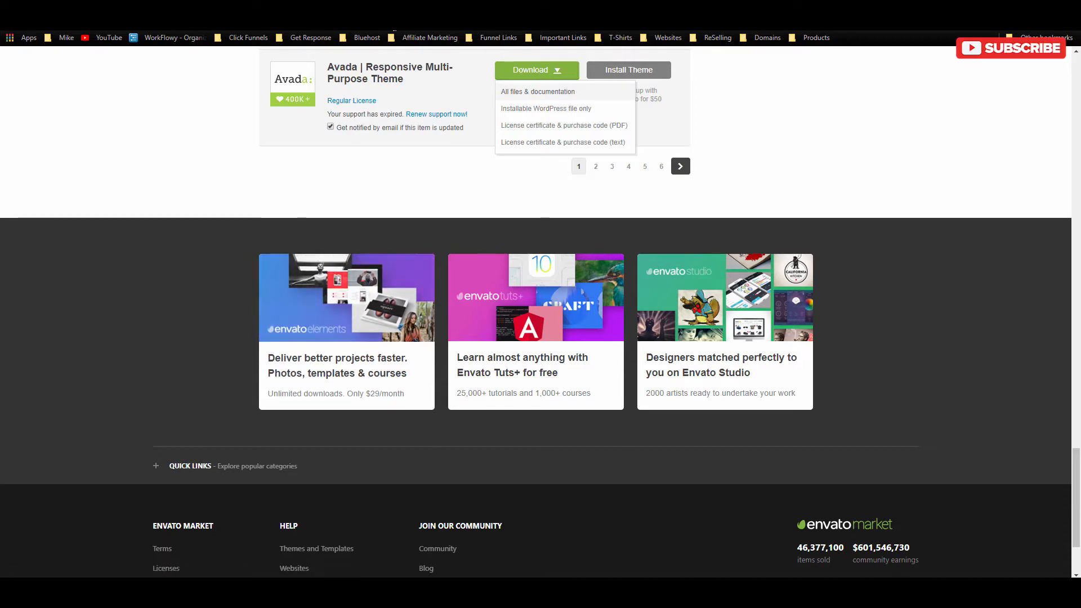
# Step: Reveal the downloaded Avada zip from Envato Market in its Avada-4-26-2018 folder
pyautogui.hotkey('ctrl', 'j')
pyautogui.click(426, 159)
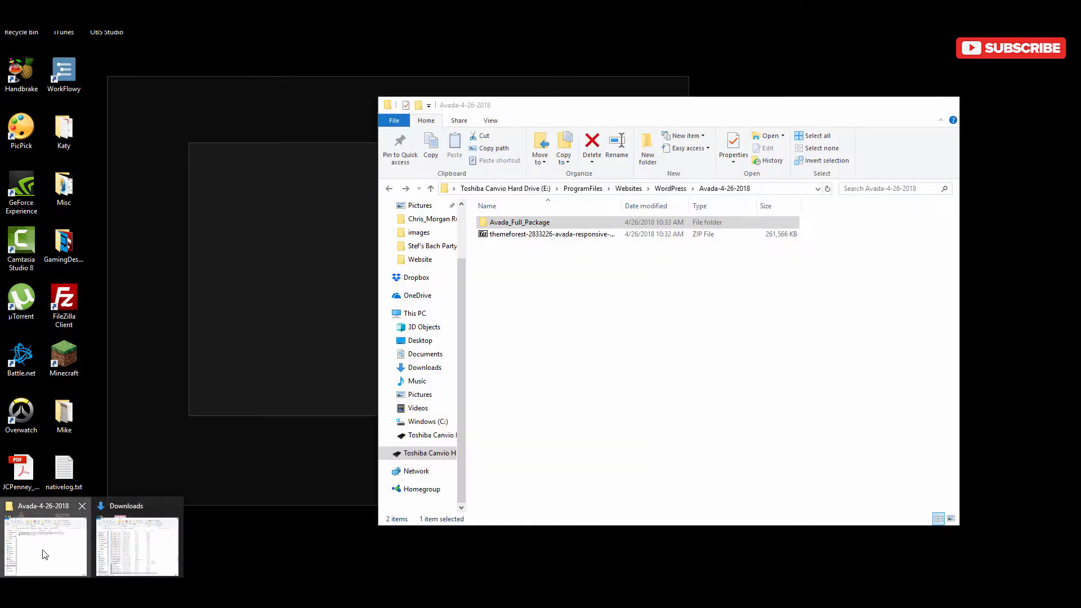
pyautogui.click(44, 554)
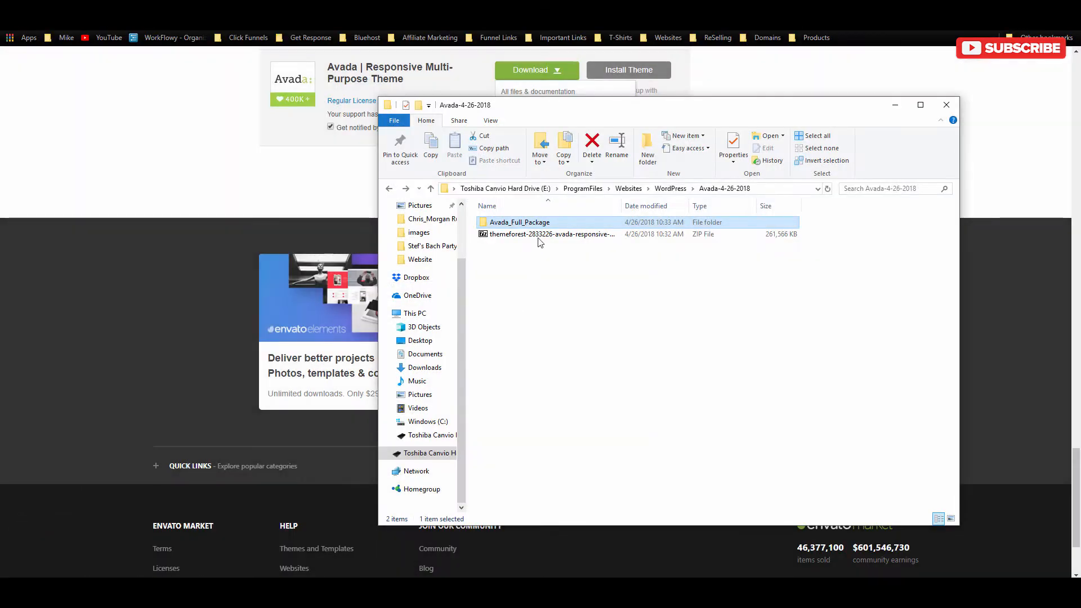
# Step: Open Avada_Full_Package, then its Avada Theme folder holding Avada.zip and Avada-Child-Theme.zip
pyautogui.click(534, 237)
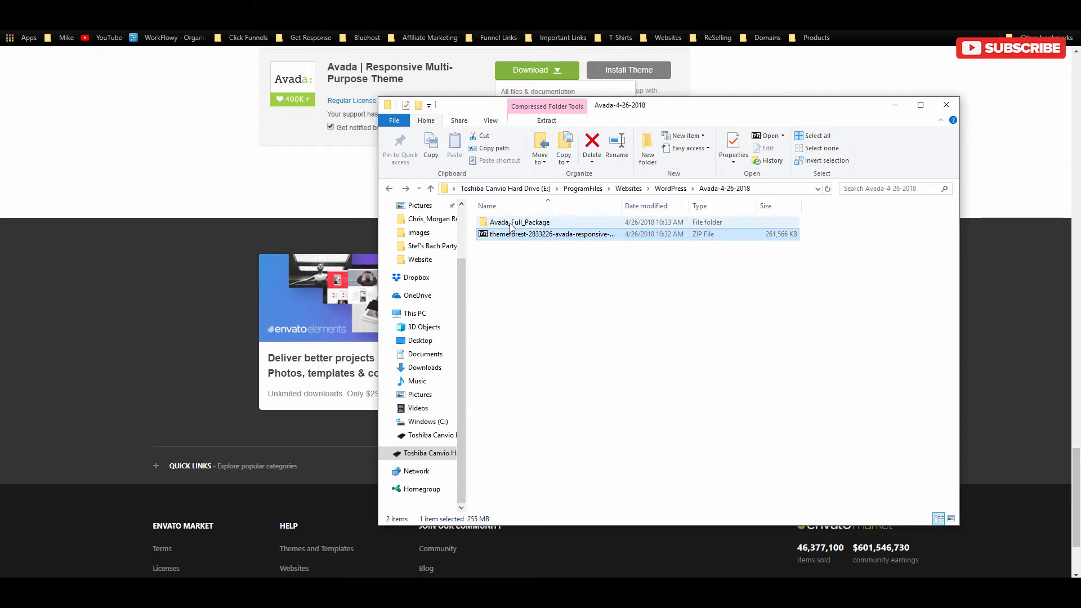
pyautogui.doubleClick(511, 224)
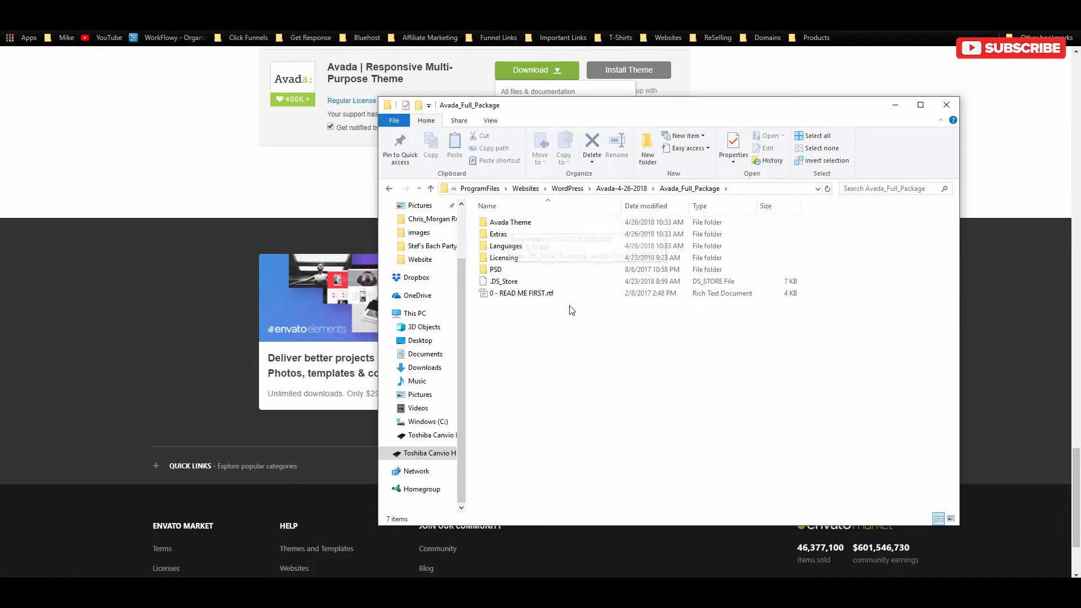
pyautogui.doubleClick(517, 223)
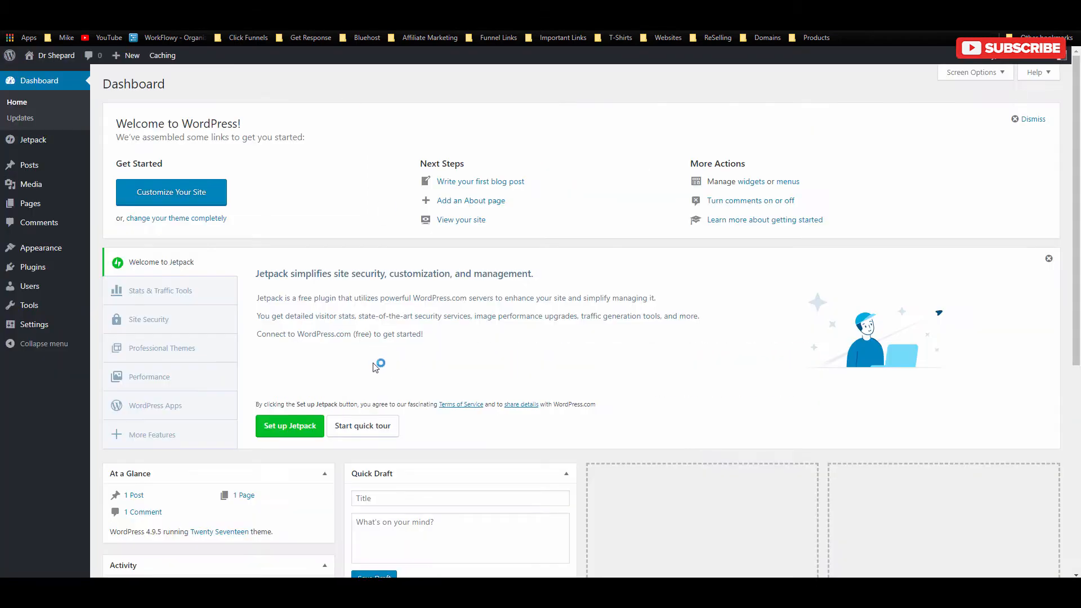
# Step: Upload and install the Avada 5.5 theme from Avada.zip
pyautogui.moveTo(52, 248)
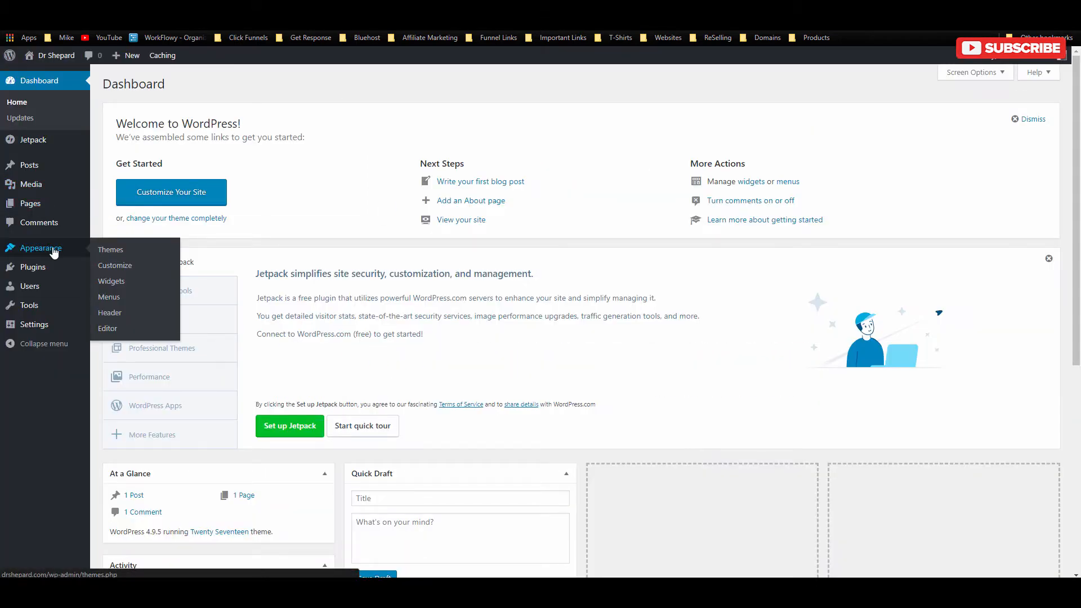
pyautogui.click(121, 251)
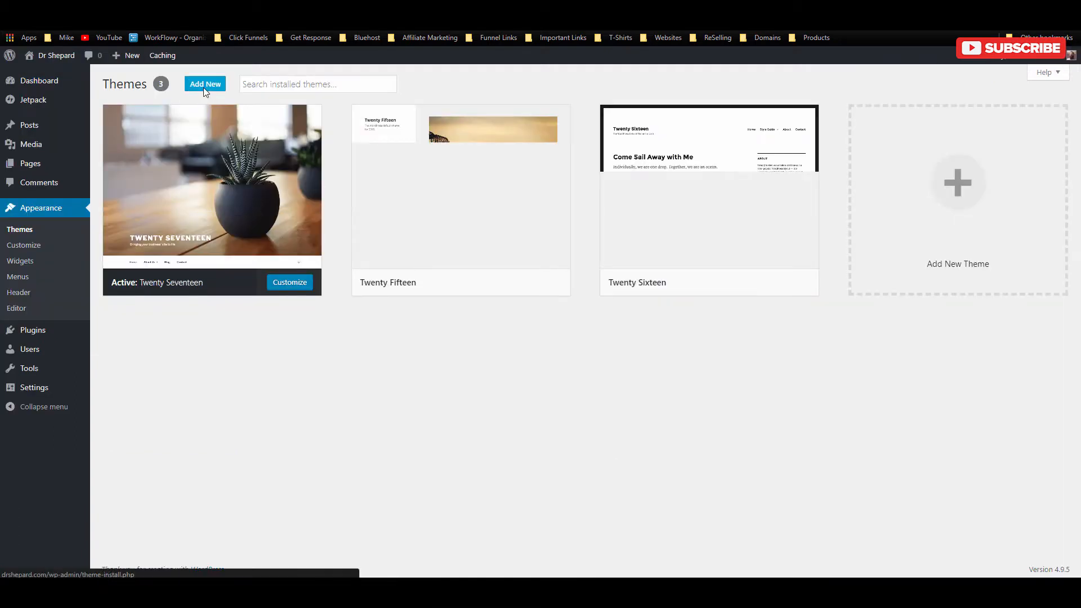
pyautogui.click(204, 84)
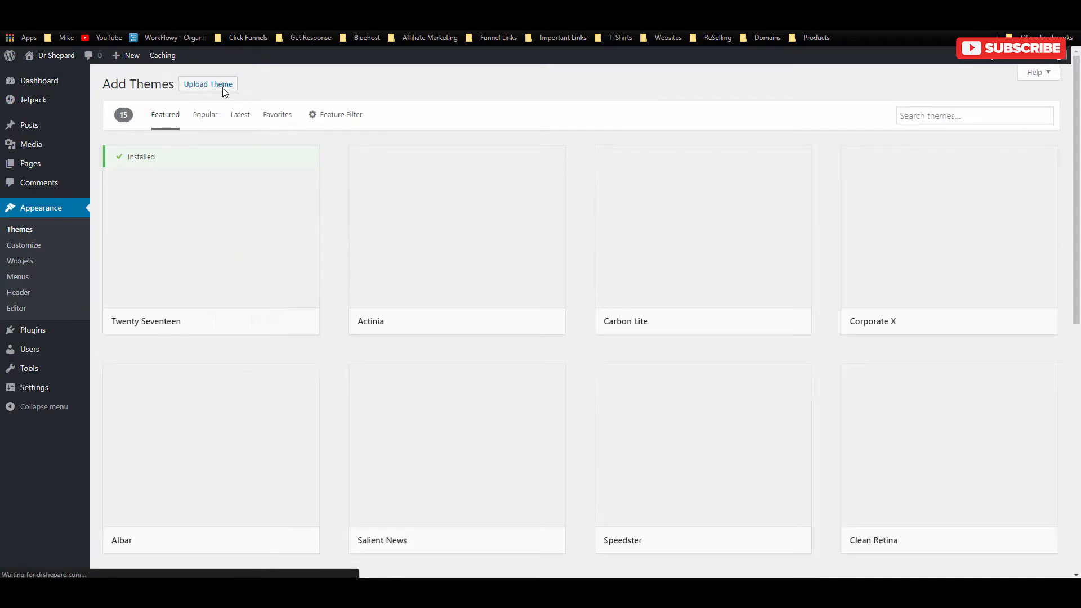
pyautogui.click(223, 88)
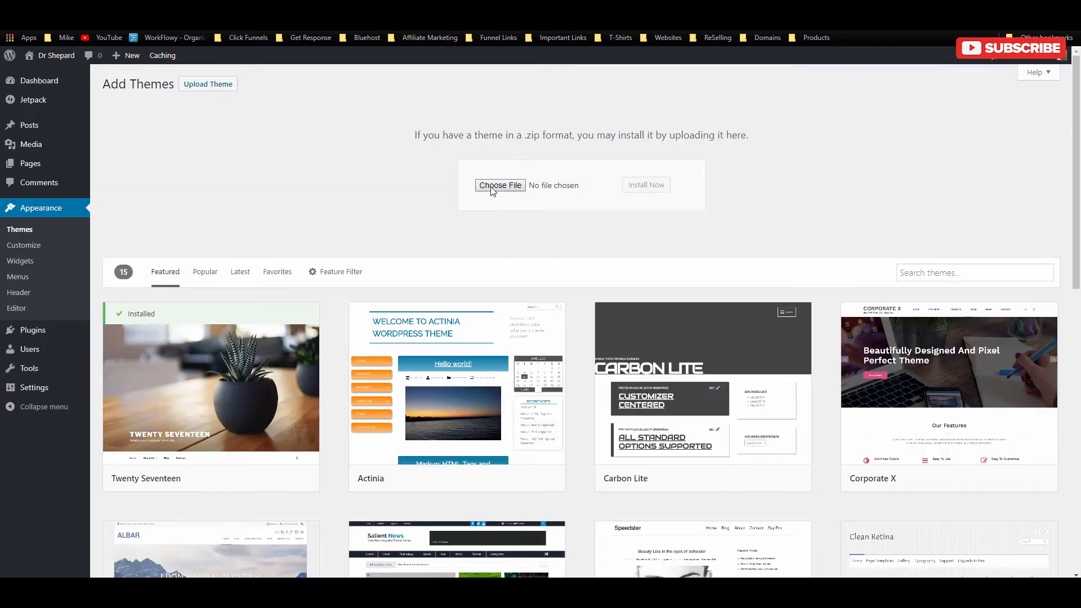
pyautogui.click(500, 185)
pyautogui.doubleClick(352, 210)
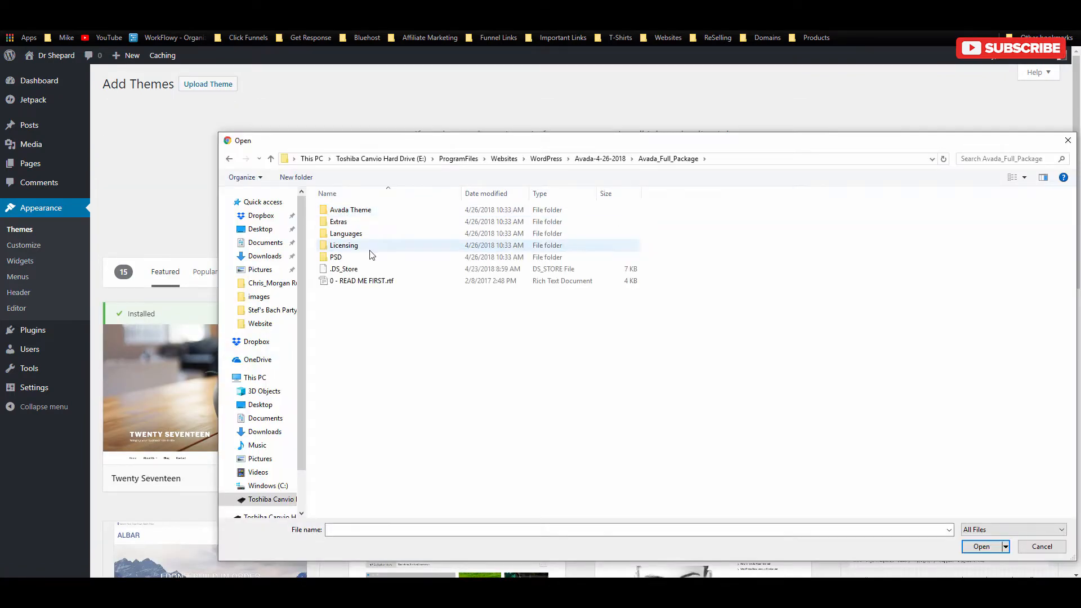
pyautogui.doubleClick(356, 211)
pyautogui.click(340, 233)
pyautogui.click(341, 222)
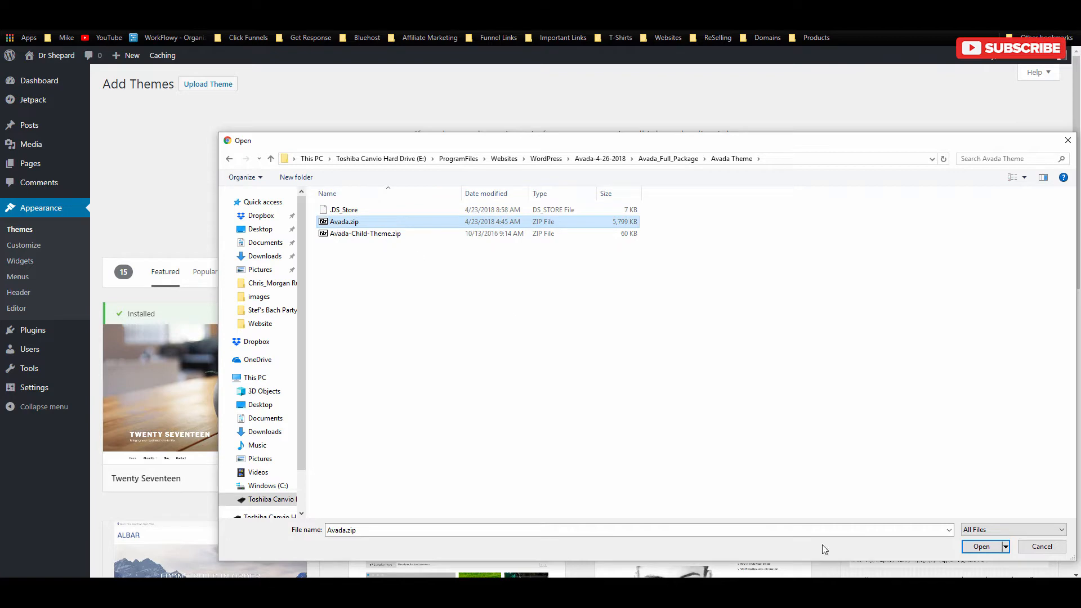
pyautogui.click(979, 546)
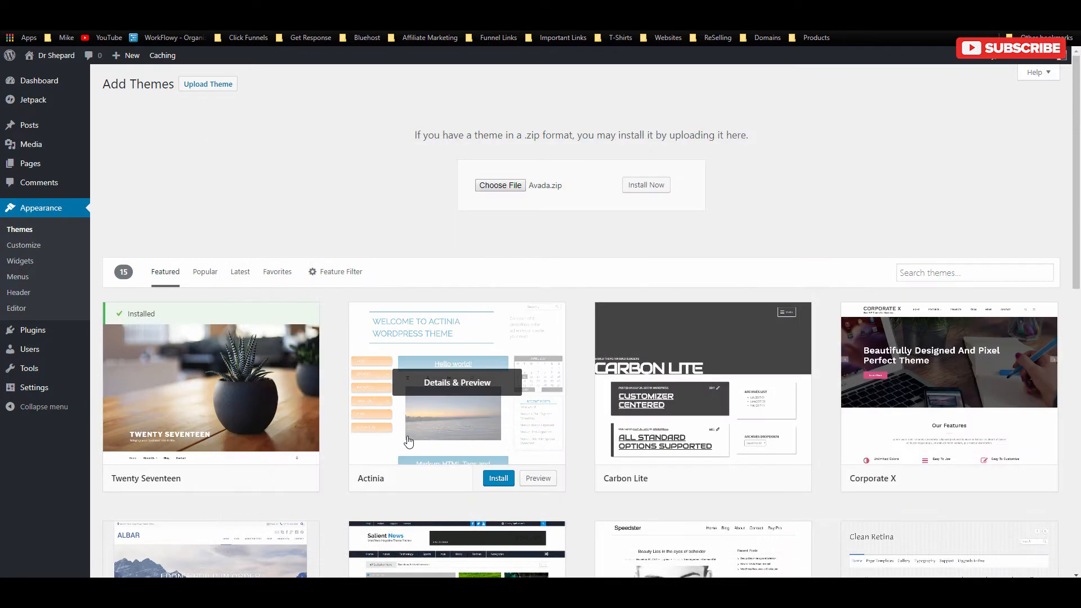
pyautogui.click(637, 181)
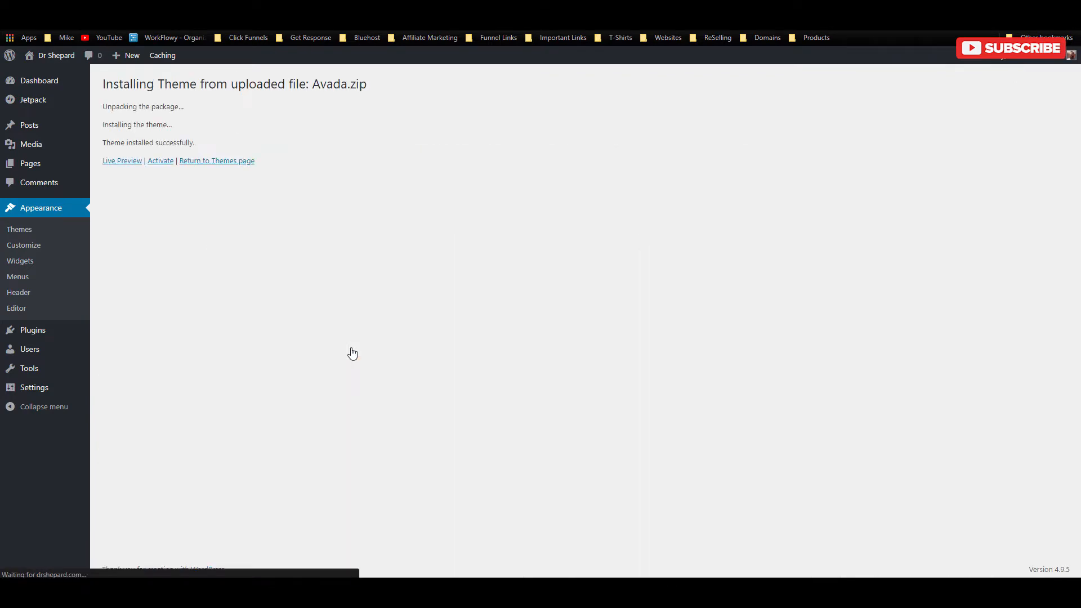
# Step: Activate the Avada theme and return to the Add Themes page
pyautogui.click(160, 162)
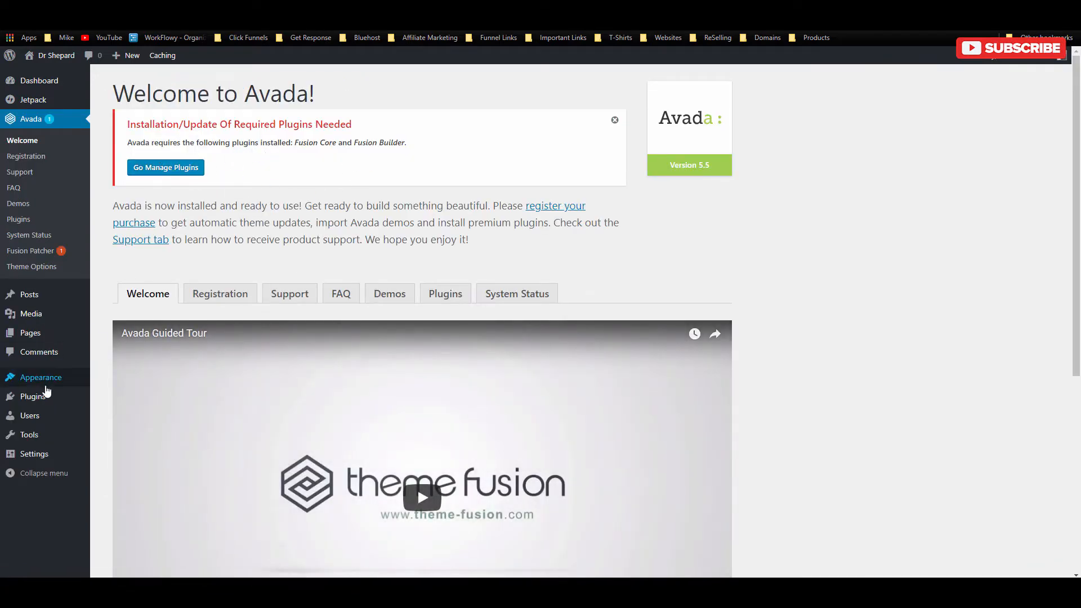
pyautogui.moveTo(68, 382)
pyautogui.click(112, 379)
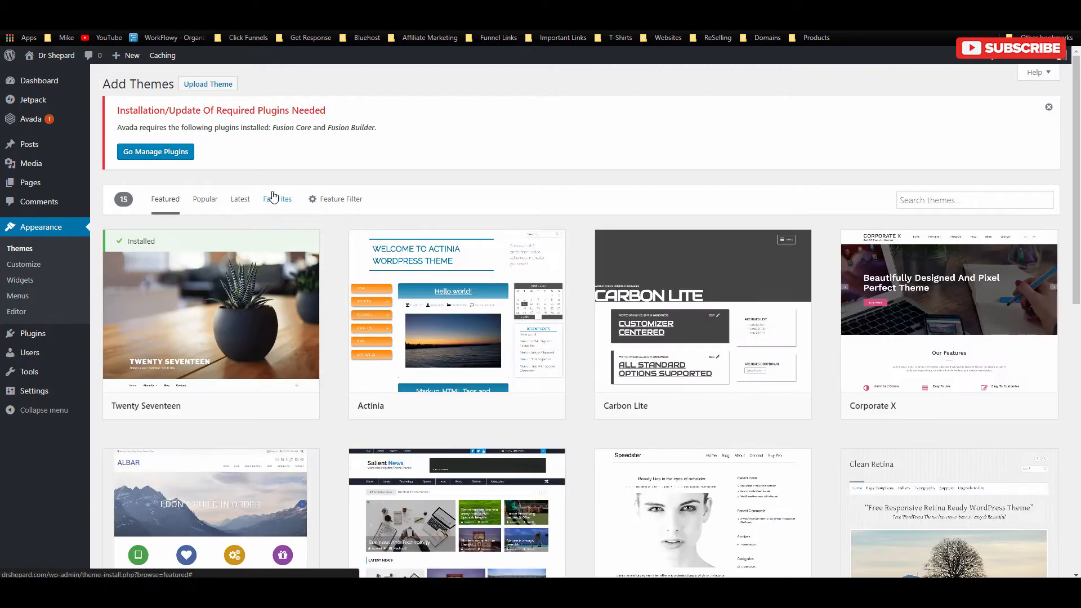
# Step: Upload Avada-Child-Theme.zip, install it and activate the Avada Child theme
pyautogui.click(208, 84)
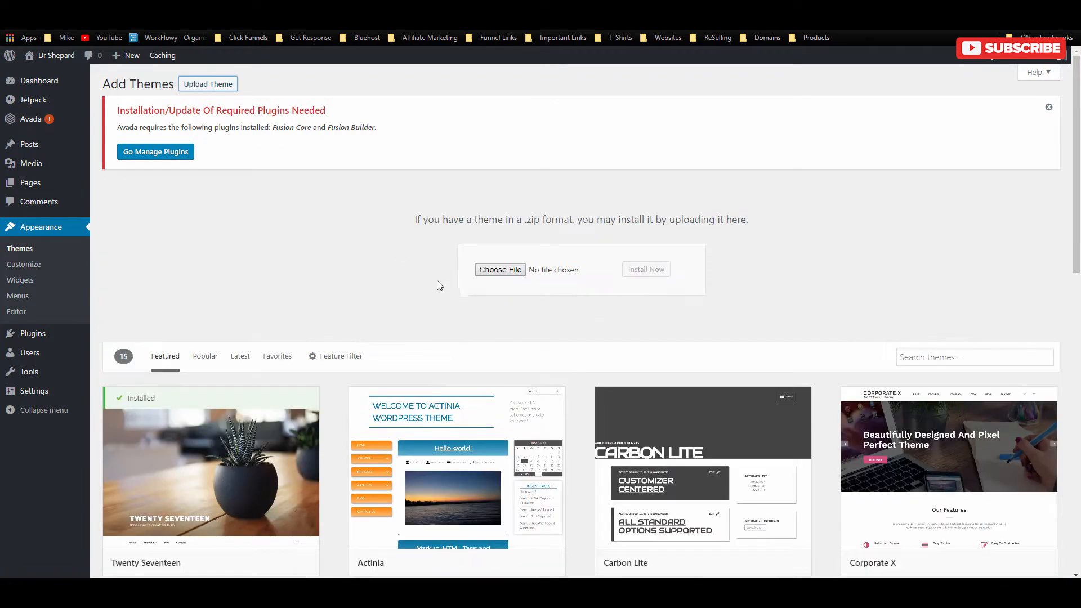
pyautogui.click(505, 269)
pyautogui.click(349, 234)
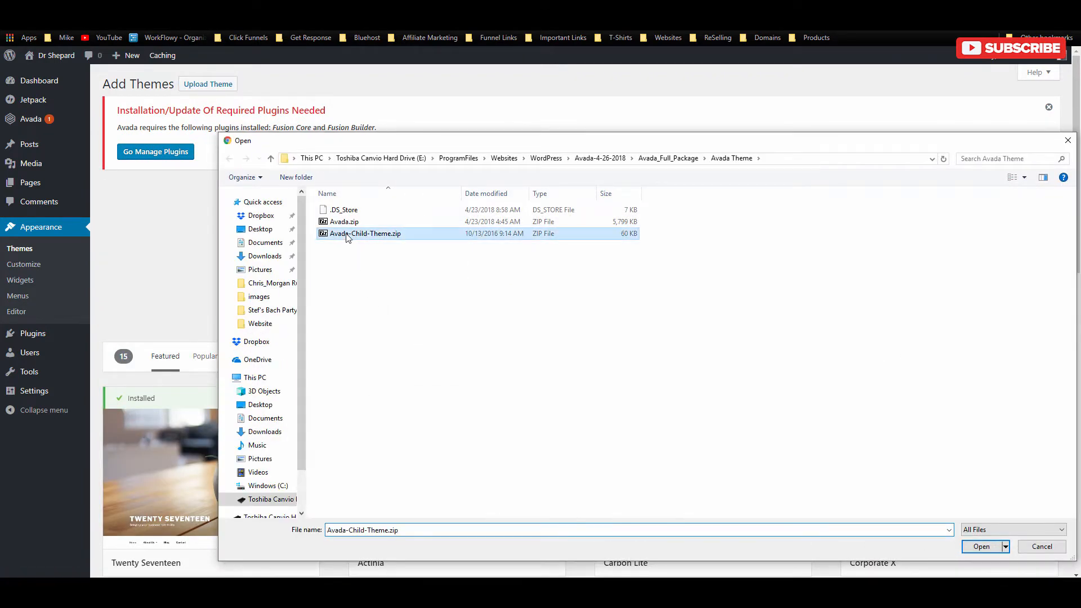
pyautogui.click(983, 546)
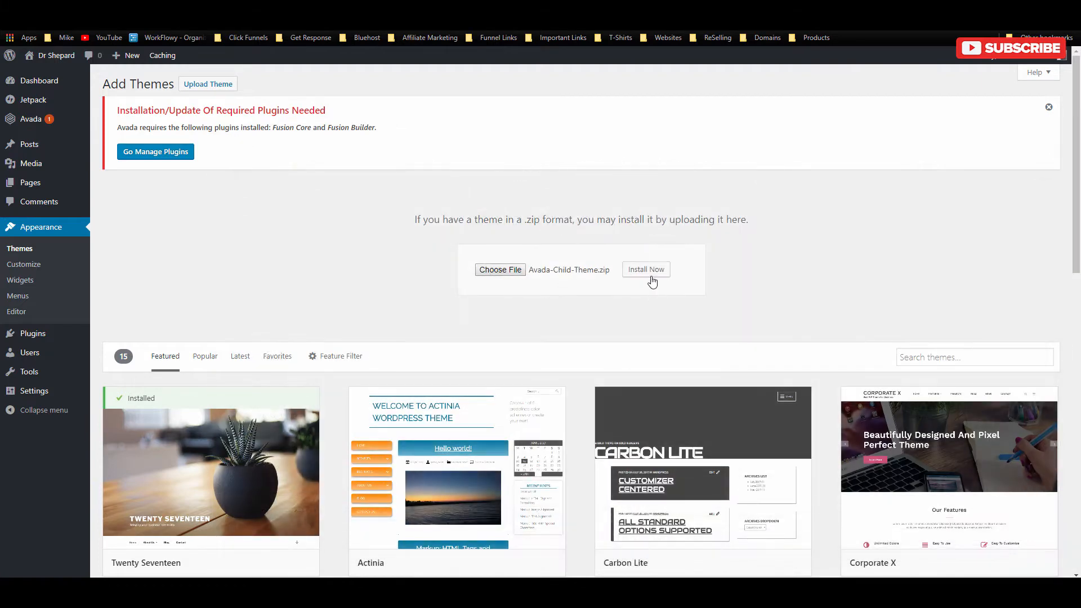
pyautogui.click(647, 273)
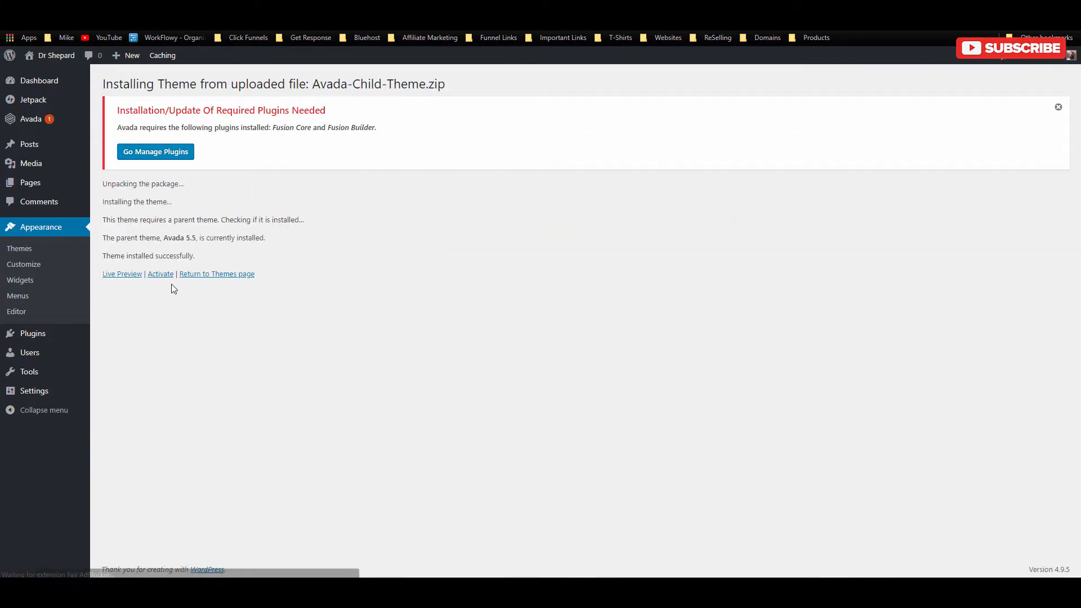
pyautogui.click(161, 274)
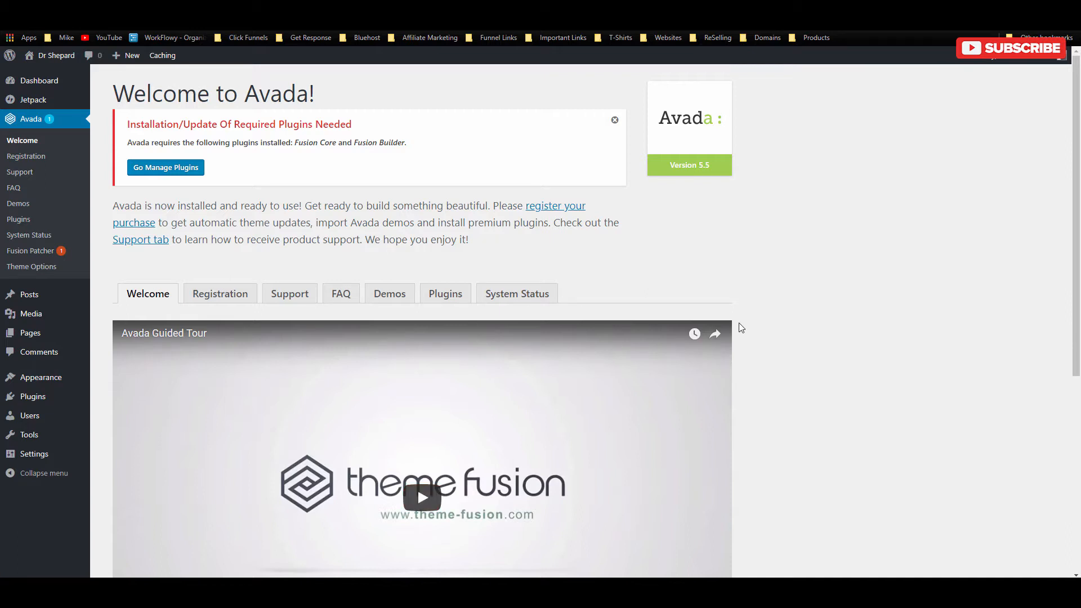
pyautogui.moveTo(41, 378)
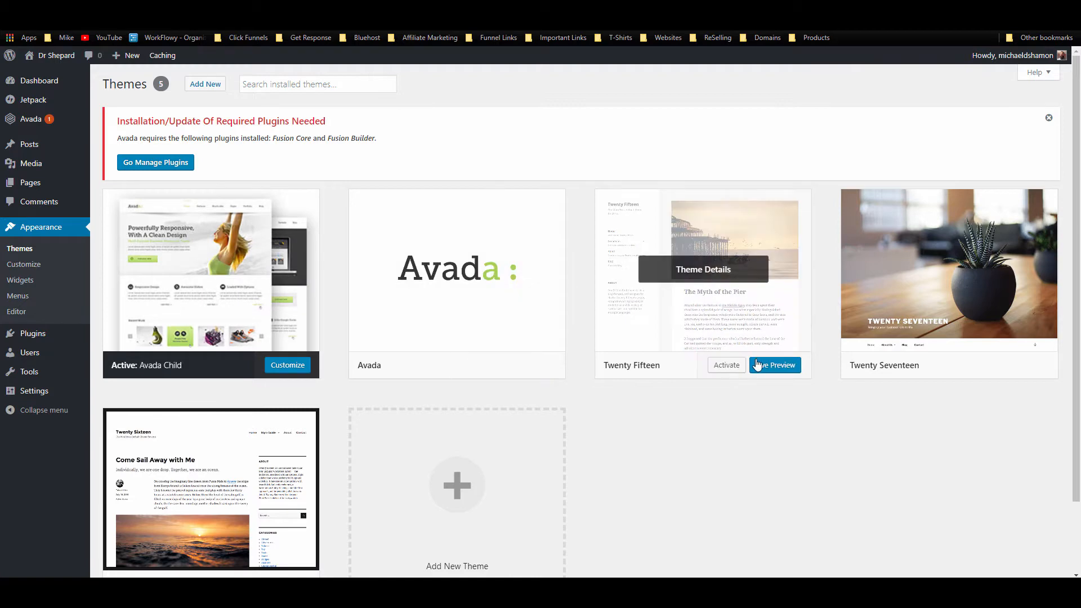
# Step: Delete the Twenty Fifteen, Twenty Seventeen and Twenty Sixteen themes
pyautogui.click(722, 275)
pyautogui.click(969, 551)
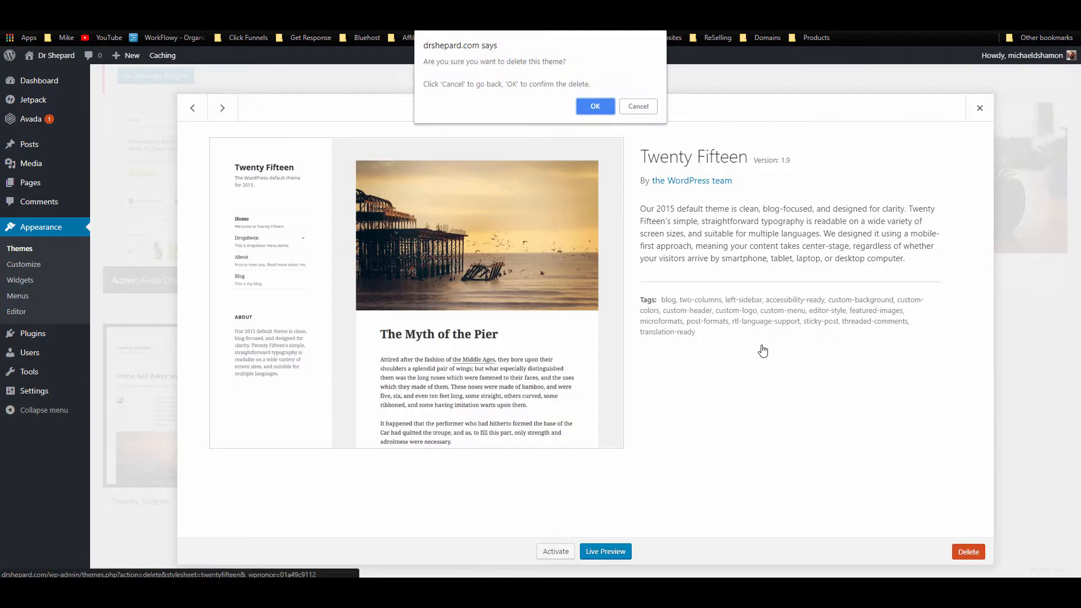
pyautogui.click(595, 105)
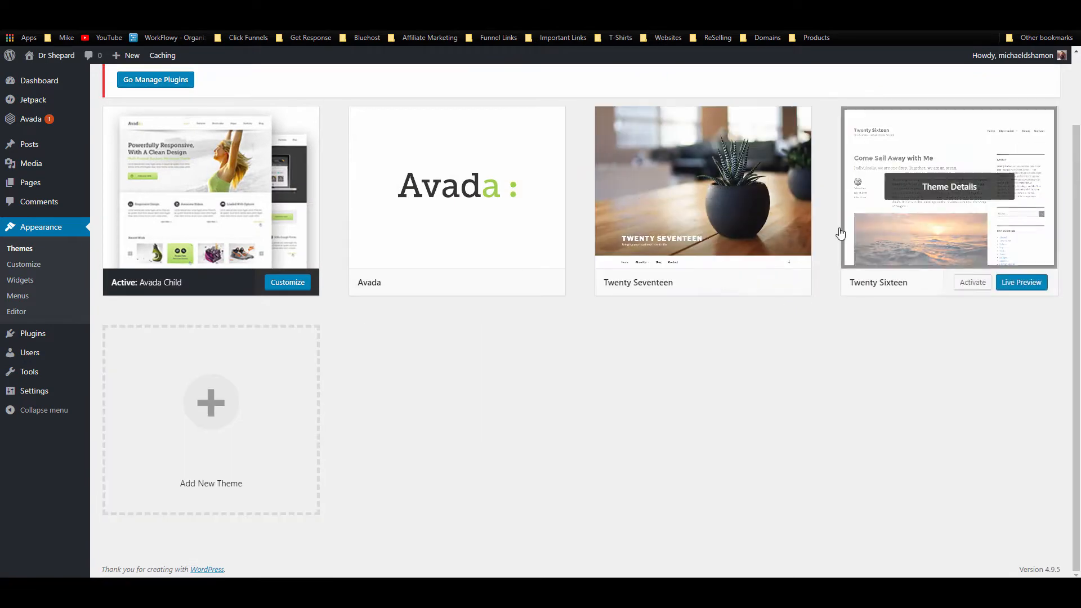
pyautogui.click(692, 185)
pyautogui.click(969, 551)
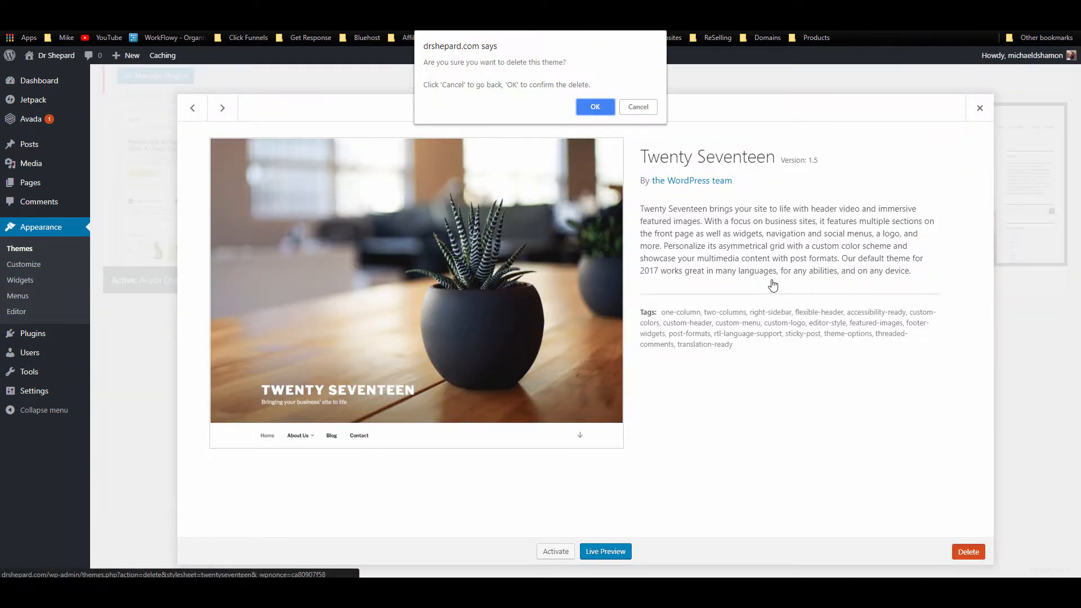
pyautogui.click(594, 106)
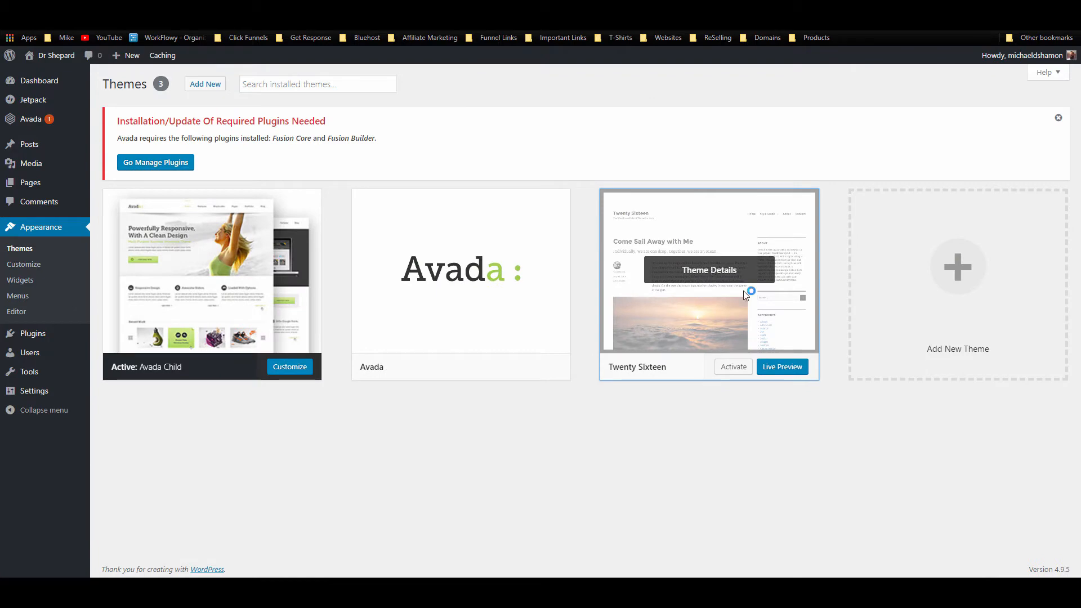
pyautogui.click(743, 290)
pyautogui.click(969, 551)
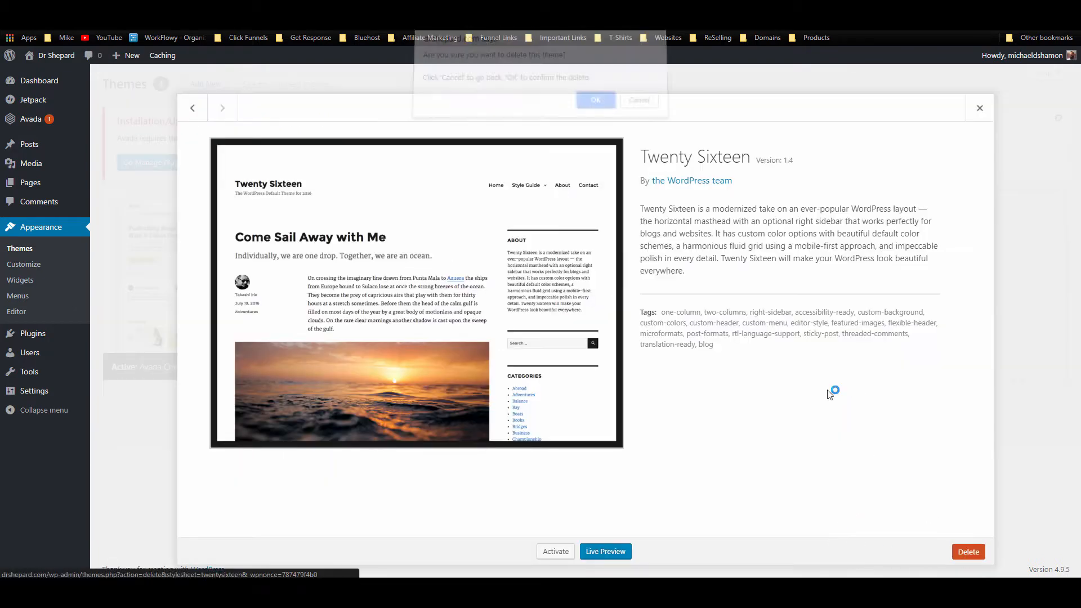
pyautogui.click(586, 107)
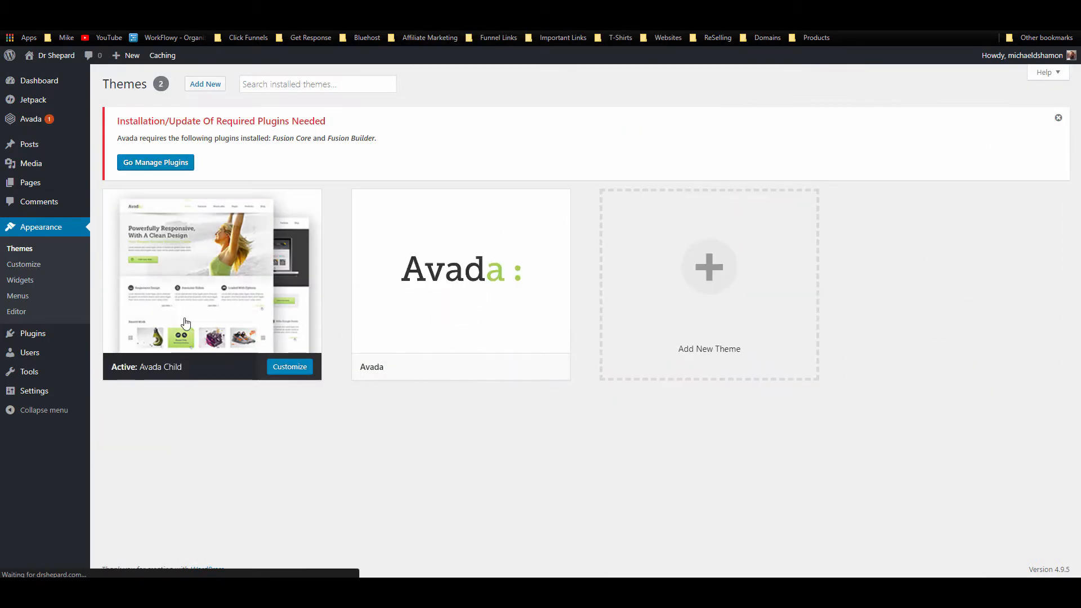
# Step: Mark Akismet Anti-Spam and Hello Dolly for removal and deactivate Jetpack
pyautogui.moveTo(55, 335)
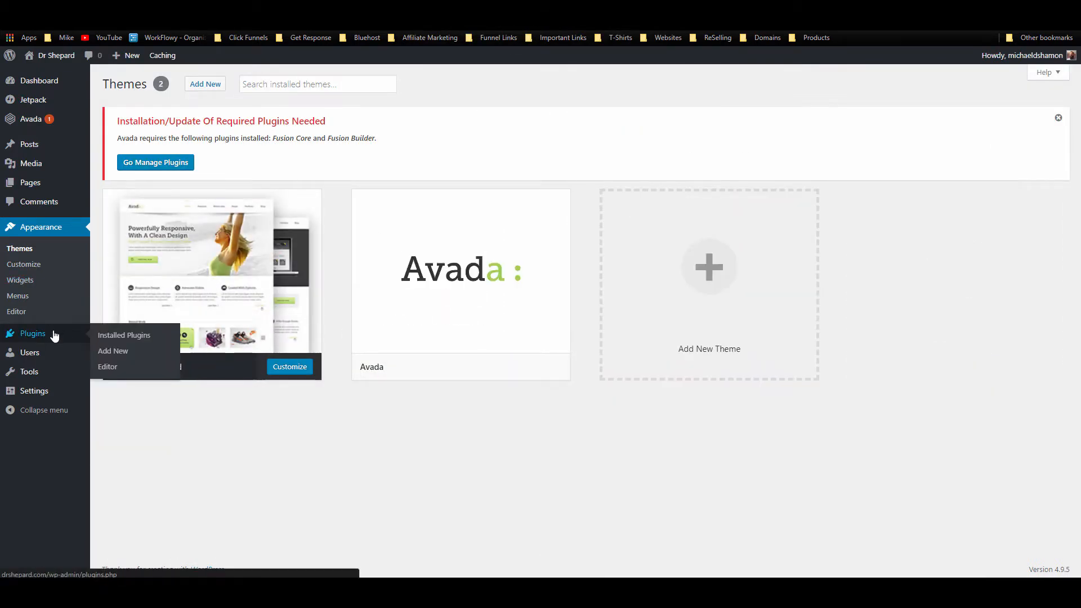
pyautogui.click(162, 336)
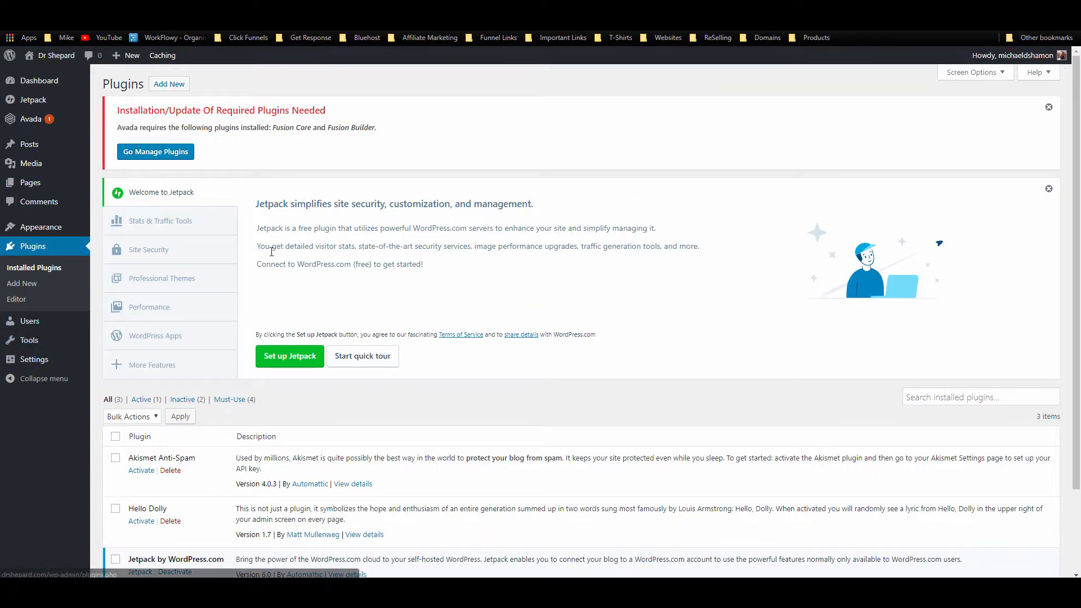
pyautogui.scroll(-2, 100, 379)
pyautogui.click(115, 357)
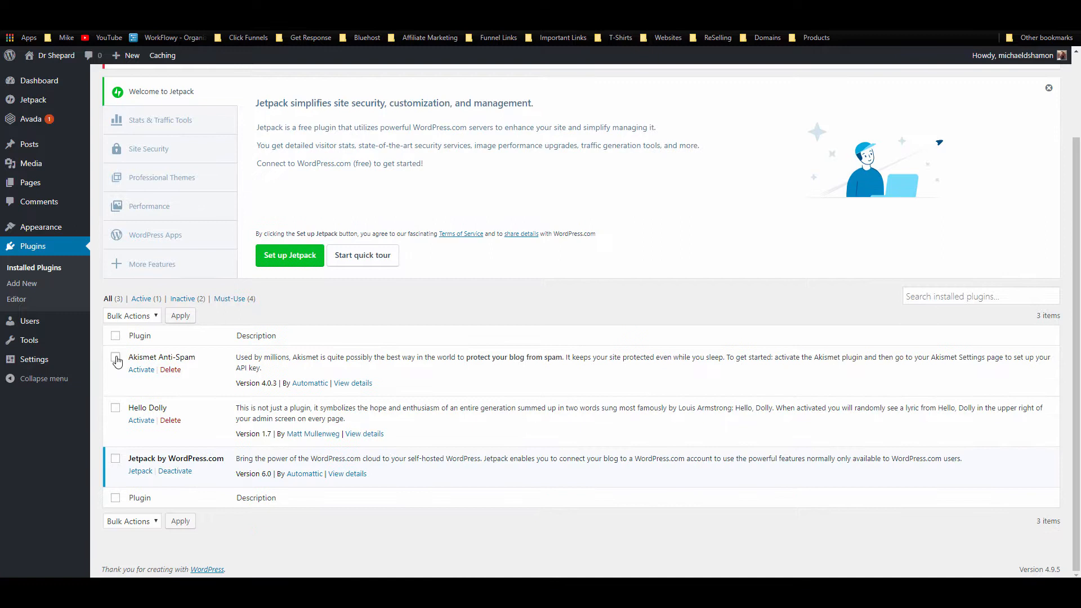
pyautogui.click(116, 409)
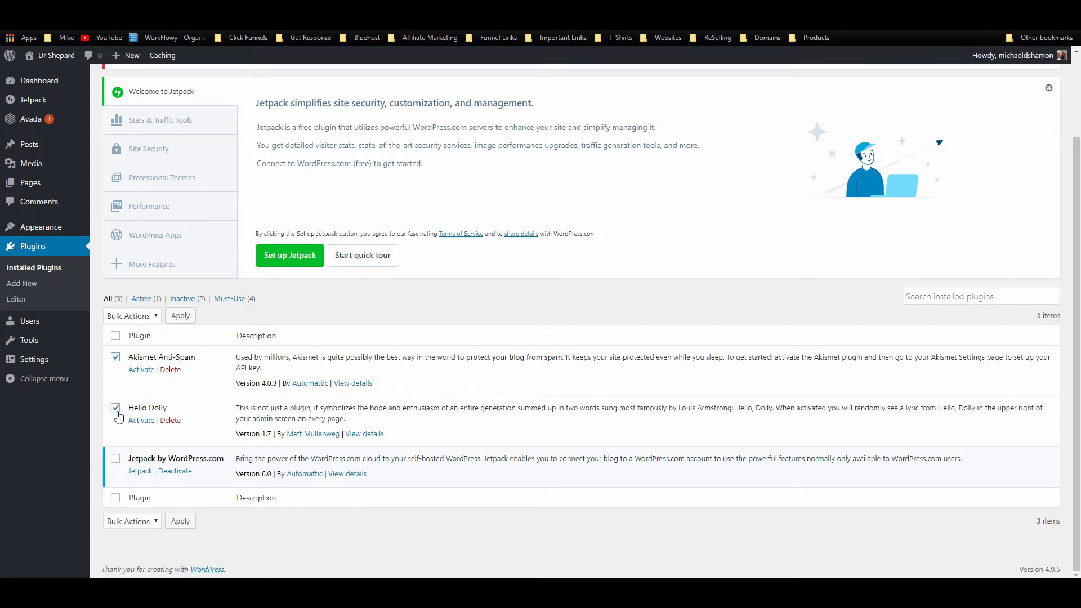
pyautogui.click(171, 477)
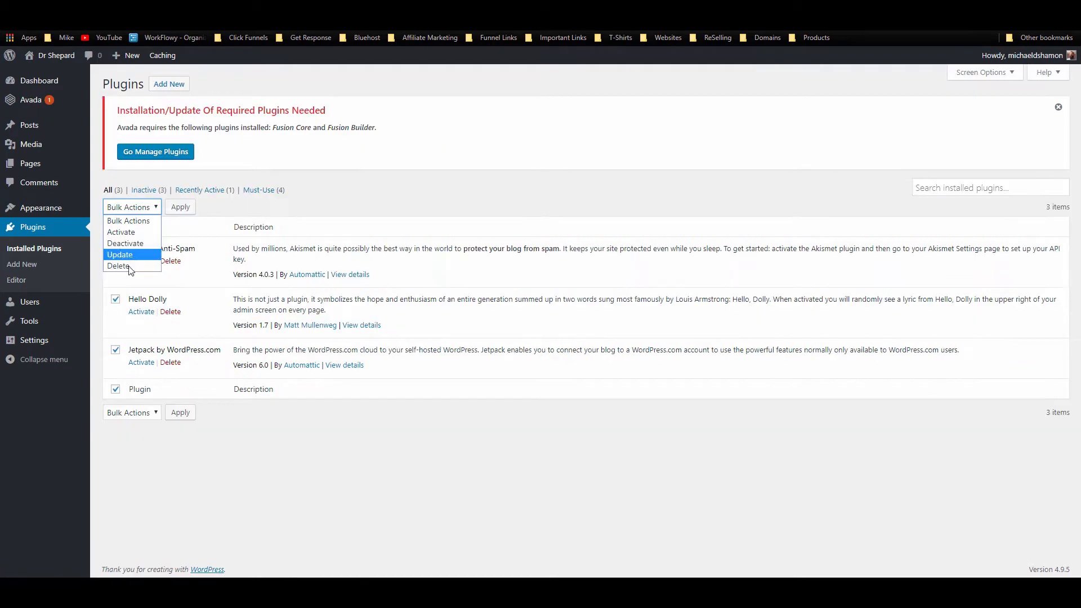
# Step: Bulk-delete all three plugins: Akismet Anti-Spam, Hello Dolly and Jetpack
pyautogui.click(133, 258)
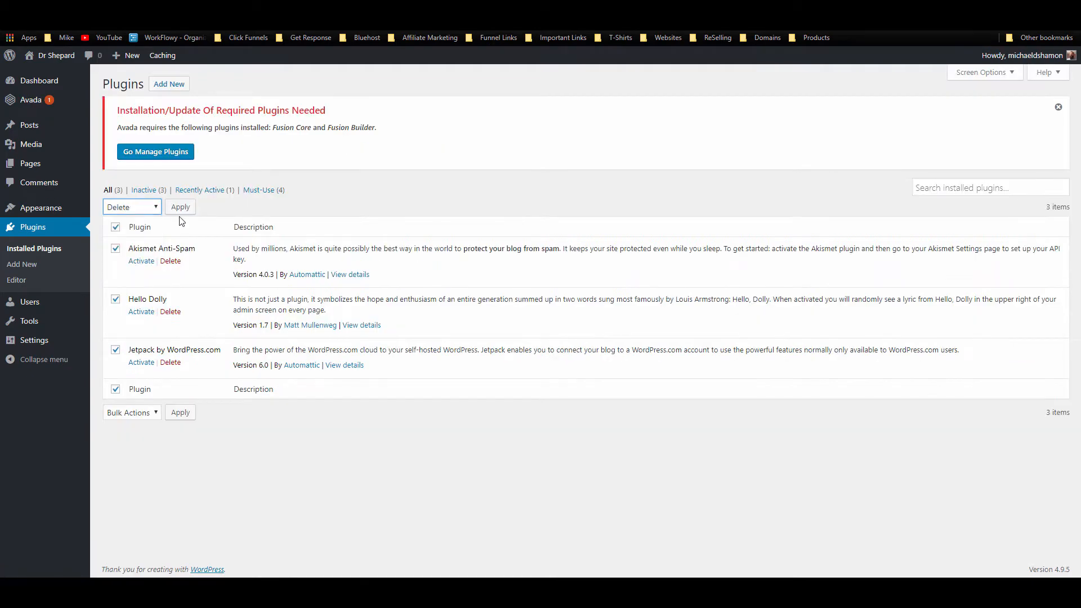
pyautogui.click(180, 207)
pyautogui.click(595, 95)
pyautogui.moveTo(45, 103)
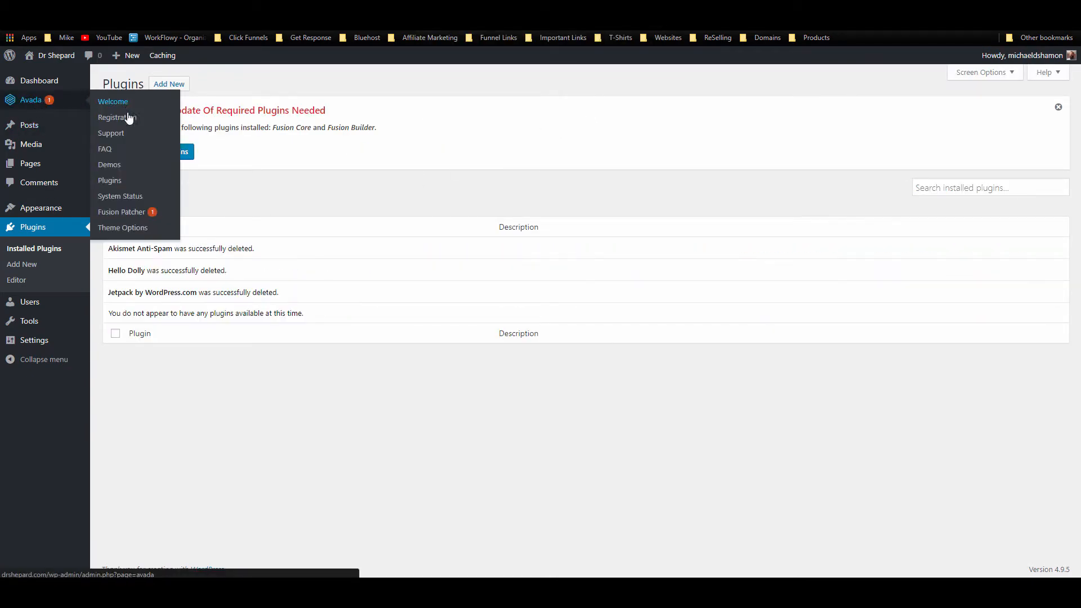
# Step: Install the Fusion Core plugin from Avada's required plugins list
pyautogui.click(128, 215)
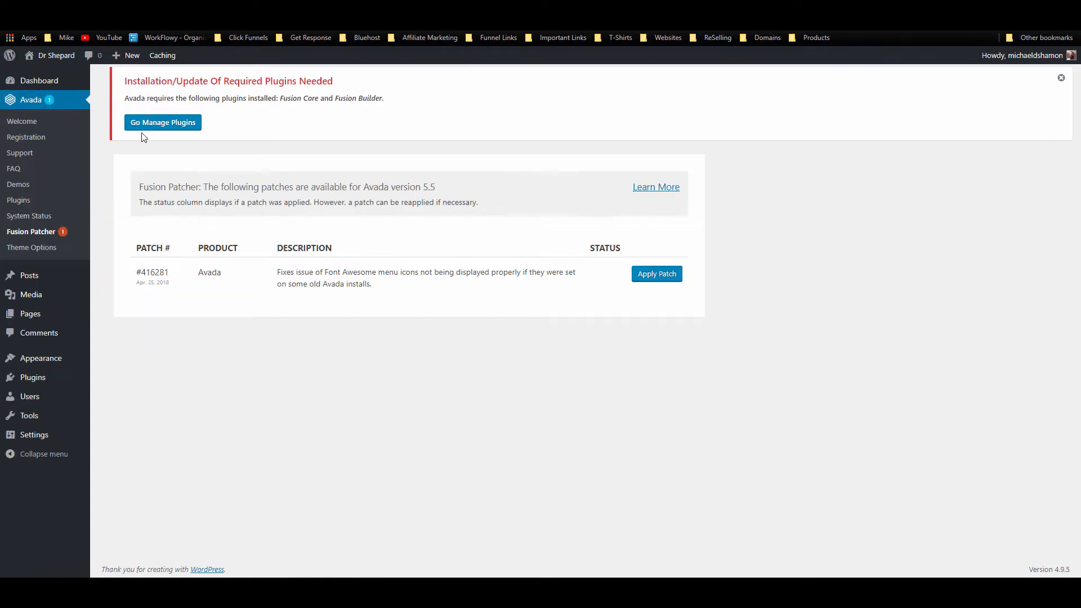
pyautogui.click(146, 127)
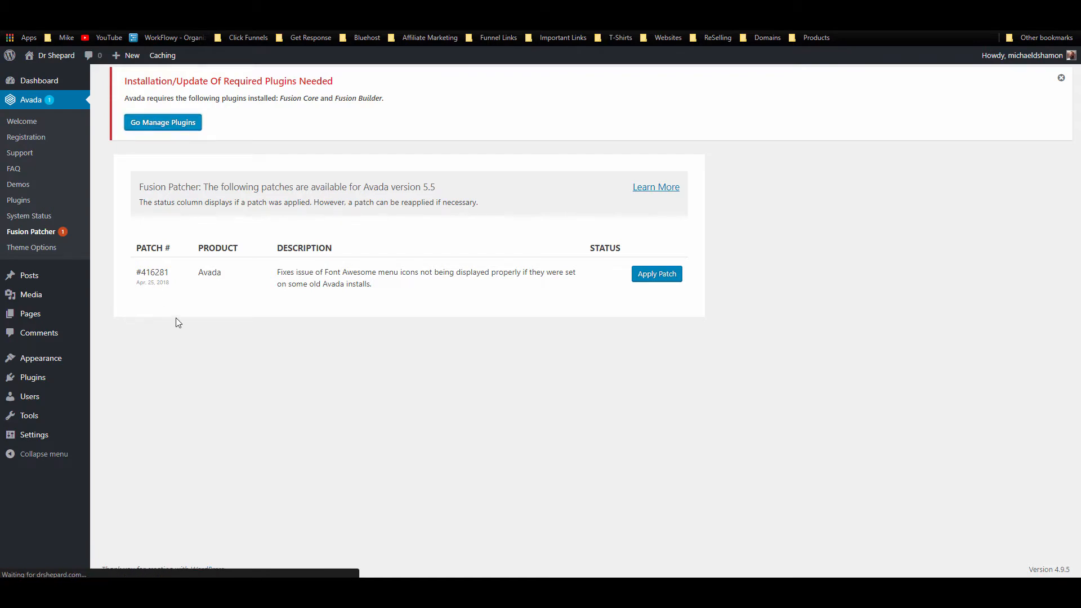
pyautogui.scroll(-9, 183, 293)
pyautogui.scroll(2, 257, 319)
pyautogui.scroll(1, 257, 318)
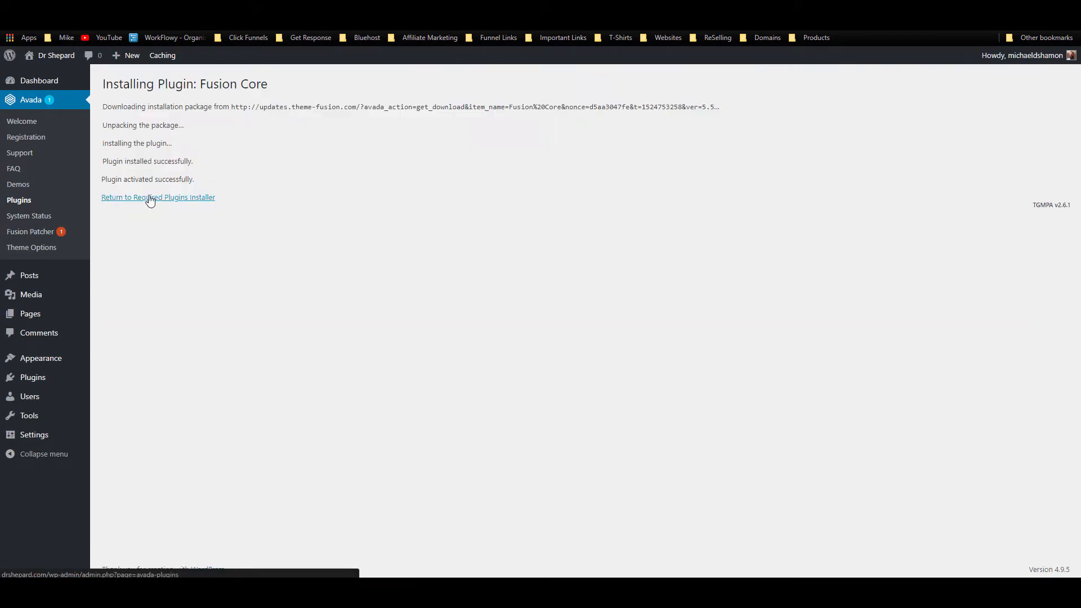
pyautogui.click(150, 198)
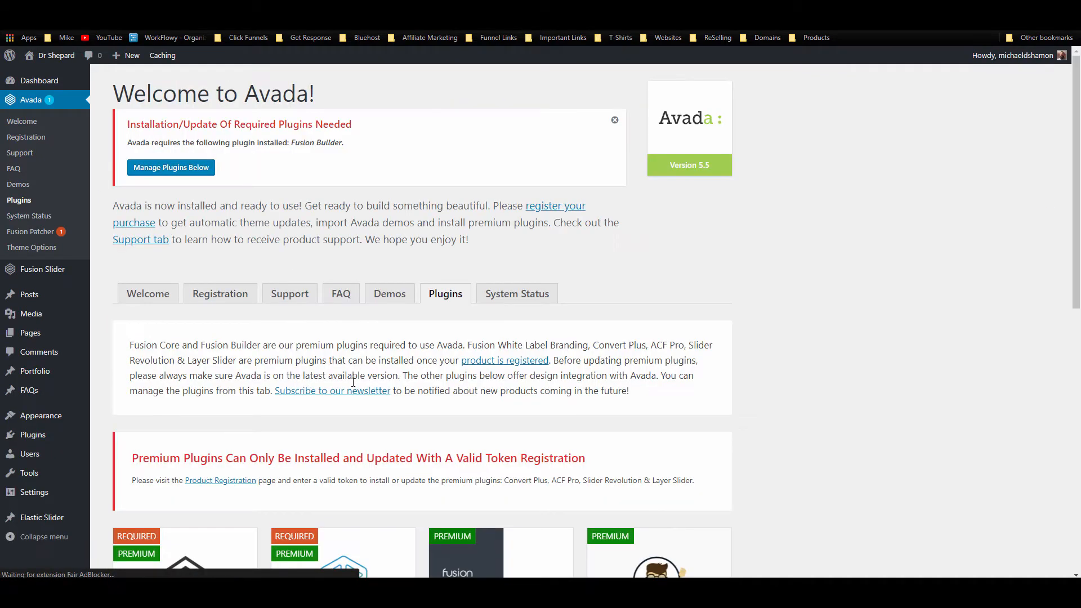
pyautogui.scroll(-3, 353, 382)
# Step: Install and activate the Fusion Builder plugin
pyautogui.moveTo(349, 400)
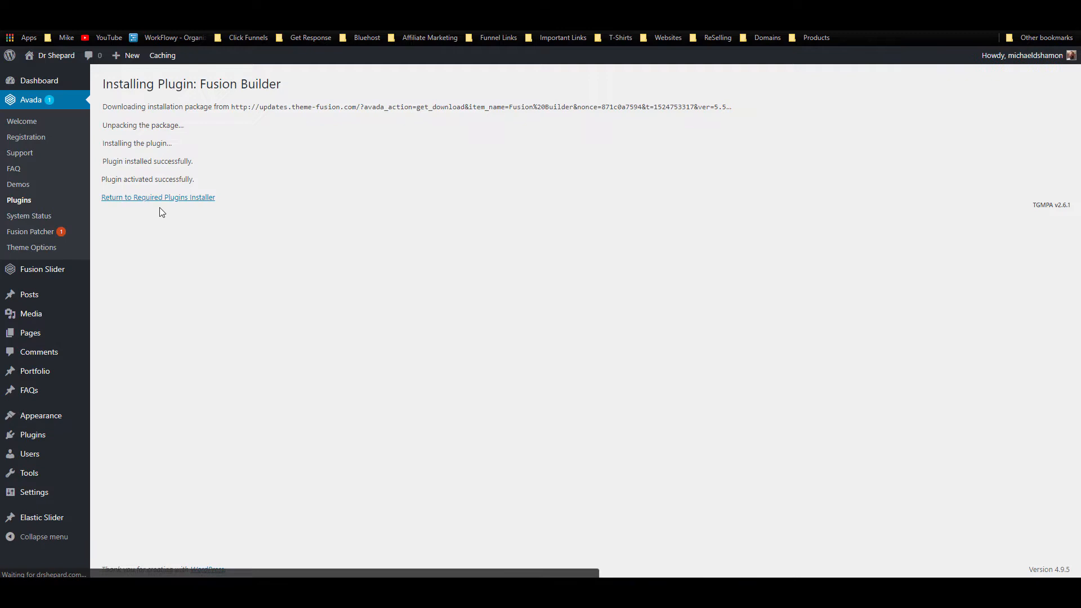
pyautogui.click(167, 200)
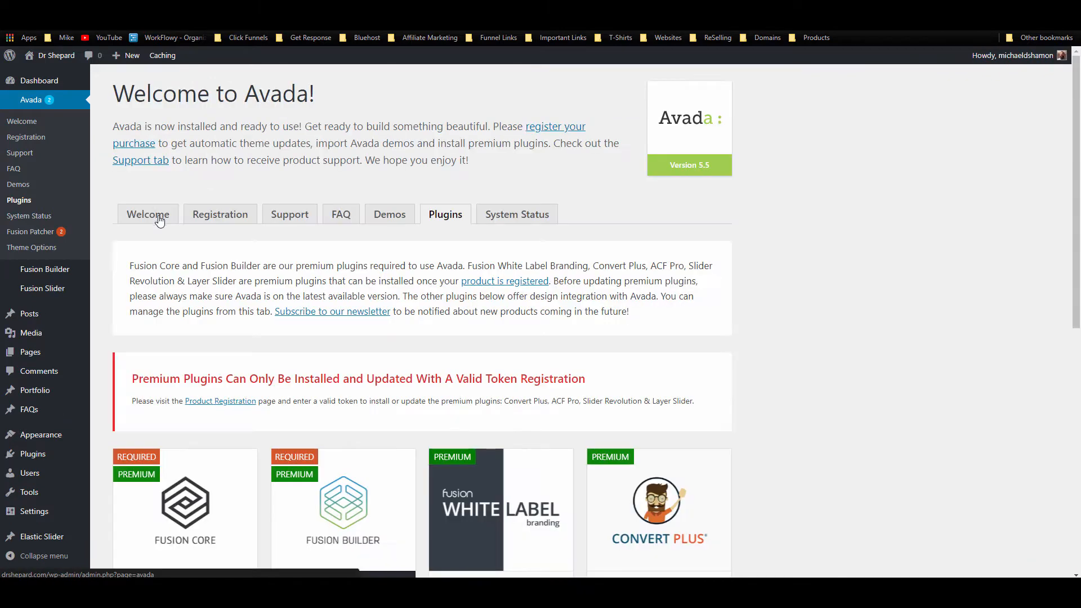
pyautogui.scroll(-3, 184, 254)
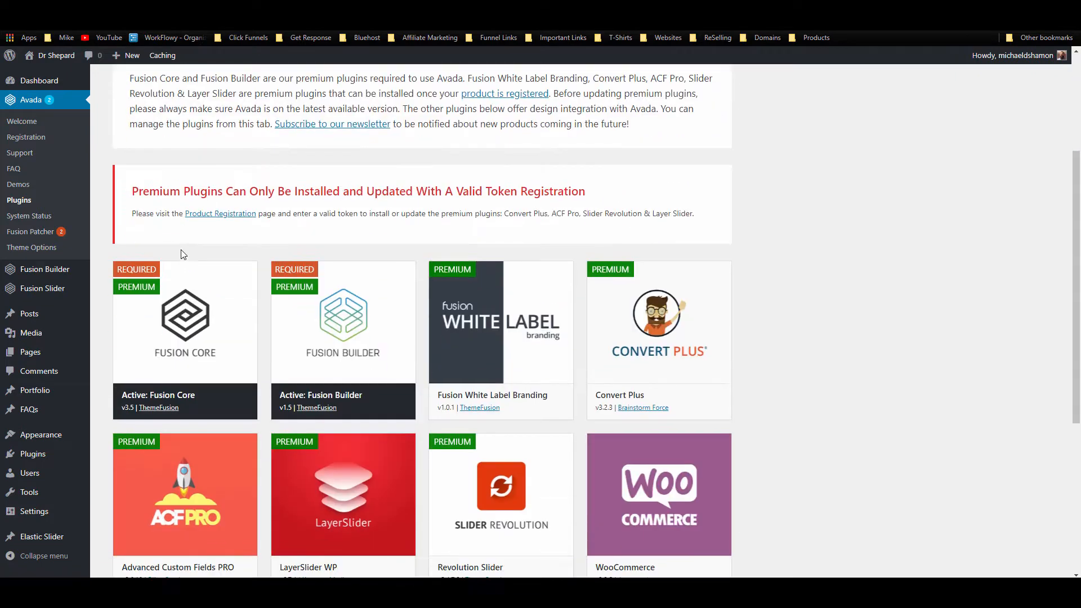
pyautogui.moveTo(499, 326)
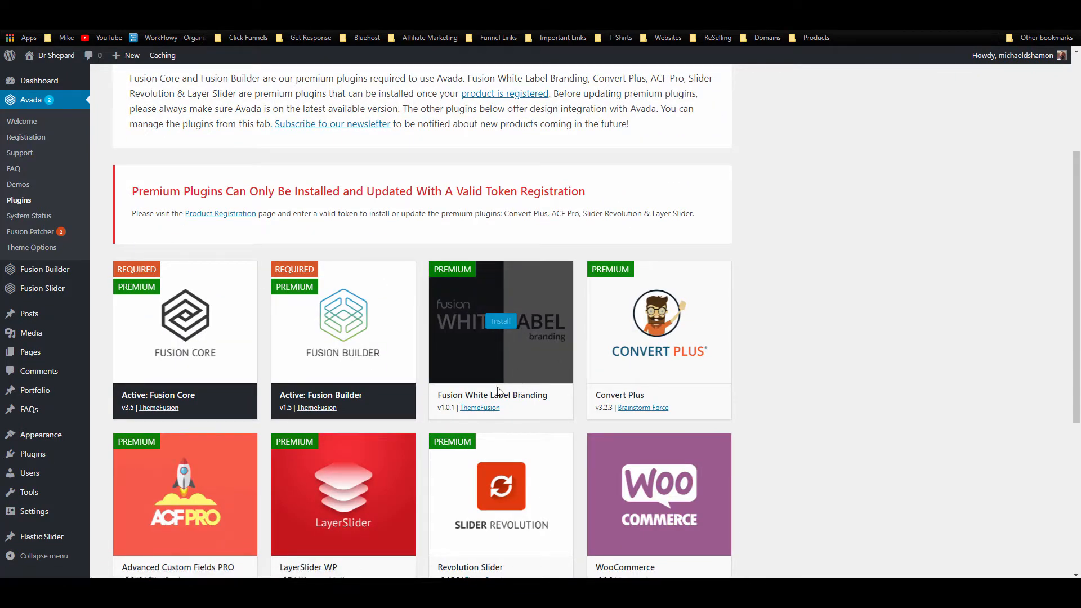
pyautogui.scroll(3, 499, 269)
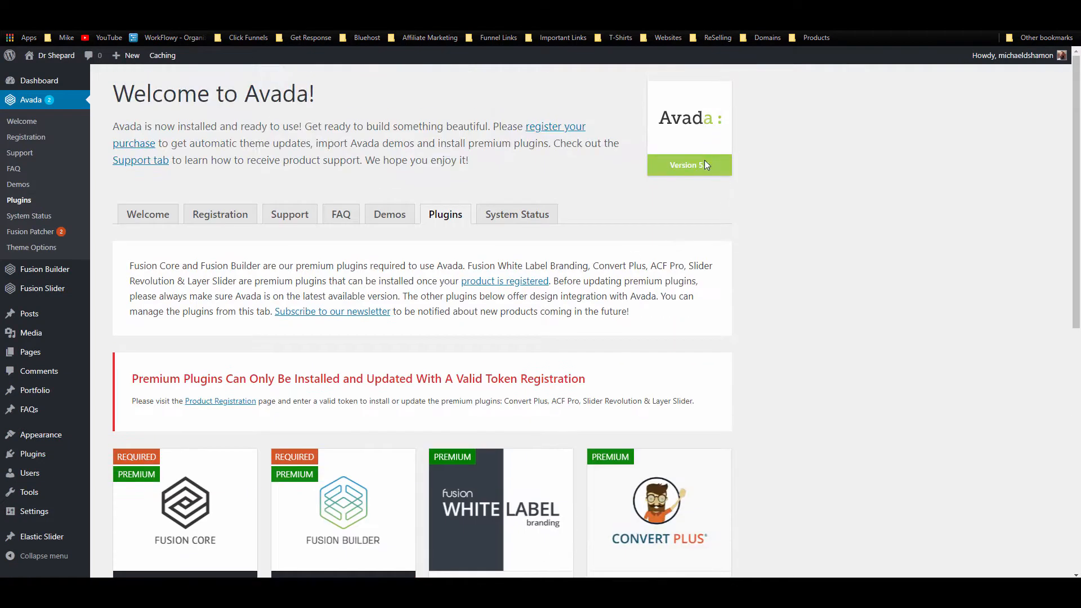
pyautogui.scroll(-3, 451, 398)
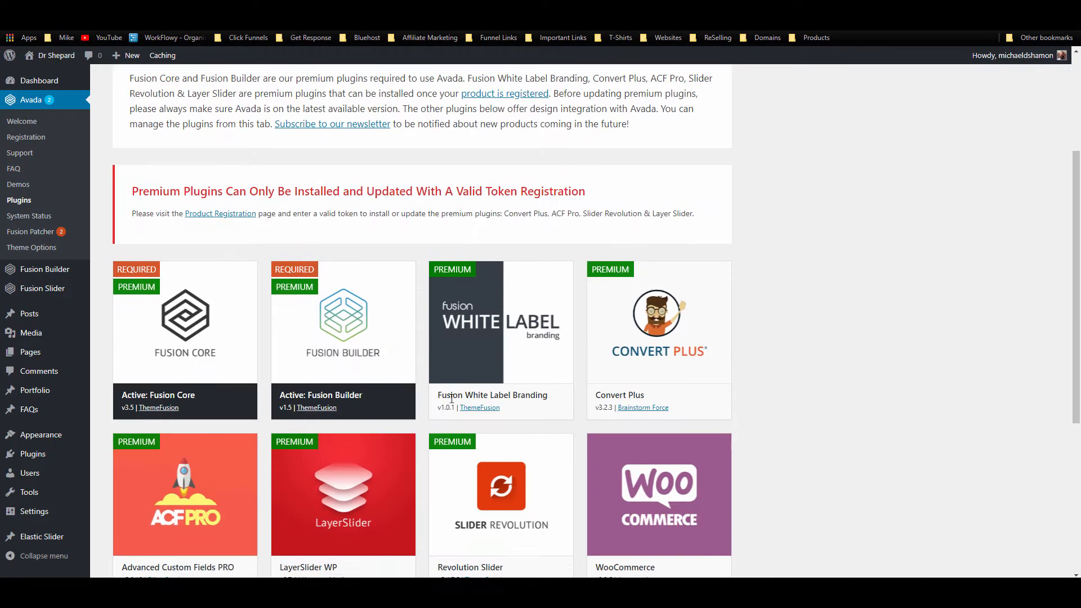
pyautogui.scroll(3, 451, 398)
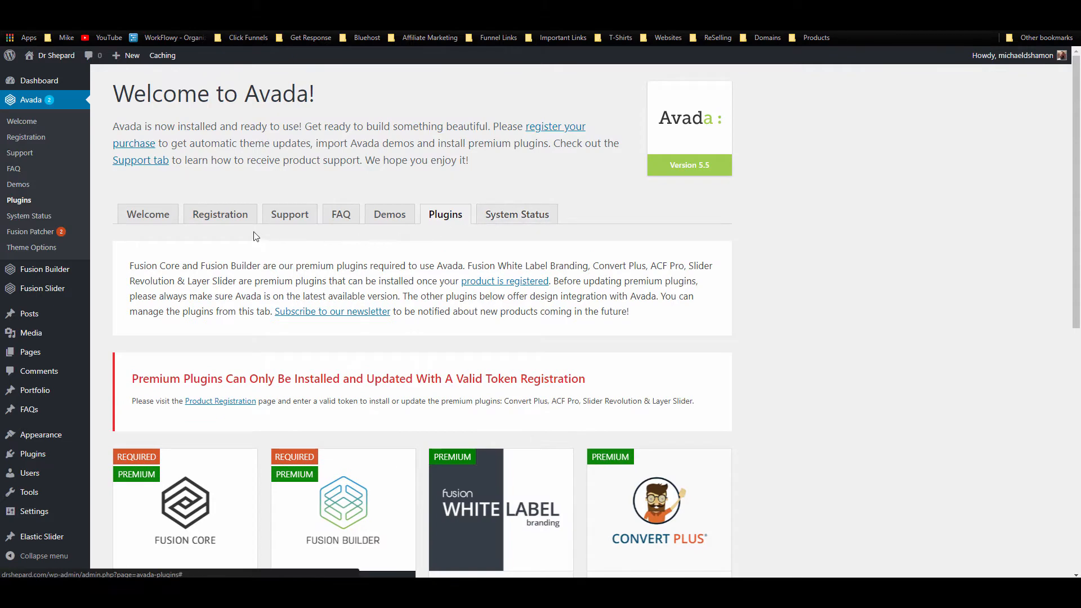
# Step: Open Avada's Registration tab and review the Envato token instructions
pyautogui.click(221, 215)
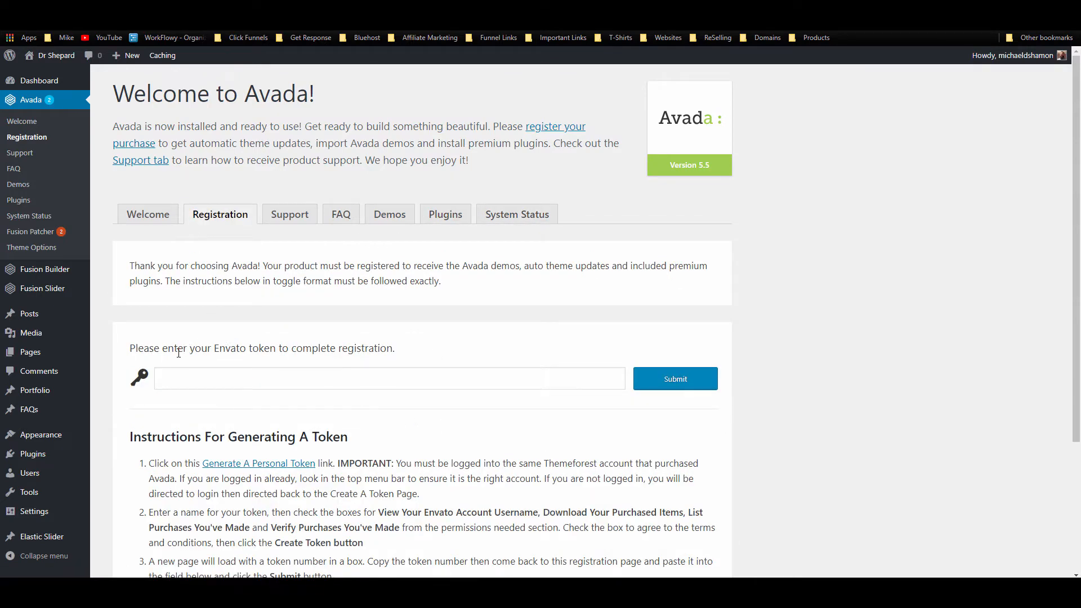
pyautogui.moveTo(178, 352); pyautogui.dragTo(331, 363)
pyautogui.click(423, 357)
pyautogui.scroll(-3, 410, 370)
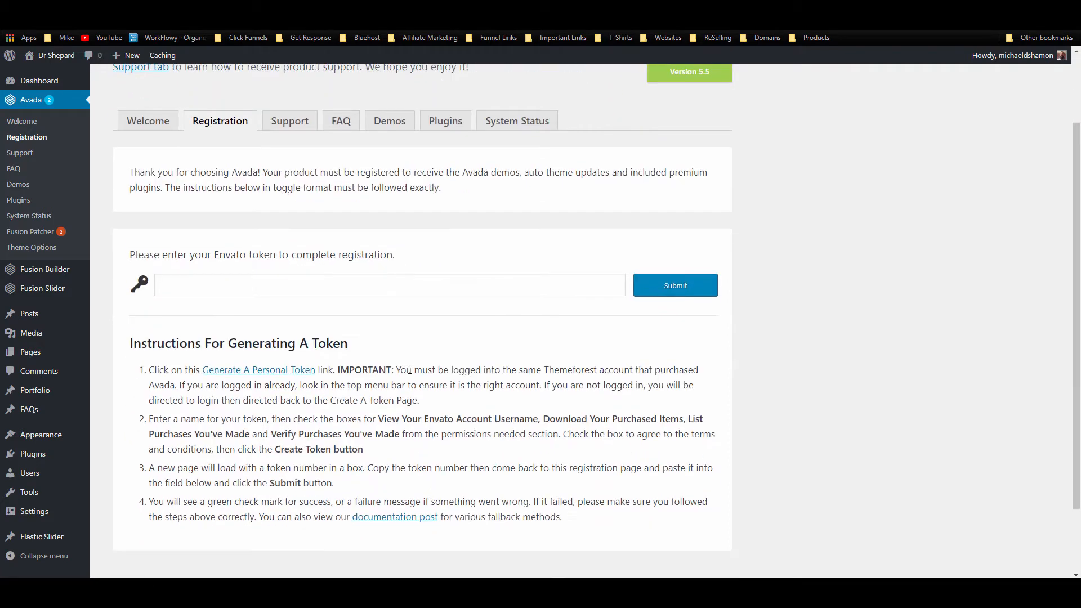
pyautogui.moveTo(130, 263); pyautogui.dragTo(562, 429)
pyautogui.scroll(2, 575, 431)
# Step: Enter the Envato token and submit it to register Avada
pyautogui.click(851, 382)
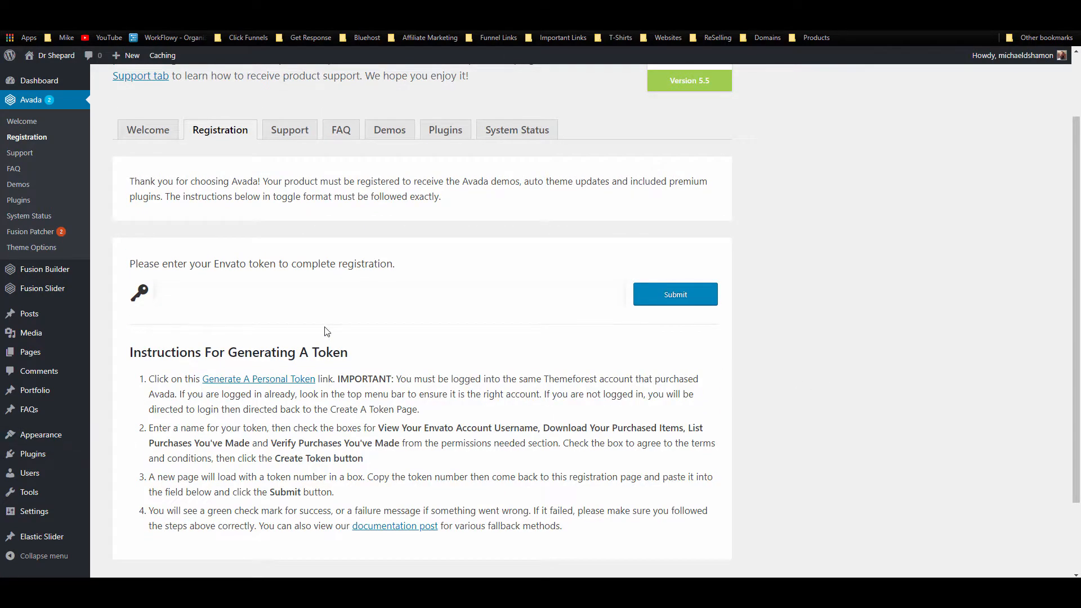
pyautogui.hotkey('ctrl', 'v')
pyautogui.click(308, 291)
pyautogui.click(315, 312)
pyautogui.click(674, 301)
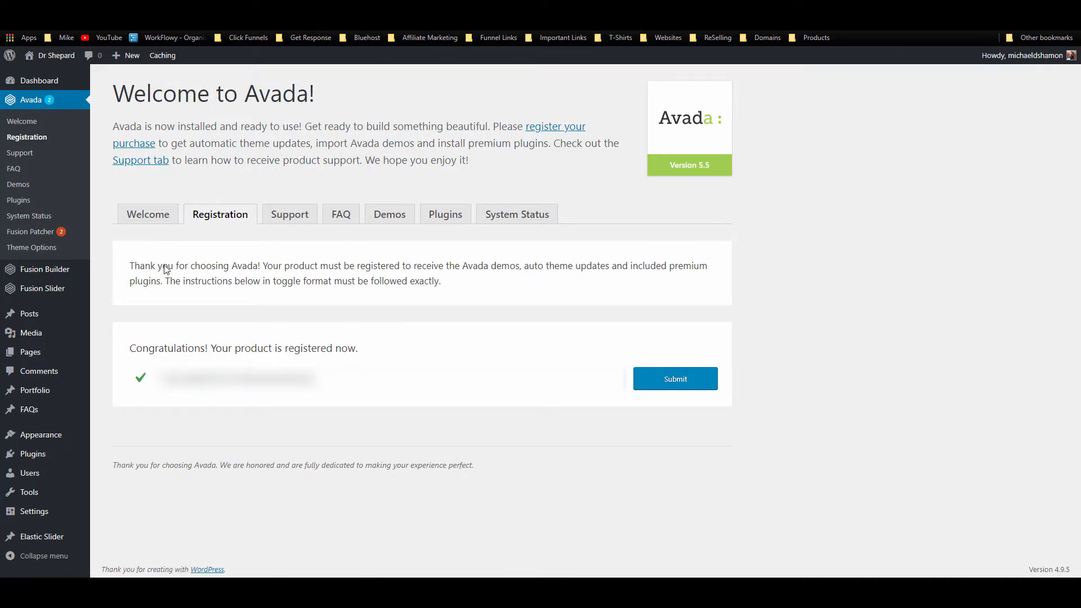
# Step: Install and activate Slider Revolution, then apply both Fusion Patcher patches
pyautogui.click(445, 215)
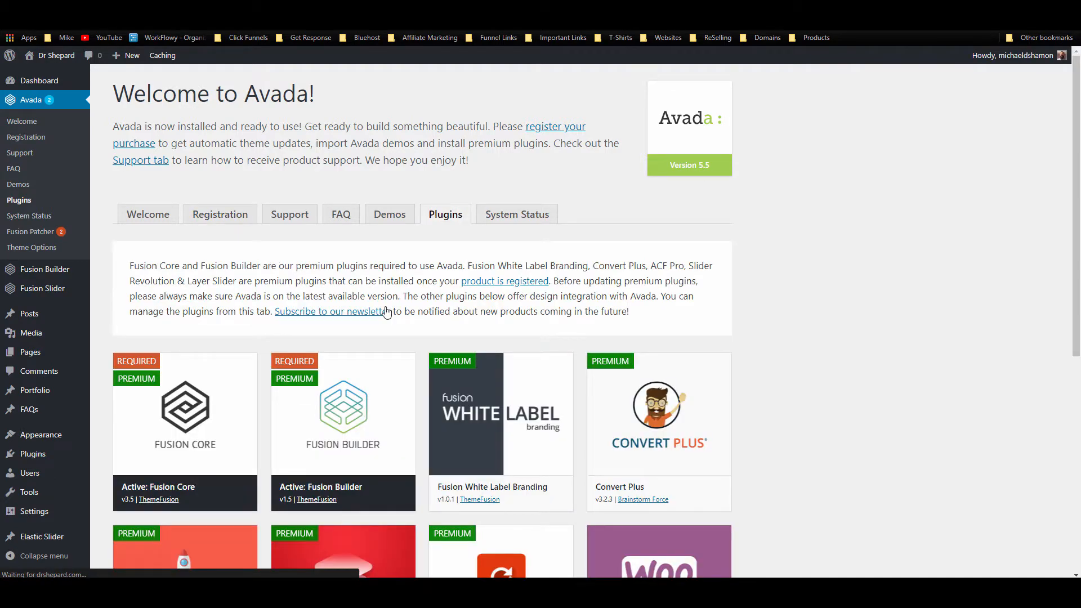
pyautogui.scroll(-7, 387, 311)
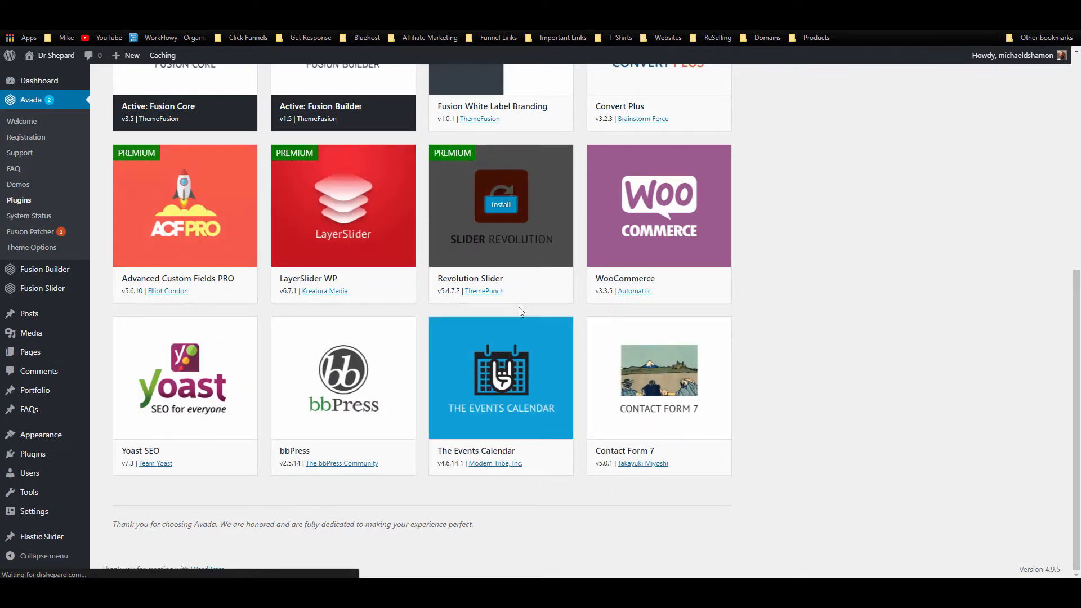
pyautogui.scroll(5, 513, 323)
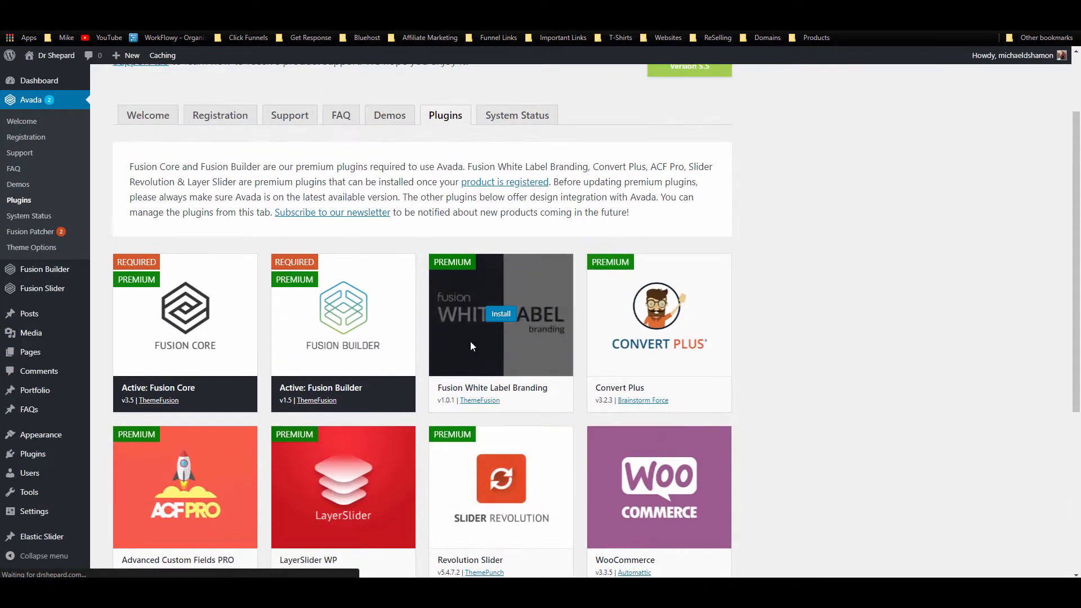
pyautogui.rightClick(712, 358)
pyautogui.click(865, 322)
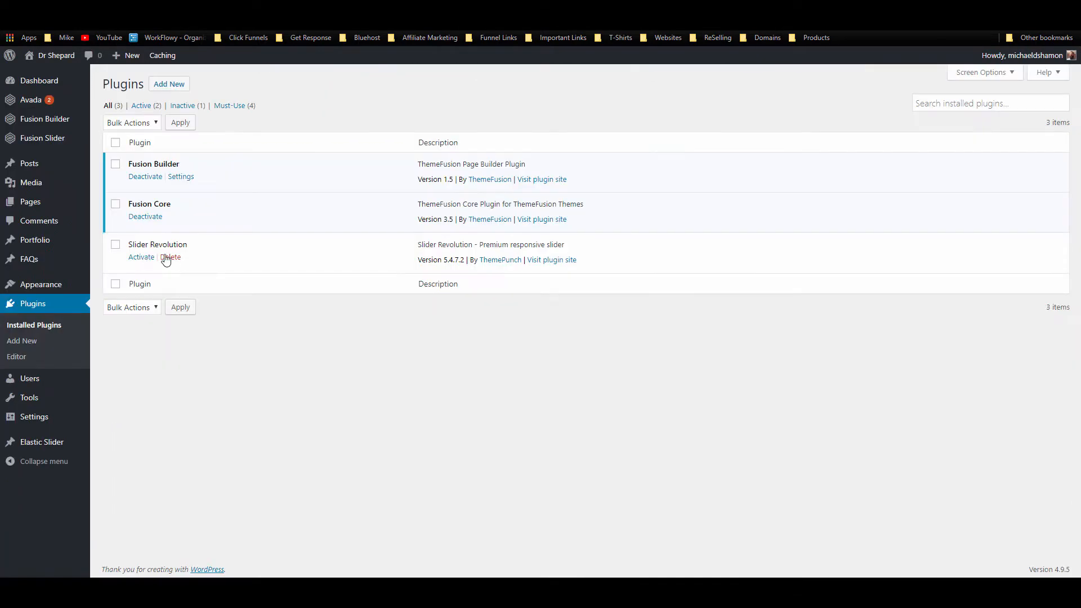
pyautogui.click(141, 257)
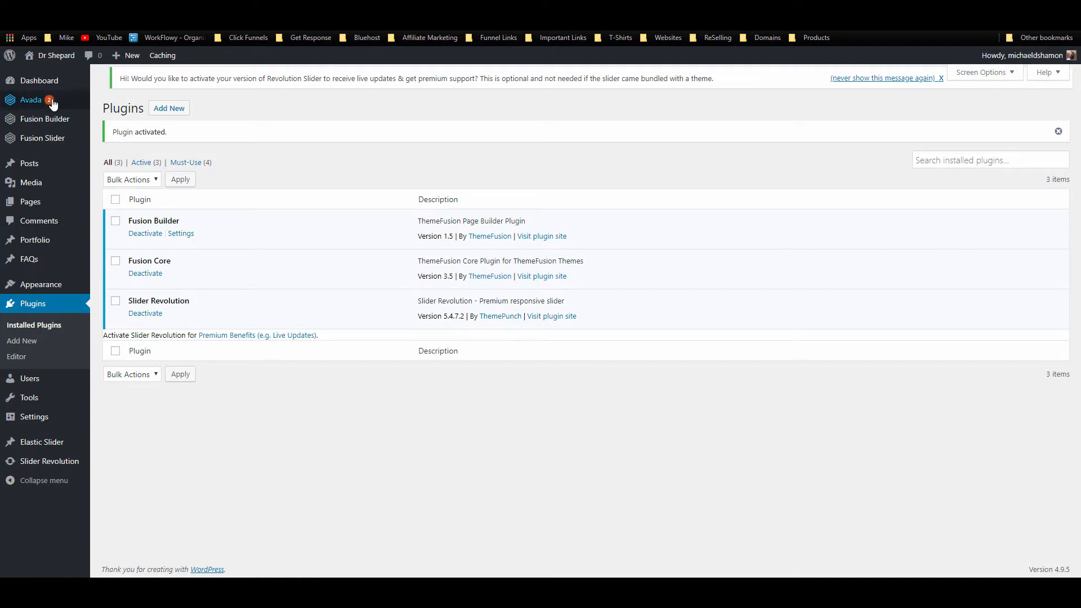
pyautogui.moveTo(52, 101)
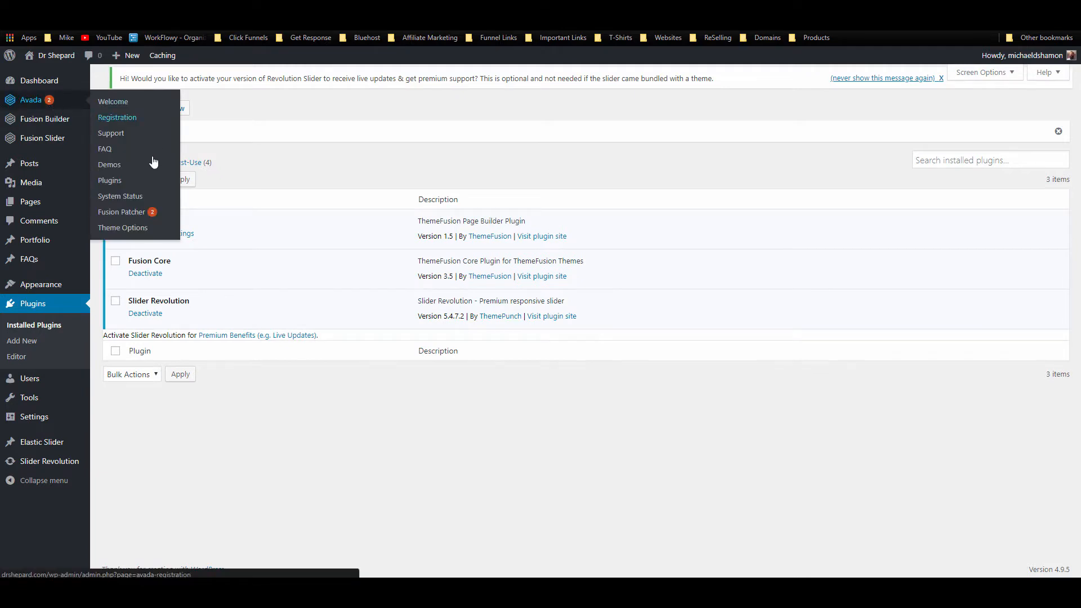
pyautogui.click(133, 214)
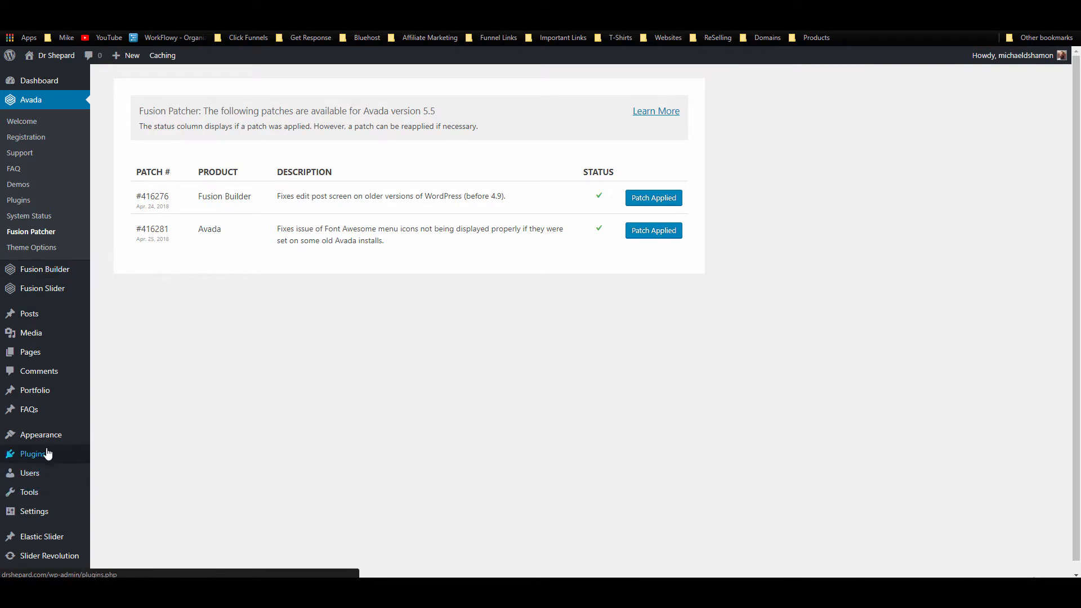
# Step: Upload the gravityforms zip as a new plugin, then install and activate Gravity Forms 1.9.1.19
pyautogui.moveTo(48, 454)
pyautogui.click(132, 457)
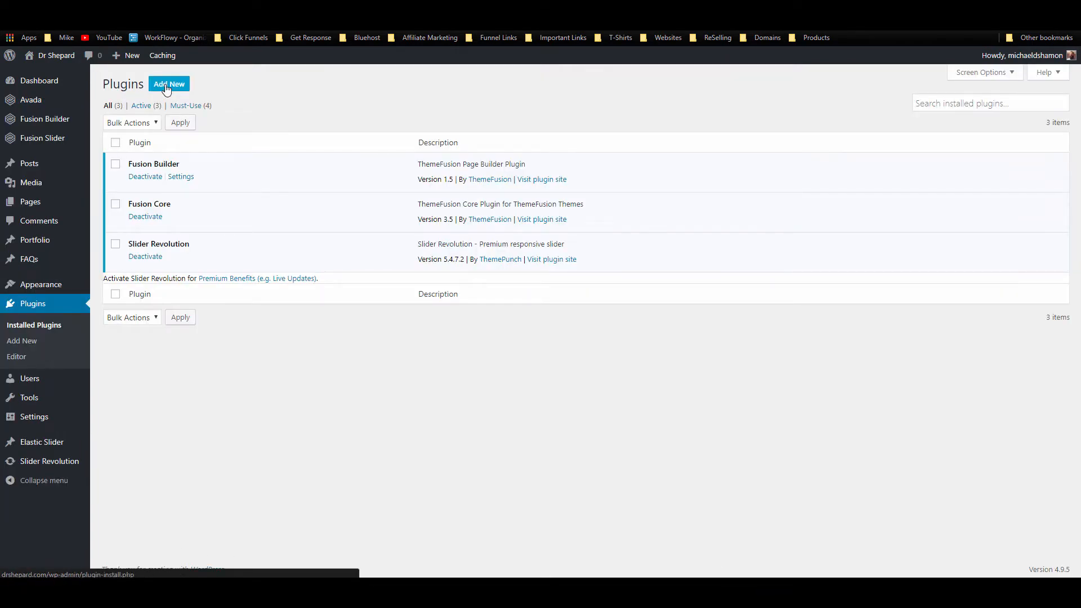
pyautogui.click(167, 89)
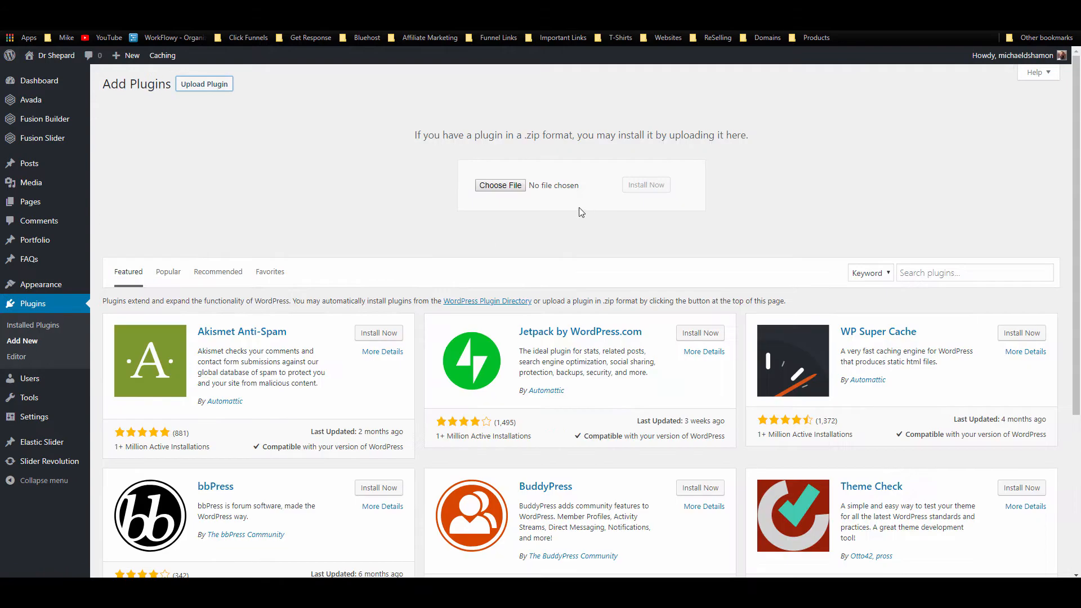
pyautogui.click(506, 185)
pyautogui.click(504, 158)
pyautogui.click(369, 257)
pyautogui.click(980, 546)
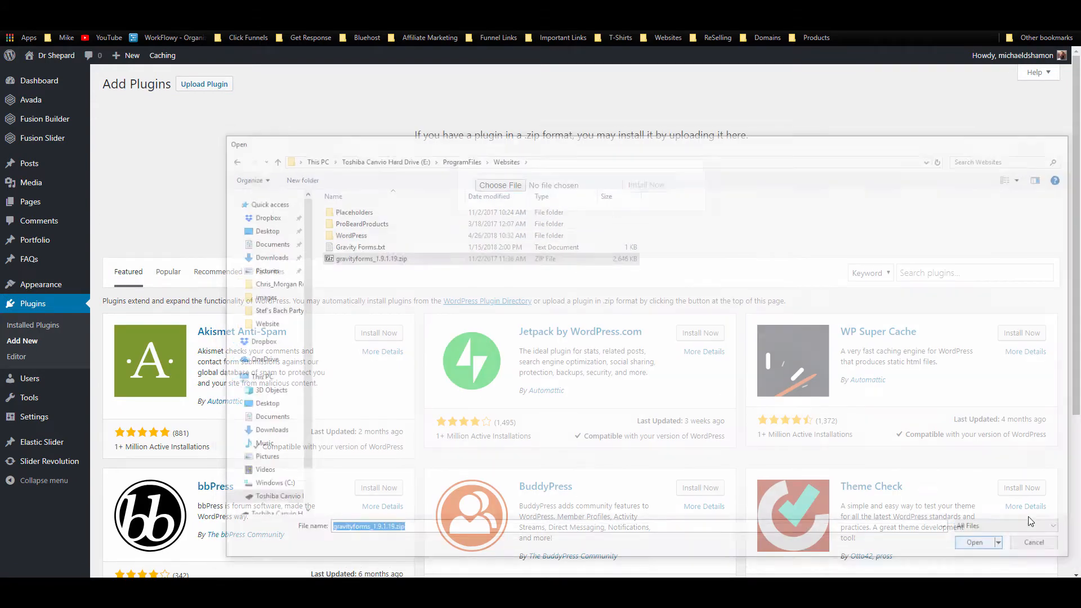
pyautogui.click(636, 185)
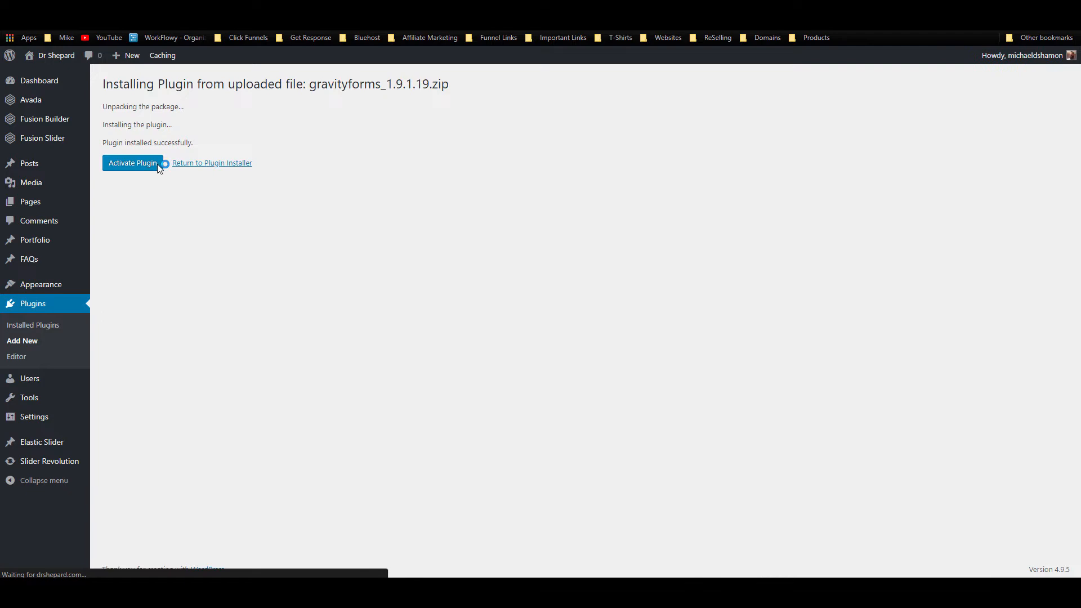
pyautogui.click(155, 163)
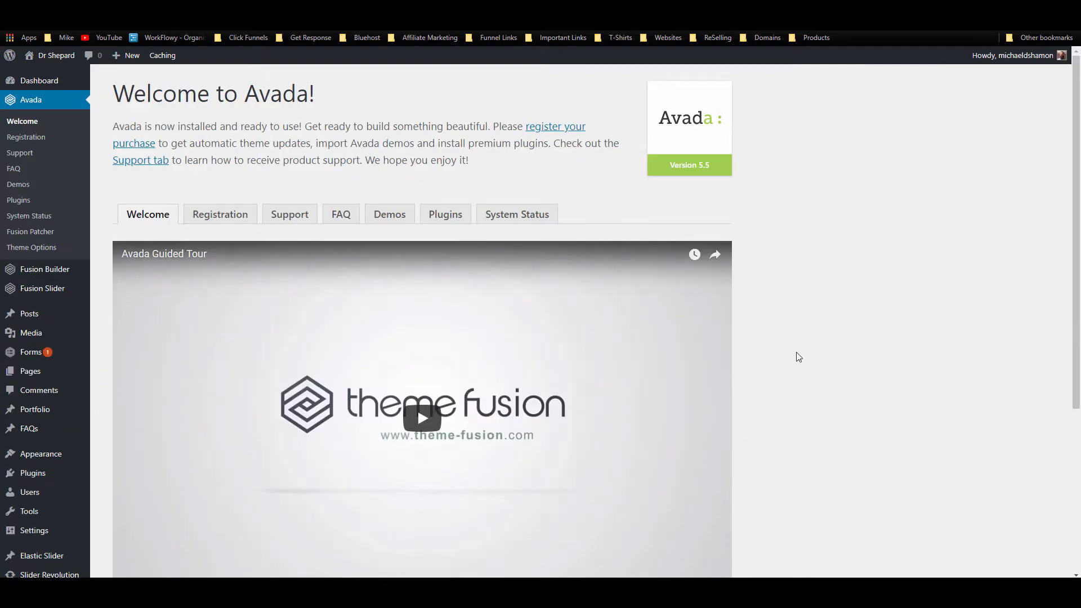
# Step: Search the plugin directory for 'Bulk page creator', then install and activate the Bulk Page Creator plugin
pyautogui.scroll(-3, 798, 356)
pyautogui.moveTo(33, 445)
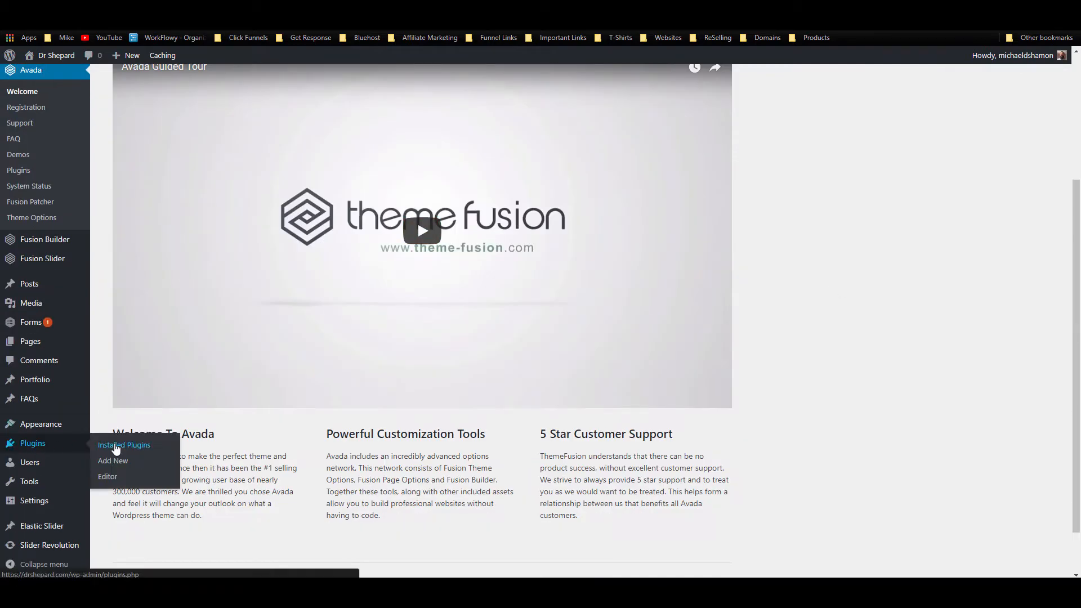
pyautogui.click(115, 446)
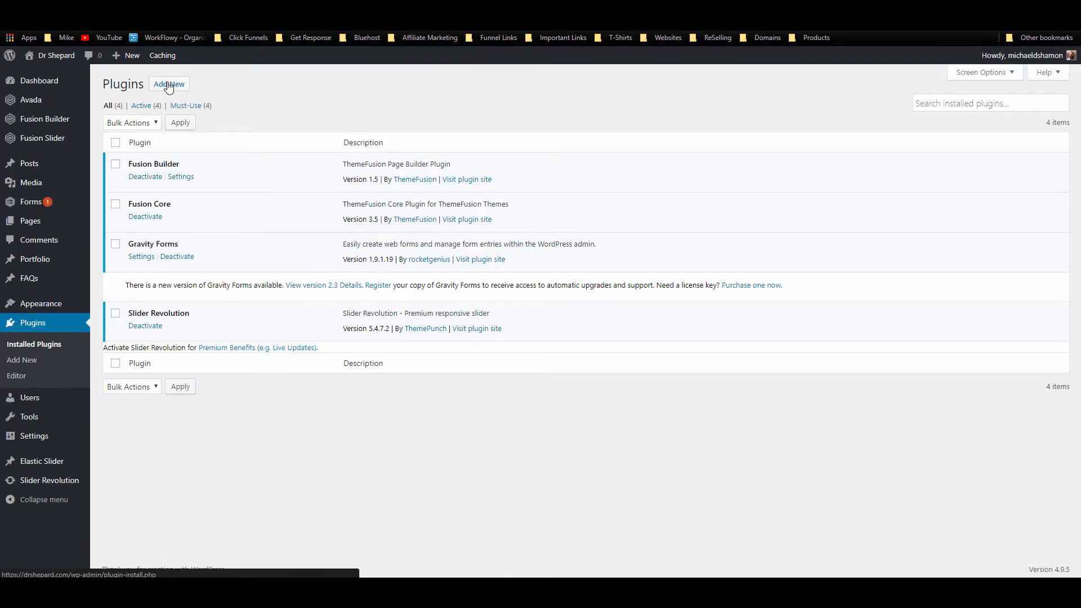
pyautogui.click(168, 85)
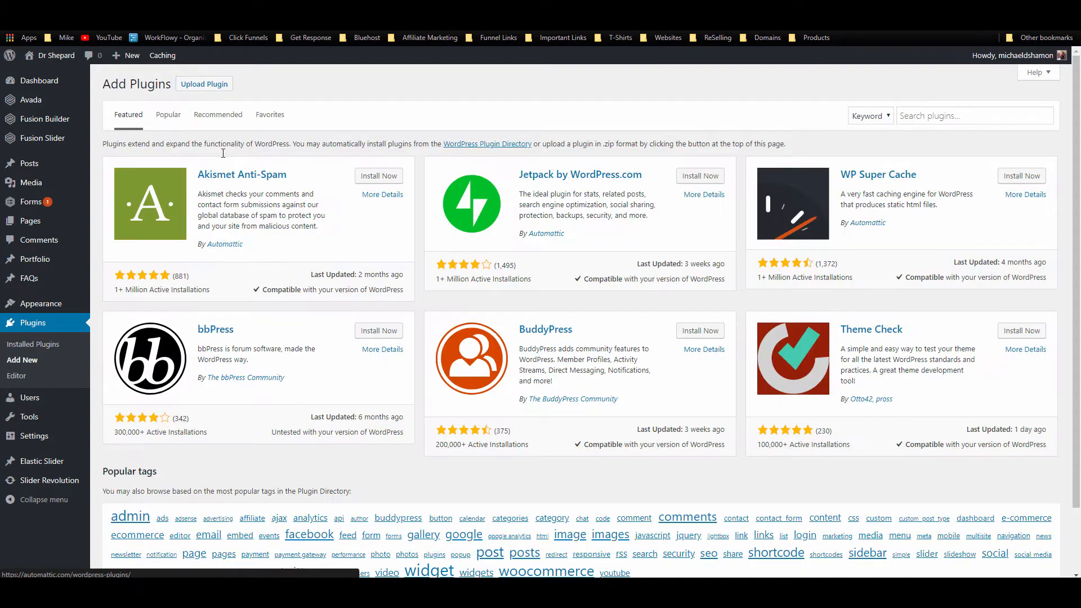
pyautogui.click(931, 270)
pyautogui.write('Bulk page creato')
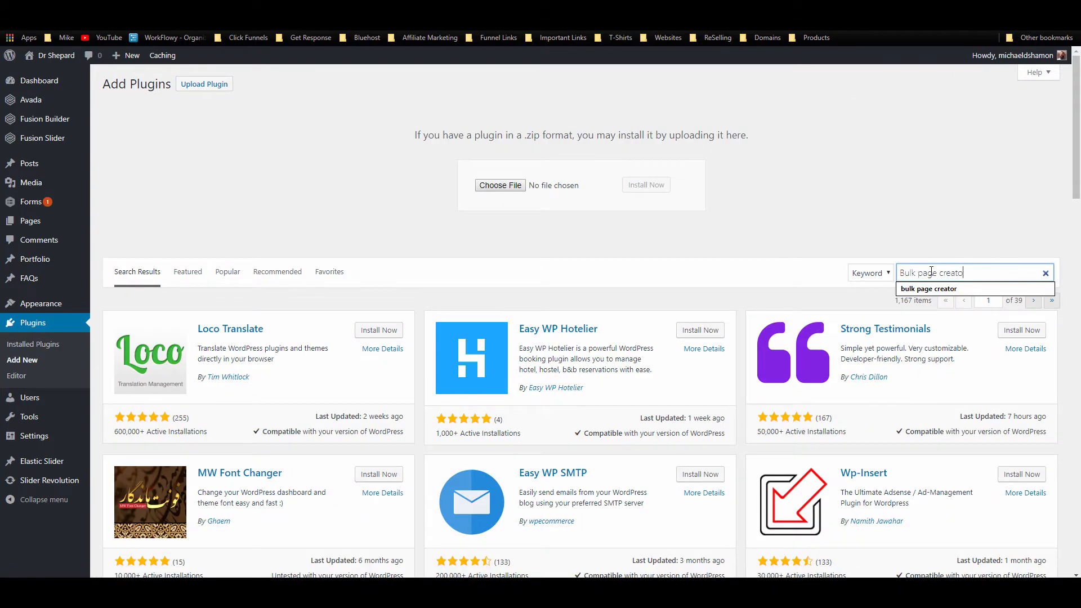
pyautogui.write('r')
pyautogui.press('Return')
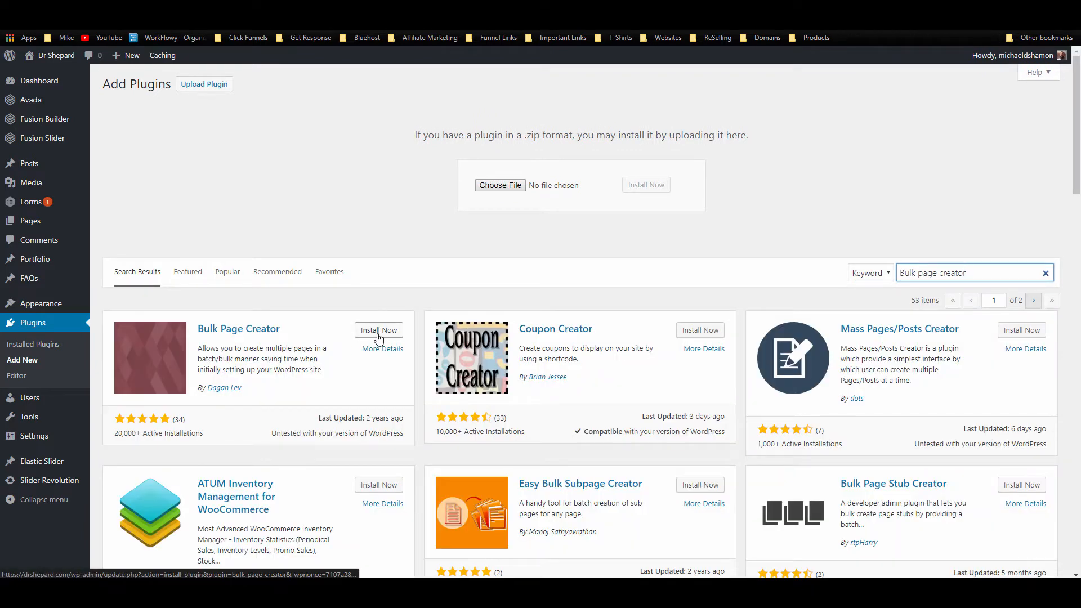
pyautogui.click(379, 333)
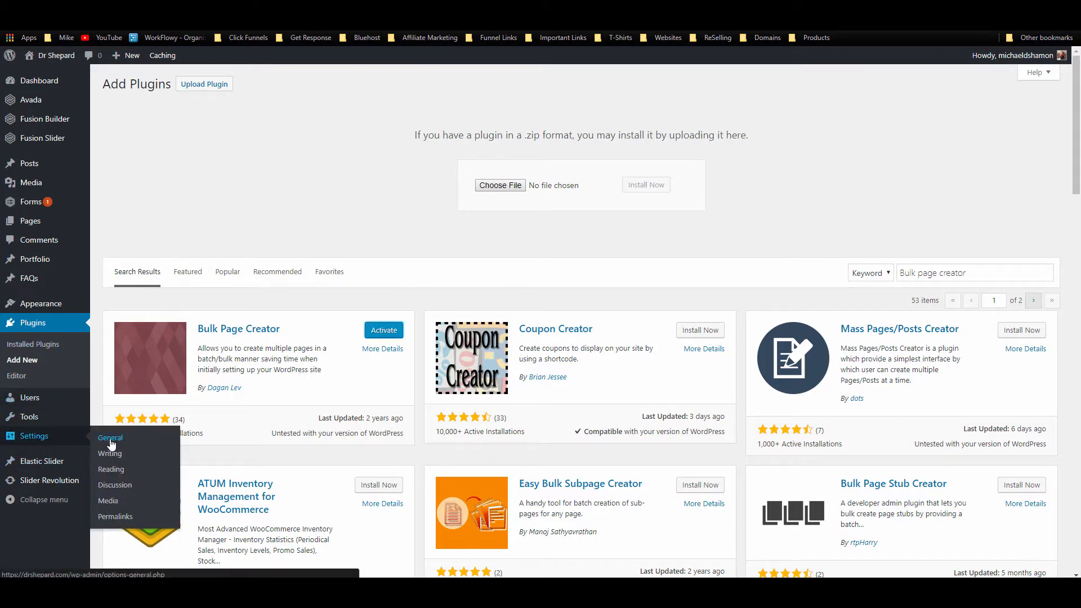
pyautogui.click(372, 333)
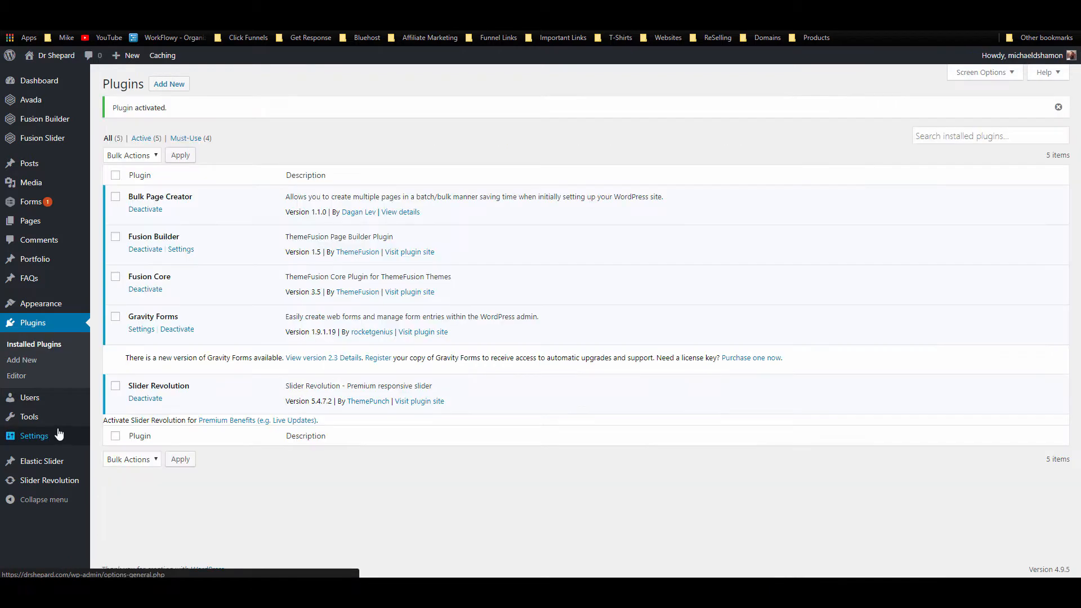
# Step: In Bulk Page Creator, enter the page names Home, About, Services, Contact, fixing the 'Serives' typo
pyautogui.moveTo(36, 437)
pyautogui.click(128, 524)
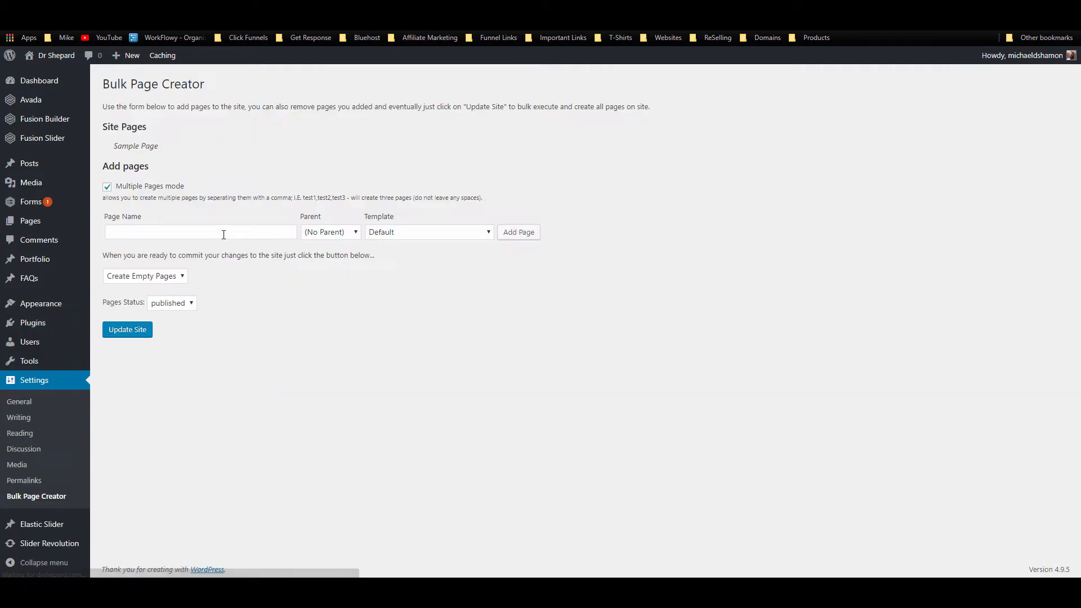
pyautogui.click(224, 232)
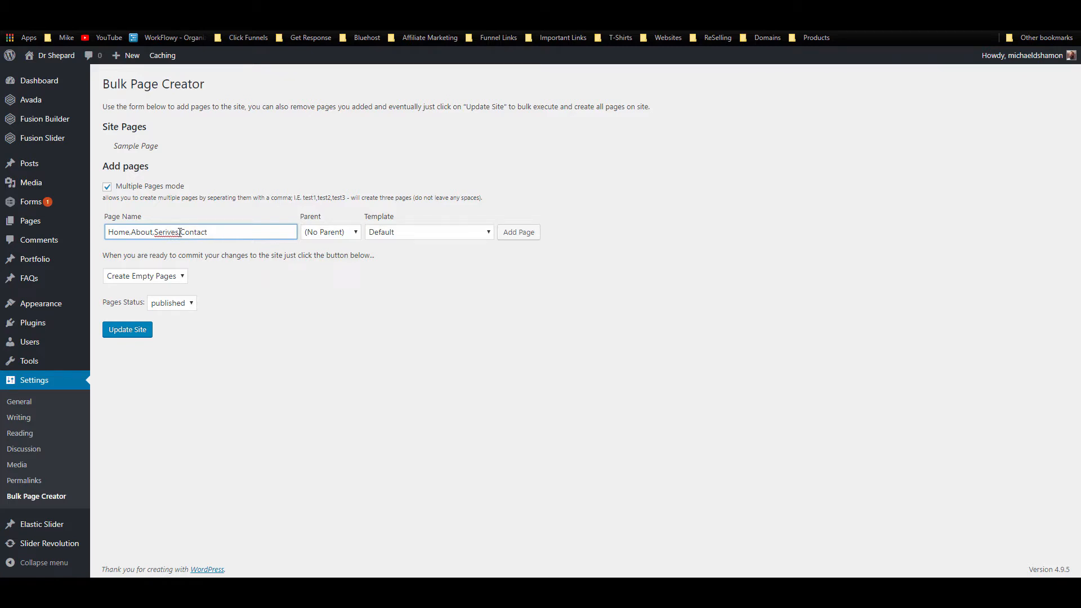
pyautogui.press('Delete')
pyautogui.press('Delete')
pyautogui.write('vic')
pyautogui.press('End')
pyautogui.click(266, 275)
# Step: Add the four pages to the list and create them on the site
pyautogui.moveTo(102, 198); pyautogui.dragTo(483, 210)
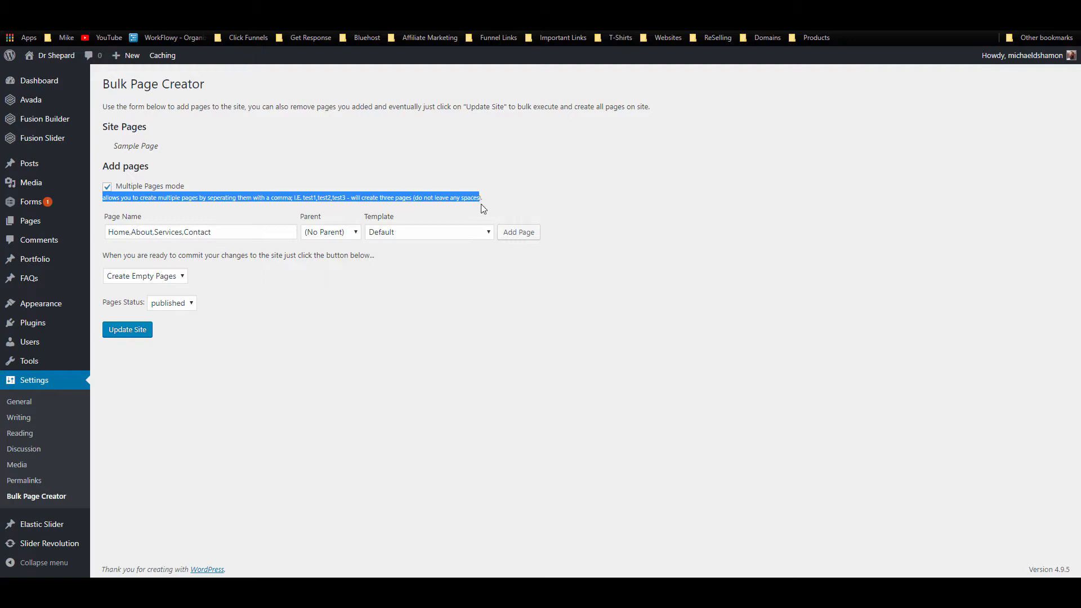
pyautogui.click(143, 329)
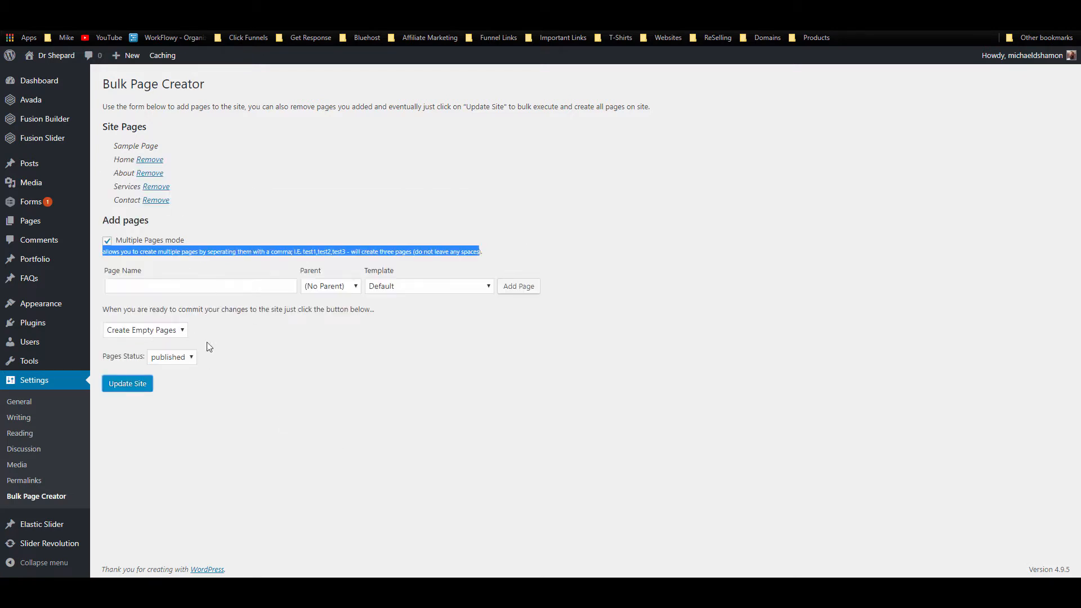
pyautogui.click(140, 383)
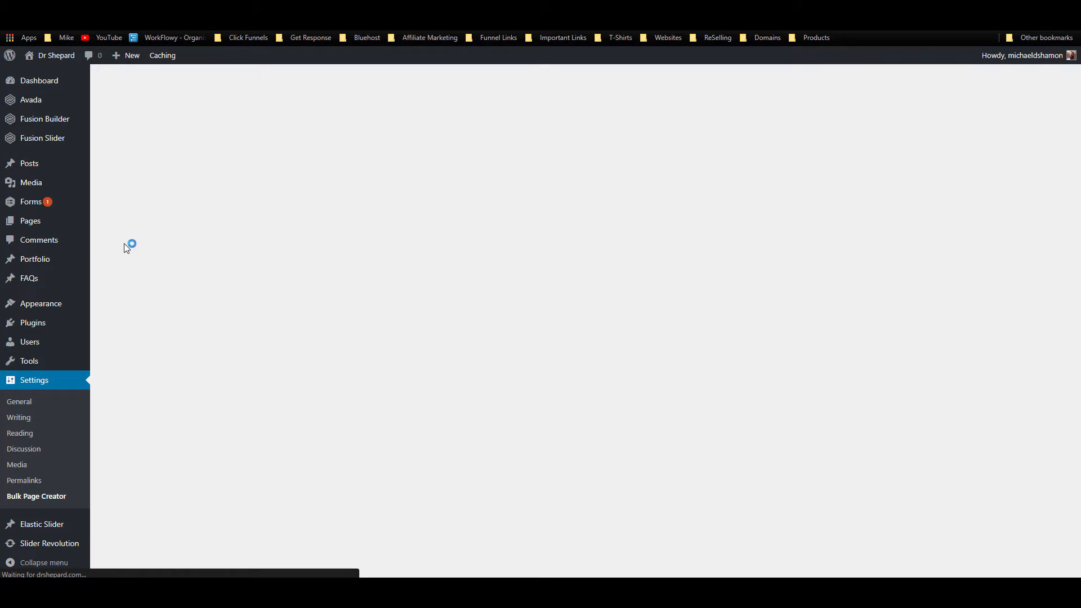
pyautogui.moveTo(64, 225)
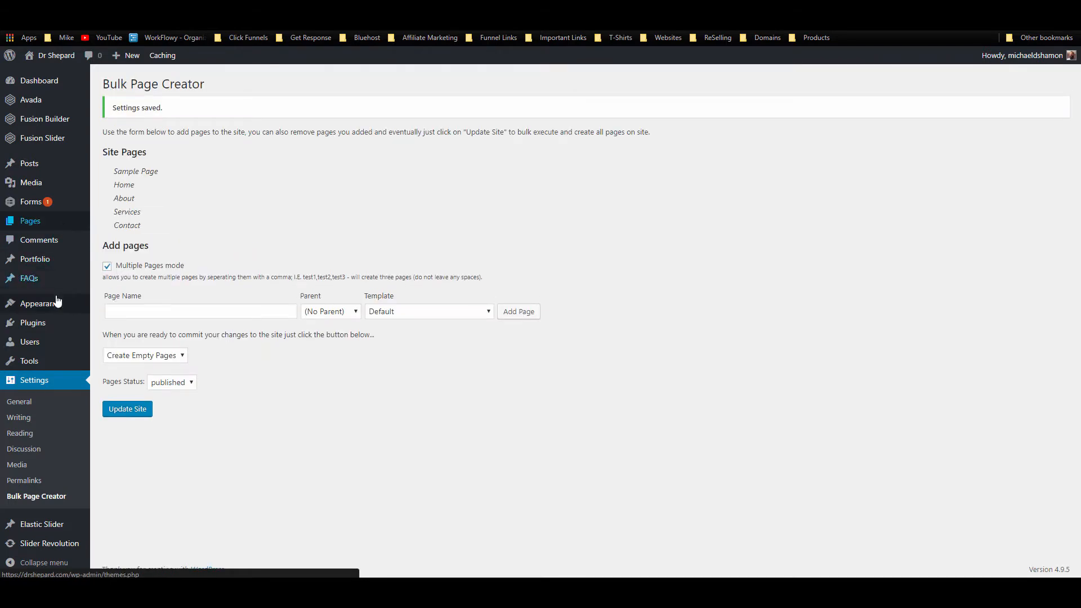
pyautogui.click(30, 481)
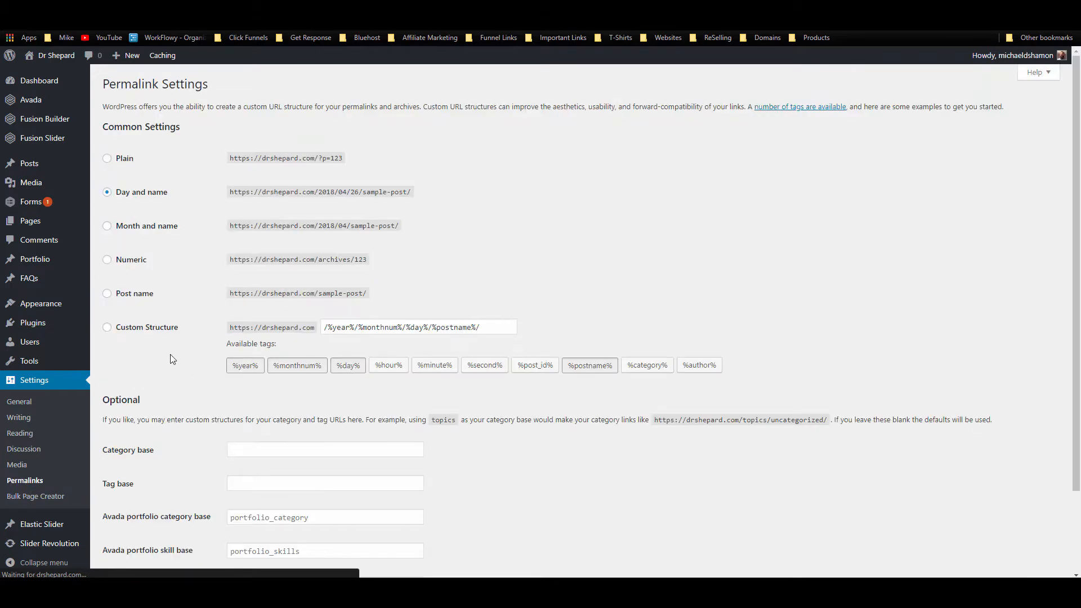
# Step: Switch the permalink structure to Post name and save it
pyautogui.click(141, 294)
pyautogui.scroll(-3, 224, 374)
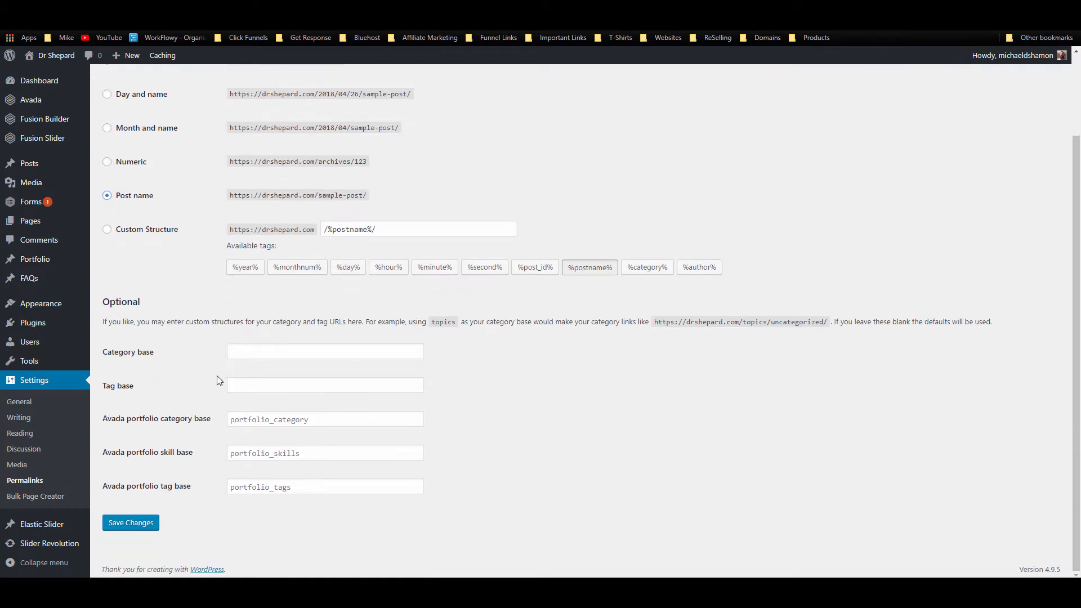
pyautogui.click(41, 487)
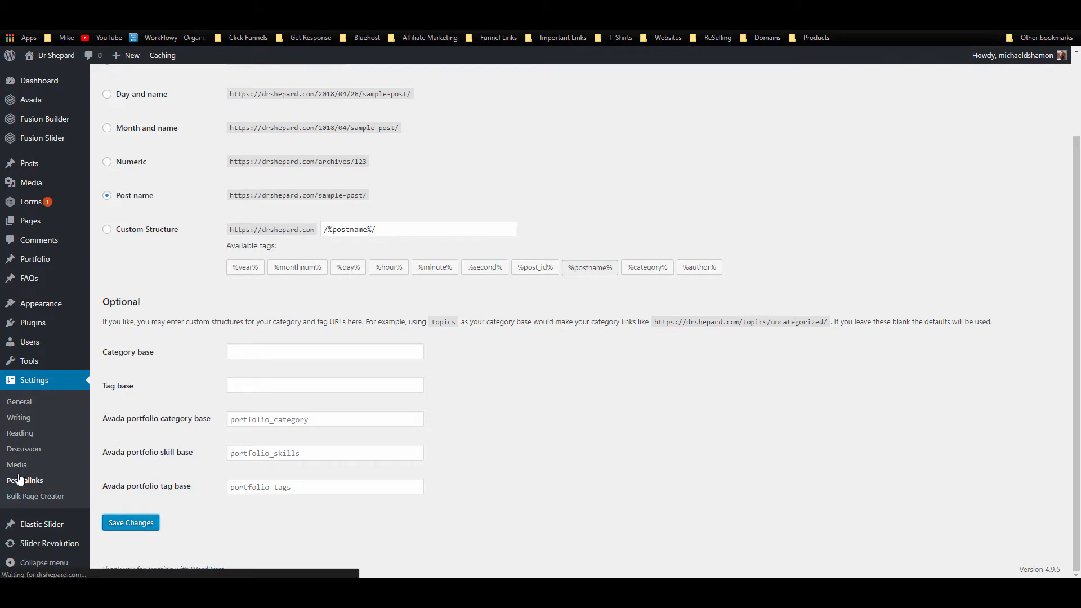
# Step: Look over the General and Writing settings, then start entering News as a page name in Bulk Page Creator
pyautogui.click(19, 402)
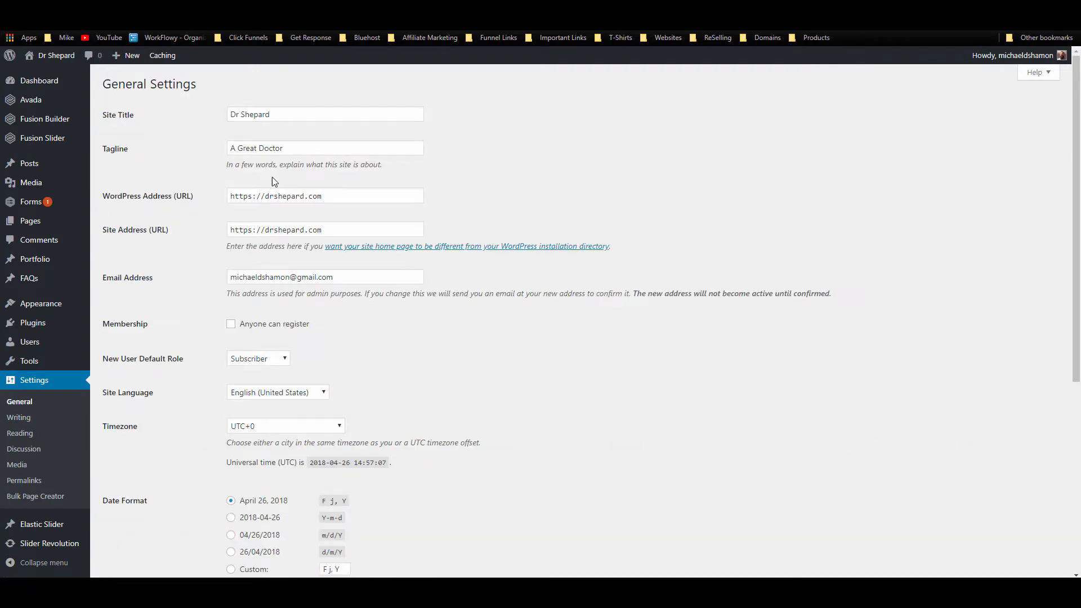
pyautogui.scroll(-5, 268, 347)
pyautogui.click(19, 417)
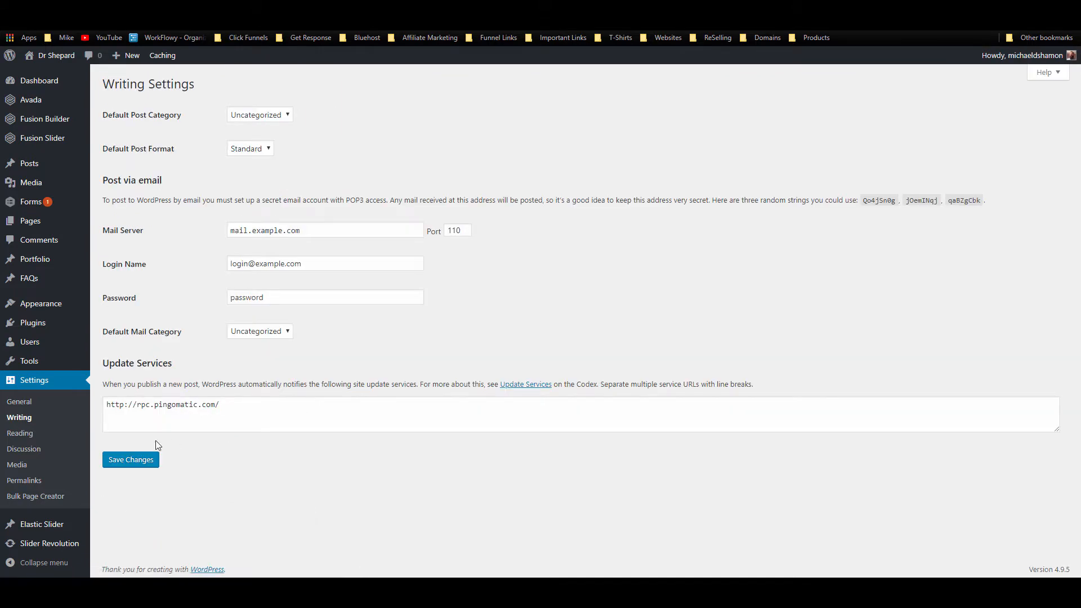
pyautogui.click(49, 496)
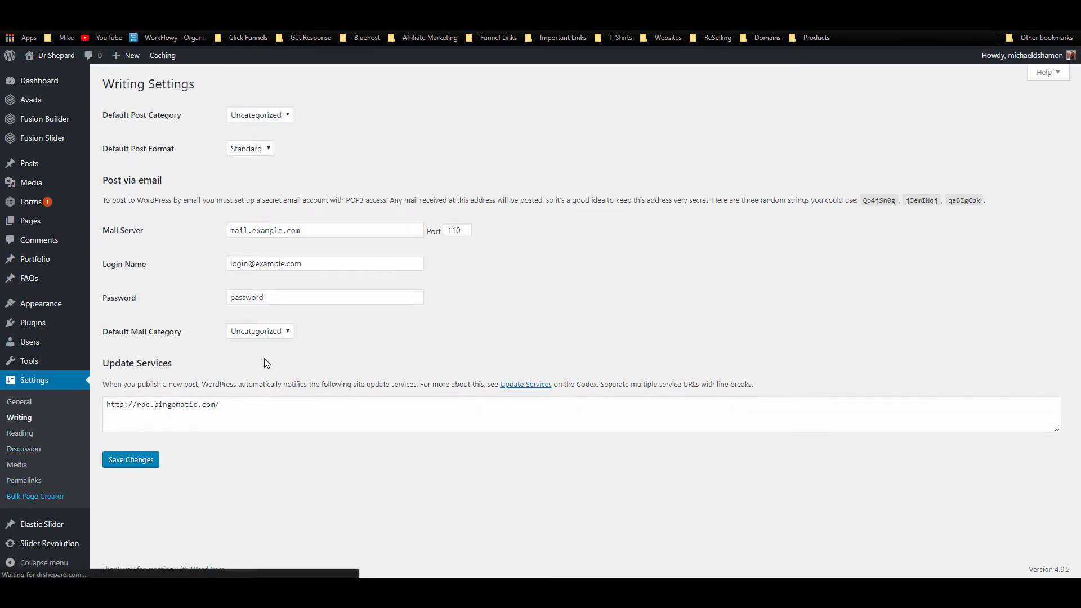
pyautogui.click(189, 287)
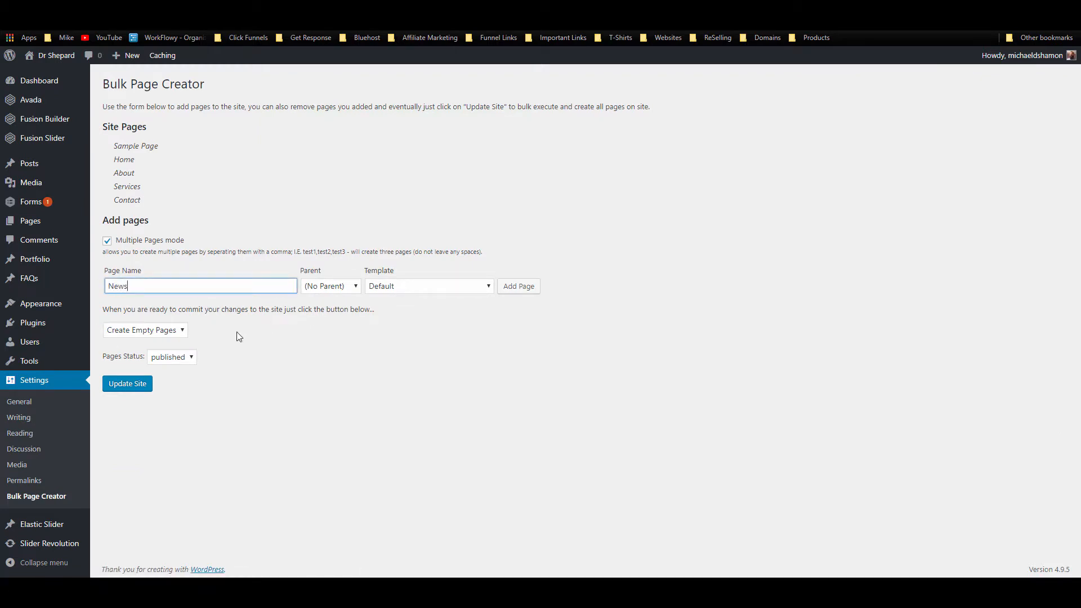
# Step: Add News to the page list and create it as a published page
pyautogui.click(501, 286)
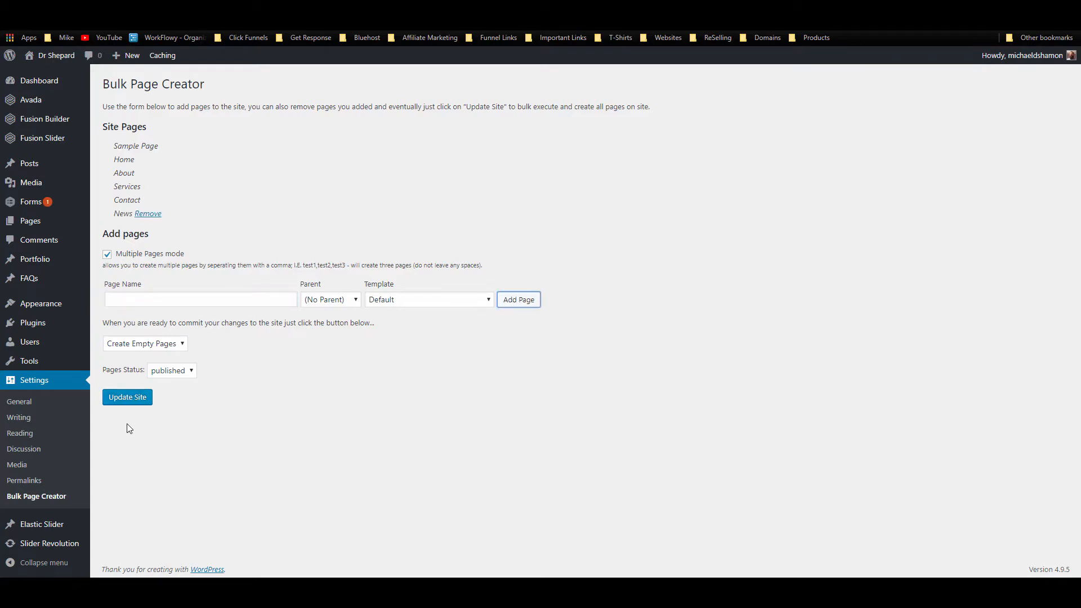
pyautogui.click(135, 404)
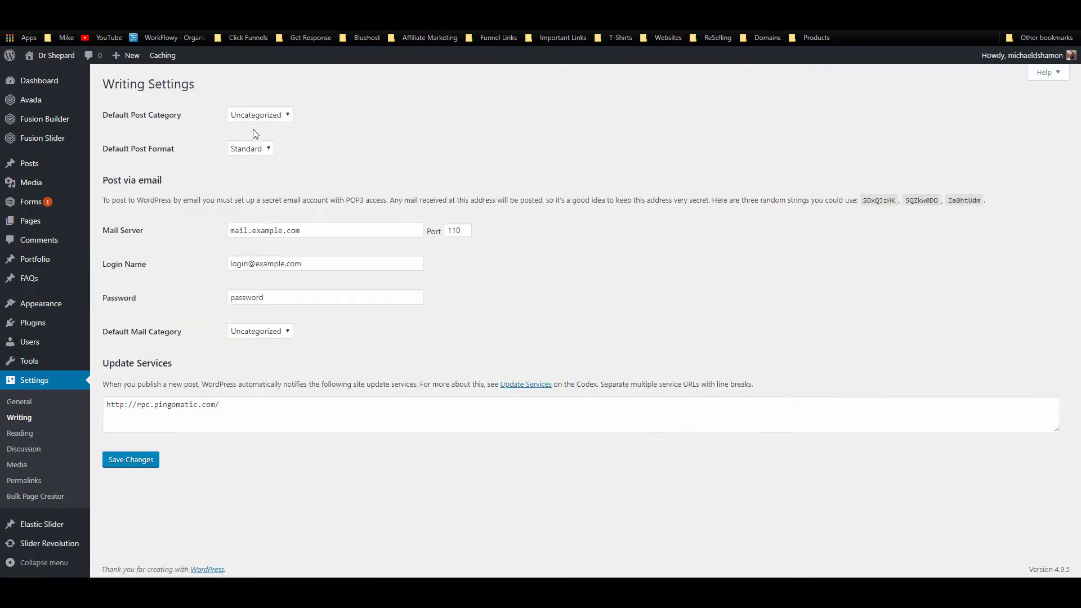
pyautogui.click(23, 433)
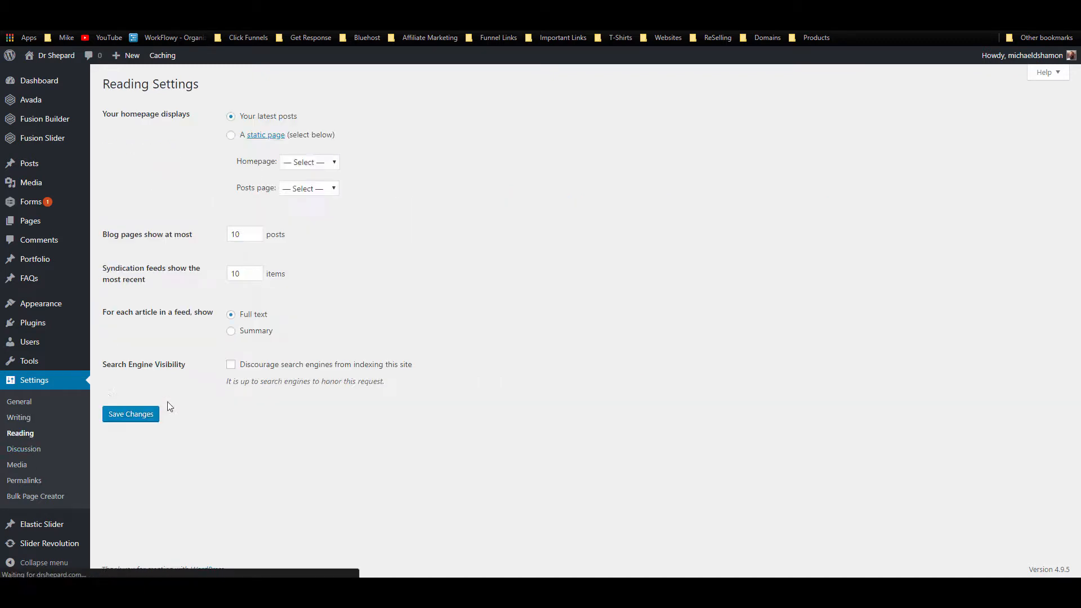
# Step: Make the homepage the static Home page with News as the posts page, and save
pyautogui.click(232, 136)
pyautogui.click(313, 163)
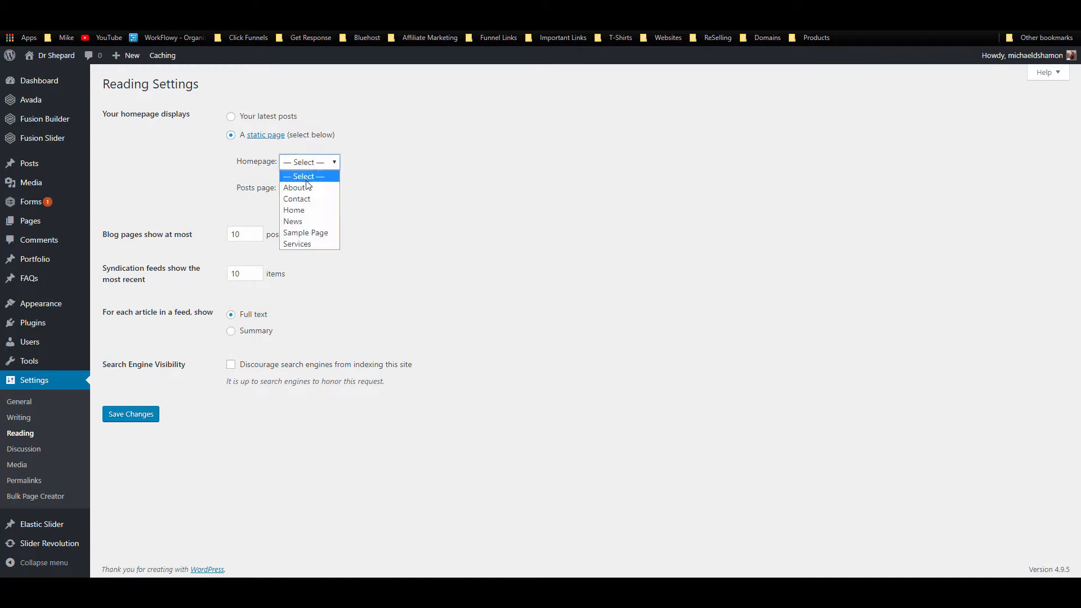
pyautogui.click(307, 209)
pyautogui.click(311, 190)
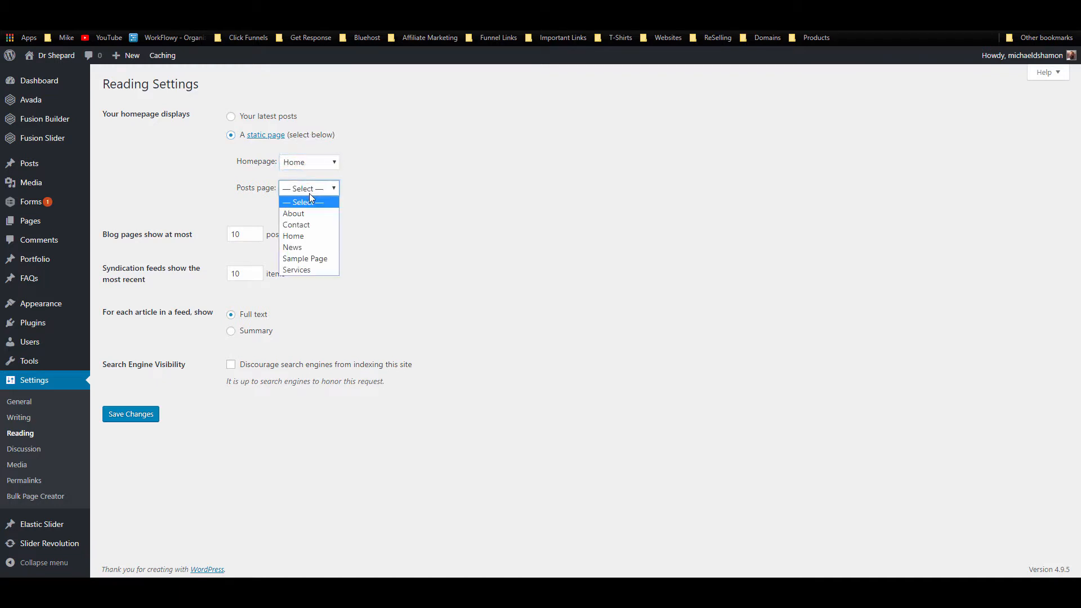
pyautogui.click(303, 247)
pyautogui.click(151, 415)
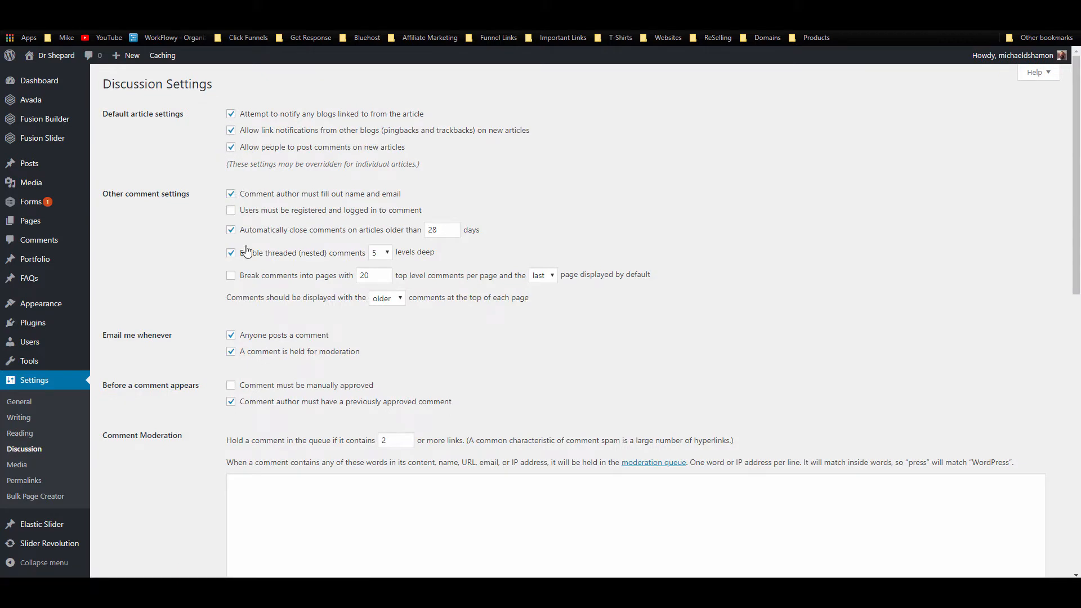
# Step: Turn off the 'Anyone posts a comment' email notification and save the Discussion settings
pyautogui.click(231, 335)
pyautogui.scroll(-3, 225, 422)
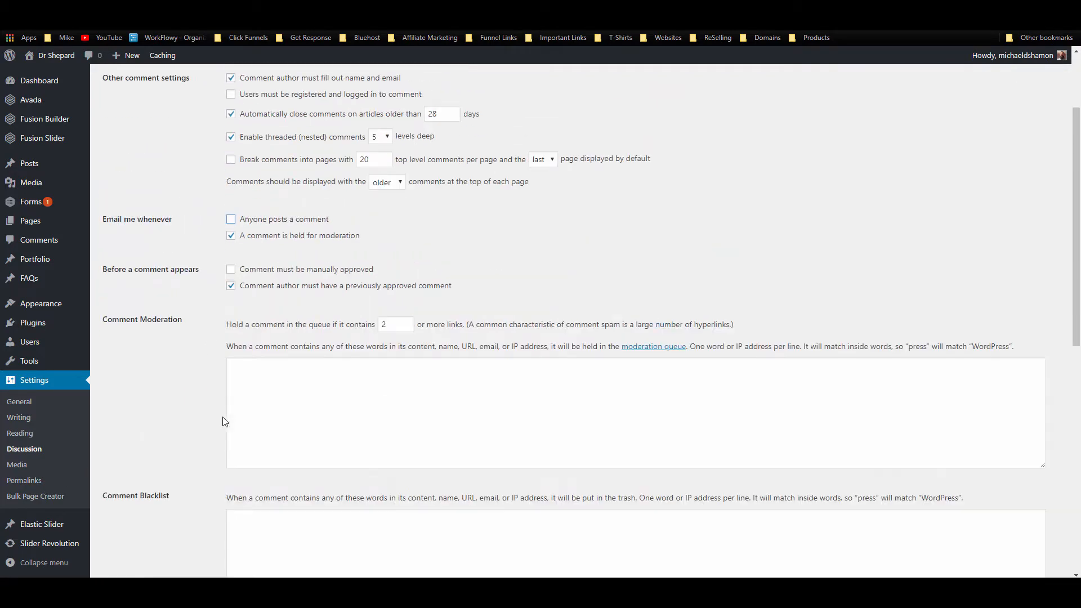
pyautogui.scroll(3, 242, 137)
pyautogui.scroll(-10, 188, 256)
pyautogui.click(119, 524)
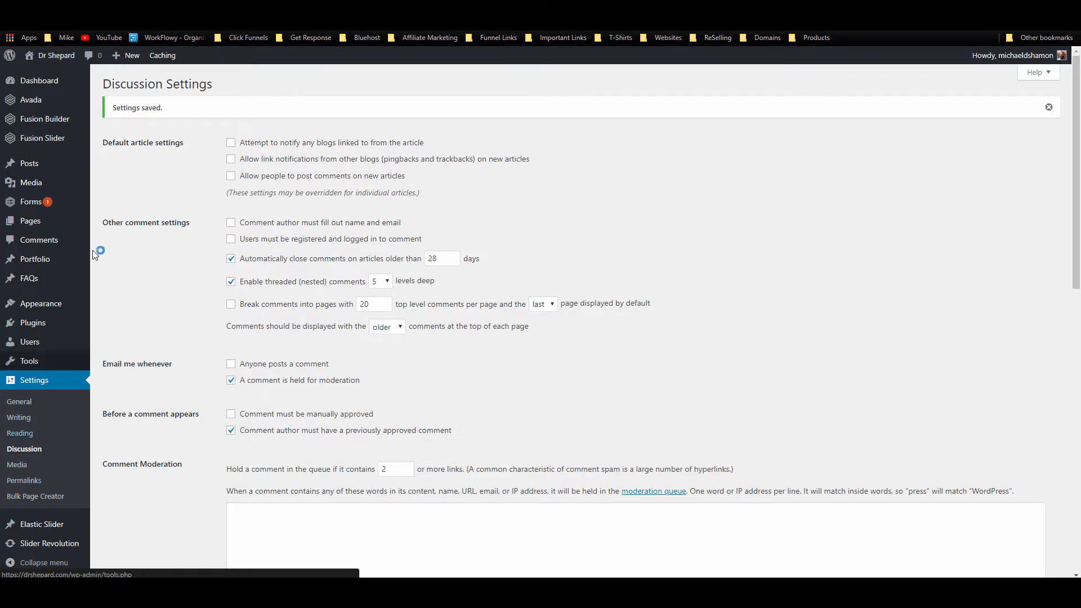
pyautogui.moveTo(62, 307)
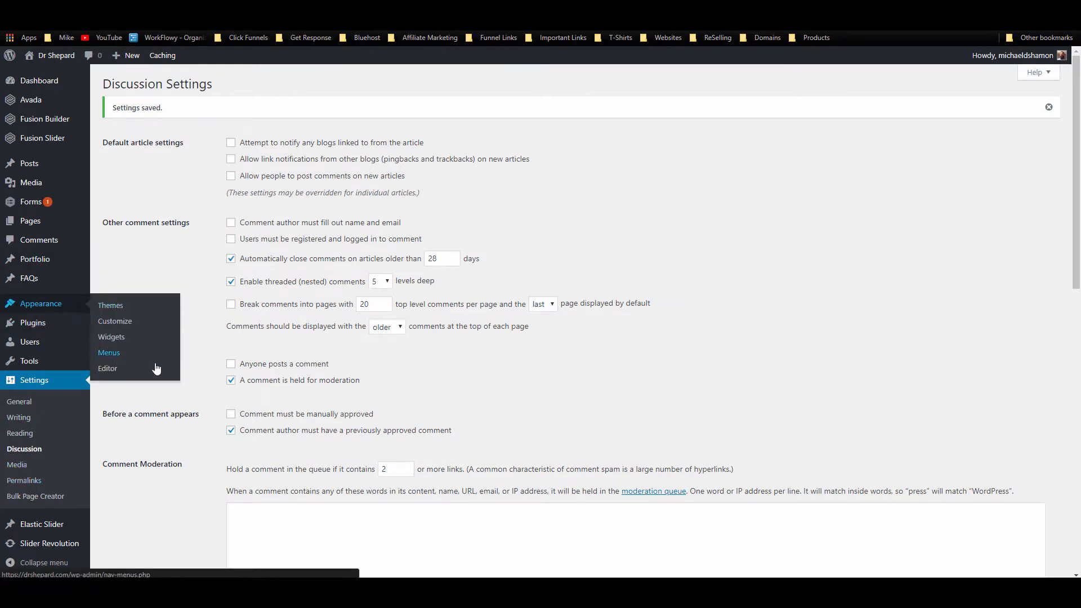
# Step: Create a new menu named Main Menu
pyautogui.click(109, 354)
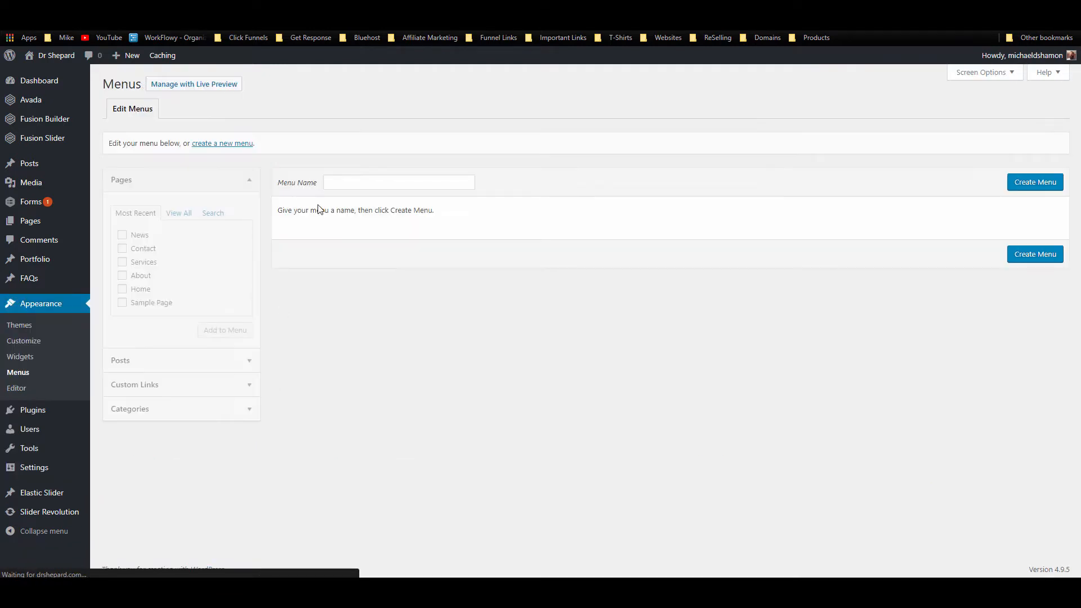
pyautogui.click(353, 183)
pyautogui.click(367, 197)
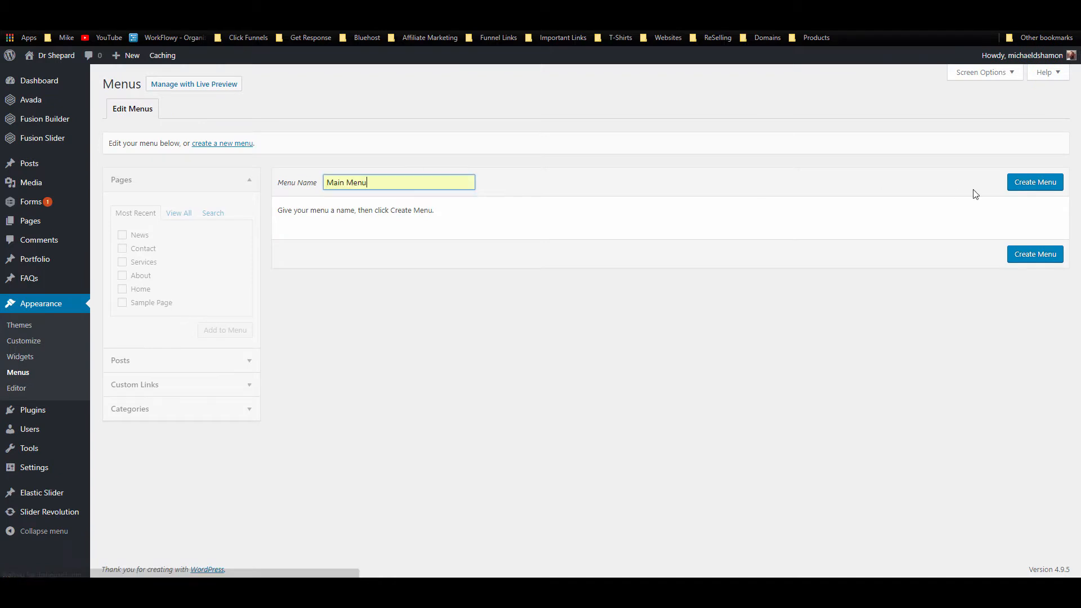
pyautogui.click(1044, 183)
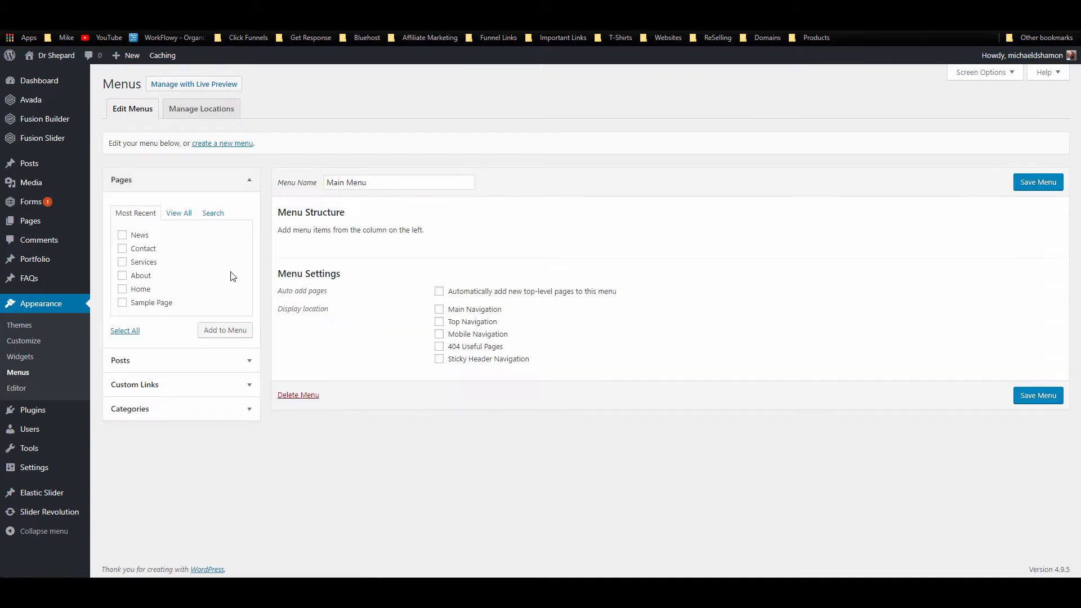
# Step: Add all pages except Sample Page and the duplicate Home, move Contact below News, and save
pyautogui.click(180, 220)
pyautogui.click(125, 344)
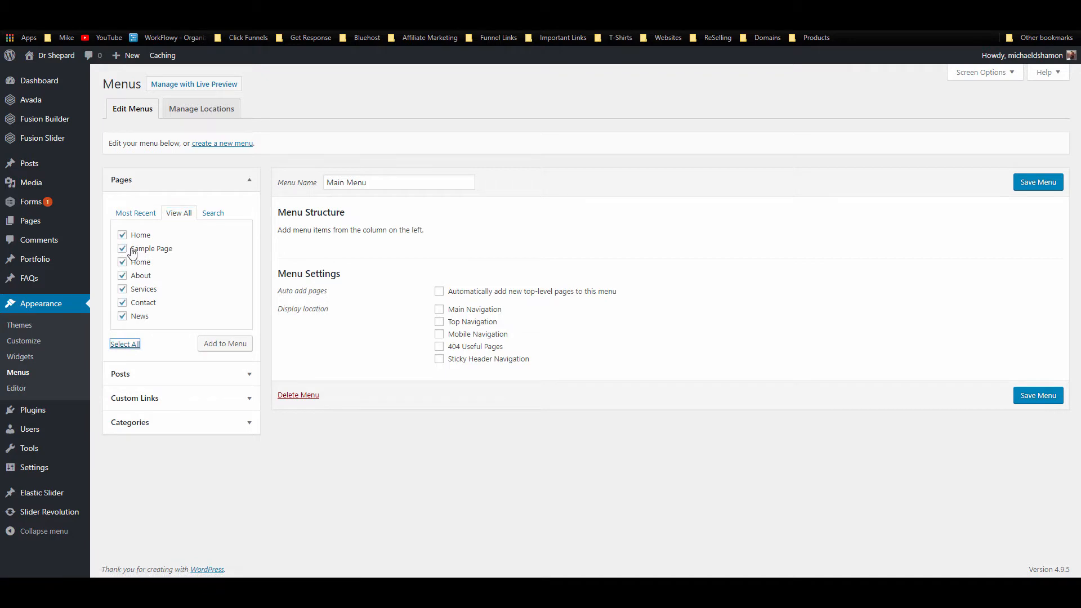
pyautogui.click(123, 235)
pyautogui.click(122, 249)
pyautogui.click(225, 343)
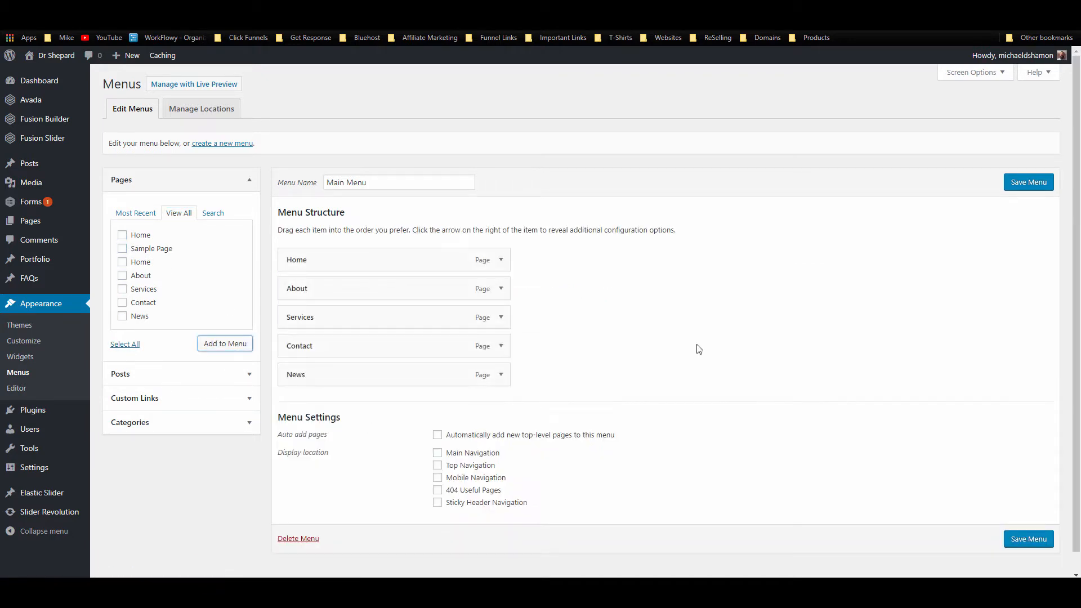
pyautogui.moveTo(357, 355); pyautogui.dragTo(329, 376)
pyautogui.click(1036, 183)
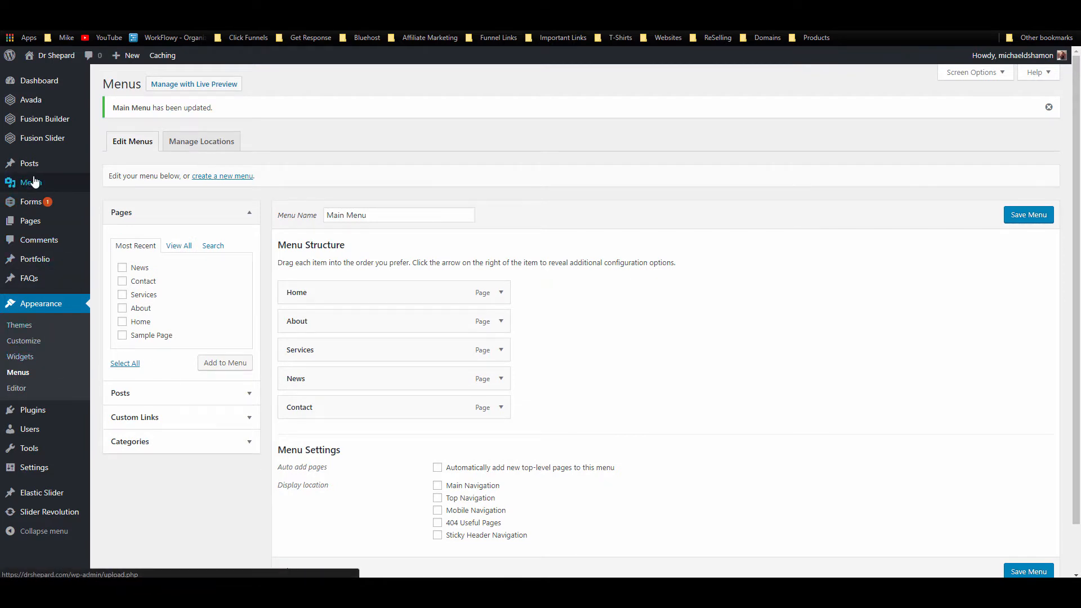
pyautogui.click(139, 227)
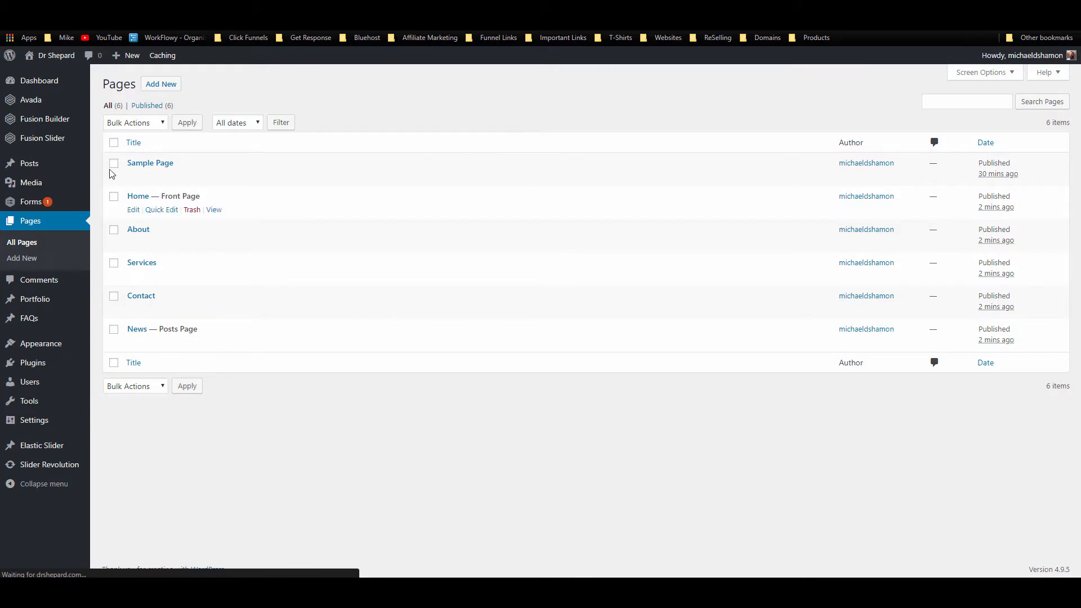
# Step: Trash the Sample Page, preview the site, then return to the Pages admin list
pyautogui.click(192, 177)
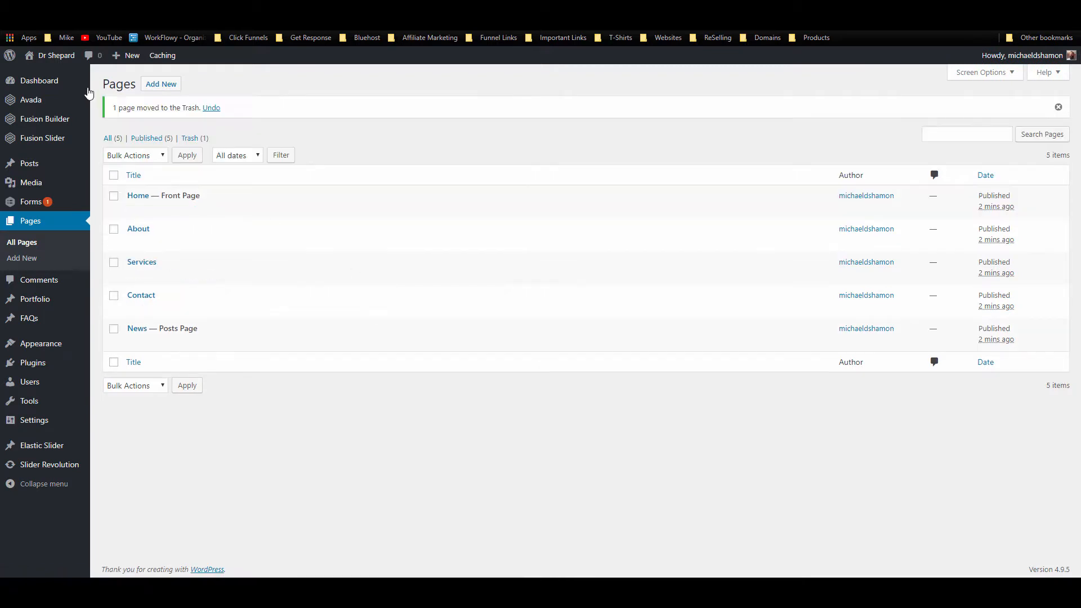
pyautogui.moveTo(63, 62)
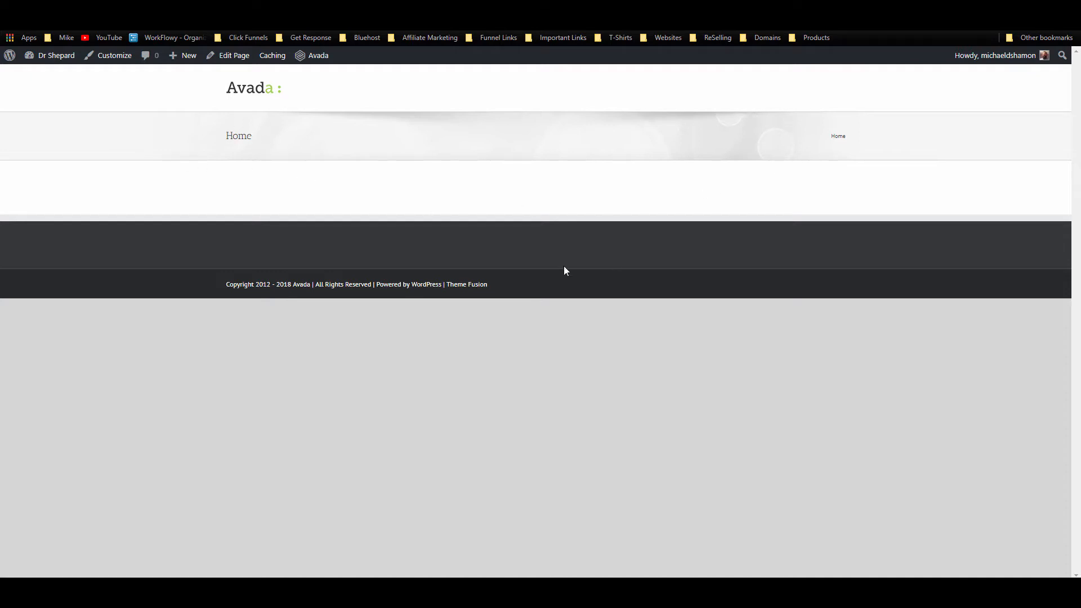
pyautogui.click(141, 7)
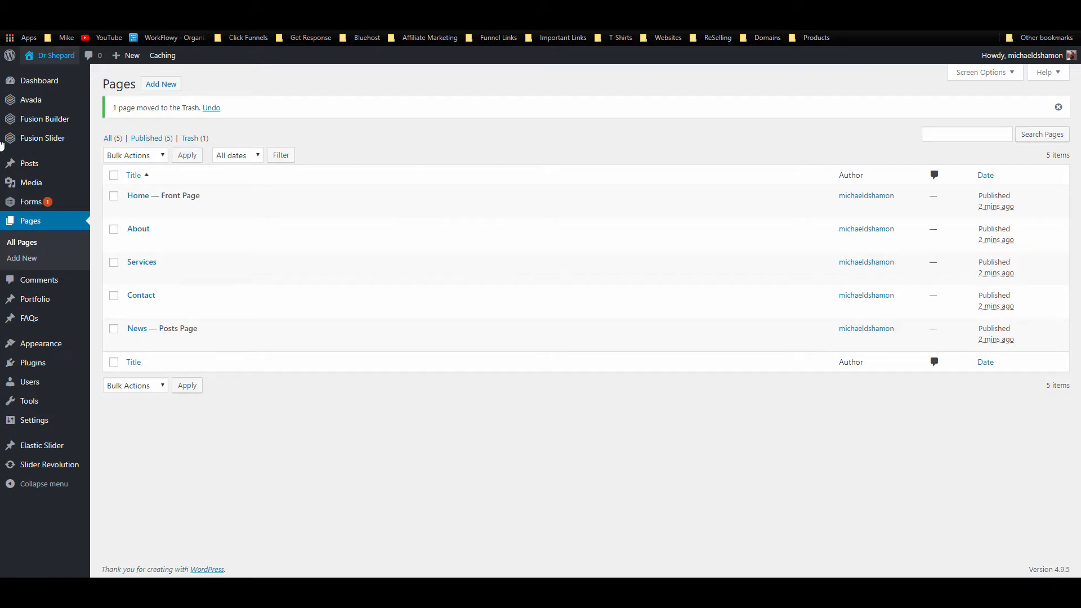
pyautogui.moveTo(70, 105)
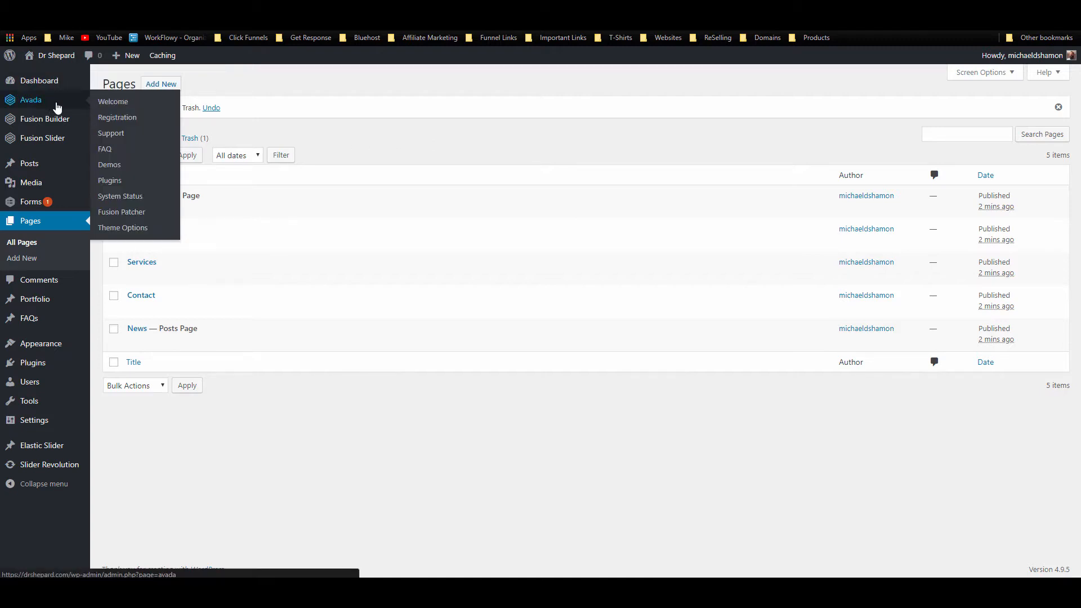
# Step: Open Avada Theme Options and browse the sidebar sections to reach the Layout settings
pyautogui.click(121, 227)
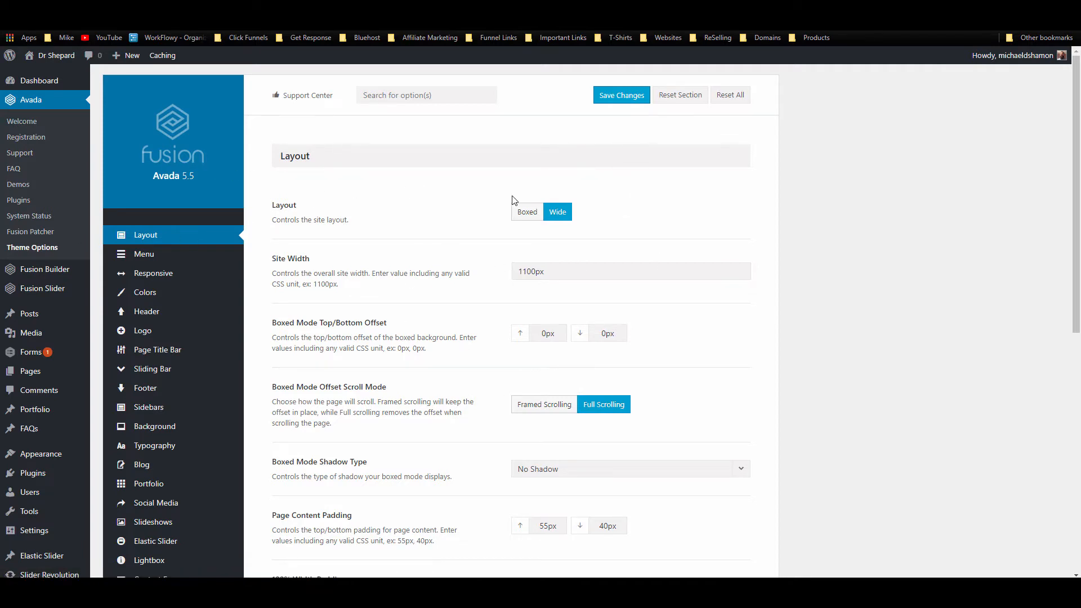
pyautogui.scroll(-2, 386, 242)
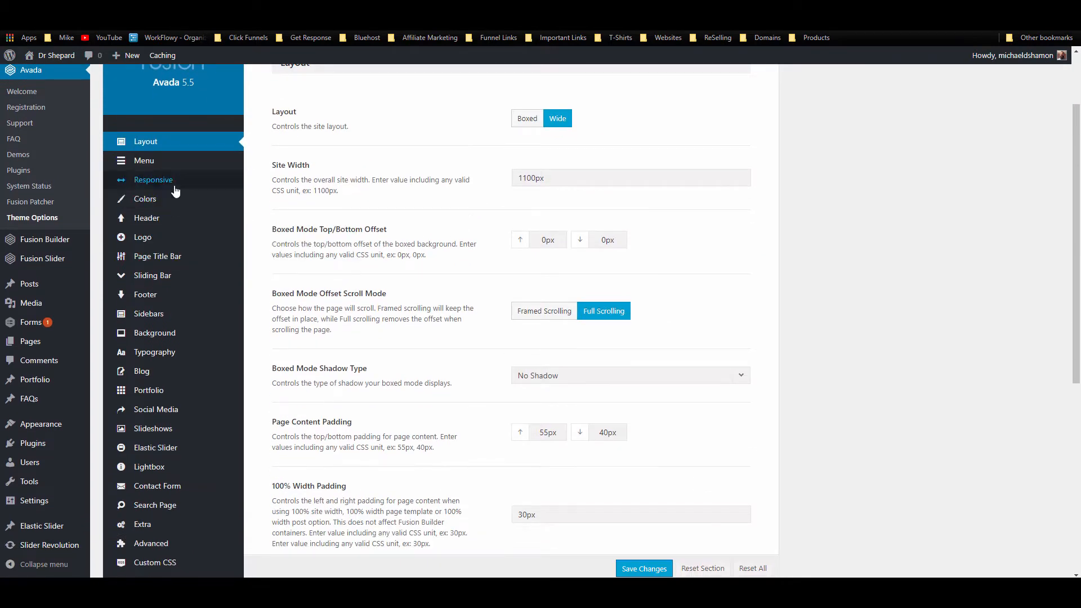
pyautogui.moveTo(177, 399)
pyautogui.scroll(-2, 180, 394)
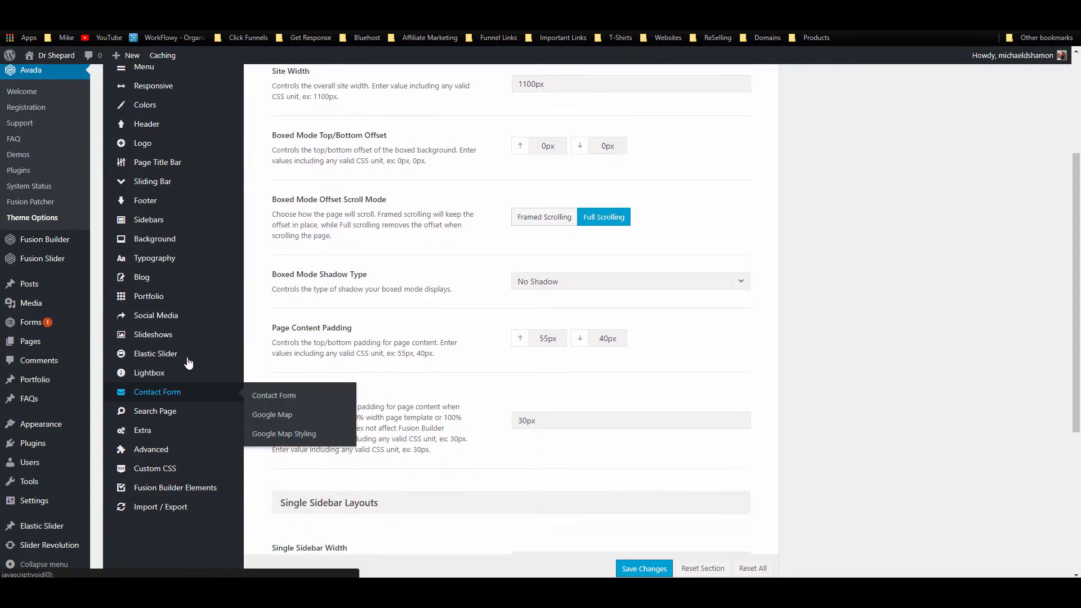
pyautogui.scroll(4, 604, 421)
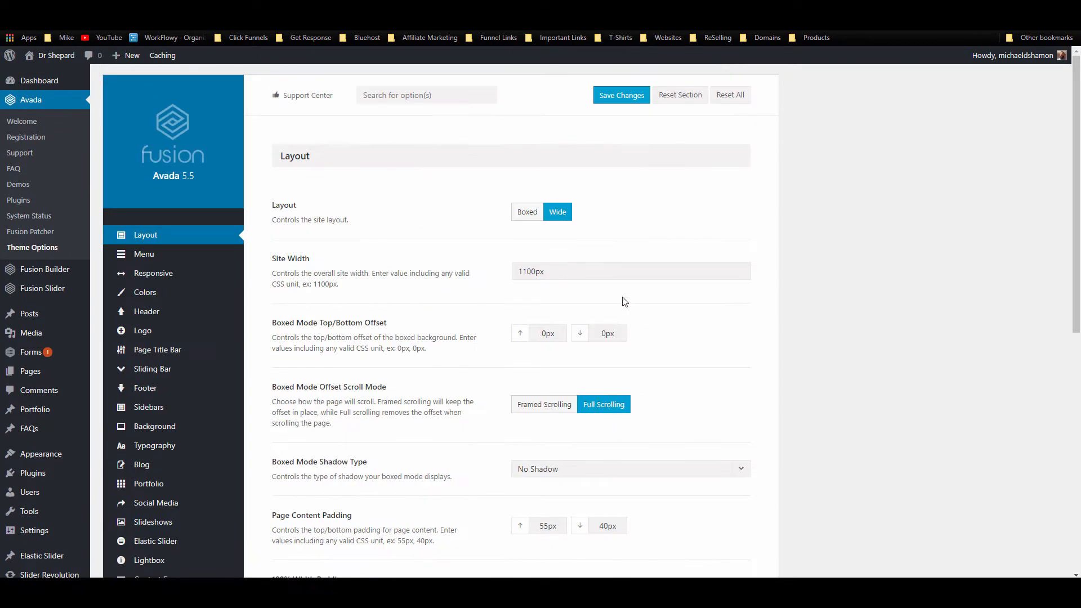
pyautogui.moveTo(242, 332)
pyautogui.moveTo(215, 265)
# Step: Change the Site Width from 1100px to 1200px
pyautogui.write('2')
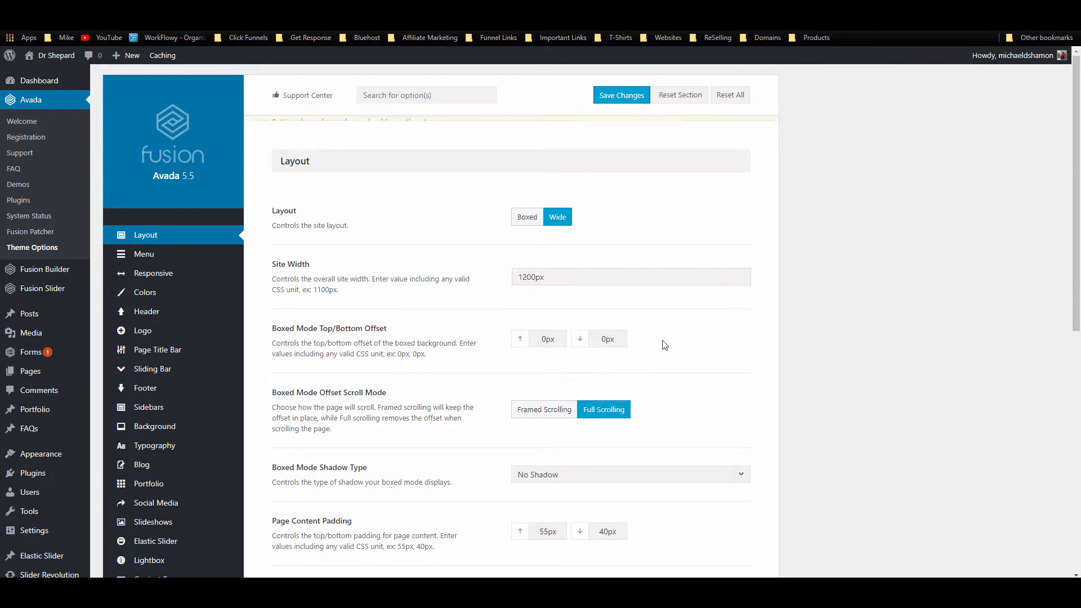
pyautogui.click(663, 344)
pyautogui.scroll(-2, 664, 344)
pyautogui.scroll(-2, 664, 347)
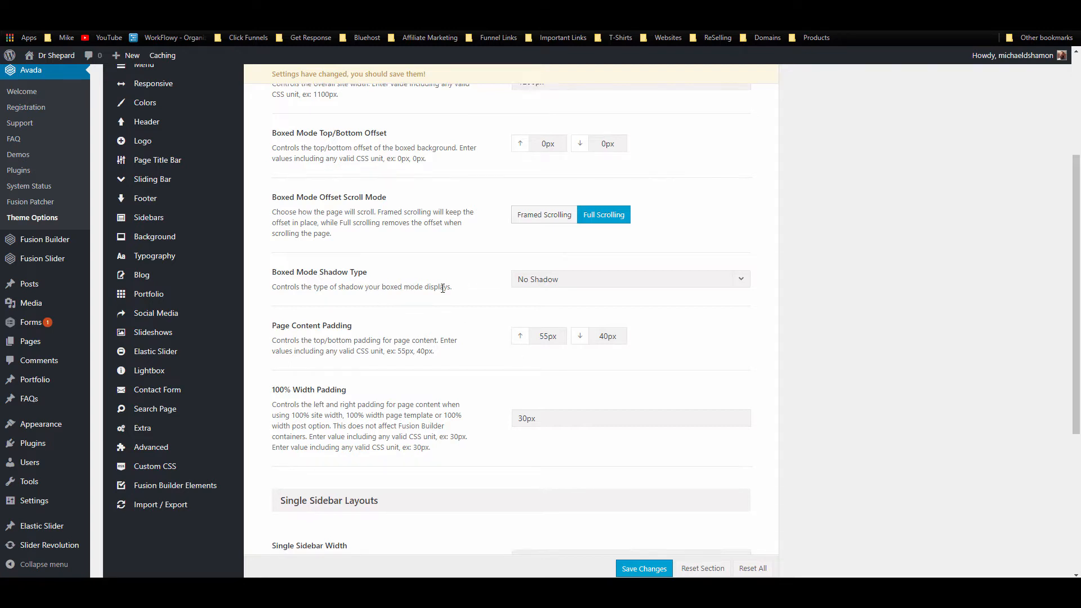
pyautogui.scroll(-2, 558, 238)
# Step: Edit the top Page Content Padding value, then save the Layout settings
pyautogui.moveTo(550, 246); pyautogui.dragTo(537, 246)
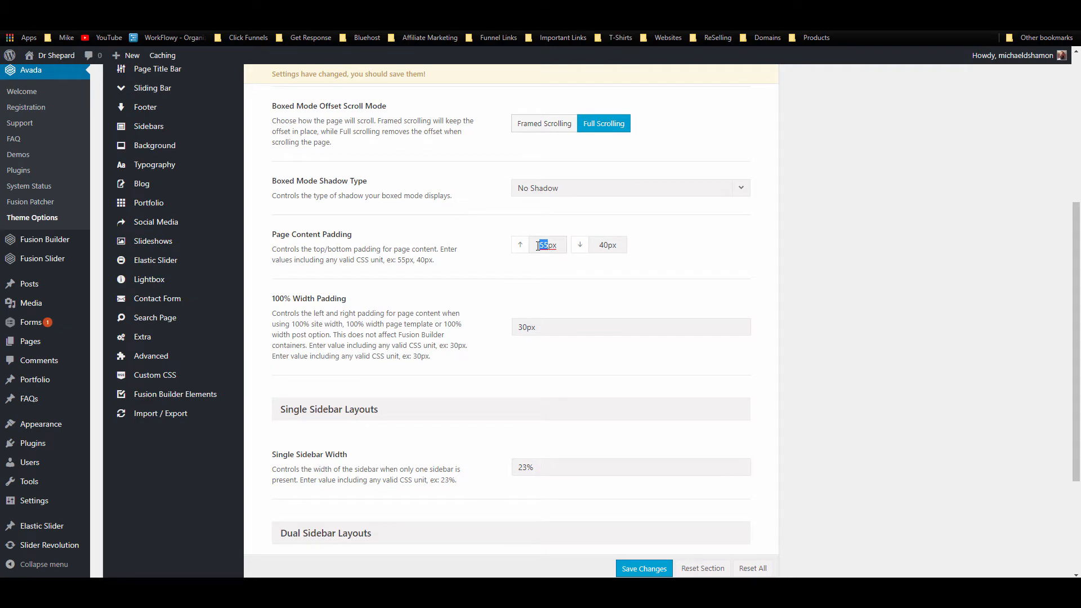
pyautogui.write('10')
pyautogui.scroll(-2, 533, 332)
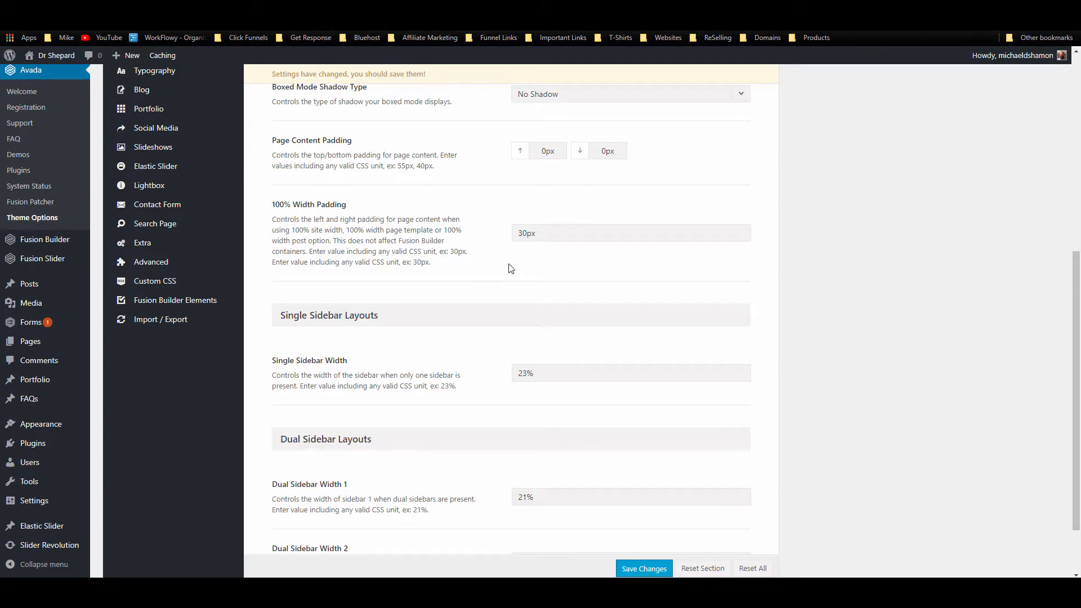
pyautogui.scroll(-2, 511, 269)
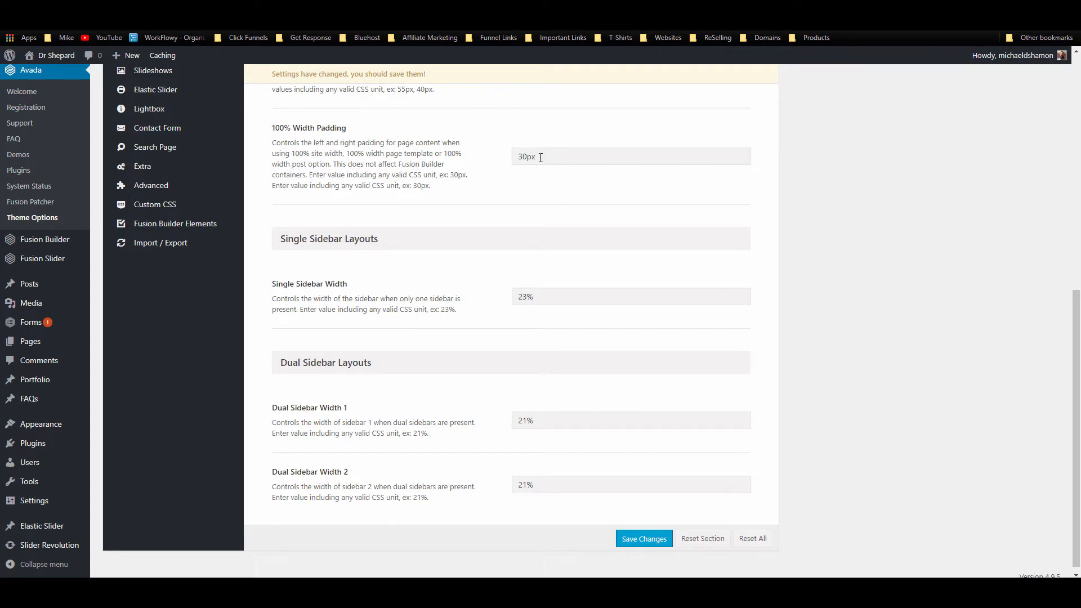
pyautogui.scroll(-1, 529, 169)
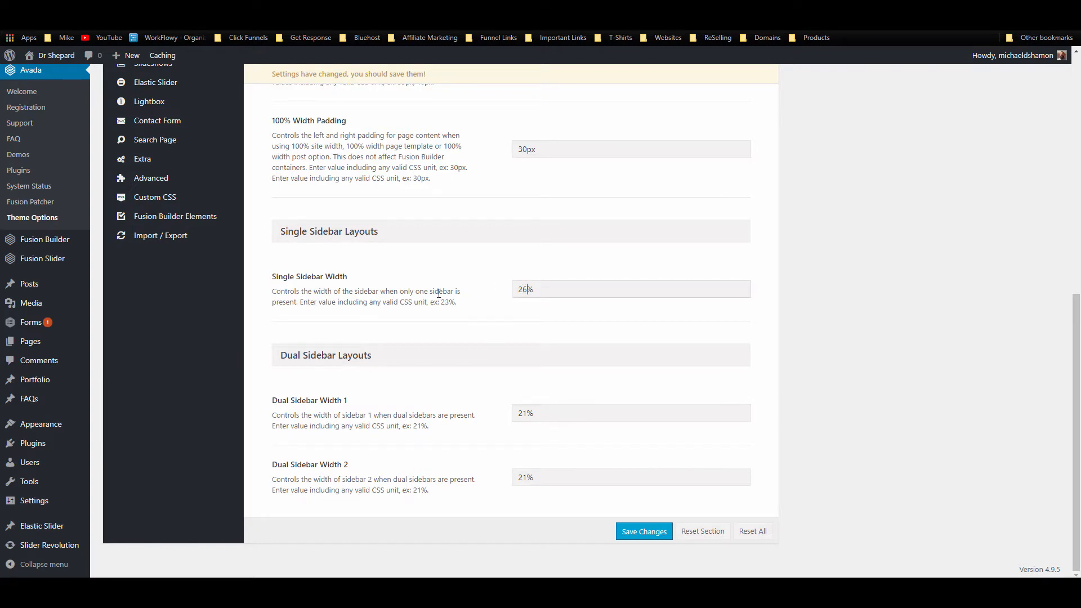
pyautogui.scroll(20, 464, 339)
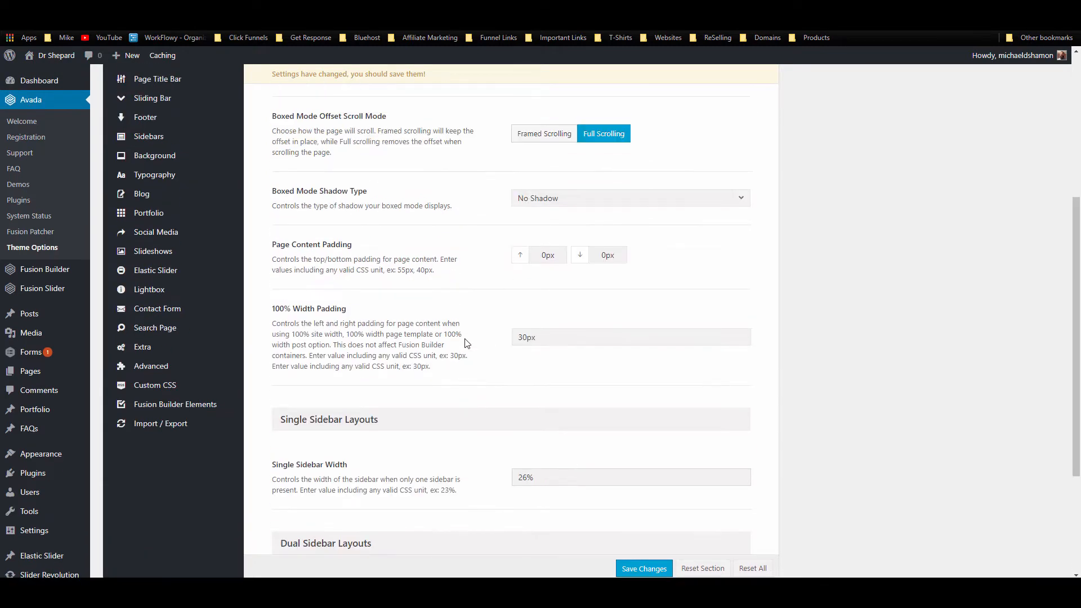
pyautogui.click(622, 96)
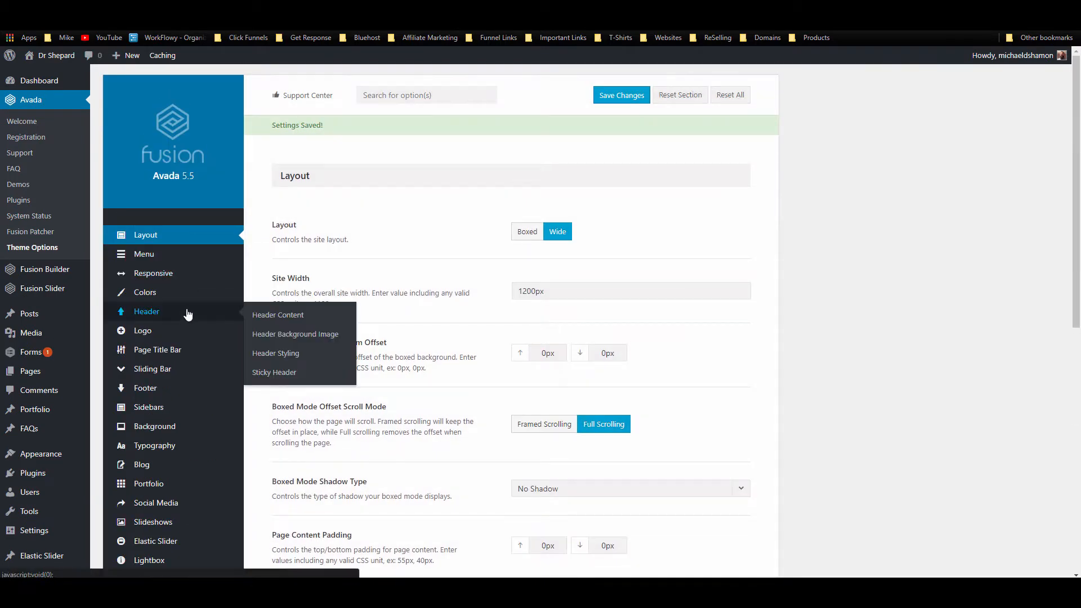
# Step: Set the top and bottom Logo Margins to 5px in the Logo settings
pyautogui.click(177, 336)
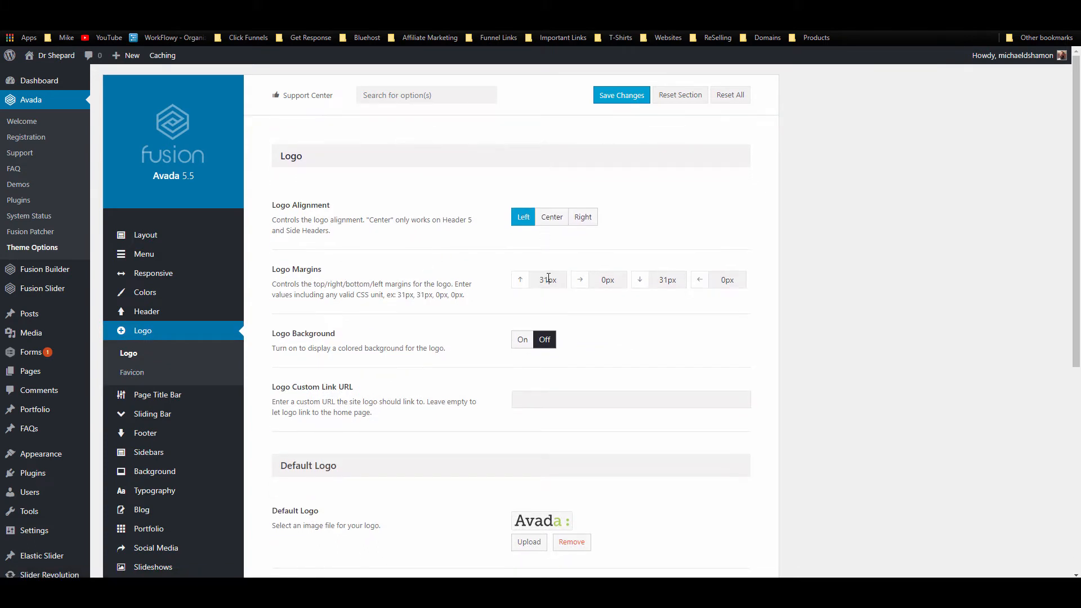
pyautogui.moveTo(548, 278); pyautogui.dragTo(530, 283)
pyautogui.write('0')
pyautogui.moveTo(668, 281); pyautogui.dragTo(643, 285)
pyautogui.write('0')
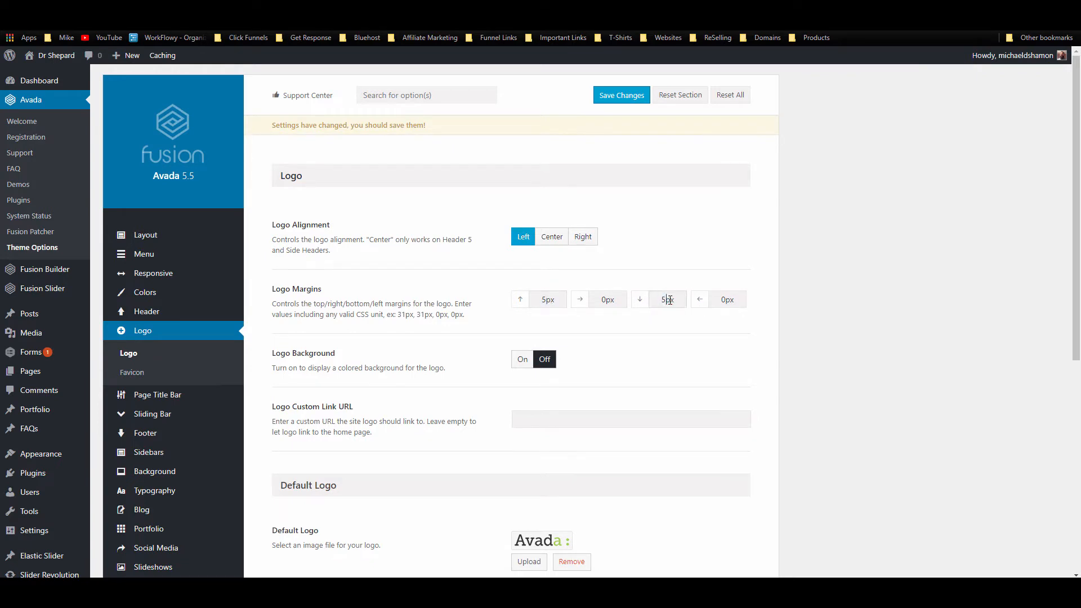
# Step: Remove the default Avada logo image
pyautogui.scroll(-2, 515, 293)
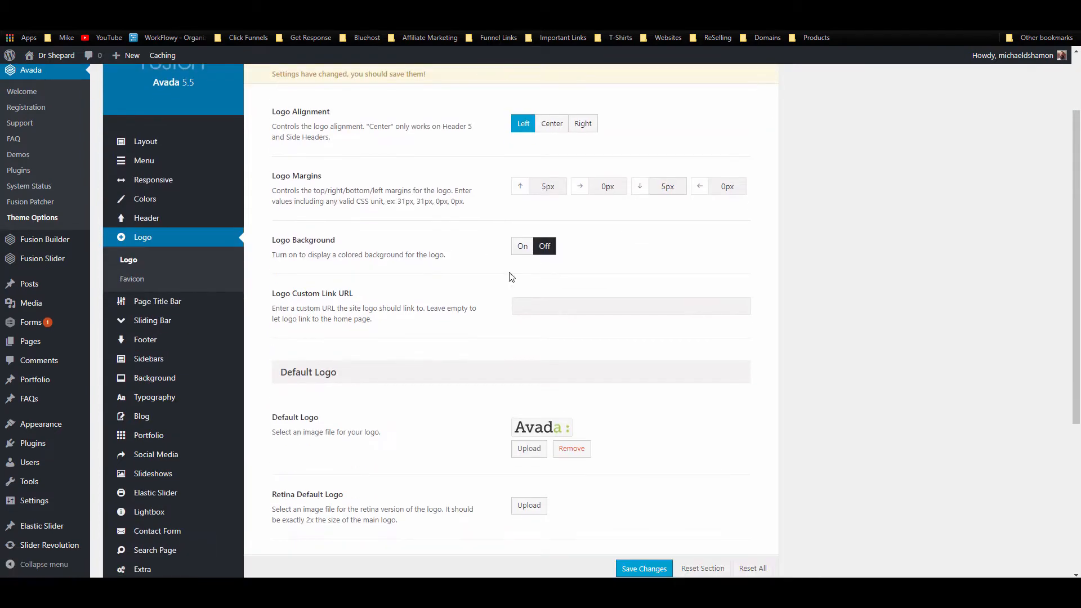
pyautogui.scroll(-2, 355, 259)
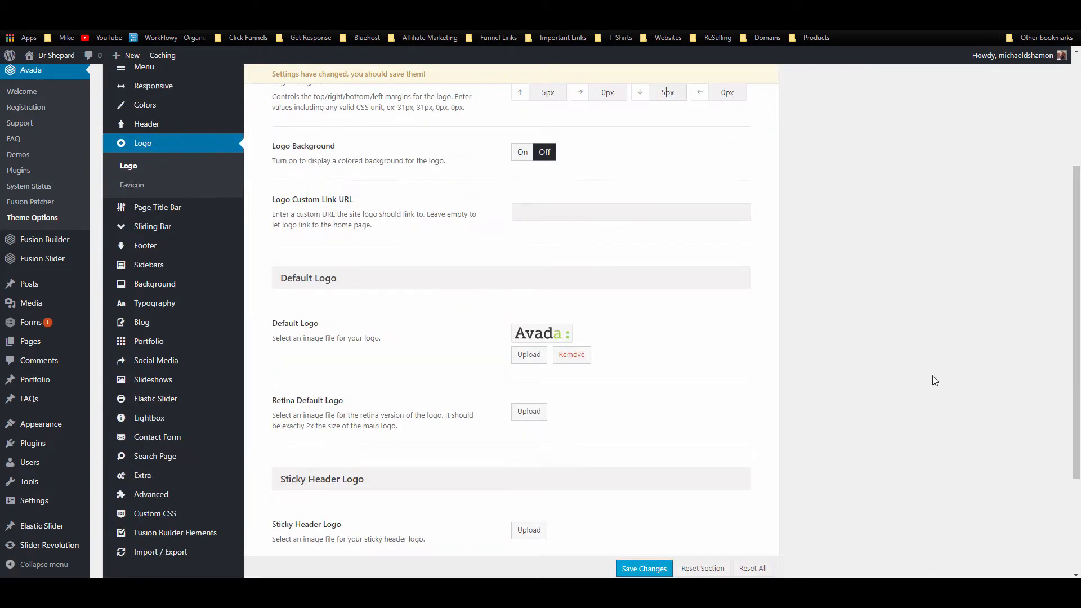
pyautogui.click(571, 354)
pyautogui.scroll(-3, 586, 364)
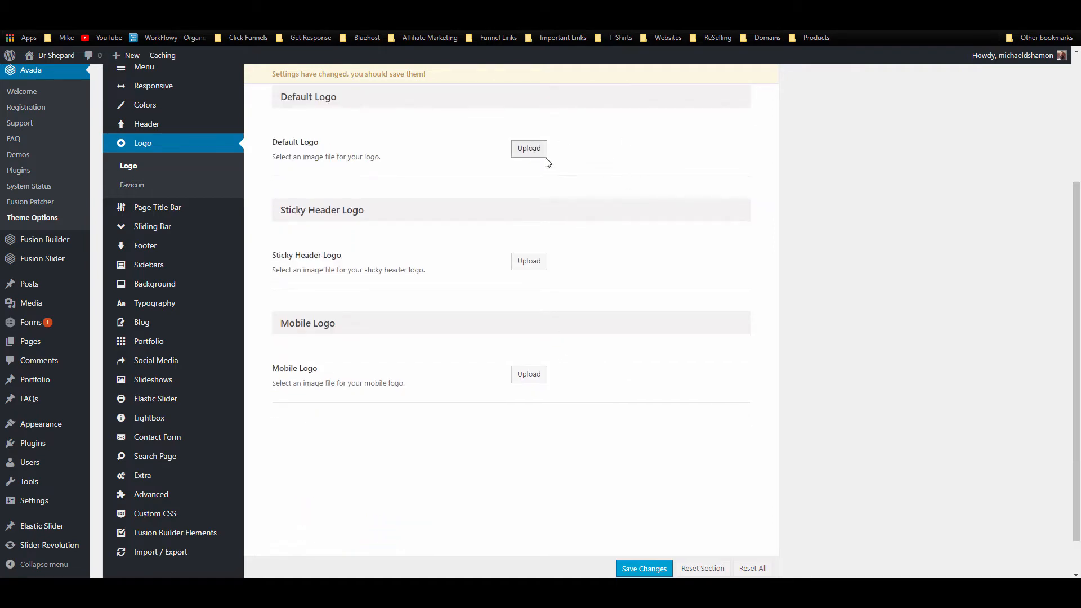
# Step: Upload three logo files and set the wide logo as the default and retina default logo
pyautogui.click(529, 147)
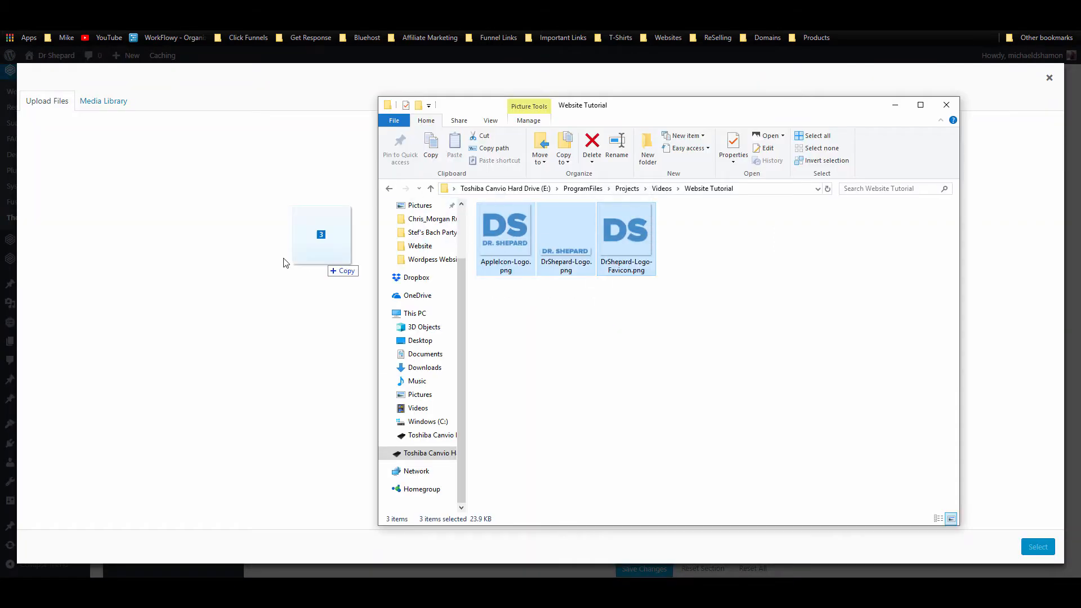
pyautogui.moveTo(285, 261); pyautogui.dragTo(440, 216)
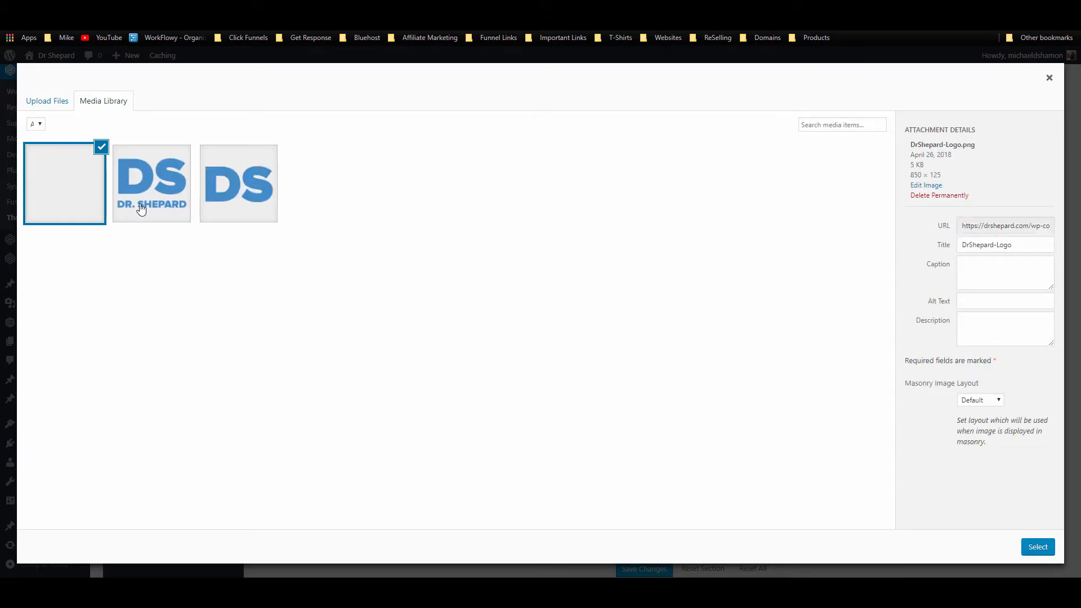
pyautogui.click(1038, 547)
pyautogui.scroll(-3, 533, 395)
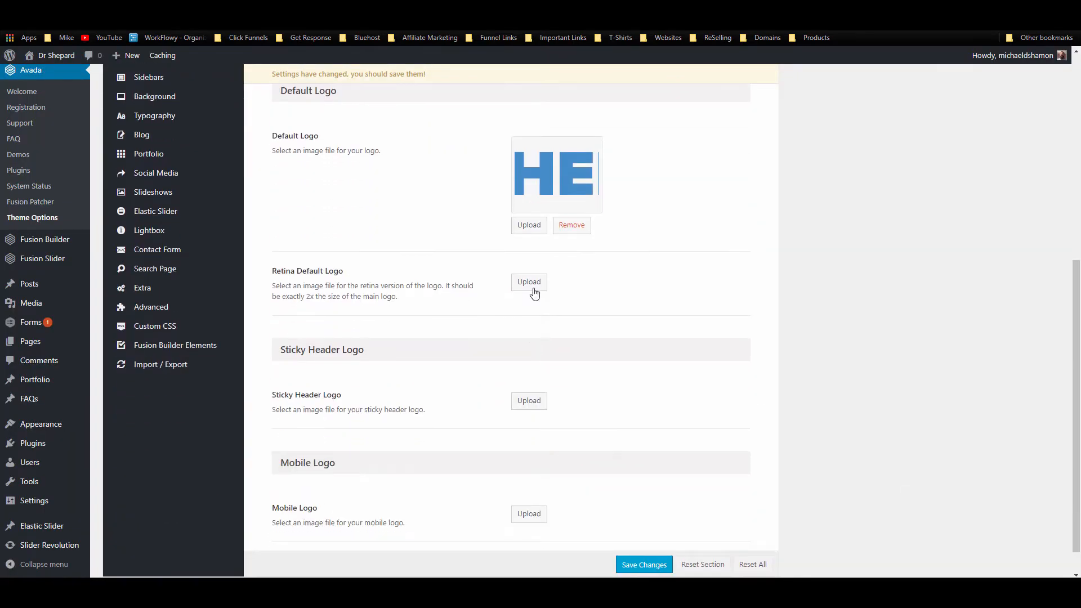
pyautogui.click(529, 285)
pyautogui.click(100, 207)
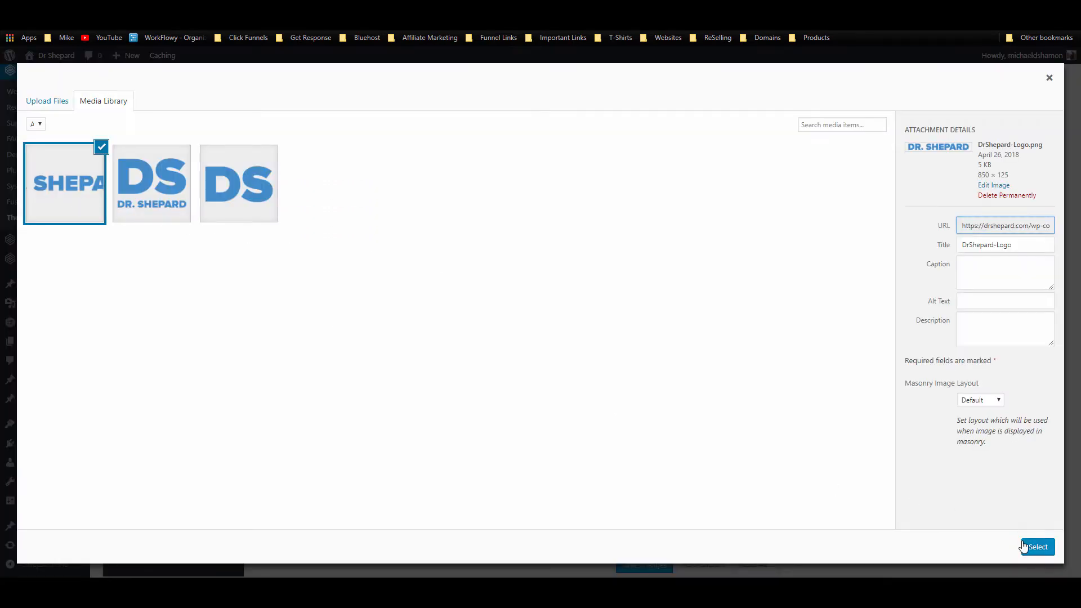
pyautogui.click(1035, 548)
pyautogui.scroll(-2, 661, 323)
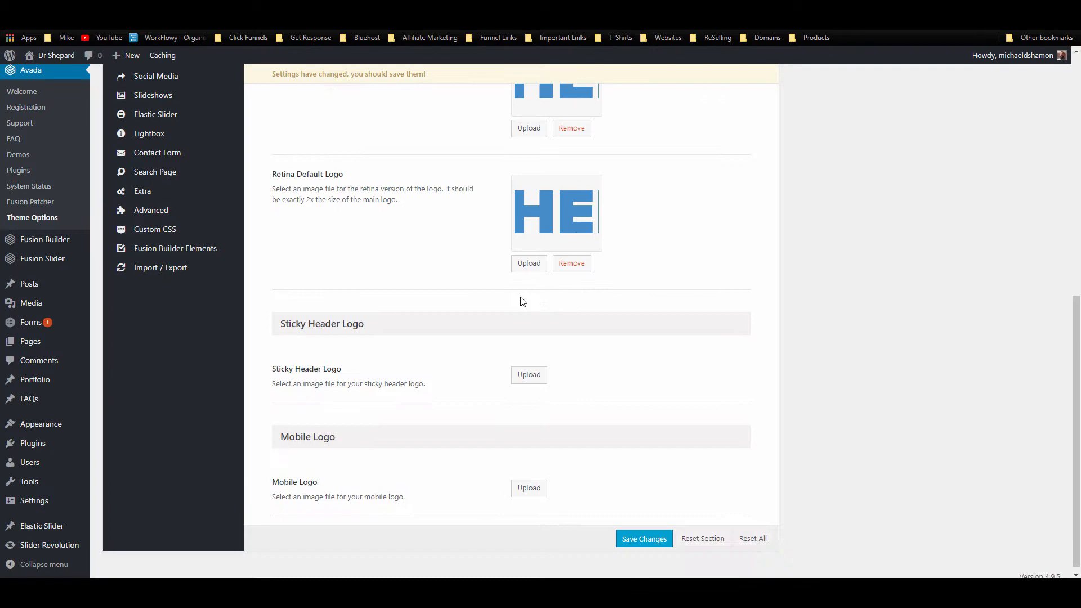
# Step: Set the wide logo as the sticky header and retina sticky header logo
pyautogui.click(529, 374)
pyautogui.click(102, 208)
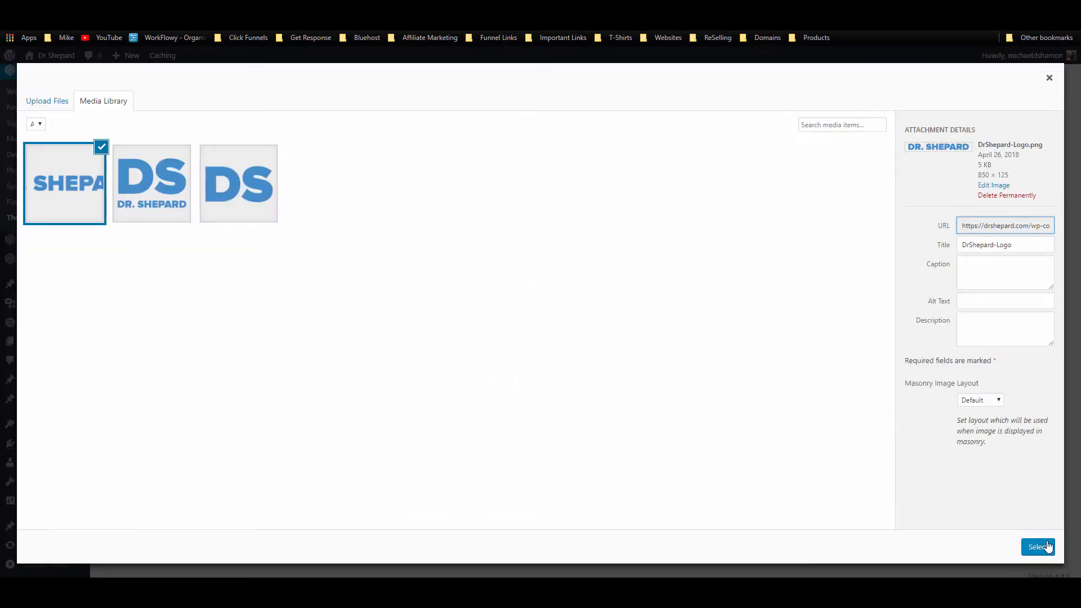
pyautogui.click(1038, 547)
pyautogui.scroll(-2, 505, 370)
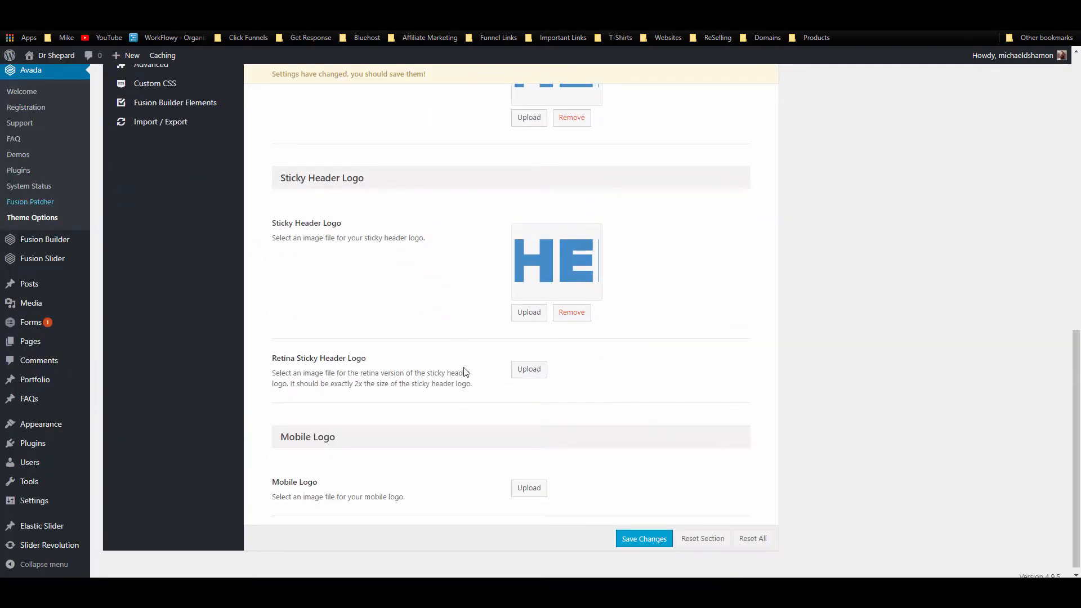
pyautogui.click(529, 369)
pyautogui.click(74, 184)
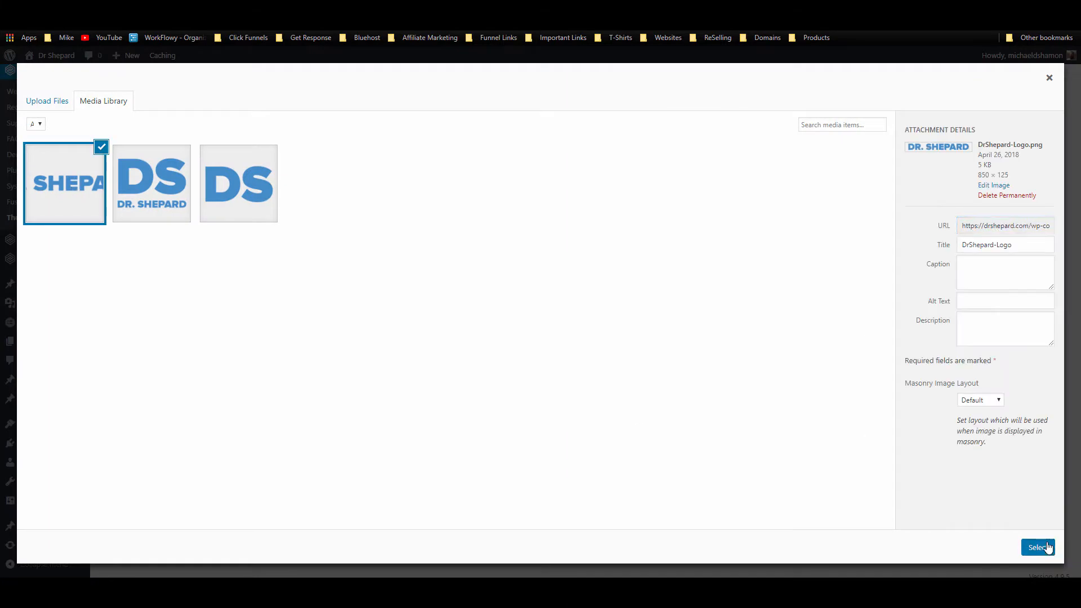
pyautogui.click(1037, 546)
# Step: Review and highlight the Retina Default Logo description
pyautogui.scroll(5, 672, 386)
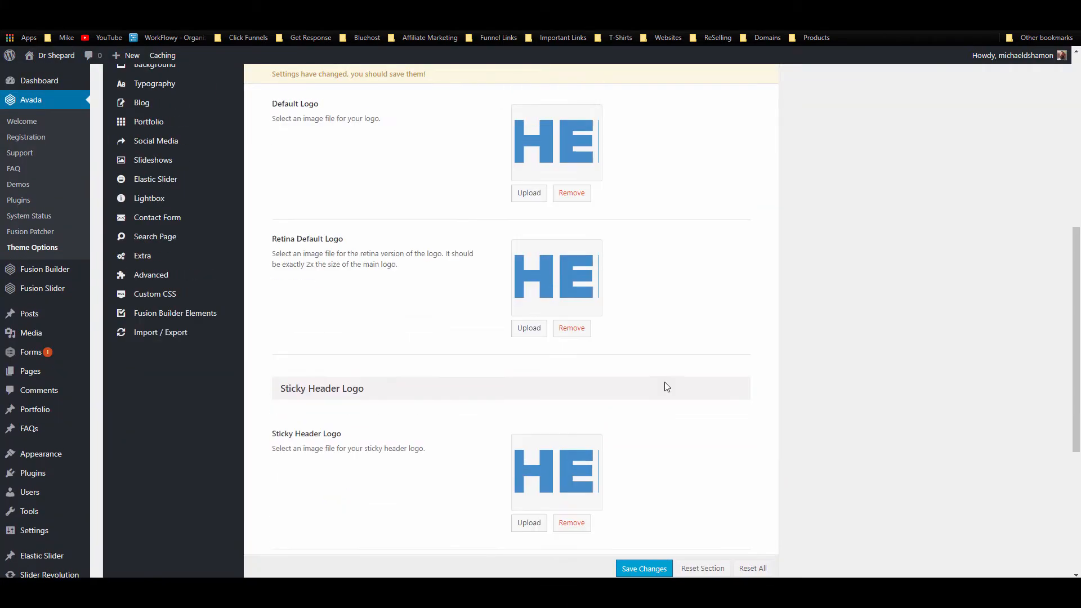
pyautogui.scroll(2, 594, 251)
pyautogui.scroll(4, 324, 231)
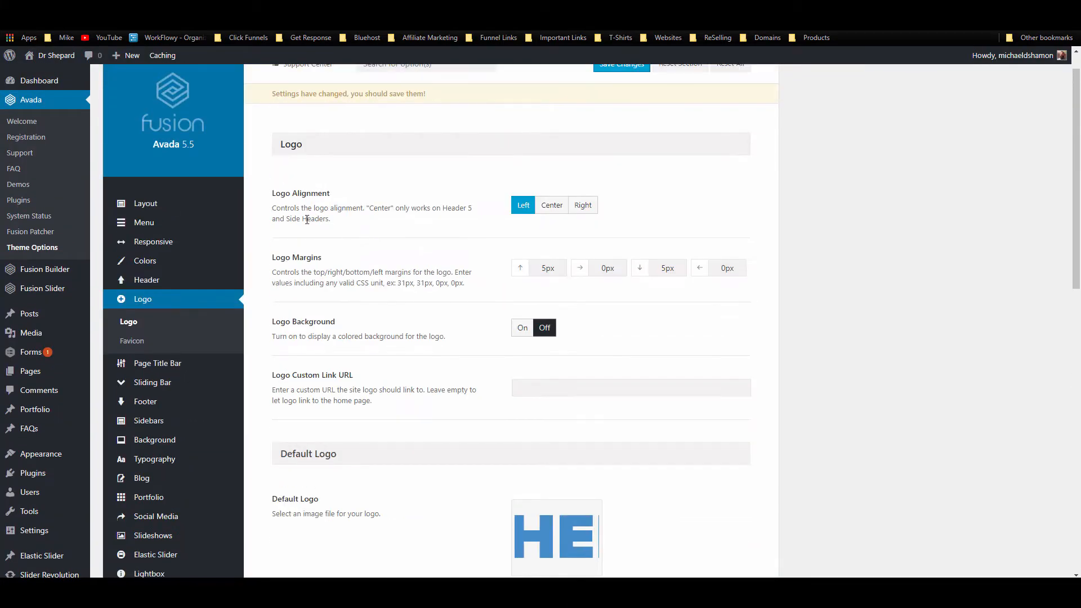
pyautogui.scroll(-4, 335, 285)
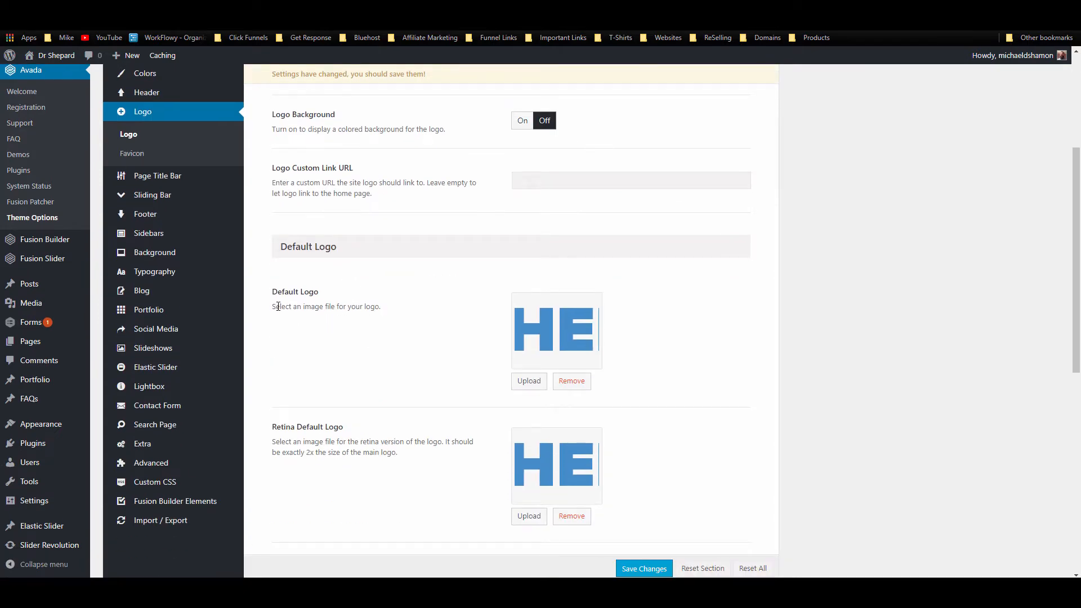
pyautogui.moveTo(278, 306); pyautogui.dragTo(367, 335)
pyautogui.scroll(-3, 295, 289)
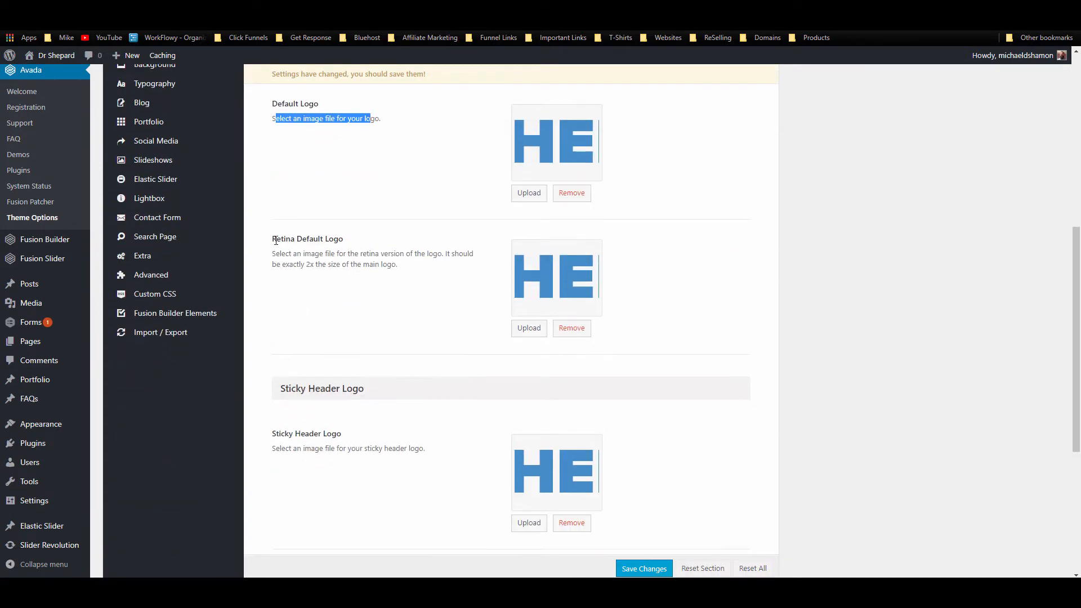
pyautogui.moveTo(275, 240); pyautogui.dragTo(370, 258)
pyautogui.click(292, 262)
pyautogui.click(414, 258)
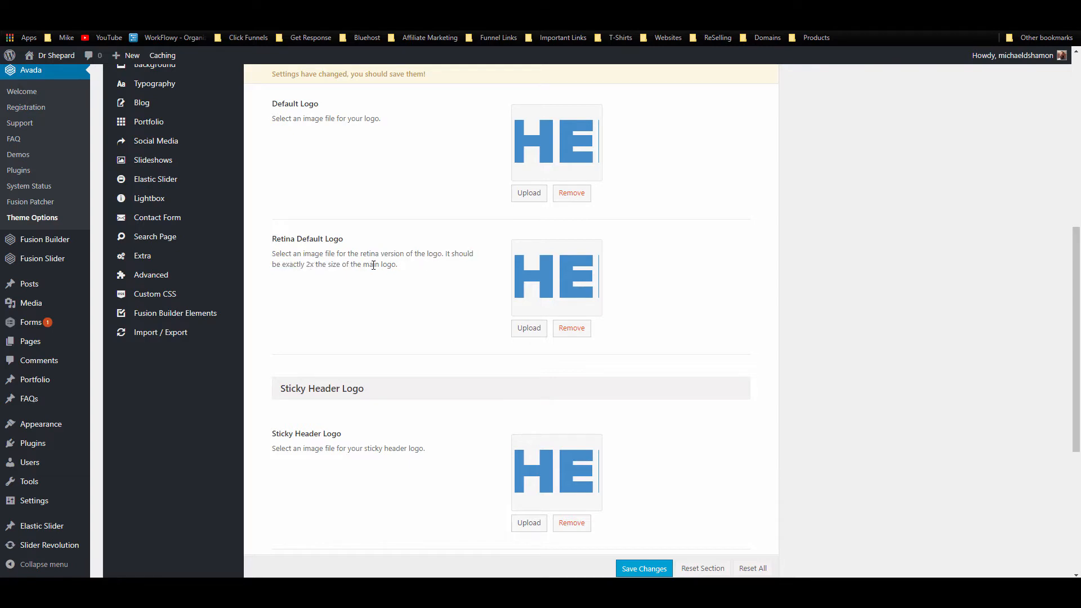
# Step: Set the wide logo as the mobile and retina mobile logo
pyautogui.scroll(-5, 373, 264)
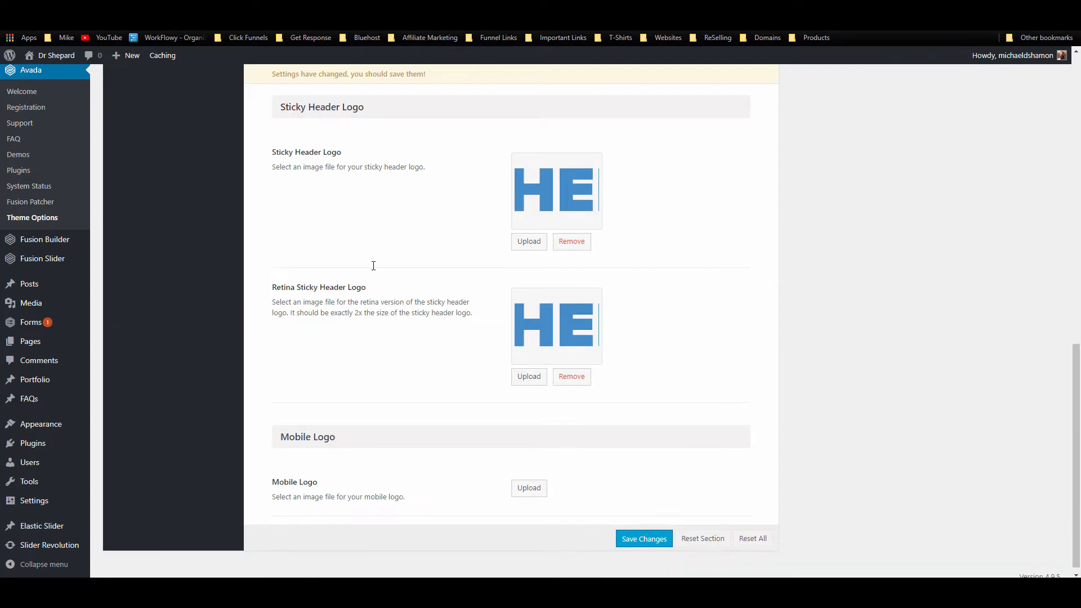
pyautogui.click(527, 486)
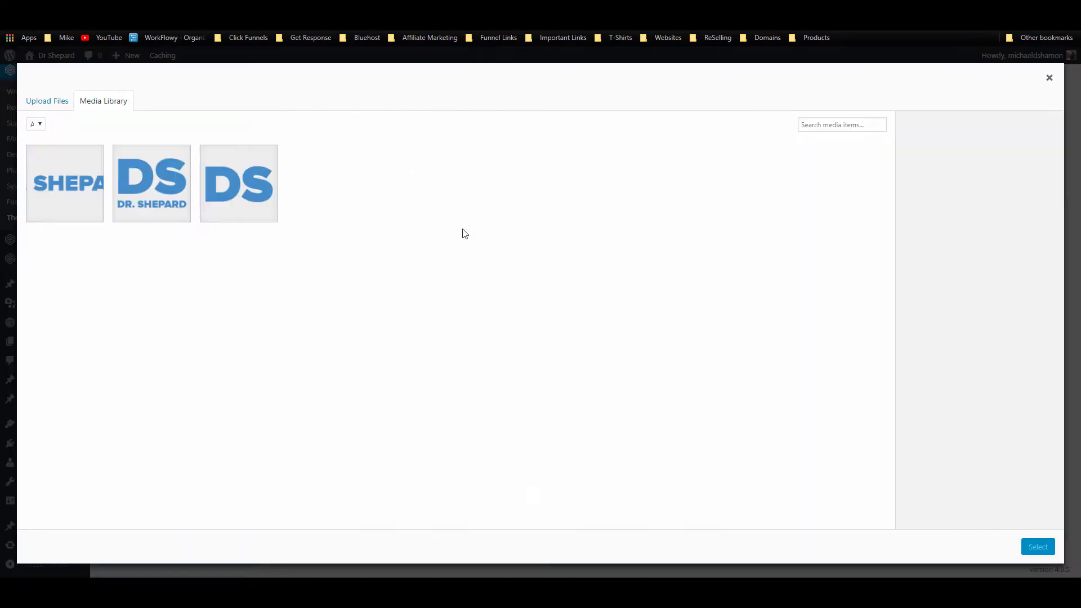
pyautogui.click(52, 192)
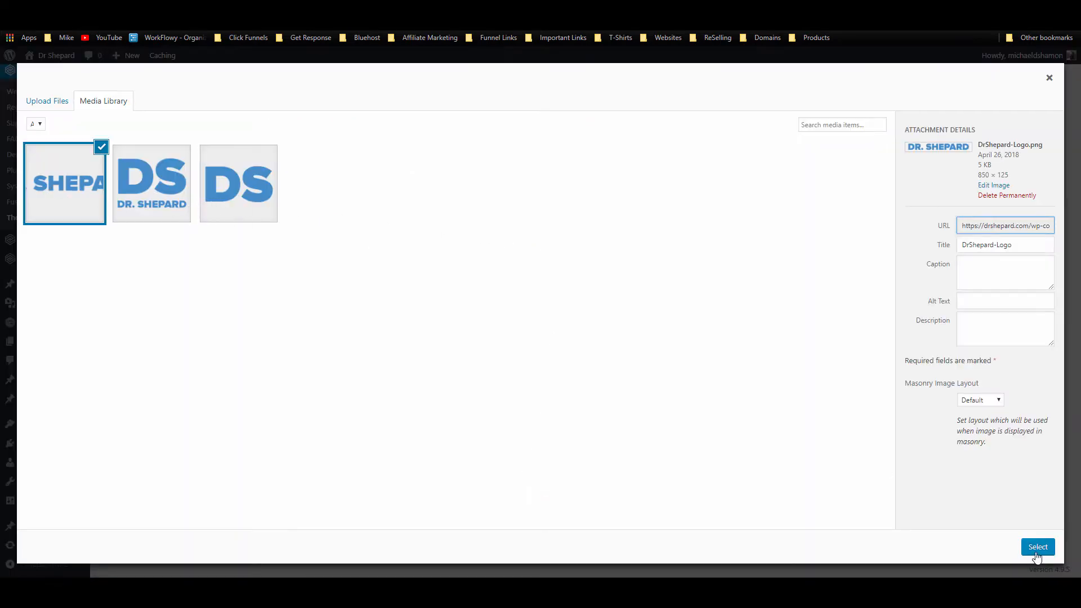
pyautogui.click(1037, 553)
pyautogui.scroll(-3, 470, 434)
pyautogui.click(526, 482)
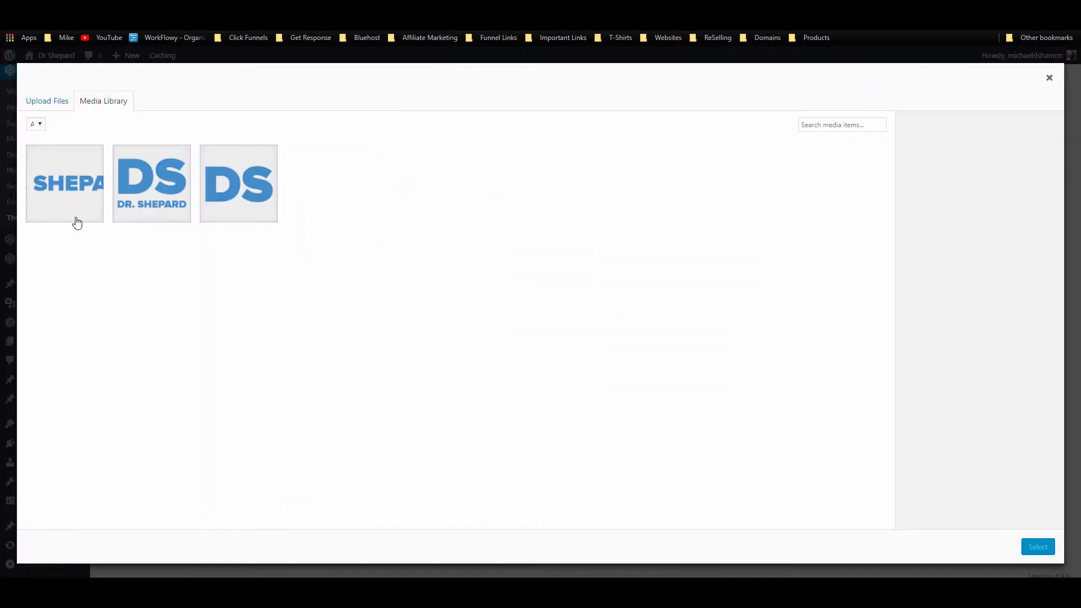
pyautogui.click(77, 221)
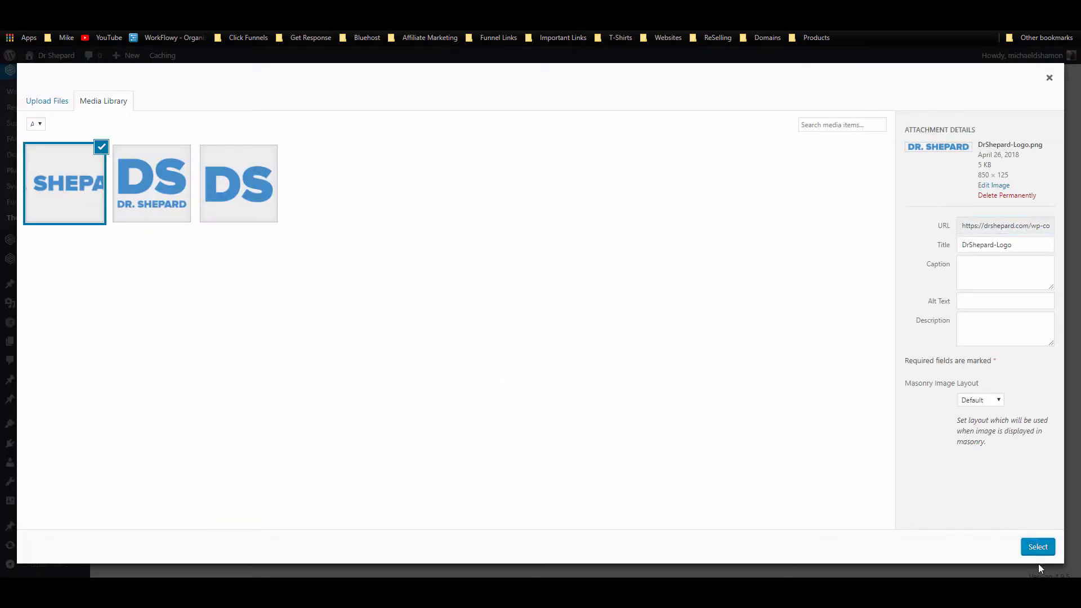
pyautogui.click(1038, 546)
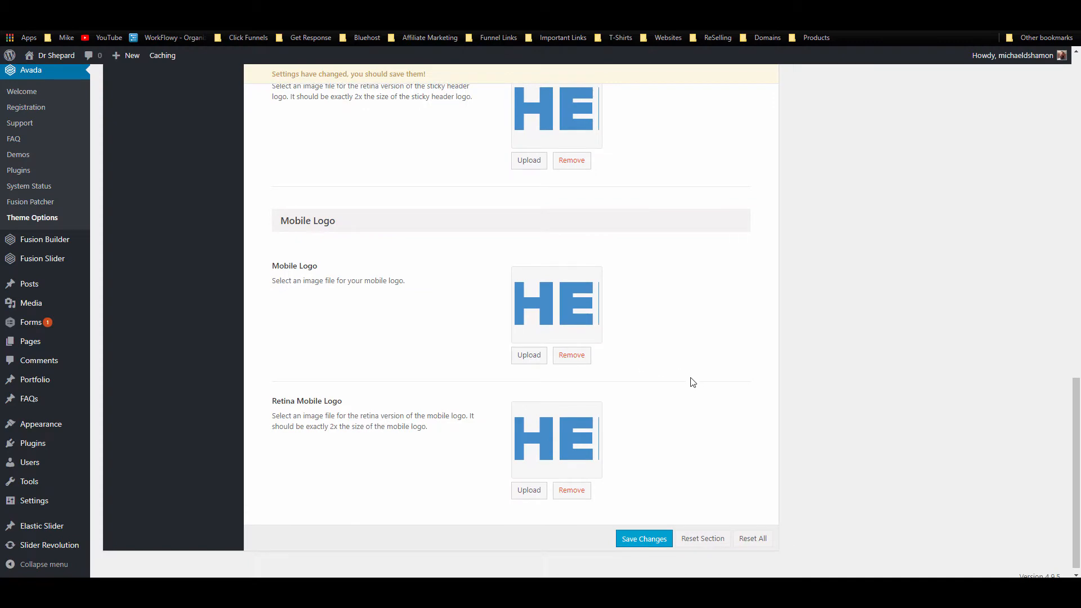
# Step: Save the logo settings and go to the Favicon options
pyautogui.scroll(15, 693, 382)
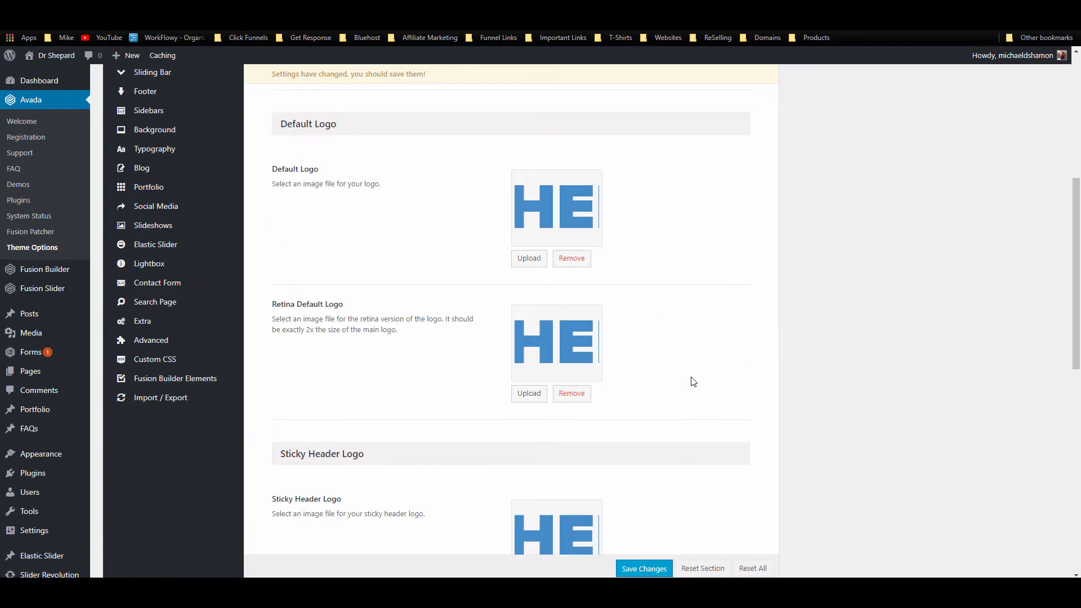
pyautogui.scroll(4, 655, 413)
pyautogui.scroll(-9, 657, 406)
pyautogui.scroll(6, 619, 282)
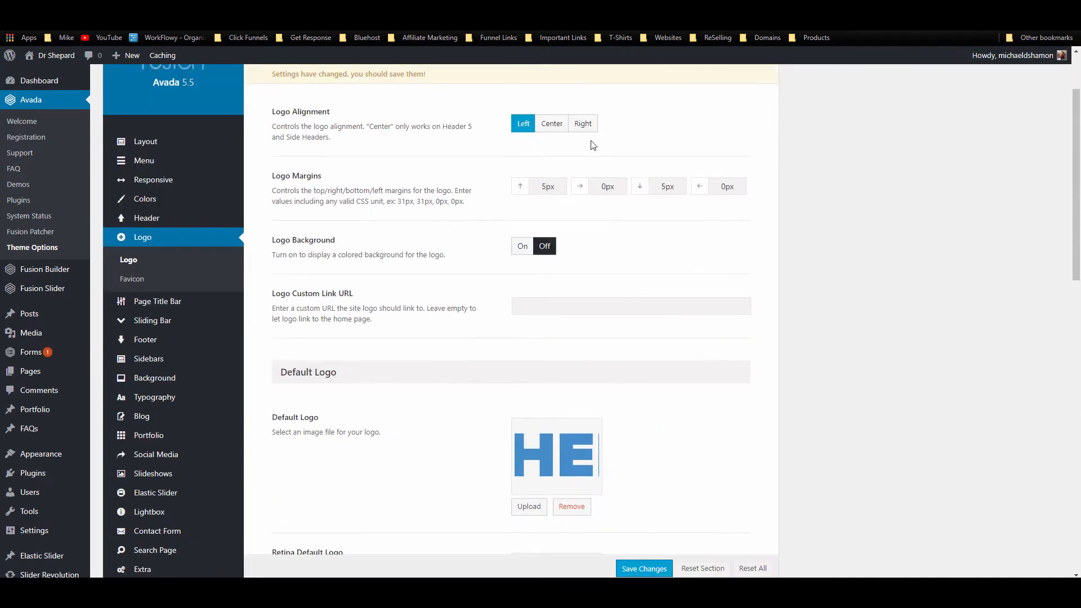
pyautogui.scroll(-3, 686, 423)
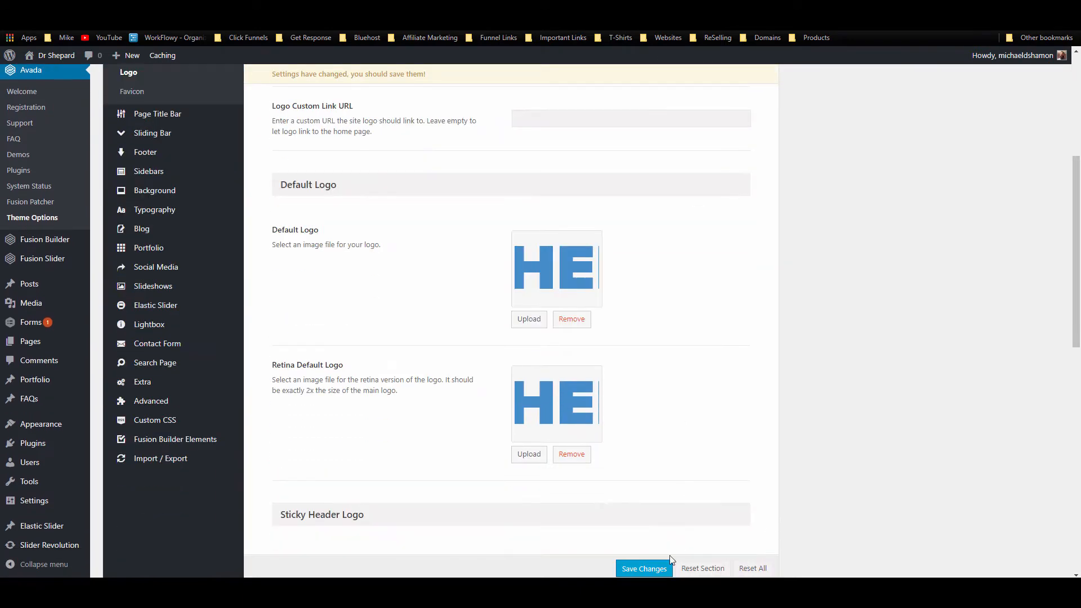
pyautogui.click(642, 568)
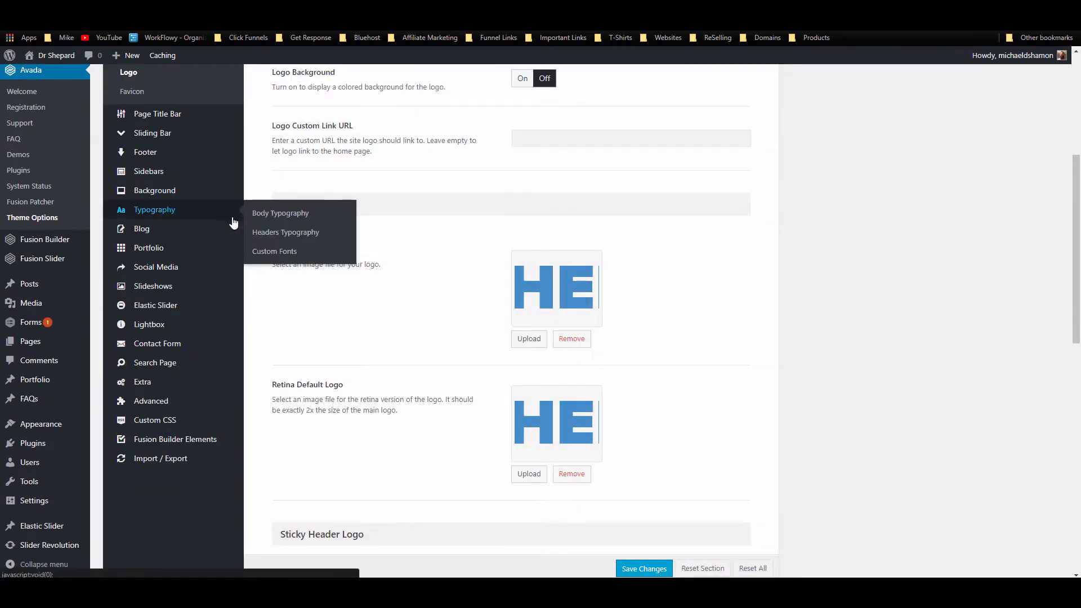
pyautogui.click(133, 94)
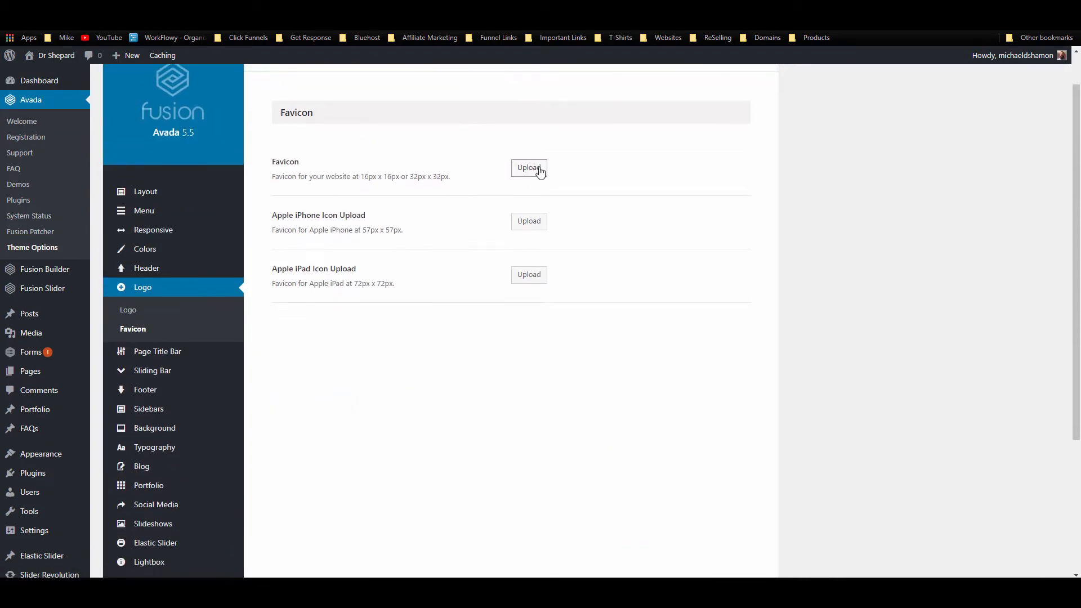
# Step: Set the plain square DS icon as favicon and the DS-with-text icon as iPhone icon
pyautogui.click(529, 169)
pyautogui.click(204, 207)
pyautogui.click(1038, 545)
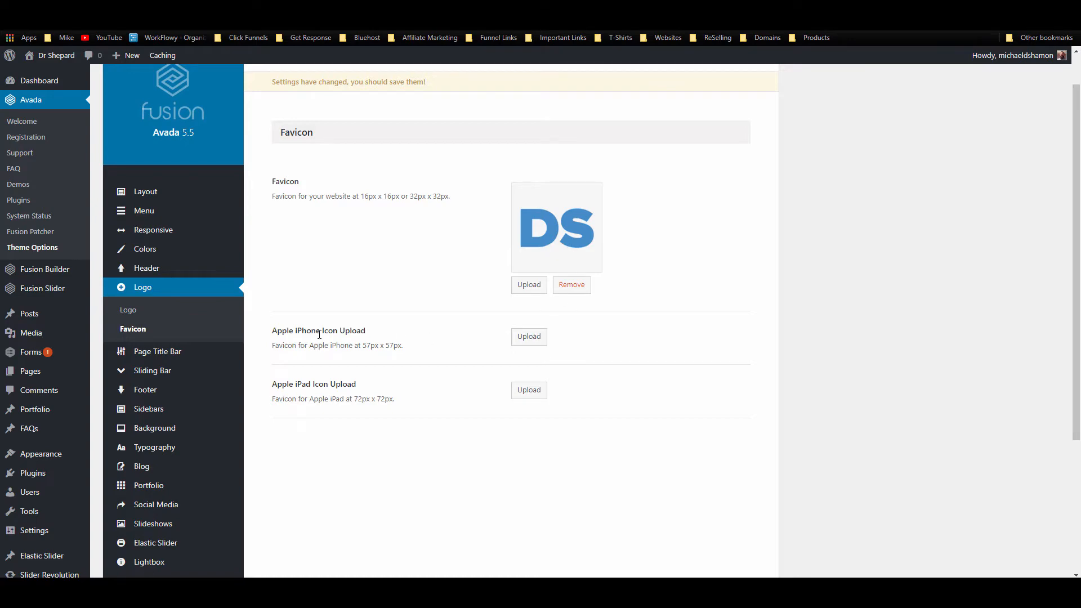
pyautogui.click(535, 338)
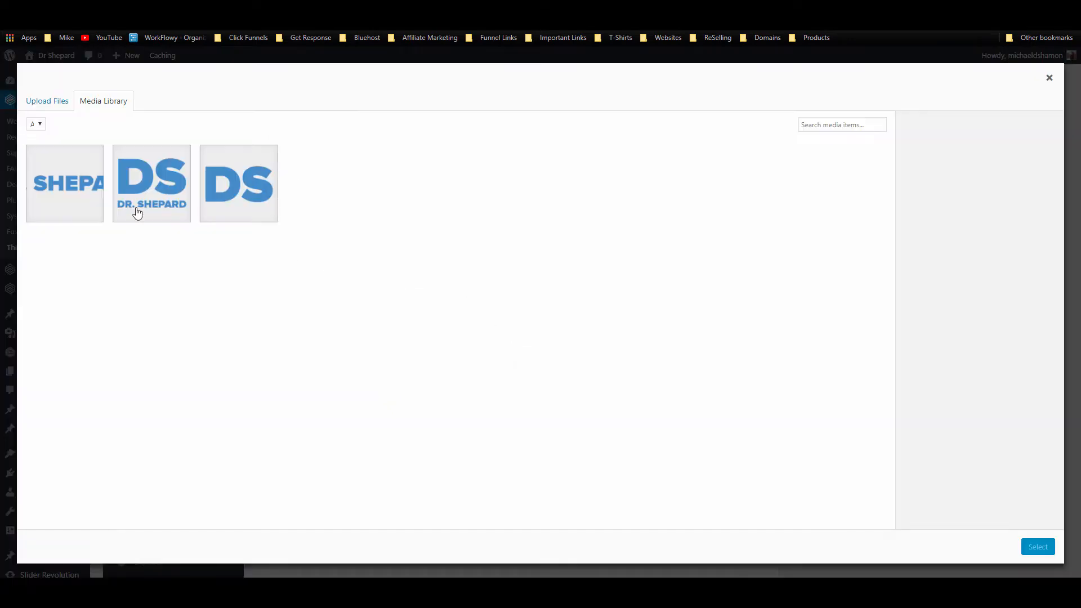
pyautogui.click(136, 211)
pyautogui.click(1038, 547)
# Step: Use the DS-with-text icon for the iPhone retina, iPad and iPad retina icons
pyautogui.scroll(-4, 507, 366)
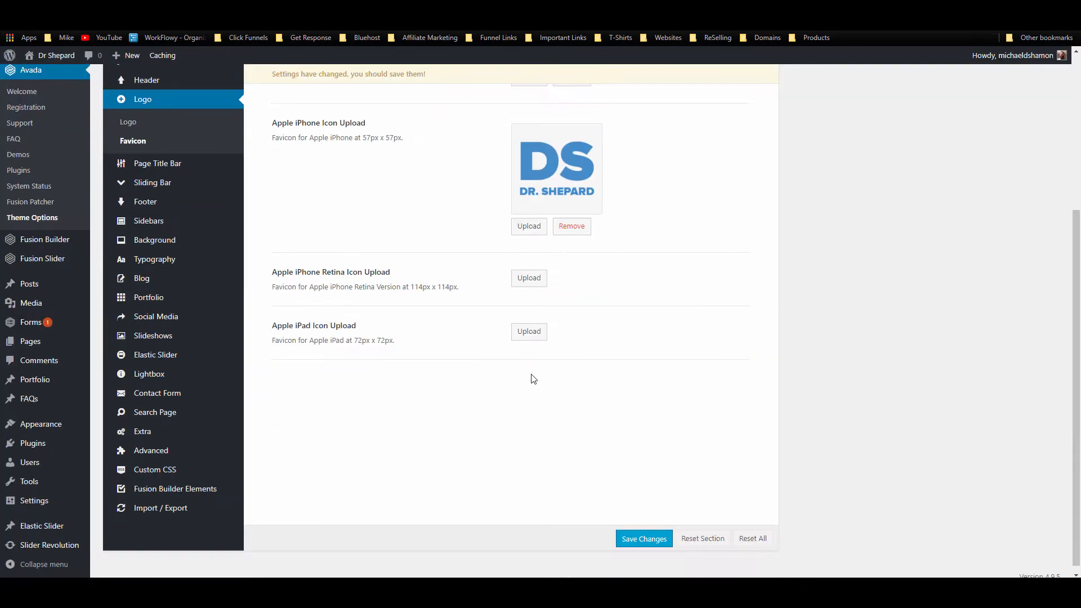
pyautogui.click(530, 282)
pyautogui.click(169, 217)
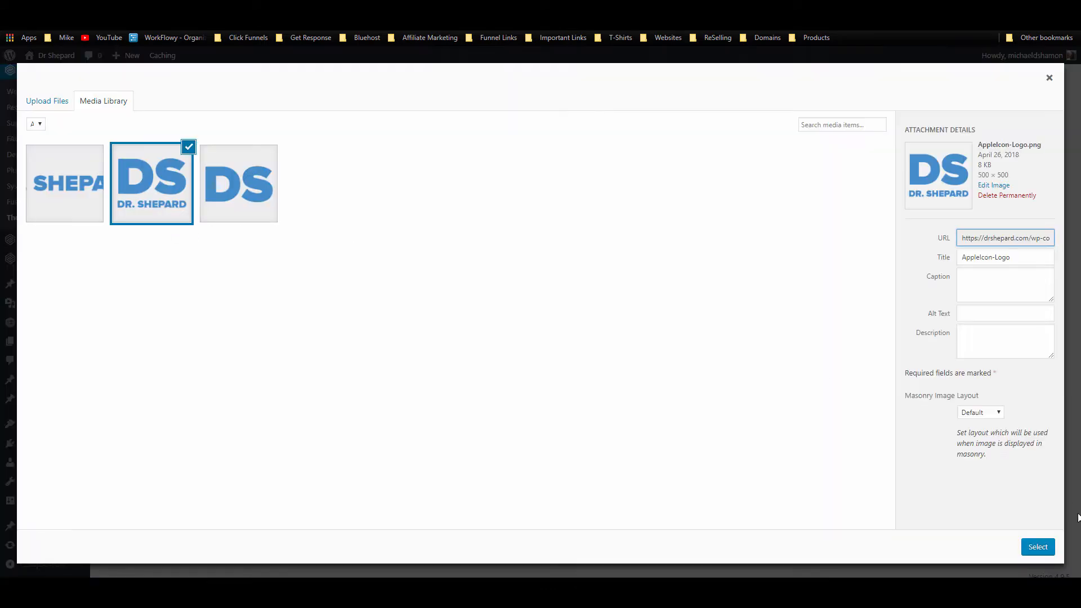
pyautogui.click(1037, 547)
pyautogui.click(529, 420)
pyautogui.click(169, 214)
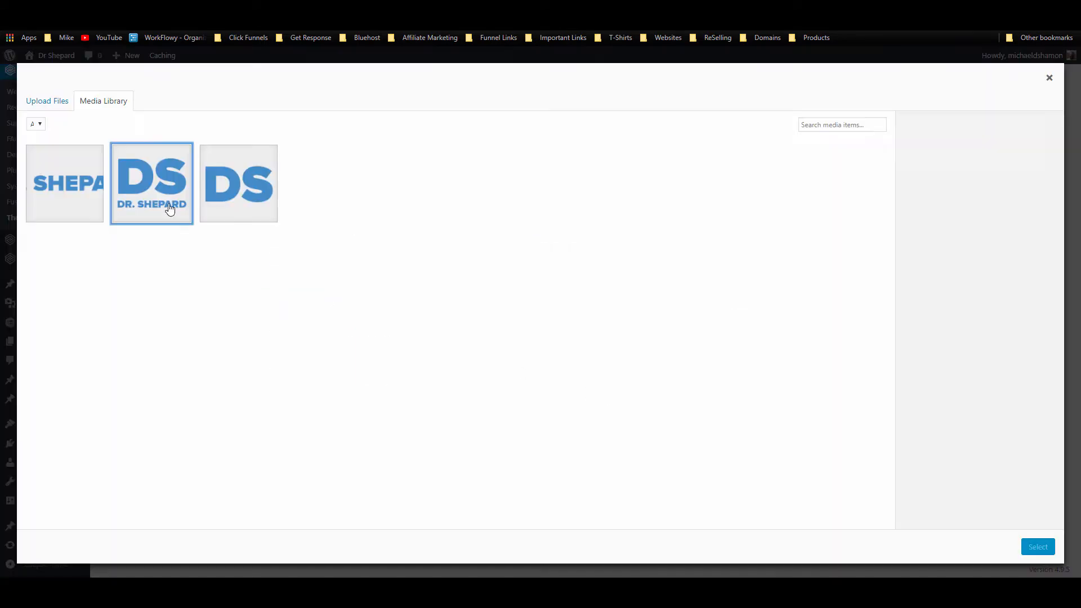
pyautogui.click(1036, 546)
pyautogui.scroll(-2, 627, 410)
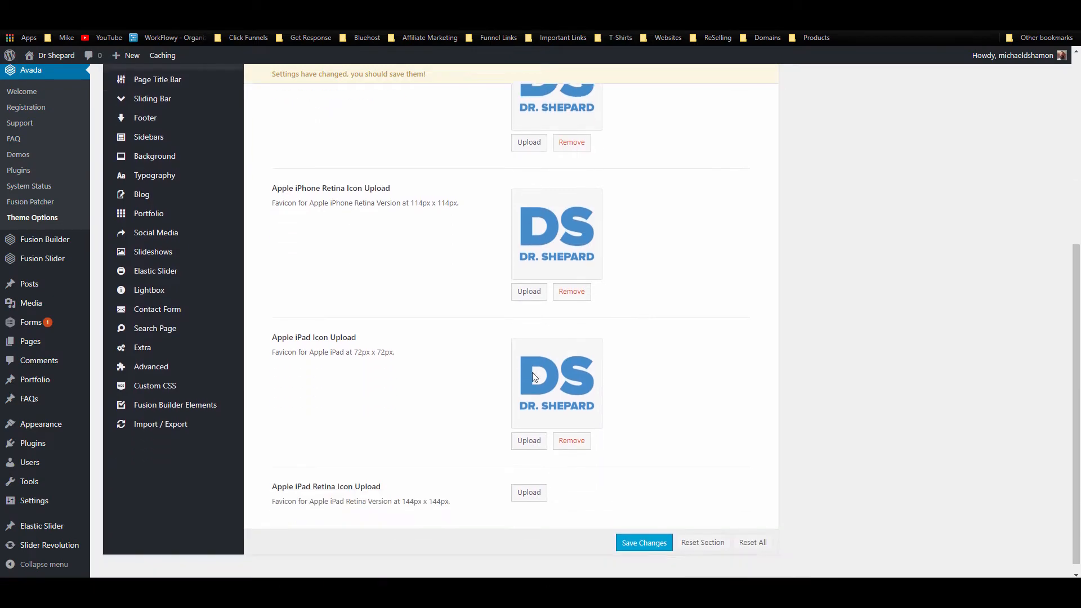
pyautogui.click(527, 493)
pyautogui.click(164, 218)
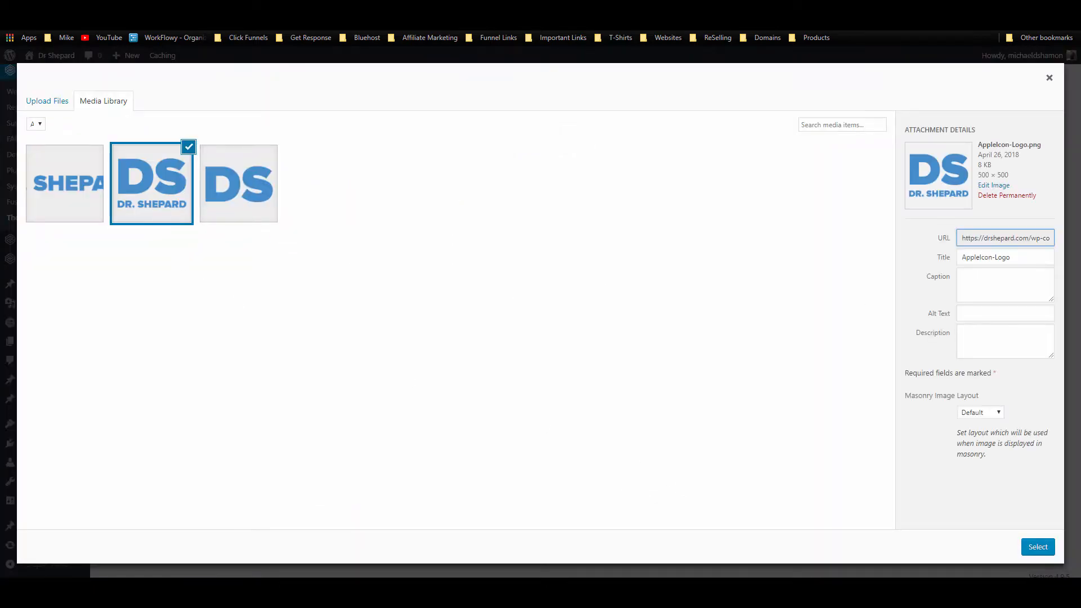
pyautogui.click(1038, 546)
# Step: Save the favicon settings and reload the live site to check
pyautogui.click(654, 537)
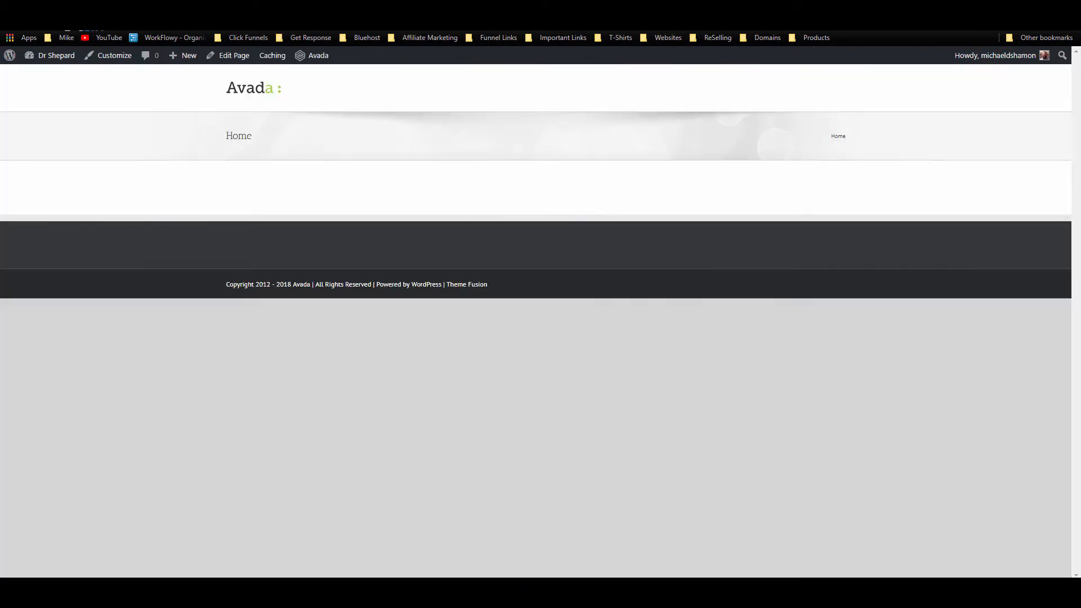
pyautogui.click(39, 23)
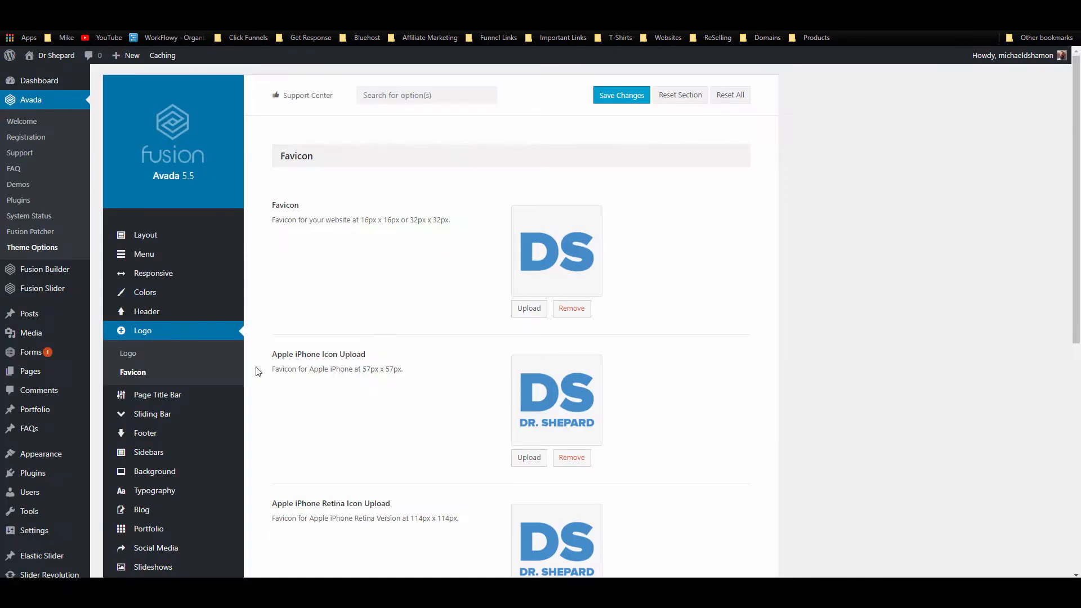
pyautogui.scroll(-5, 315, 297)
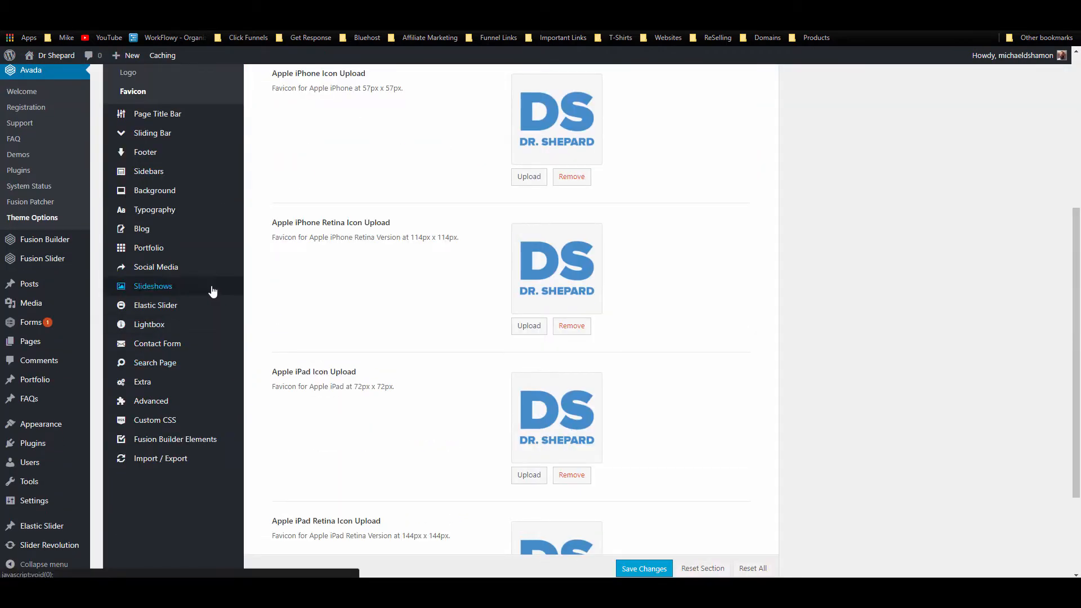
# Step: Replace the footer copyright text with 'Copyright 2018' plus the owner's name and save
pyautogui.scroll(2, 191, 270)
pyautogui.click(169, 251)
pyautogui.scroll(-3, 511, 337)
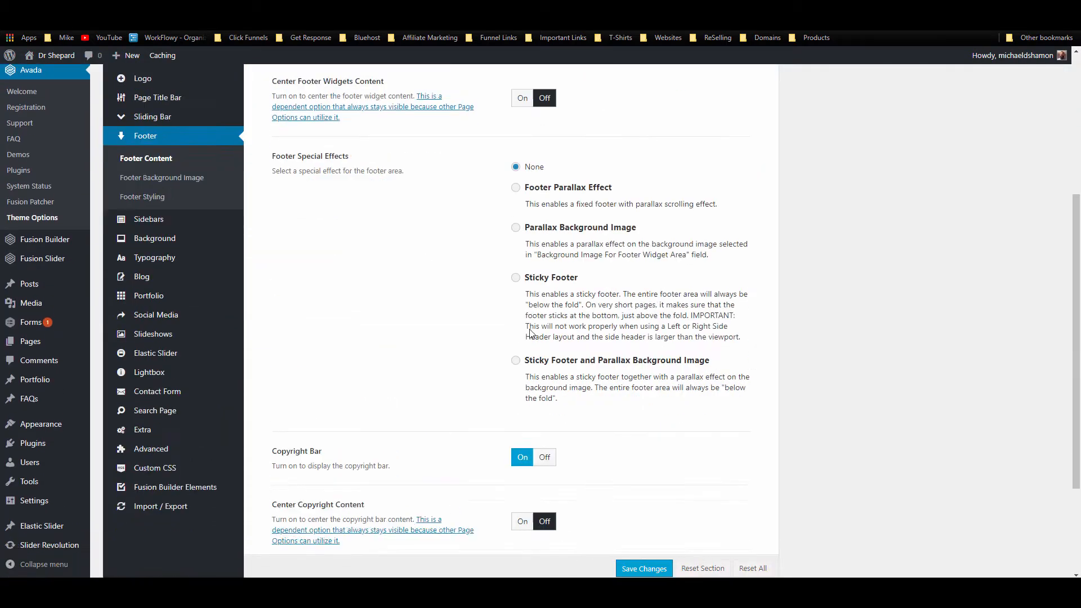
pyautogui.scroll(-1, 511, 336)
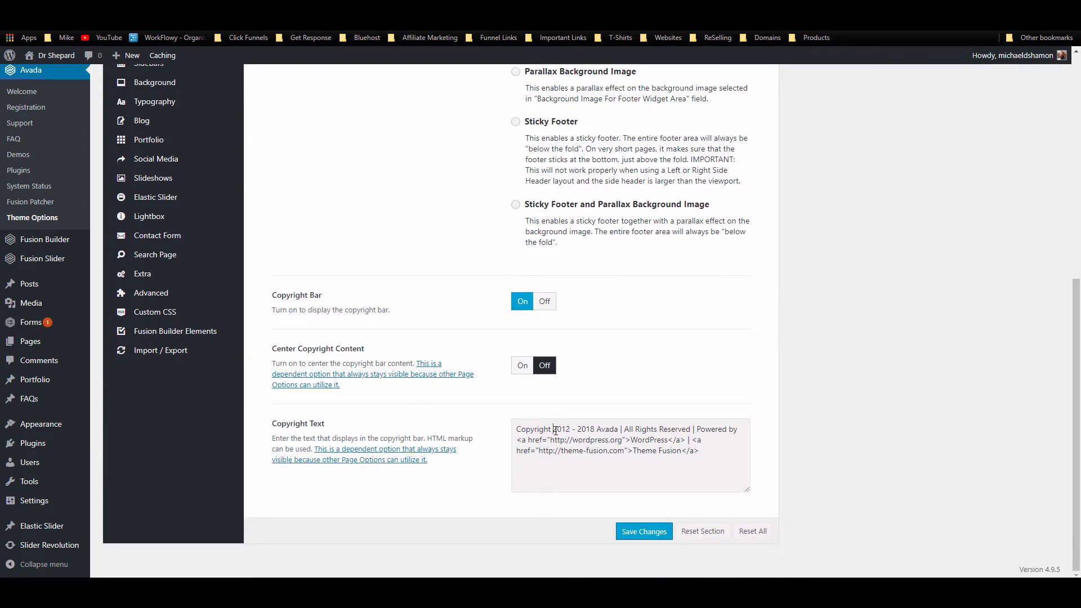
pyautogui.moveTo(553, 429); pyautogui.dragTo(762, 467)
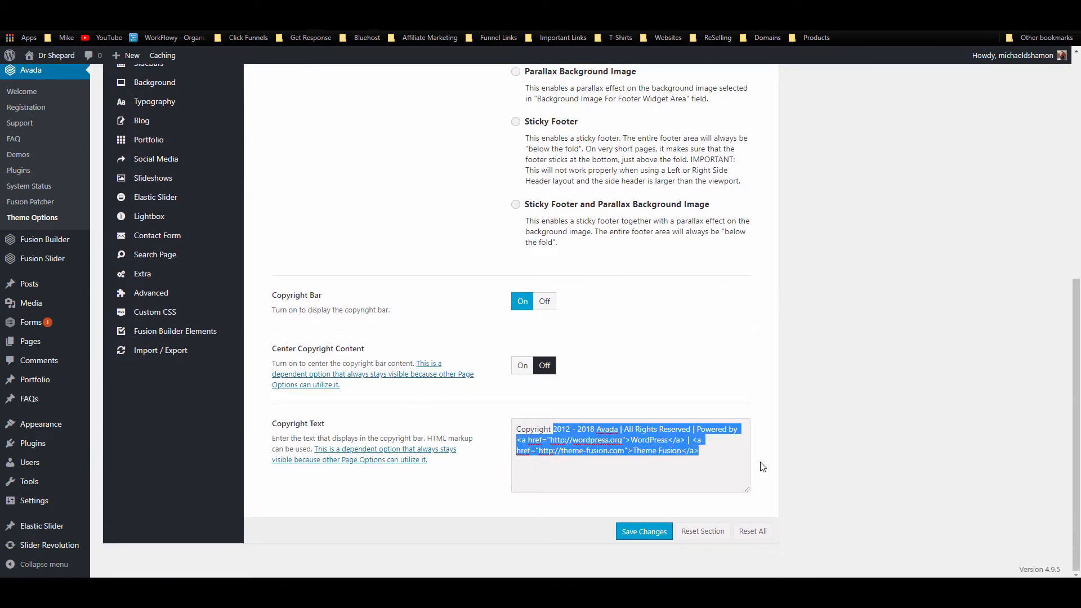
pyautogui.write('2018 Dr. Shepard')
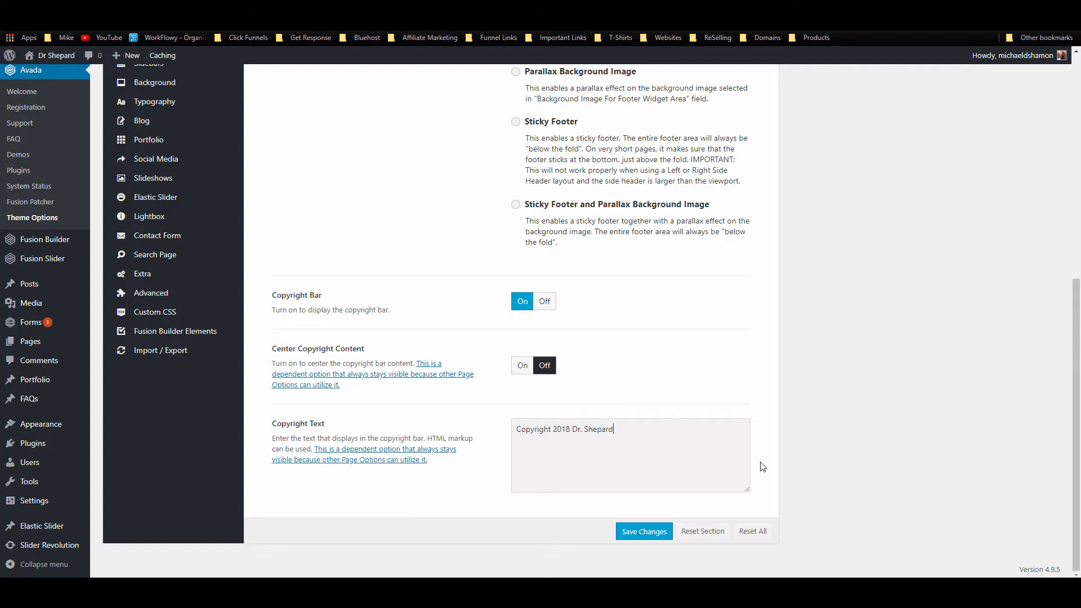
pyautogui.click(646, 531)
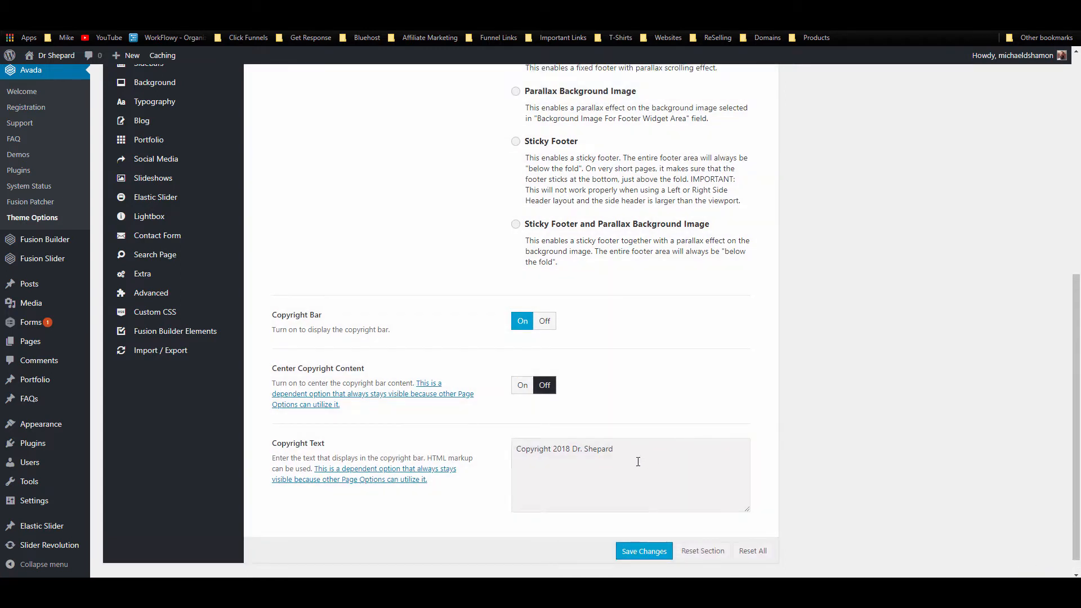
# Step: Reload the home page to confirm the new footer copyright
pyautogui.scroll(2, 394, 405)
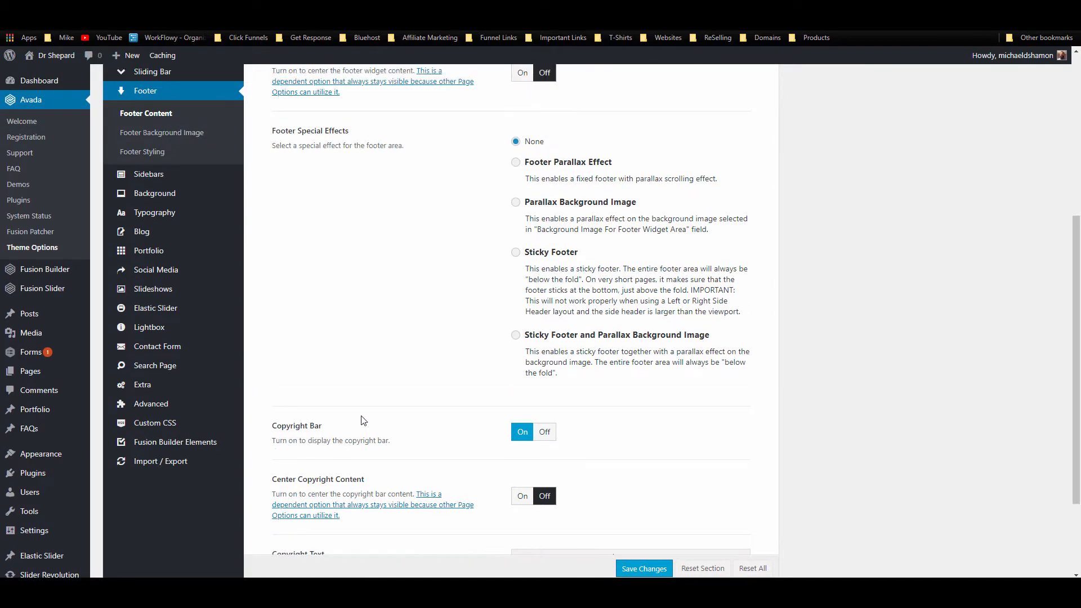
pyautogui.scroll(1, 363, 420)
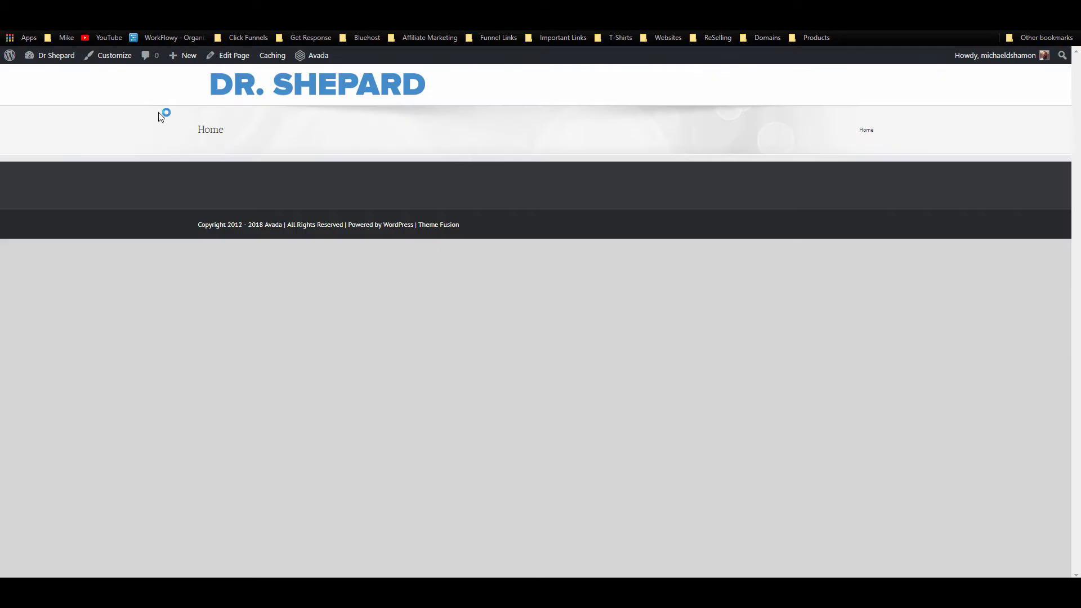
pyautogui.press('F5')
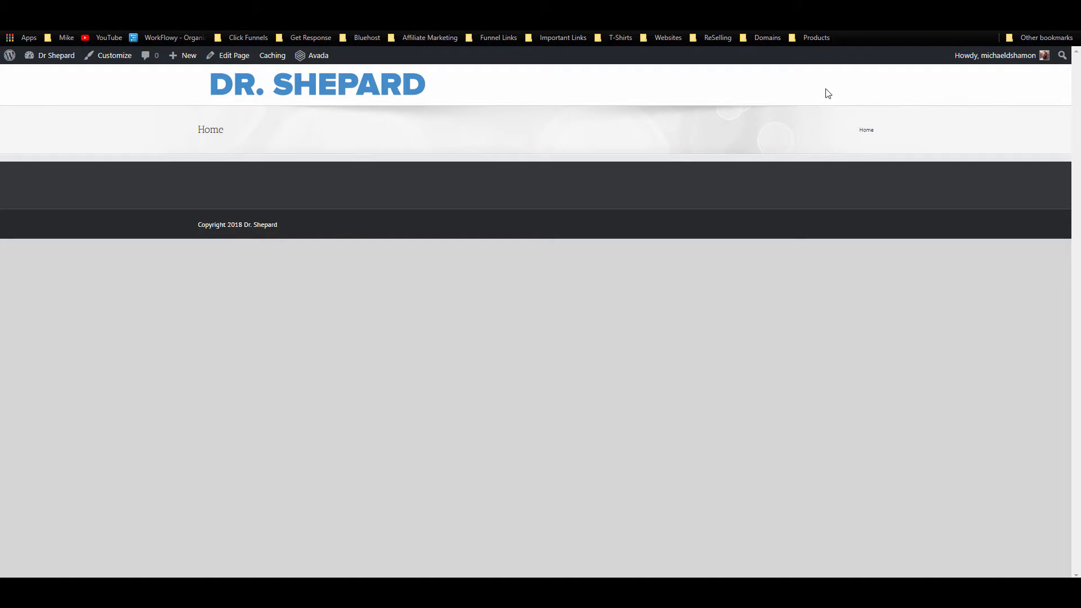
pyautogui.hotkey('ctrl', 'shift', 'Tab')
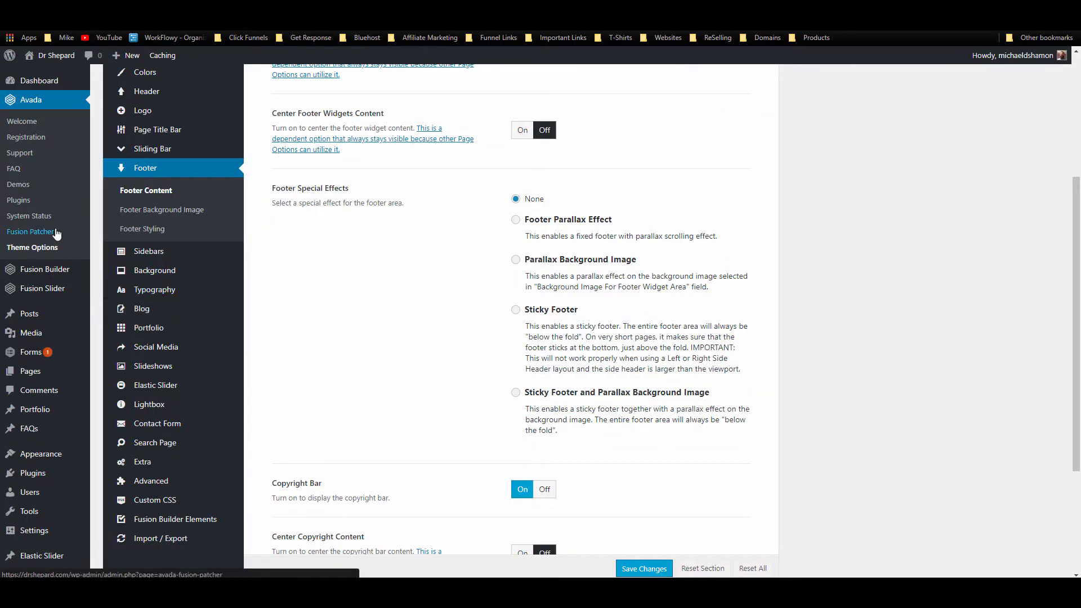
# Step: Assign Main Menu to the Main Navigation location, save it, and reload the live site
pyautogui.moveTo(40, 454)
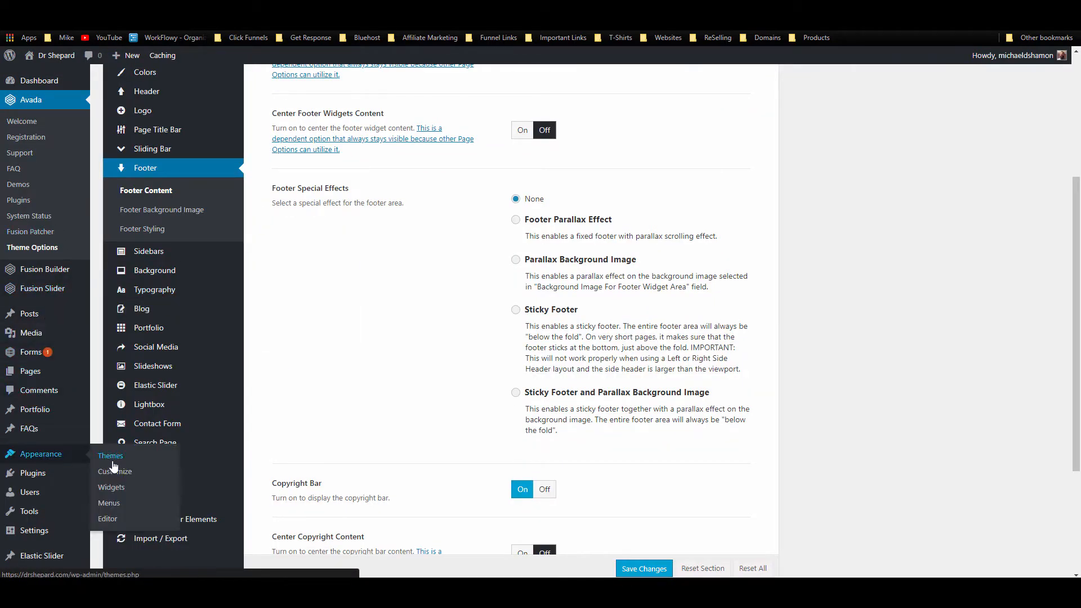
pyautogui.click(107, 517)
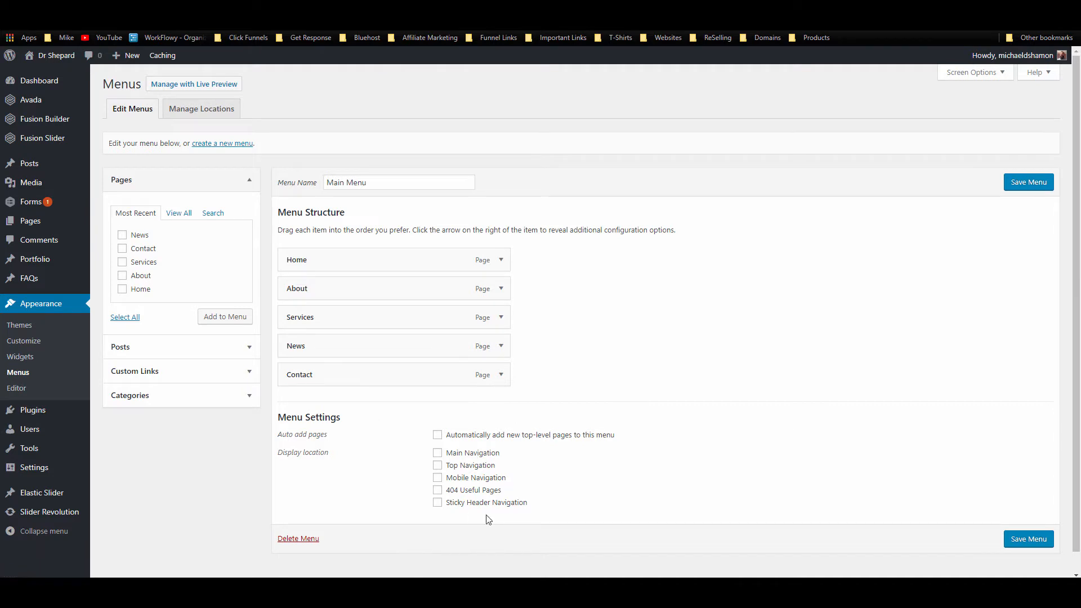
pyautogui.click(476, 455)
pyautogui.click(1049, 188)
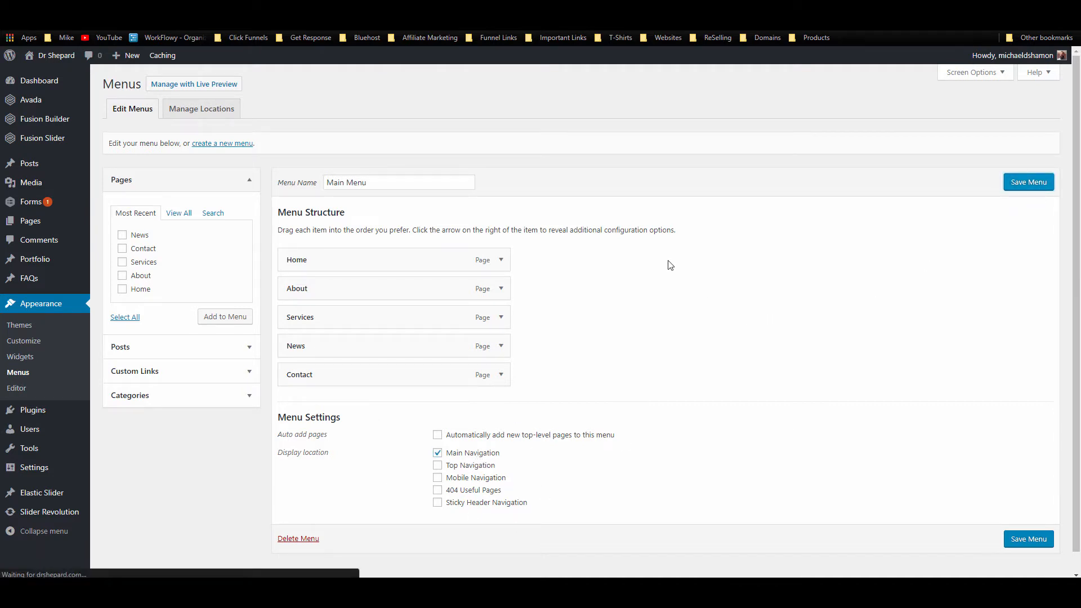
pyautogui.click(68, 8)
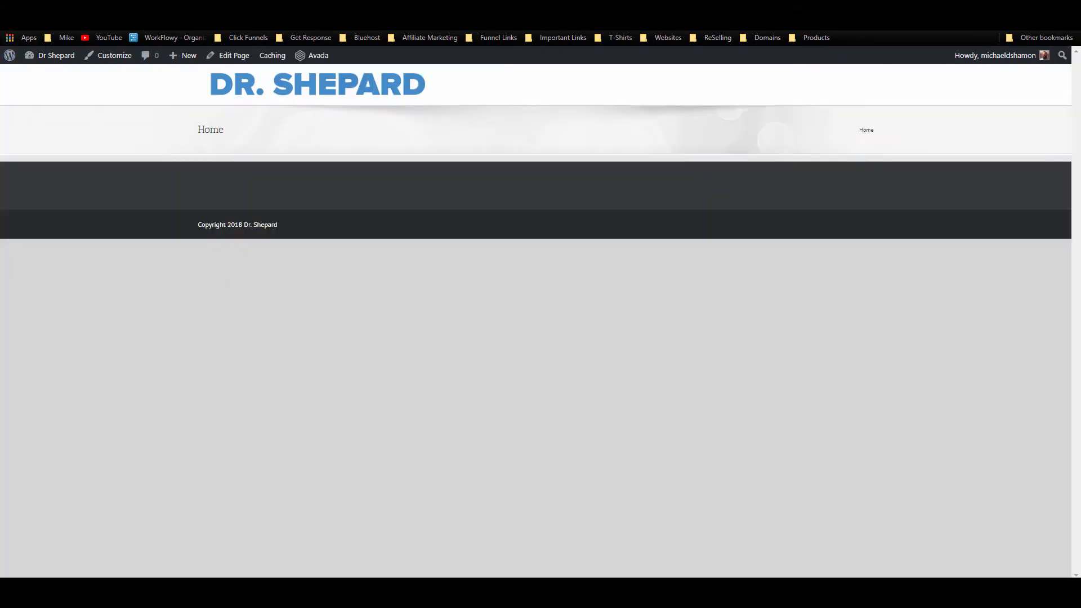
pyautogui.click(45, 21)
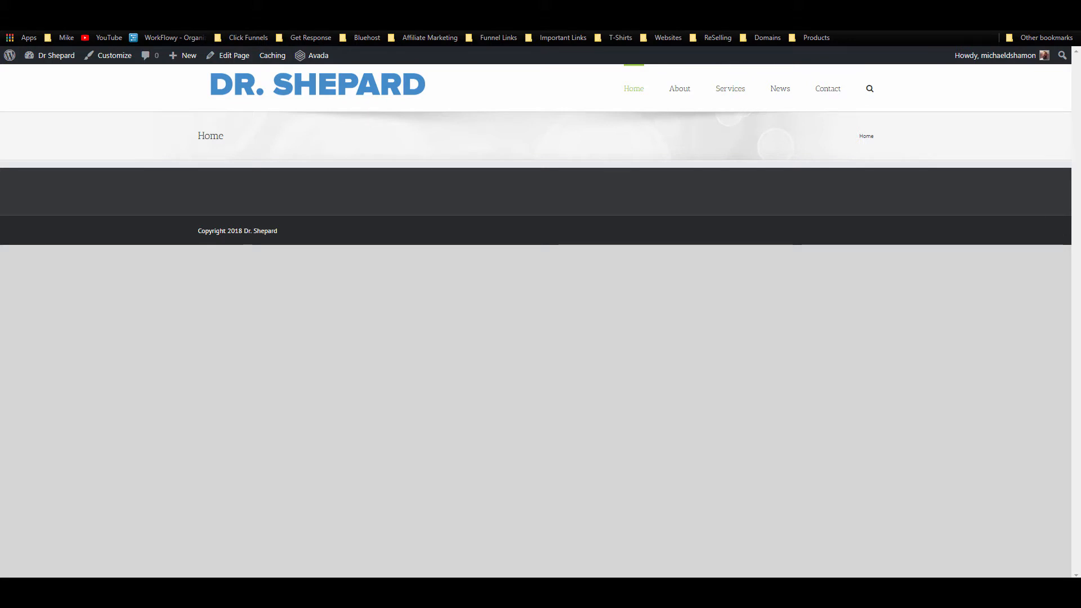
pyautogui.click(194, 9)
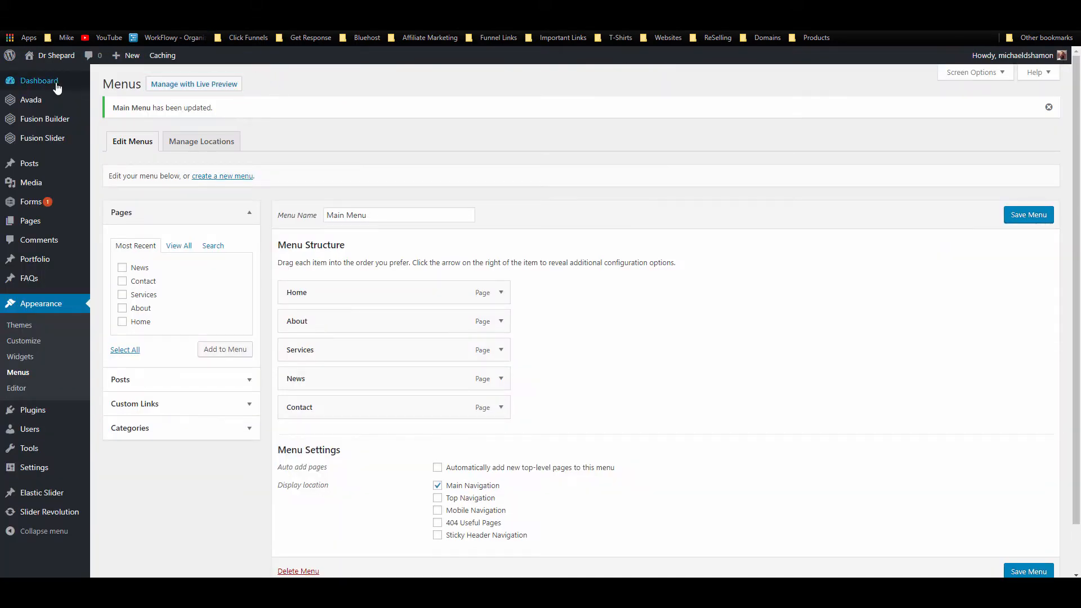
# Step: Choose the third Header Content layout, with a green contact bar above the menu
pyautogui.moveTo(45, 103)
pyautogui.click(150, 232)
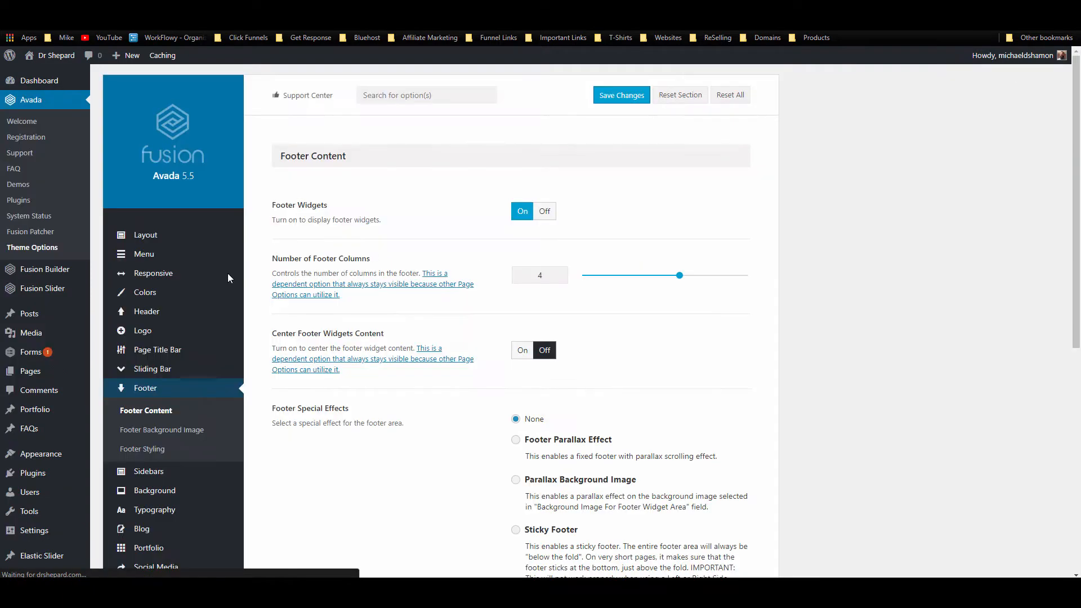
pyautogui.click(173, 316)
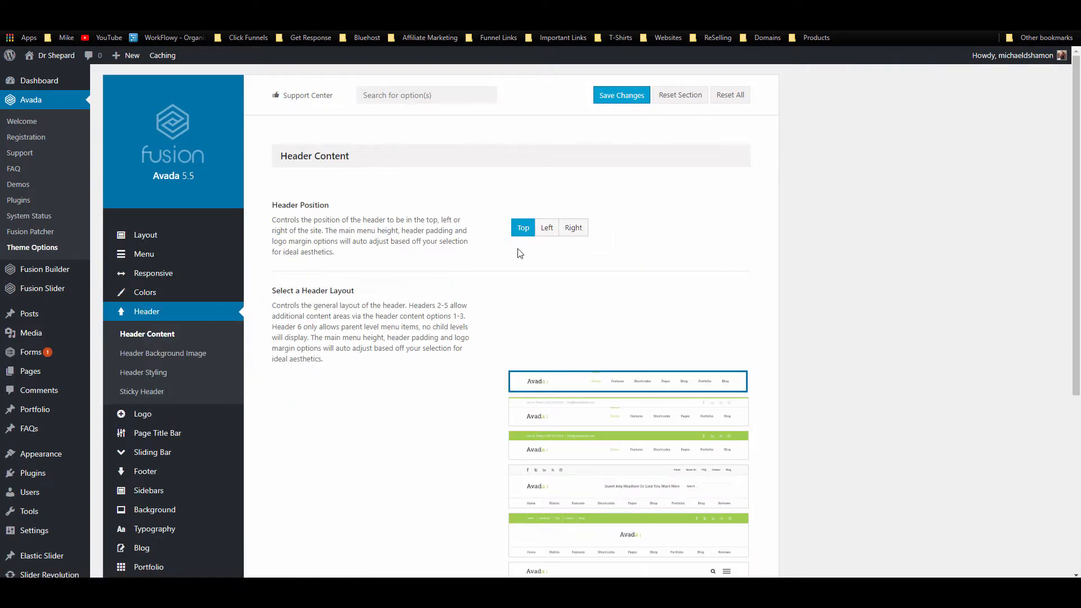
pyautogui.scroll(-2, 276, 304)
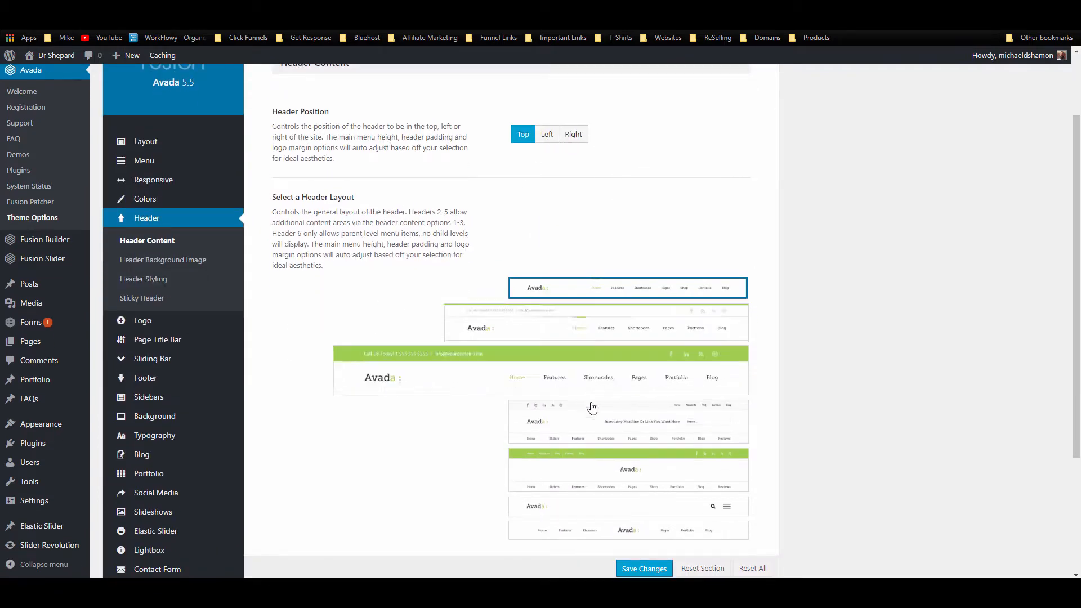
pyautogui.scroll(-2, 934, 335)
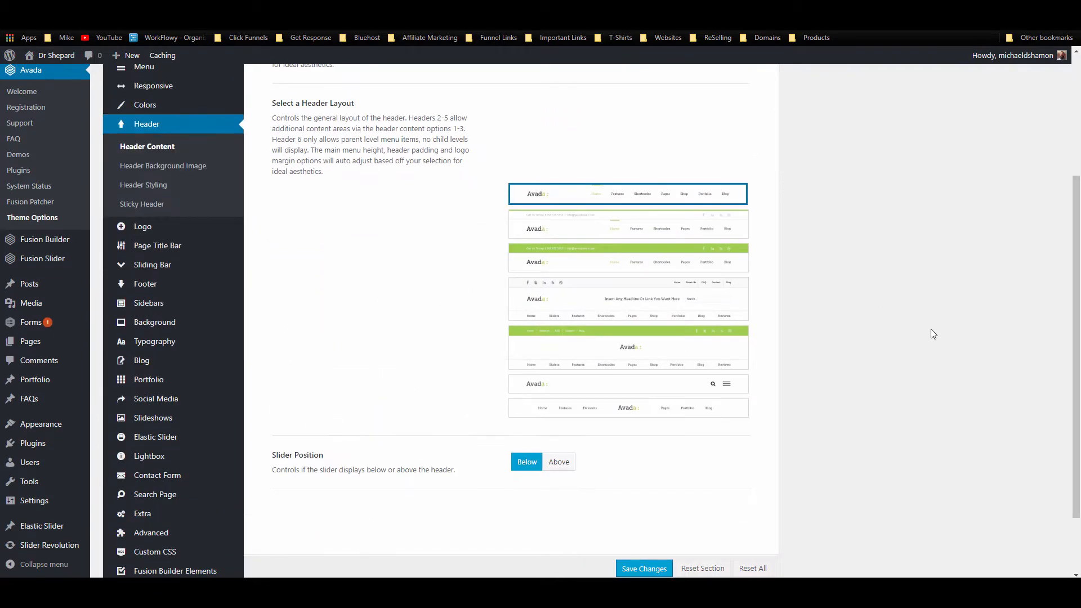
pyautogui.moveTo(744, 202)
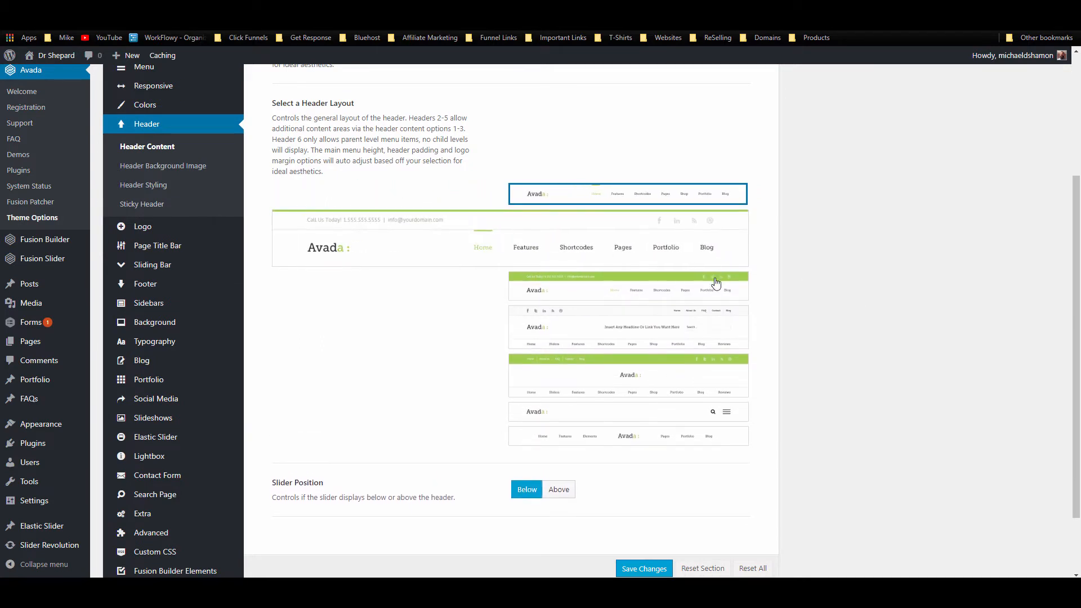
pyautogui.moveTo(719, 285)
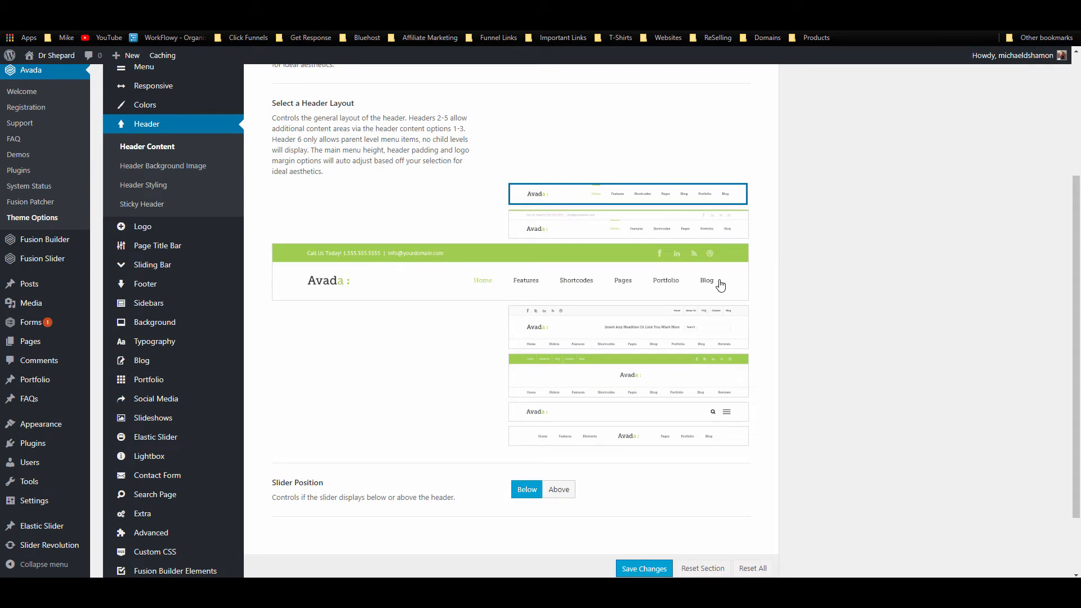
pyautogui.click(719, 281)
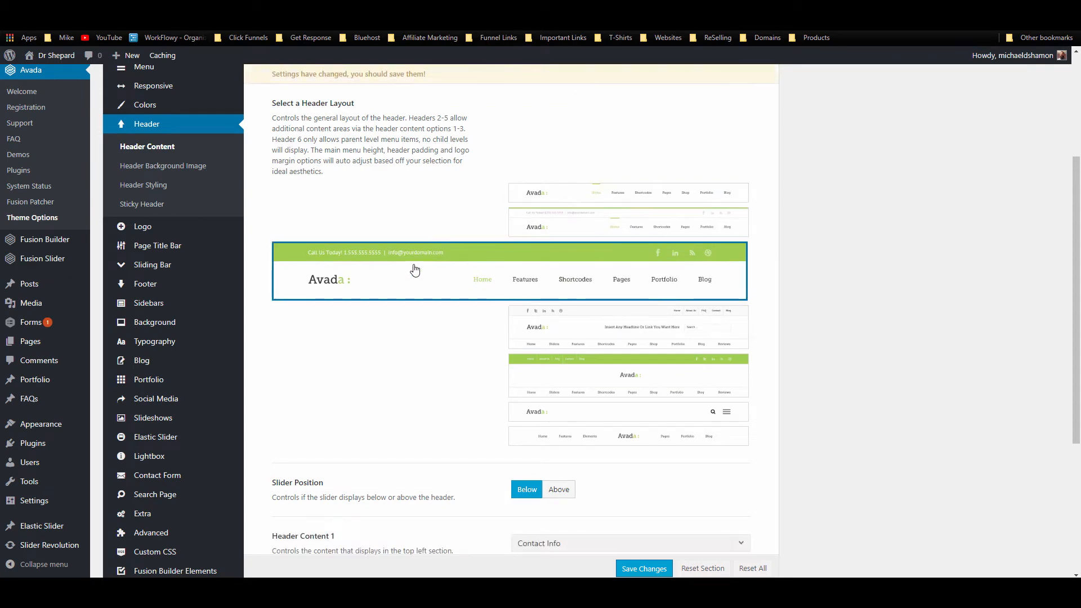
pyautogui.scroll(-4, 417, 267)
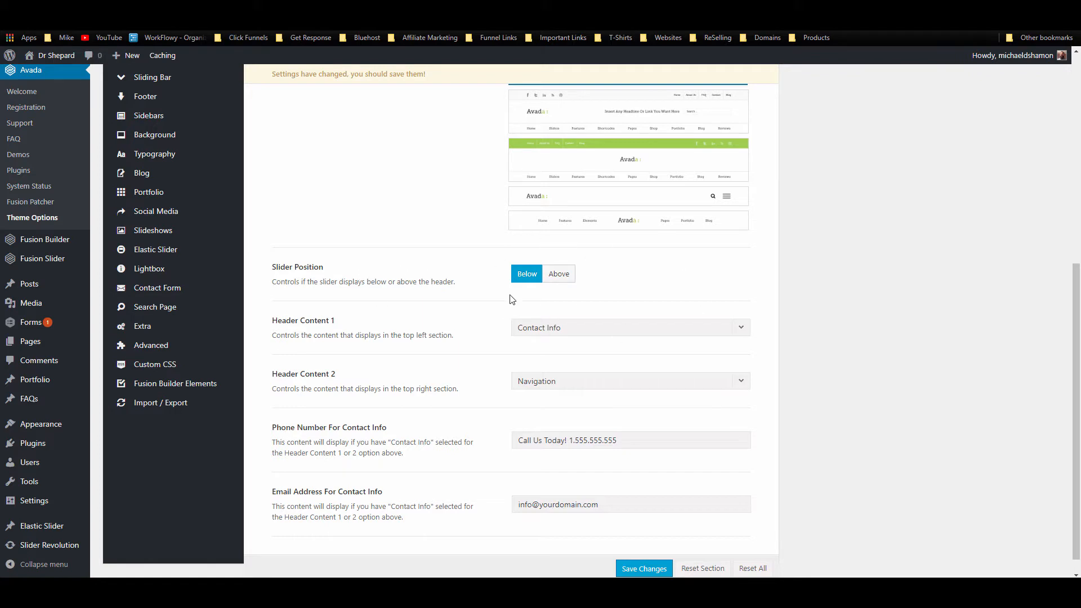
pyautogui.scroll(-1, 481, 331)
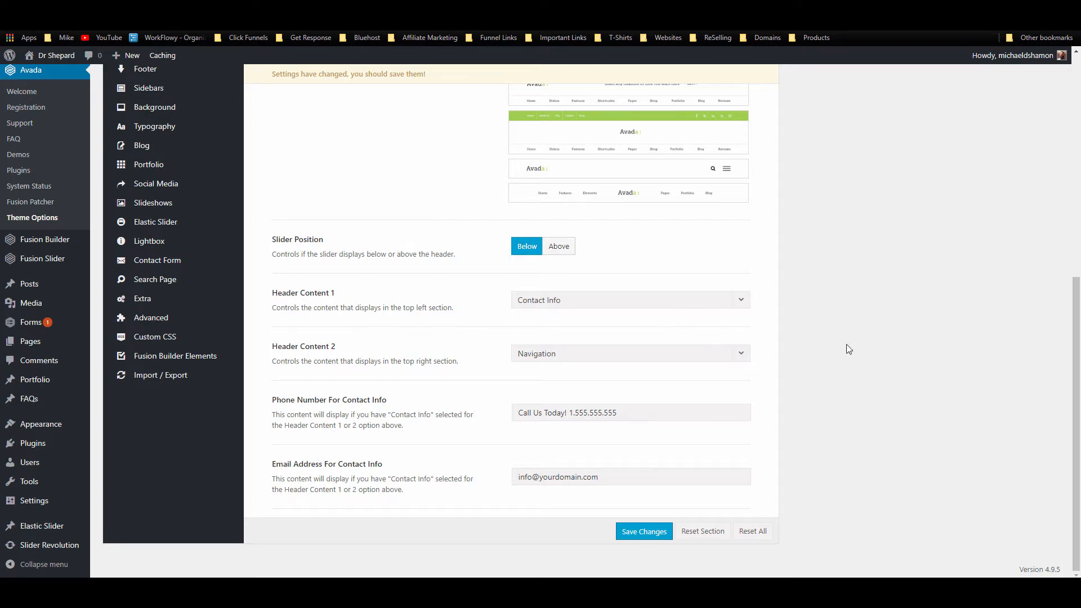
pyautogui.scroll(2, 845, 349)
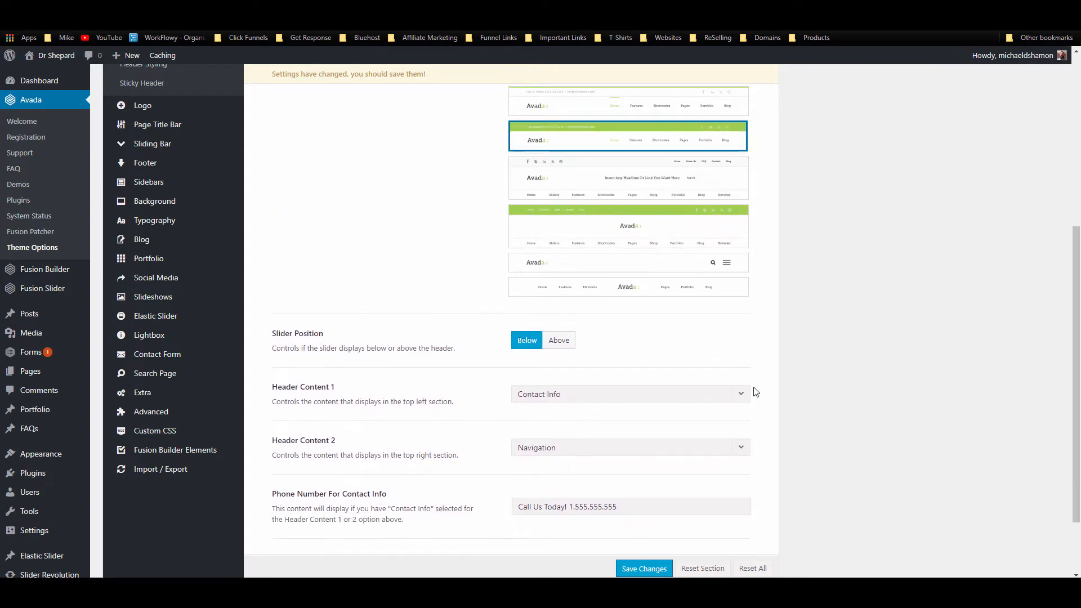
# Step: Keep Contact Info for Header Content 1 and Navigation for Header Content 2
pyautogui.click(741, 393)
pyautogui.scroll(-2, 739, 394)
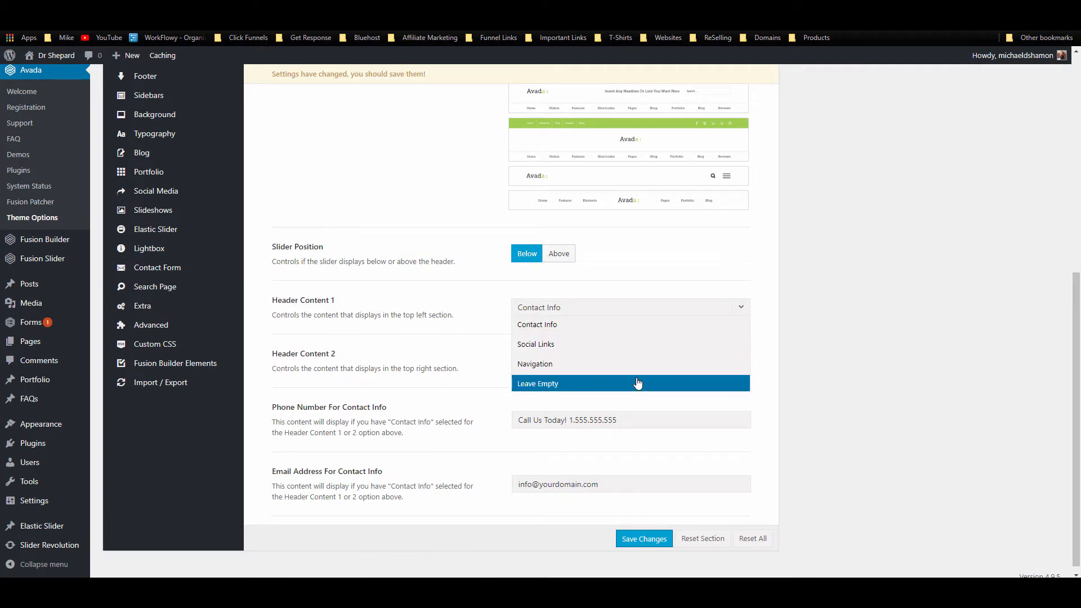
pyautogui.click(779, 296)
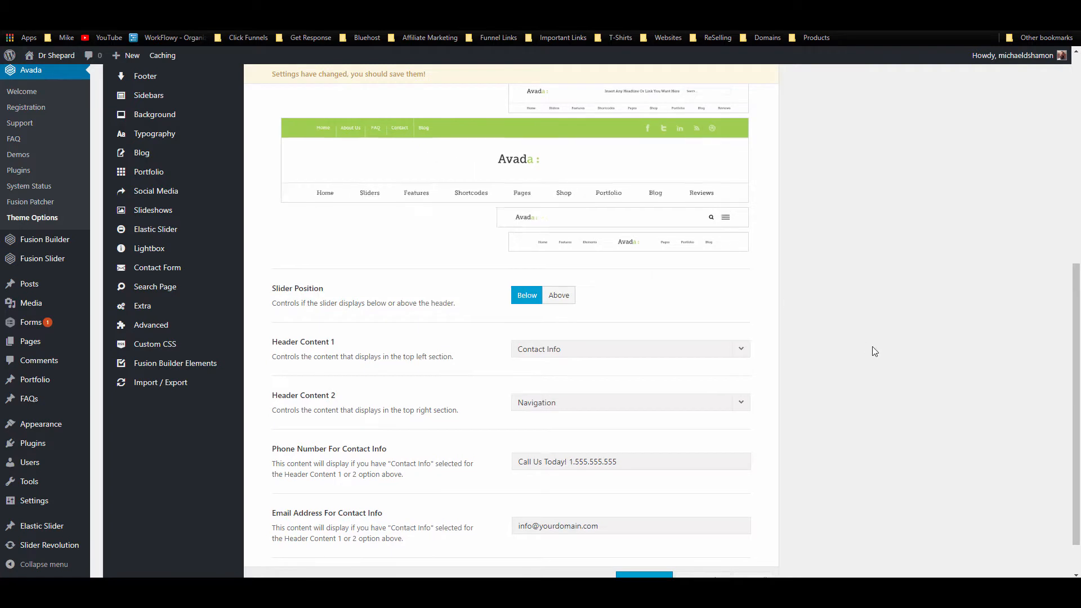
pyautogui.click(707, 363)
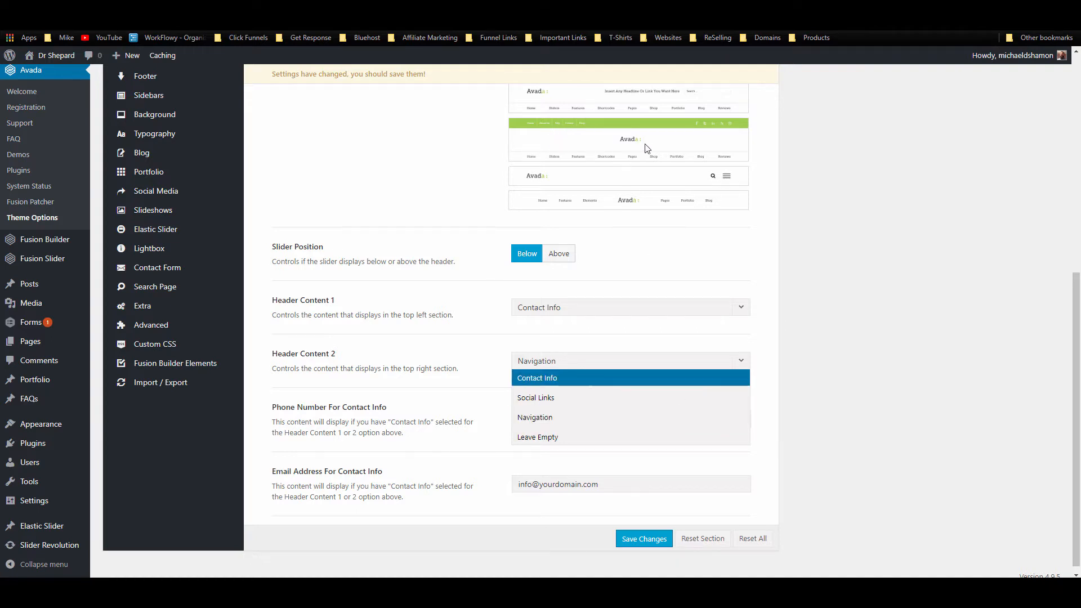
pyautogui.click(786, 193)
pyautogui.moveTo(514, 145)
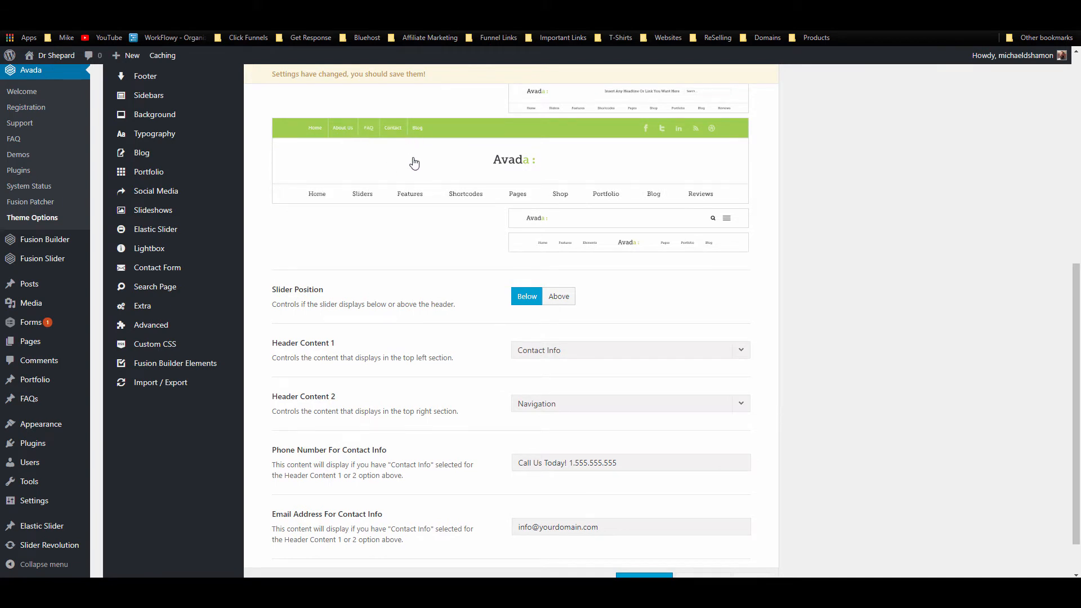
pyautogui.scroll(-1, 285, 113)
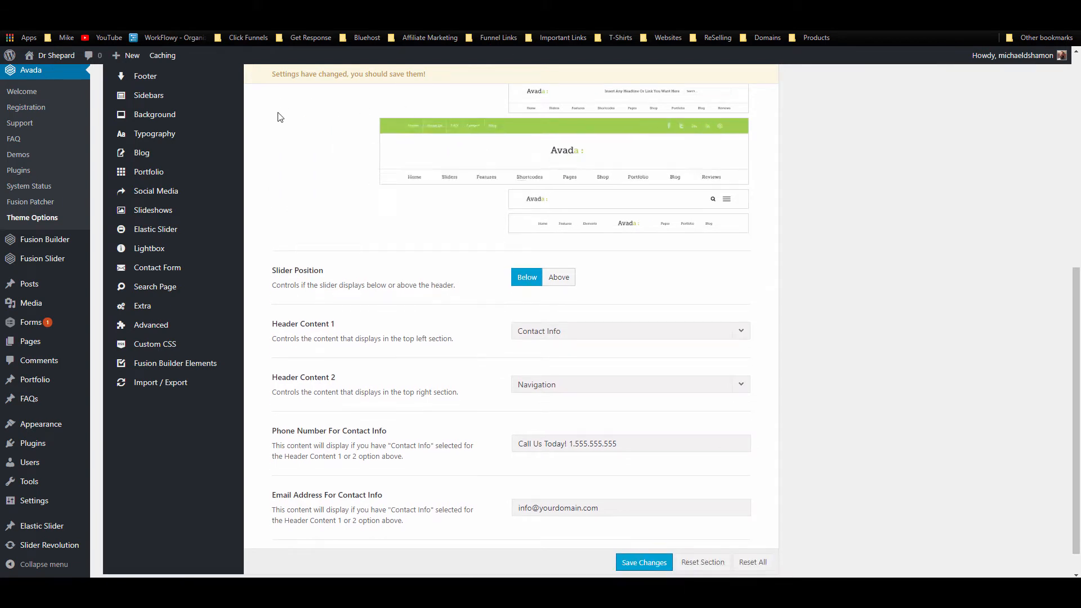
pyautogui.scroll(3, 491, 163)
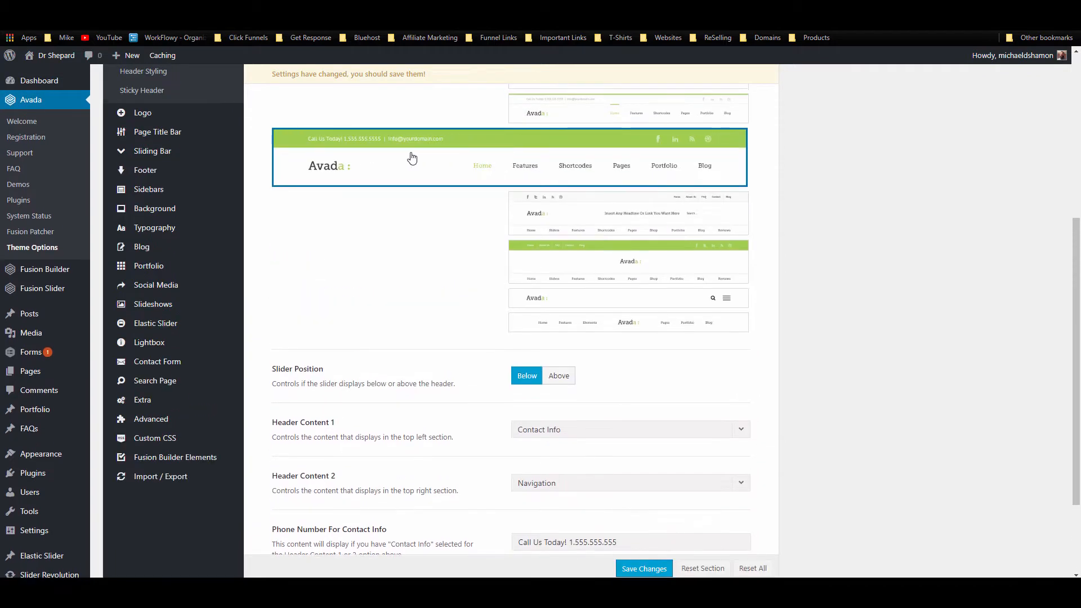
pyautogui.scroll(-3, 407, 169)
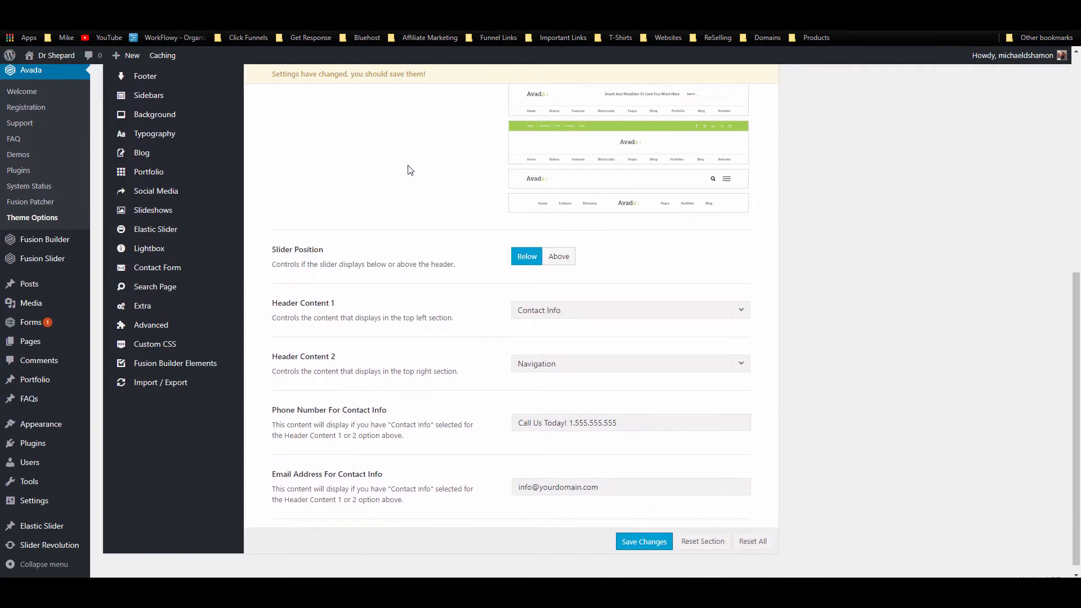
# Step: Show Social Links in the top-right header content area
pyautogui.click(613, 313)
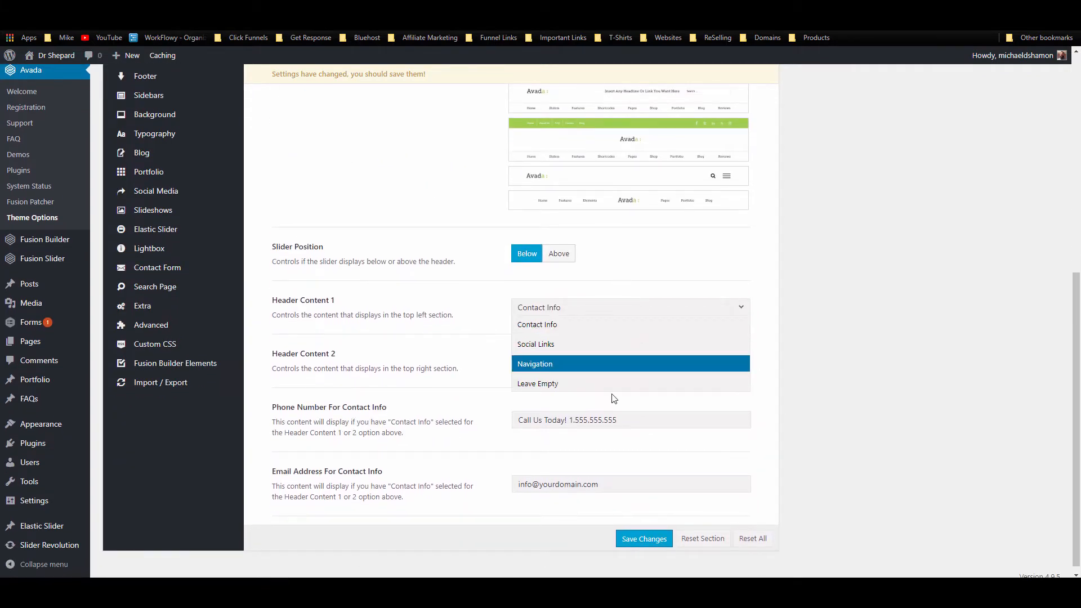
pyautogui.click(652, 281)
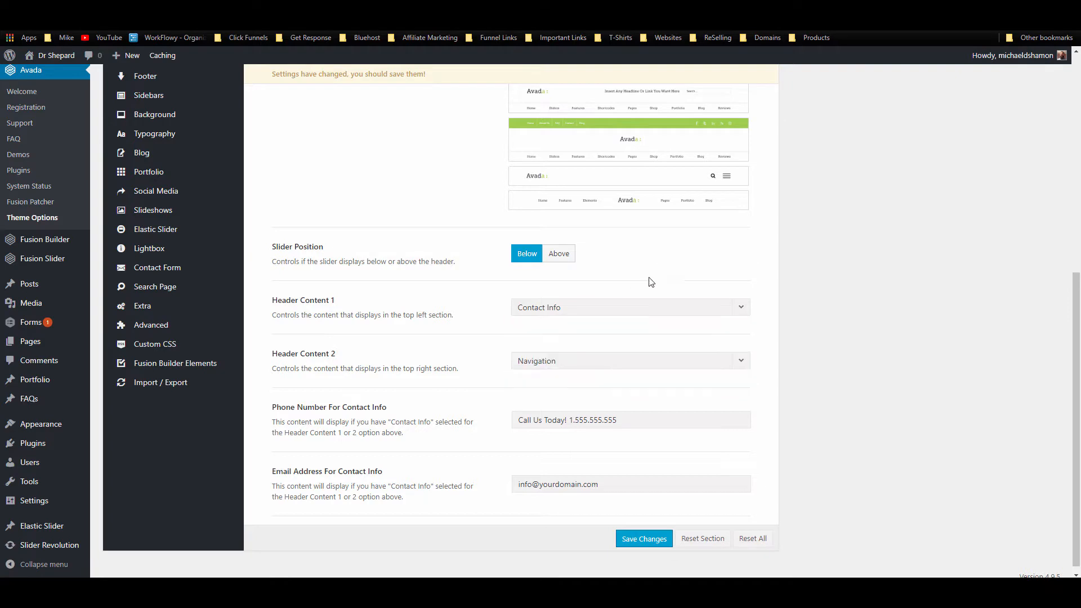
pyautogui.click(561, 369)
pyautogui.click(557, 398)
pyautogui.scroll(-1, 467, 333)
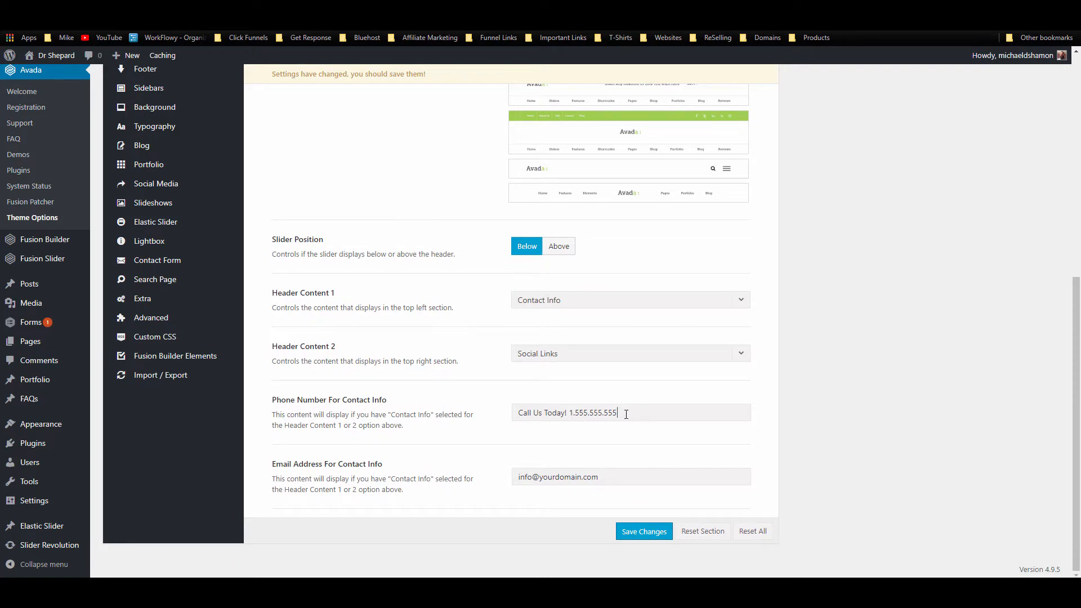
# Step: Wrap the header phone number in an <a href="tel:…"> link
pyautogui.click(616, 483)
pyautogui.moveTo(599, 479); pyautogui.dragTo(497, 487)
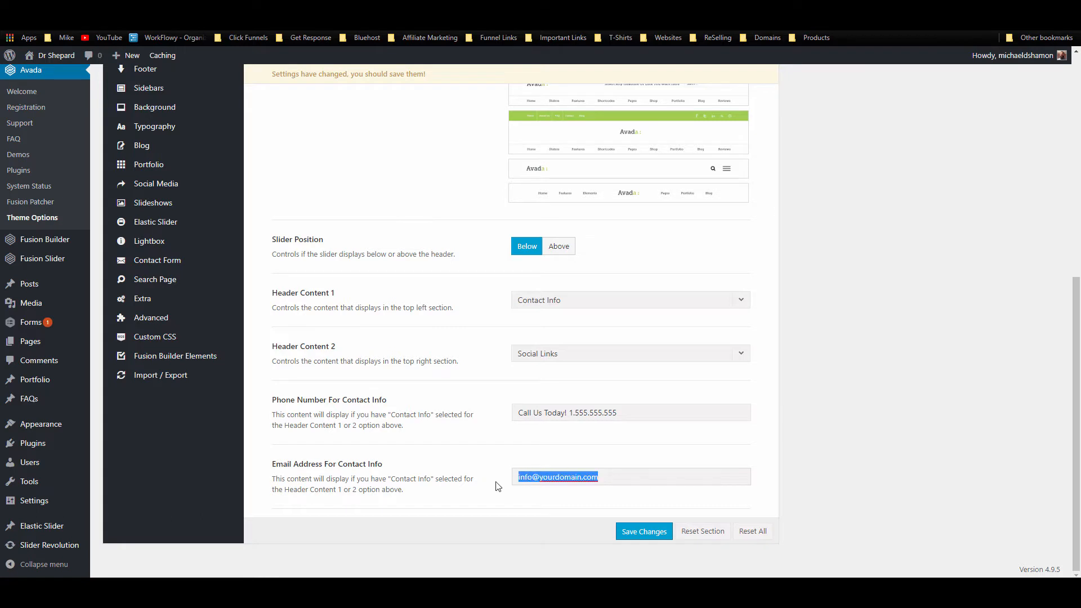
pyautogui.click(572, 414)
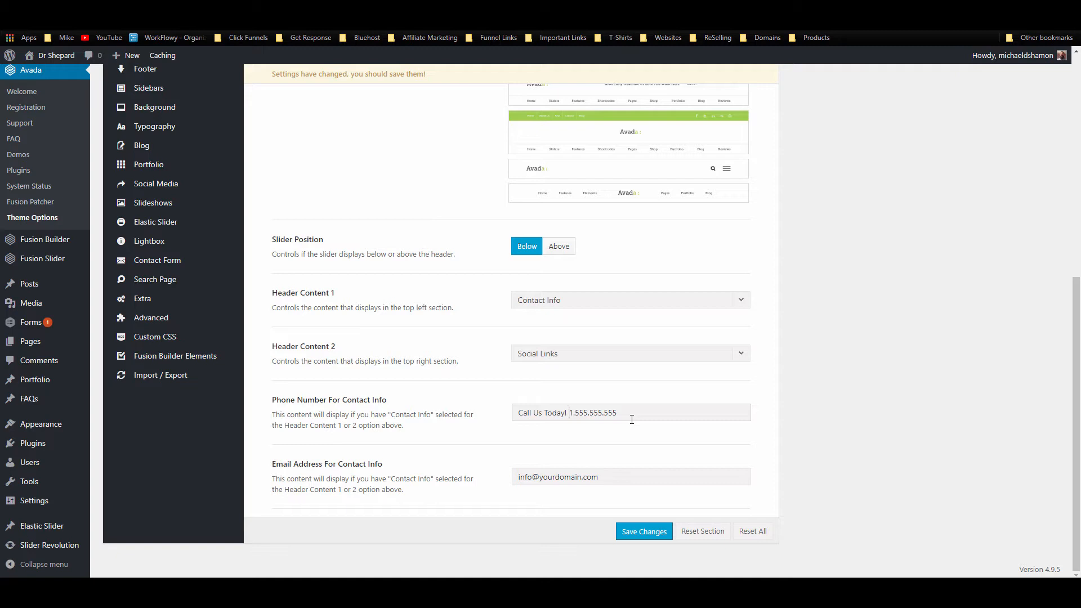
pyautogui.write('<a hef')
pyautogui.press('BackSpace')
pyautogui.press('BackSpace')
pyautogui.write('ref="tel:')
pyautogui.moveTo(616, 413); pyautogui.dragTo(662, 414)
pyautogui.hotkey('ctrl', 'c')
pyautogui.click(688, 408)
pyautogui.hotkey('ctrl', 'v')
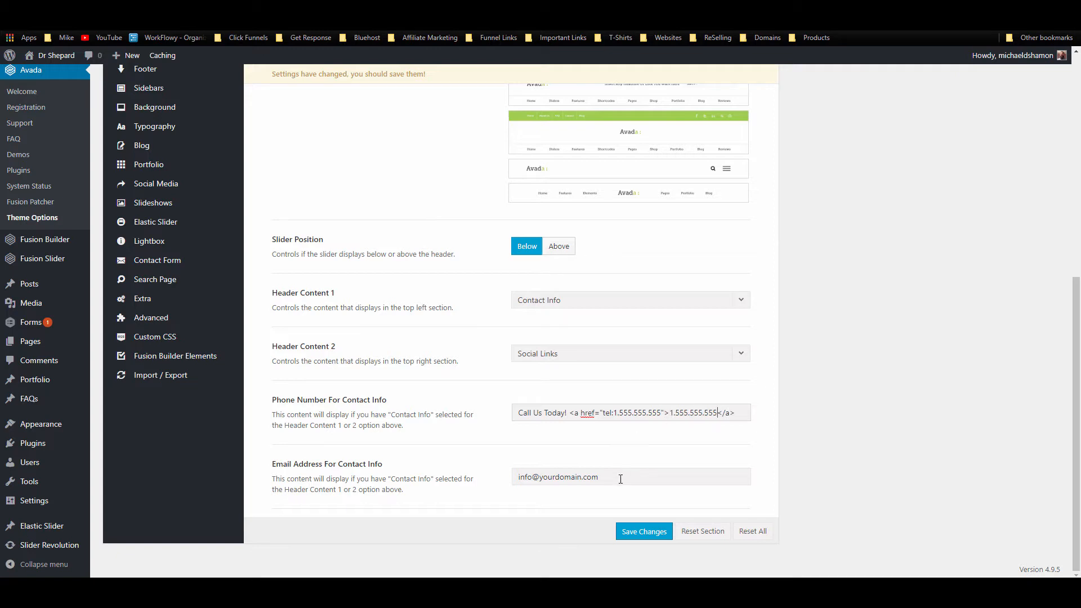
# Step: Save the header settings and reload the live site to see the new header
pyautogui.click(629, 537)
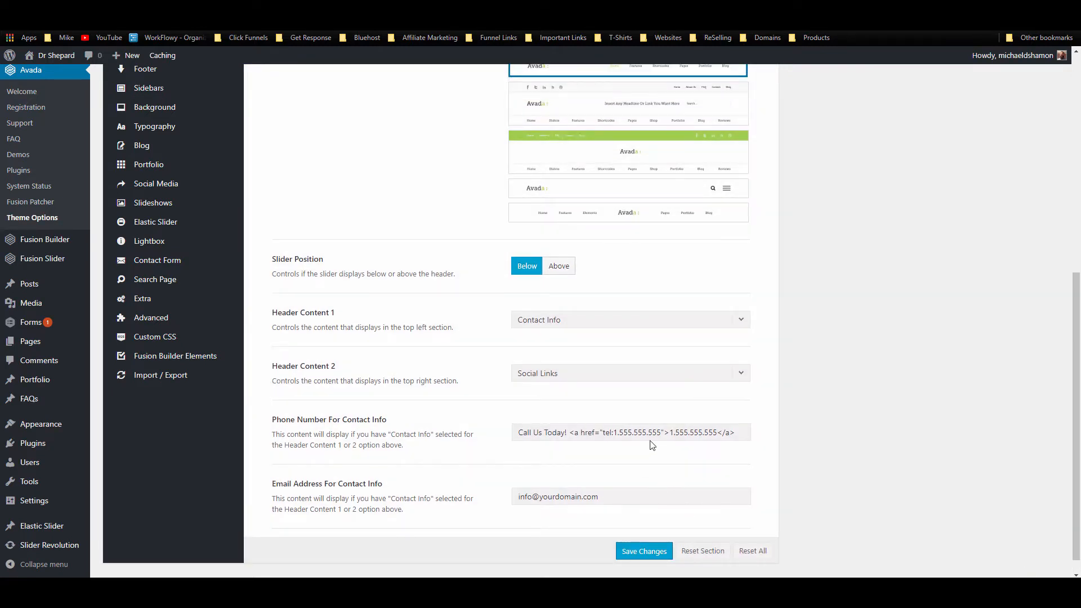
pyautogui.scroll(-1, 634, 445)
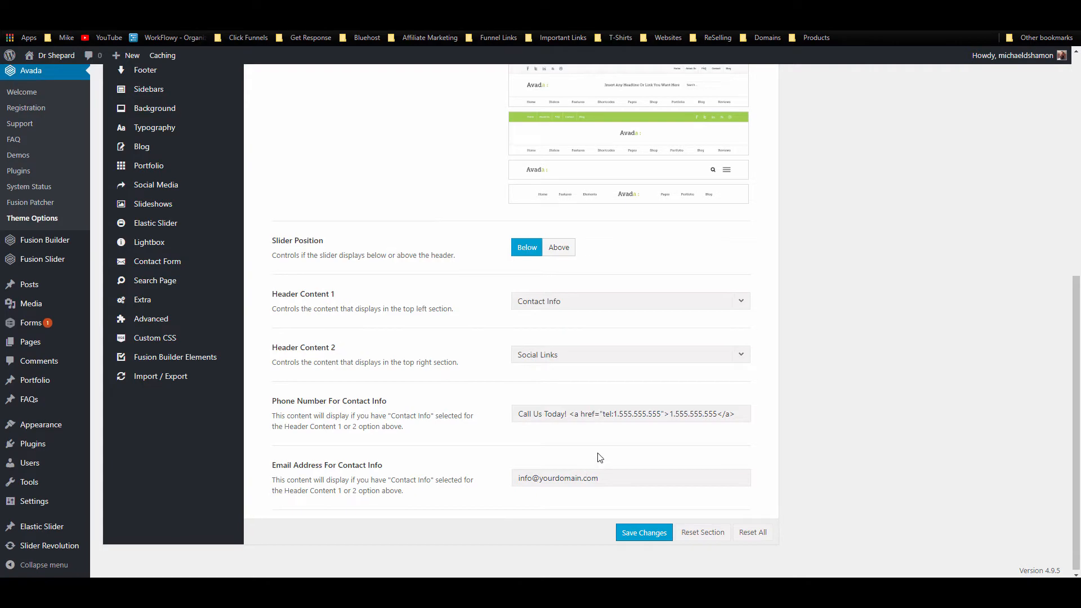
pyautogui.scroll(5, 572, 374)
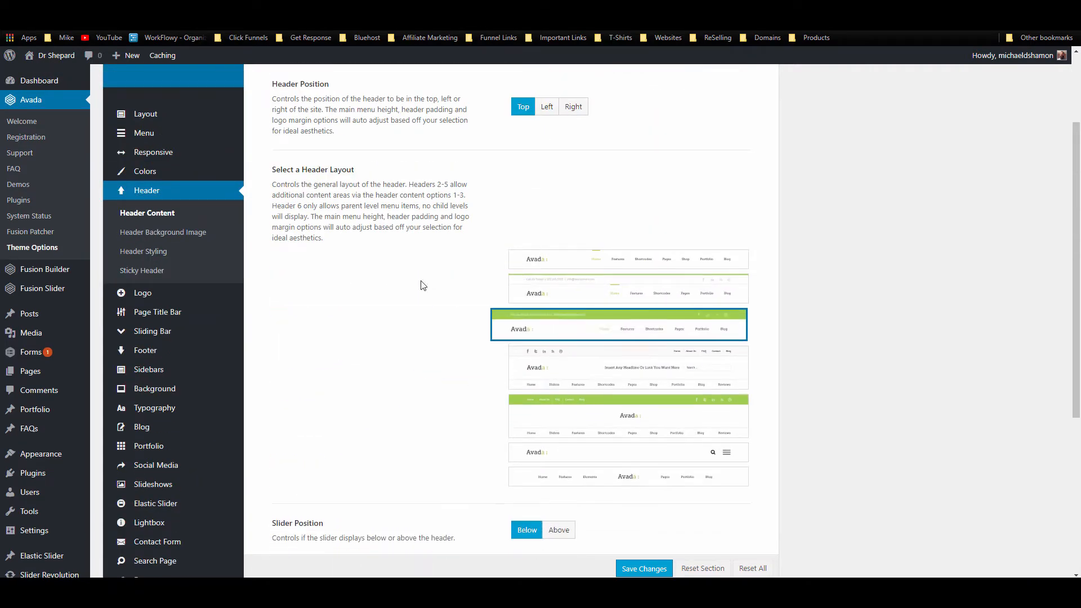
pyautogui.click(347, 12)
pyautogui.click(38, 21)
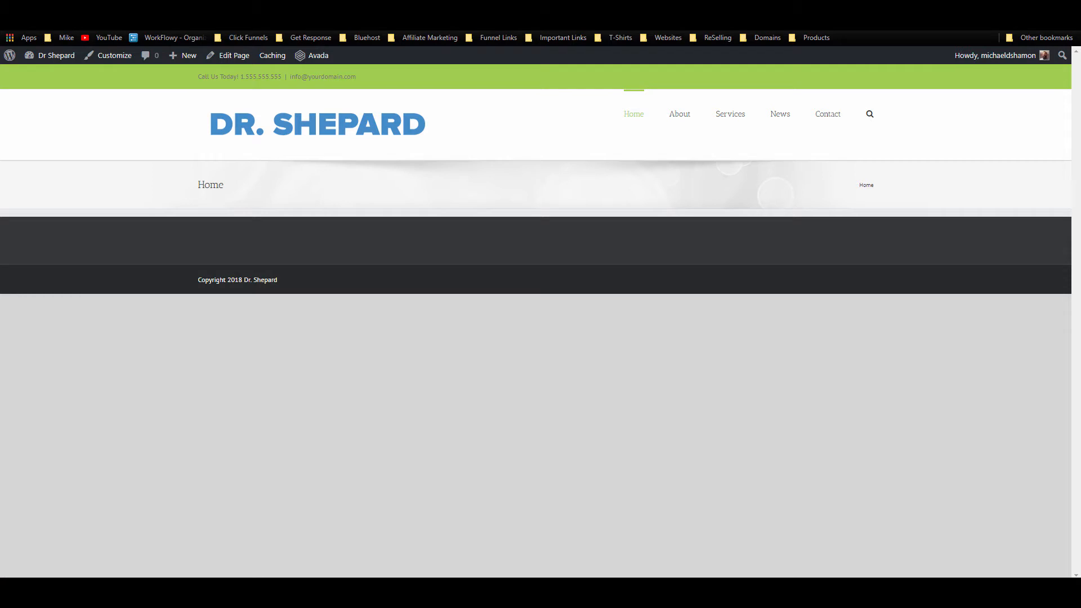
# Step: Change the top and bottom Logo Margins from 31px to 5px and save
pyautogui.hotkey('ctrl', 'Tab')
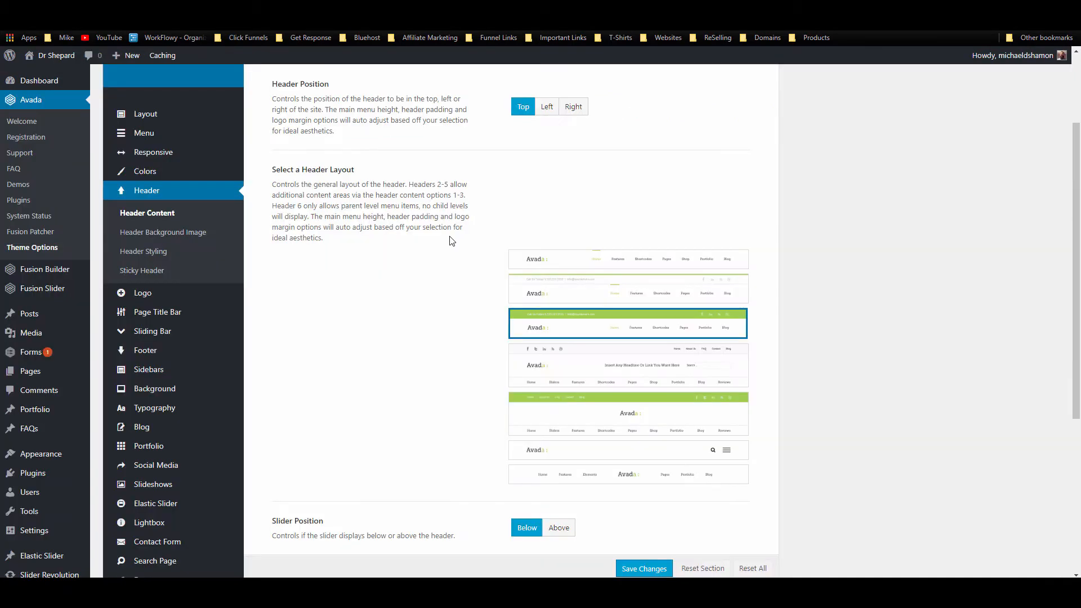
pyautogui.scroll(2, 449, 239)
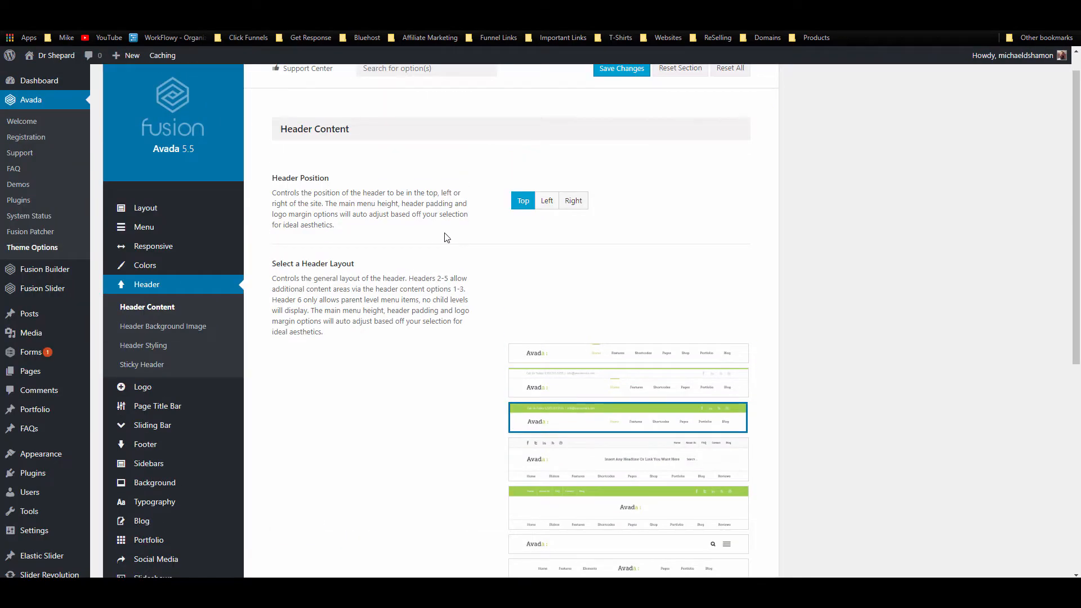
pyautogui.scroll(-3, 446, 237)
pyautogui.click(145, 291)
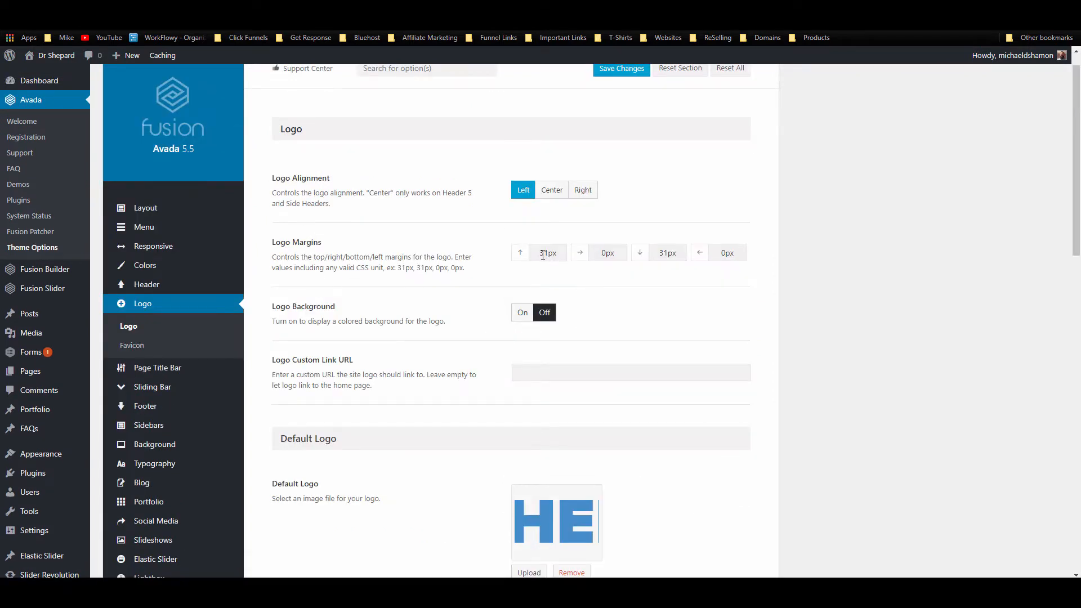
pyautogui.moveTo(548, 254); pyautogui.dragTo(537, 254)
pyautogui.write('5')
pyautogui.doubleClick(665, 255)
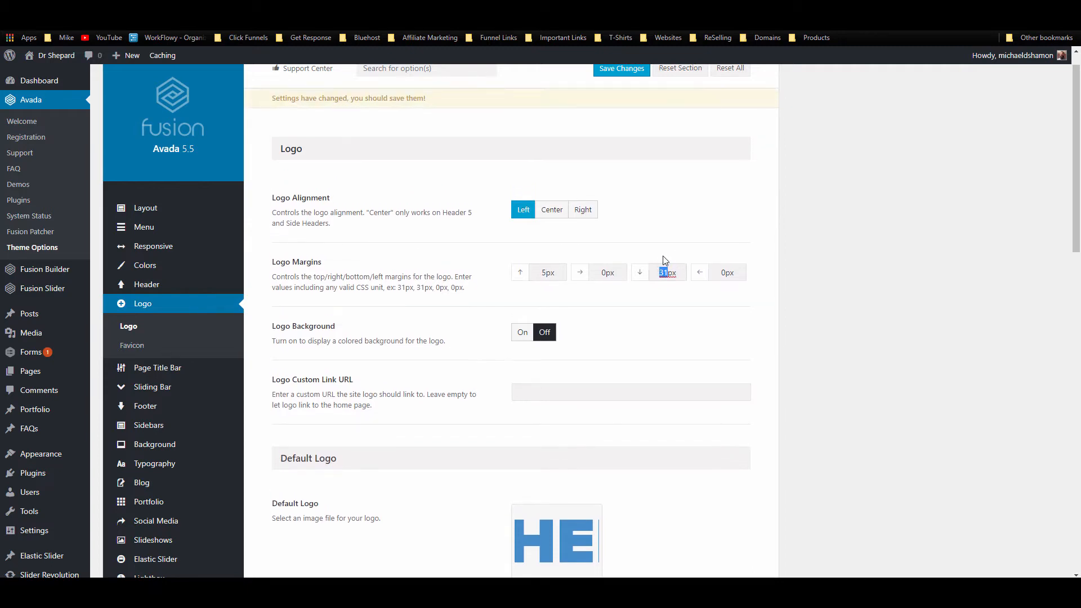
pyautogui.write('5')
pyautogui.scroll(-20, 689, 229)
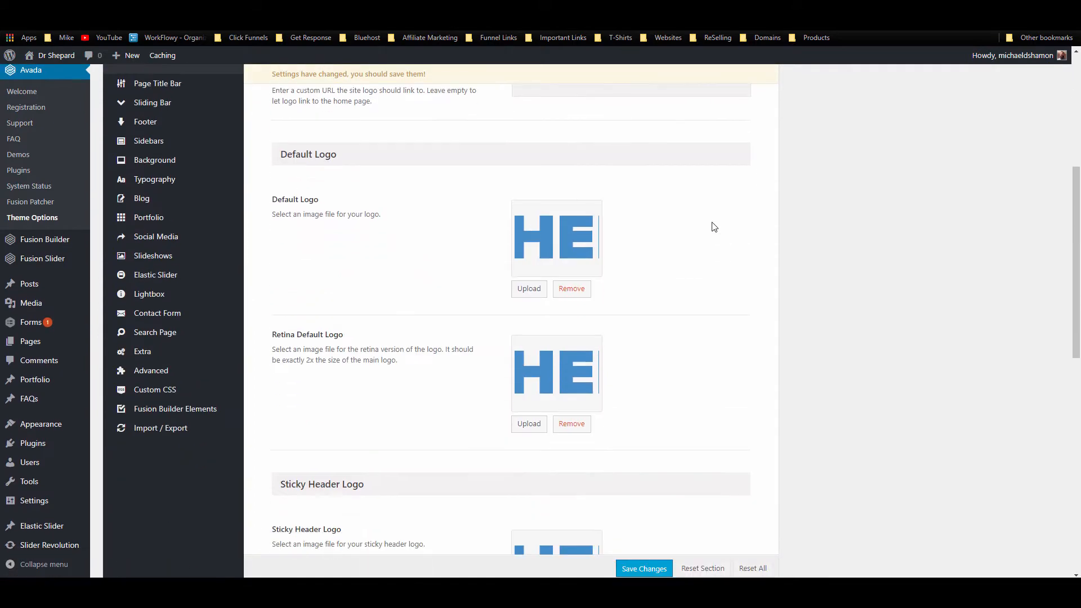
pyautogui.scroll(15, 610, 416)
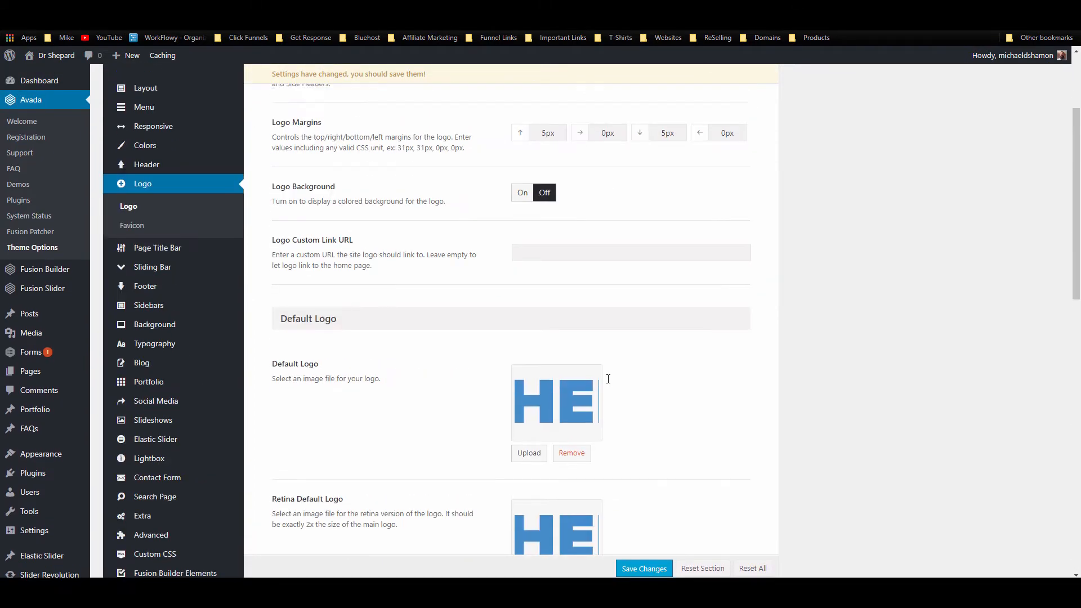
pyautogui.click(621, 96)
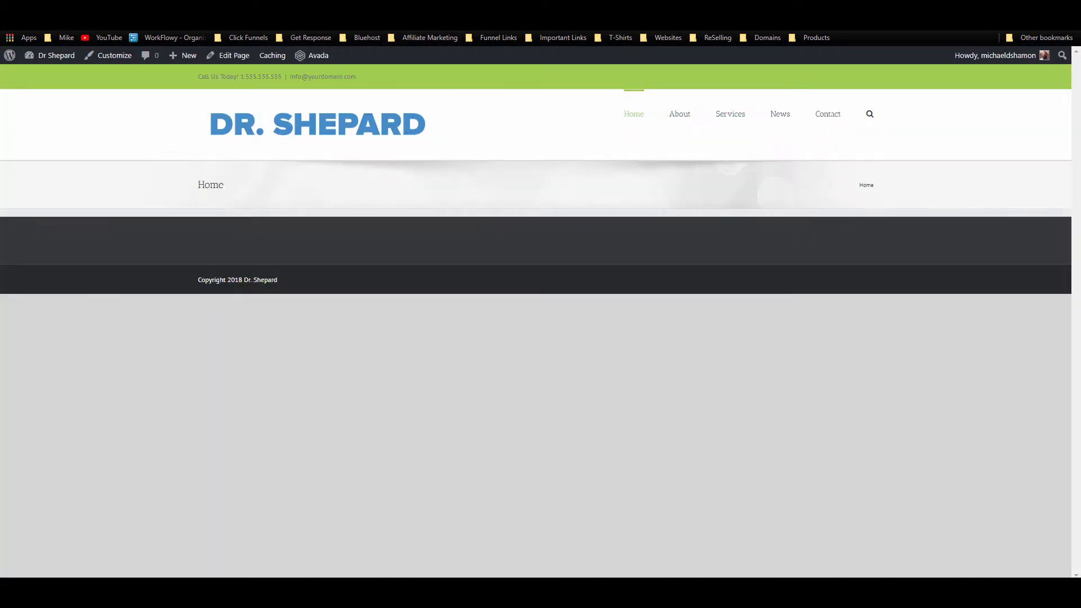
# Step: Reload the homepage and check the tighter spacing around the logo
pyautogui.click(40, 22)
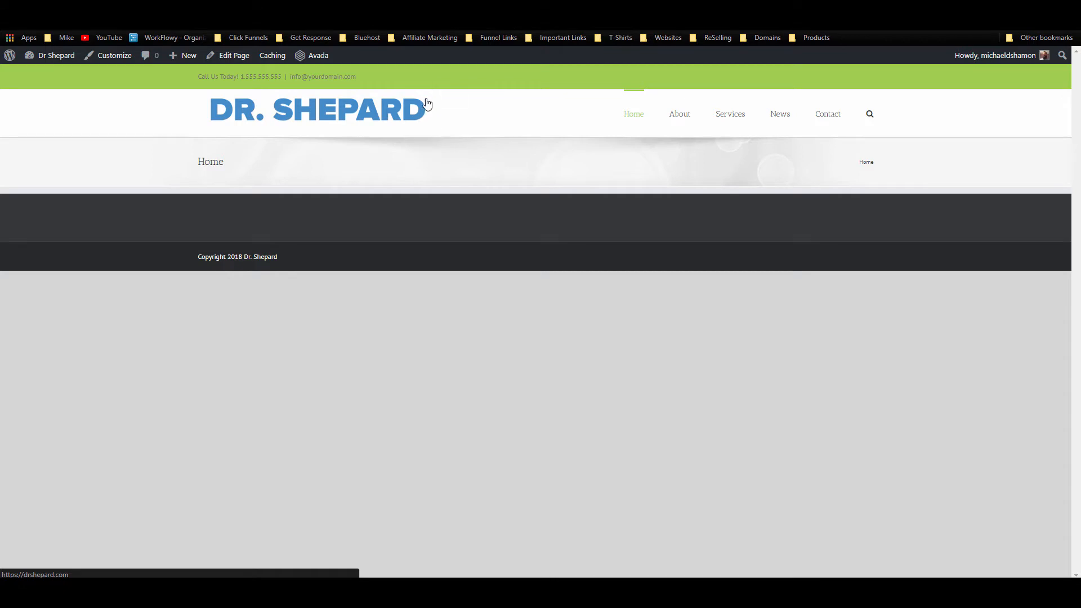
pyautogui.moveTo(421, 130); pyautogui.dragTo(417, 137)
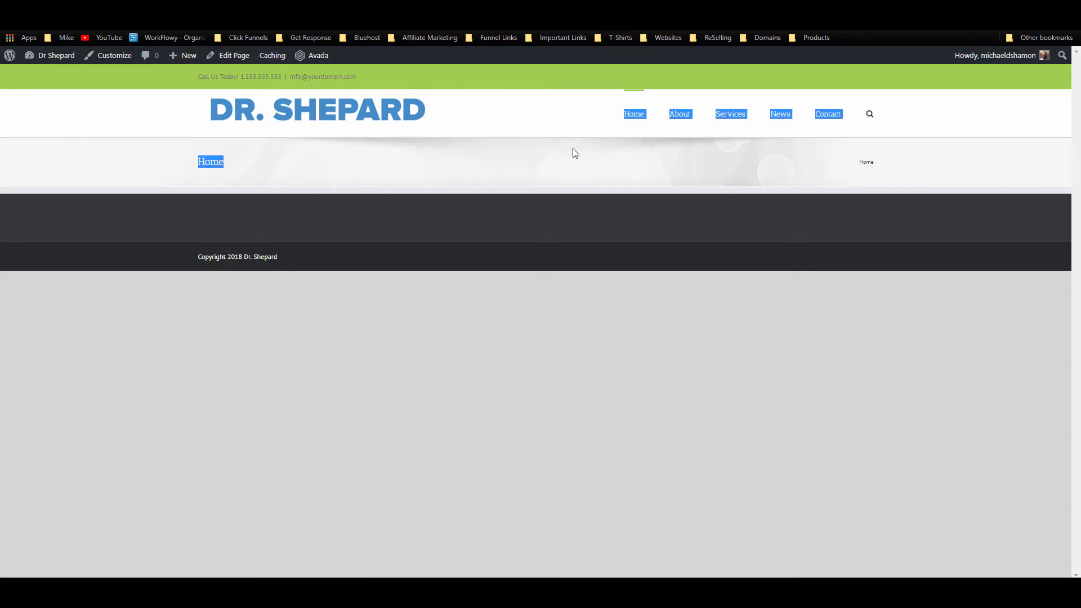
pyautogui.click(813, 130)
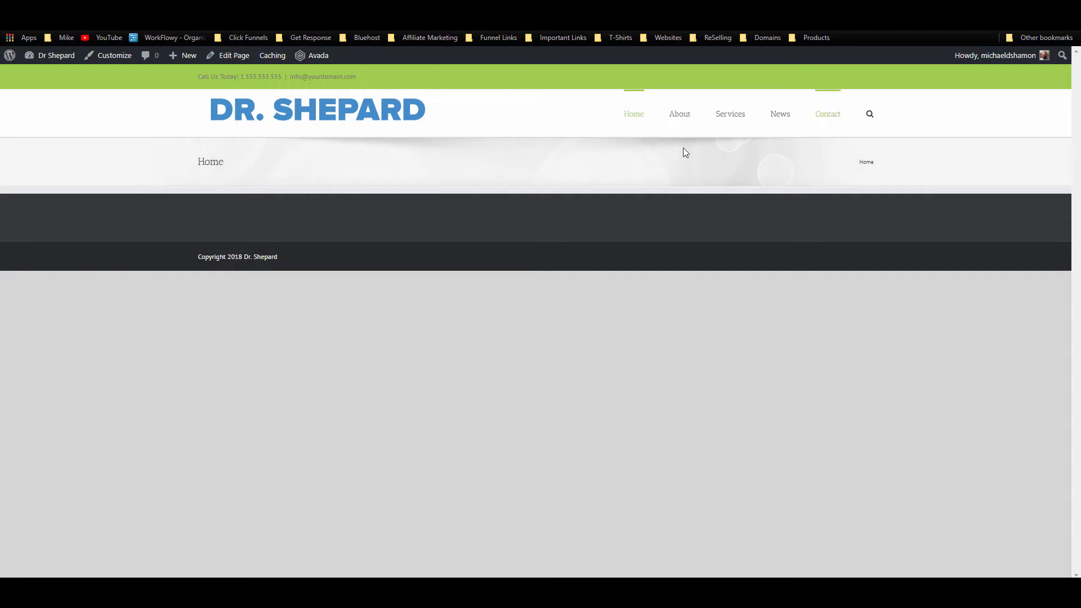
# Step: Inspect the logo on the live site in DevTools, showing its 85px-tall header row with 1200px max-width
pyautogui.rightClick(407, 113)
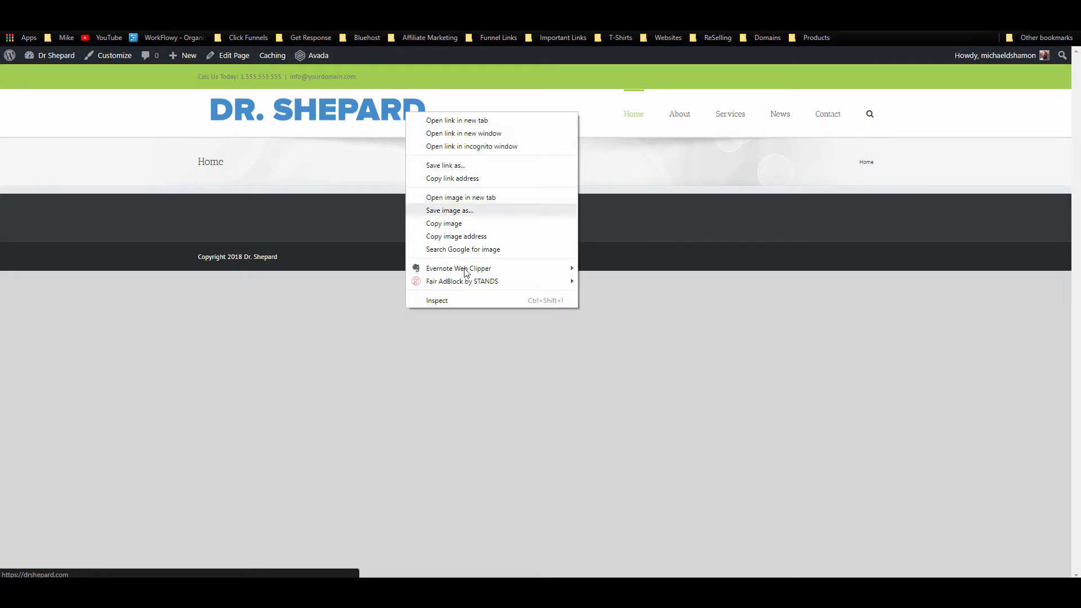
pyautogui.click(462, 300)
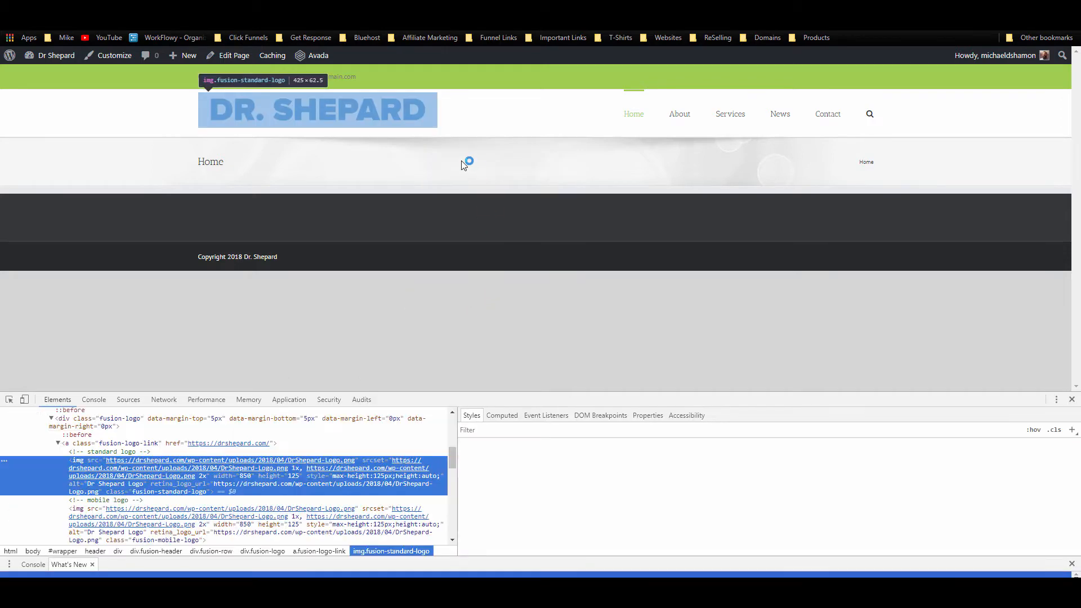
pyautogui.rightClick(366, 116)
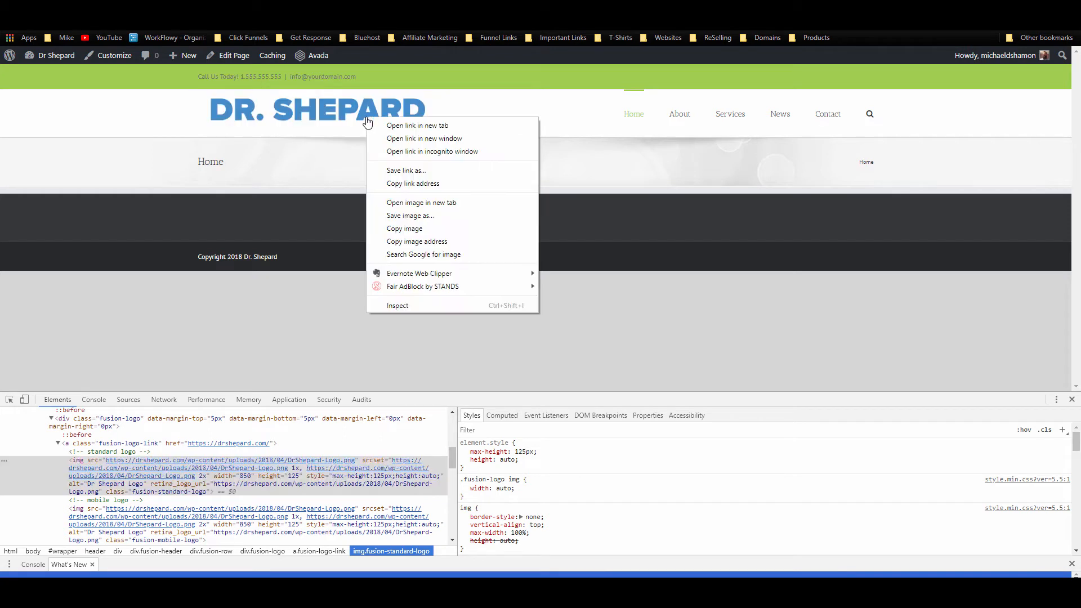
pyautogui.click(413, 304)
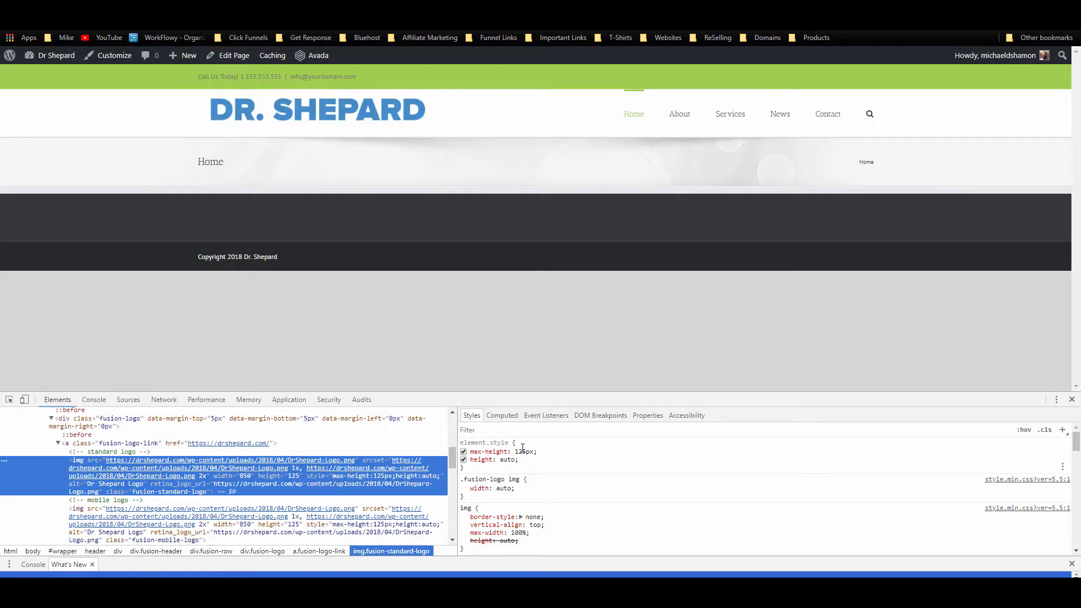
pyautogui.scroll(-10, 529, 445)
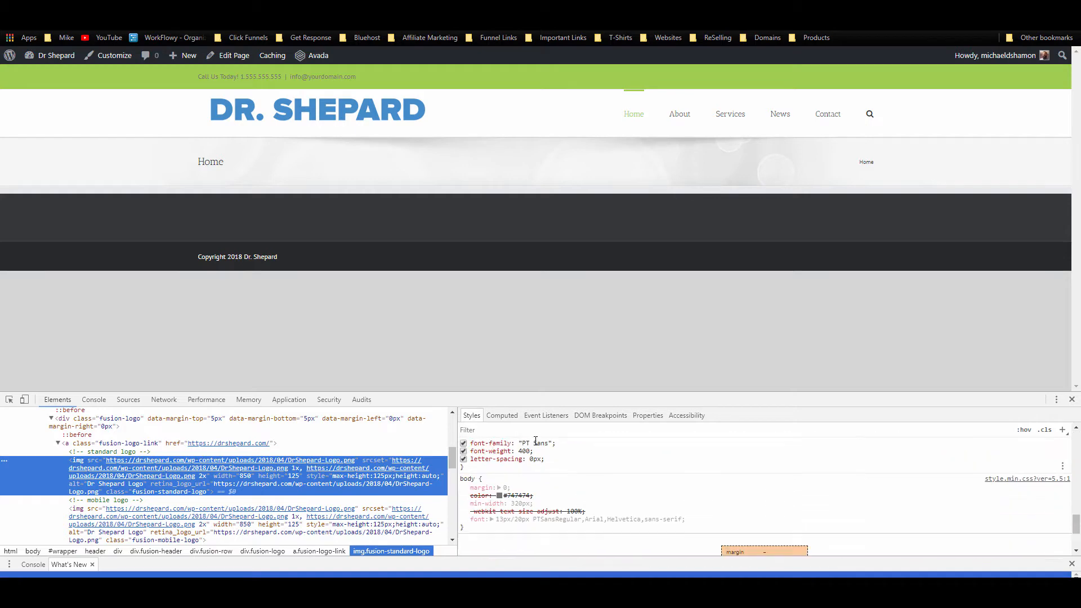
pyautogui.scroll(-3, 535, 441)
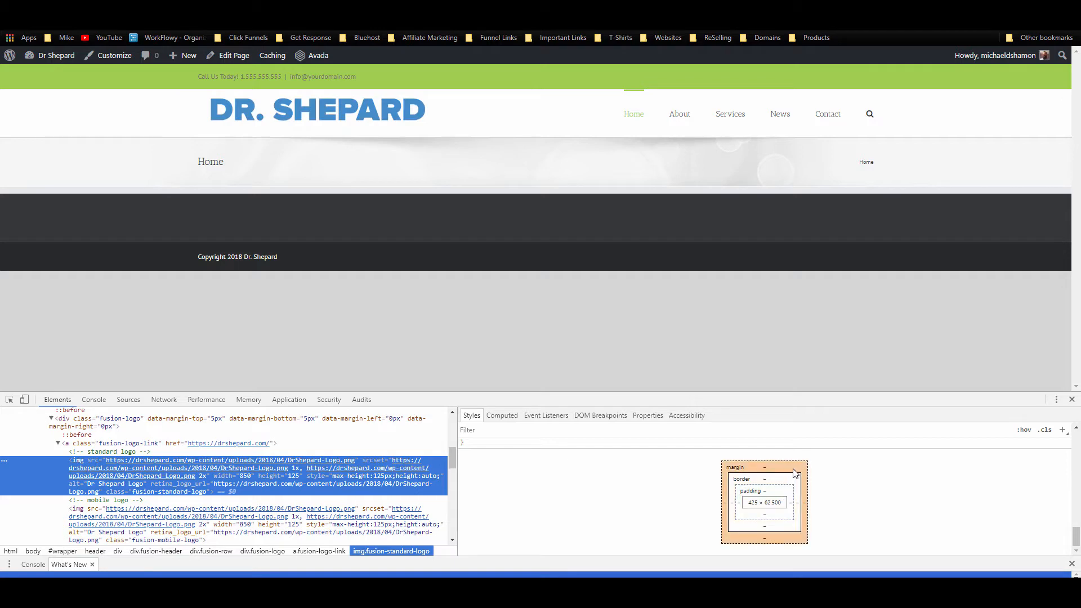
pyautogui.scroll(10, 676, 478)
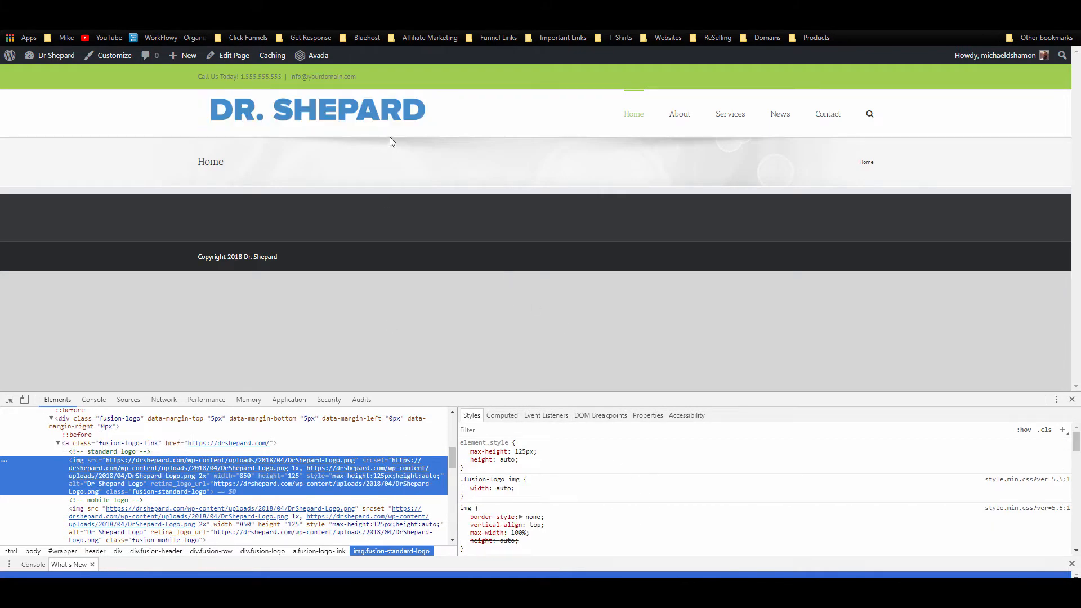
pyautogui.rightClick(324, 136)
pyautogui.click(371, 285)
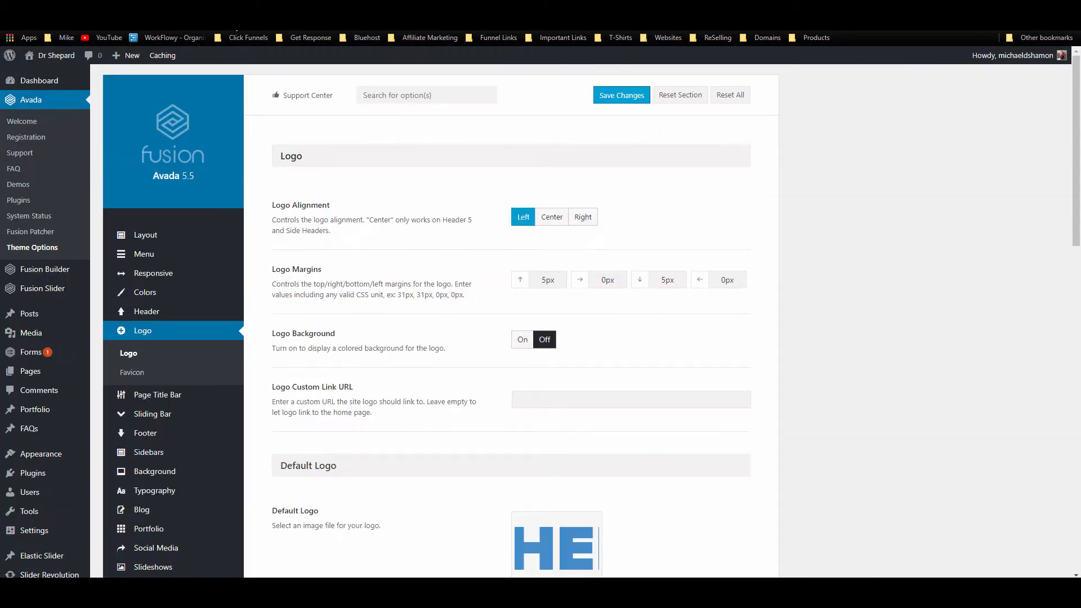
# Step: Go to the Main Menu section of Avada Theme Options
pyautogui.moveTo(147, 315)
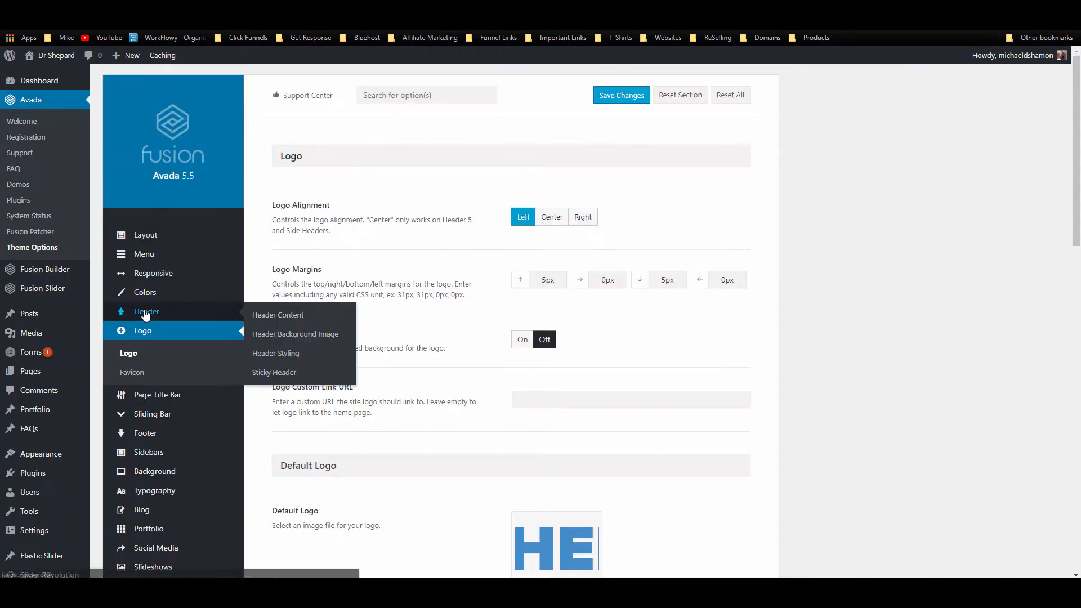
pyautogui.click(146, 313)
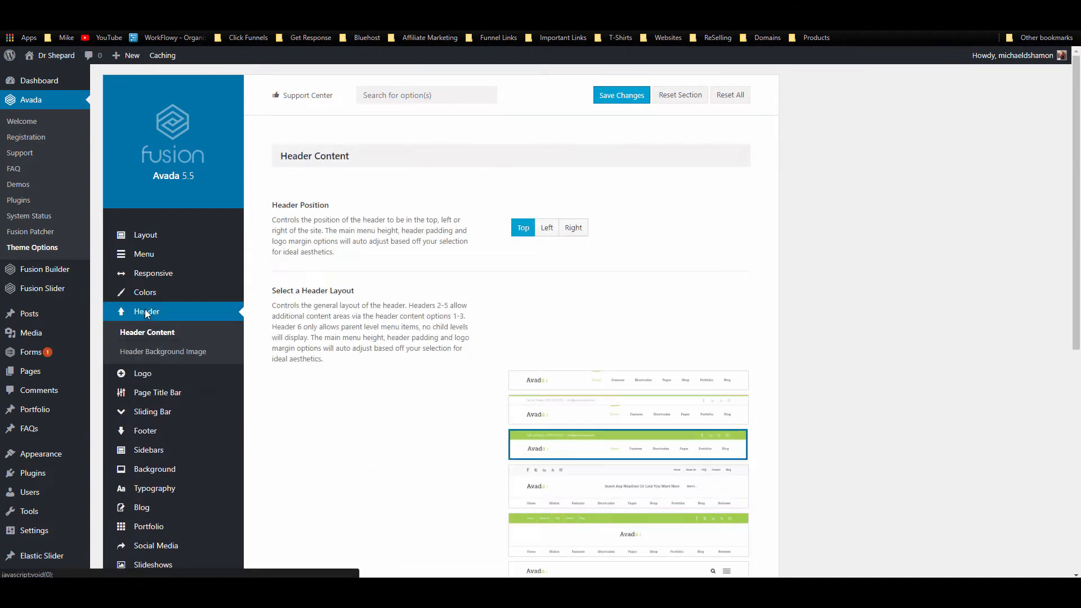
pyautogui.scroll(-2, 268, 304)
pyautogui.scroll(-5, 268, 302)
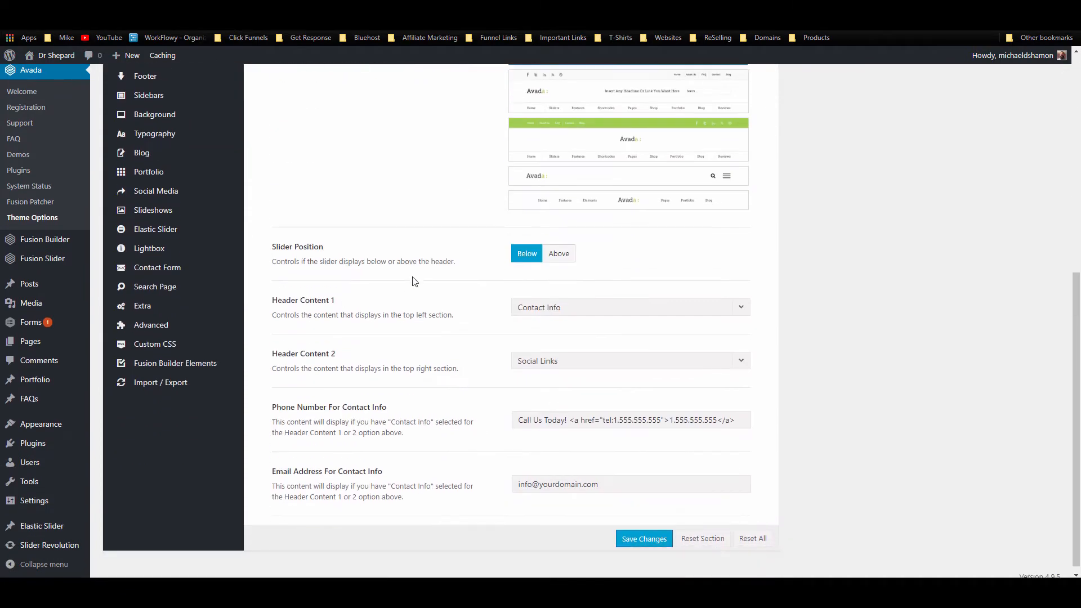
pyautogui.scroll(6, 282, 310)
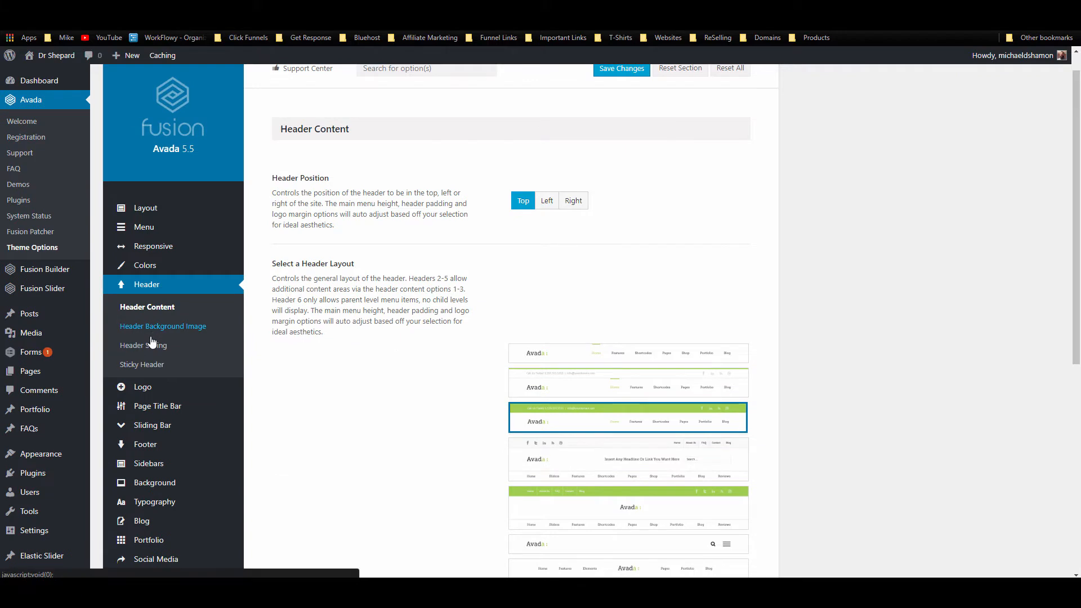
pyautogui.click(147, 345)
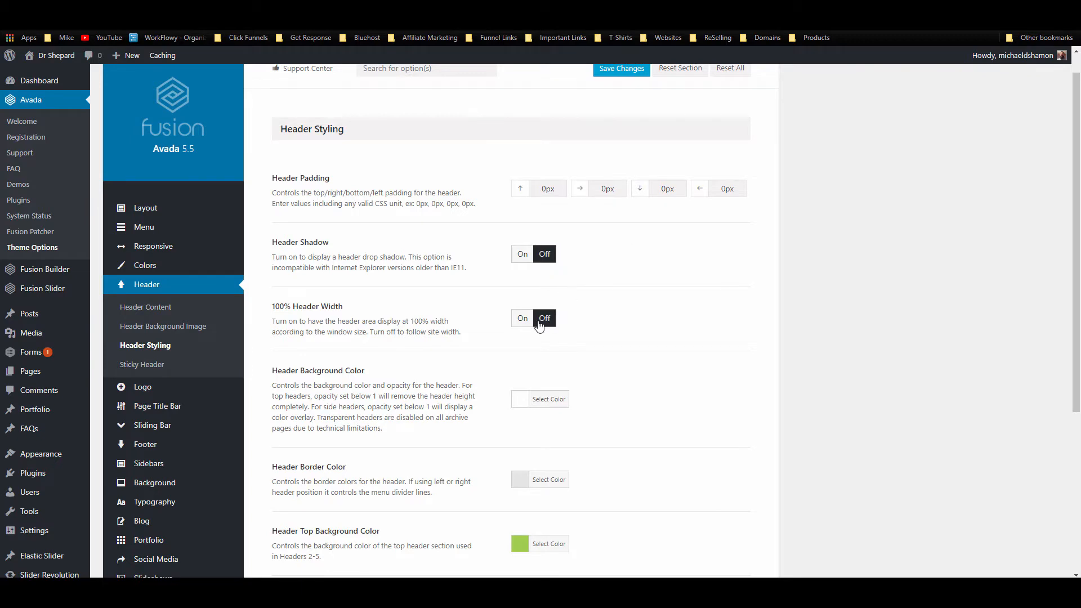
pyautogui.scroll(-2, 541, 315)
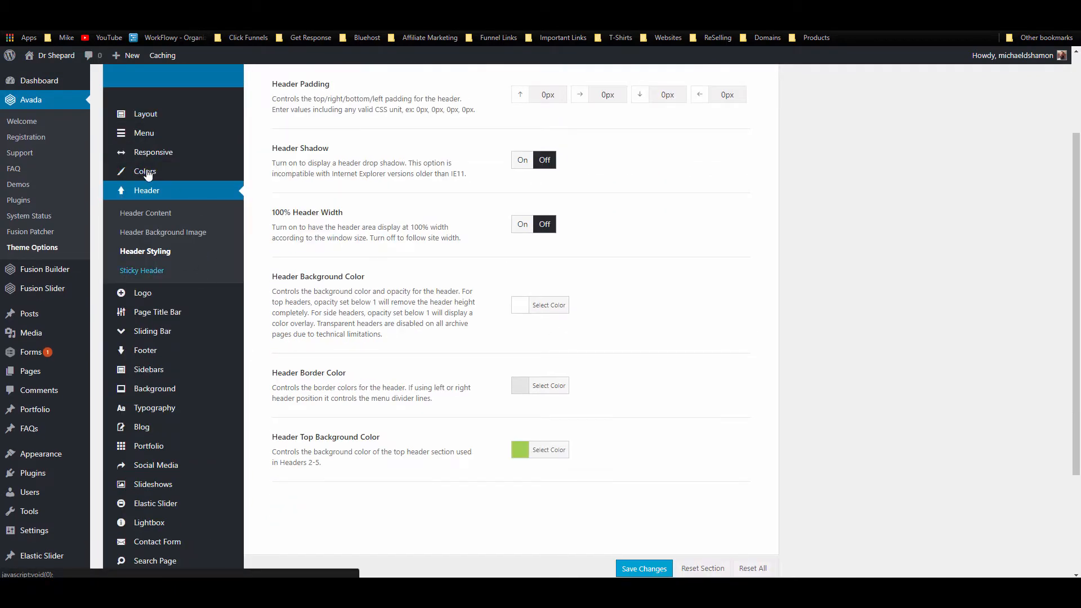
pyautogui.click(156, 135)
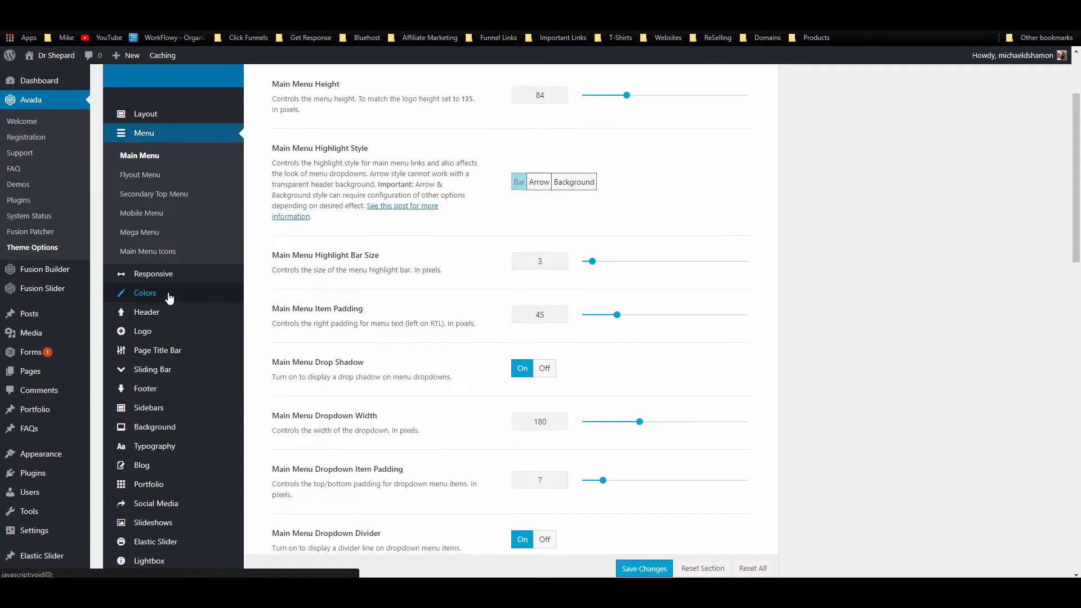
pyautogui.scroll(2, 574, 355)
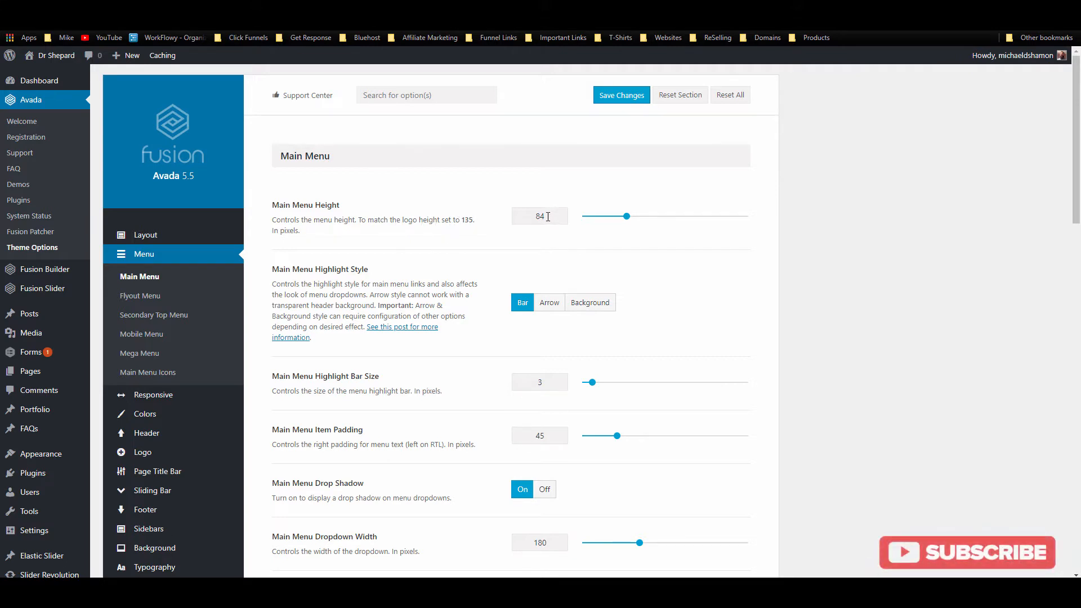
# Step: Change Main Menu Height from 84 to 135 px, save, and return to the live site
pyautogui.moveTo(548, 216); pyautogui.dragTo(488, 222)
pyautogui.write('135')
pyautogui.click(619, 97)
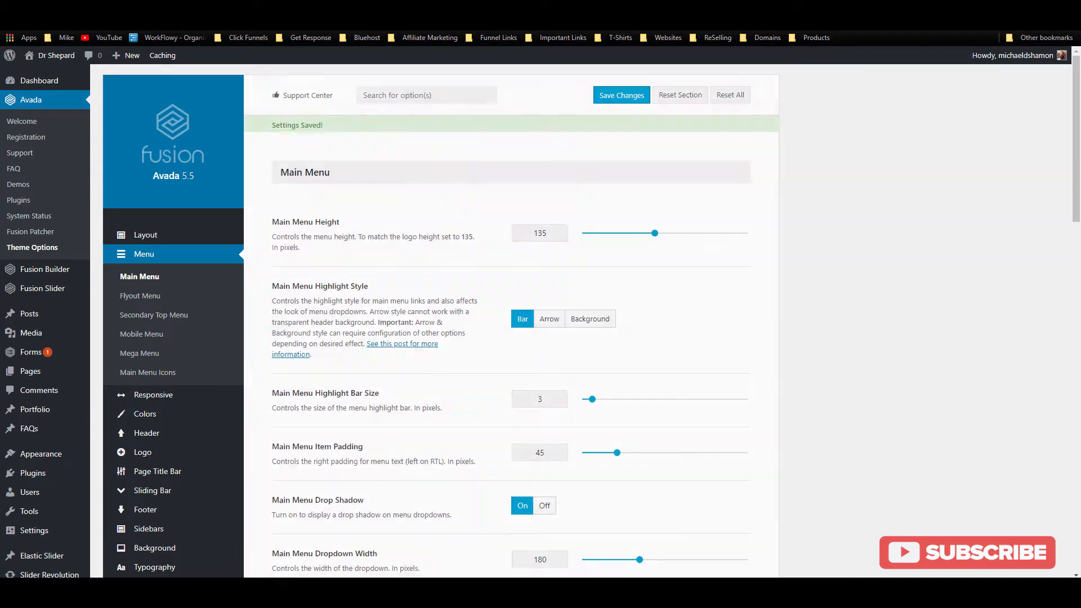
pyautogui.click(68, 8)
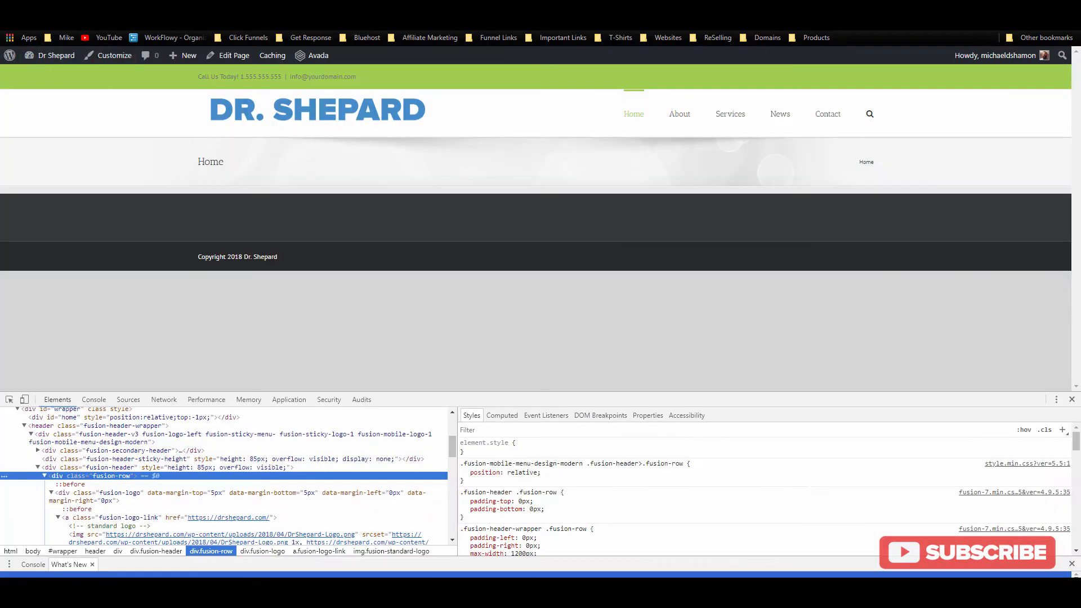
# Step: Preview the 135 px header, then lower Main Menu Height to 60 px, save, and reload the site
pyautogui.click(42, 22)
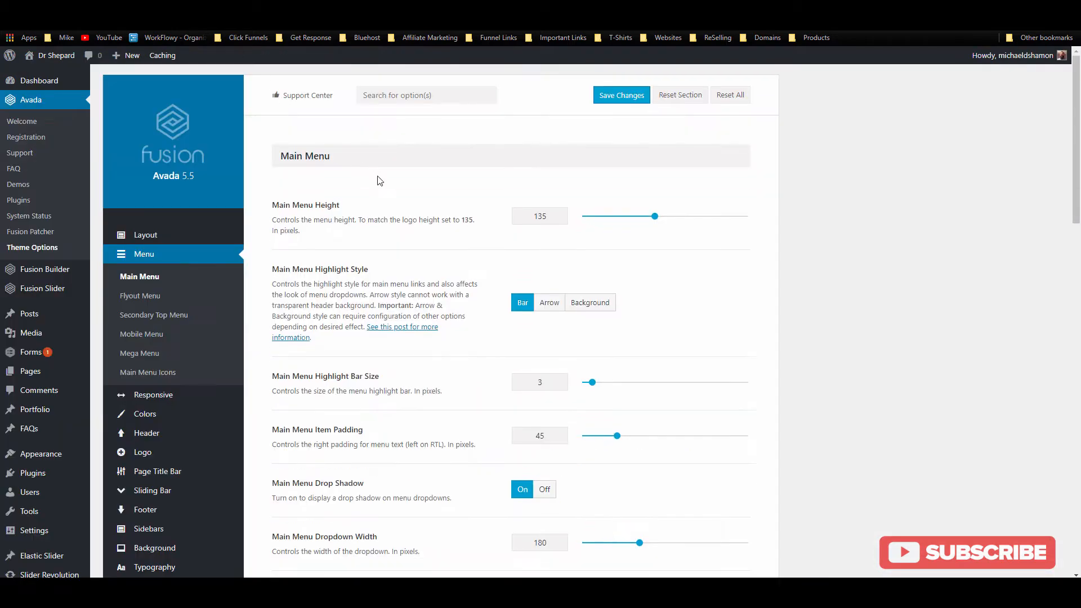
pyautogui.moveTo(548, 217); pyautogui.dragTo(543, 219)
pyautogui.press('BackSpace')
pyautogui.press('BackSpace')
pyautogui.write('60')
pyautogui.click(621, 97)
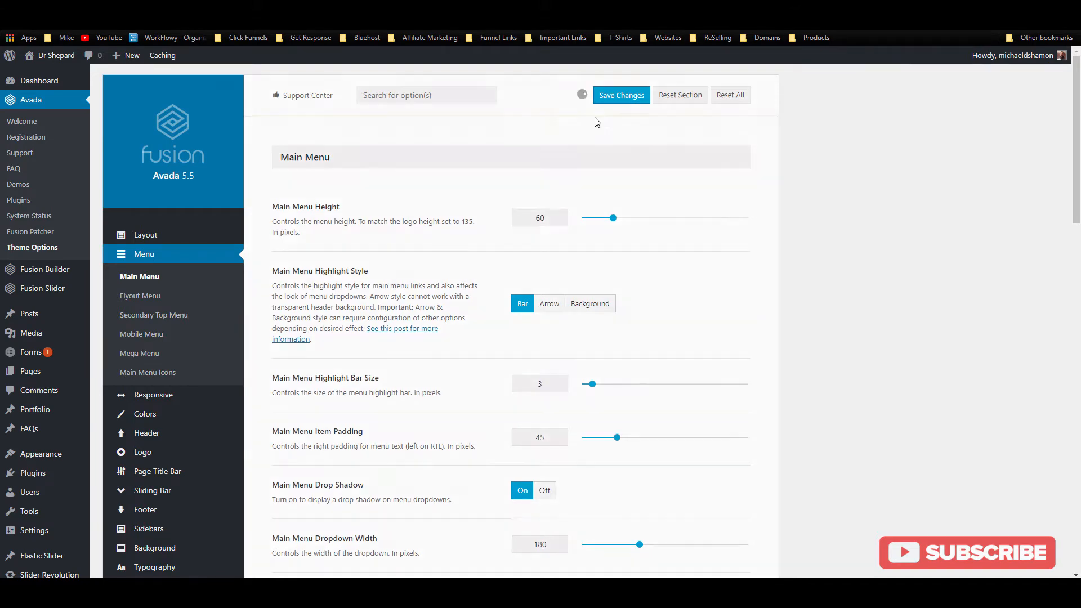
pyautogui.click(97, 9)
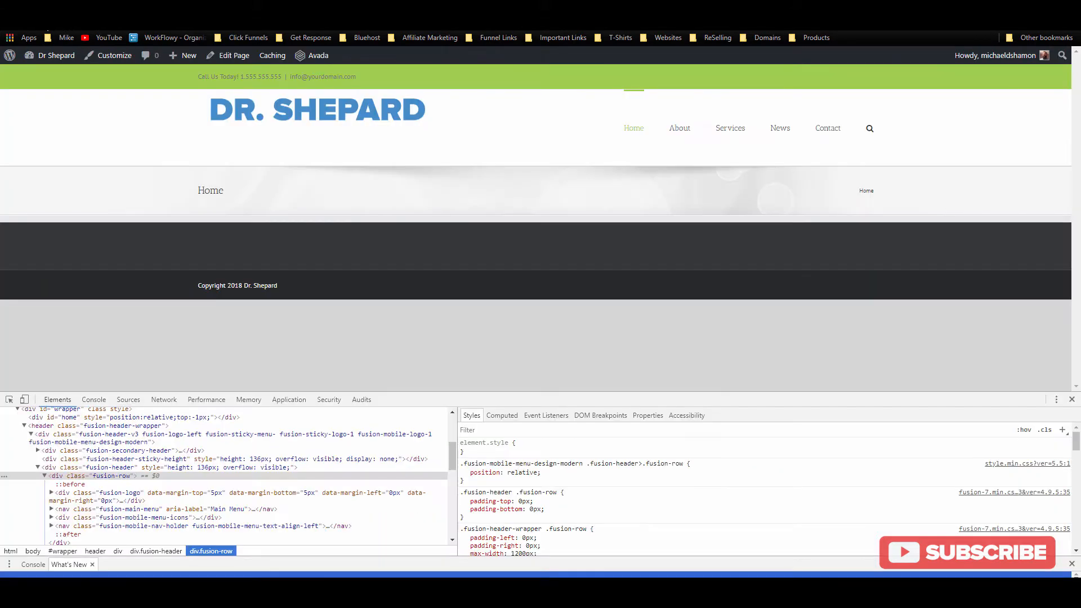
pyautogui.press('F5')
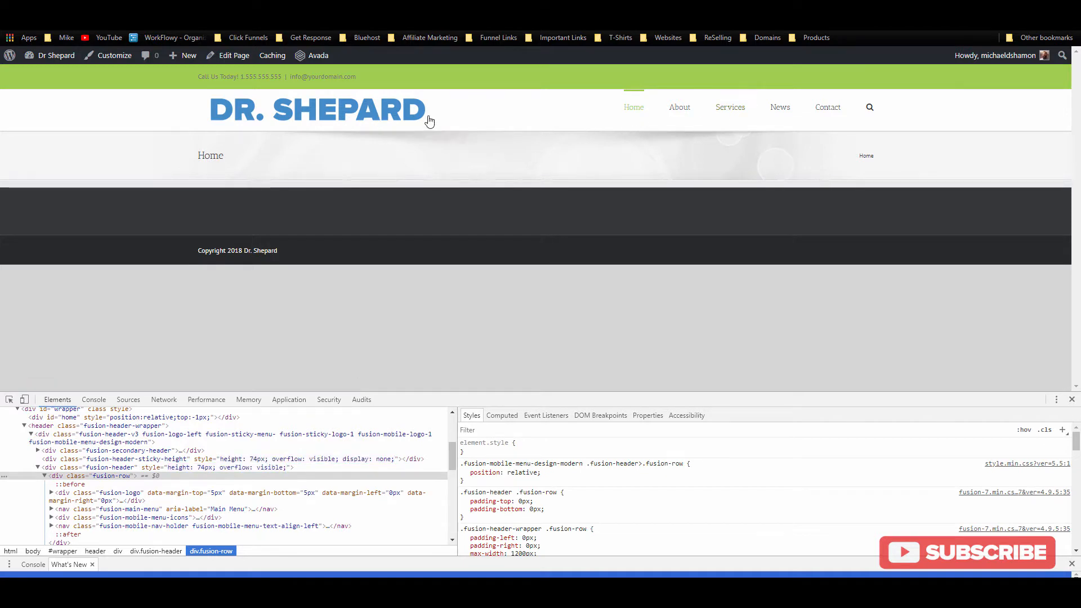
# Step: Inspect the logo, then switch 100% Header Width On in Header Styling, save, and reload the site
pyautogui.rightClick(359, 112)
pyautogui.click(388, 298)
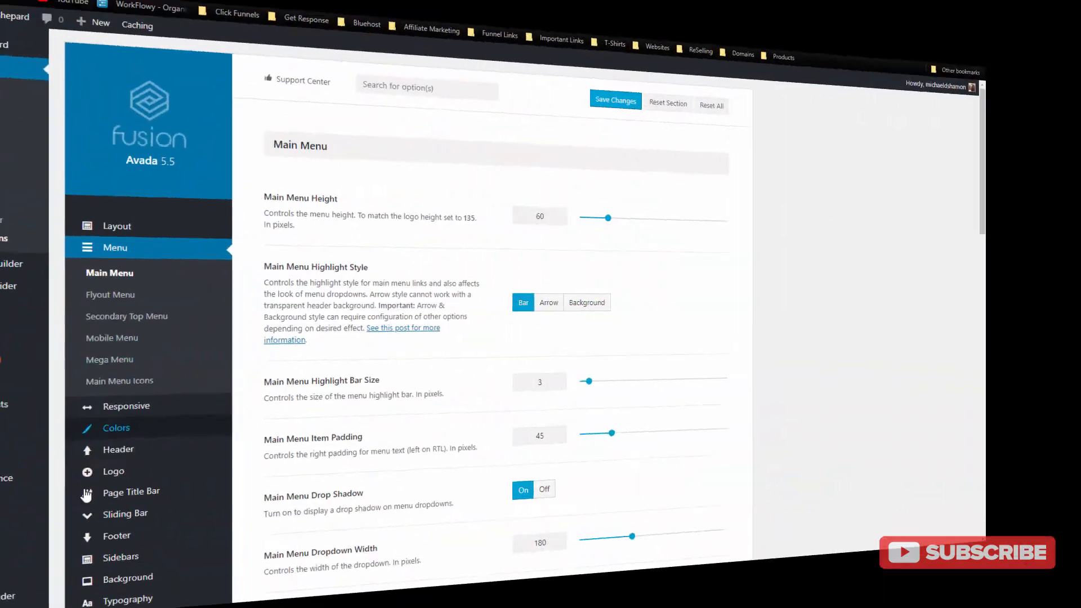
pyautogui.moveTo(195, 443)
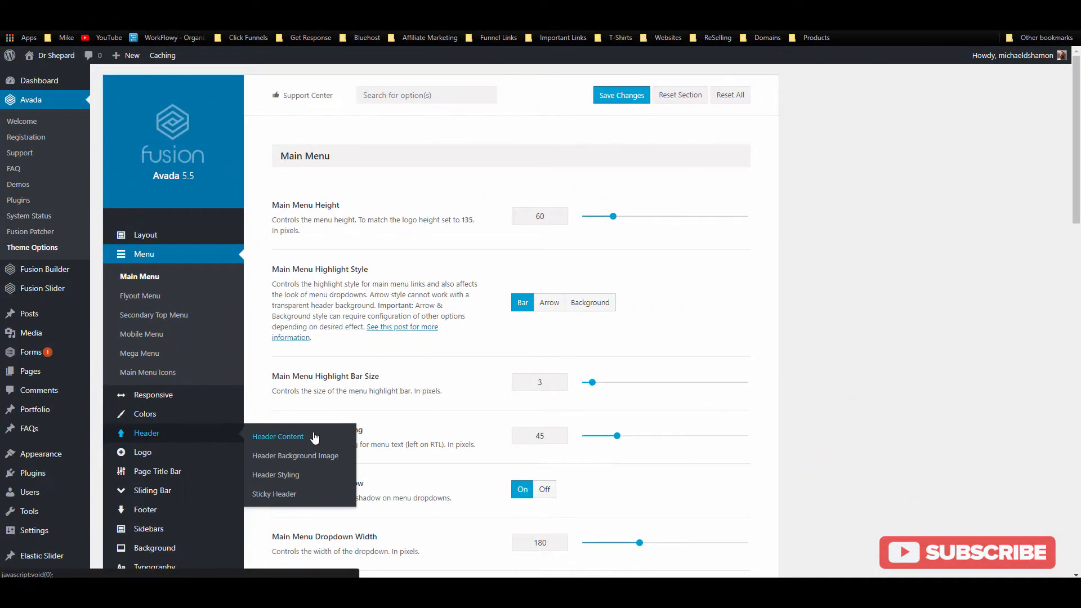
pyautogui.click(297, 479)
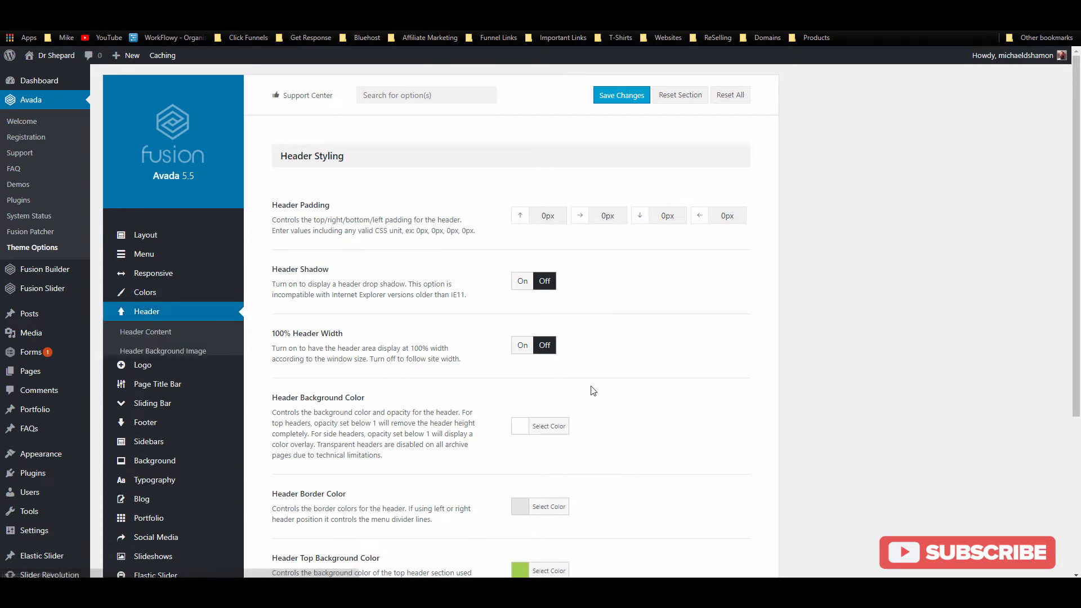
pyautogui.click(523, 347)
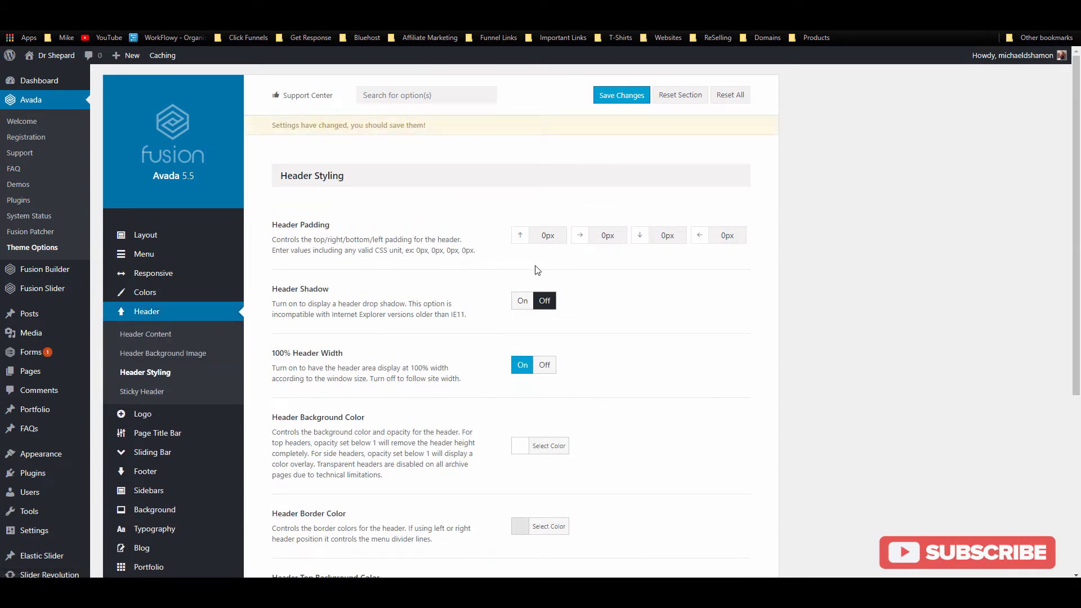
pyautogui.click(621, 95)
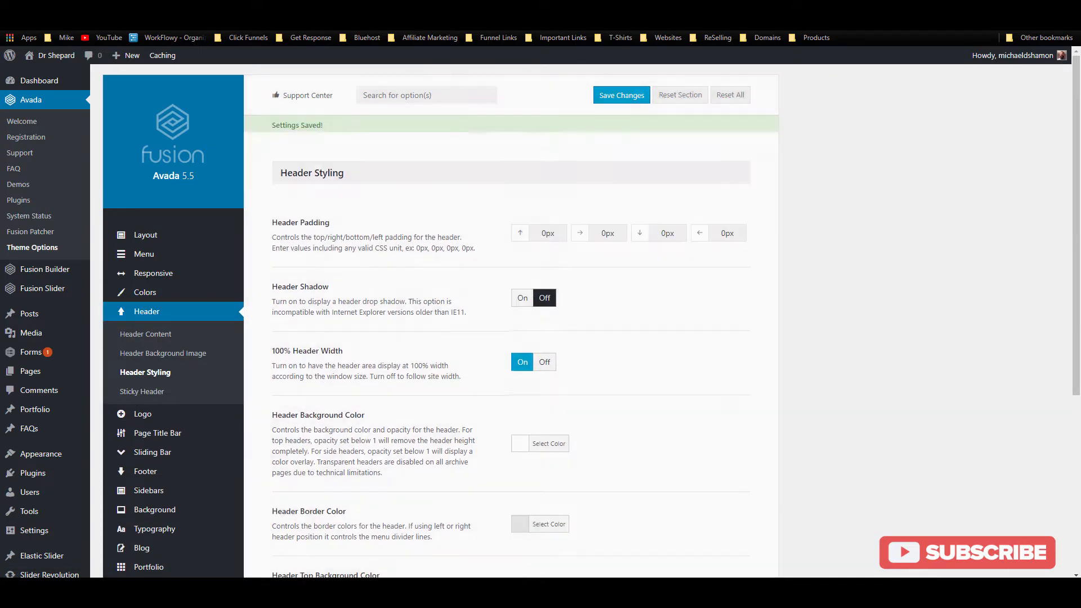
pyautogui.click(169, 8)
pyautogui.click(48, 22)
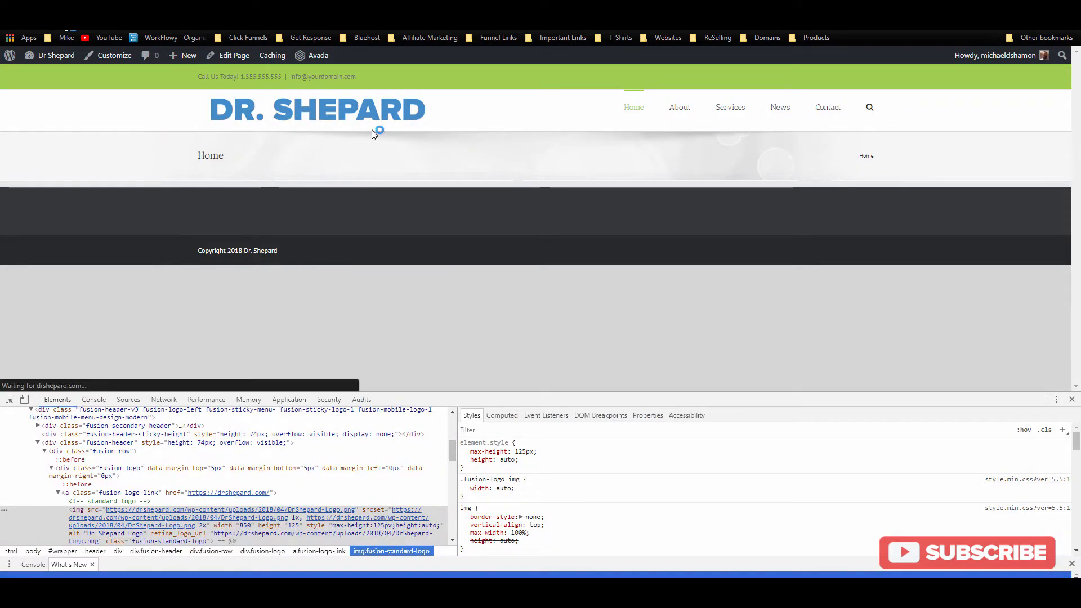
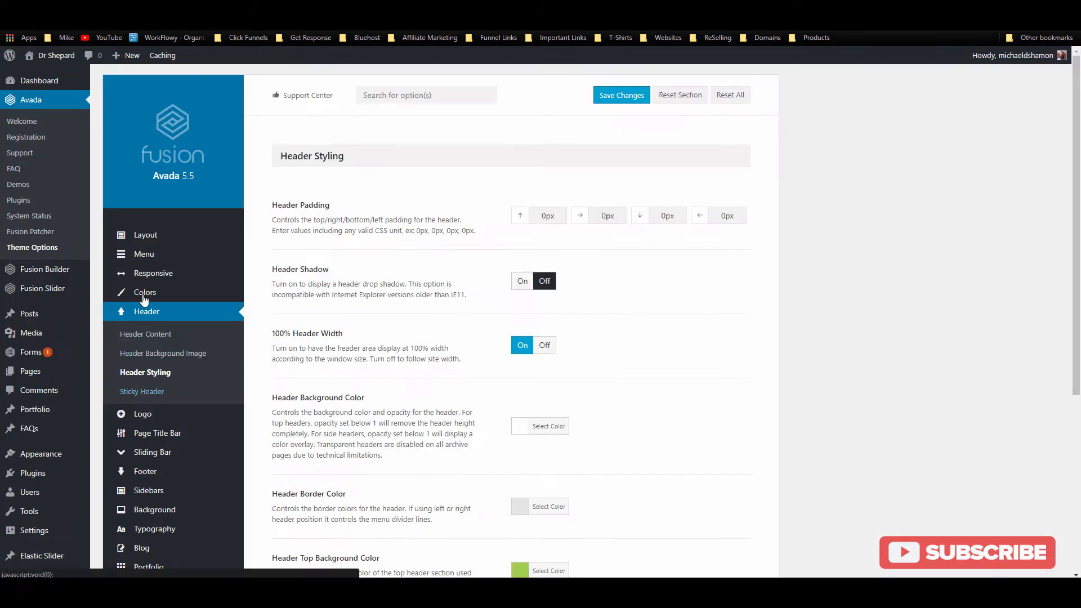
# Step: In Main Menu options, set Main Menu Highlight Style to Background after briefly trying Arrow
pyautogui.click(142, 254)
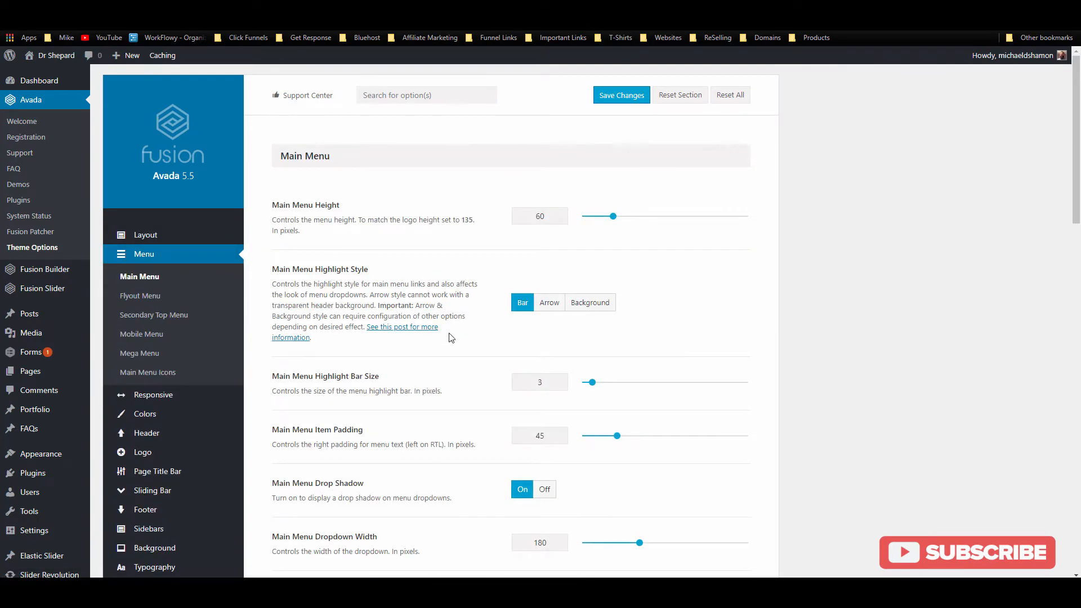
pyautogui.scroll(-3, 451, 338)
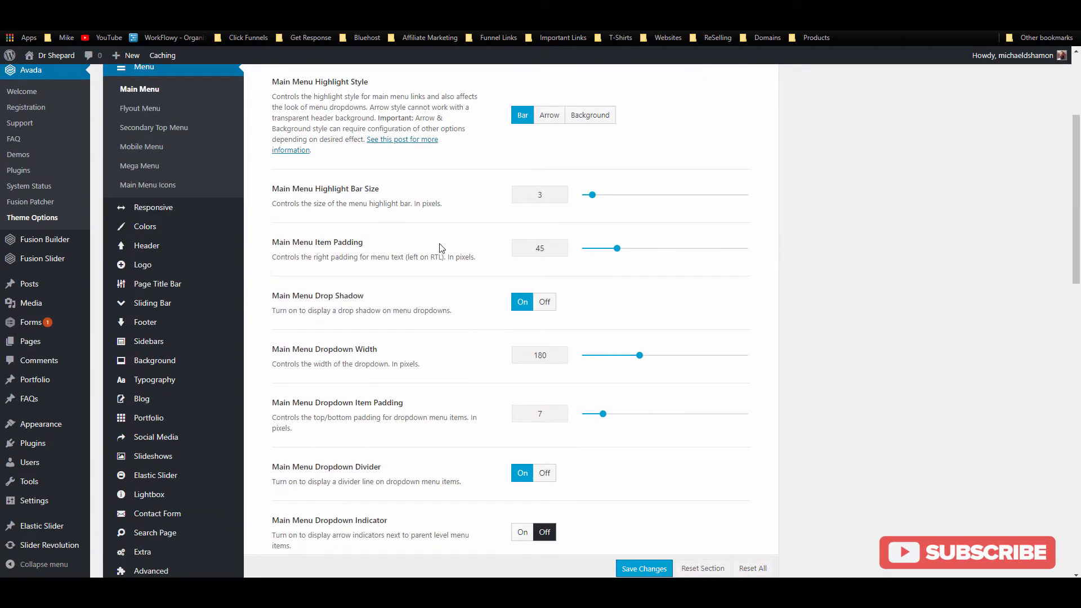
pyautogui.scroll(2, 440, 250)
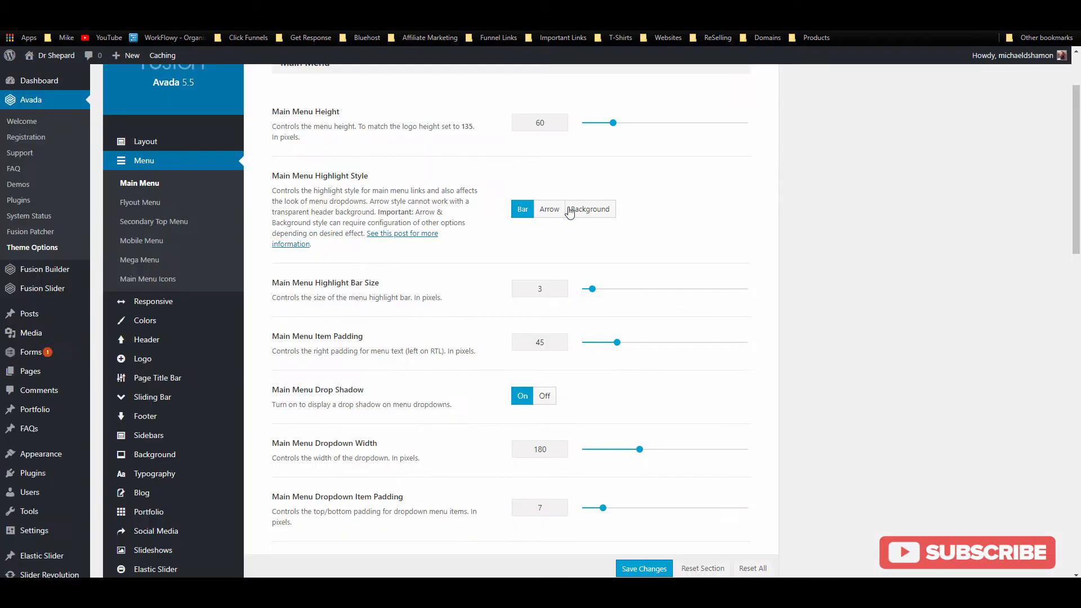
pyautogui.click(569, 211)
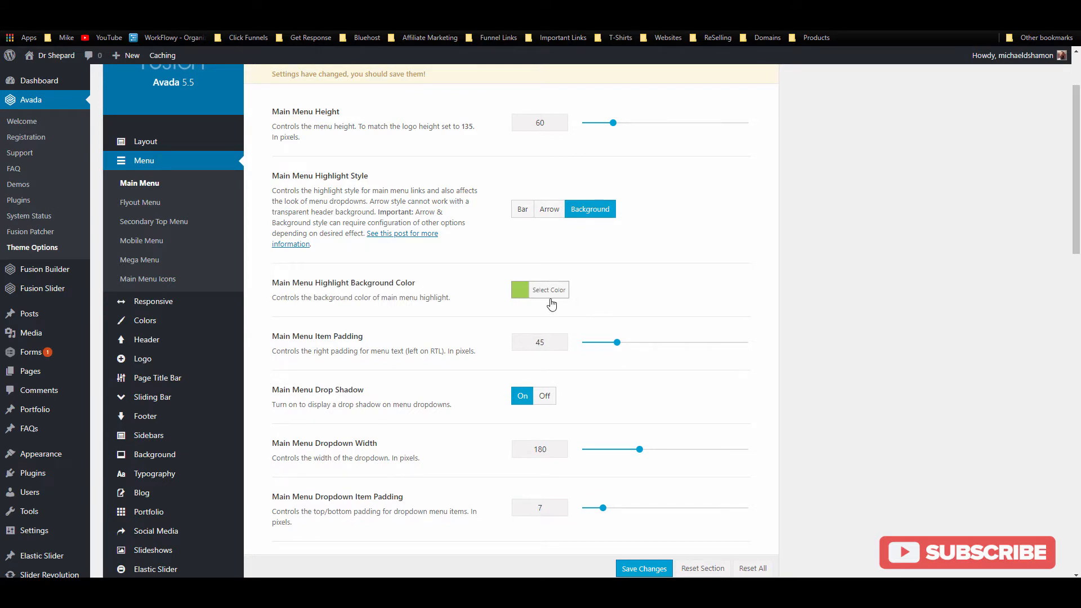
pyautogui.click(551, 208)
pyautogui.click(589, 218)
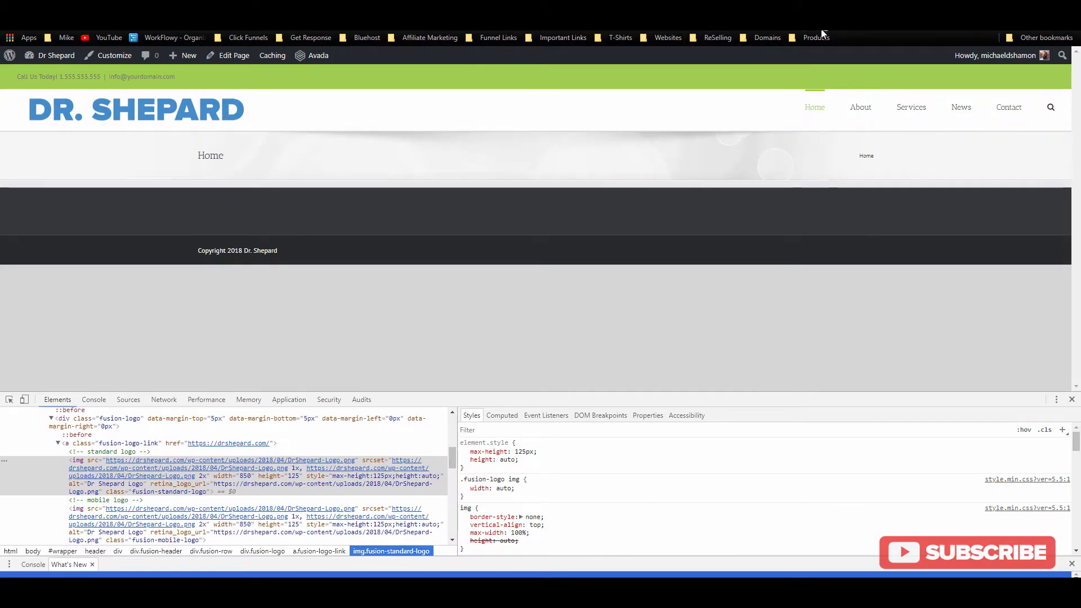
# Step: Sample the DR. SHEPARD logo's blue (#448ccb) with ColorZilla and copy it
pyautogui.click(822, 34)
pyautogui.click(768, 40)
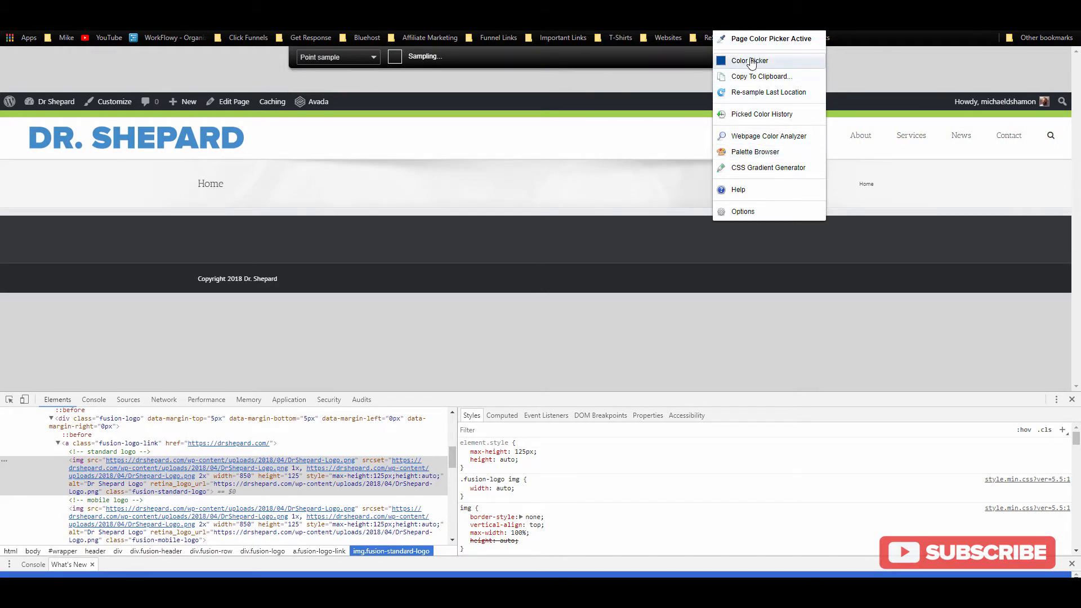
pyautogui.click(749, 62)
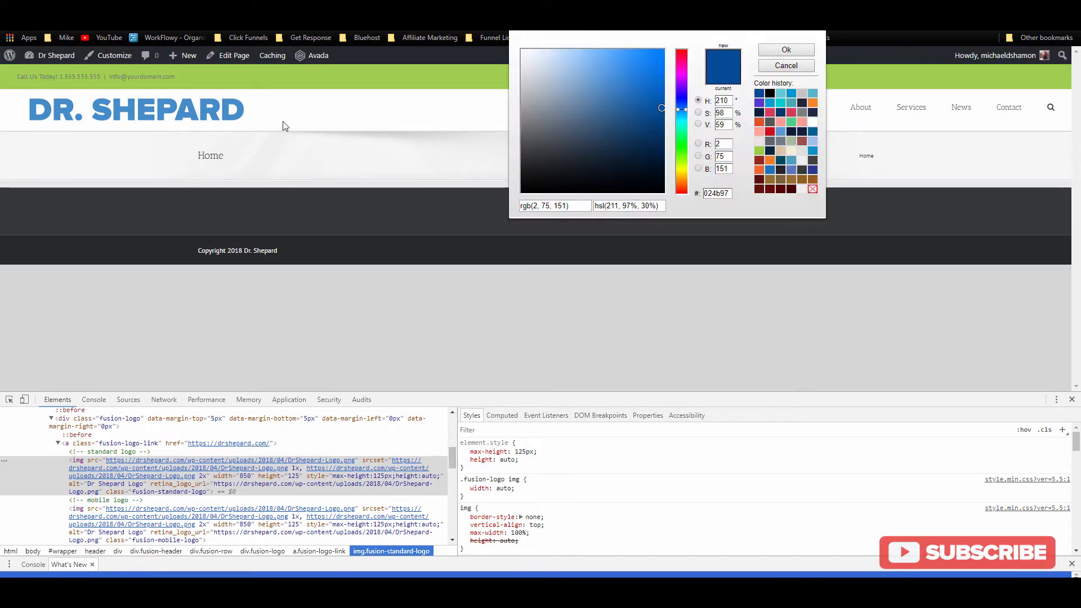
pyautogui.click(783, 66)
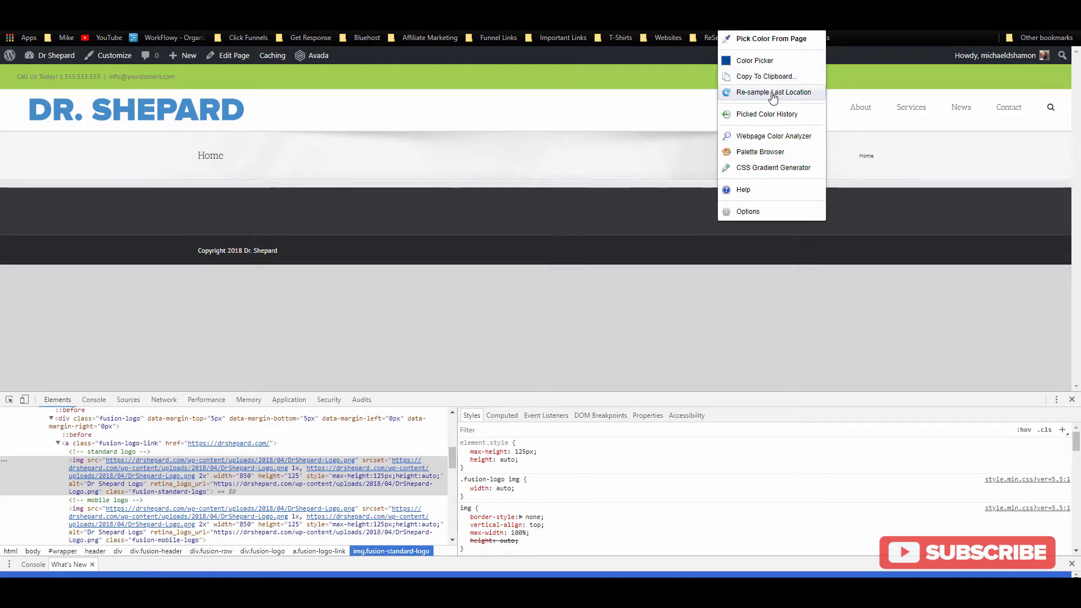
pyautogui.click(778, 44)
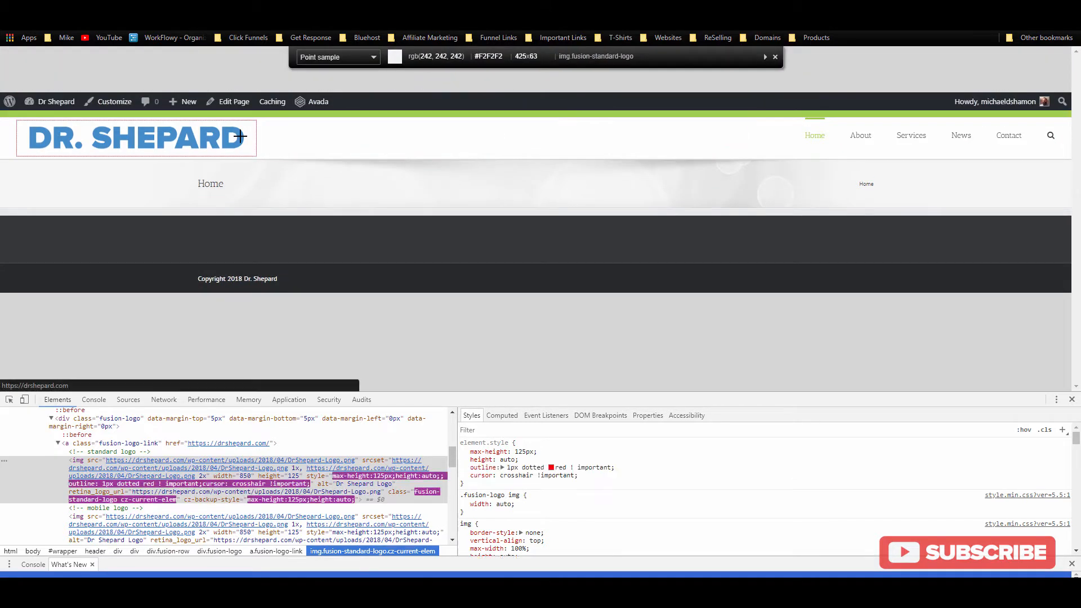
pyautogui.click(239, 136)
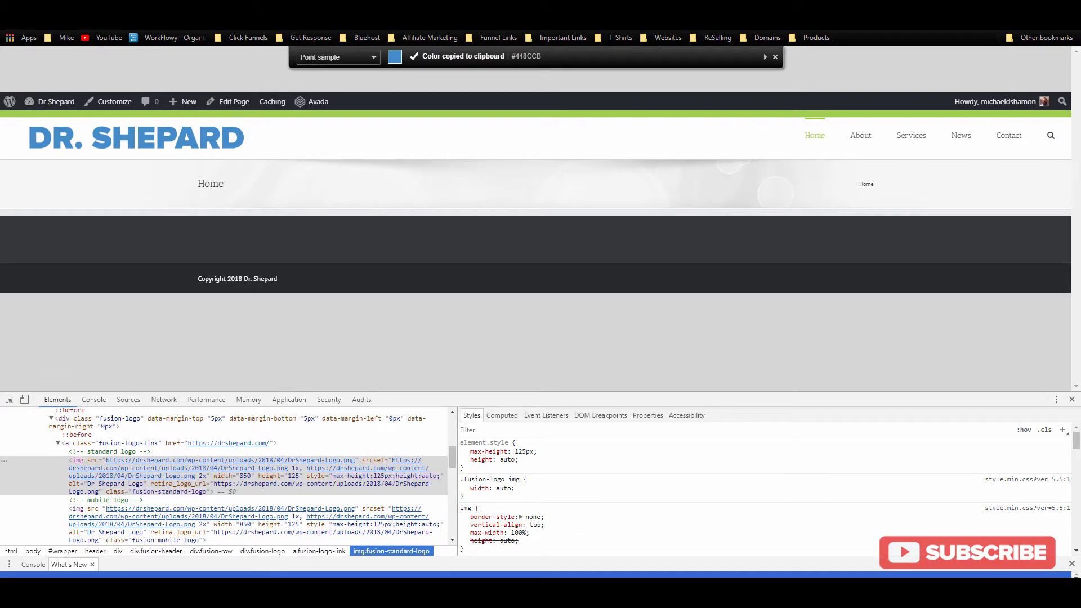
pyautogui.click(253, 8)
# Step: Replace the highlight background colour #a0ce4e with the copied #448ccb
pyautogui.click(541, 290)
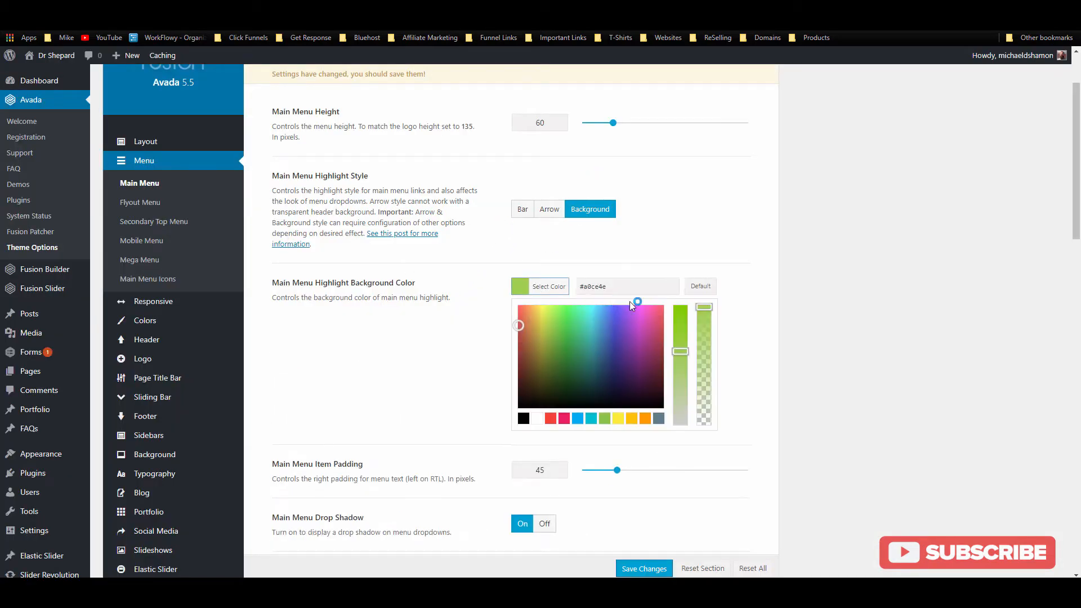
pyautogui.tripleClick(583, 291)
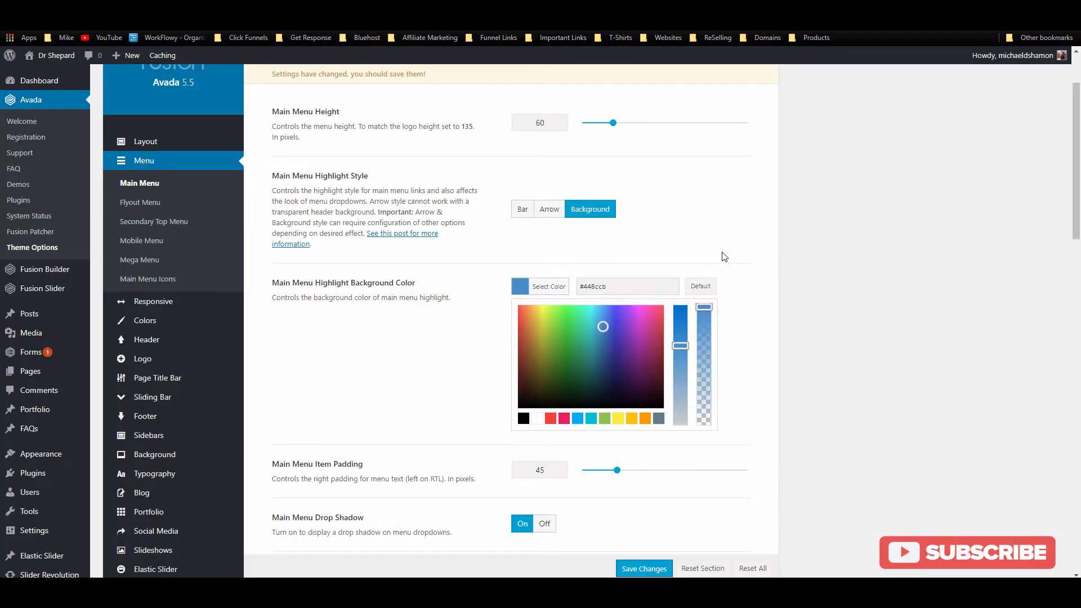
pyautogui.click(645, 258)
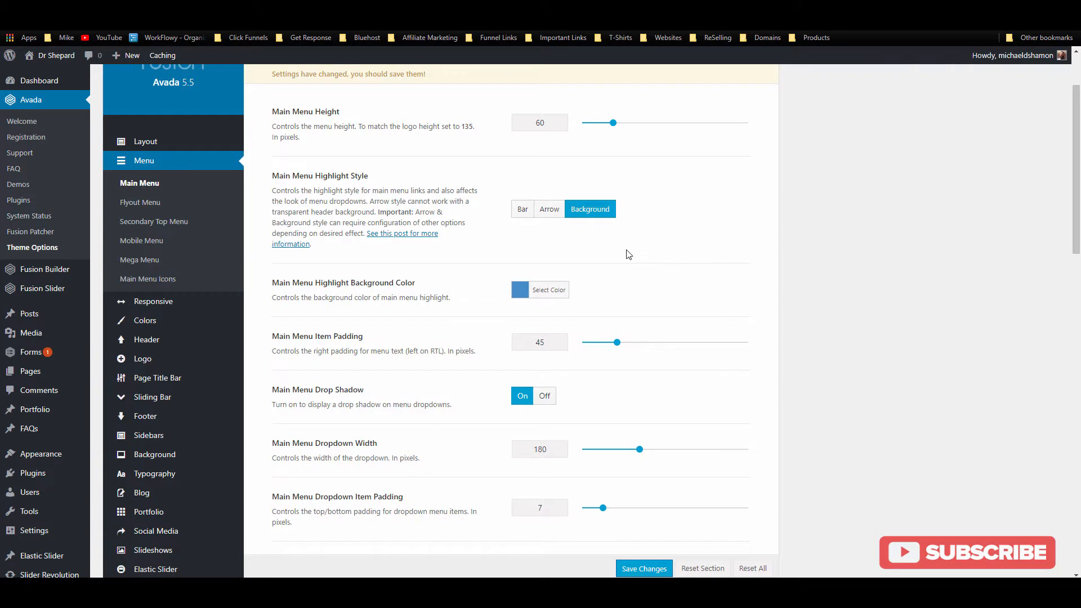
# Step: Check the live menu, then change Main Menu Item Padding from 45 to 35
pyautogui.scroll(-2, 573, 272)
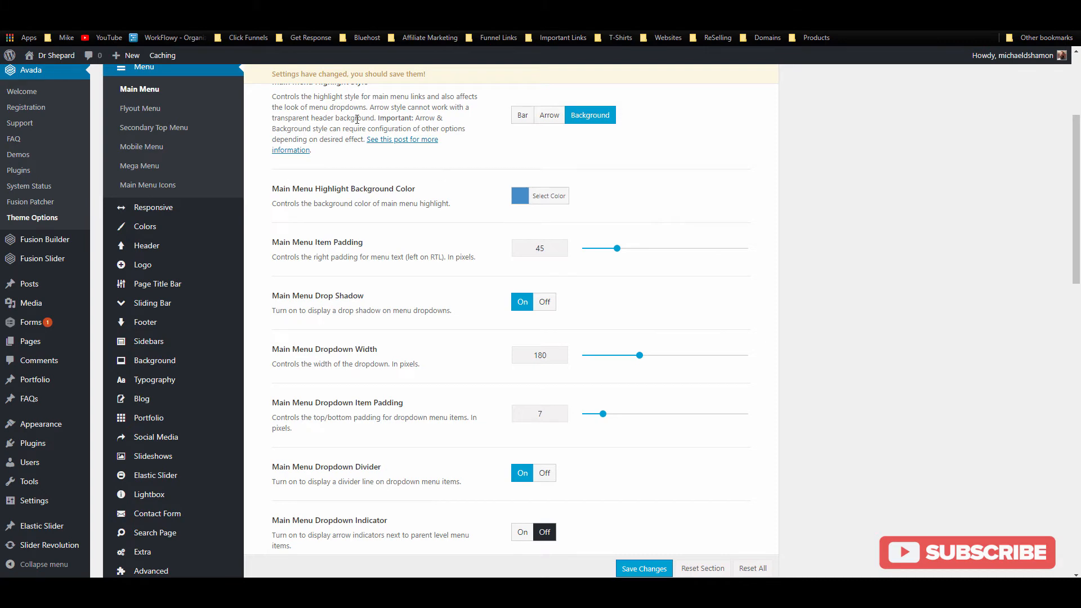
pyautogui.hotkey('ctrl', 'Tab')
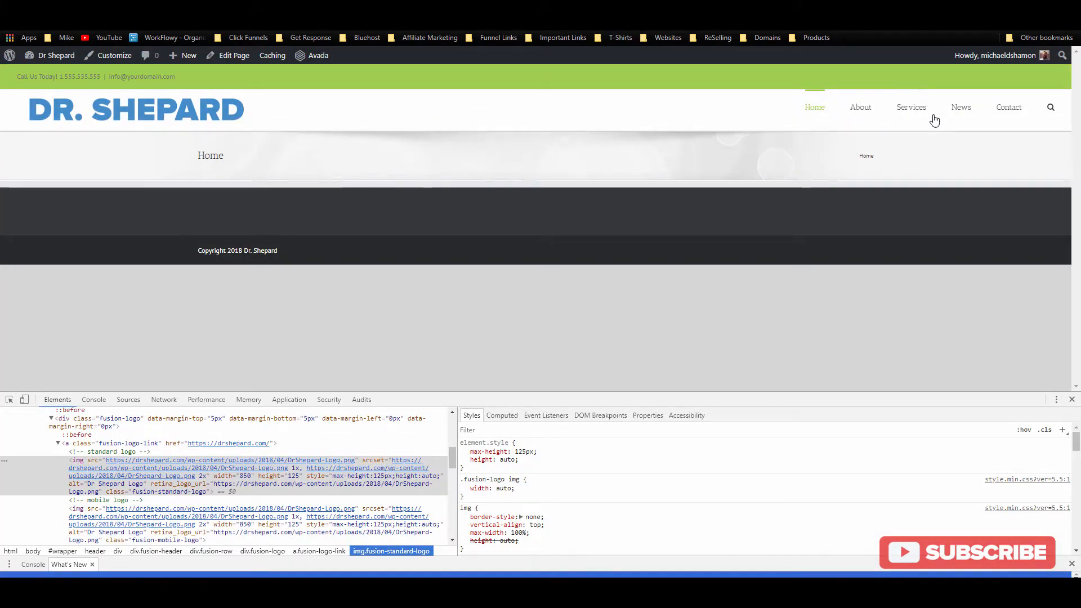
pyautogui.hotkey('ctrl', 'Tab')
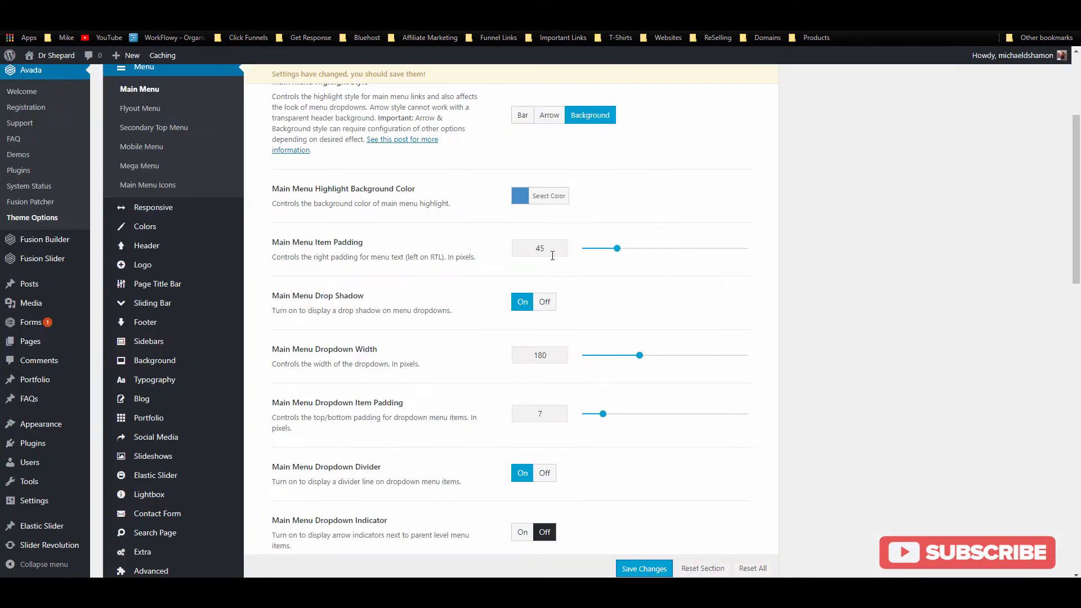
pyautogui.moveTo(552, 255); pyautogui.dragTo(511, 257)
# Step: Widen Main Menu Dropdown Width from 180 to 230 and switch the menu search icon off
pyautogui.scroll(-2, 435, 297)
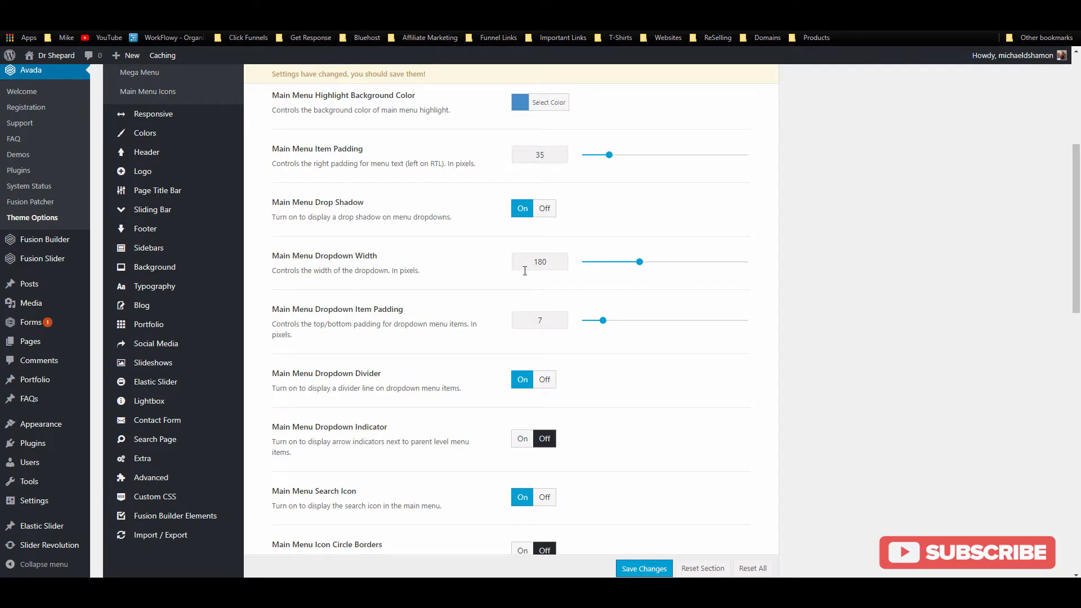
pyautogui.moveTo(546, 263); pyautogui.dragTo(504, 267)
pyautogui.scroll(-3, 490, 299)
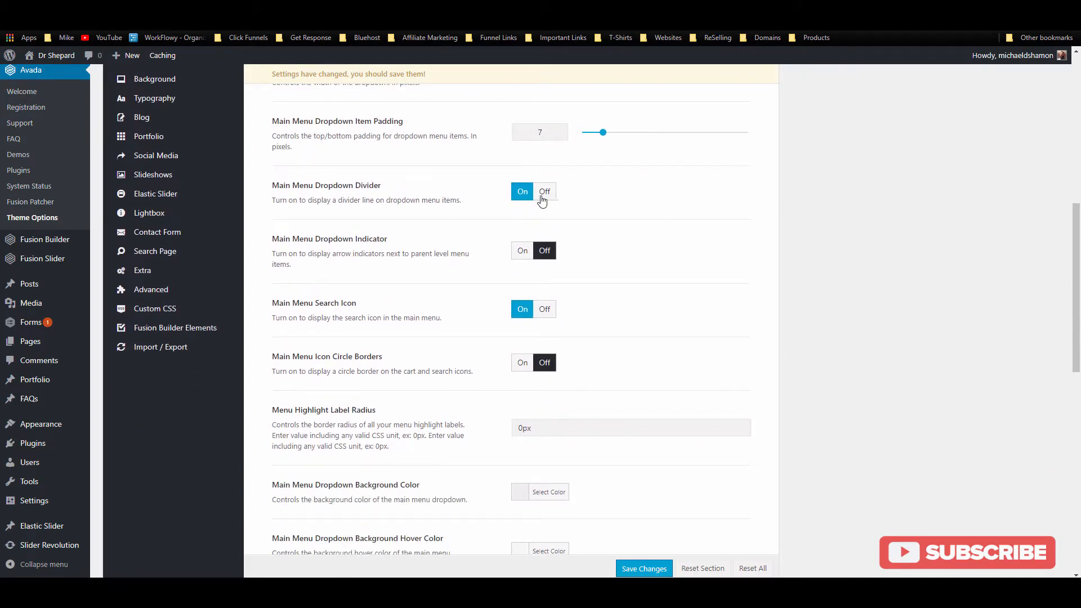
pyautogui.scroll(-2, 417, 289)
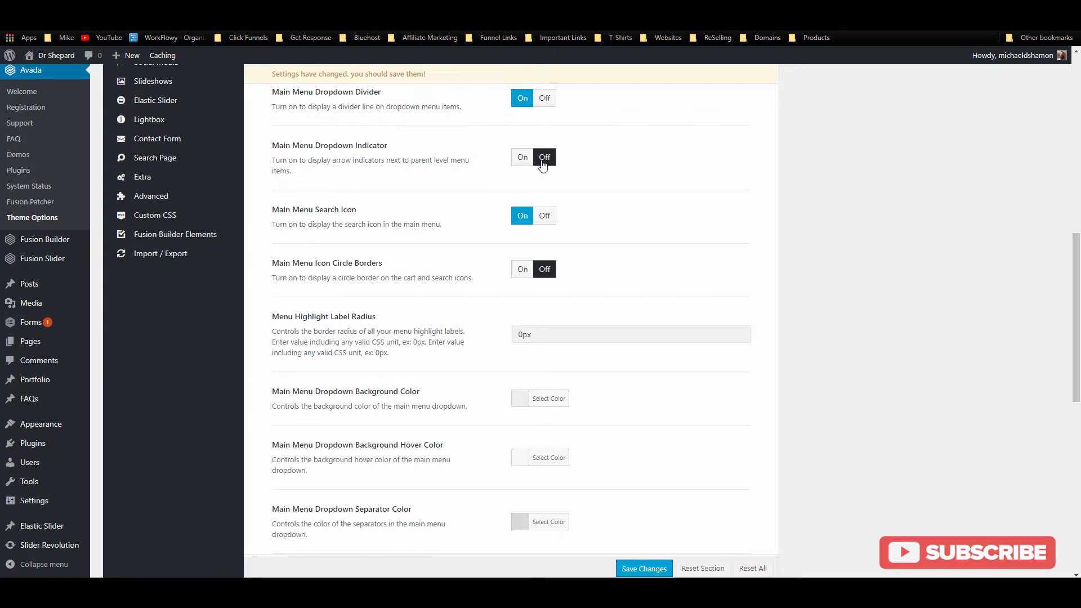
pyautogui.click(545, 217)
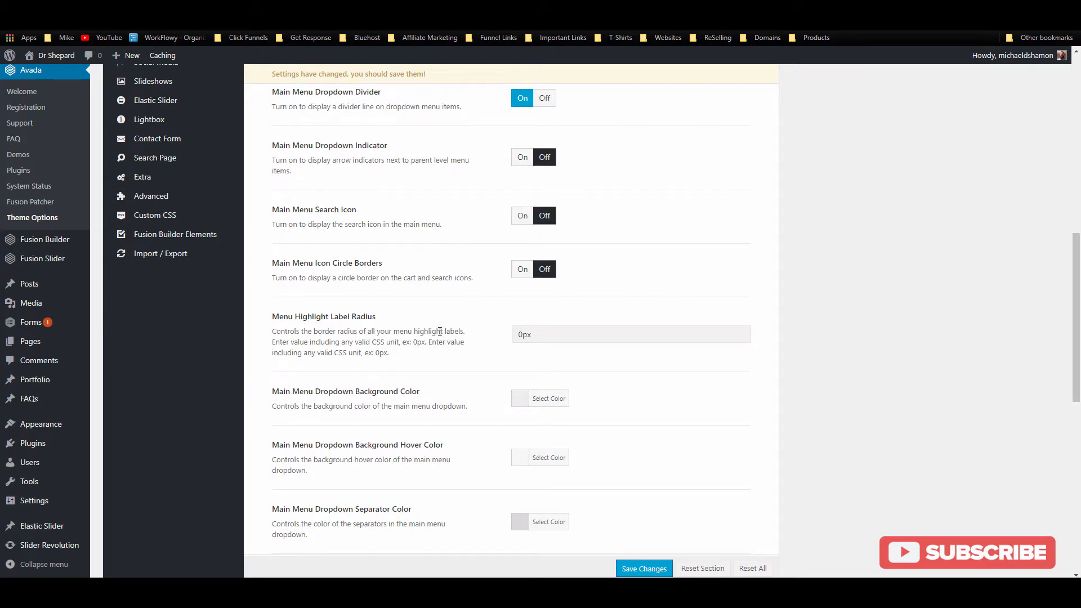
pyautogui.scroll(-3, 469, 315)
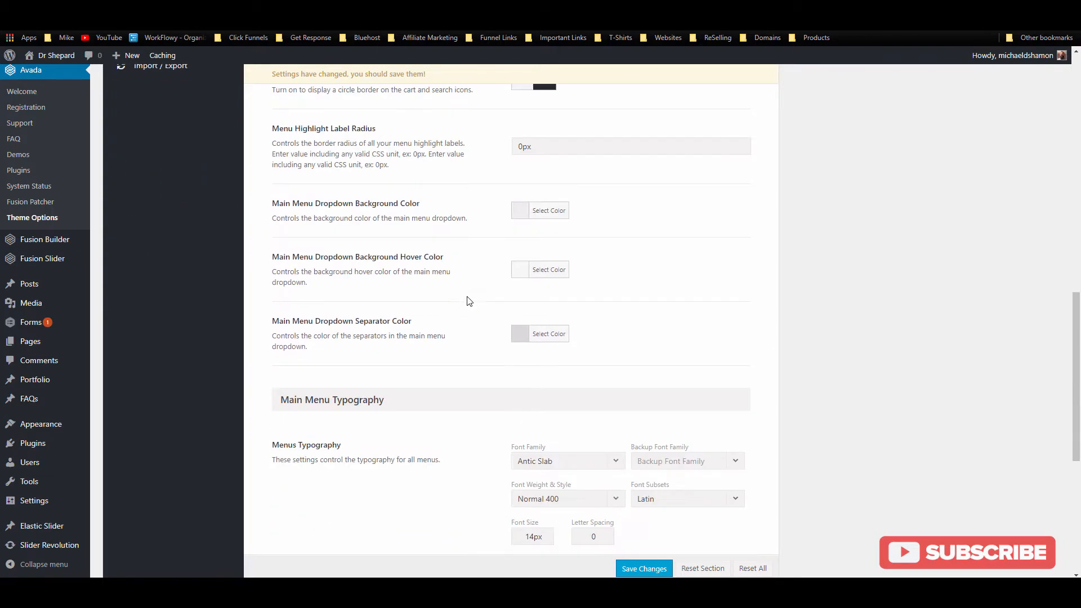
pyautogui.scroll(-2, 450, 269)
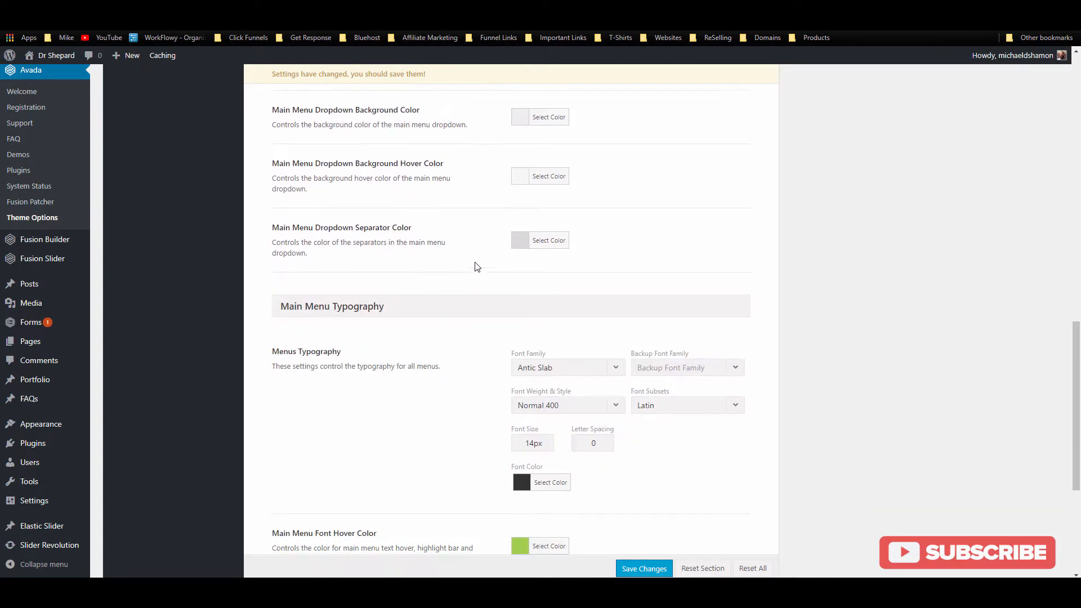
pyautogui.scroll(-3, 482, 306)
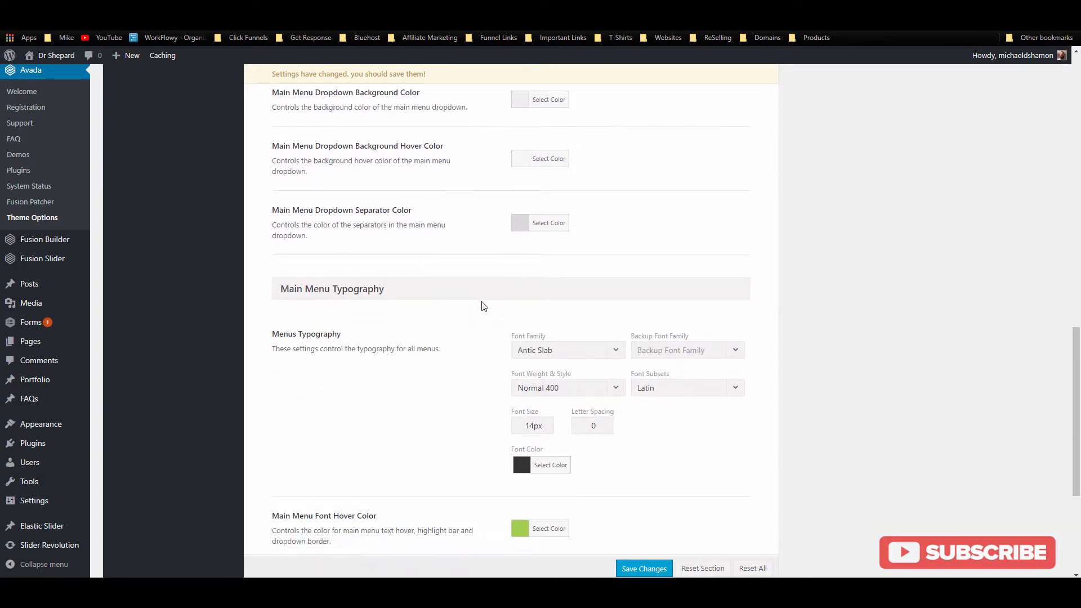
# Step: Set the main menu typography font to Open Sans at 18px
pyautogui.click(618, 180)
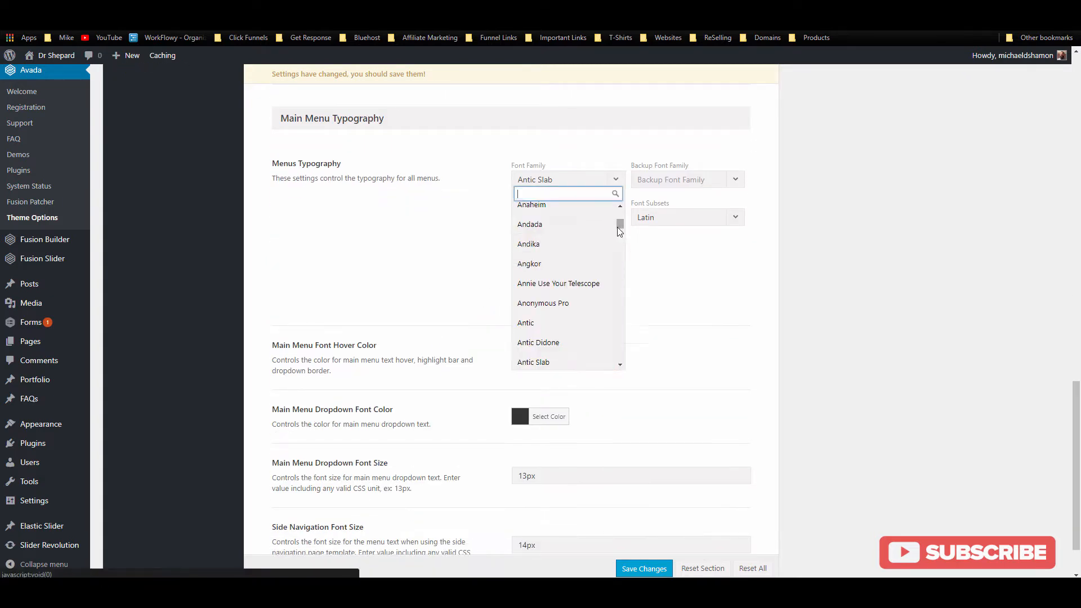
pyautogui.write('open')
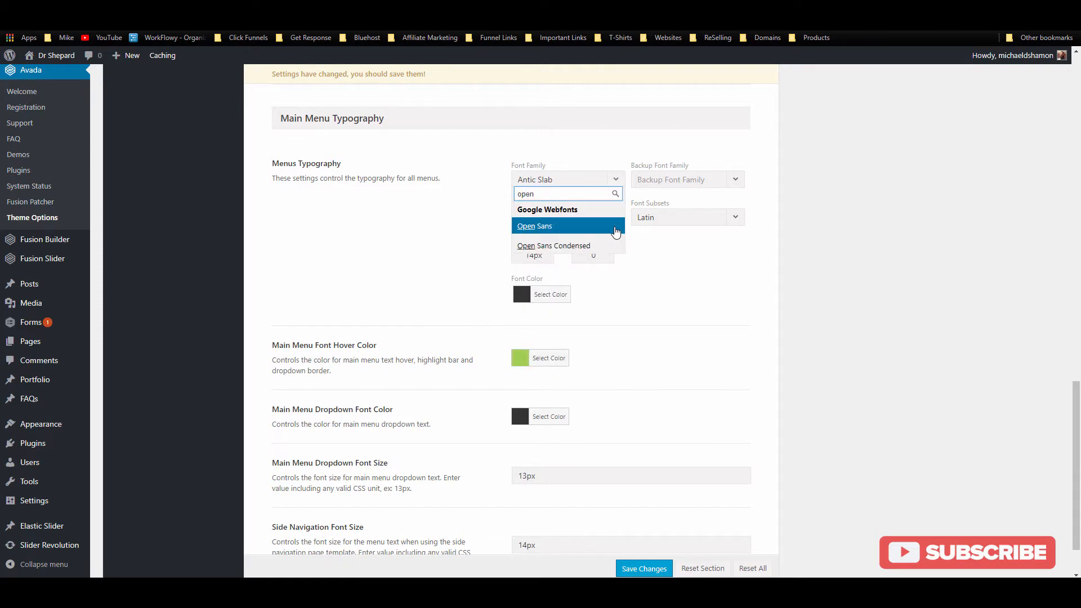
pyautogui.click(614, 229)
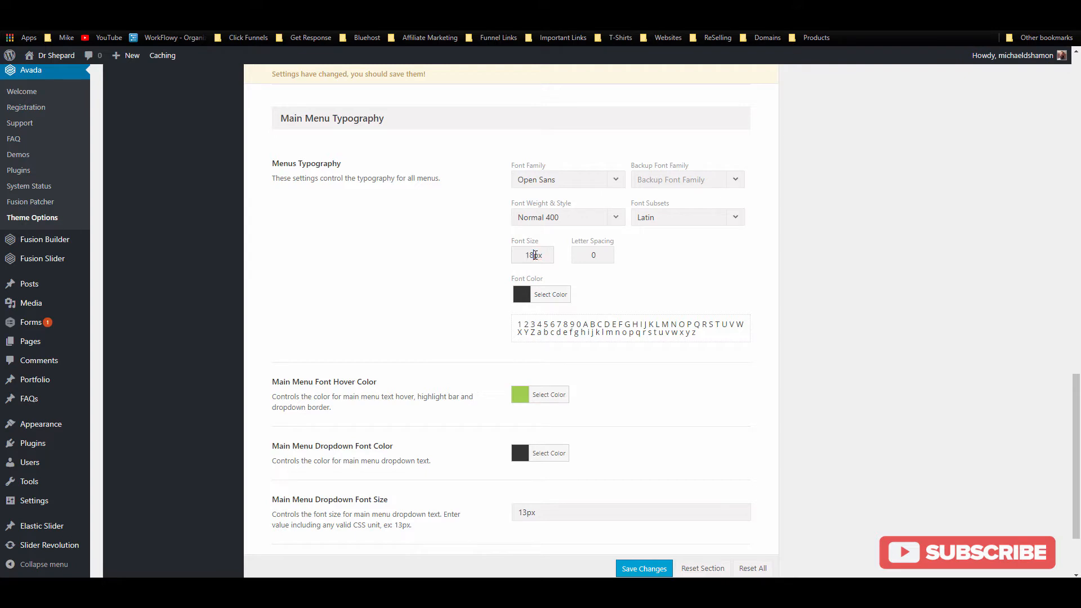
pyautogui.scroll(-2, 595, 381)
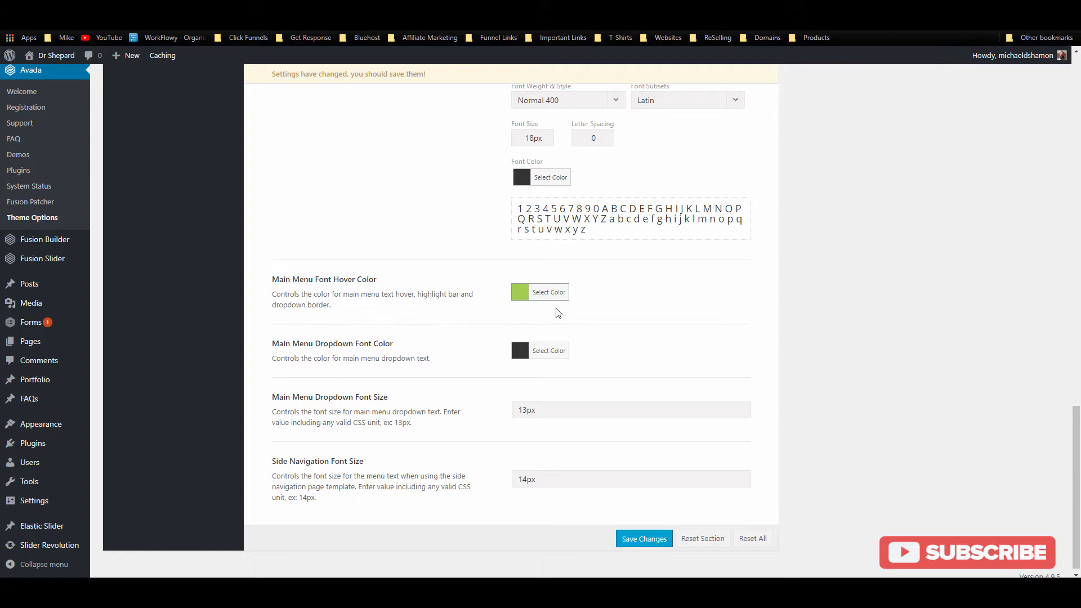
pyautogui.scroll(12, 562, 316)
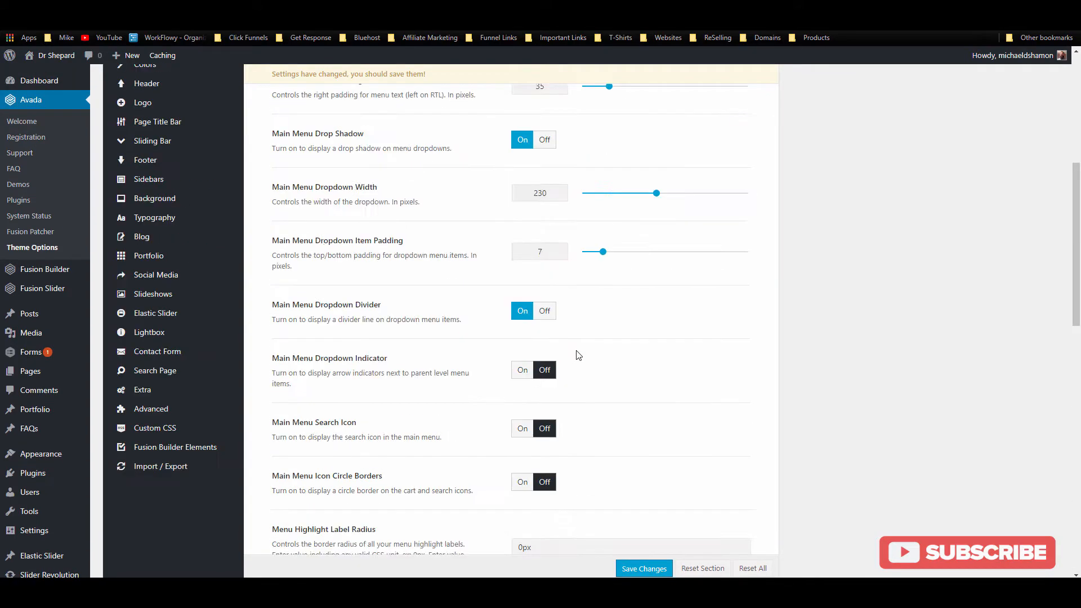
pyautogui.scroll(6, 577, 355)
pyautogui.scroll(-14, 579, 355)
pyautogui.scroll(8, 583, 357)
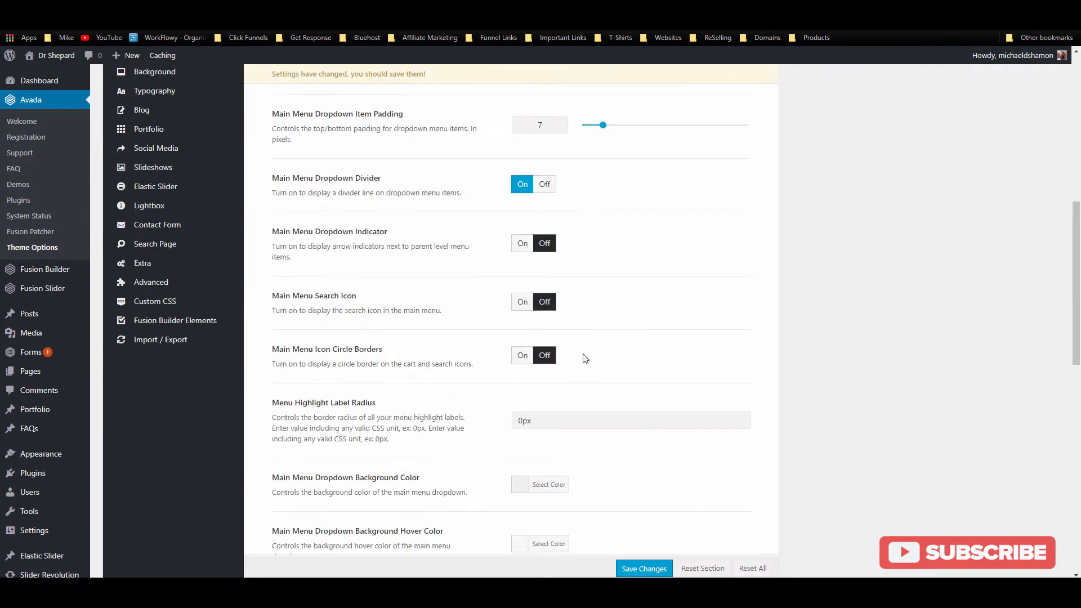
pyautogui.scroll(7, 579, 338)
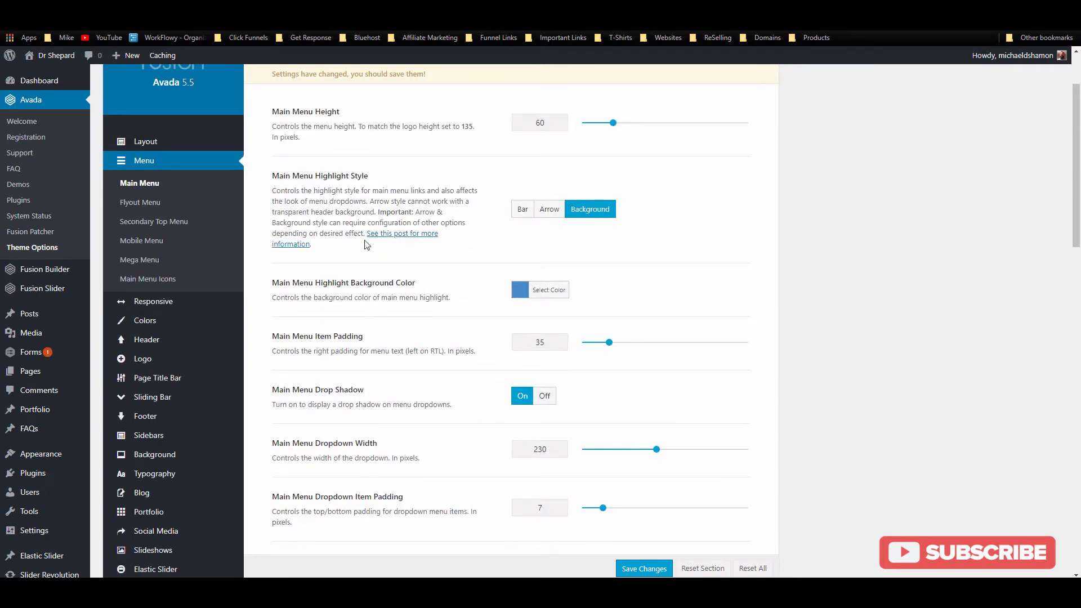
pyautogui.scroll(-15, 507, 338)
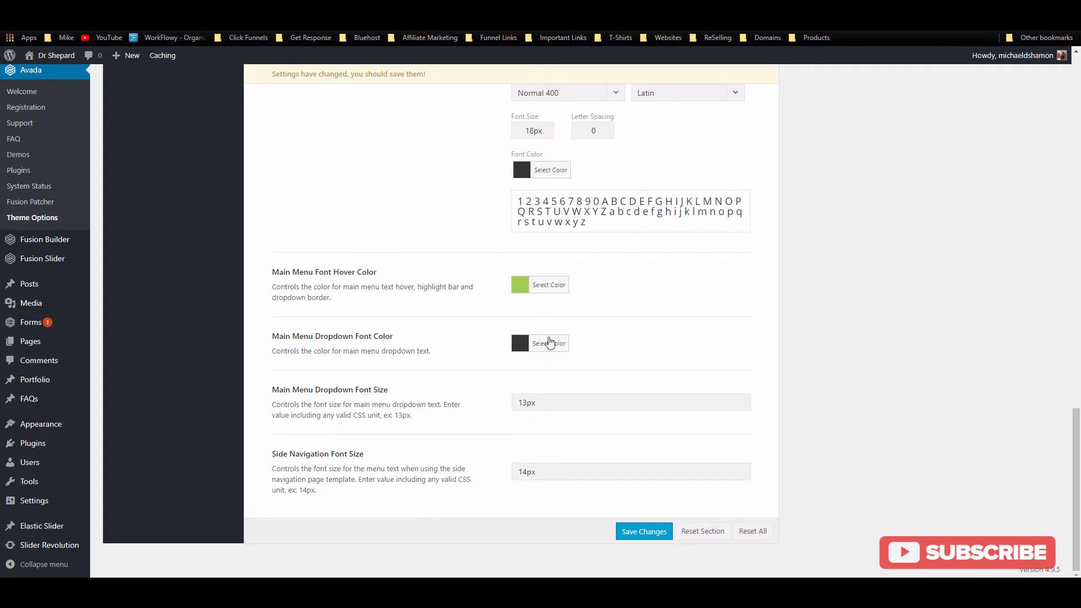
# Step: Save the theme options, then reset Main Menu Font Hover Color and paste over its hex value
pyautogui.click(654, 529)
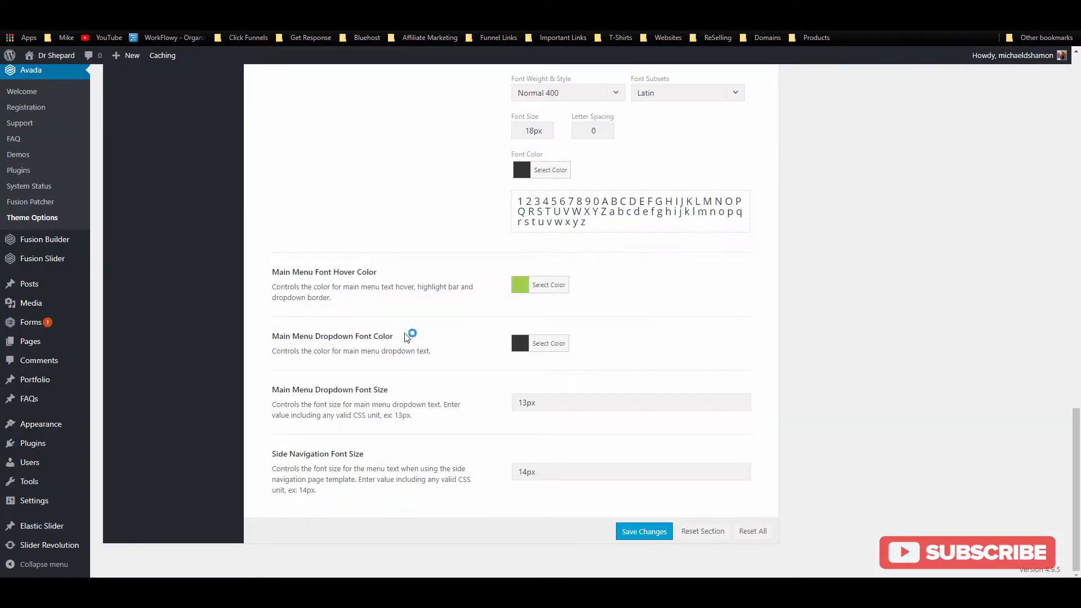
pyautogui.click(536, 288)
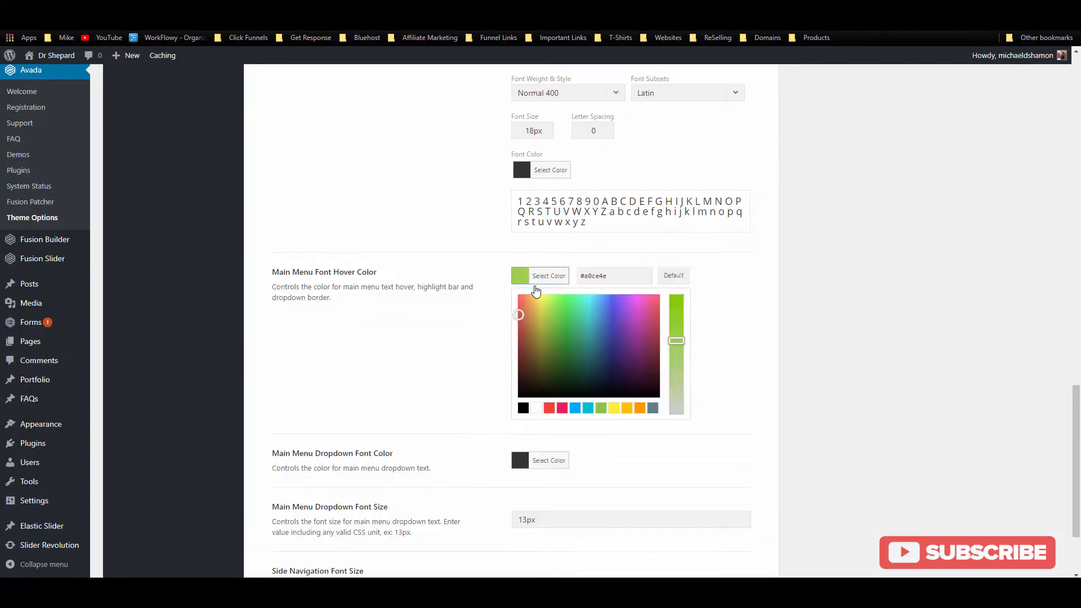
pyautogui.click(675, 275)
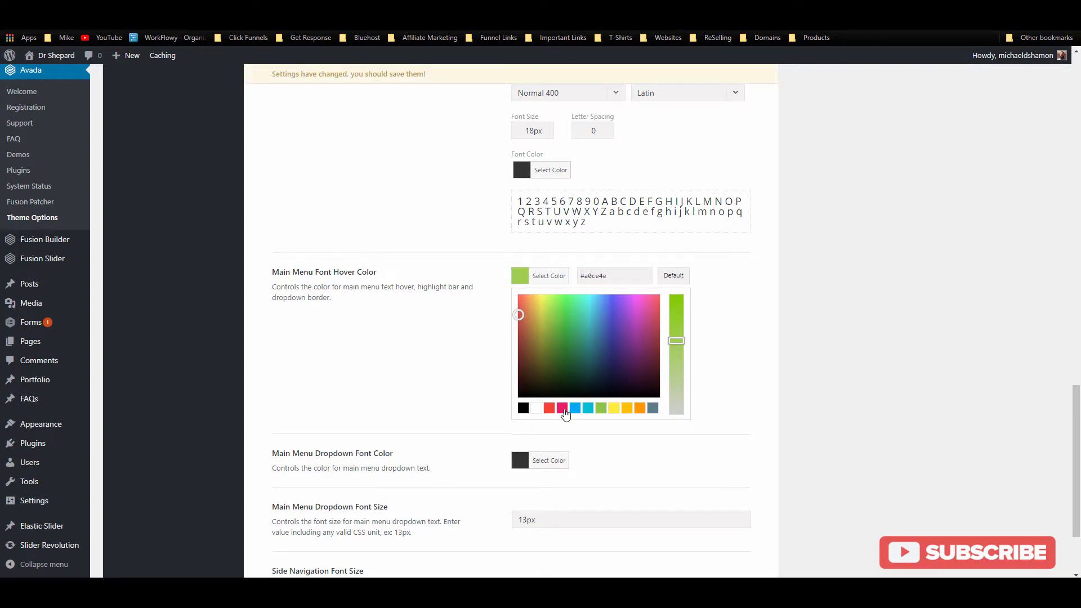
pyautogui.moveTo(616, 278); pyautogui.dragTo(572, 291)
pyautogui.hotkey('ctrl', 'v')
pyautogui.click(782, 280)
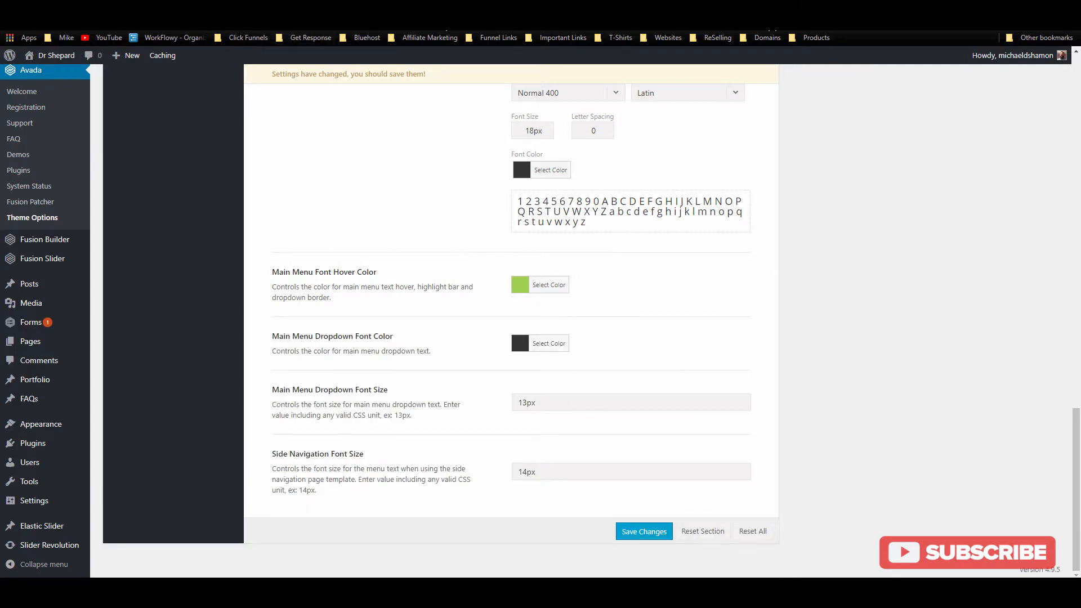
# Step: Copy #448CCB with the colour-picker extension and make it the main menu hover colour
pyautogui.click(820, 28)
pyautogui.click(777, 76)
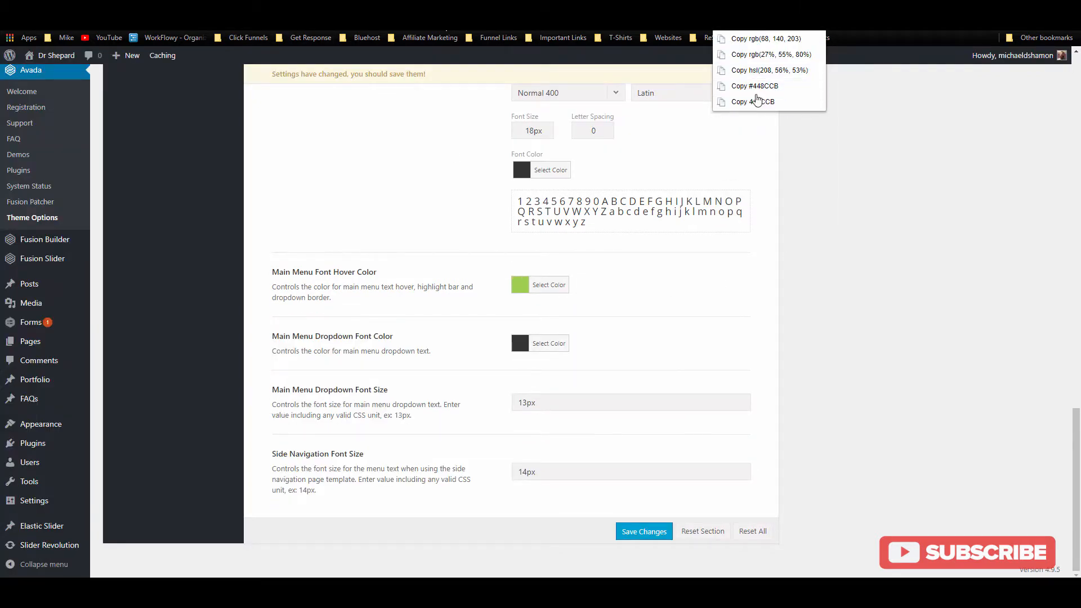
pyautogui.click(756, 100)
pyautogui.click(549, 284)
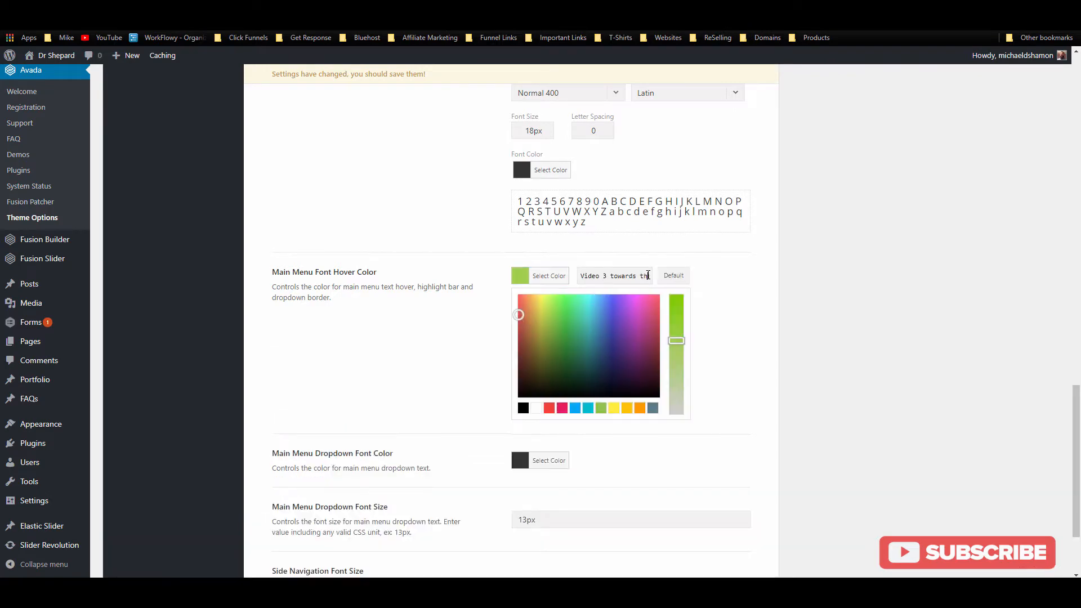
pyautogui.hotkey('ctrl', 'a')
pyautogui.hotkey('ctrl', 'v')
# Step: Reduce Highlight Bar Size to 0, save, and reload the site to preview the menu
pyautogui.scroll(15, 631, 333)
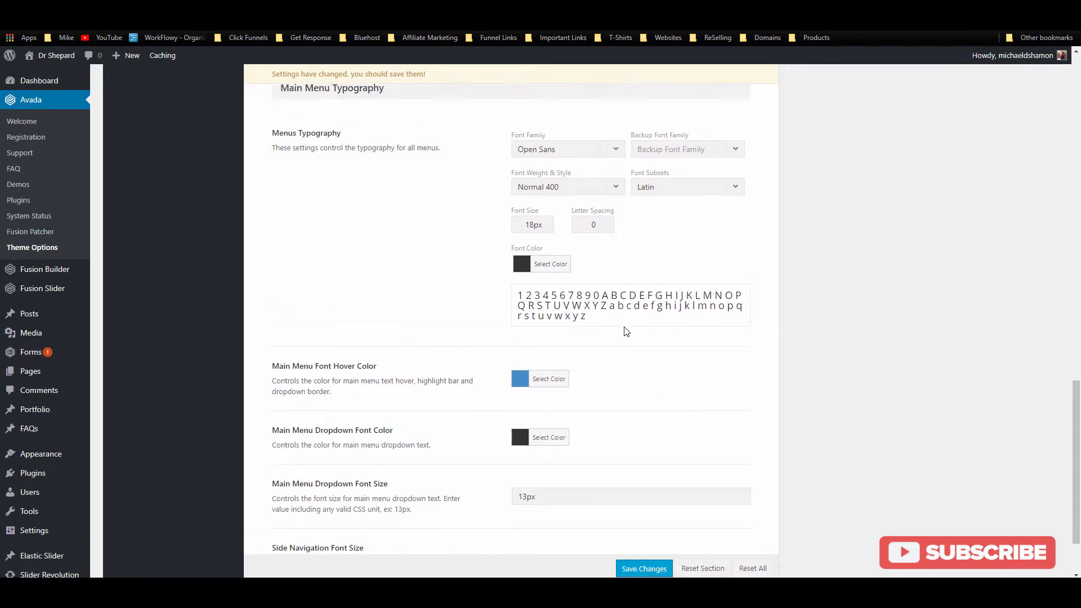
pyautogui.scroll(3, 551, 261)
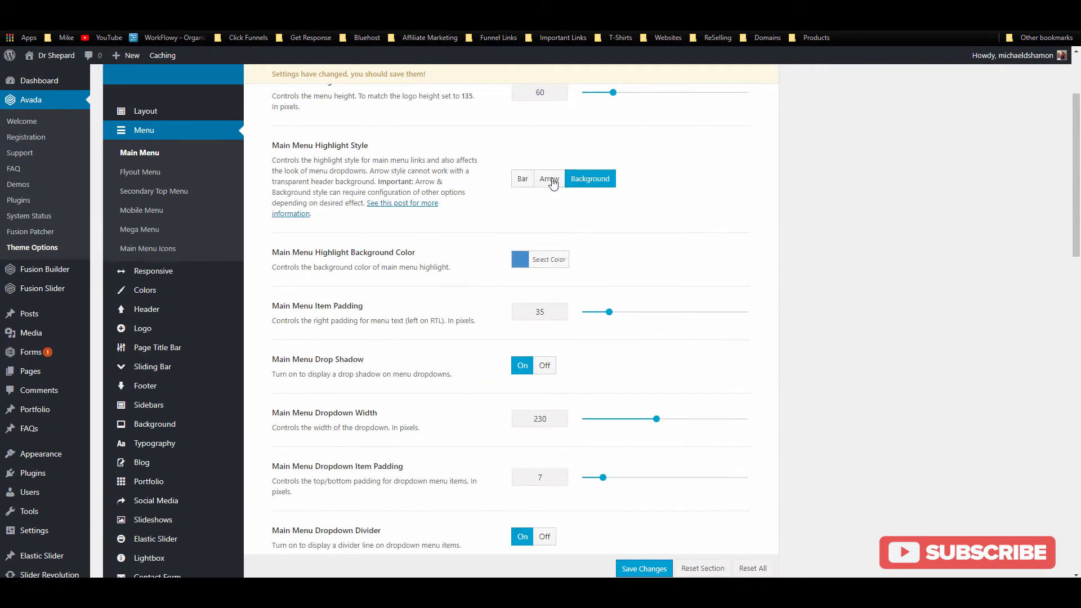
pyautogui.moveTo(592, 260); pyautogui.dragTo(580, 260)
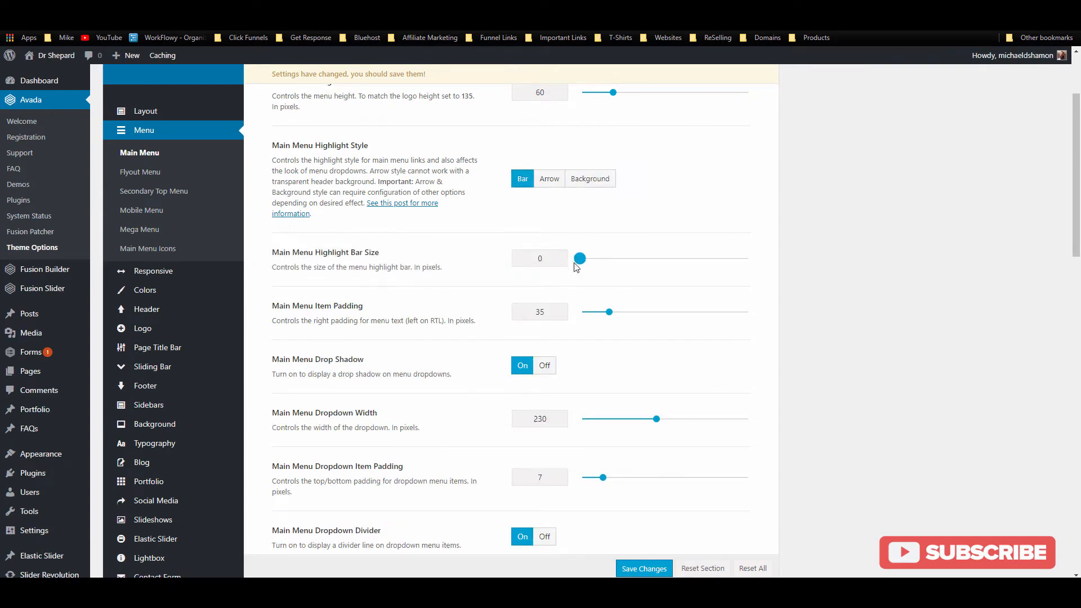
pyautogui.scroll(5, 643, 282)
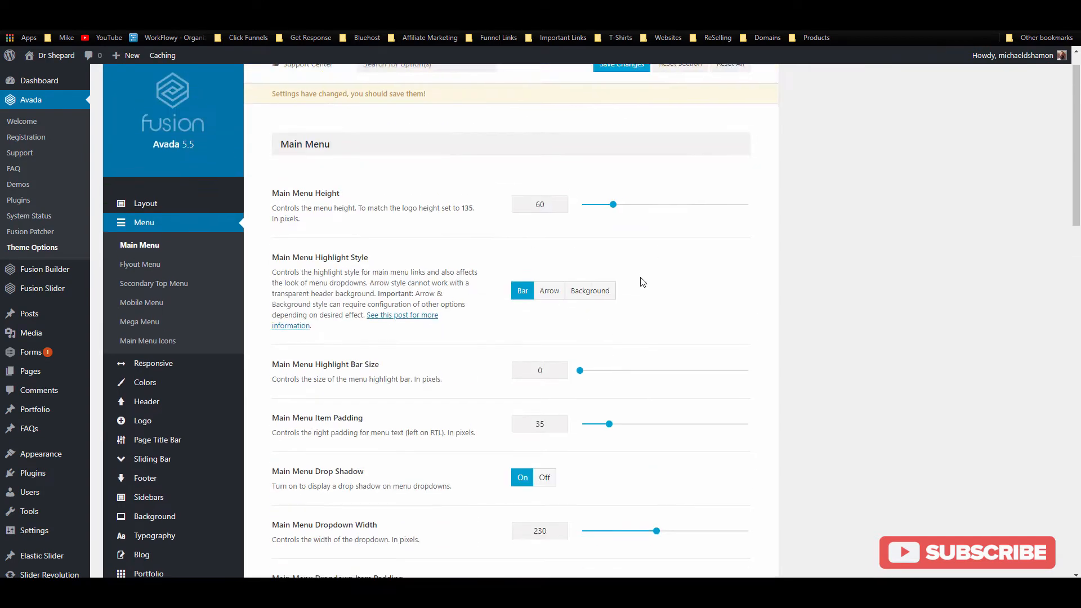
pyautogui.scroll(-1, 631, 277)
pyautogui.scroll(-12, 631, 279)
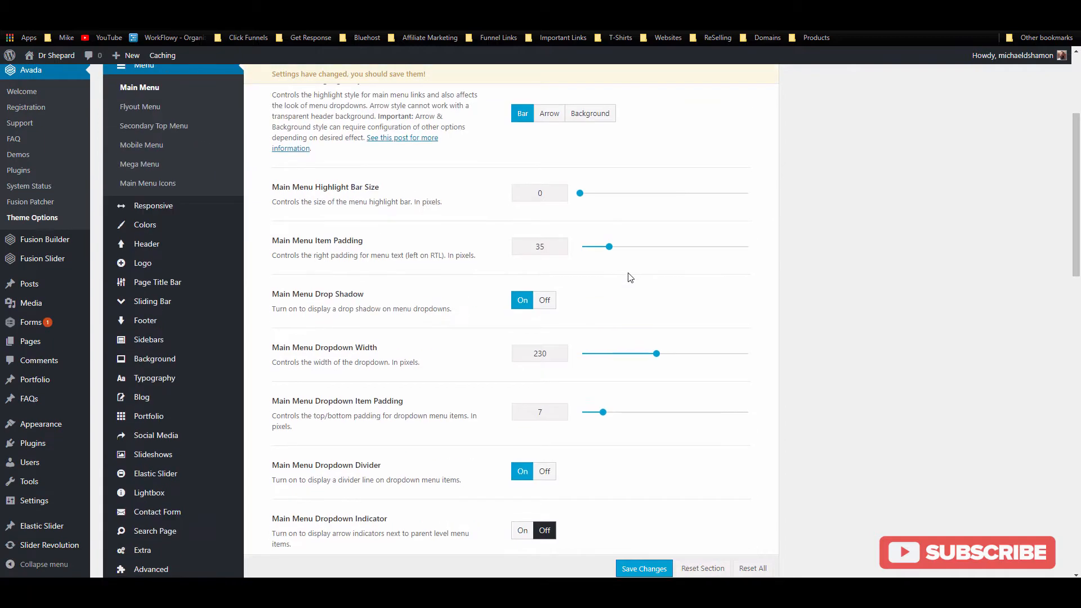
pyautogui.scroll(-7, 629, 282)
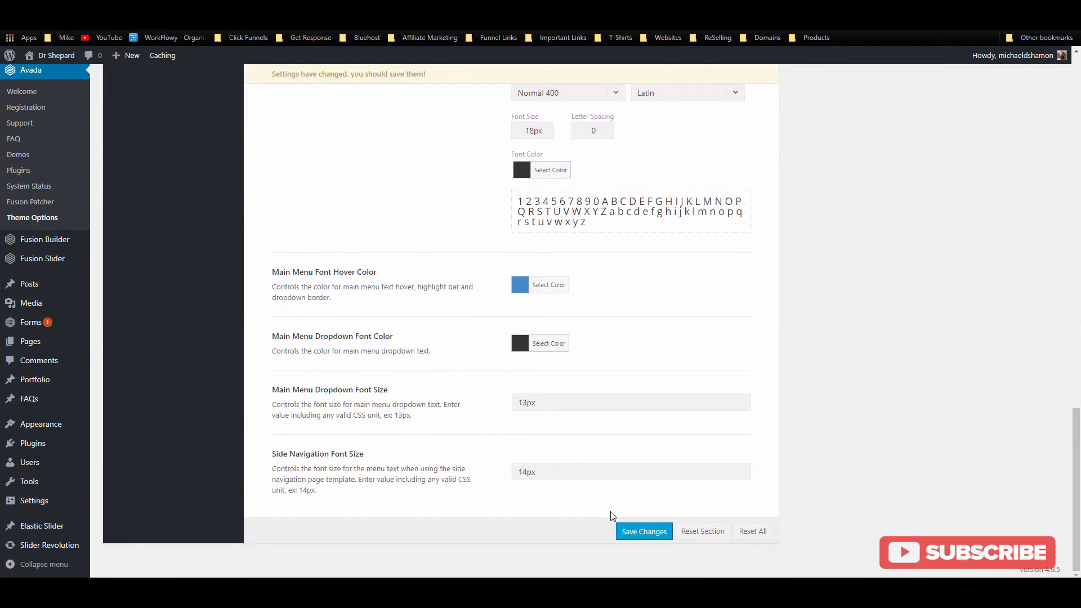
pyautogui.click(633, 529)
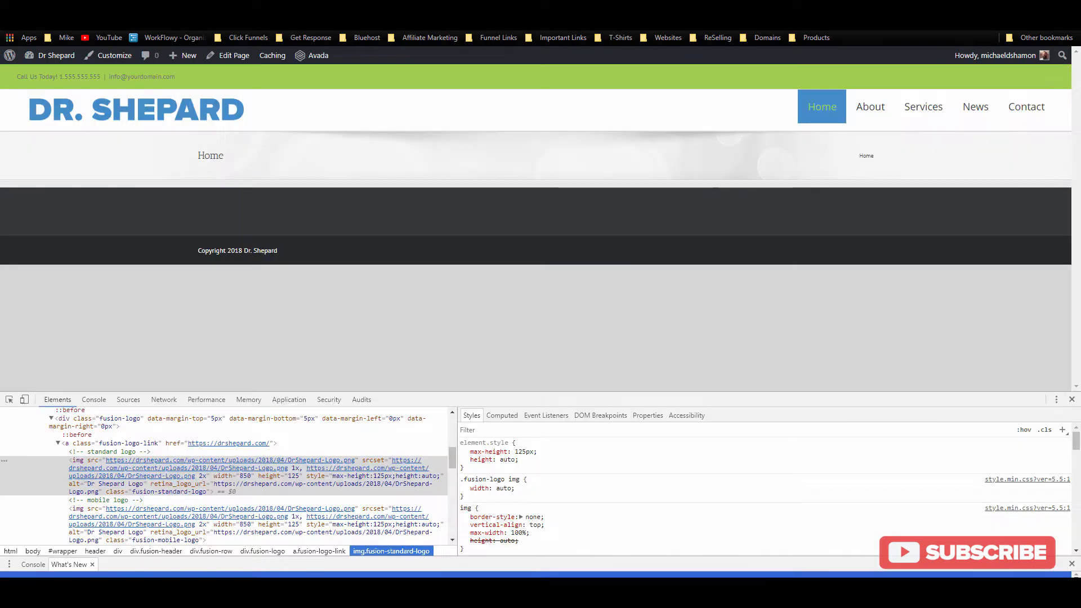
pyautogui.click(49, 22)
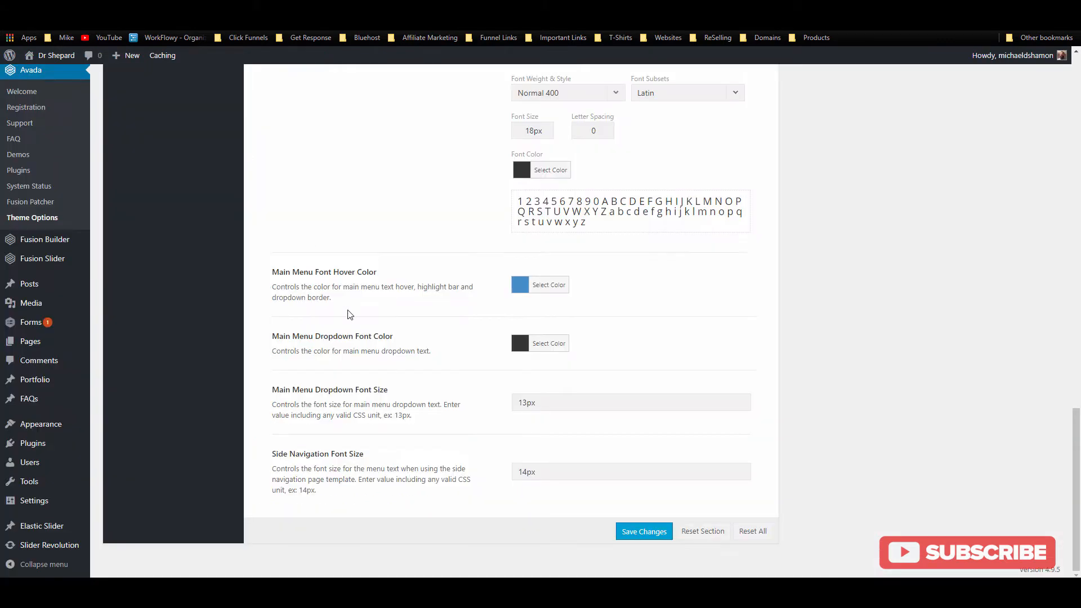
# Step: Copy the #448ccb hex value from the main menu hover colour picker
pyautogui.click(540, 284)
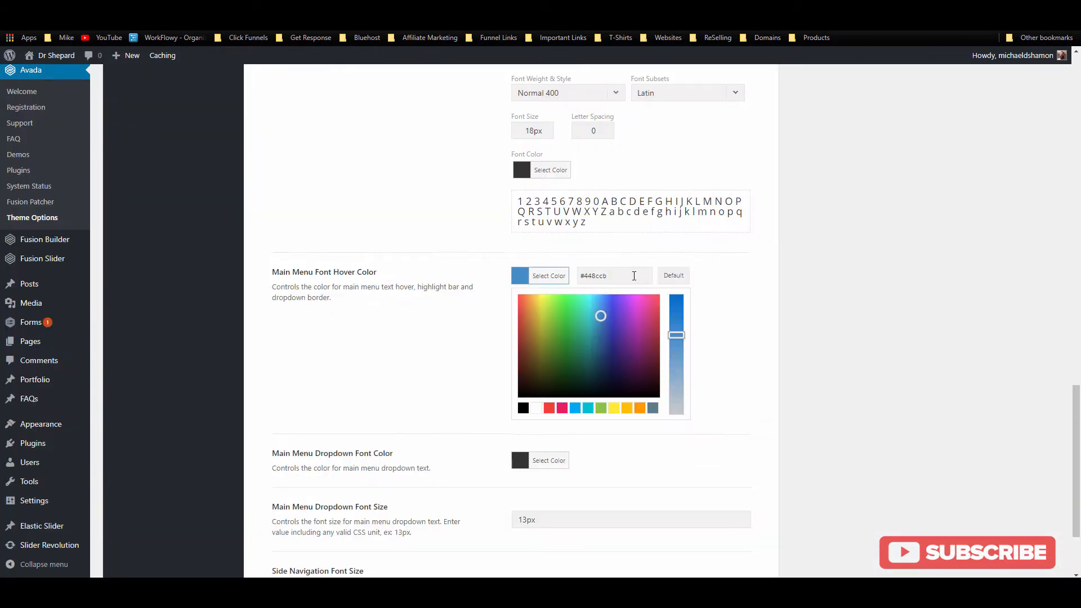
pyautogui.doubleClick(619, 276)
pyautogui.hotkey('ctrl', 'c')
pyautogui.click(776, 324)
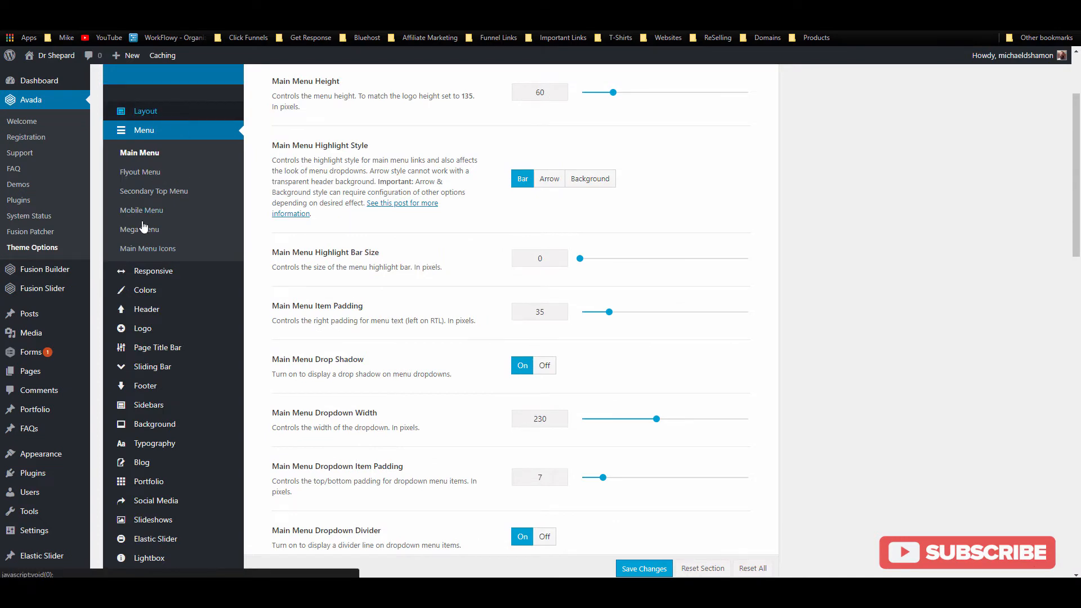
# Step: Set the general Primary Color to #448ccb, save, and reload the live site
pyautogui.click(156, 292)
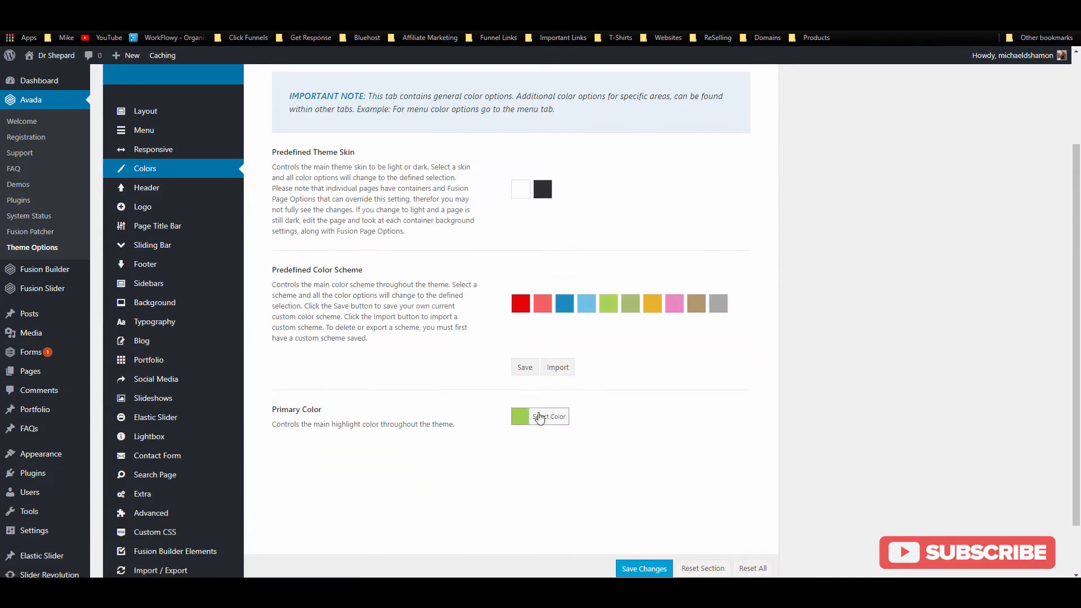
pyautogui.click(539, 417)
pyautogui.doubleClick(624, 416)
pyautogui.hotkey('ctrl', 'v')
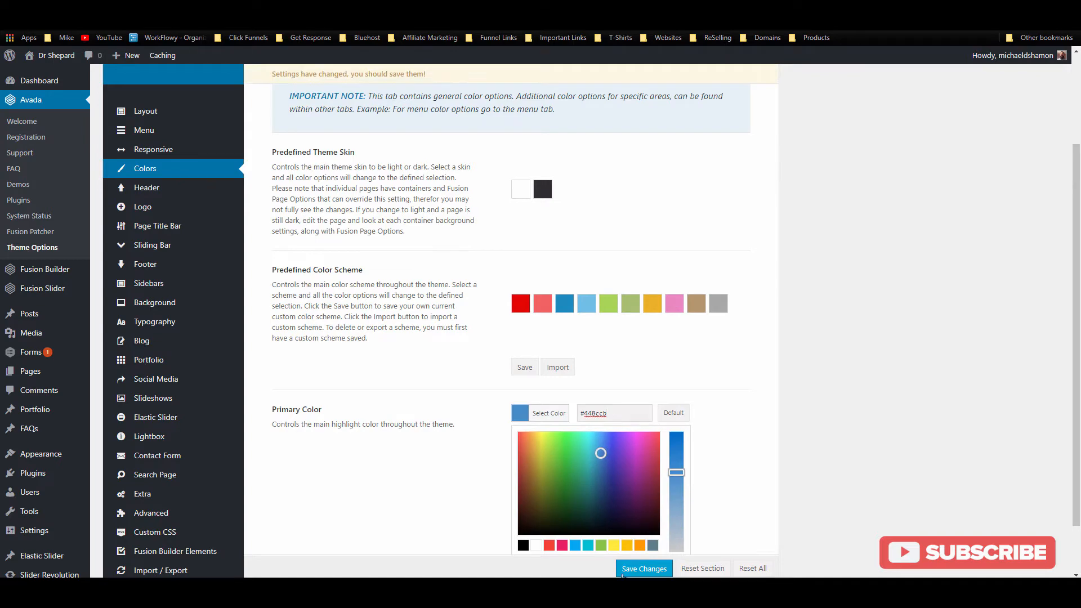
pyautogui.click(622, 570)
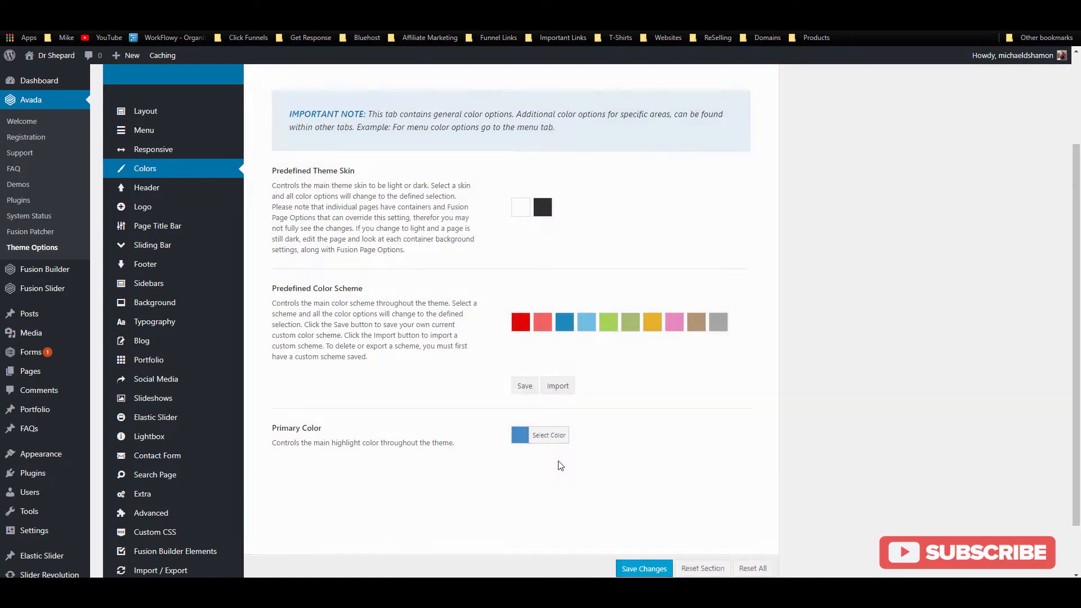
pyautogui.click(63, 8)
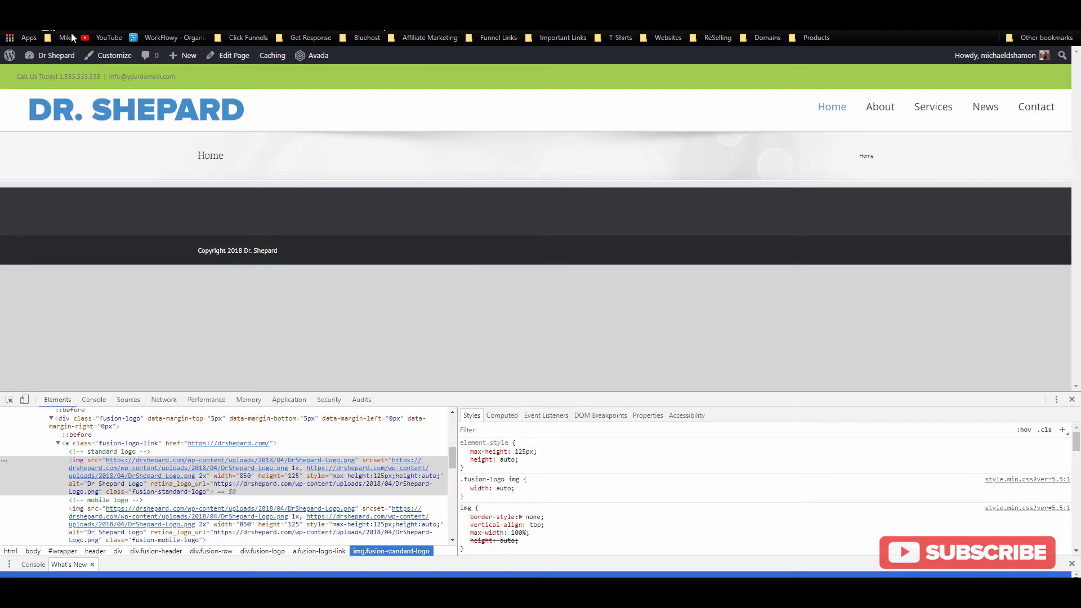
pyautogui.press('F5')
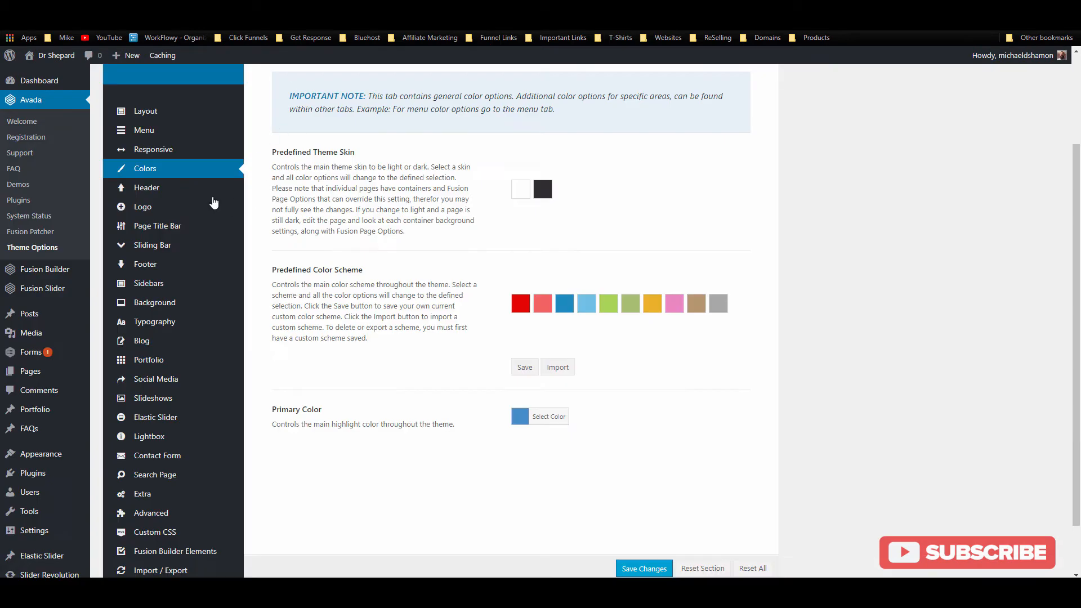
# Step: Set Header Top Background Color in Header Styling to blue #448ccb
pyautogui.moveTo(187, 195)
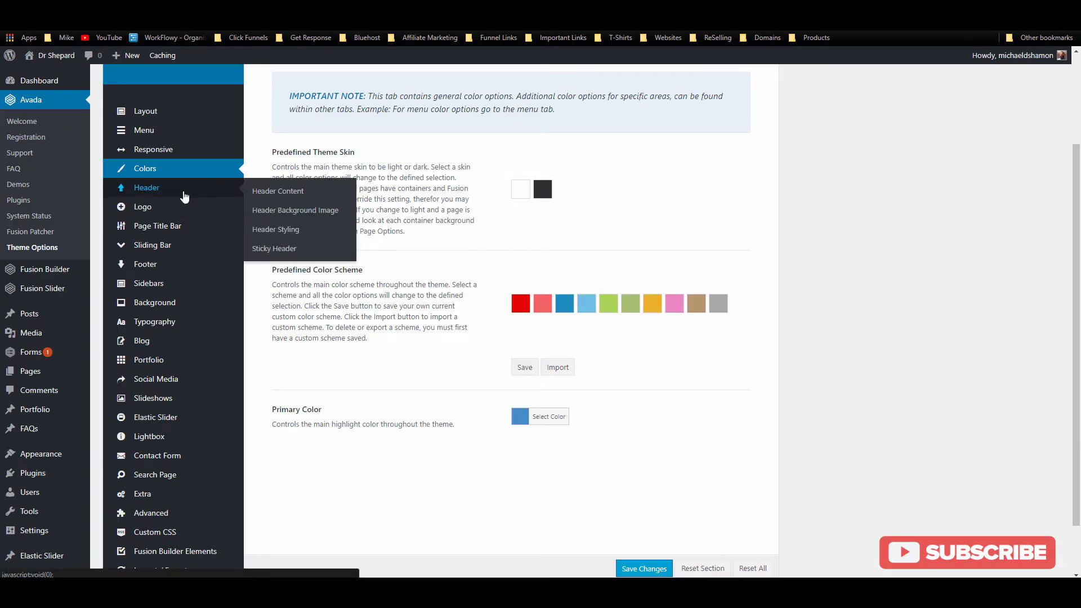
pyautogui.click(183, 194)
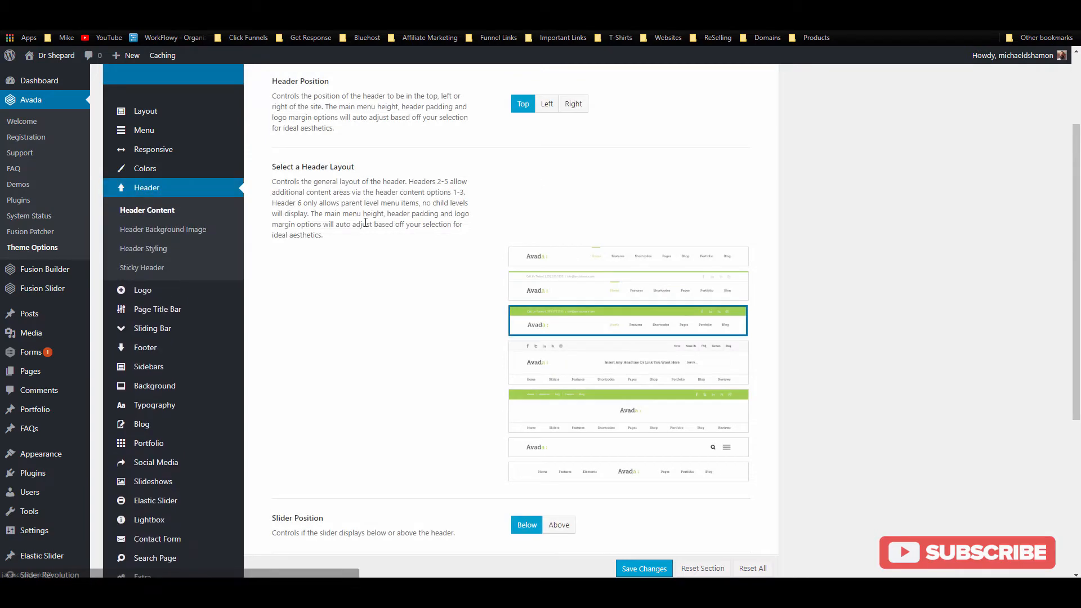
pyautogui.scroll(-1, 360, 233)
pyautogui.scroll(-4, 358, 231)
pyautogui.scroll(7, 358, 231)
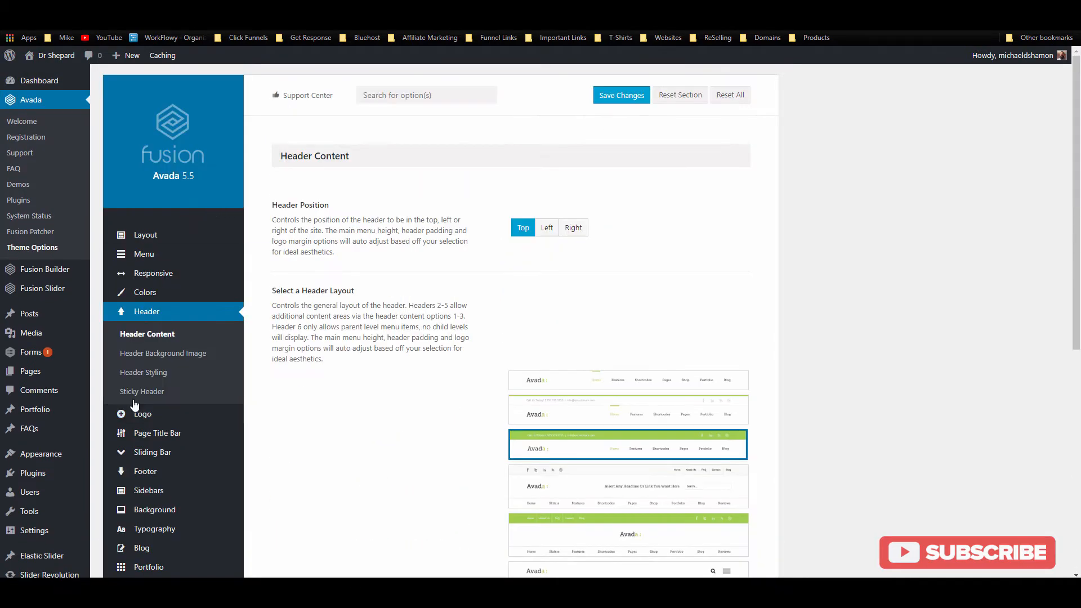
pyautogui.click(160, 374)
pyautogui.scroll(-5, 502, 314)
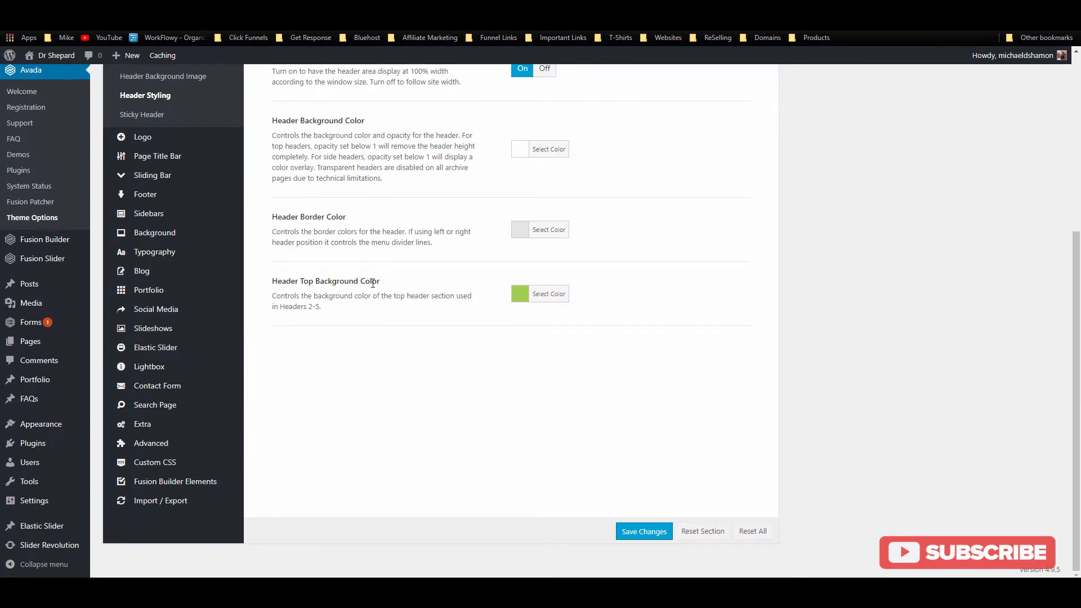
pyautogui.click(541, 293)
pyautogui.doubleClick(594, 284)
pyautogui.hotkey('ctrl', 'v')
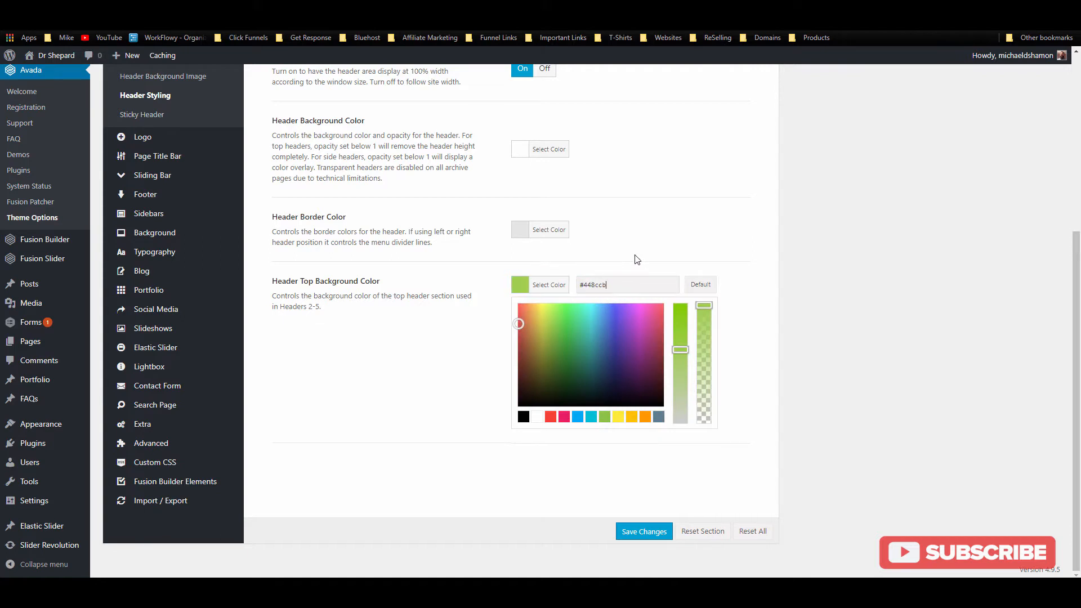
pyautogui.click(647, 260)
# Step: Save the header colour changes and reload the live site to see the blue top bar
pyautogui.scroll(2, 597, 284)
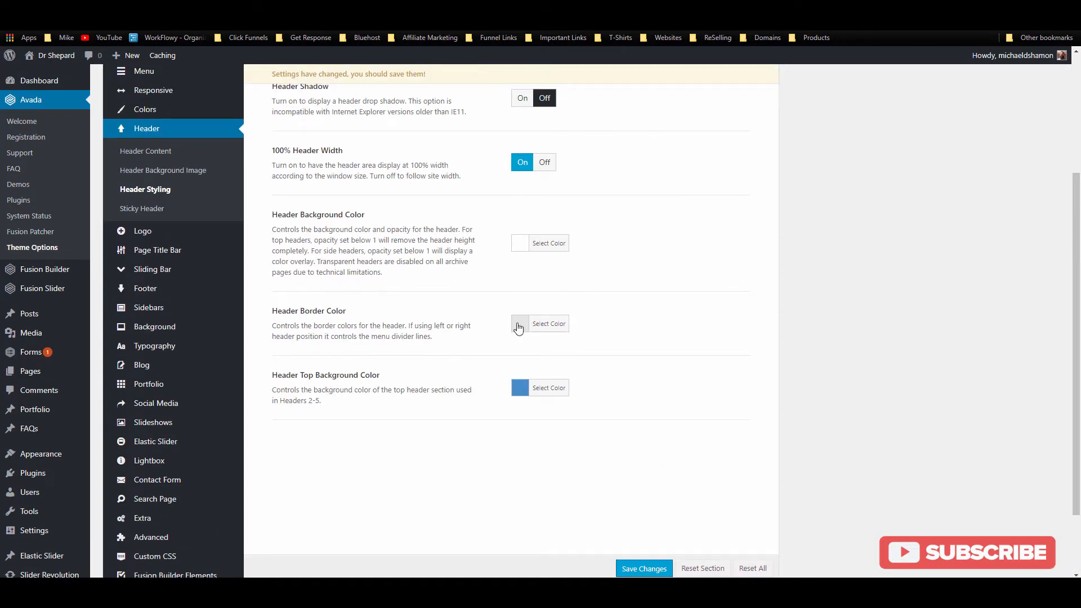
pyautogui.scroll(2, 446, 261)
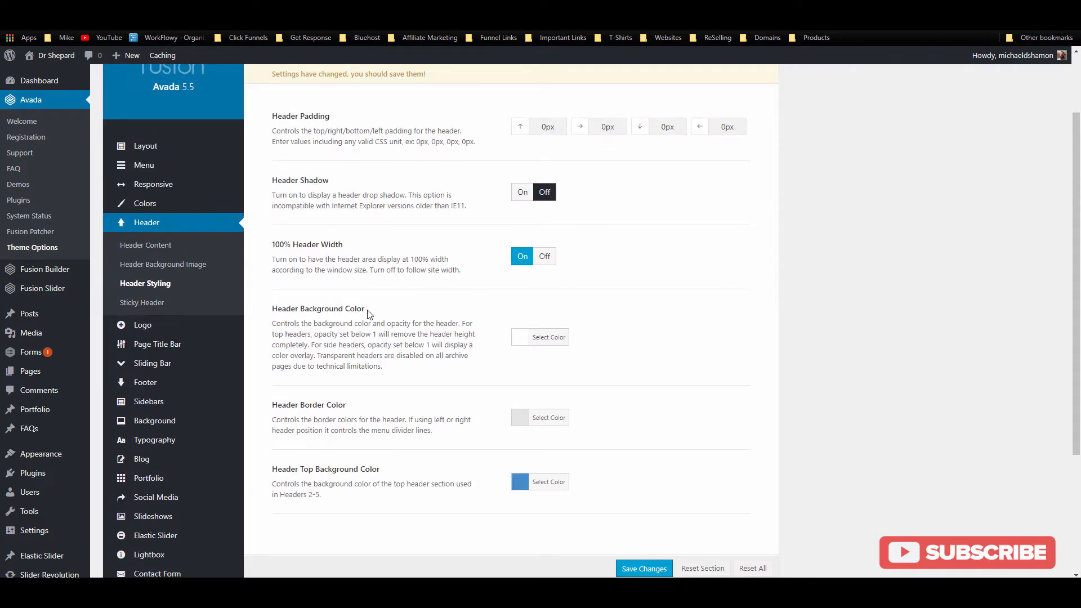
pyautogui.moveTo(367, 310); pyautogui.dragTo(272, 310)
pyautogui.click(398, 198)
pyautogui.click(529, 13)
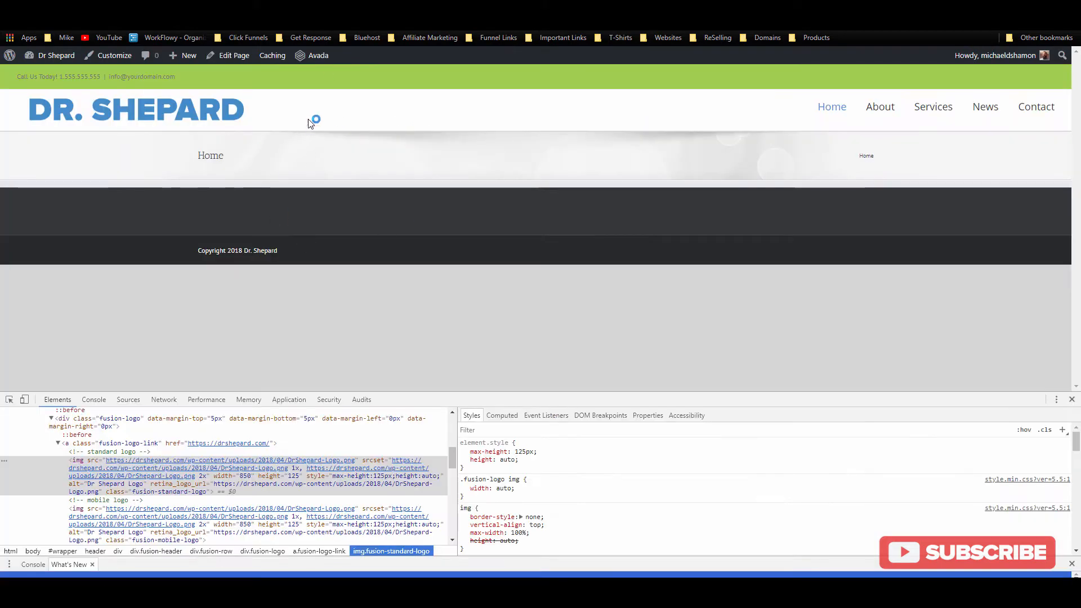
pyautogui.click(248, 13)
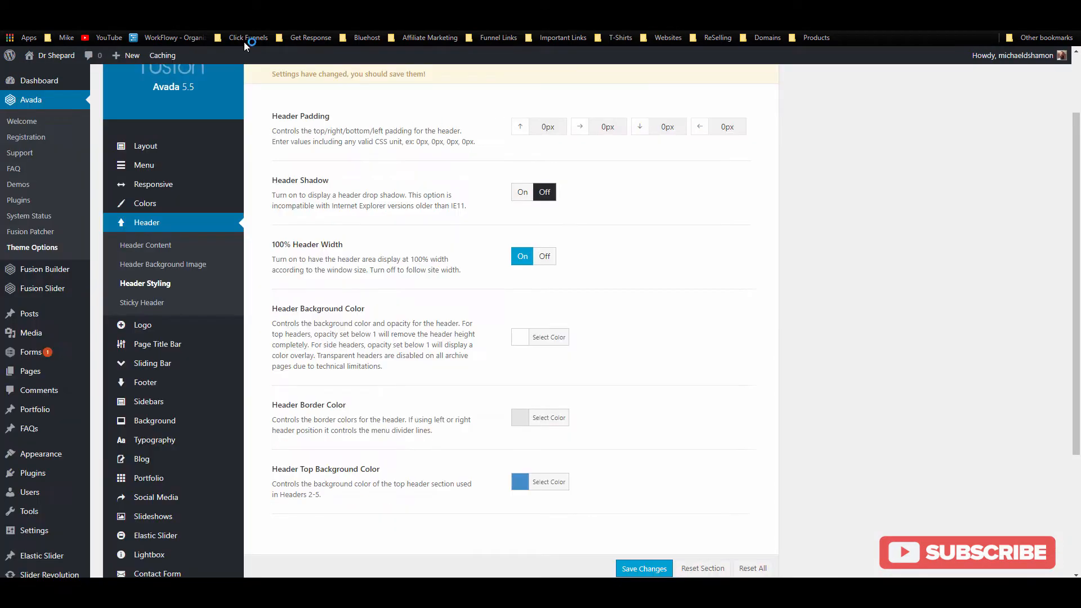
pyautogui.scroll(2, 438, 225)
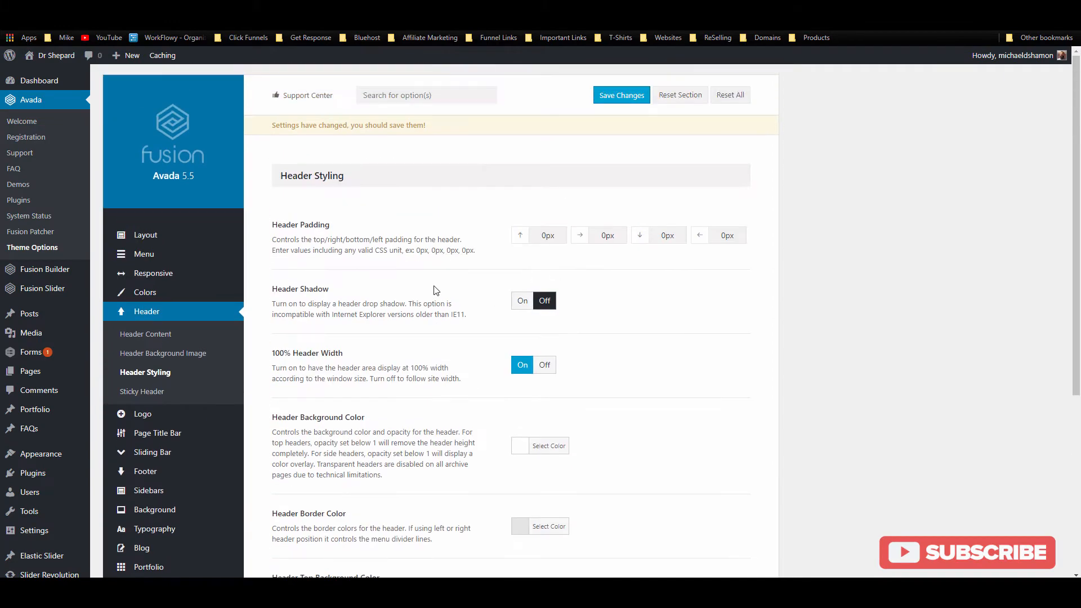
pyautogui.scroll(-5, 527, 325)
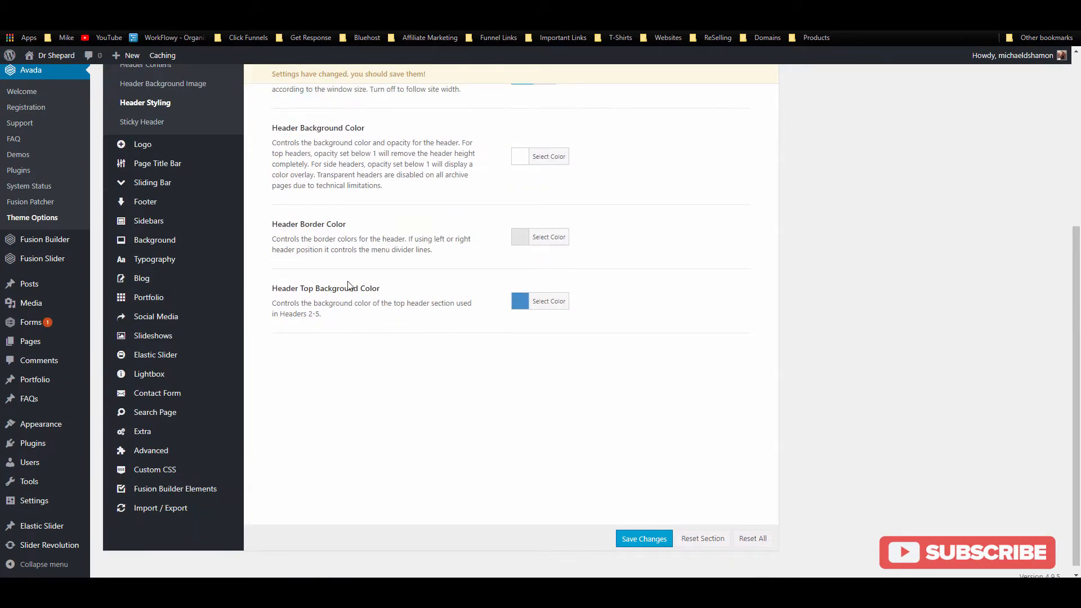
pyautogui.click(642, 539)
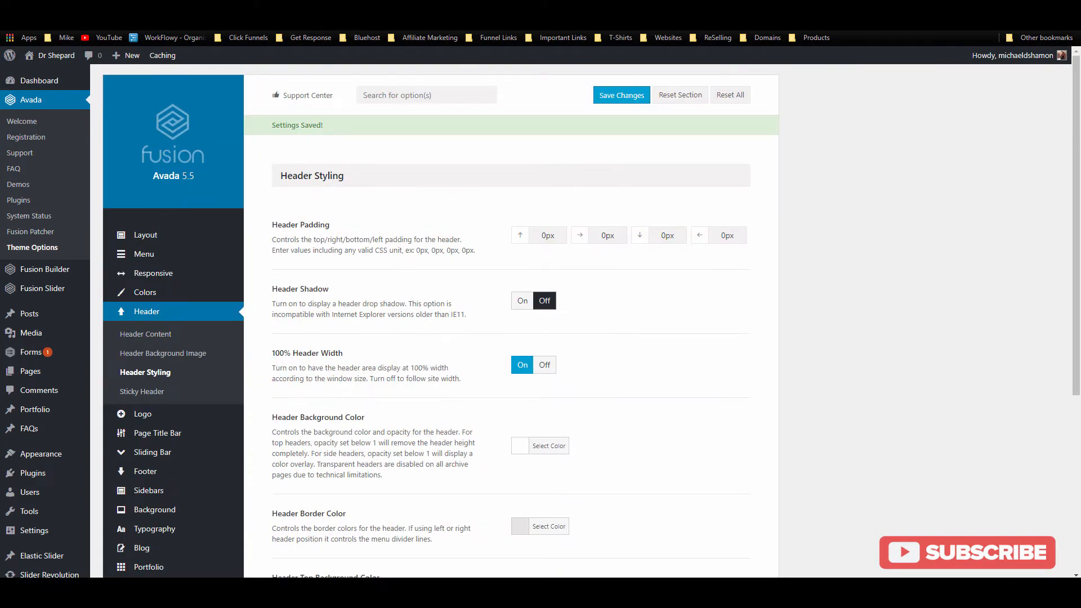
pyautogui.click(212, 8)
pyautogui.click(43, 21)
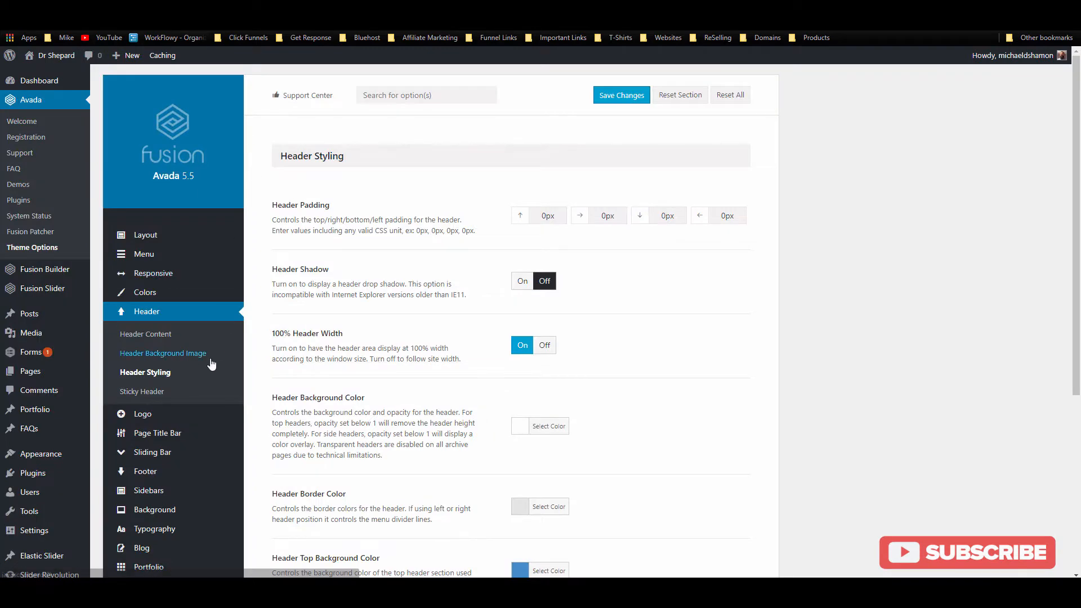
# Step: Set the Secondary Top Menu text to 16px with a white font colour
pyautogui.click(179, 260)
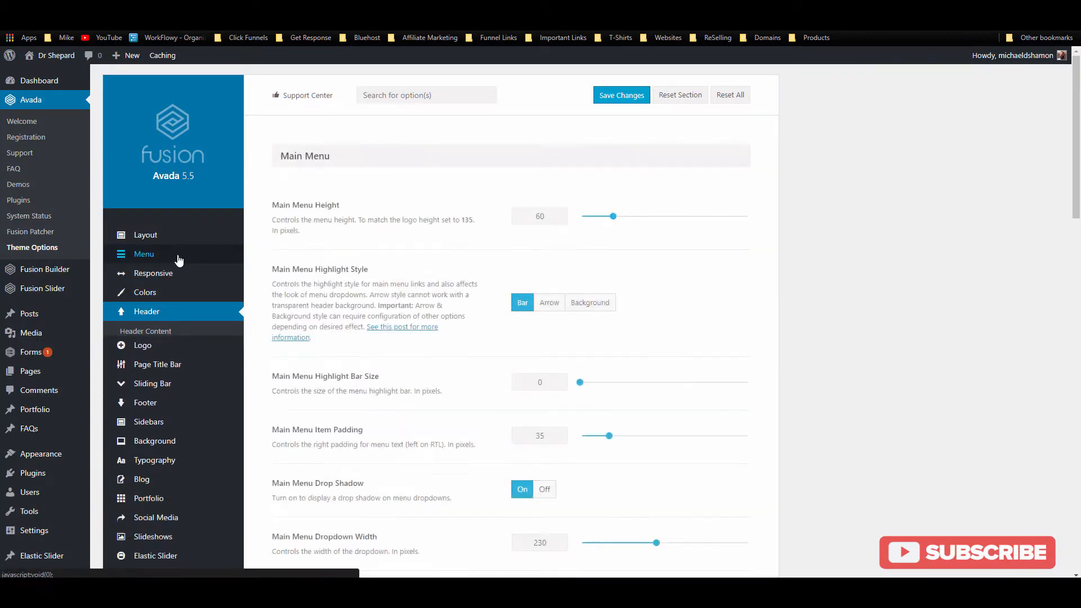
pyautogui.click(148, 318)
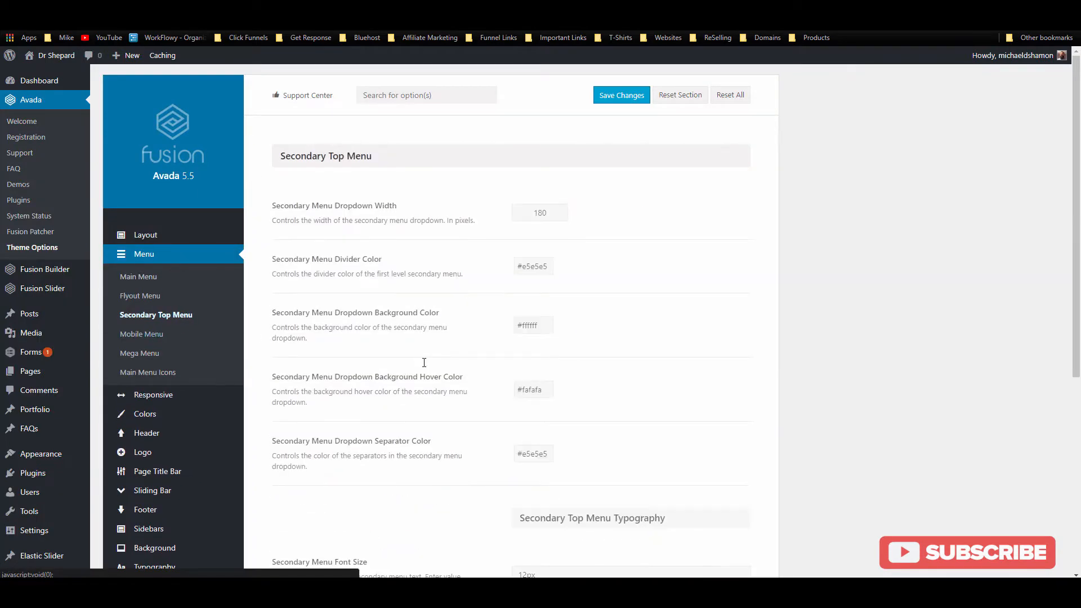
pyautogui.scroll(-2, 362, 153)
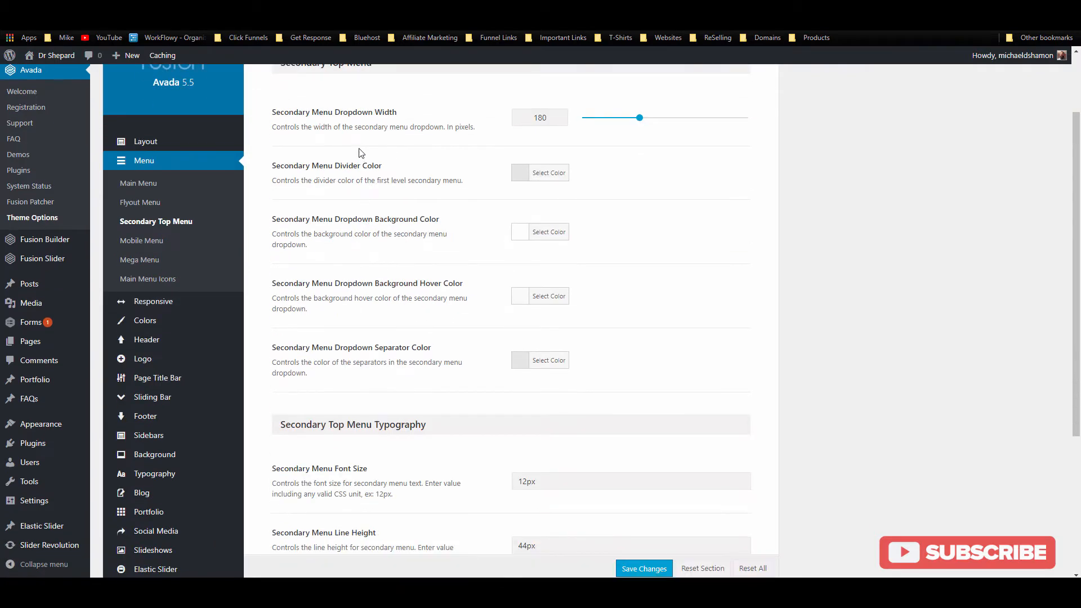
pyautogui.scroll(-4, 361, 152)
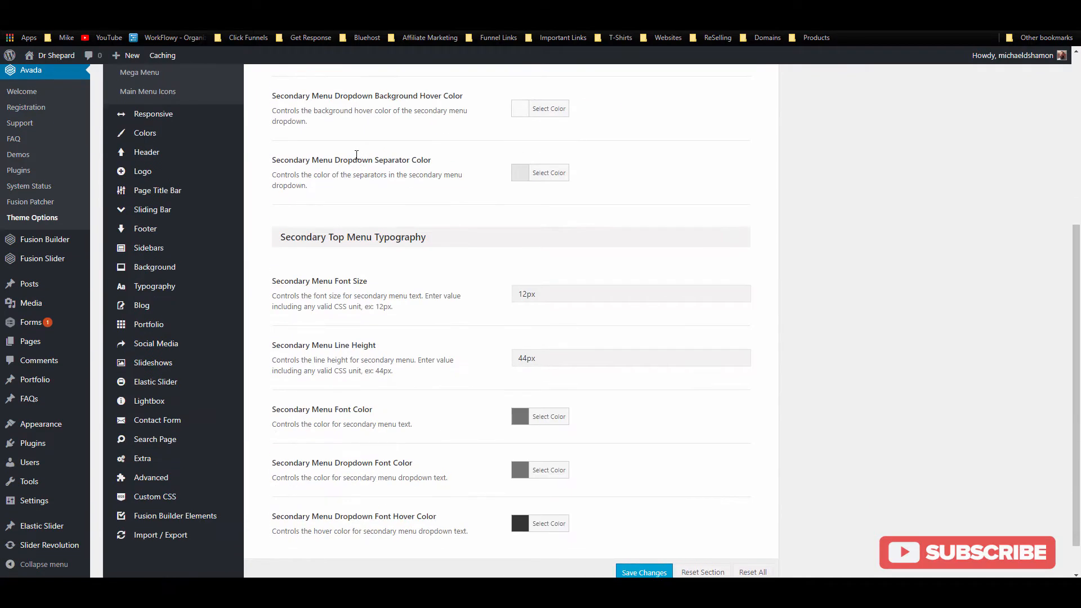
pyautogui.scroll(-1, 385, 227)
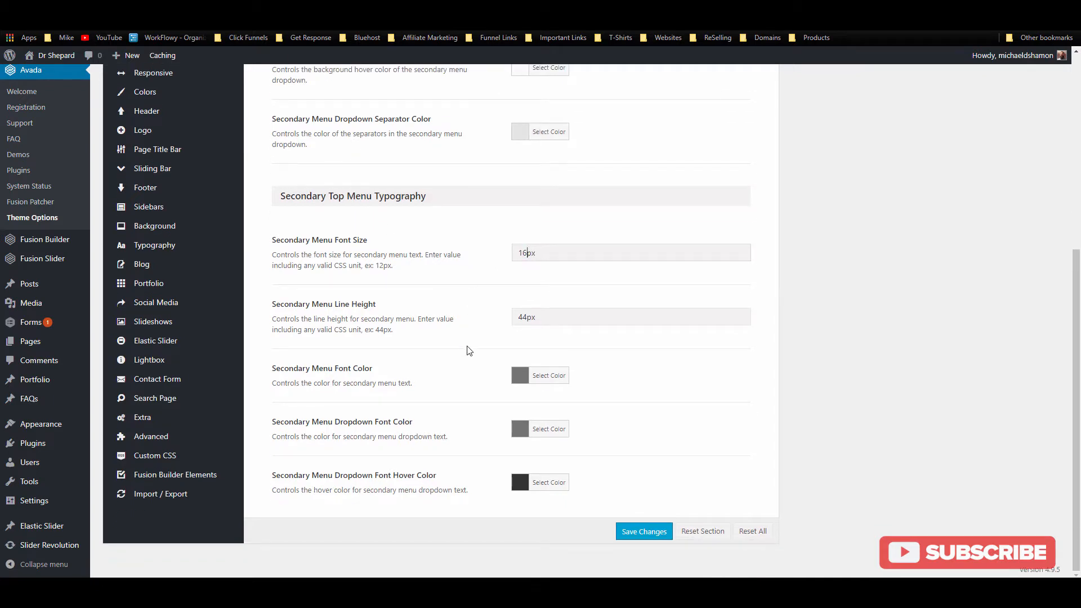
pyautogui.click(532, 376)
pyautogui.click(537, 505)
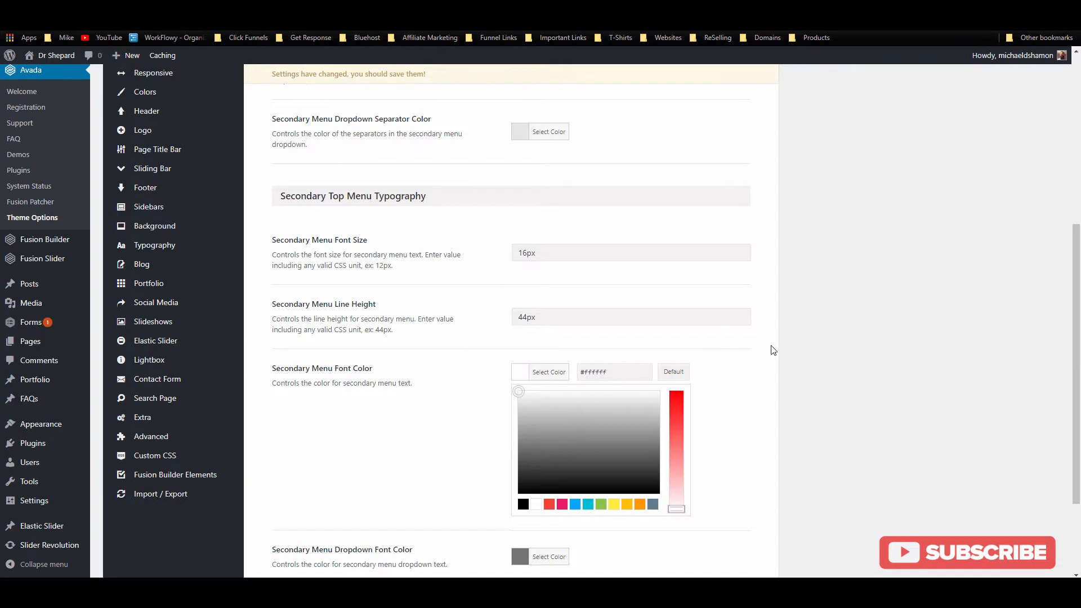
pyautogui.click(652, 378)
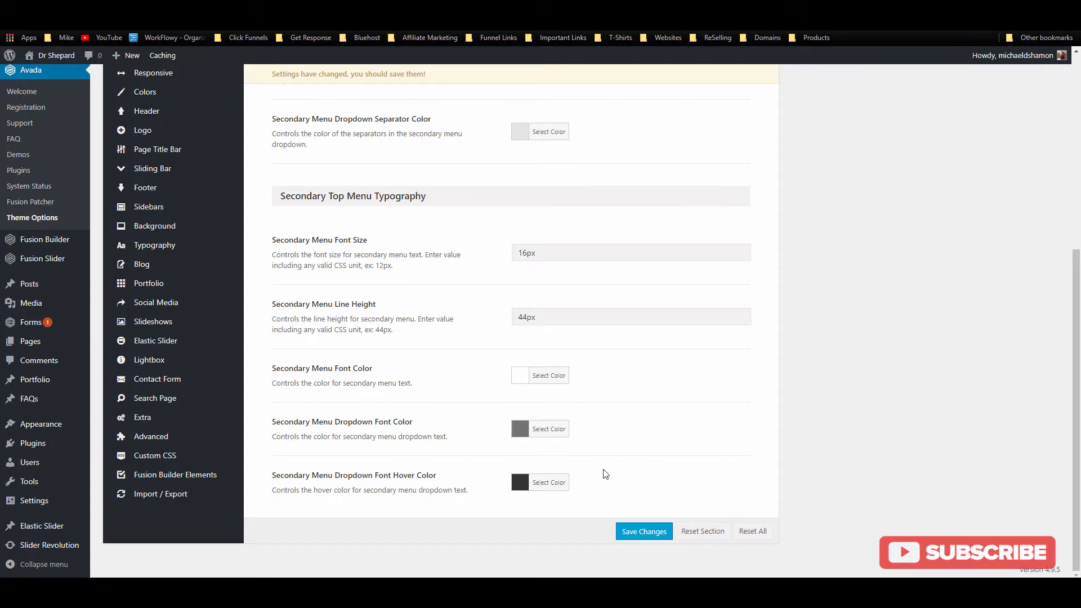
# Step: Save the menu settings and reload the live site to confirm the white top-bar text
pyautogui.click(643, 535)
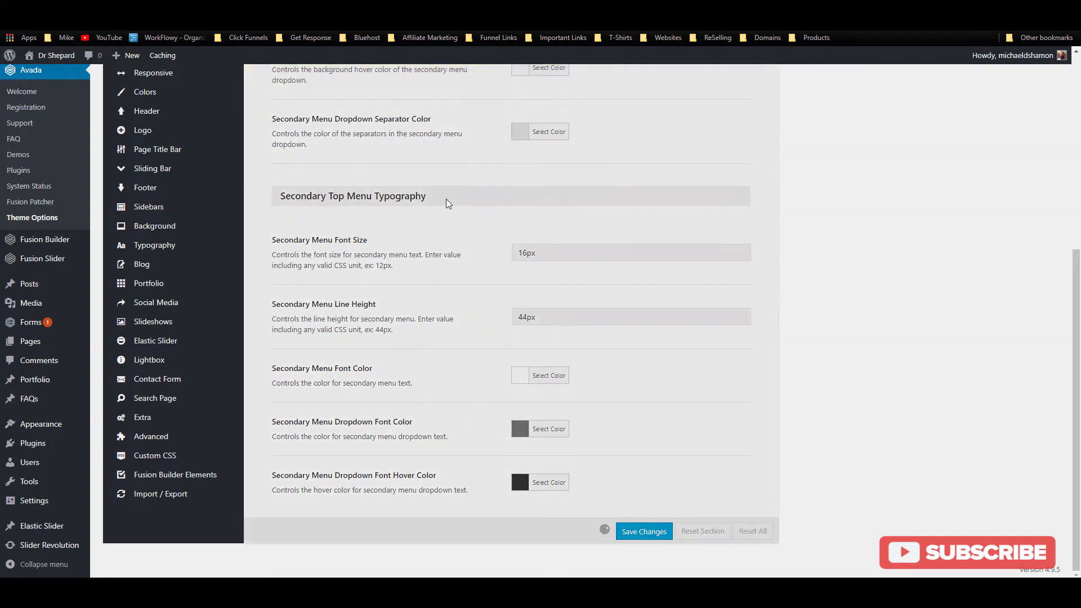
pyautogui.hotkey('ctrl', 'Tab')
pyautogui.press('F5')
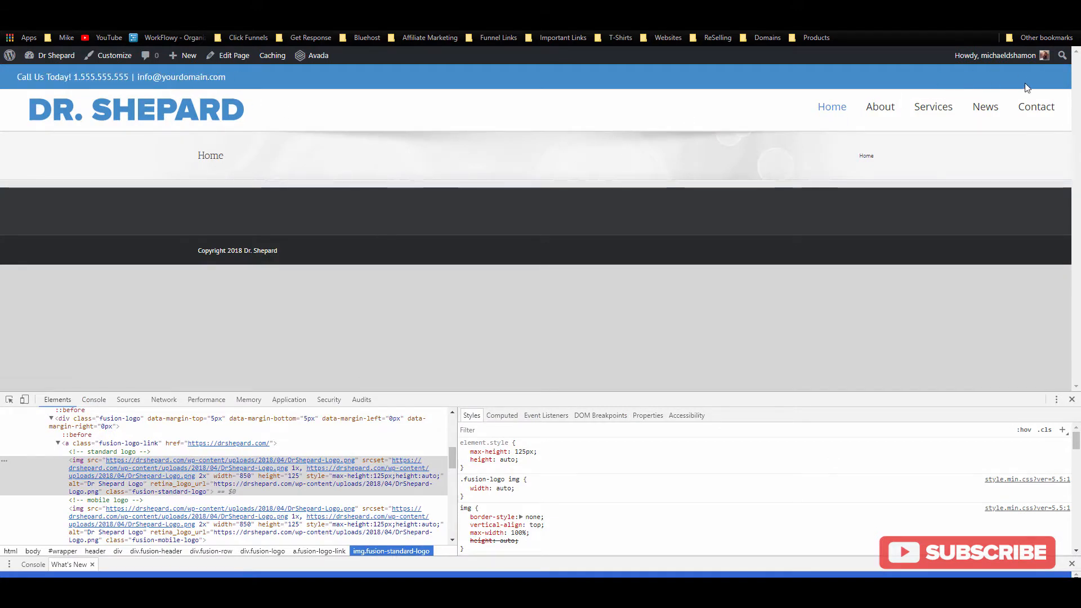
pyautogui.hotkey('ctrl', 'Tab')
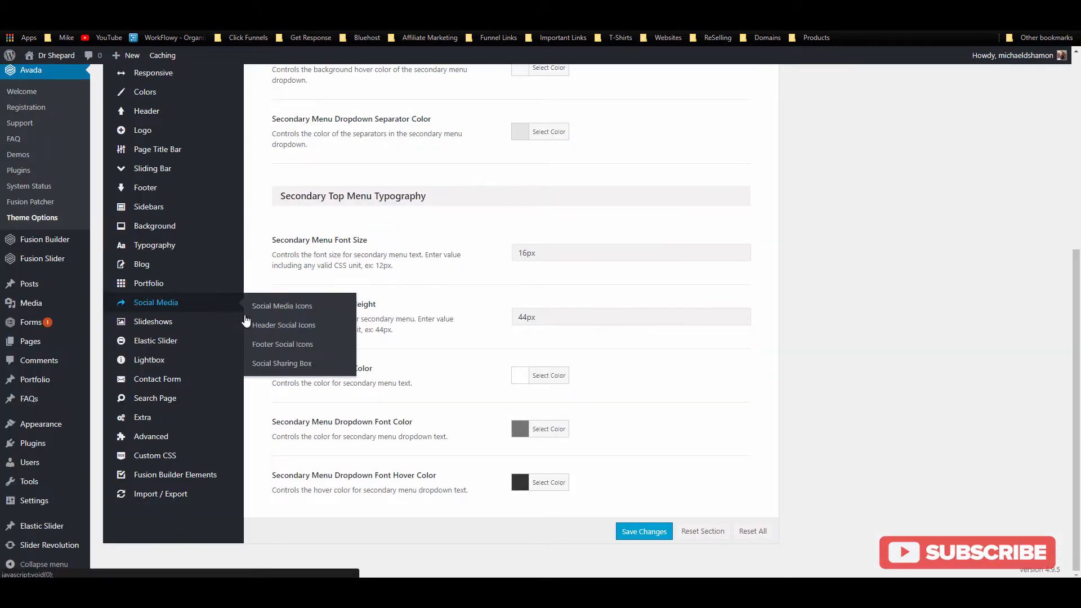
# Step: Add Facebook and Instagram entries to the Social Media Icons list
pyautogui.scroll(2, 251, 362)
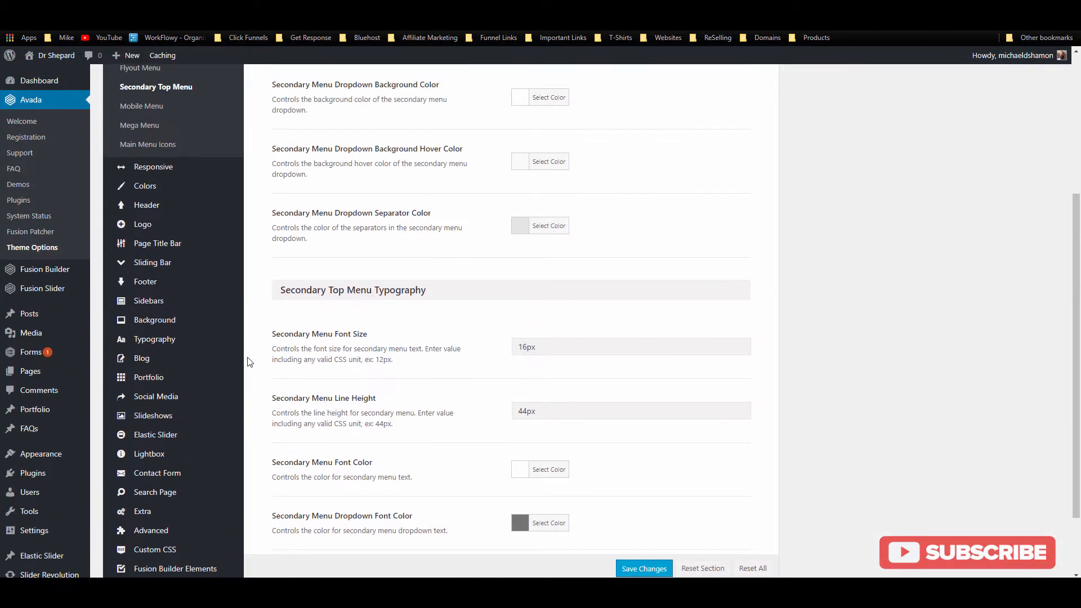
pyautogui.moveTo(195, 318)
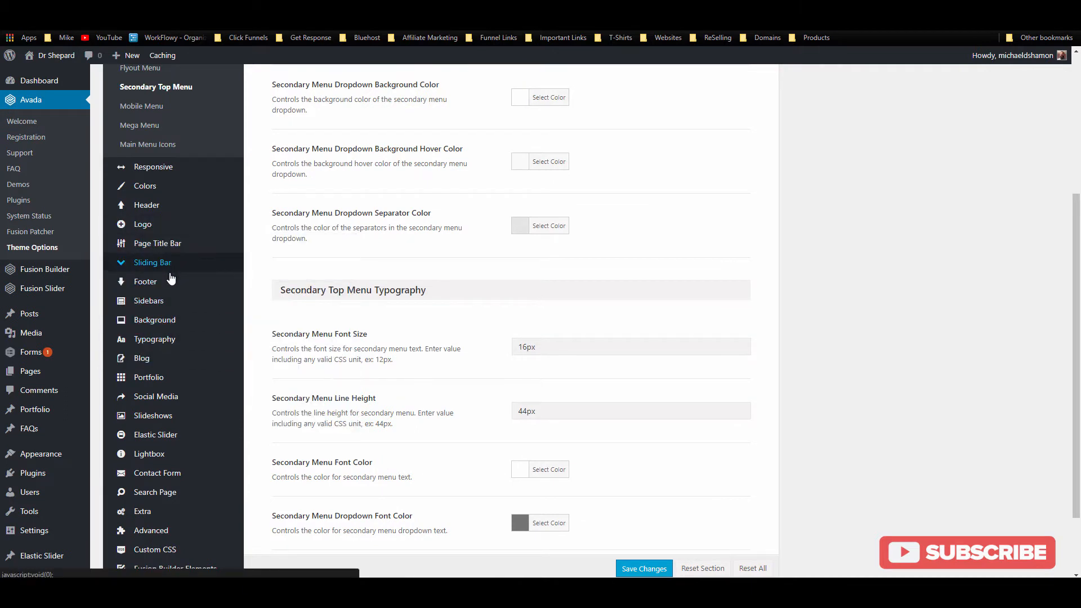
pyautogui.click(163, 396)
pyautogui.scroll(2, 383, 364)
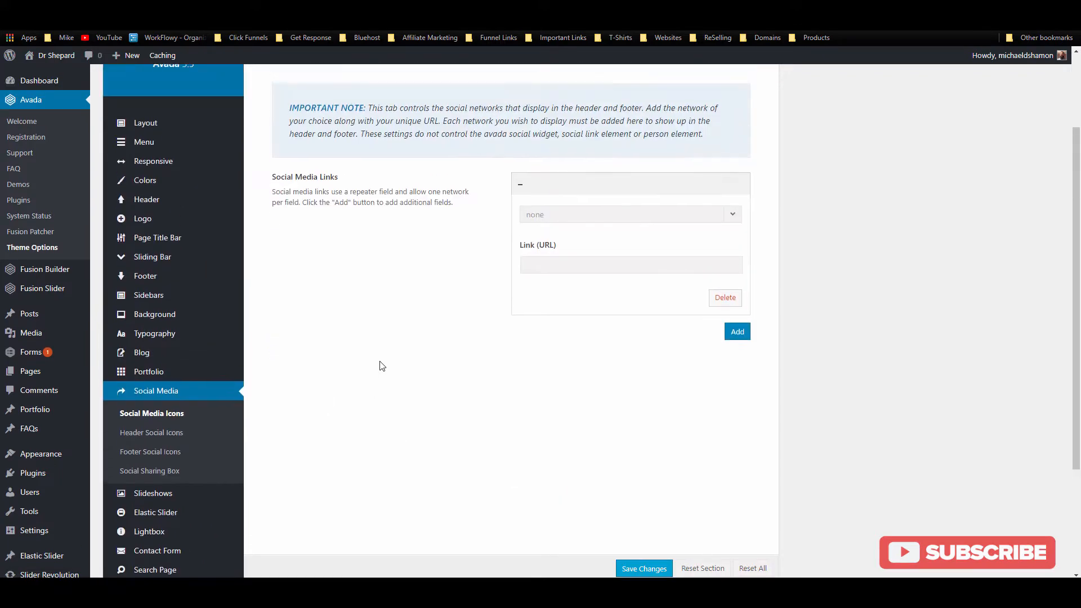
pyautogui.click(666, 217)
pyautogui.click(625, 330)
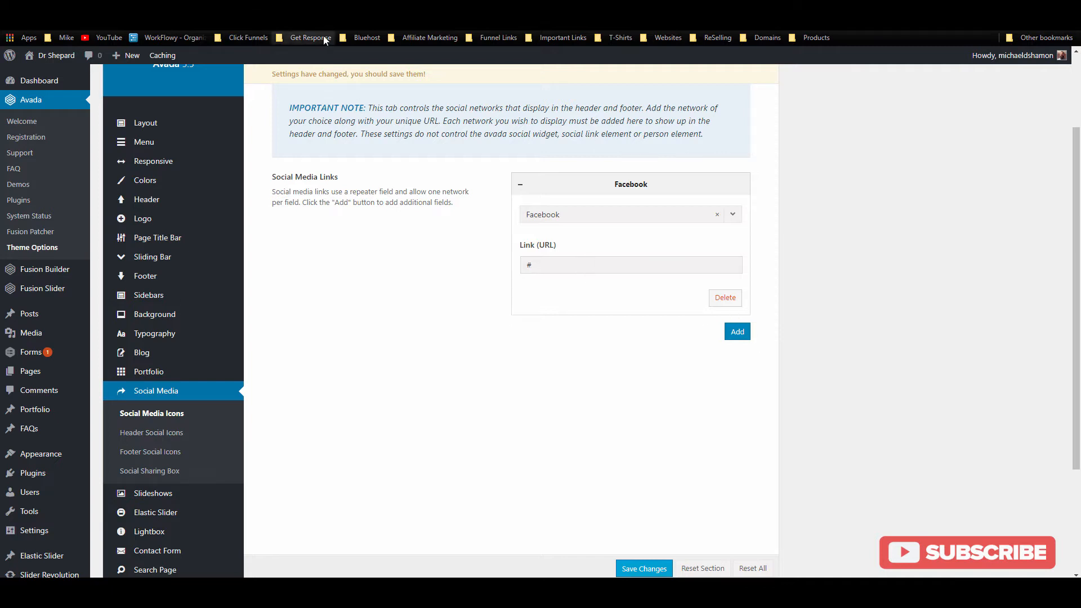
pyautogui.click(736, 332)
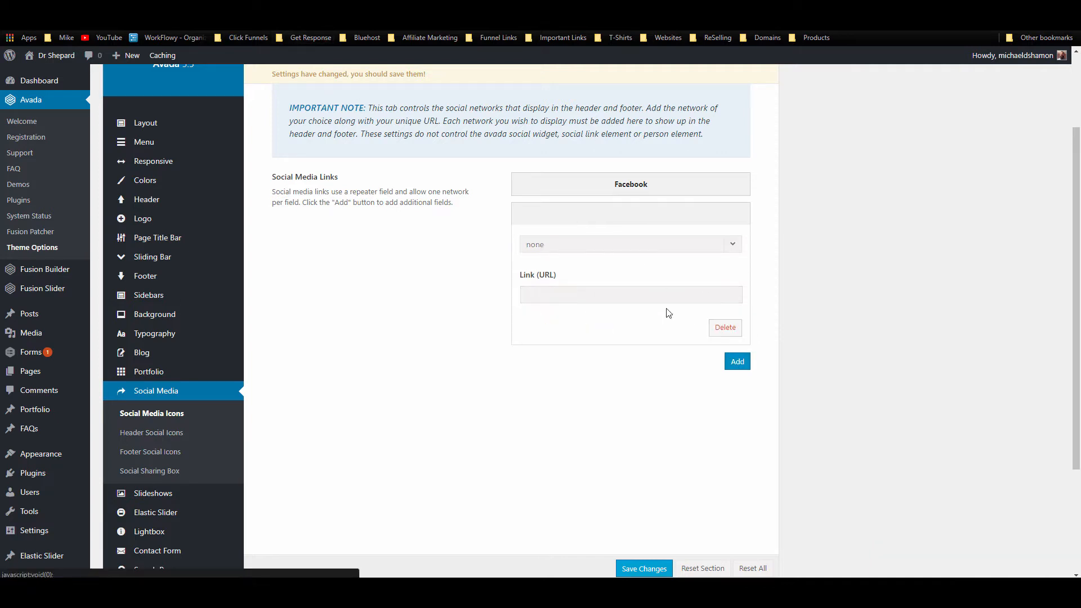
pyautogui.click(579, 246)
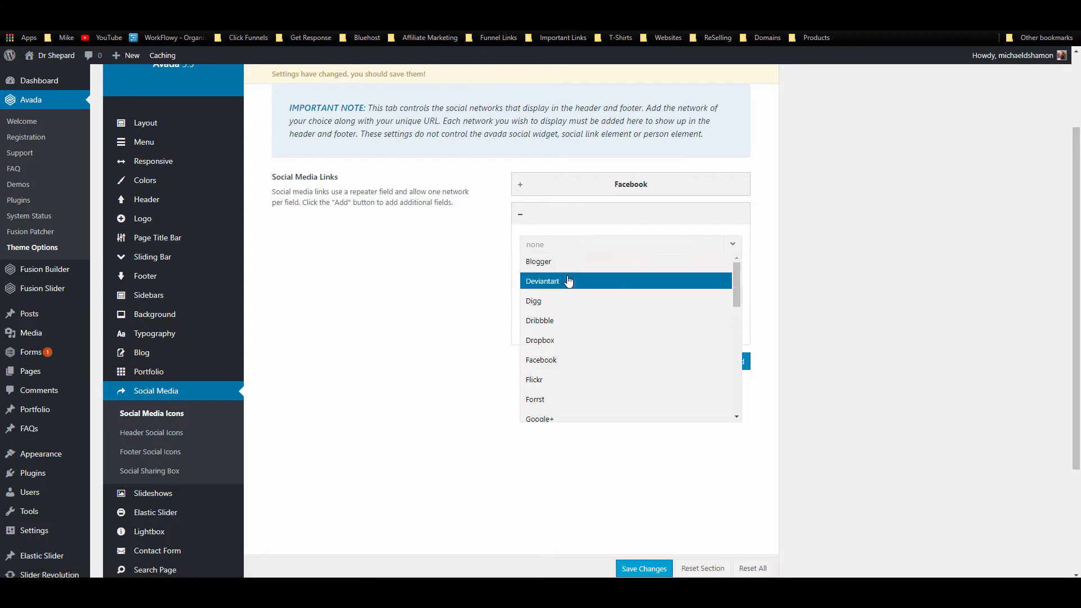
pyautogui.scroll(-2, 572, 336)
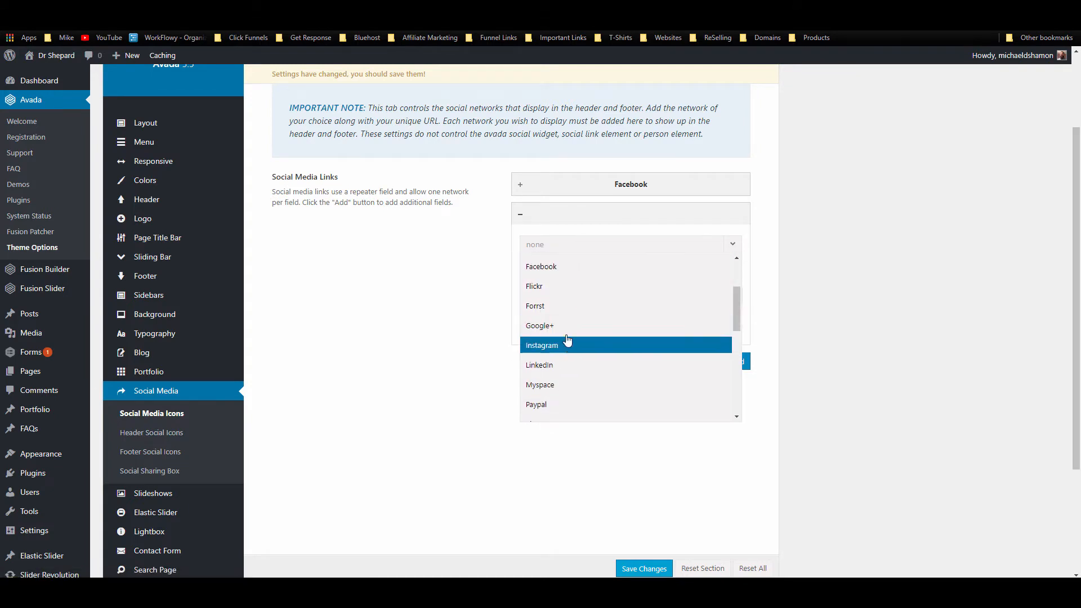
pyautogui.click(565, 345)
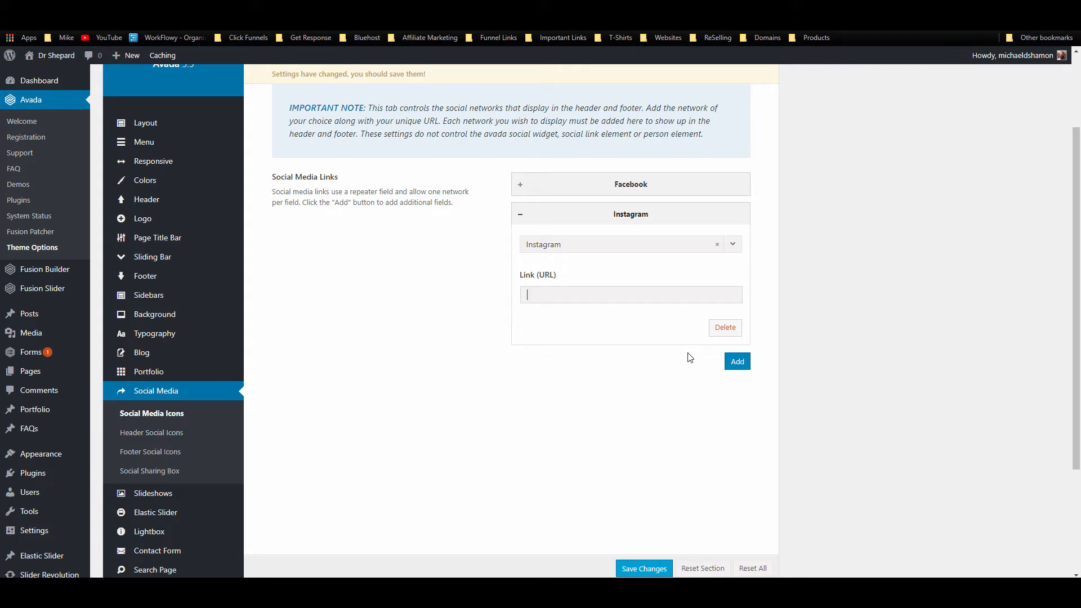
# Step: Add Twitter and LinkedIn entries plus an empty fifth one, and save the social links
pyautogui.click(737, 362)
pyautogui.click(575, 275)
pyautogui.scroll(-4, 582, 394)
pyautogui.click(581, 408)
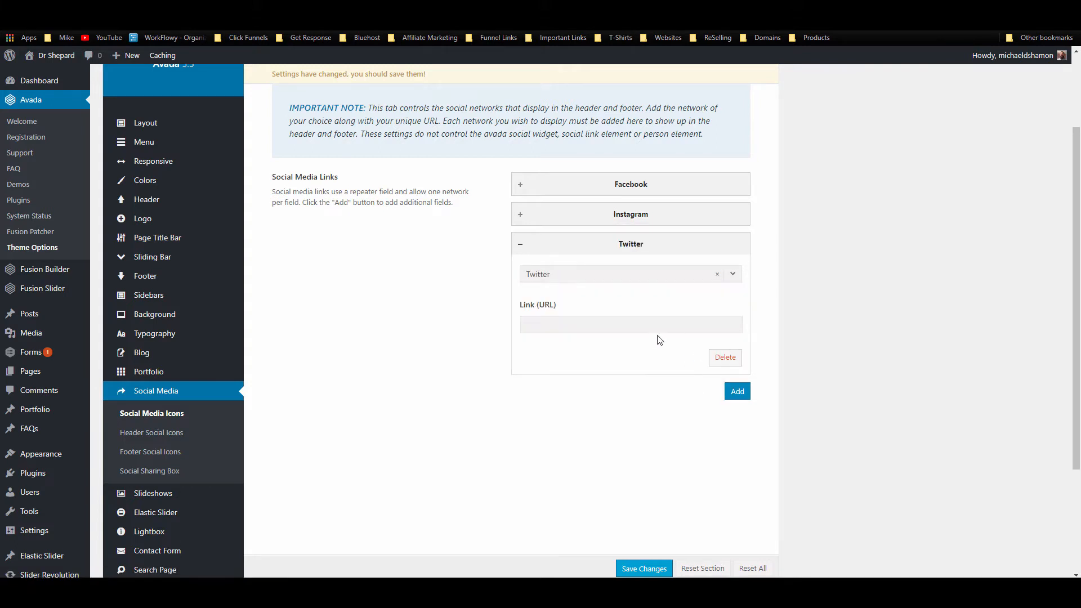
pyautogui.click(738, 391)
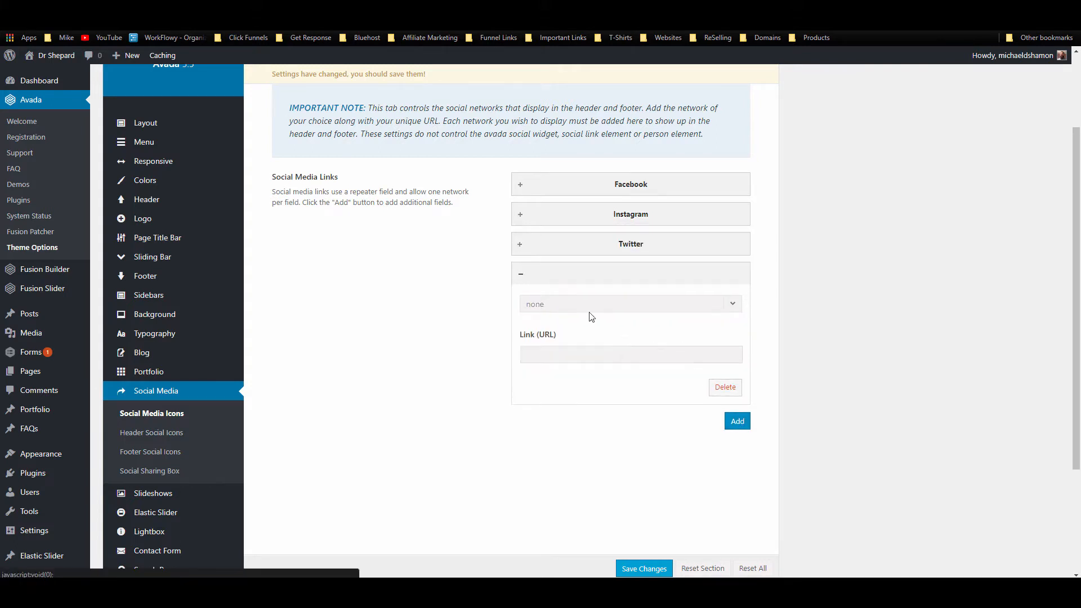
pyautogui.click(591, 304)
pyautogui.click(575, 388)
pyautogui.click(738, 421)
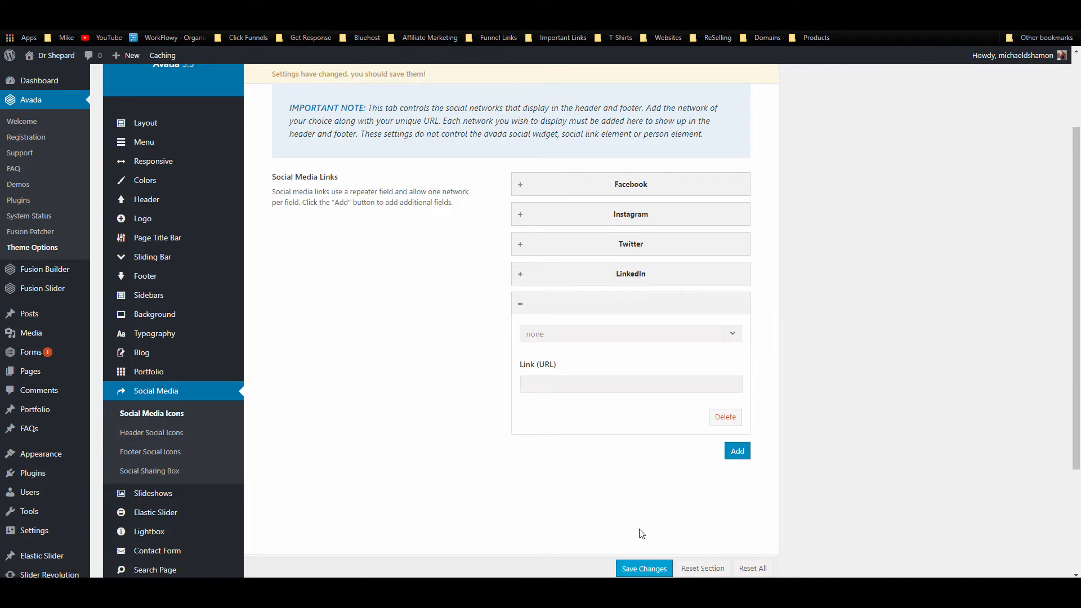
pyautogui.click(636, 569)
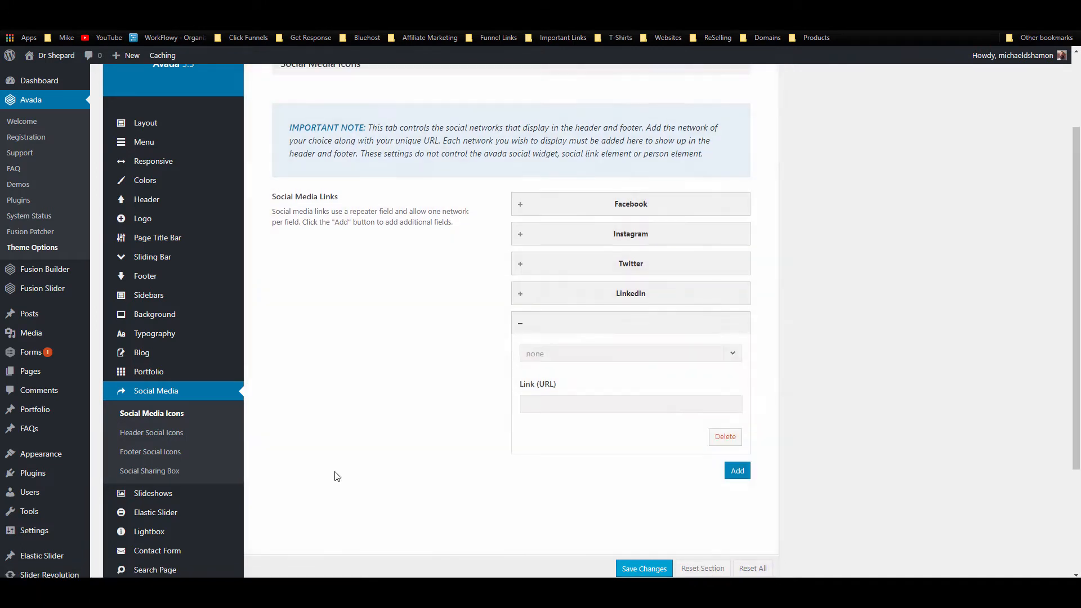
pyautogui.click(148, 434)
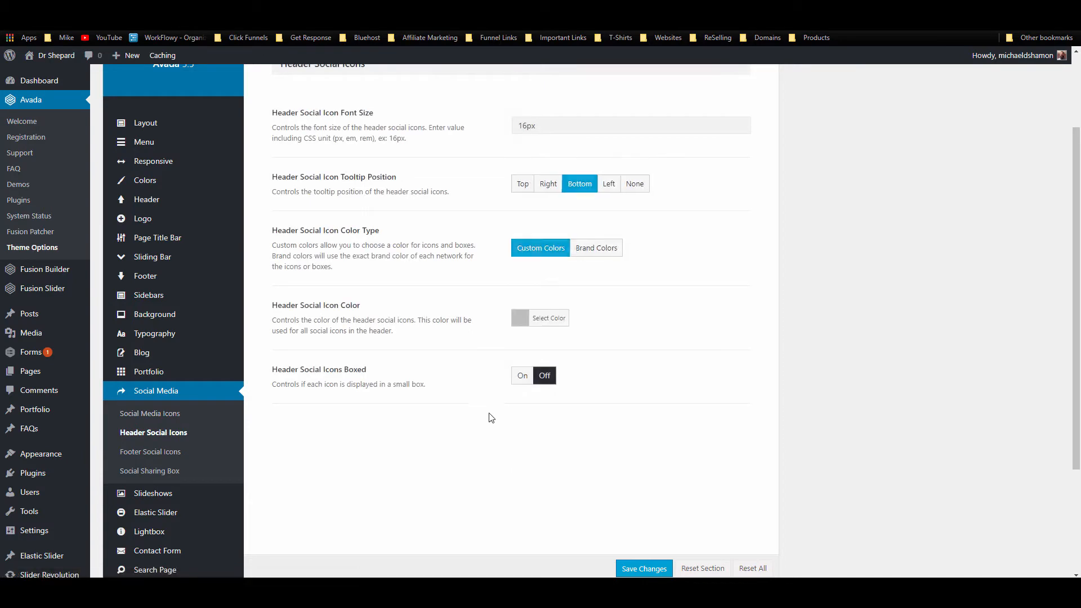
# Step: Check the header social icons on the live site
pyautogui.scroll(2, 495, 368)
pyautogui.scroll(-1, 360, 246)
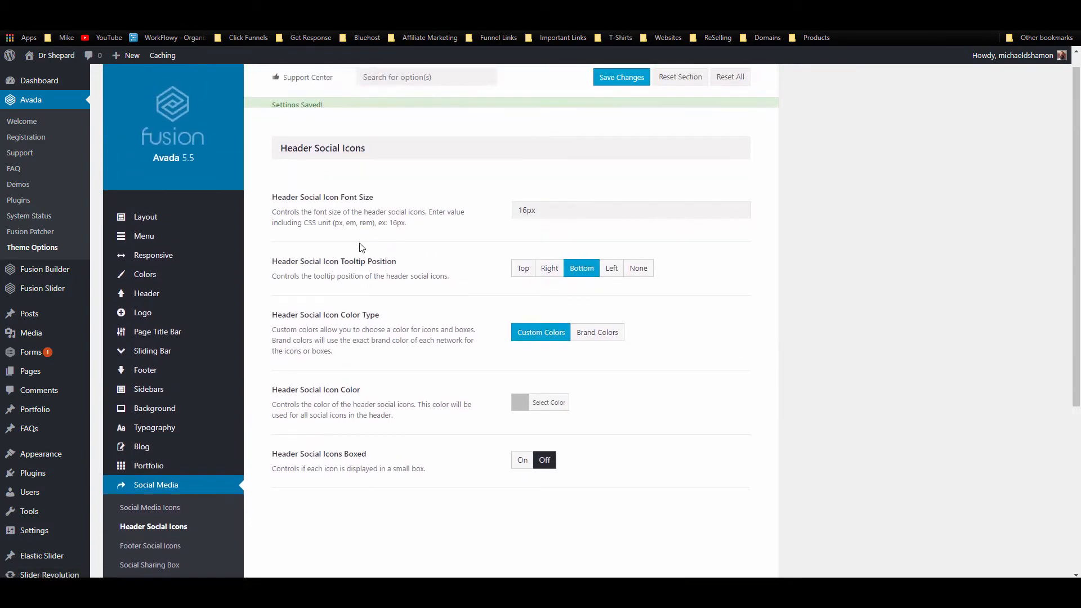
pyautogui.click(96, 8)
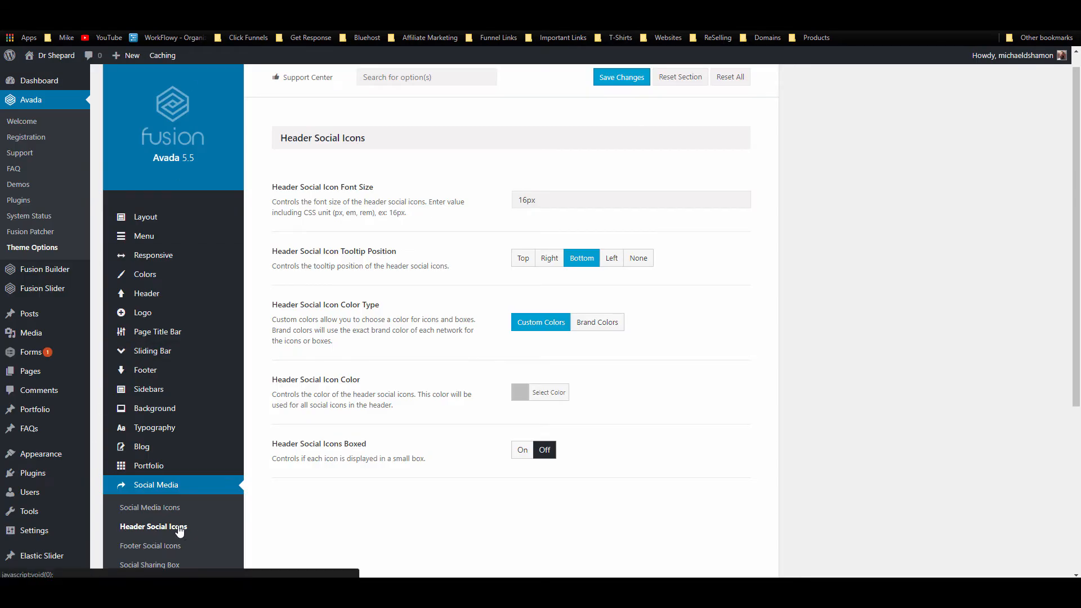
pyautogui.scroll(-3, 192, 521)
pyautogui.scroll(3, 479, 366)
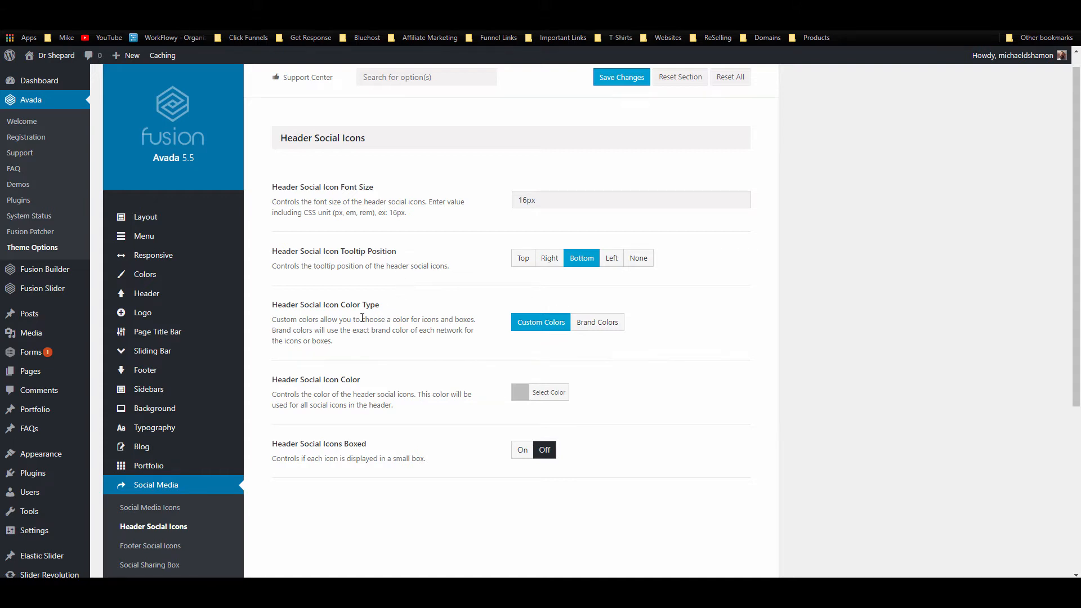
pyautogui.scroll(-2, 597, 331)
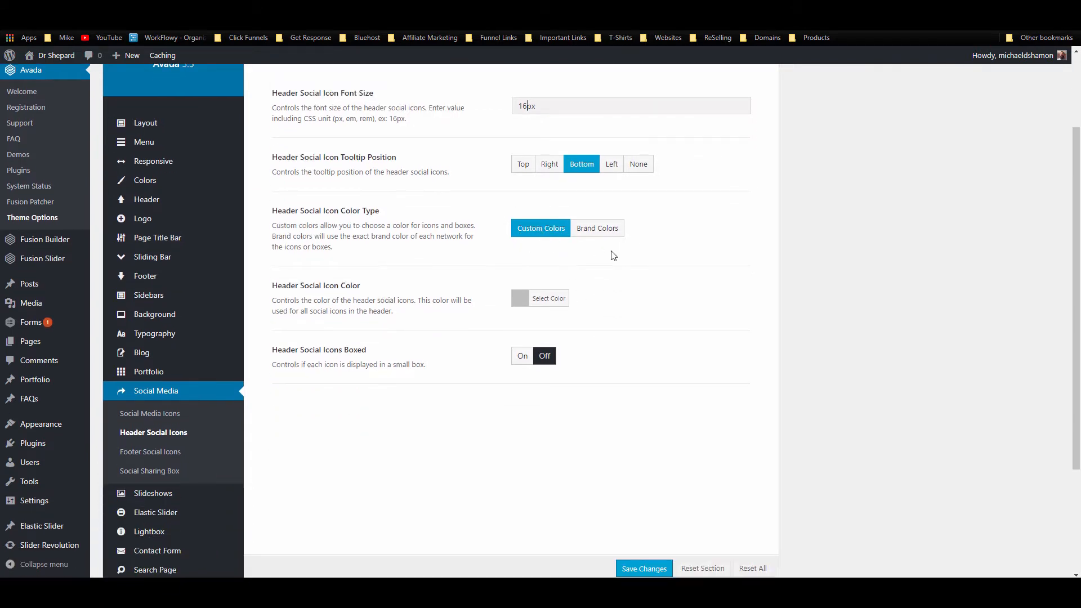
# Step: Set Header Social Icon Color to white and save
pyautogui.click(521, 301)
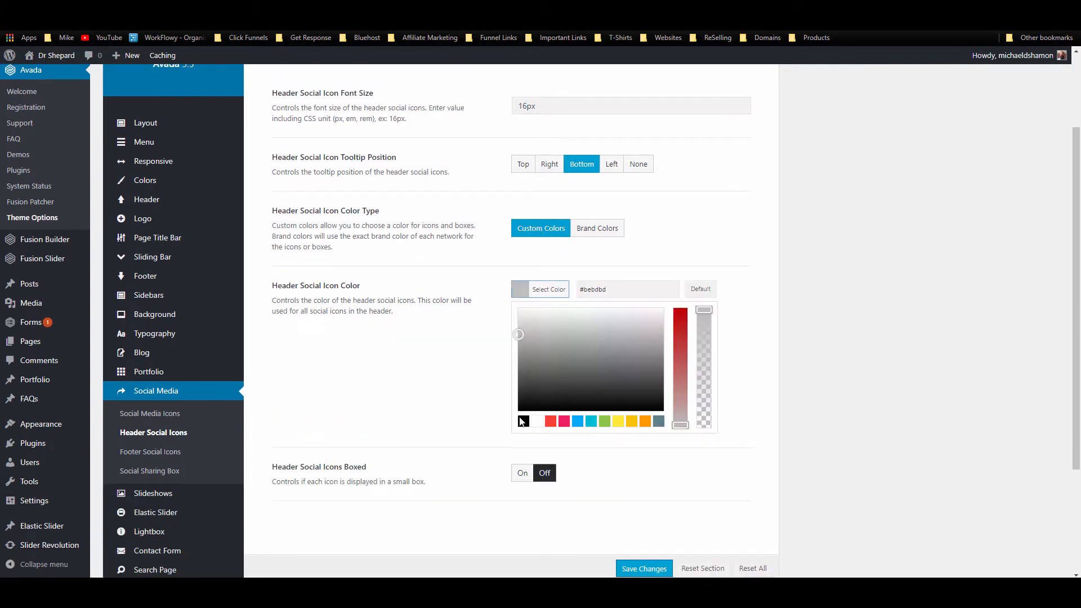
pyautogui.click(809, 278)
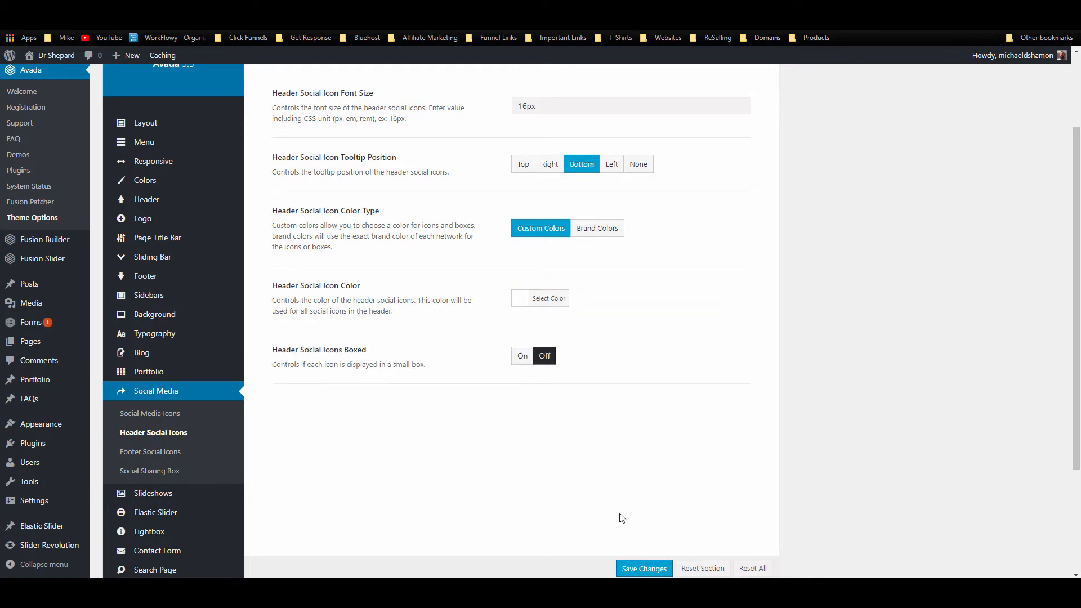
pyautogui.click(637, 570)
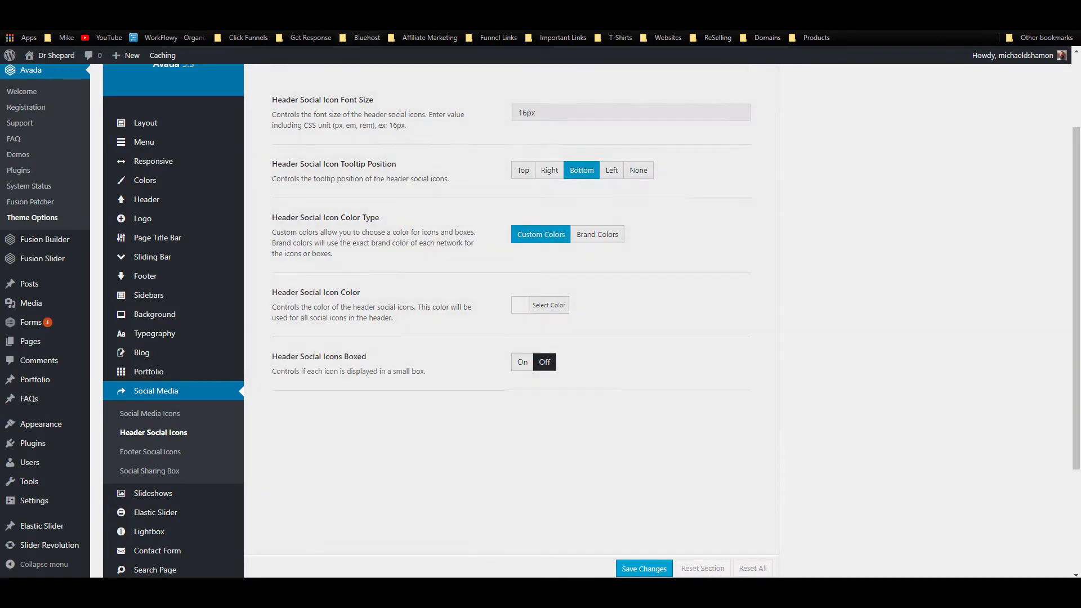
pyautogui.click(271, 8)
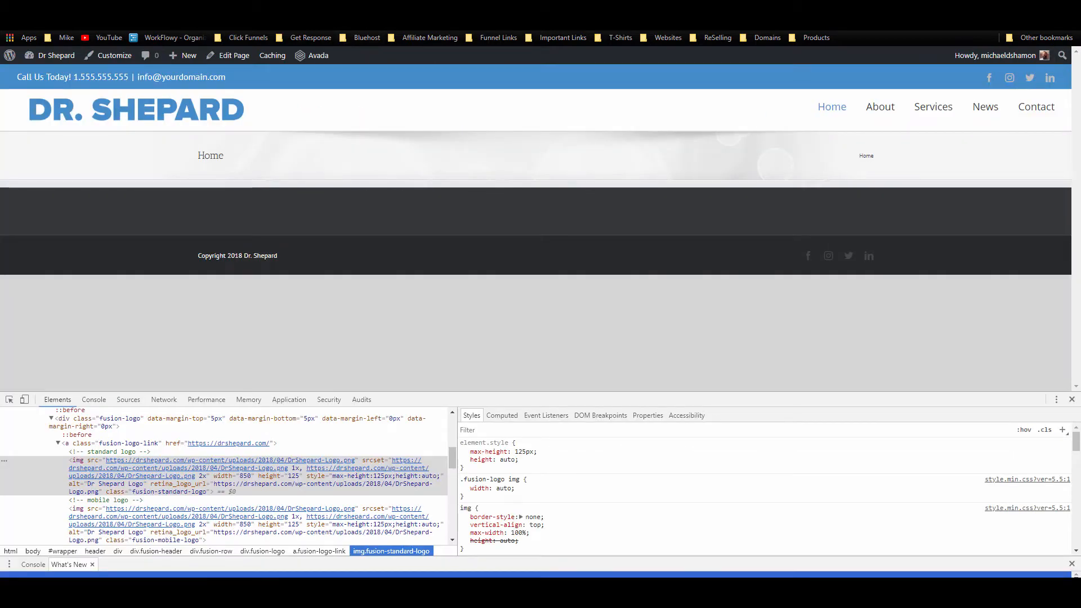
# Step: Reload the front page to see white header social icons, then return to Header Social Icons options
pyautogui.press('F5')
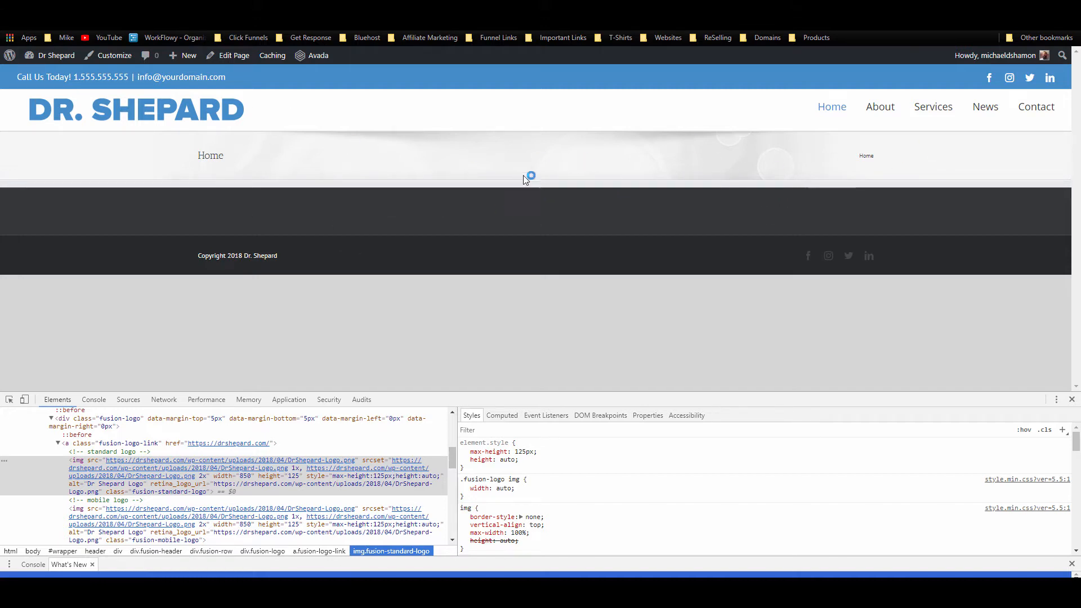
pyautogui.hotkey('ctrl', 'shift', 'Tab')
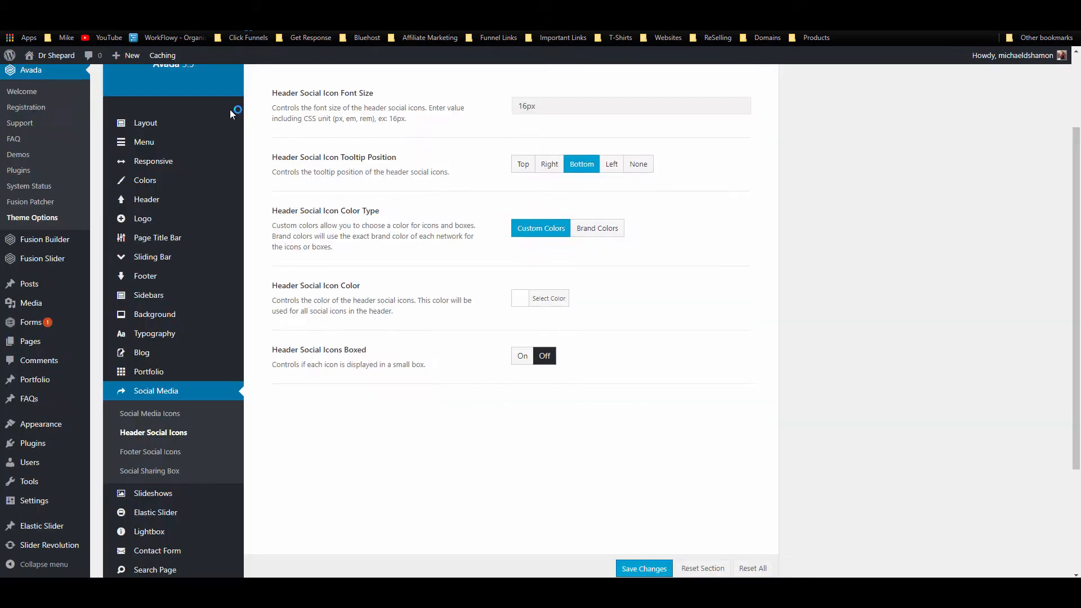
# Step: Start a new Slider Revolution slider titled 'home slider 1' with alias 'homeslider1'
pyautogui.scroll(-3, 215, 294)
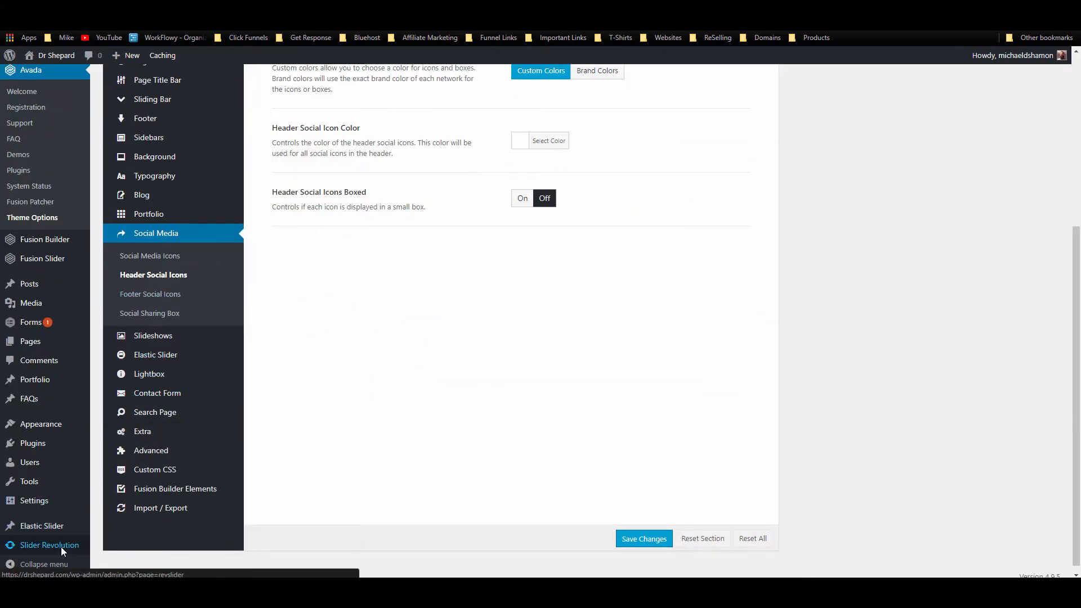
pyautogui.click(59, 546)
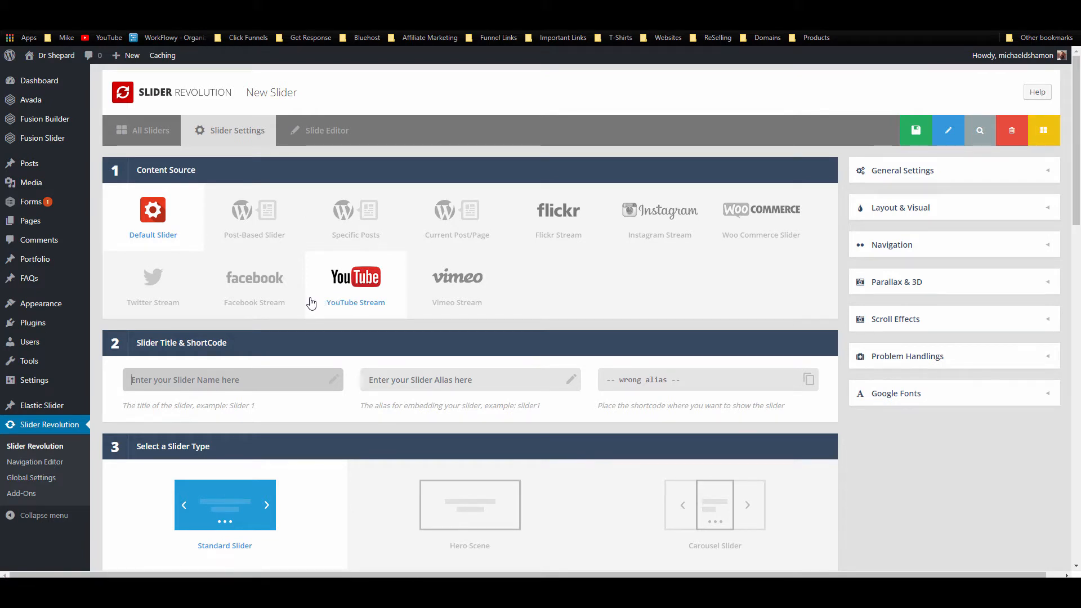
pyautogui.scroll(-3, 312, 303)
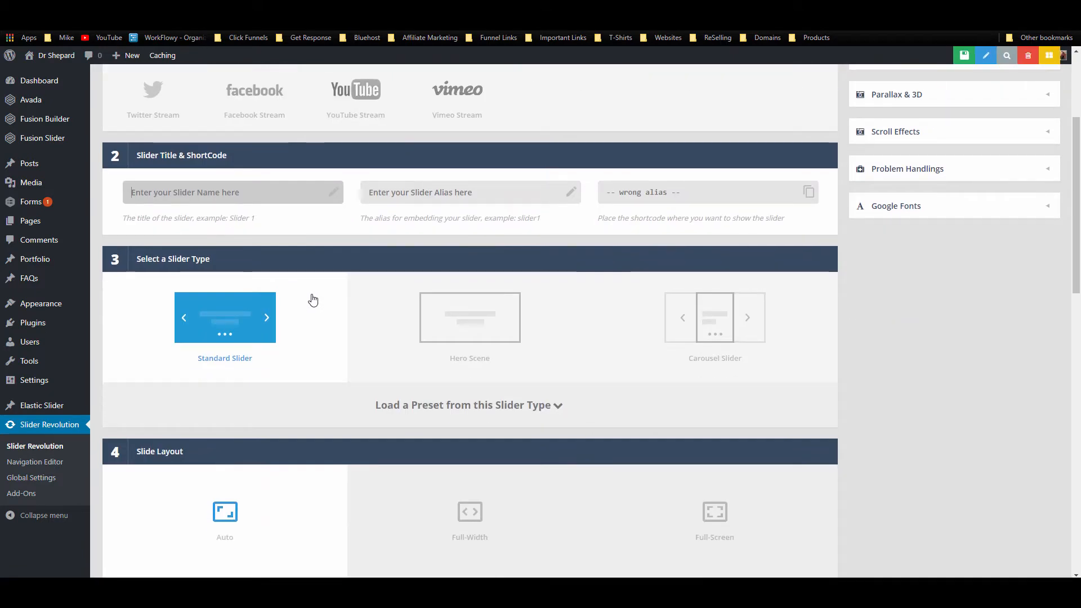
pyautogui.scroll(2, 275, 248)
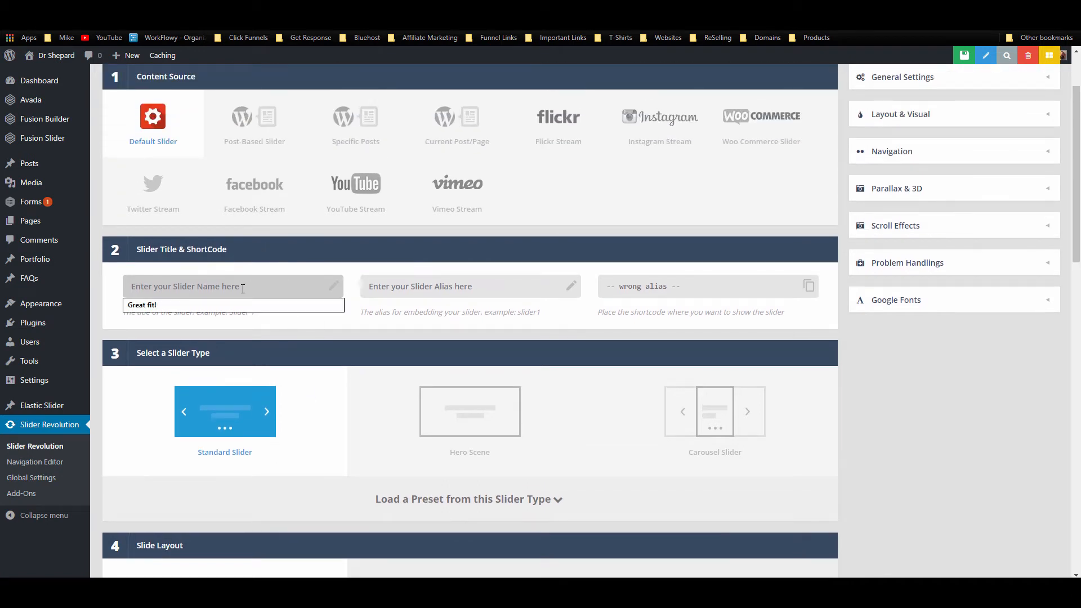
pyautogui.write('home slider 1')
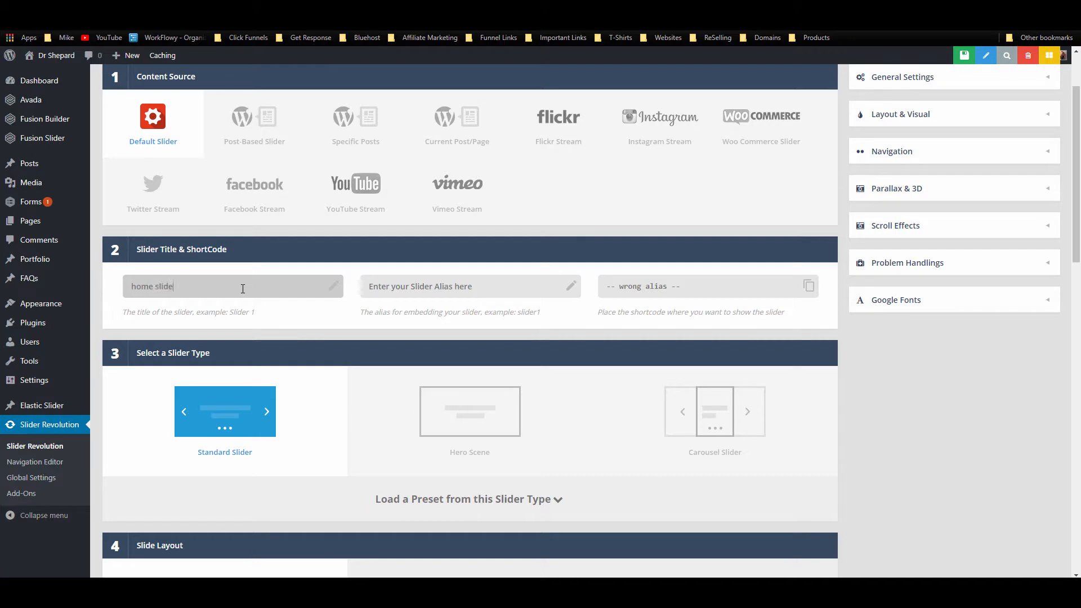
pyautogui.click(447, 290)
pyautogui.write('sl')
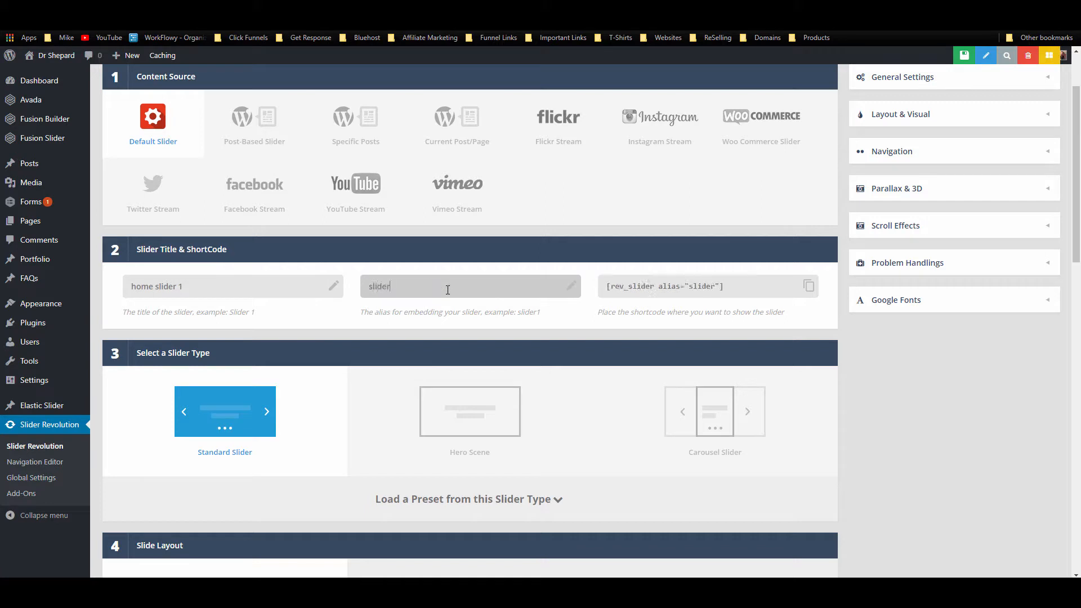
pyautogui.write('ide')
pyautogui.press('BackSpace')
pyautogui.press('BackSpace')
pyautogui.press('BackSpace')
pyautogui.press('BackSpace')
pyautogui.press('BackSpace')
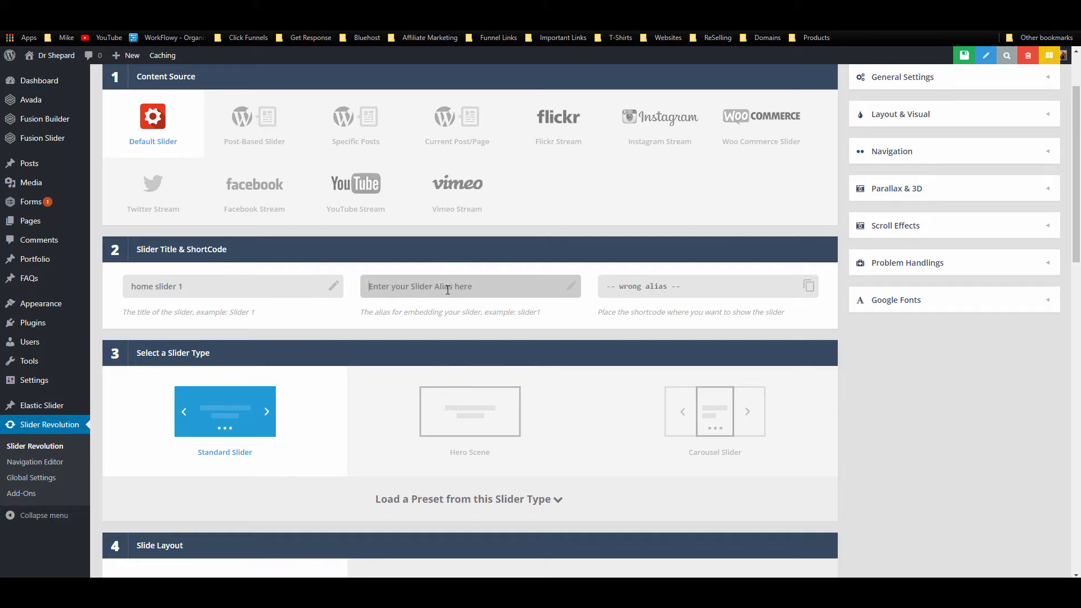
pyautogui.write('homeslider1')
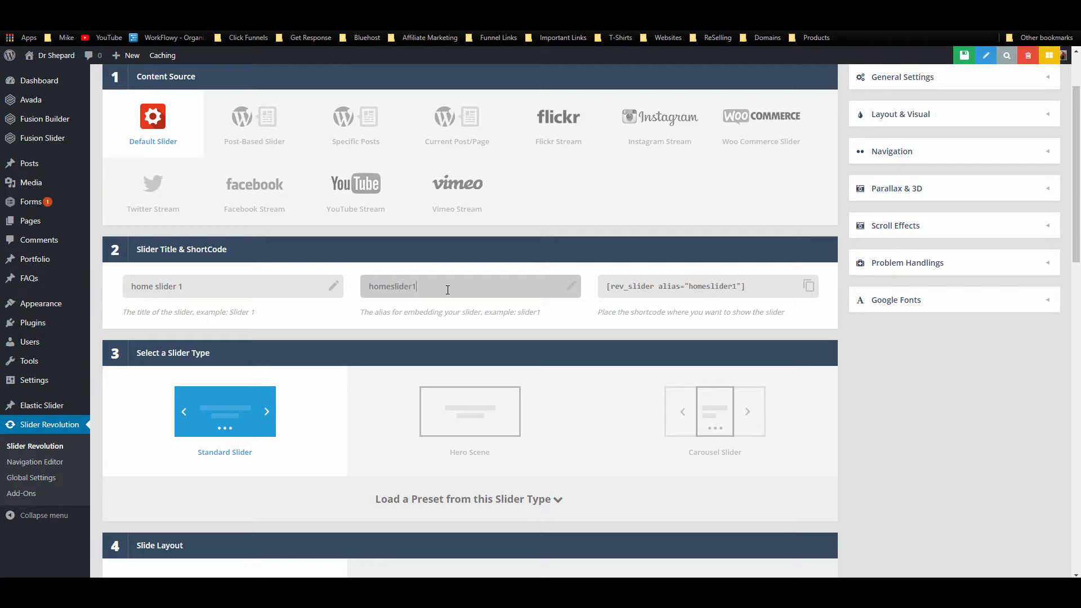
# Step: Set the layer grid size to 1920 x 900px and save the new slider
pyautogui.scroll(-2, 333, 396)
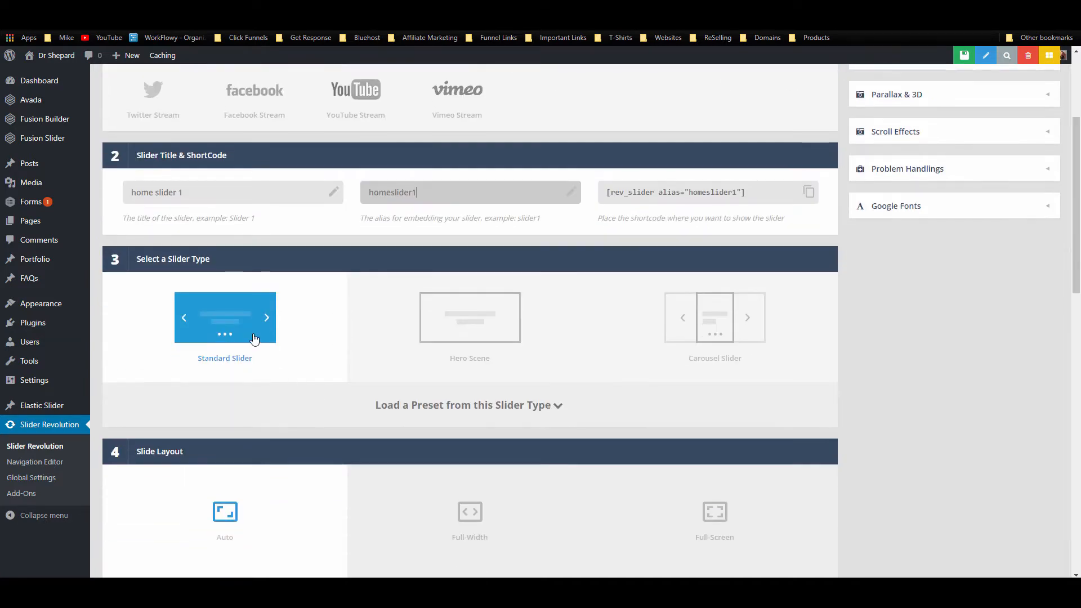
pyautogui.scroll(-4, 629, 378)
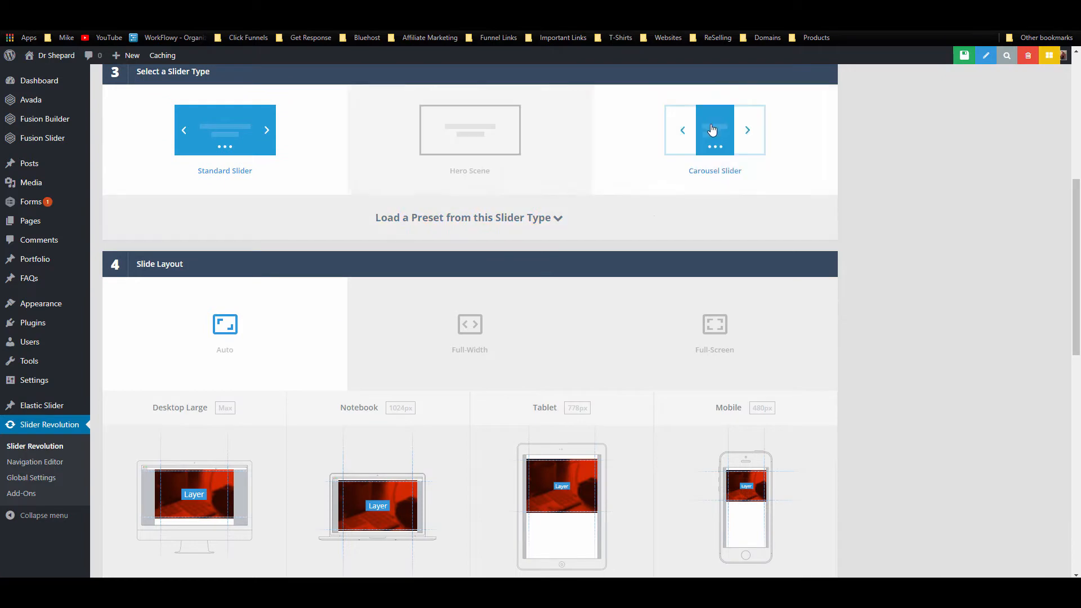
pyautogui.scroll(-2, 315, 316)
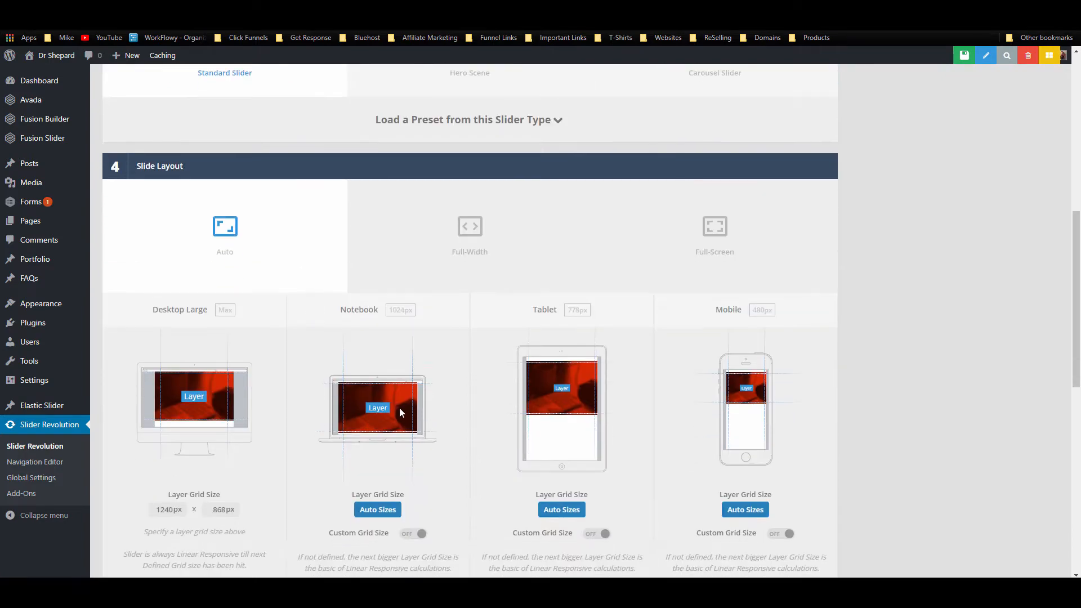
pyautogui.scroll(-4, 398, 407)
pyautogui.moveTo(173, 326); pyautogui.dragTo(160, 327)
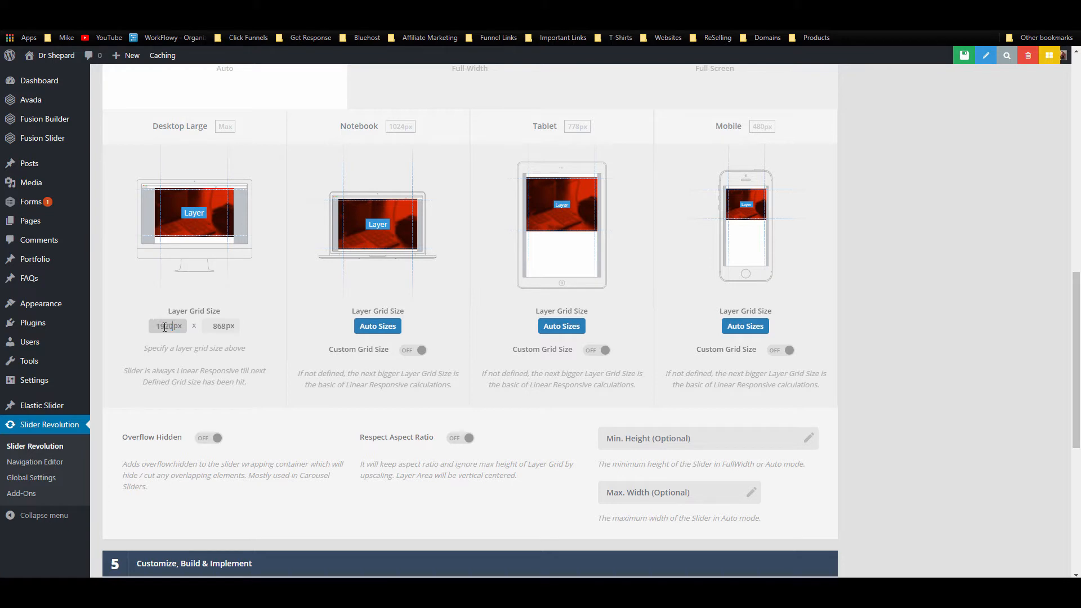
pyautogui.click(220, 327)
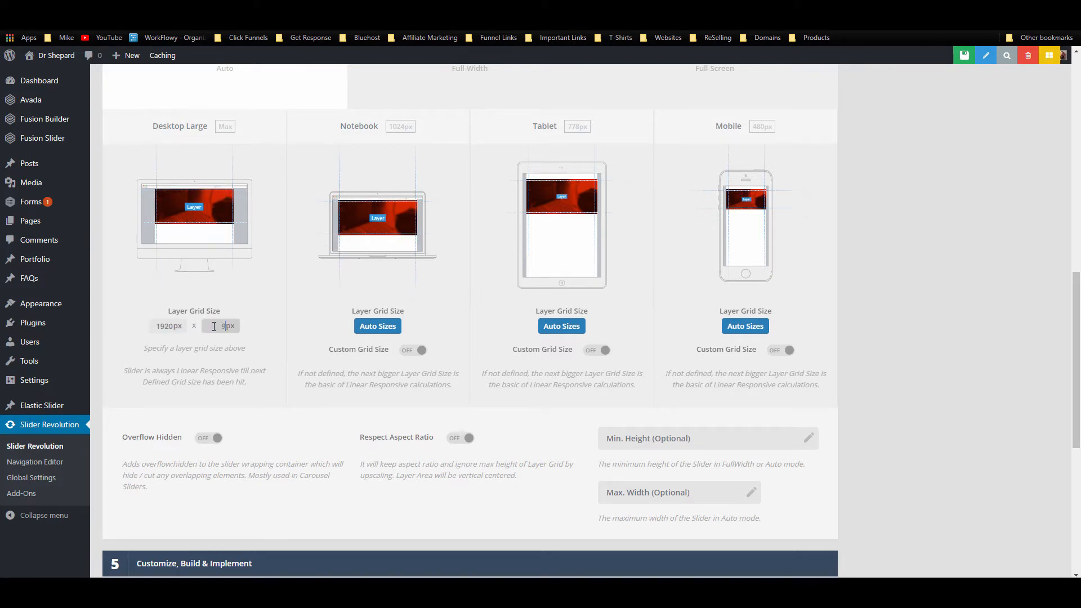
pyautogui.write('900')
pyautogui.click(285, 333)
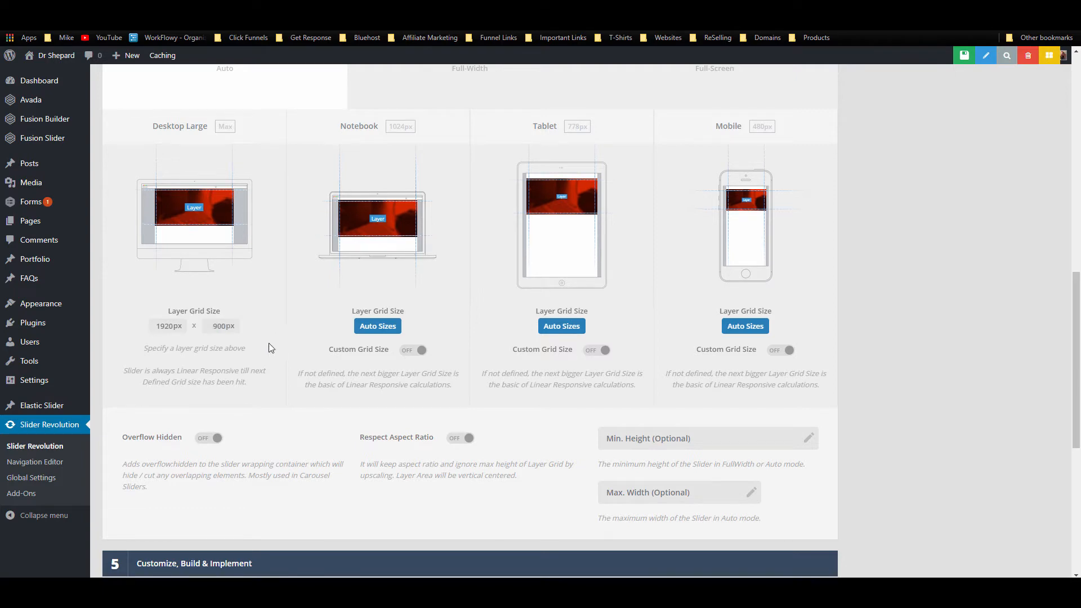
pyautogui.scroll(-2, 268, 346)
pyautogui.scroll(-5, 442, 369)
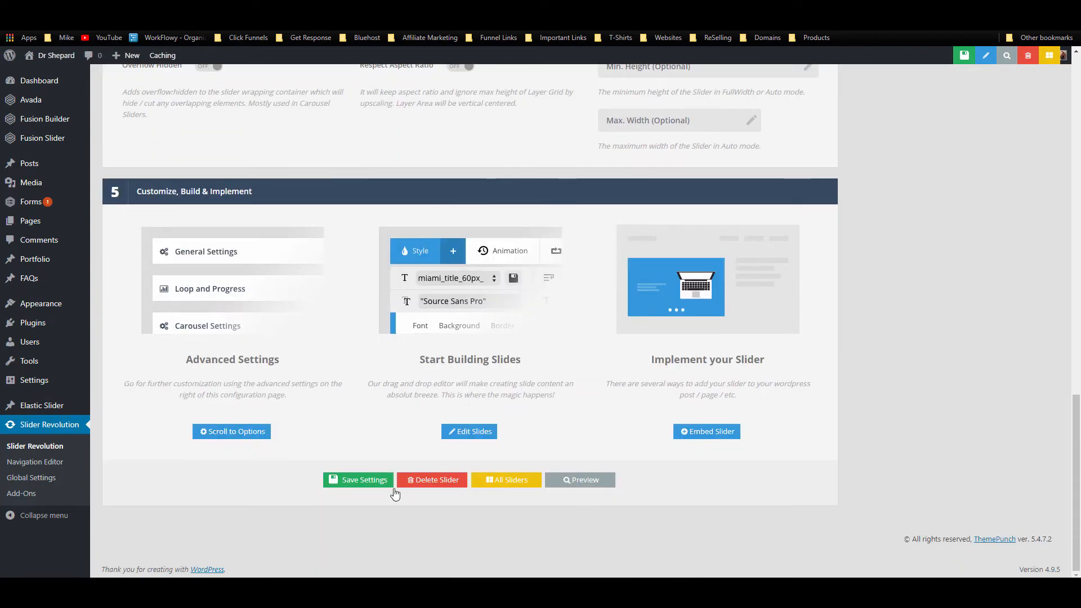
pyautogui.click(392, 486)
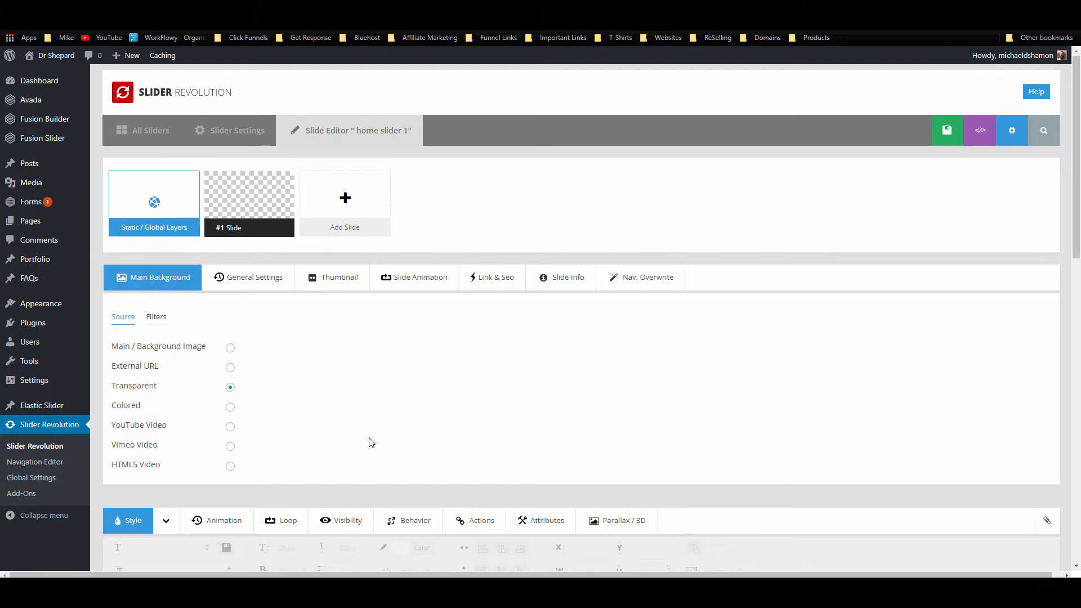
# Step: Upload the Placeholder-1920x900 image as the slide's background and save the slide
pyautogui.scroll(-3, 410, 415)
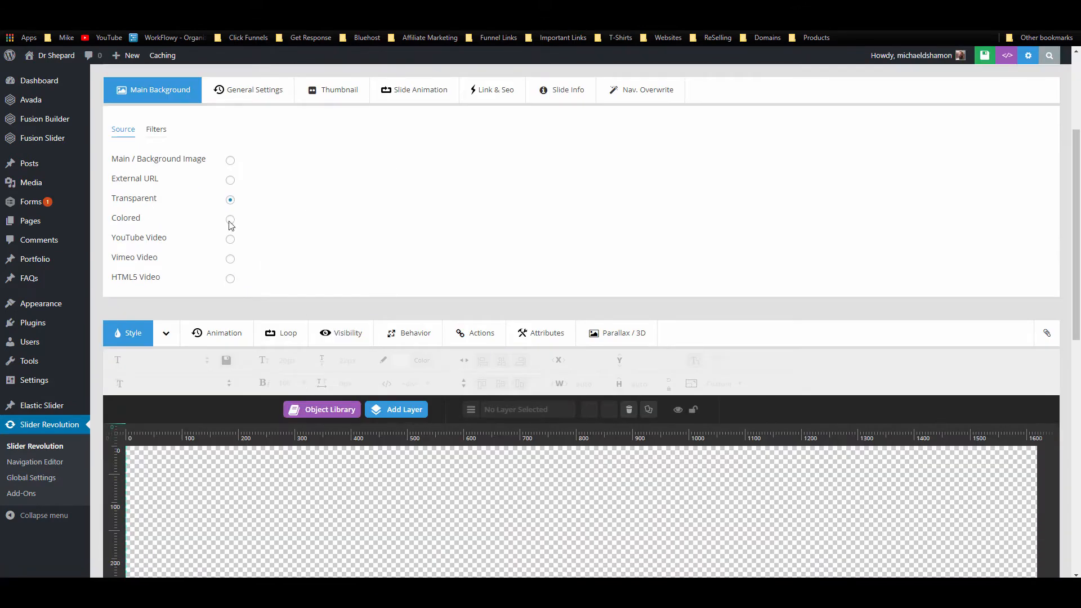
pyautogui.click(230, 162)
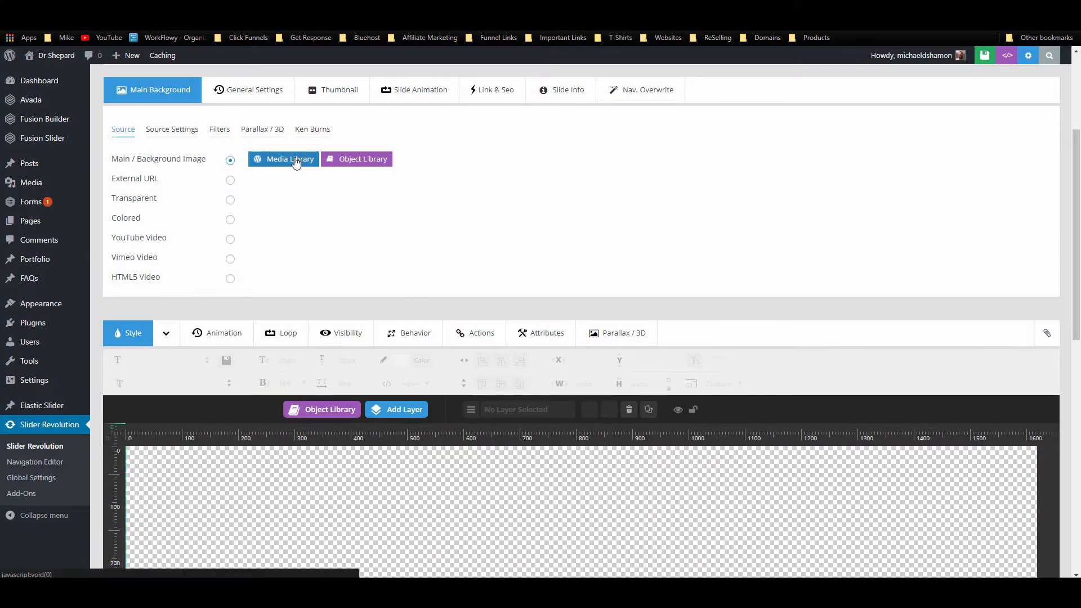
pyautogui.click(299, 163)
pyautogui.hotkey('alt', 'Tab')
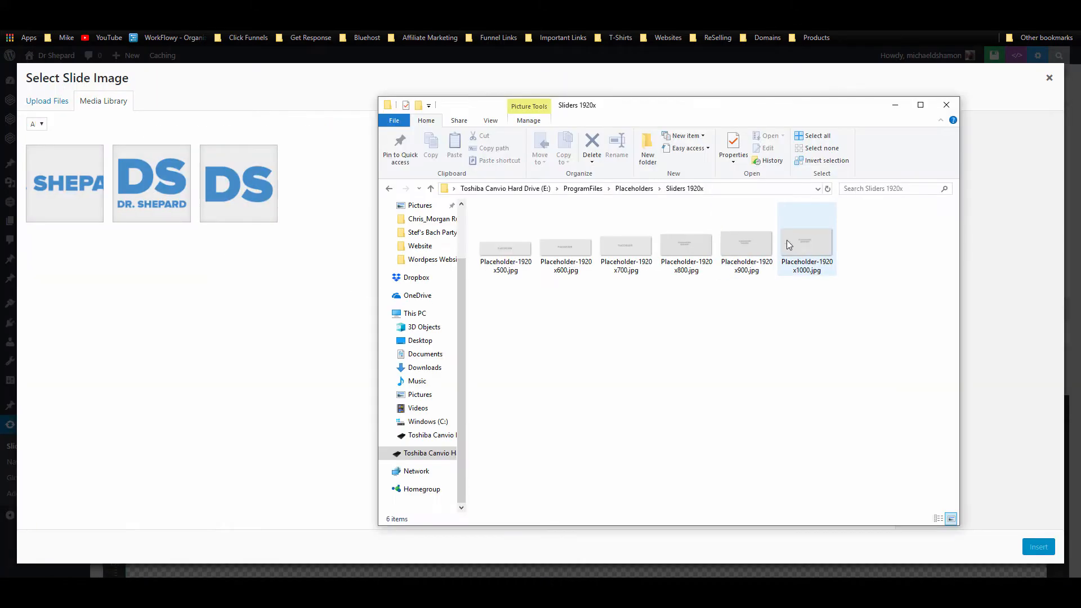
pyautogui.moveTo(753, 241); pyautogui.dragTo(243, 323)
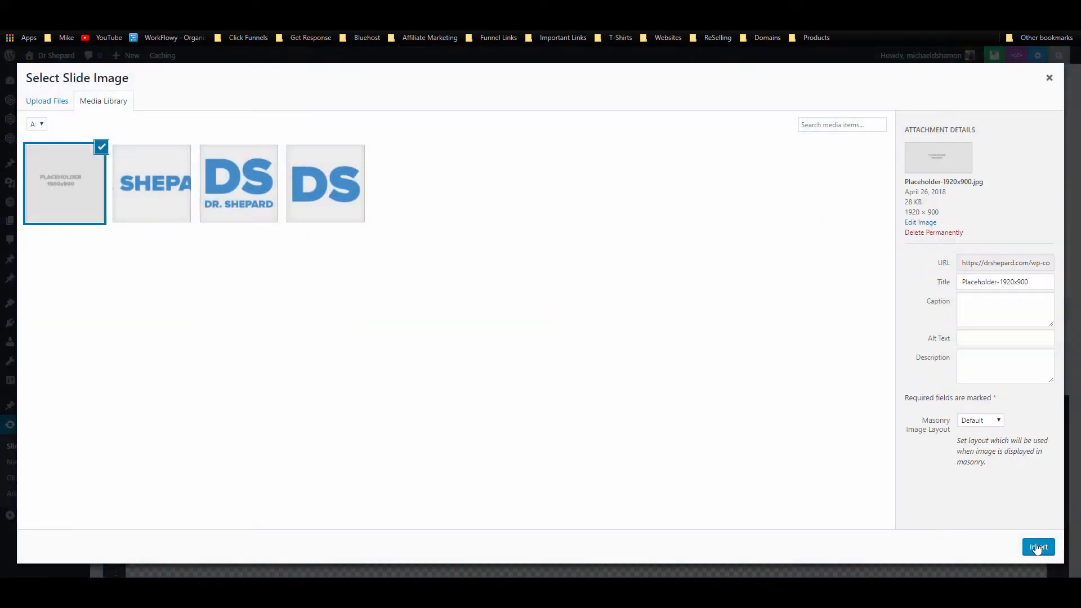
pyautogui.click(1039, 546)
pyautogui.scroll(-5, 544, 354)
pyautogui.scroll(-5, 547, 348)
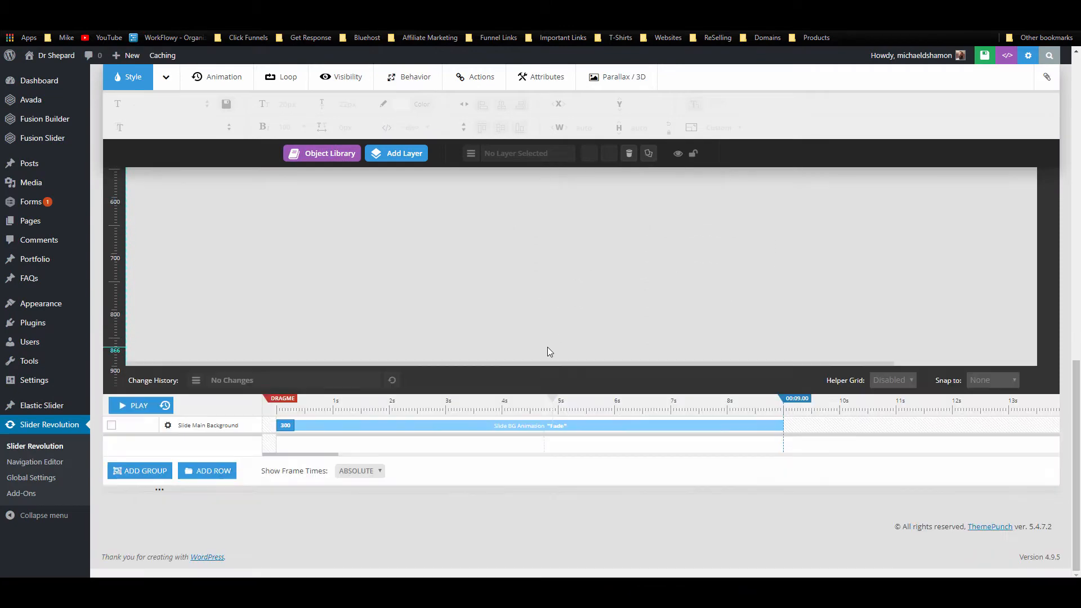
pyautogui.scroll(10, 549, 347)
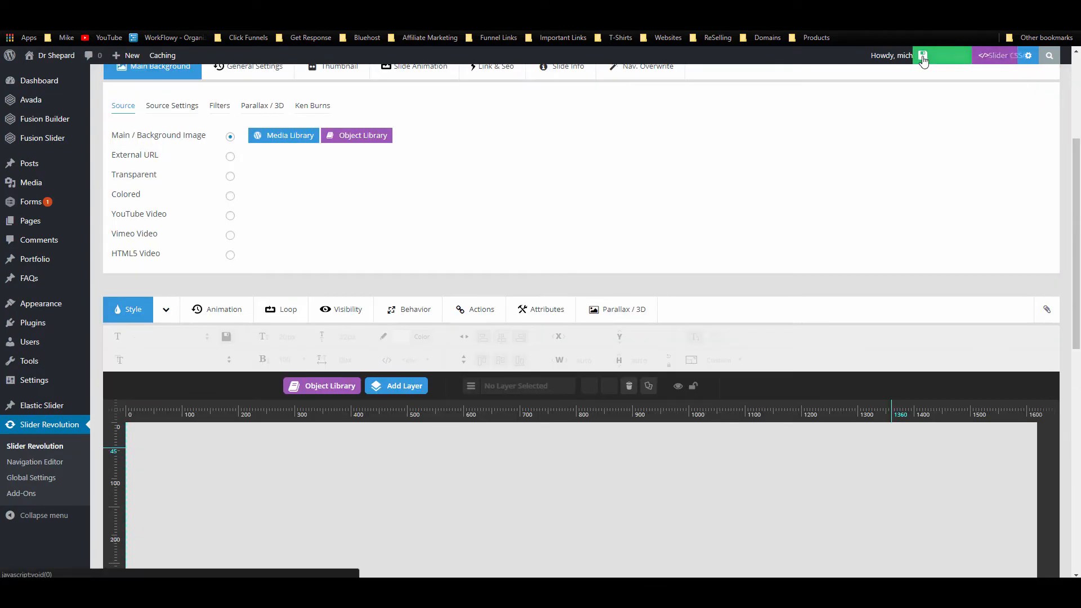
pyautogui.click(957, 55)
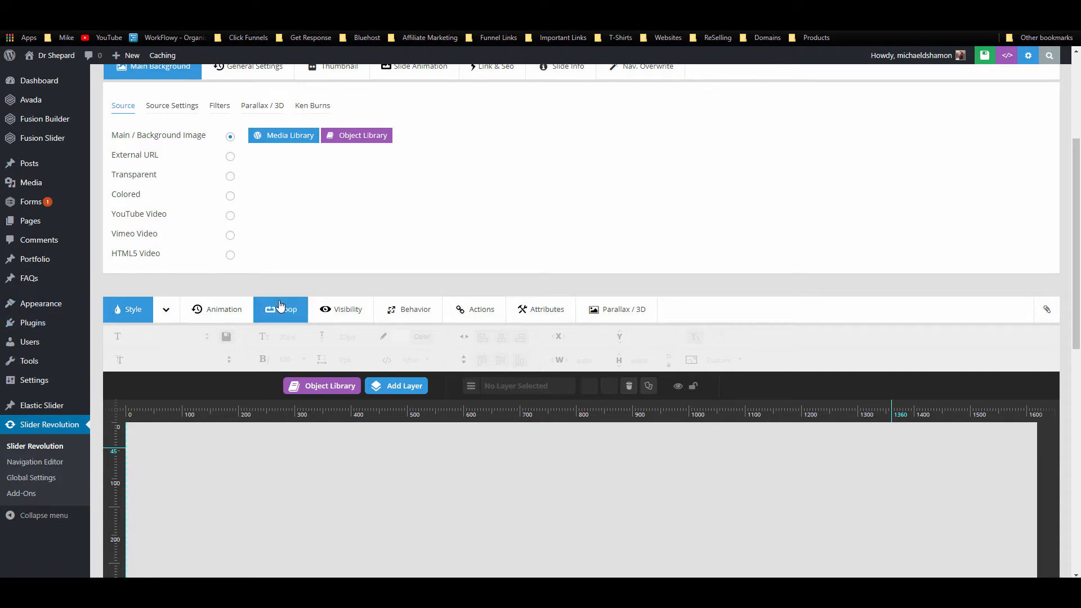
# Step: Open the Home page for editing from the Pages list
pyautogui.scroll(2, 264, 306)
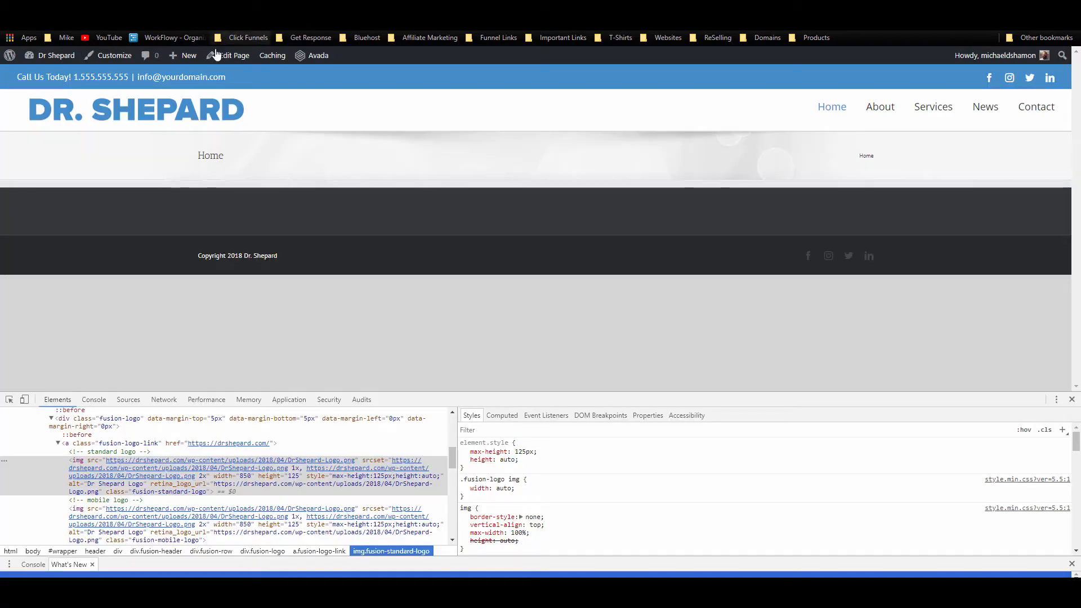
pyautogui.moveTo(199, 65)
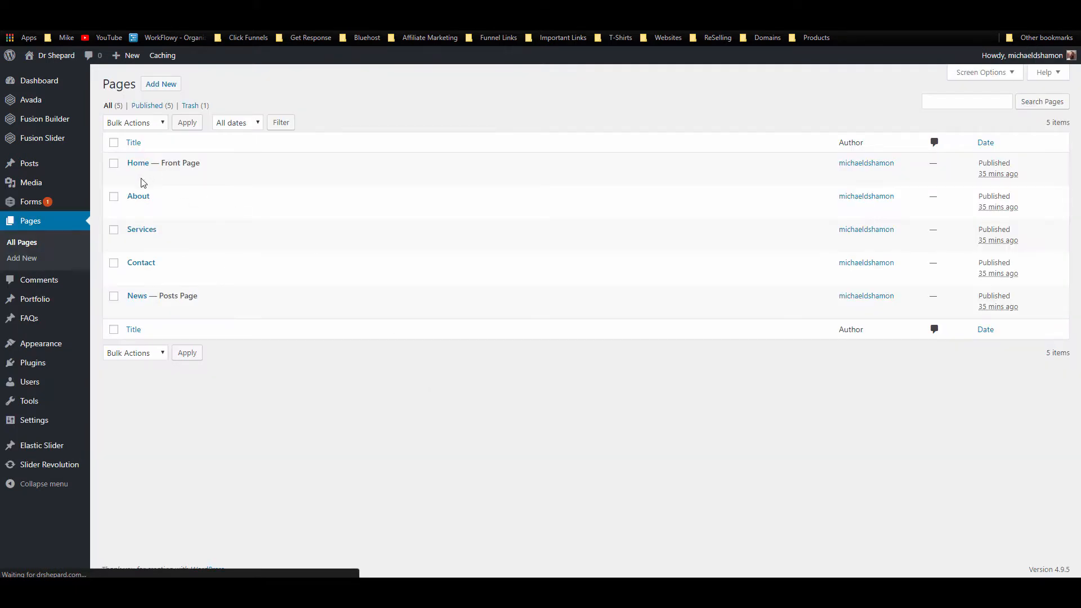
pyautogui.click(133, 176)
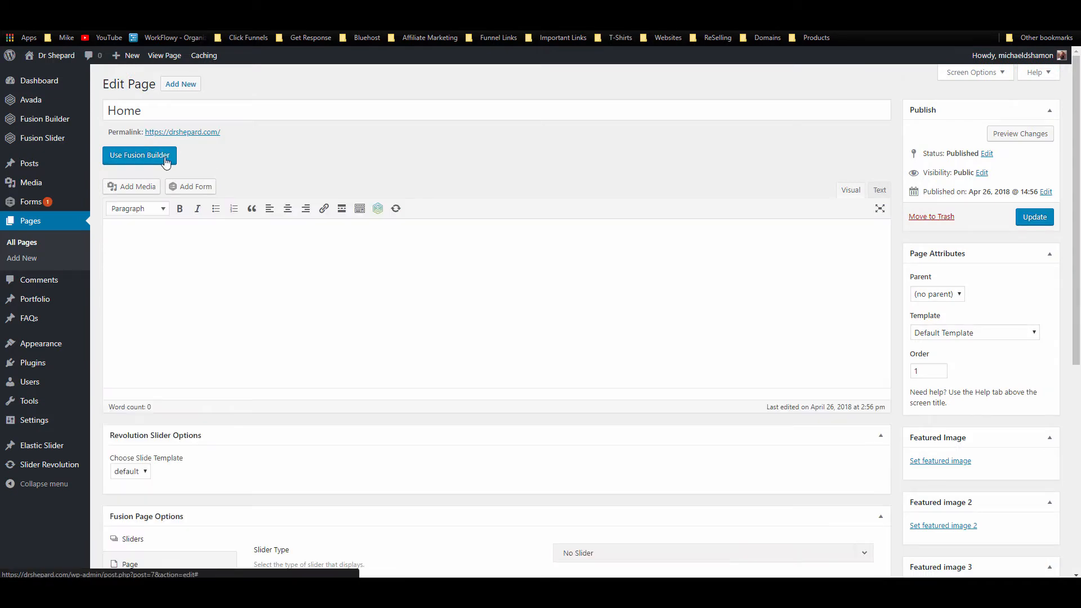
# Step: Switch the Home page to Fusion Builder and assign the Slider Revolution slider 'home slider 1'
pyautogui.click(165, 162)
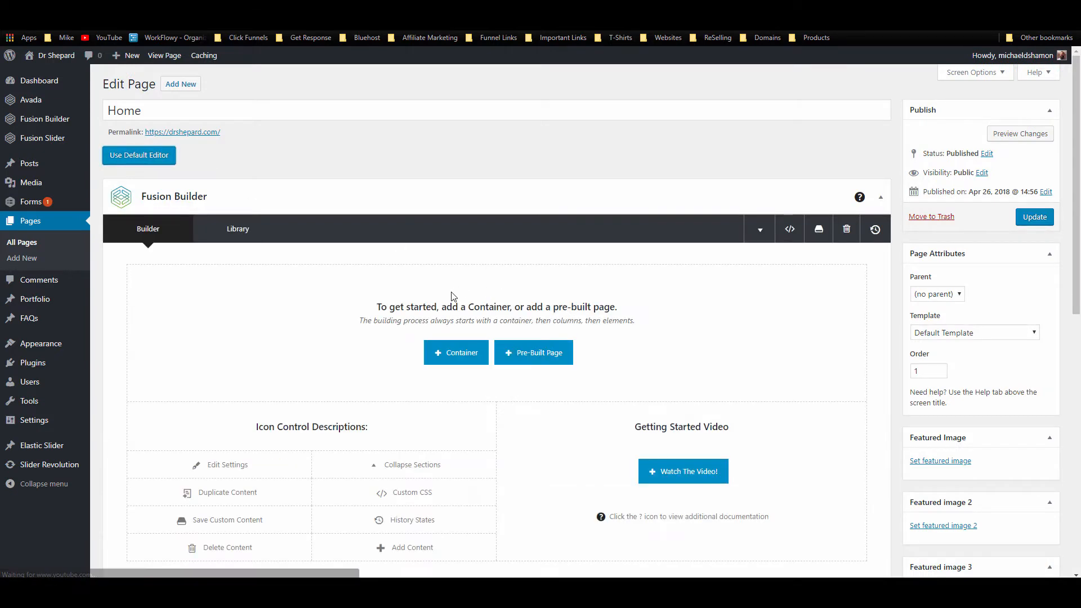
pyautogui.scroll(-6, 445, 281)
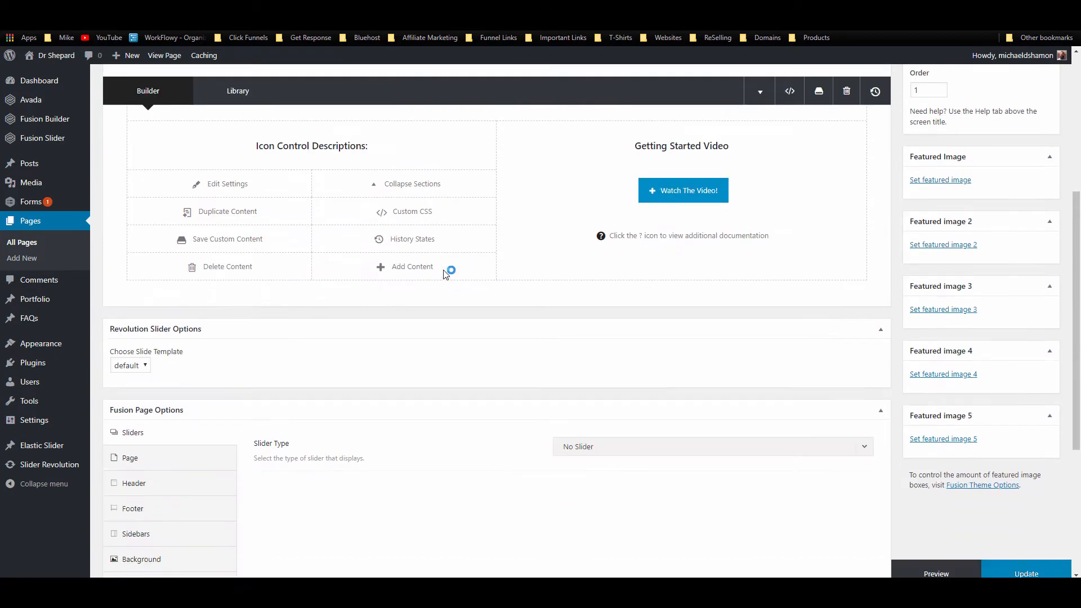
pyautogui.scroll(-3, 443, 275)
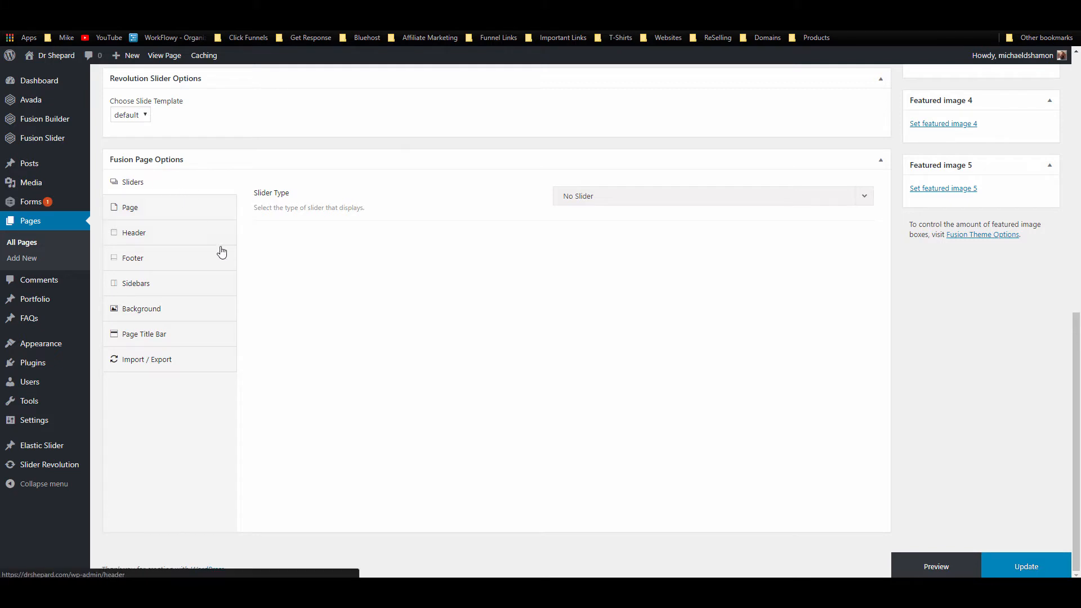
pyautogui.click(683, 201)
pyautogui.click(664, 282)
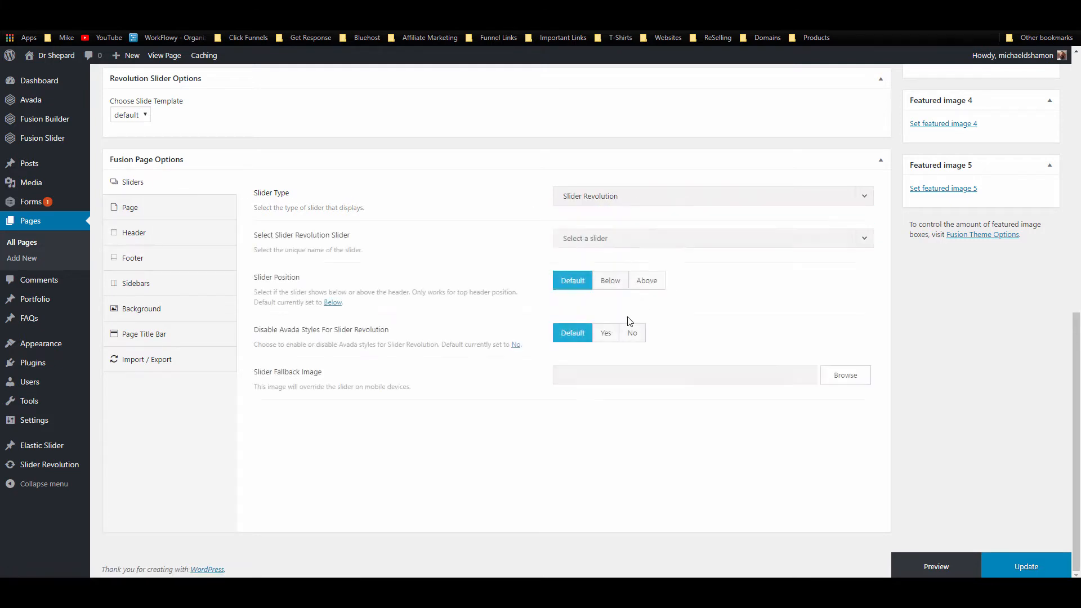
pyautogui.click(607, 239)
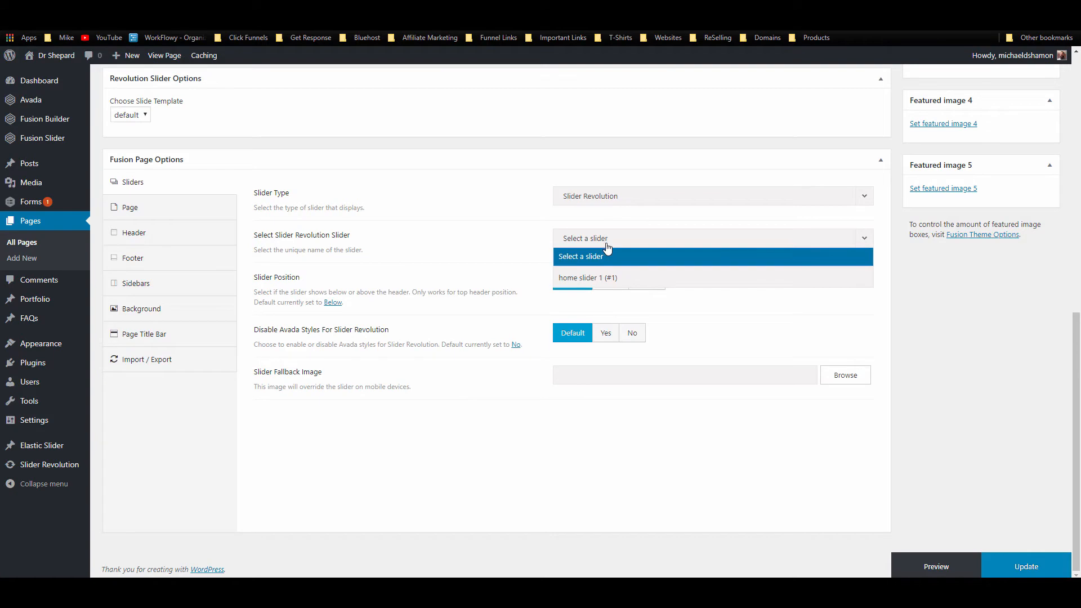
pyautogui.click(597, 278)
pyautogui.scroll(3, 287, 294)
pyautogui.scroll(-3, 557, 365)
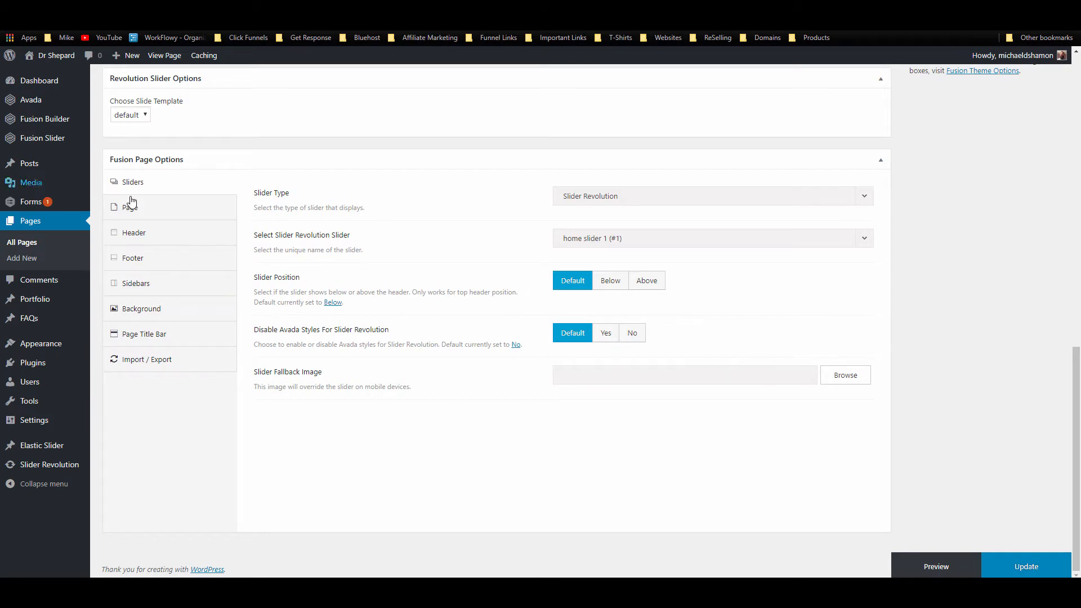
# Step: Hide the page title bar on the Home page and update the page
pyautogui.click(156, 212)
pyautogui.scroll(3, 253, 282)
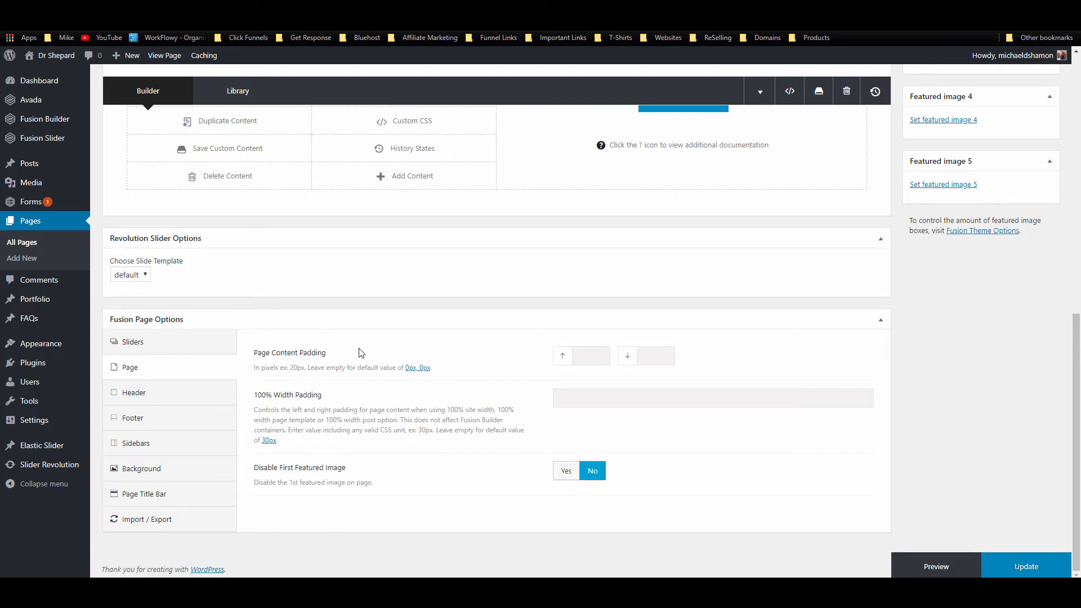
pyautogui.click(170, 496)
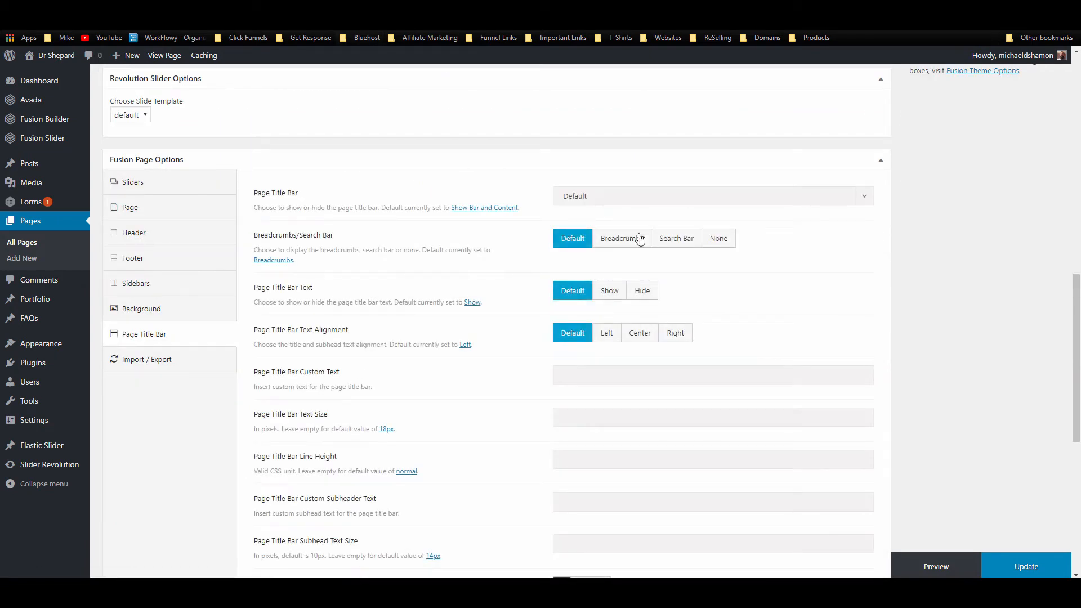
pyautogui.click(225, 8)
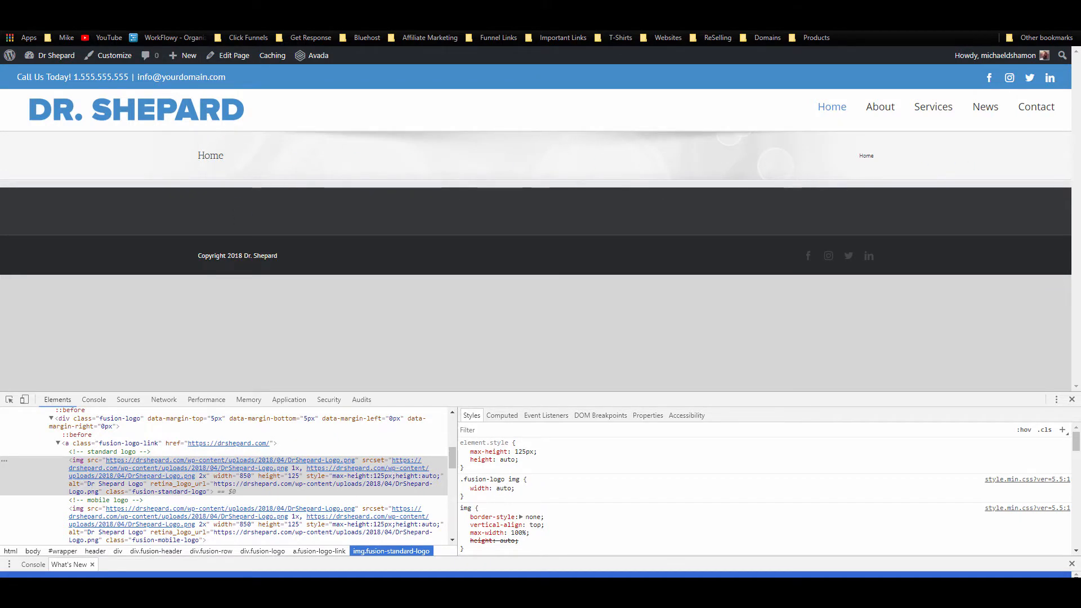
pyautogui.click(168, 8)
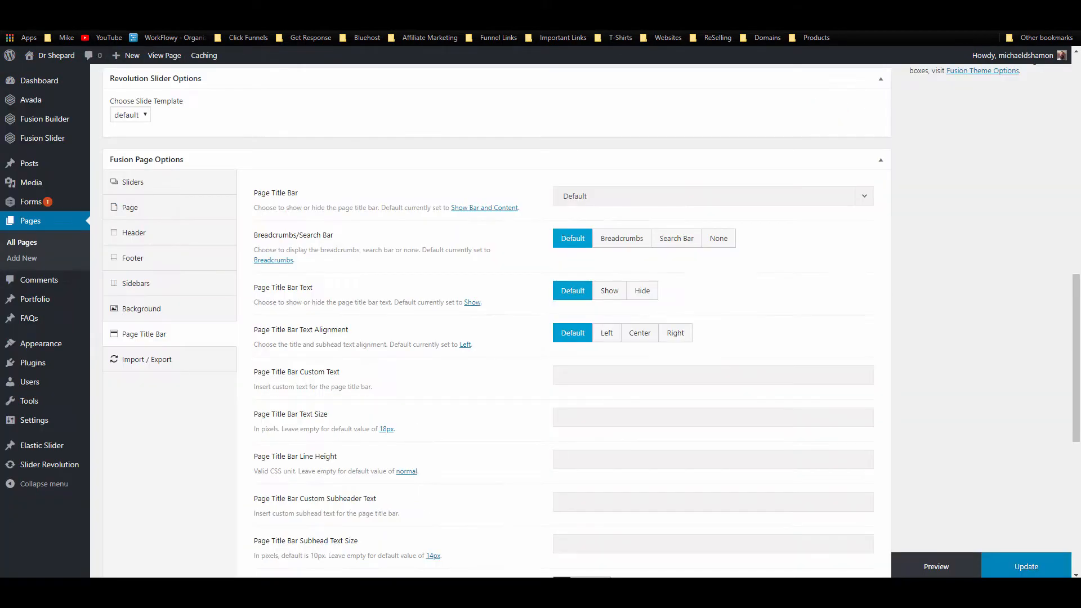
pyautogui.click(670, 202)
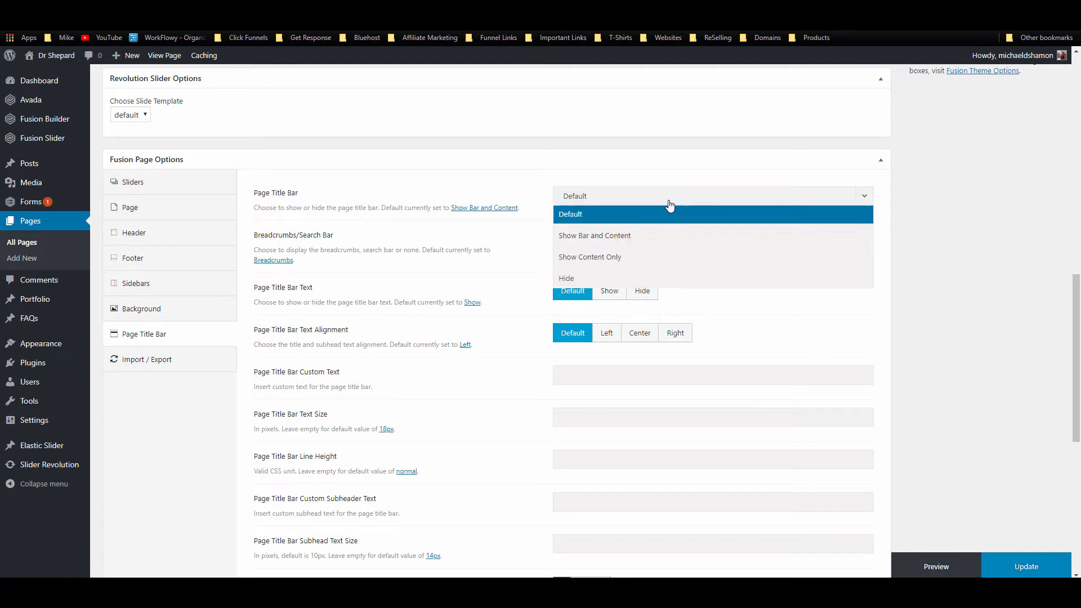
pyautogui.click(631, 280)
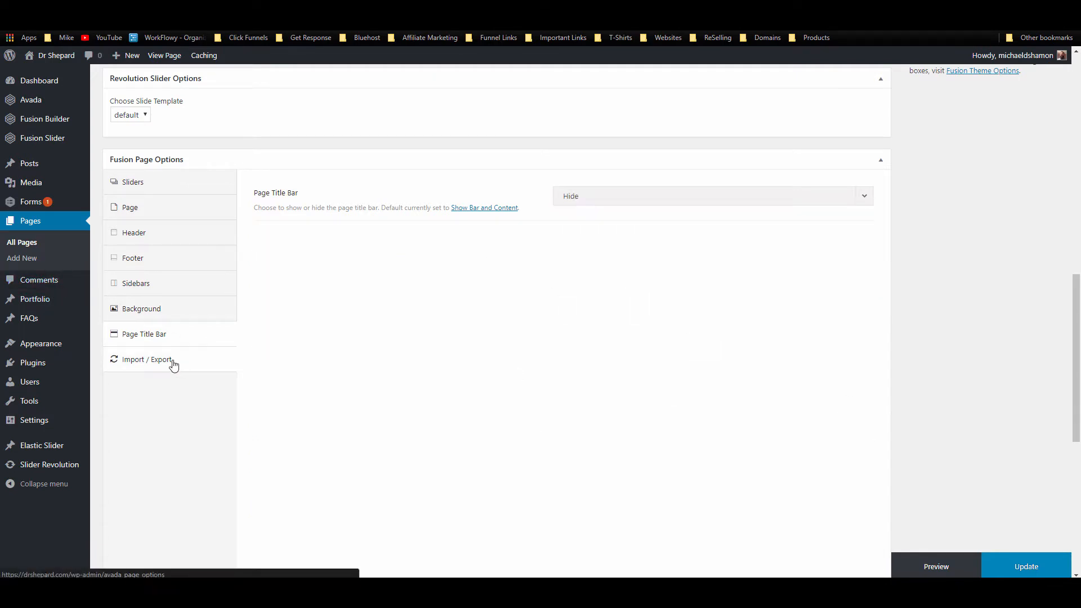
pyautogui.click(1032, 571)
pyautogui.scroll(5, 503, 310)
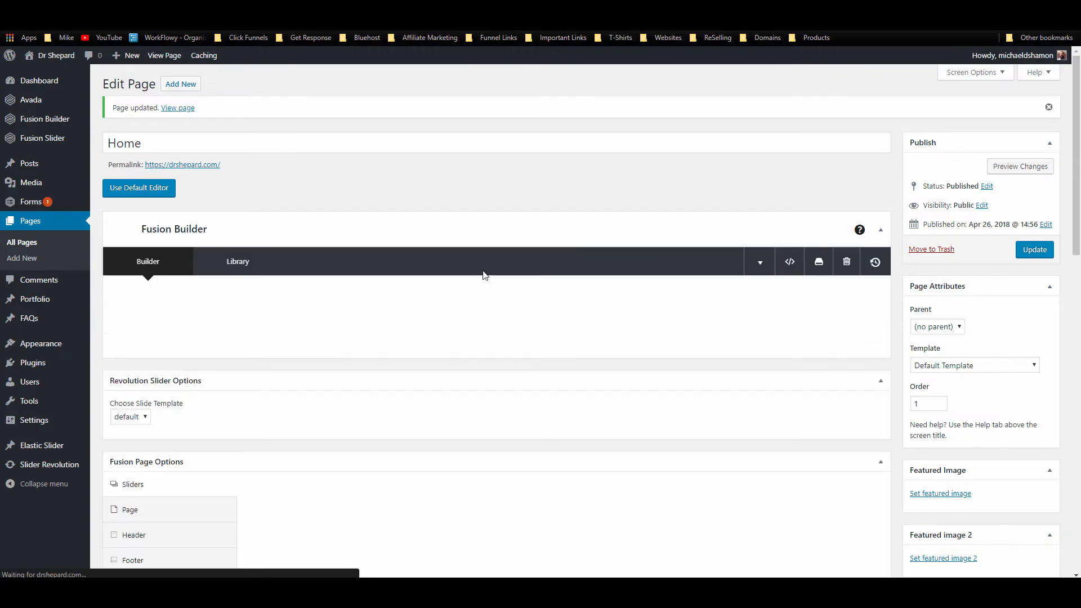
pyautogui.scroll(-1, 479, 271)
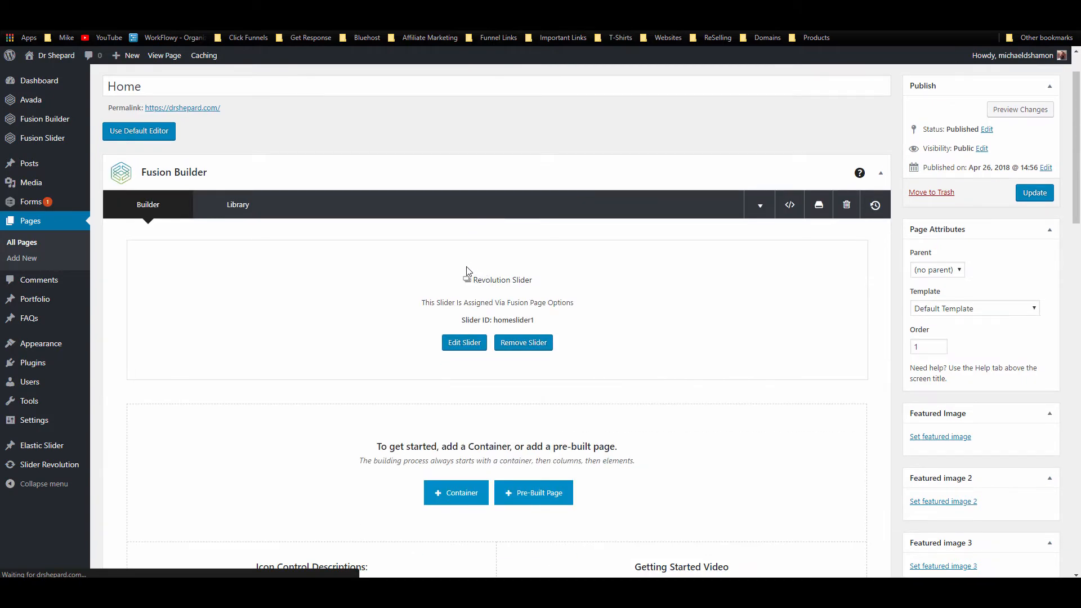
pyautogui.scroll(-4, 446, 270)
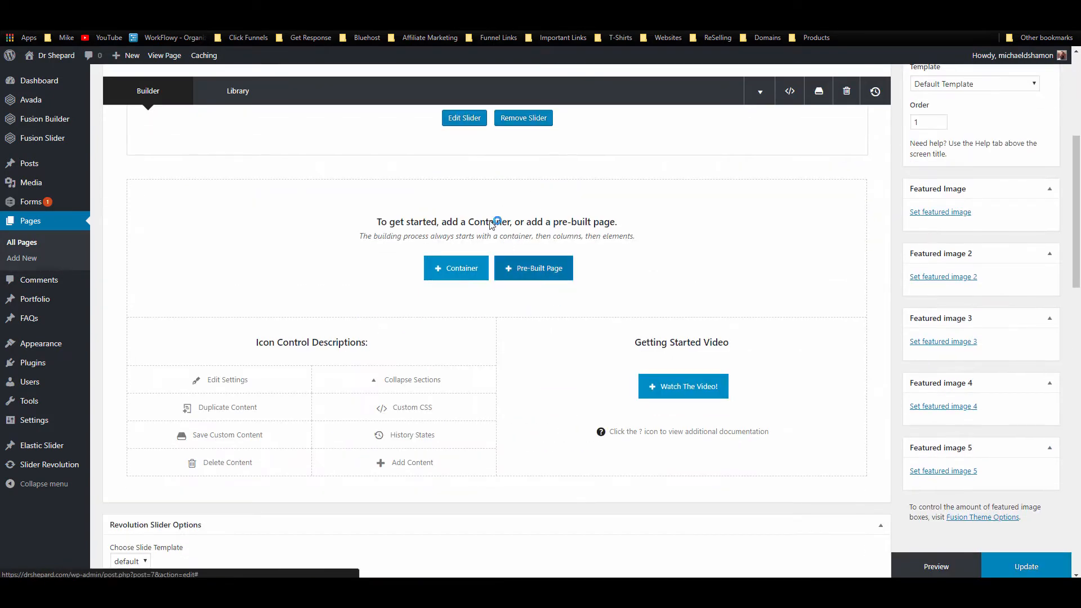
pyautogui.scroll(2, 495, 220)
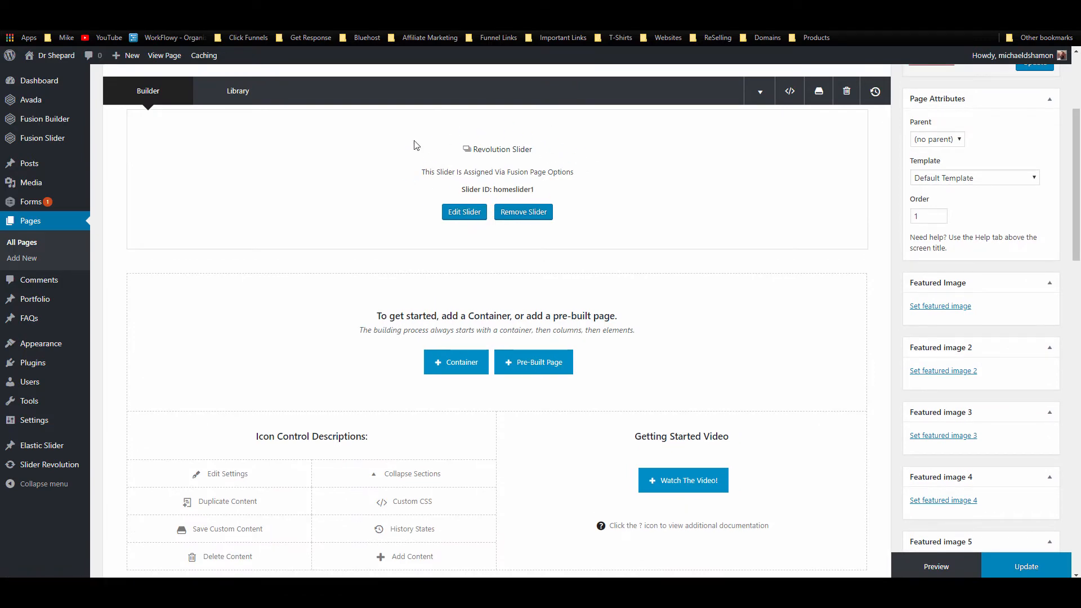
pyautogui.click(73, 9)
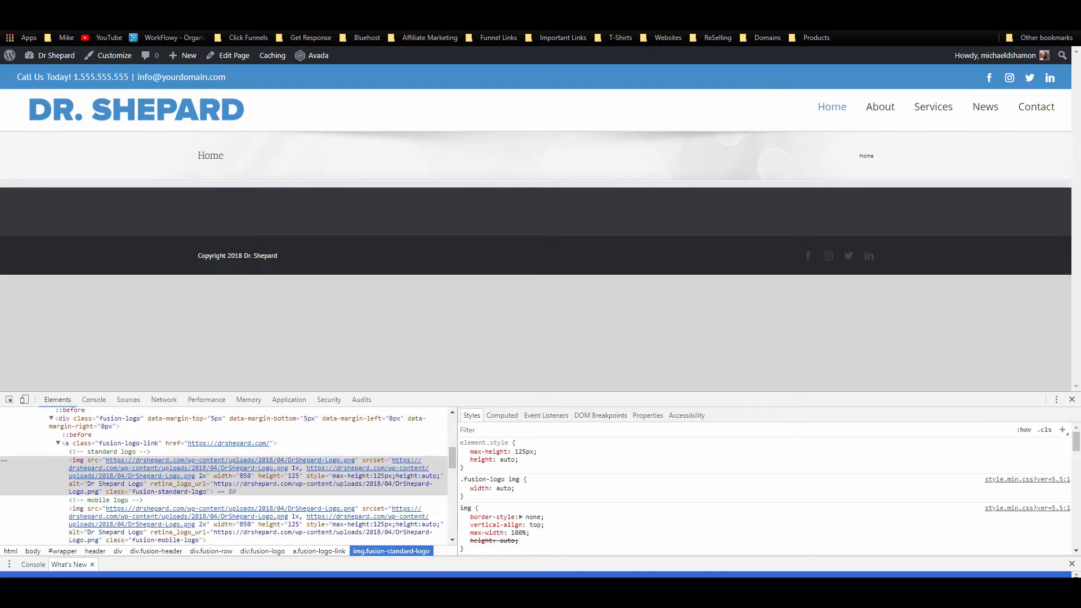
pyautogui.click(78, 57)
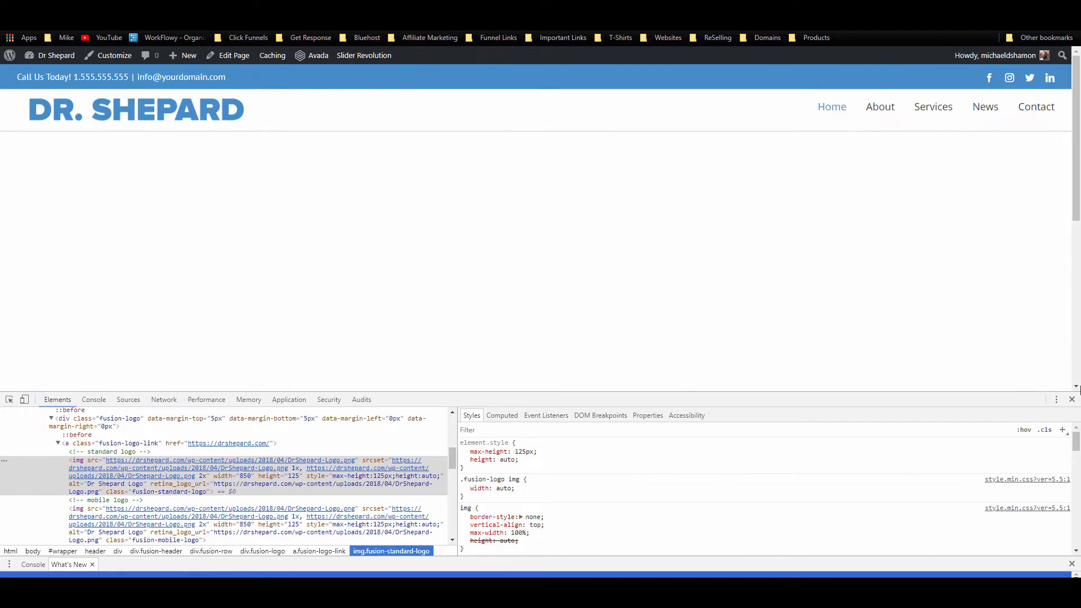
pyautogui.click(1071, 399)
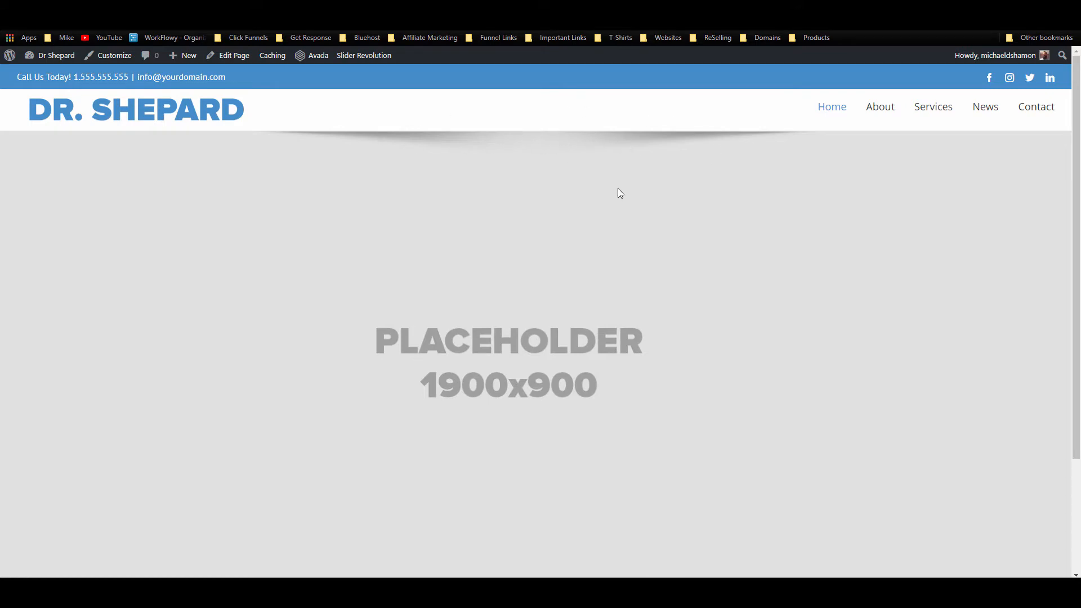
pyautogui.scroll(-3, 617, 190)
pyautogui.scroll(3, 586, 229)
pyautogui.hotkey('ctrl', 'shift', 'Tab')
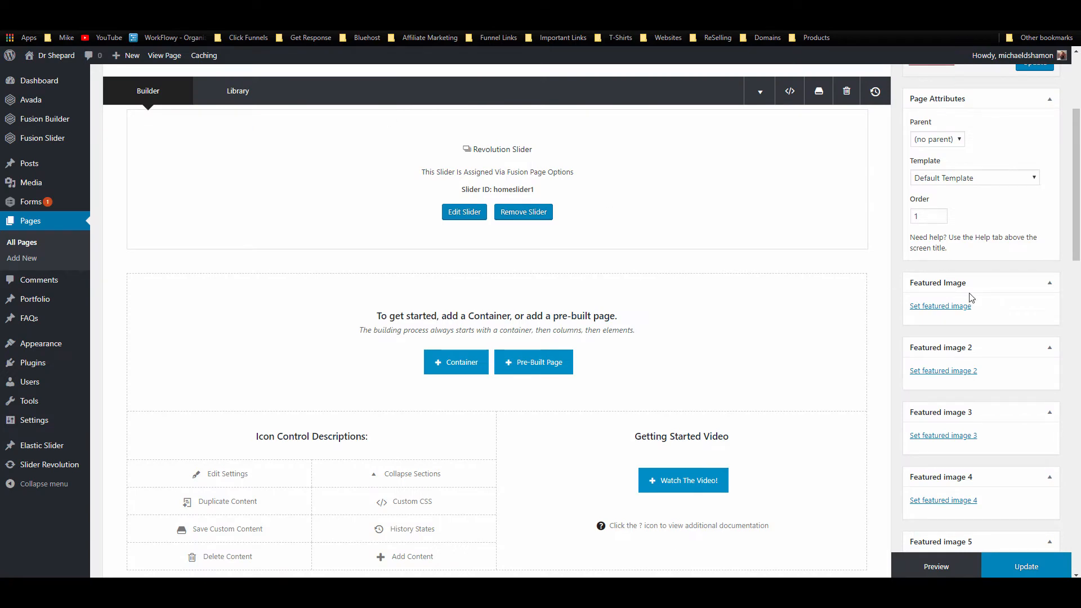
pyautogui.scroll(5, 552, 164)
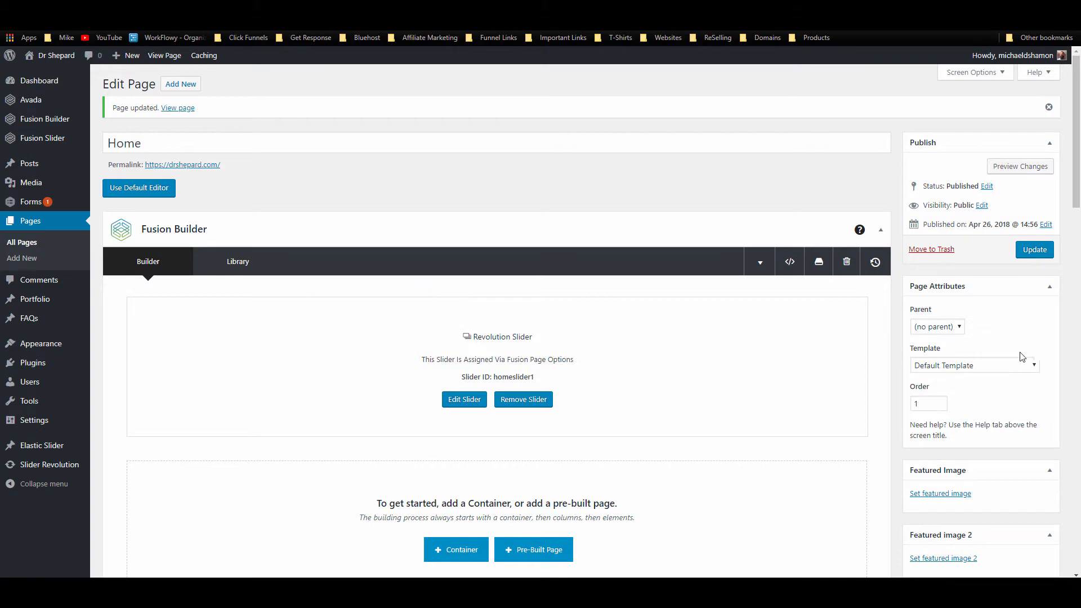
# Step: Set the page template to 100% Width and add a one-column container below the slider
pyautogui.click(985, 366)
pyautogui.click(960, 395)
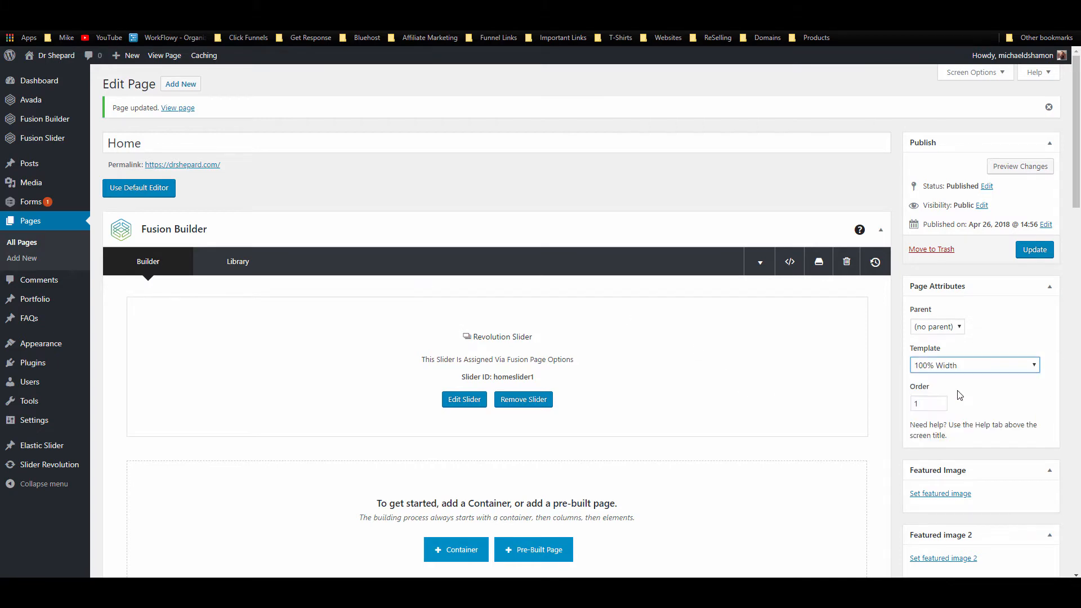
pyautogui.scroll(-7, 544, 309)
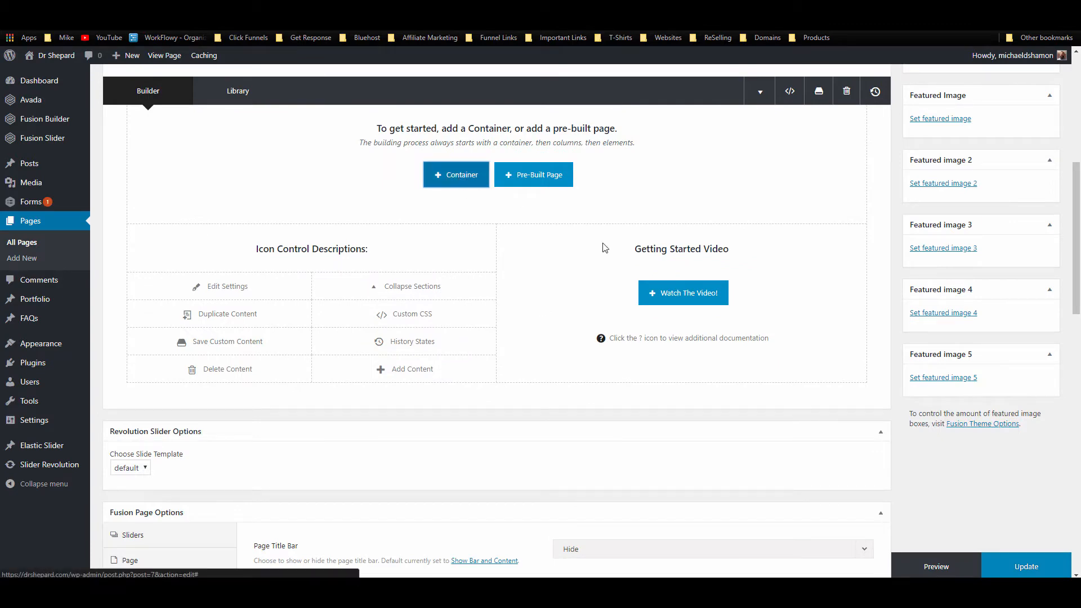
pyautogui.click(459, 178)
pyautogui.click(450, 213)
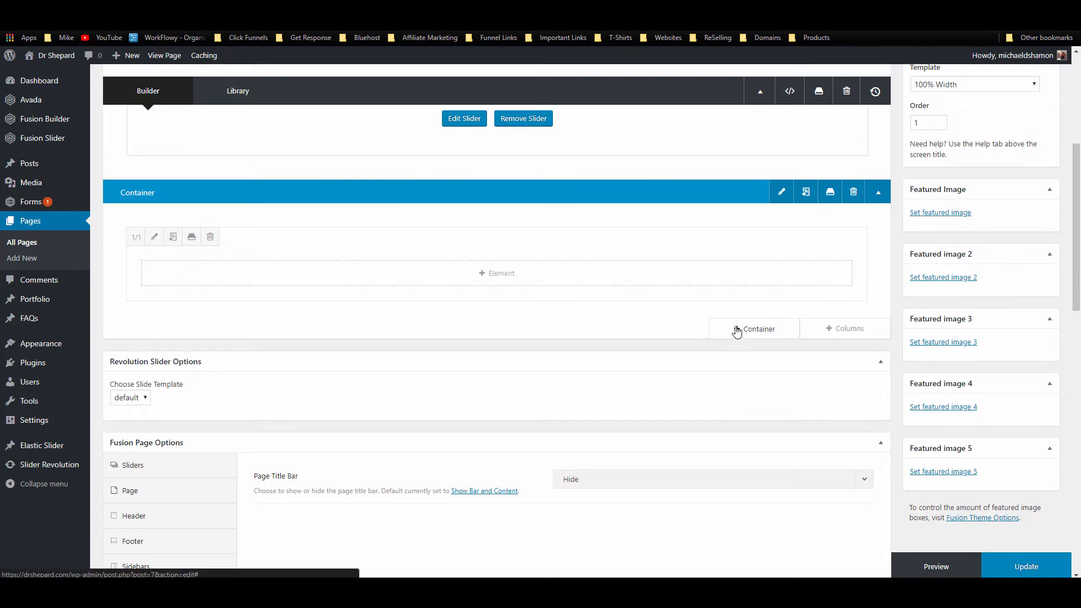
pyautogui.click(854, 192)
pyautogui.scroll(3, 560, 265)
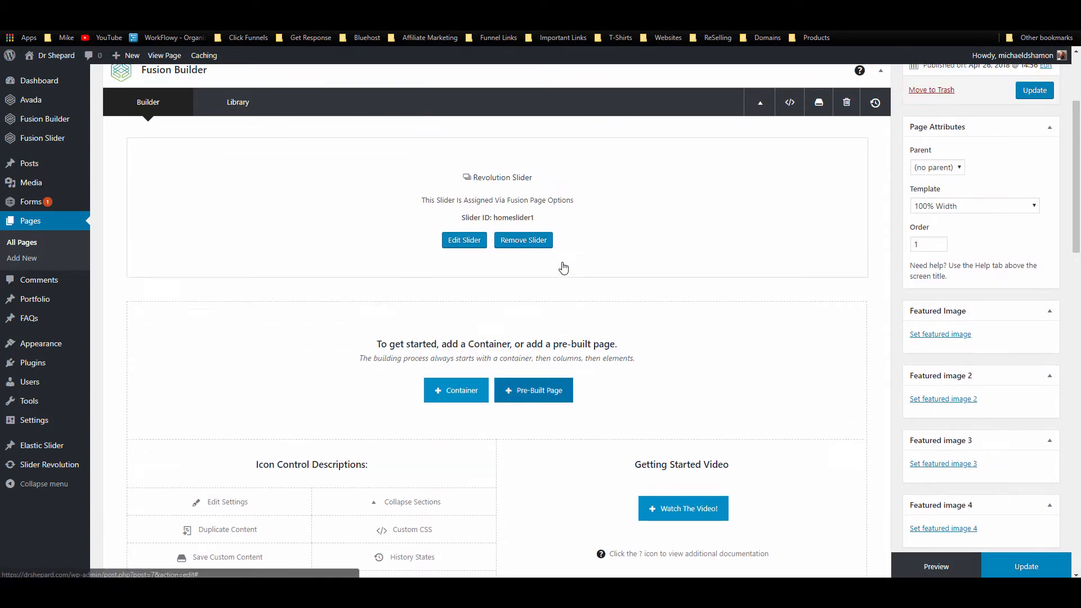
pyautogui.scroll(-2, 488, 280)
pyautogui.click(464, 362)
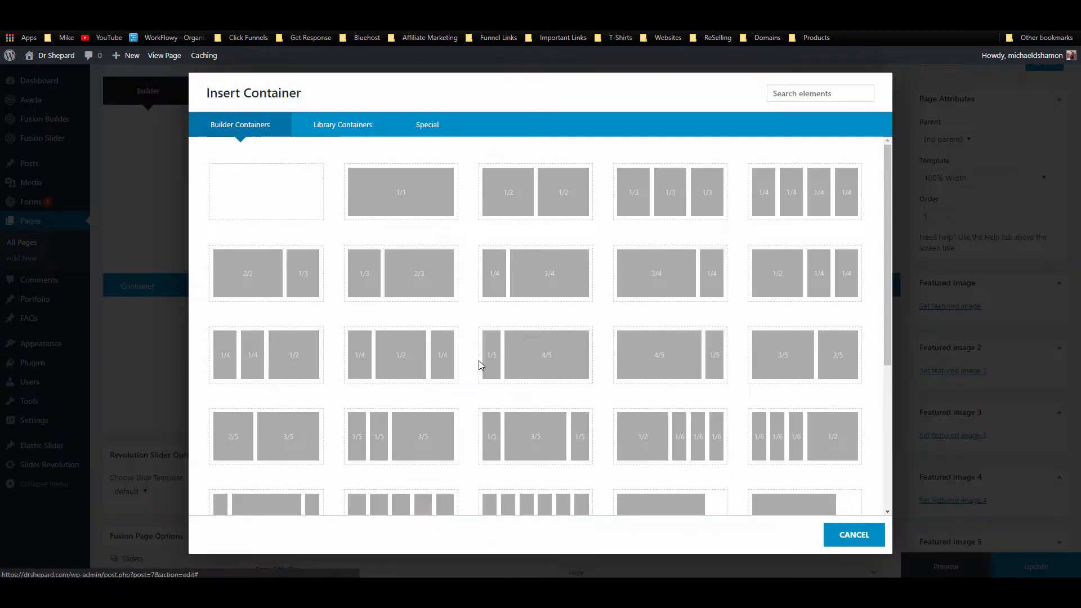
pyautogui.click(403, 205)
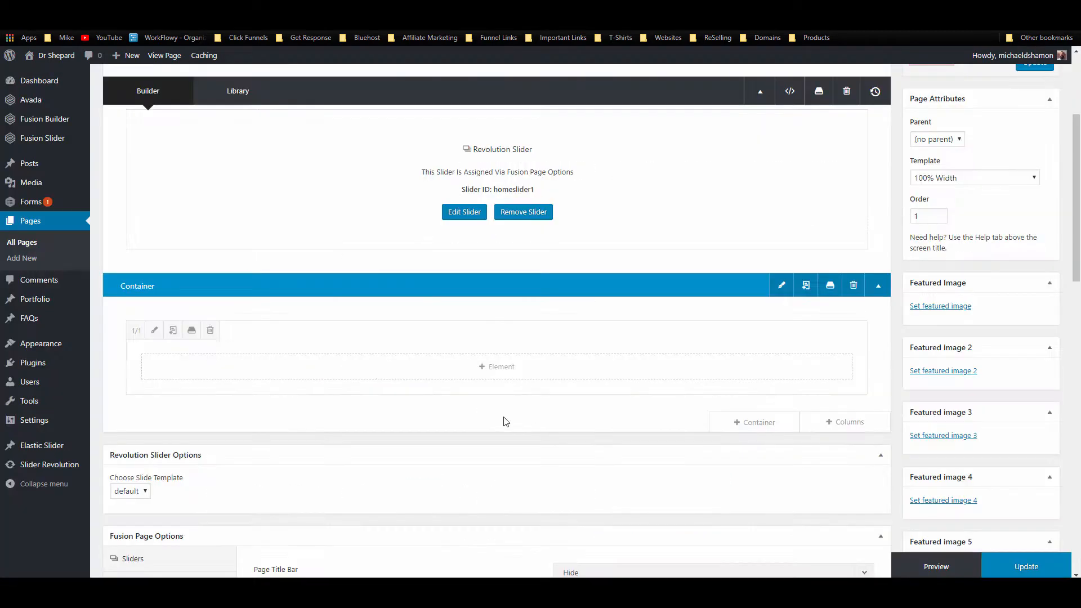
# Step: Add a Text Block to the column reading 'Welcome to Dr. Shepard's Website'
pyautogui.click(429, 376)
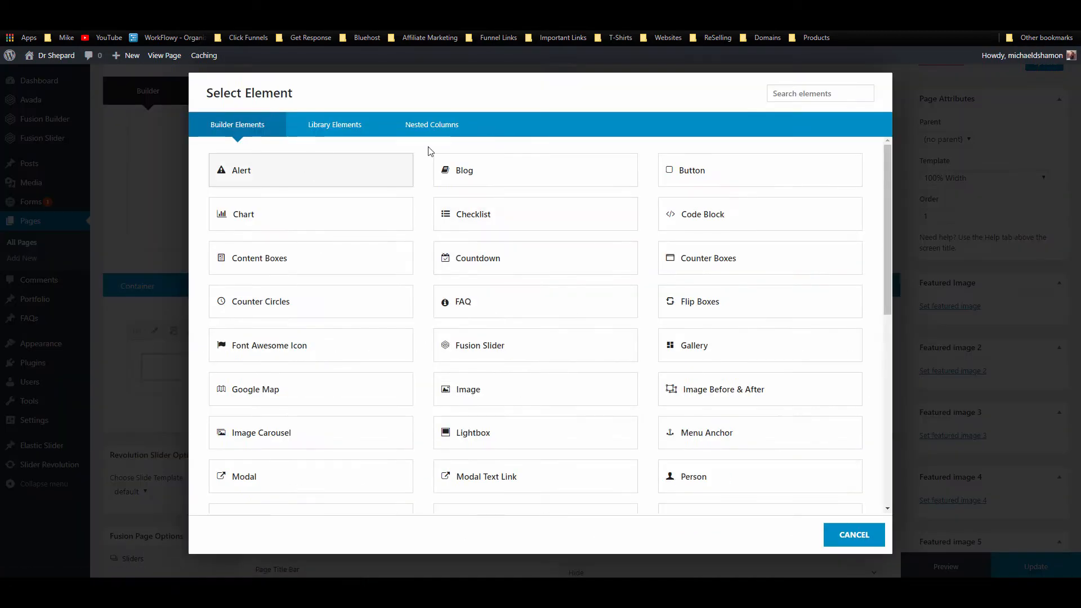
pyautogui.click(817, 94)
pyautogui.write('text')
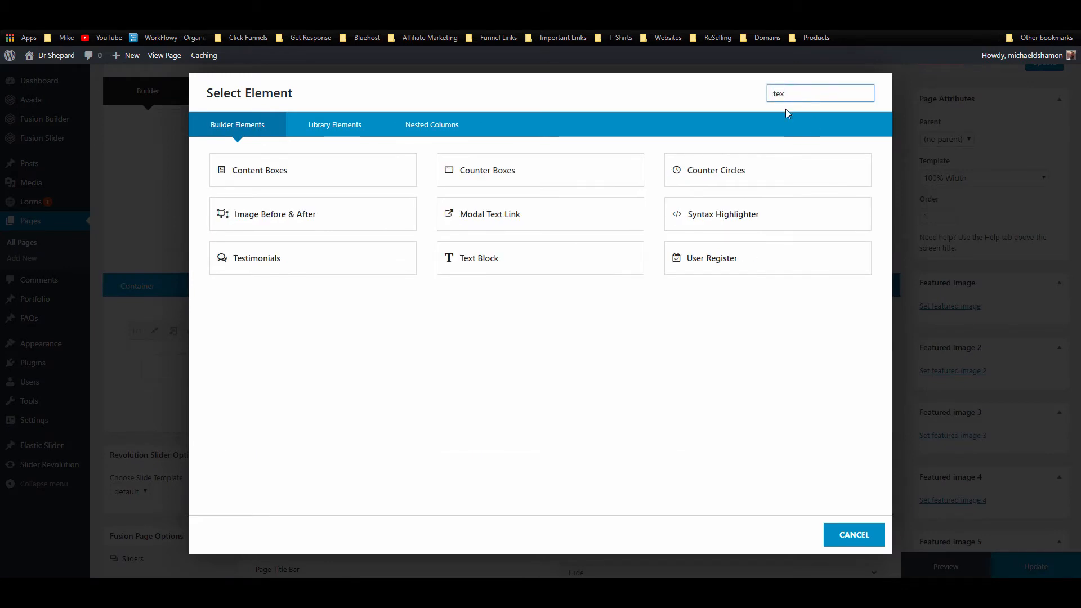
pyautogui.click(514, 171)
pyautogui.click(450, 466)
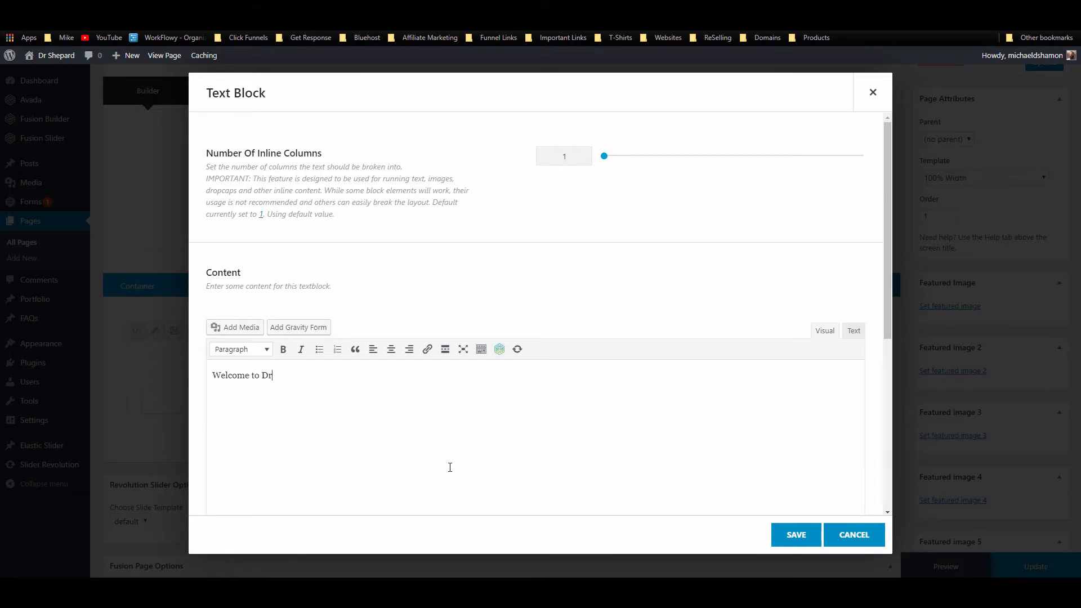
pyautogui.write('Welcome to Dr.')
pyautogui.write("Shepard's")
# Step: Format the welcome line as a centred white Heading 1, save it, and recheck its settings
pyautogui.tripleClick(340, 374)
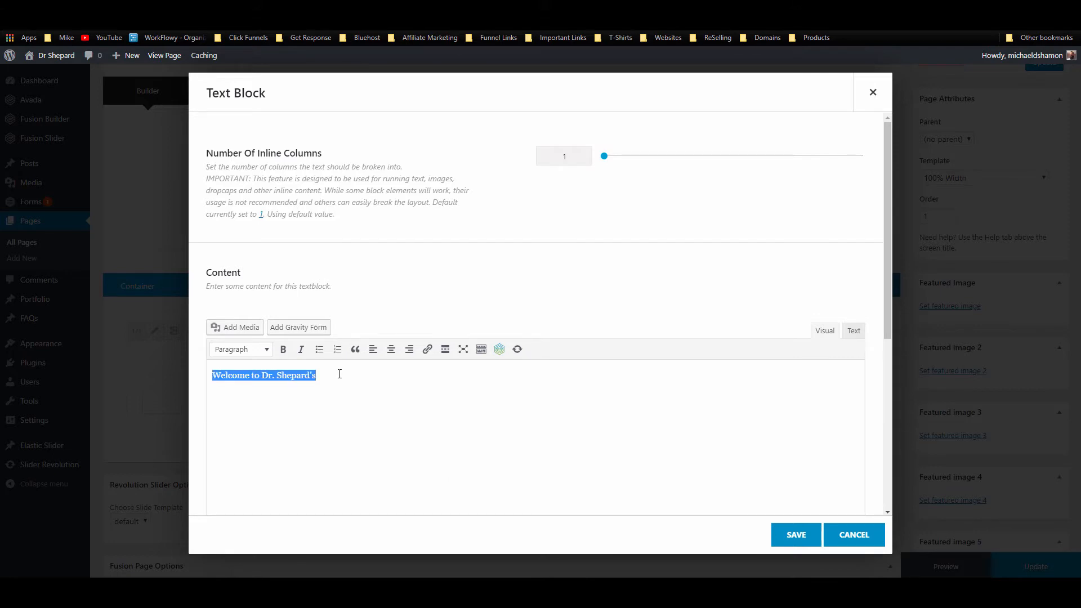
pyautogui.click(392, 349)
pyautogui.click(251, 350)
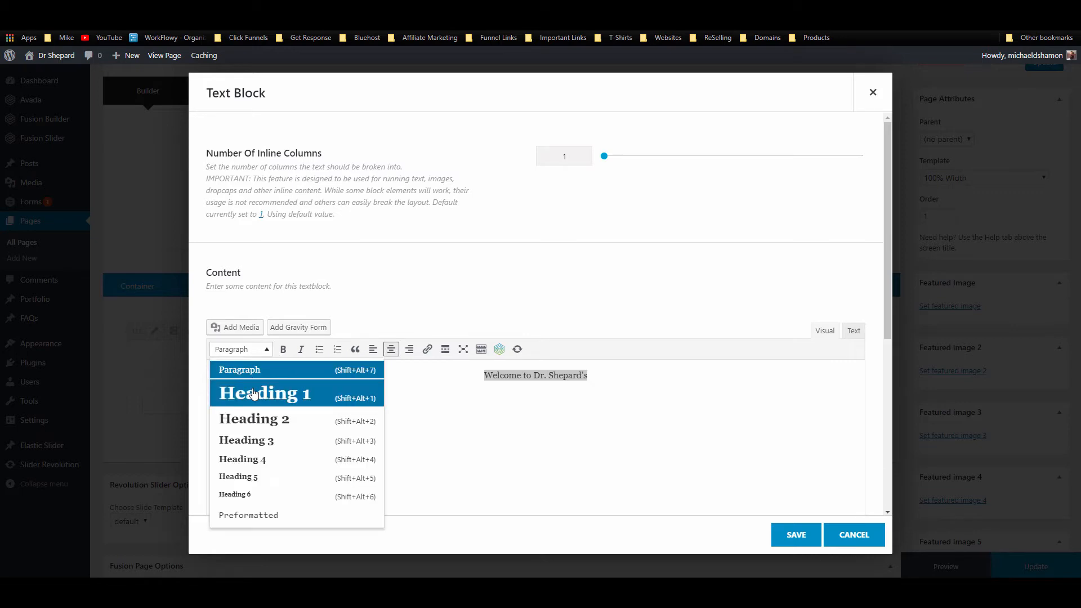
pyautogui.click(250, 393)
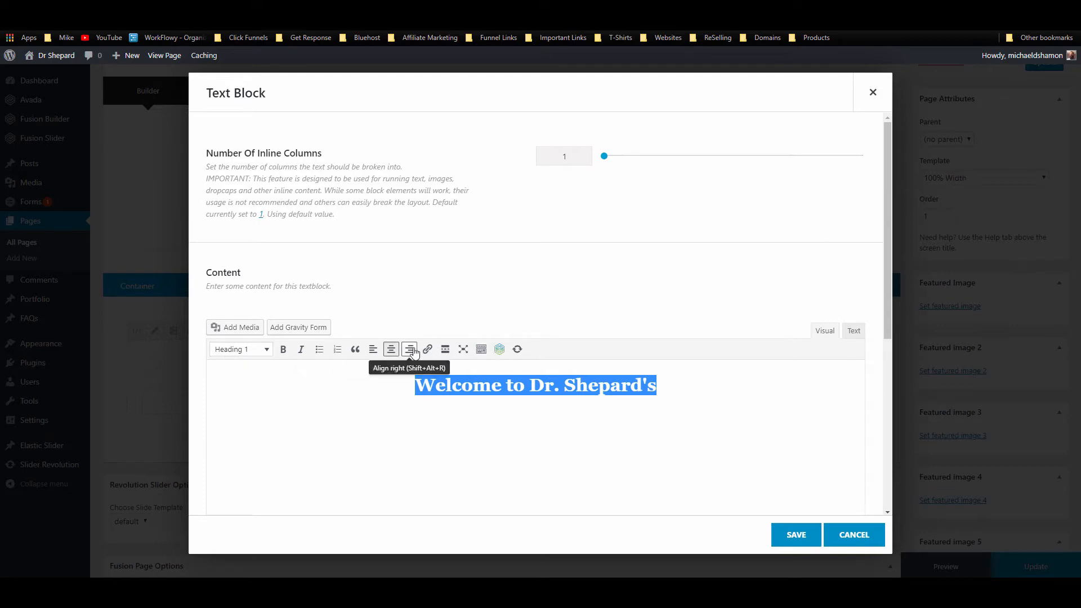
pyautogui.click(481, 349)
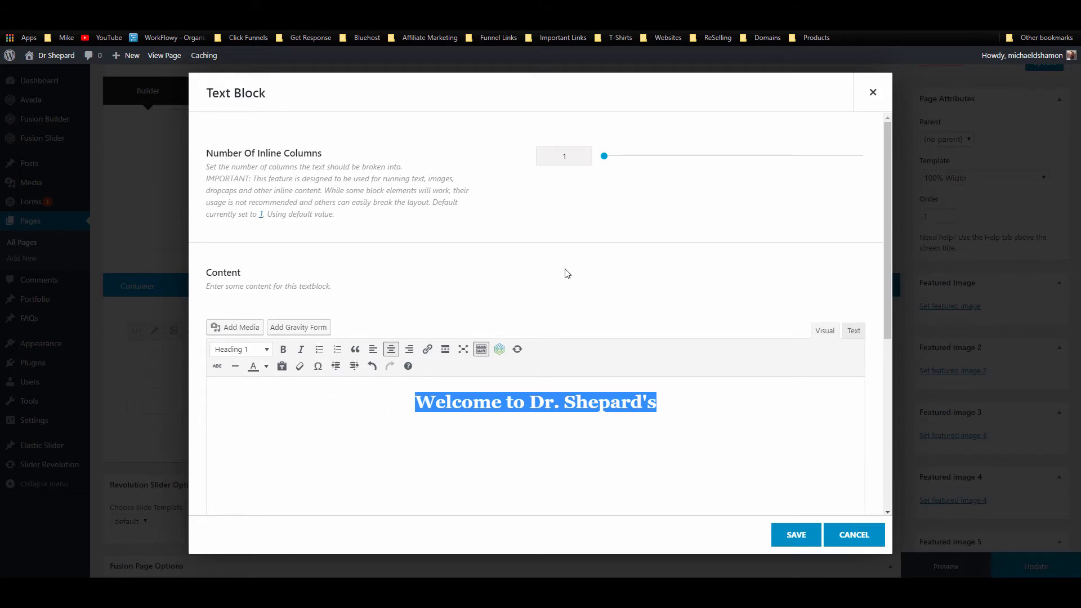
pyautogui.click(265, 366)
pyautogui.click(297, 416)
pyautogui.click(667, 401)
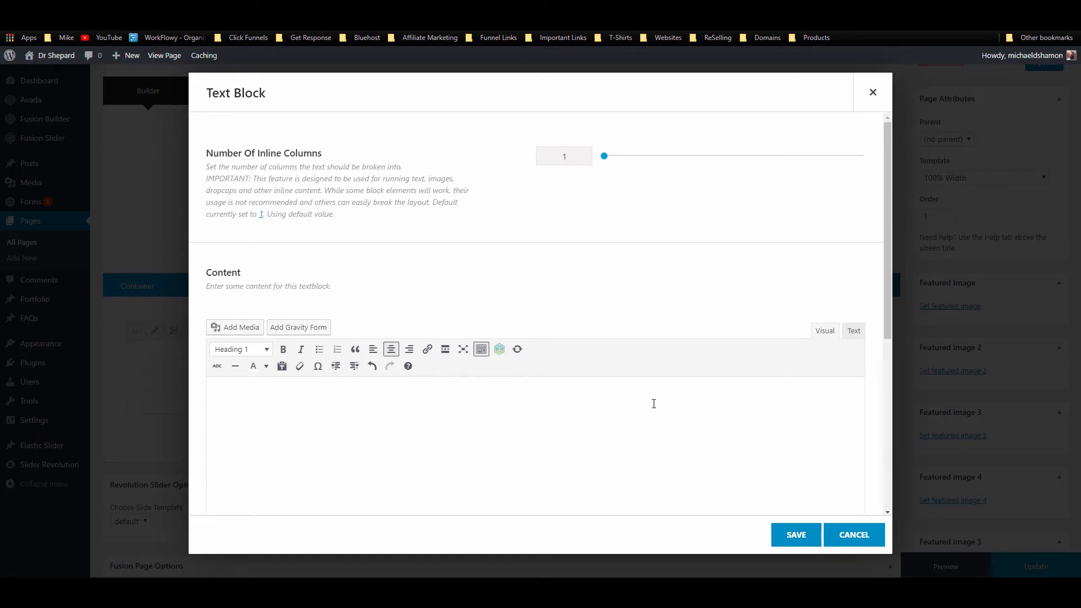
pyautogui.click(795, 534)
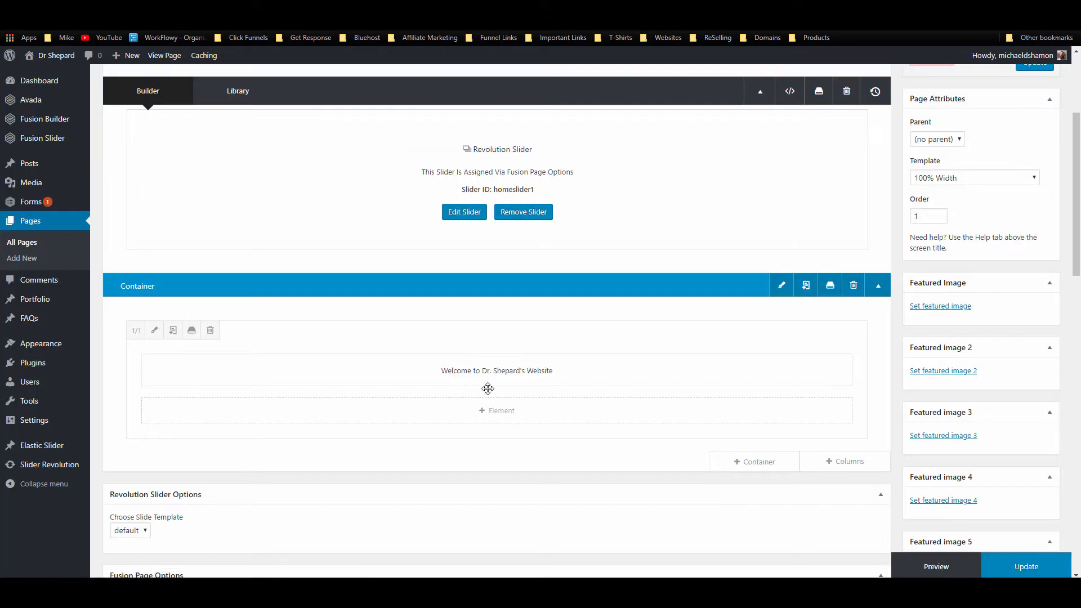
pyautogui.click(468, 371)
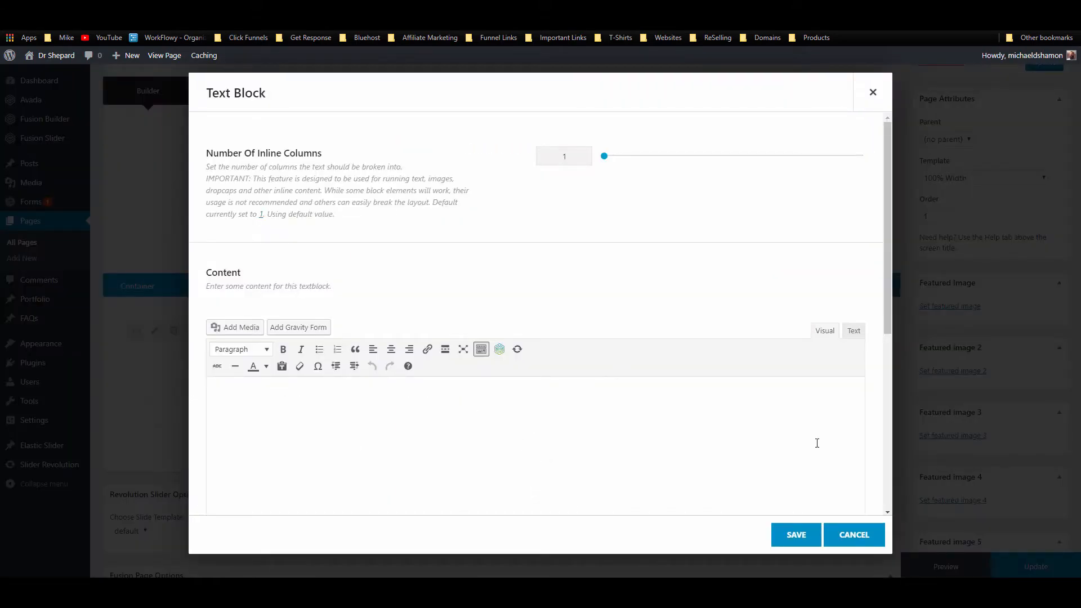
pyautogui.click(796, 535)
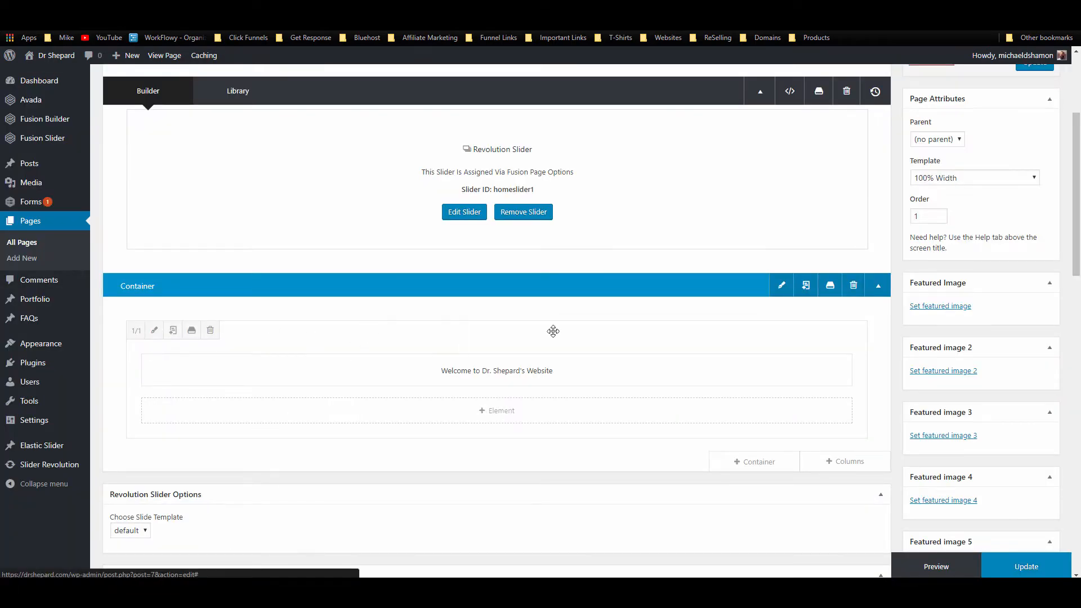
# Step: Give the welcome container a #448CCB blue background colour and update the page
pyautogui.click(781, 285)
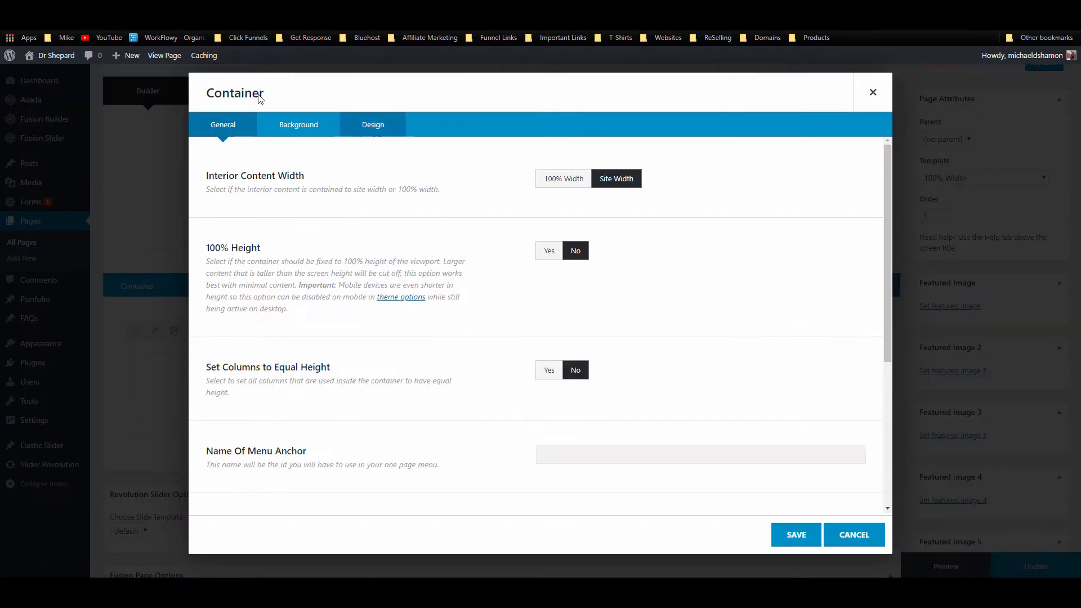
pyautogui.click(298, 128)
pyautogui.click(586, 182)
pyautogui.click(653, 185)
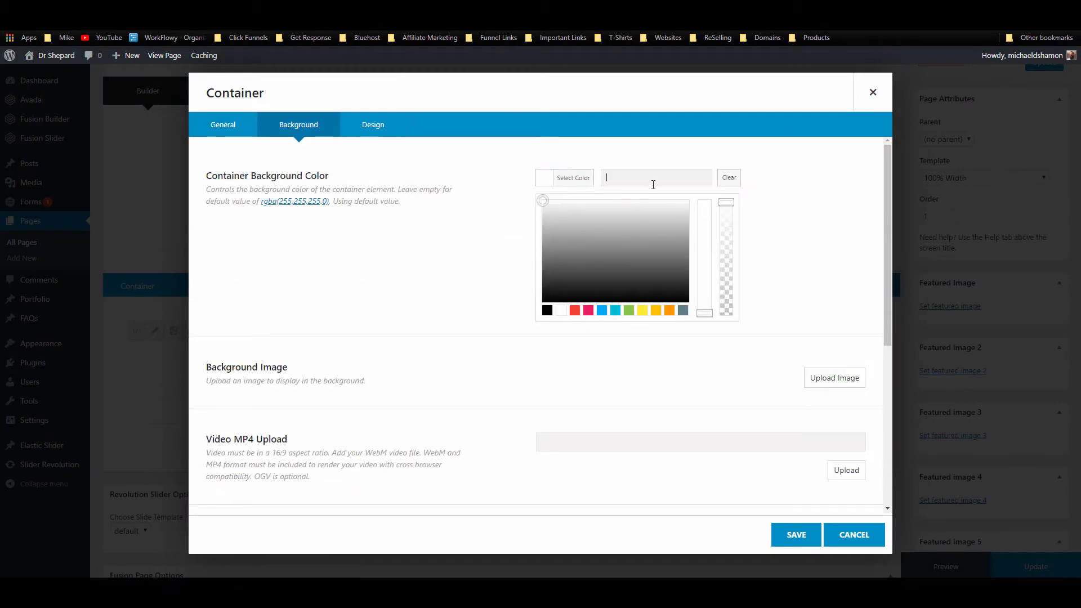
pyautogui.click(821, 32)
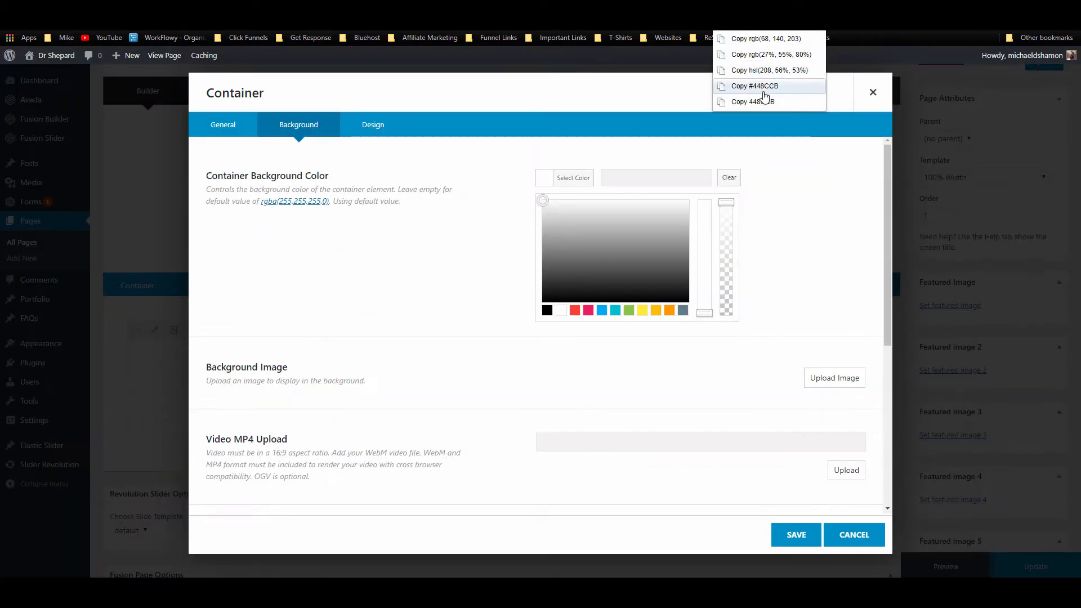
pyautogui.click(772, 86)
pyautogui.write('#448CCB')
pyautogui.click(759, 203)
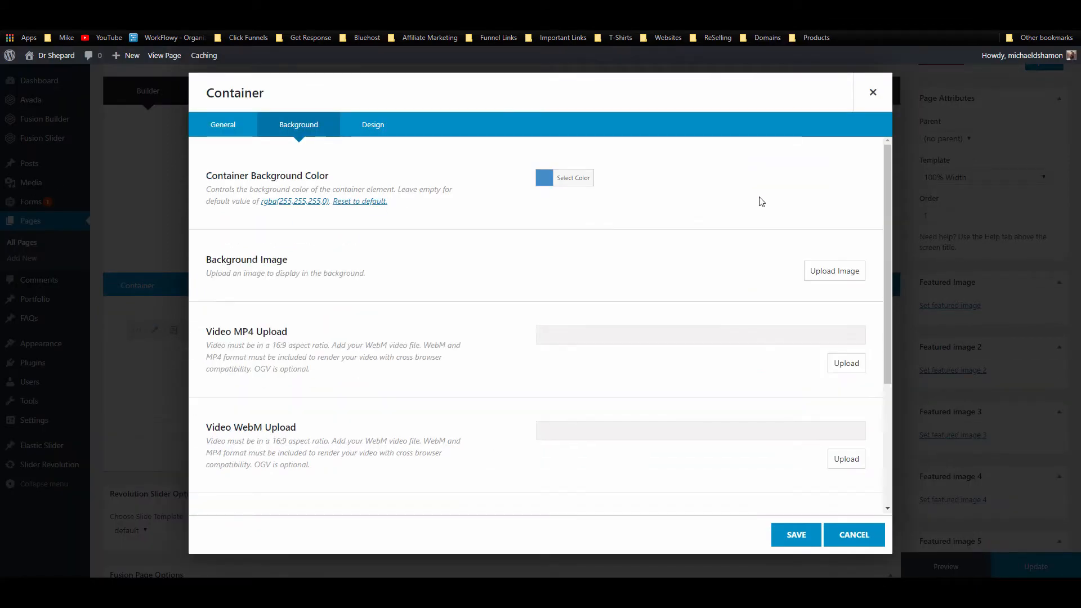
pyautogui.click(783, 532)
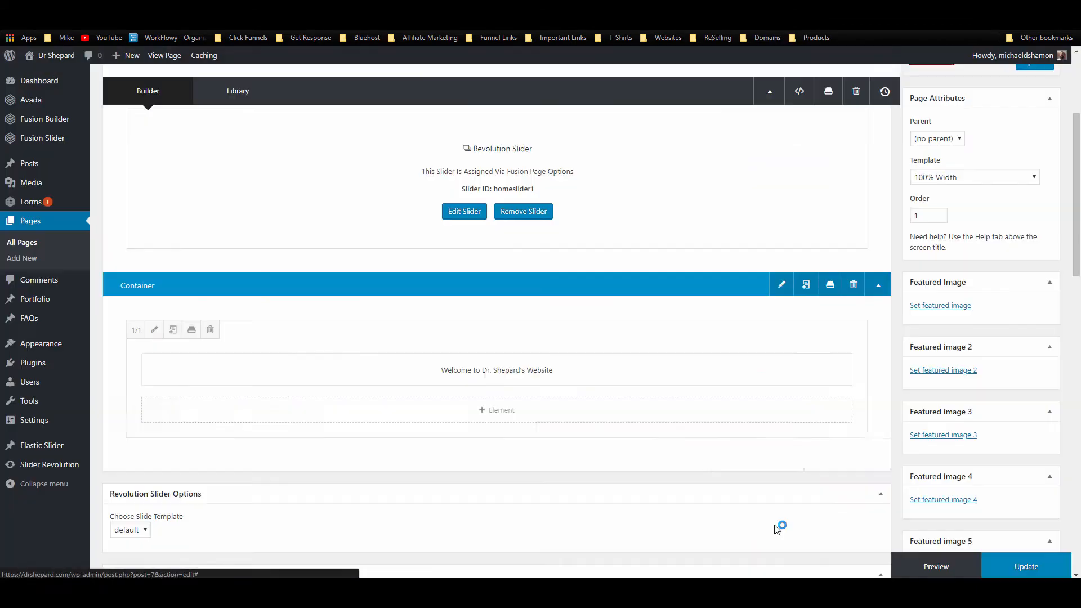
pyautogui.click(1018, 565)
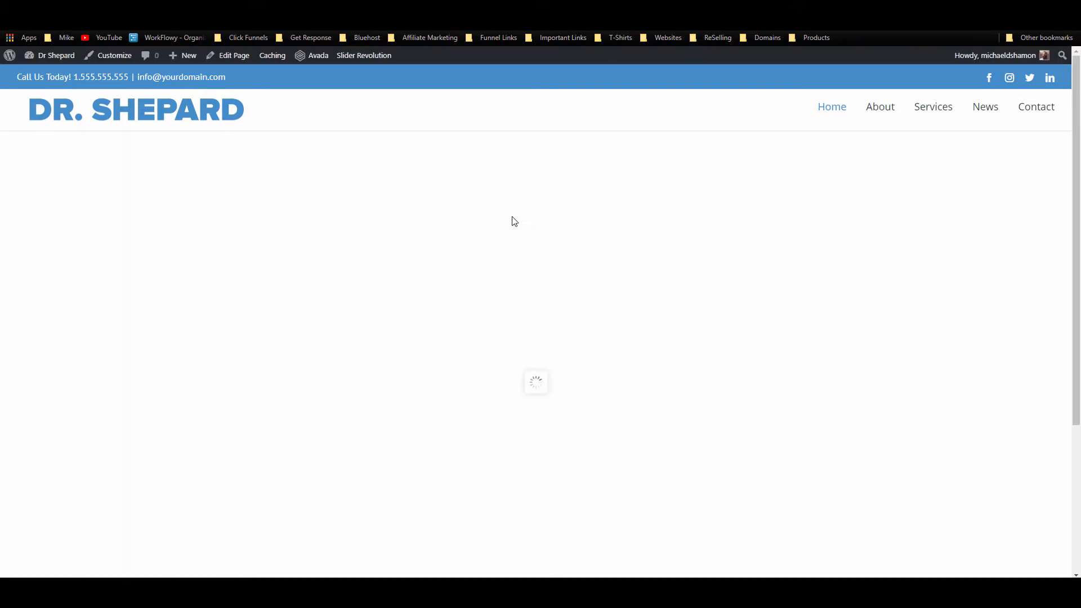
# Step: Inspect the live welcome heading's and its surrounding column's styles in the browser inspector
pyautogui.scroll(-4, 512, 216)
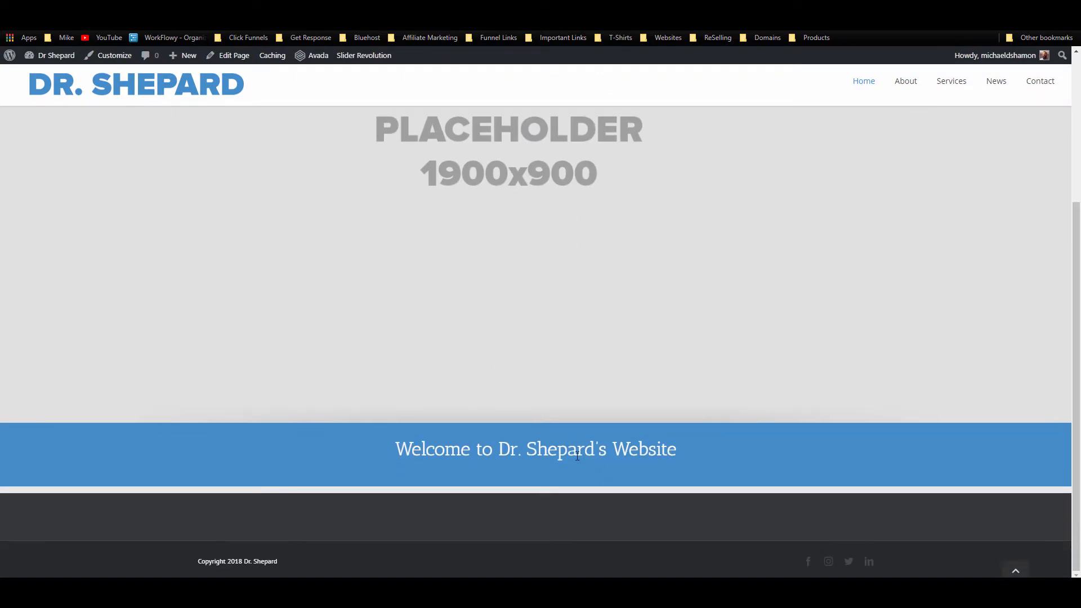
pyautogui.moveTo(595, 474); pyautogui.dragTo(473, 475)
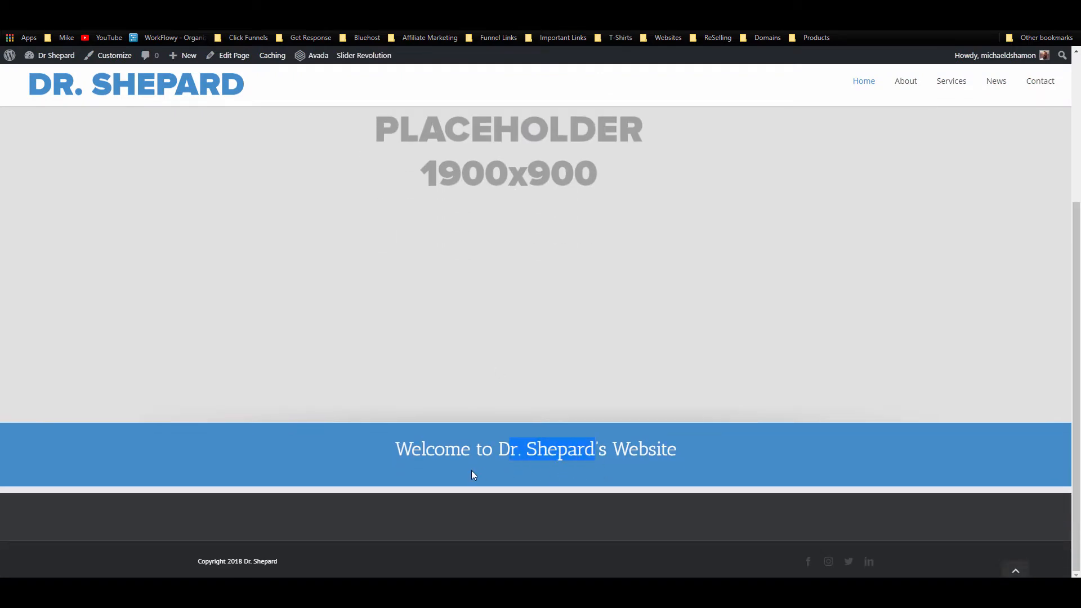
pyautogui.rightClick(642, 466)
pyautogui.click(694, 436)
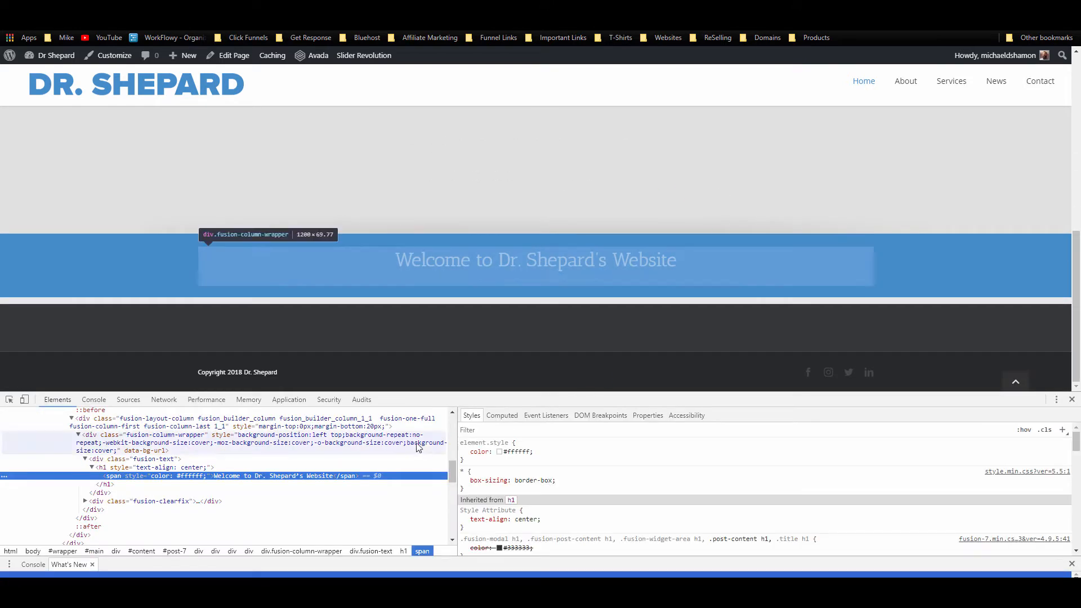
pyautogui.click(358, 467)
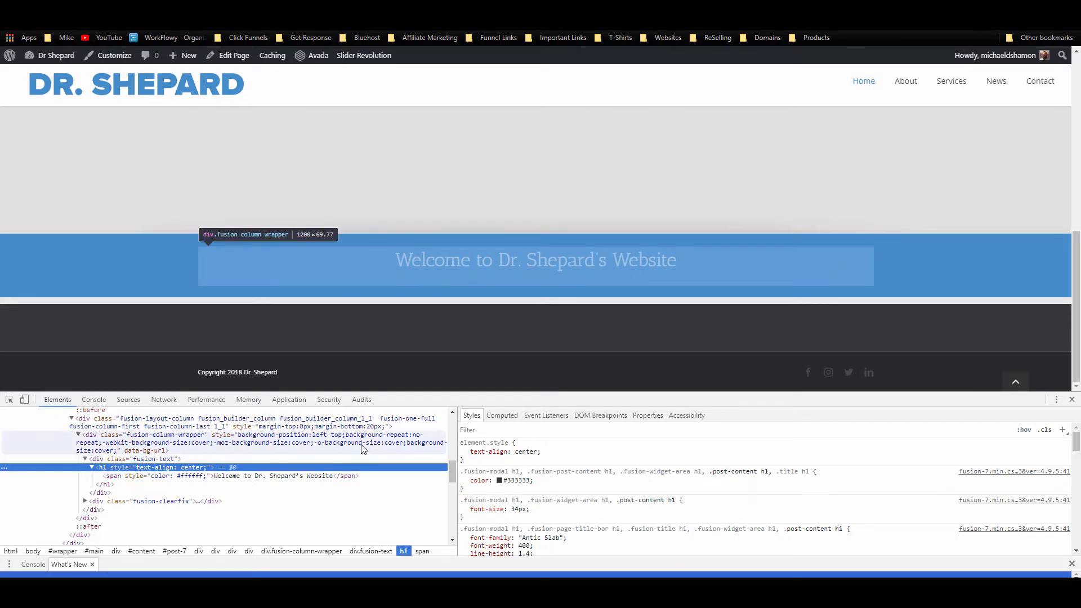
pyautogui.click(361, 422)
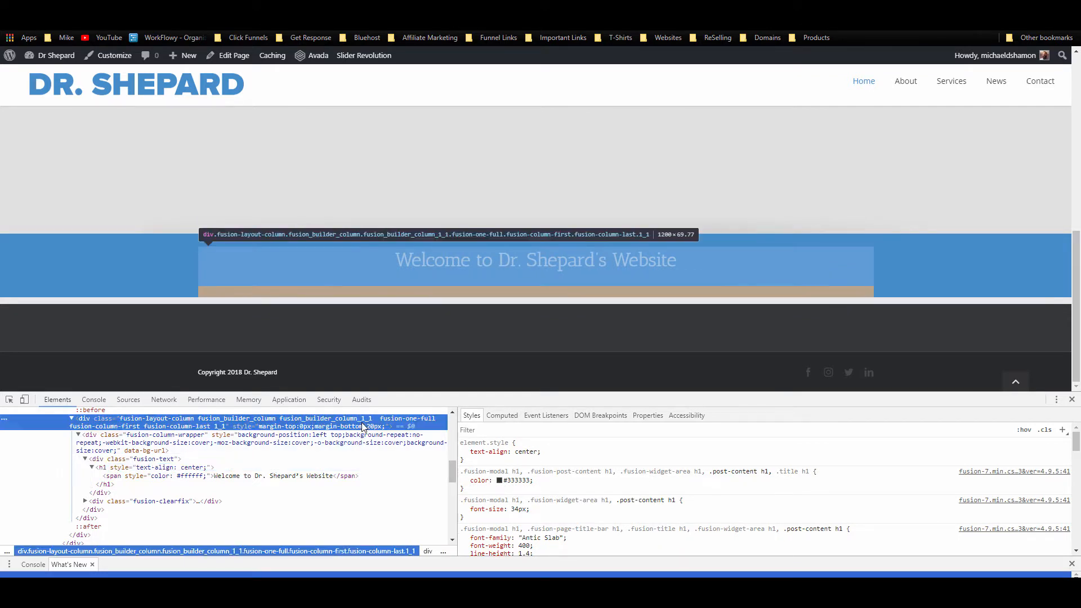
pyautogui.click(358, 475)
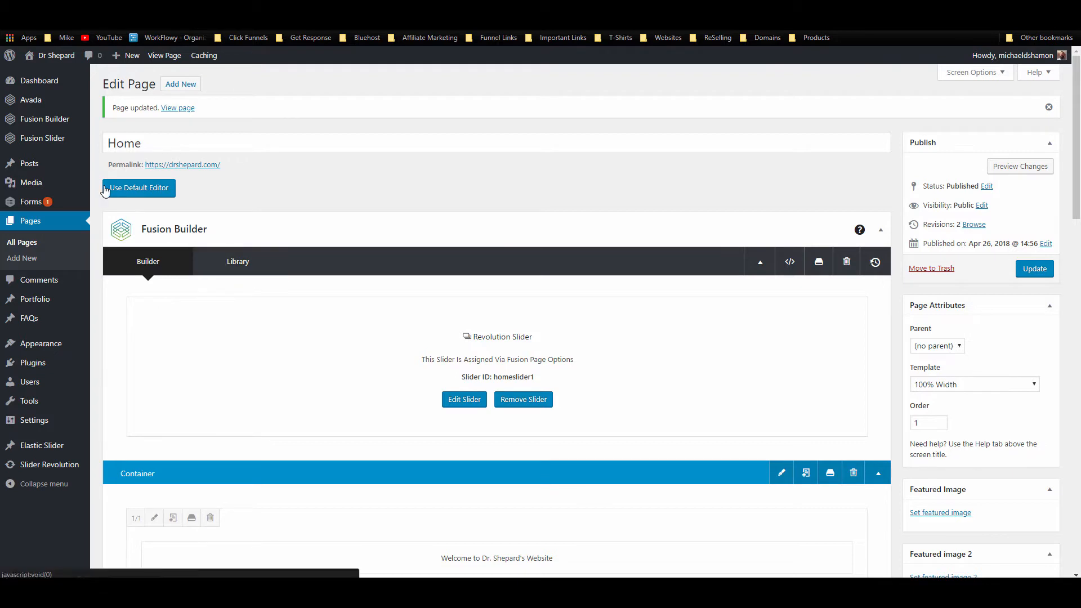
# Step: In Avada Theme Options typography, set the body font family to Open Sans
pyautogui.moveTo(39, 121)
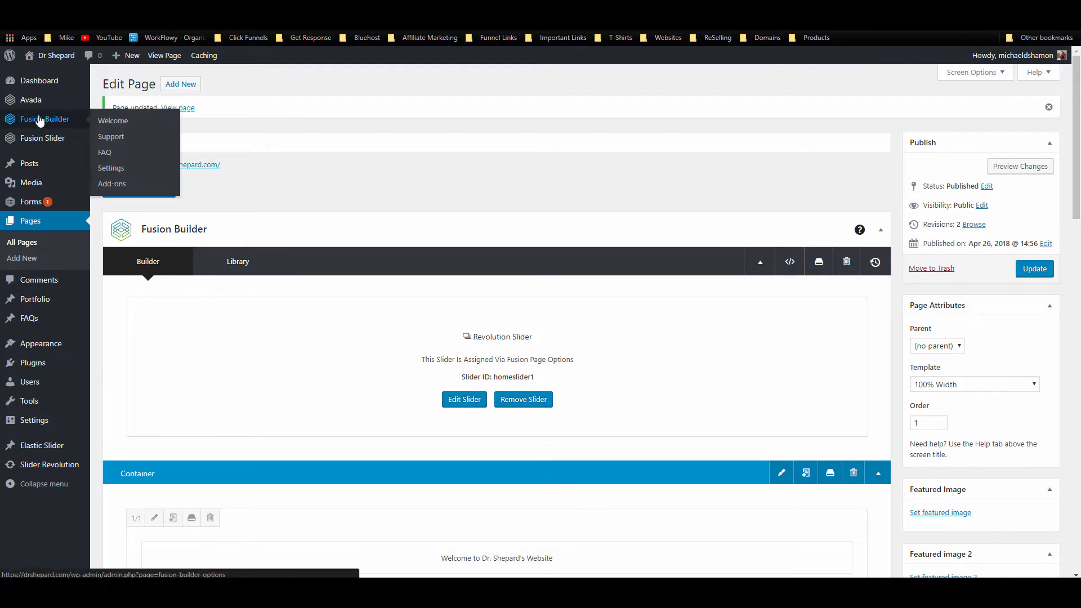
pyautogui.moveTo(35, 103)
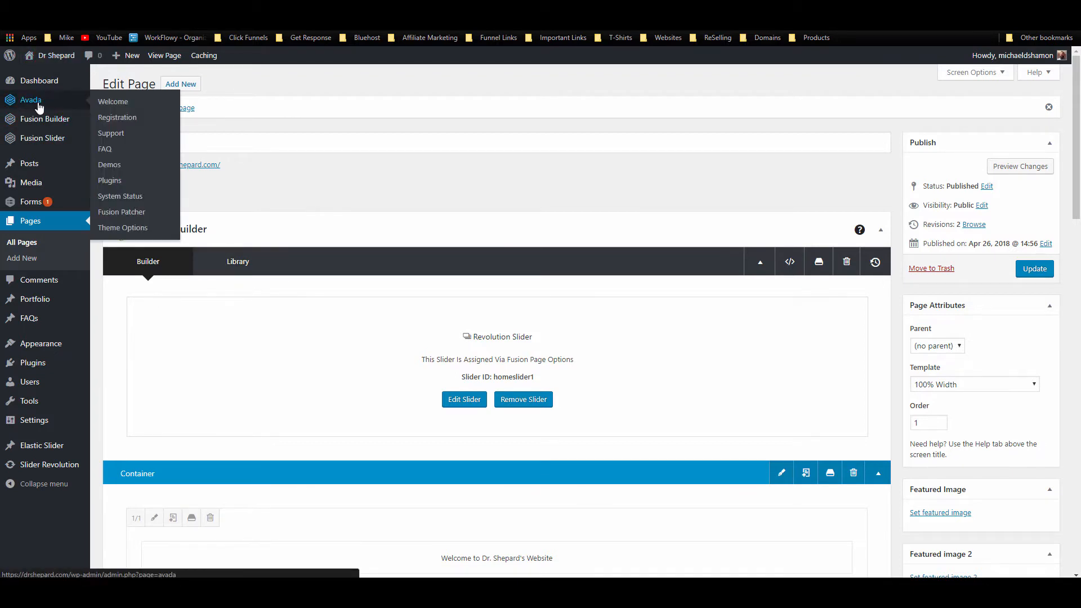
pyautogui.click(111, 228)
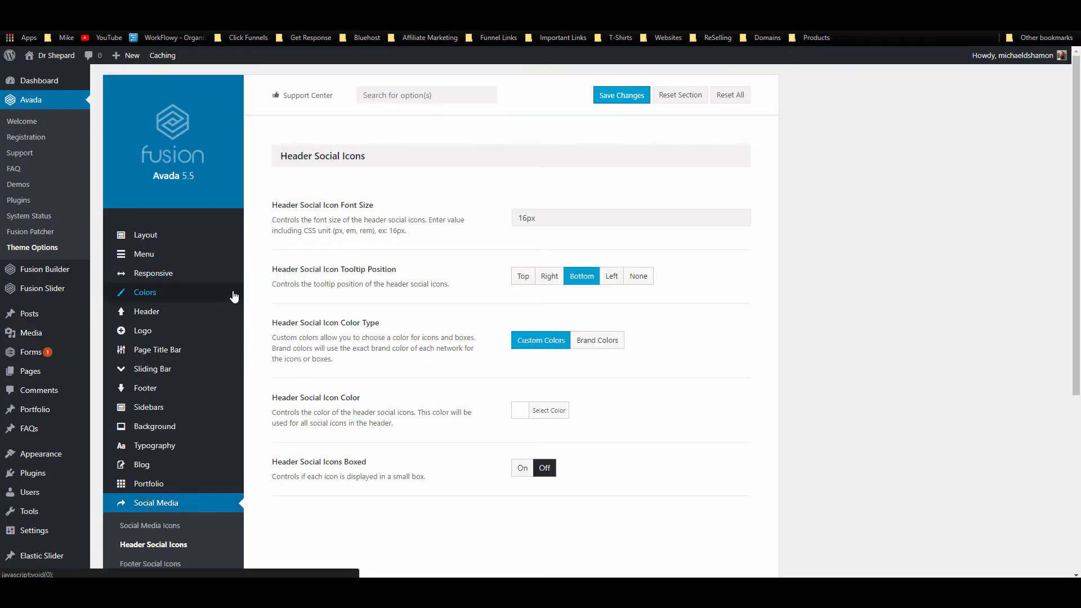
pyautogui.click(167, 450)
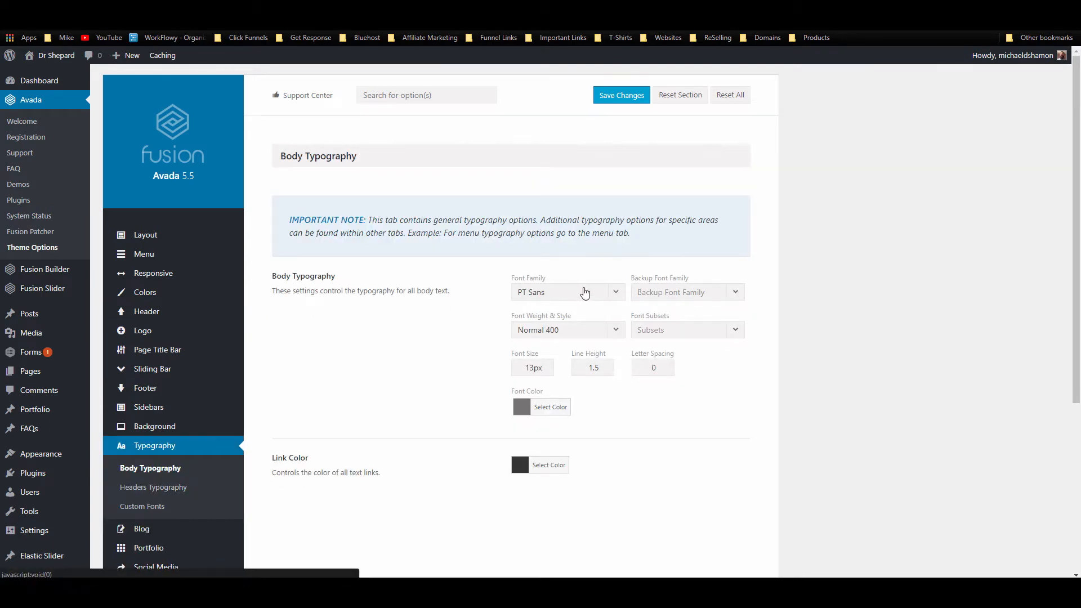
pyautogui.click(585, 293)
pyautogui.write('o')
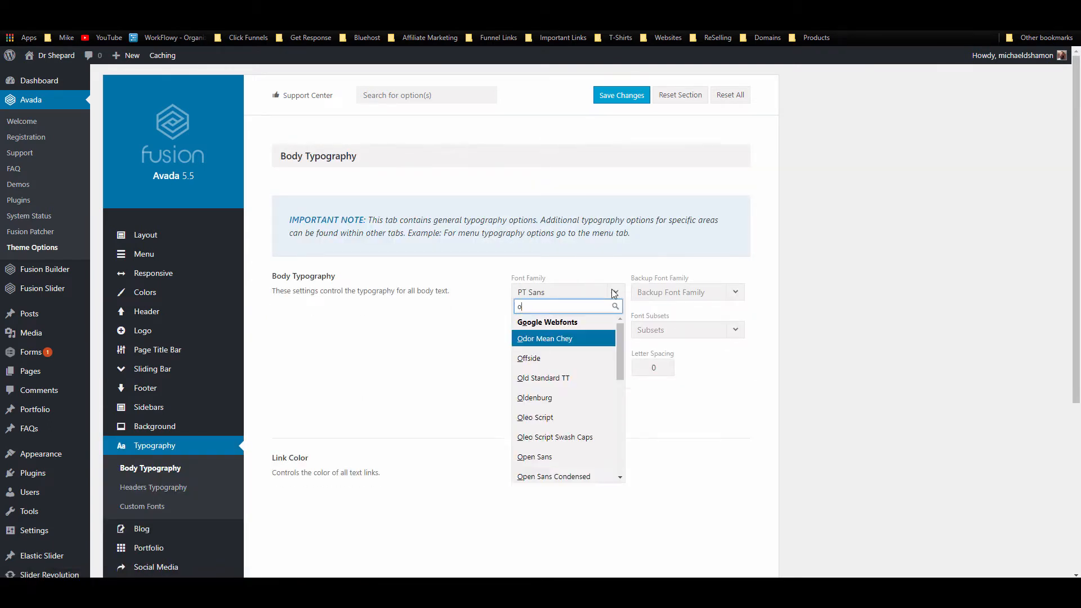
pyautogui.write('pen')
pyautogui.click(571, 339)
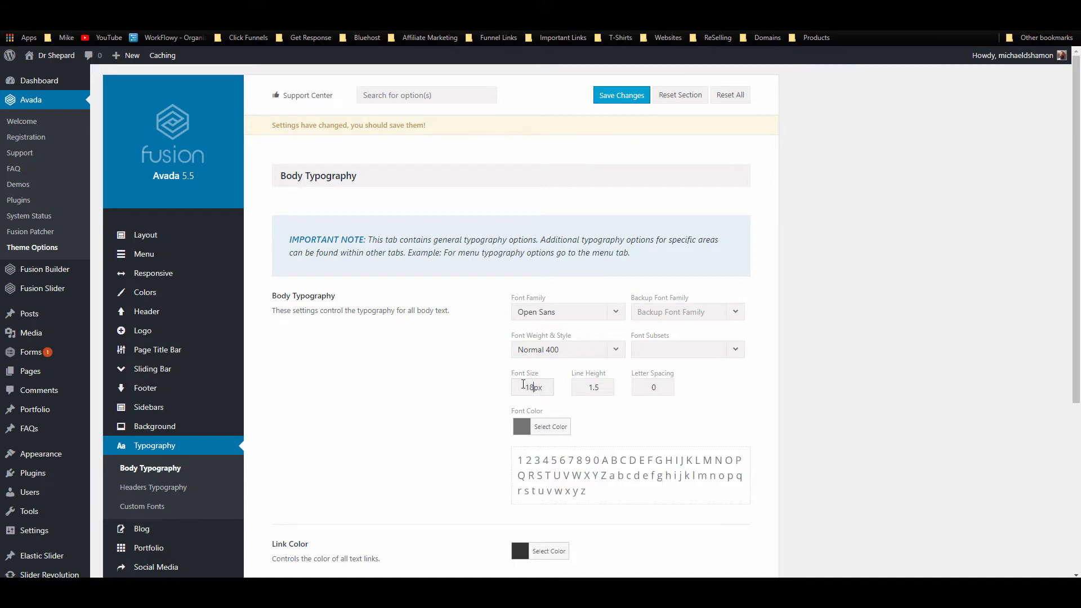
# Step: Change the body font colour to #333333 and save the typography changes
pyautogui.scroll(-2, 532, 383)
pyautogui.click(558, 317)
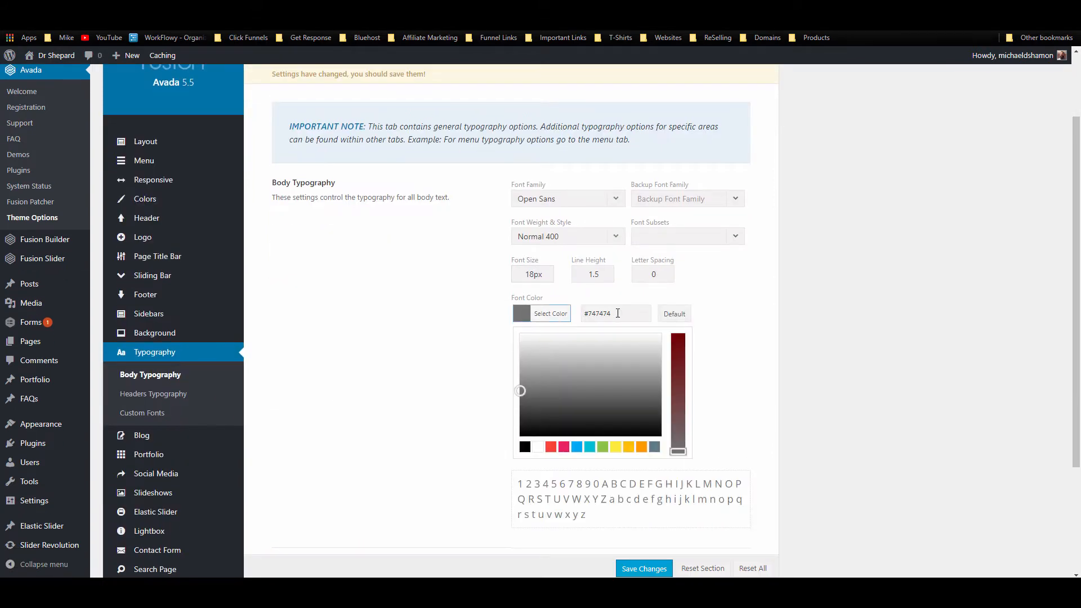
pyautogui.moveTo(618, 313); pyautogui.dragTo(591, 317)
pyautogui.write('3333333')
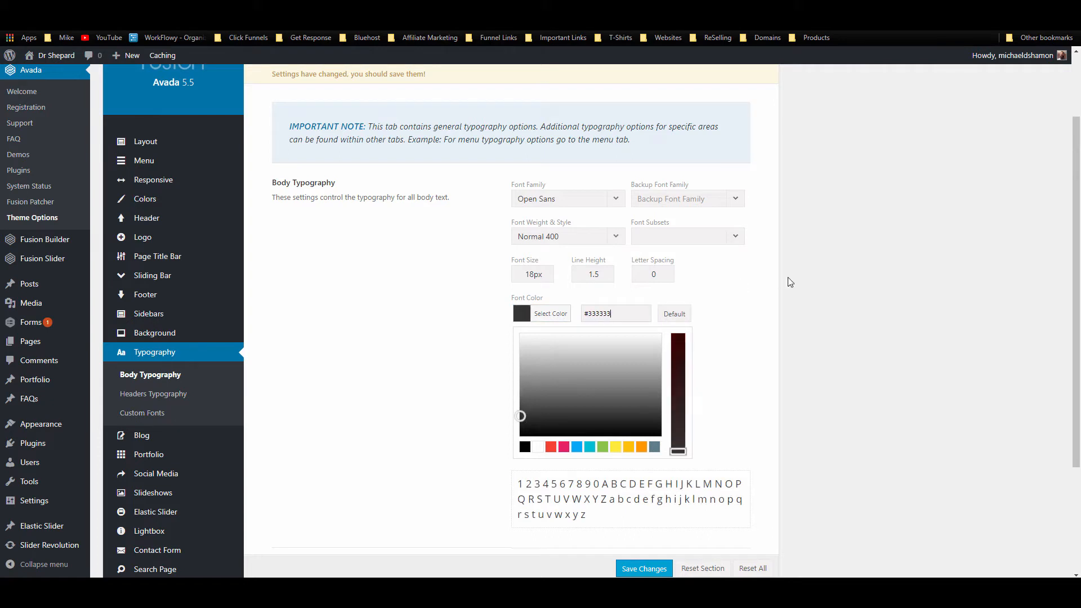
pyautogui.click(766, 295)
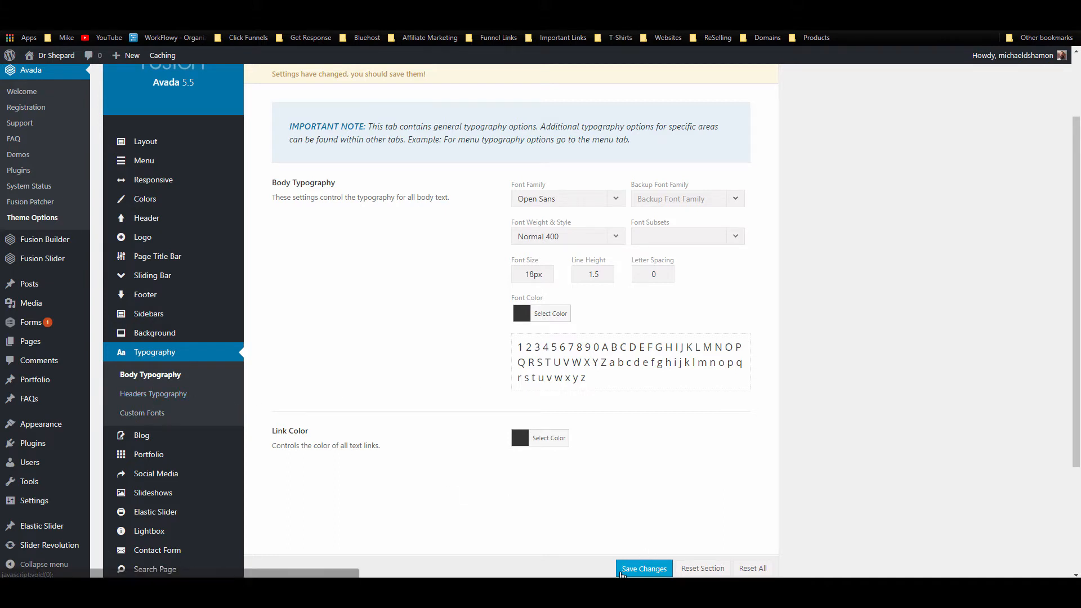
pyautogui.click(644, 569)
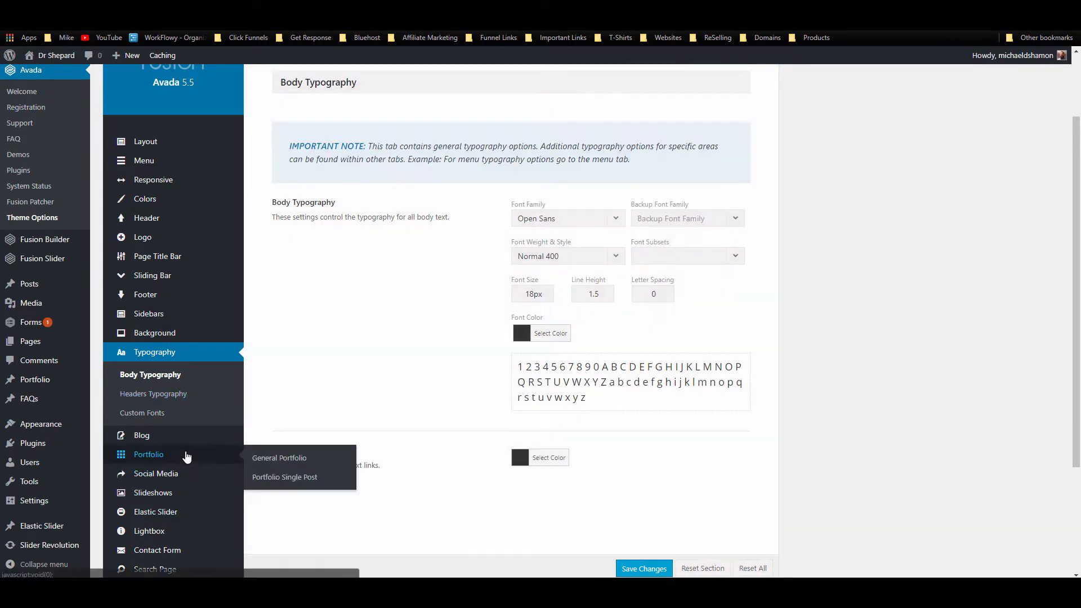
# Step: Set H1 headers to Open Sans with a line height of 1
pyautogui.click(171, 394)
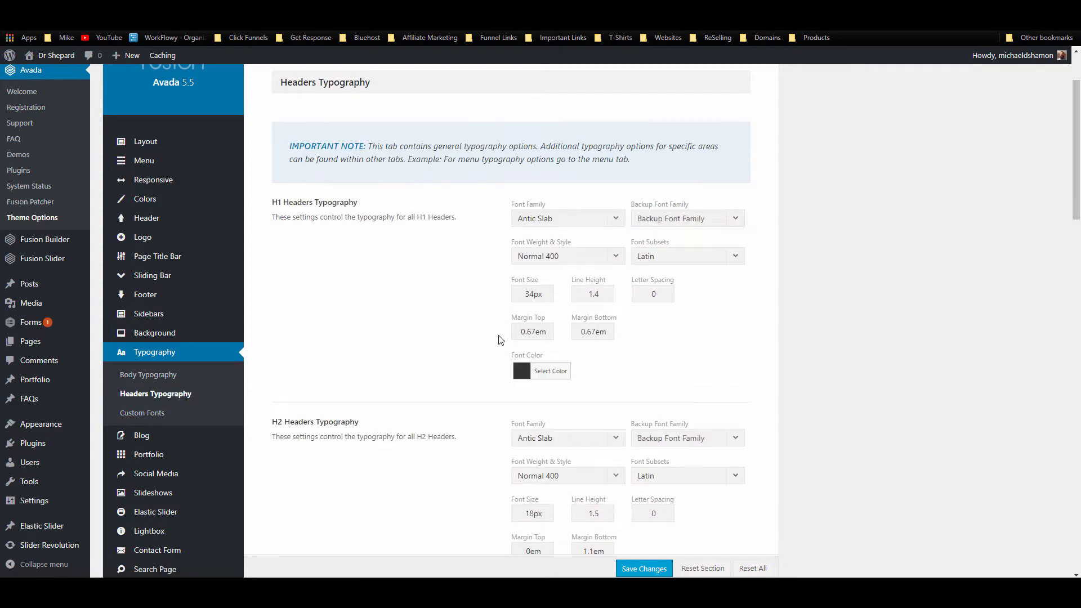
pyautogui.scroll(-1, 501, 340)
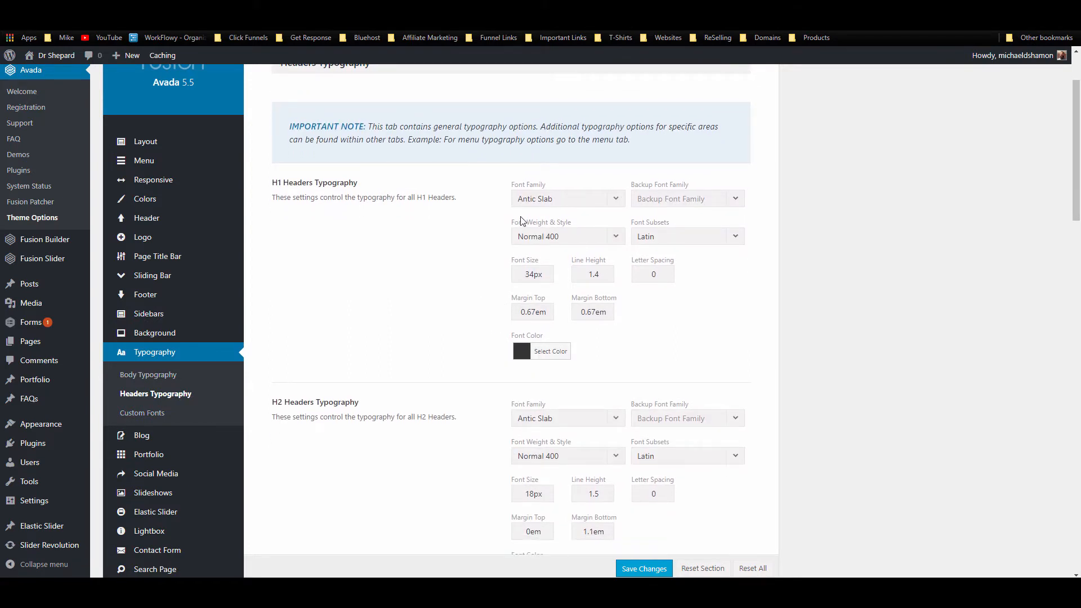
pyautogui.click(587, 200)
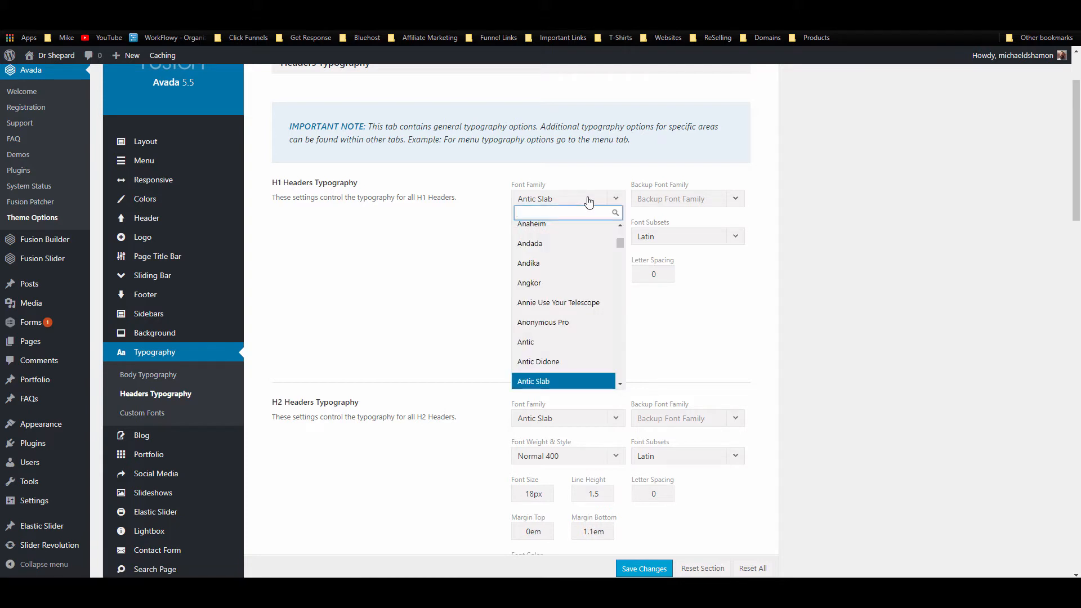
pyautogui.write('op')
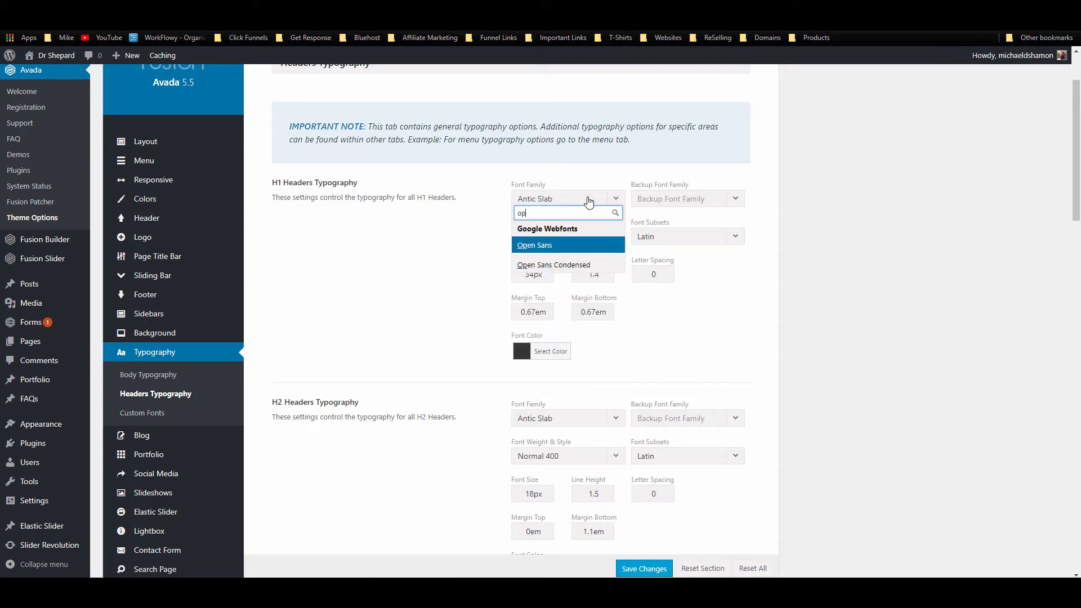
pyautogui.click(526, 245)
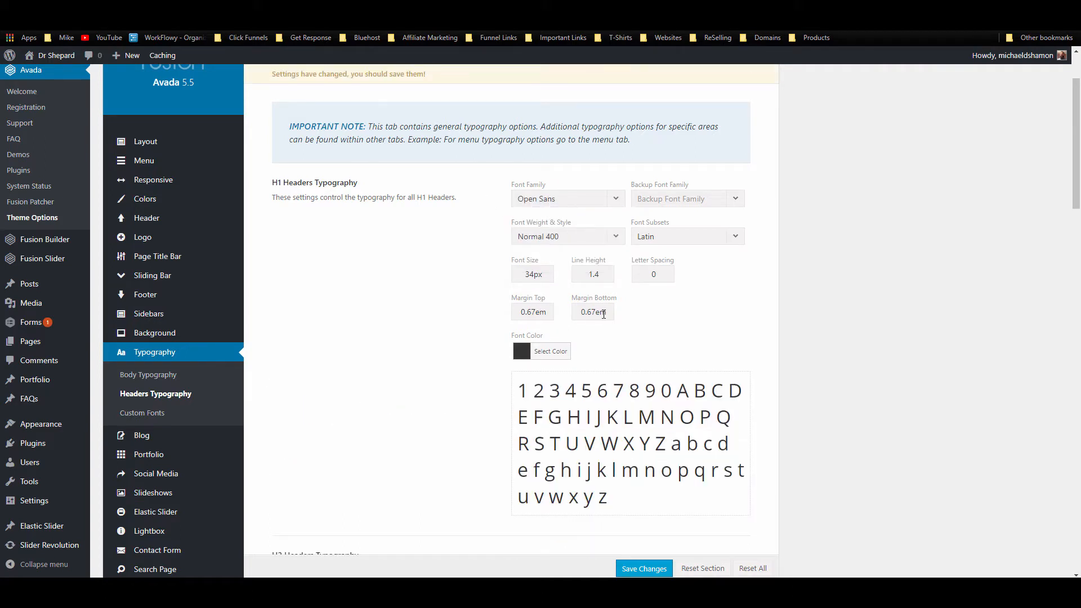
pyautogui.click(608, 275)
pyautogui.press('BackSpace')
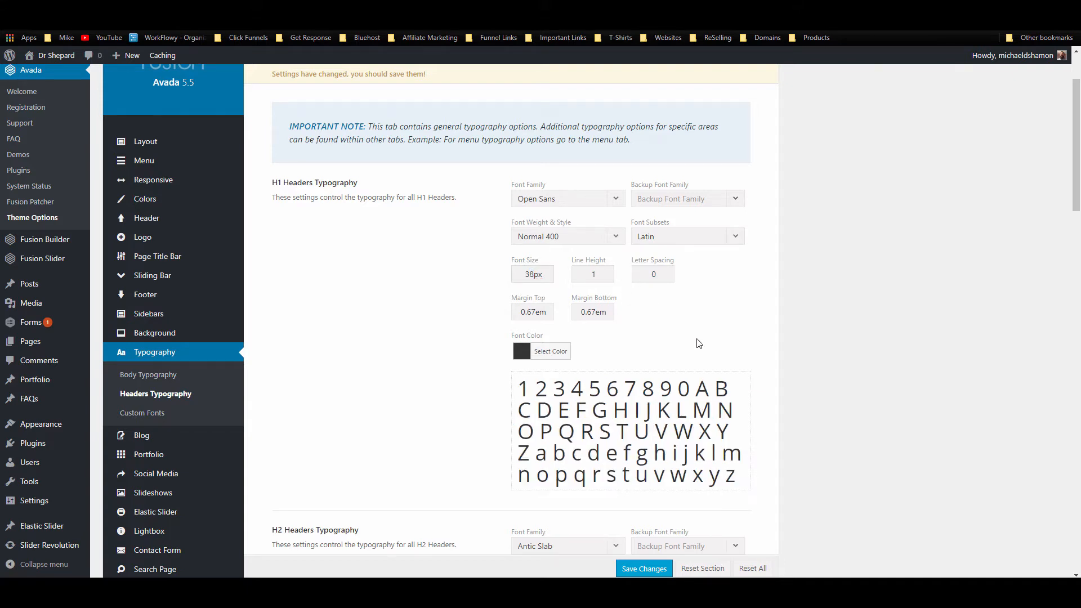
# Step: Set H2 headers to Open Sans at 28px with a line height of 1
pyautogui.scroll(-3, 698, 344)
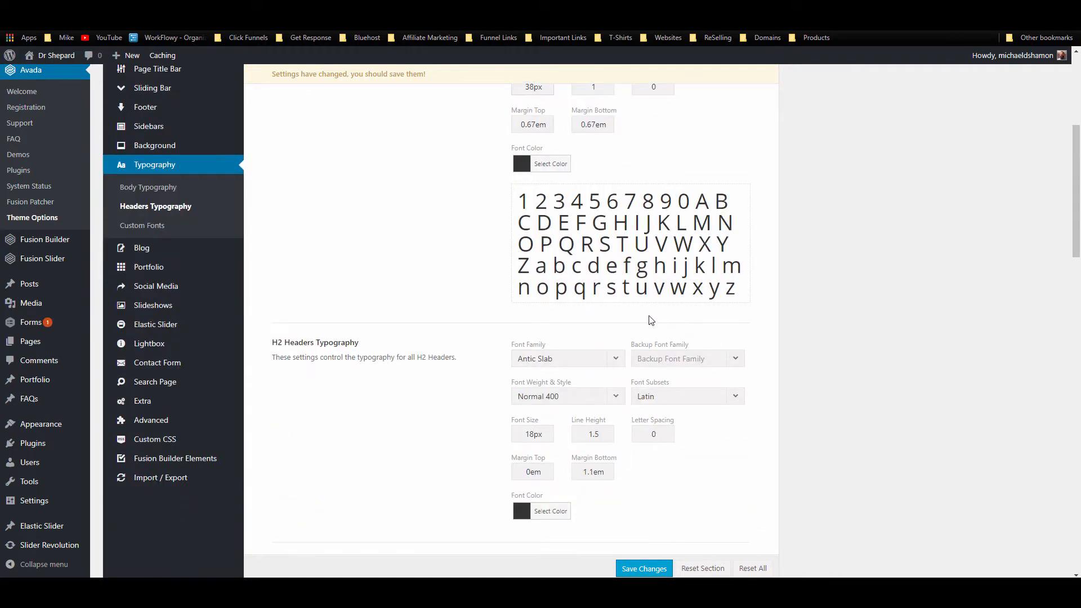
pyautogui.scroll(-2, 651, 320)
pyautogui.click(607, 264)
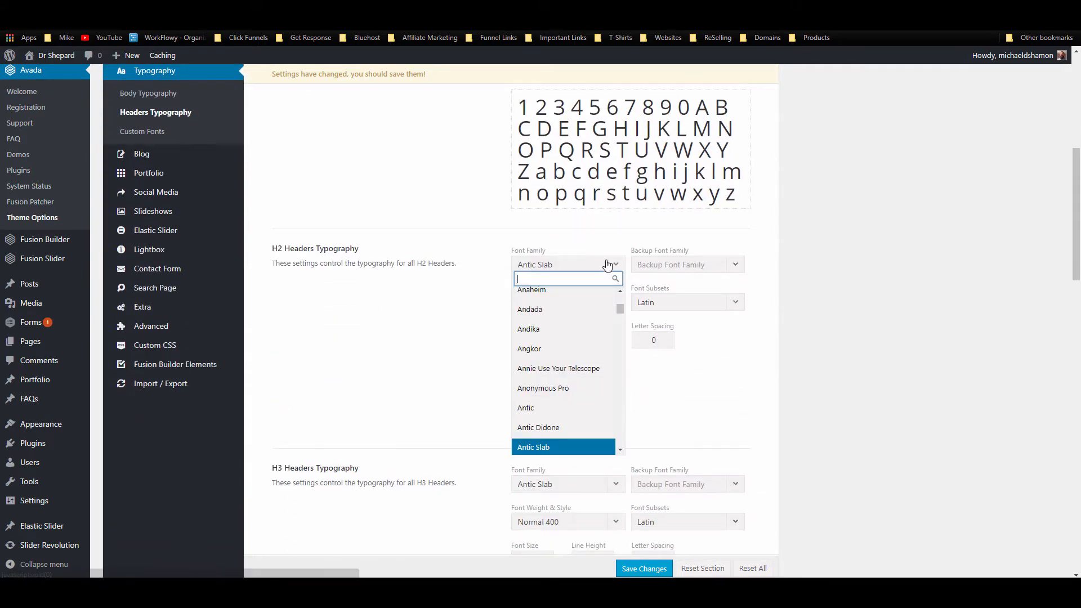
pyautogui.write('open')
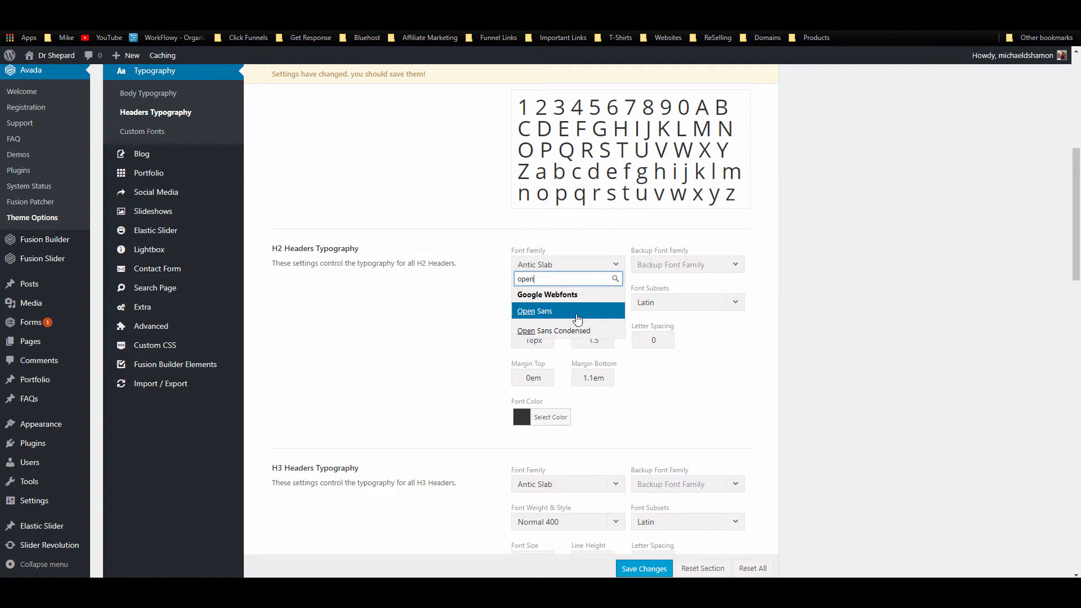
pyautogui.click(563, 311)
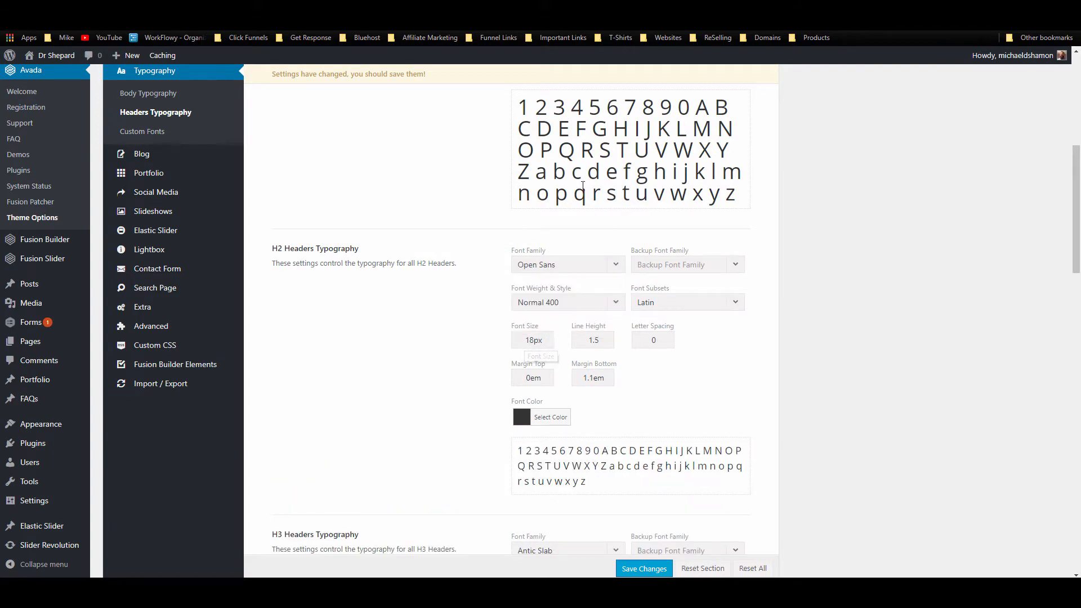
pyautogui.scroll(3, 529, 343)
pyautogui.scroll(-3, 532, 209)
pyautogui.write('2')
pyautogui.moveTo(600, 340); pyautogui.dragTo(596, 342)
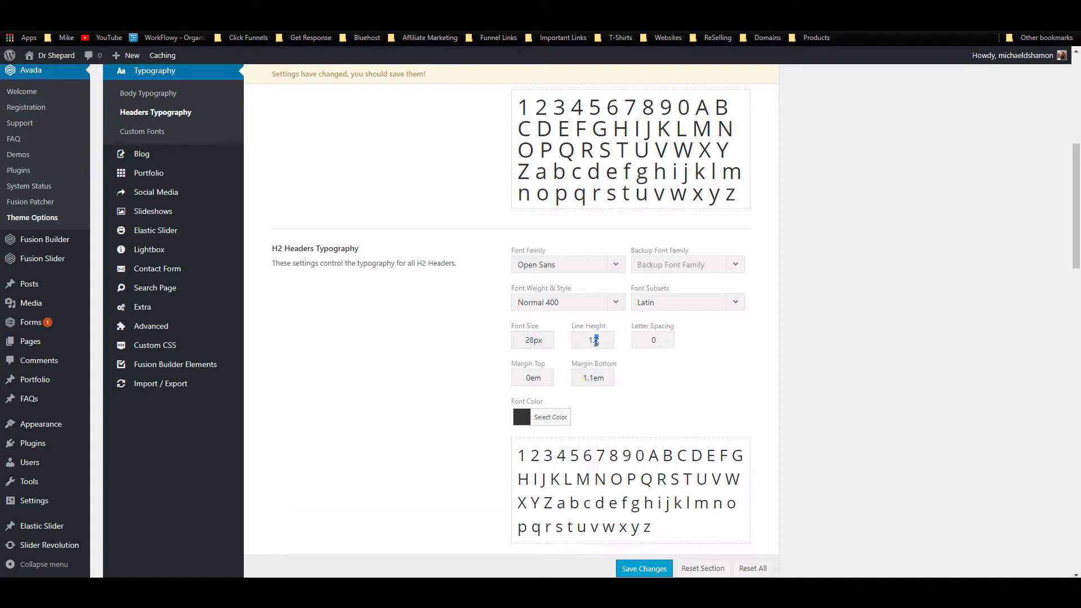
pyautogui.press('BackSpace')
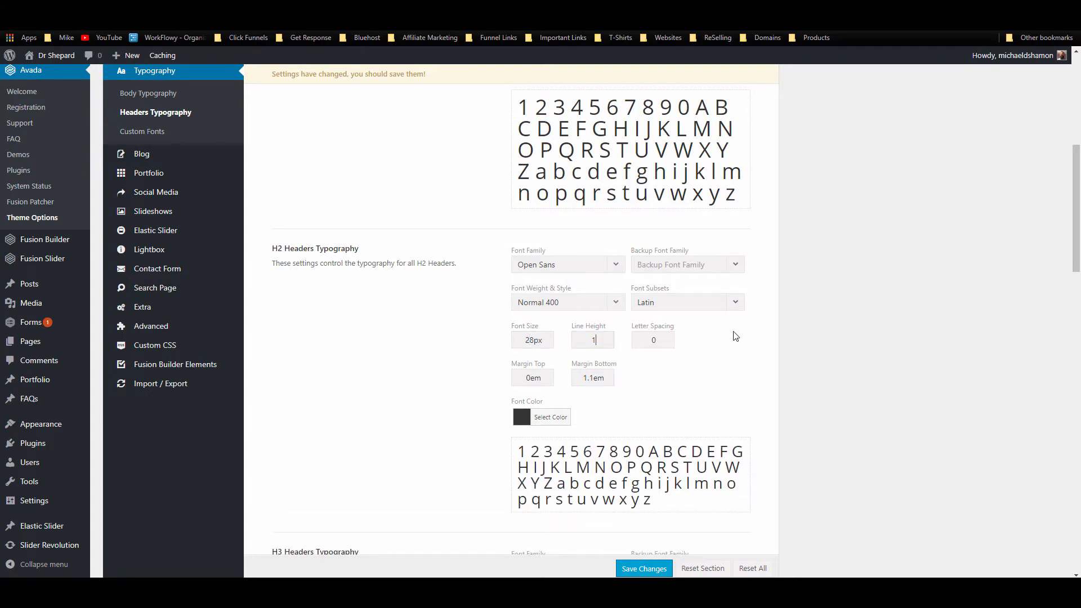
# Step: Set H3 headers to Open Sans at 24px with a line height of 1
pyautogui.scroll(-5, 591, 383)
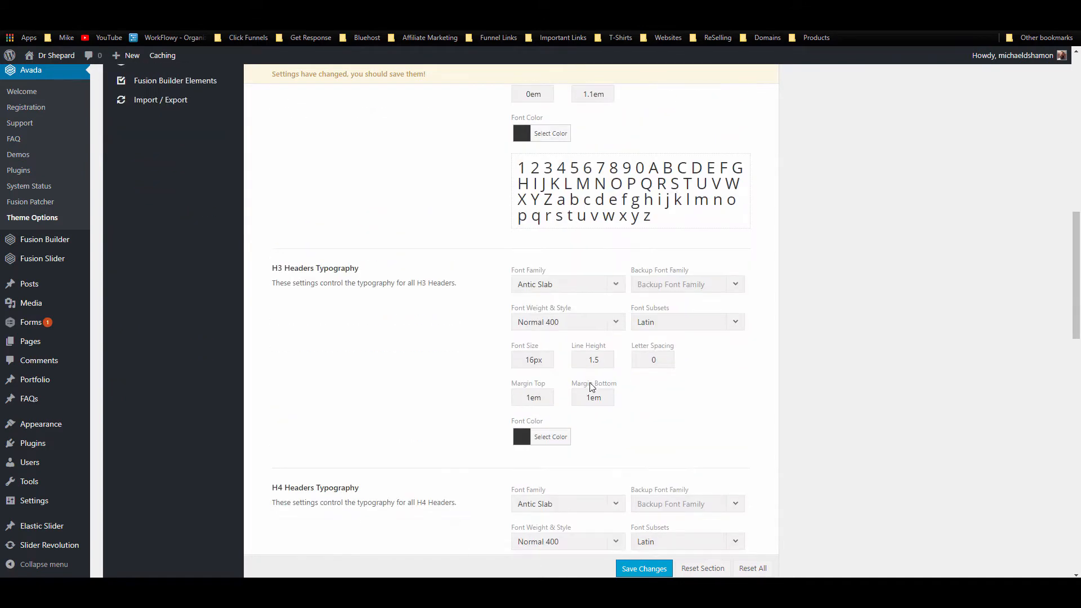
pyautogui.scroll(-2, 591, 387)
pyautogui.click(580, 193)
pyautogui.write('open')
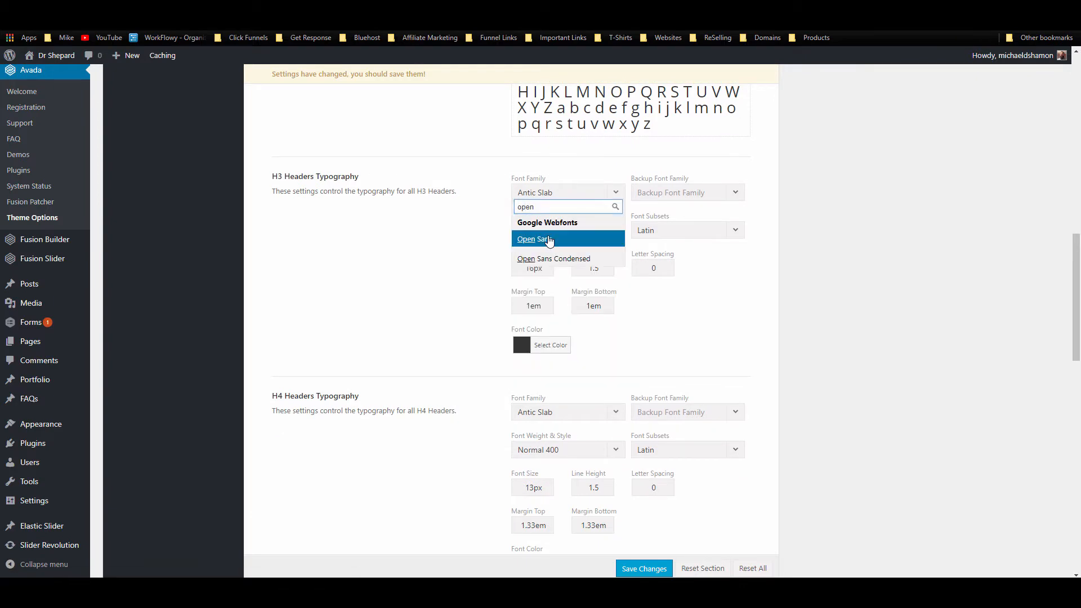
pyautogui.click(548, 240)
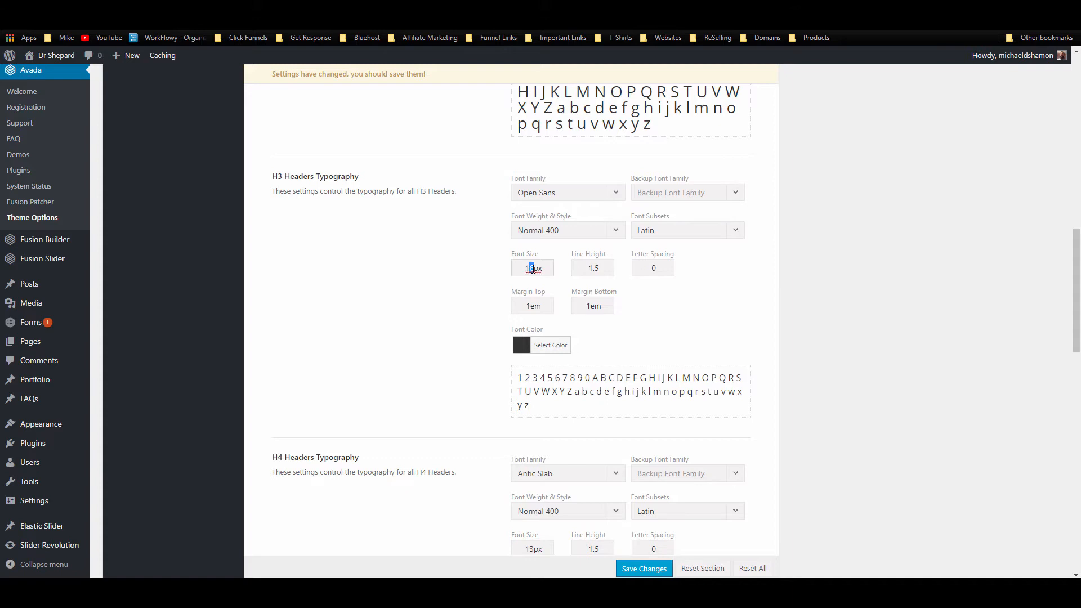
pyautogui.press('BackSpace')
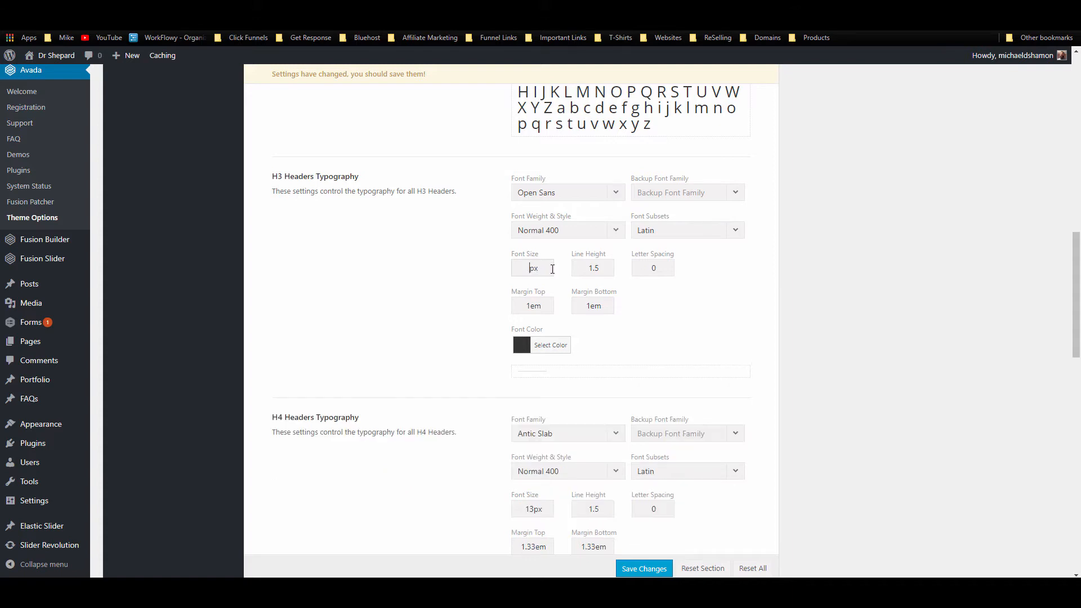
pyautogui.write('24')
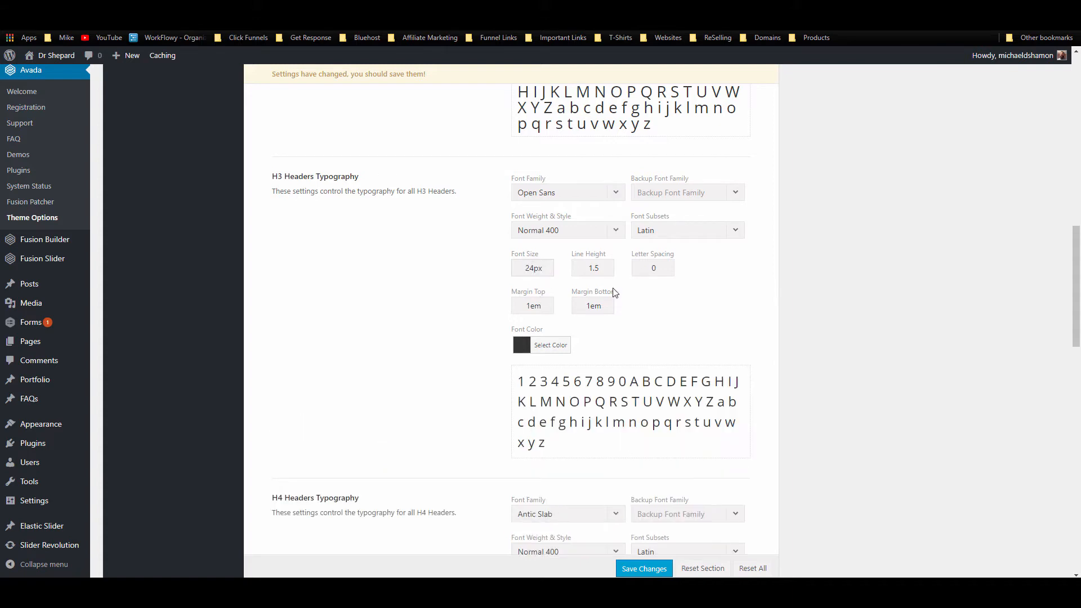
pyautogui.moveTo(592, 272); pyautogui.dragTo(601, 273)
pyautogui.press('BackSpace')
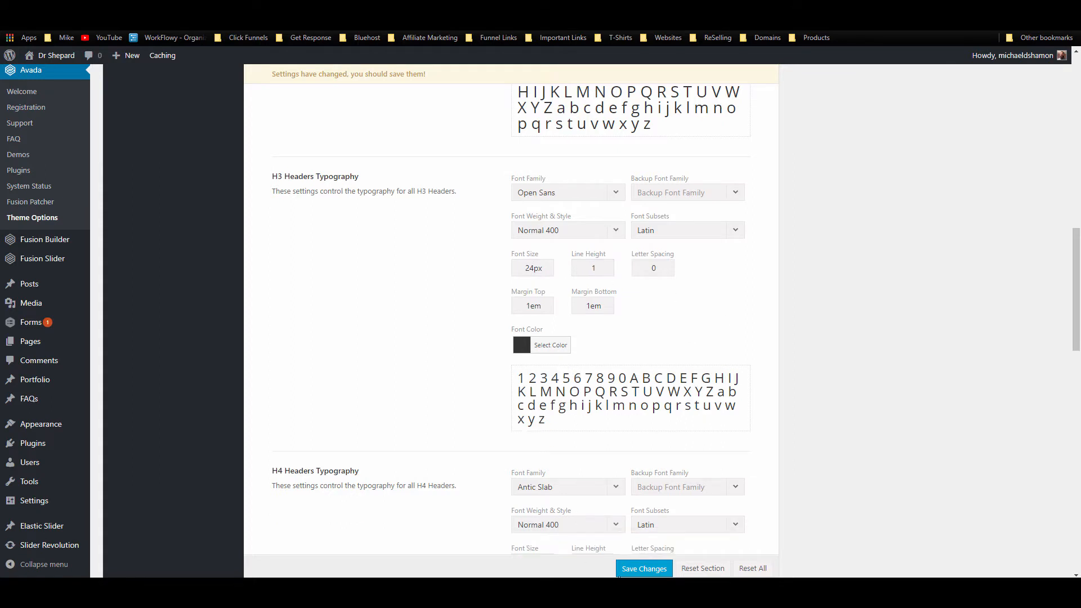
# Step: Save the header typography changes and return to the Home page editor
pyautogui.click(619, 573)
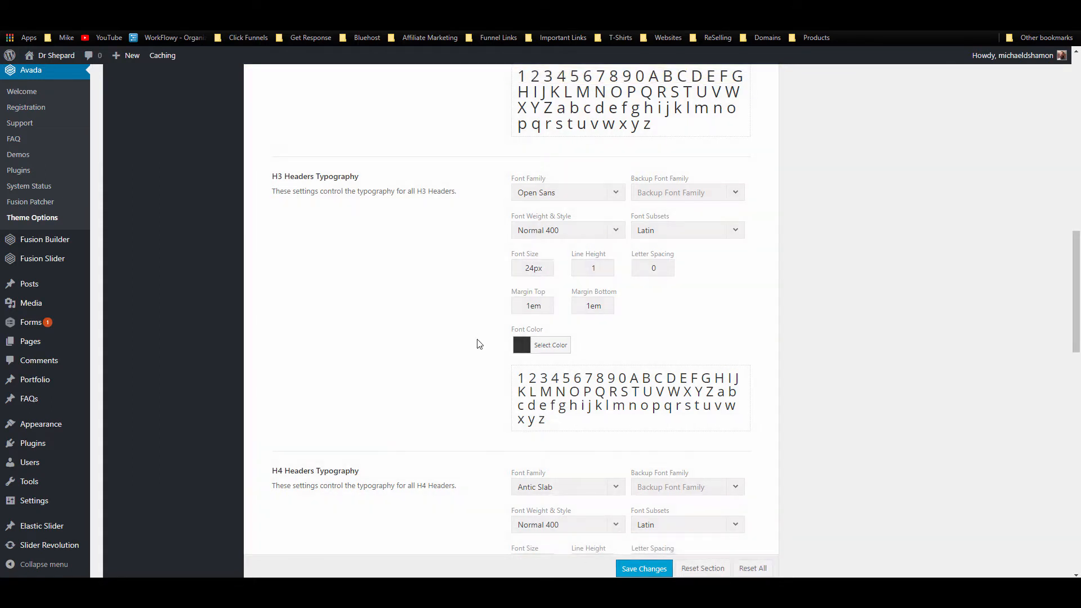
pyautogui.scroll(3, 466, 346)
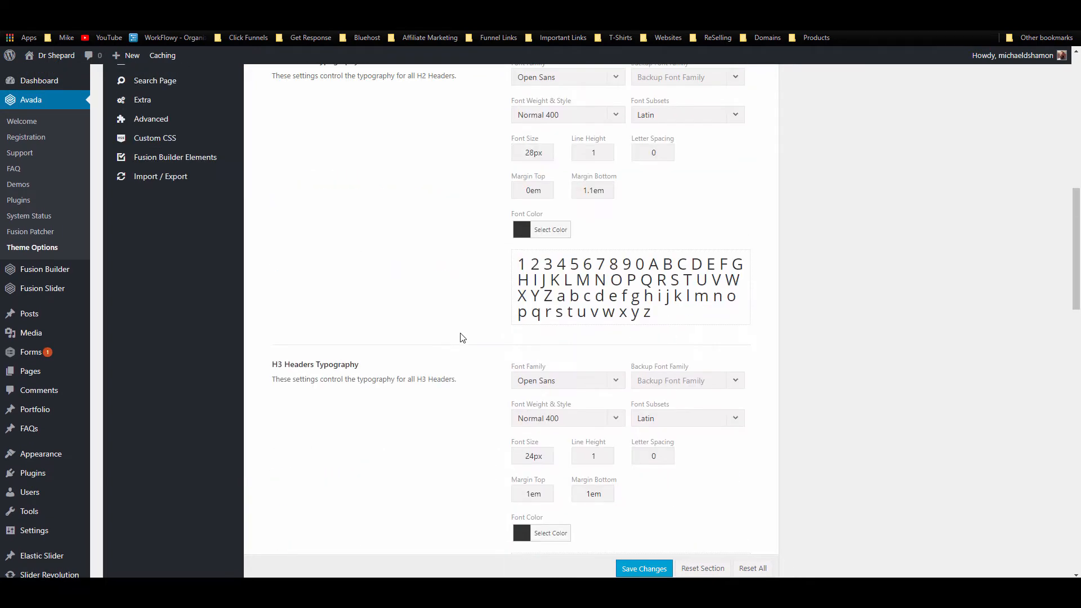
pyautogui.scroll(7, 461, 337)
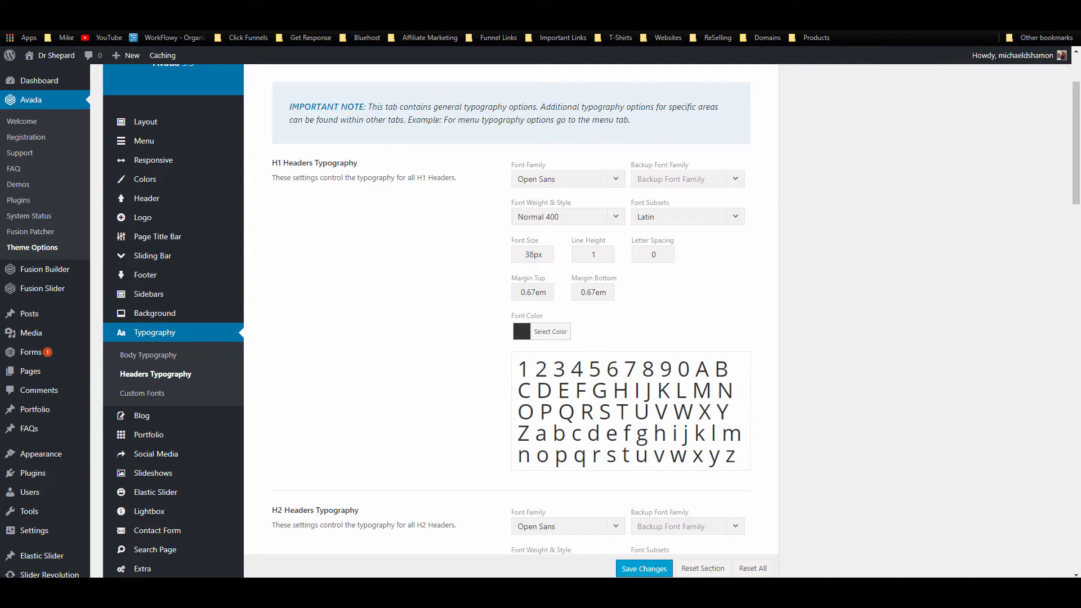
pyautogui.click(84, 8)
pyautogui.moveTo(34, 100)
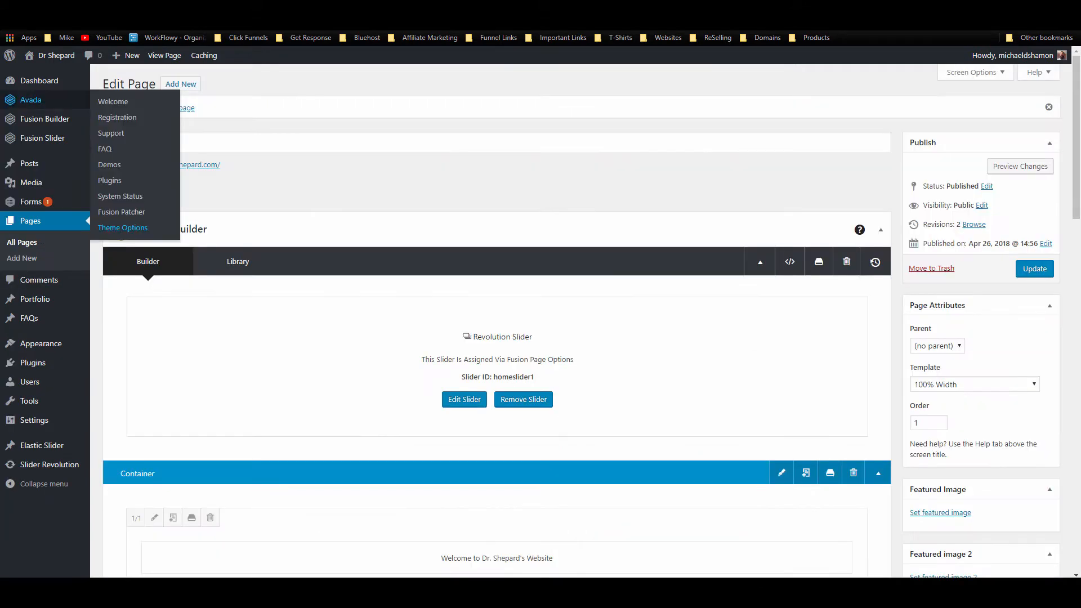
pyautogui.click(96, 8)
pyautogui.click(41, 21)
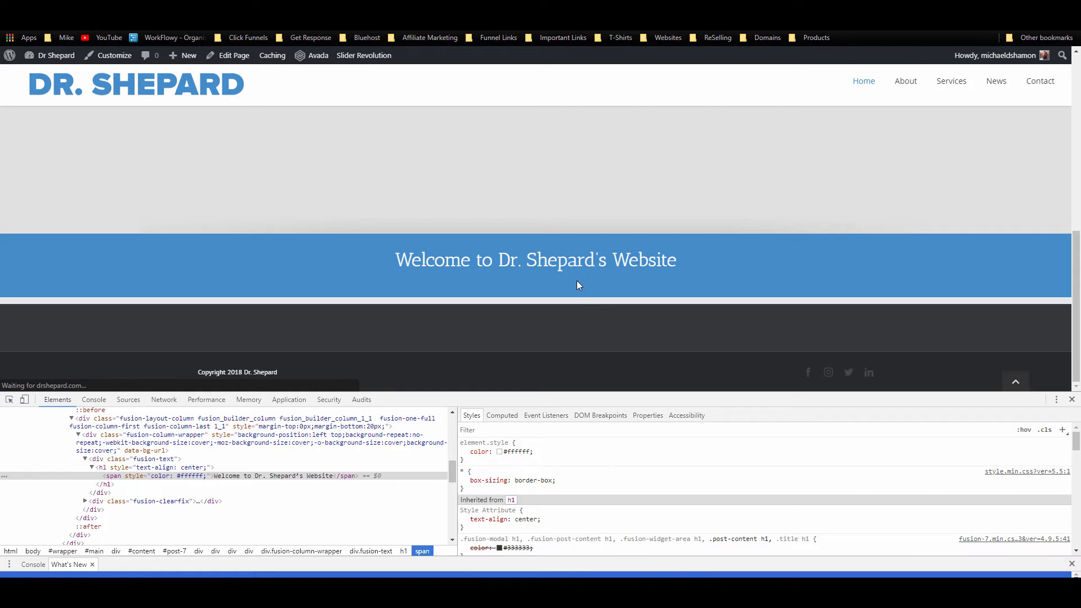
pyautogui.press('F12')
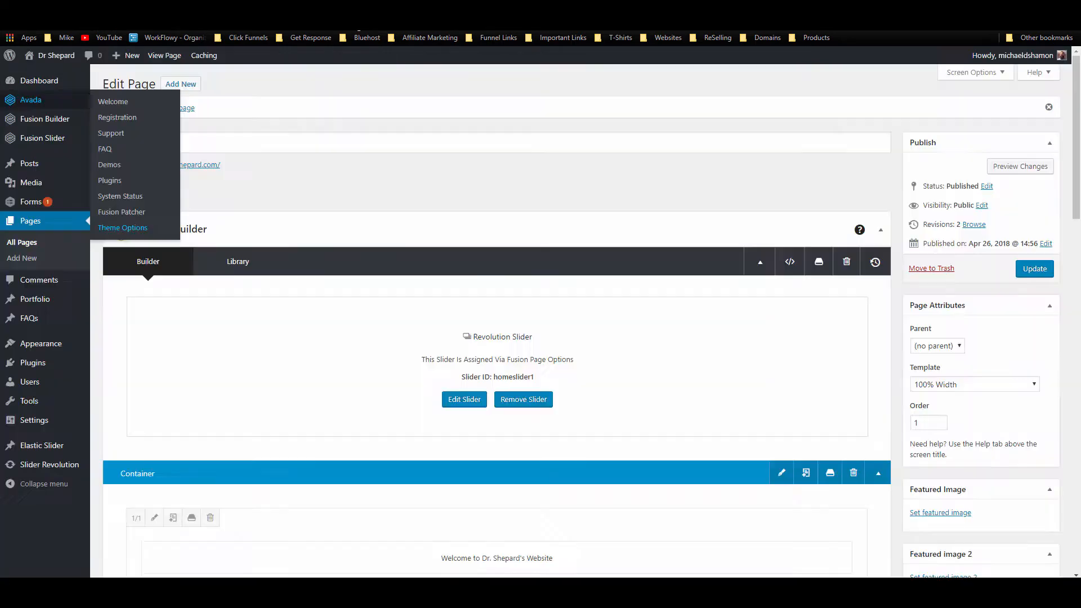
pyautogui.scroll(-3, 310, 82)
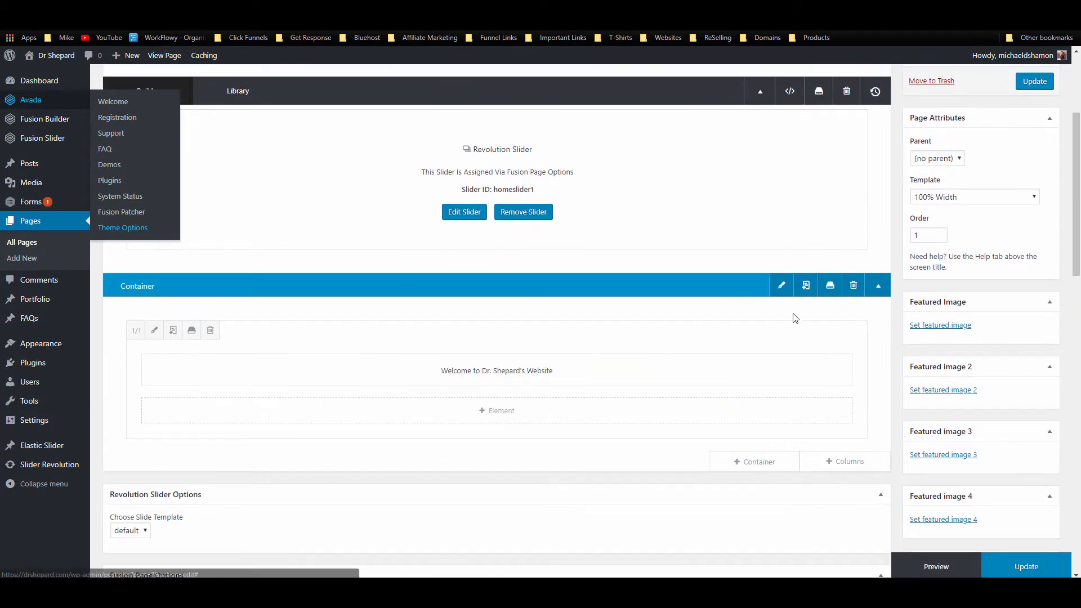
# Step: Open the welcome column's settings and show its Design tab padding and margin fields
pyautogui.click(154, 333)
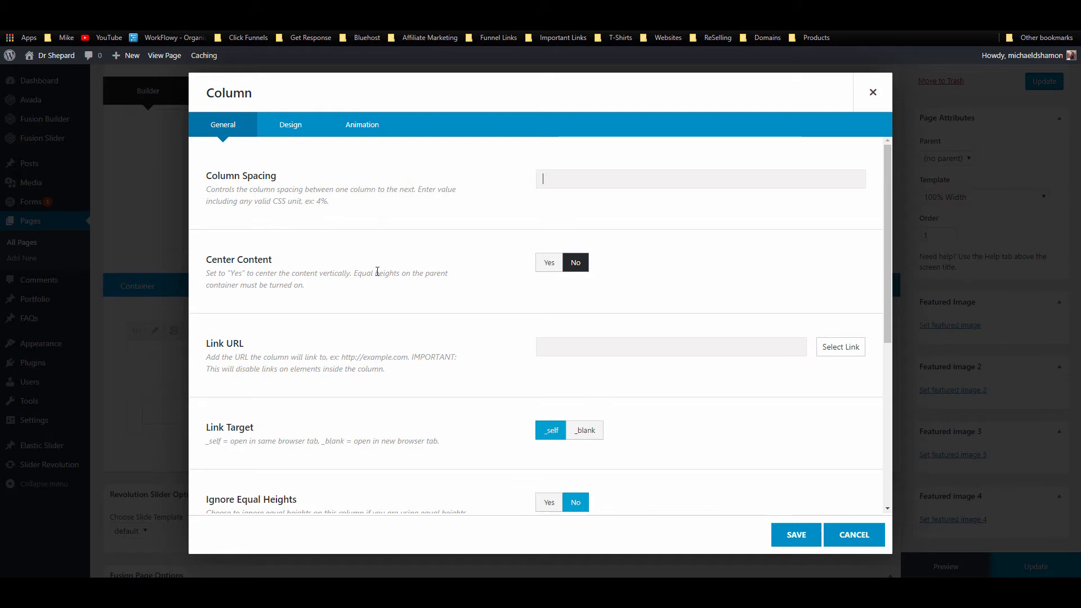
pyautogui.scroll(-3, 410, 286)
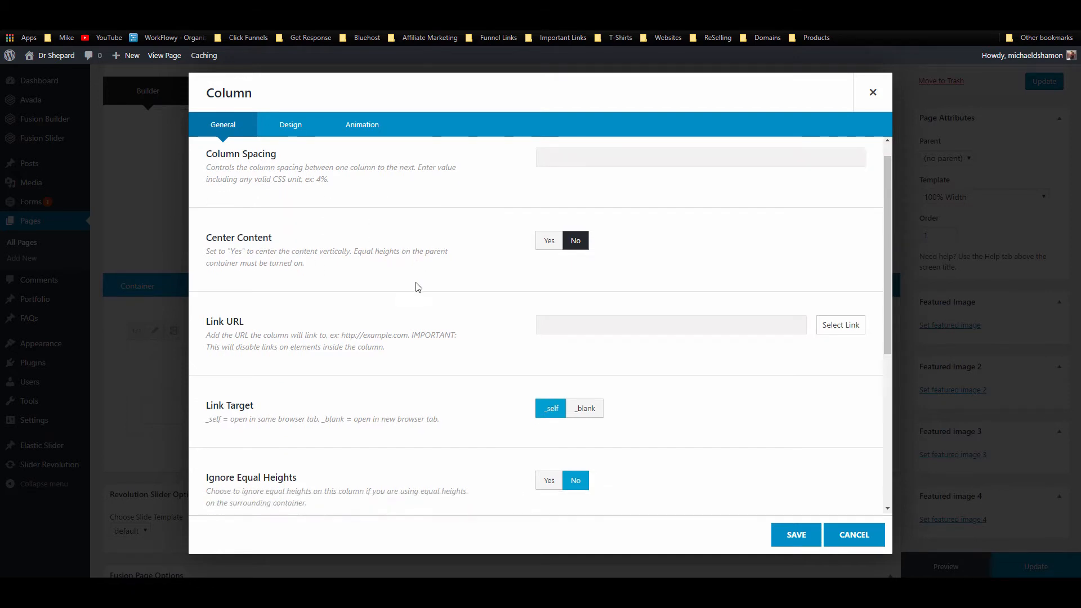
pyautogui.scroll(-2, 419, 243)
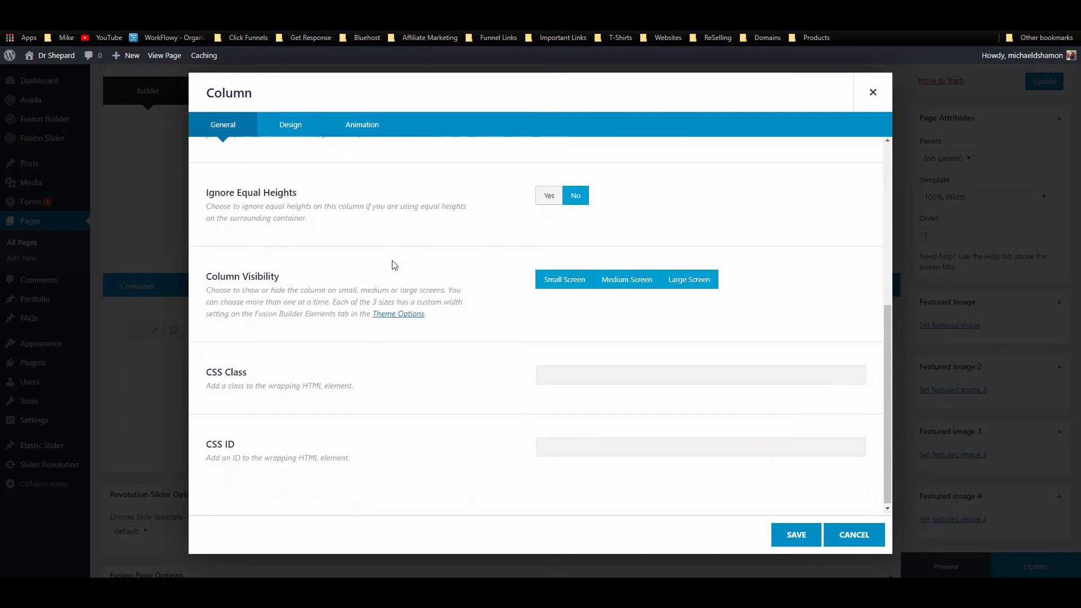
pyautogui.click(291, 125)
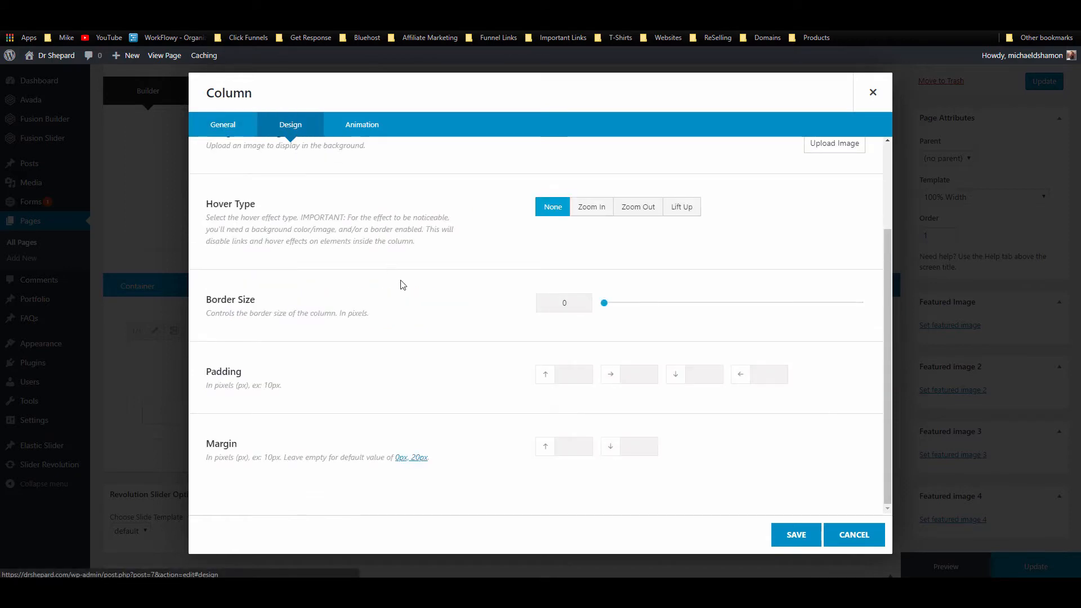
pyautogui.scroll(2, 401, 284)
pyautogui.scroll(-2, 338, 247)
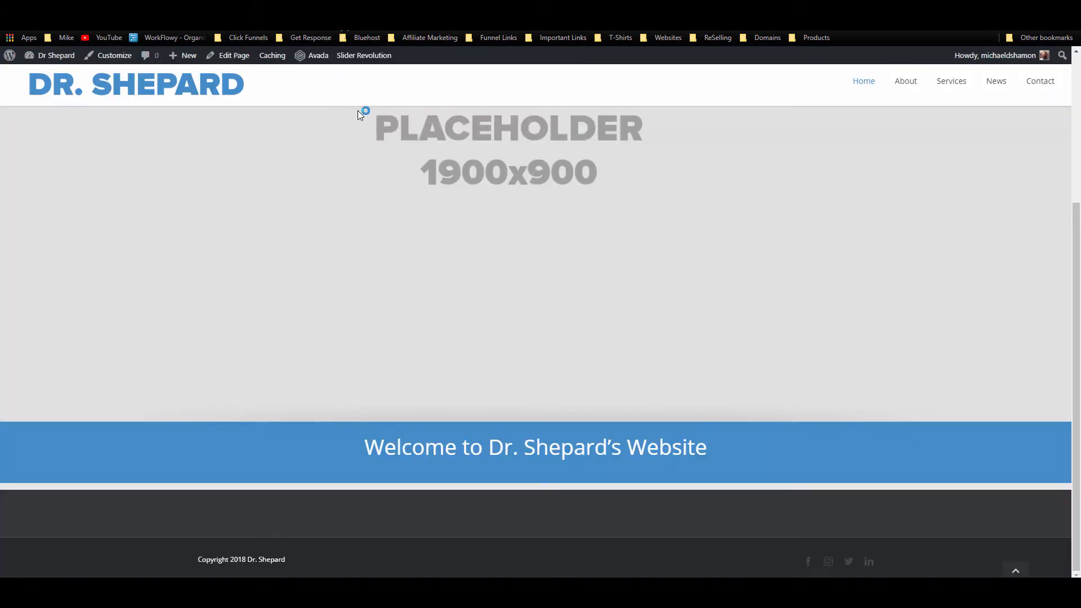
pyautogui.rightClick(561, 451)
pyautogui.click(622, 444)
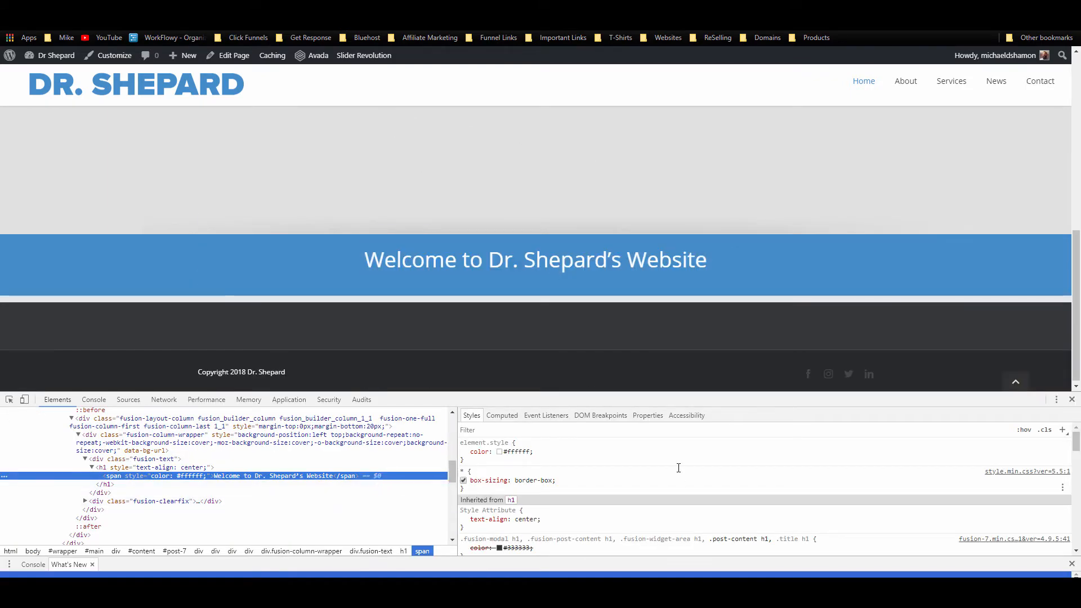
pyautogui.scroll(-10, 683, 467)
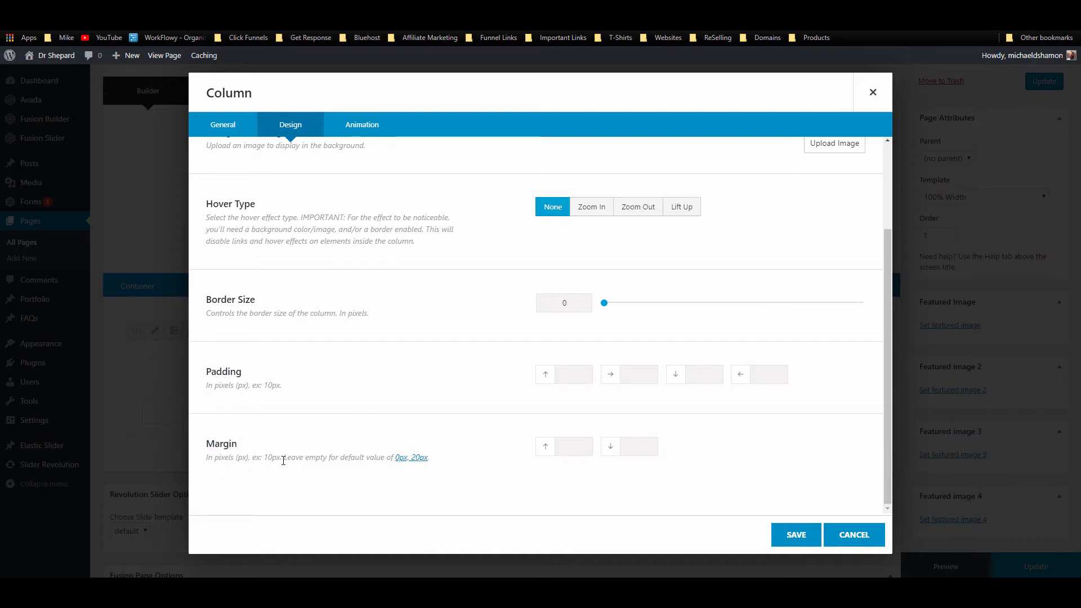
# Step: Give the welcome column a 0px bottom margin, save it, update the page, and view the live site
pyautogui.moveTo(316, 461); pyautogui.dragTo(449, 441)
pyautogui.click(449, 441)
pyautogui.click(639, 447)
pyautogui.write('0px')
pyautogui.press('BackSpace')
pyautogui.press('BackSpace')
pyautogui.write('0px')
pyautogui.click(814, 535)
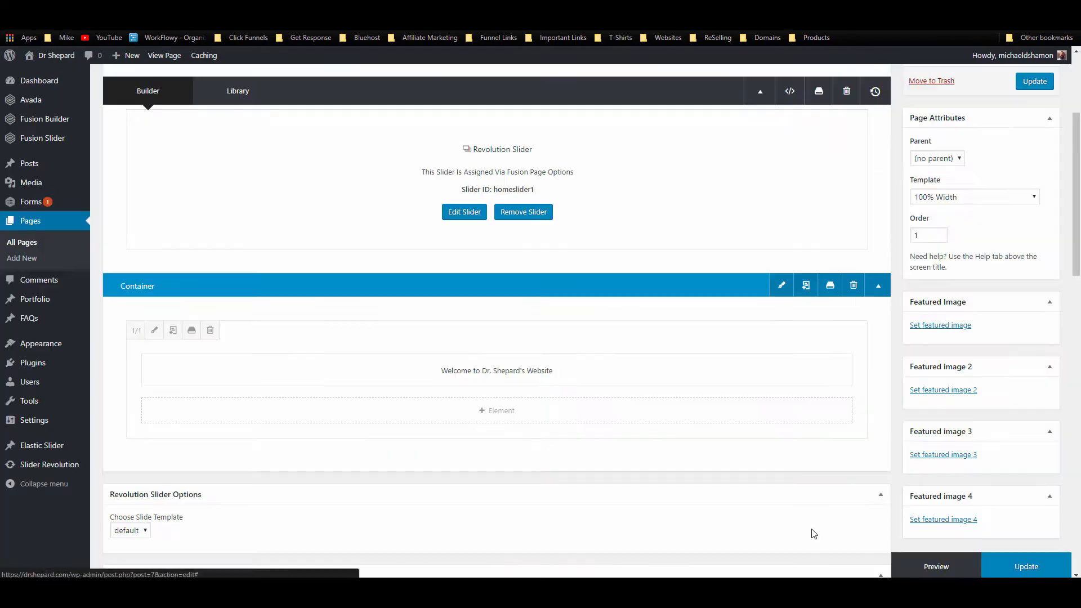
pyautogui.click(1027, 566)
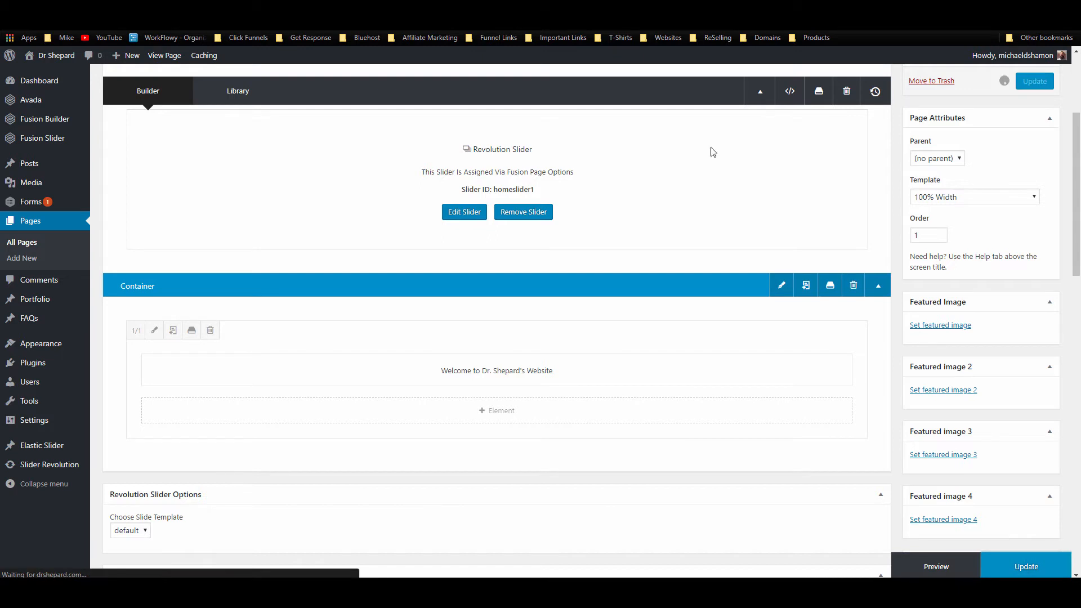
pyautogui.hotkey('ctrl', 'Tab')
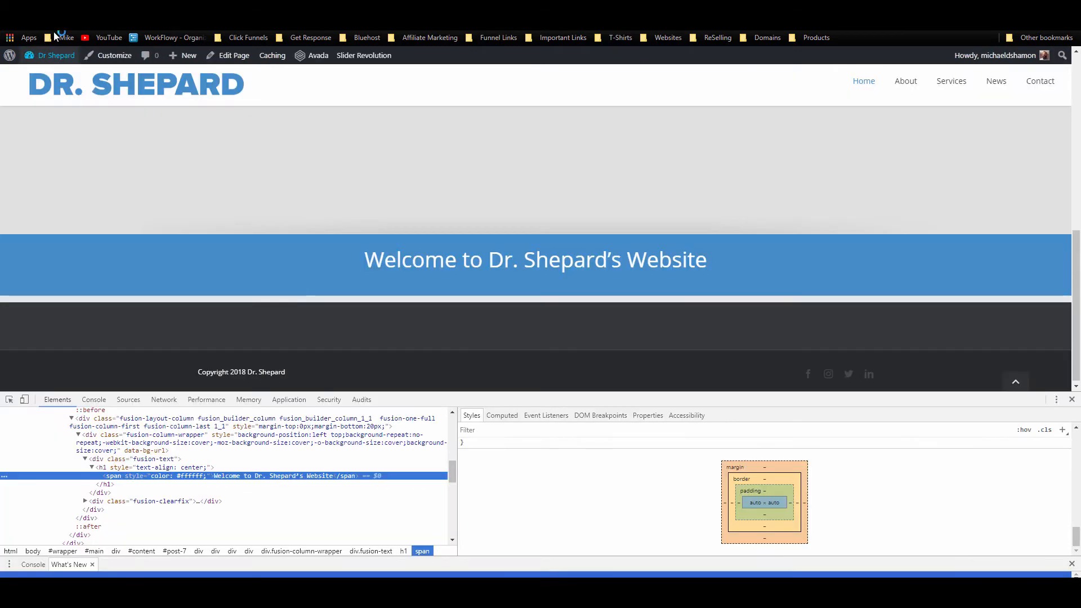
# Step: Reload the live home page, check the blue welcome bar, then return to the page editor
pyautogui.click(42, 22)
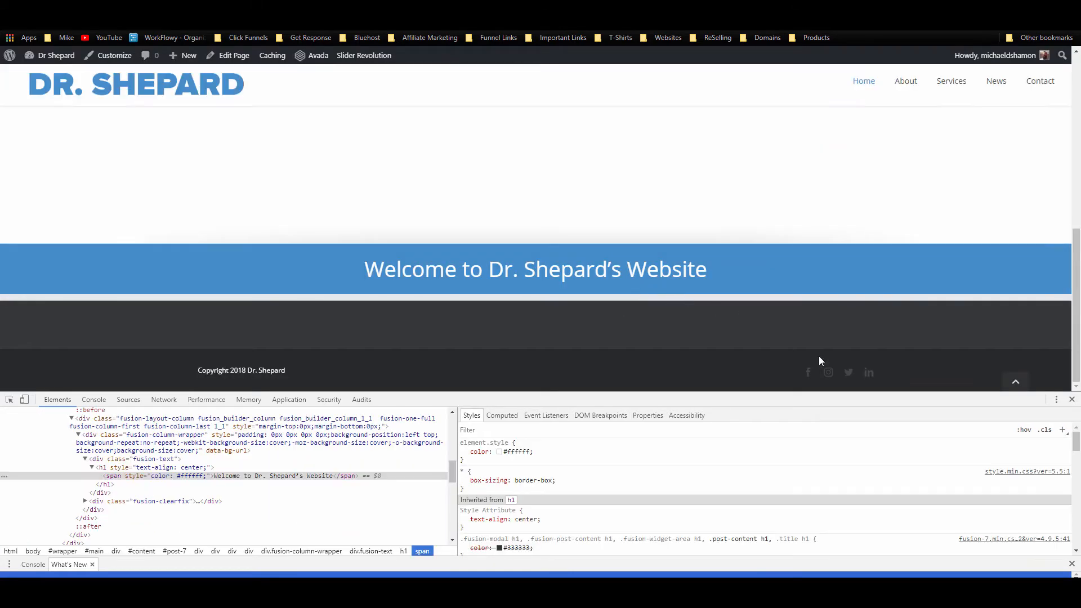
pyautogui.click(1071, 399)
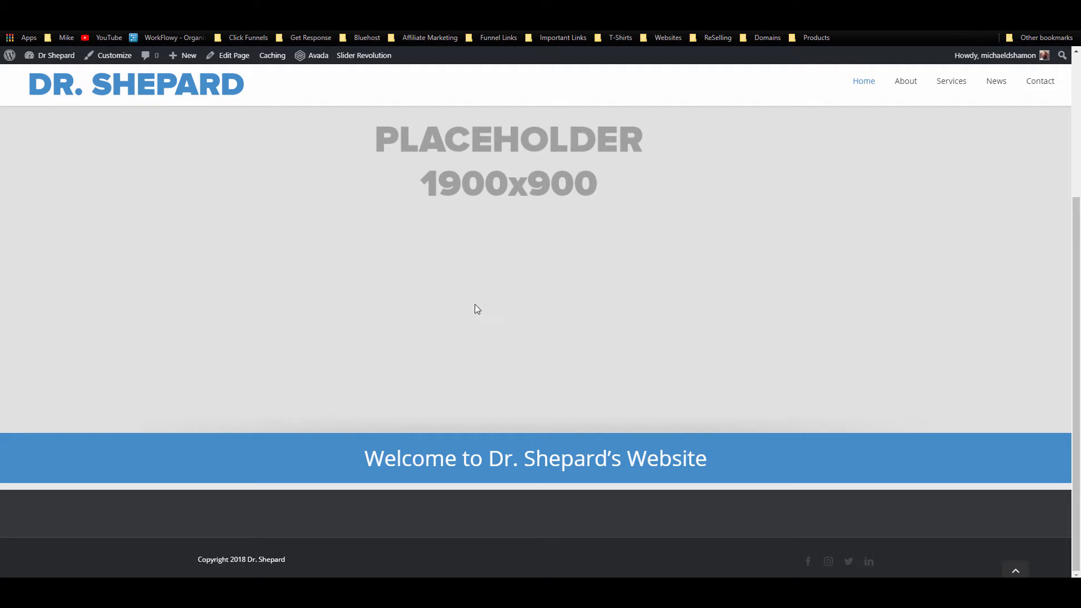
pyautogui.scroll(4, 475, 304)
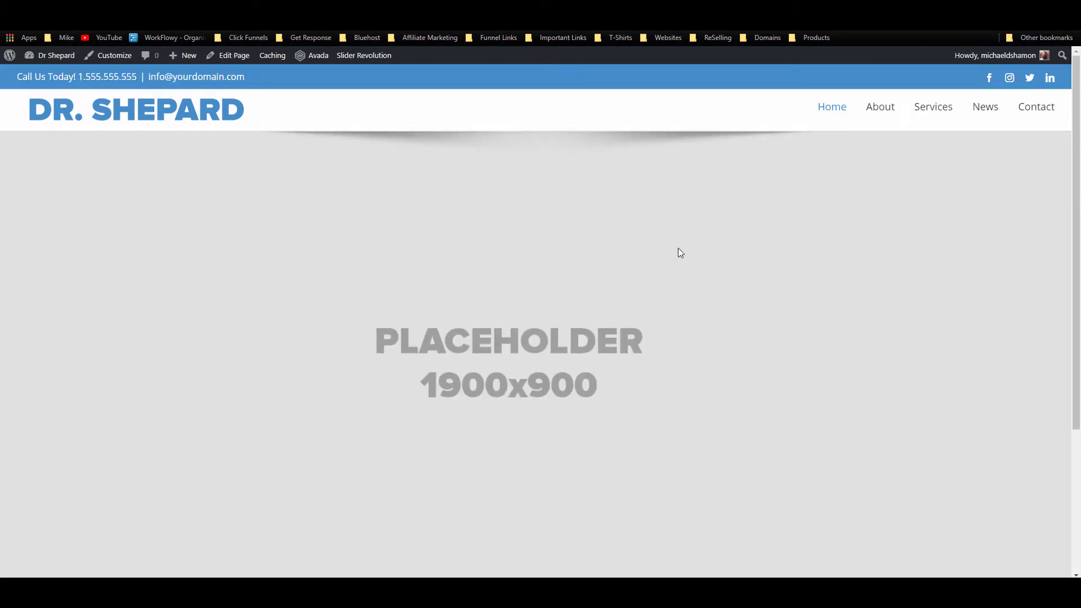
pyautogui.scroll(-3, 678, 250)
pyautogui.scroll(3, 678, 251)
pyautogui.scroll(-3, 569, 240)
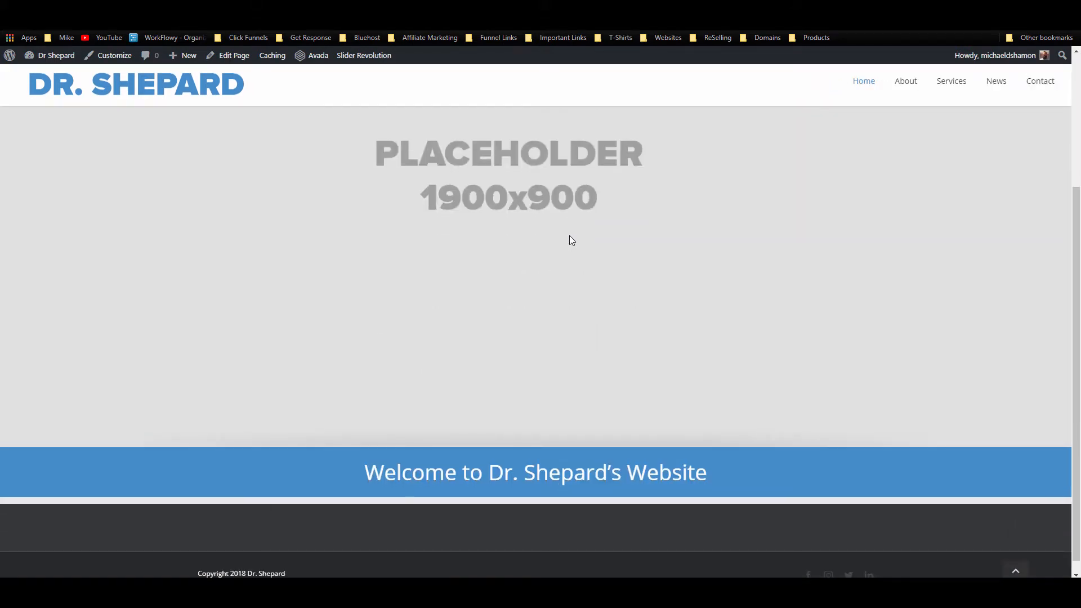
pyautogui.scroll(3, 570, 237)
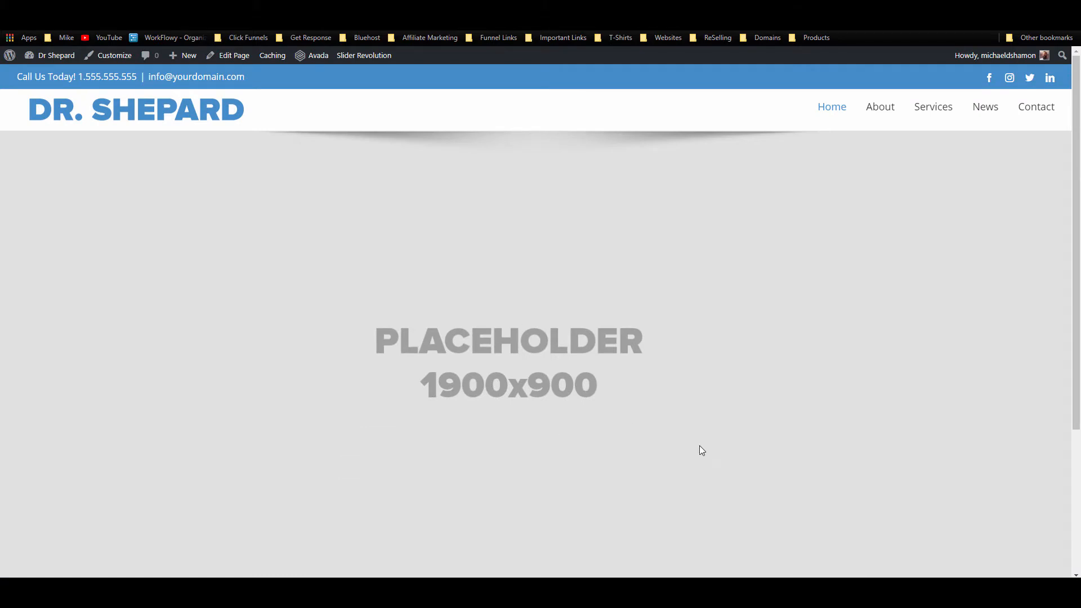
pyautogui.scroll(-3, 572, 409)
pyautogui.scroll(3, 572, 406)
pyautogui.scroll(-3, 549, 394)
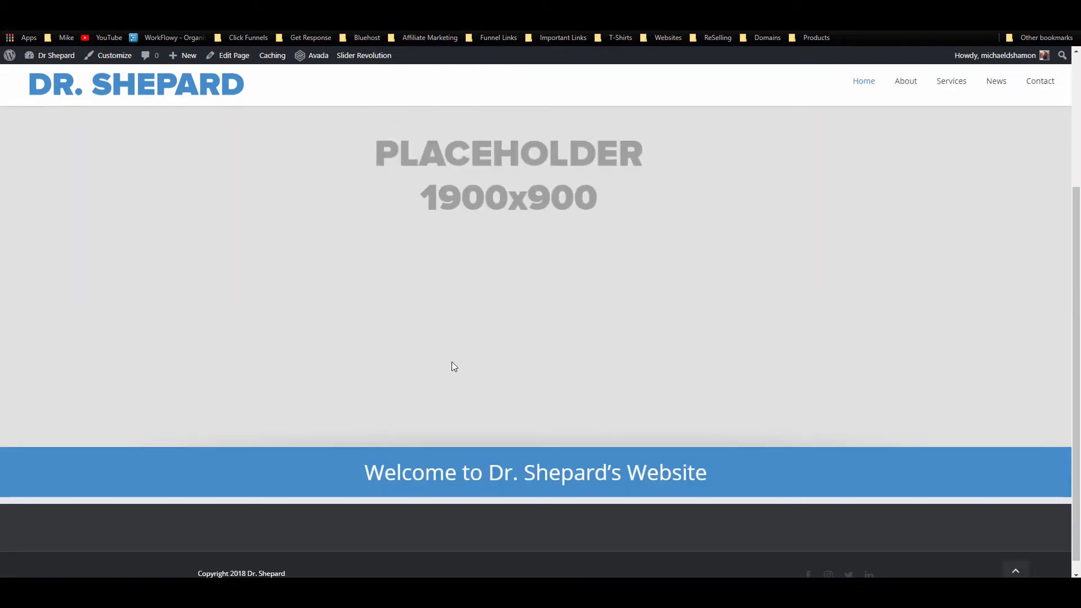
pyautogui.scroll(-1, 458, 351)
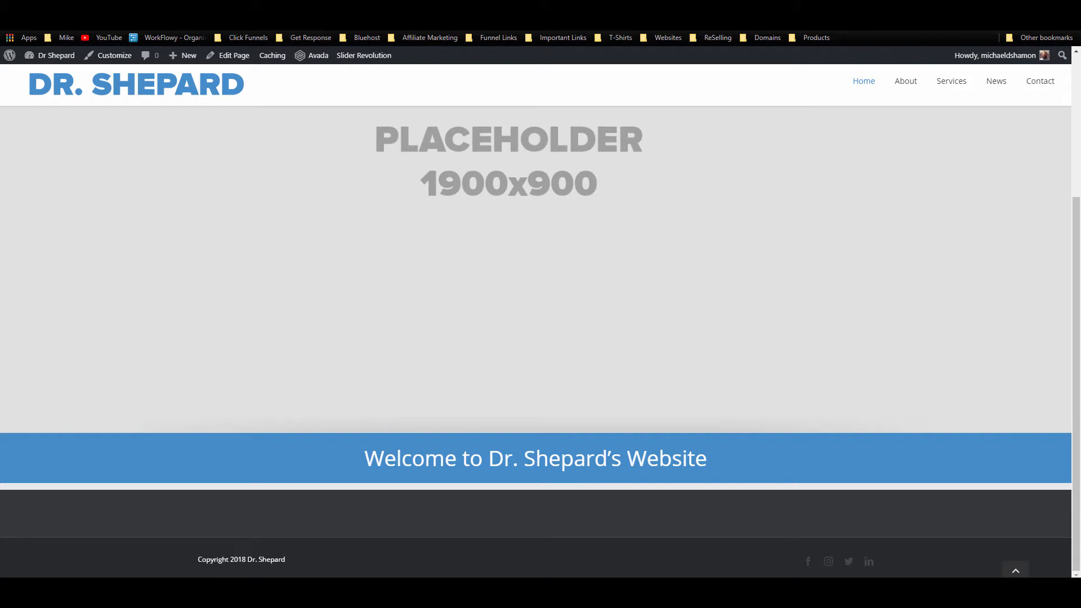
pyautogui.hotkey('ctrl', 'shift', 'Tab')
pyautogui.scroll(-8, 435, 236)
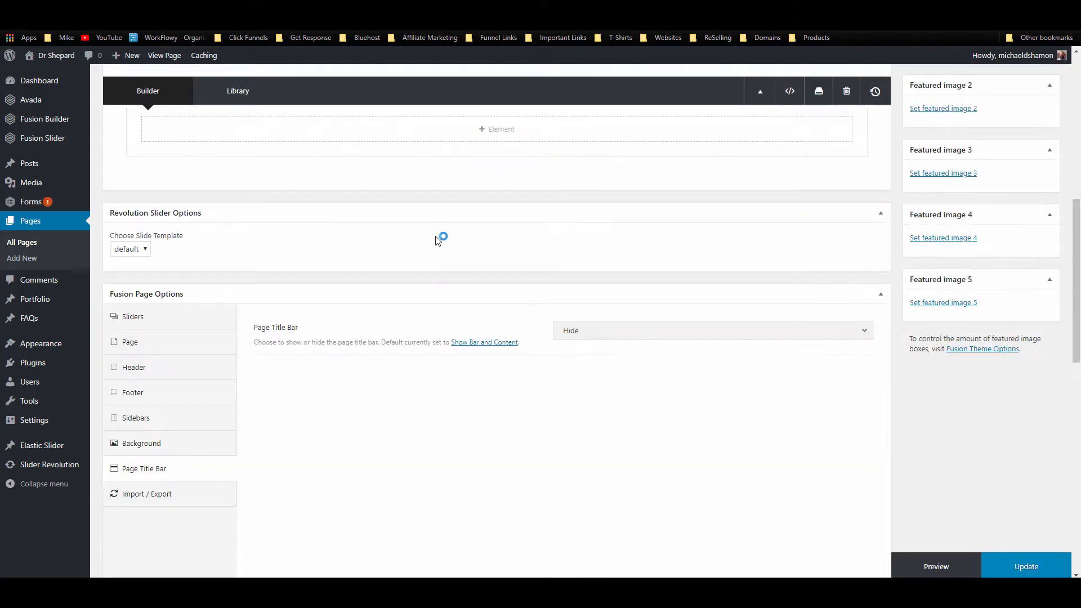
# Step: Add a new 1/2-1/2 container below the welcome container
pyautogui.scroll(1, 436, 236)
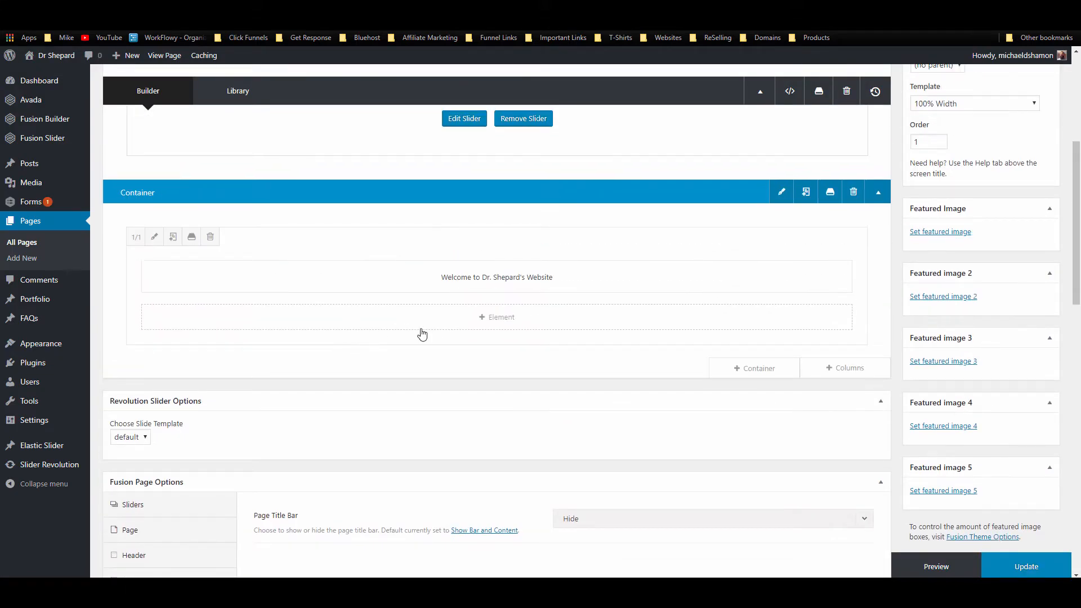
pyautogui.click(756, 369)
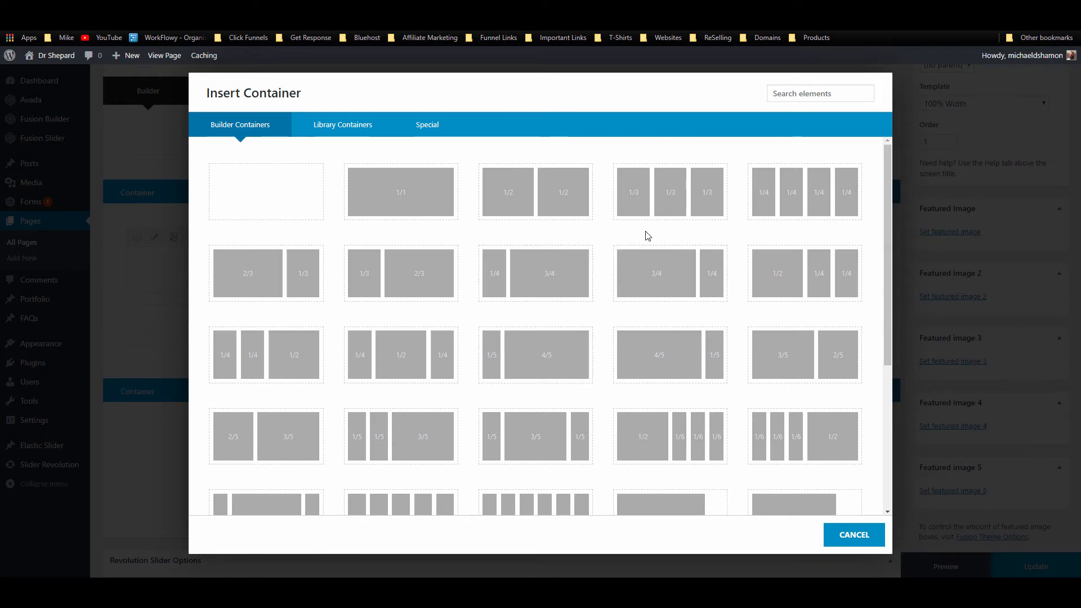
pyautogui.scroll(-2, 647, 236)
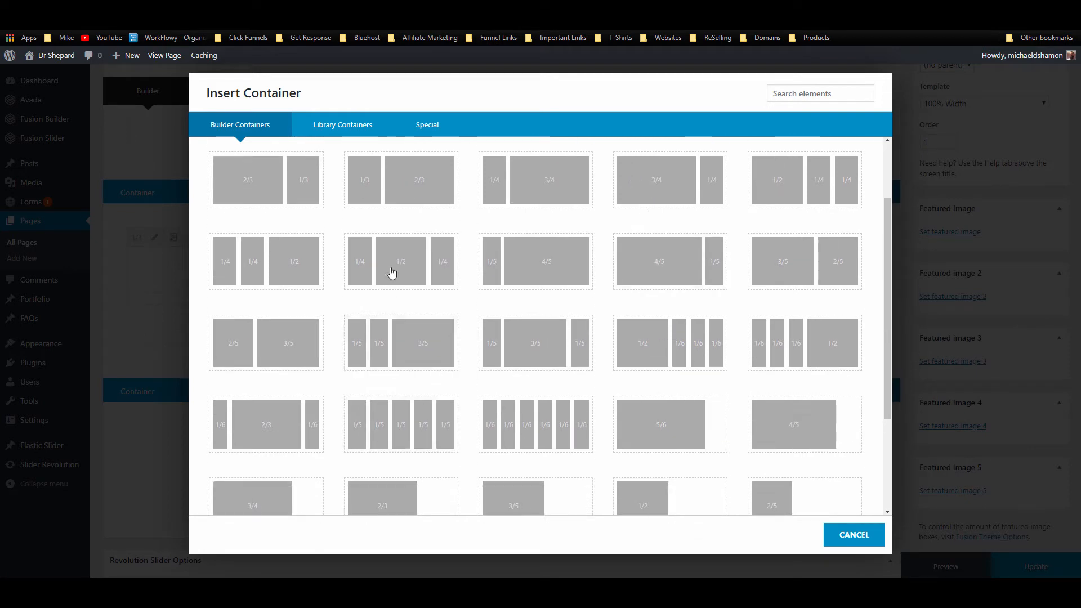
pyautogui.scroll(2, 449, 326)
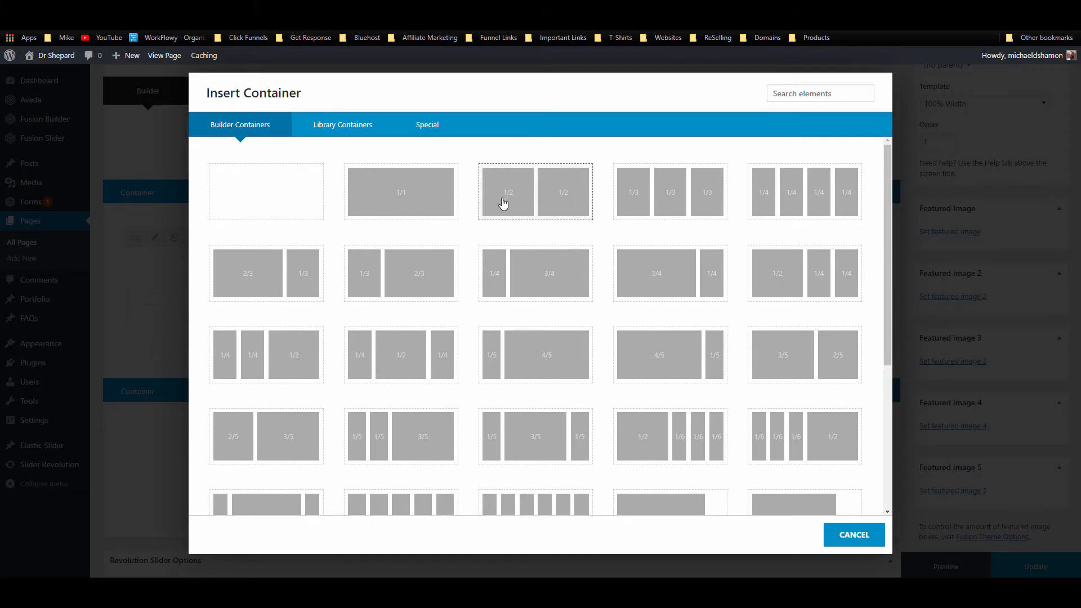
pyautogui.click(562, 206)
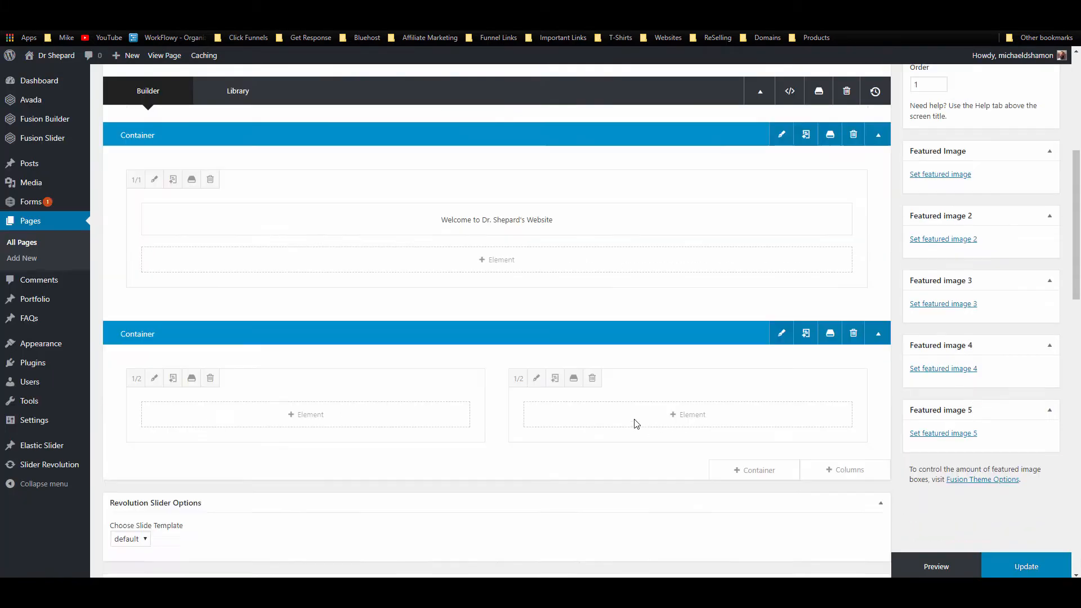
pyautogui.scroll(-2, 636, 424)
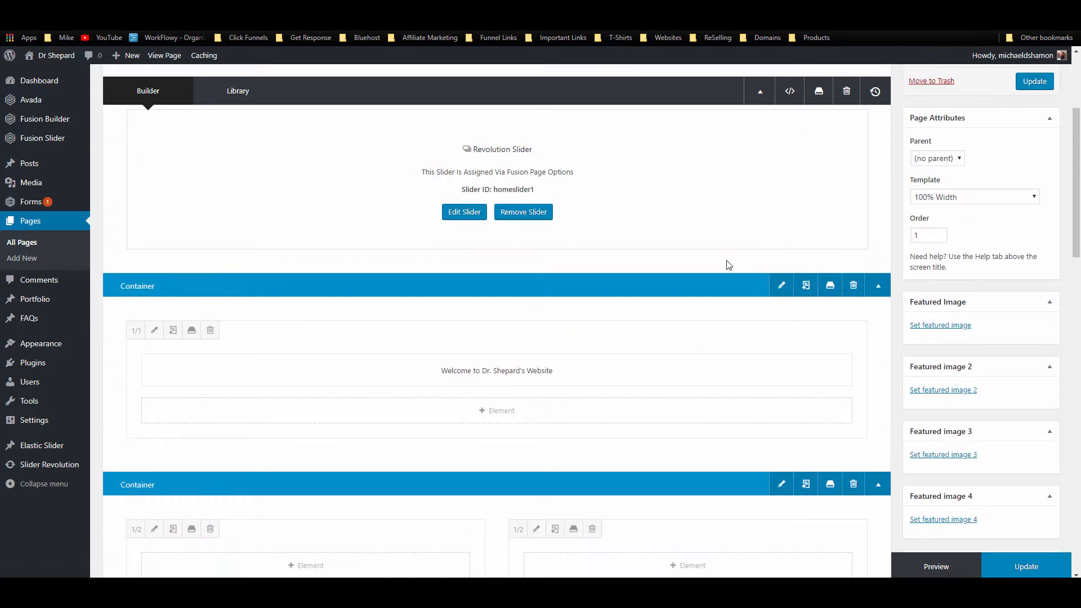
pyautogui.scroll(-2, 726, 267)
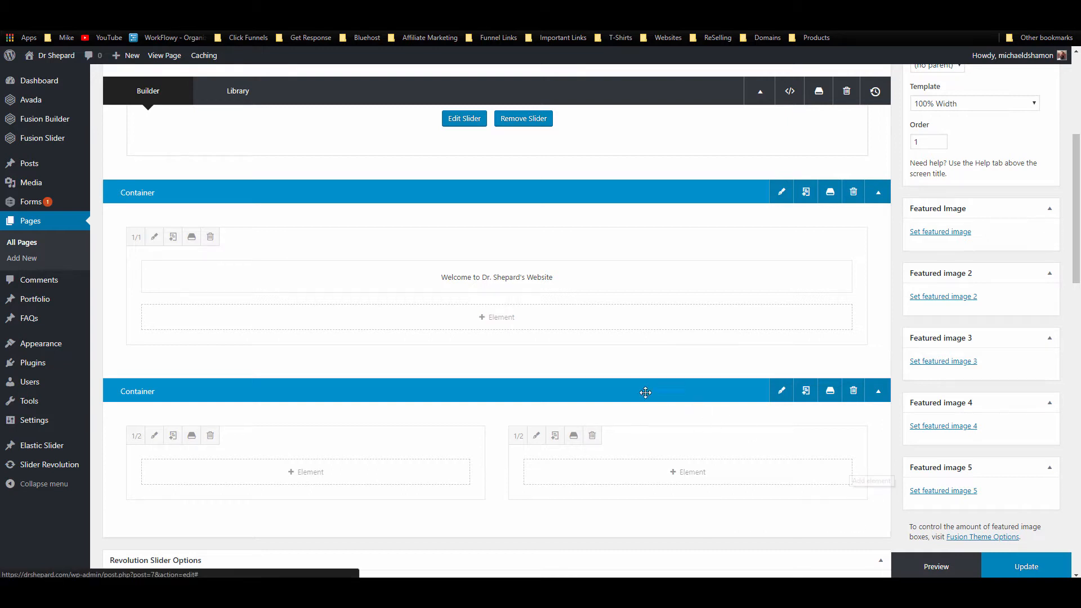
pyautogui.scroll(-2, 582, 373)
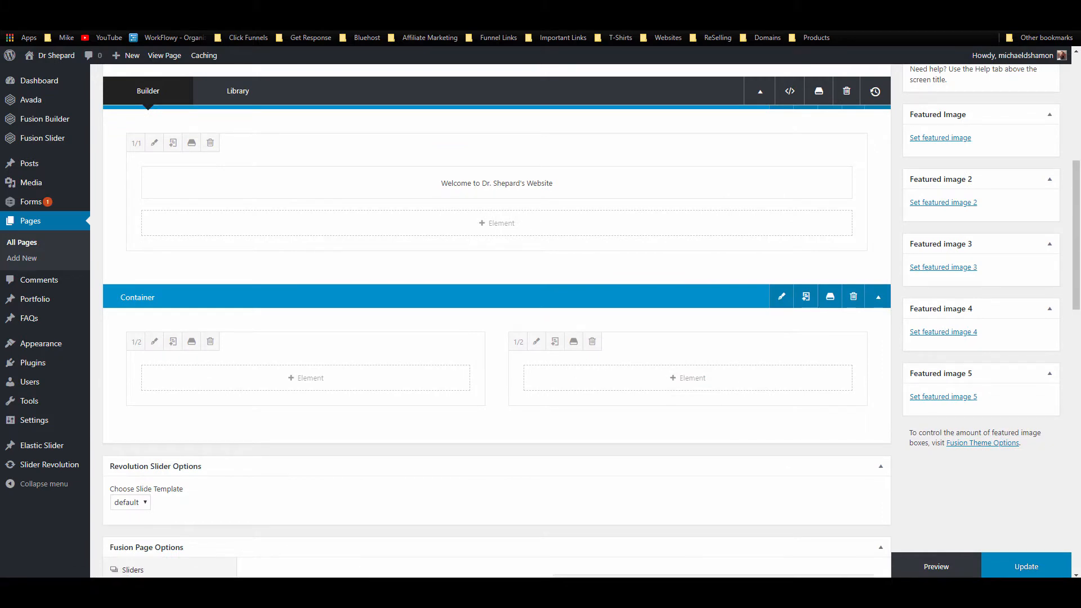
# Step: Select the first two paragraphs in the Lorem Ipsum Generator
pyautogui.click(796, 22)
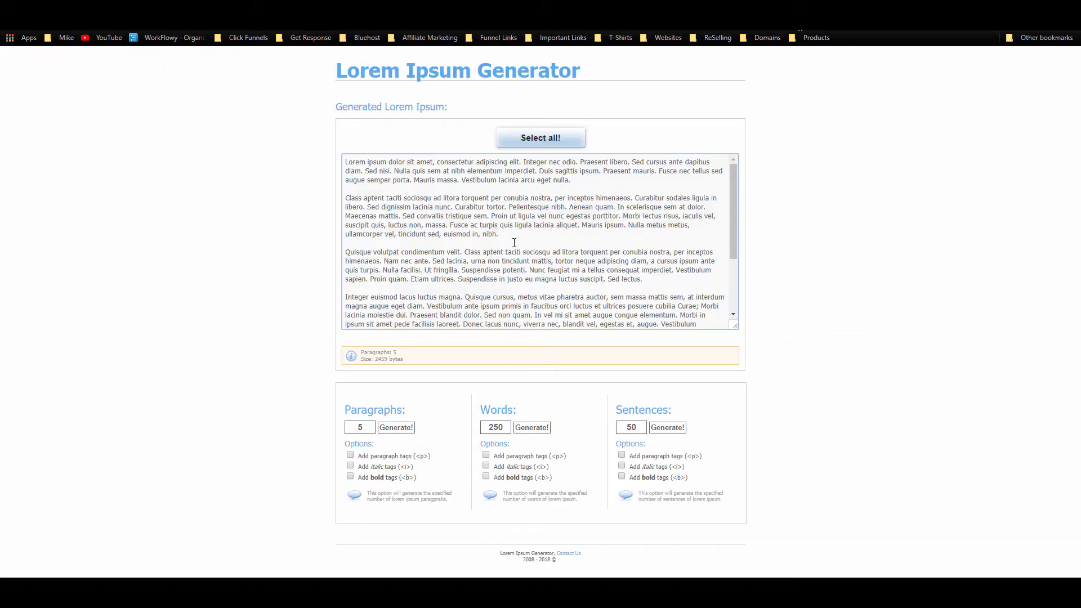
pyautogui.moveTo(500, 234); pyautogui.dragTo(453, 74)
pyautogui.hotkey('ctrl', 'c')
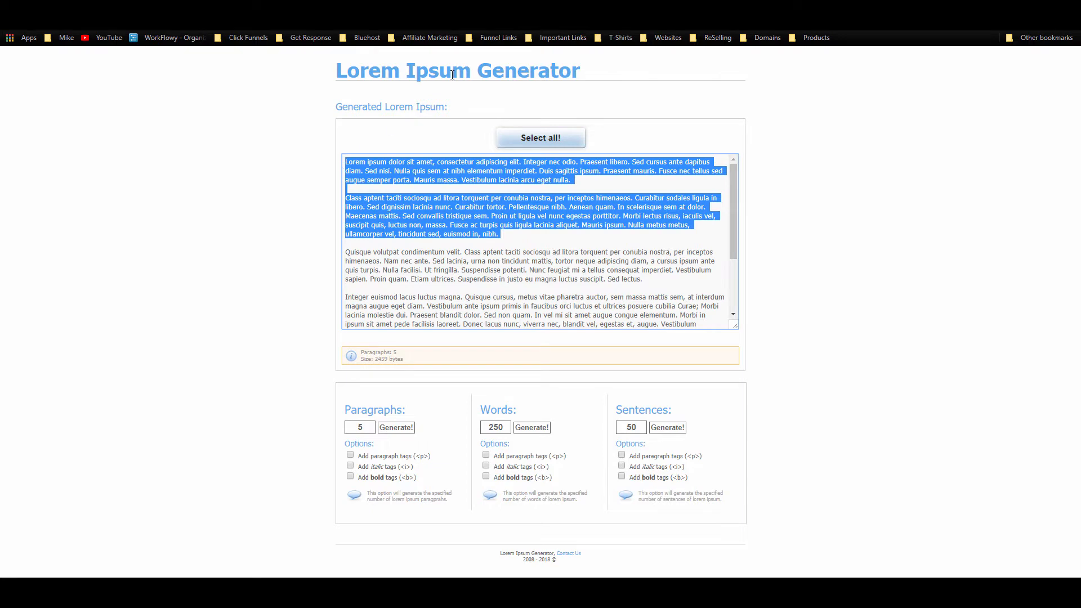
pyautogui.click(676, 22)
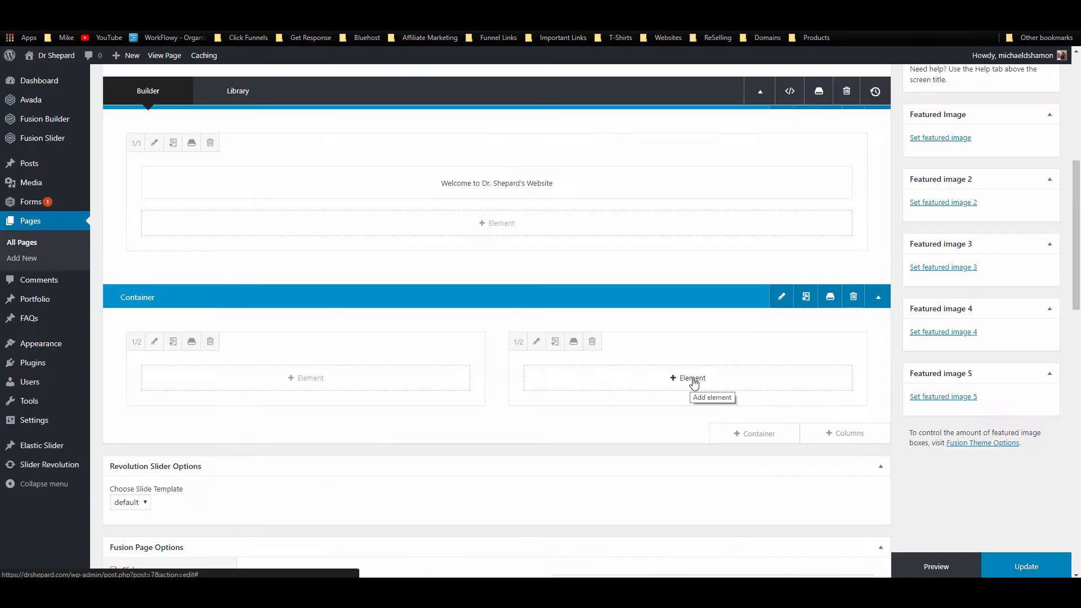
# Step: Add a Text Block to the right column, keeping its text in a single column
pyautogui.click(738, 381)
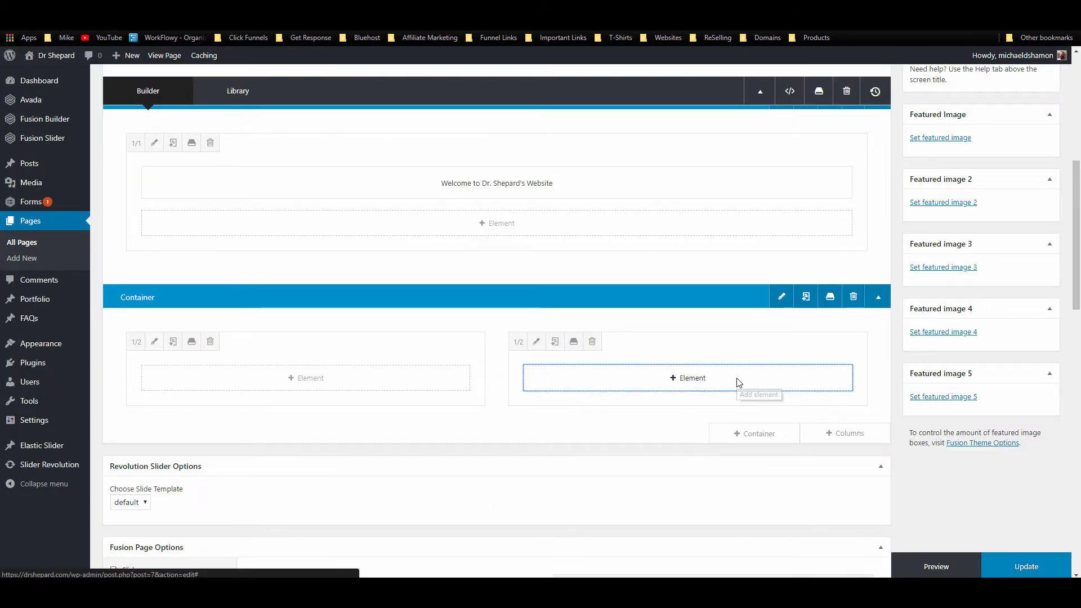
pyautogui.click(819, 93)
pyautogui.write('tex')
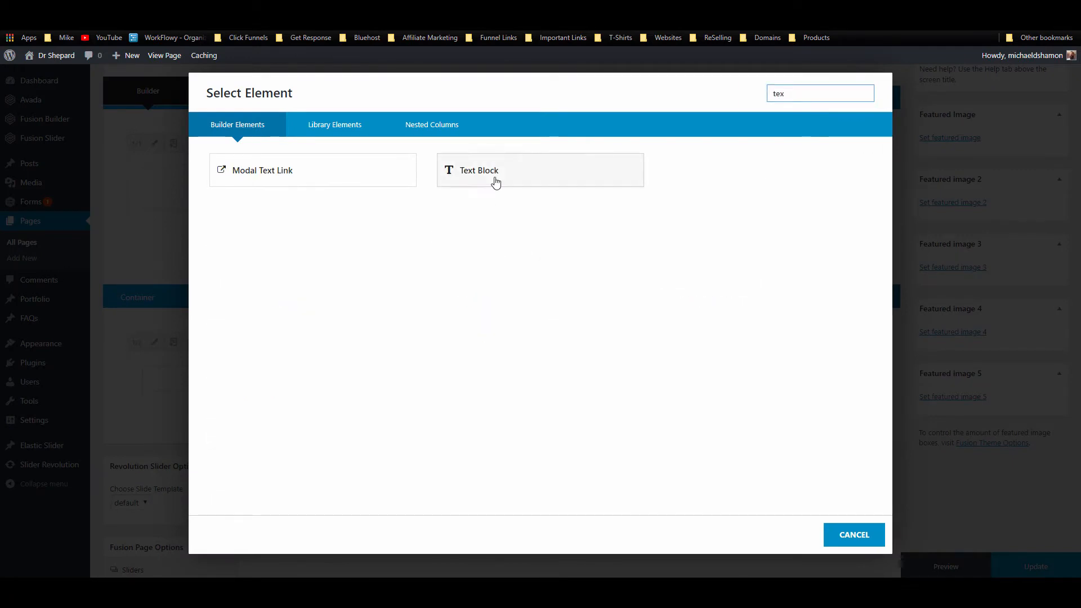
pyautogui.click(495, 181)
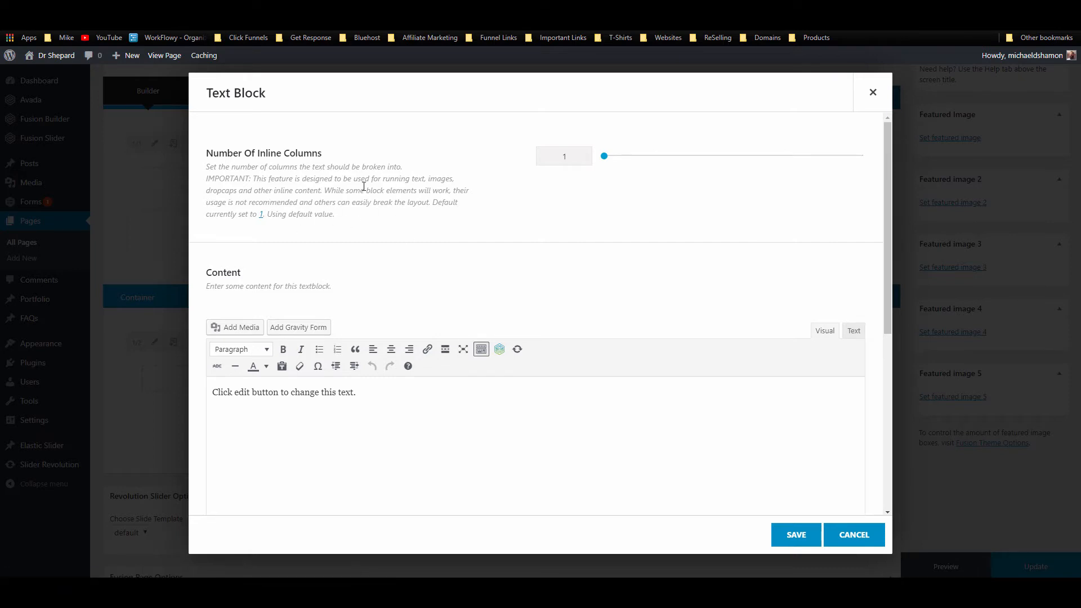
pyautogui.moveTo(606, 157)
pyautogui.mouseDown()
pyautogui.moveTo(657, 156)
pyautogui.moveTo(600, 162)
pyautogui.mouseUp()
pyautogui.moveTo(604, 156); pyautogui.dragTo(653, 156)
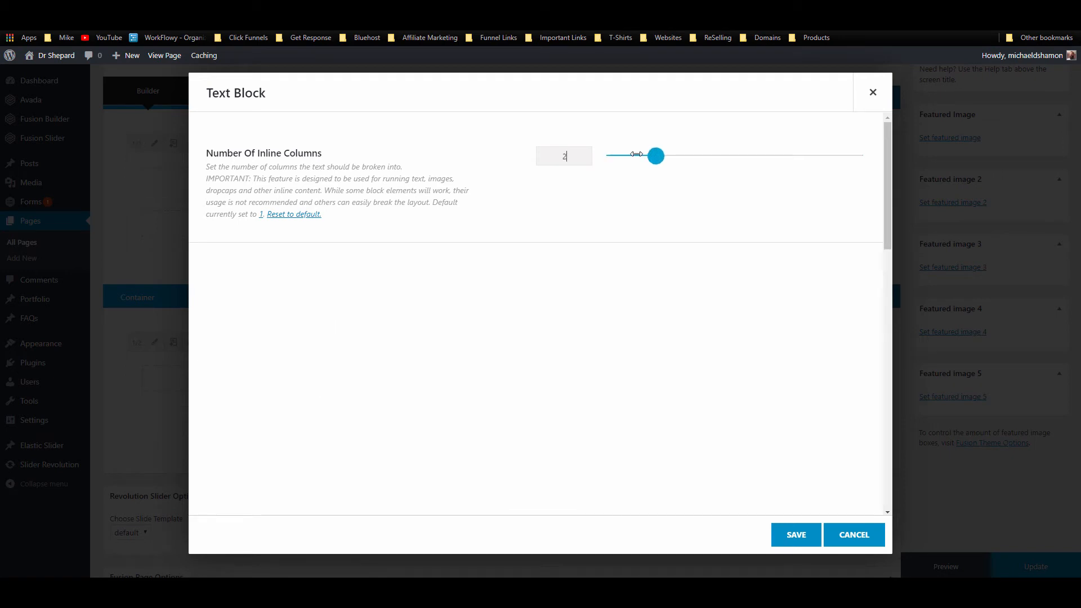
pyautogui.scroll(-3, 621, 278)
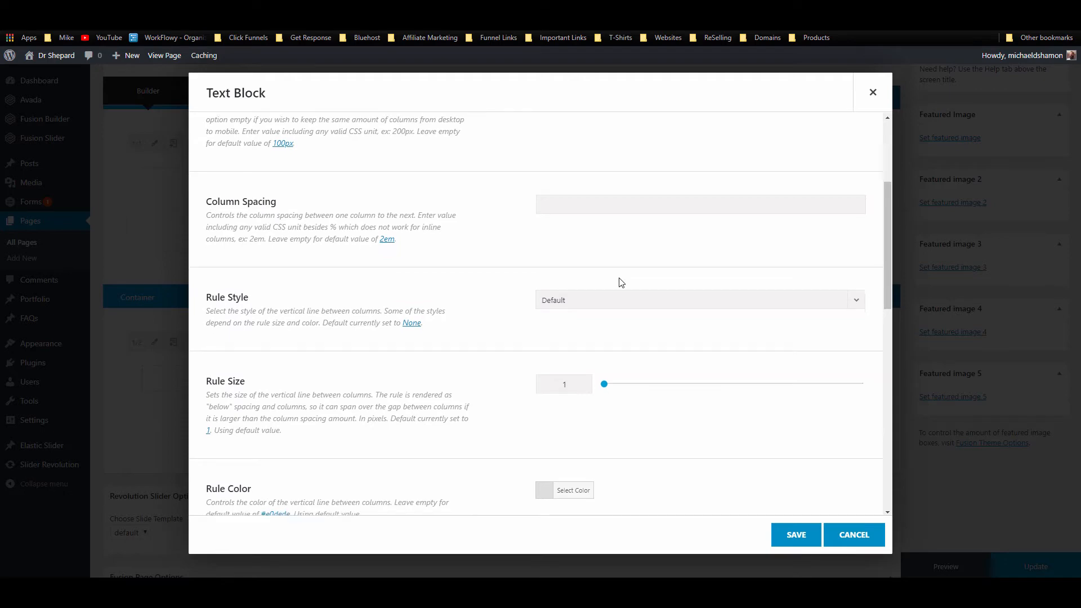
pyautogui.scroll(-3, 619, 282)
pyautogui.scroll(6, 621, 280)
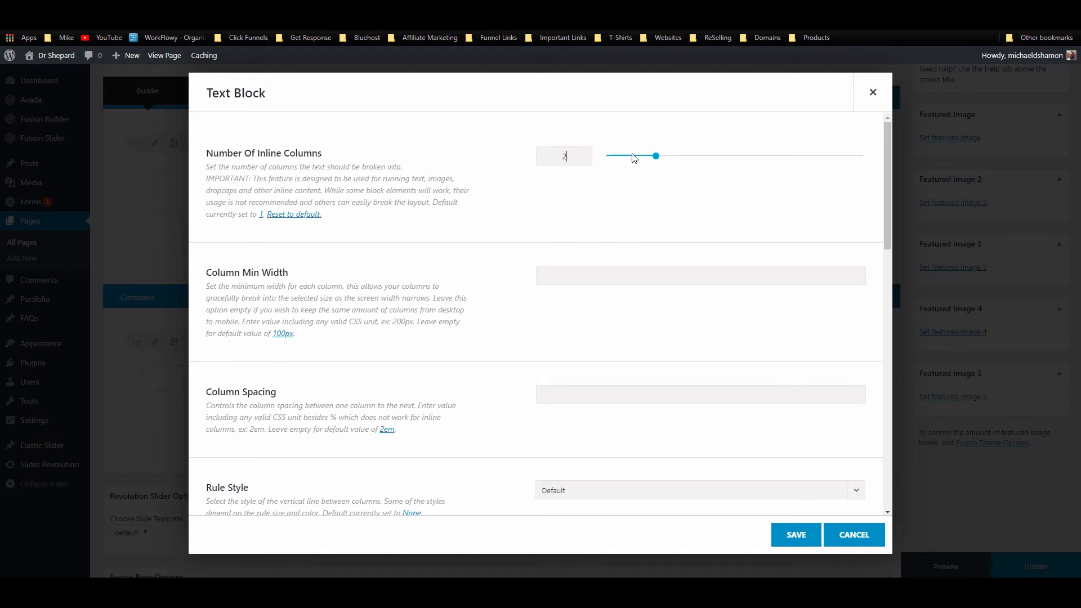
pyautogui.moveTo(654, 157); pyautogui.dragTo(608, 188)
# Step: Replace the placeholder with the two pasted lorem ipsum paragraphs and save the block
pyautogui.scroll(-3, 322, 264)
pyautogui.click(560, 261)
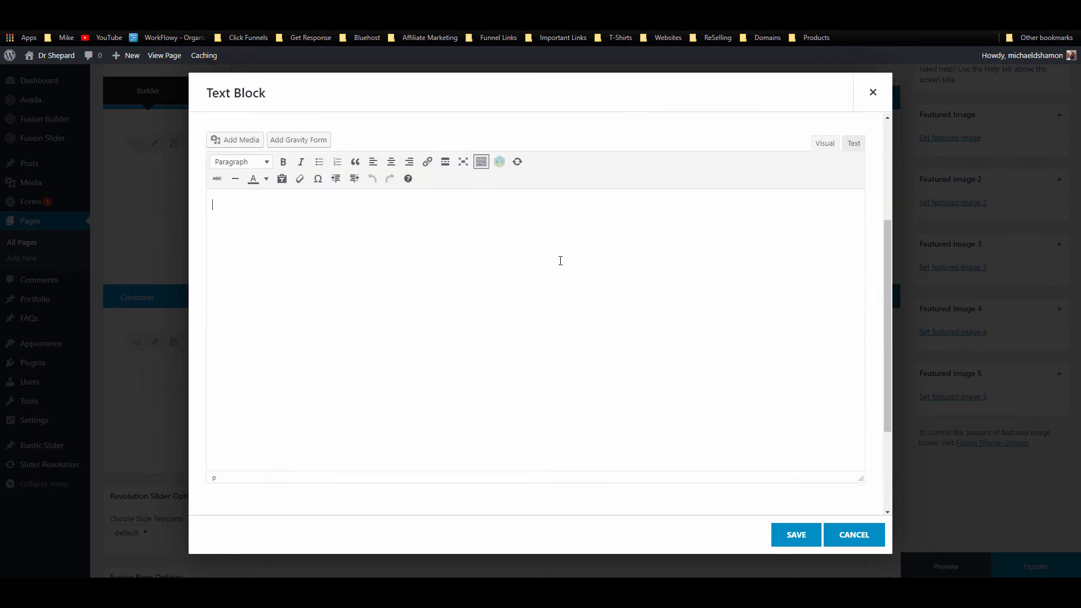
pyautogui.click(853, 145)
pyautogui.hotkey('ctrl', 'v')
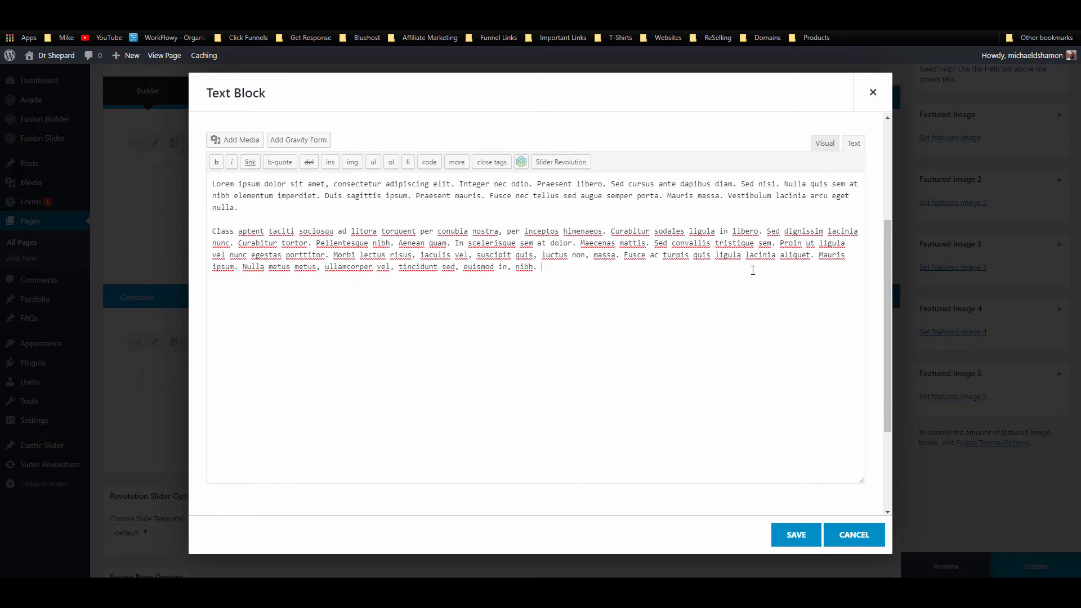
pyautogui.click(824, 143)
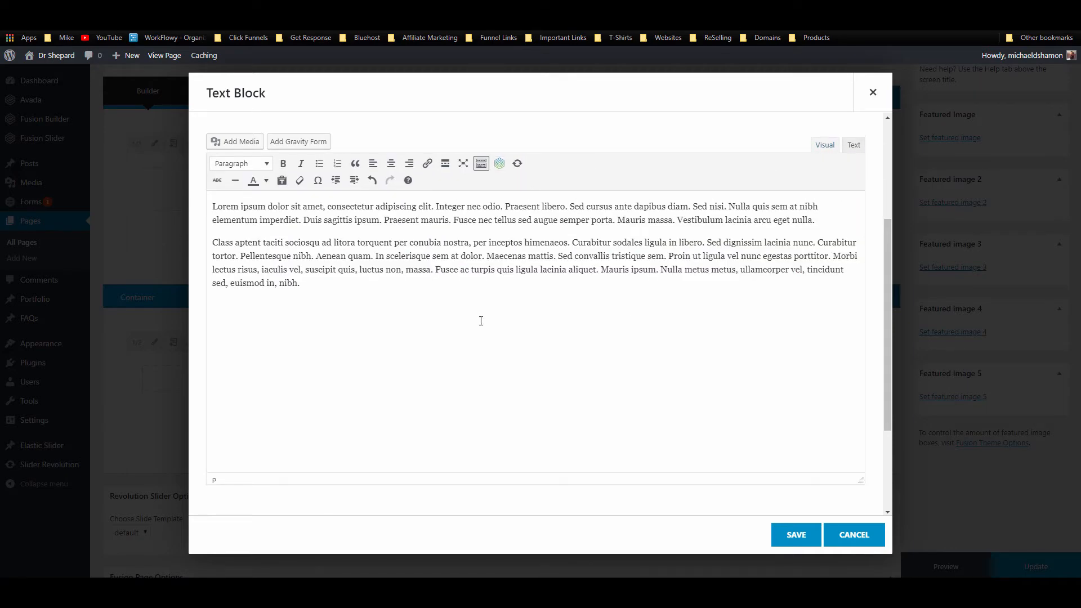
pyautogui.scroll(3, 475, 336)
pyautogui.scroll(-2, 391, 470)
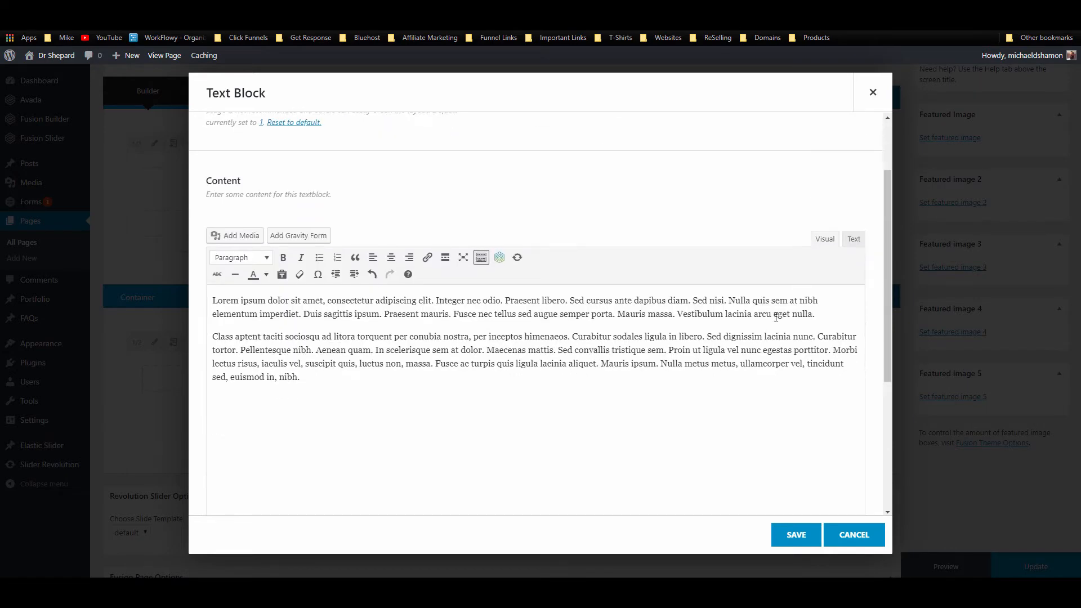
pyautogui.click(852, 238)
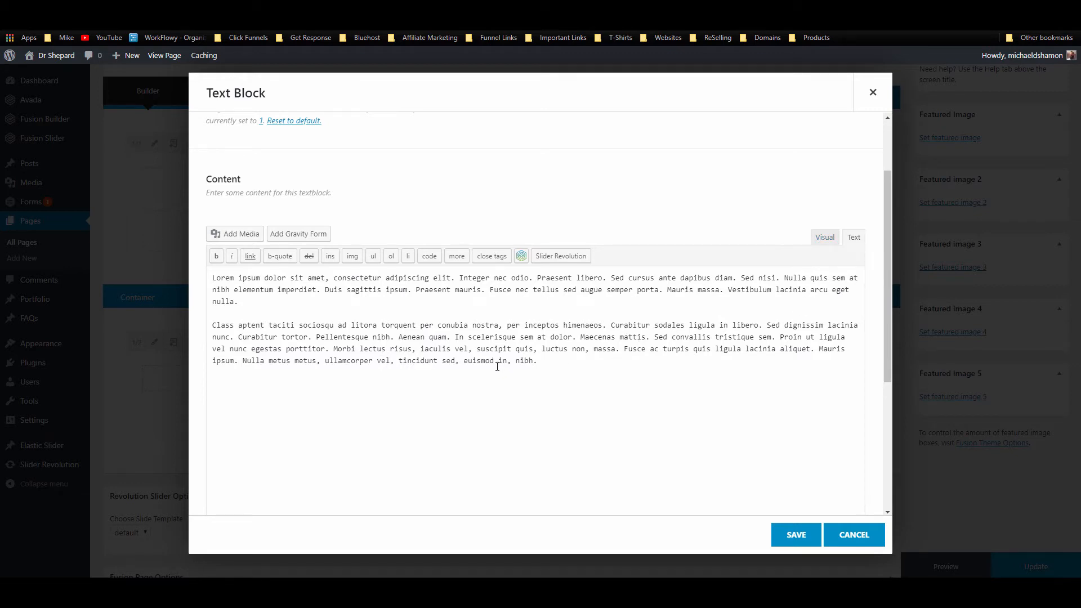
pyautogui.click(823, 239)
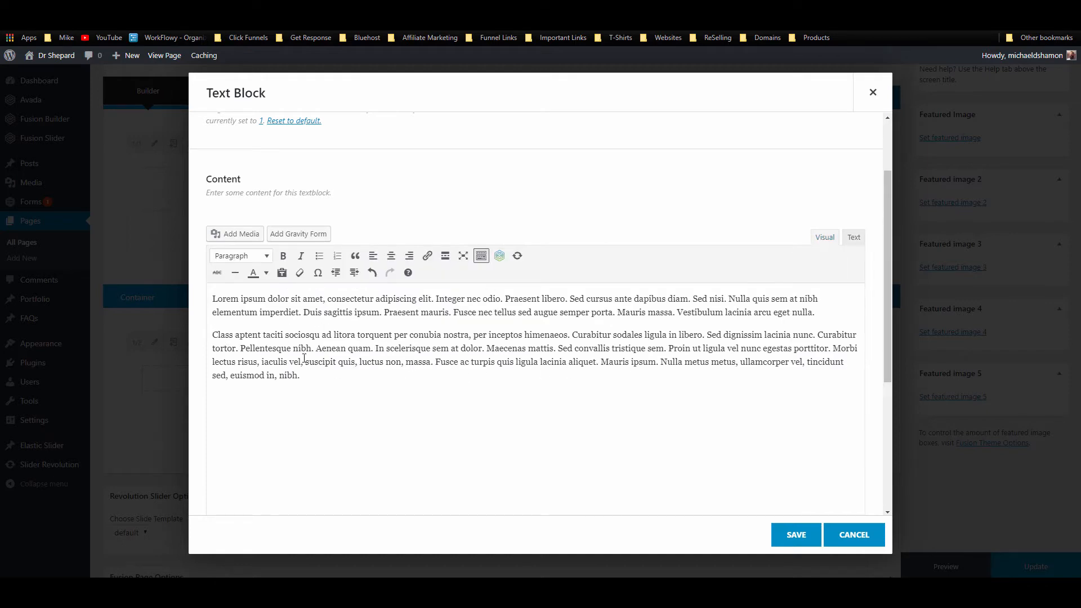
pyautogui.click(796, 535)
pyautogui.scroll(-2, 366, 394)
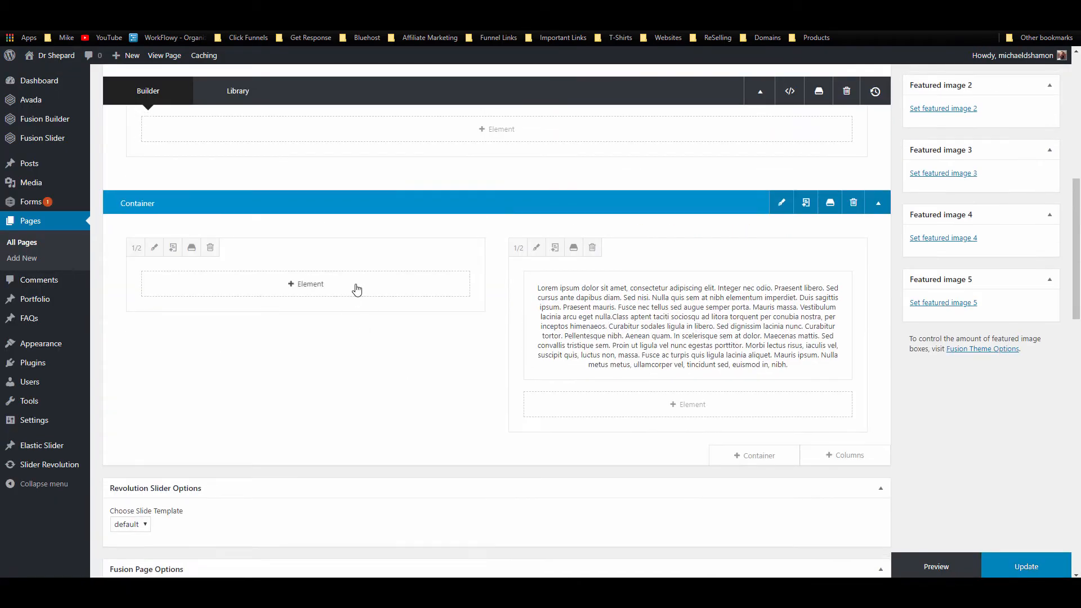
# Step: Add an Image element to the left column using the 'imag' element search
pyautogui.click(356, 289)
pyautogui.click(797, 95)
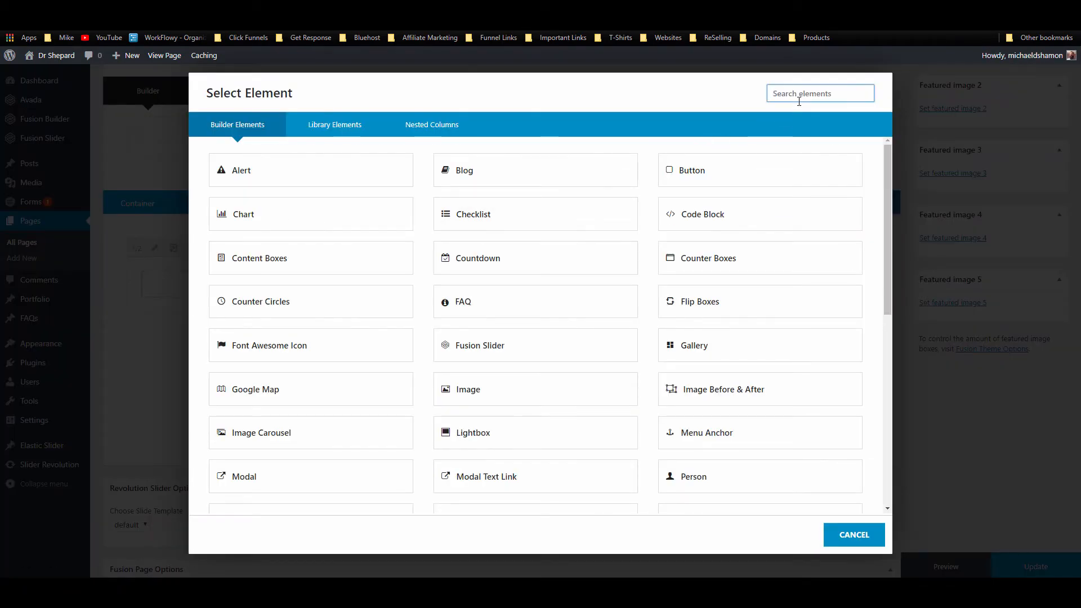
pyautogui.write('imag')
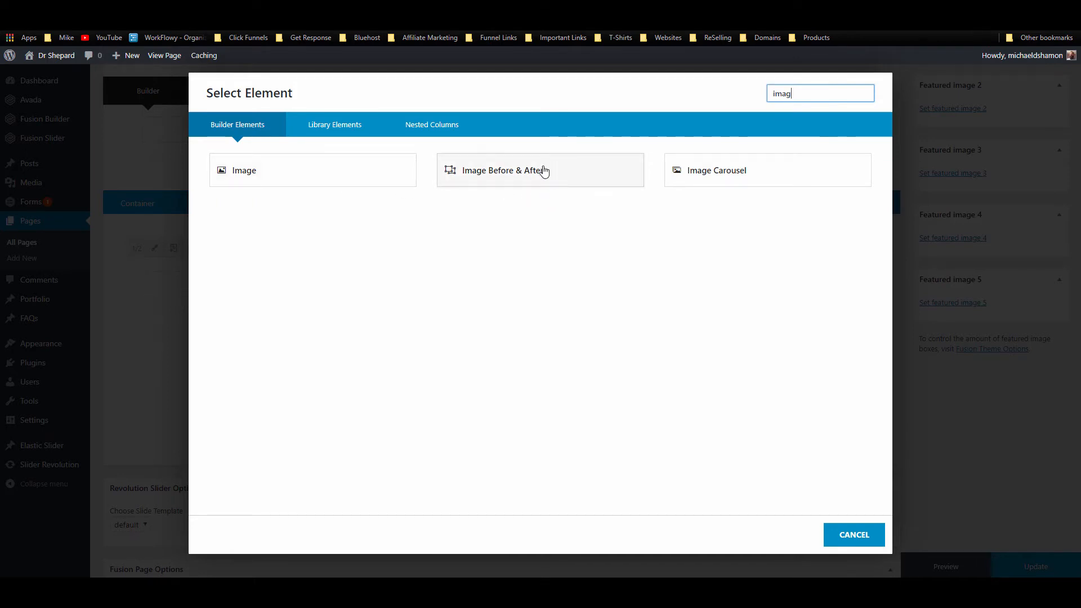
pyautogui.click(376, 178)
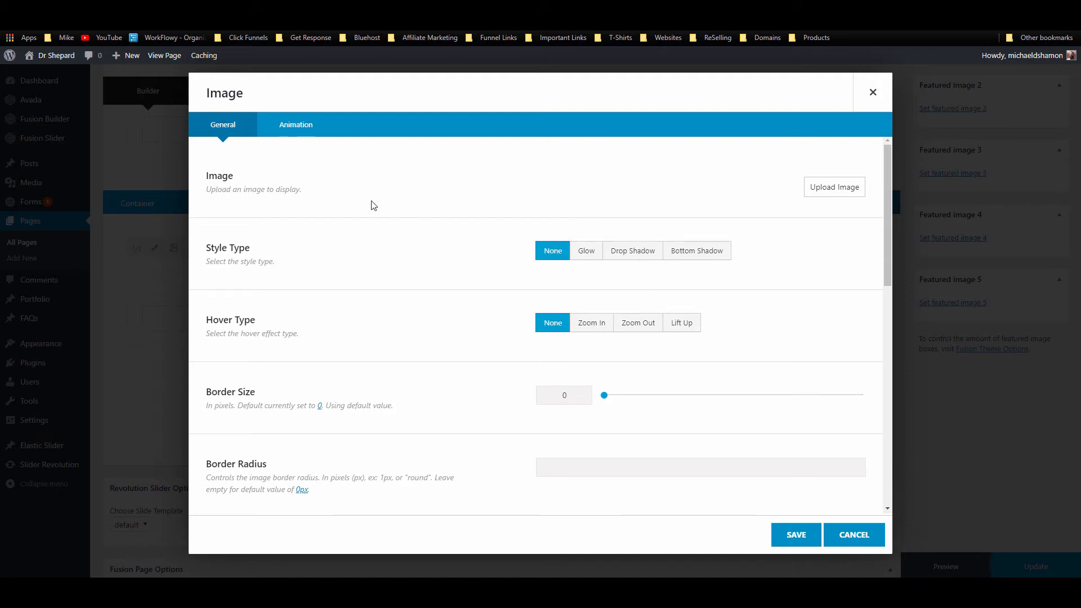
# Step: Upload Placeholder-Business-Man-5.jpg to the media library and select it at Full Size (500 × 500)
pyautogui.click(828, 188)
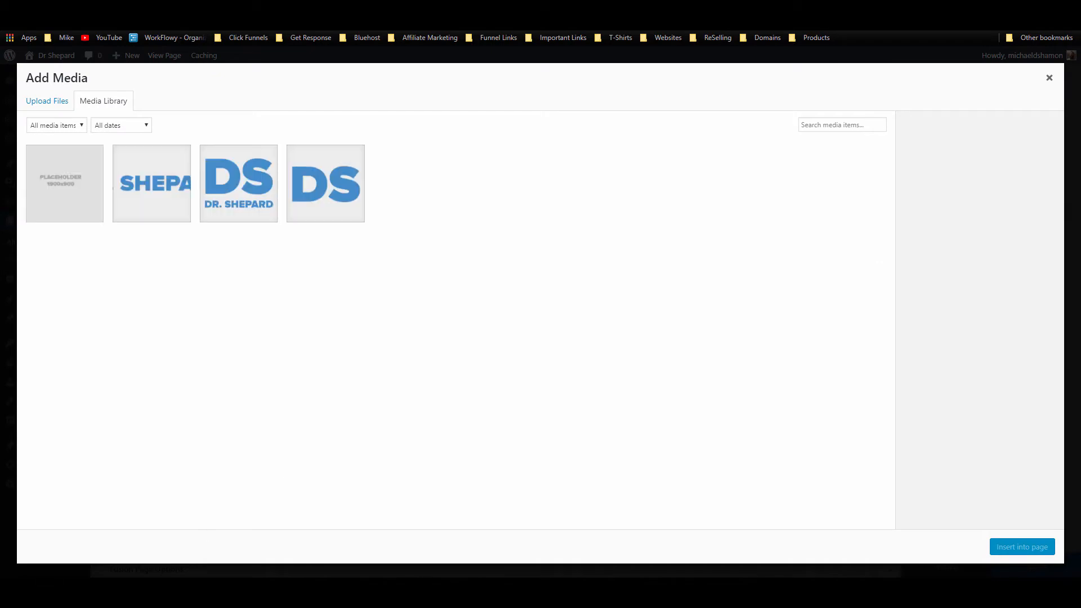
pyautogui.moveTo(869, 234); pyautogui.dragTo(355, 294)
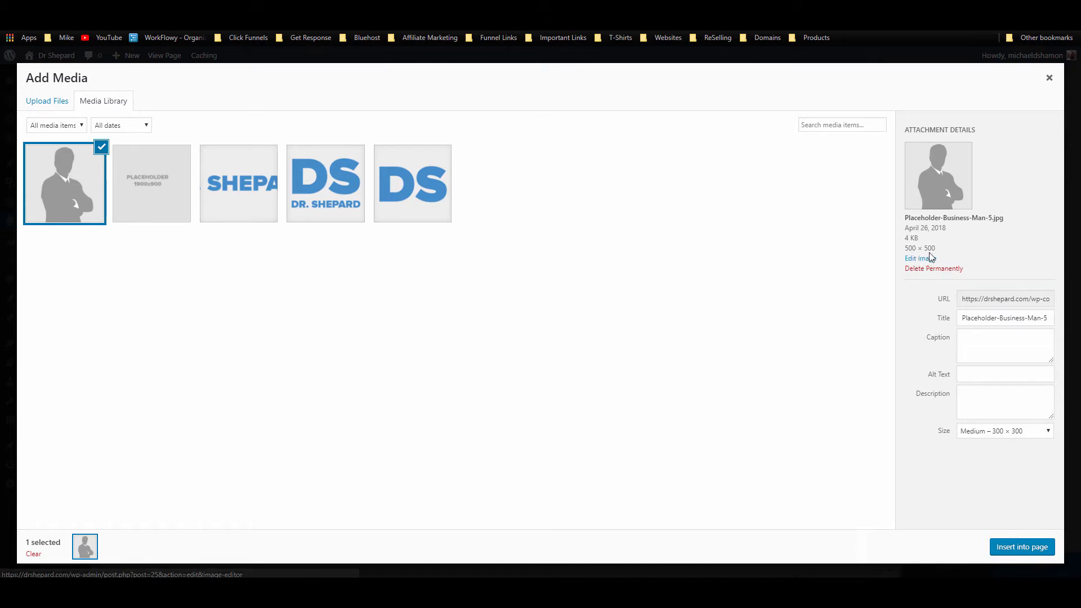
pyautogui.click(1046, 436)
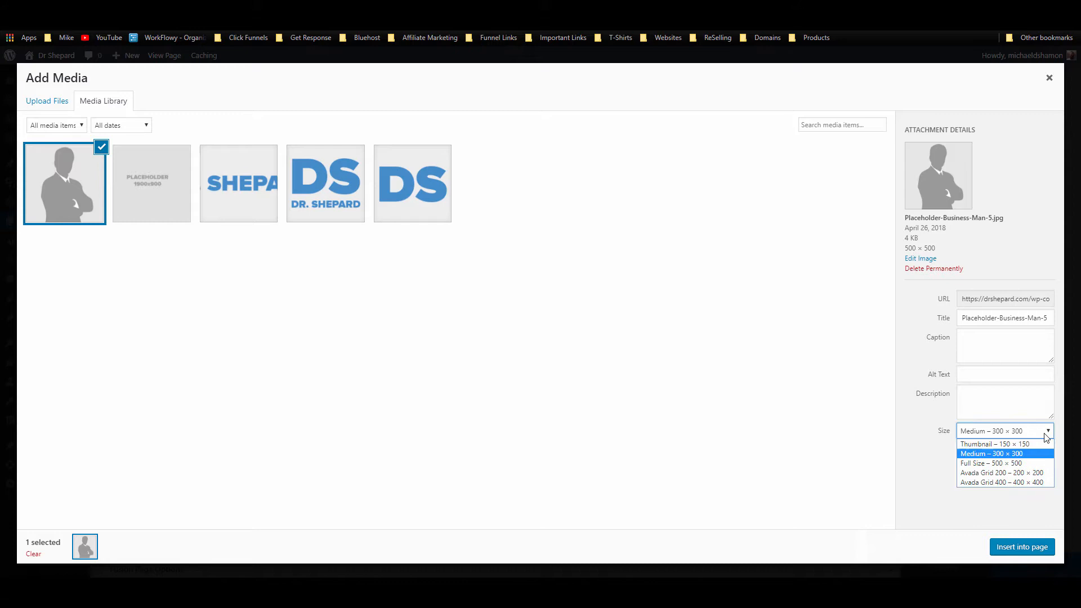
pyautogui.click(1032, 463)
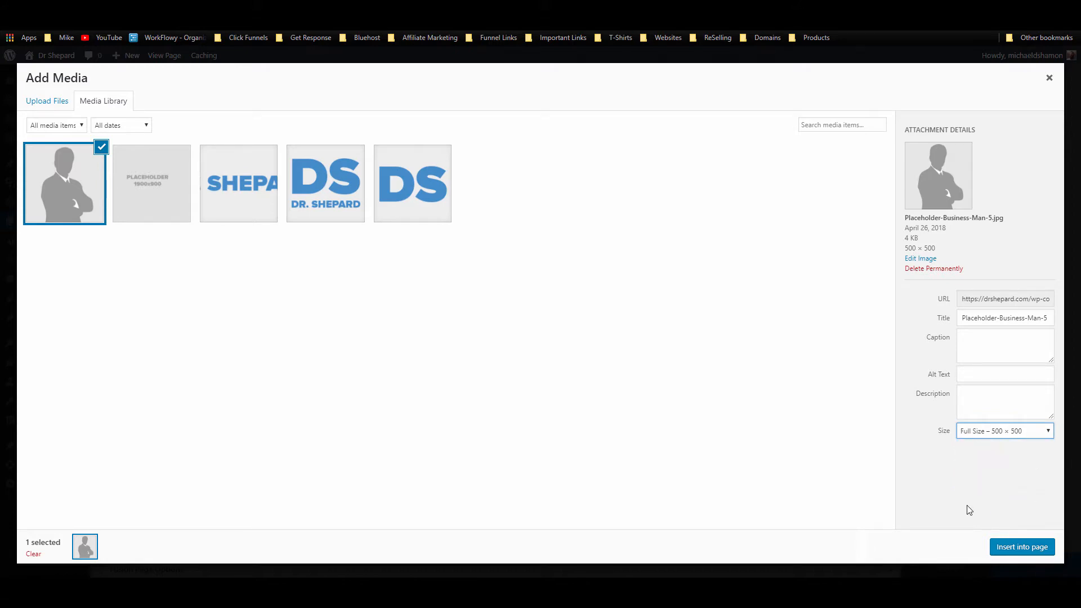
# Step: Insert the businessman image and give it a 5 px blue border
pyautogui.click(1032, 549)
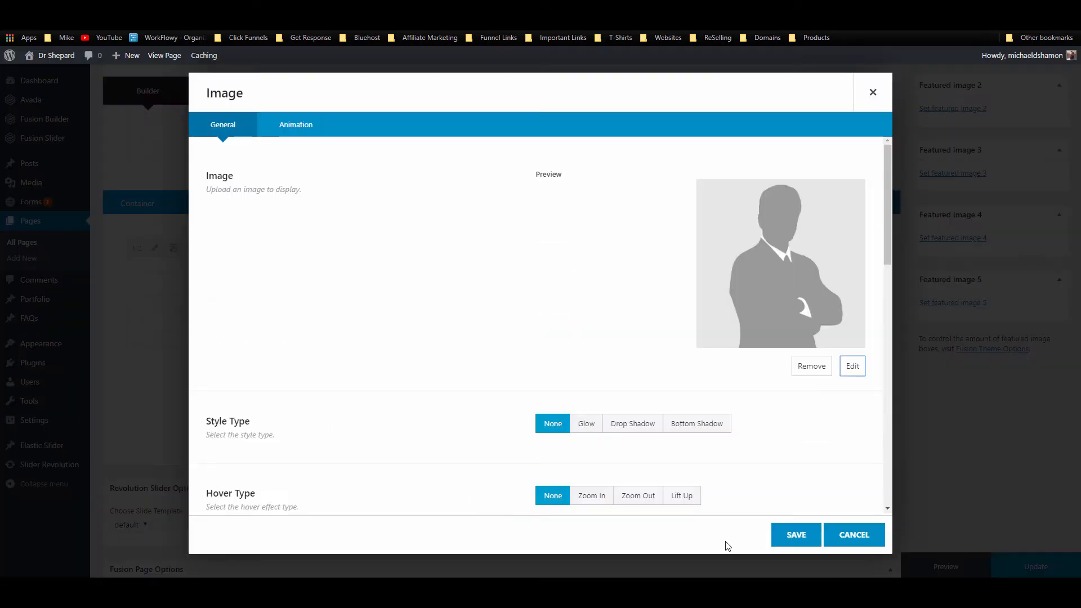
pyautogui.scroll(-3, 684, 391)
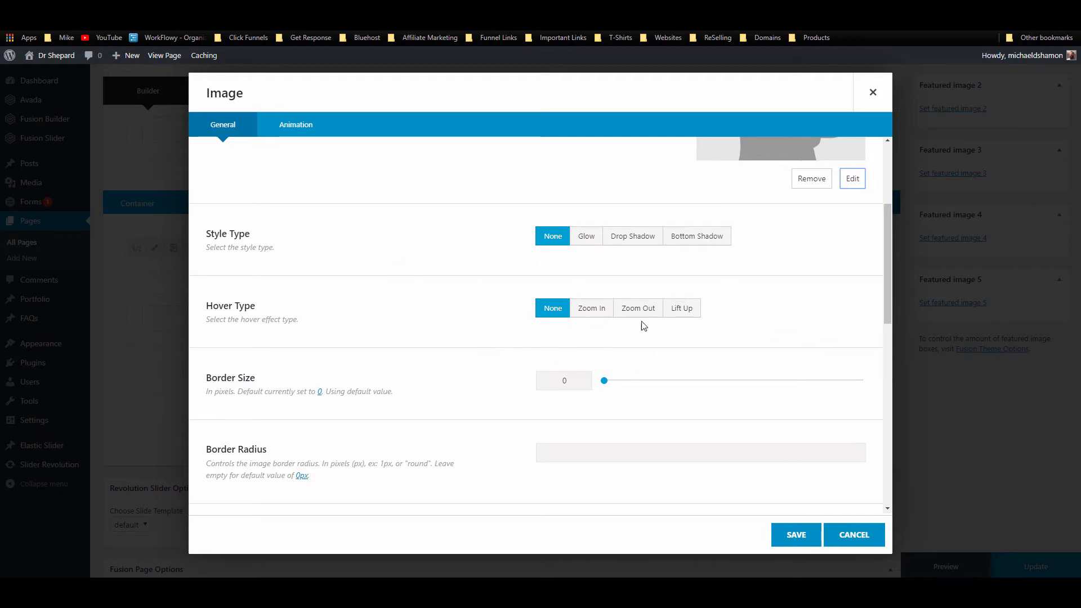
pyautogui.scroll(-2, 584, 367)
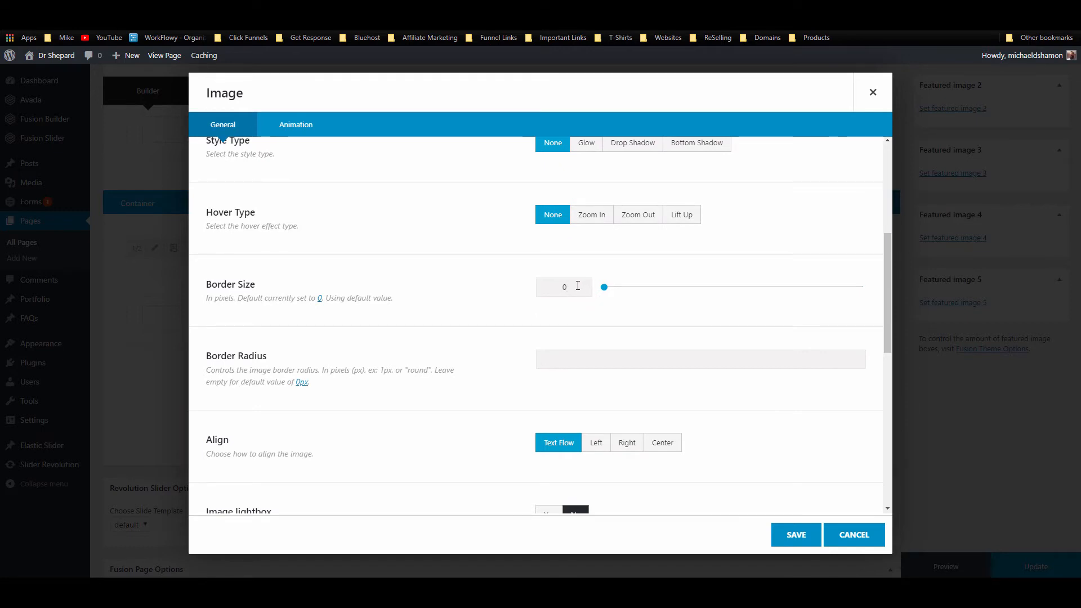
pyautogui.moveTo(577, 287); pyautogui.dragTo(561, 288)
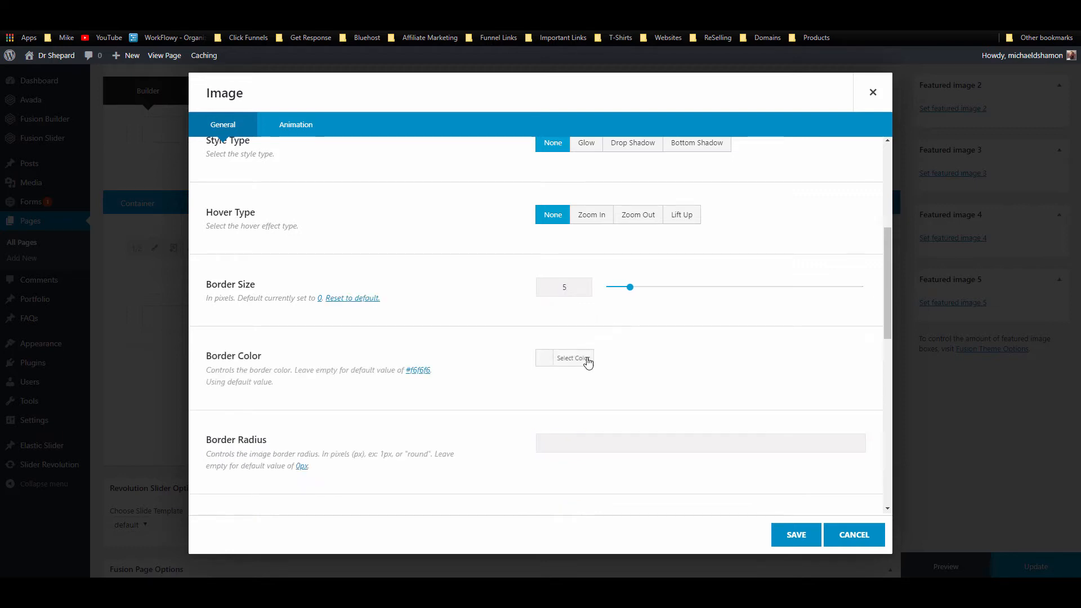
pyautogui.click(577, 362)
pyautogui.click(676, 359)
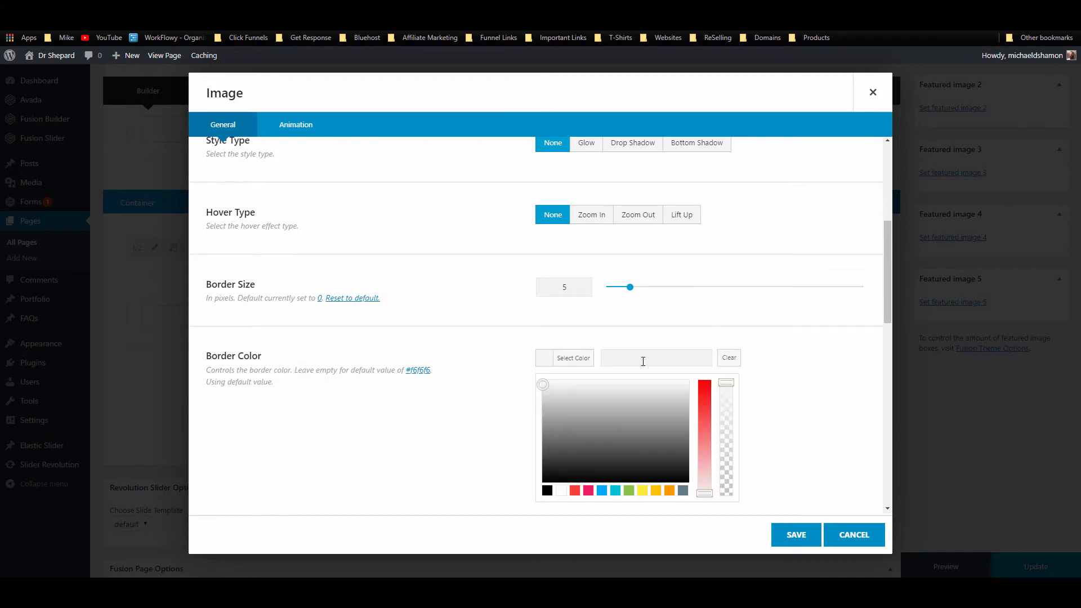
pyautogui.write('#428bca')
pyautogui.click(786, 361)
# Step: Center the image, add the alt text 'drshepard', and save the Image element
pyautogui.scroll(-3, 787, 364)
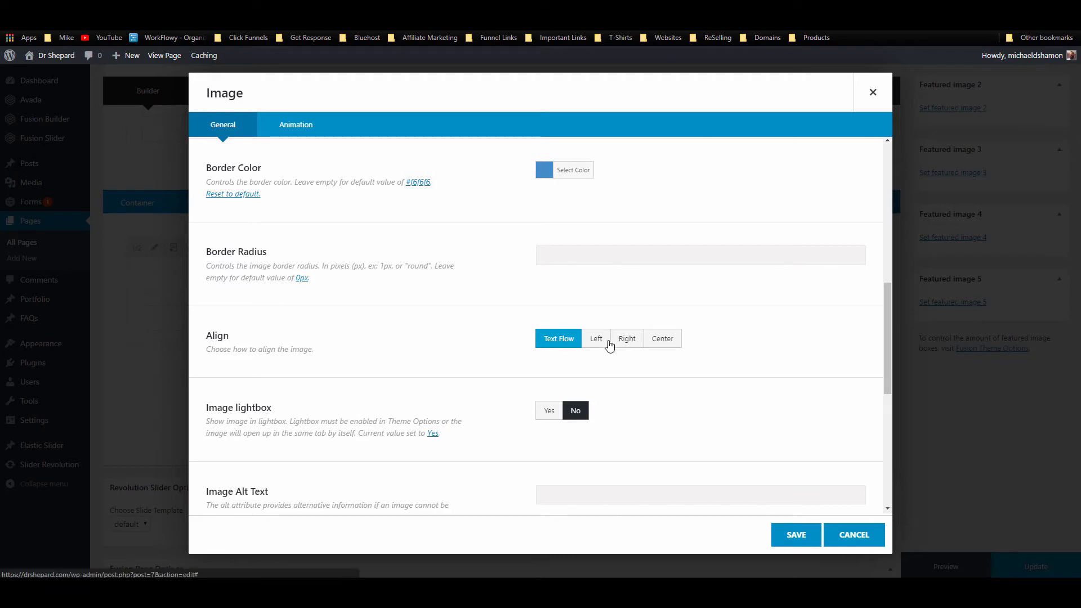
pyautogui.click(657, 342)
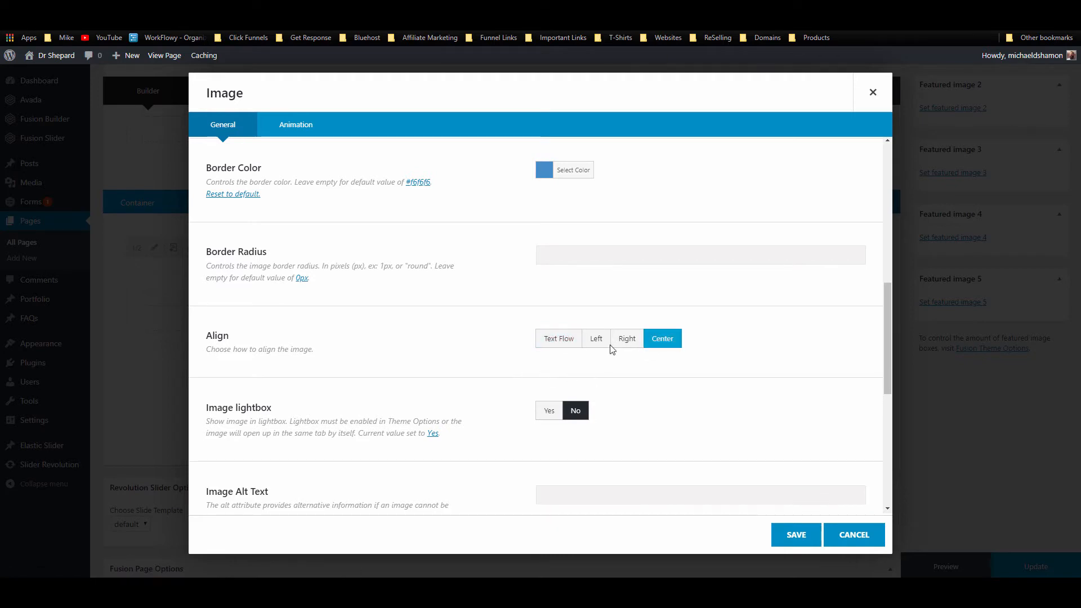
pyautogui.scroll(-3, 506, 409)
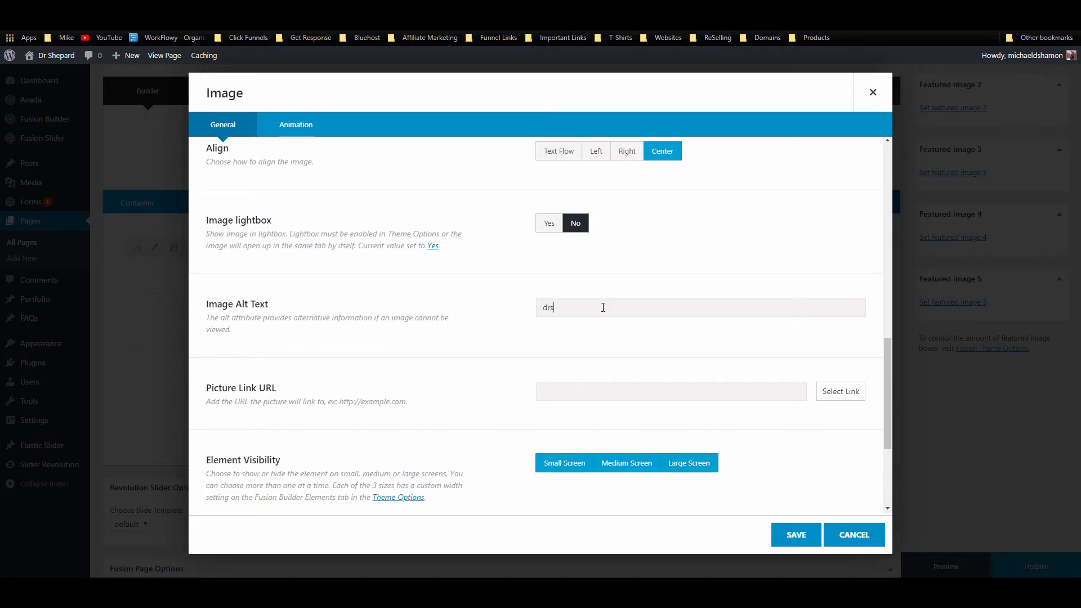
pyautogui.write('hepard')
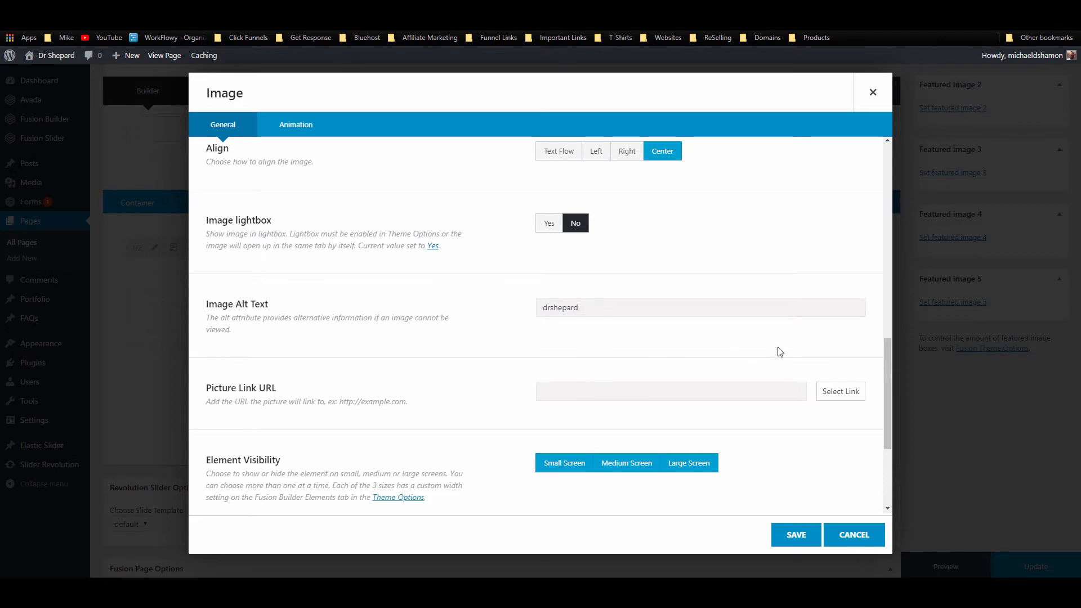
pyautogui.scroll(-3, 774, 356)
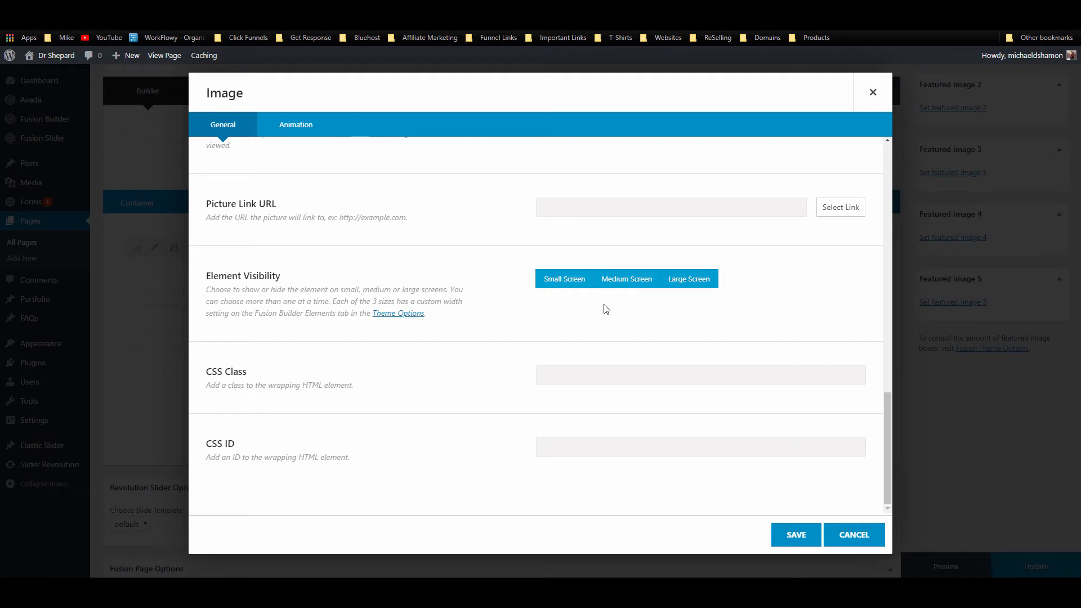
pyautogui.click(779, 539)
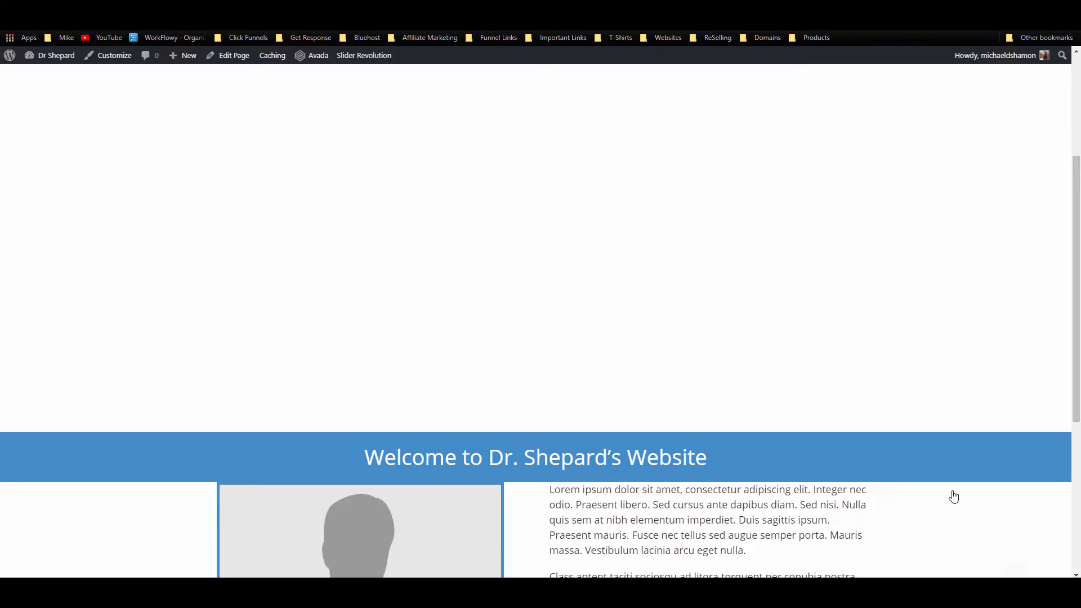
# Step: Scroll the live home page to check the blue-bordered businessman image beside the lorem ipsum text
pyautogui.scroll(-3, 735, 320)
pyautogui.scroll(-2, 735, 319)
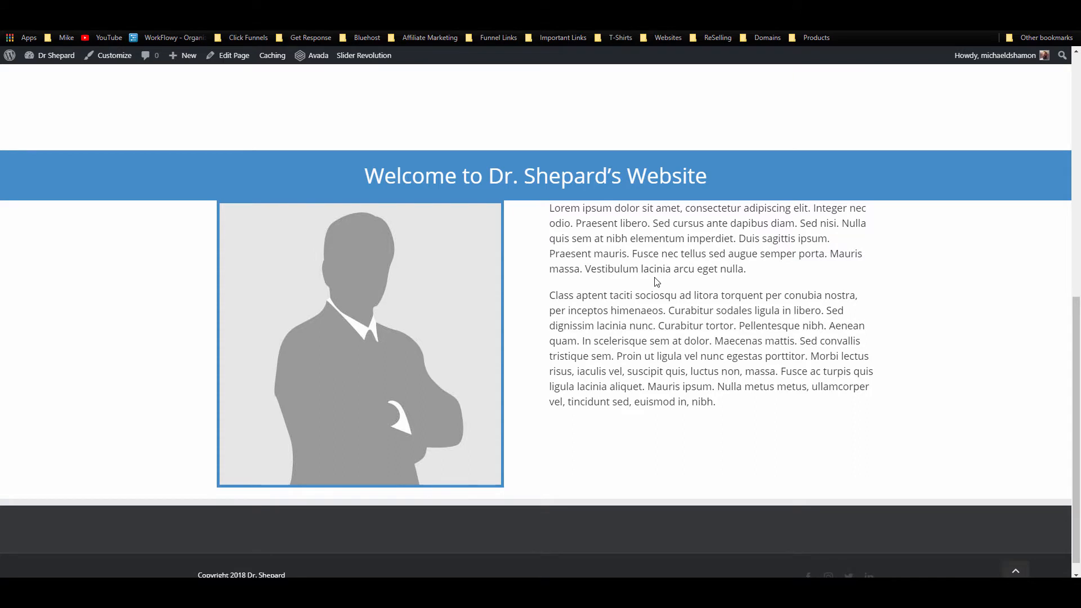
pyautogui.scroll(-1, 657, 281)
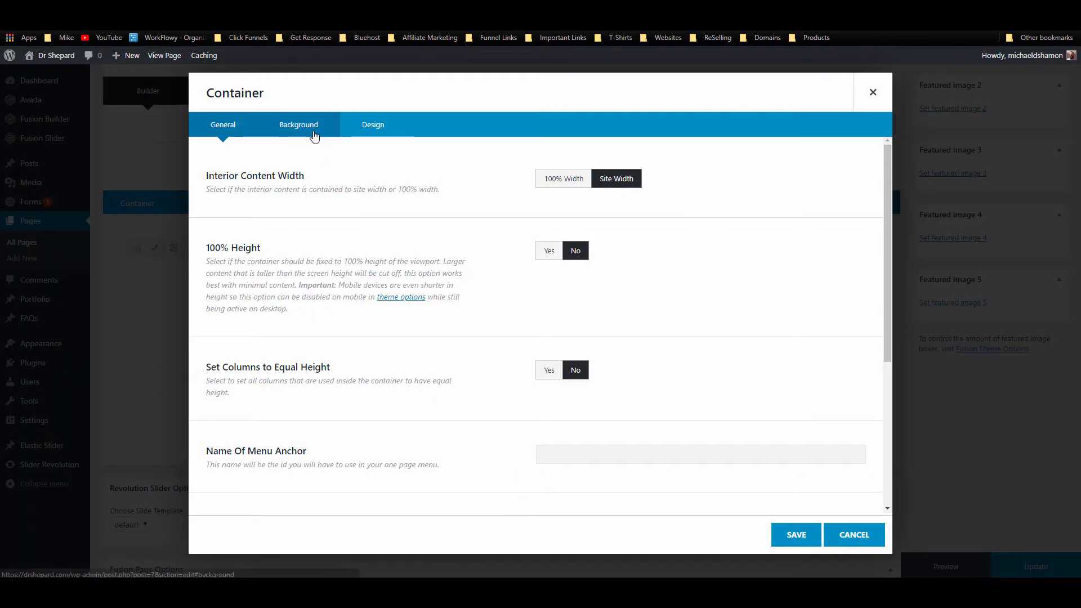
# Step: Set the welcome container's top padding to 30 and save its settings
pyautogui.click(311, 128)
pyautogui.scroll(-5, 364, 194)
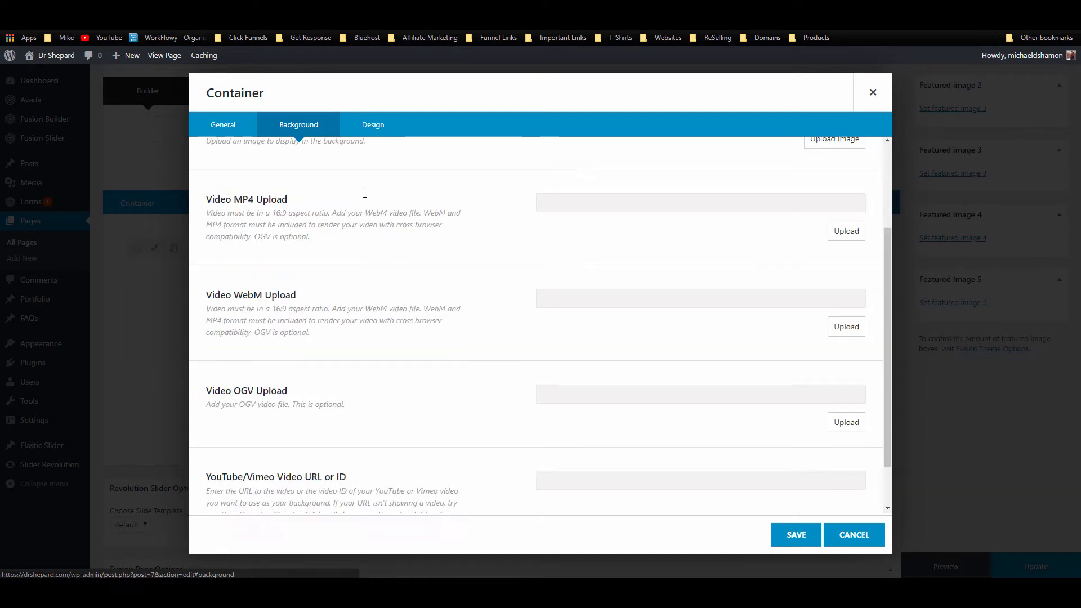
pyautogui.click(367, 124)
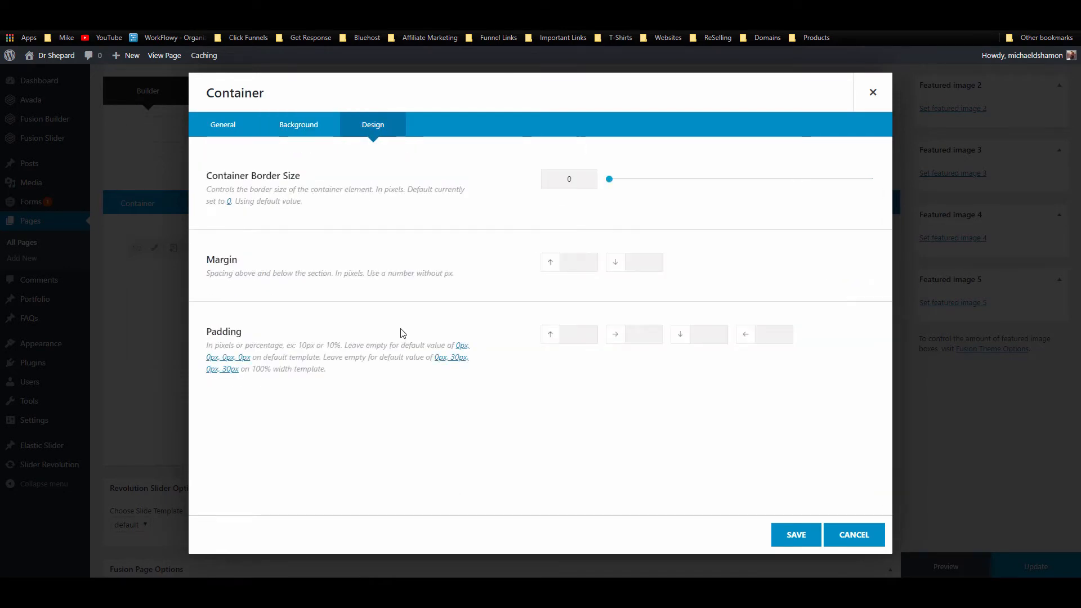
pyautogui.moveTo(320, 366); pyautogui.dragTo(206, 346)
pyautogui.click(408, 446)
pyautogui.click(585, 338)
pyautogui.press('BackSpace')
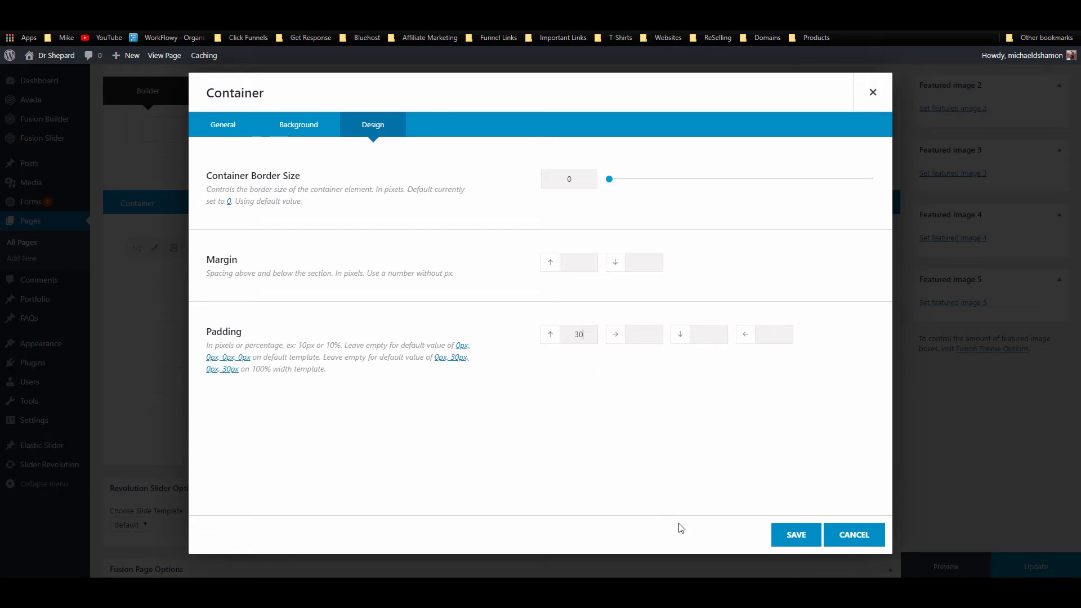
pyautogui.click(793, 535)
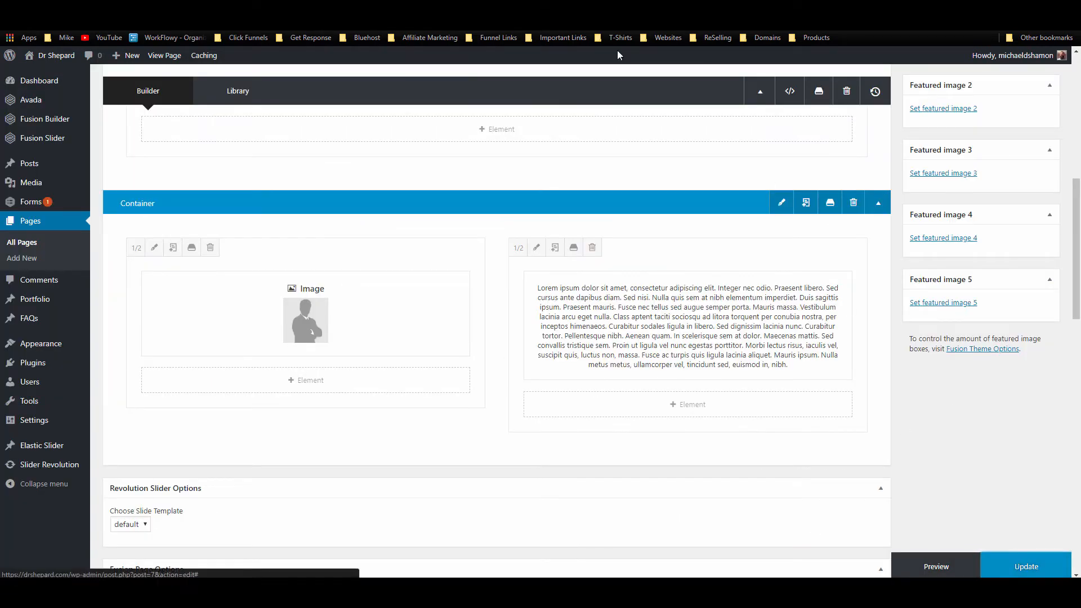
# Step: Update the home page and check the added top spacing on the front end
pyautogui.click(1027, 564)
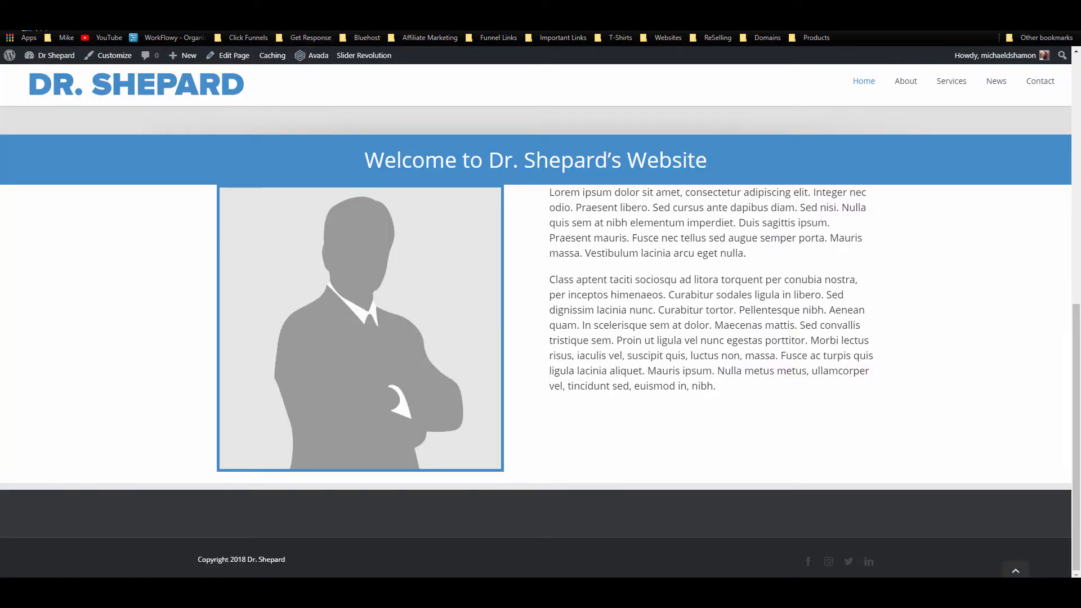
pyautogui.scroll(1, 526, 349)
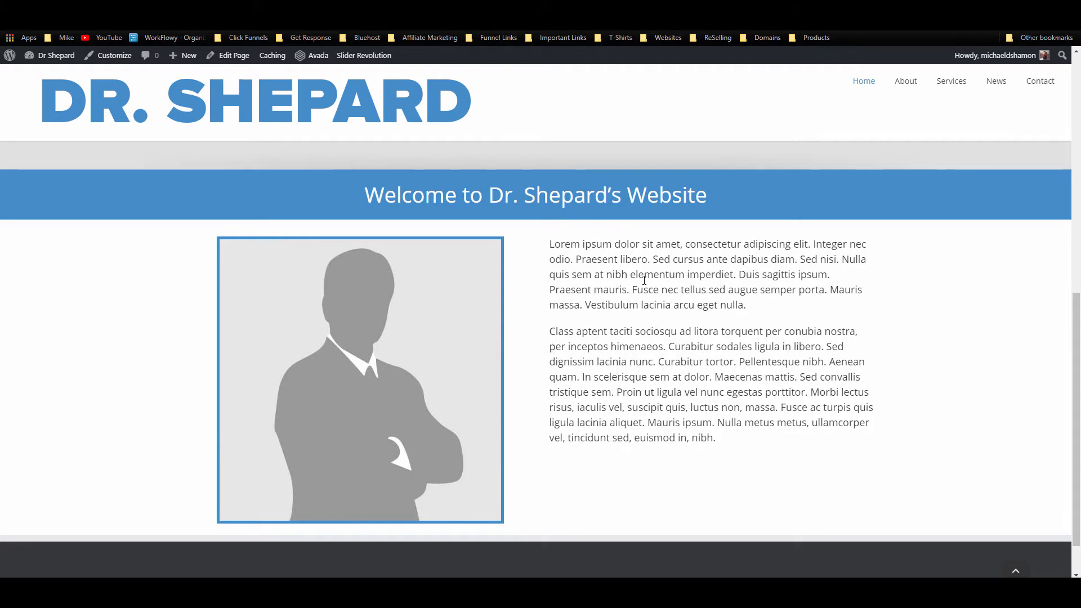
pyautogui.moveTo(716, 438); pyautogui.dragTo(581, 260)
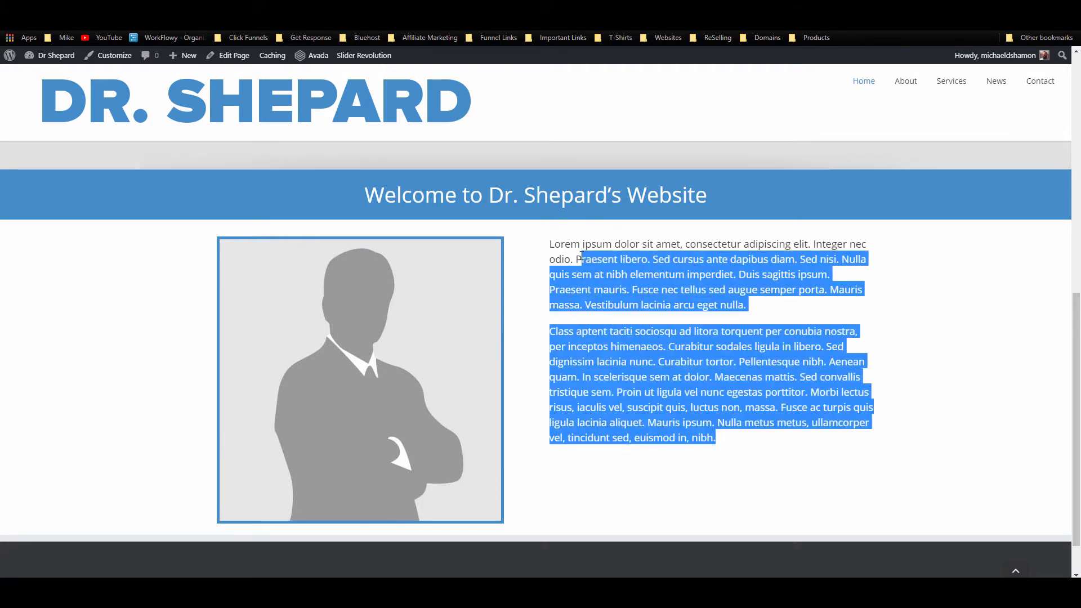
pyautogui.click(640, 234)
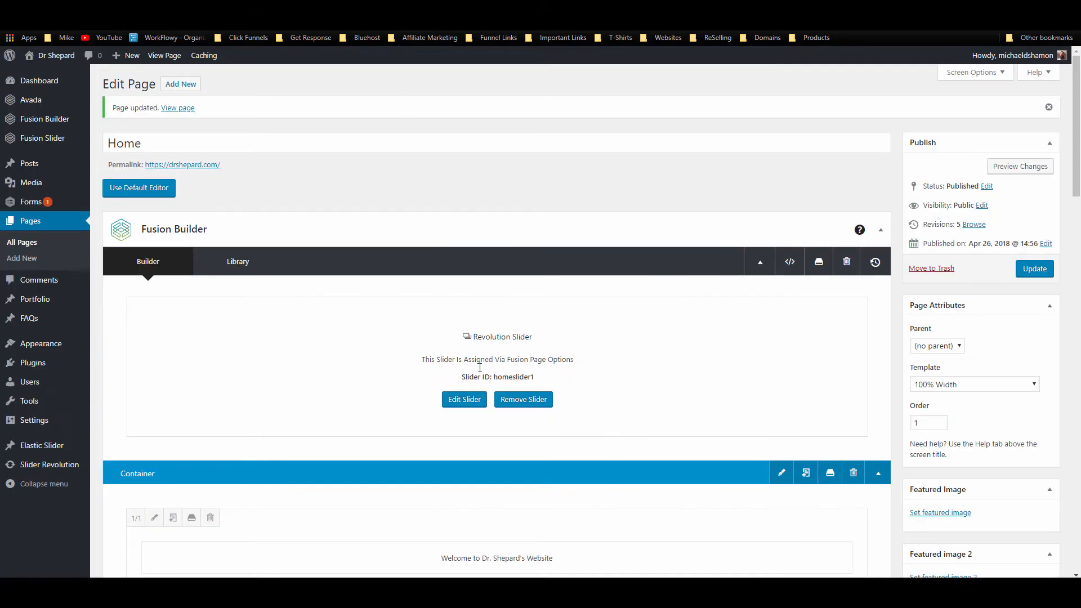
pyautogui.scroll(-8, 483, 377)
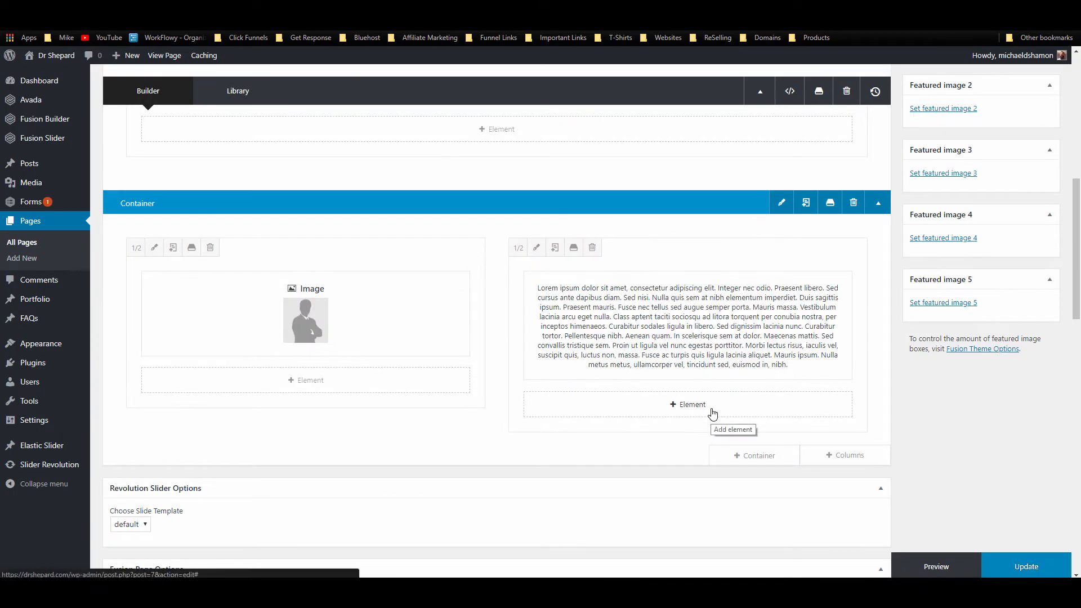
# Step: Add a Text Block to the right column using the 'text' element search
pyautogui.click(712, 414)
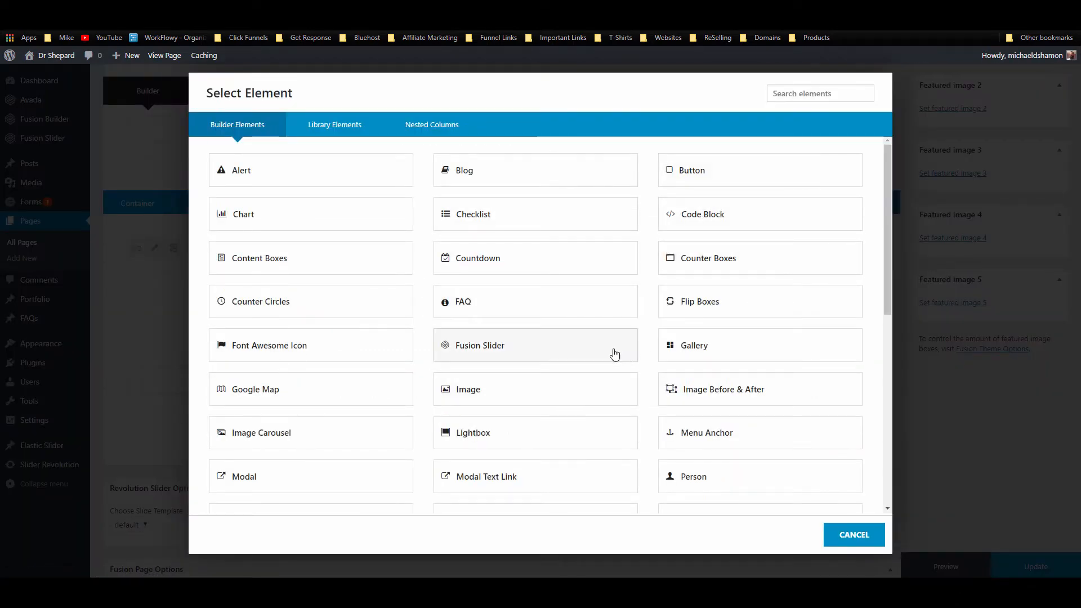
pyautogui.scroll(-5, 734, 380)
pyautogui.scroll(-3, 630, 378)
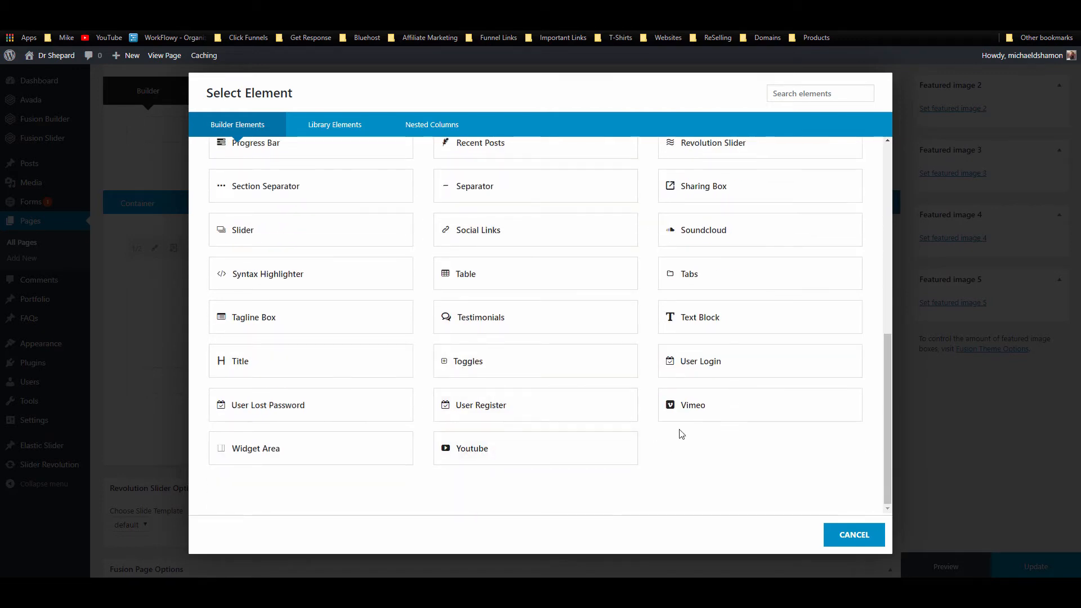
pyautogui.scroll(3, 686, 418)
pyautogui.click(799, 94)
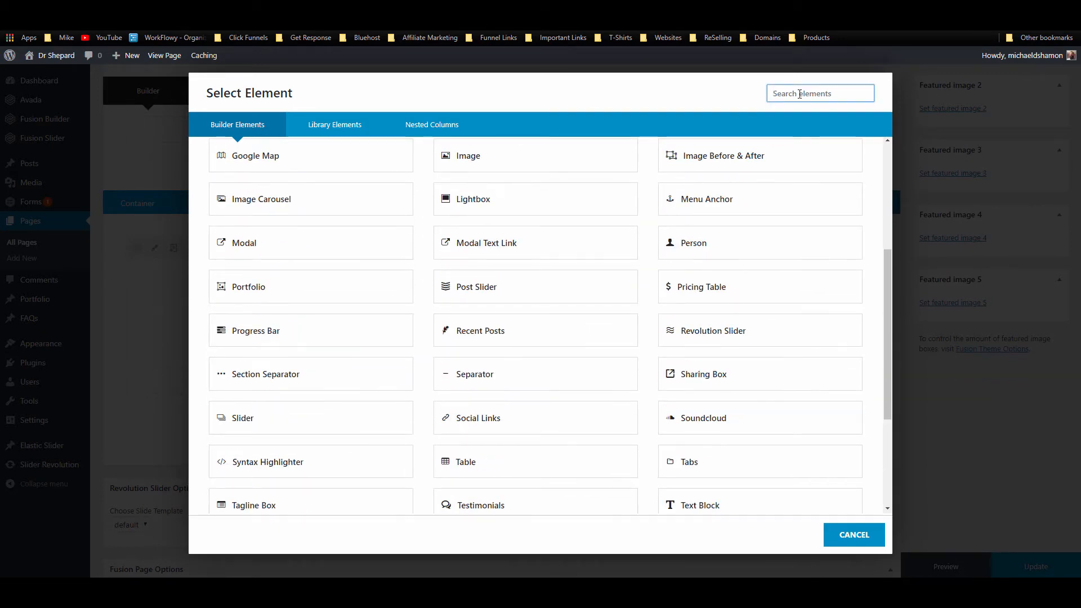
pyautogui.write('text')
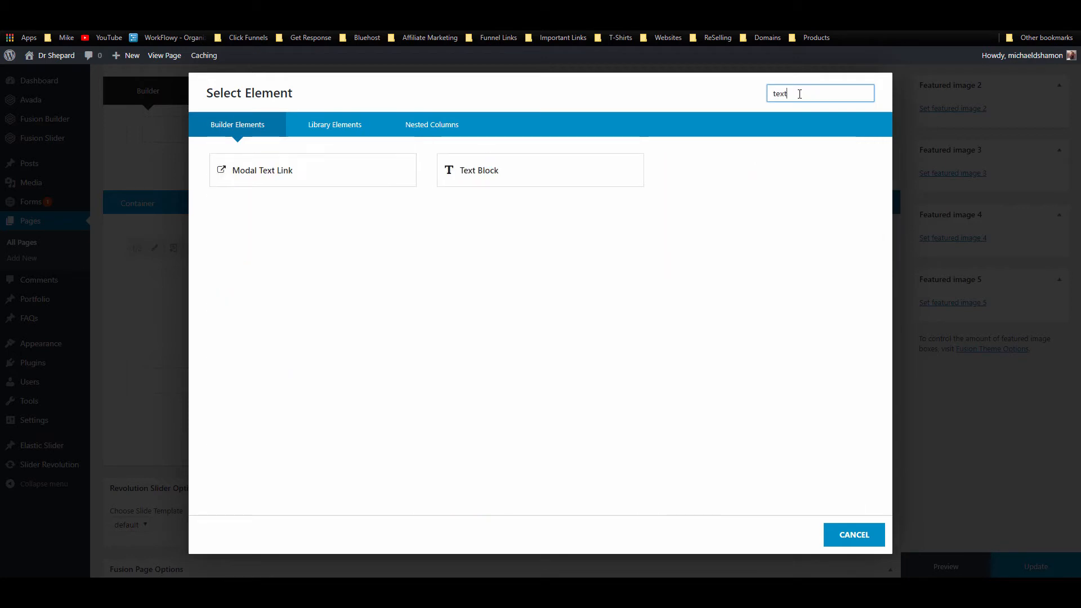
pyautogui.click(509, 182)
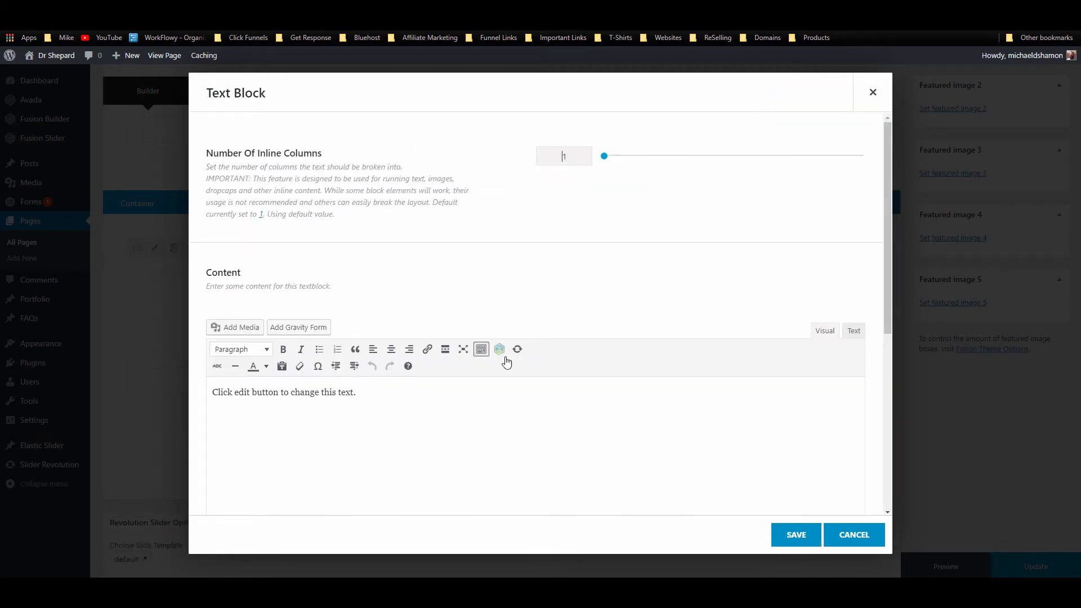
# Step: Enter the doctor's name as a centered Heading 2, save, and move it above the paragraph
pyautogui.click(404, 382)
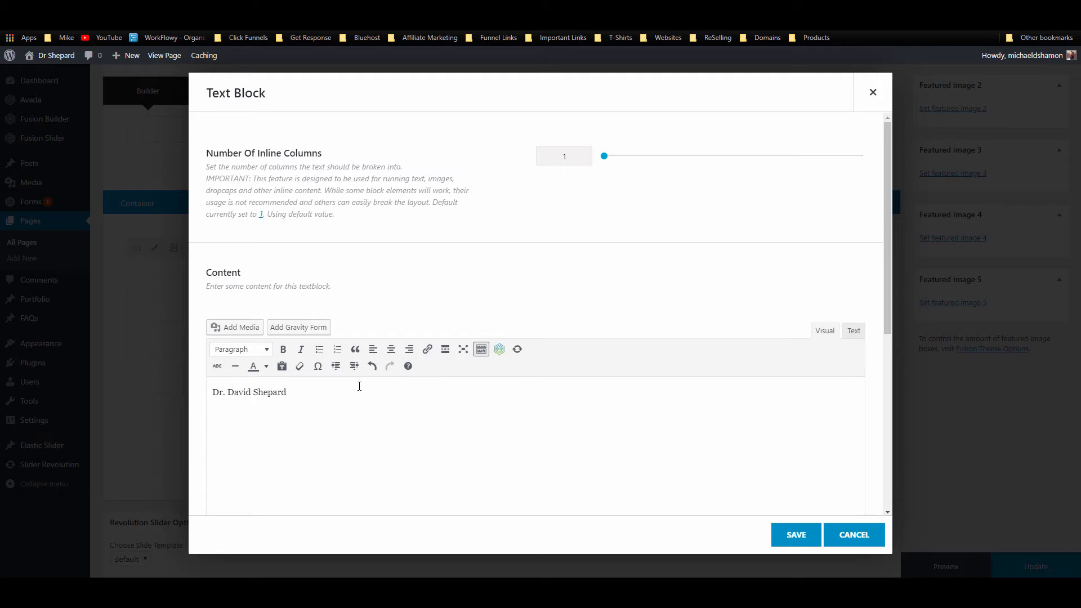
pyautogui.hotkey('ctrl', 'shift', 'Left')
pyautogui.hotkey('ctrl', 'shift', 'Left')
pyautogui.hotkey('ctrl', 'shift', 'Left')
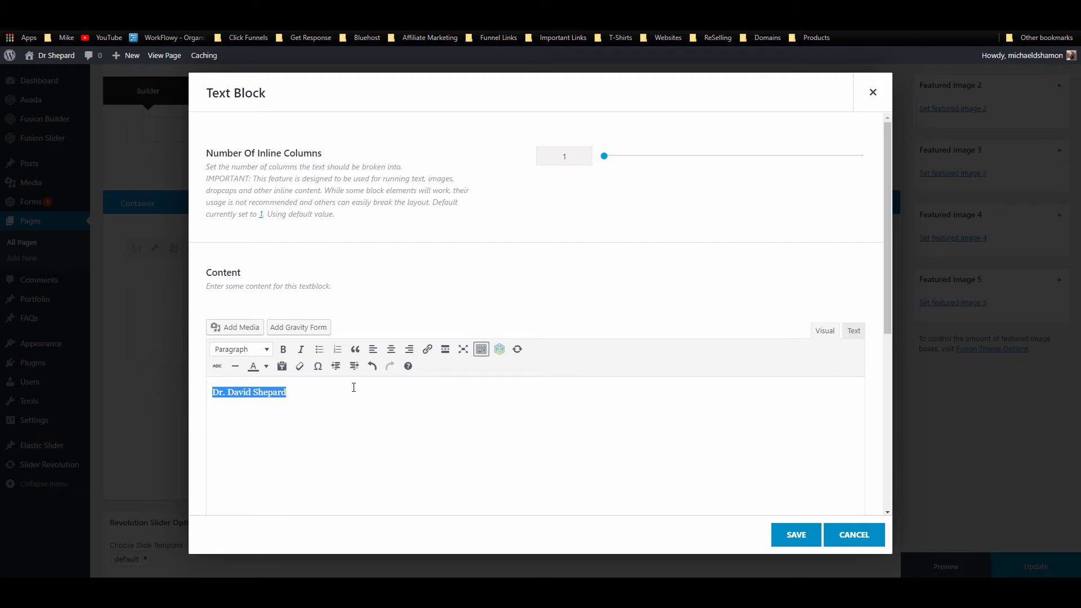
pyautogui.click(264, 352)
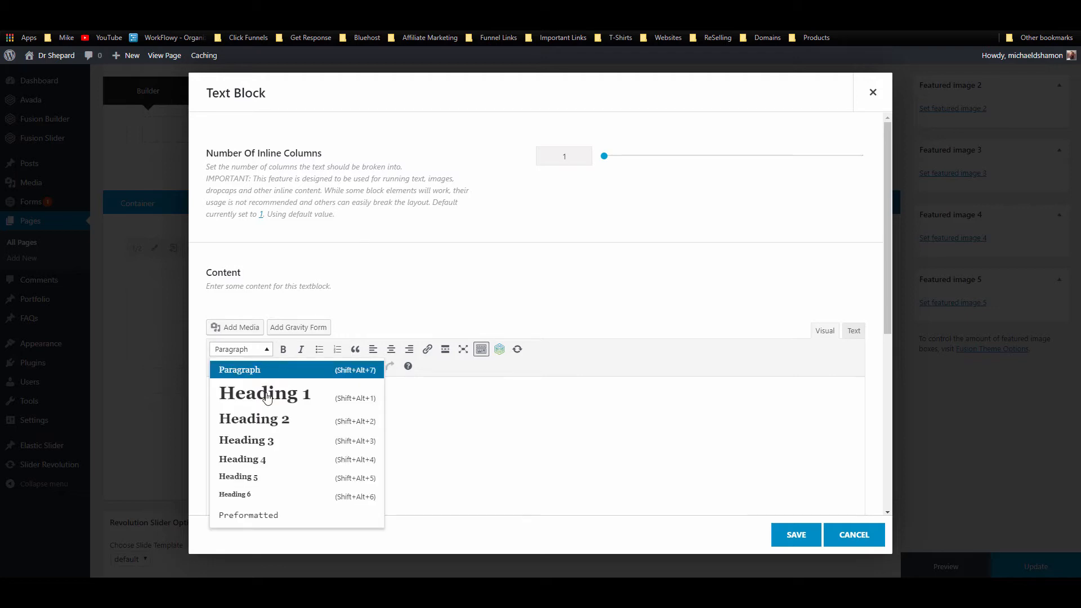
pyautogui.click(265, 420)
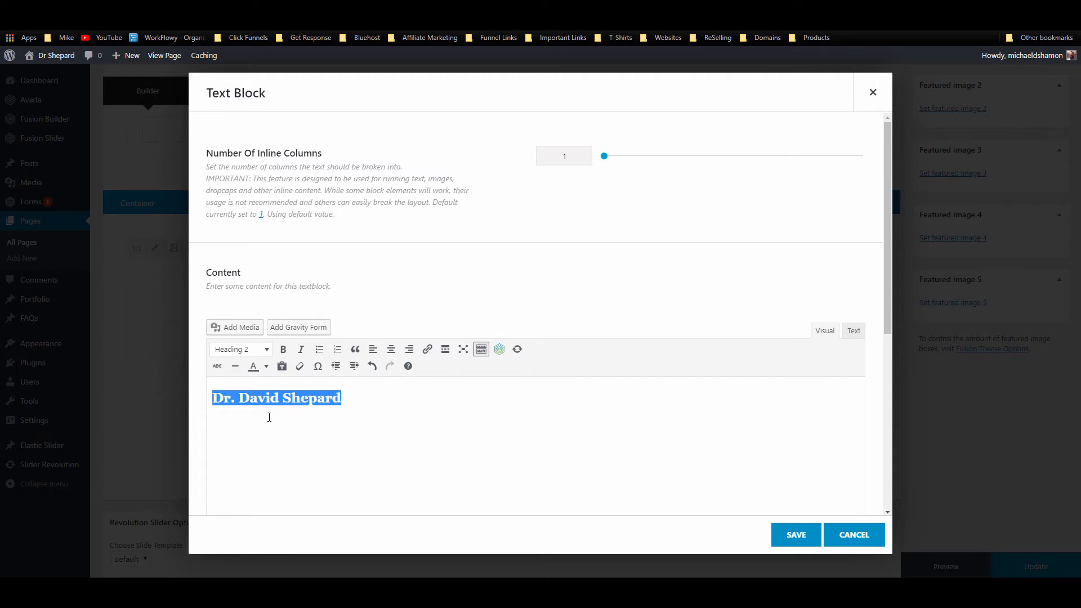
pyautogui.click(390, 349)
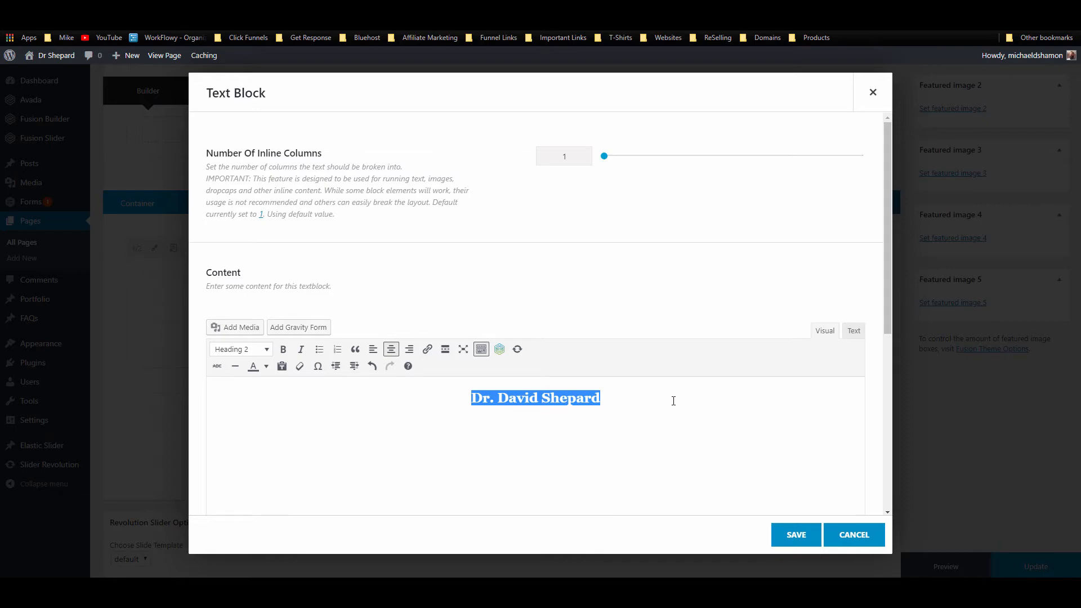
pyautogui.click(804, 536)
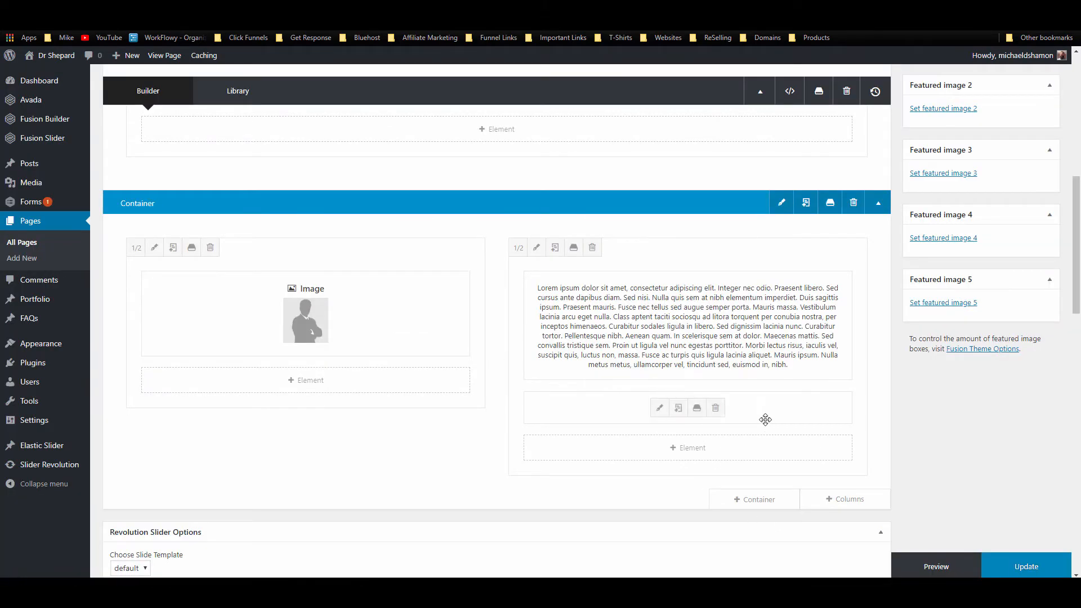
pyautogui.moveTo(764, 391); pyautogui.dragTo(762, 282)
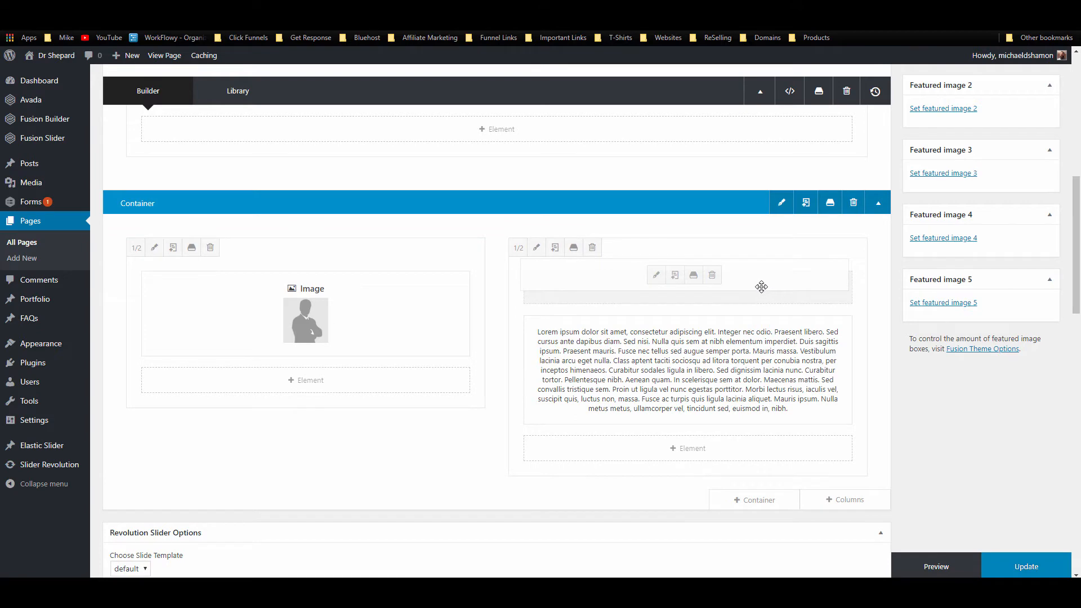
# Step: Add a Separator element with the Single Border Solid style using the 'sep' search
pyautogui.click(734, 450)
pyautogui.click(827, 93)
pyautogui.write('sep')
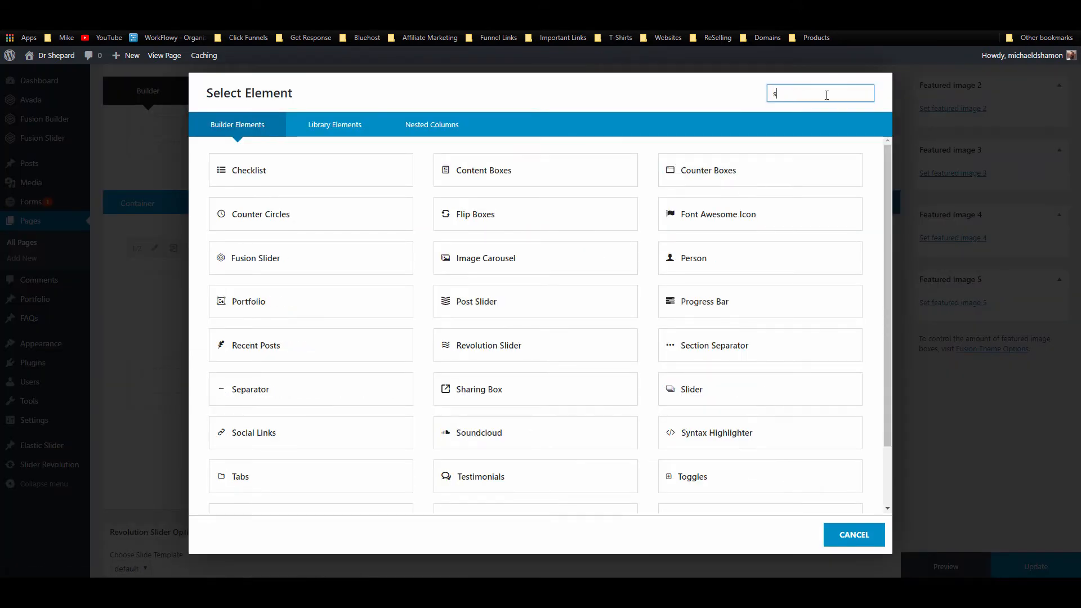
pyautogui.click(572, 180)
pyautogui.click(601, 186)
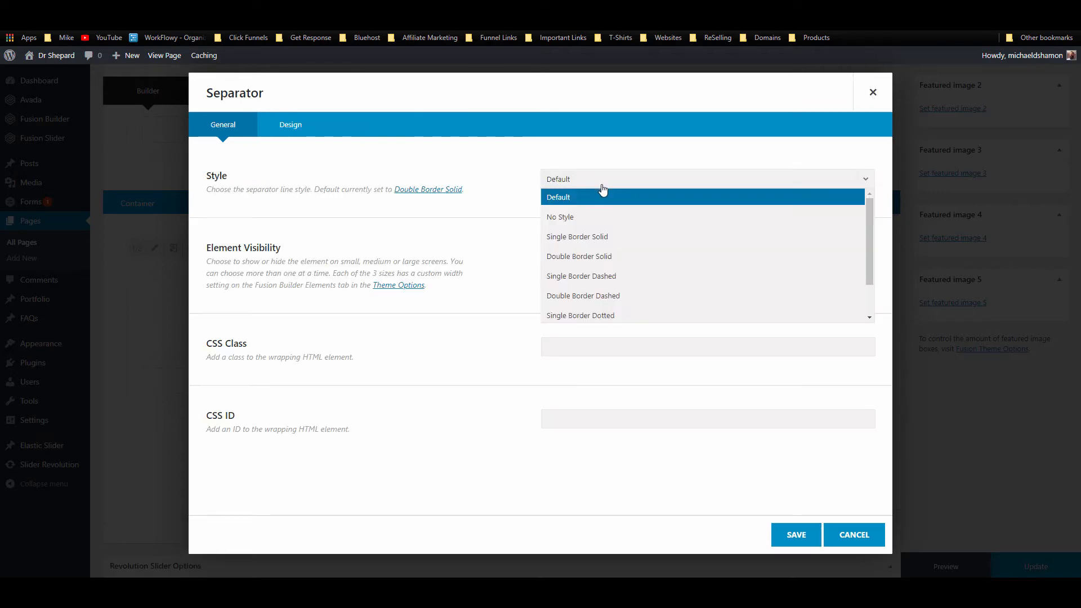
pyautogui.click(604, 237)
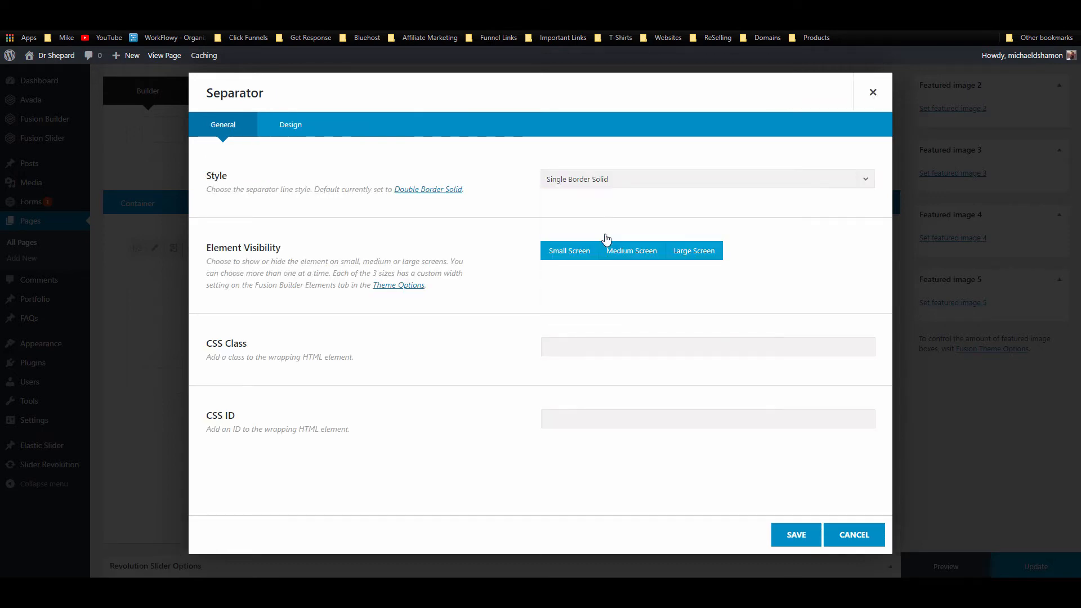
# Step: Set the separator colour to blue #448ccb
pyautogui.click(291, 128)
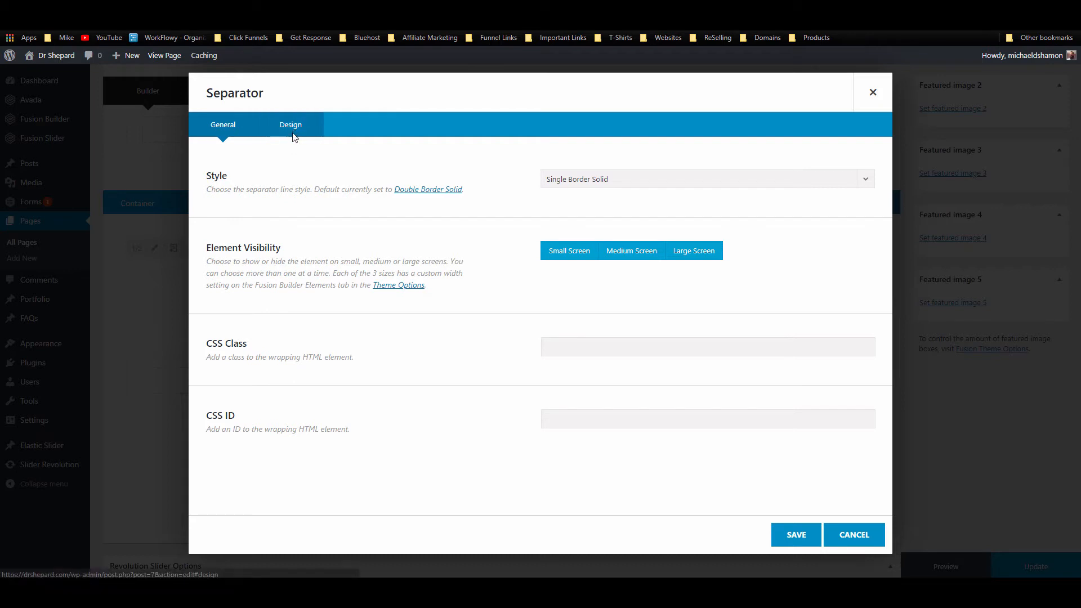
pyautogui.click(555, 190)
pyautogui.click(687, 180)
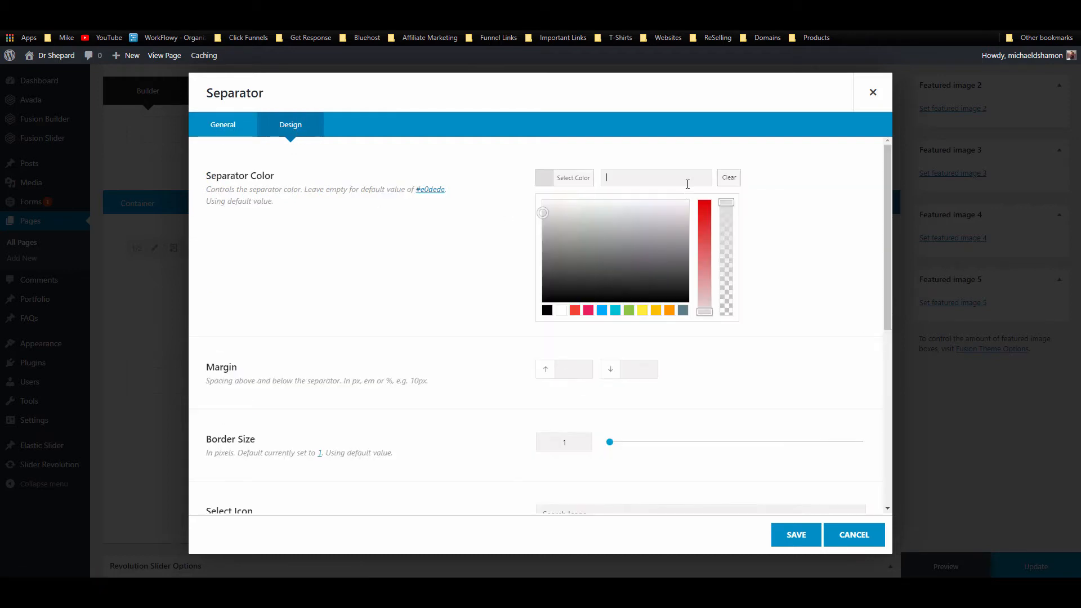
pyautogui.write('#448ccb')
pyautogui.click(844, 211)
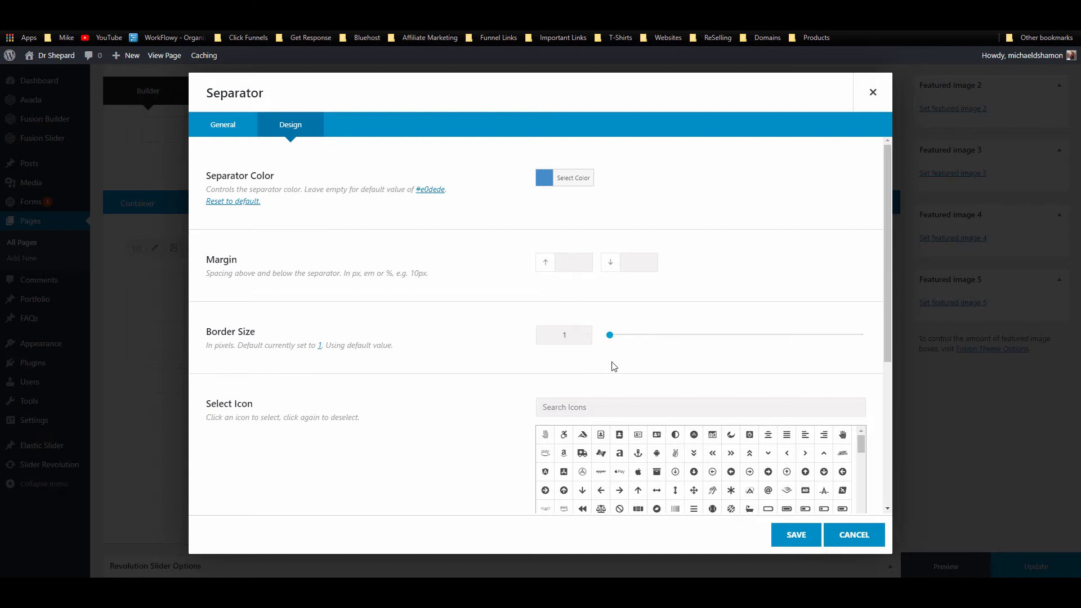
# Step: Give the separator border size 3, 10px top and bottom margins, 50% width, and save
pyautogui.moveTo(611, 334)
pyautogui.mouseDown()
pyautogui.moveTo(630, 334)
pyautogui.moveTo(621, 334)
pyautogui.mouseUp()
pyautogui.press('Tab')
pyautogui.write('10')
pyautogui.press('Tab')
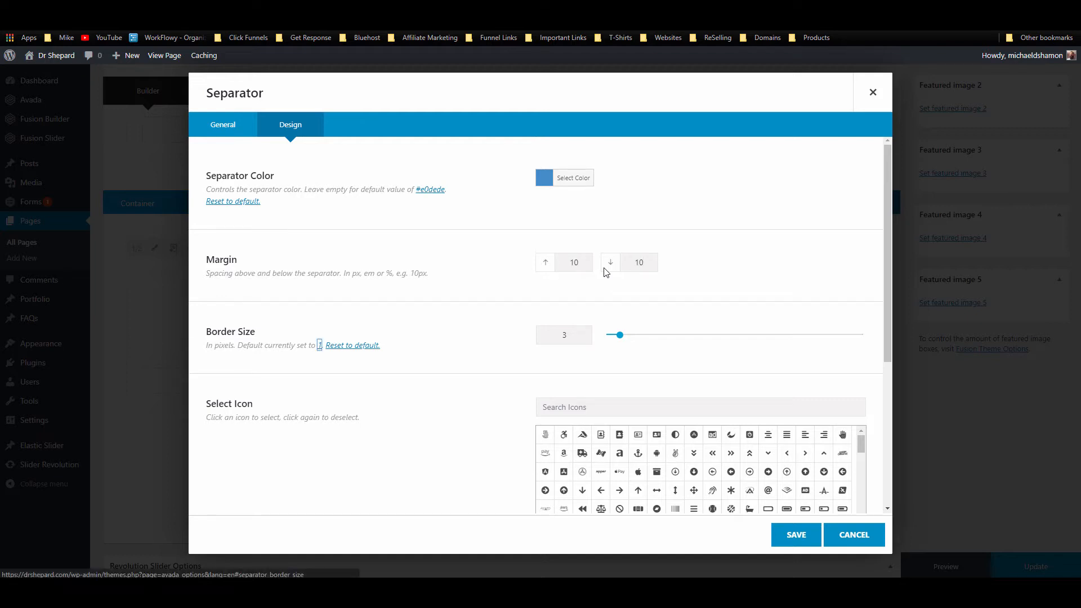
pyautogui.click(581, 265)
pyautogui.write('p')
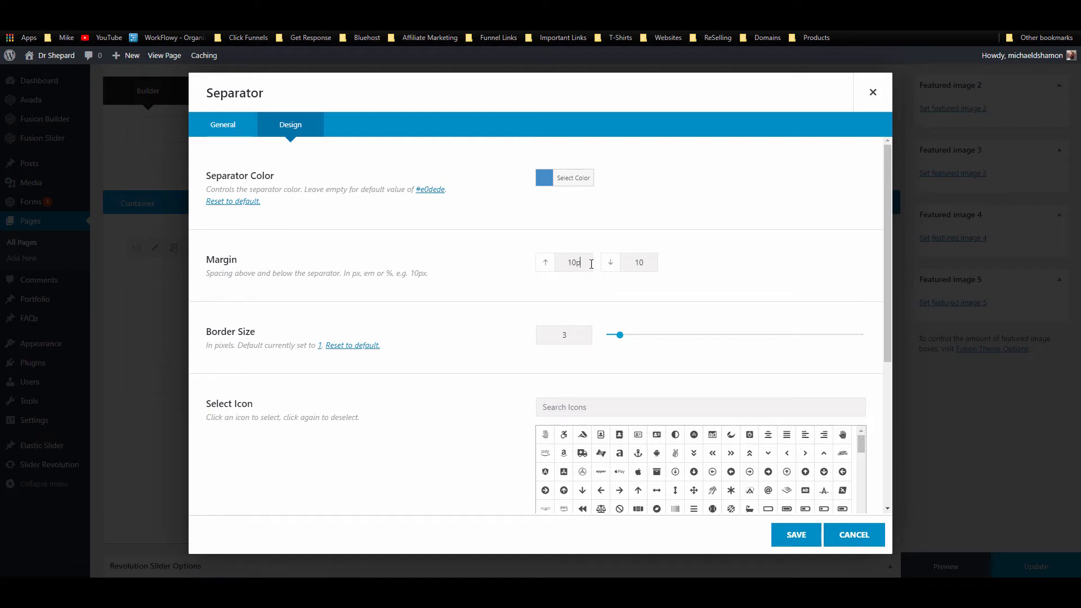
pyautogui.write('x')
pyautogui.press('Tab')
pyautogui.press('Right')
pyautogui.write('px')
pyautogui.scroll(-2, 664, 287)
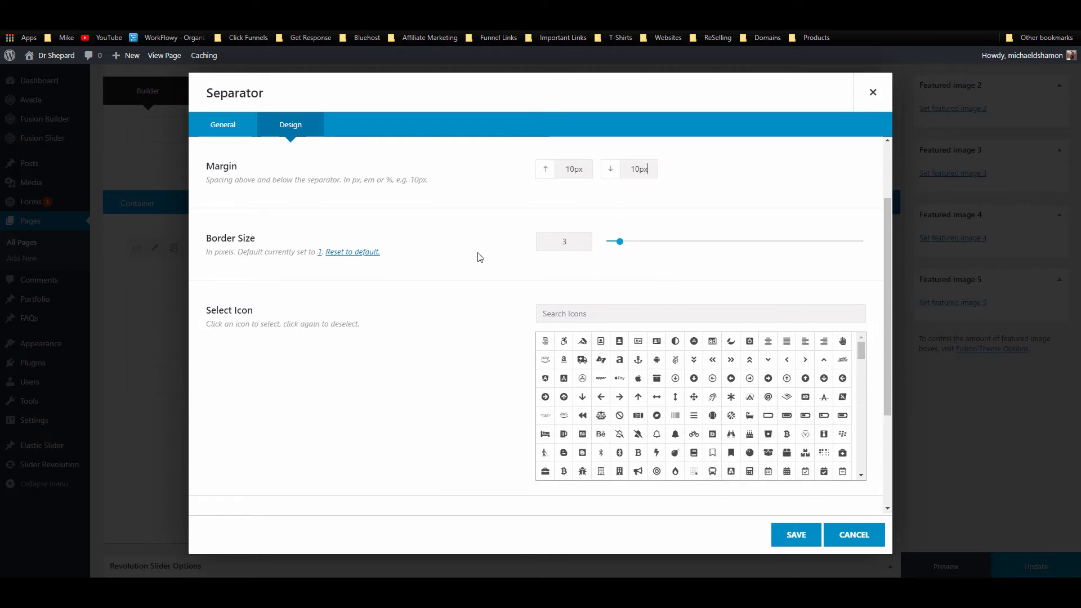
pyautogui.scroll(-3, 429, 304)
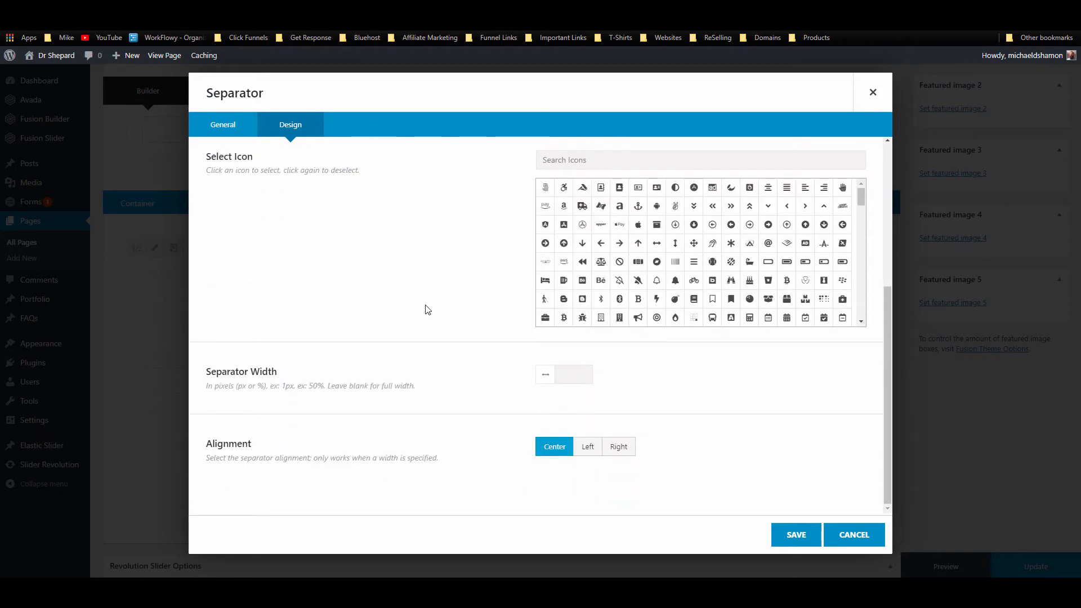
pyautogui.click(589, 384)
pyautogui.write('%')
pyautogui.click(796, 536)
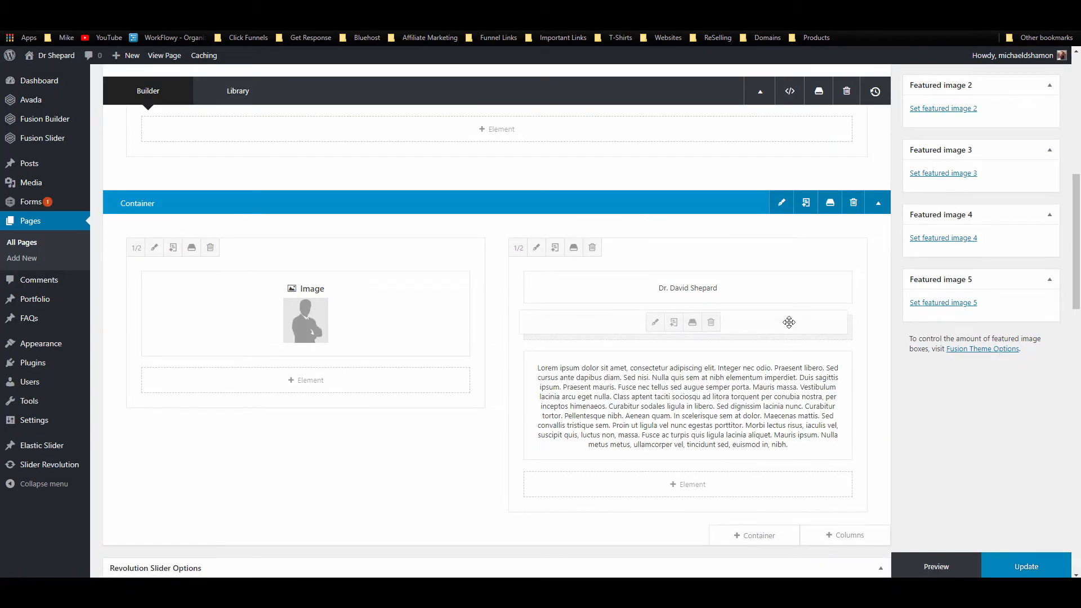
# Step: Update the page and reload the live site to check the name heading and blue line
pyautogui.click(1025, 565)
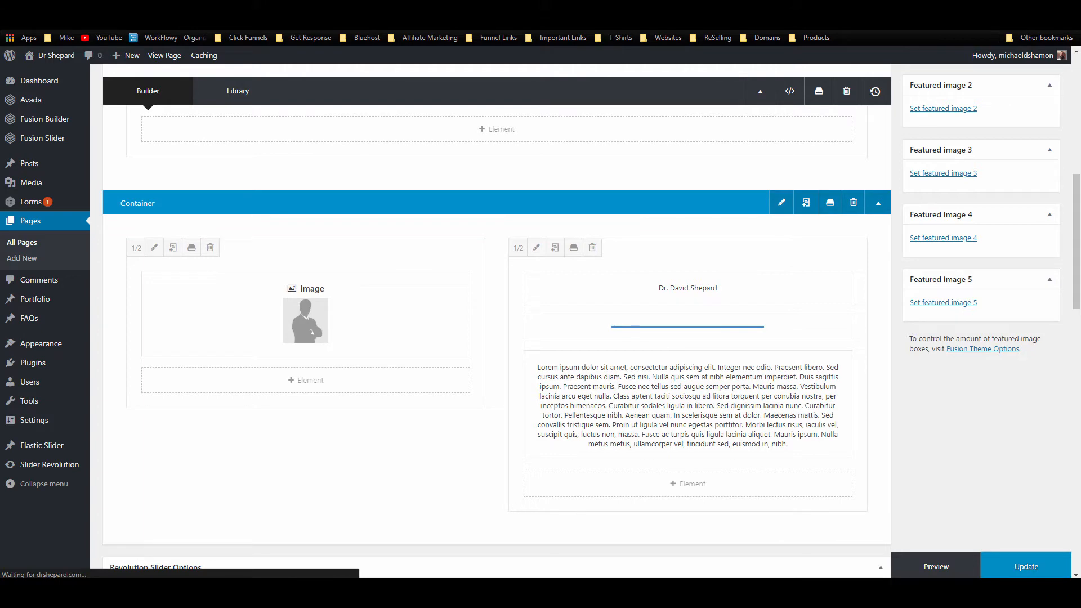
pyautogui.click(414, 8)
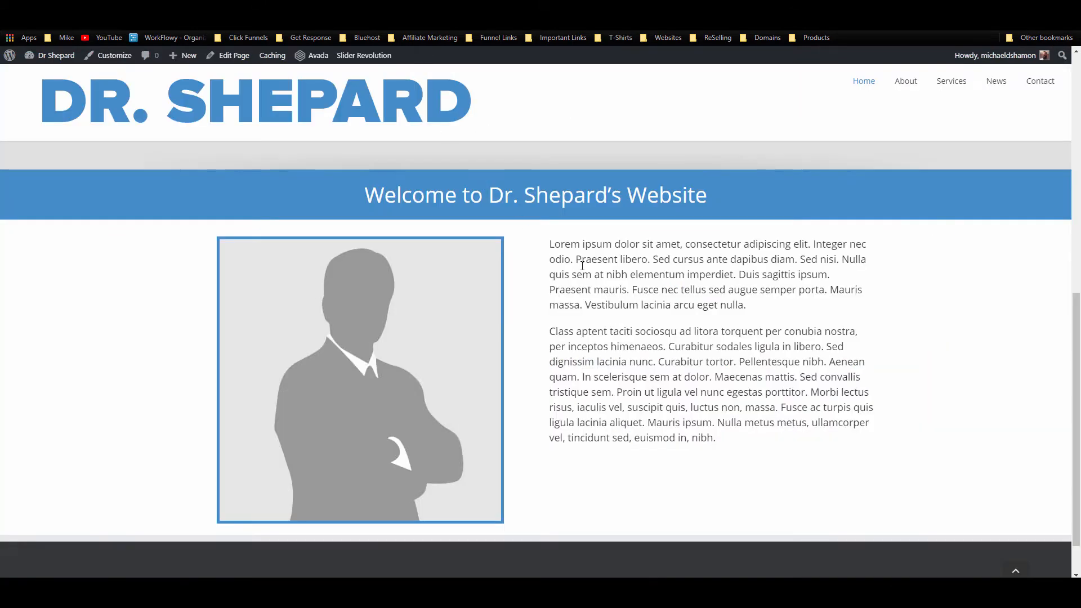
pyautogui.press('F5')
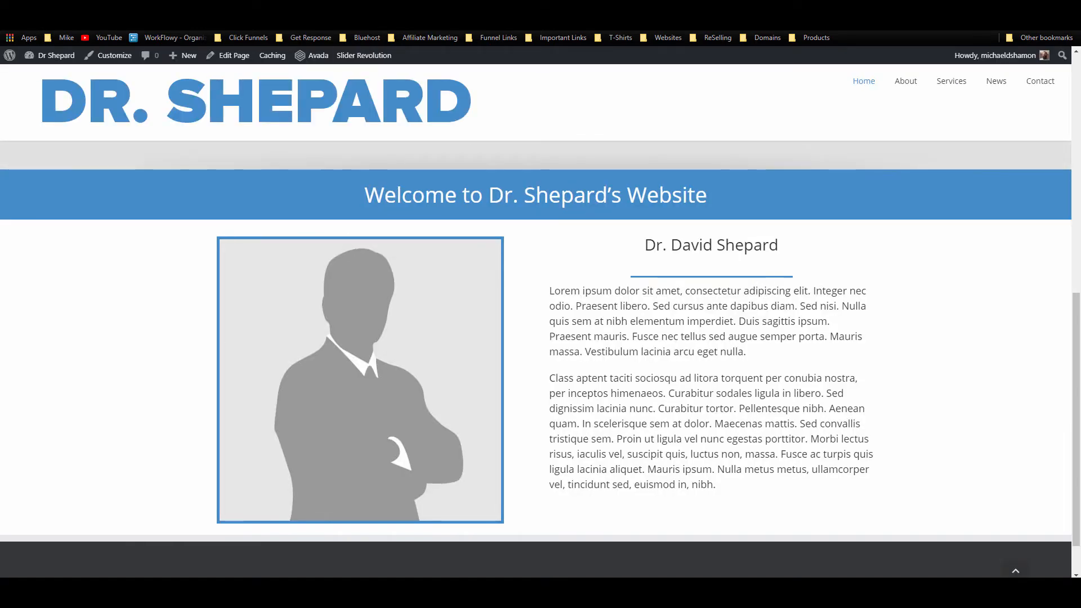
pyautogui.press('F5')
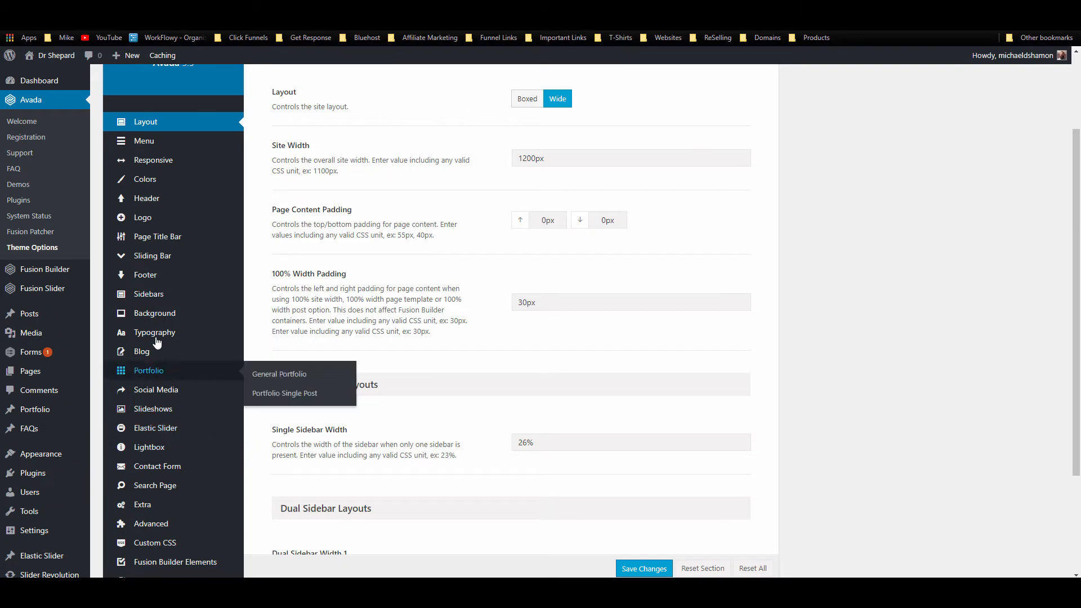
# Step: Tighten the H2 top and bottom margins in Headers Typography and recheck the live page
pyautogui.moveTo(161, 333)
pyautogui.click(285, 355)
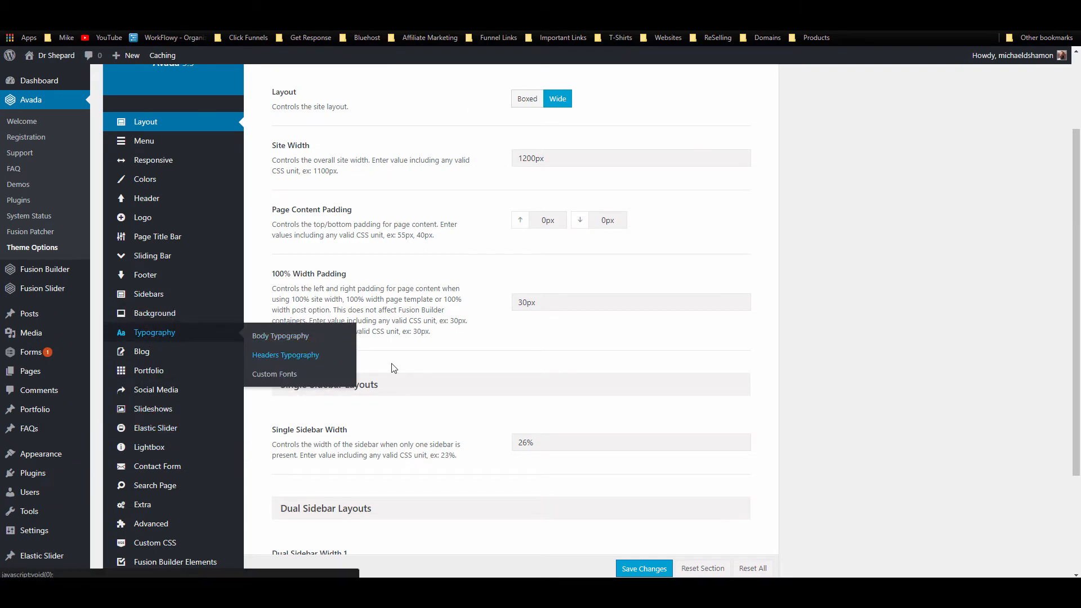
pyautogui.scroll(-3, 604, 329)
pyautogui.scroll(-3, 604, 329)
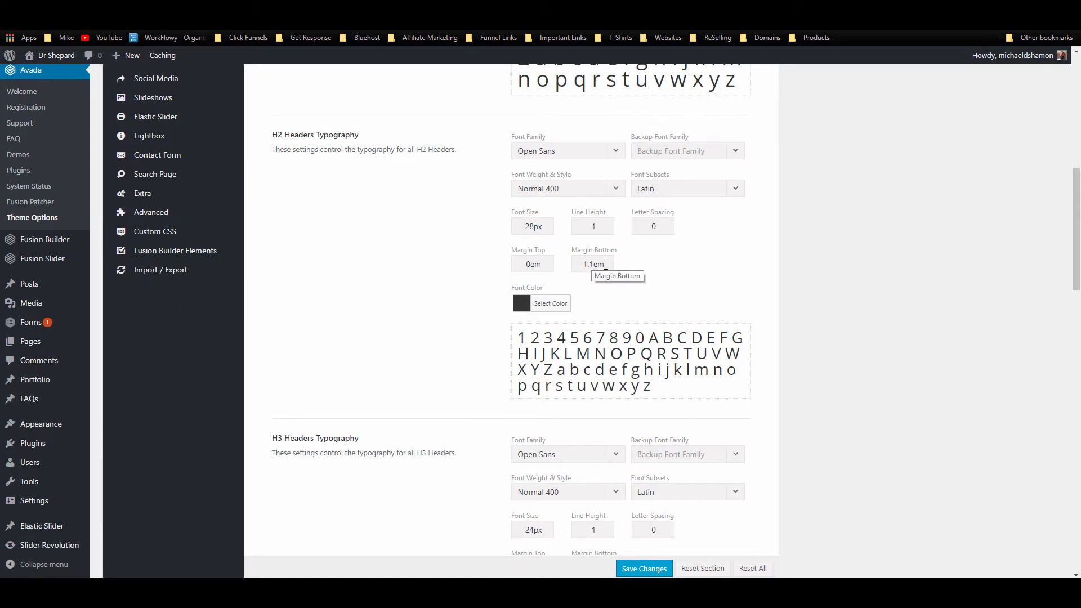
pyautogui.moveTo(606, 265); pyautogui.dragTo(515, 264)
pyautogui.click(544, 267)
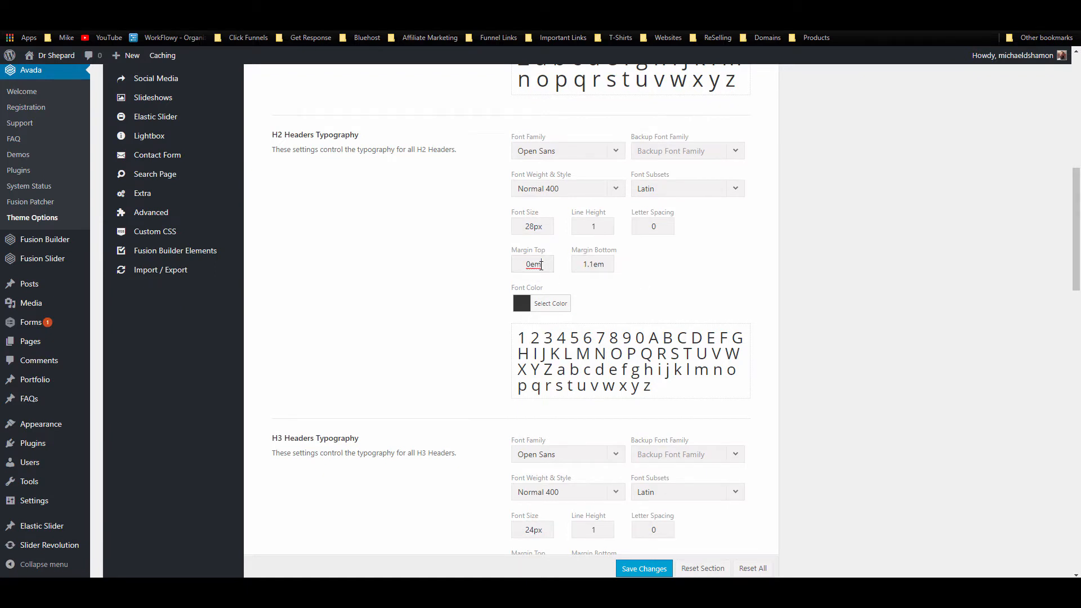
pyautogui.moveTo(542, 264); pyautogui.dragTo(523, 265)
pyautogui.click(608, 264)
pyautogui.moveTo(610, 264); pyautogui.dragTo(577, 271)
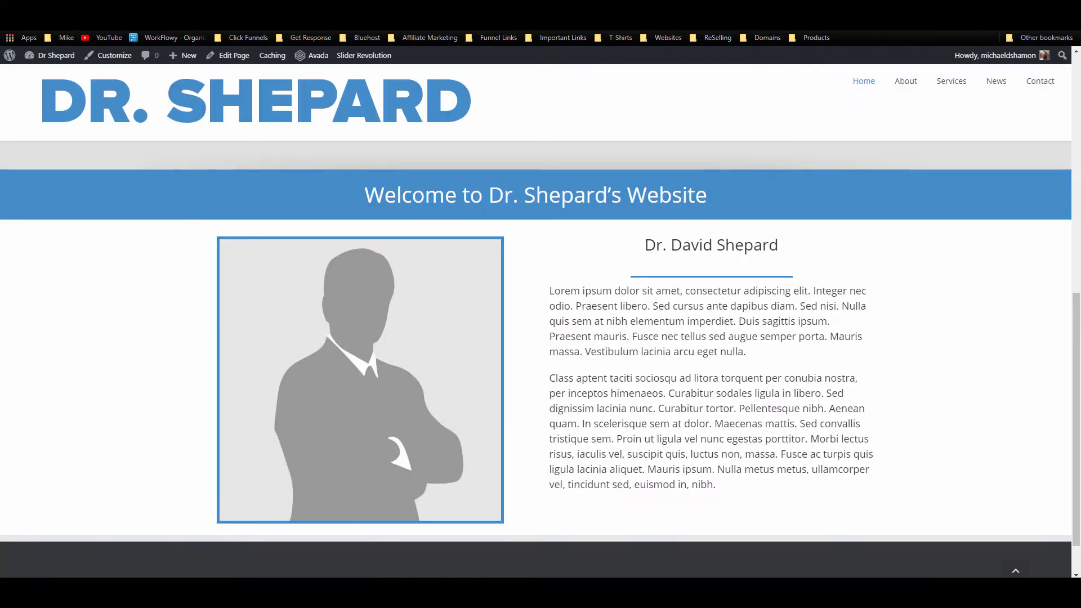
pyautogui.click(41, 21)
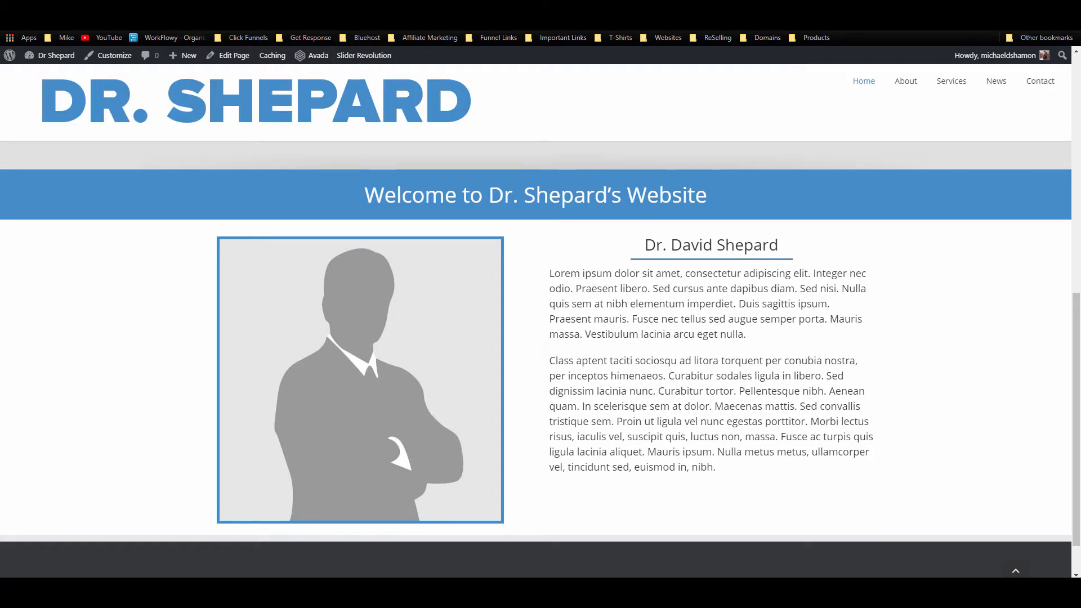
pyautogui.click(315, 9)
# Step: Set the separator's top and bottom margins to 16px and save it
pyautogui.scroll(-7, 552, 297)
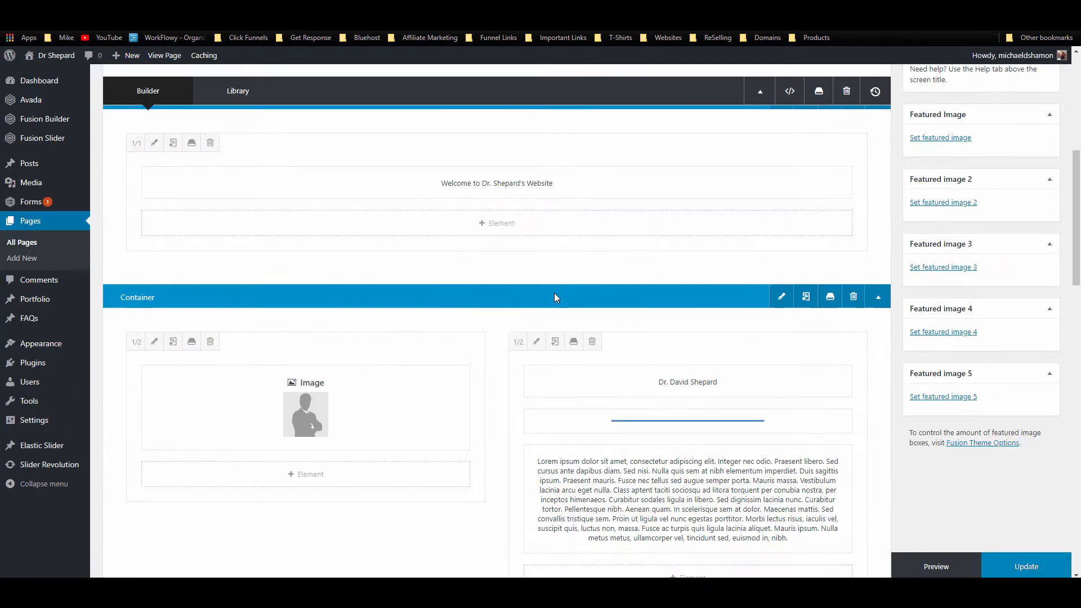
pyautogui.click(659, 233)
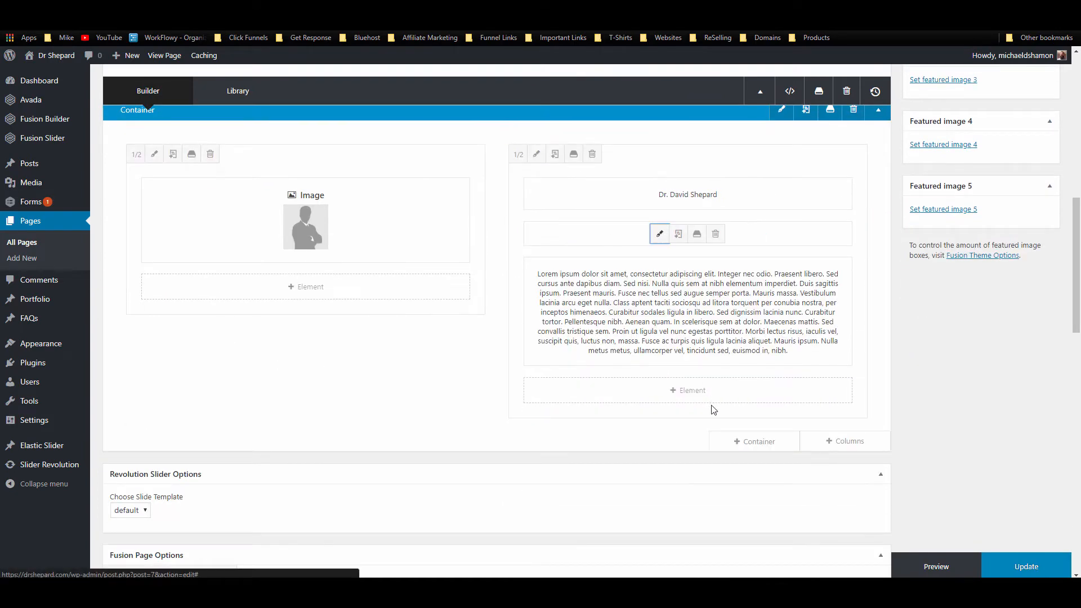
pyautogui.click(291, 124)
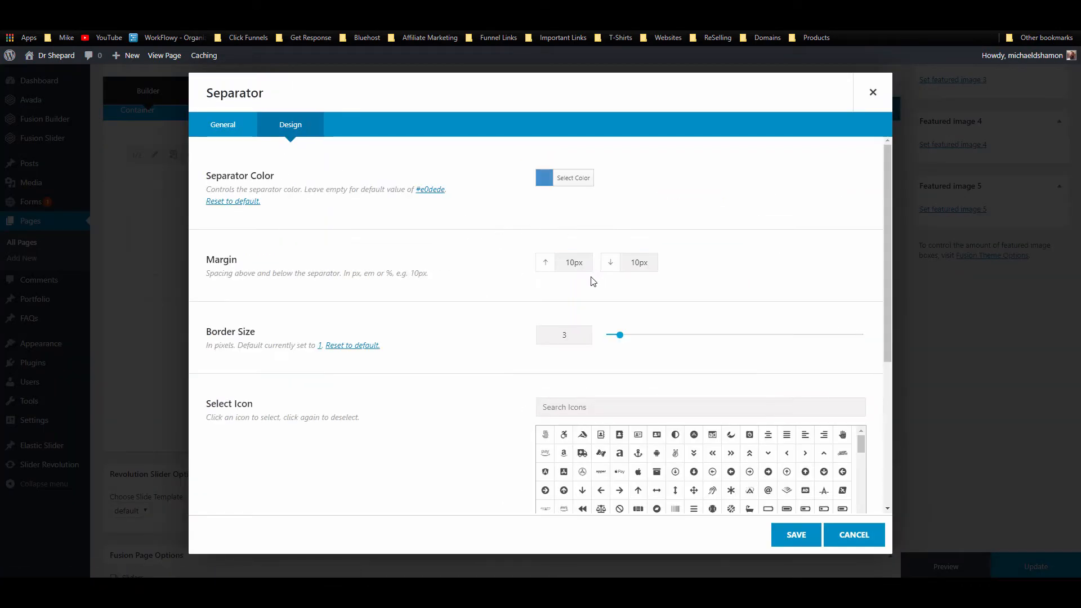
pyautogui.doubleClick(574, 264)
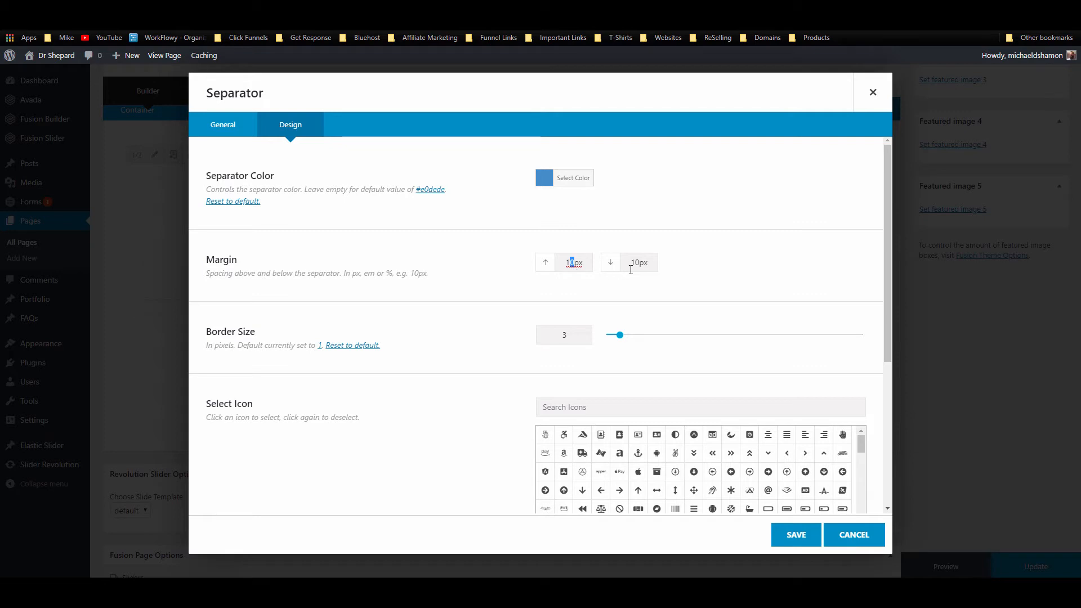
pyautogui.write('16px')
pyautogui.moveTo(640, 265); pyautogui.dragTo(629, 266)
pyautogui.write('16')
pyautogui.click(797, 535)
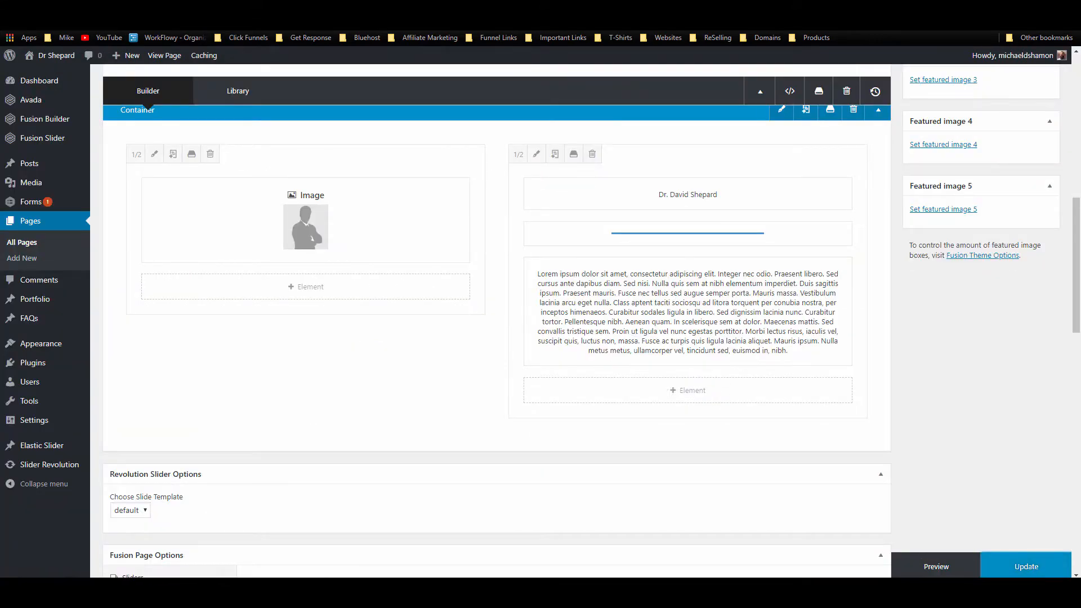
# Step: Reload the live home page to review the heading, blue line and paragraphs
pyautogui.click(158, 9)
pyautogui.click(40, 23)
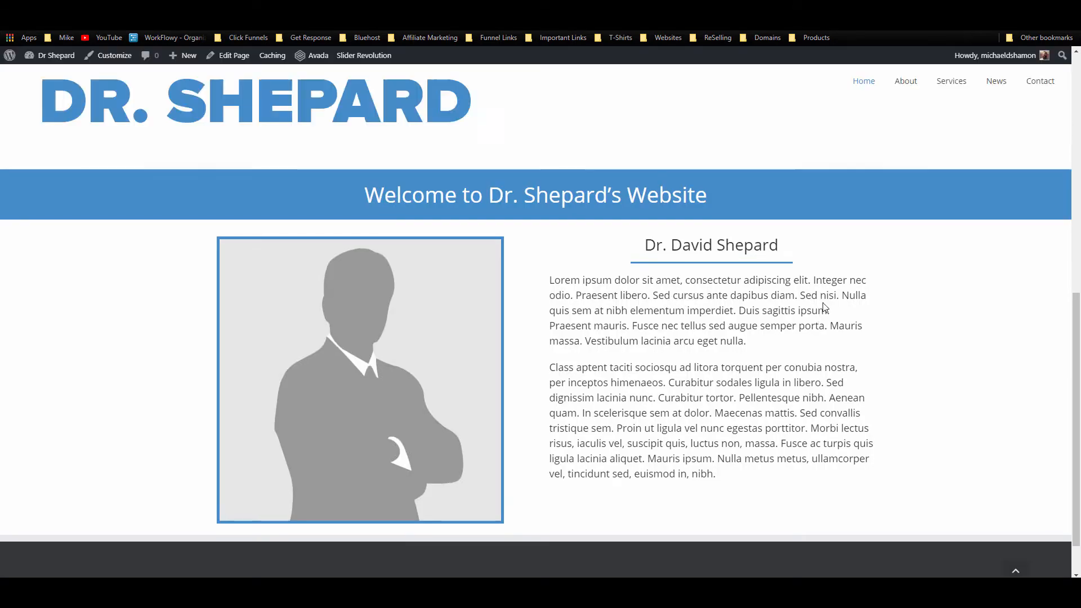
pyautogui.scroll(-2, 817, 326)
pyautogui.scroll(-1, 814, 334)
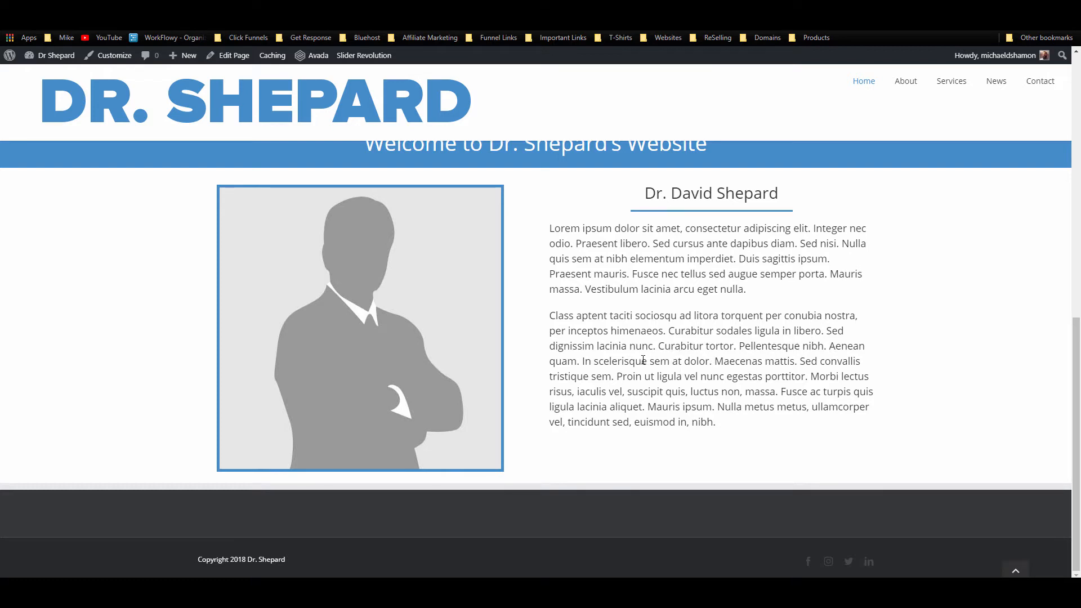
pyautogui.click(329, 32)
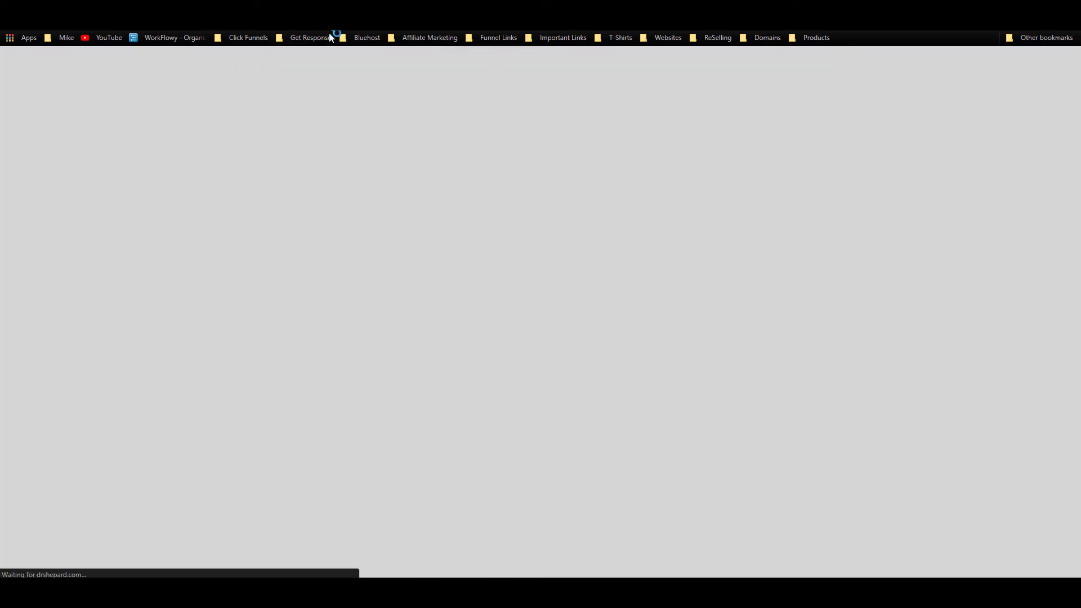
# Step: Reload the page editor and add a Button element under the doctor's bio text column
pyautogui.click(332, 8)
pyautogui.click(339, 8)
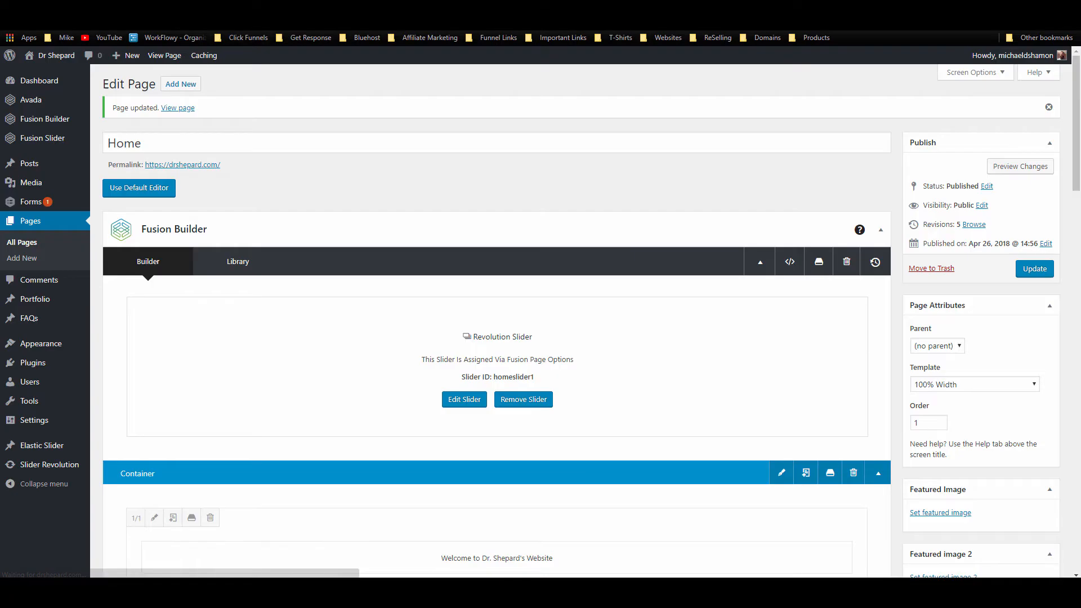
pyautogui.scroll(-8, 490, 338)
pyautogui.scroll(-3, 650, 476)
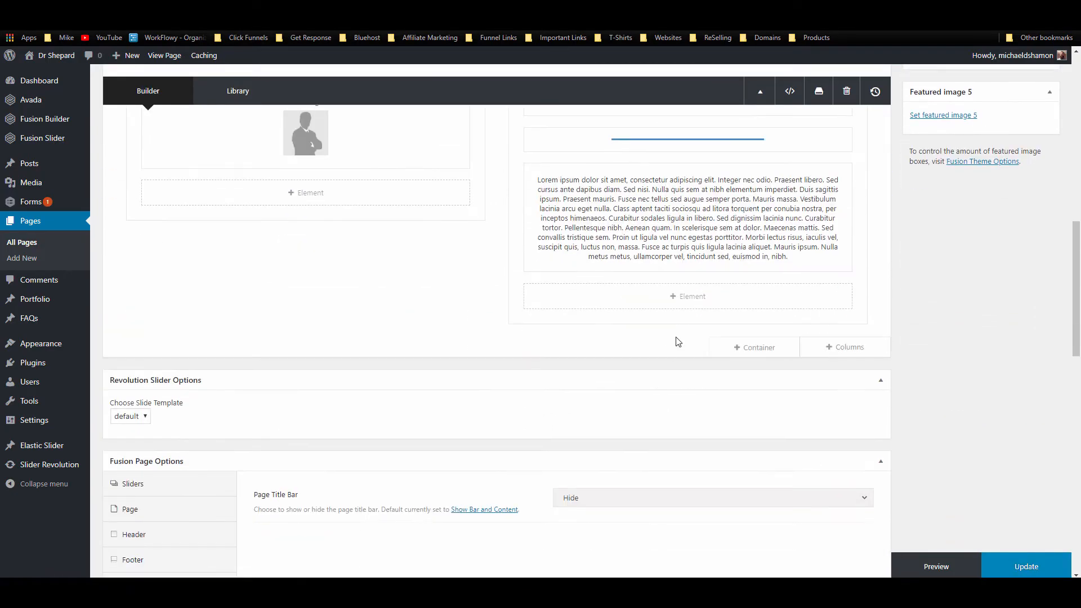
pyautogui.click(687, 296)
pyautogui.click(826, 94)
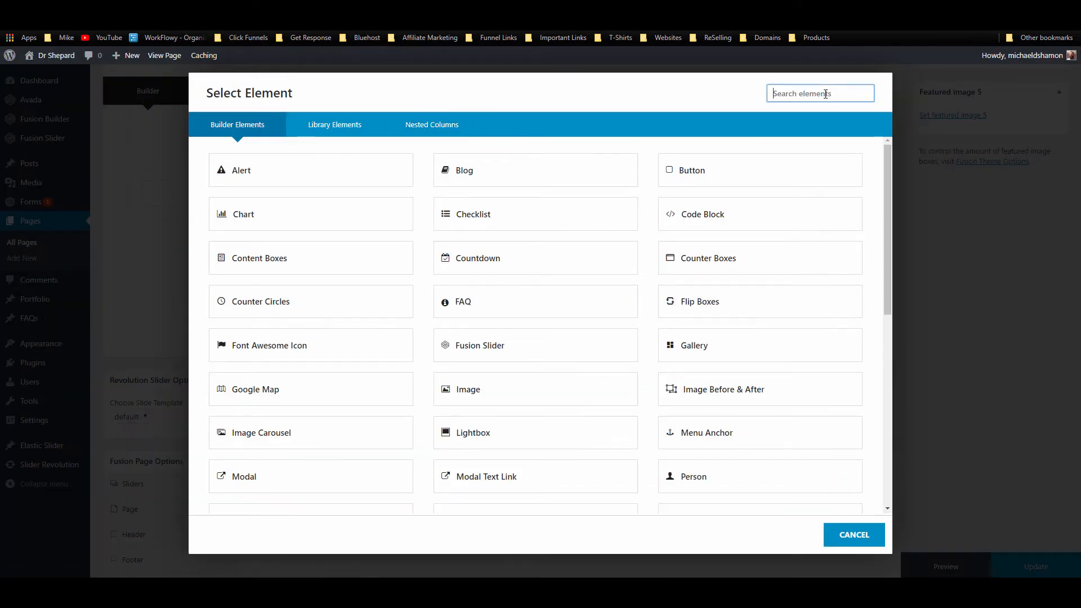
pyautogui.click(748, 172)
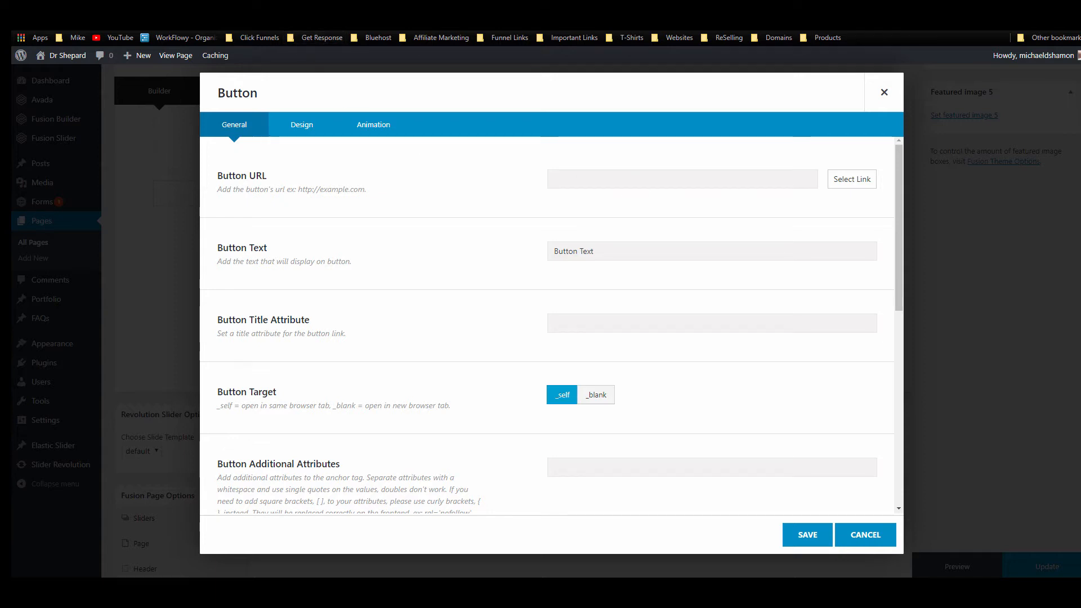
# Step: Copy the About page link from the live site into the Button URL field
pyautogui.click(321, 6)
pyautogui.rightClick(919, 81)
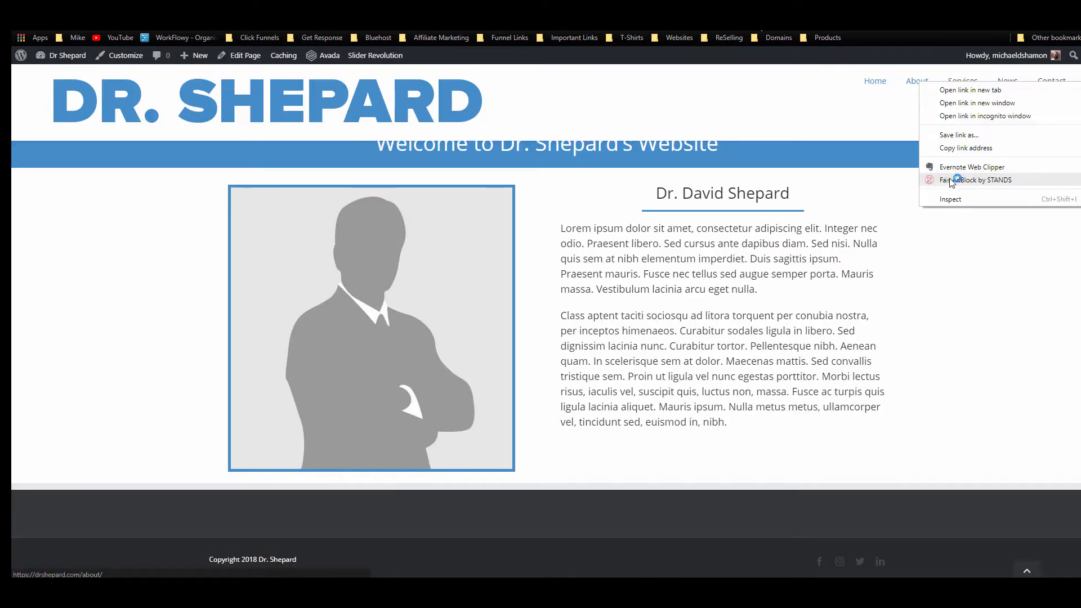
pyautogui.click(965, 147)
pyautogui.hotkey('ctrl', 'Tab')
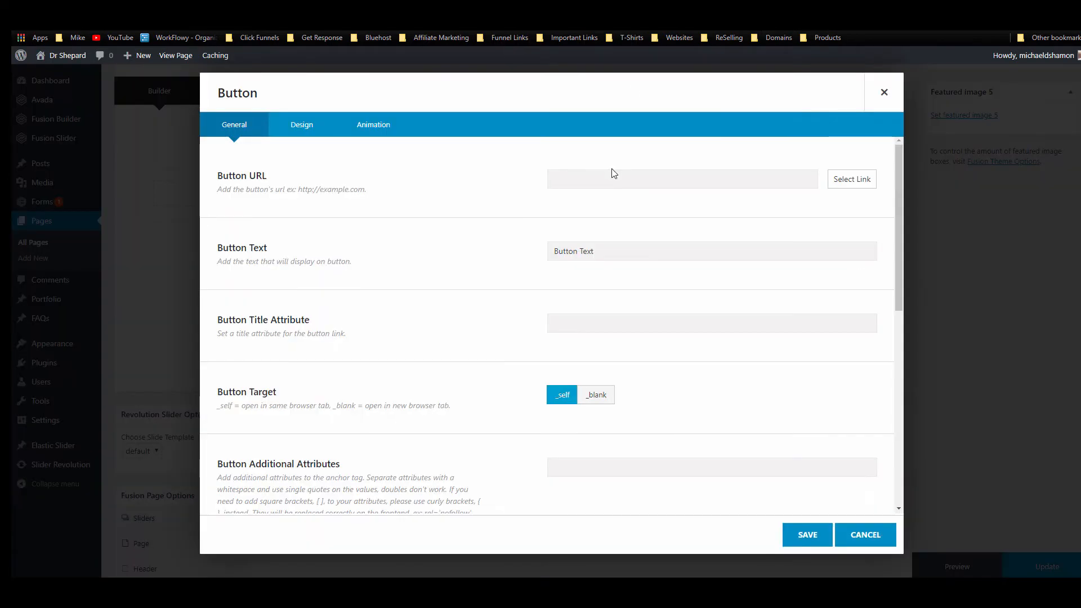
pyautogui.hotkey('ctrl', 'v')
# Step: Set the button text to 'Learn More About Dr. Shepard' and reuse 'More About Dr. Shepard' as the title attribute
pyautogui.click(624, 249)
pyautogui.hotkey('ctrl', 'a')
pyautogui.write('M')
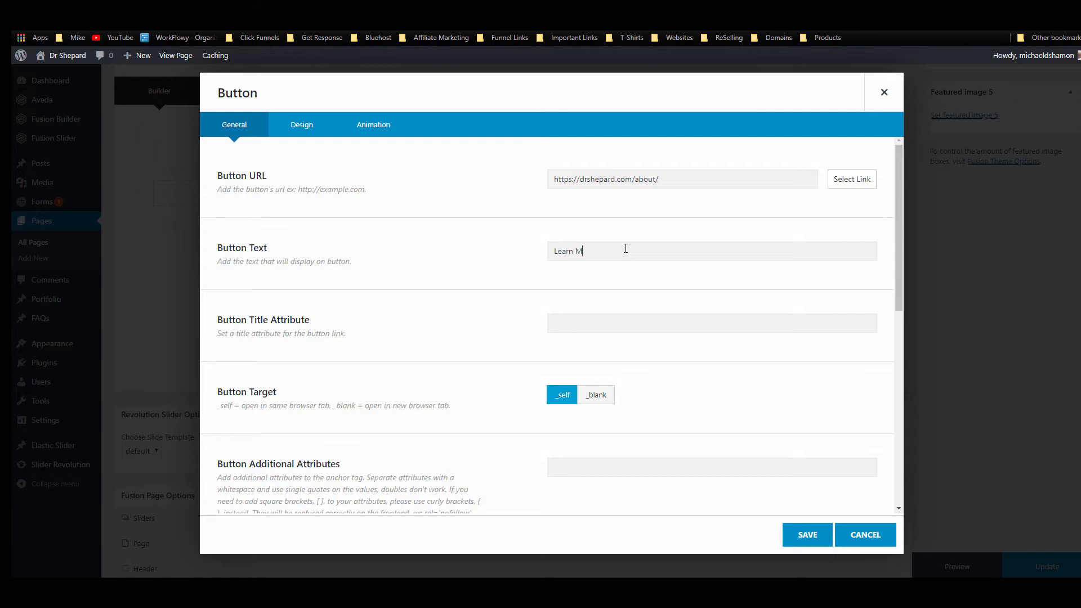
pyautogui.write('earn More About Dr. Shepard')
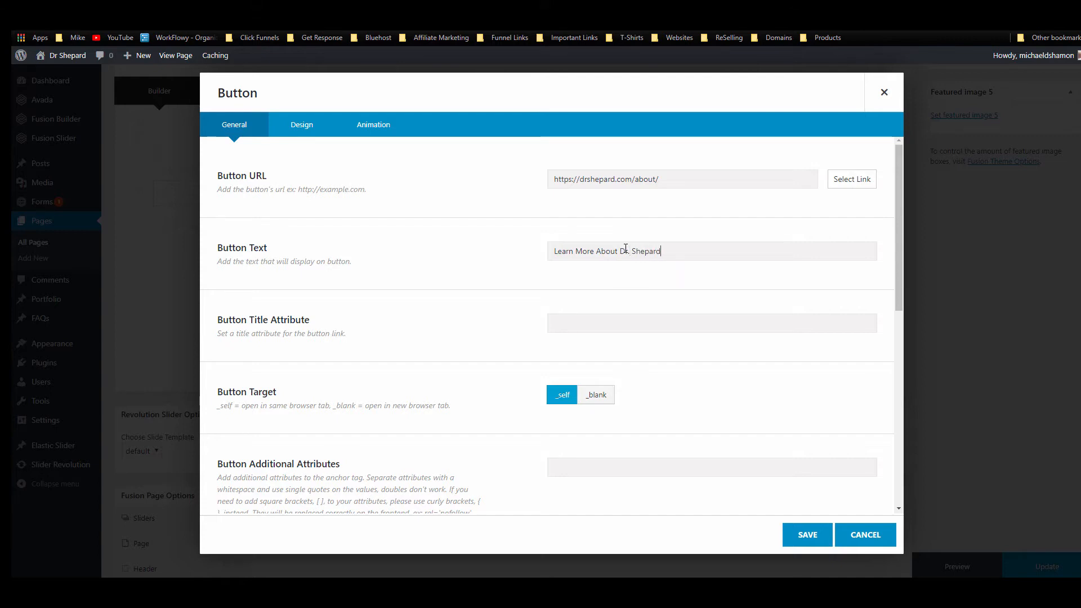
pyautogui.write('about utton')
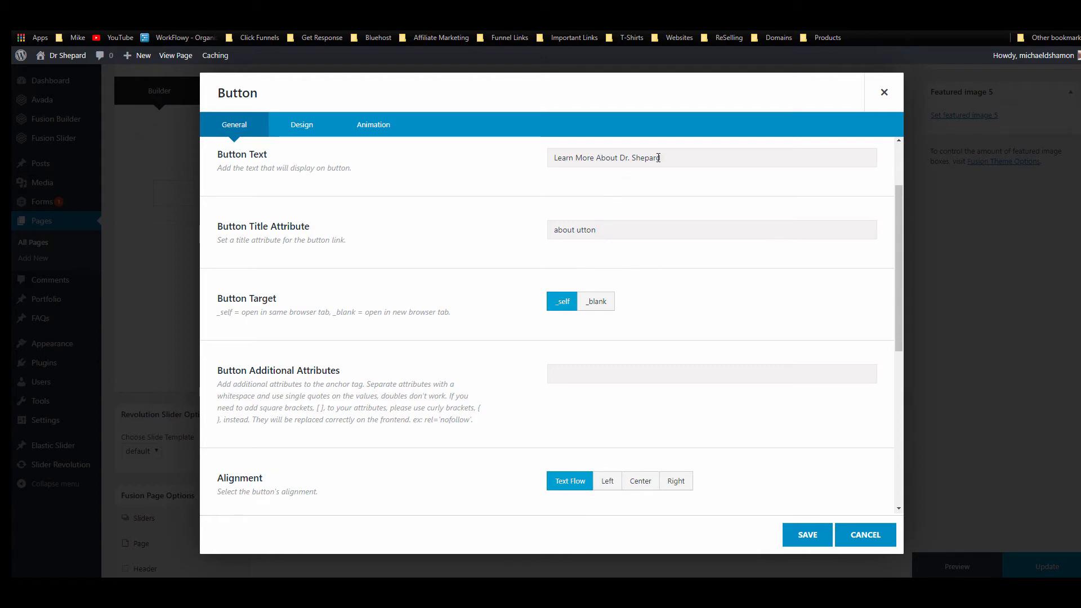
pyautogui.moveTo(660, 158); pyautogui.dragTo(580, 163)
pyautogui.hotkey('ctrl', 'c')
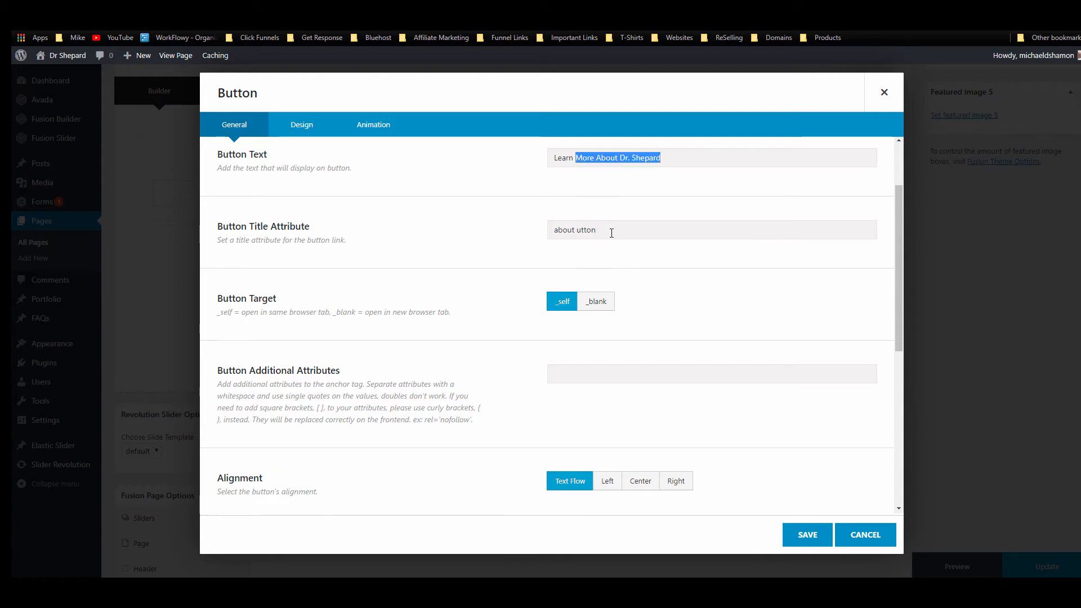
pyautogui.tripleClick(610, 232)
pyautogui.hotkey('ctrl', 'v')
# Step: Center the button, review its Design options, and save the button
pyautogui.scroll(-2, 341, 334)
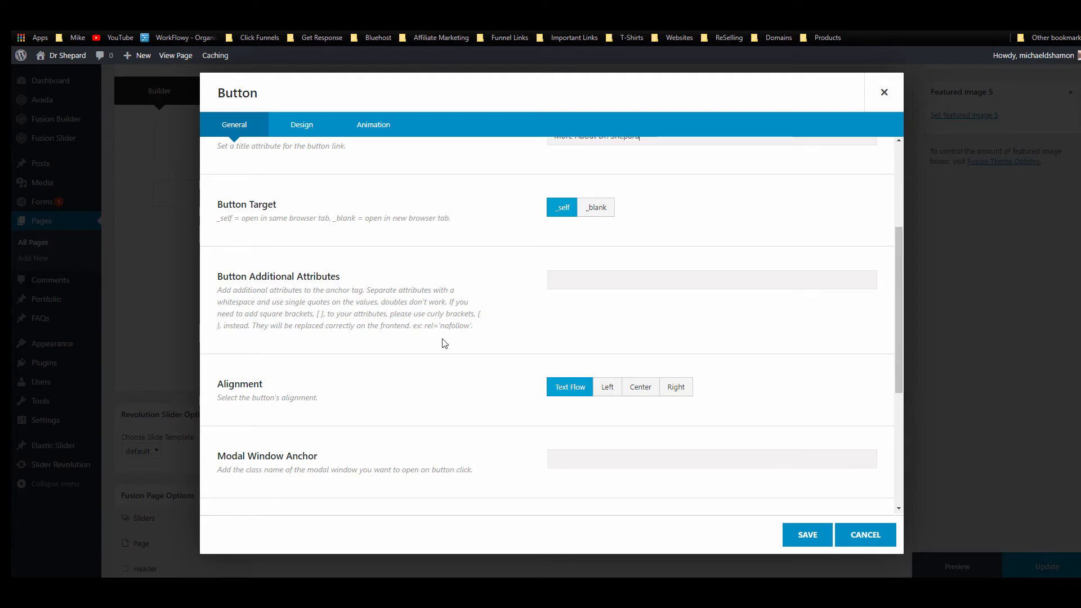
pyautogui.scroll(-2, 434, 340)
pyautogui.moveTo(476, 236); pyautogui.dragTo(252, 194)
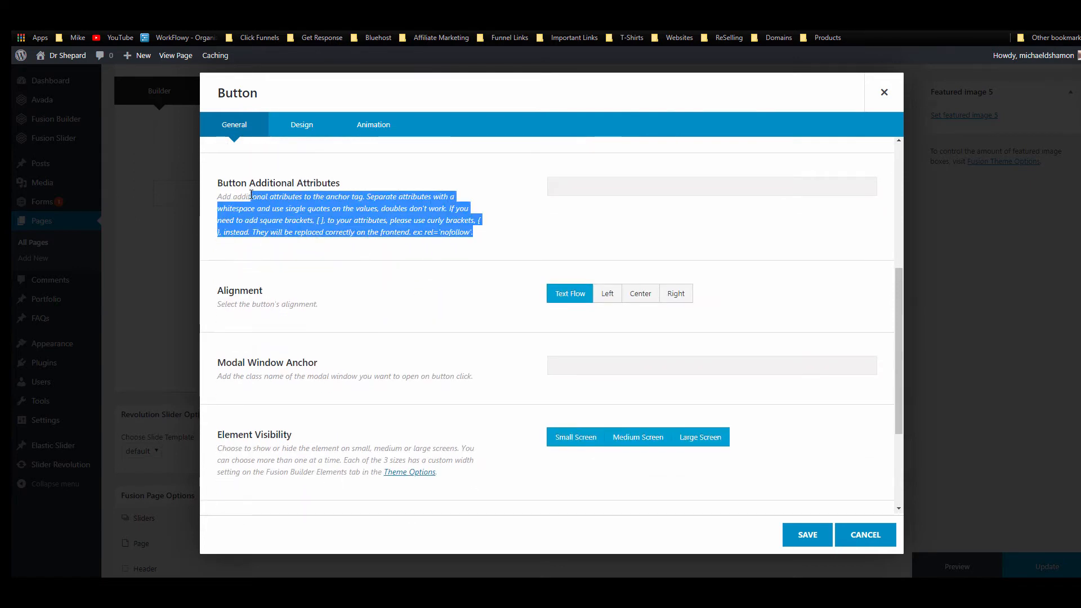
pyautogui.click(409, 255)
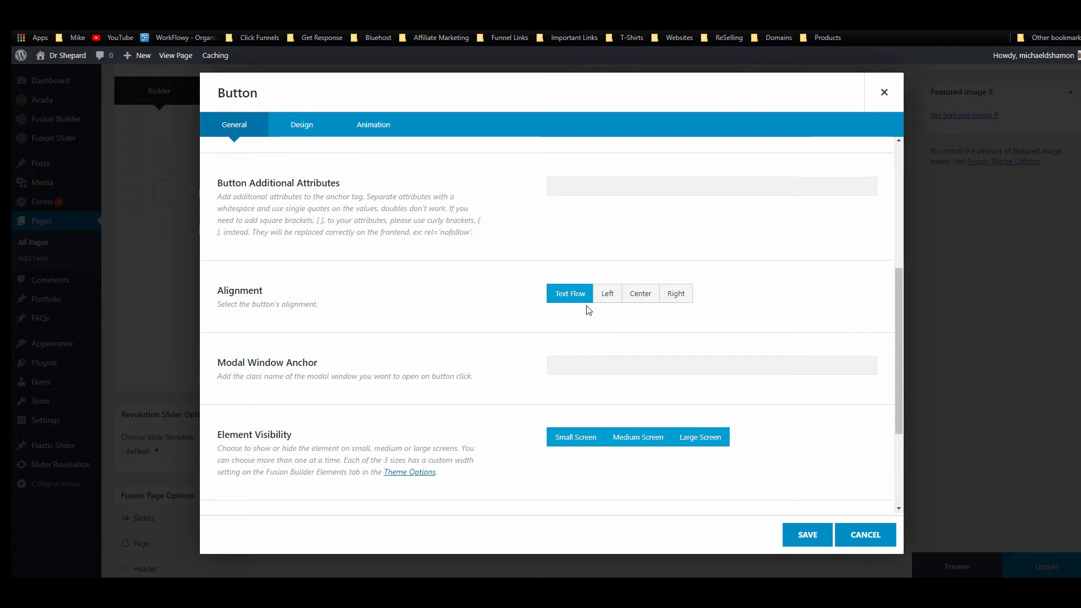
pyautogui.click(649, 299)
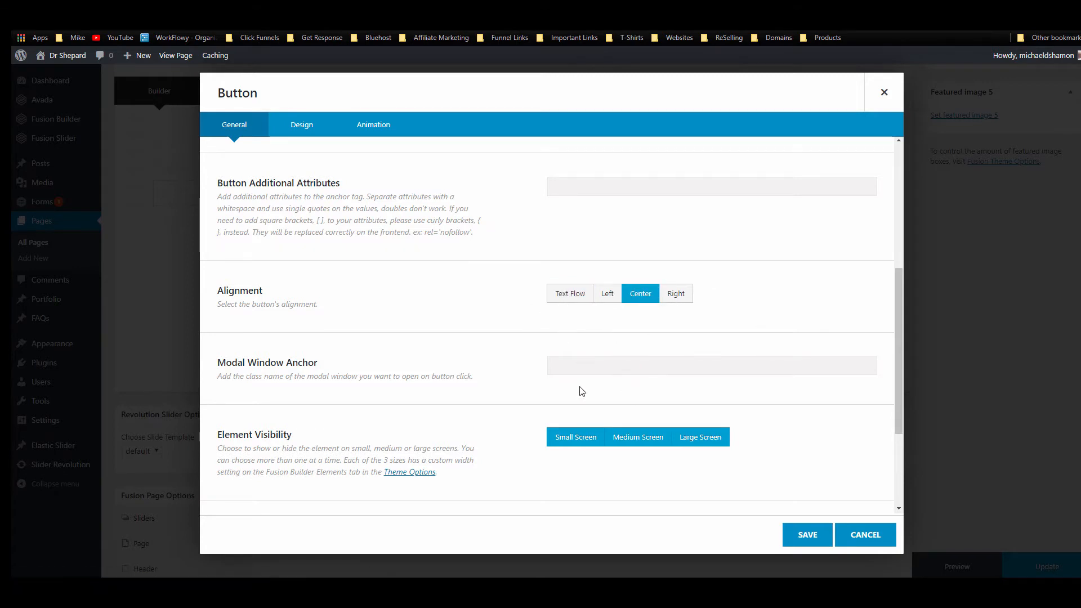
pyautogui.scroll(-3, 463, 365)
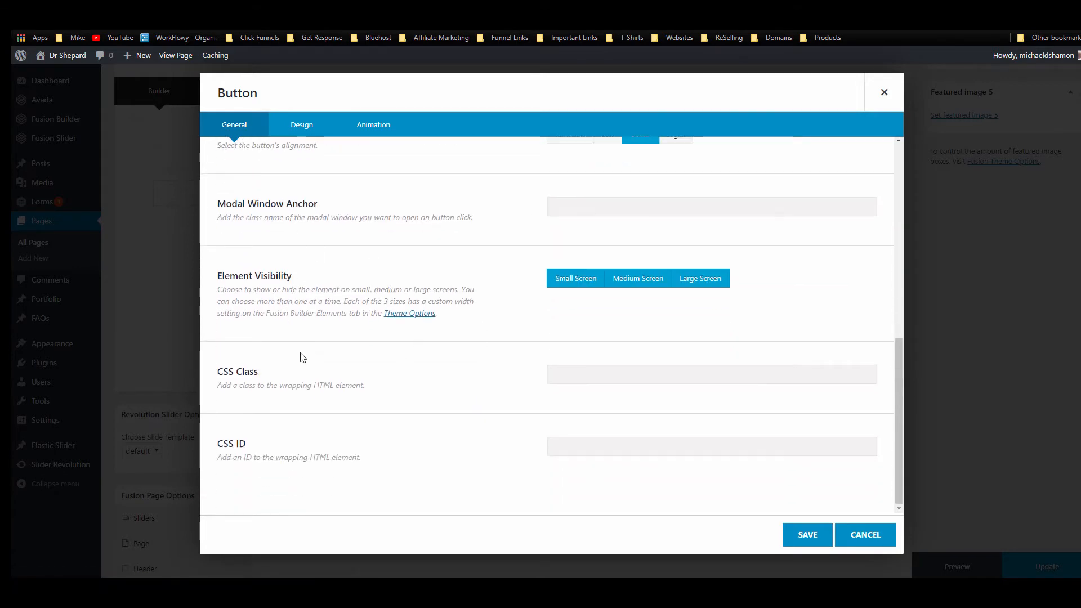
pyautogui.click(301, 124)
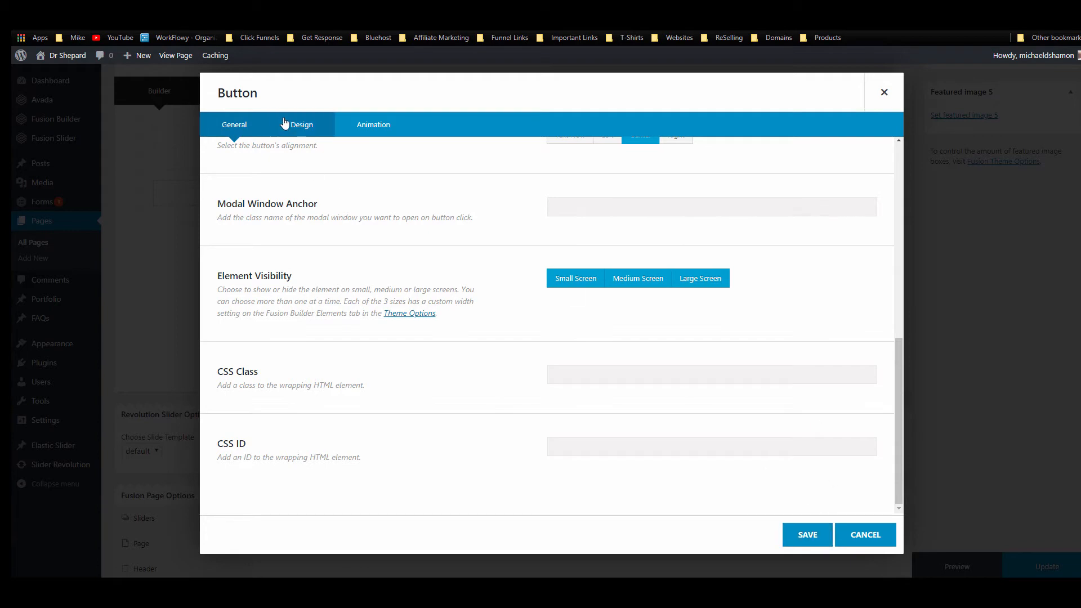
pyautogui.scroll(5, 513, 345)
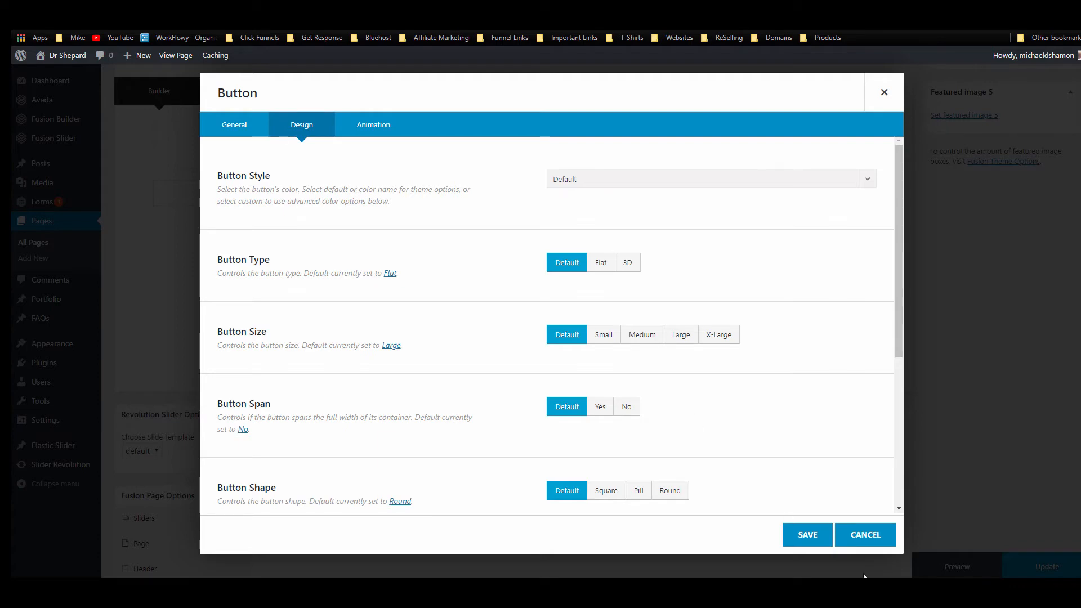
pyautogui.click(809, 540)
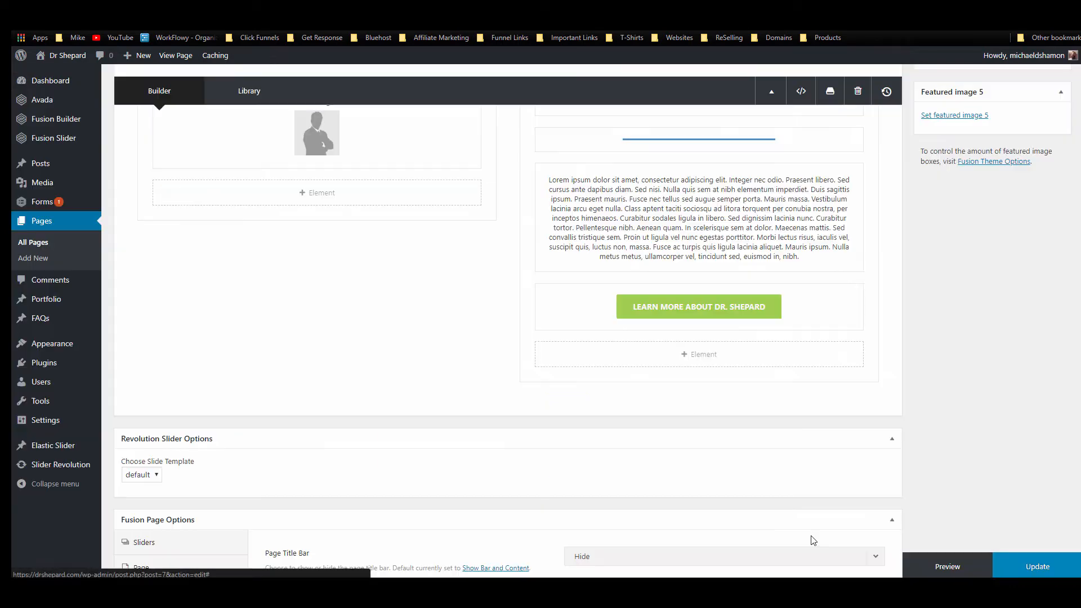
# Step: Save the page changes and return to Avada Theme Options
pyautogui.click(1039, 565)
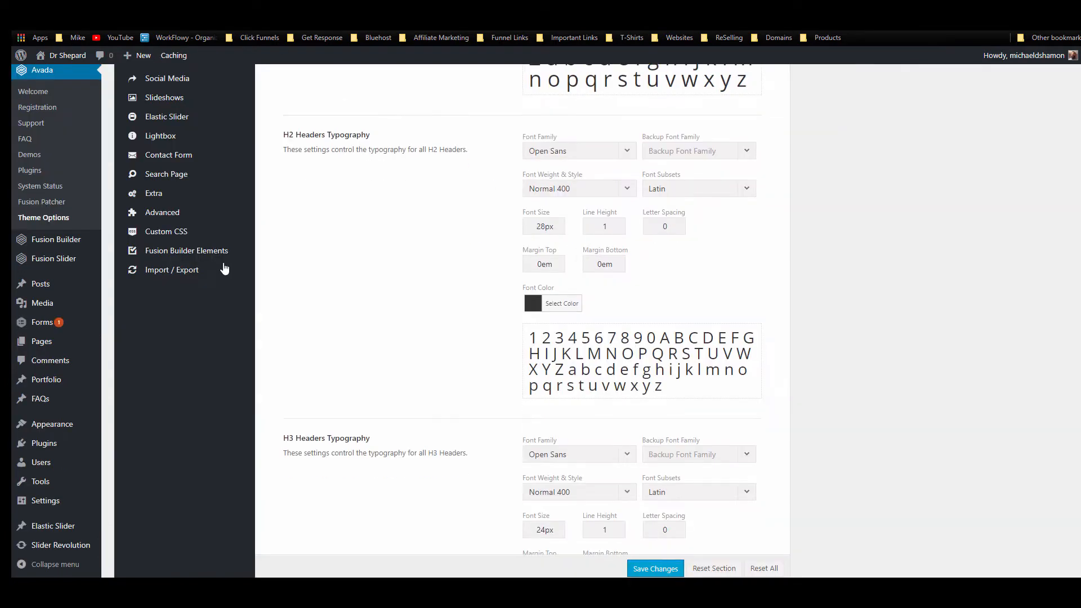
pyautogui.click(230, 278)
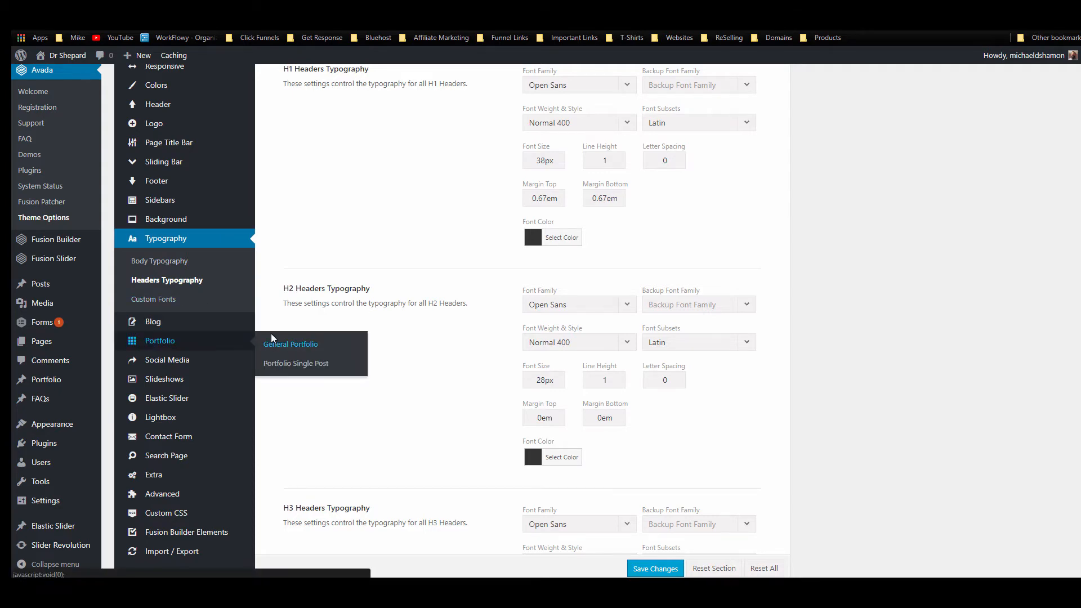
pyautogui.scroll(-5, 273, 335)
pyautogui.scroll(5, 275, 337)
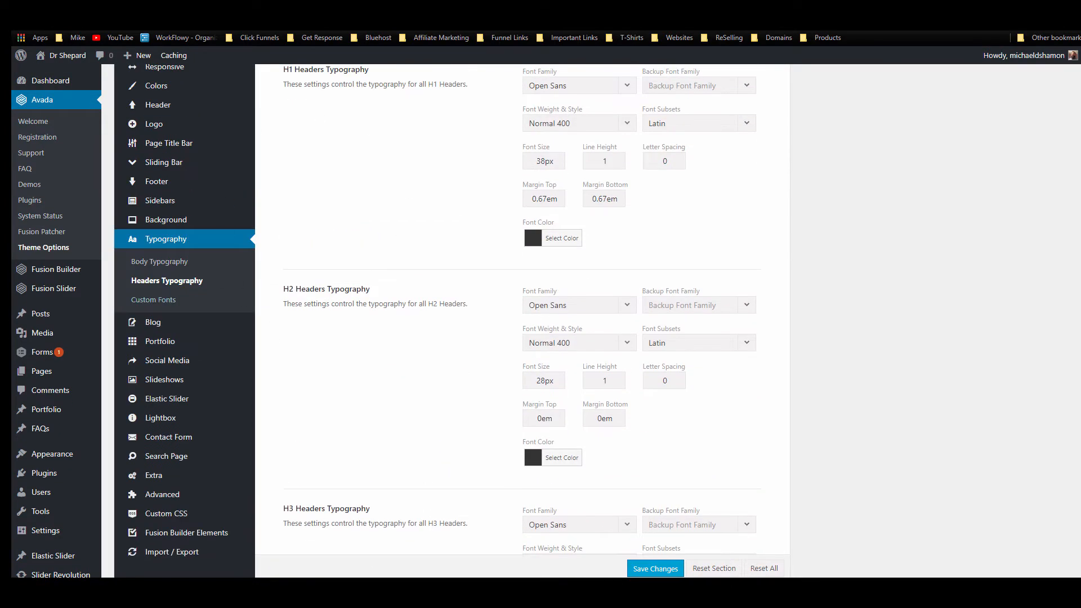
pyautogui.click(242, 8)
pyautogui.click(163, 8)
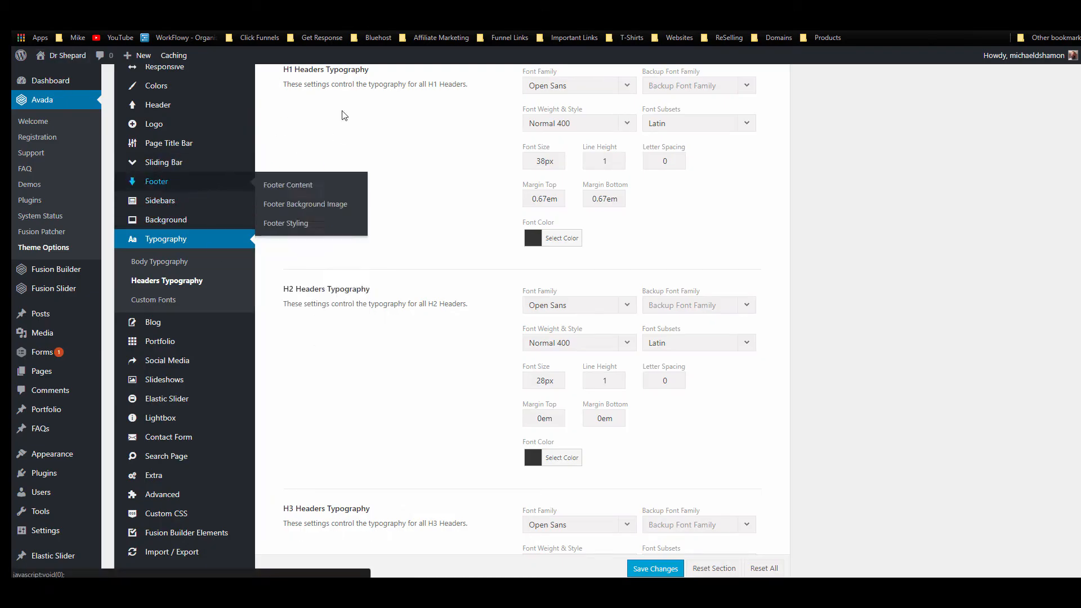
# Step: Browse the Headers Typography settings for the H1, H2 and H3 heading fonts
pyautogui.scroll(-2, 359, 288)
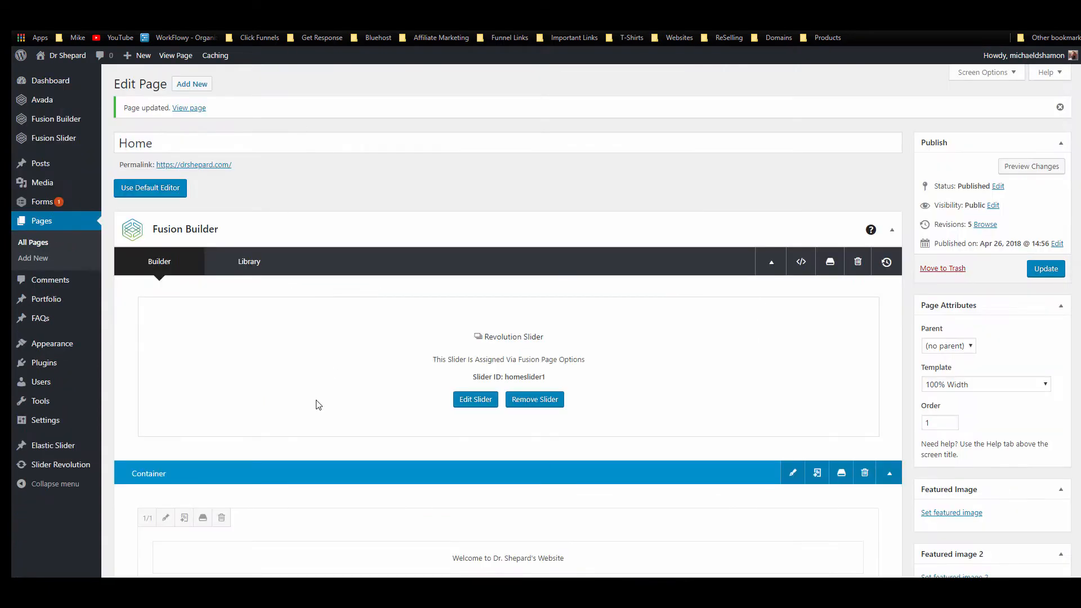
pyautogui.scroll(-8, 297, 402)
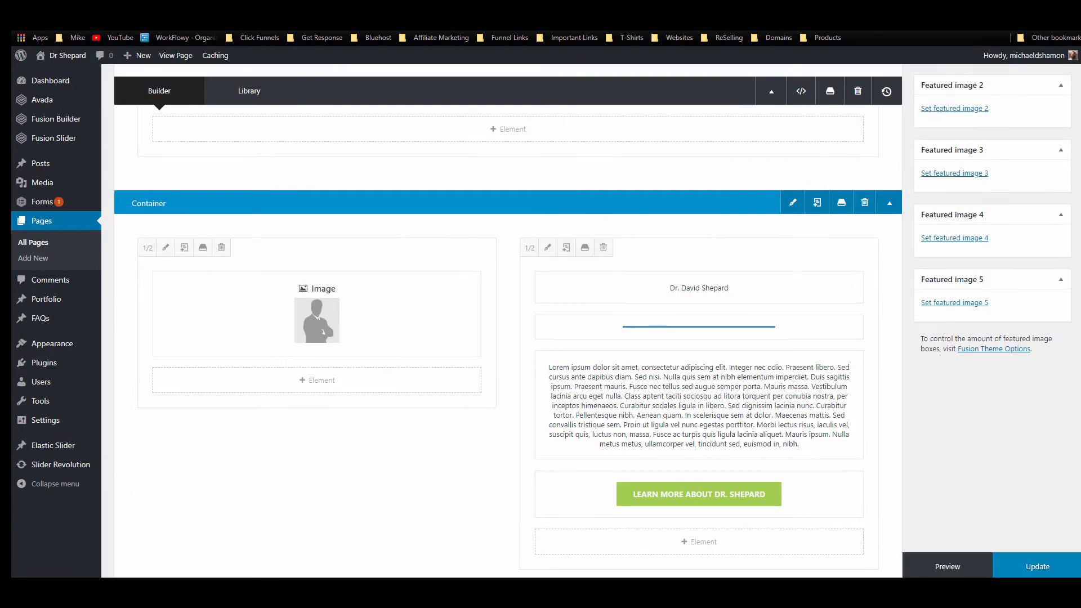
pyautogui.moveTo(641, 495)
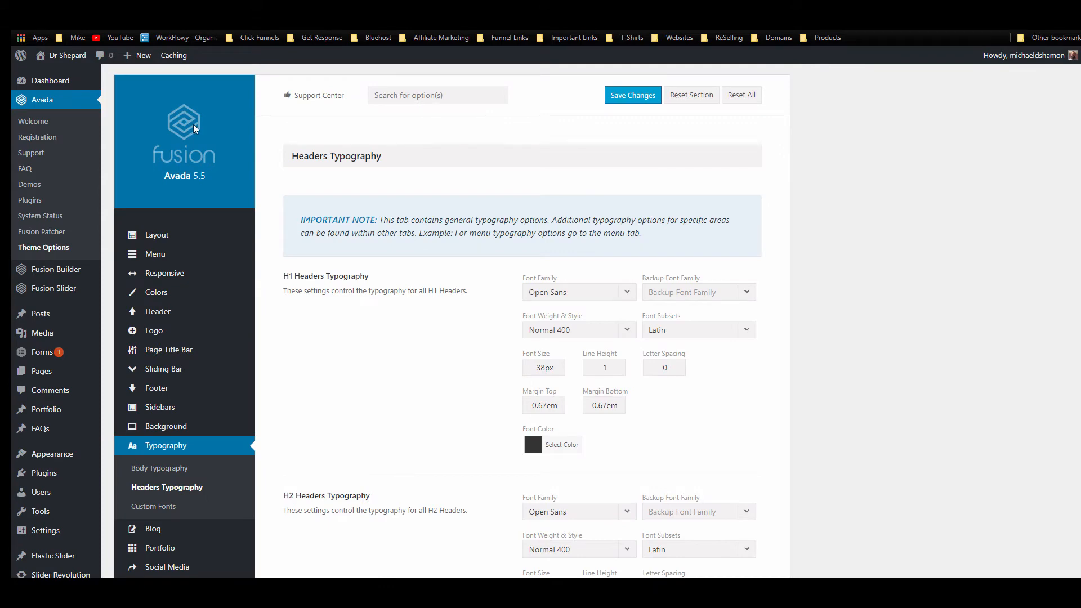
pyautogui.scroll(-6, 185, 242)
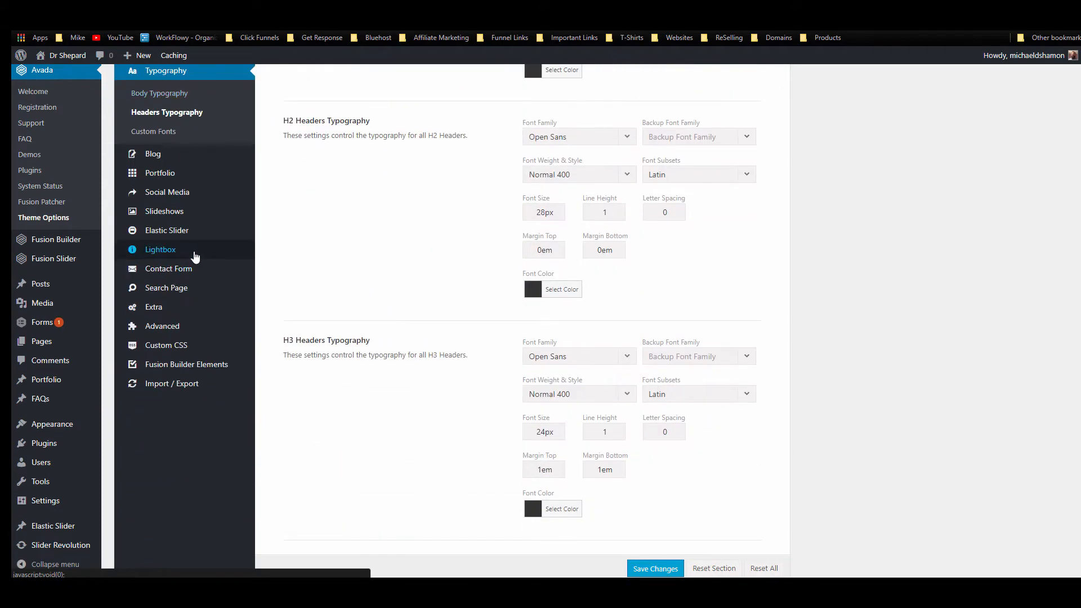
pyautogui.moveTo(201, 266)
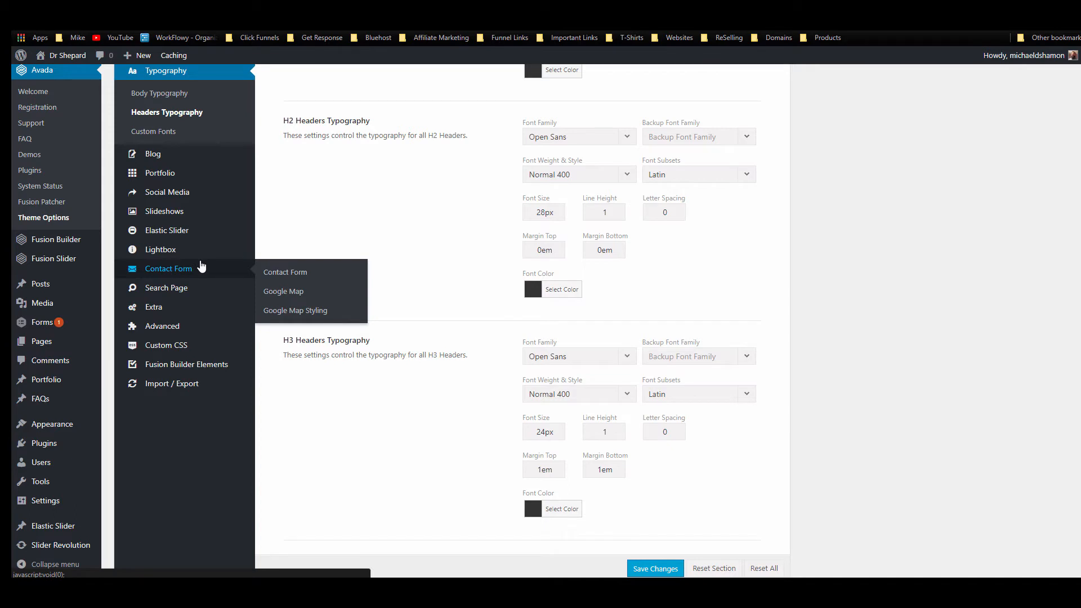
pyautogui.moveTo(200, 338)
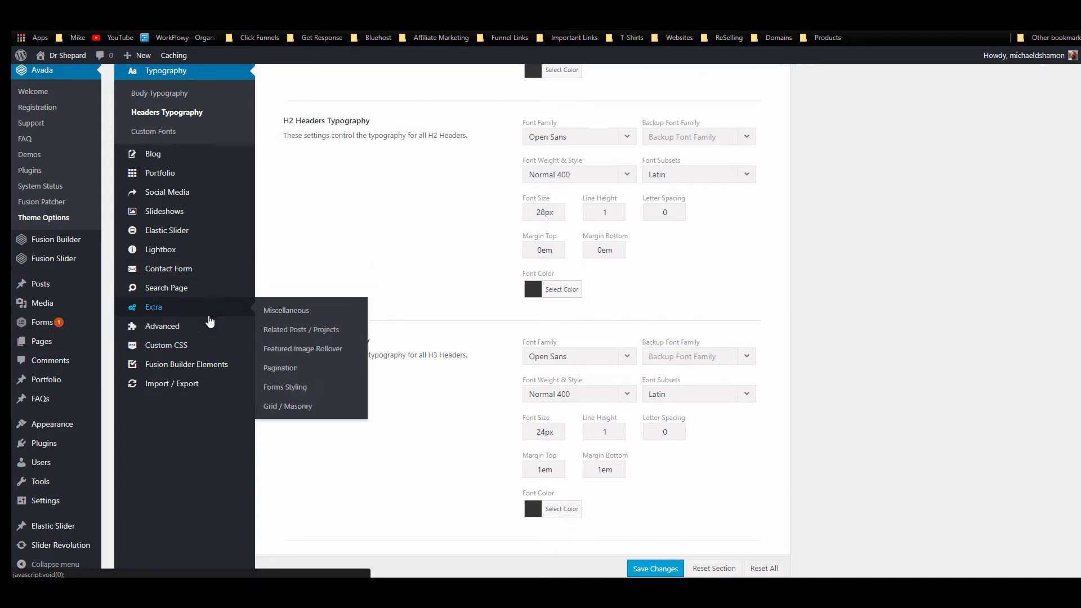
pyautogui.scroll(5, 209, 321)
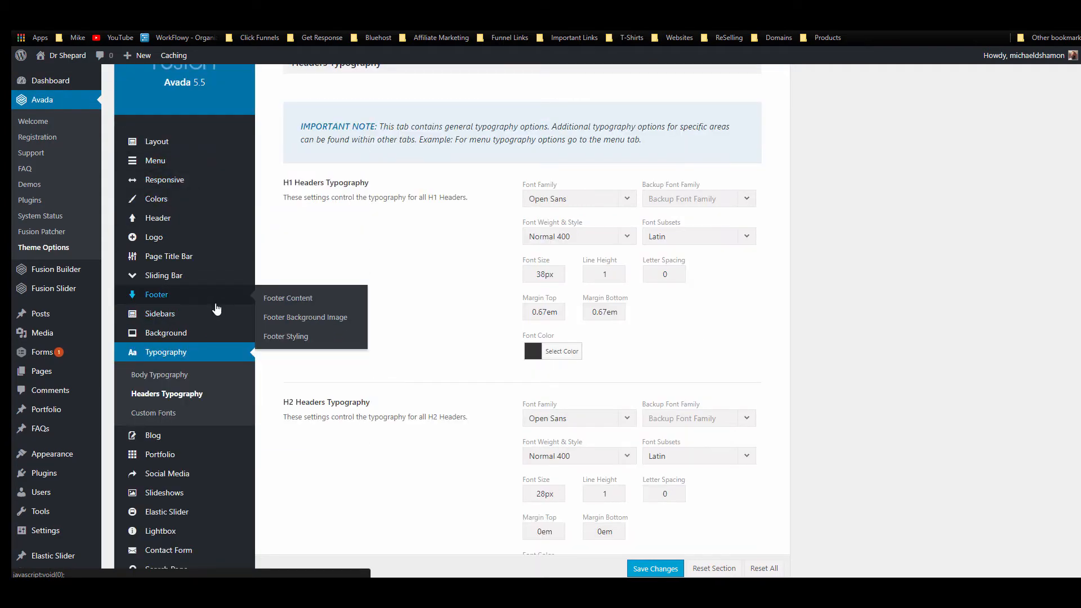
pyautogui.scroll(-3, 211, 349)
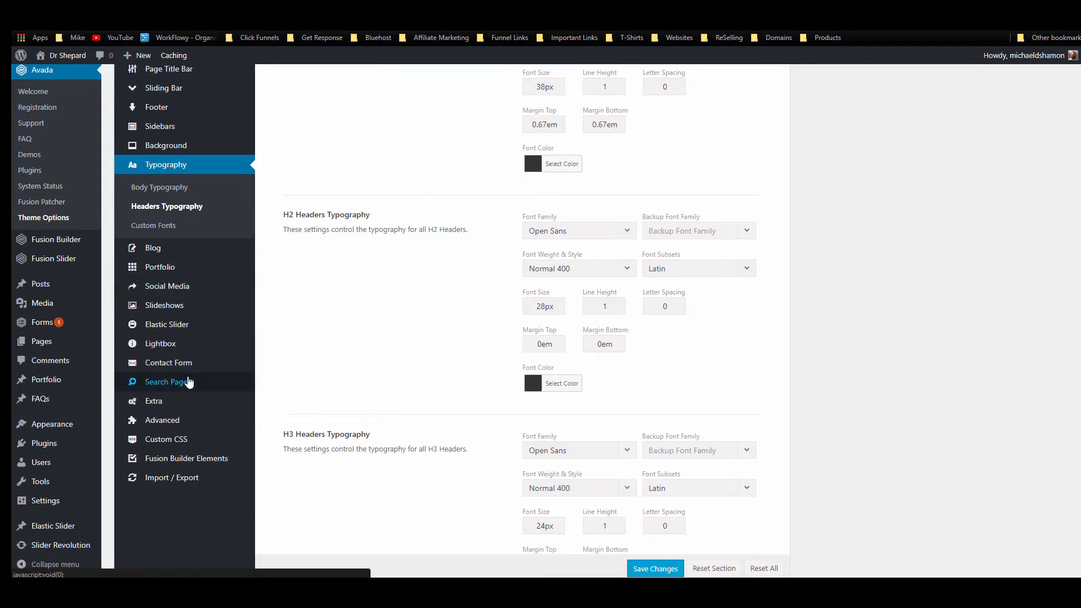
# Step: Change the Button Element font family from PT Sans to Open Sans
pyautogui.click(193, 460)
pyautogui.scroll(8, 572, 420)
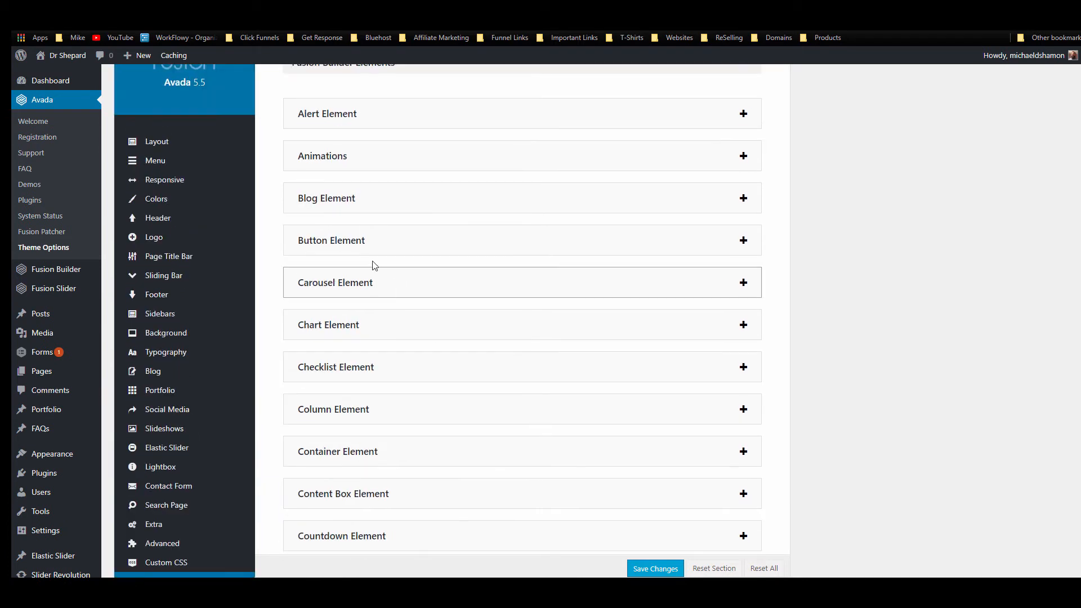
pyautogui.click(358, 241)
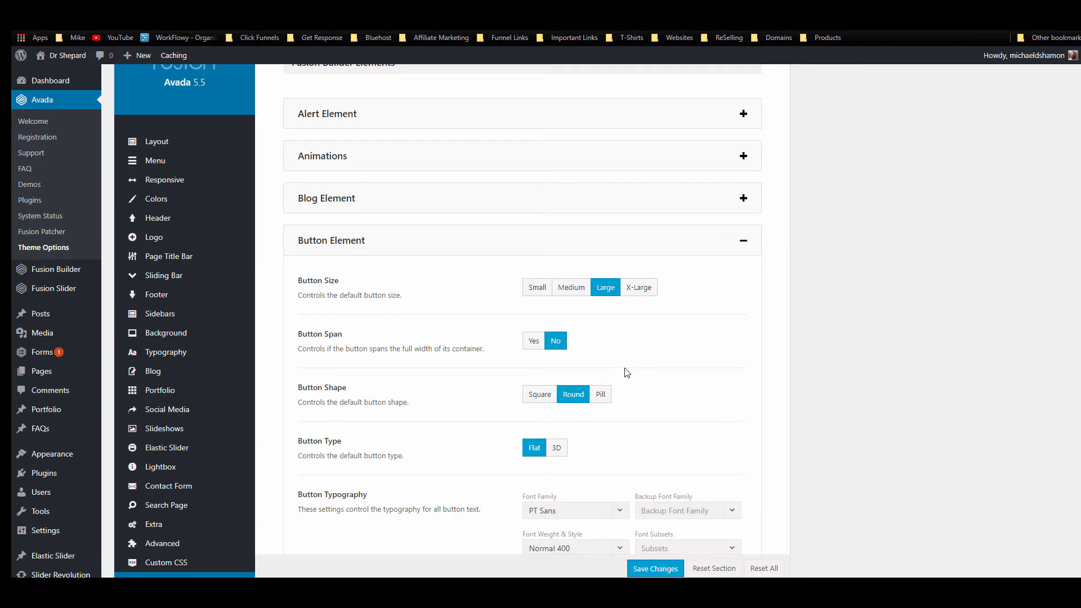
pyautogui.scroll(-2, 614, 370)
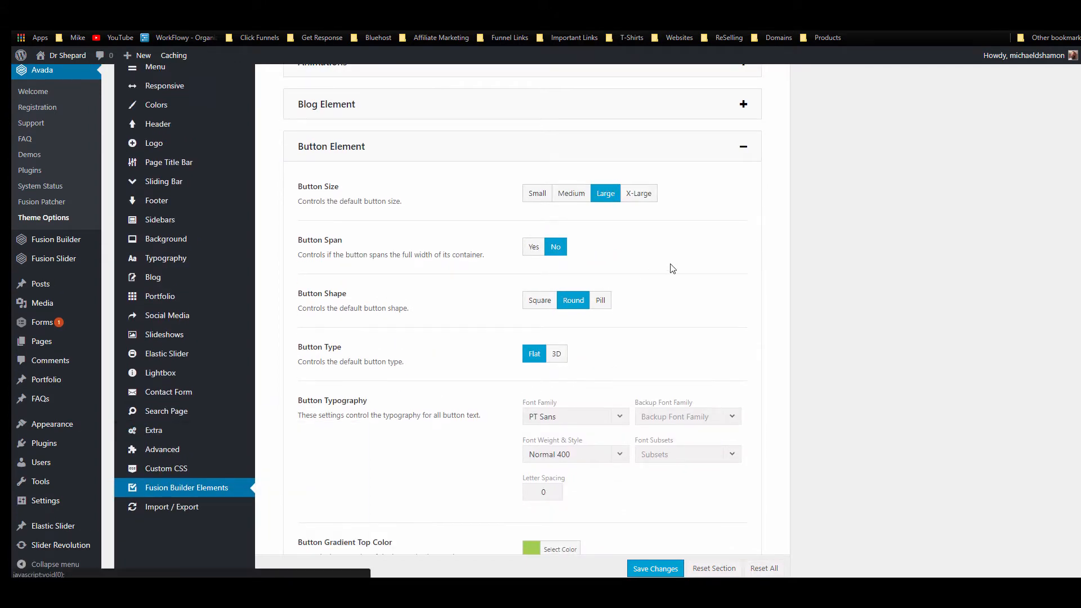
pyautogui.scroll(-2, 717, 235)
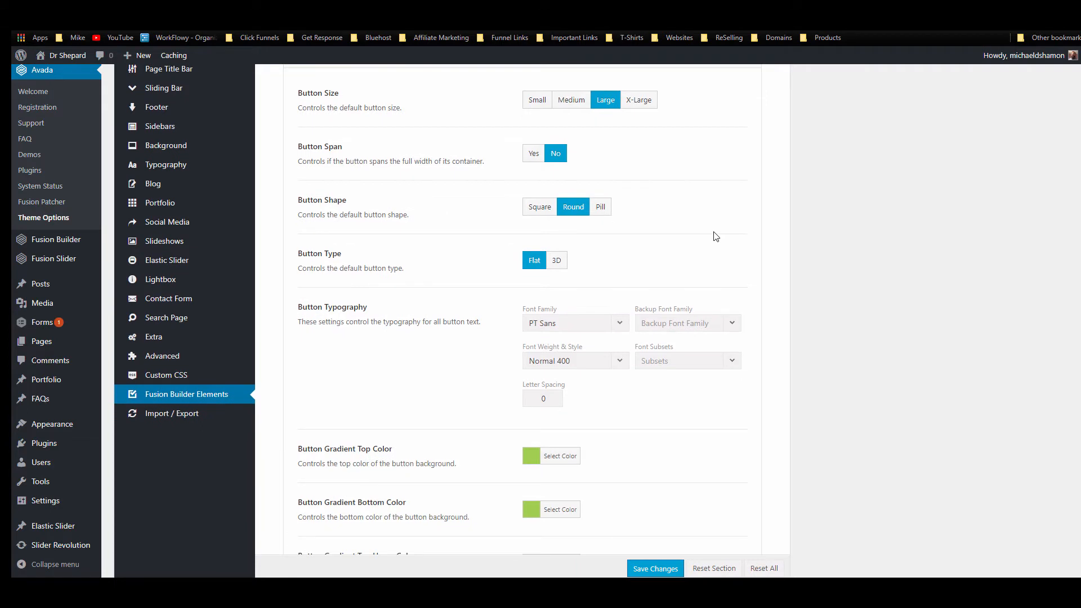
pyautogui.click(614, 332)
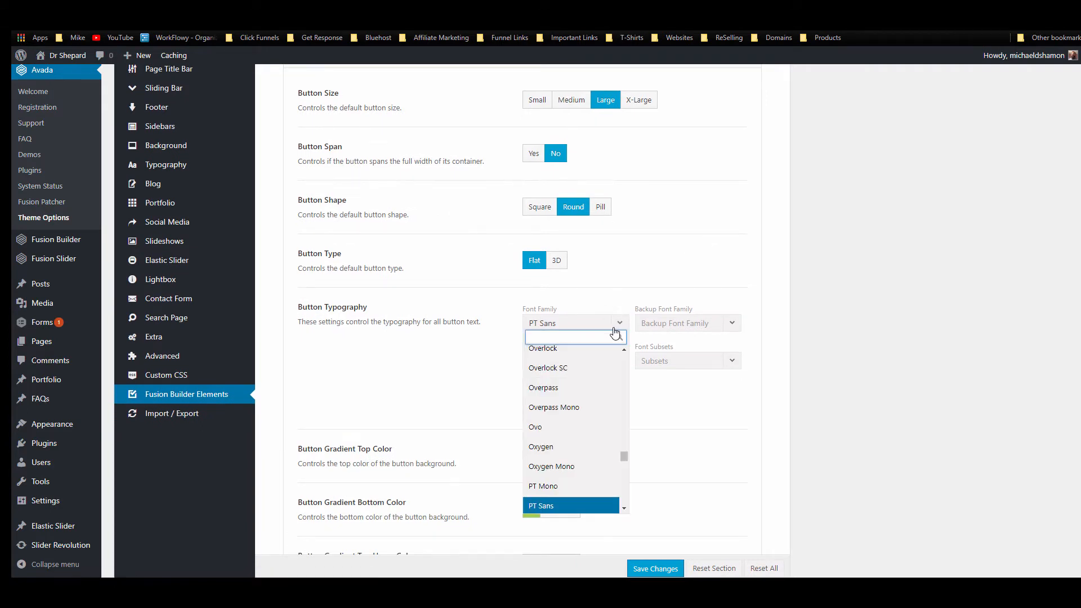
pyautogui.write('open')
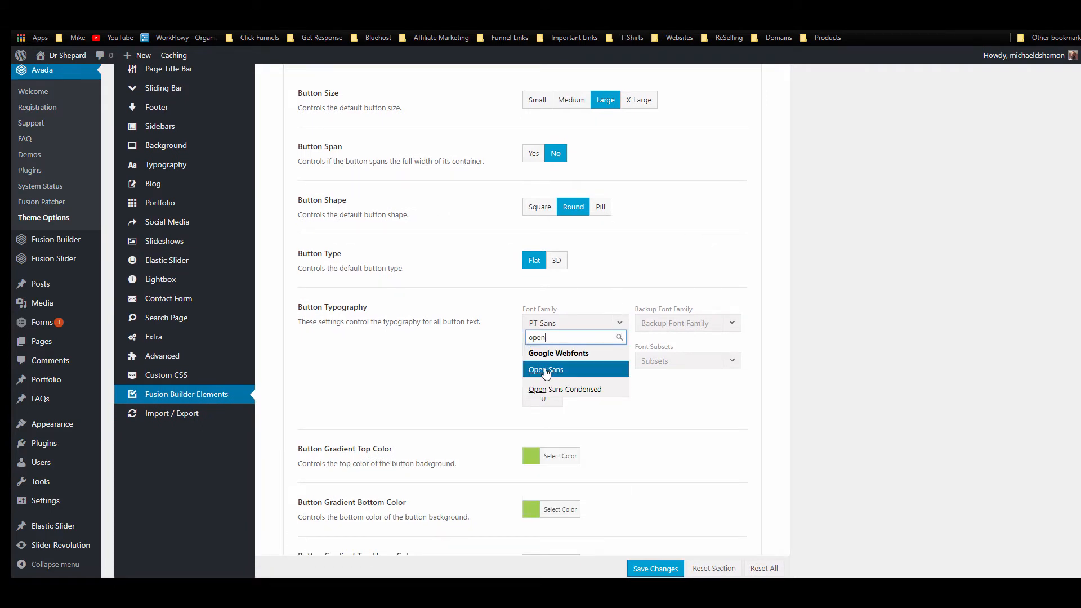
pyautogui.click(545, 371)
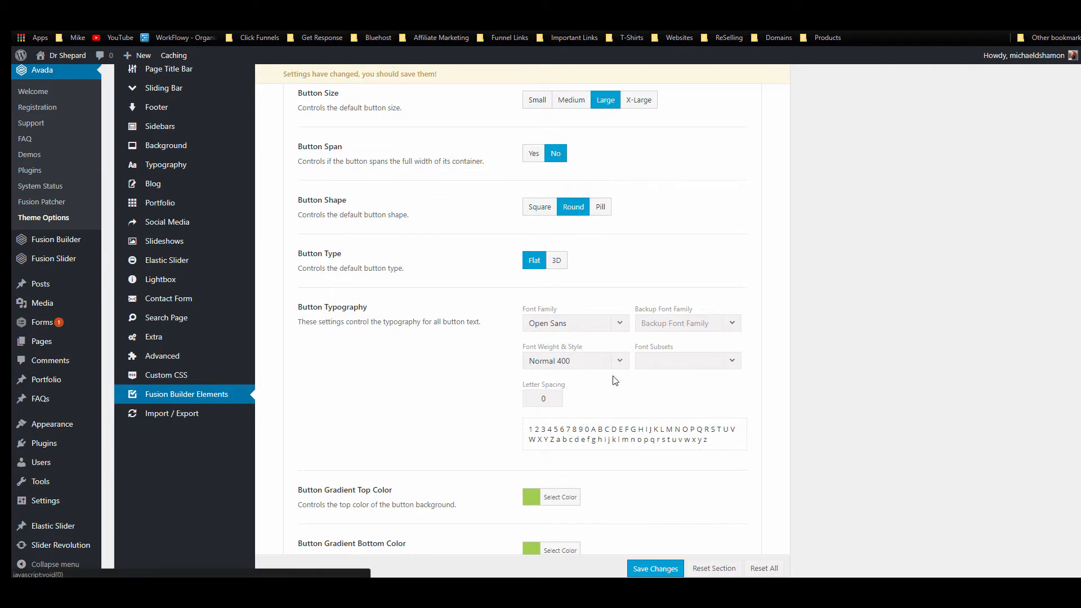
# Step: Reload the live website to check how the buttons look
pyautogui.scroll(-2, 616, 380)
pyautogui.scroll(-2, 523, 394)
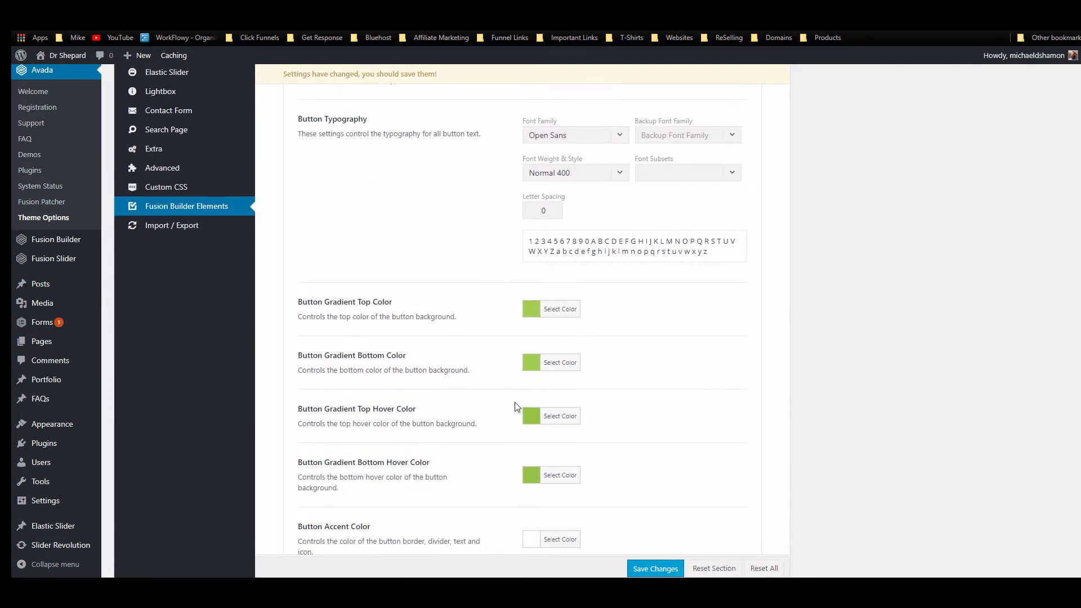
pyautogui.click(388, 12)
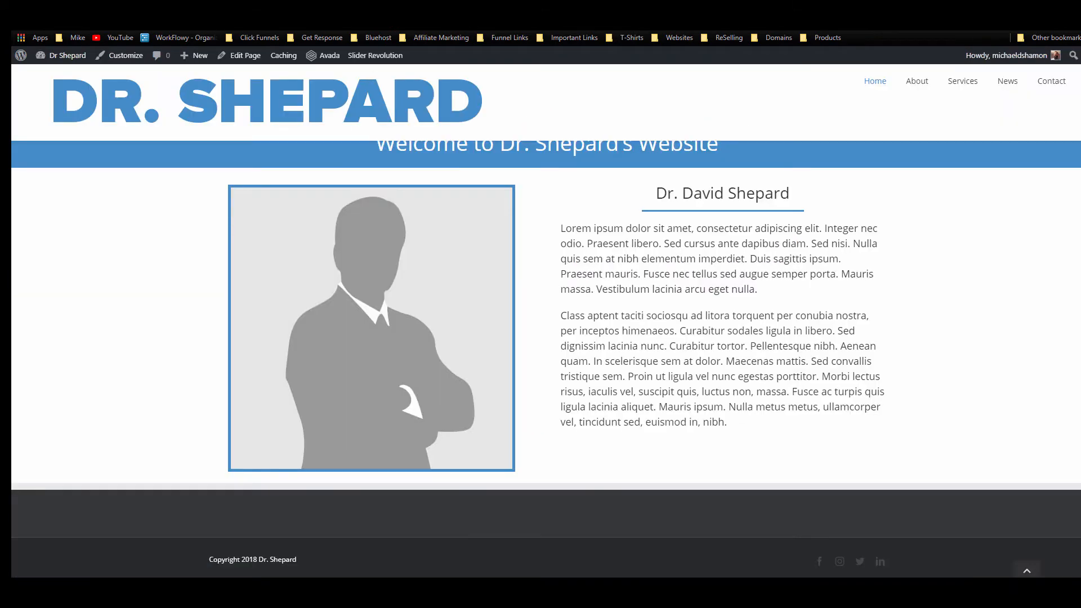
pyautogui.click(76, 28)
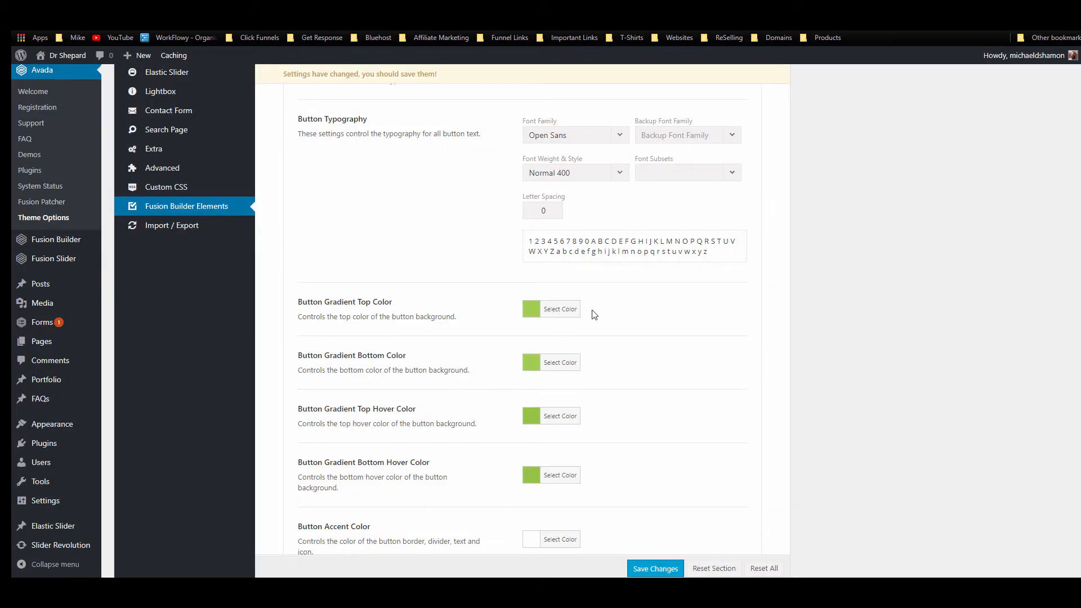
# Step: Sample the site's blue #448ccb and use it for both button gradient top and bottom colours
pyautogui.click(579, 310)
pyautogui.click(828, 23)
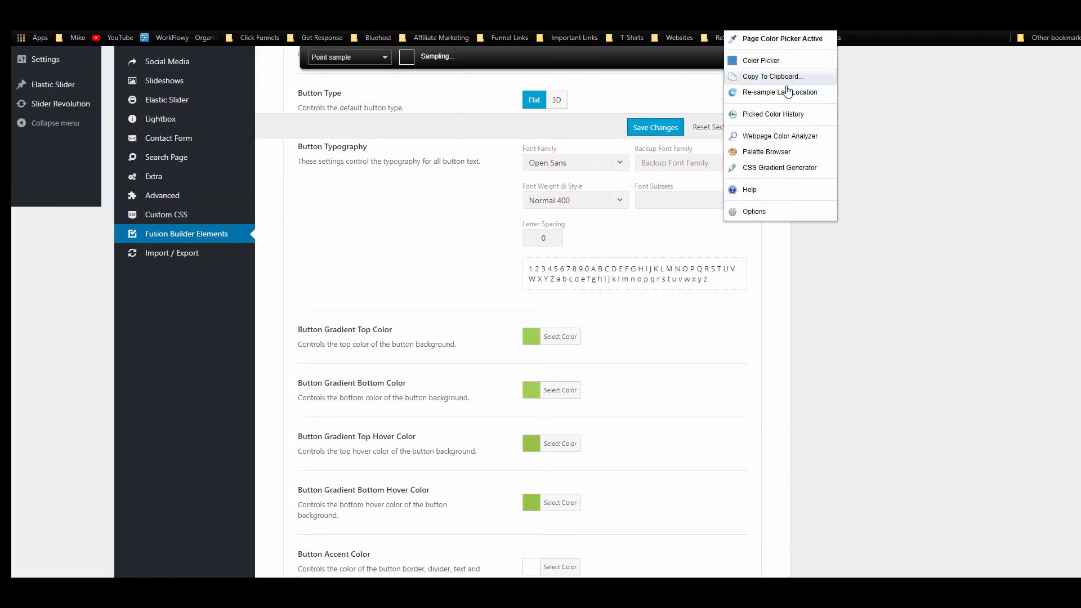
pyautogui.click(787, 76)
pyautogui.click(777, 87)
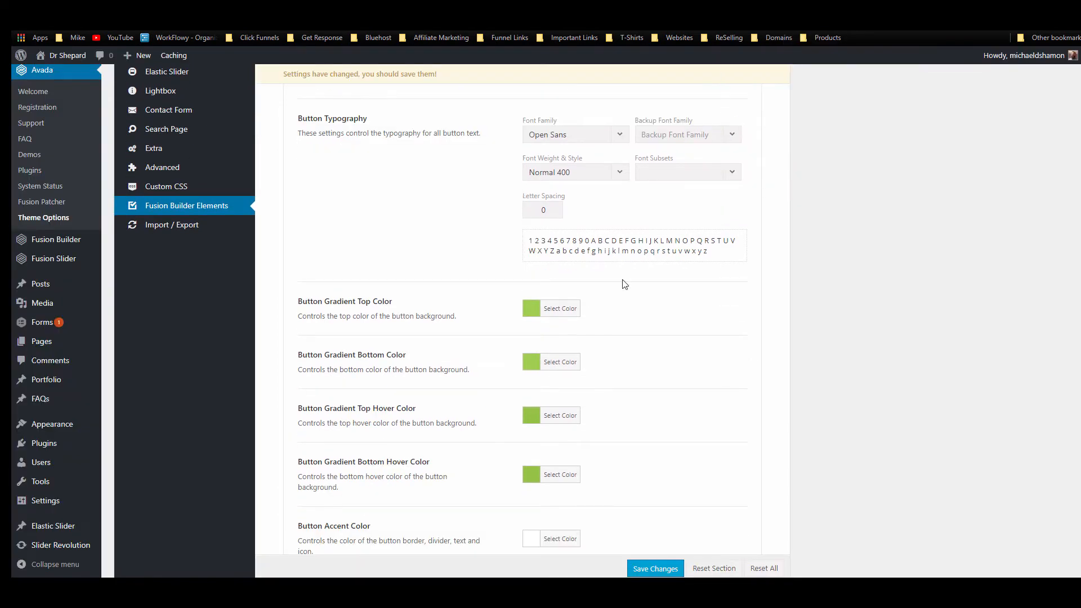
pyautogui.click(549, 308)
pyautogui.tripleClick(676, 310)
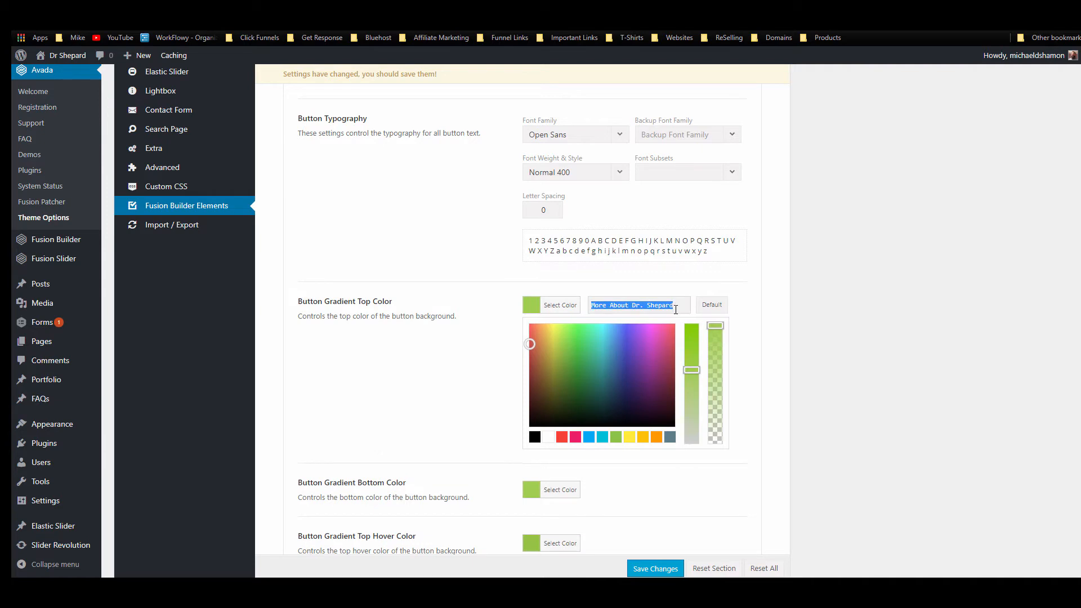
pyautogui.hotkey('ctrl', 'v')
pyautogui.click(759, 312)
pyautogui.click(569, 358)
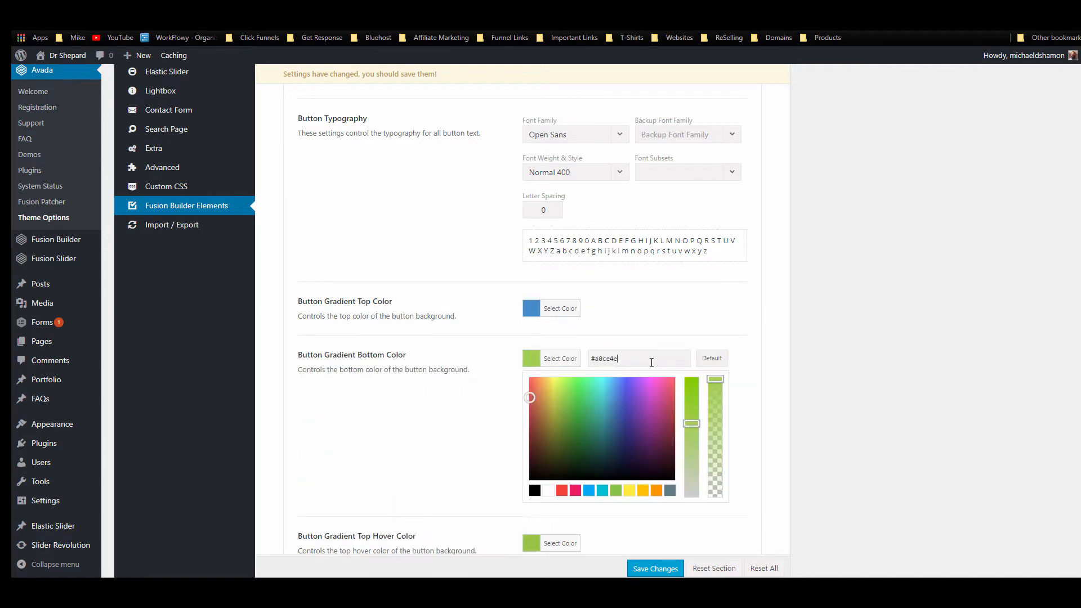
pyautogui.tripleClick(647, 359)
pyautogui.hotkey('ctrl', 'v')
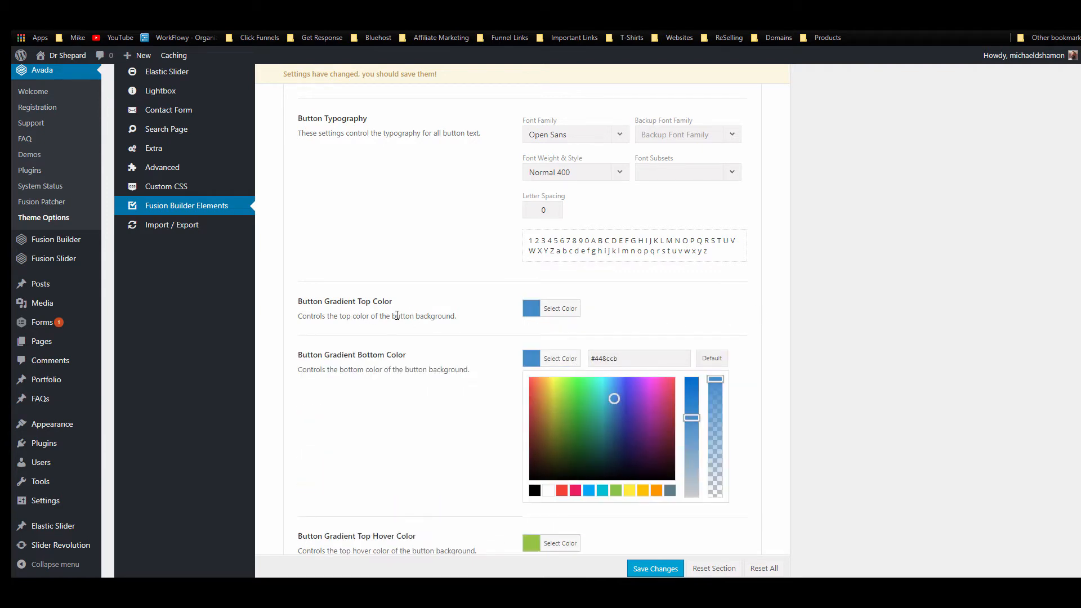
pyautogui.click(619, 329)
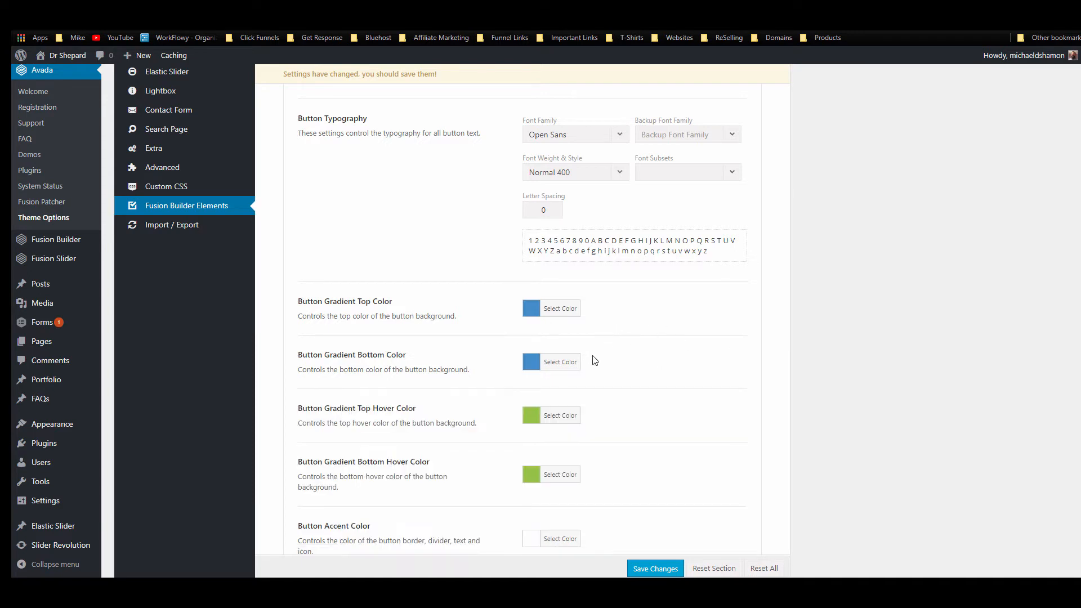
# Step: Set the top hover gradient colour to a lighter blue, #88abcc
pyautogui.click(559, 418)
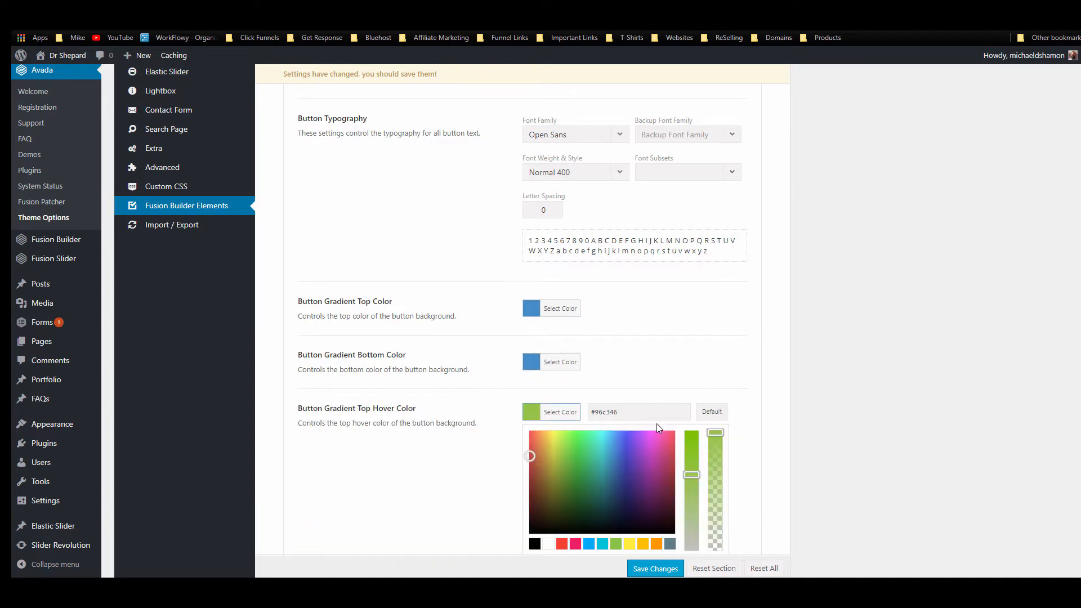
pyautogui.tripleClick(619, 412)
pyautogui.hotkey('ctrl', 'v')
pyautogui.click(694, 350)
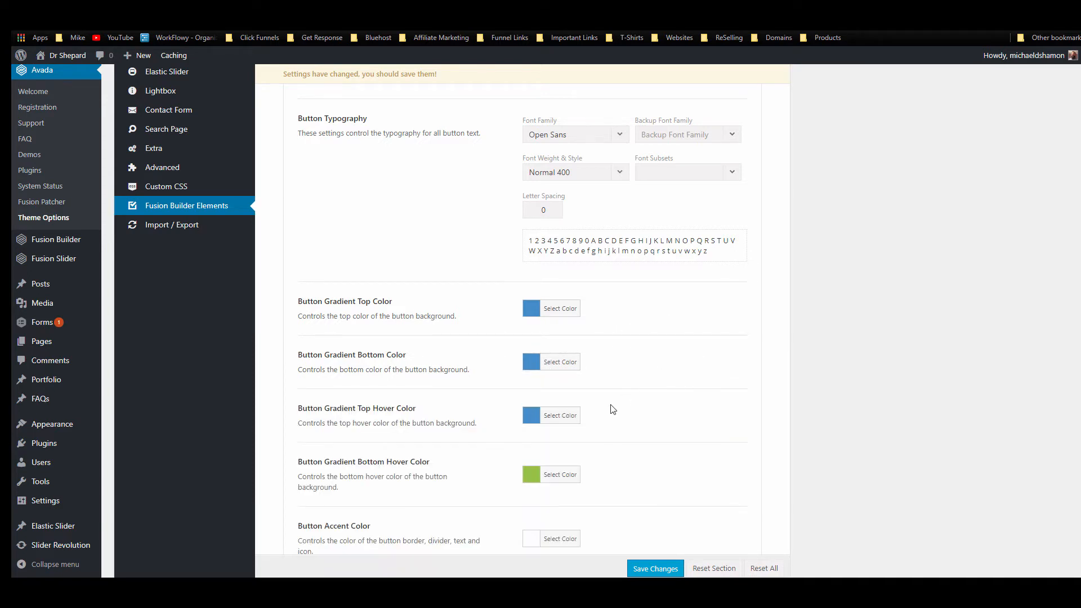
pyautogui.scroll(-2, 614, 410)
pyautogui.click(559, 374)
pyautogui.click(563, 319)
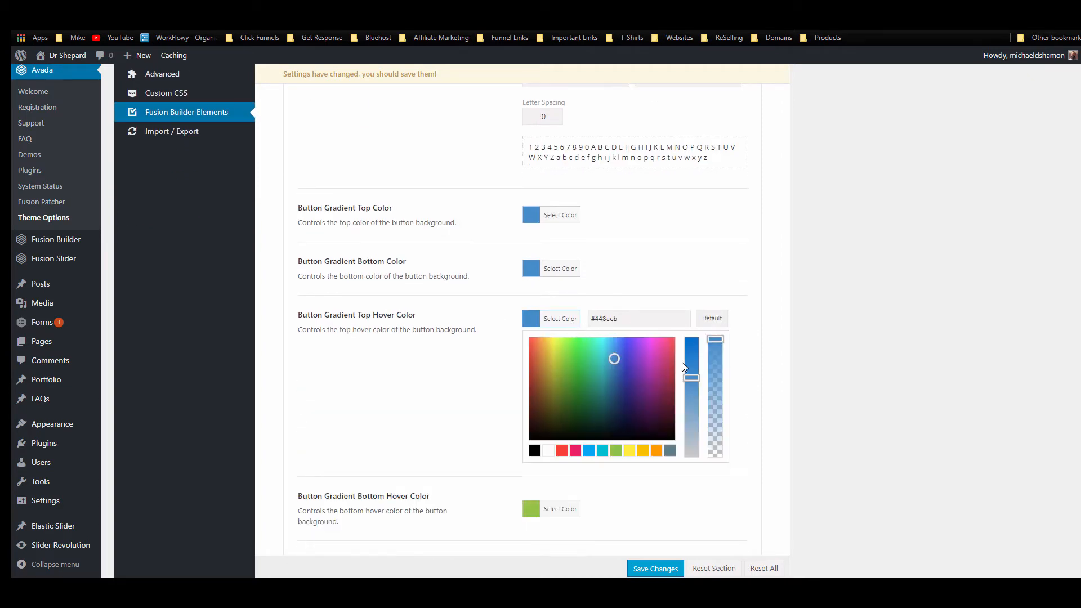
pyautogui.moveTo(689, 378); pyautogui.dragTo(684, 415)
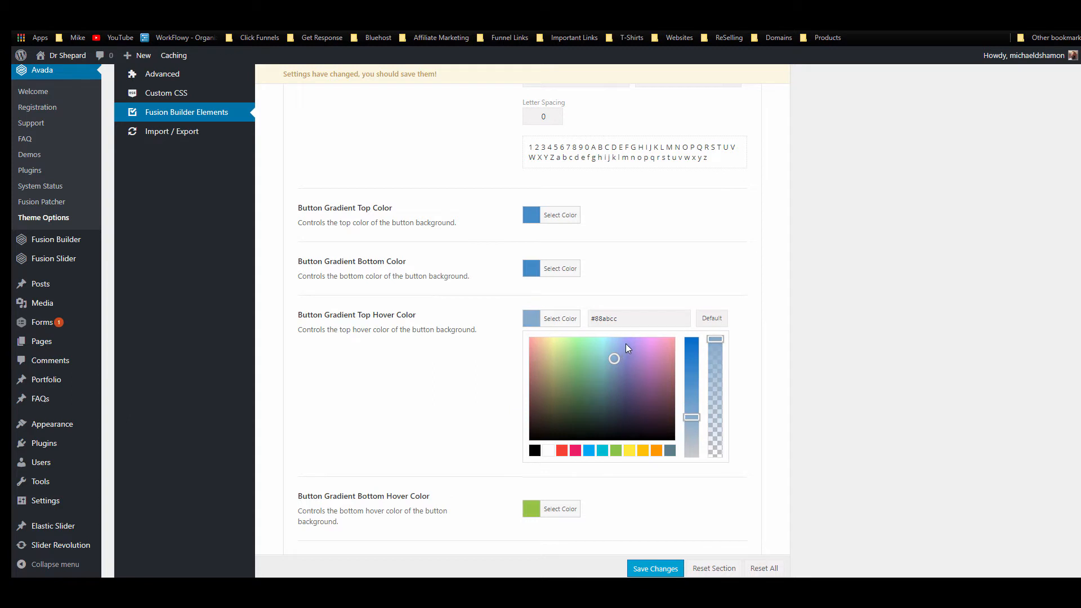
pyautogui.moveTo(639, 320); pyautogui.dragTo(573, 320)
pyautogui.click(672, 284)
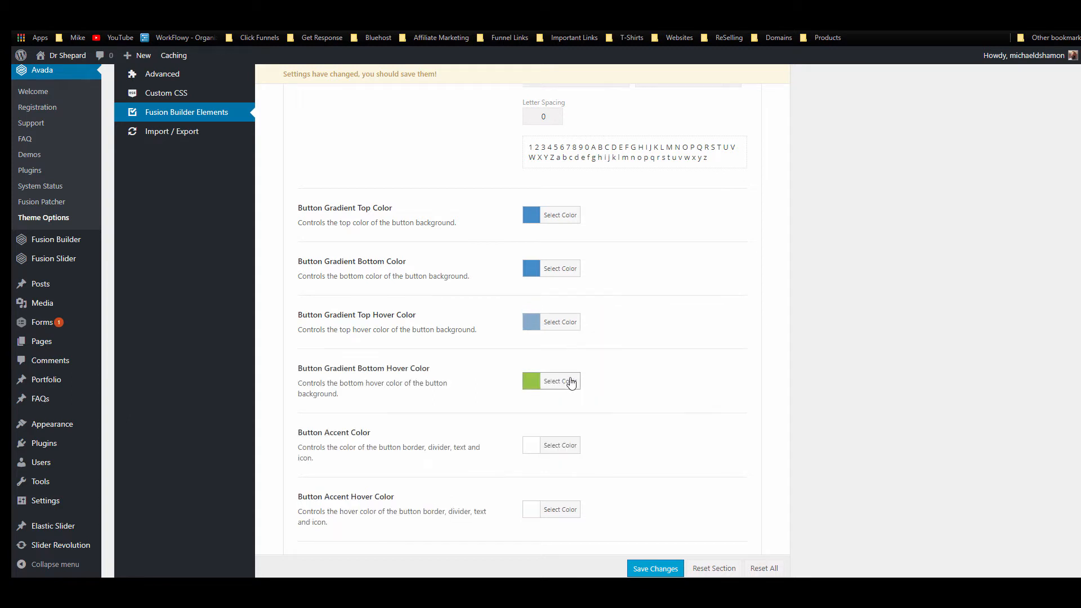
# Step: Set the bottom hover gradient colour to #88abcc as well, replacing #96c346
pyautogui.click(570, 379)
pyautogui.moveTo(630, 371); pyautogui.dragTo(581, 373)
pyautogui.hotkey('ctrl', 'v')
pyautogui.click(686, 293)
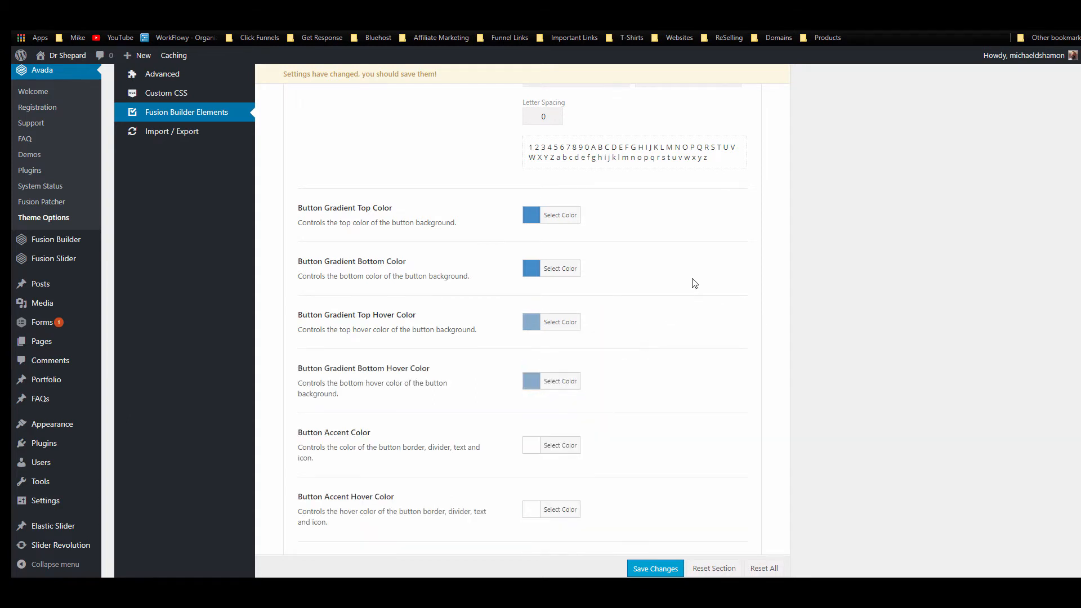
pyautogui.scroll(-3, 703, 262)
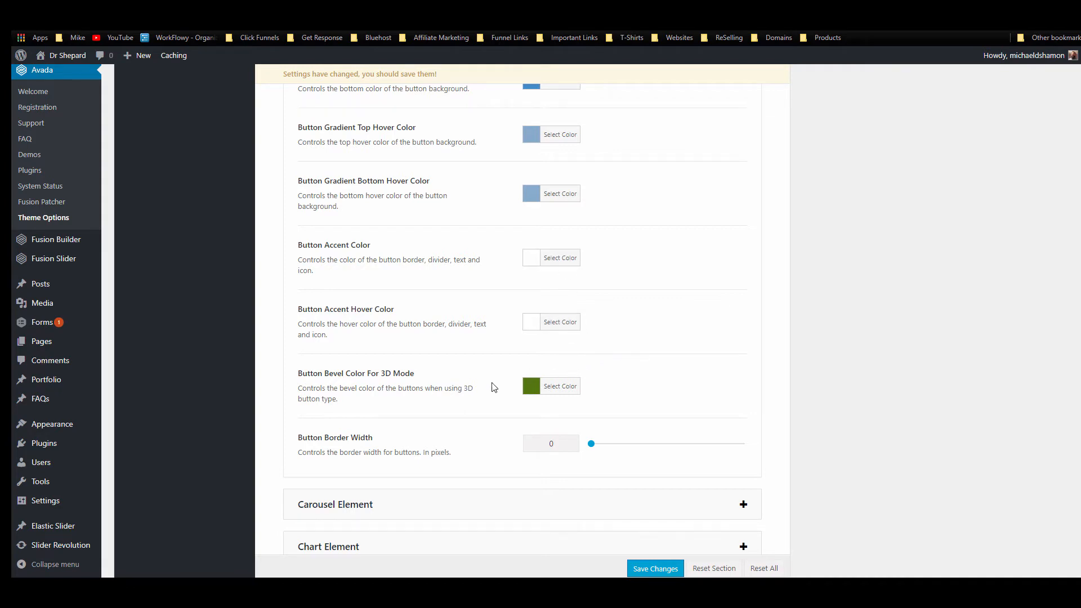
pyautogui.scroll(-3, 344, 237)
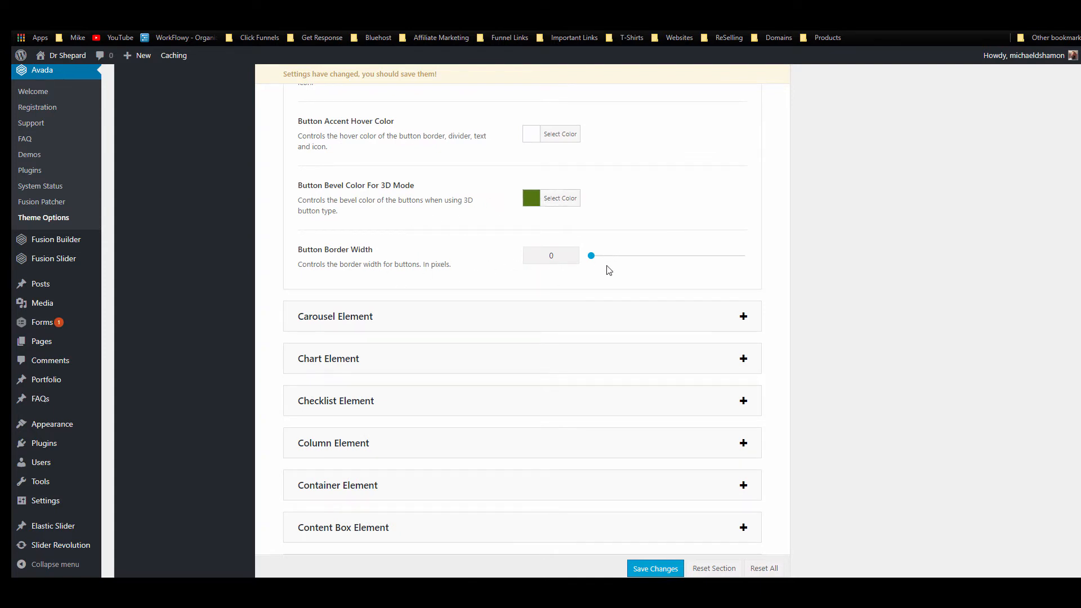
pyautogui.scroll(5, 608, 306)
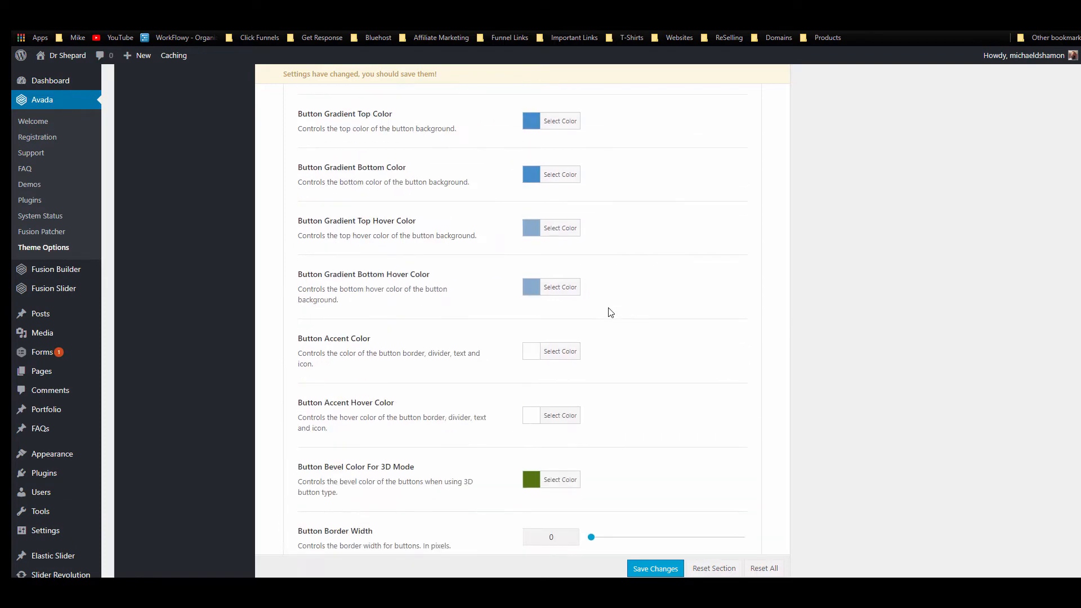
pyautogui.scroll(-2, 603, 394)
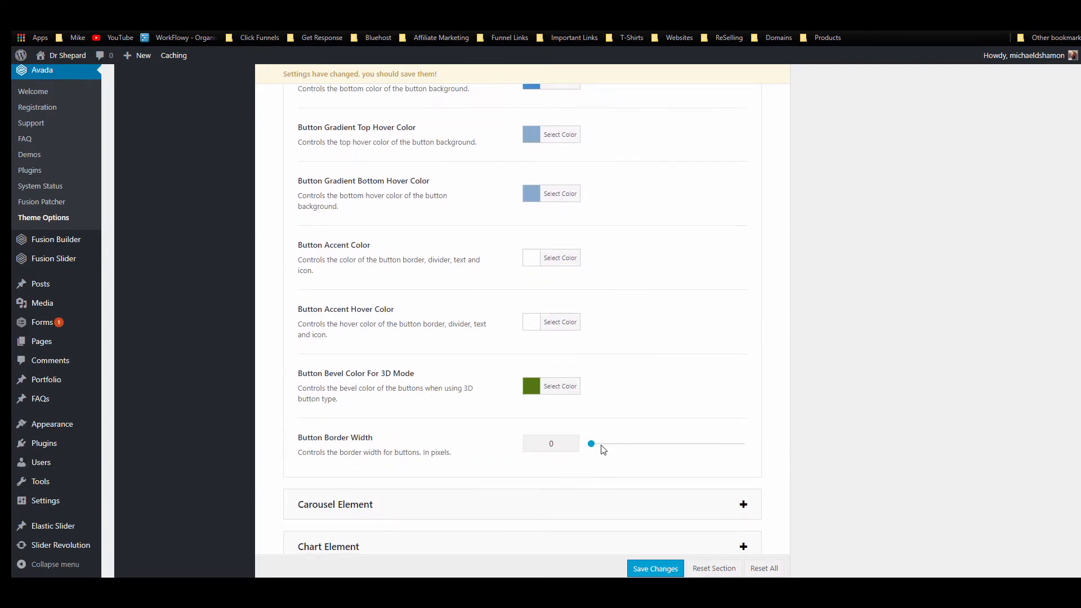
pyautogui.scroll(6, 572, 333)
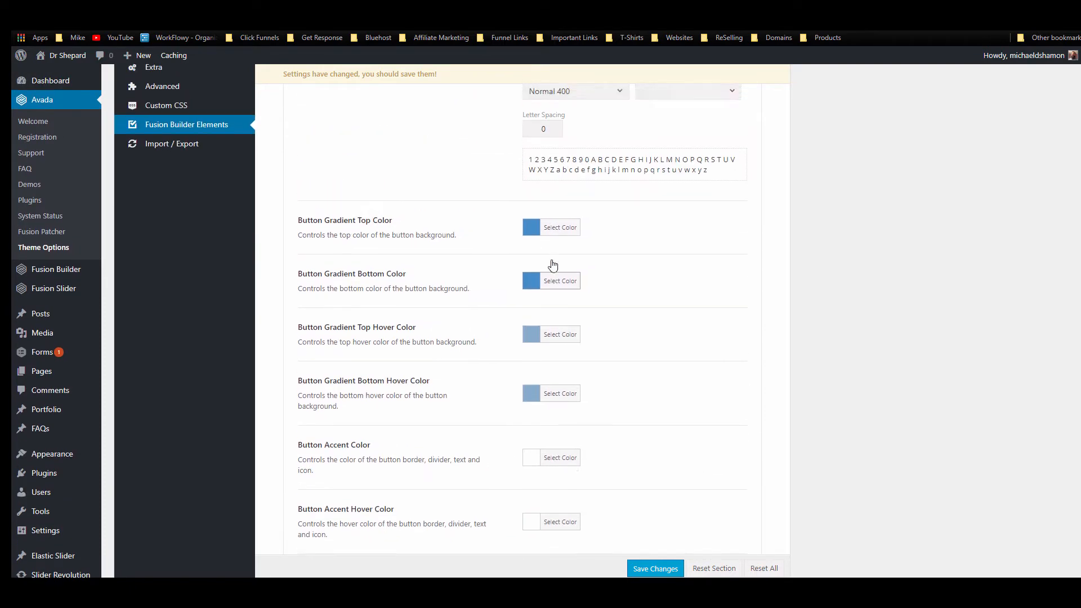
pyautogui.scroll(3, 553, 264)
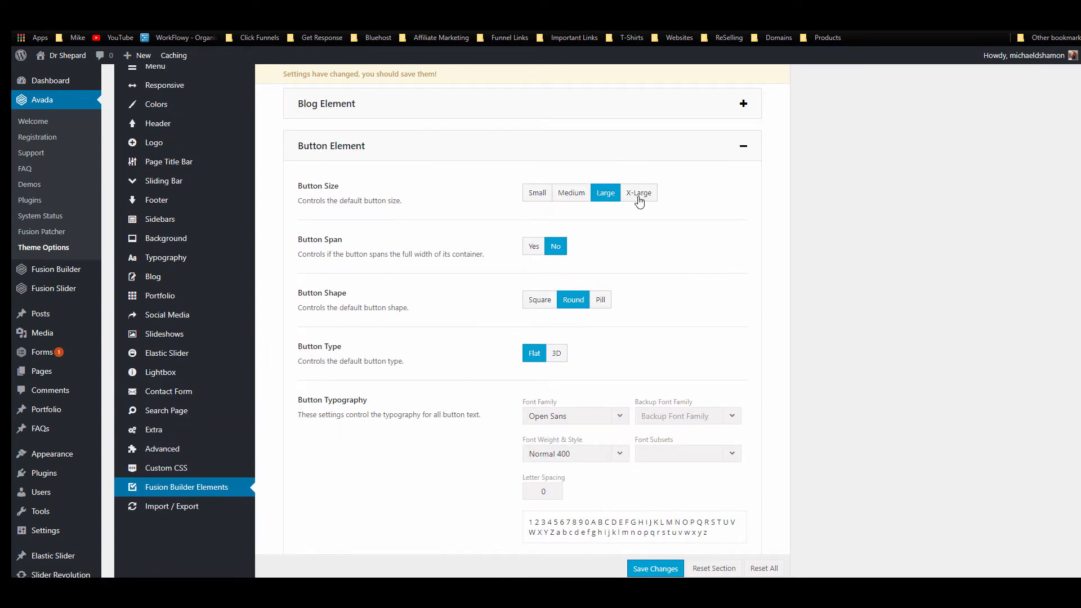
# Step: Make X-Large the default button size, save the theme options, and reload the live home page
pyautogui.click(638, 194)
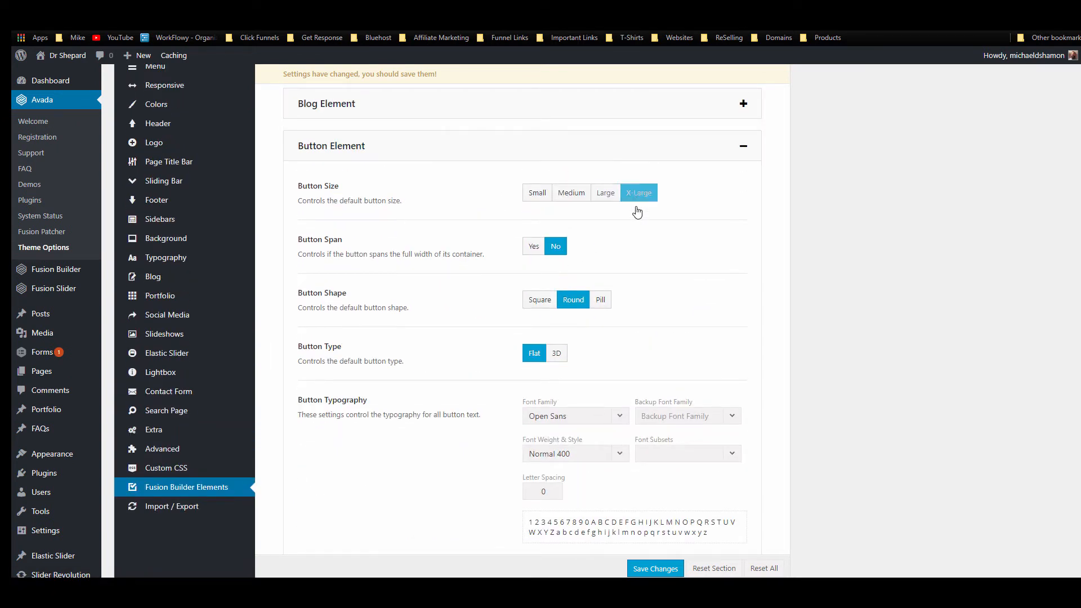
pyautogui.click(646, 570)
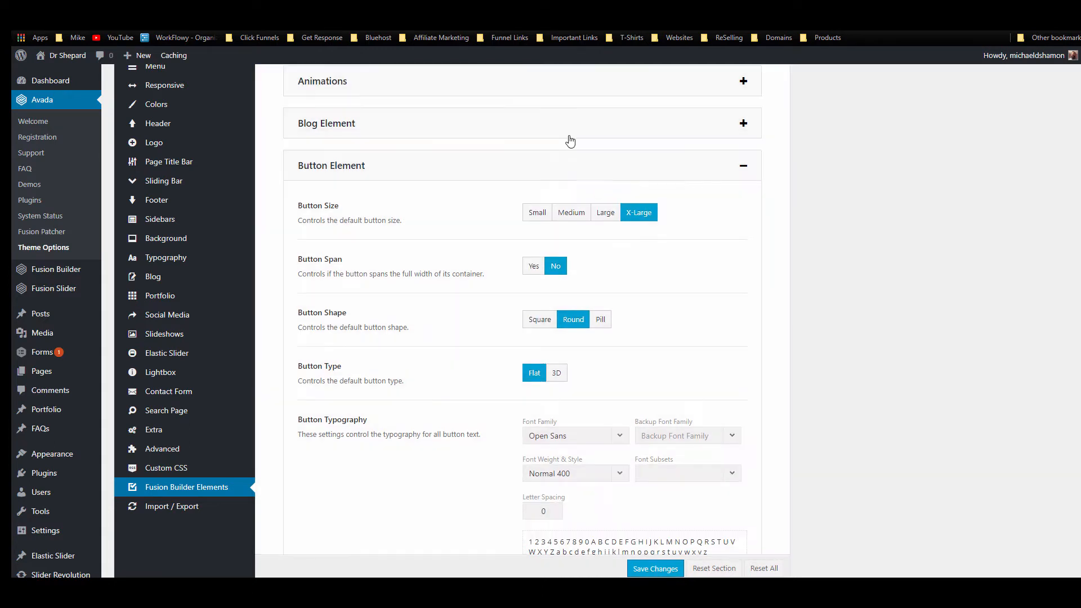
pyautogui.click(79, 8)
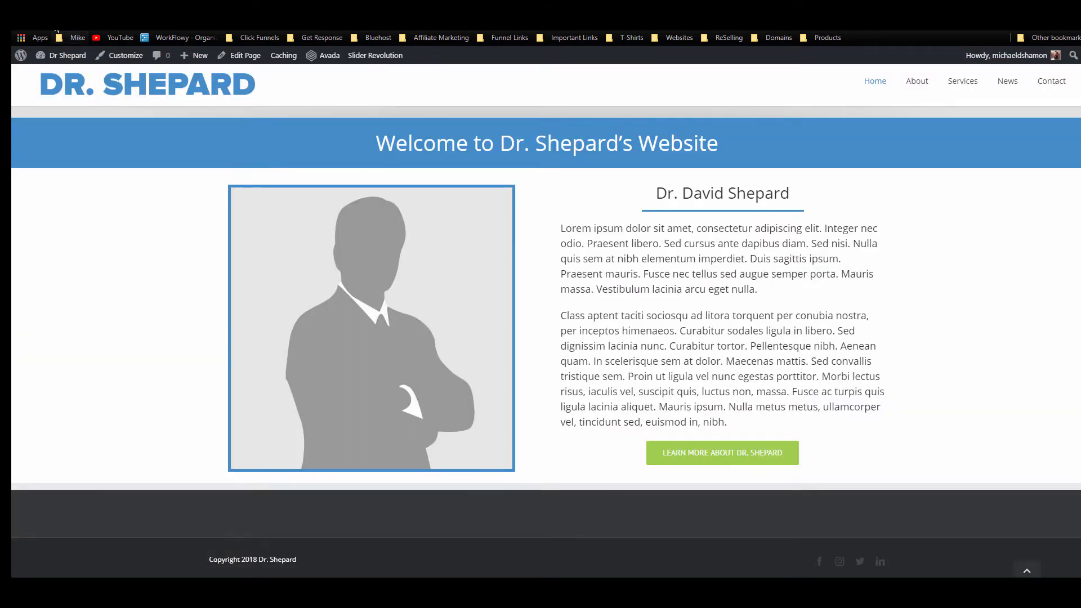
pyautogui.click(65, 22)
pyautogui.click(780, 452)
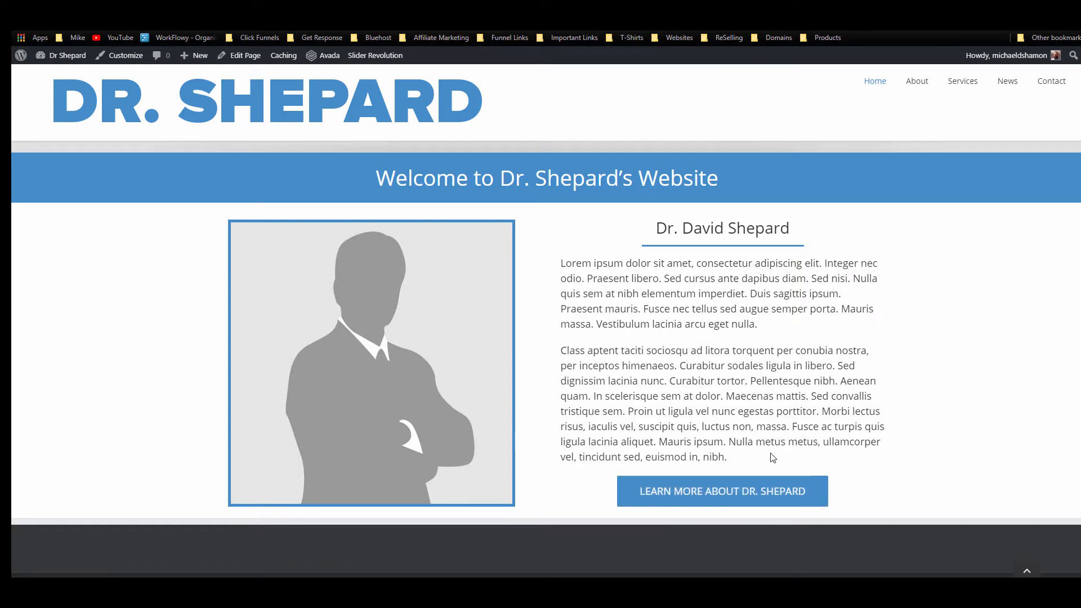
pyautogui.scroll(2, 732, 454)
pyautogui.scroll(-2, 715, 444)
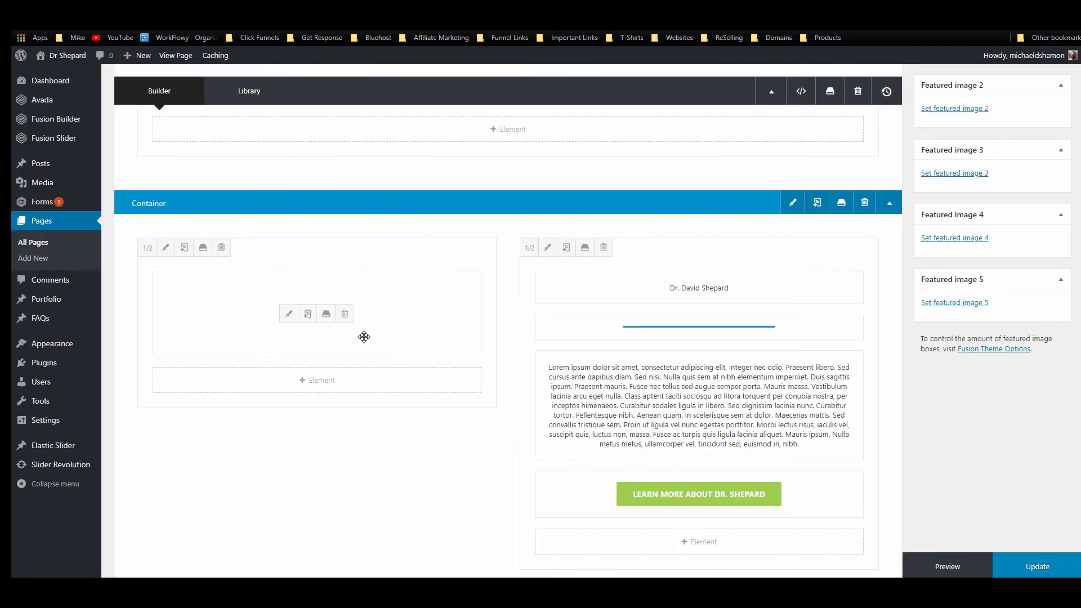
# Step: Give the intro container a grey background colour and make it fully opaque
pyautogui.click(791, 204)
pyautogui.click(307, 126)
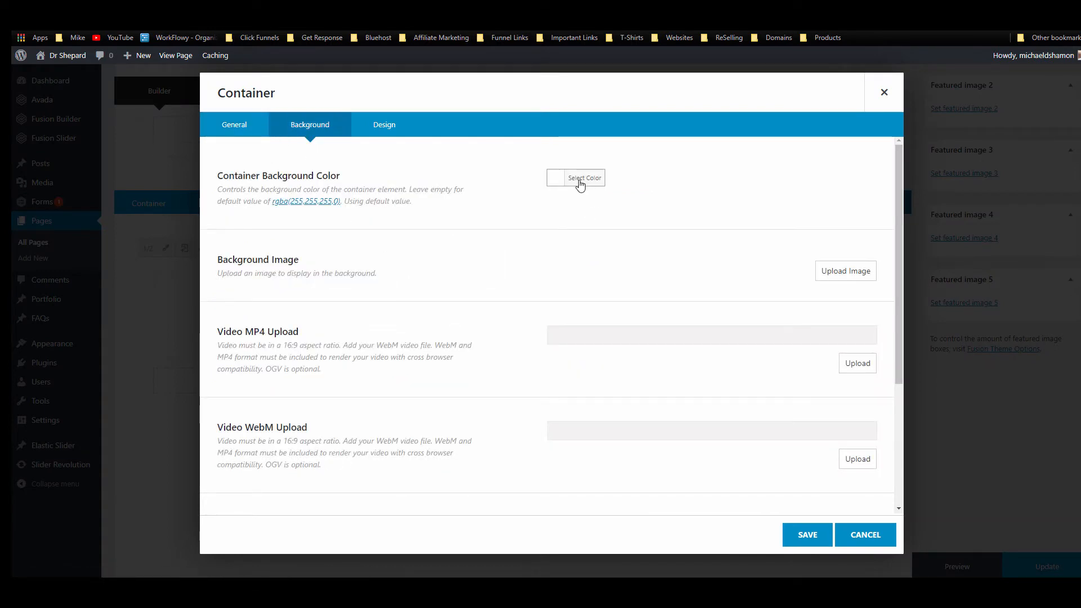
pyautogui.click(582, 179)
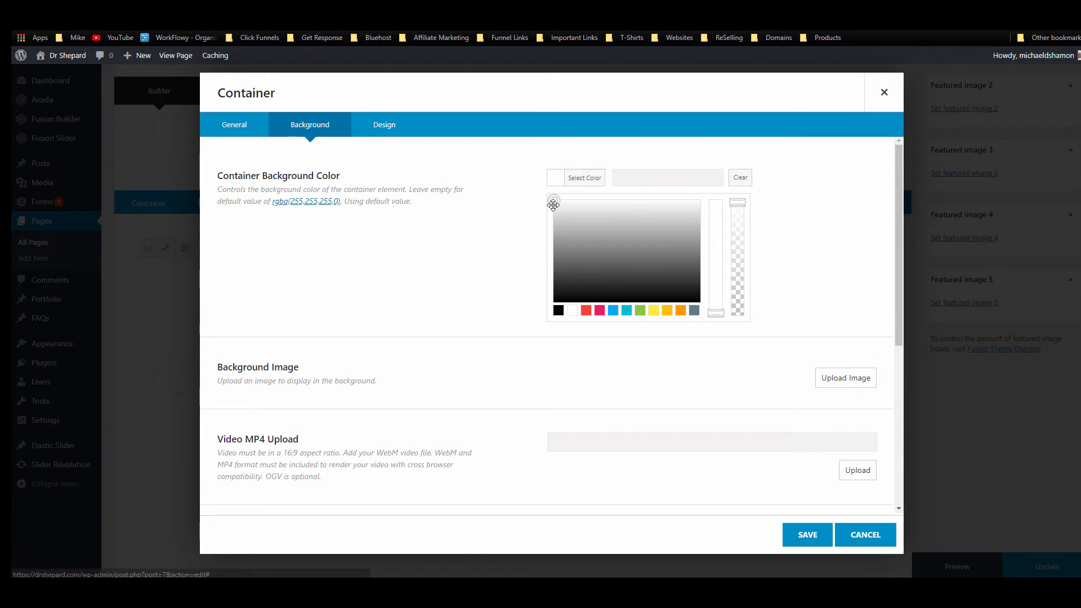
pyautogui.moveTo(553, 205)
pyautogui.mouseDown()
pyautogui.moveTo(538, 235)
pyautogui.moveTo(546, 221)
pyautogui.mouseUp()
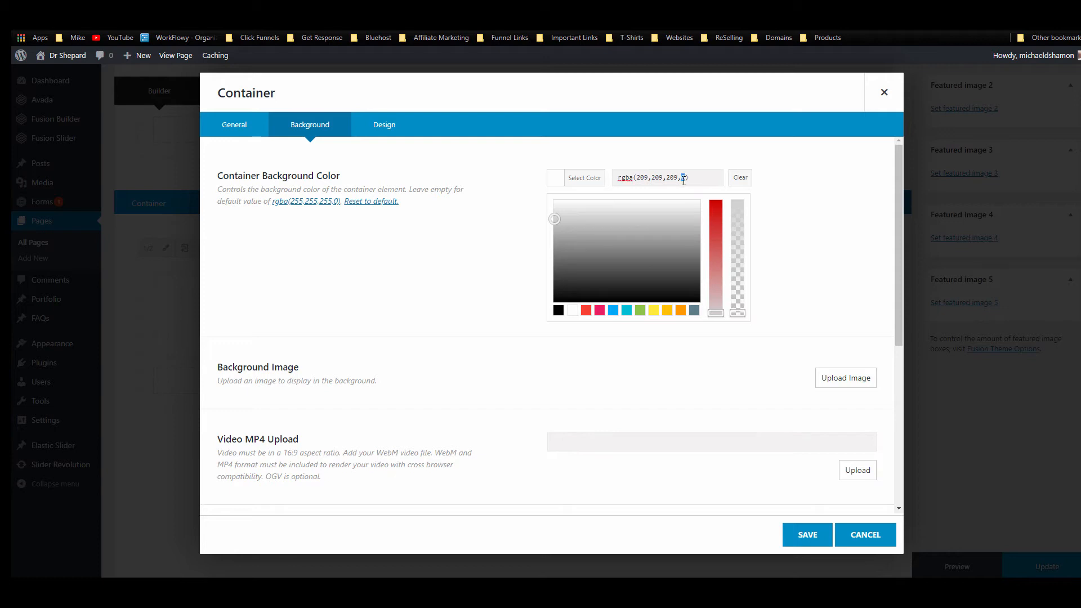
pyautogui.click(787, 225)
pyautogui.click(582, 177)
pyautogui.moveTo(738, 311); pyautogui.dragTo(555, 241)
pyautogui.click(728, 357)
# Step: Lighten the background to opaque #e5e5e5, save the container, and update the page
pyautogui.click(557, 180)
pyautogui.click(574, 184)
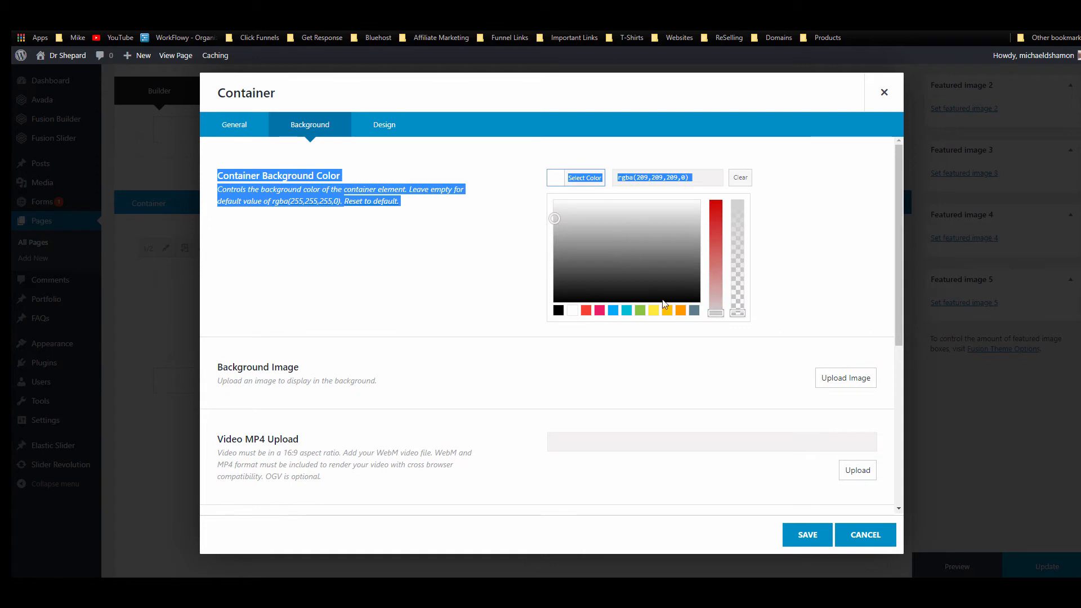
pyautogui.moveTo(737, 310); pyautogui.dragTo(750, 203)
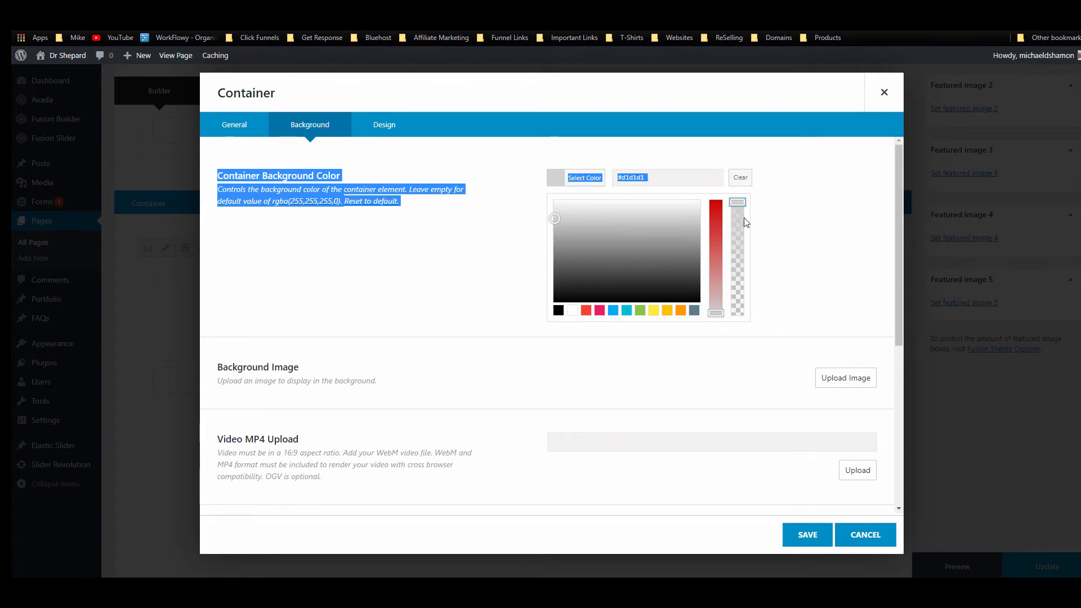
pyautogui.click(773, 232)
pyautogui.click(592, 178)
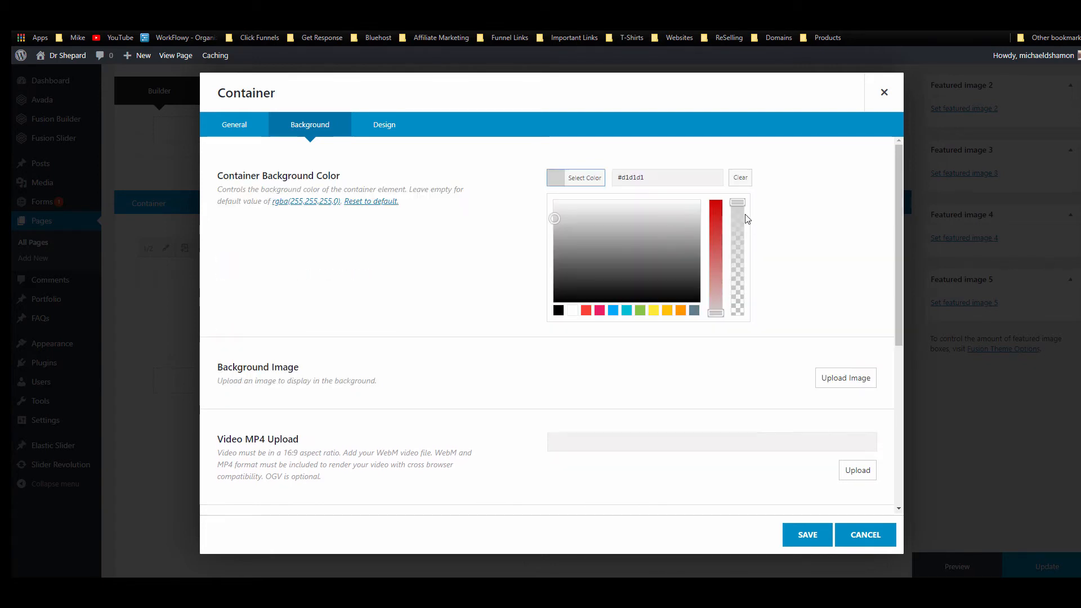
pyautogui.moveTo(554, 217); pyautogui.dragTo(552, 211)
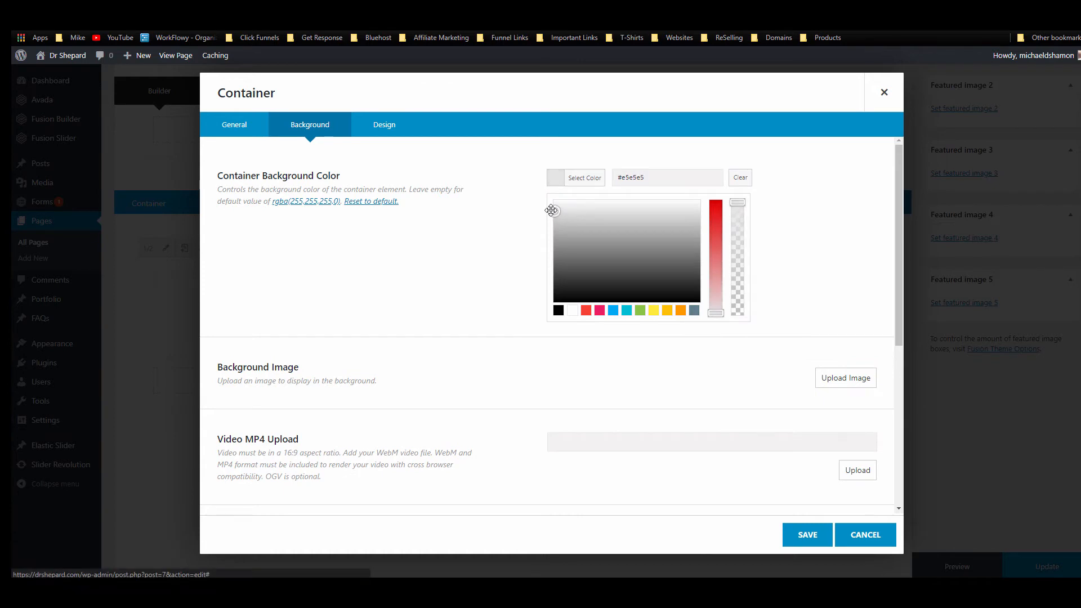
pyautogui.click(839, 198)
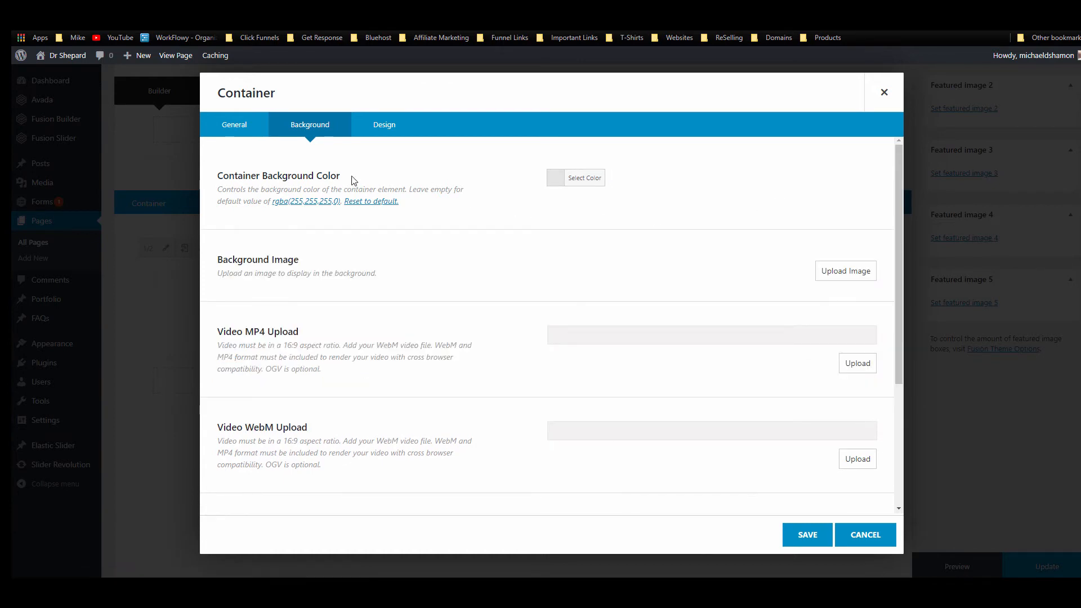
pyautogui.click(808, 534)
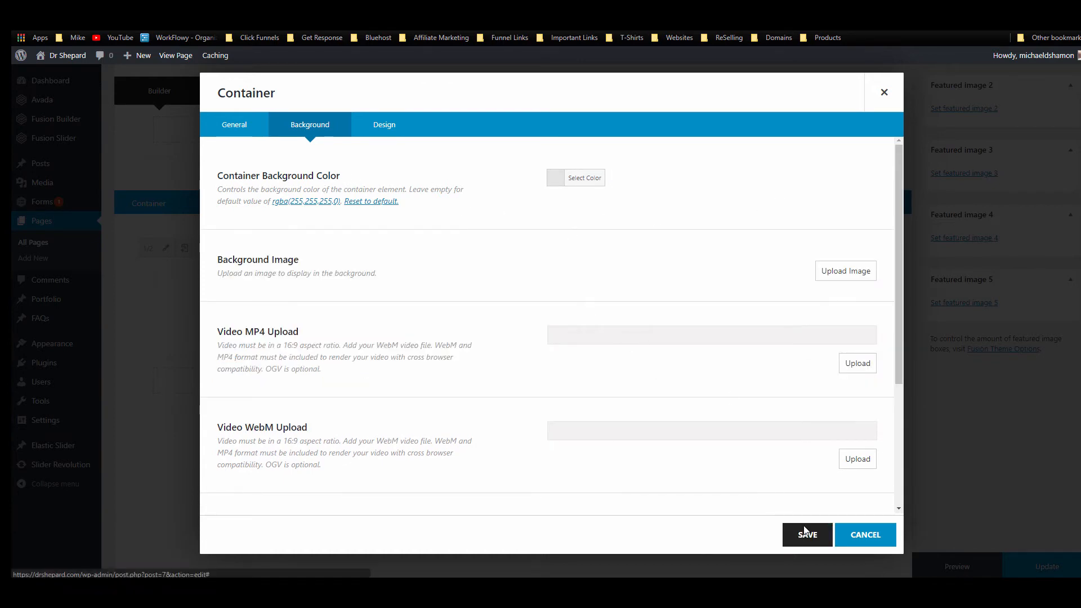
pyautogui.click(1036, 566)
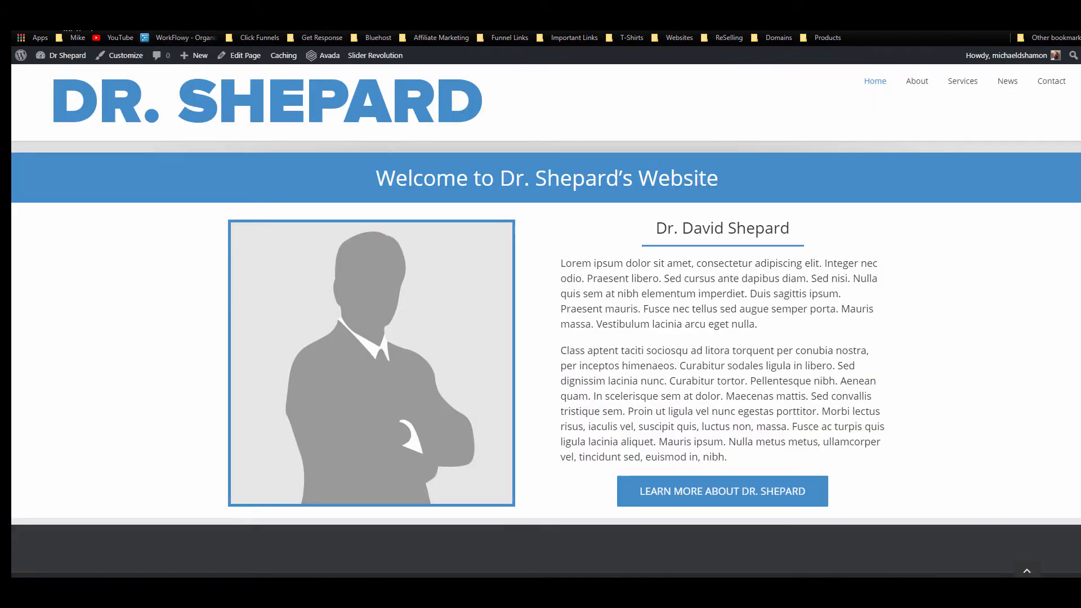
# Step: Go to the site's home page via the logo
pyautogui.click(271, 135)
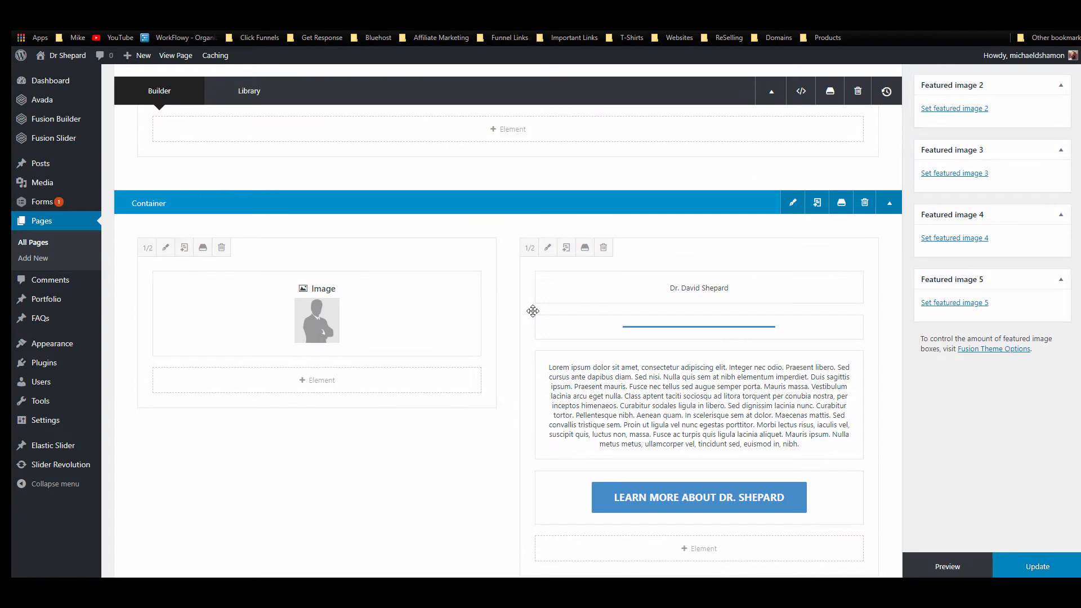
# Step: Review the intro container's Background, Design and General tabs without changing anything
pyautogui.click(300, 123)
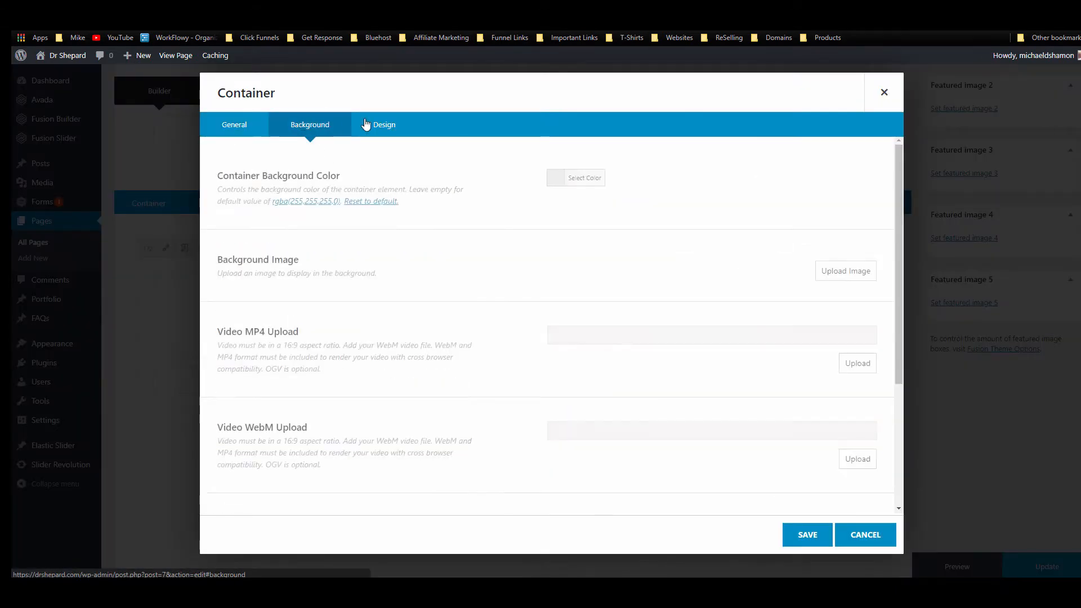
pyautogui.click(371, 123)
pyautogui.click(310, 124)
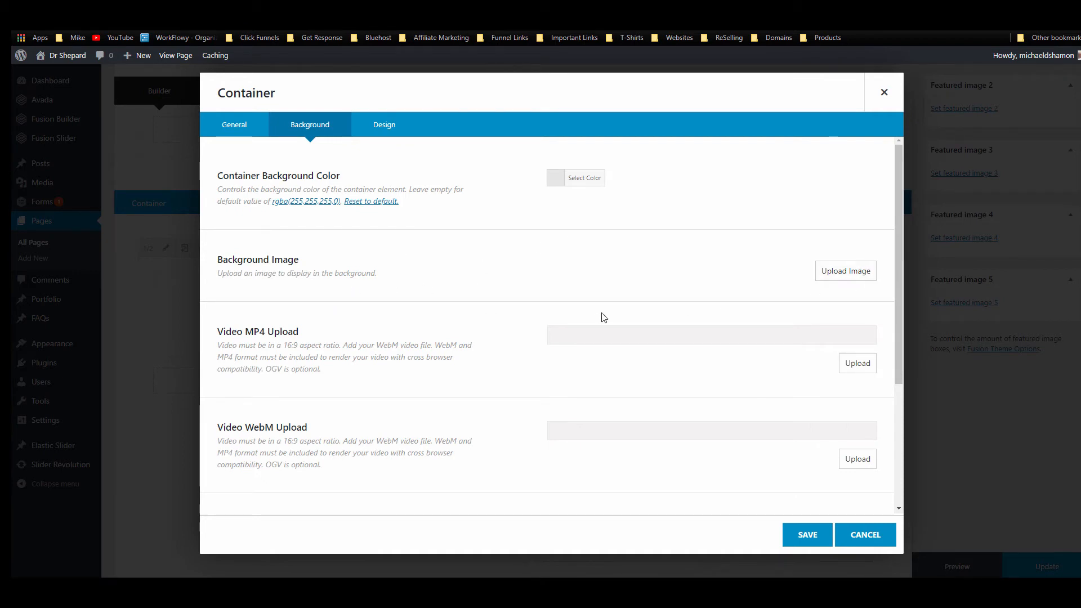
pyautogui.scroll(-2, 589, 311)
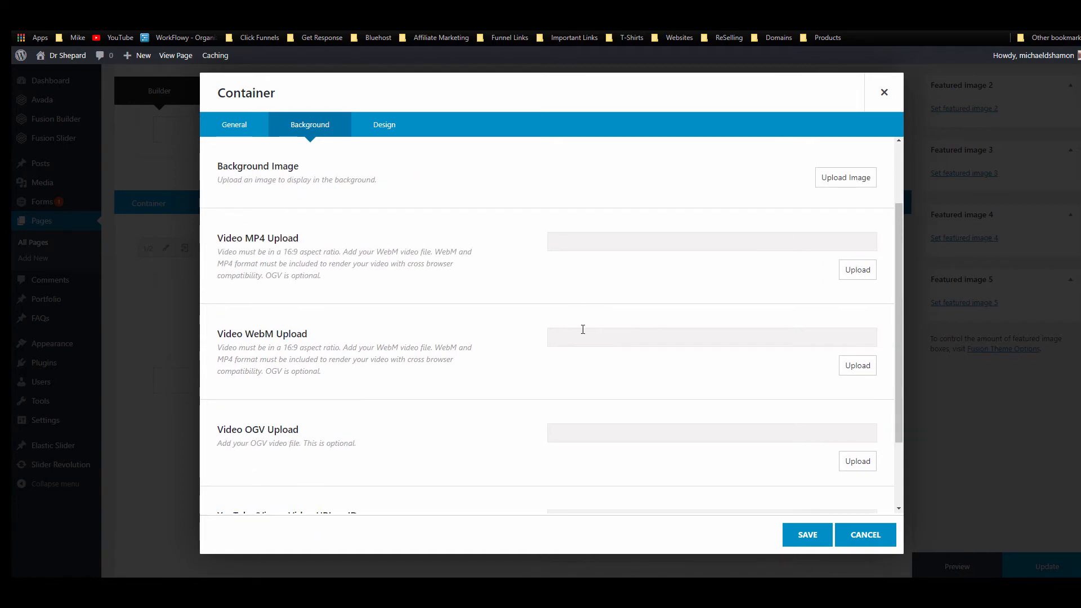
pyautogui.scroll(-2, 518, 311)
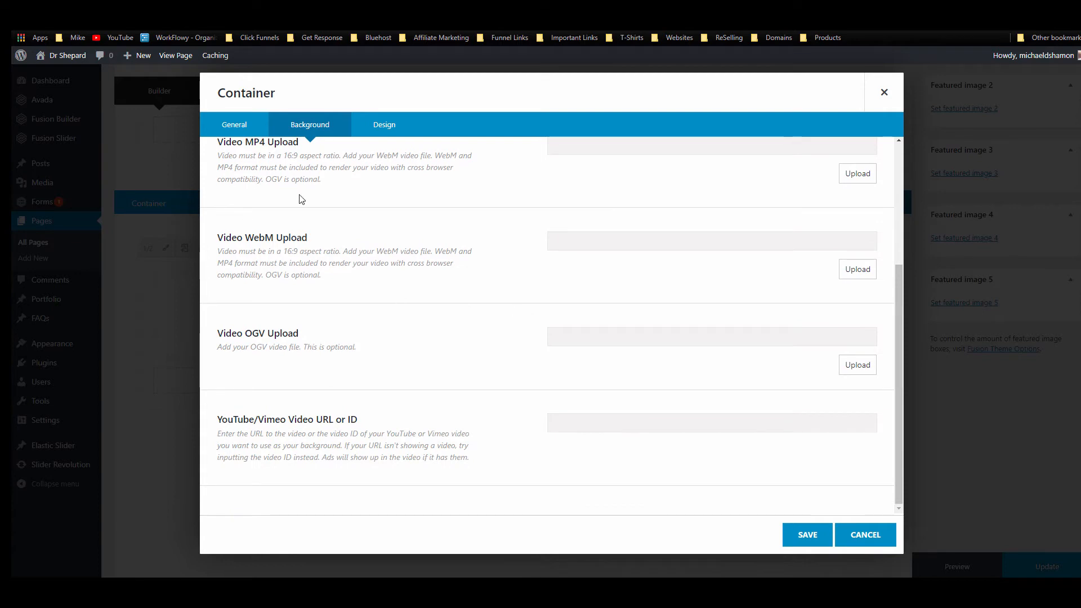
pyautogui.scroll(4, 301, 199)
pyautogui.click(385, 124)
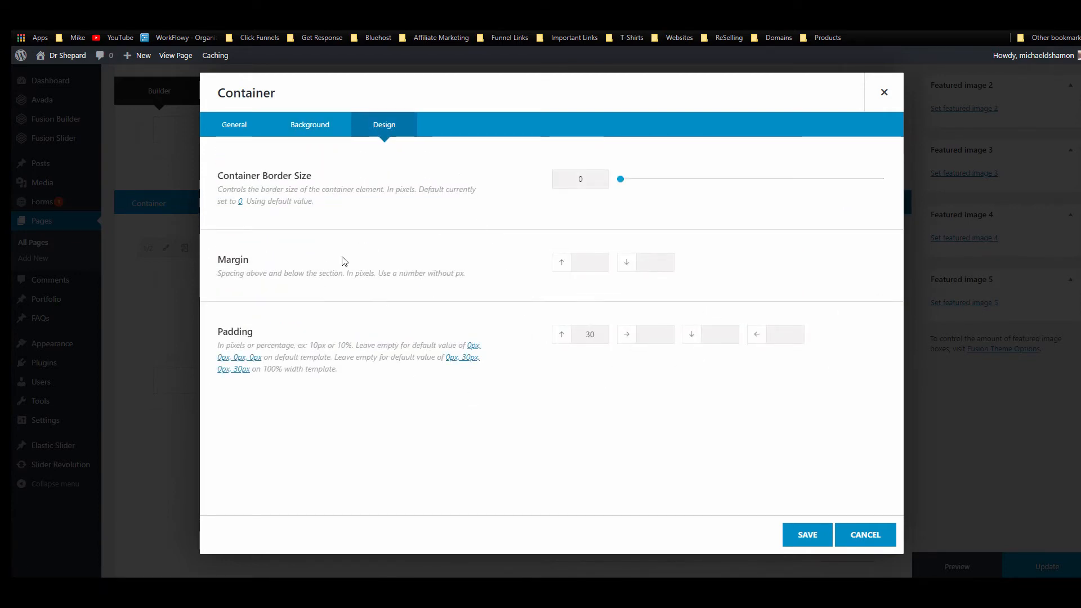
pyautogui.click(228, 129)
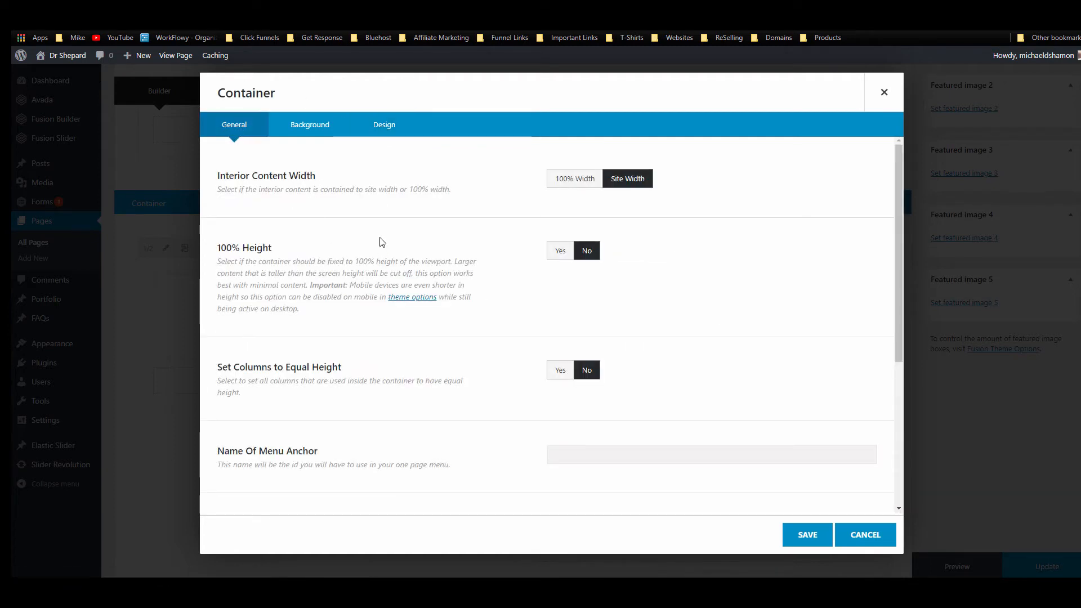
pyautogui.scroll(-2, 427, 383)
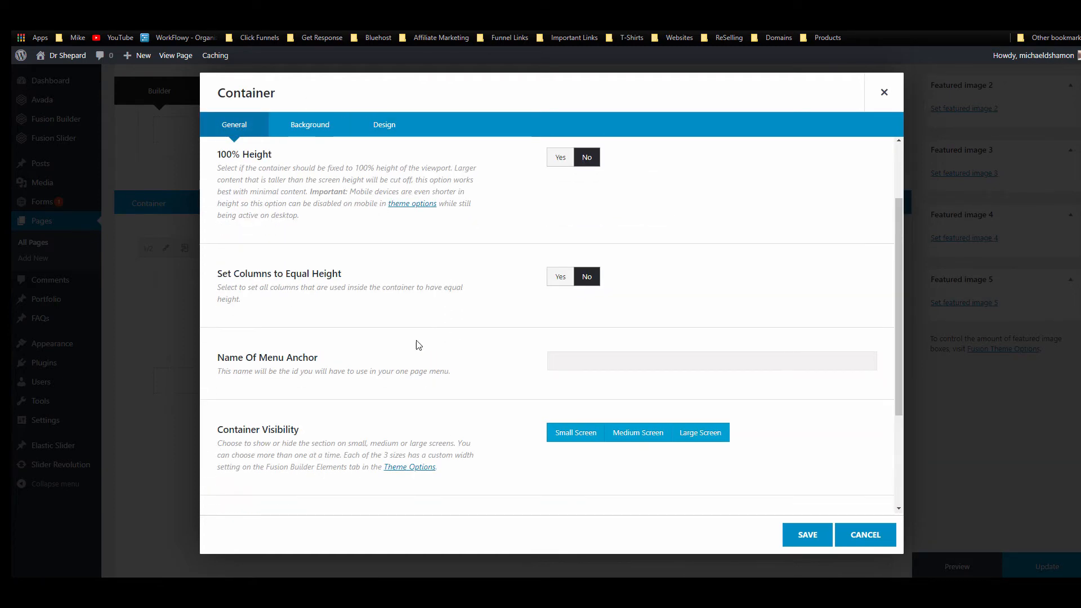
pyautogui.scroll(-2, 471, 440)
pyautogui.scroll(-2, 425, 403)
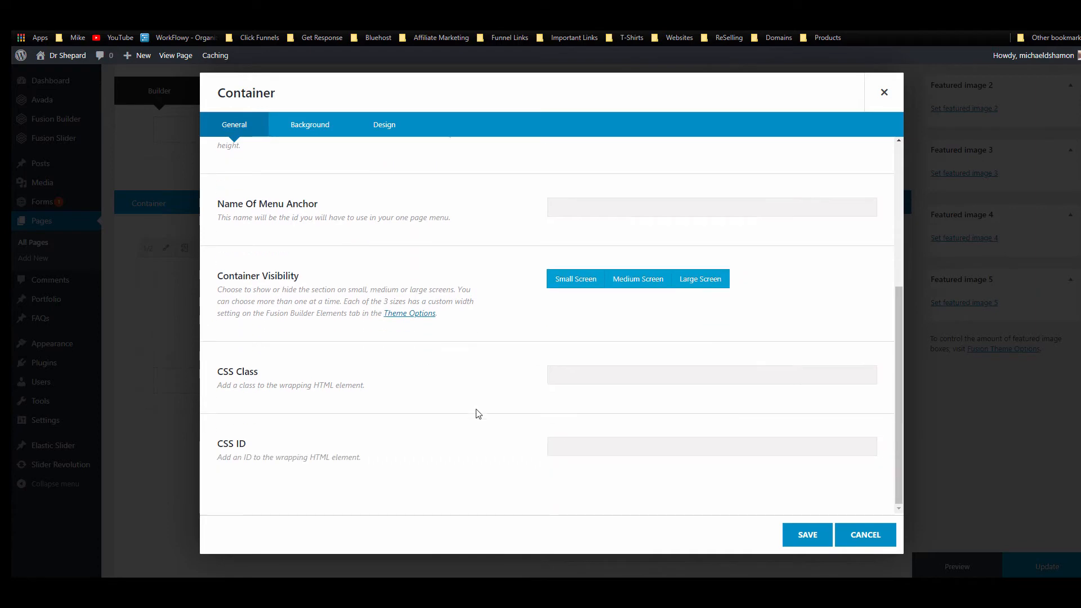
pyautogui.scroll(5, 403, 346)
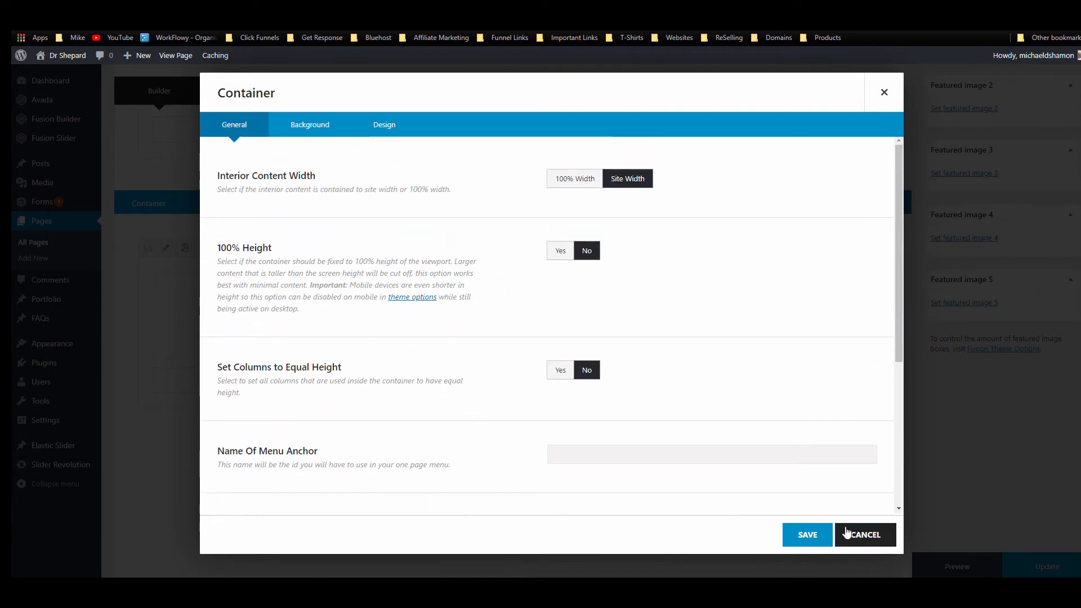
# Step: Discard the container edits, add a new container below the intro, and insert an Image element
pyautogui.click(862, 535)
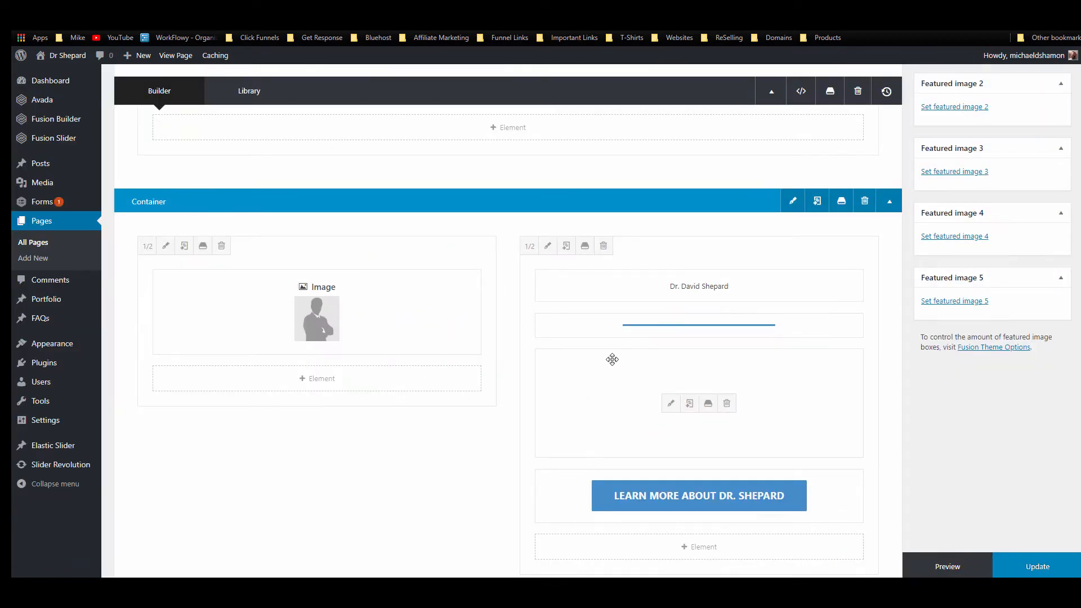
pyautogui.scroll(-2, 612, 360)
pyautogui.scroll(-2, 616, 354)
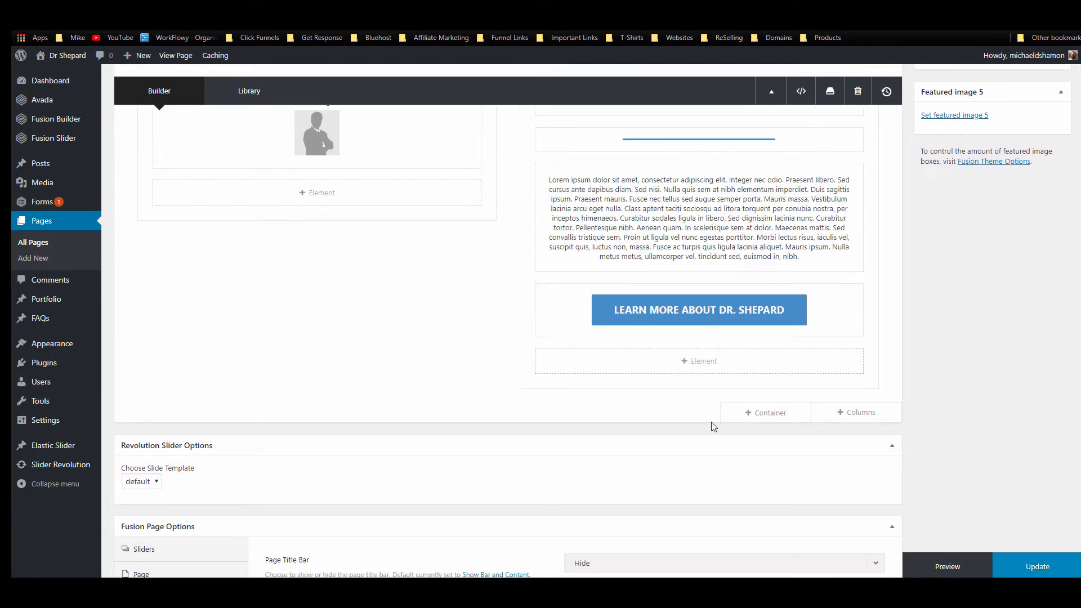
pyautogui.click(786, 415)
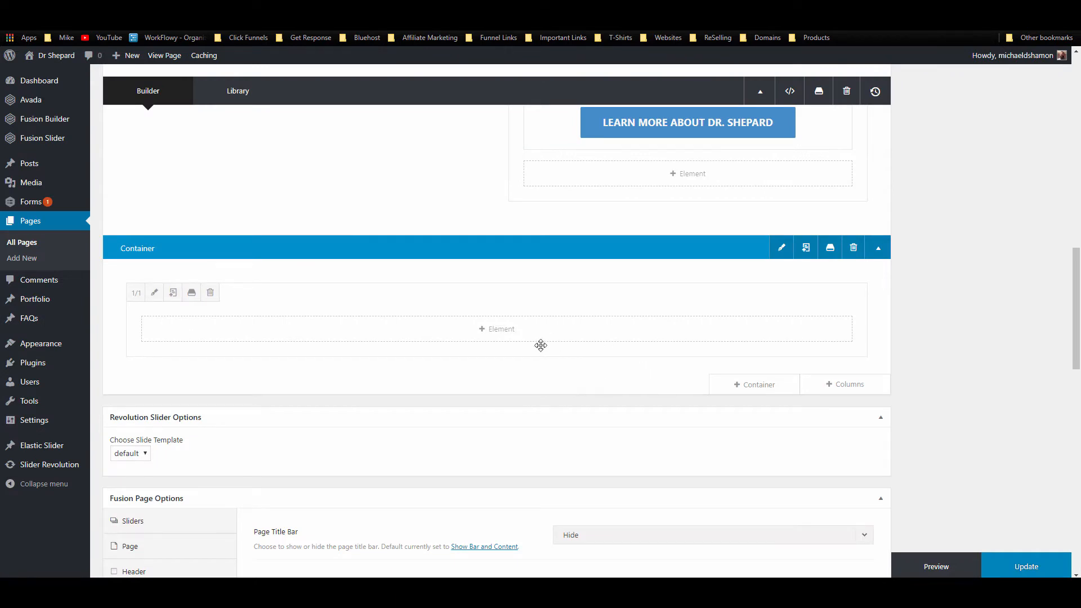
pyautogui.click(479, 338)
pyautogui.click(806, 91)
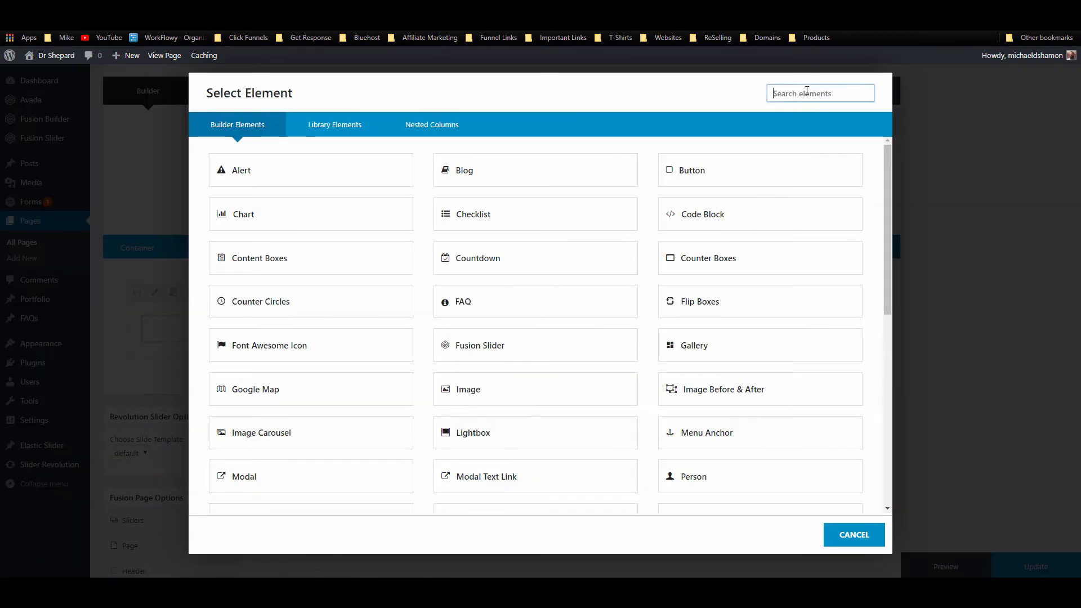
pyautogui.write('image')
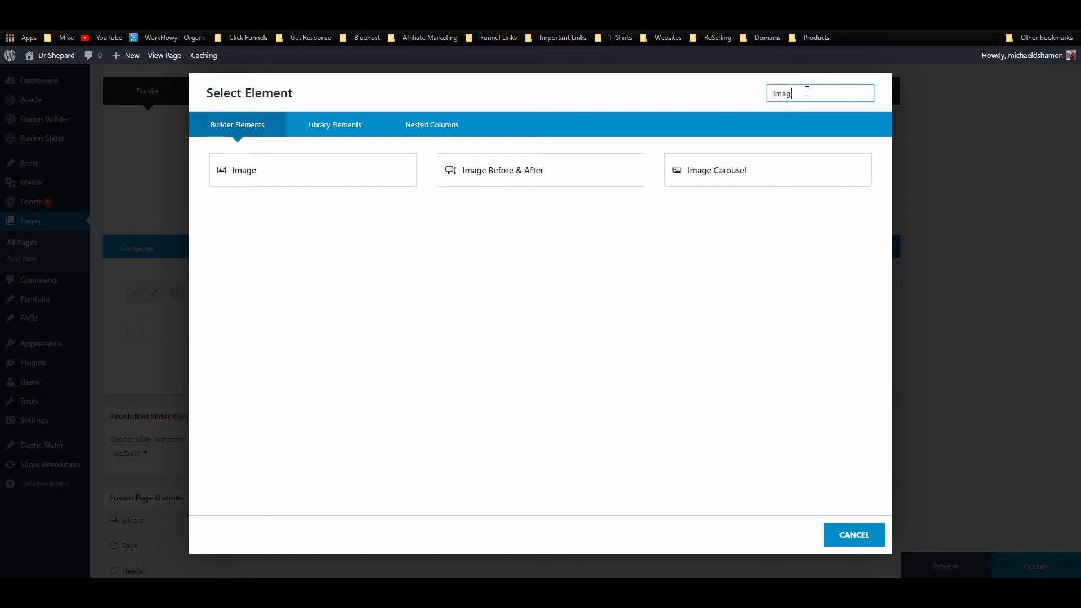
pyautogui.click(349, 178)
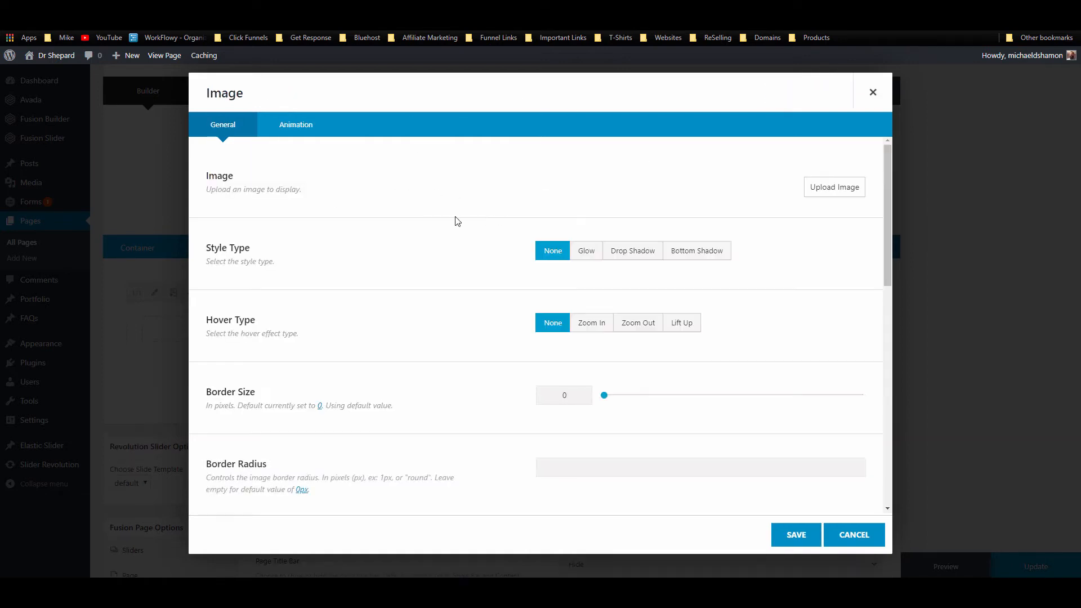
# Step: Upload Placeholder-Chesspiece.jpg to the media library and insert it into the Image element at 500 × 500
pyautogui.click(855, 186)
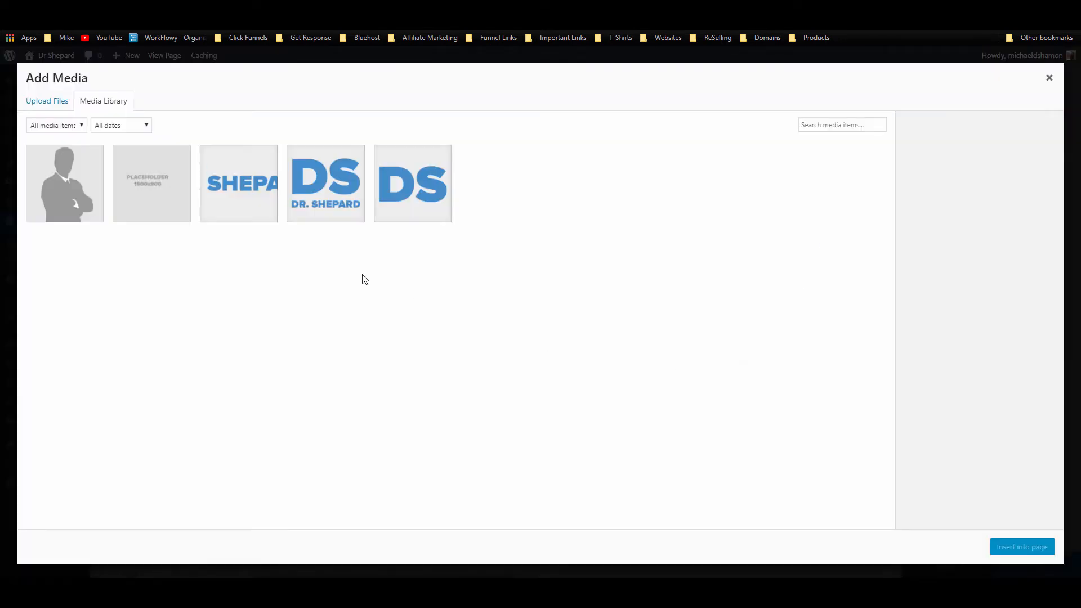
pyautogui.moveTo(95, 589)
pyautogui.click(74, 535)
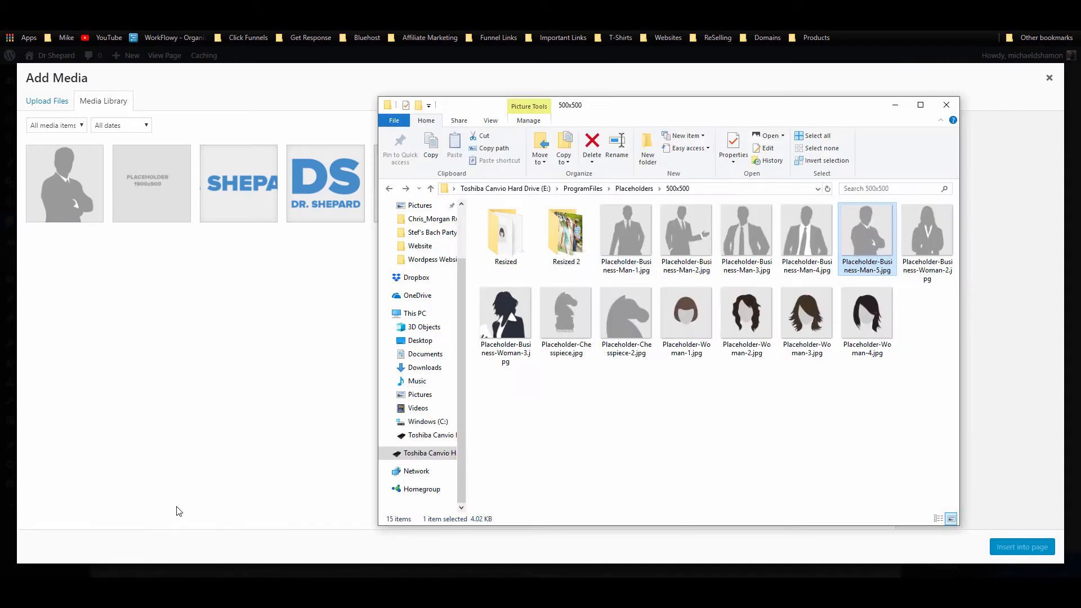
pyautogui.click(566, 328)
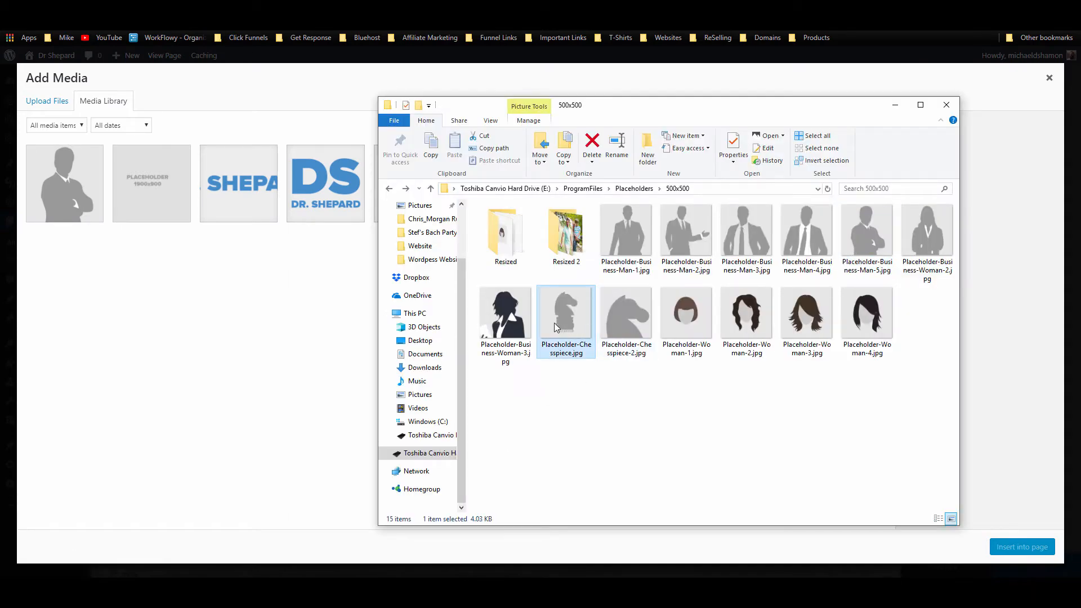
pyautogui.moveTo(530, 340); pyautogui.dragTo(277, 324)
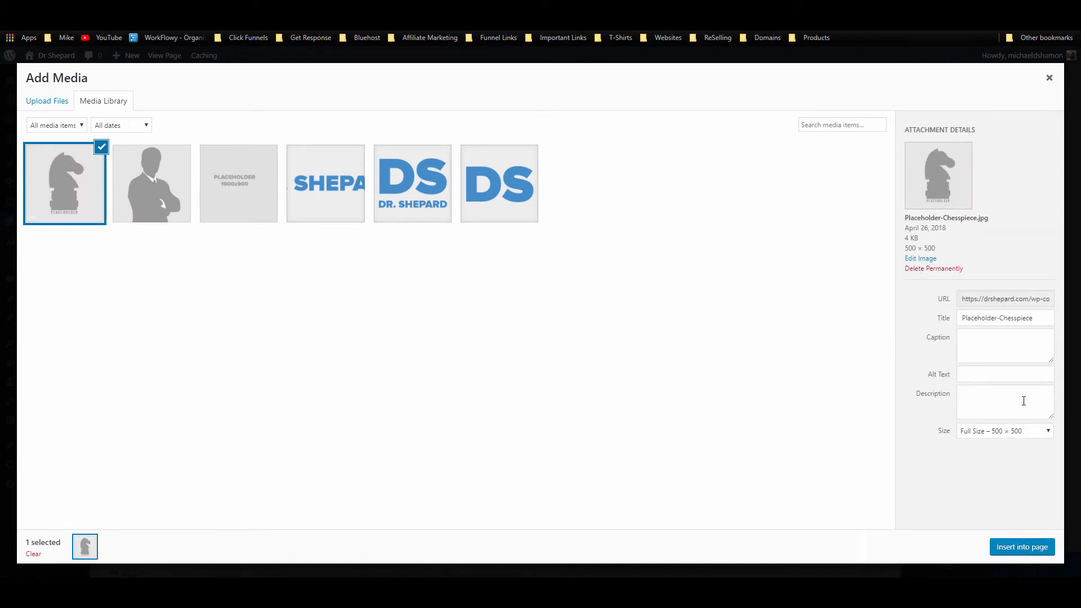
pyautogui.moveTo(1034, 319); pyautogui.dragTo(975, 309)
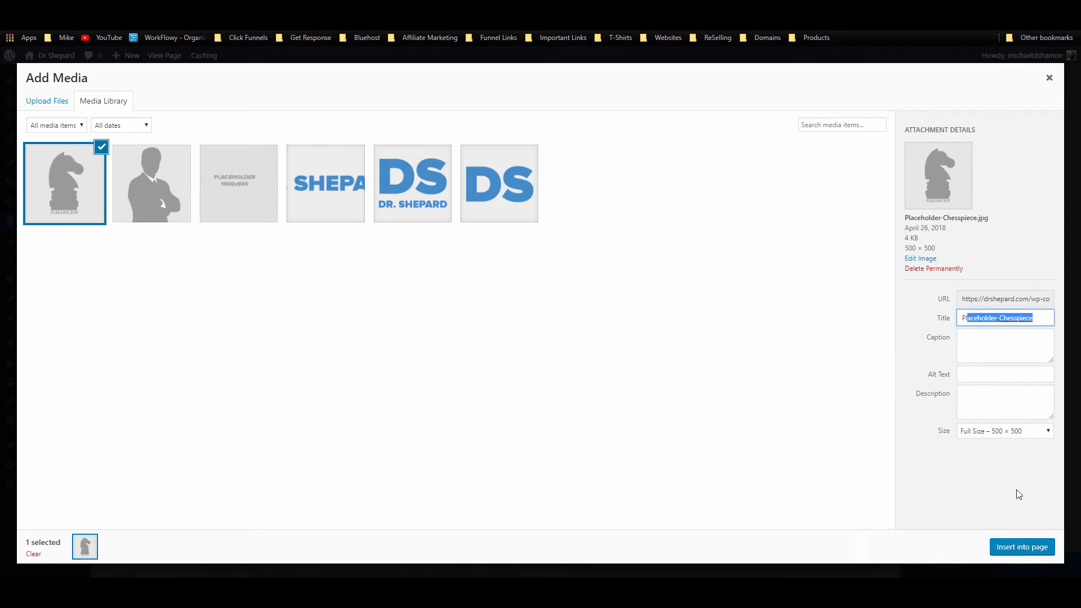
pyautogui.click(1014, 545)
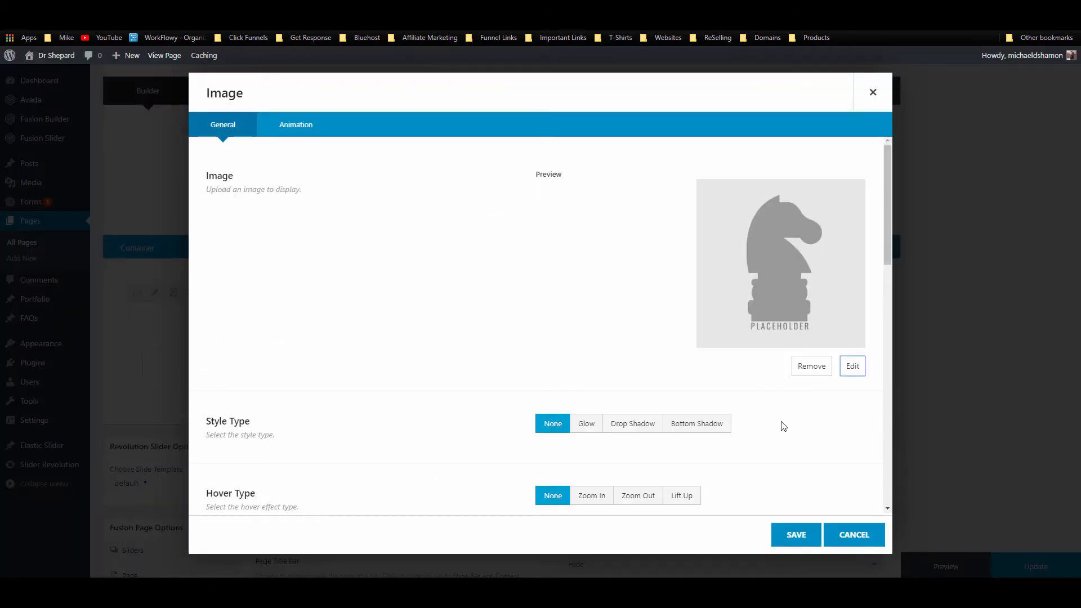
# Step: Set the image's border size to 5
pyautogui.scroll(-6, 599, 280)
pyautogui.scroll(5, 711, 295)
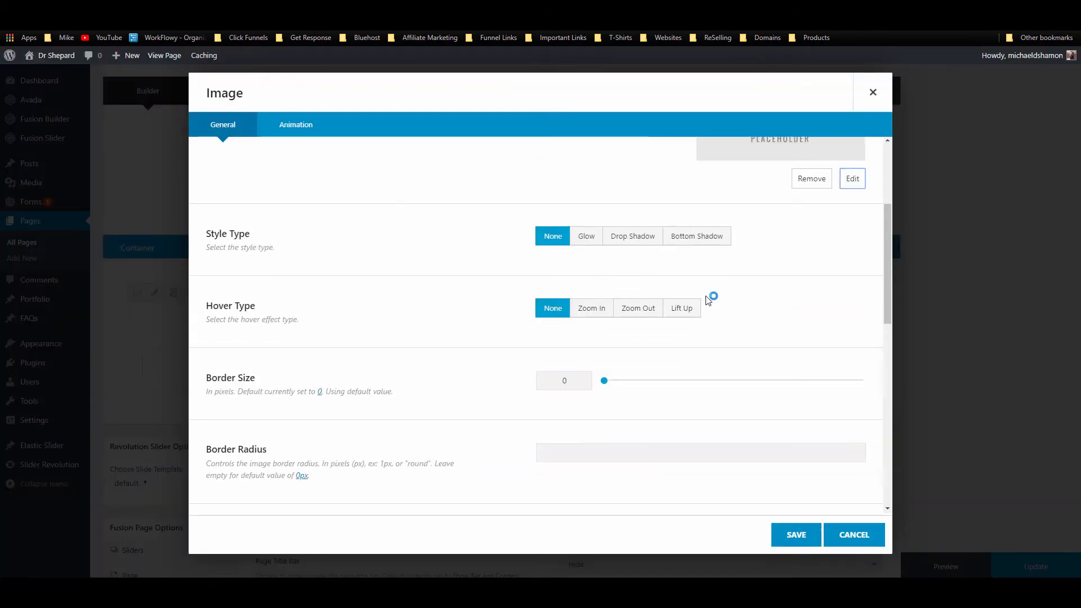
pyautogui.scroll(2, 589, 292)
pyautogui.scroll(-2, 654, 298)
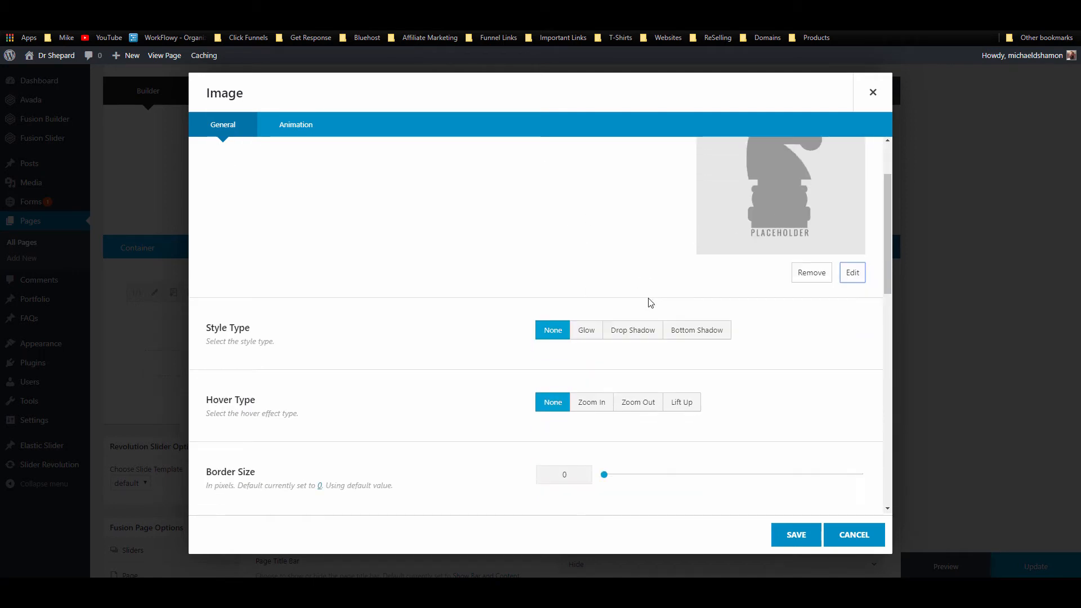
pyautogui.scroll(-2, 616, 329)
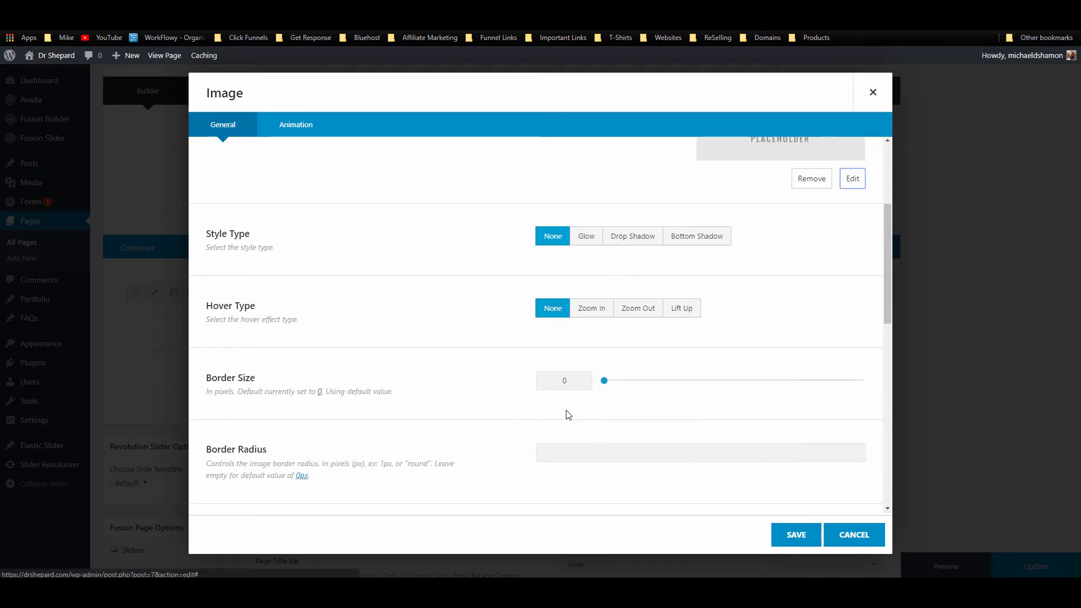
pyautogui.doubleClick(563, 381)
pyautogui.write('5')
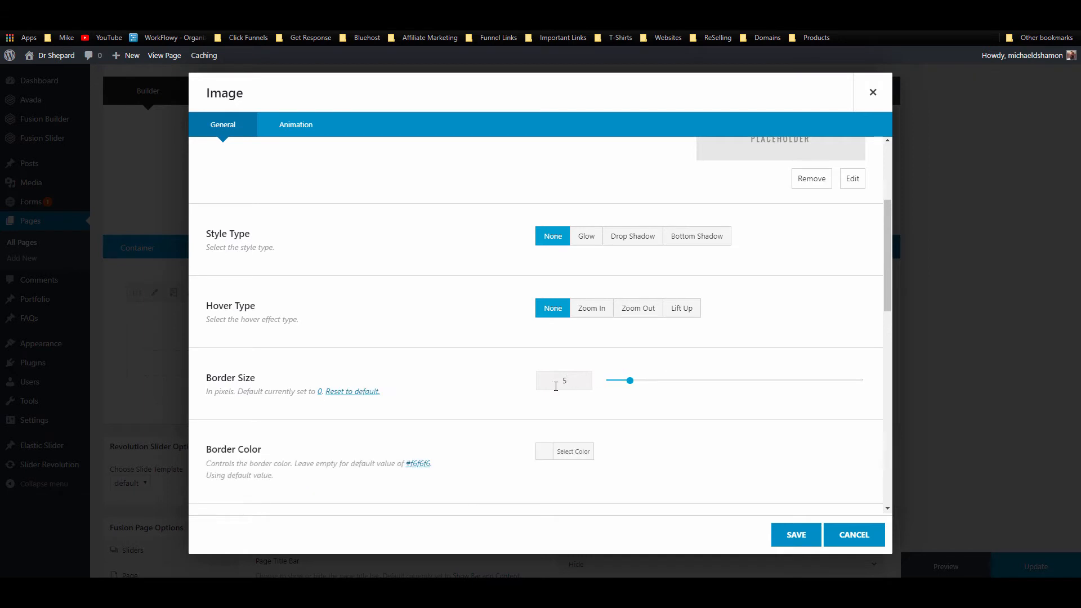
# Step: Set the image's border colour to the copied blue hex code
pyautogui.scroll(-2, 550, 388)
pyautogui.scroll(-2, 544, 396)
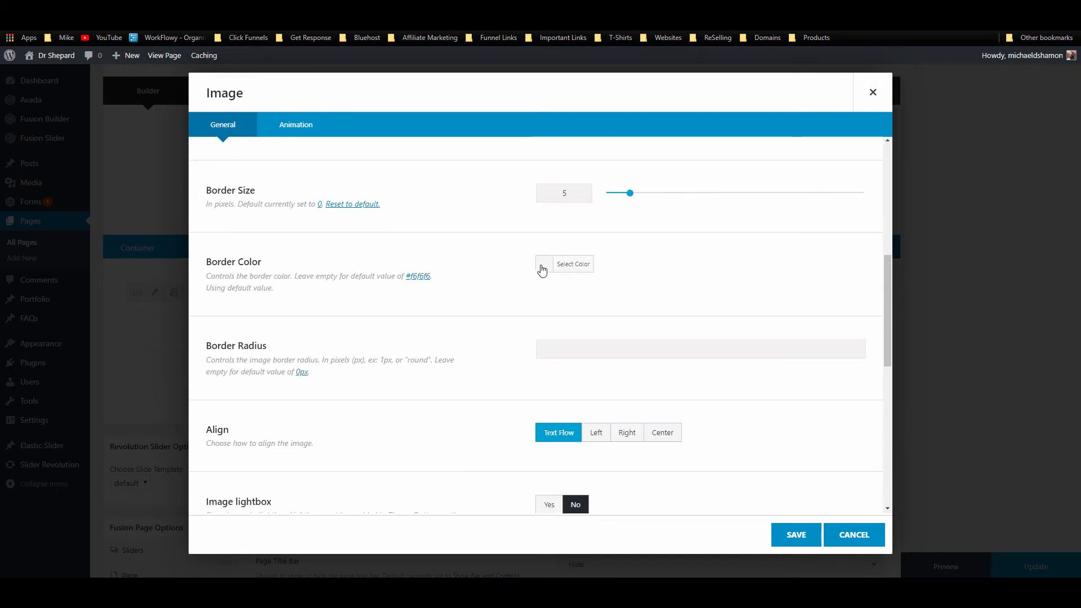
pyautogui.click(580, 266)
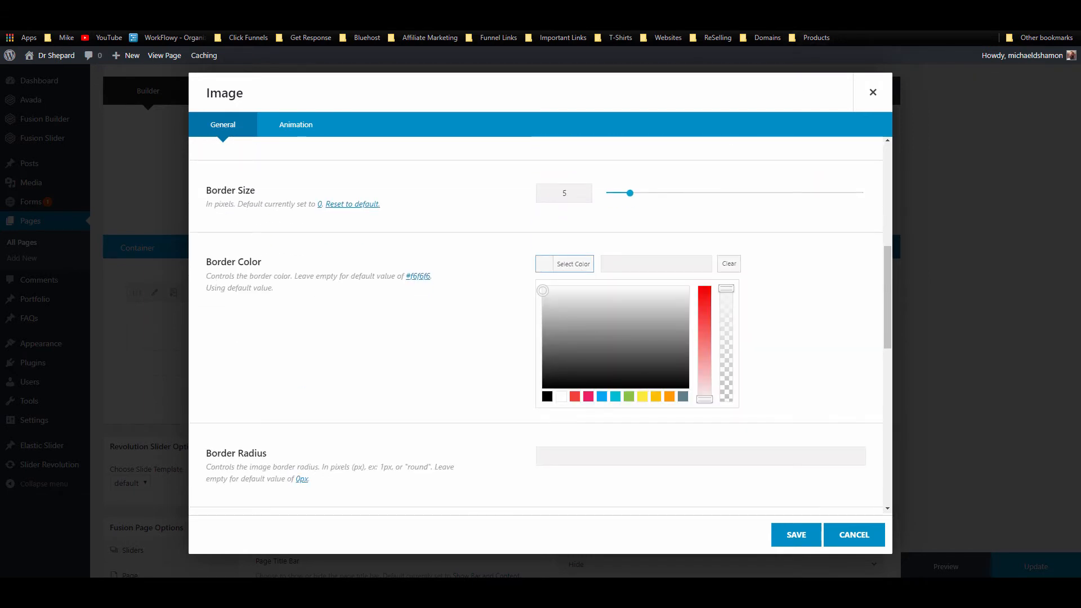
pyautogui.click(823, 22)
pyautogui.click(753, 77)
pyautogui.click(749, 88)
pyautogui.click(658, 264)
pyautogui.hotkey('ctrl', 'v')
pyautogui.click(757, 314)
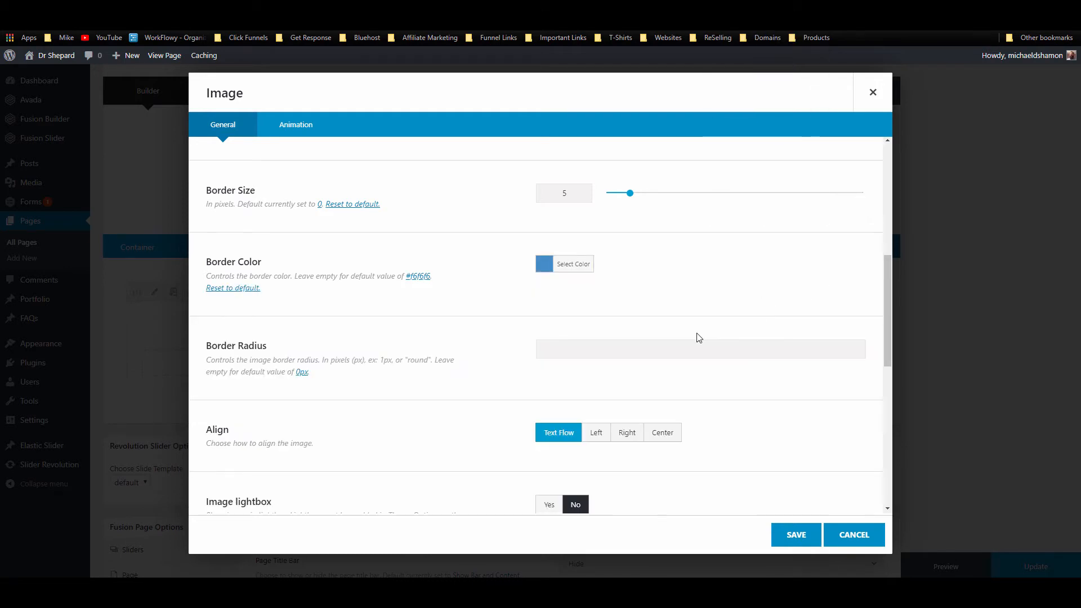
# Step: Centre-align the chess-piece image
pyautogui.scroll(-5, 698, 336)
pyautogui.scroll(3, 507, 310)
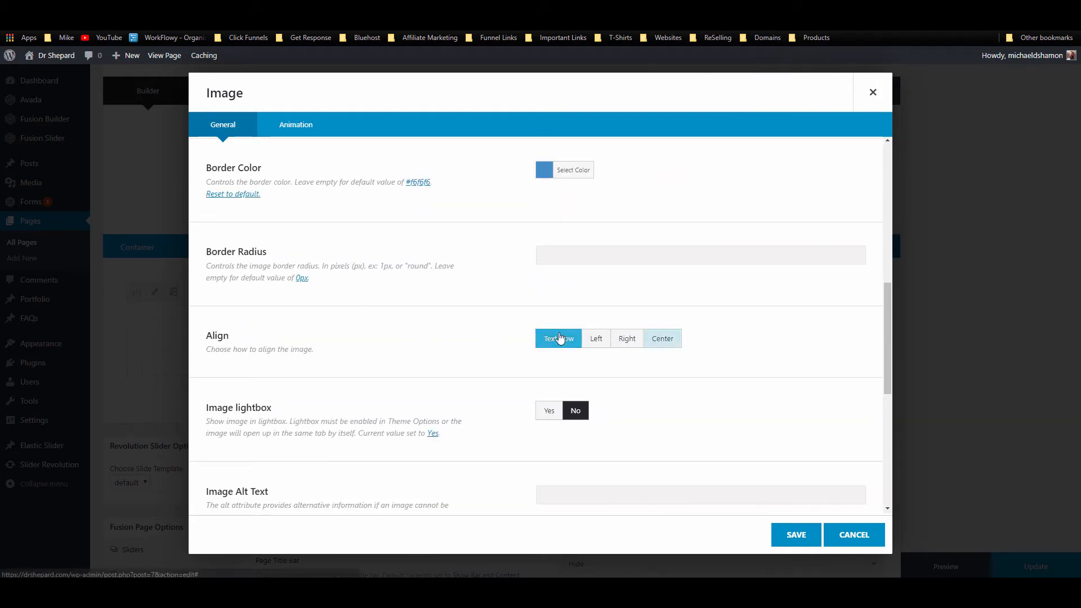
pyautogui.click(669, 344)
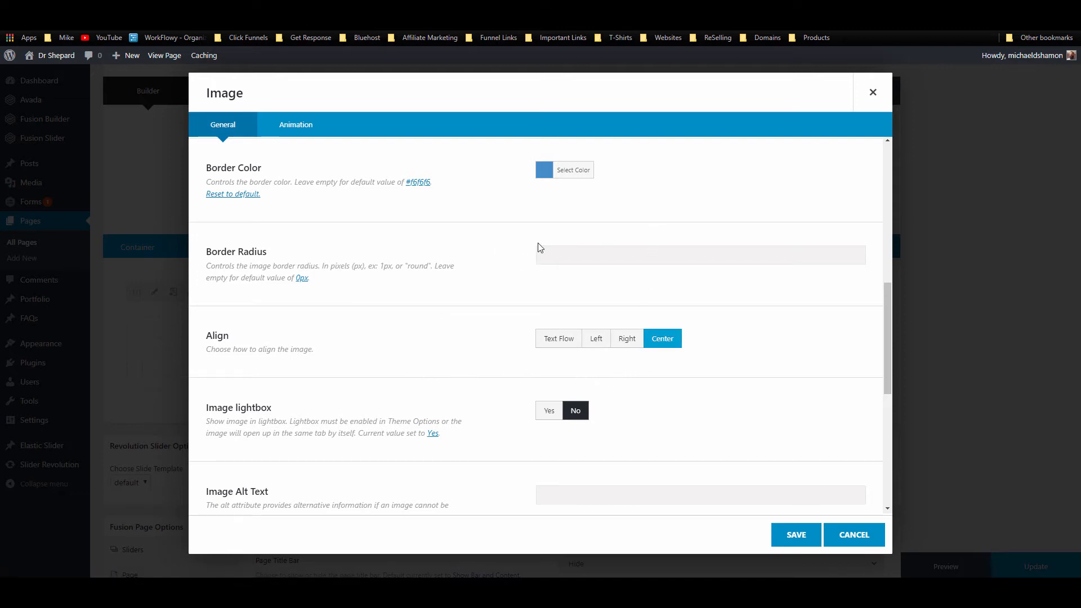
pyautogui.click(567, 248)
pyautogui.scroll(-6, 450, 355)
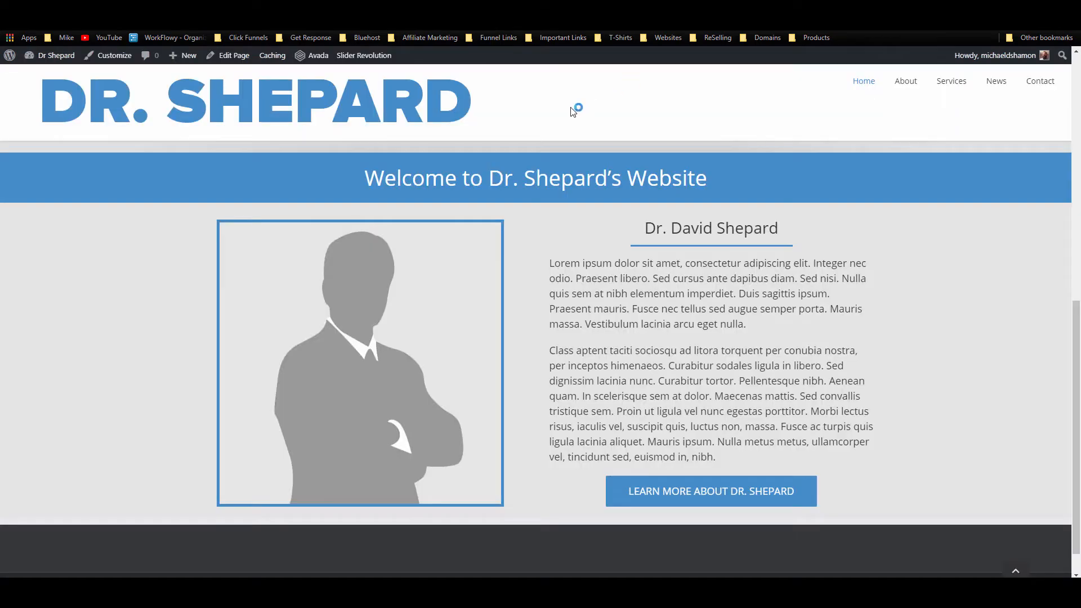
pyautogui.rightClick(909, 84)
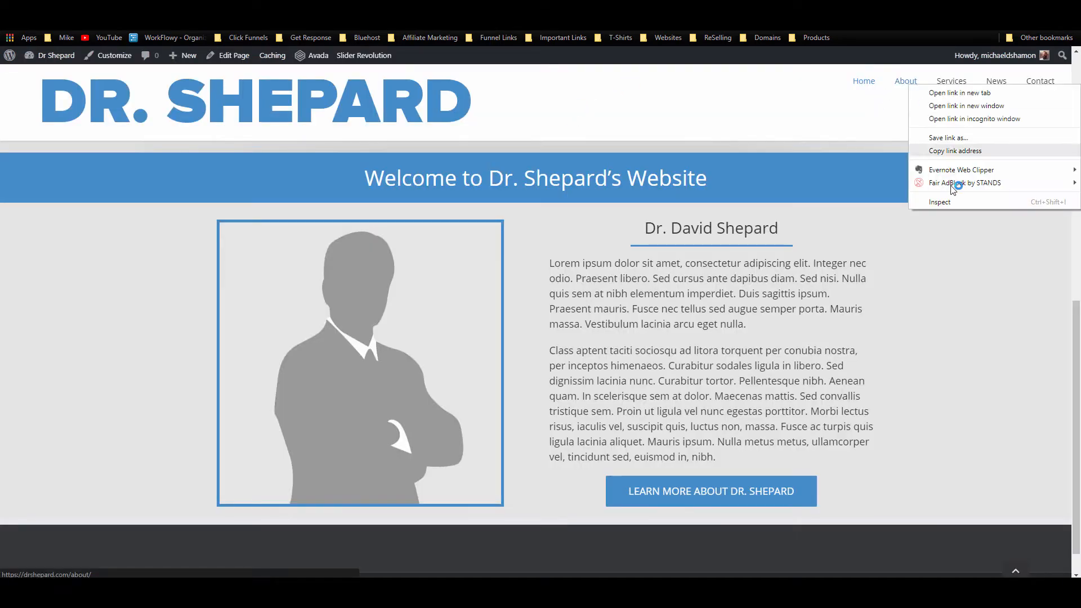
pyautogui.click(956, 150)
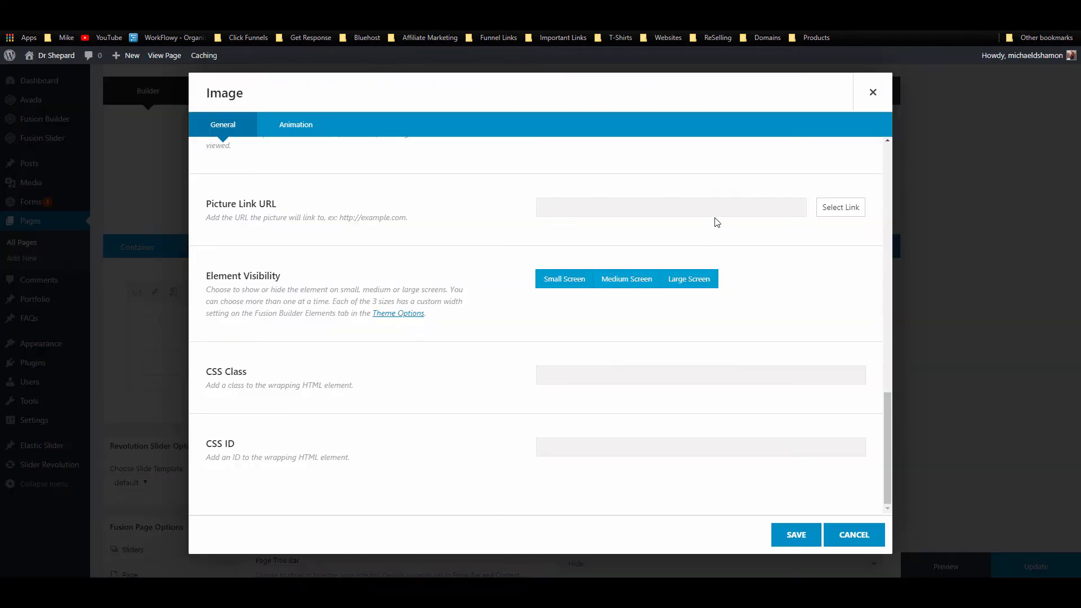
pyautogui.rightClick(713, 210)
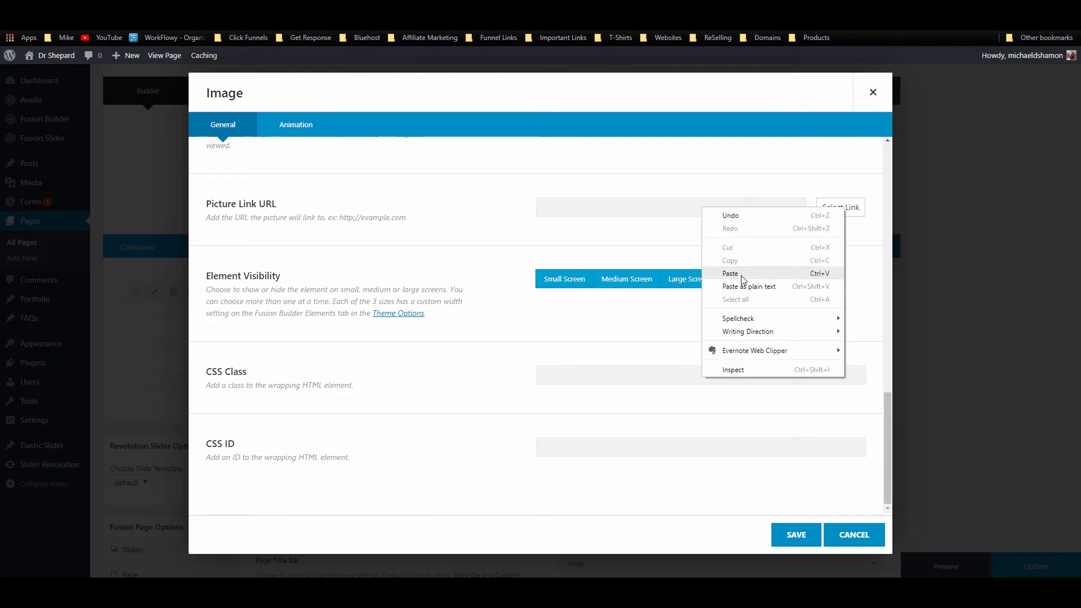
pyautogui.click(746, 274)
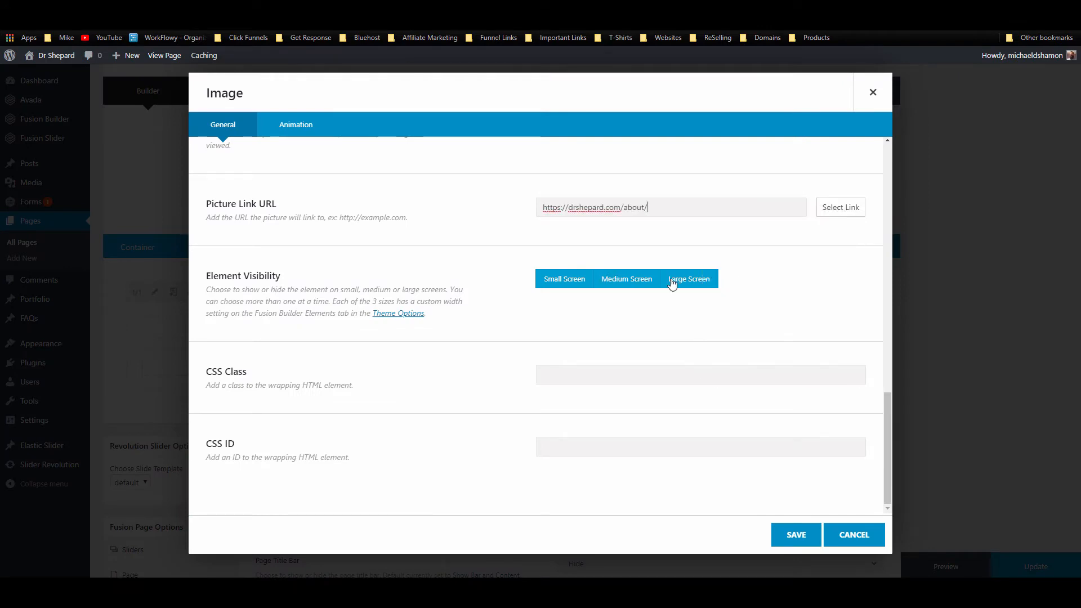
pyautogui.click(795, 535)
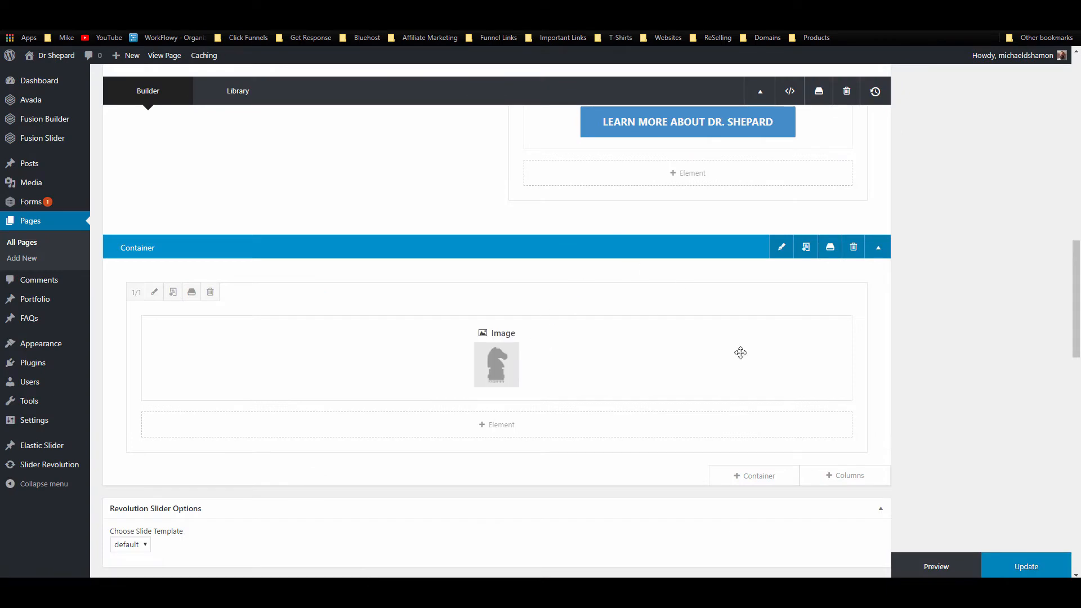
# Step: Add a Button element below the image, linked to the About page URL
pyautogui.moveTo(464, 363)
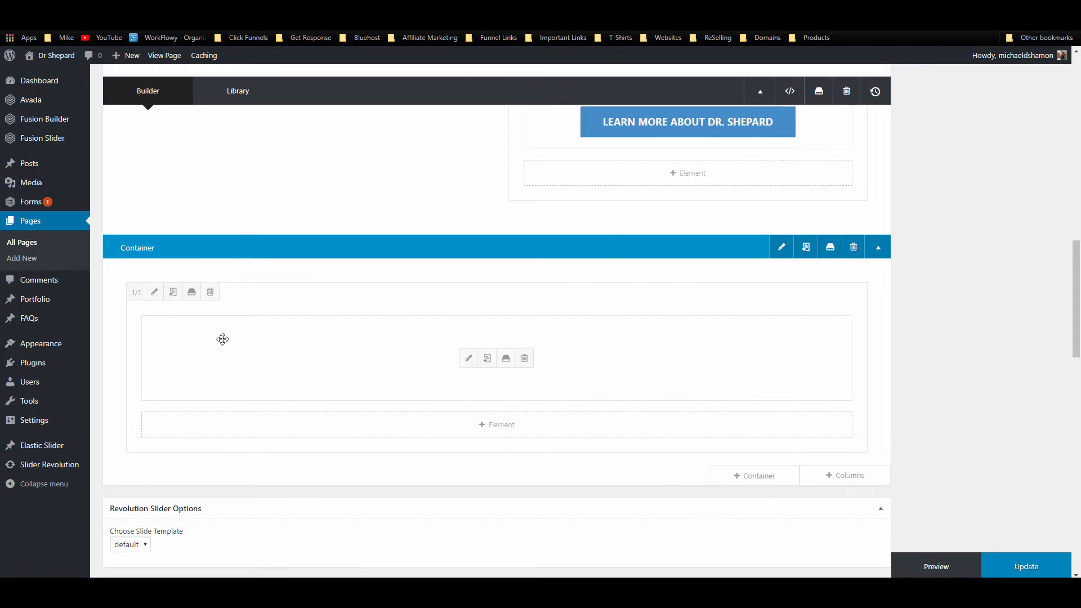
pyautogui.click(485, 429)
pyautogui.click(798, 99)
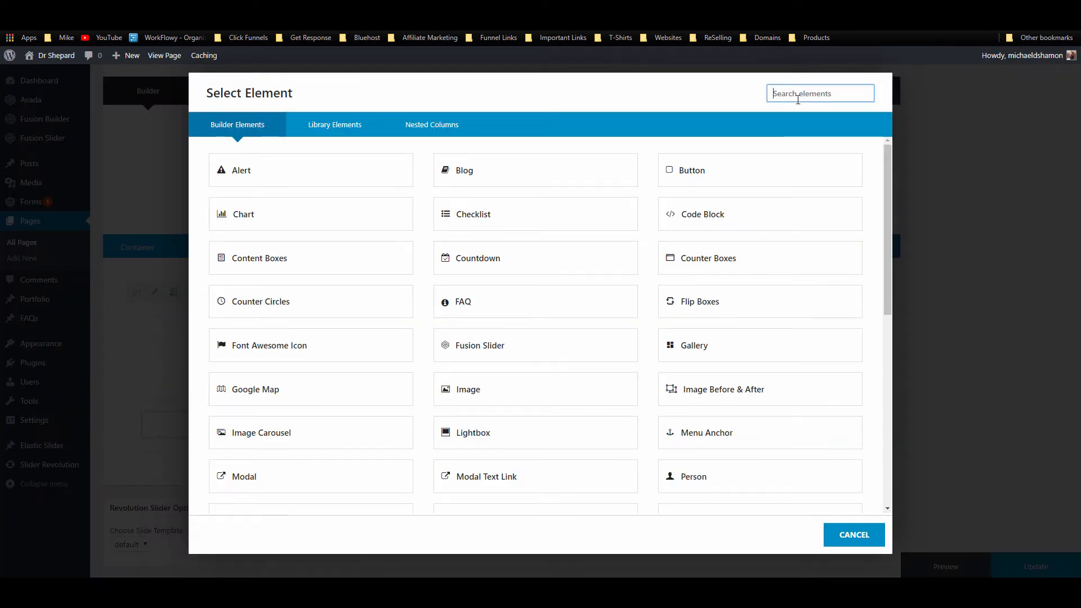
pyautogui.write('bu')
pyautogui.click(293, 170)
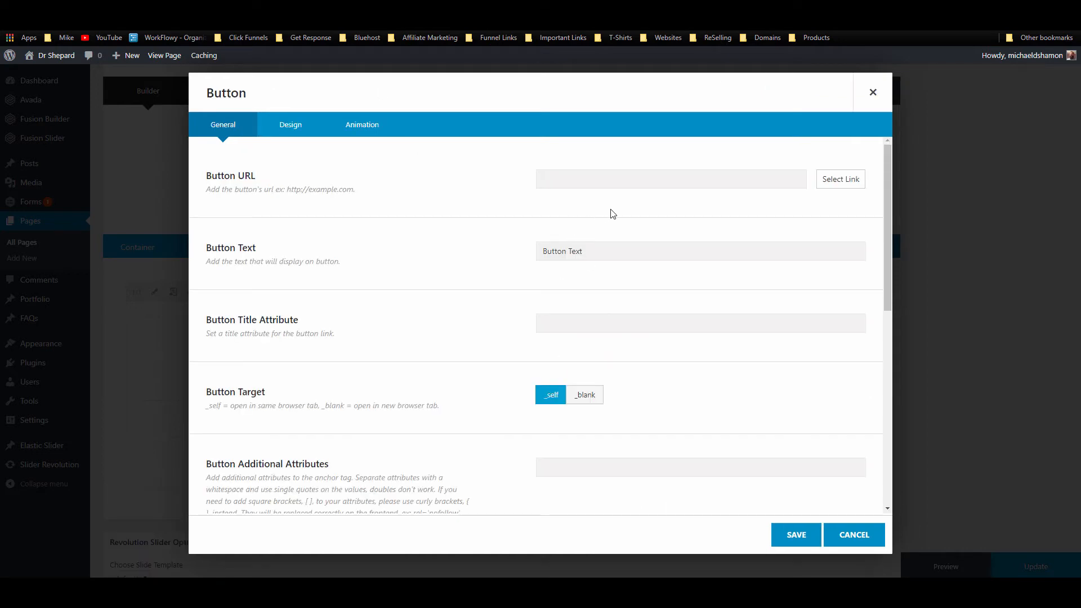
pyautogui.write('https://drshepard.com/about/')
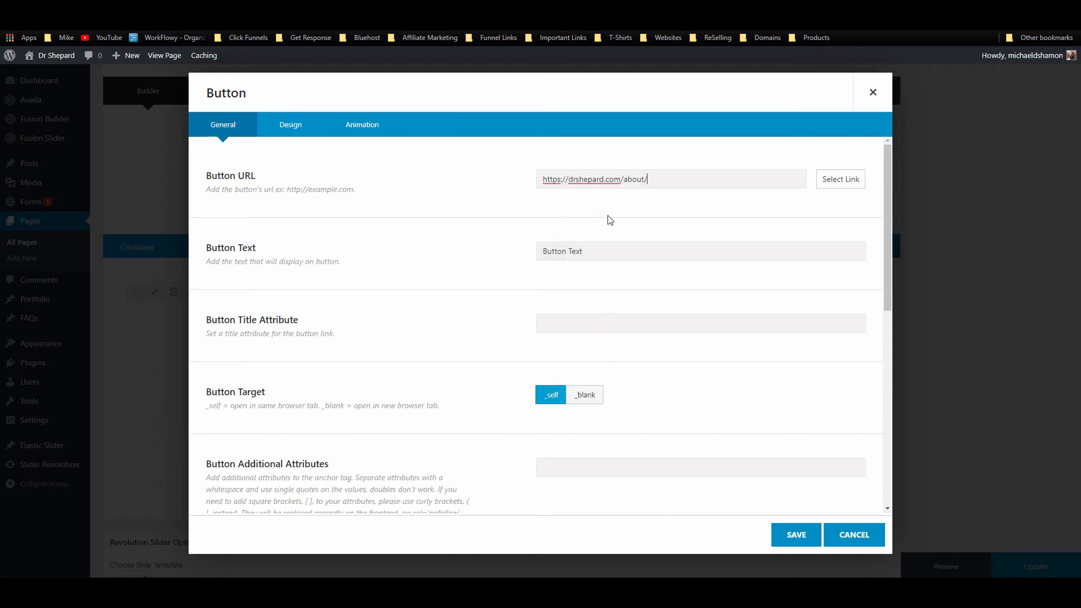
# Step: Set the button text to 'Meet The Team' and use the same text as its title attribute
pyautogui.moveTo(594, 254); pyautogui.dragTo(513, 258)
pyautogui.write('L')
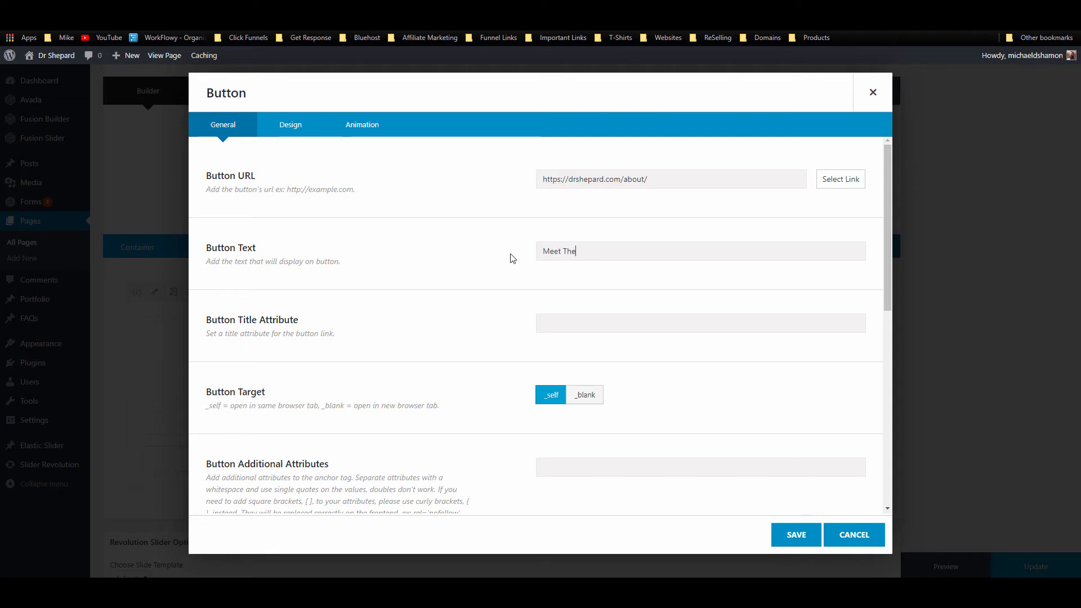
pyautogui.write('m')
pyautogui.moveTo(622, 252); pyautogui.dragTo(444, 257)
pyautogui.hotkey('ctrl', 'c')
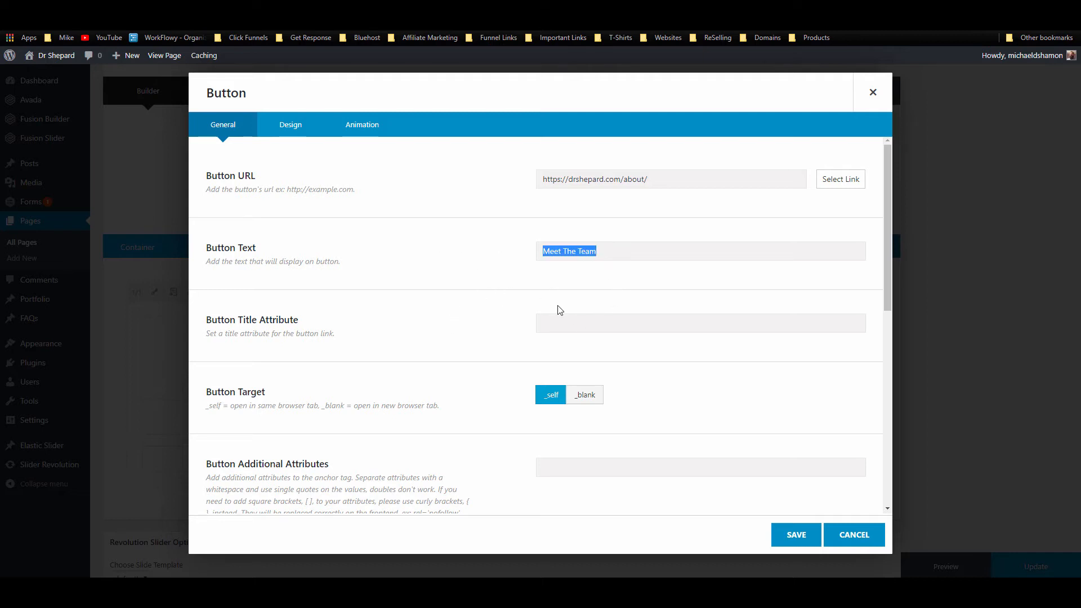
pyautogui.click(561, 322)
pyautogui.hotkey('ctrl', 'v')
# Step: Centre-align the button and save it
pyautogui.scroll(-5, 597, 331)
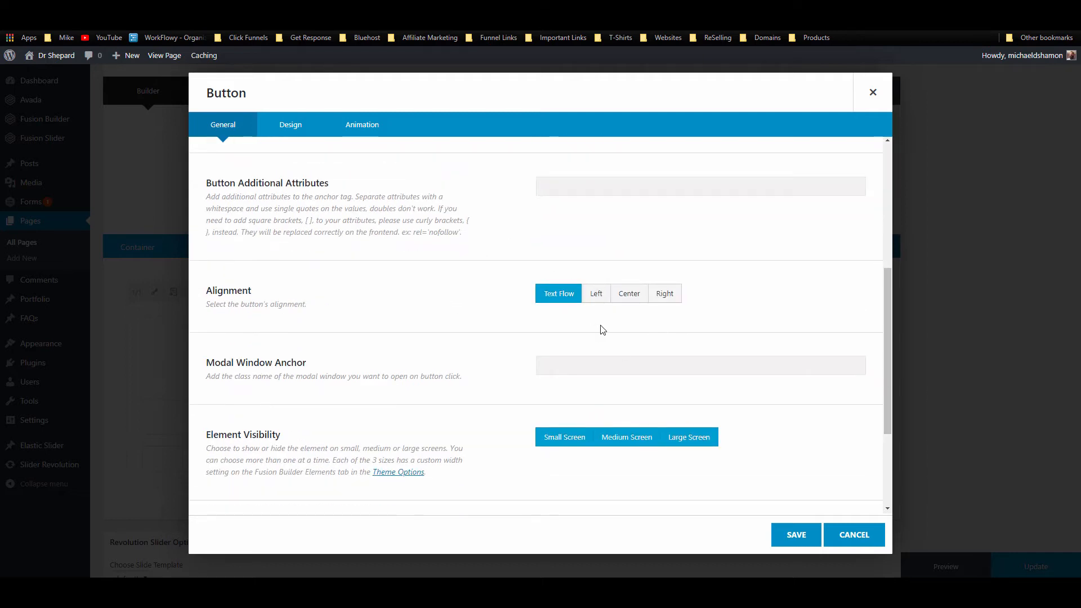
pyautogui.click(640, 297)
pyautogui.scroll(-3, 583, 454)
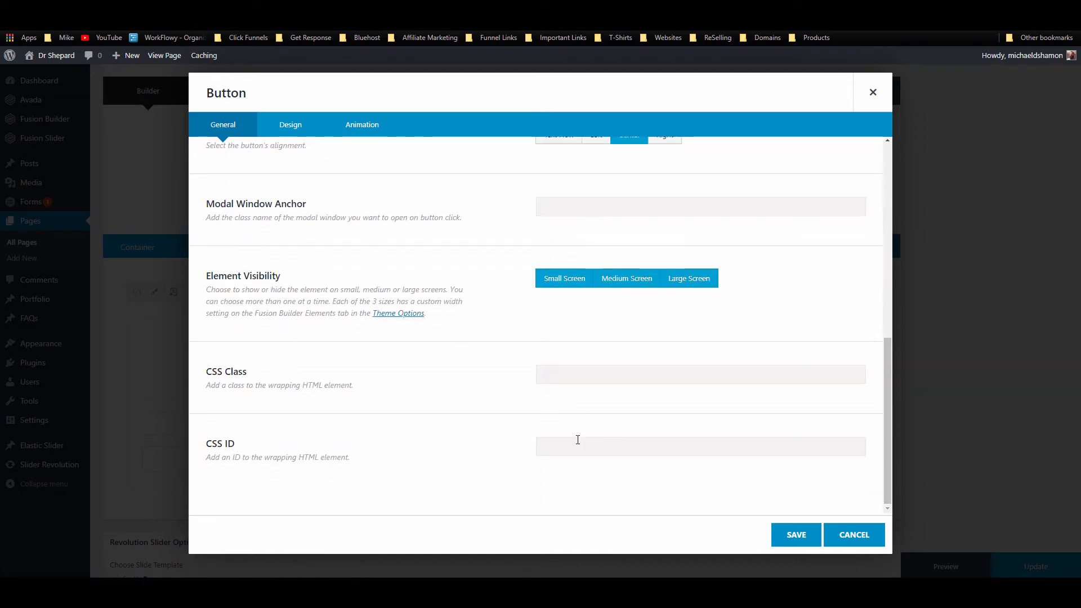
pyautogui.click(796, 534)
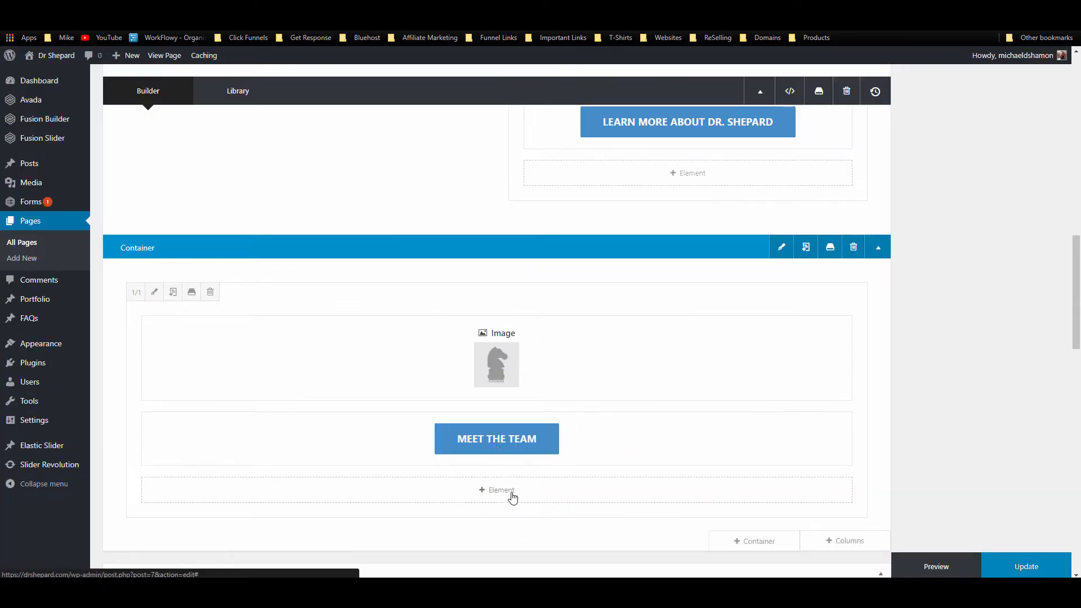
# Step: Review the button's General, Design and Animation settings, then close the dialog
pyautogui.click(469, 440)
pyautogui.click(292, 127)
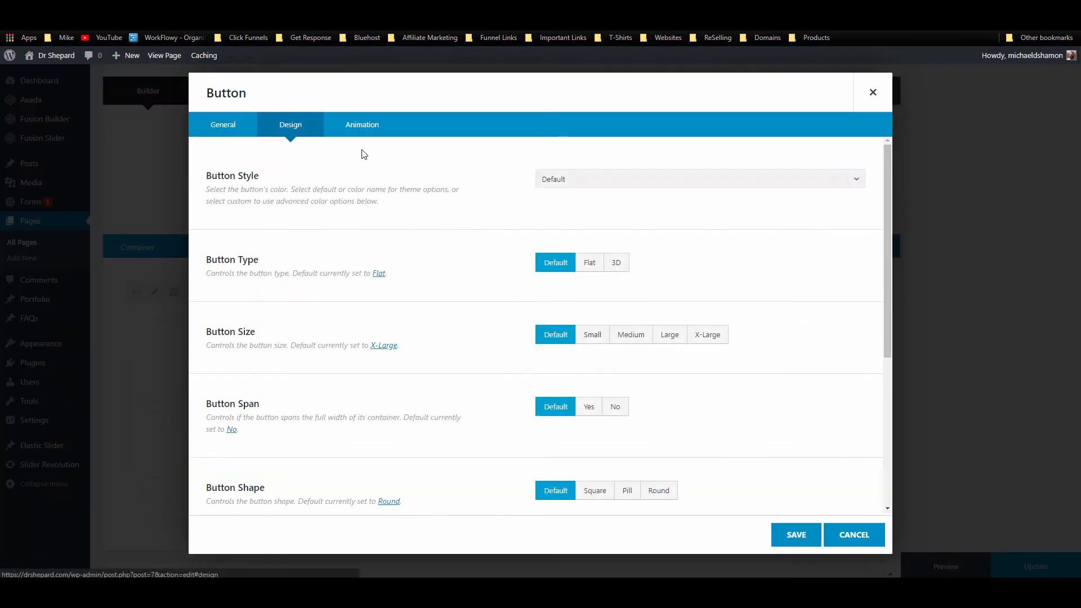
pyautogui.click(365, 127)
pyautogui.click(277, 127)
pyautogui.scroll(-5, 360, 316)
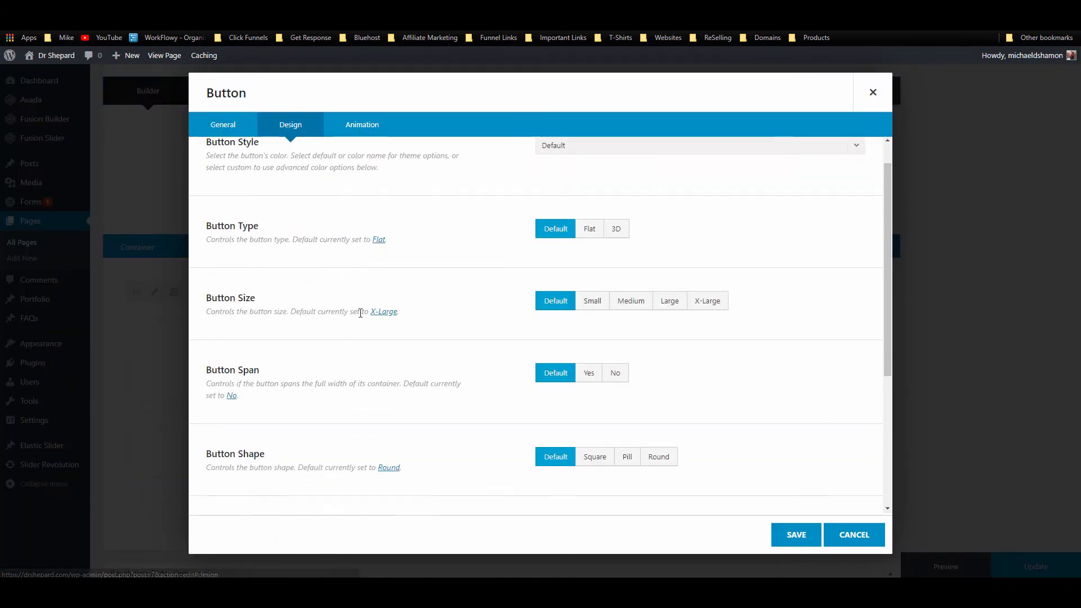
pyautogui.scroll(5, 362, 324)
pyautogui.click(223, 124)
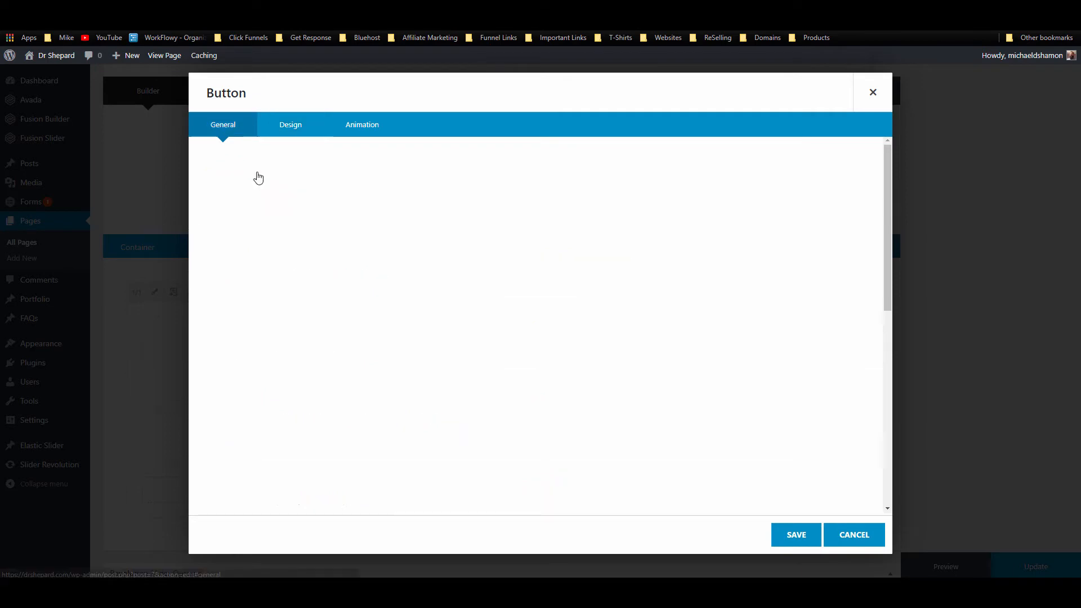
pyautogui.scroll(-3, 356, 325)
pyautogui.scroll(-3, 356, 324)
pyautogui.scroll(6, 480, 333)
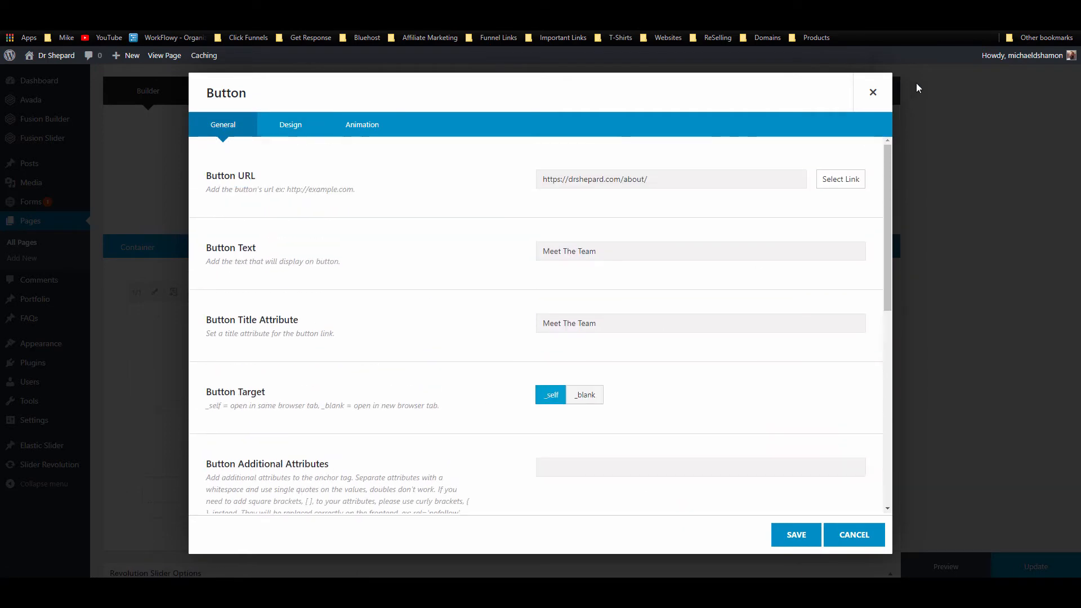
pyautogui.click(883, 93)
# Step: Add a Separator element with a top margin of 16
pyautogui.click(481, 495)
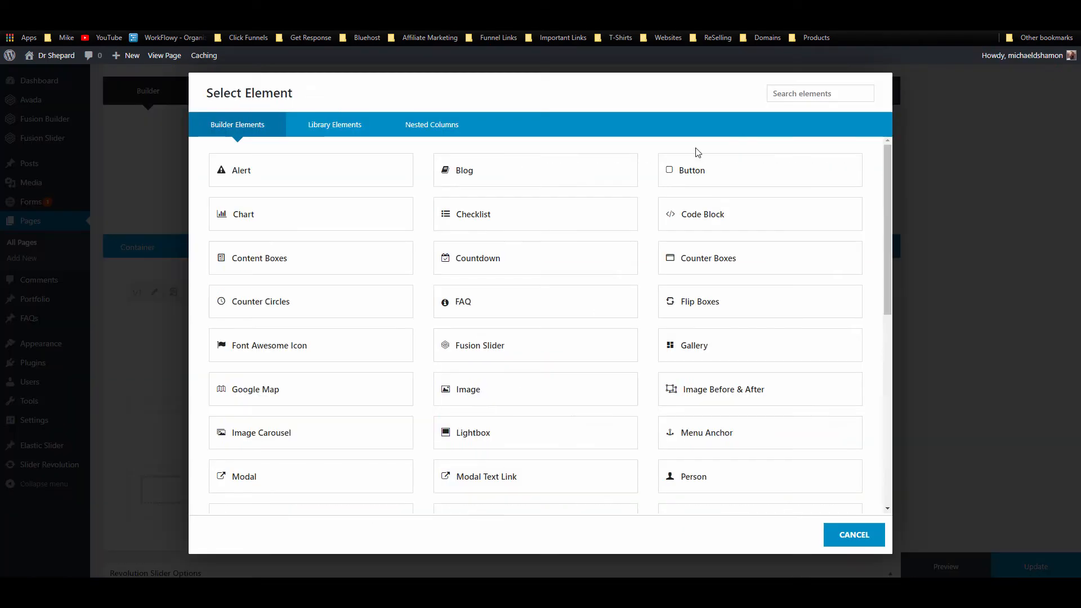
pyautogui.click(818, 94)
pyautogui.write('sep')
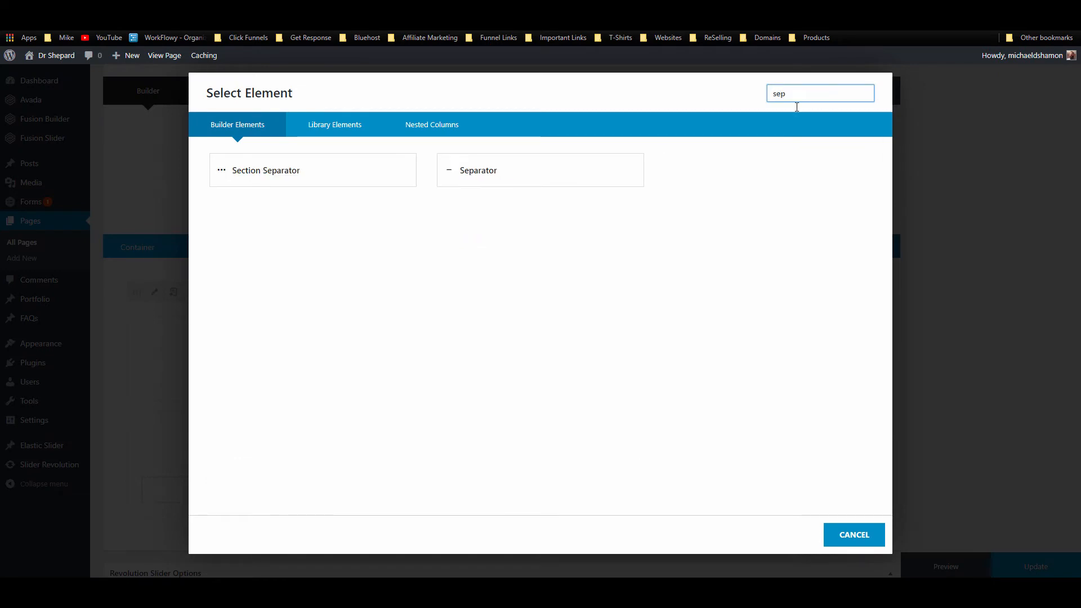
pyautogui.click(516, 172)
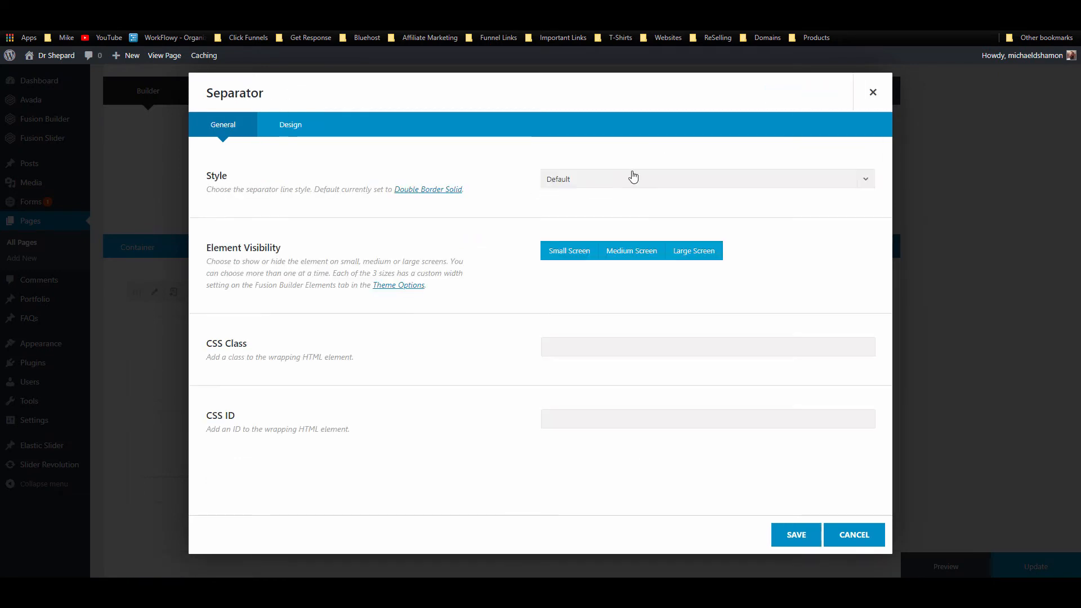
pyautogui.click(290, 124)
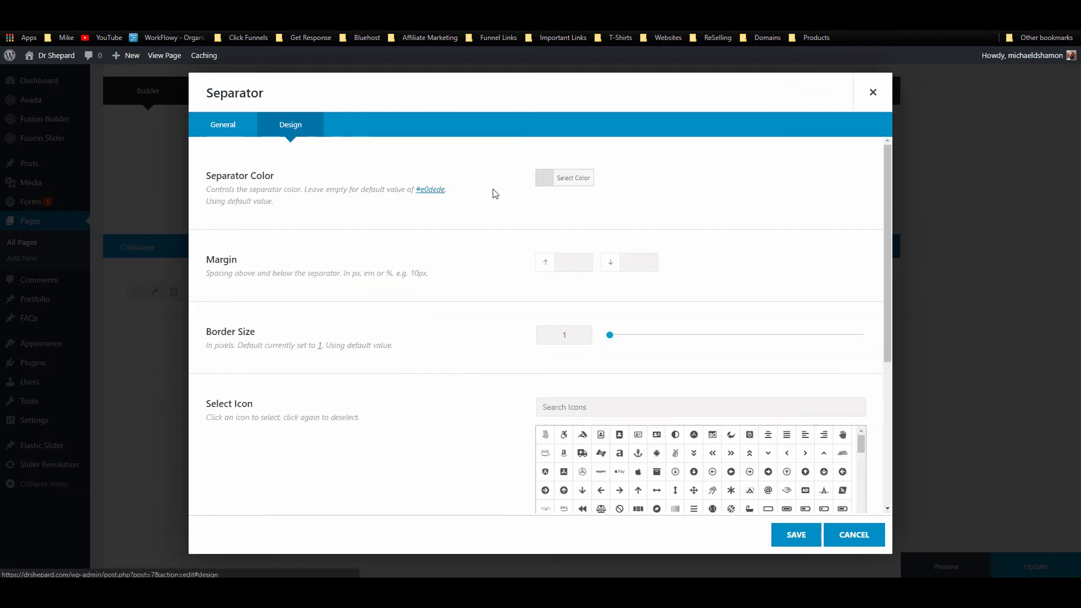
pyautogui.click(571, 264)
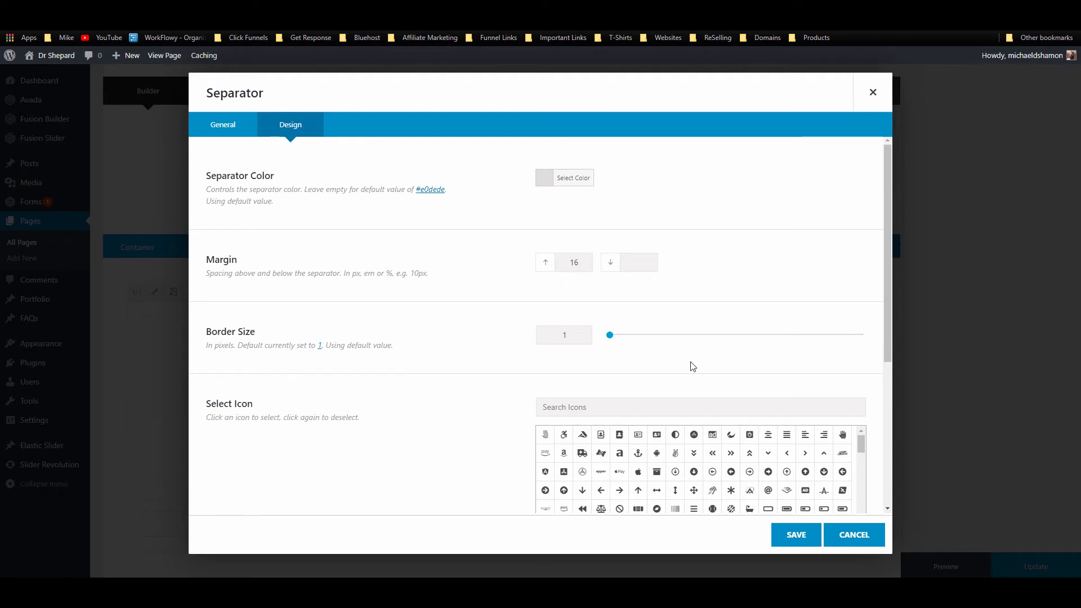
pyautogui.click(795, 535)
# Step: Move the separator up between the image and the MEET THE TEAM button
pyautogui.scroll(-1, 569, 437)
pyautogui.scroll(-2, 570, 437)
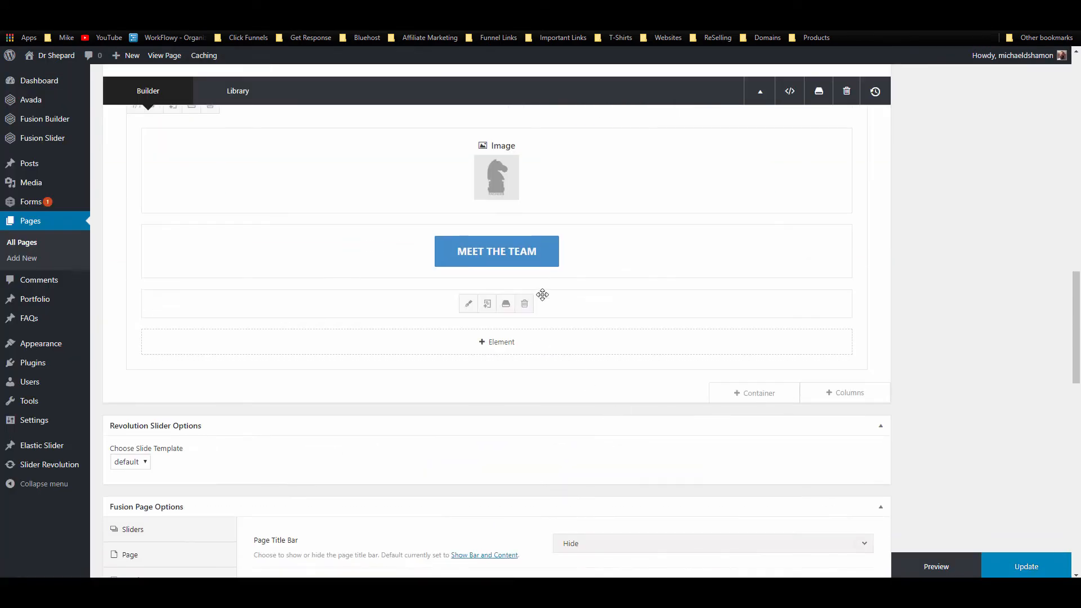
pyautogui.moveTo(618, 297); pyautogui.dragTo(611, 233)
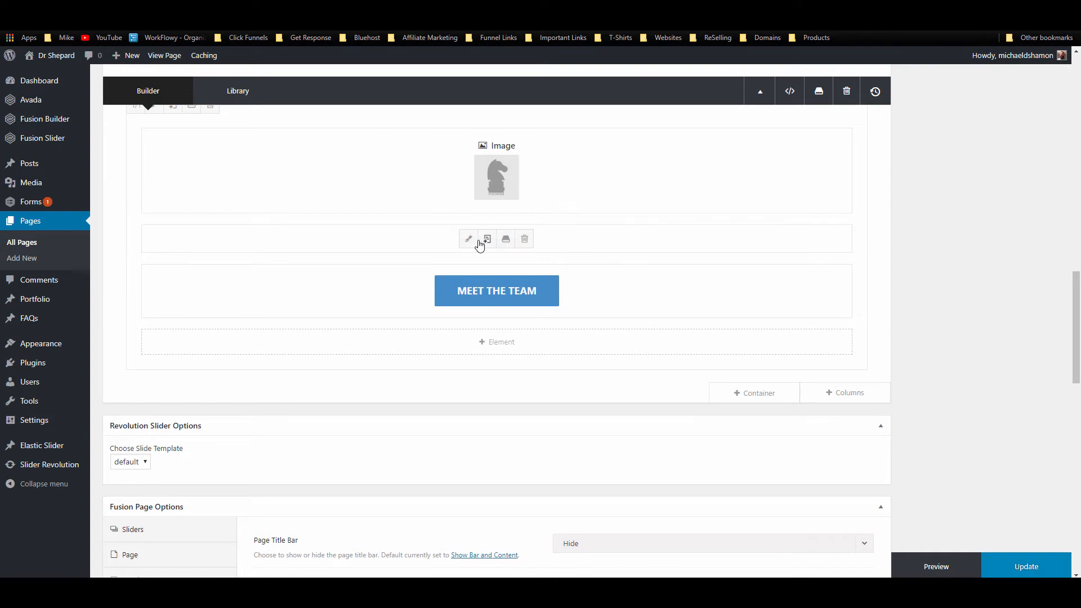
# Step: Set the separator's border size to 0 and save it
pyautogui.click(461, 240)
pyautogui.click(291, 124)
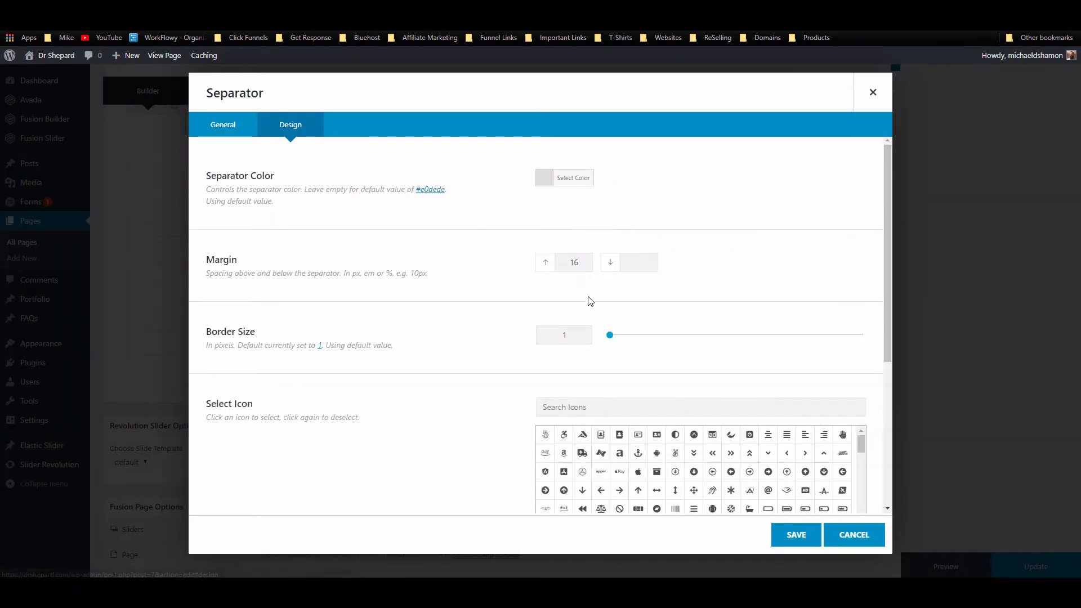
pyautogui.moveTo(571, 335); pyautogui.dragTo(540, 337)
pyautogui.write('0')
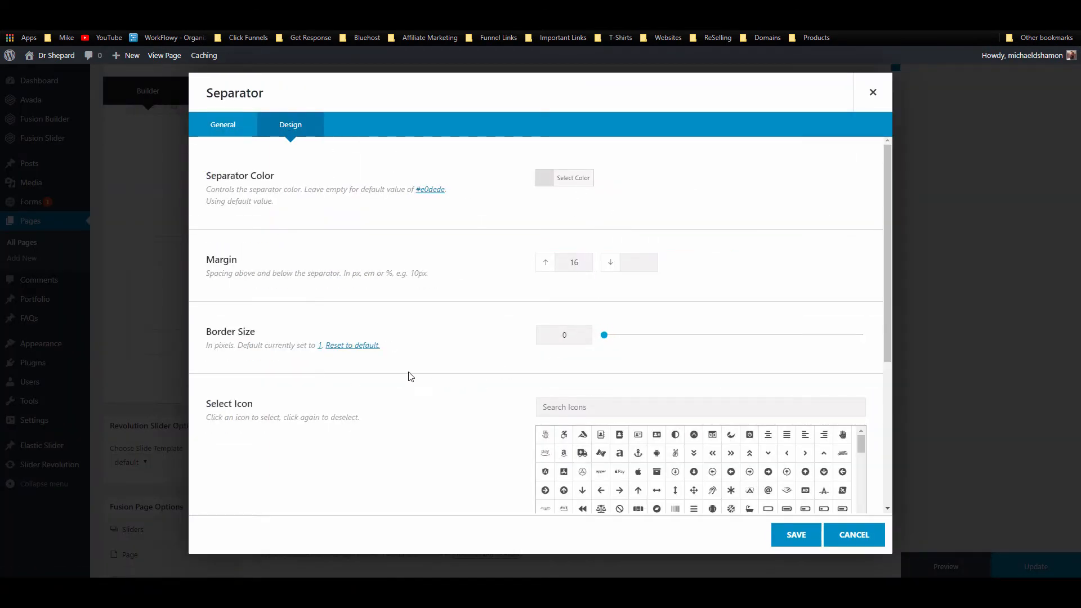
pyautogui.scroll(-4, 618, 389)
pyautogui.scroll(4, 506, 413)
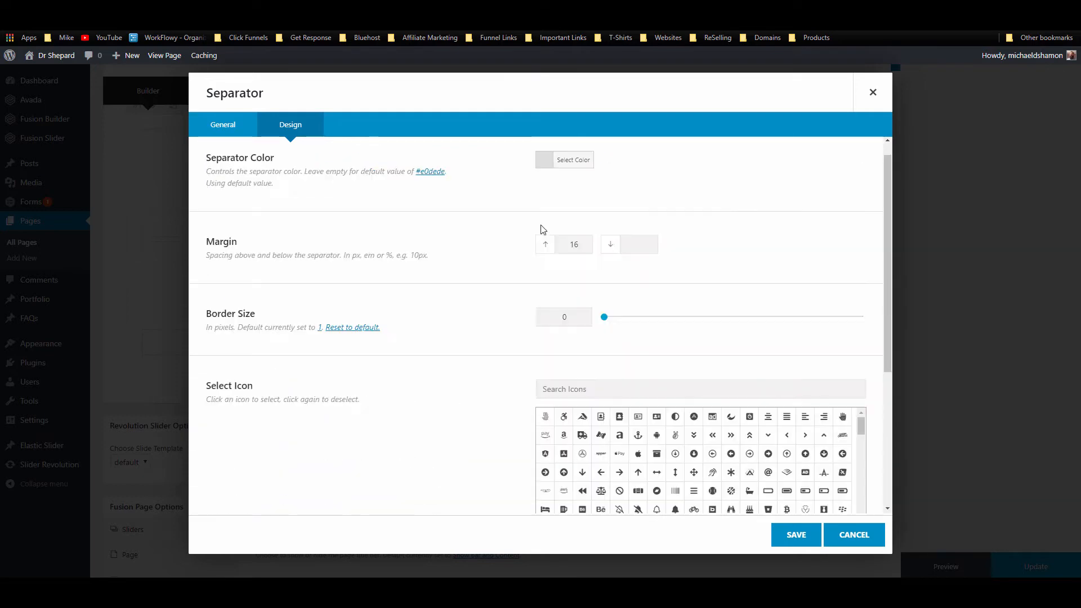
pyautogui.scroll(1, 543, 229)
pyautogui.scroll(-4, 524, 261)
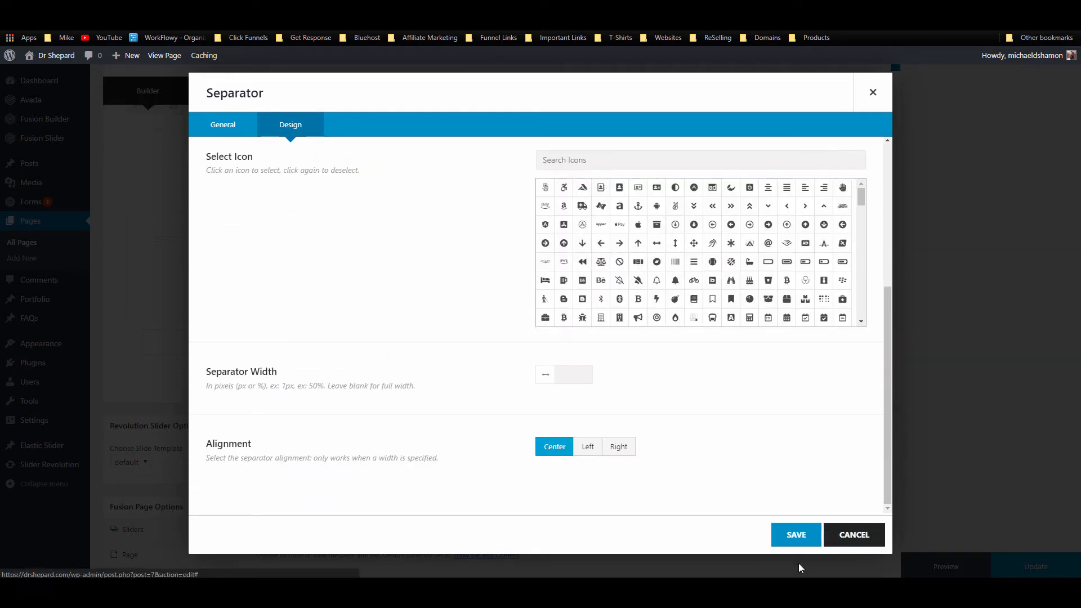
pyautogui.click(794, 535)
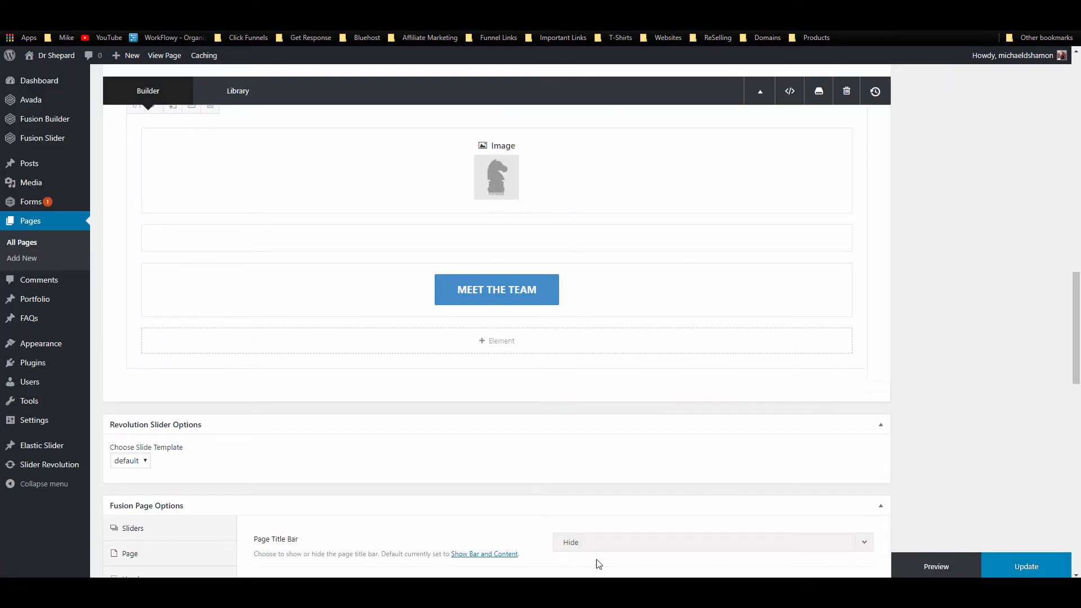
# Step: Update the Home page and check the new image and Meet the Team section on the live site
pyautogui.click(1004, 567)
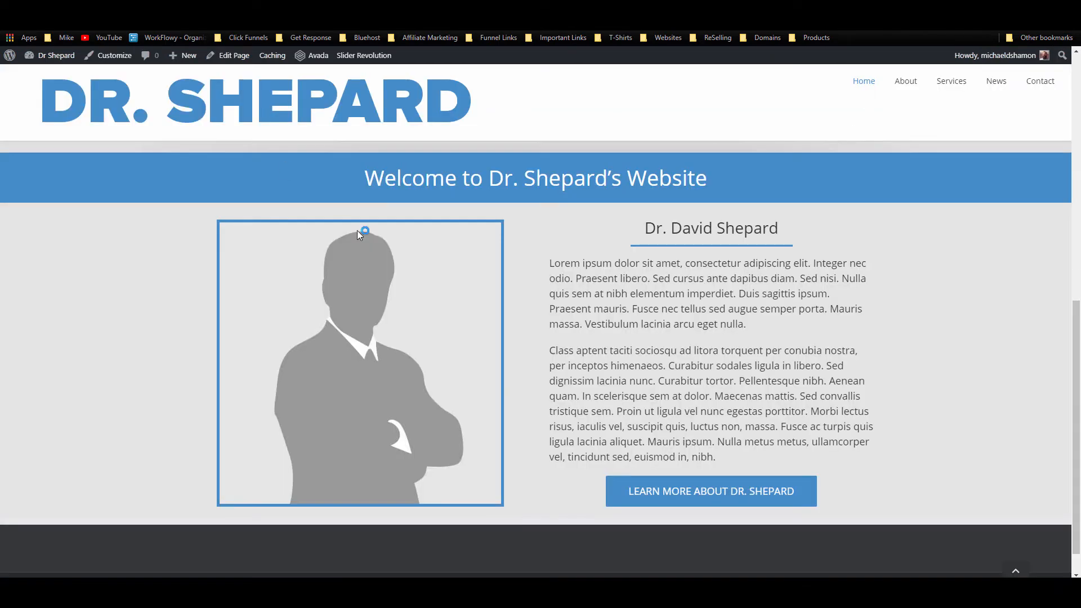
pyautogui.scroll(-1, 356, 231)
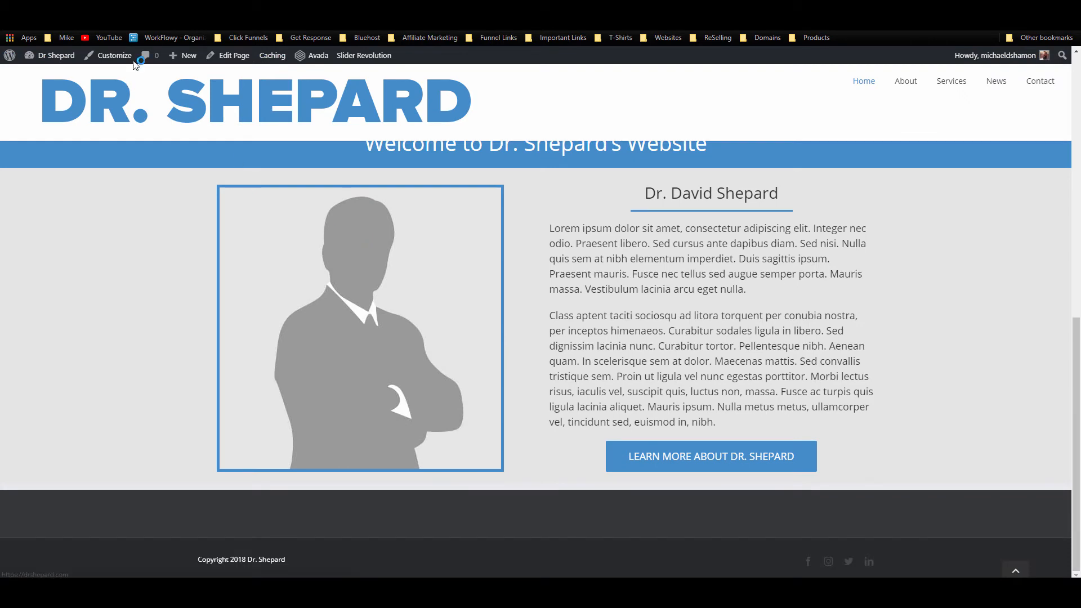
pyautogui.click(45, 22)
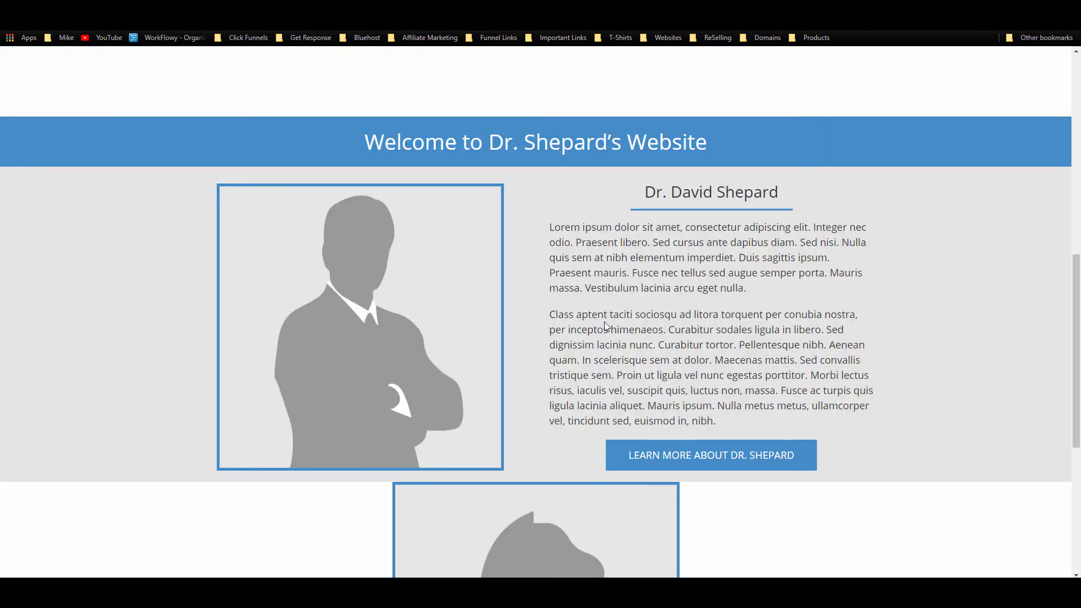
pyautogui.scroll(-5, 603, 322)
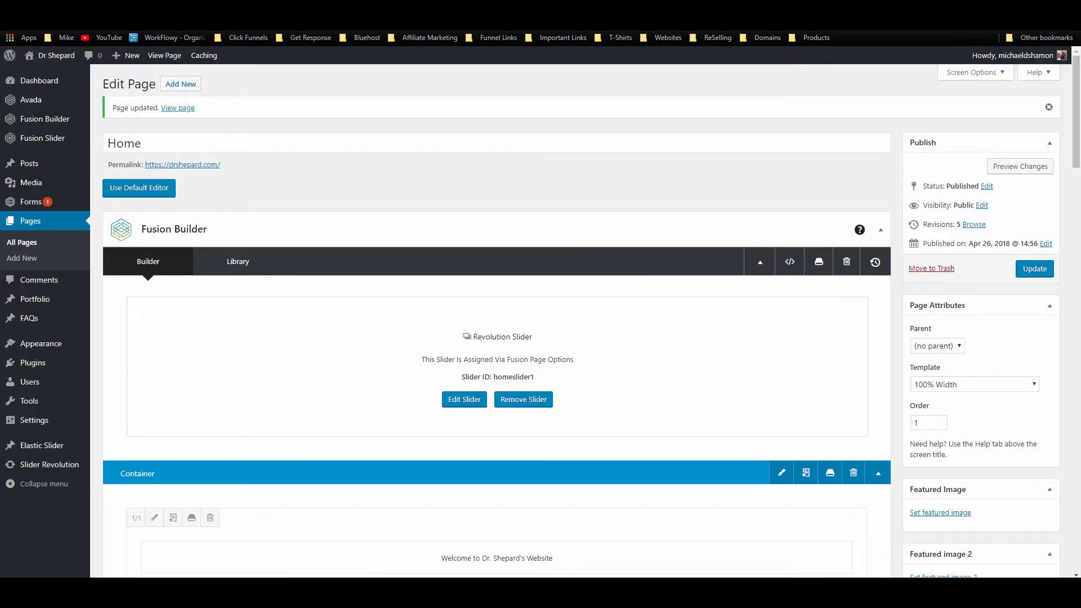
pyautogui.scroll(-15, 565, 240)
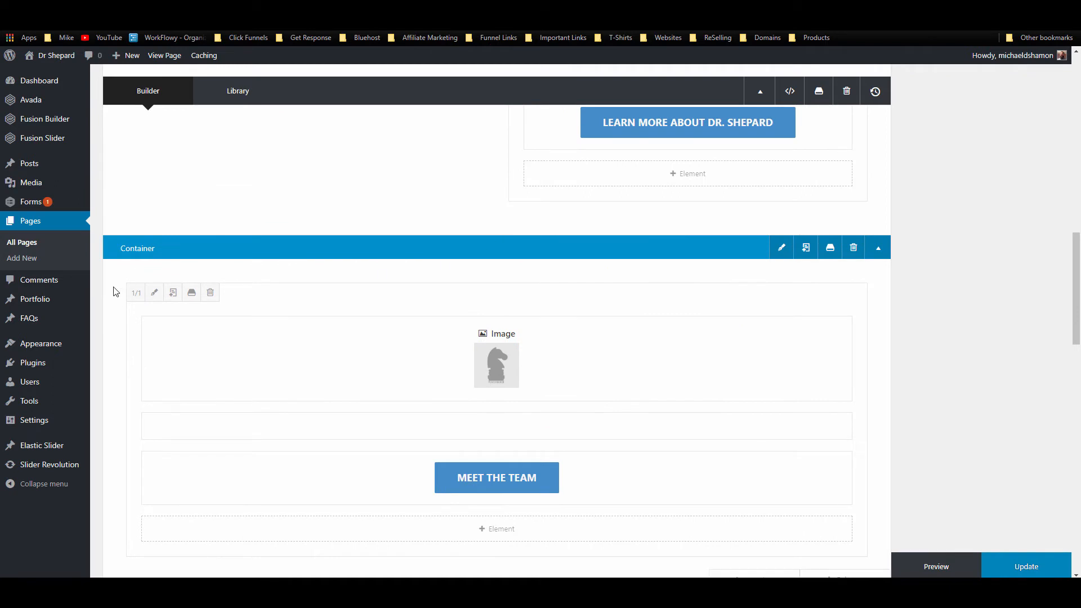
# Step: Make the column 1/4 wide and set the MEET THE TEAM button's Button Span to Yes
pyautogui.click(136, 293)
pyautogui.click(187, 249)
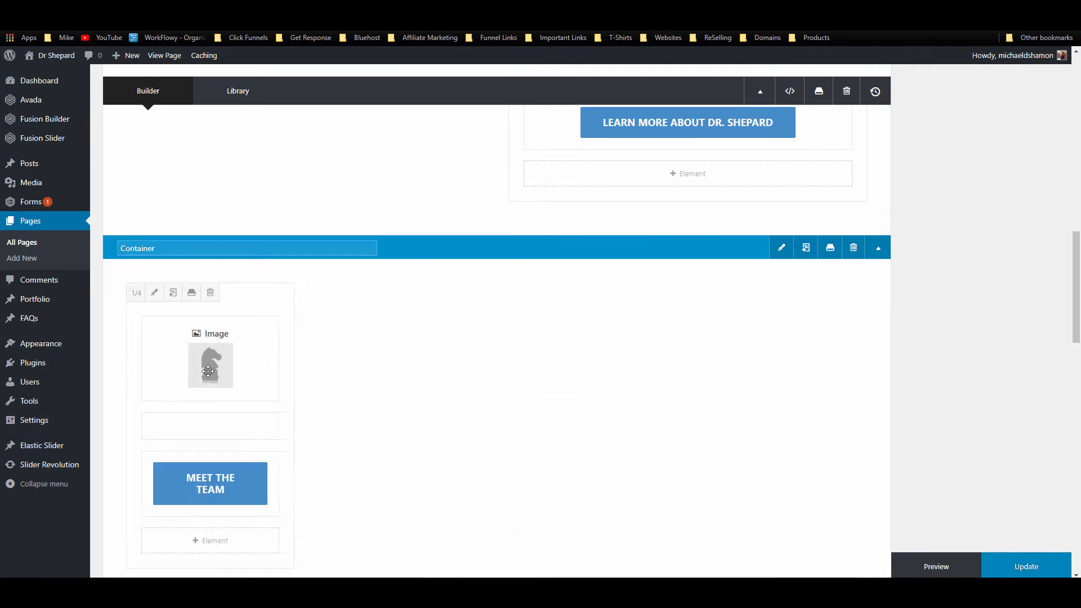
pyautogui.click(182, 485)
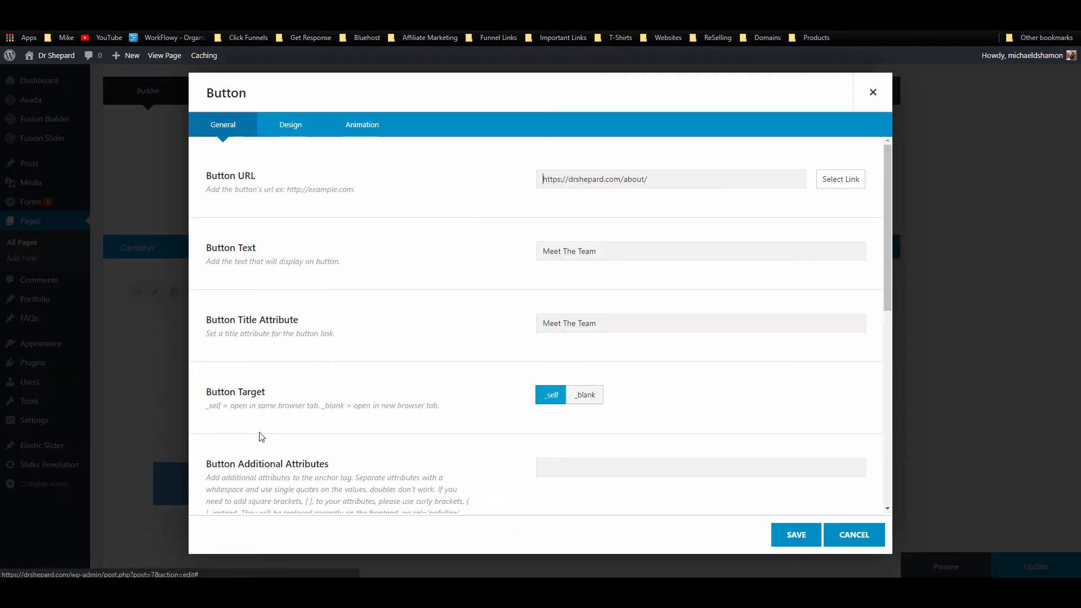
pyautogui.click(299, 117)
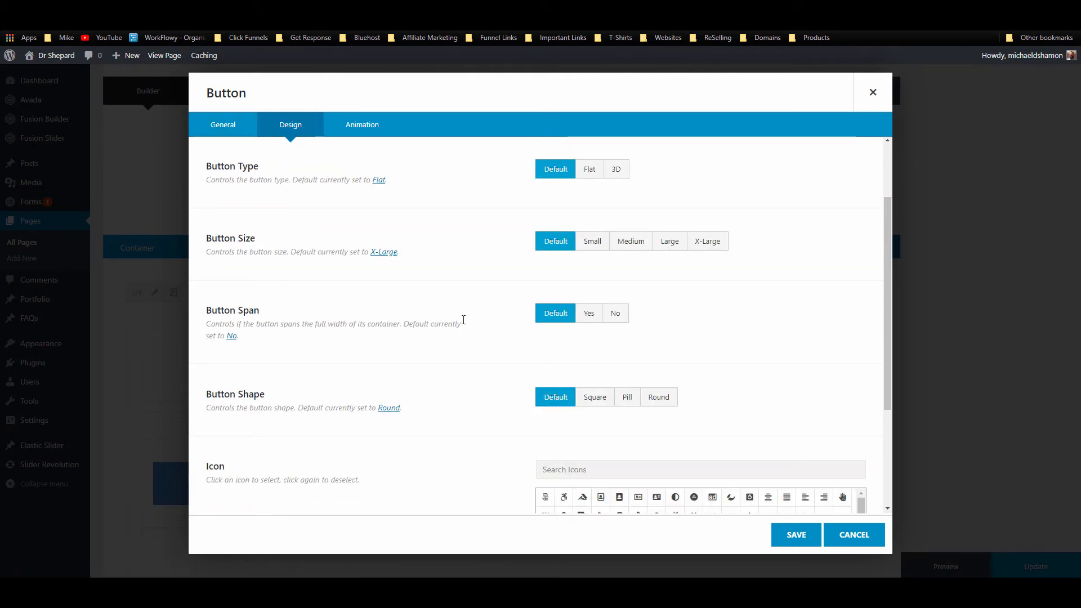
pyautogui.click(585, 316)
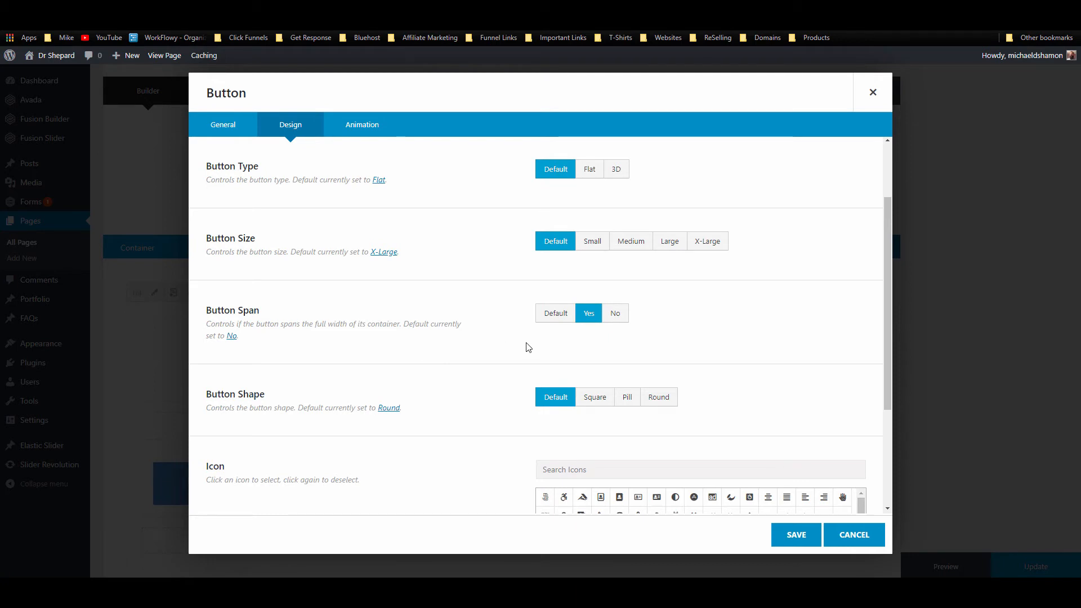
pyautogui.click(786, 546)
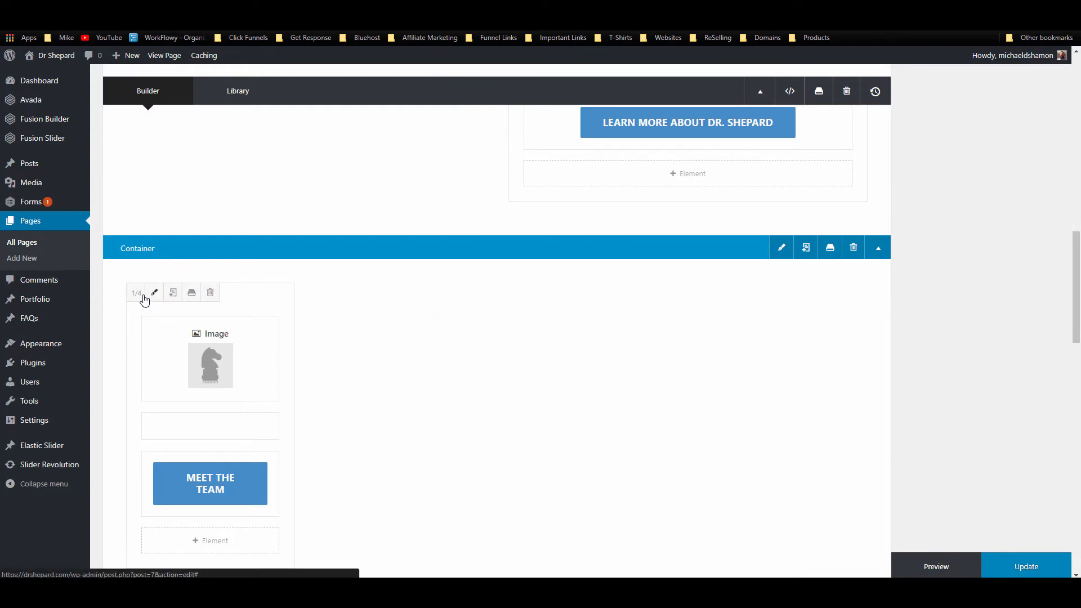
pyautogui.click(173, 293)
pyautogui.click(173, 293)
pyautogui.click(173, 293)
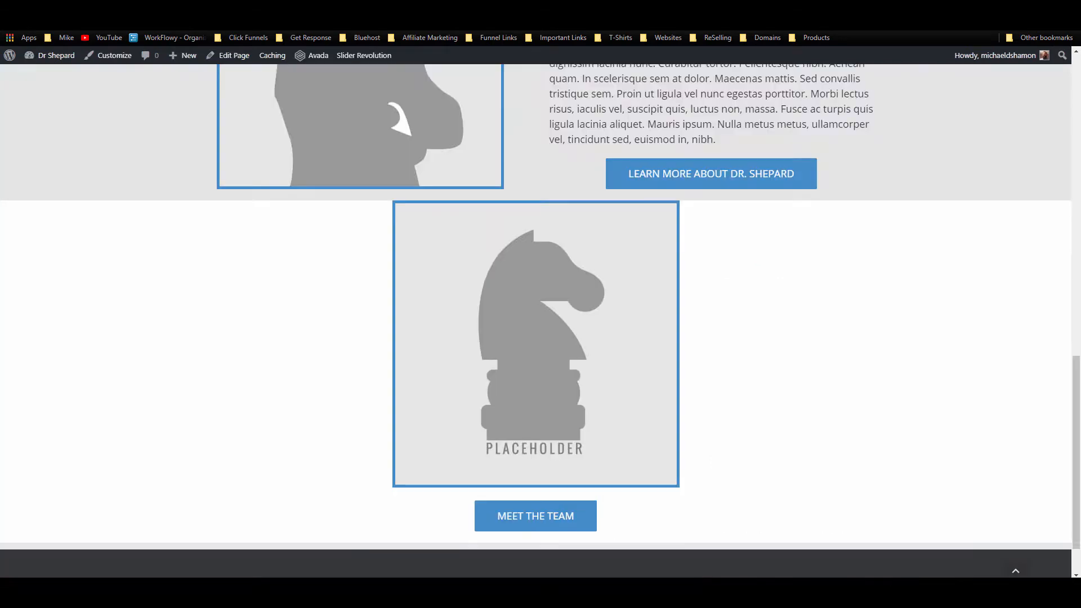
pyautogui.scroll(-1, 516, 254)
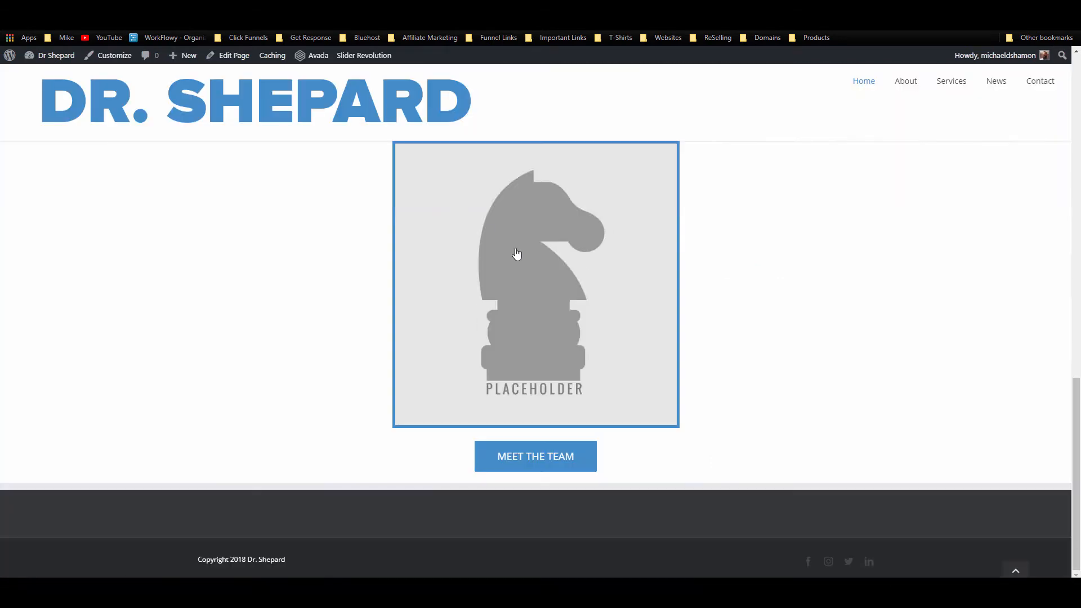
pyautogui.scroll(3, 517, 254)
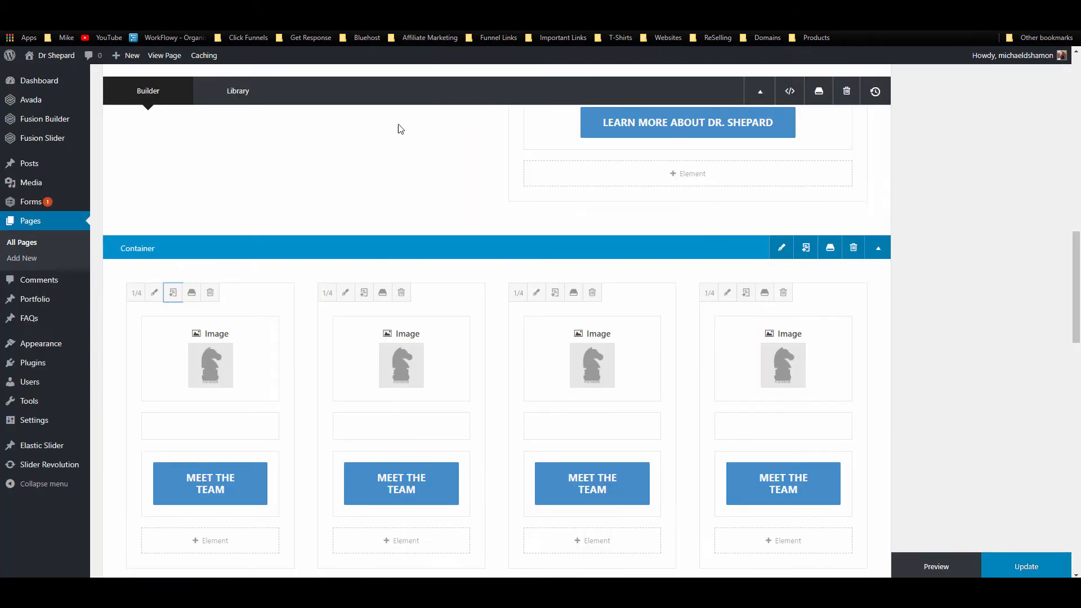
pyautogui.click(782, 248)
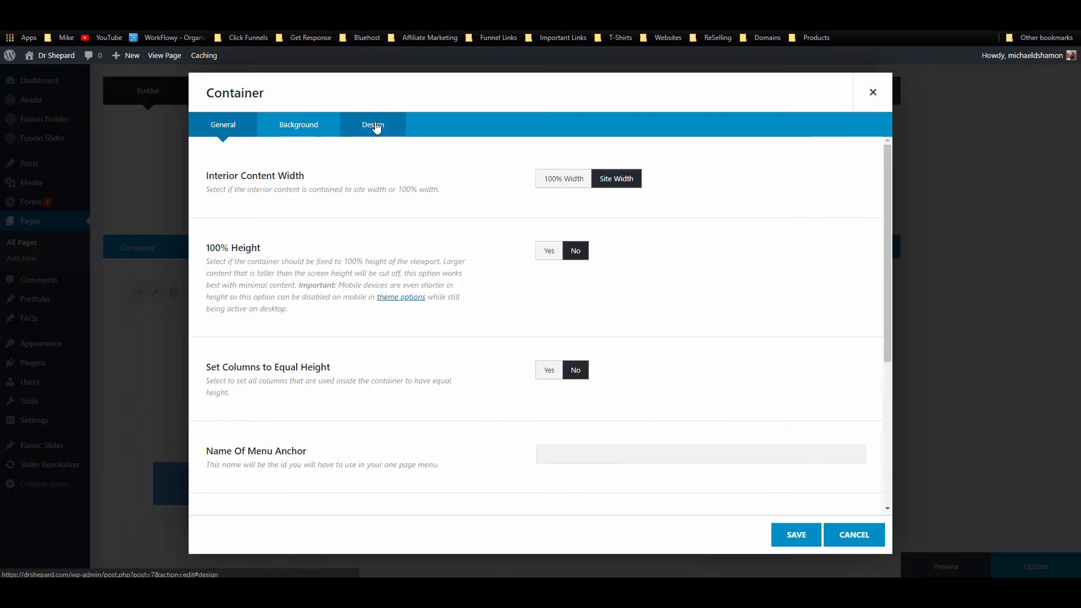
pyautogui.click(376, 128)
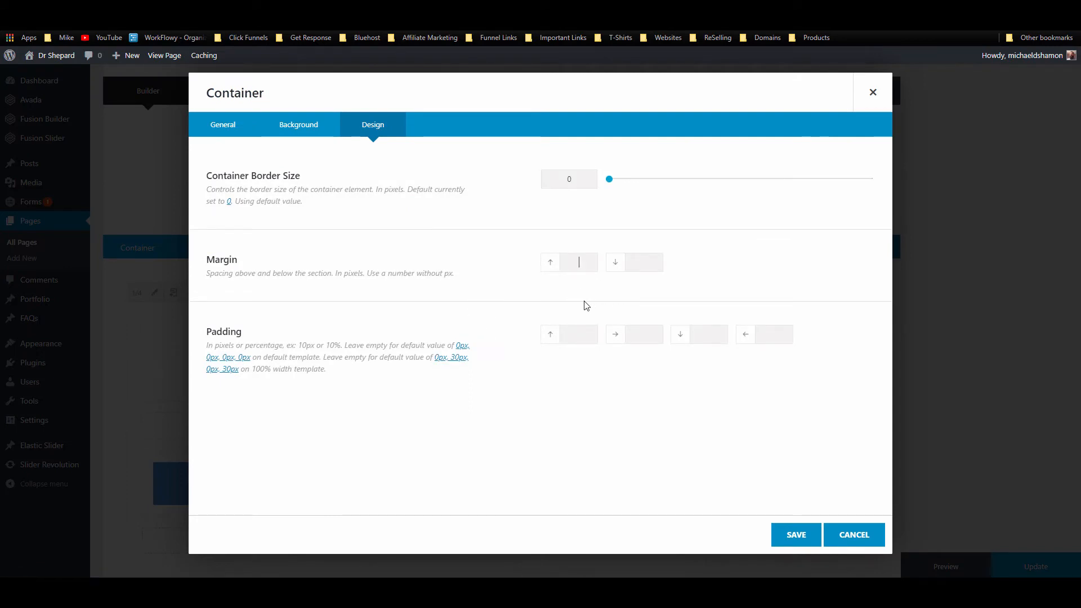
pyautogui.click(572, 334)
pyautogui.click(795, 534)
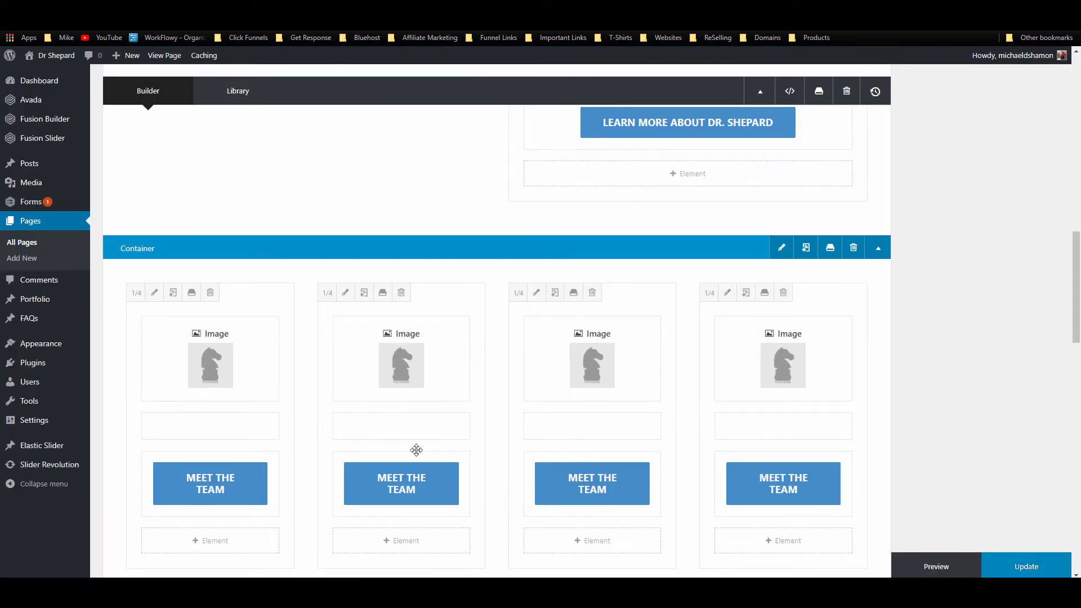
# Step: Copy the Services page link address from the live site's menu
pyautogui.scroll(2, 502, 465)
pyautogui.scroll(-3, 397, 414)
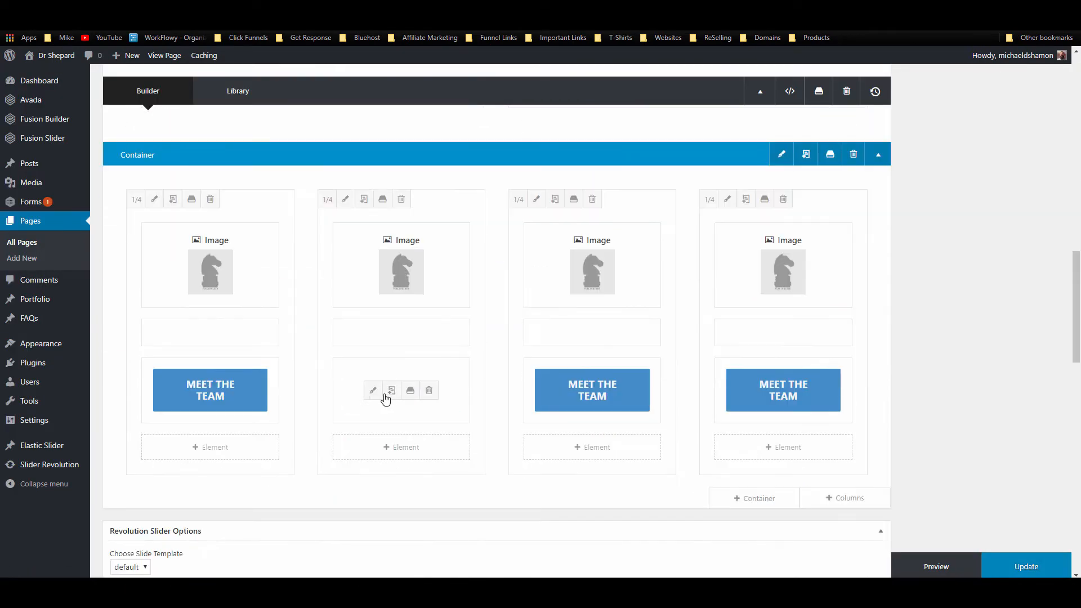
pyautogui.click(891, 8)
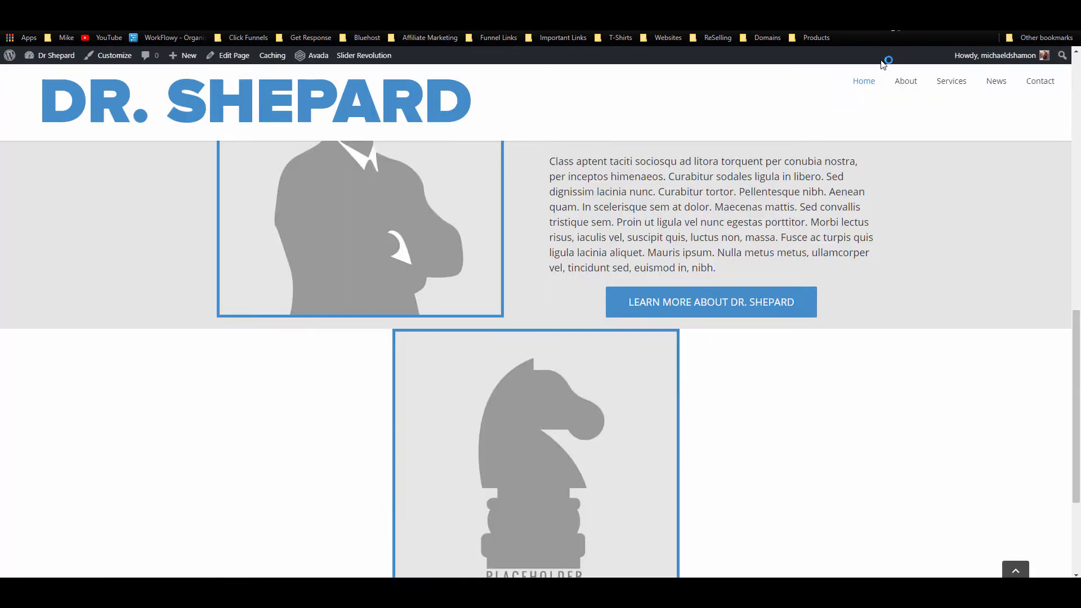
pyautogui.rightClick(954, 85)
pyautogui.click(958, 145)
pyautogui.click(771, 8)
# Step: Point the second column's button to the services page and rename it 'Our Services'
pyautogui.click(370, 390)
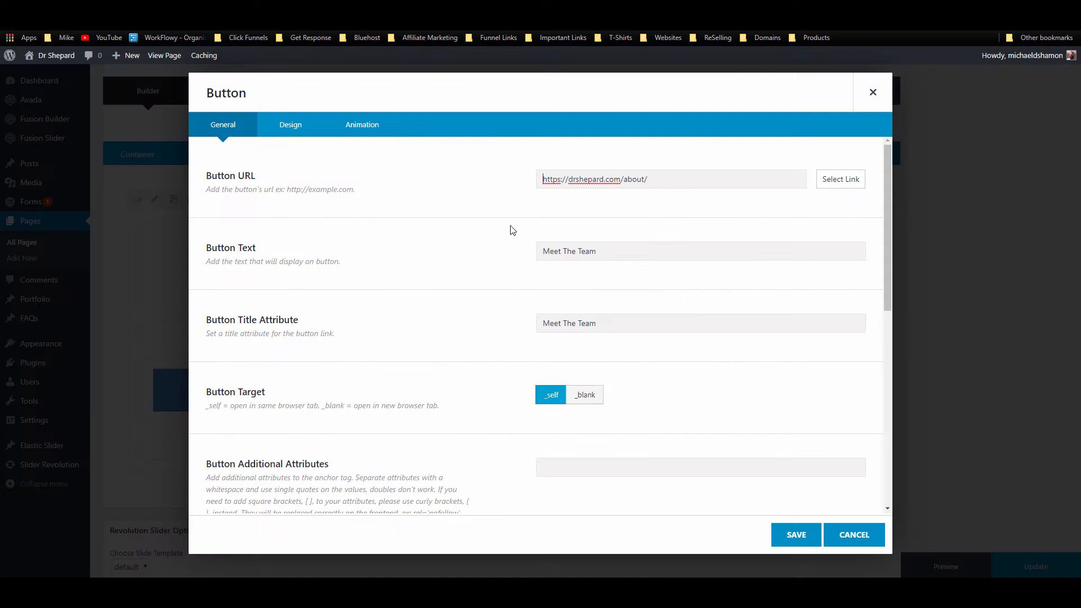
pyautogui.tripleClick(677, 181)
pyautogui.hotkey('ctrl', 'v')
pyautogui.tripleClick(608, 251)
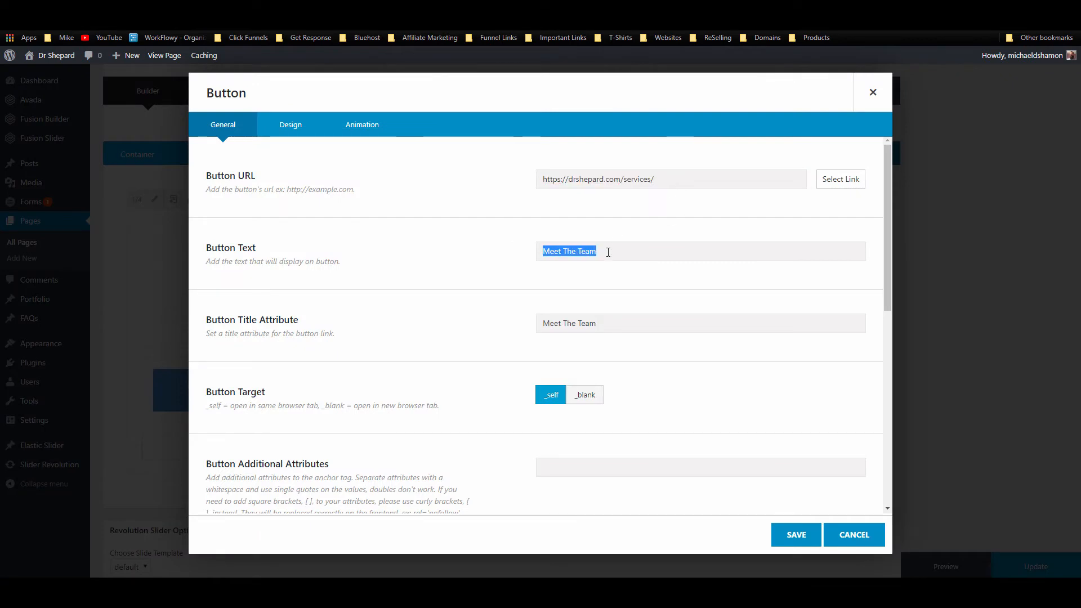
pyautogui.write('Our Services')
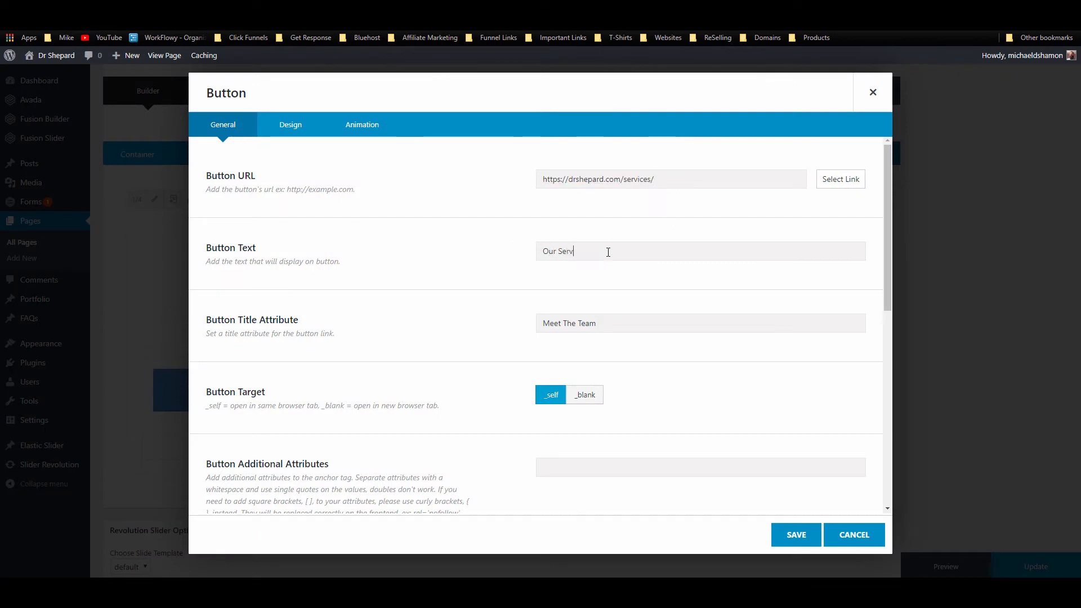
pyautogui.click(789, 535)
pyautogui.click(374, 270)
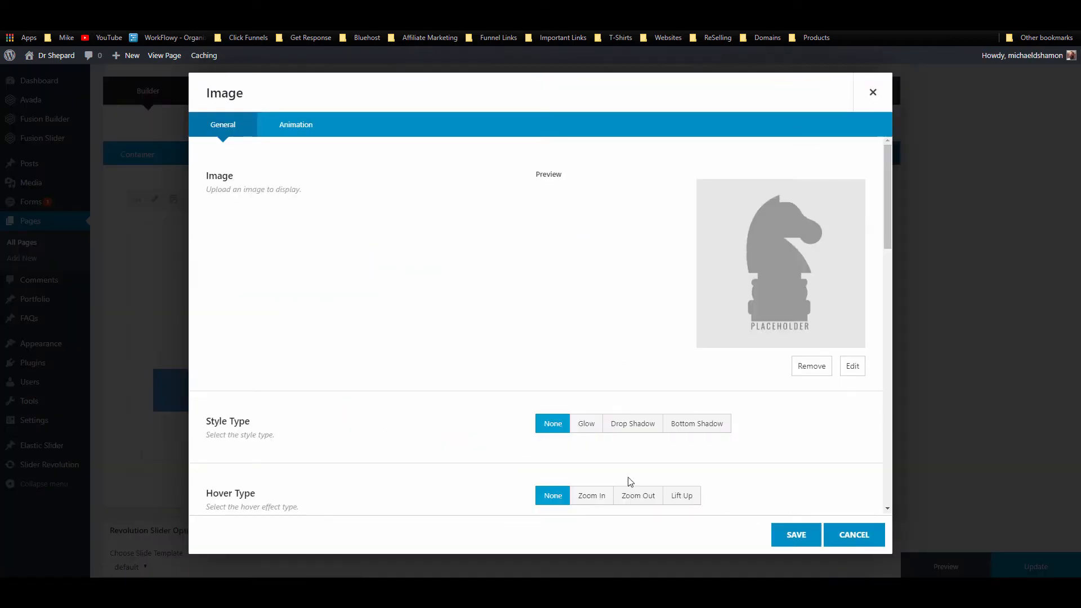
pyautogui.scroll(-5, 583, 430)
pyautogui.scroll(-8, 583, 430)
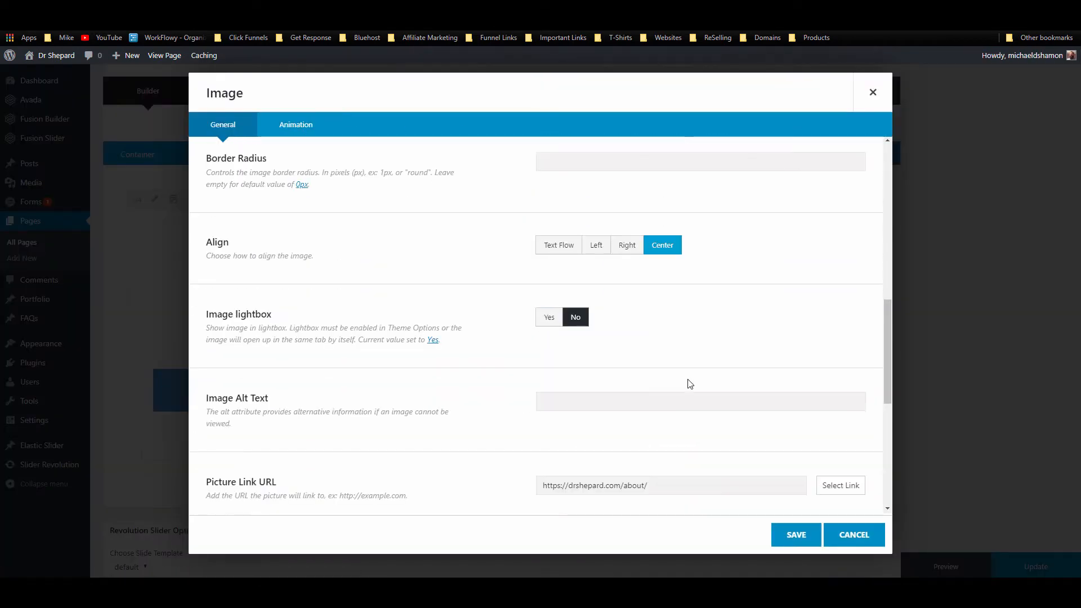
pyautogui.moveTo(653, 297); pyautogui.dragTo(512, 327)
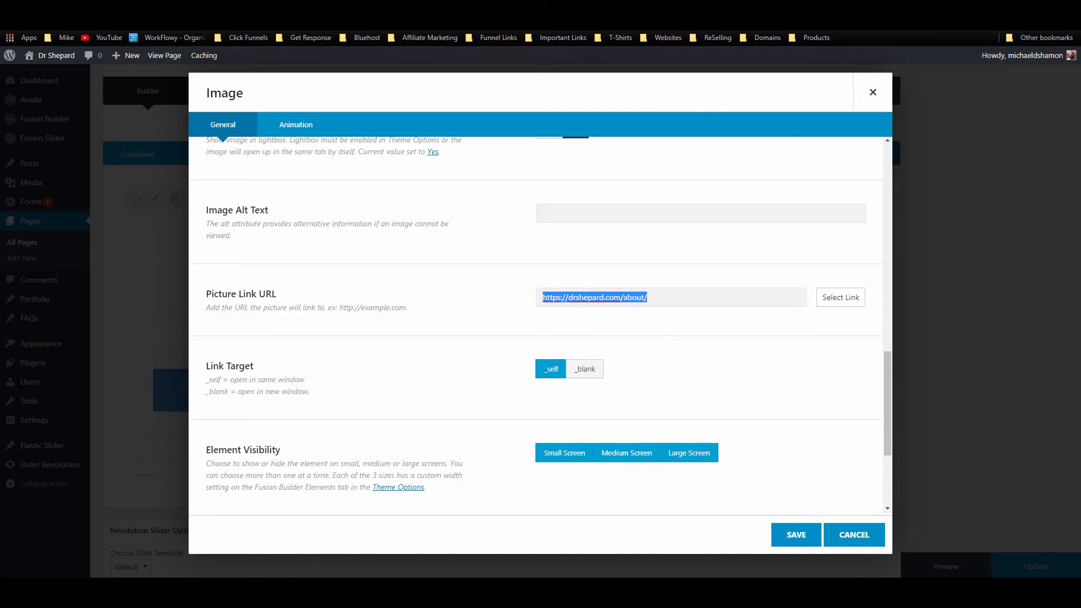
pyautogui.hotkey('ctrl', 'v')
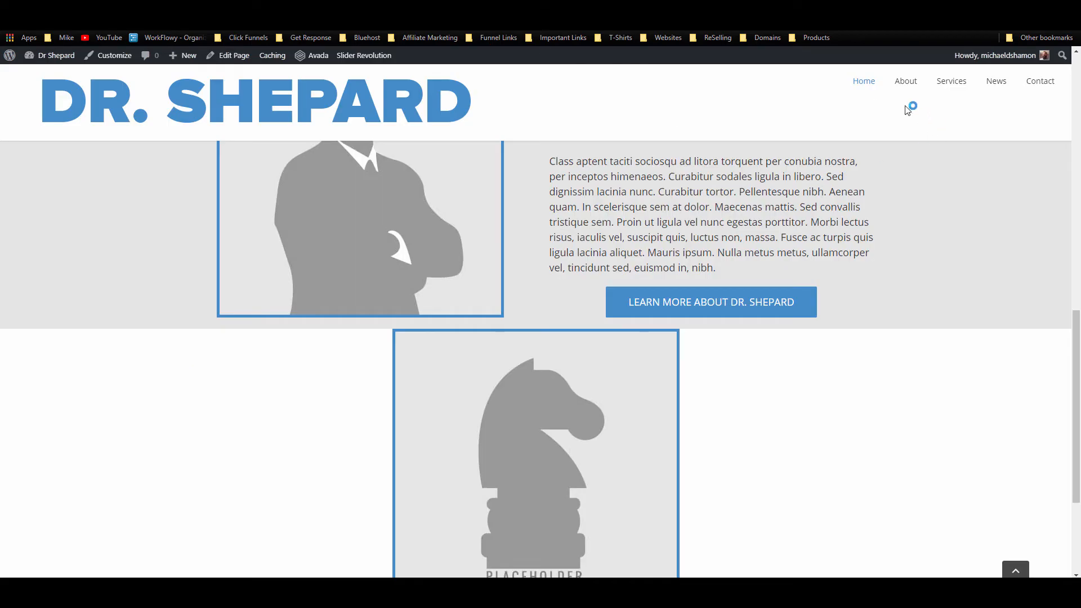
pyautogui.rightClick(925, 83)
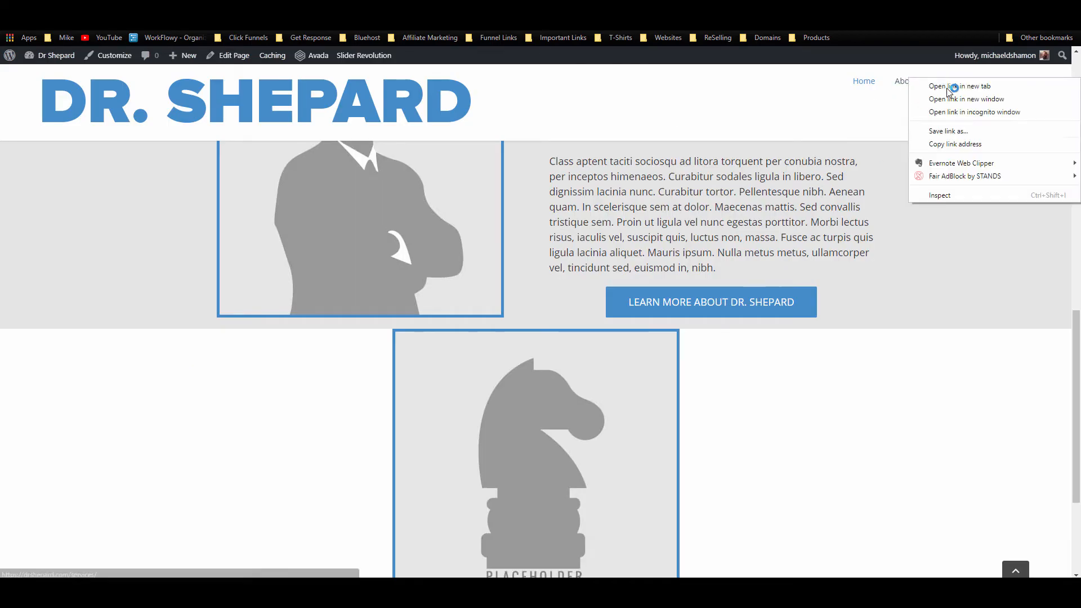
pyautogui.click(963, 144)
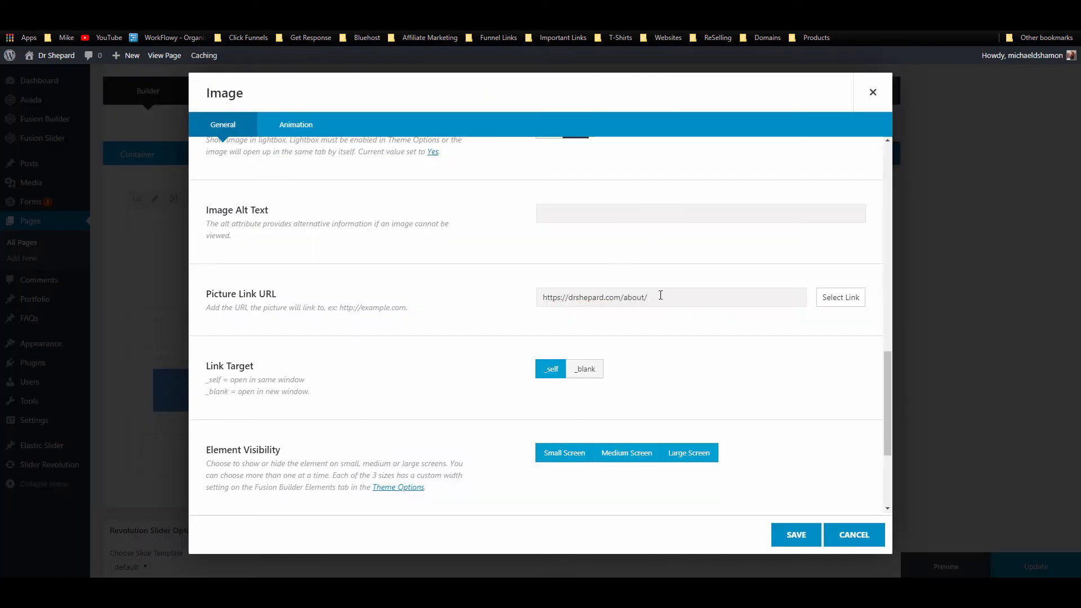
pyautogui.tripleClick(659, 296)
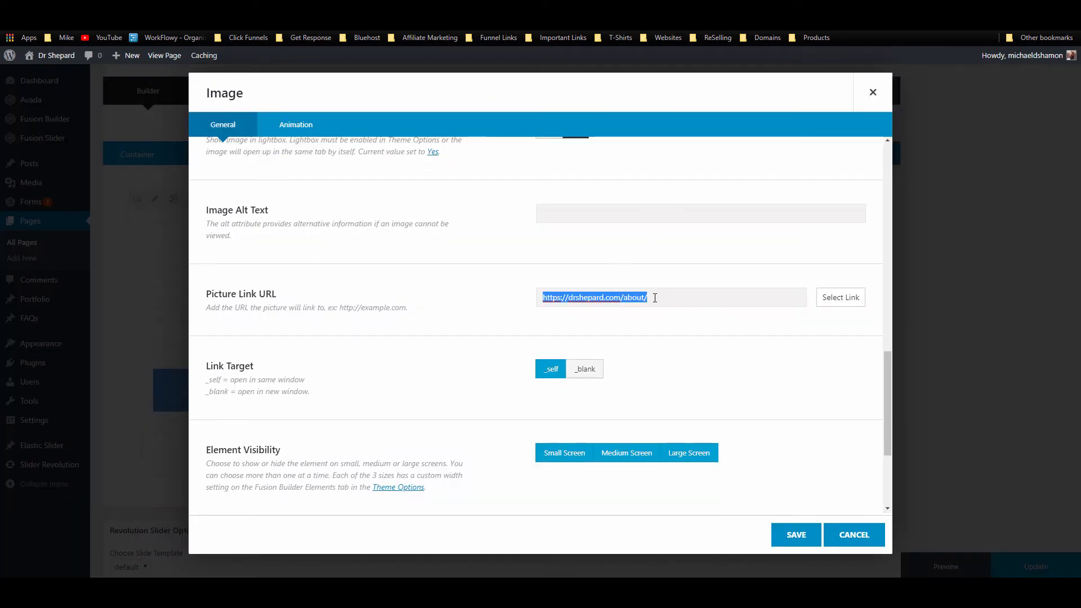
pyautogui.hotkey('ctrl', 'v')
pyautogui.click(775, 535)
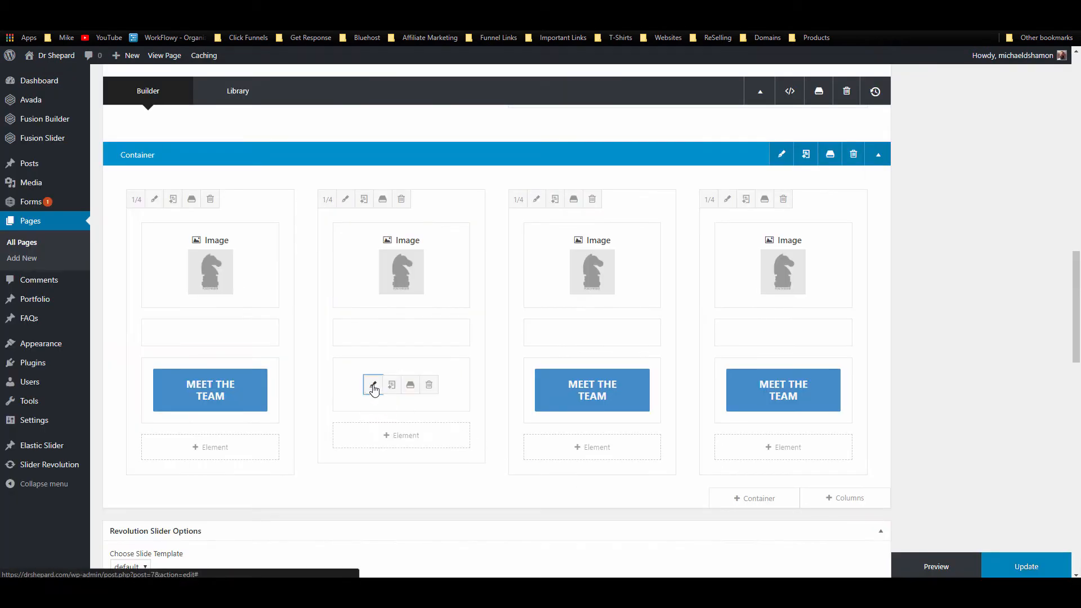
# Step: Set the Our Services button's title attribute to 'Our Services'
pyautogui.click(374, 382)
pyautogui.tripleClick(608, 251)
pyautogui.hotkey('ctrl', 'c')
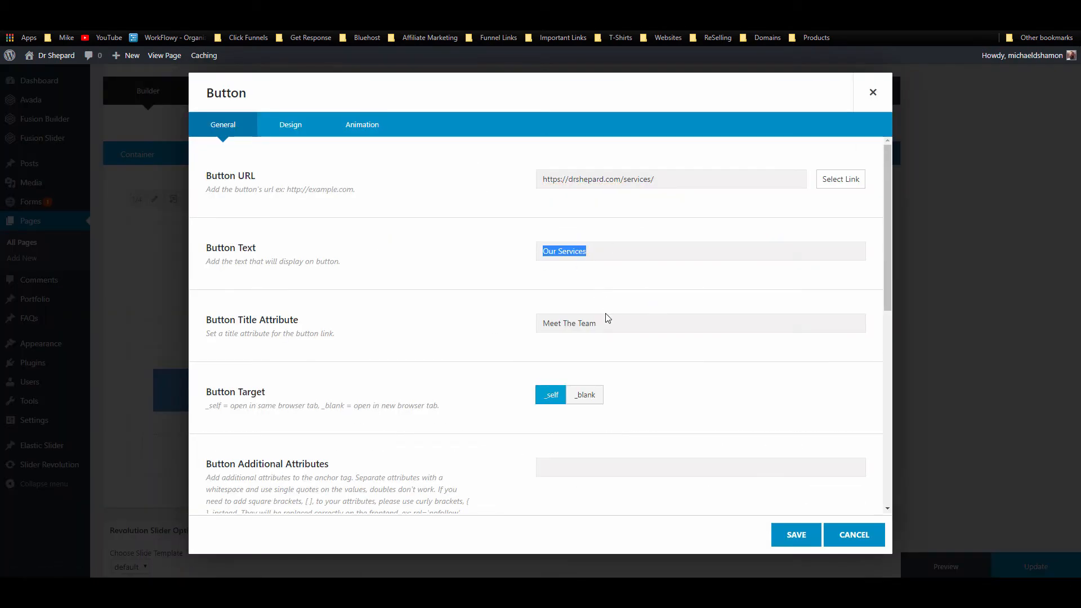
pyautogui.tripleClick(606, 323)
pyautogui.hotkey('ctrl', 'v')
pyautogui.click(766, 535)
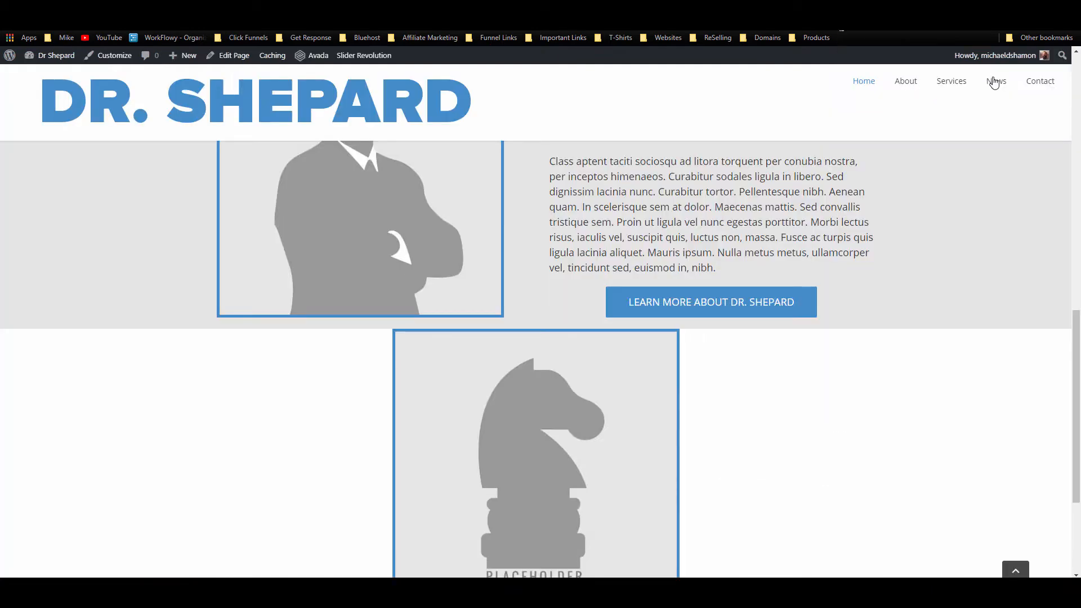
pyautogui.rightClick(994, 82)
pyautogui.click(955, 144)
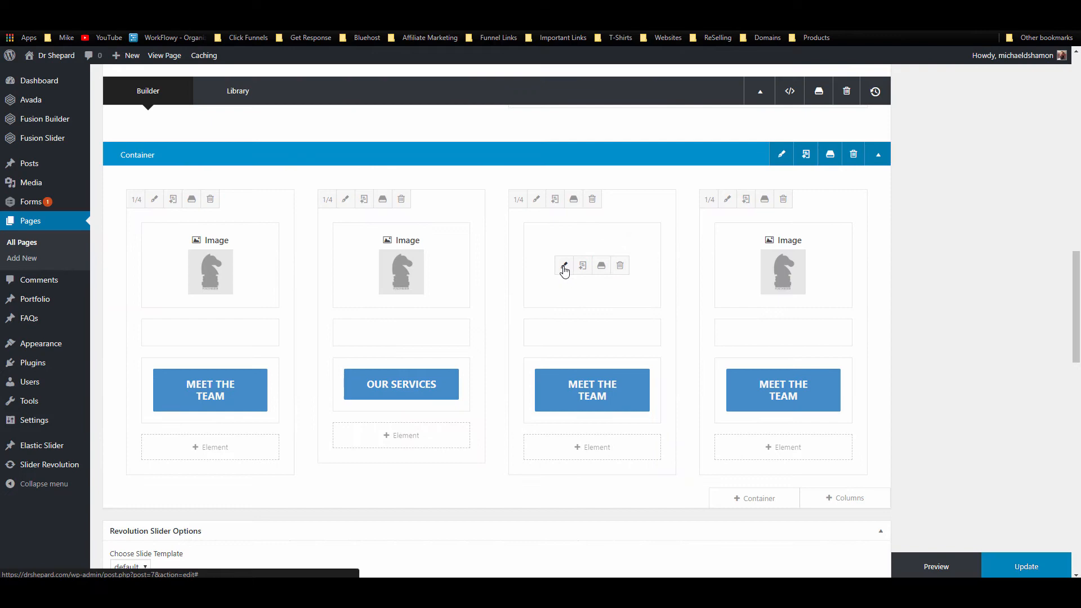
pyautogui.click(563, 269)
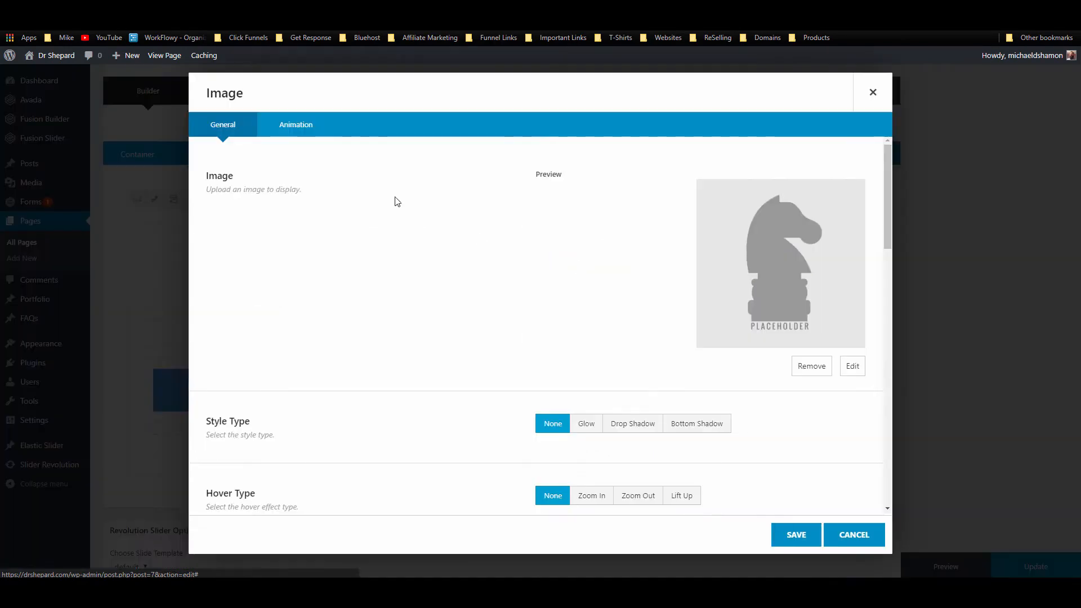
pyautogui.scroll(-9, 517, 268)
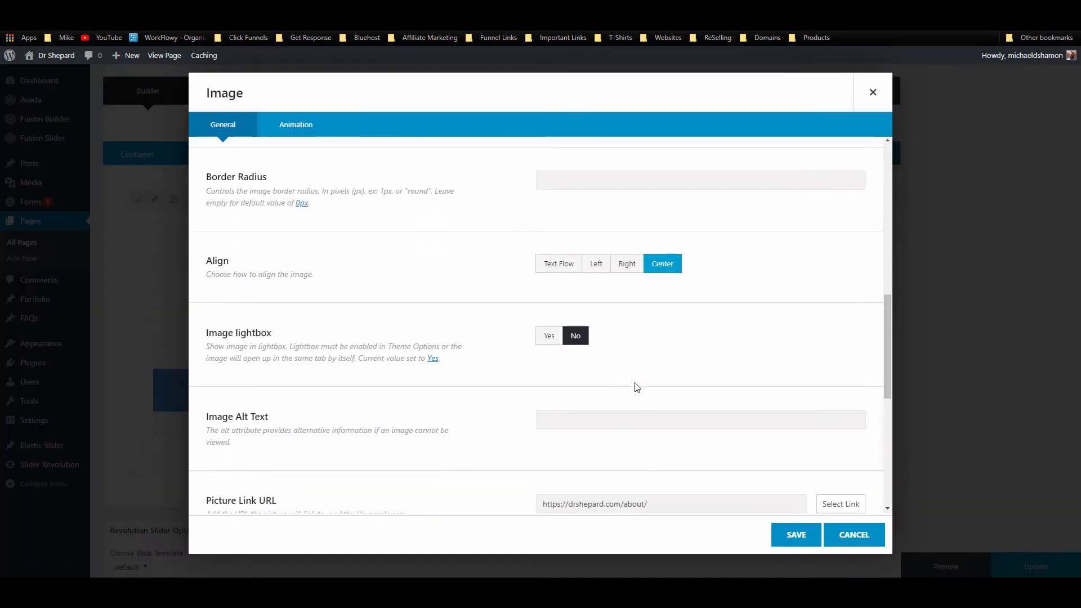
pyautogui.scroll(-4, 636, 394)
pyautogui.tripleClick(587, 303)
pyautogui.hotkey('ctrl', 'v')
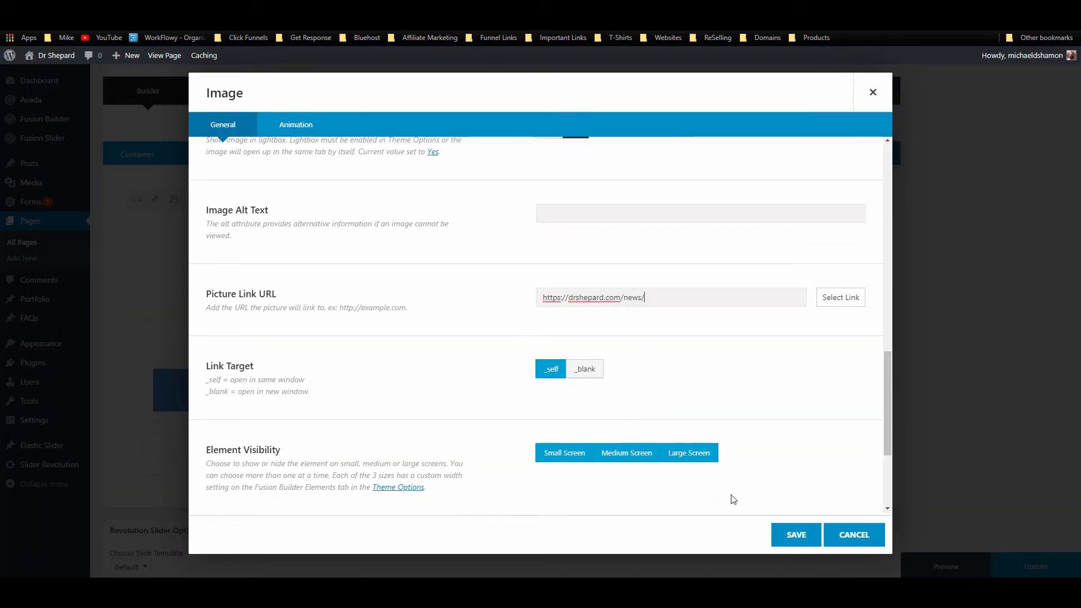
pyautogui.click(796, 534)
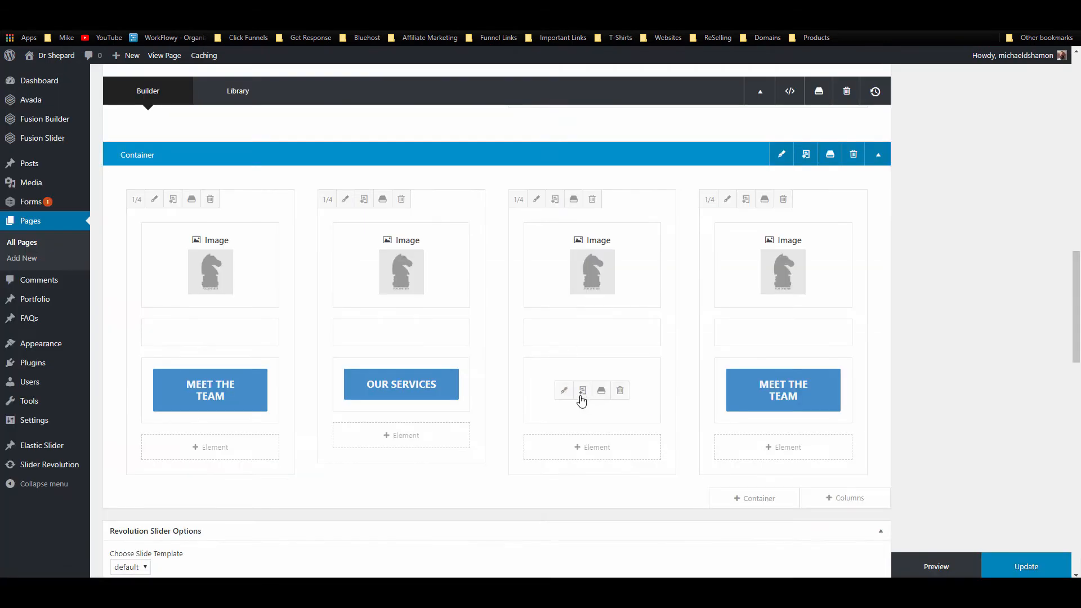
# Step: Point the third column's button to the news page, with text and title 'News'
pyautogui.click(563, 386)
pyautogui.tripleClick(671, 179)
pyautogui.hotkey('ctrl', 'v')
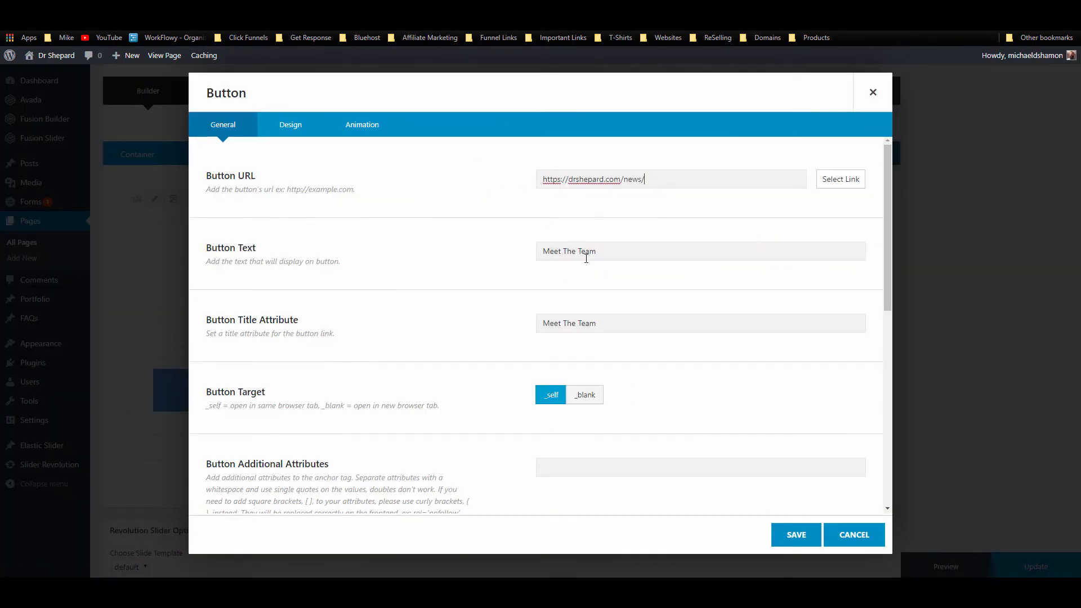
pyautogui.tripleClick(586, 251)
pyautogui.write('News')
pyautogui.doubleClick(546, 254)
pyautogui.moveTo(603, 325); pyautogui.dragTo(501, 332)
pyautogui.hotkey('ctrl', 'v')
pyautogui.click(792, 540)
pyautogui.moveTo(823, 282)
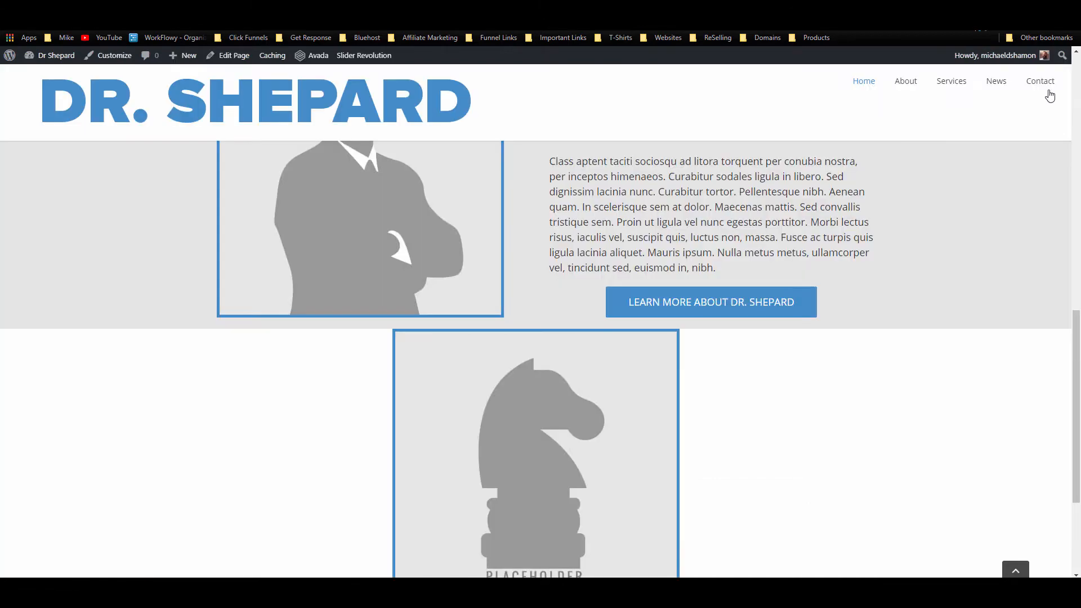
pyautogui.rightClick(1047, 83)
pyautogui.click(988, 151)
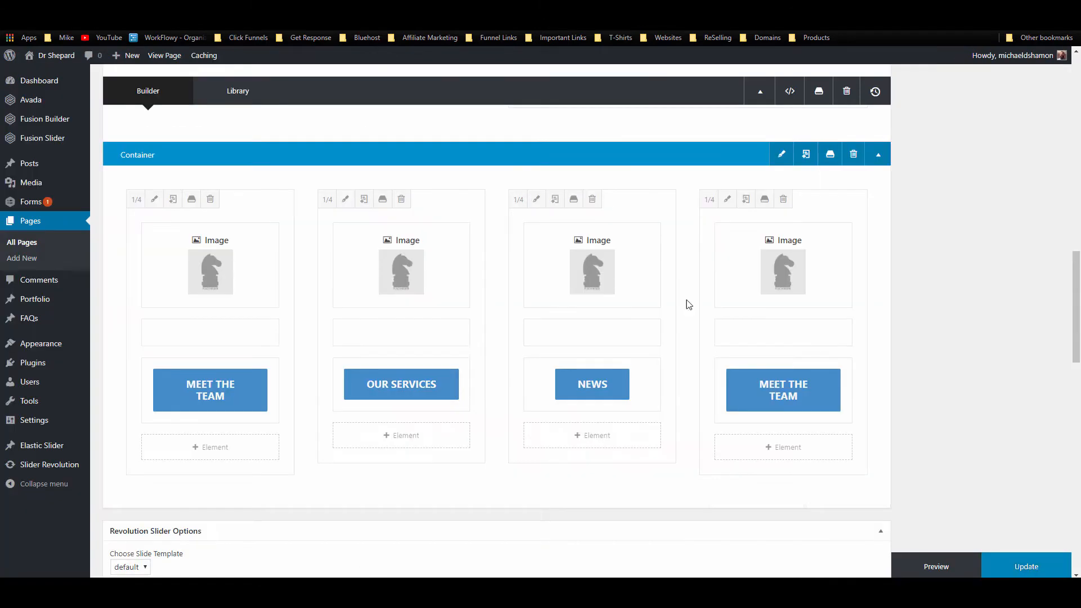
pyautogui.click(753, 390)
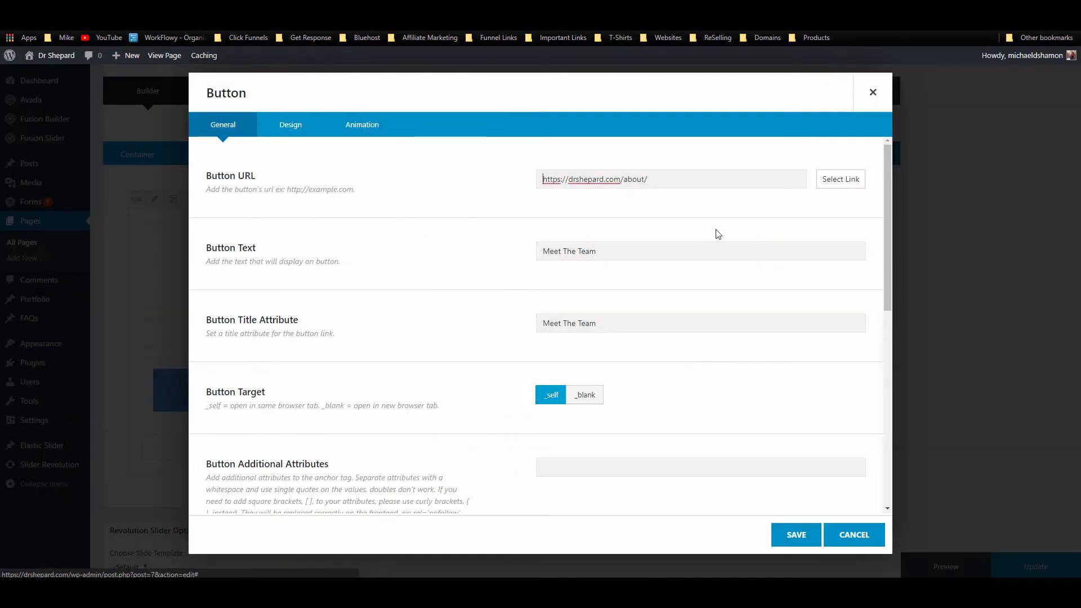
pyautogui.tripleClick(644, 179)
pyautogui.hotkey('ctrl', 'v')
pyautogui.moveTo(619, 251); pyautogui.dragTo(431, 253)
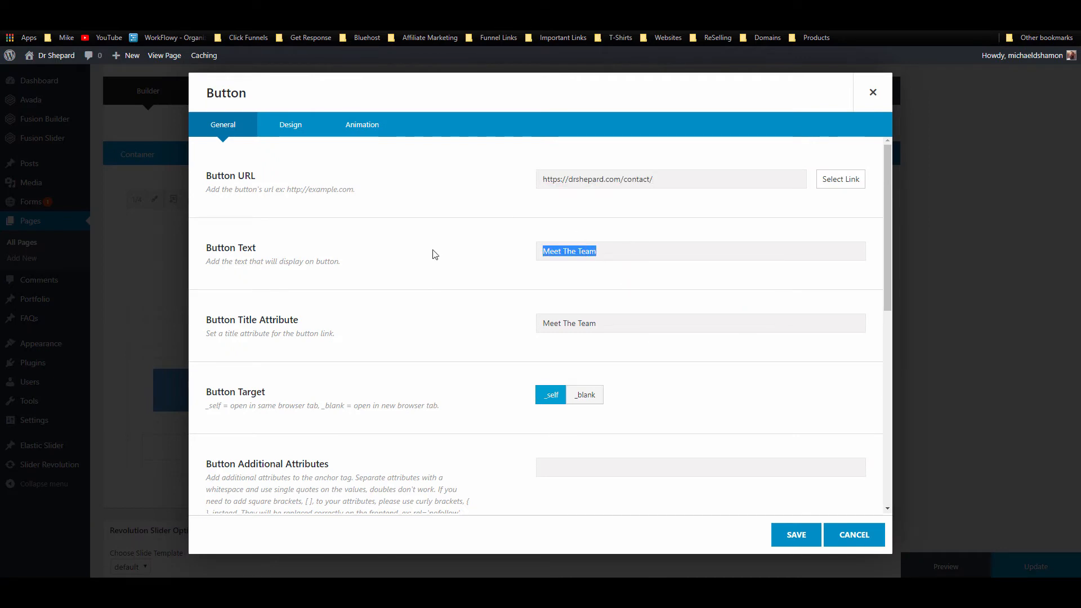
pyautogui.write('Contact Us')
pyautogui.moveTo(497, 313); pyautogui.dragTo(444, 309)
pyautogui.write('Co')
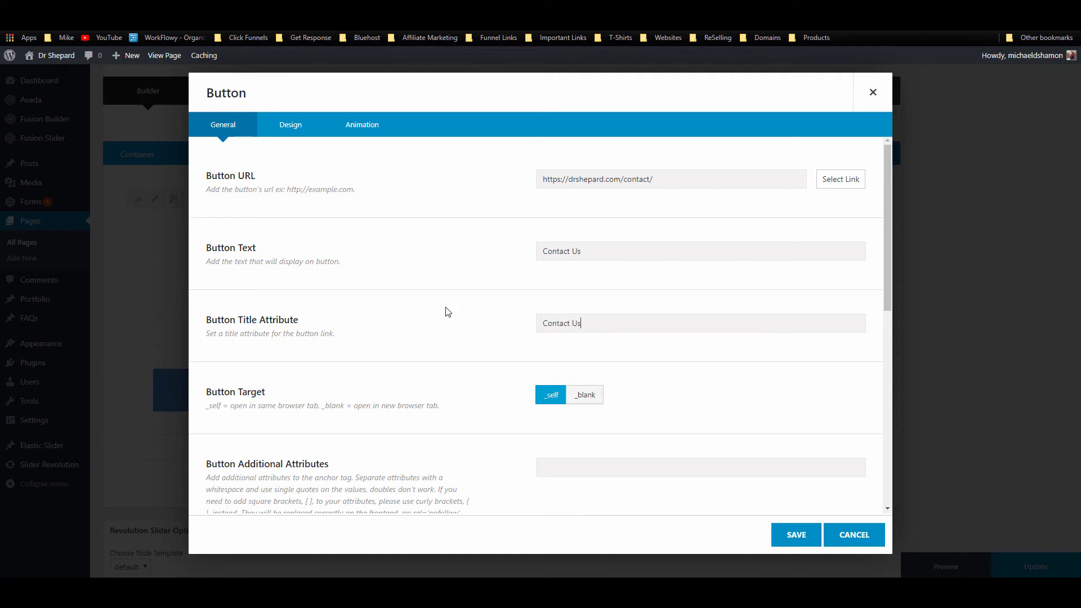
pyautogui.click(796, 535)
pyautogui.moveTo(758, 242)
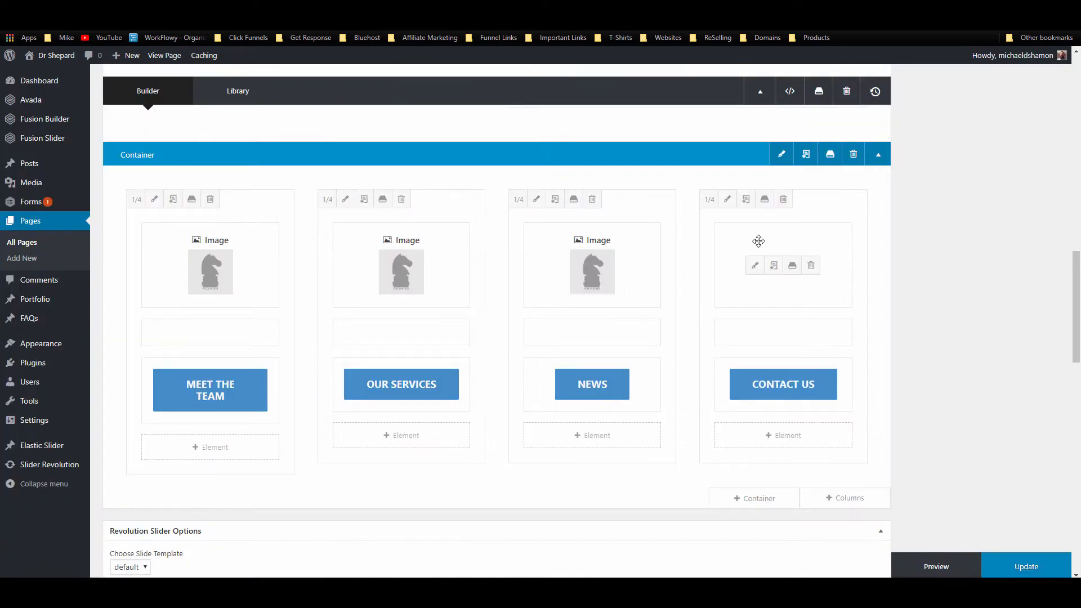
pyautogui.click(756, 267)
pyautogui.scroll(-15, 748, 306)
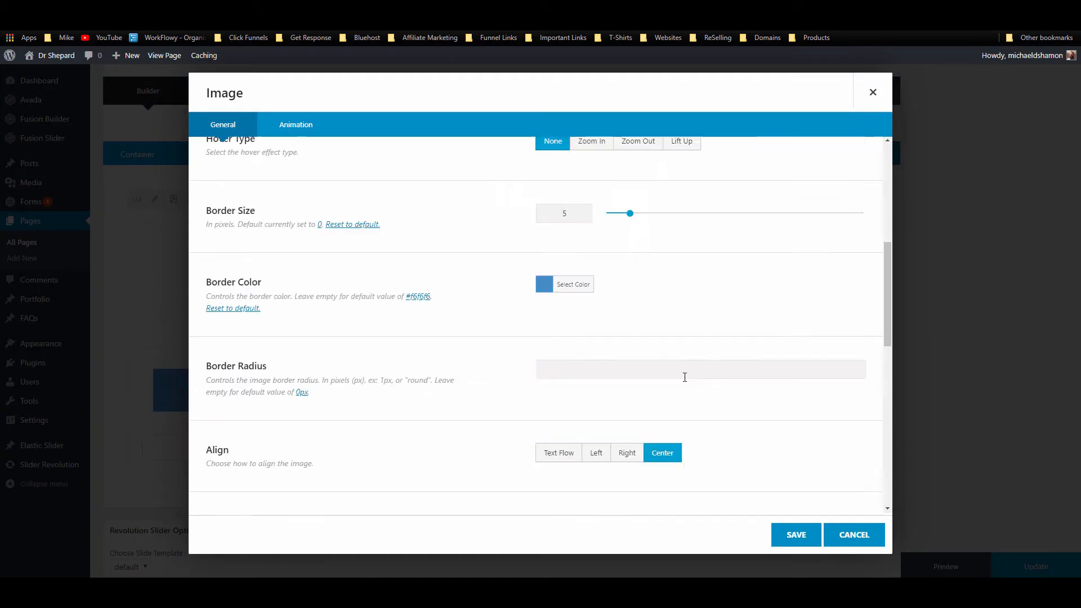
pyautogui.moveTo(647, 297); pyautogui.dragTo(555, 343)
pyautogui.hotkey('ctrl', 'v')
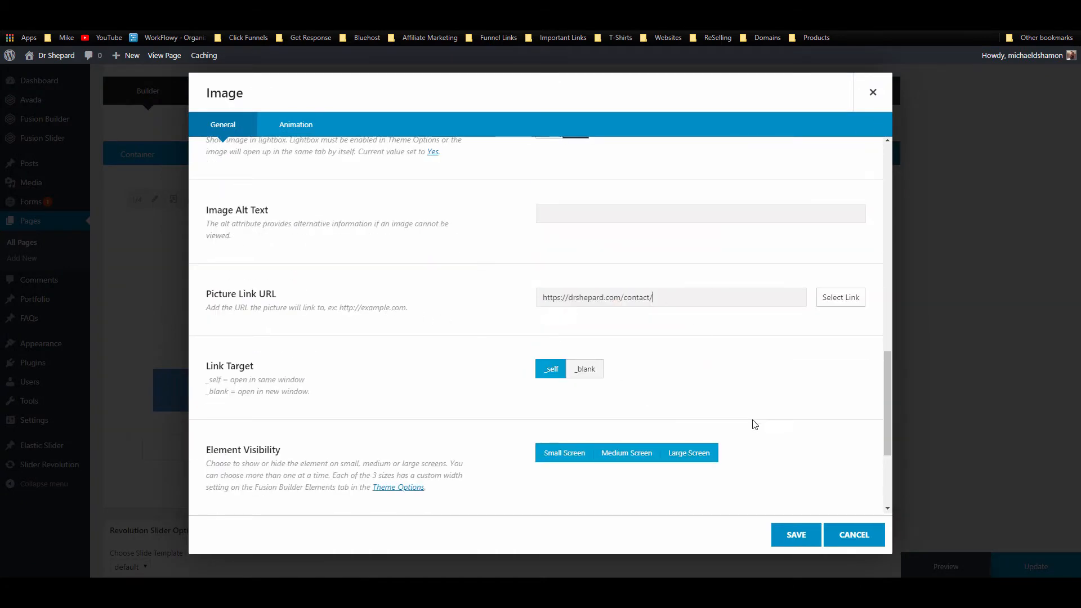
pyautogui.click(788, 535)
pyautogui.click(1024, 561)
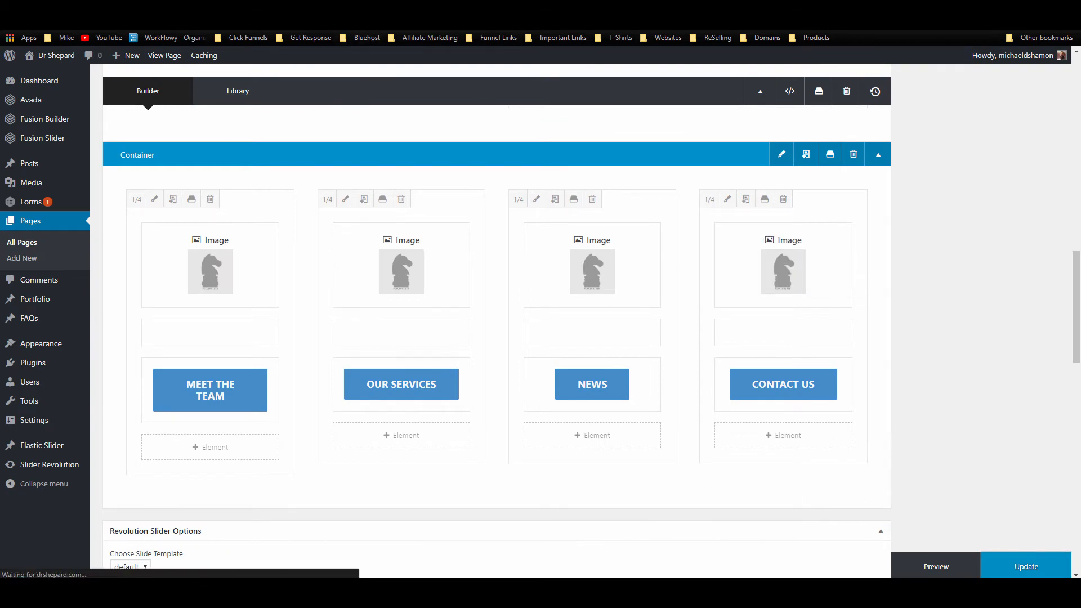
# Step: Check the four image-and-button columns on the live home page, then return to the page editor
pyautogui.click(321, 9)
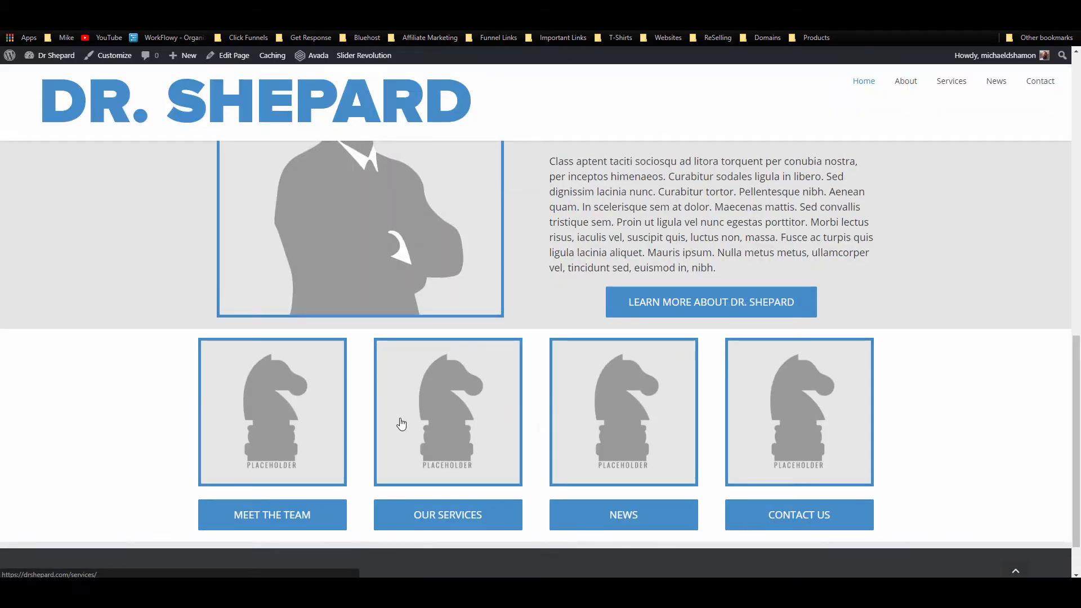
pyautogui.scroll(-1, 414, 420)
pyautogui.scroll(3, 401, 422)
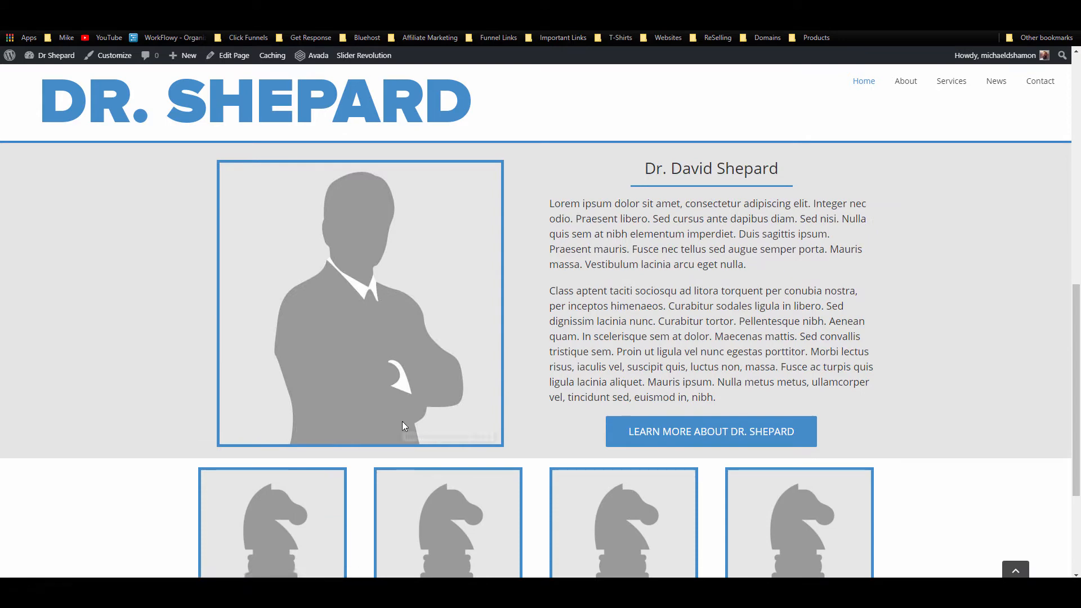
pyautogui.scroll(-2, 403, 422)
pyautogui.scroll(4, 404, 422)
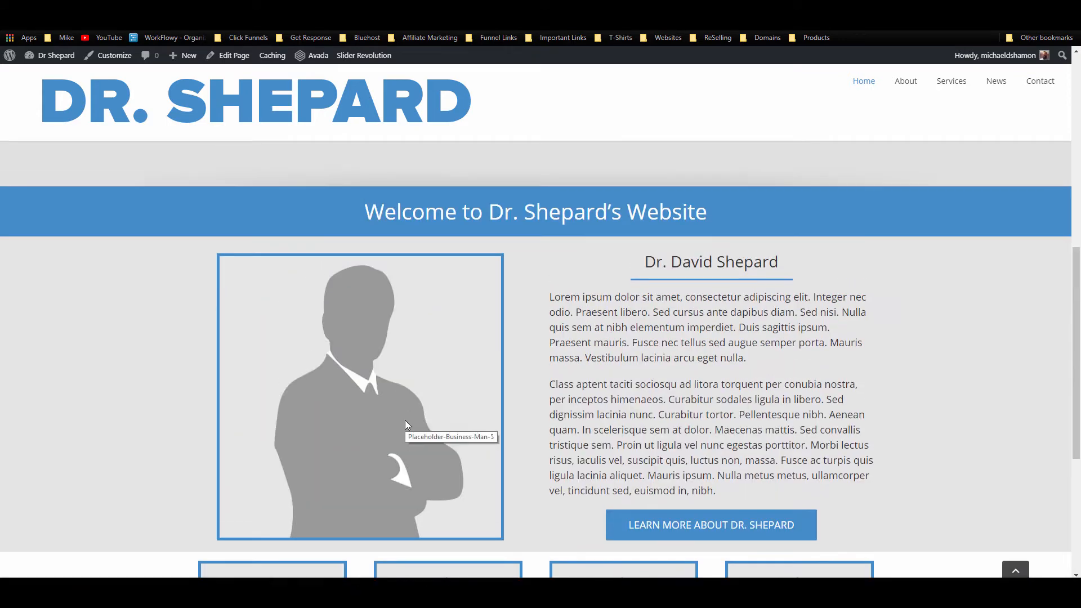
pyautogui.scroll(-3, 407, 425)
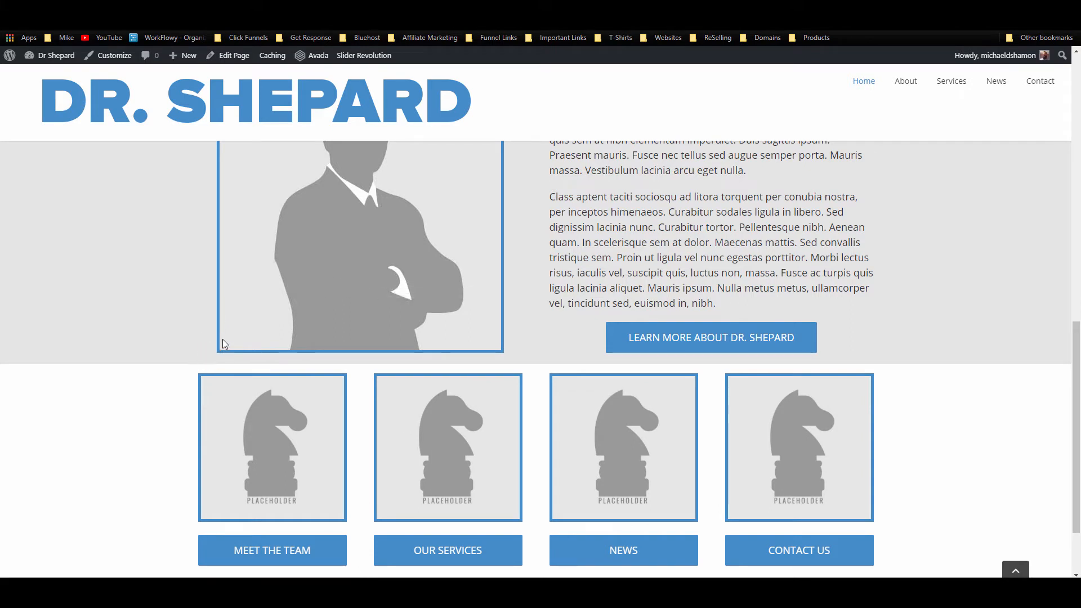
pyautogui.scroll(-2, 236, 349)
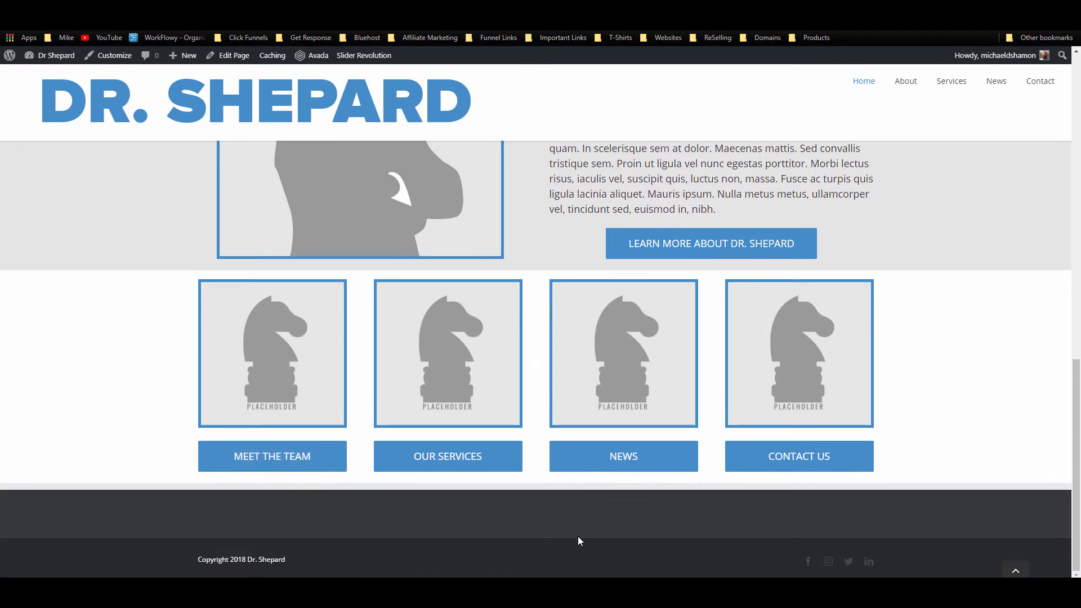
pyautogui.scroll(2, 554, 411)
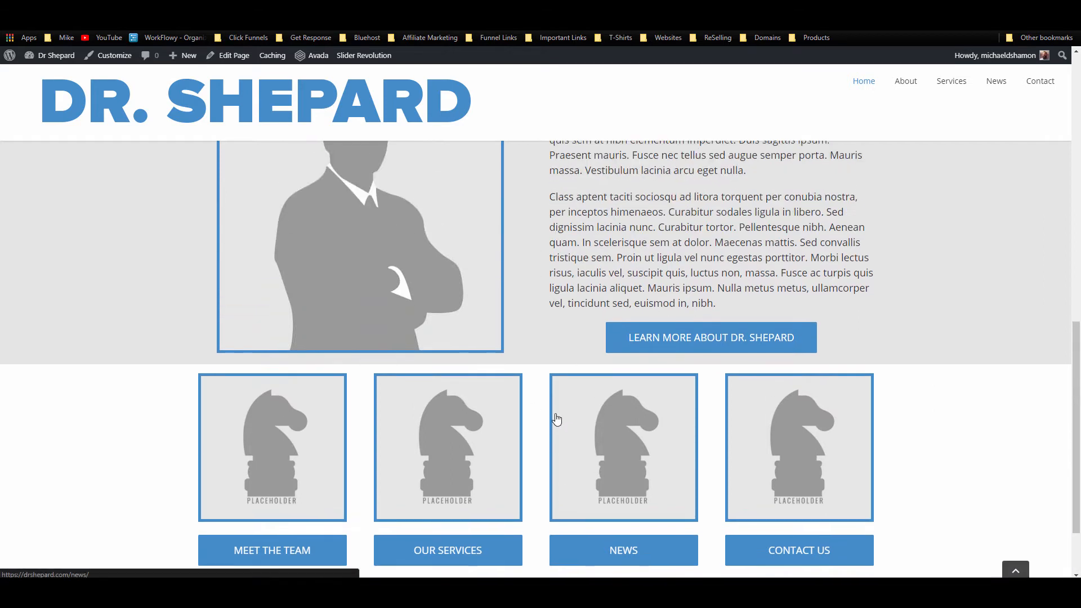
pyautogui.scroll(-2, 552, 415)
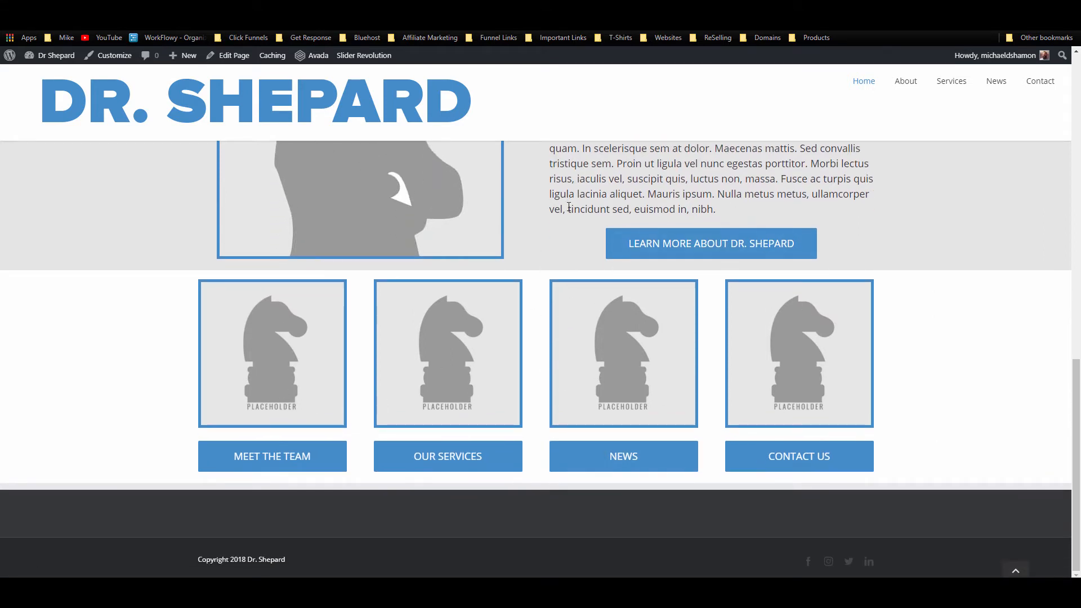
pyautogui.scroll(4, 583, 367)
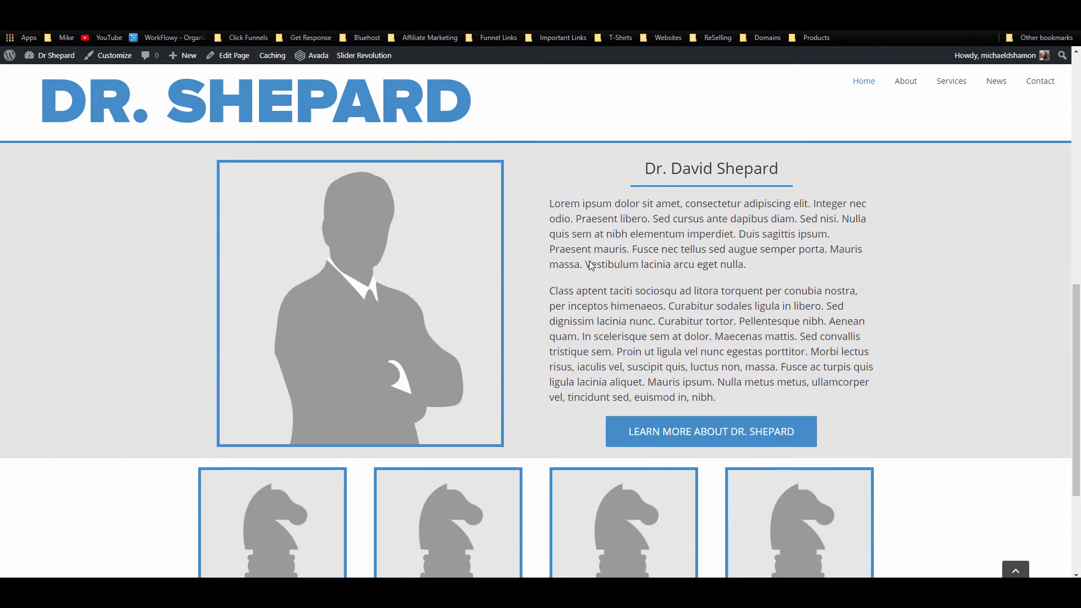
pyautogui.middleClick(457, 502)
pyautogui.click(315, 11)
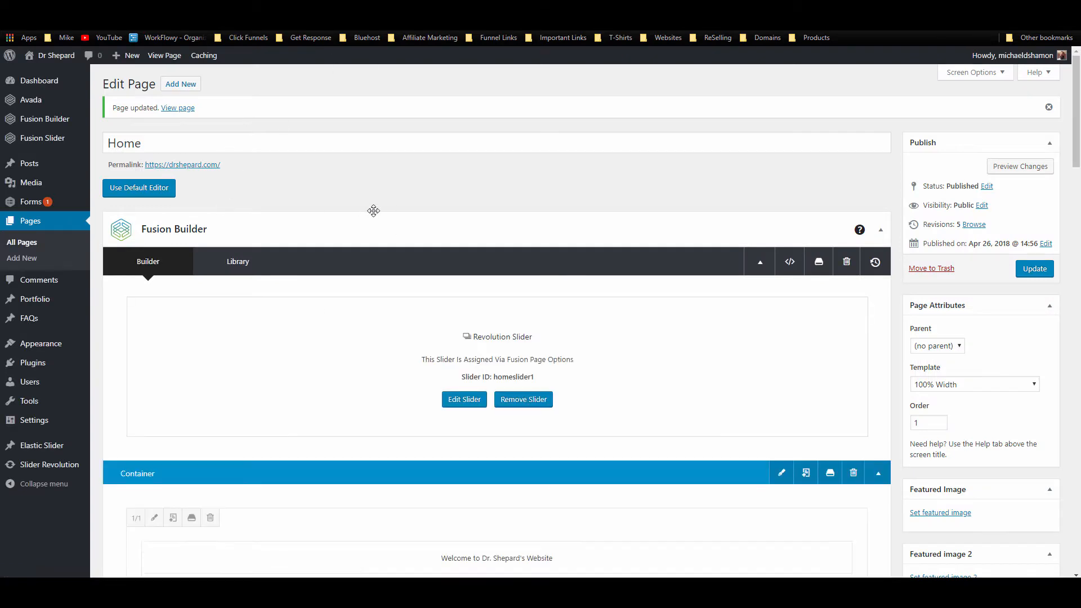
# Step: Change the portrait-and-bio container's background colour from grey #e5e5e5 to white #ffffff
pyautogui.scroll(-5, 389, 223)
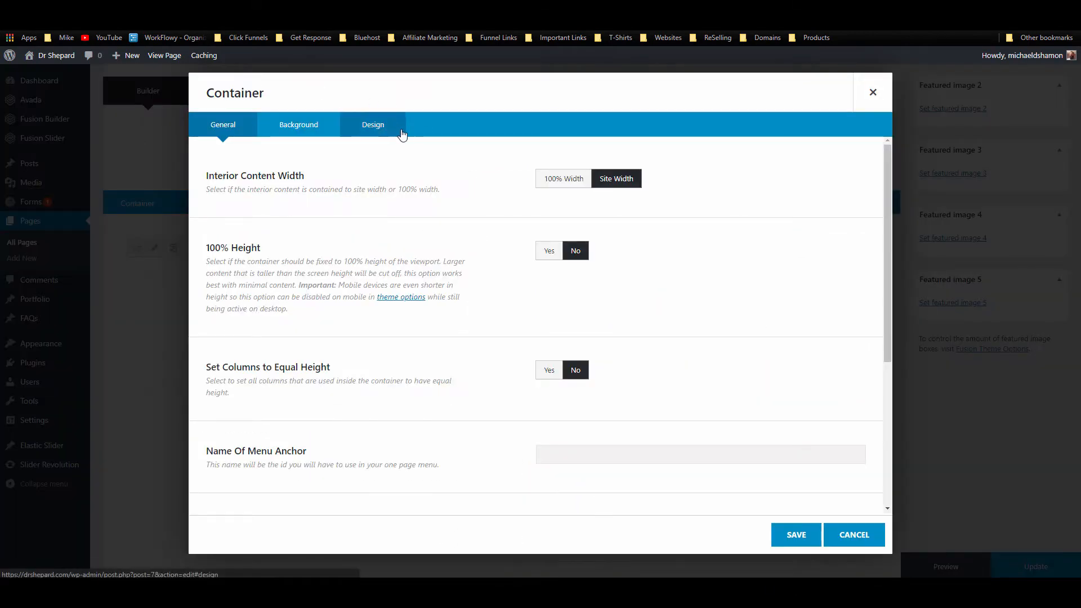
pyautogui.click(373, 124)
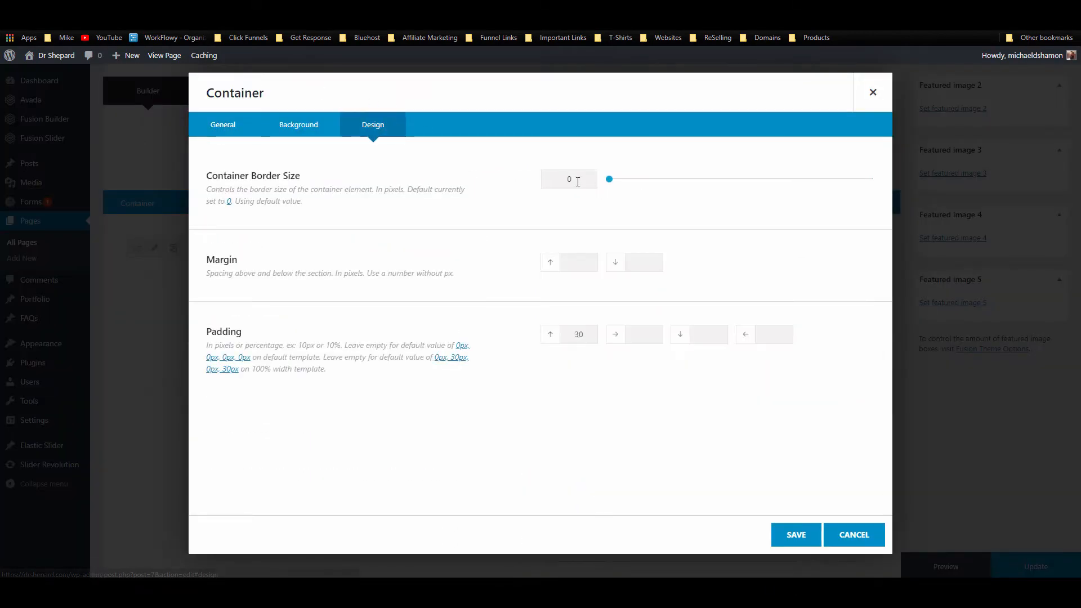
pyautogui.click(309, 126)
pyautogui.click(586, 182)
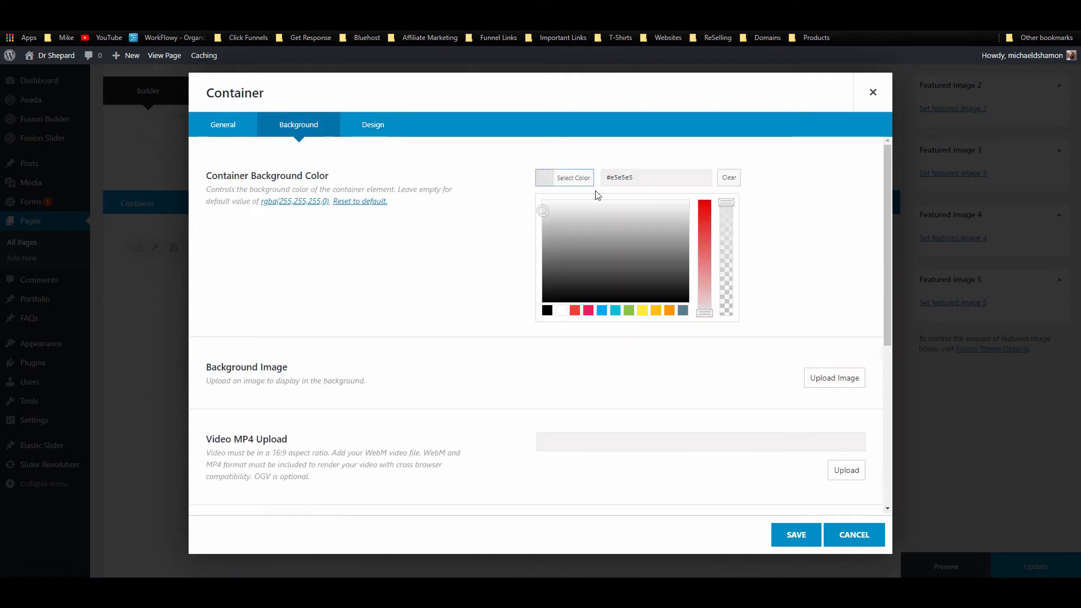
pyautogui.click(562, 311)
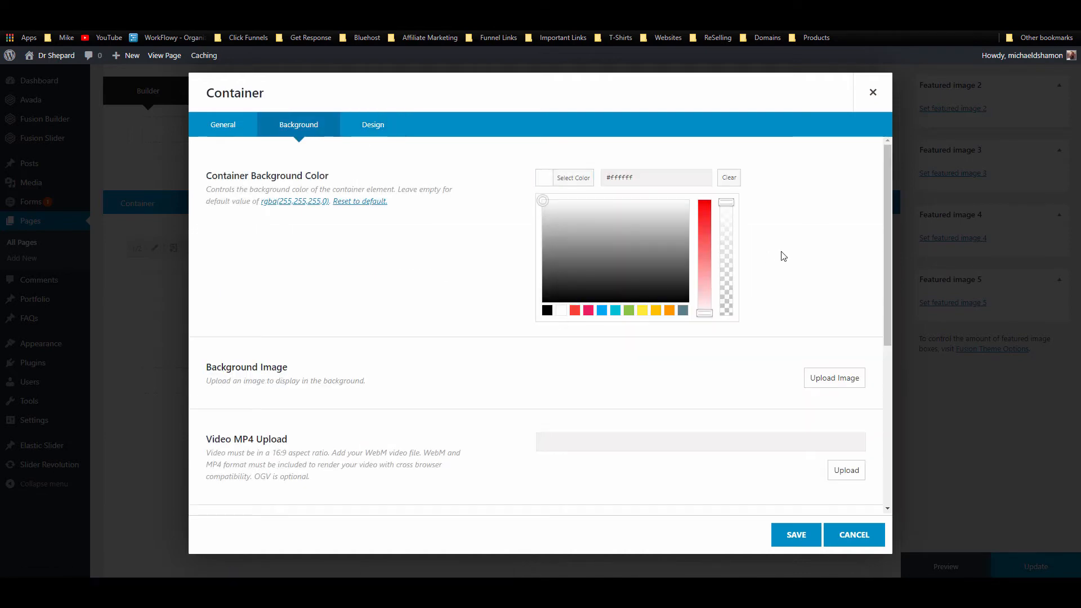
pyautogui.click(821, 251)
pyautogui.click(795, 535)
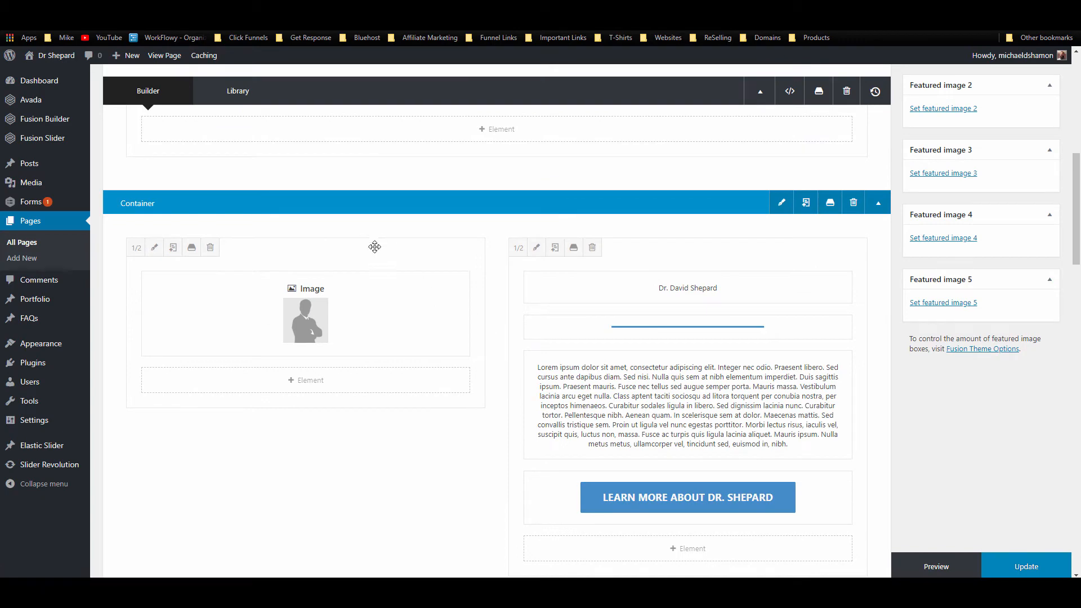
pyautogui.scroll(-2, 382, 251)
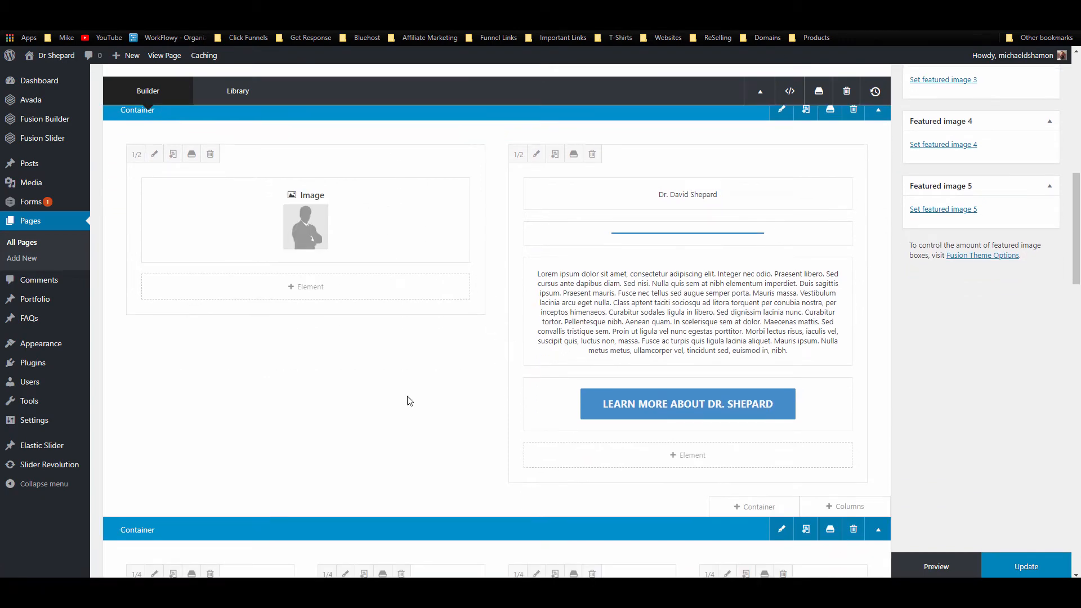
pyautogui.scroll(-7, 394, 512)
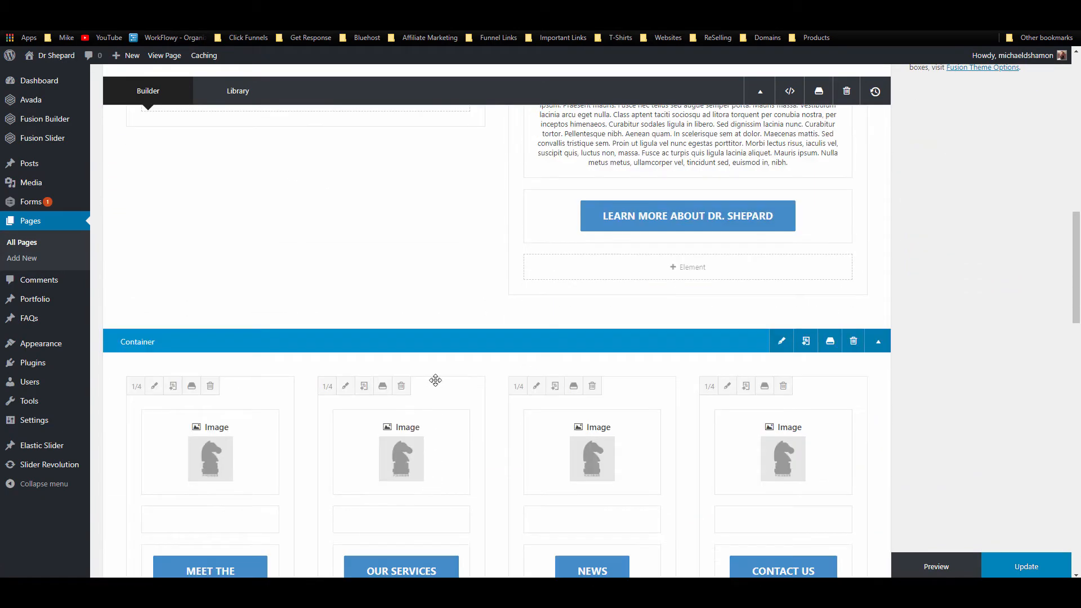
# Step: Add a 1/1 full-width container below the columns and insert an Image Carousel element
pyautogui.click(757, 498)
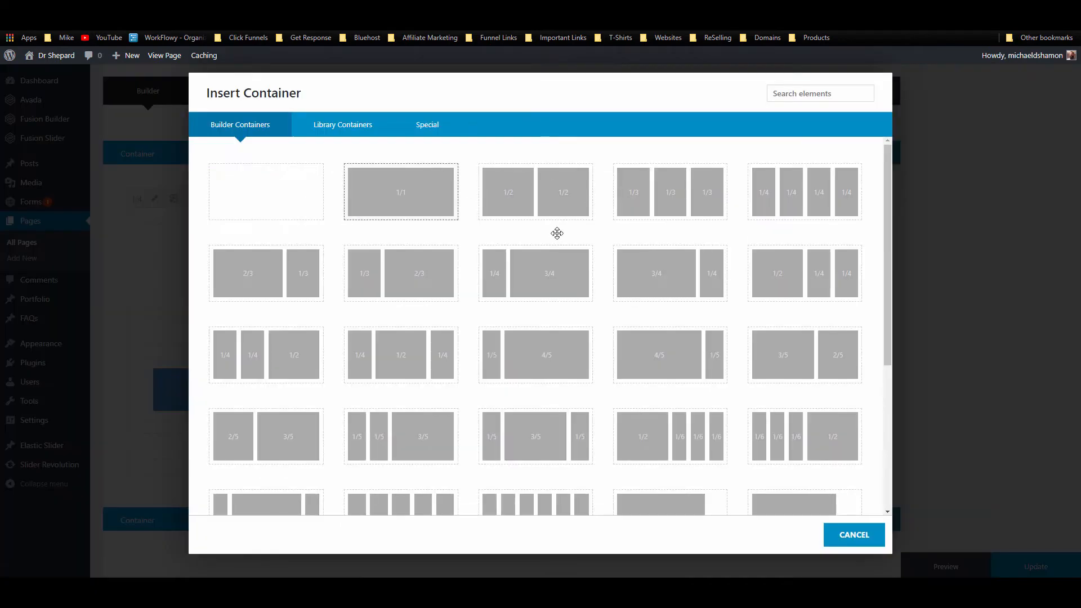
pyautogui.click(401, 192)
pyautogui.scroll(-5, 419, 405)
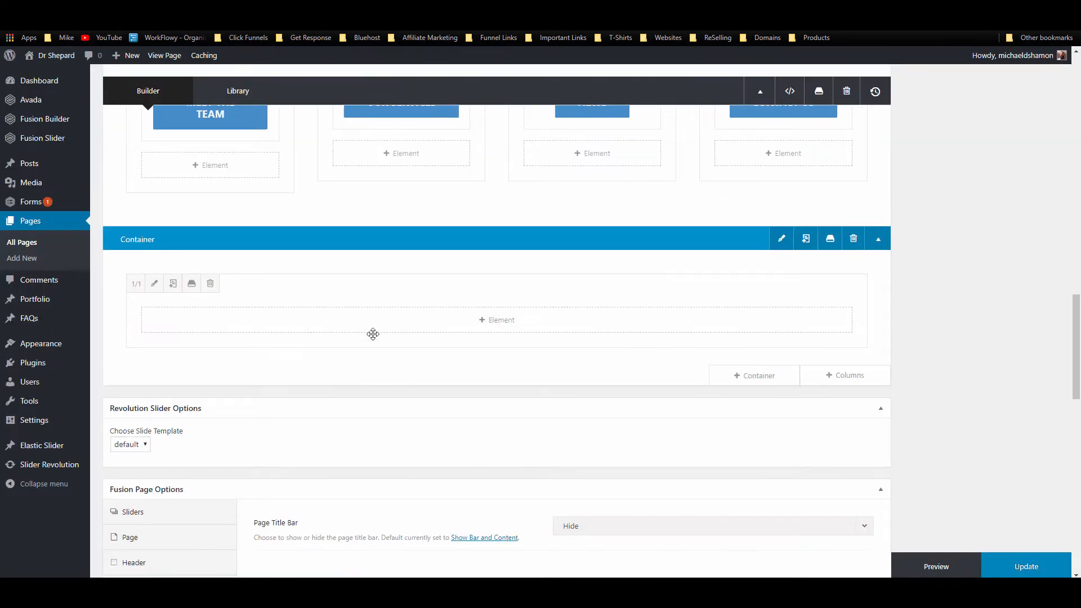
pyautogui.click(374, 330)
pyautogui.click(812, 93)
pyautogui.write('car')
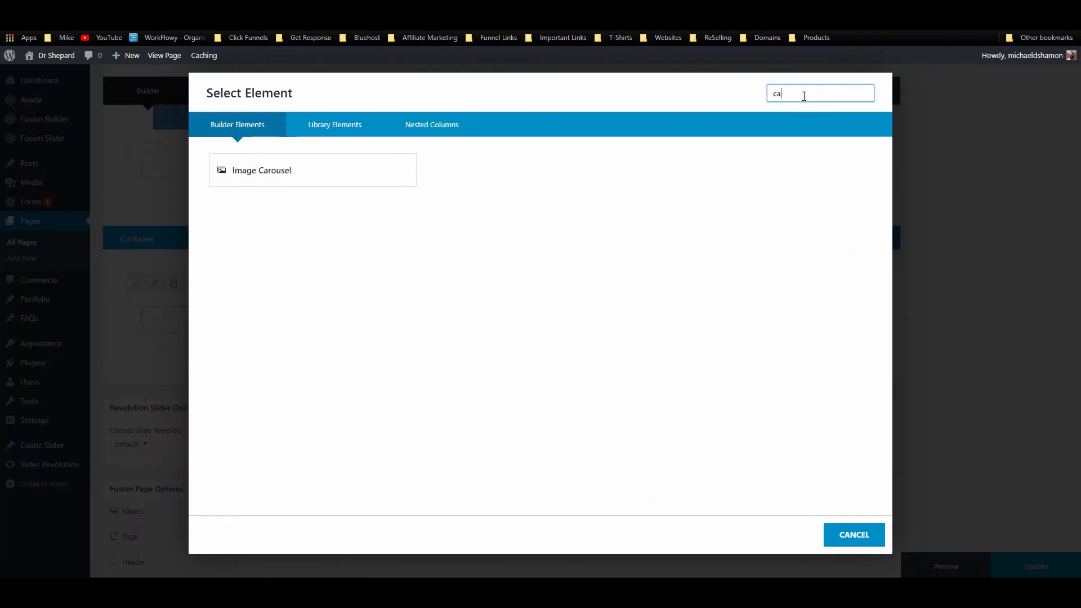
pyautogui.click(330, 181)
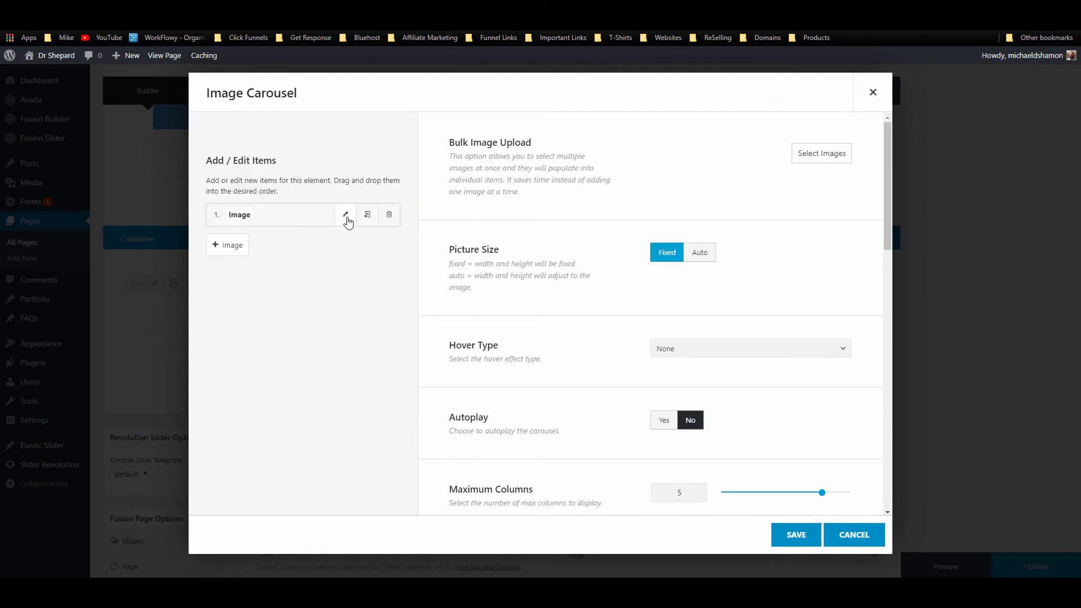
# Step: Upload the 13 placeholder JPGs from Explorer into the media library for the carousel
pyautogui.click(820, 153)
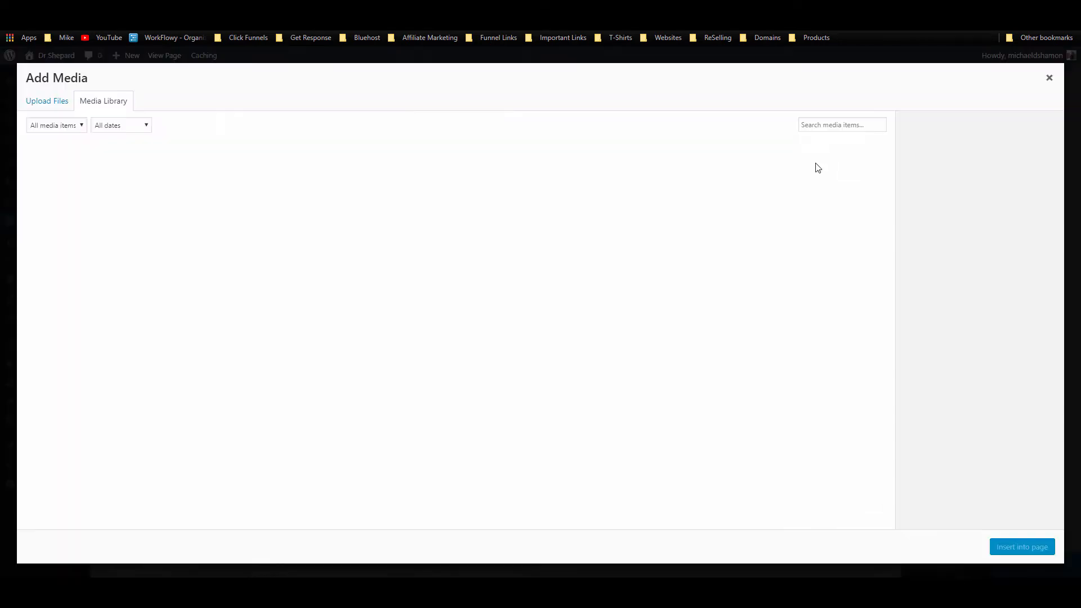
pyautogui.moveTo(84, 593)
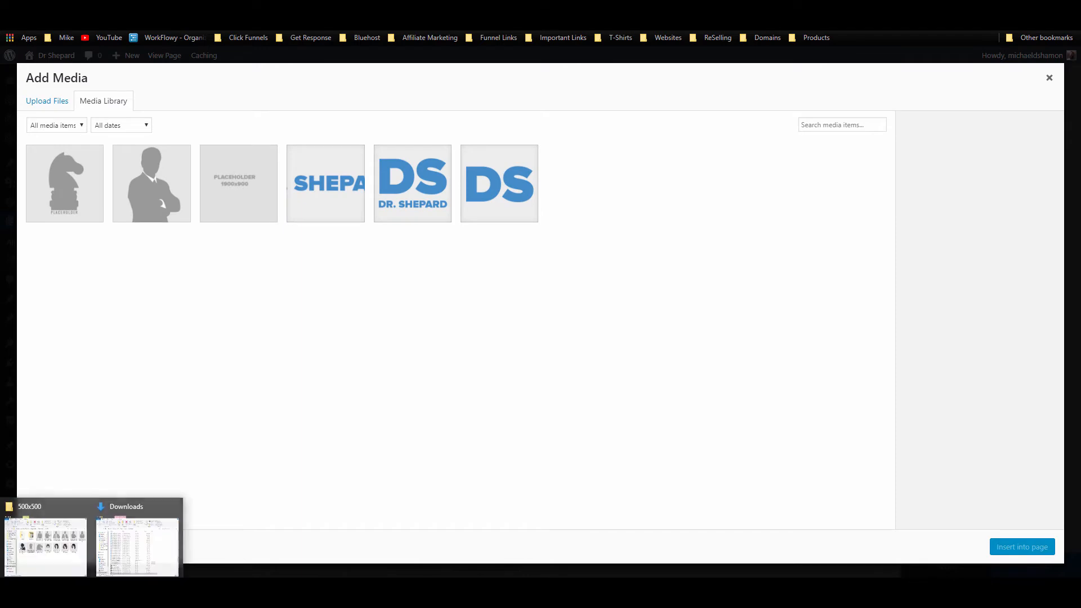
pyautogui.click(67, 549)
pyautogui.click(650, 241)
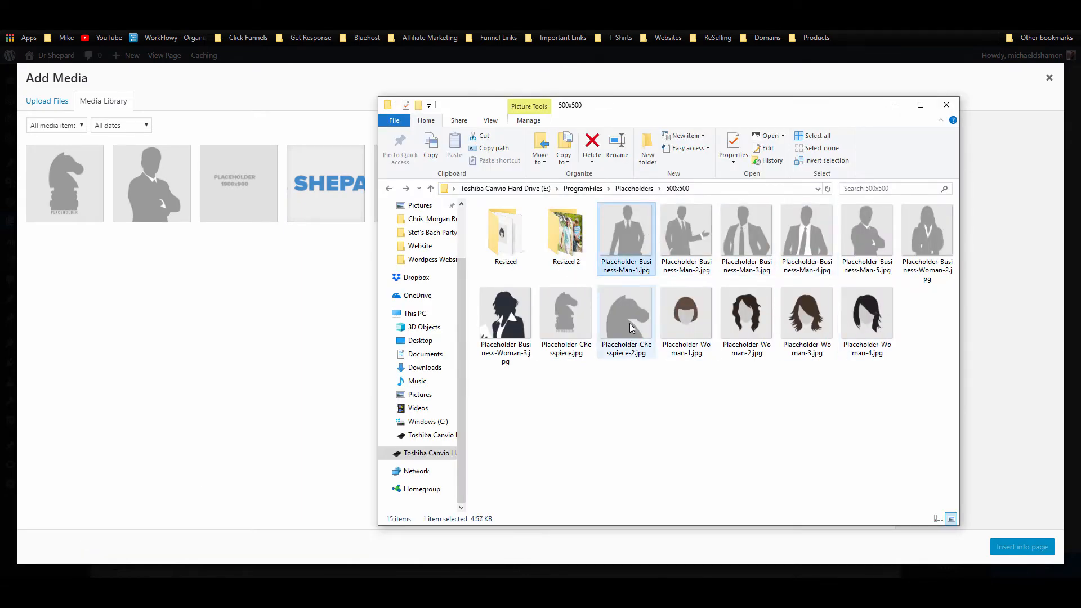
pyautogui.keyDown('shift'); pyautogui.click(867, 321); pyautogui.keyUp('shift')
pyautogui.moveTo(867, 321); pyautogui.dragTo(284, 347)
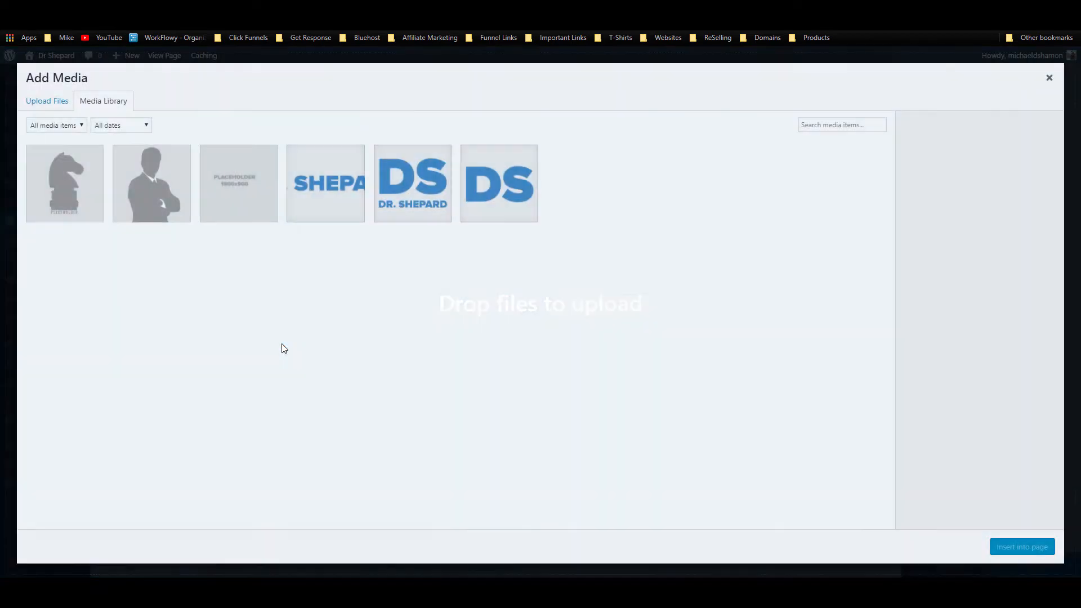
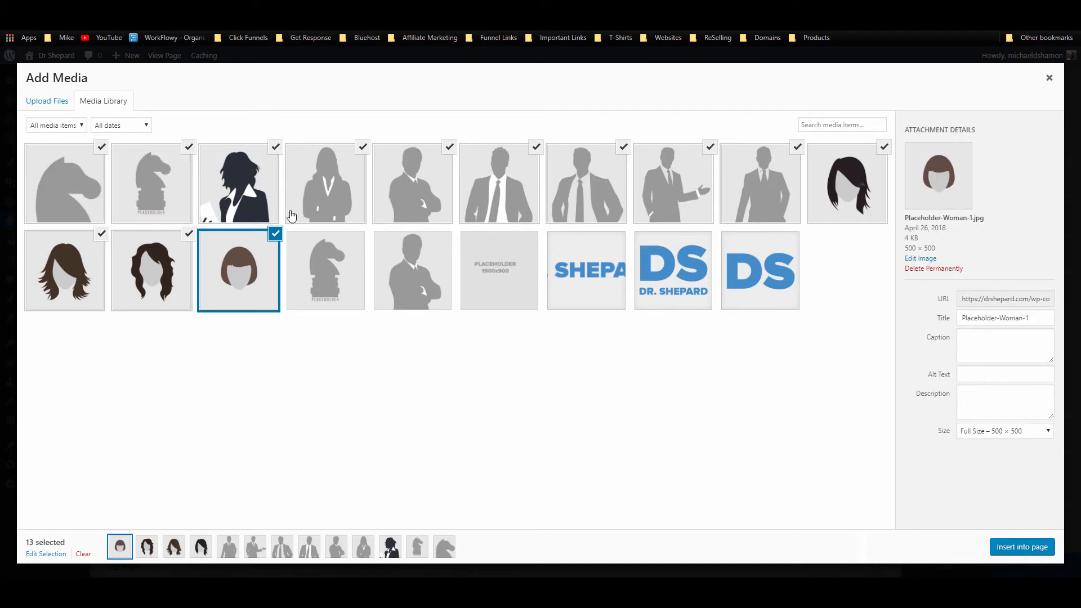
# Step: Deselect the chess, horse, arms-crossed and hair images, inserting only the five business-person placeholders
pyautogui.click(189, 147)
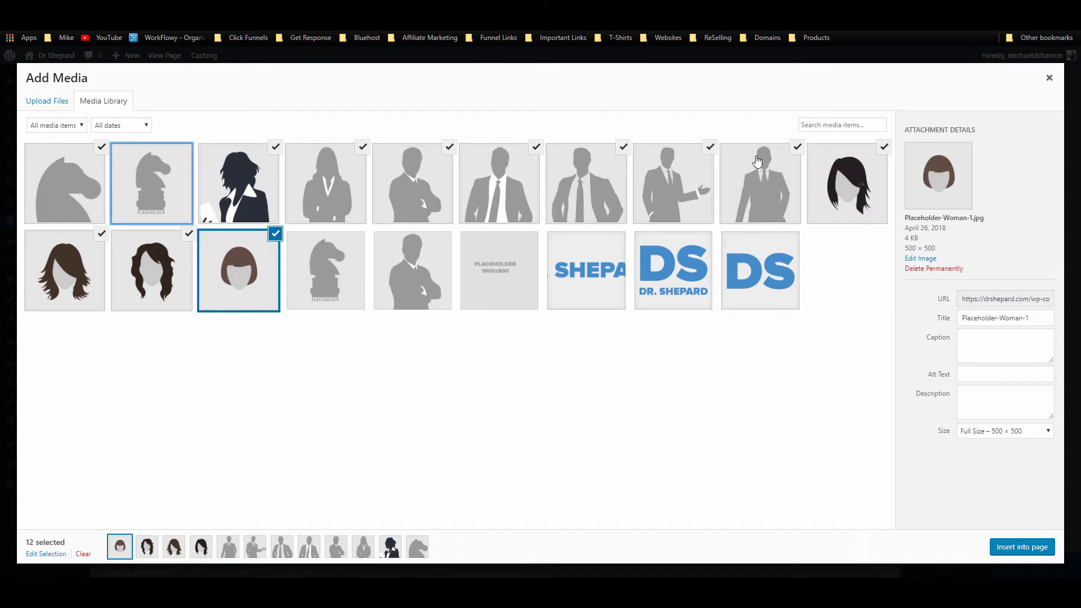
pyautogui.click(449, 149)
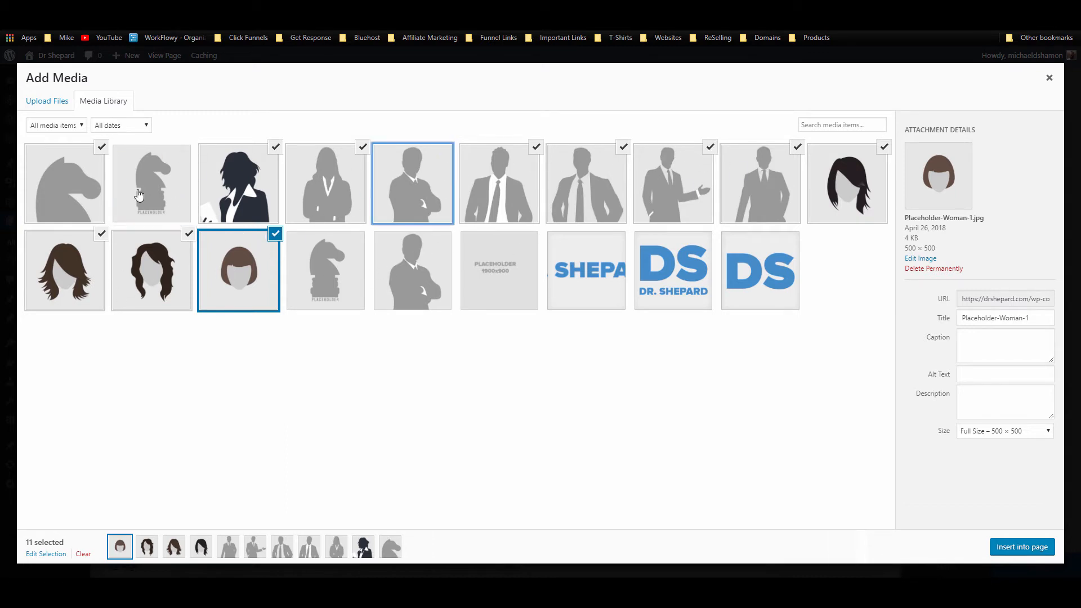
pyautogui.click(101, 147)
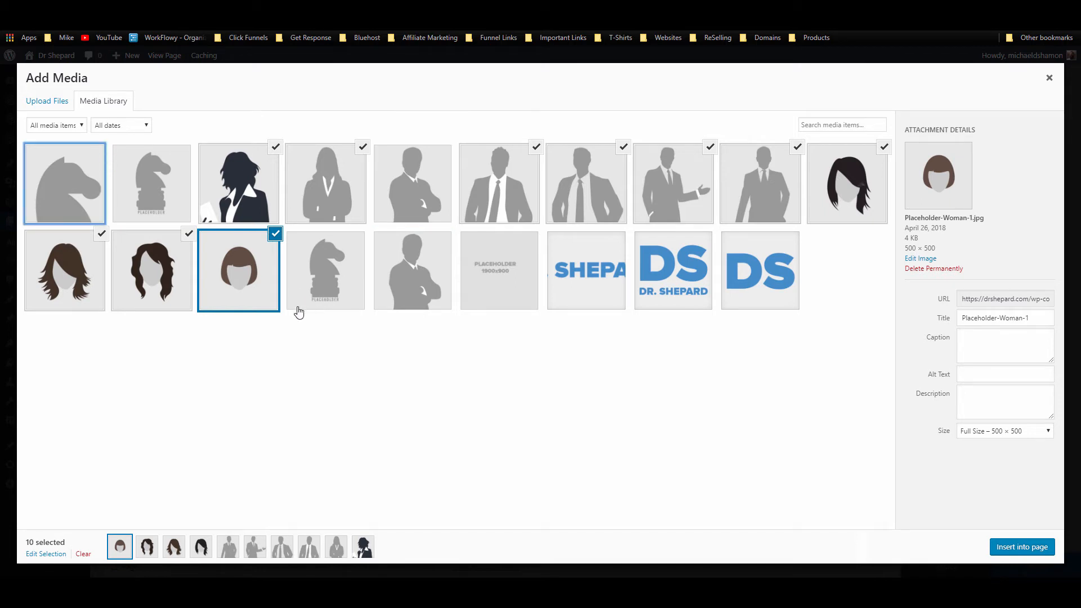
pyautogui.click(275, 237)
pyautogui.click(189, 233)
pyautogui.click(102, 234)
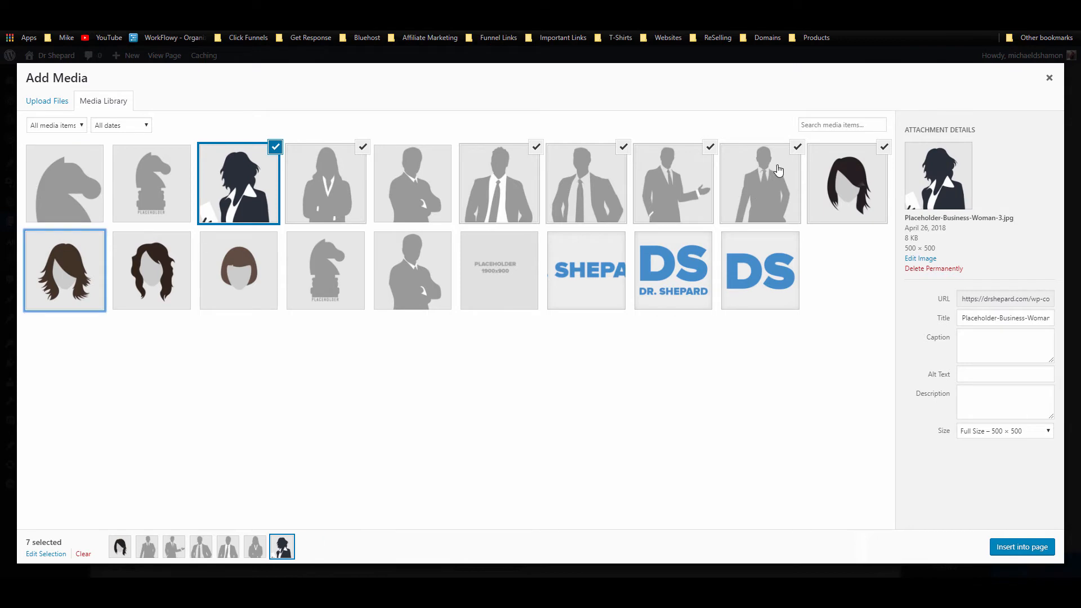
pyautogui.click(884, 147)
pyautogui.click(275, 147)
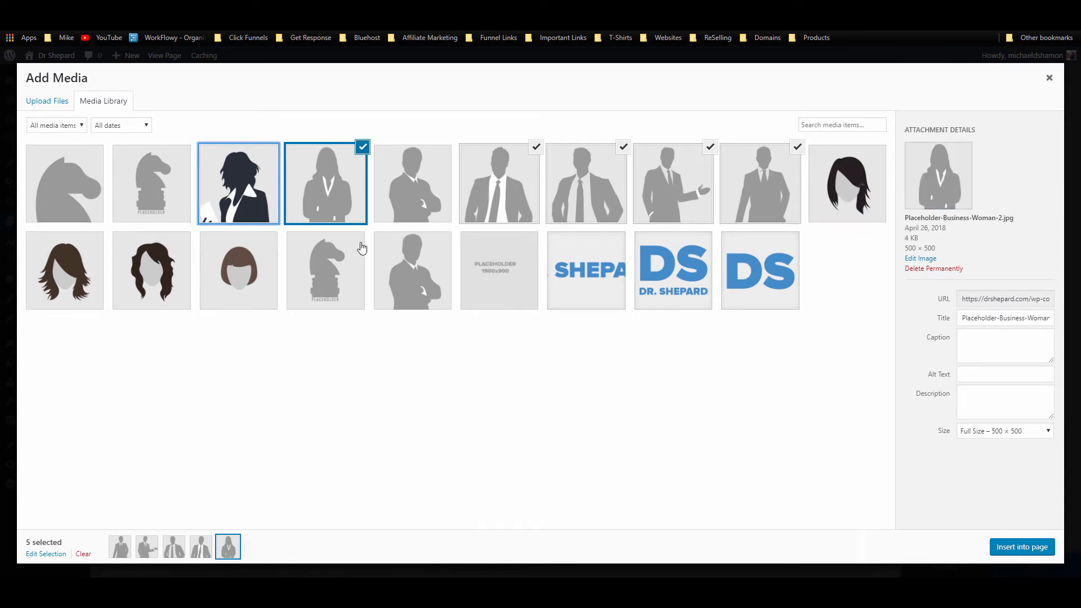
pyautogui.click(1023, 551)
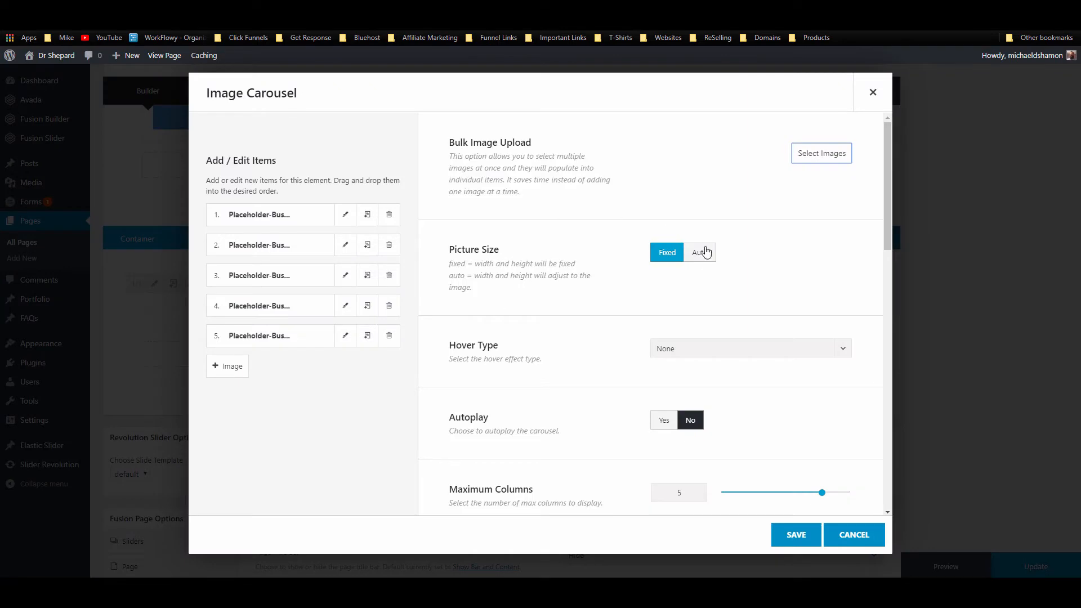
# Step: Review the Image Carousel options and save the element
pyautogui.scroll(-2, 673, 354)
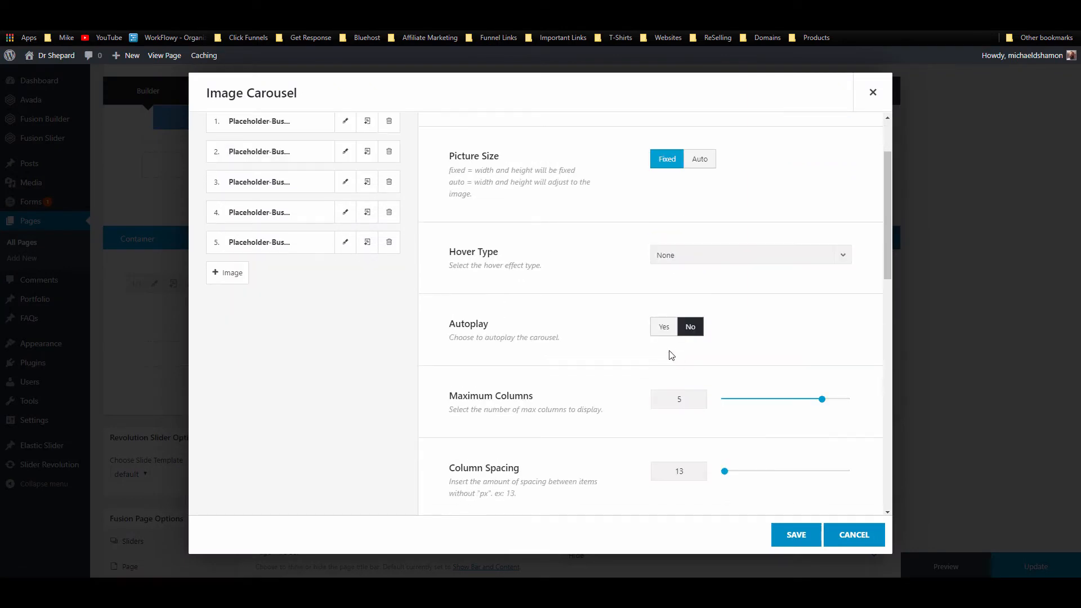
pyautogui.scroll(-4, 667, 266)
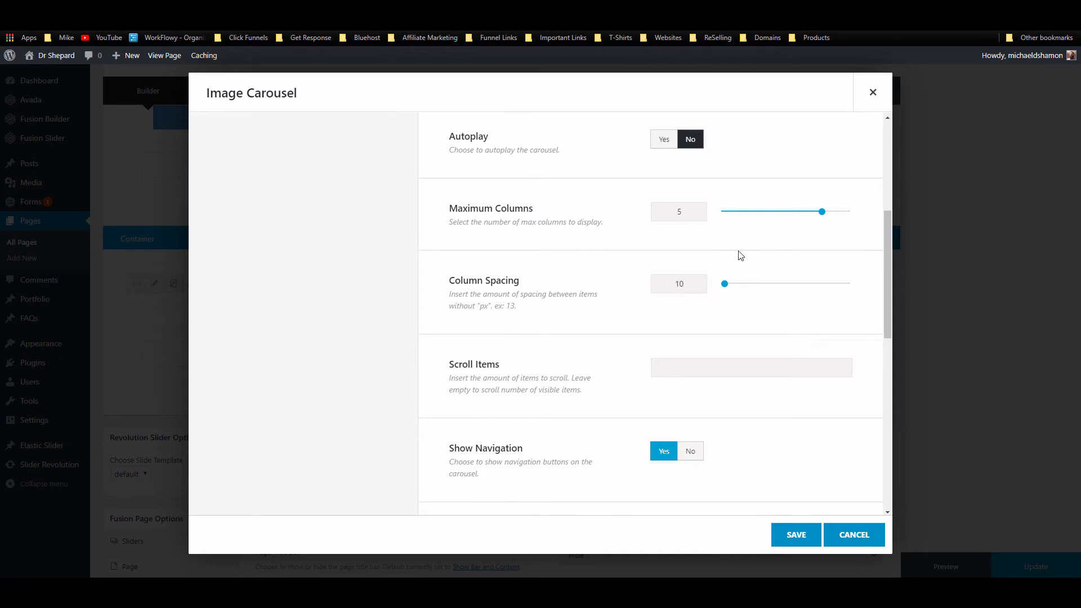
pyautogui.scroll(-4, 596, 312)
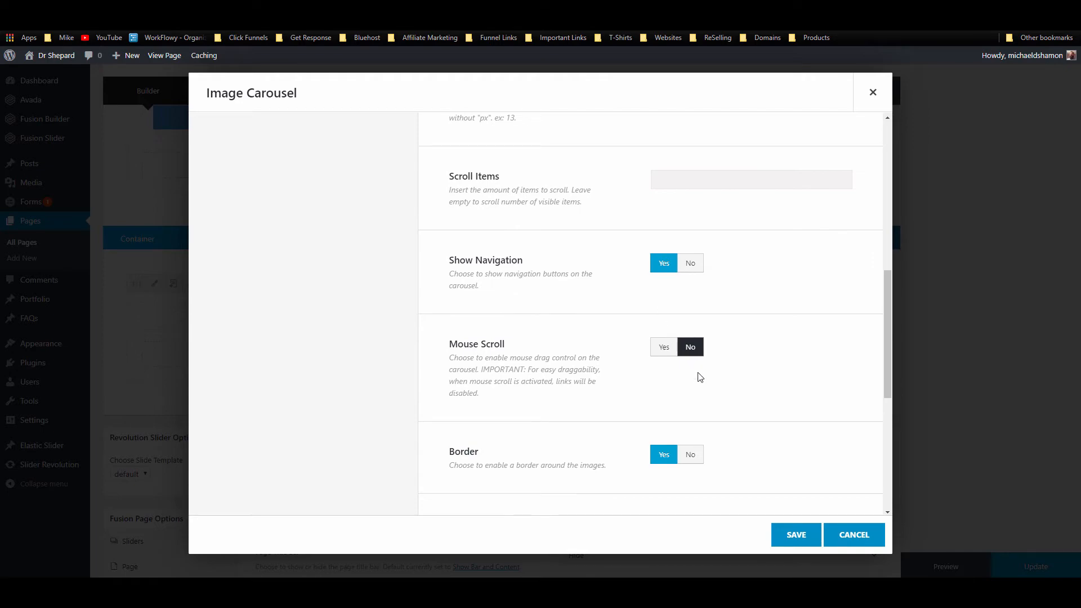
pyautogui.scroll(-7, 704, 394)
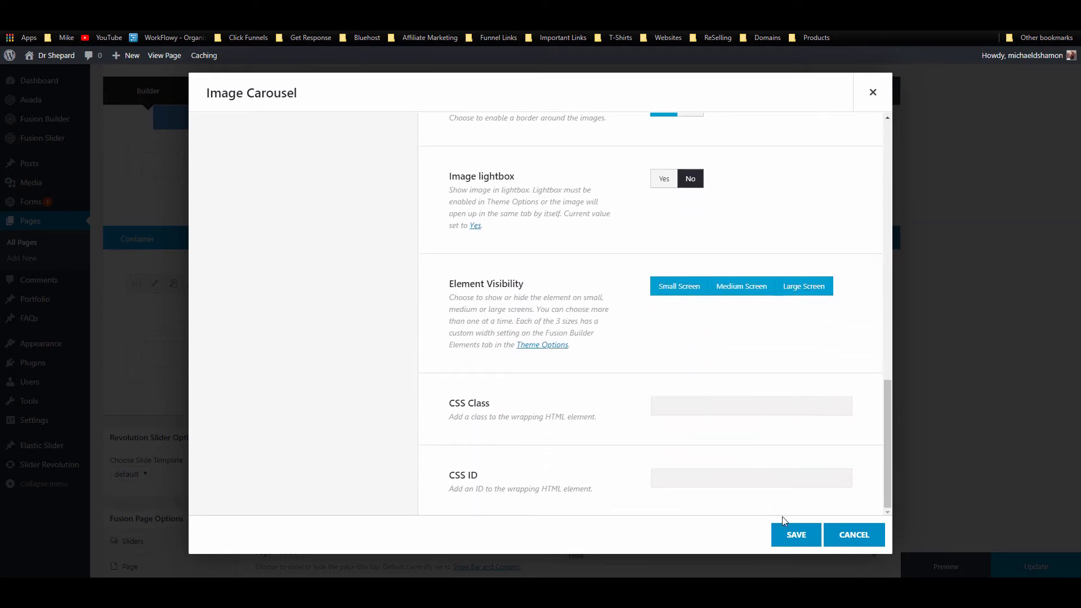
pyautogui.click(795, 535)
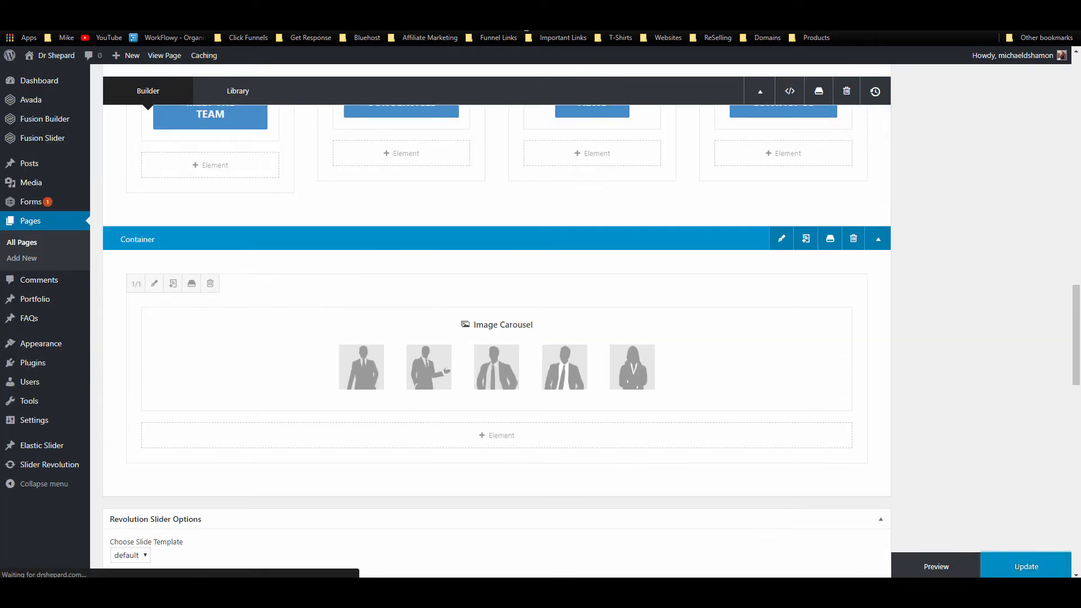
# Step: Preview the live home page to check the five-image carousel
pyautogui.click(515, 9)
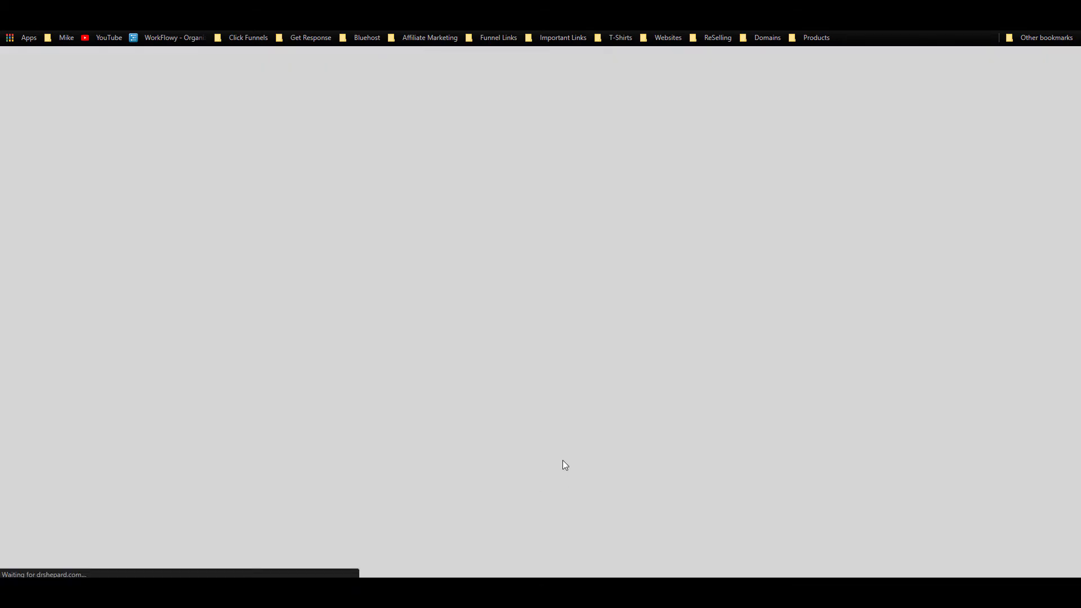
pyautogui.scroll(-10, 551, 315)
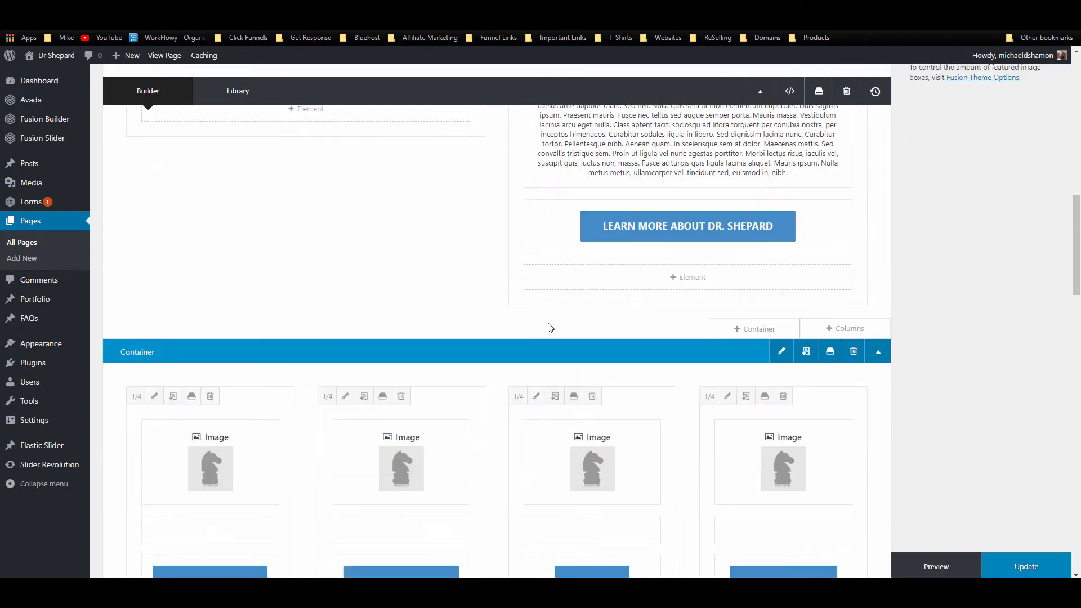
pyautogui.scroll(-7, 551, 304)
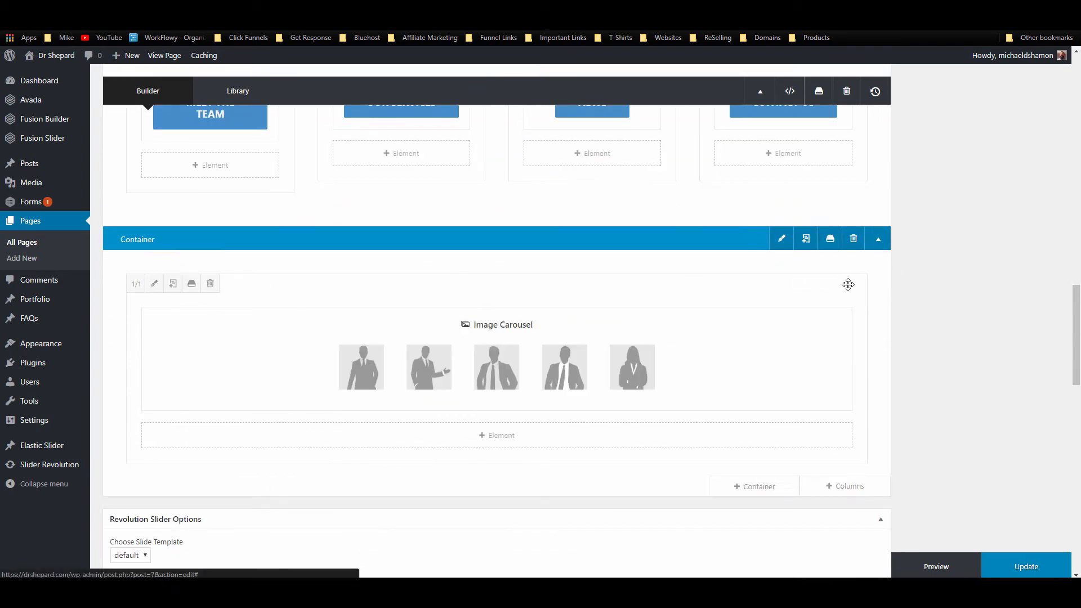
pyautogui.scroll(1, 965, 347)
pyautogui.scroll(15, 965, 348)
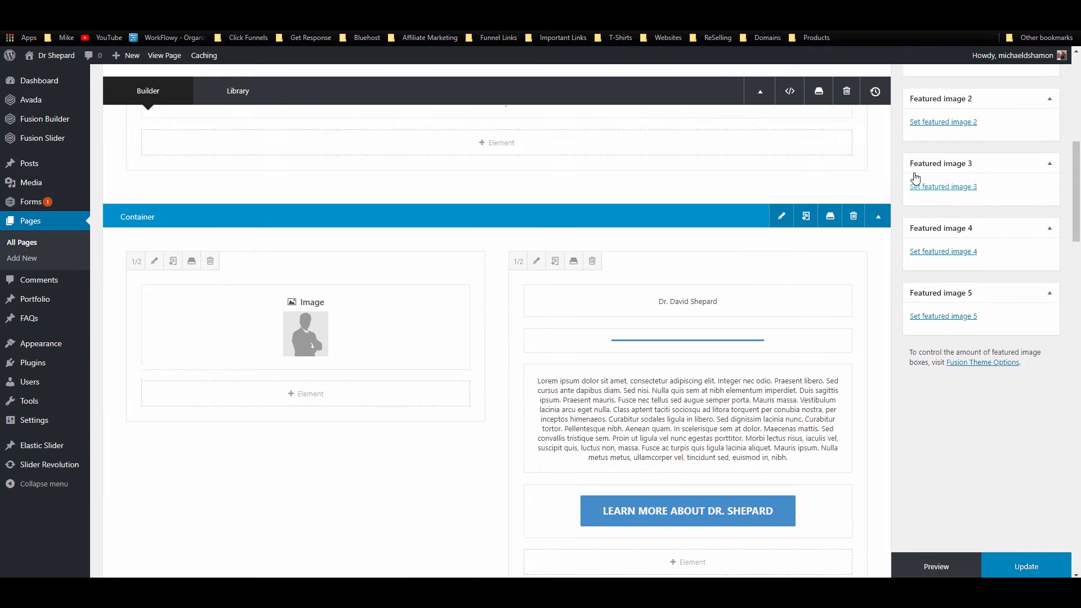
pyautogui.scroll(-15, 844, 279)
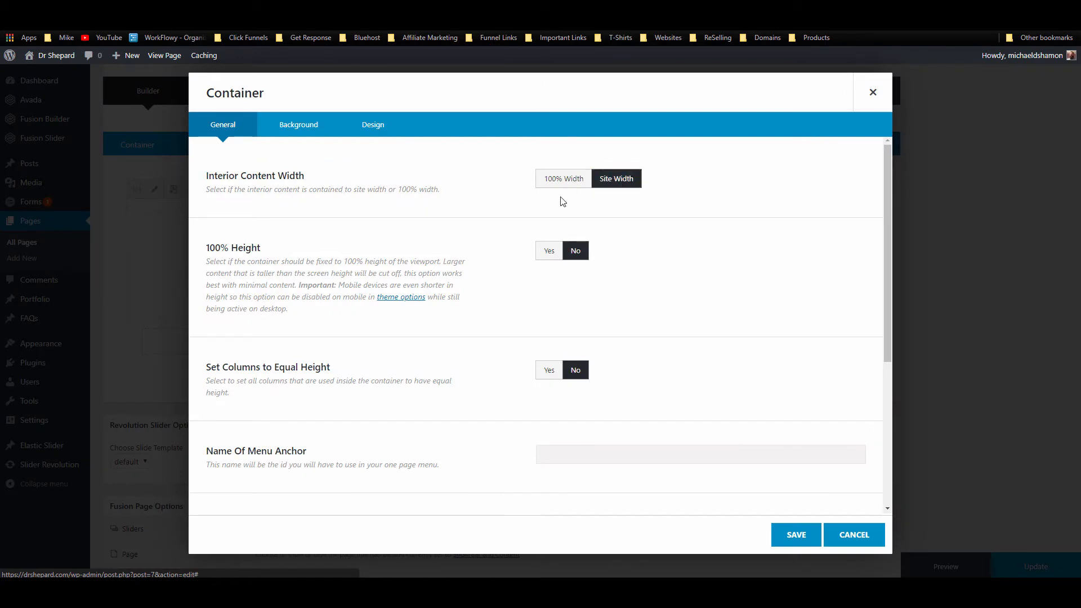
# Step: Set the carousel container's Interior Content Width to 100% Width, save, and update the page
pyautogui.click(563, 179)
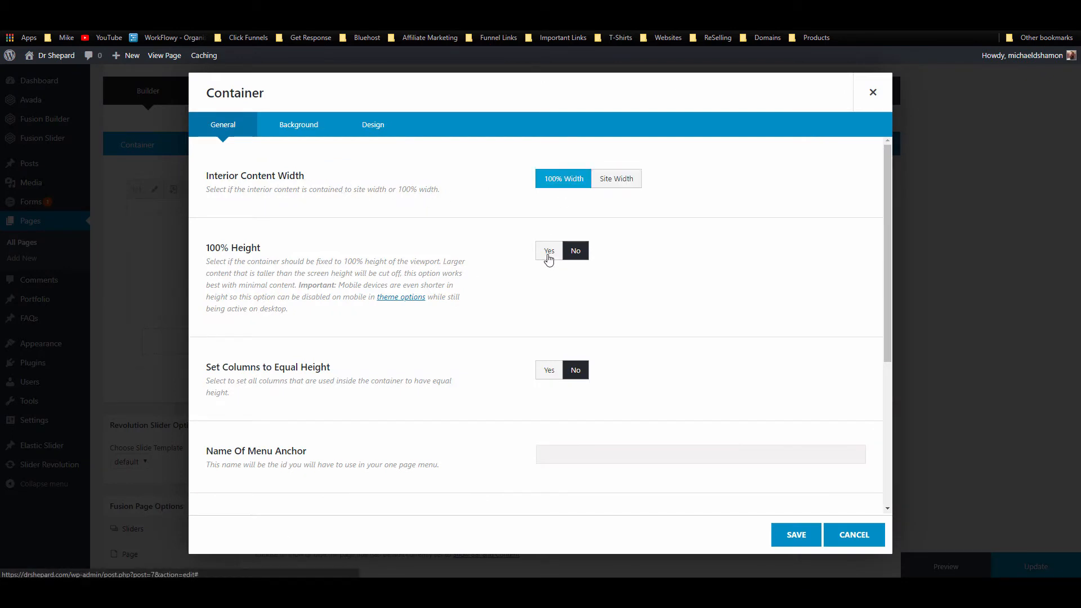
pyautogui.scroll(-2, 529, 265)
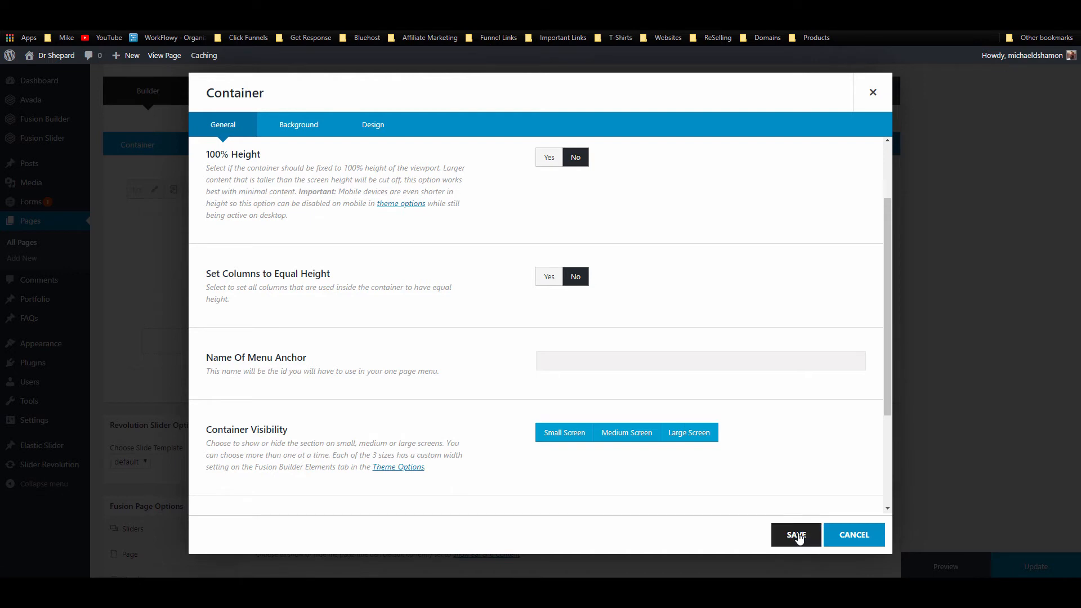
pyautogui.click(795, 535)
pyautogui.click(1043, 566)
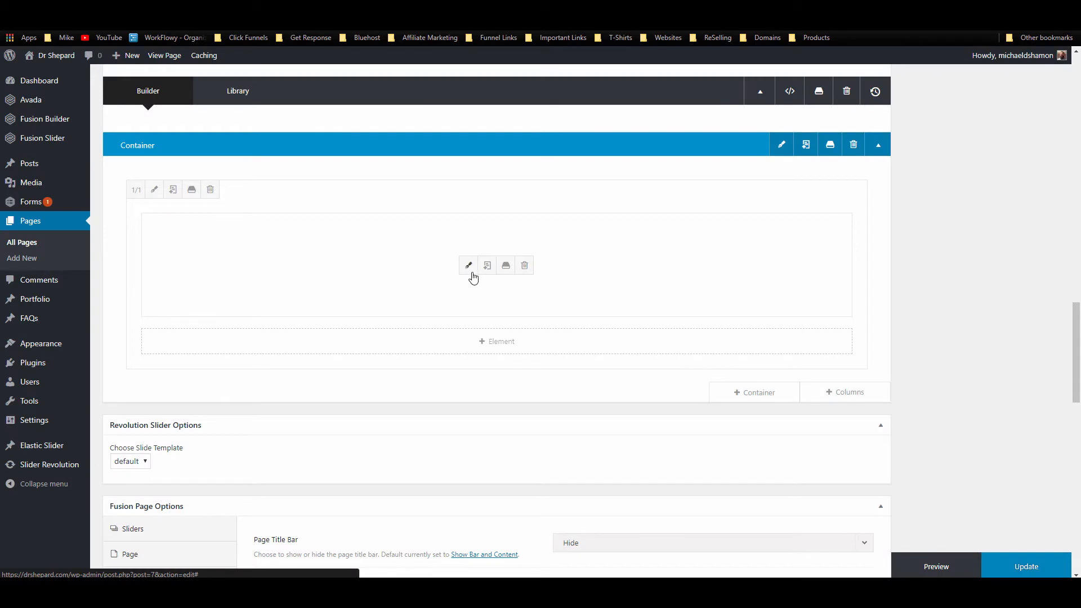
# Step: Change the Image Carousel's Picture Size to Auto, save it, and update the home page
pyautogui.click(469, 265)
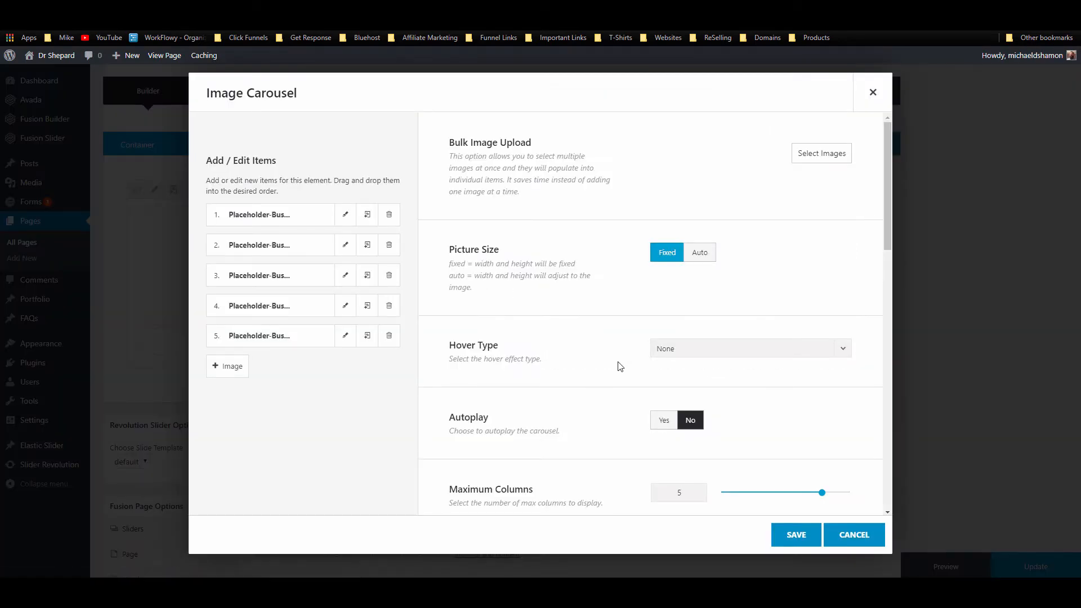
pyautogui.click(710, 255)
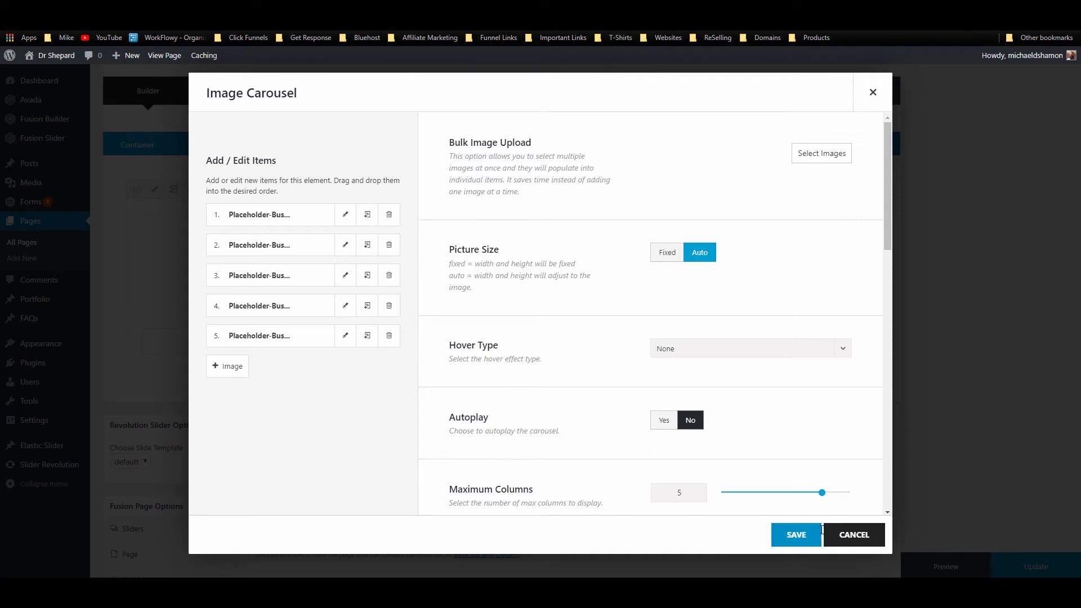
pyautogui.click(805, 535)
pyautogui.click(998, 567)
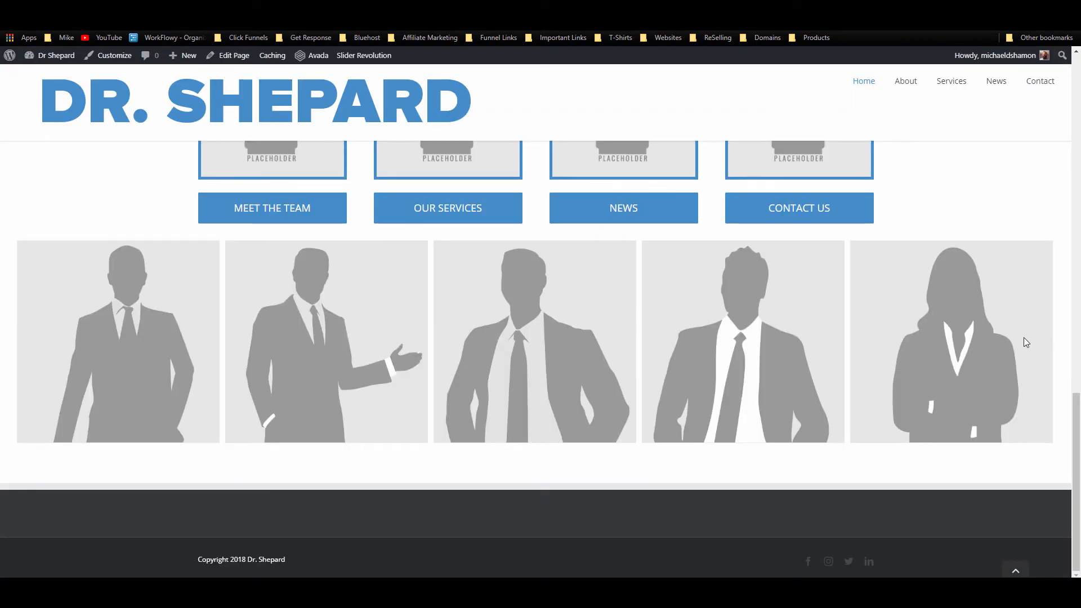
# Step: Scroll the live home page to inspect the enlarged carousel images
pyautogui.scroll(5, 549, 322)
pyautogui.scroll(-5, 602, 323)
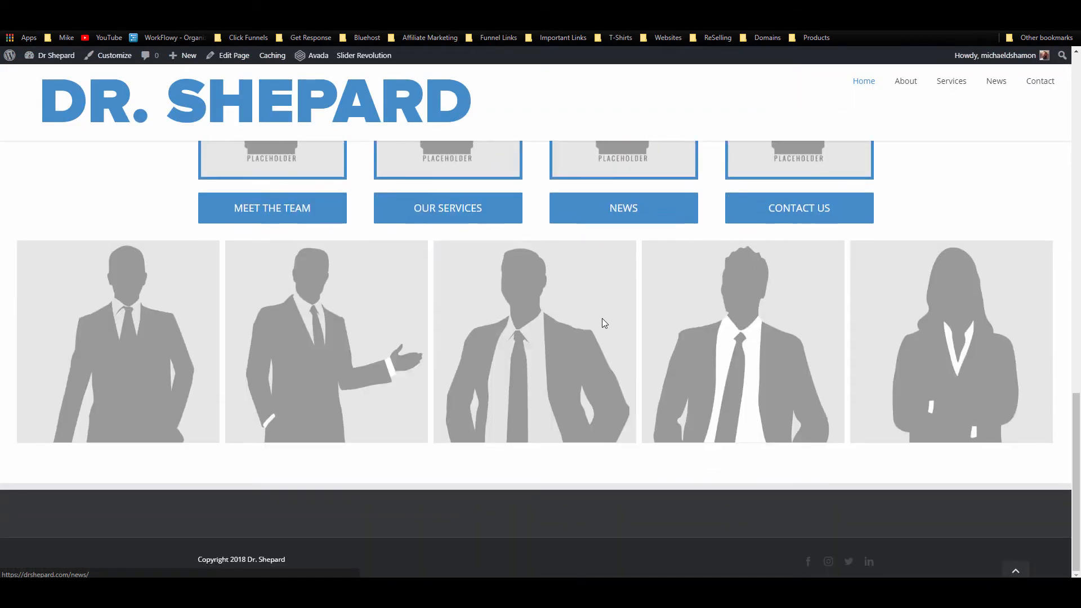
pyautogui.scroll(2, 603, 322)
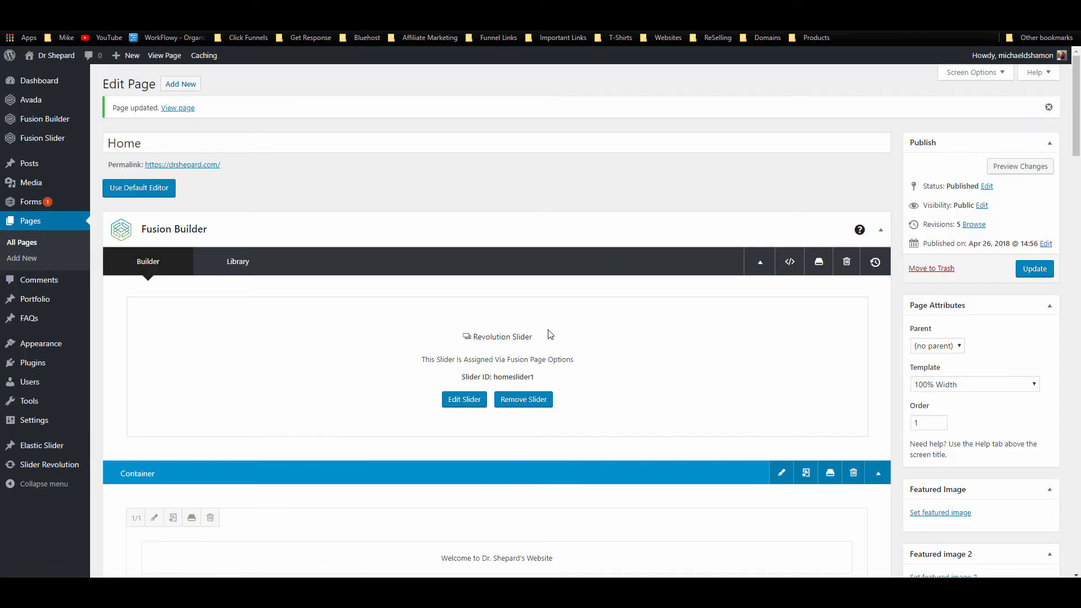
# Step: Bring up the background colour picker in the carousel container's Design settings
pyautogui.scroll(-15, 545, 336)
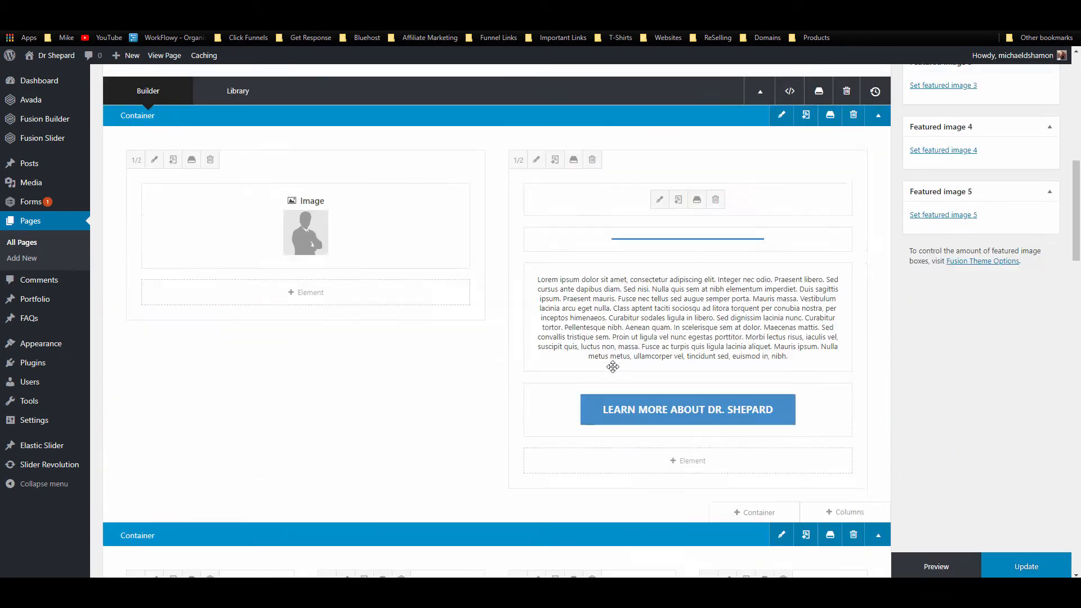
pyautogui.scroll(-3, 705, 334)
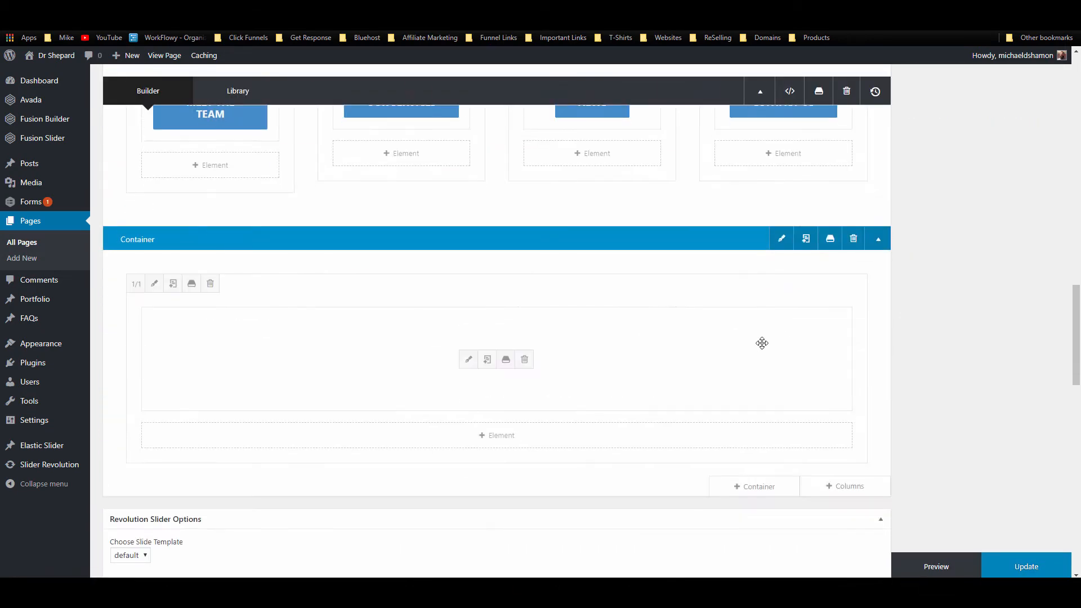
pyautogui.click(781, 239)
pyautogui.click(373, 124)
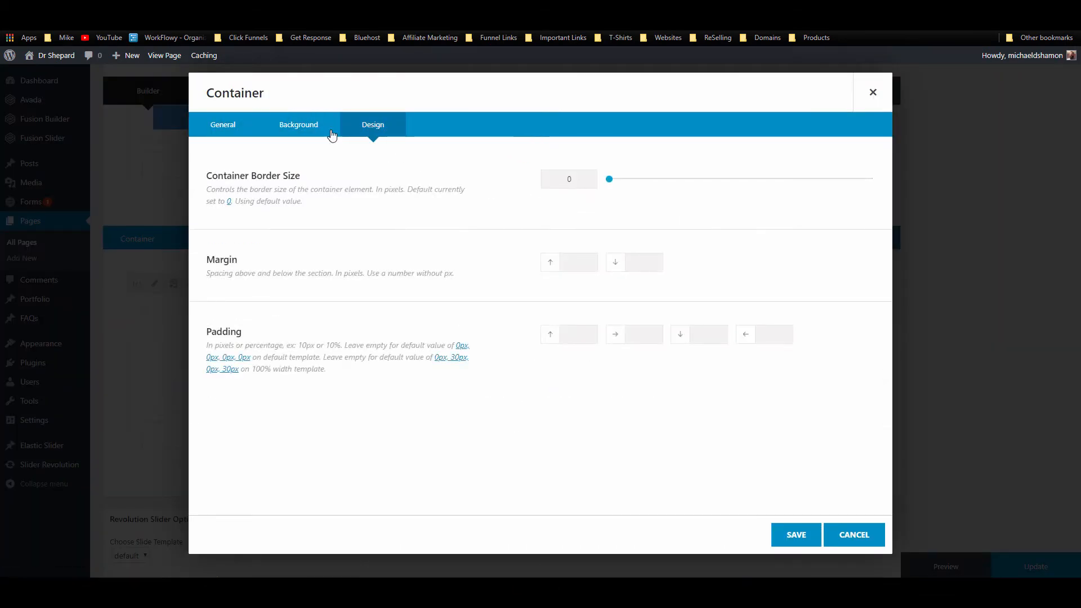
pyautogui.click(298, 124)
pyautogui.click(568, 182)
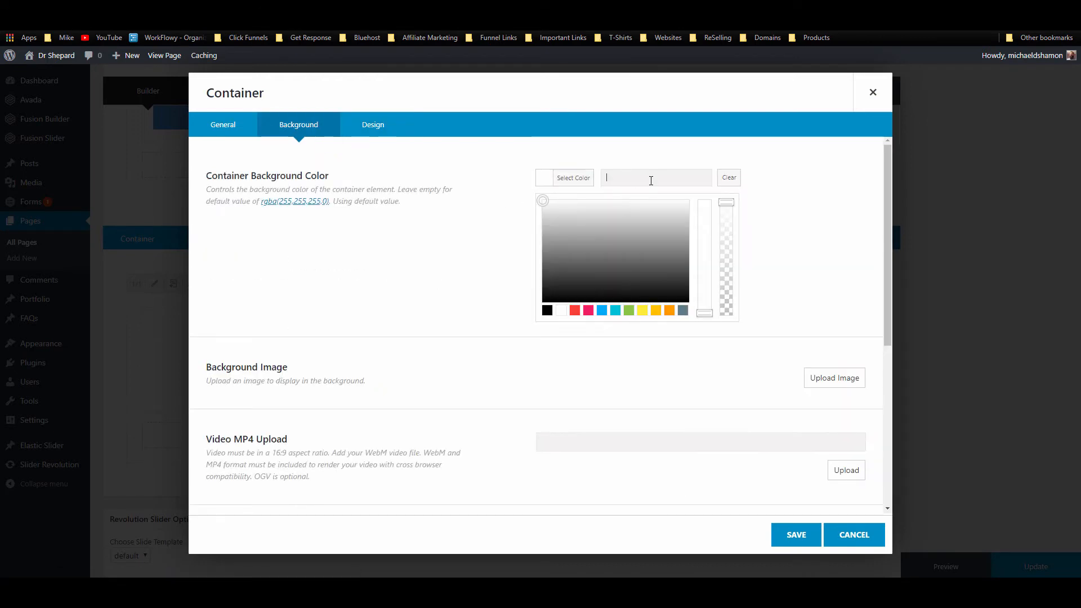
# Step: Sample the page's blue, paste it as the container background, save, and update the page
pyautogui.click(821, 25)
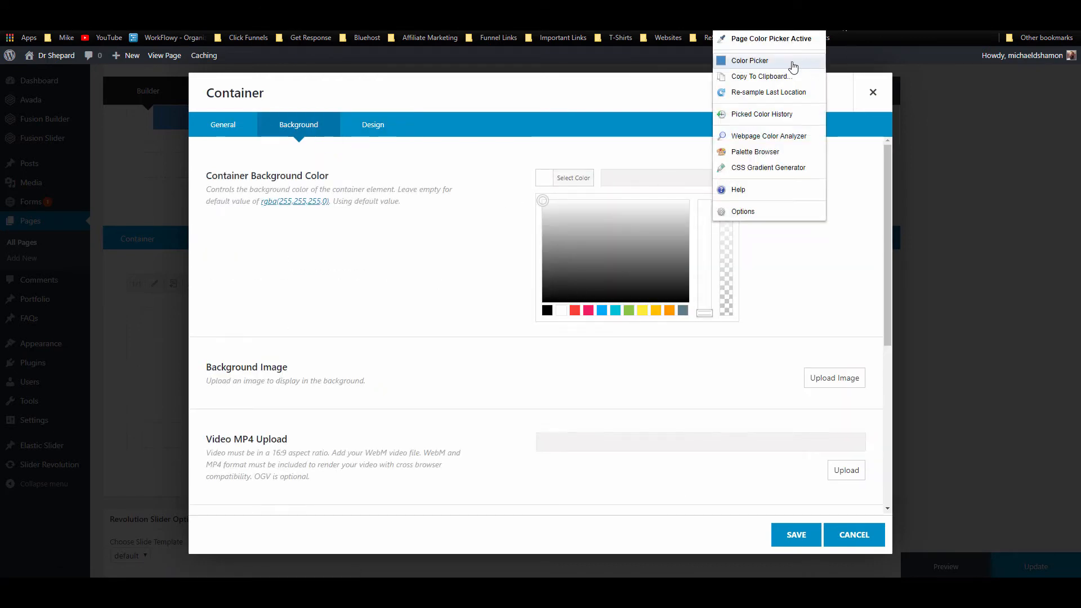
pyautogui.click(763, 78)
pyautogui.click(749, 88)
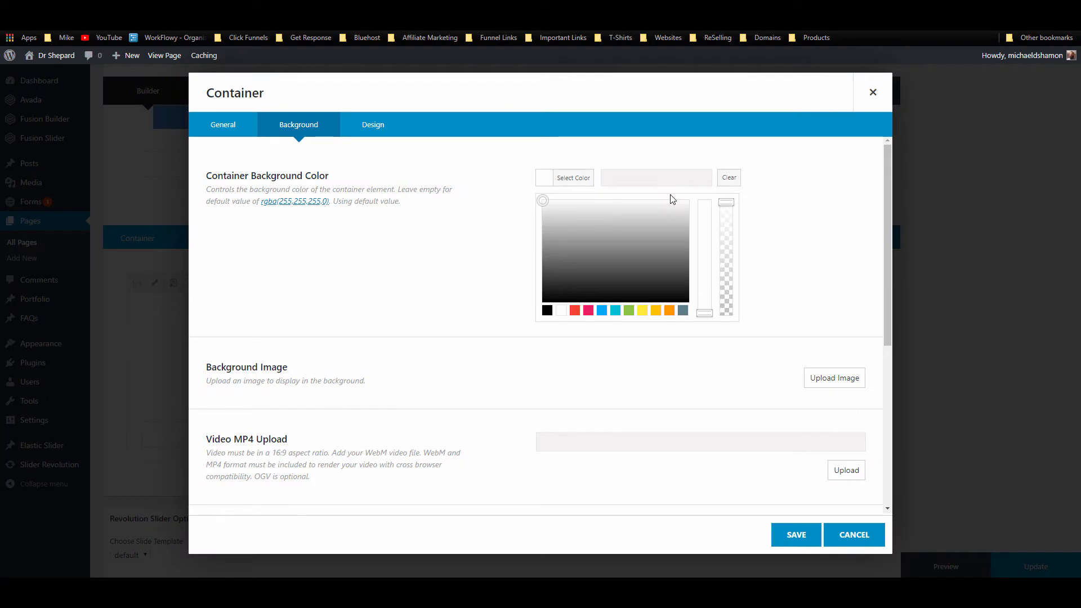
pyautogui.hotkey('ctrl', 'v')
pyautogui.click(782, 228)
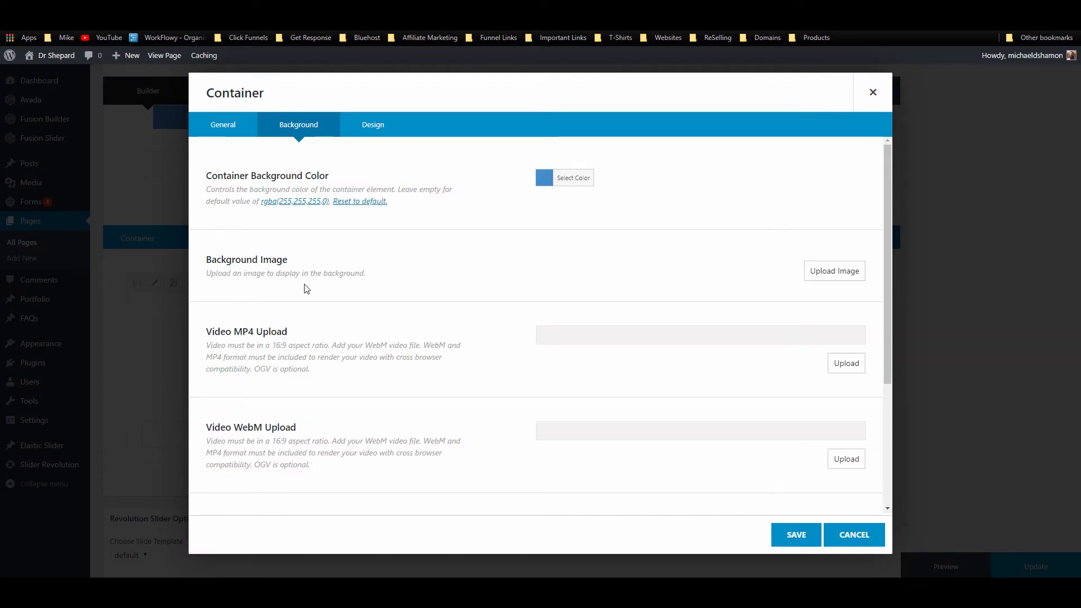
pyautogui.click(372, 124)
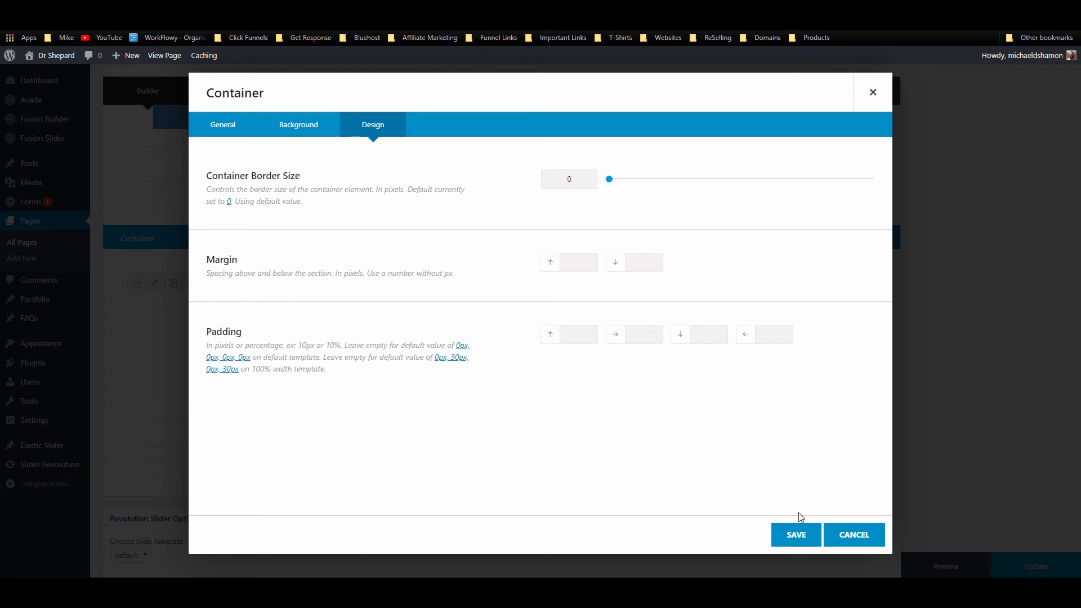
pyautogui.click(796, 535)
pyautogui.click(1035, 566)
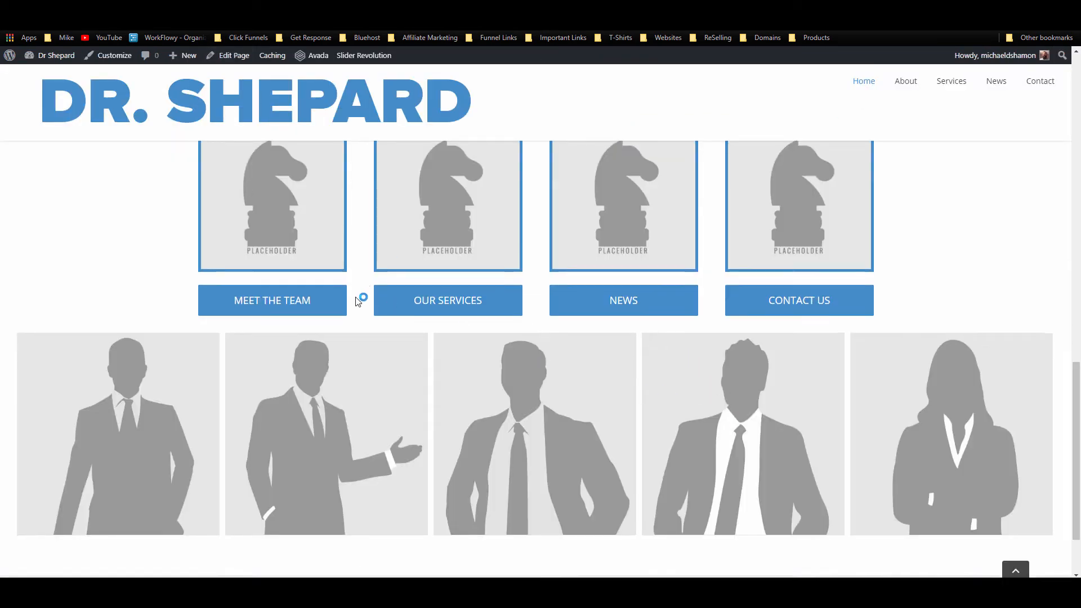
# Step: Reload the live page to confirm the blue band behind the carousel, then return to the editor
pyautogui.scroll(-2, 346, 287)
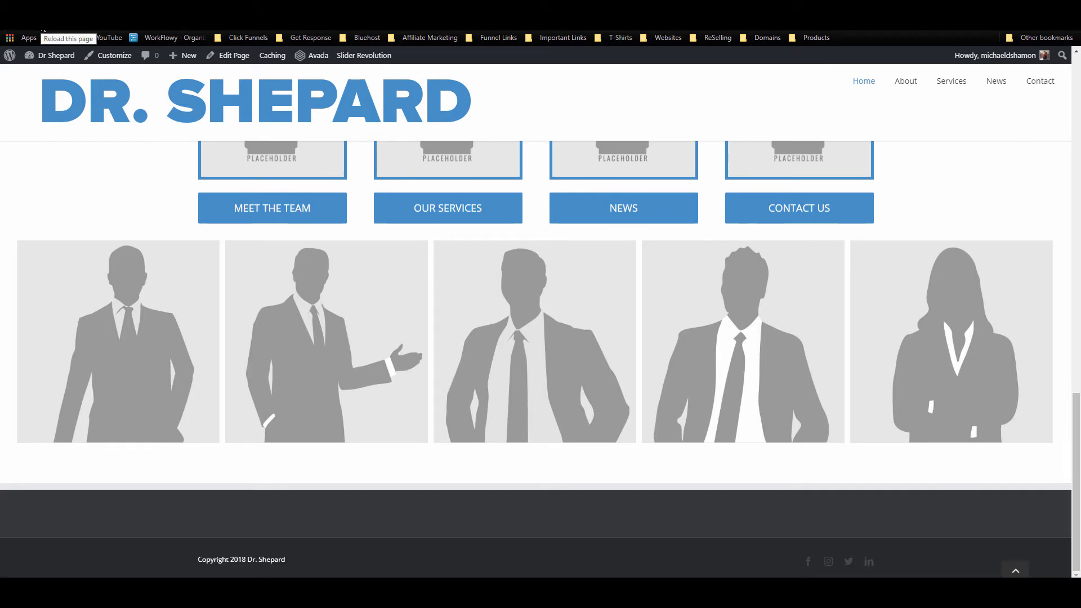
pyautogui.click(41, 20)
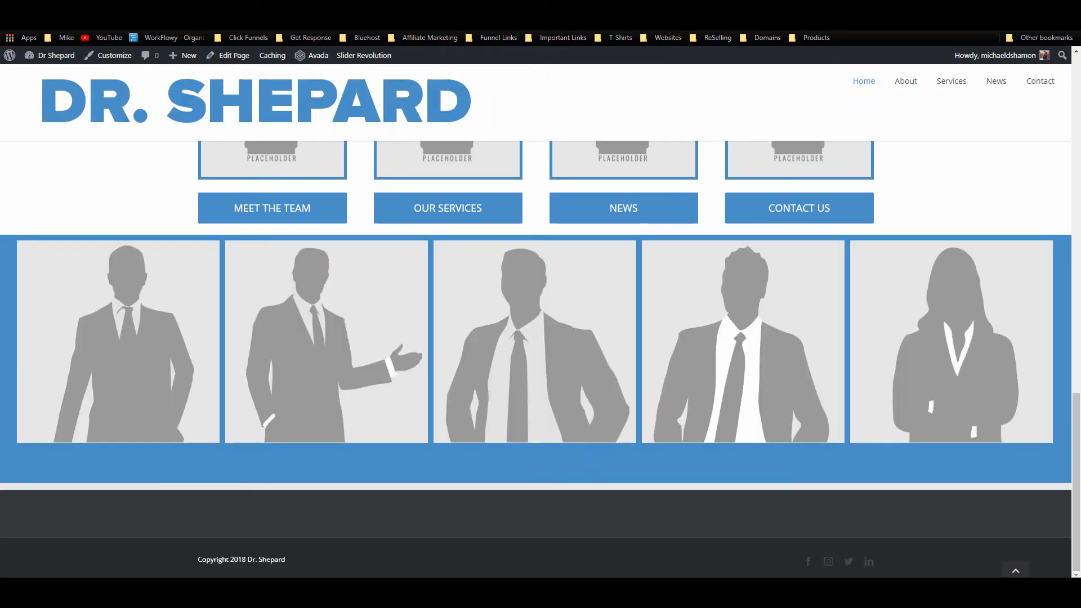
pyautogui.press('F5')
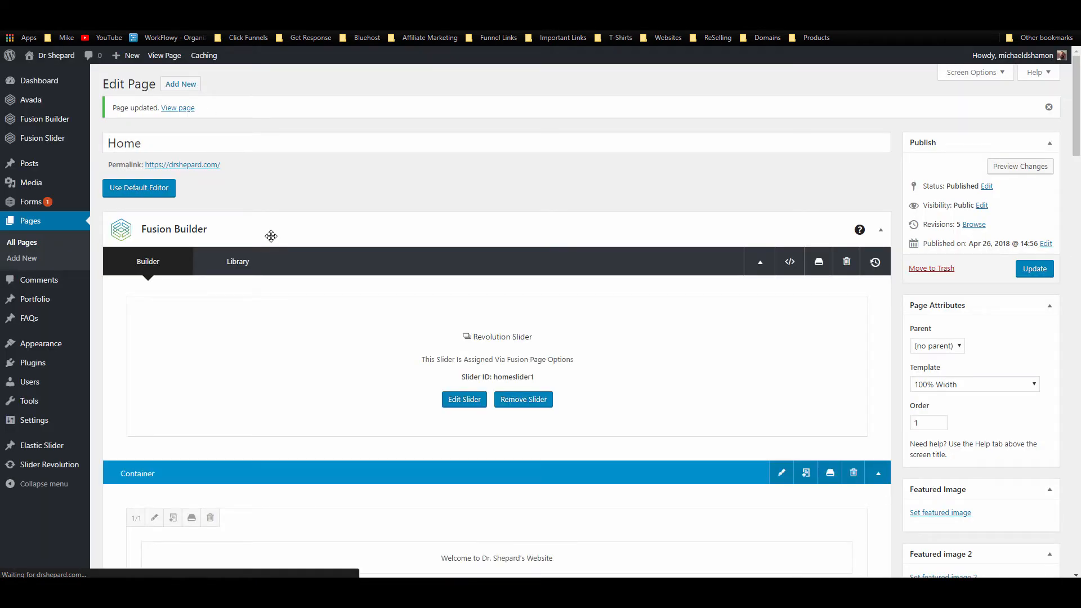
# Step: Give the carousel container 40px top and 0px bottom padding, save, and update the page
pyautogui.scroll(-15, 271, 235)
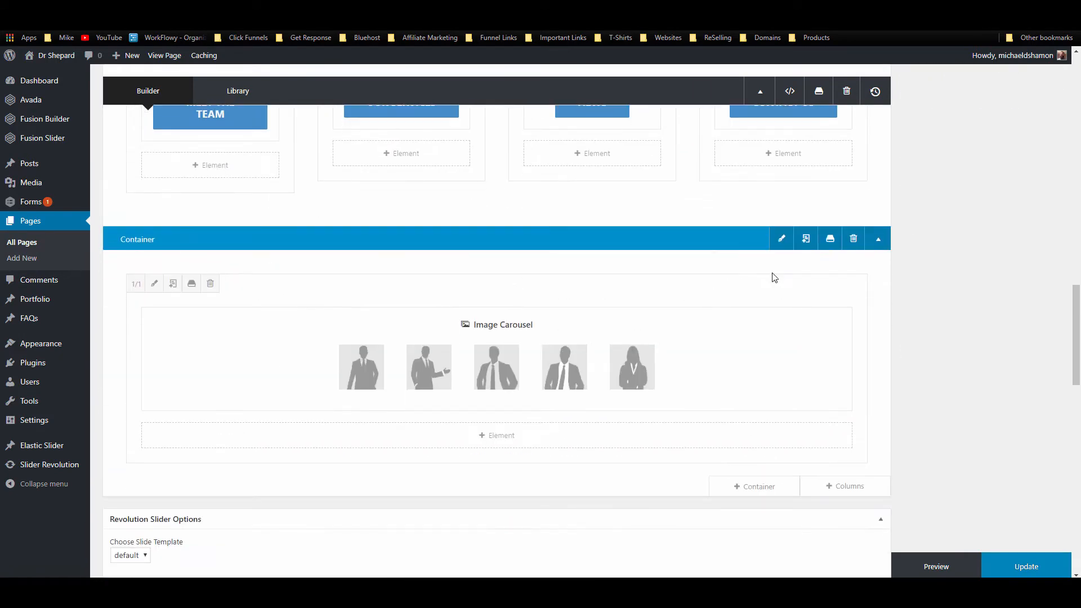
pyautogui.click(781, 239)
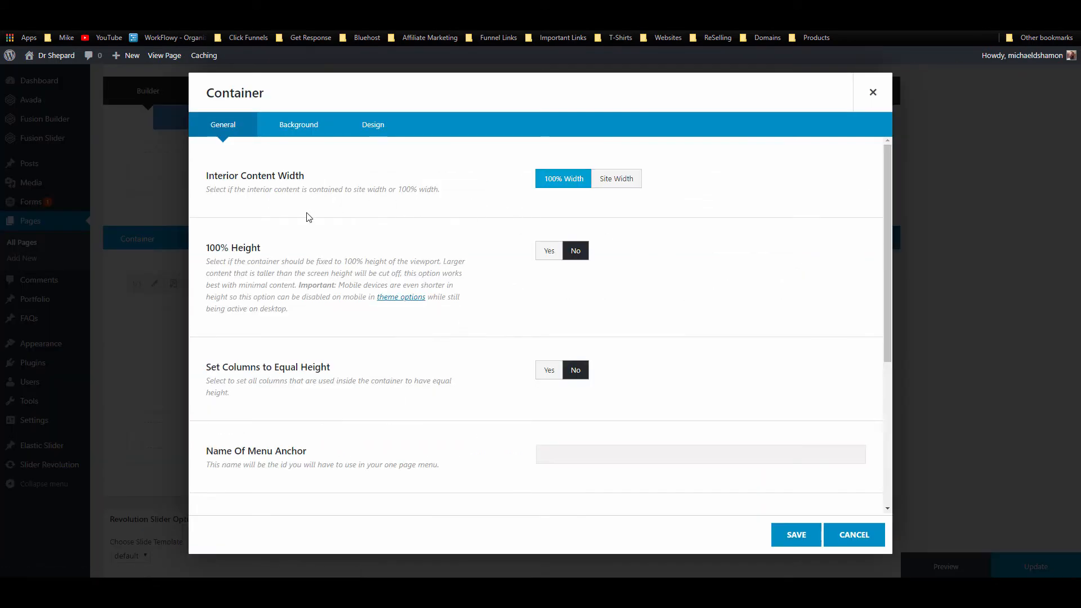
pyautogui.scroll(-4, 310, 217)
pyautogui.scroll(1, 307, 216)
pyautogui.scroll(-1, 305, 215)
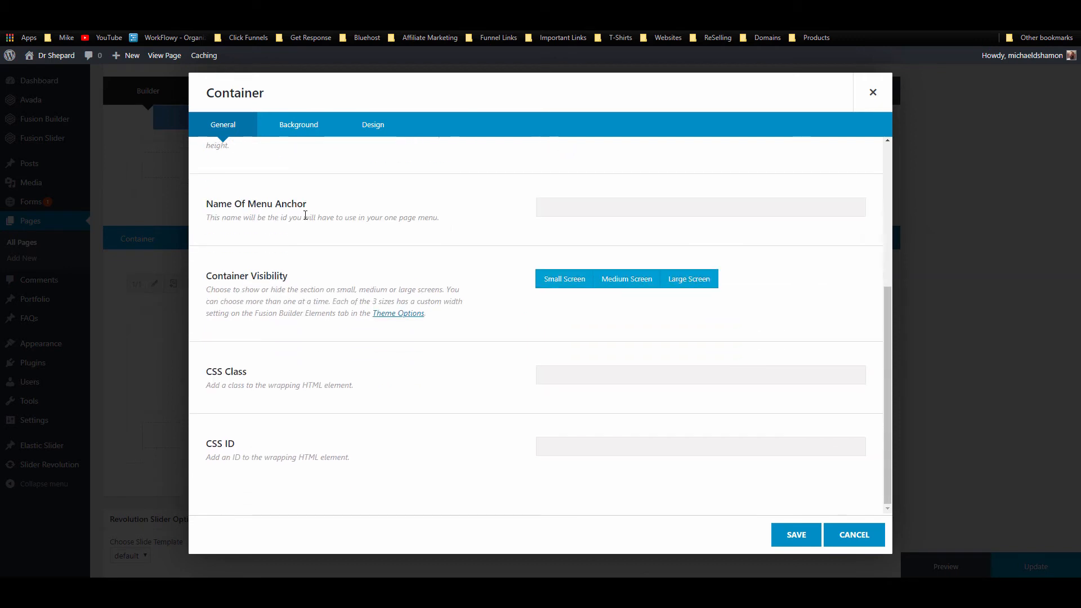
pyautogui.scroll(4, 304, 215)
pyautogui.click(298, 125)
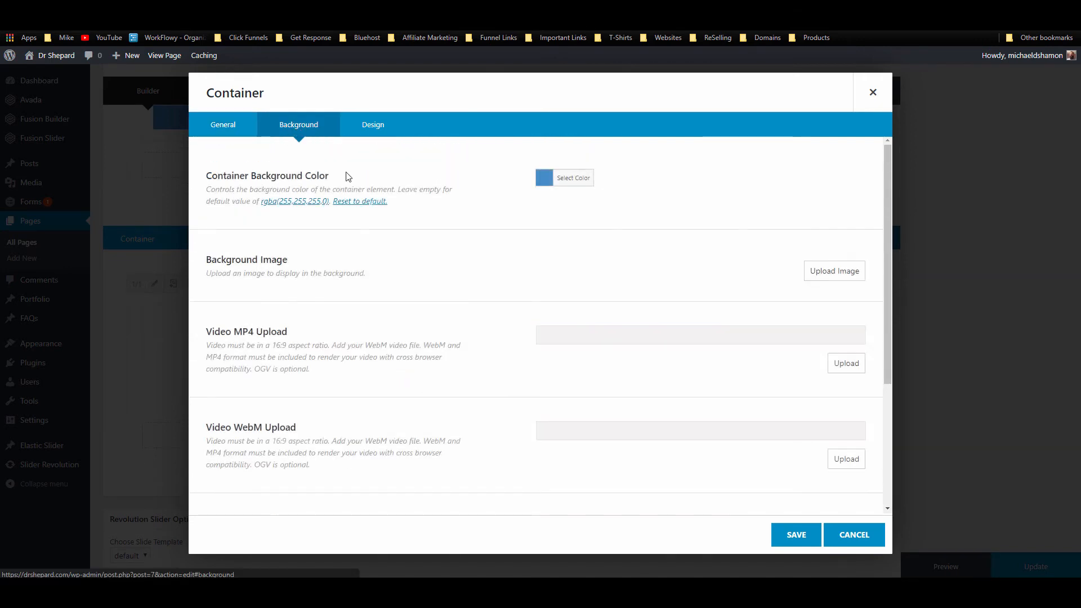
pyautogui.click(360, 124)
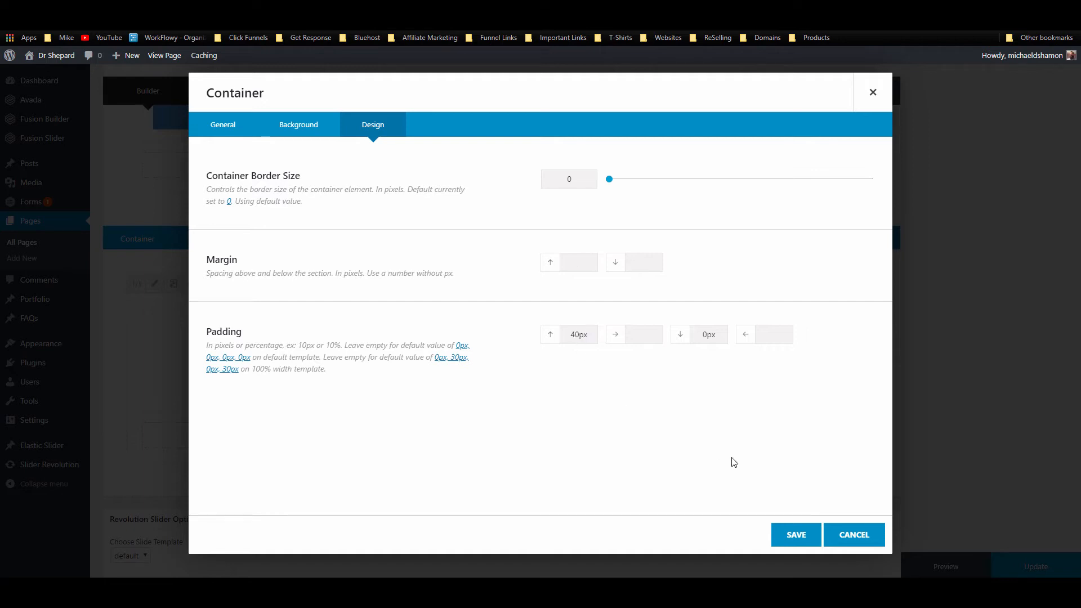
pyautogui.click(796, 536)
pyautogui.click(1001, 566)
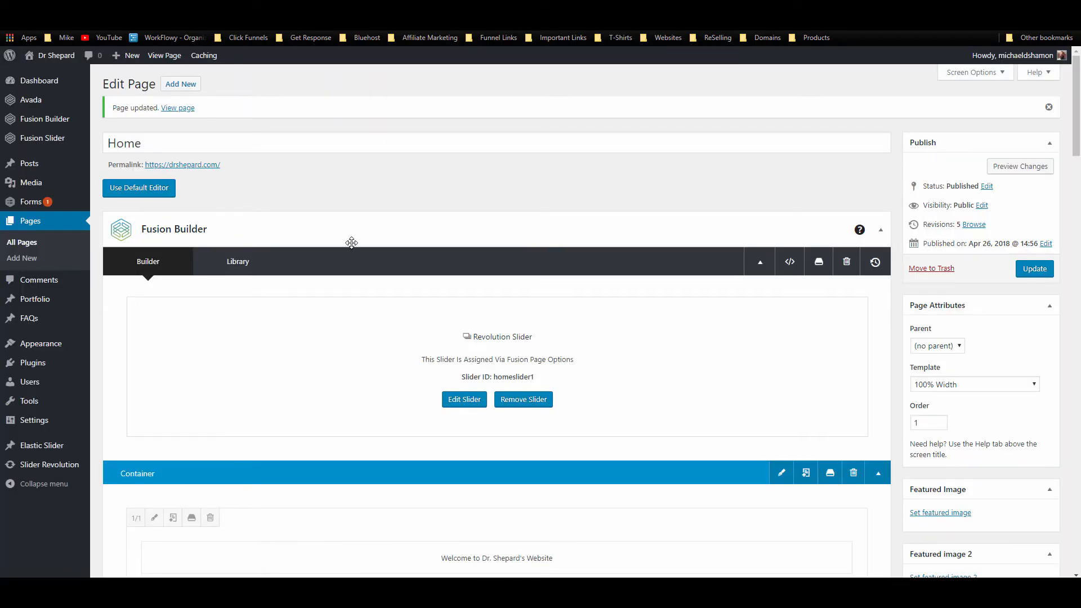
# Step: Scroll down to the Image Carousel element and bring up its settings
pyautogui.scroll(-15, 351, 242)
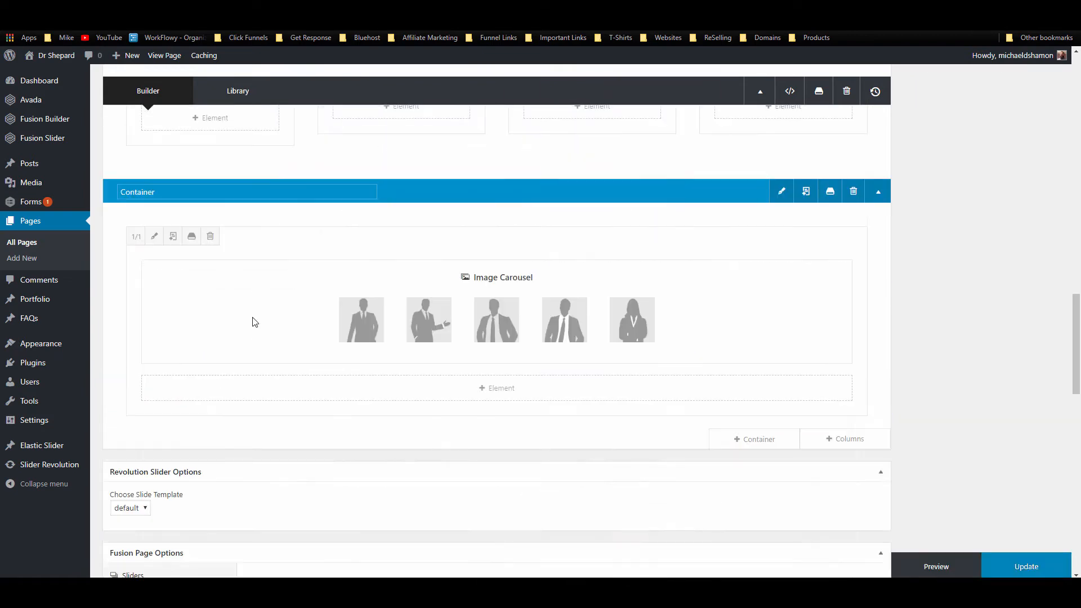
pyautogui.scroll(-3, 289, 316)
pyautogui.scroll(4, 451, 336)
pyautogui.click(466, 360)
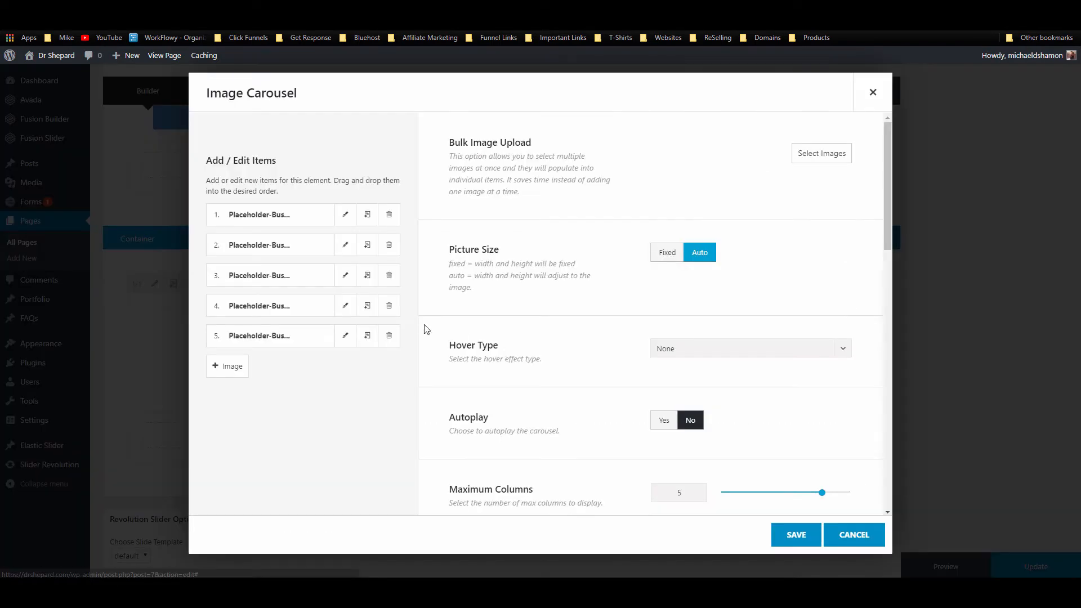
# Step: Add four woman placeholder images, including the curly, bob and dark-hair ones, to the carousel
pyautogui.click(826, 159)
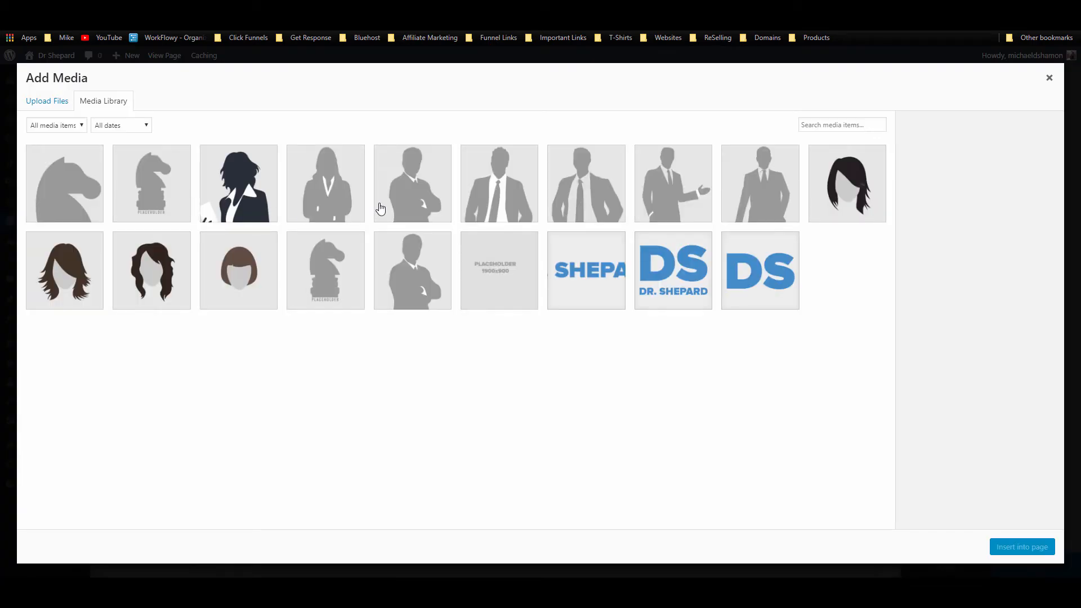
pyautogui.click(341, 207)
pyautogui.click(418, 204)
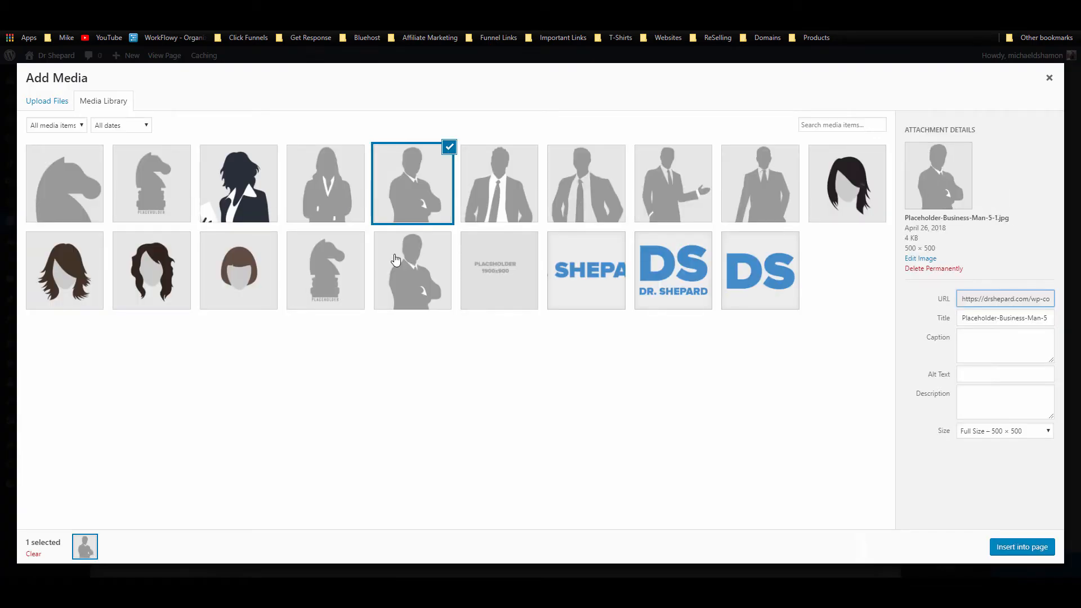
pyautogui.click(219, 287)
pyautogui.click(93, 288)
pyautogui.keyDown('ctrl'); pyautogui.click(152, 284); pyautogui.keyUp('ctrl')
pyautogui.keyDown('ctrl'); pyautogui.click(225, 299); pyautogui.keyUp('ctrl')
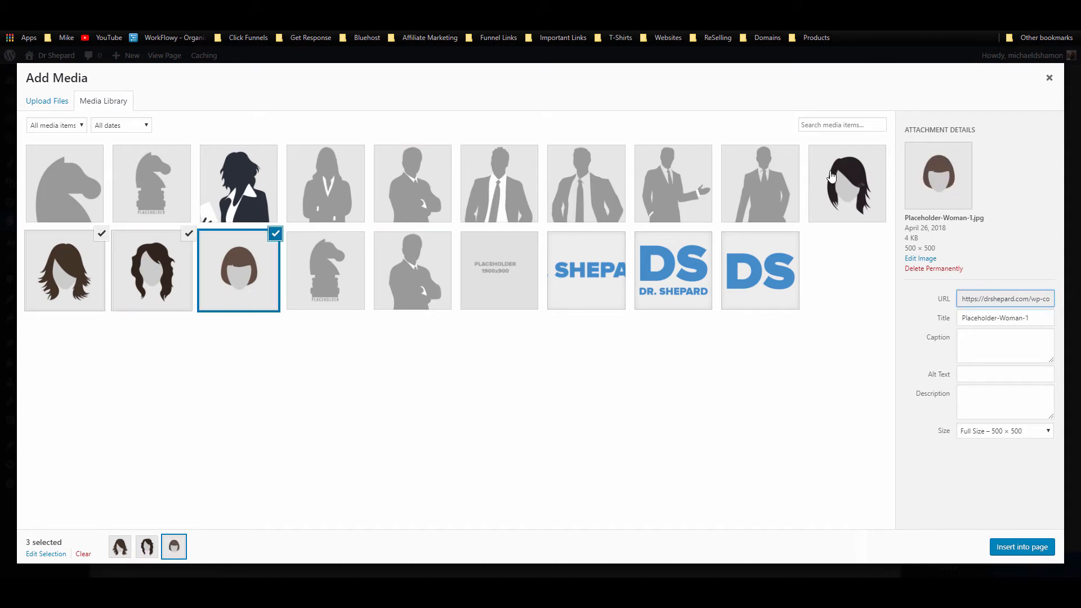
pyautogui.keyDown('ctrl'); pyautogui.click(847, 185); pyautogui.keyUp('ctrl')
pyautogui.click(1026, 548)
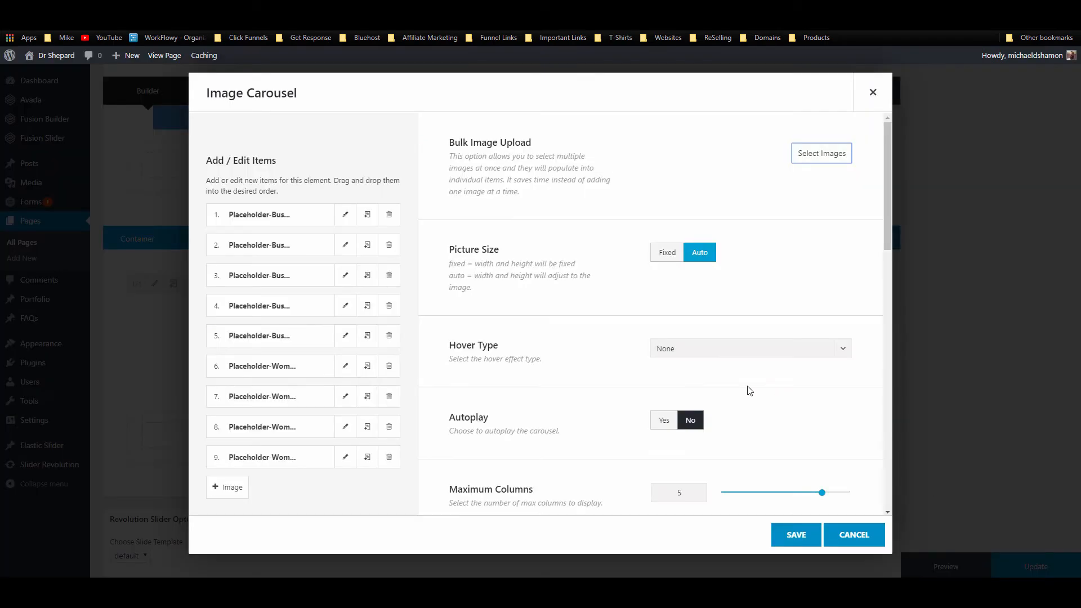
# Step: Save the nine-image carousel, update the page, and check the new images on the live site
pyautogui.click(794, 533)
pyautogui.click(1031, 566)
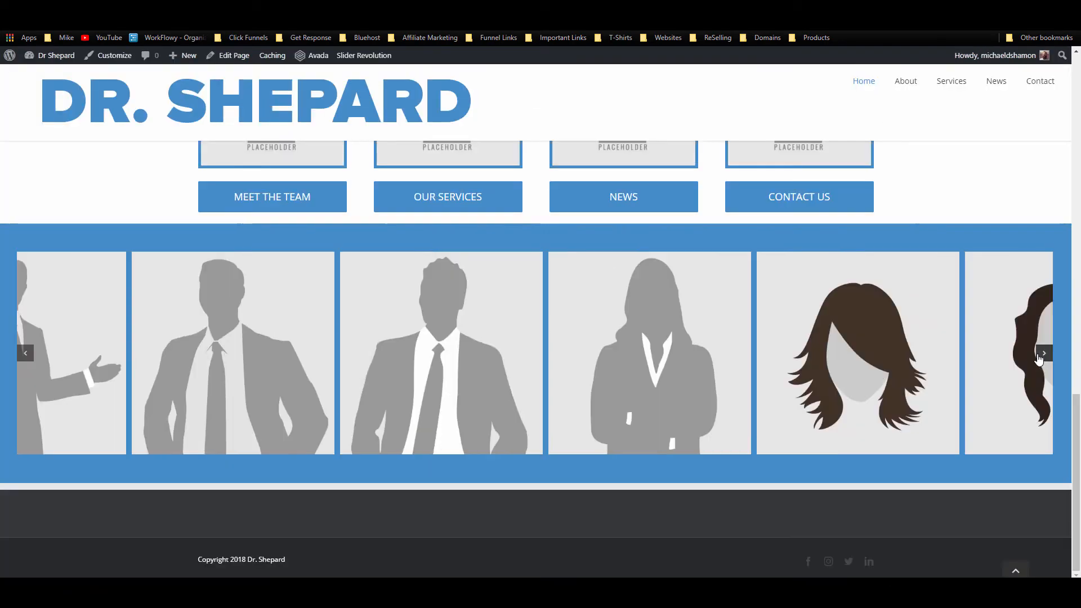
pyautogui.click(1043, 353)
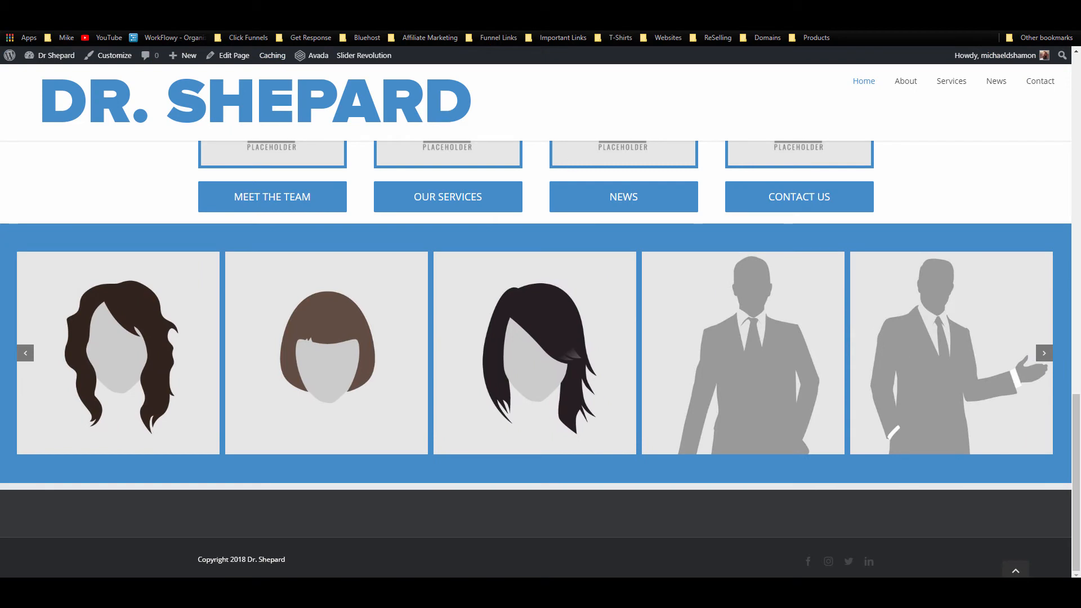
pyautogui.click(10, 23)
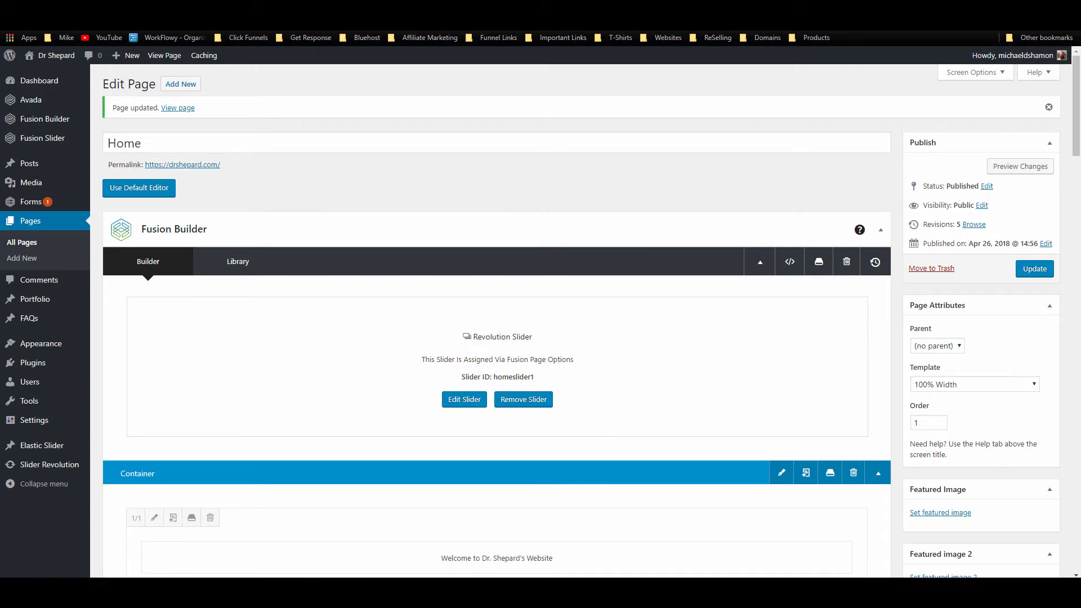
# Step: Drag the carousel container above the four-button container and update the page
pyautogui.scroll(-8, 427, 230)
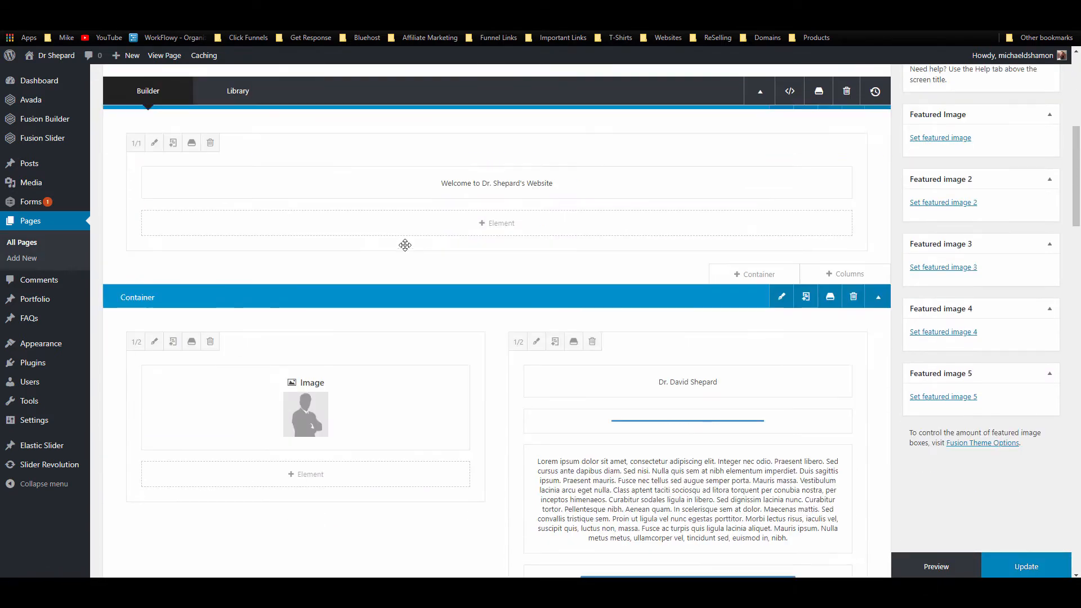
pyautogui.scroll(-11, 390, 245)
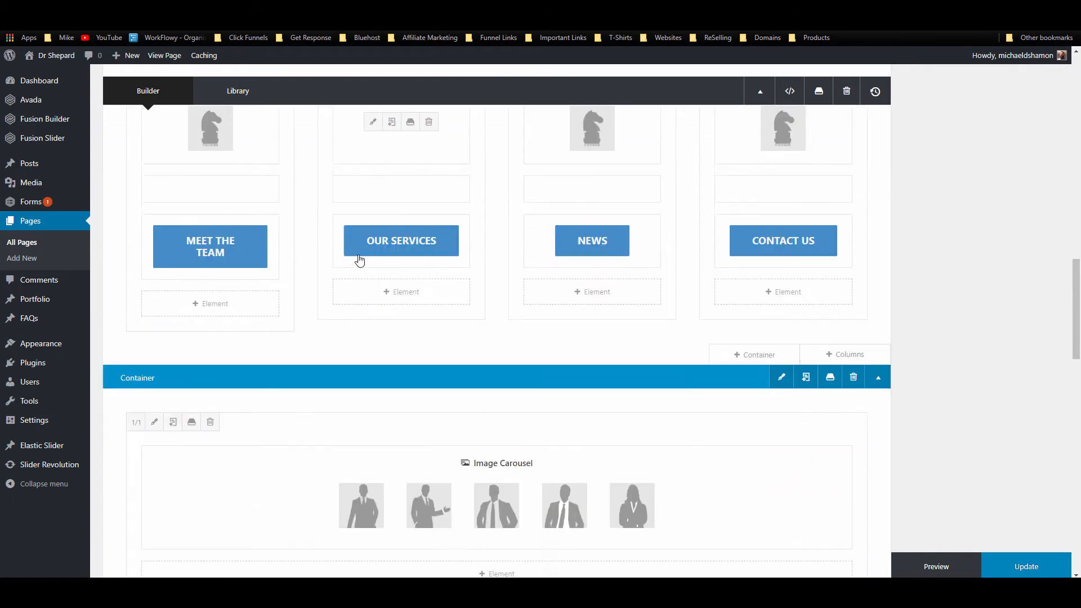
pyautogui.moveTo(426, 339); pyautogui.dragTo(441, 195)
pyautogui.scroll(5, 722, 336)
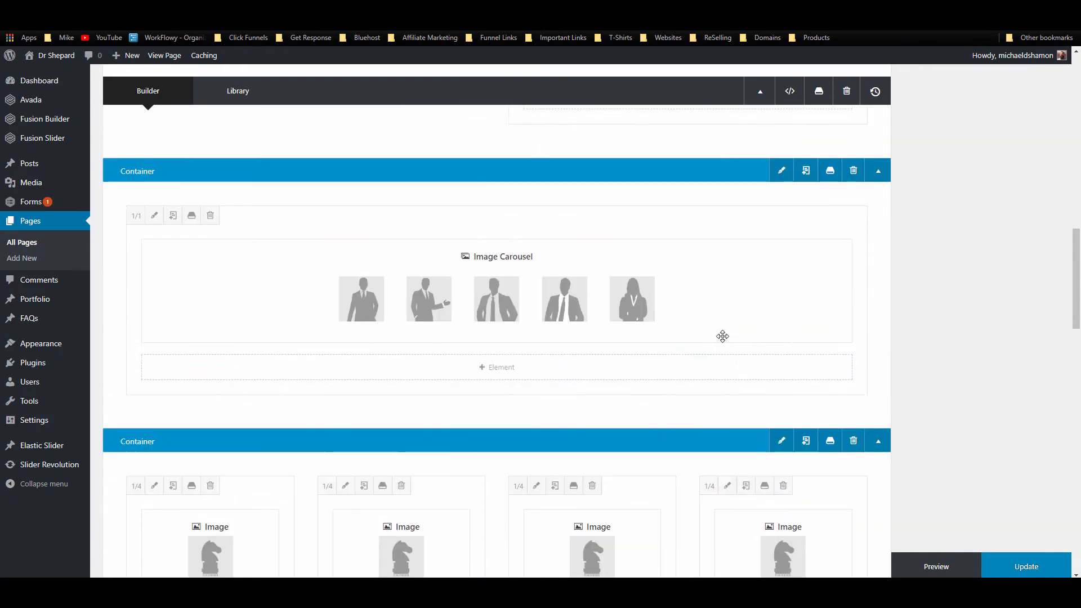
pyautogui.click(1029, 568)
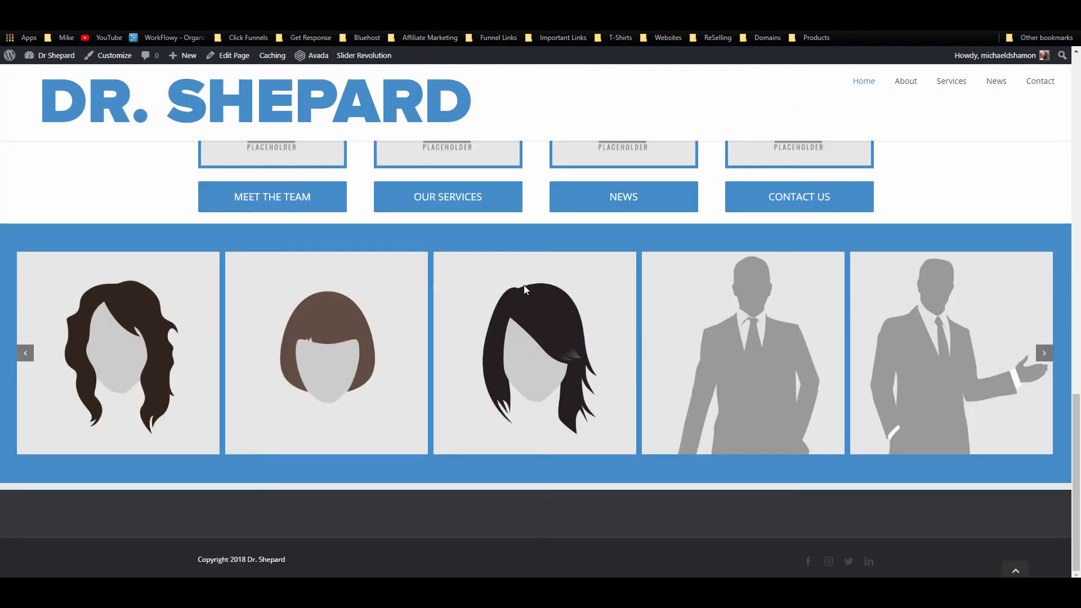
# Step: Reload the live home page to verify the new section order, then reload the editor
pyautogui.scroll(15, 523, 285)
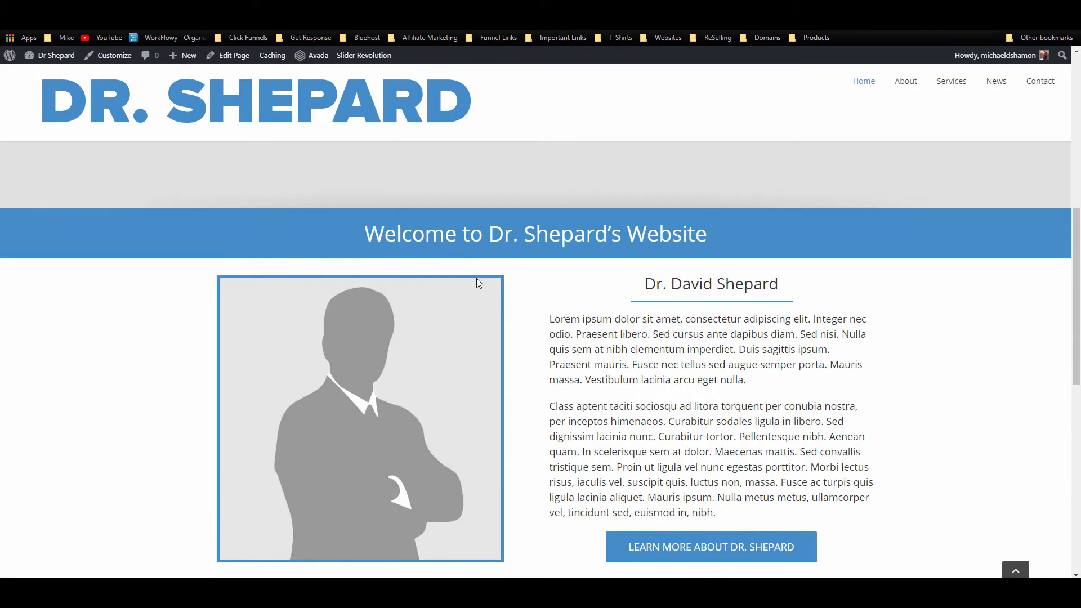
pyautogui.scroll(-6, 476, 278)
pyautogui.click(569, 265)
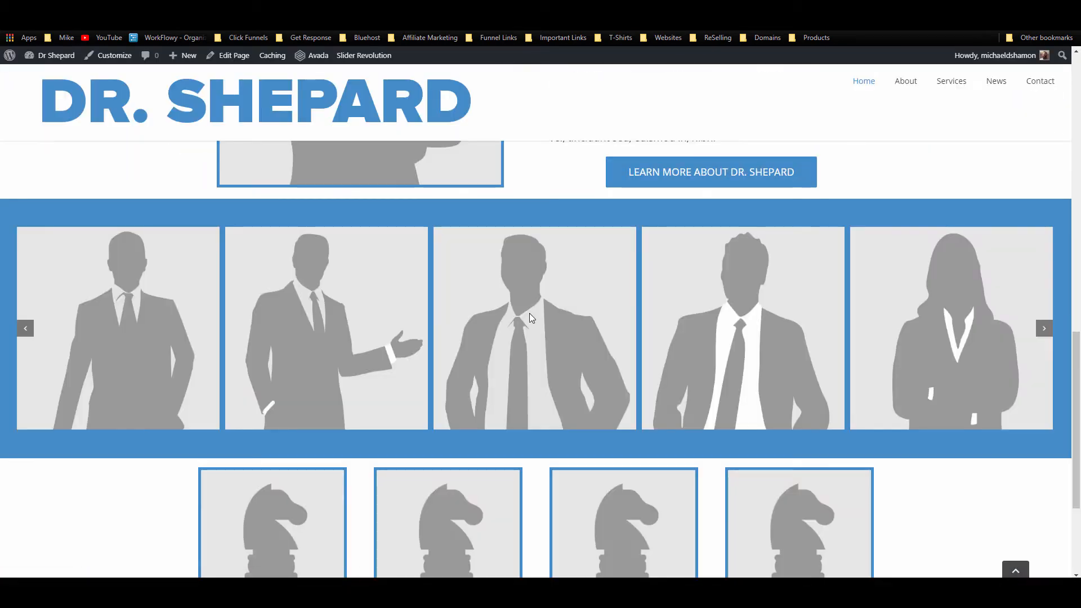
pyautogui.scroll(-3, 528, 314)
pyautogui.scroll(6, 528, 319)
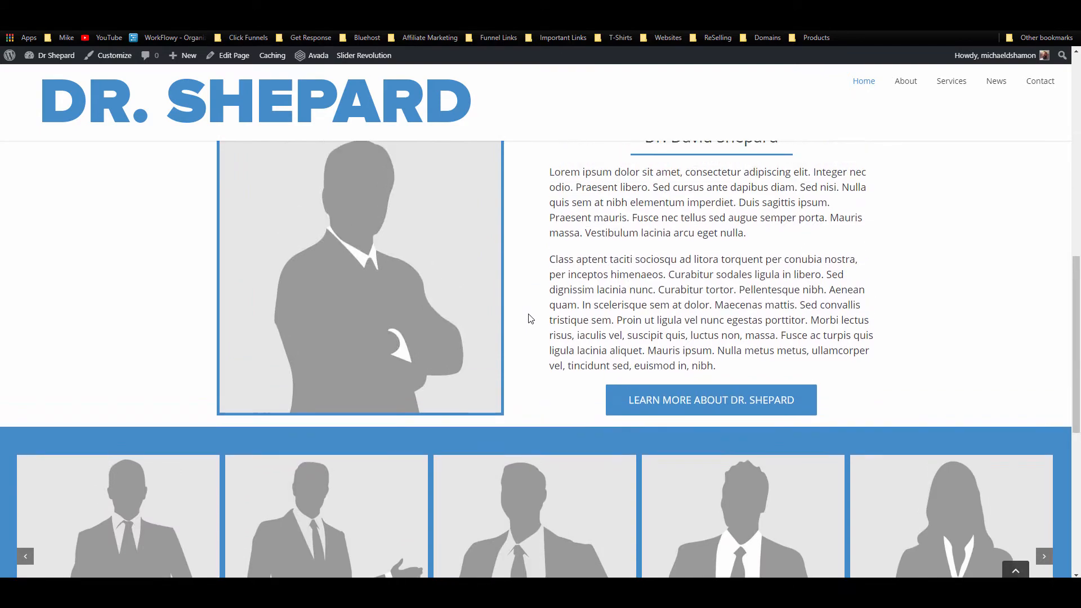
pyautogui.scroll(-5, 528, 319)
pyautogui.scroll(-3, 528, 319)
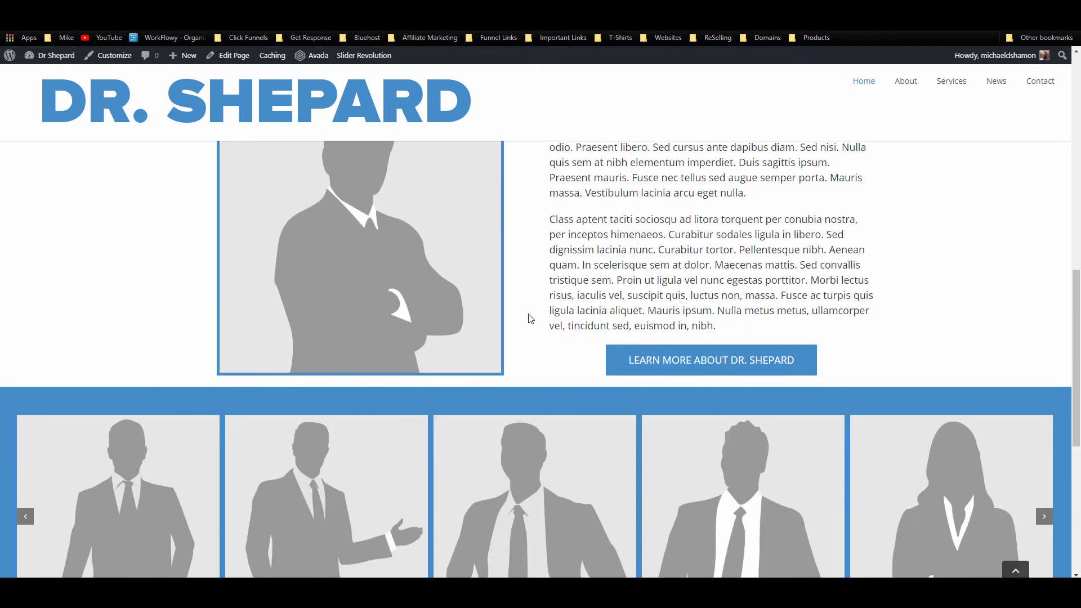
pyautogui.scroll(3, 528, 318)
pyautogui.scroll(-8, 528, 318)
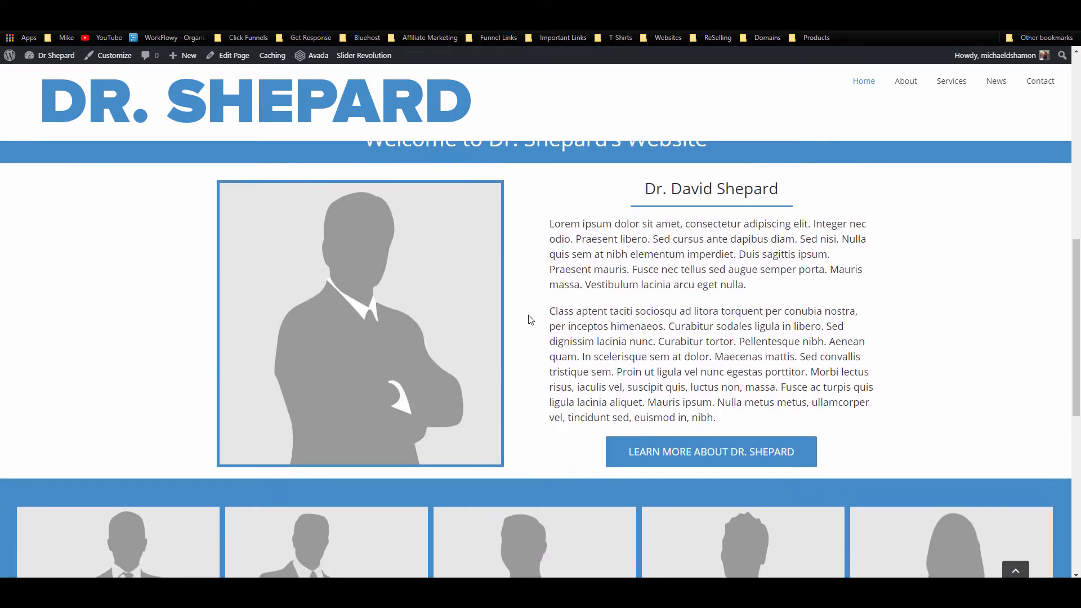
pyautogui.scroll(8, 529, 319)
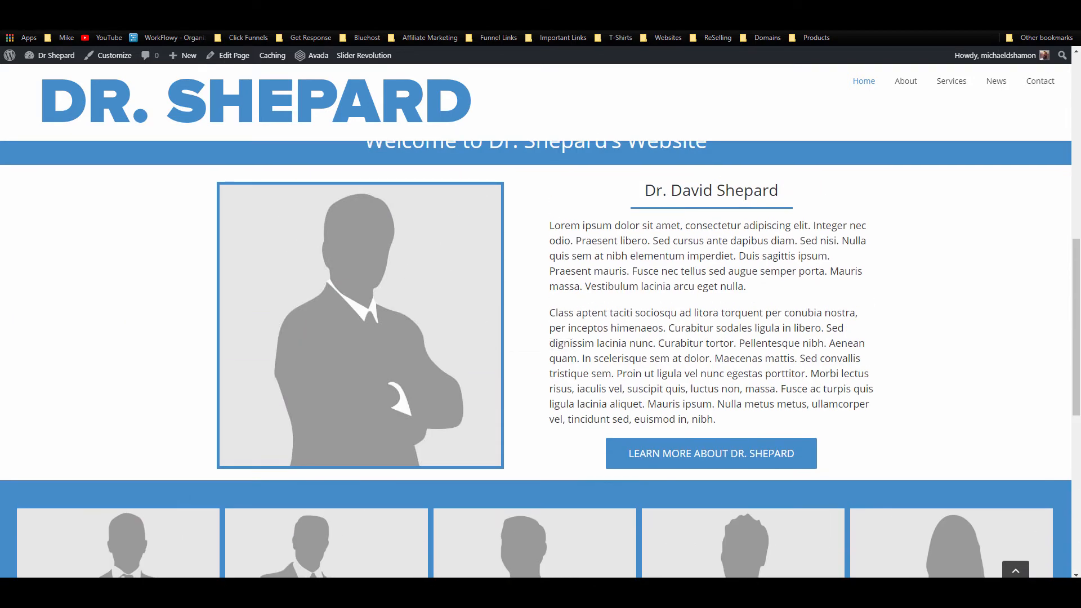
pyautogui.click(286, 8)
pyautogui.click(44, 21)
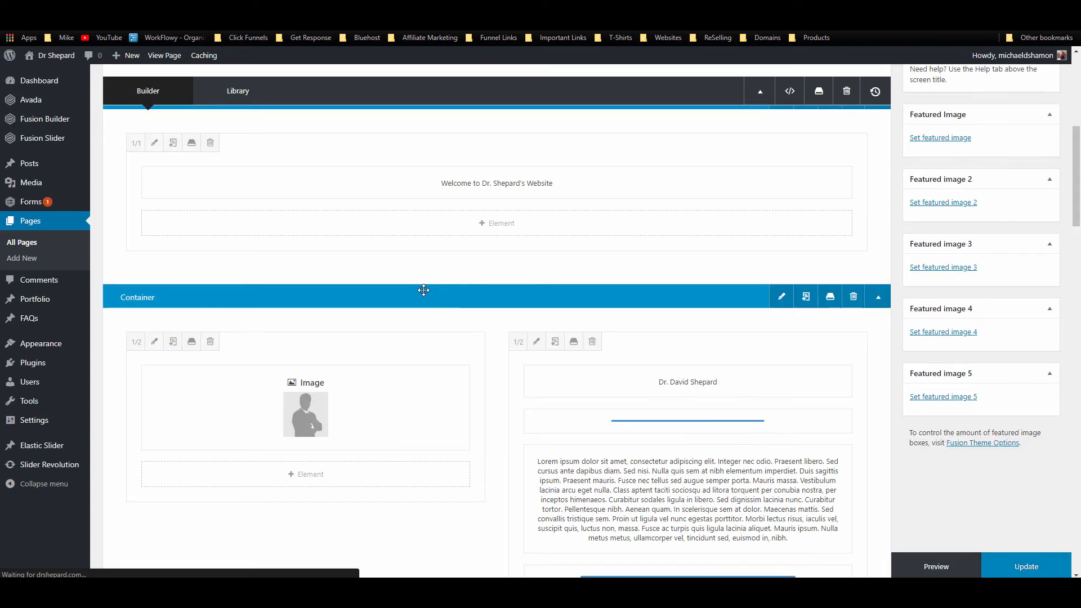
pyautogui.scroll(-10, 422, 289)
pyautogui.scroll(-3, 404, 363)
pyautogui.scroll(2, 430, 309)
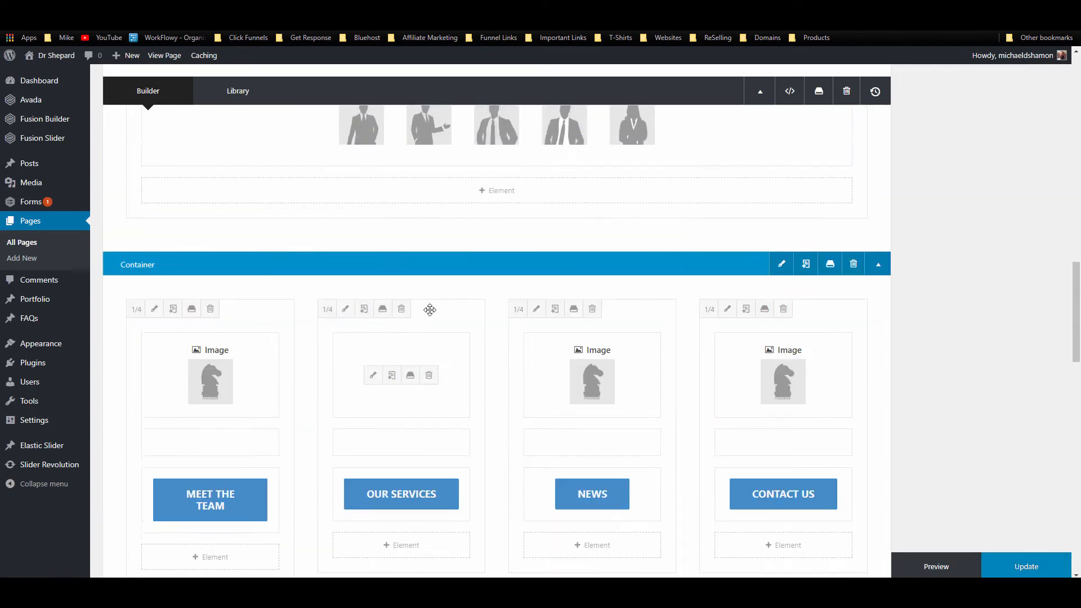
pyautogui.moveTo(473, 340); pyautogui.dragTo(472, 281)
pyautogui.scroll(-8, 473, 282)
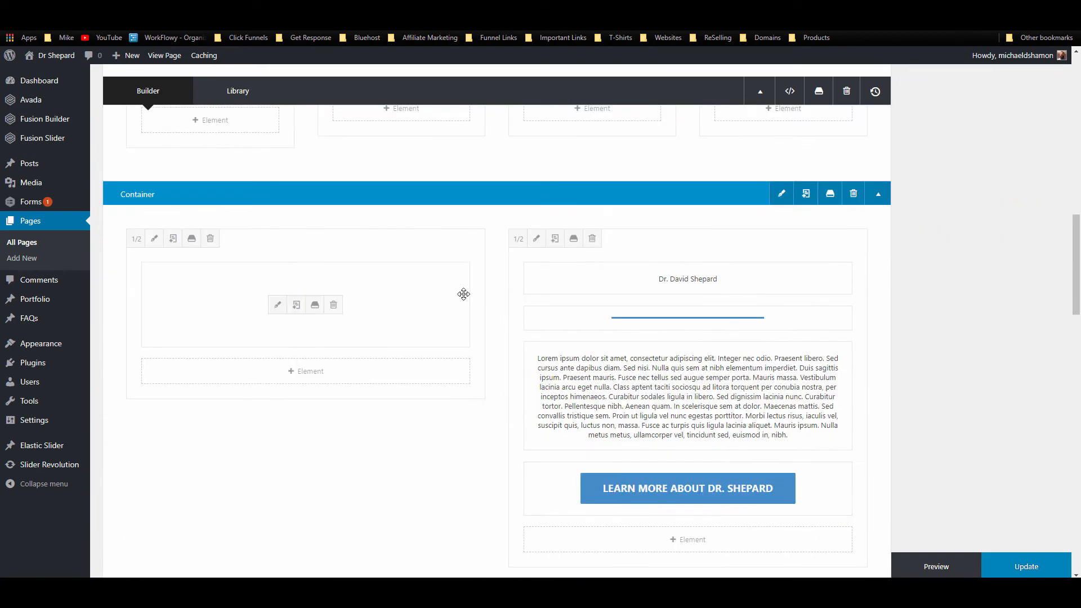
pyautogui.moveTo(435, 360); pyautogui.dragTo(414, 187)
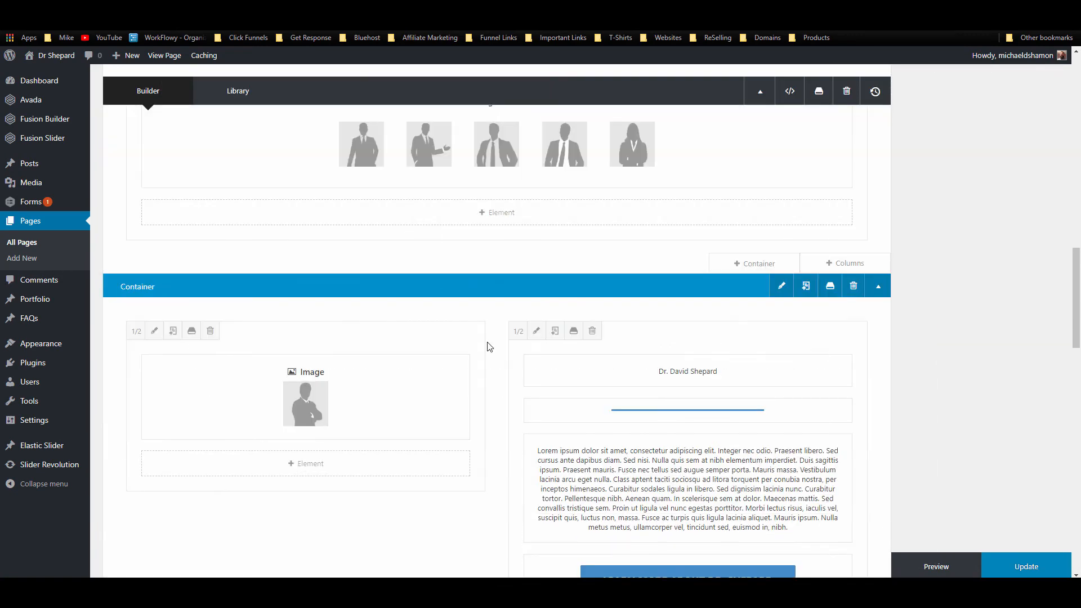
# Step: Update the Home page and return to the Edit Page screen
pyautogui.scroll(-2, 490, 345)
pyautogui.click(1026, 566)
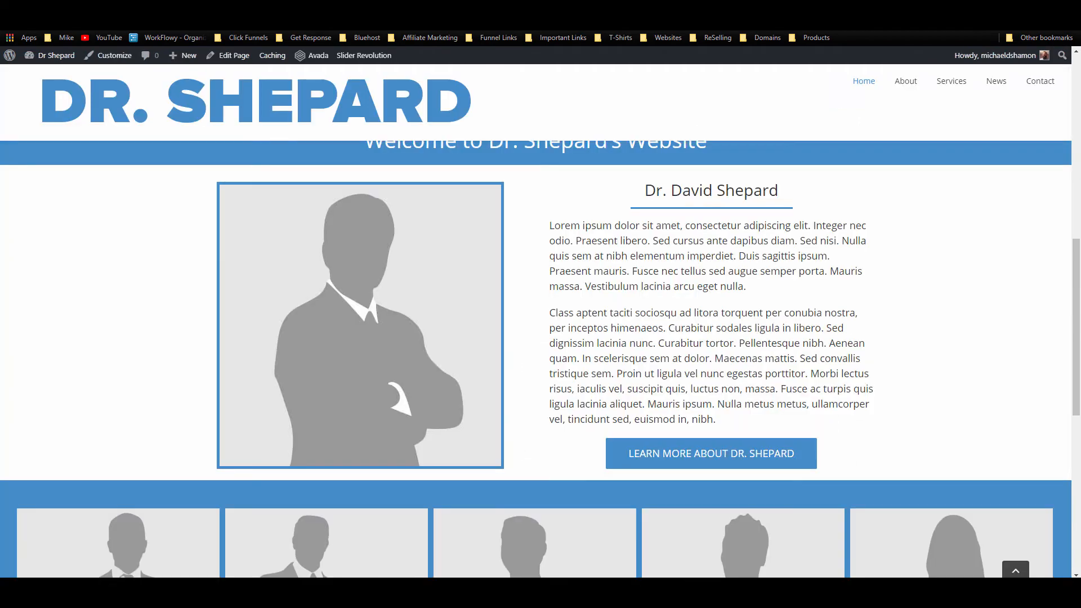
pyautogui.scroll(-10, 653, 411)
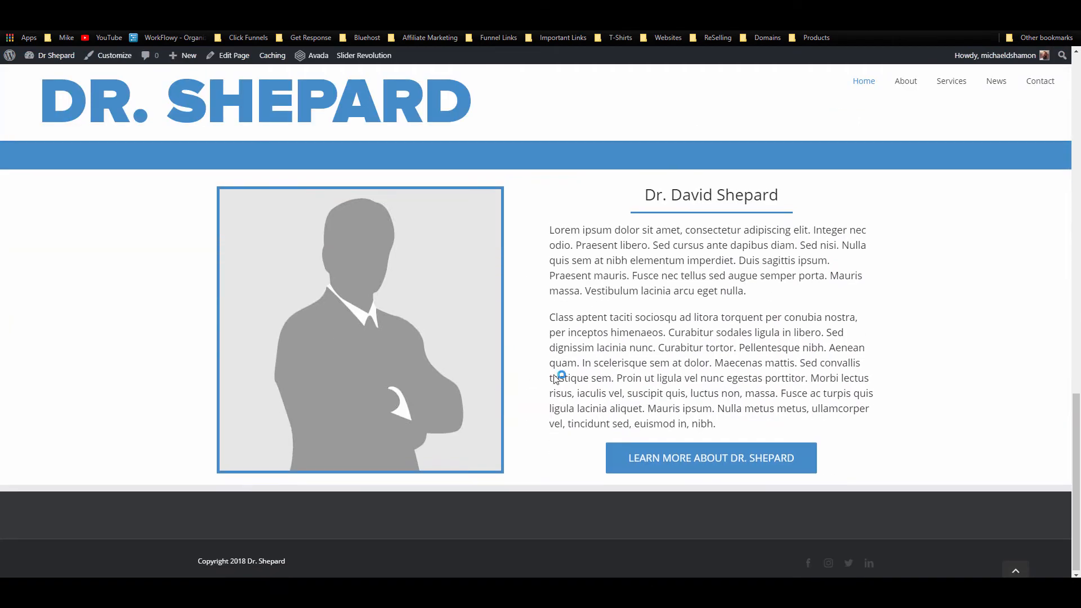
pyautogui.scroll(13, 554, 379)
pyautogui.click(318, 10)
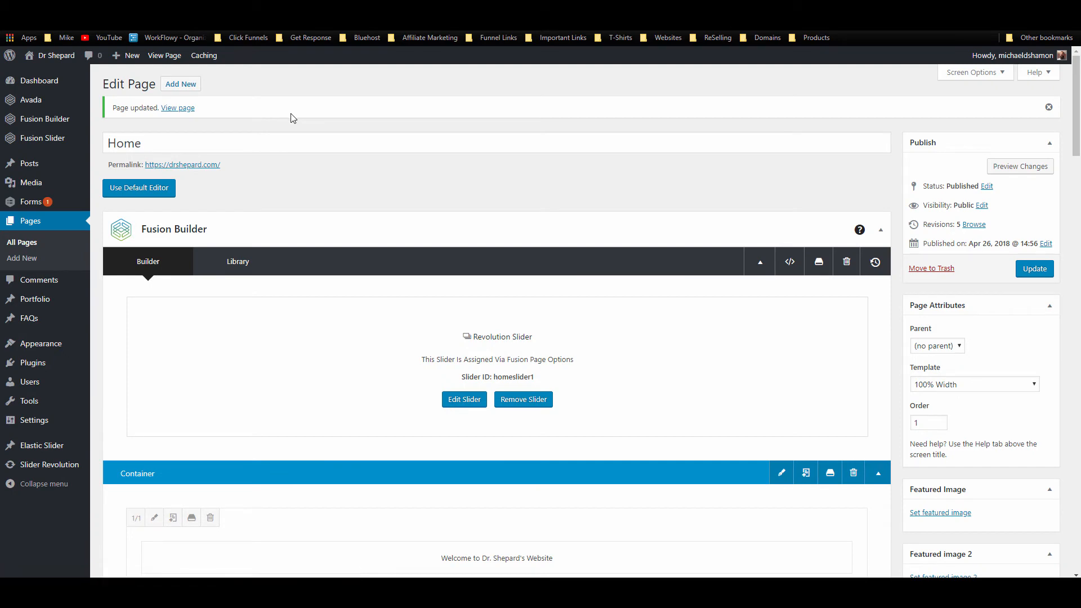
# Step: Save the MEET THE TEAM–CONTACT US container as library container 'services container hp'
pyautogui.scroll(-7, 596, 203)
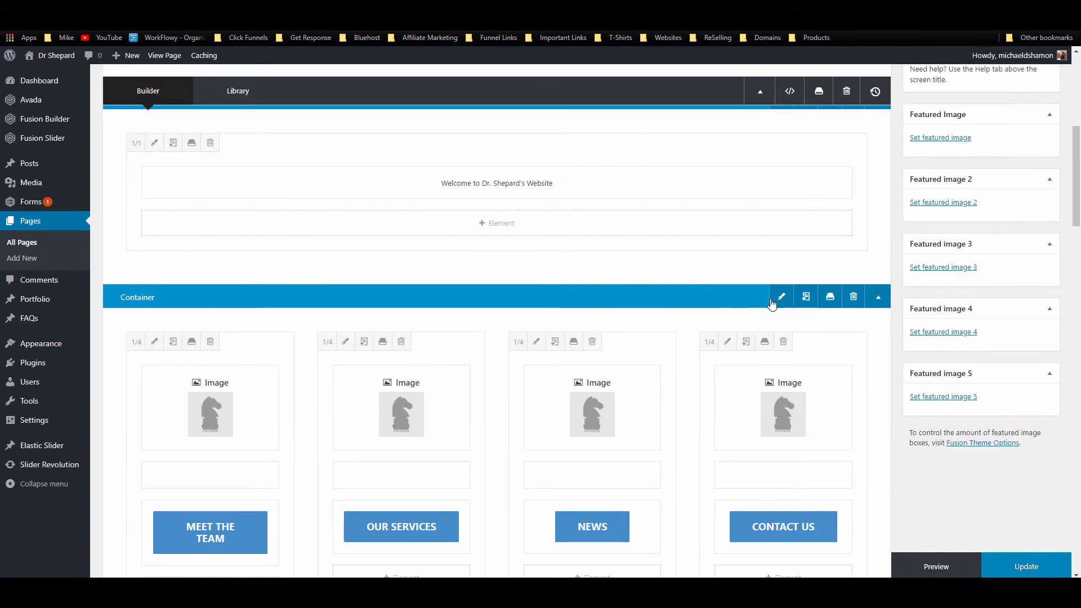
pyautogui.click(829, 297)
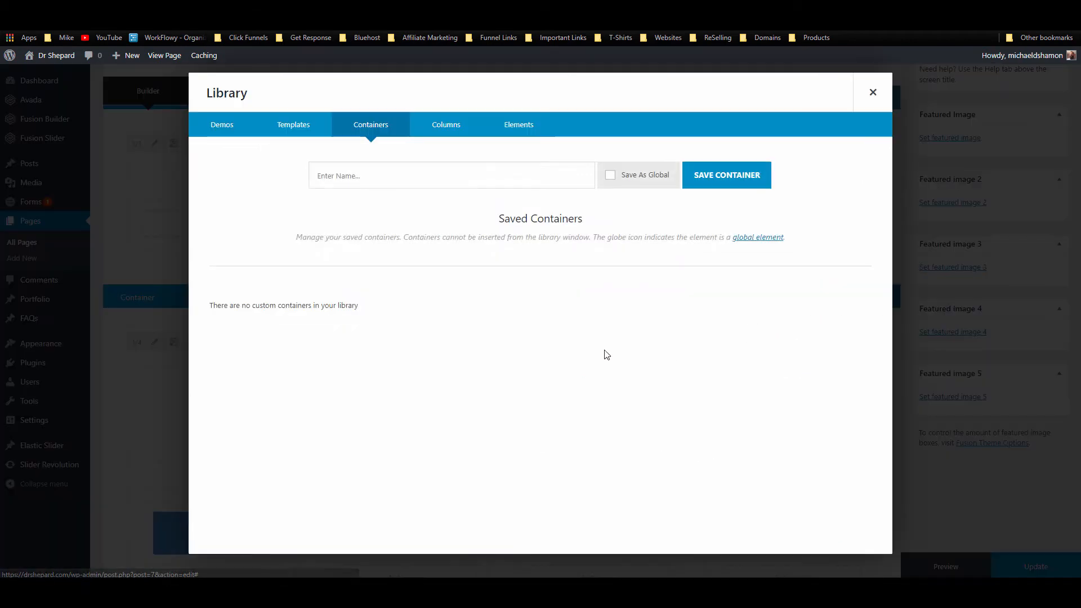
pyautogui.click(359, 175)
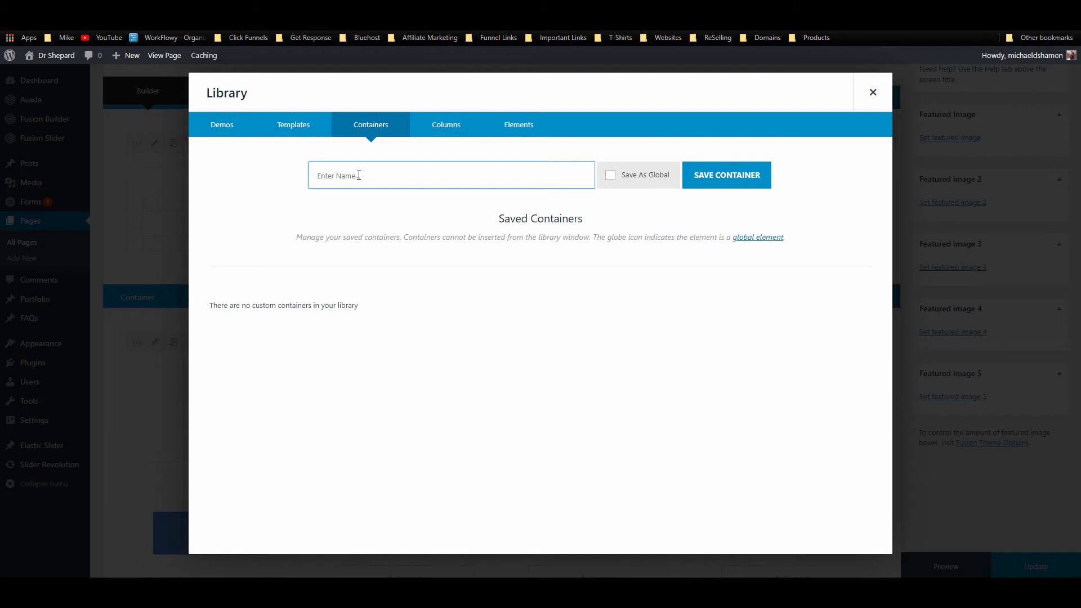
pyautogui.write('services cont')
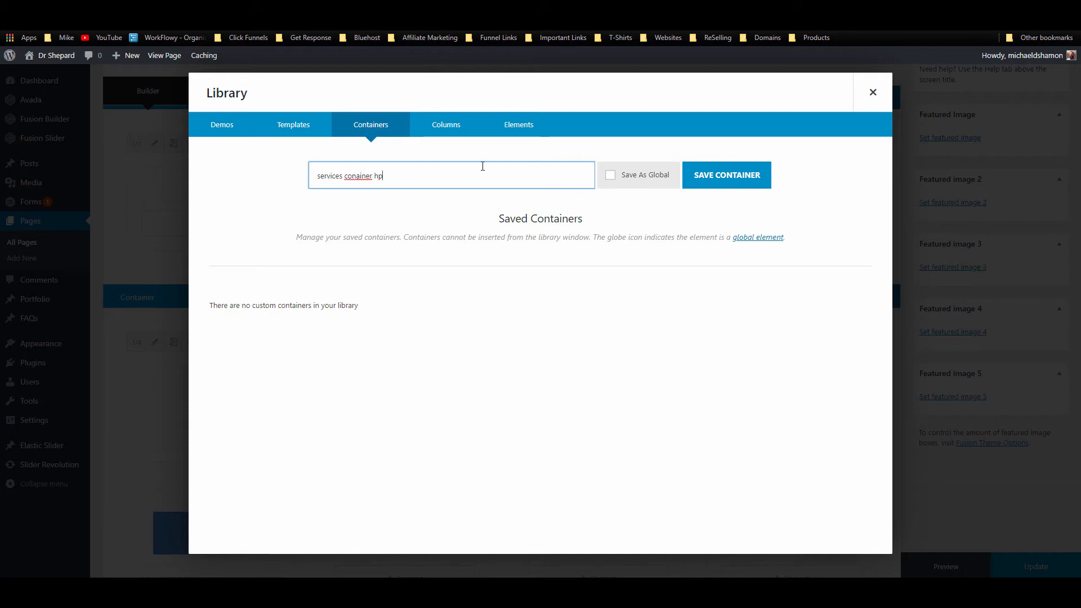
pyautogui.press('Return')
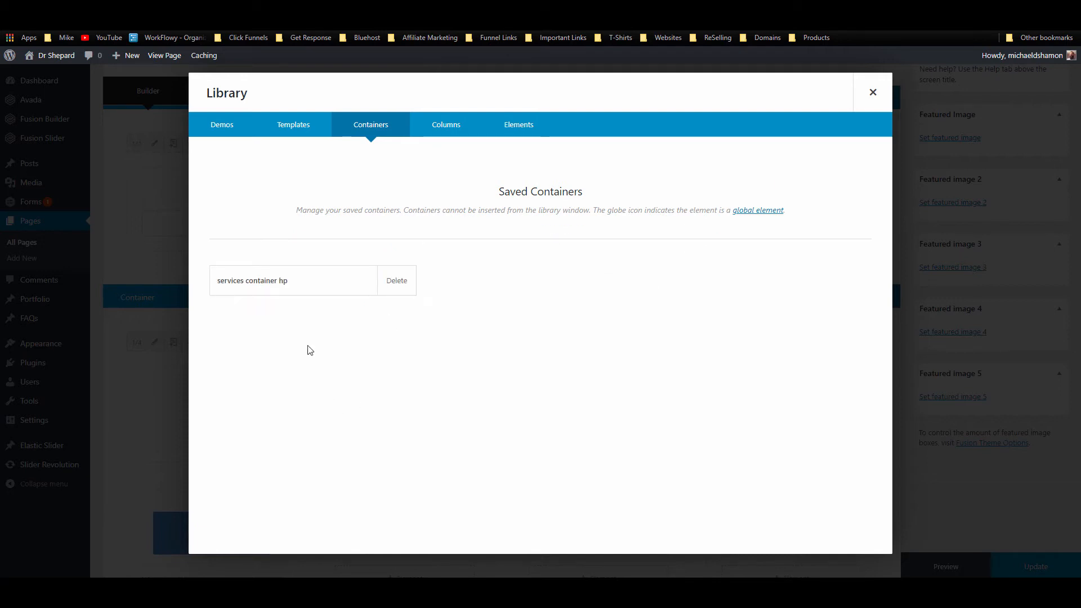
pyautogui.click(872, 92)
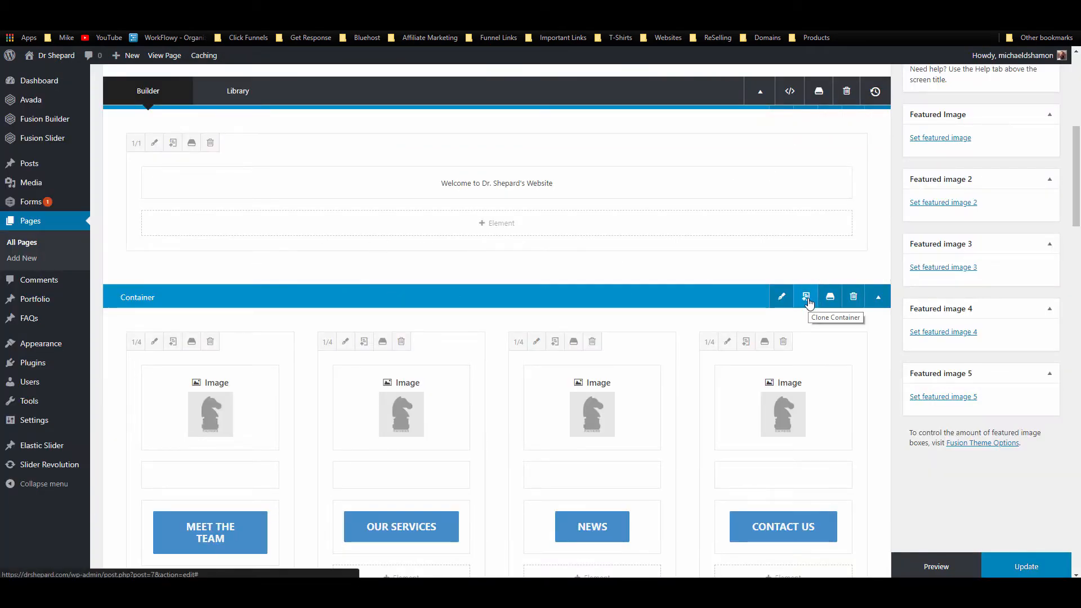
pyautogui.scroll(-8, 572, 379)
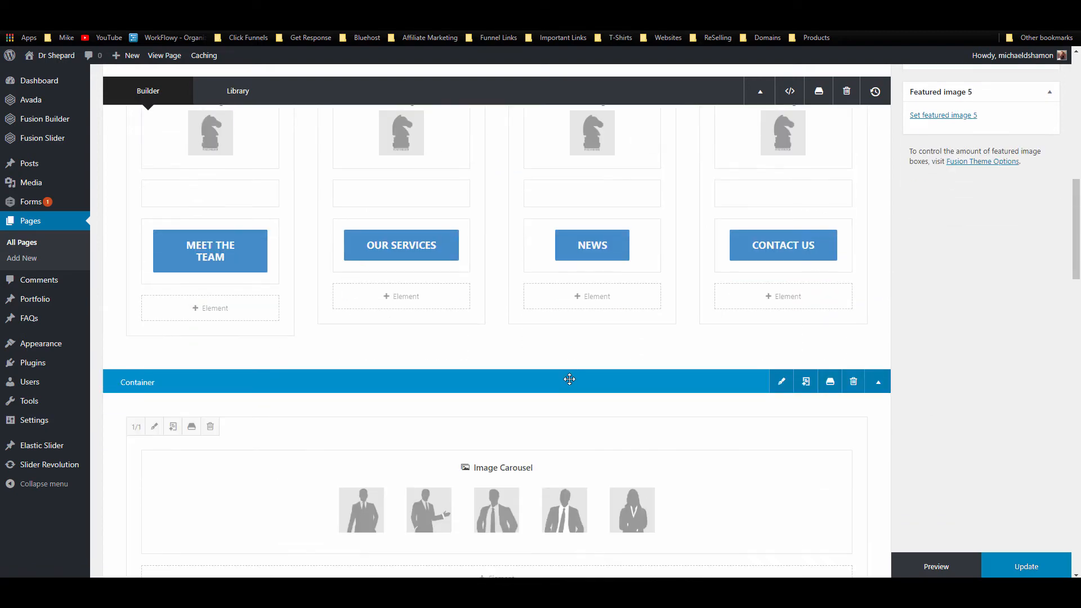
pyautogui.scroll(-8, 611, 396)
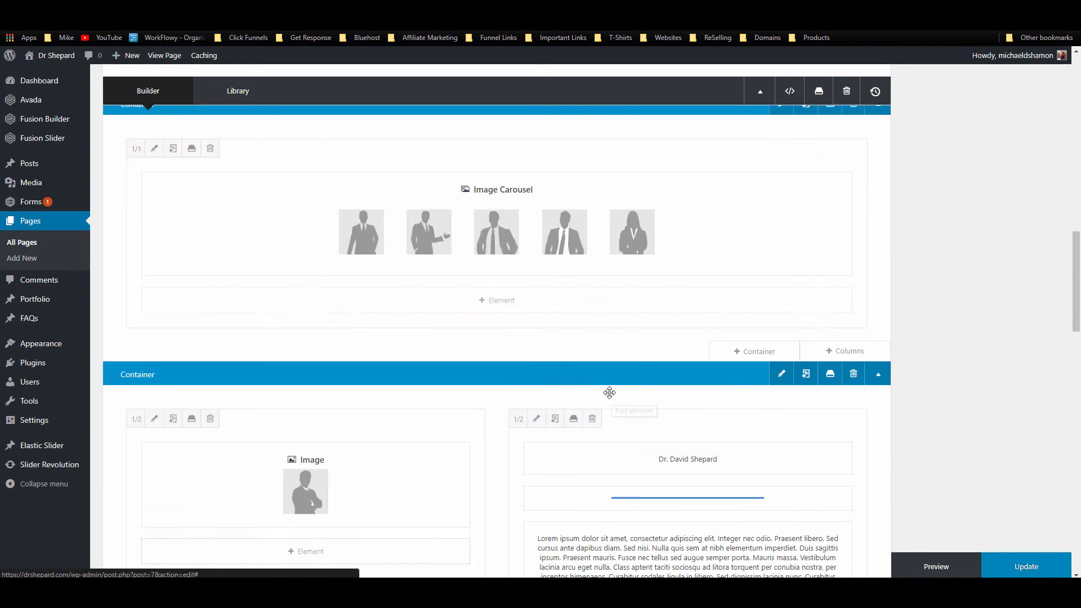
pyautogui.scroll(15, 261, 367)
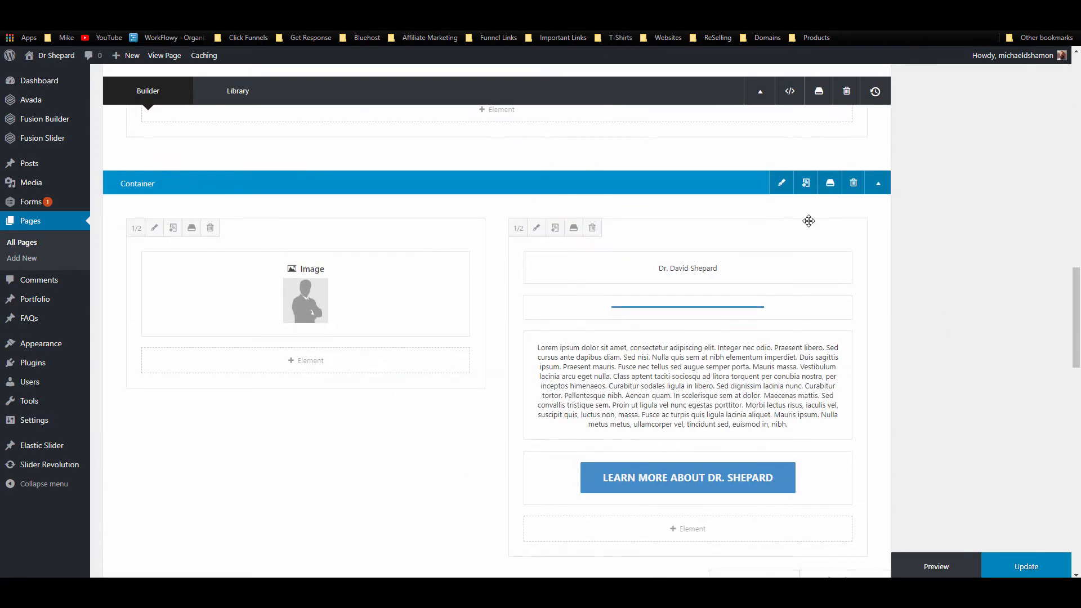
pyautogui.scroll(-1, 626, 368)
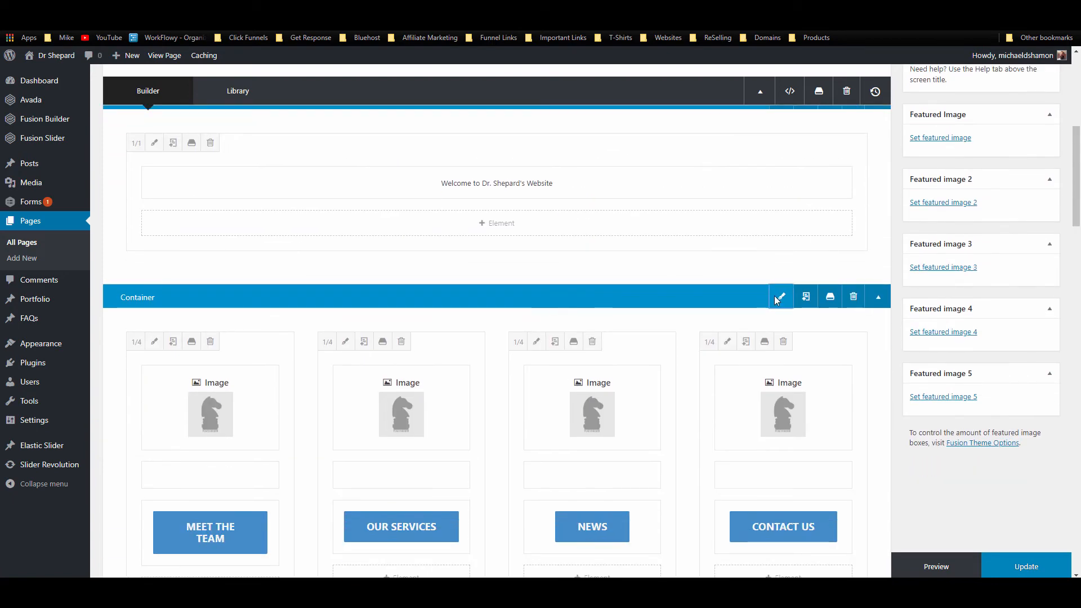
# Step: Copy the four-button container's 5% top padding into its bottom padding and save
pyautogui.click(780, 295)
pyautogui.click(373, 124)
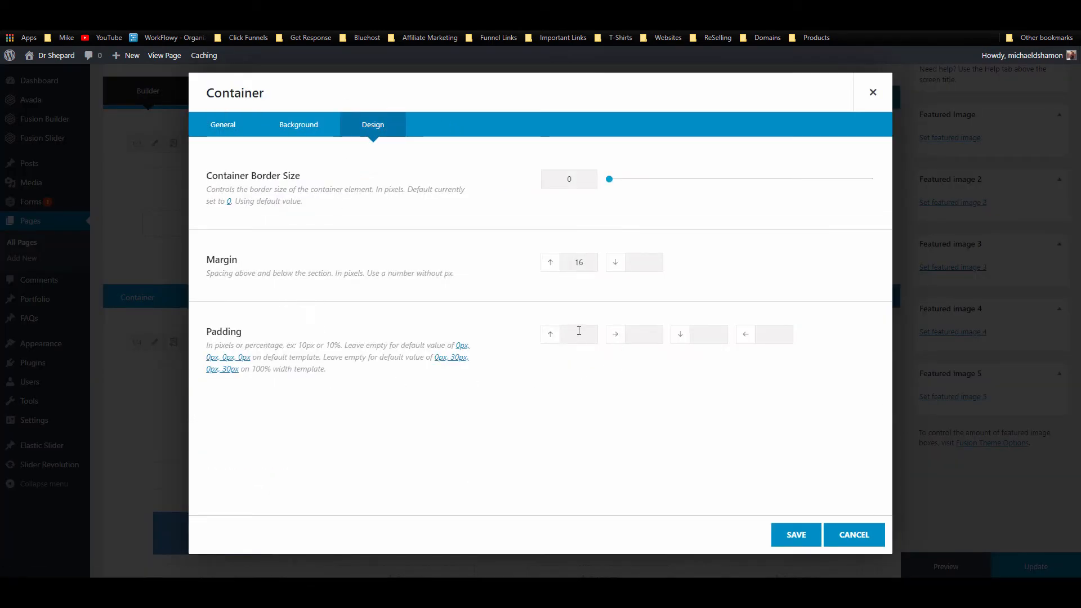
pyautogui.doubleClick(585, 261)
pyautogui.click(628, 262)
pyautogui.moveTo(589, 261); pyautogui.dragTo(528, 259)
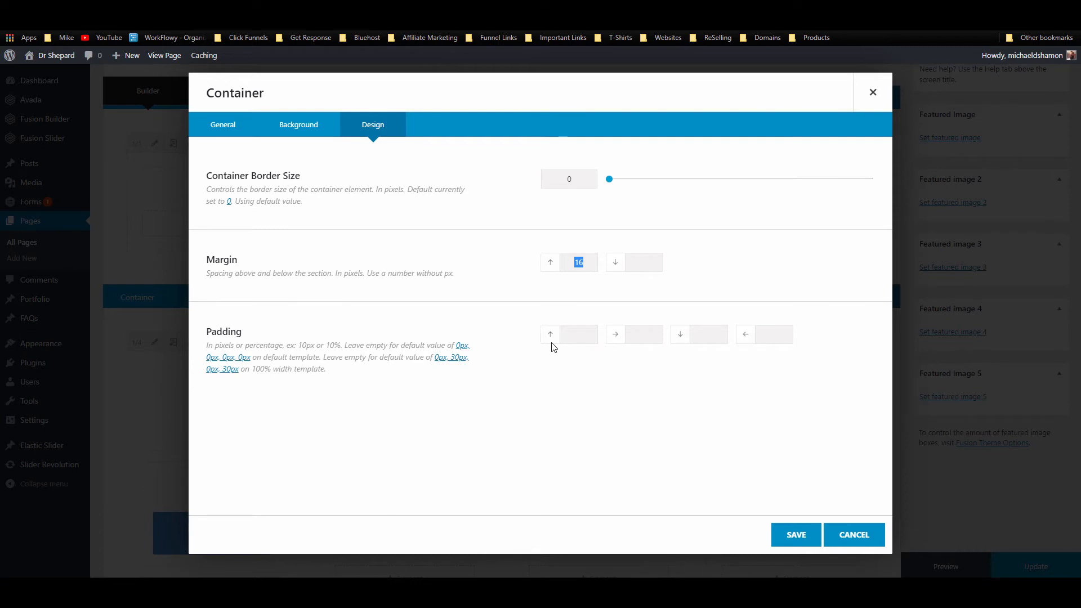
pyautogui.click(583, 333)
pyautogui.doubleClick(583, 335)
pyautogui.hotkey('ctrl', 'c')
pyautogui.click(710, 334)
pyautogui.hotkey('ctrl', 'v')
pyautogui.click(796, 534)
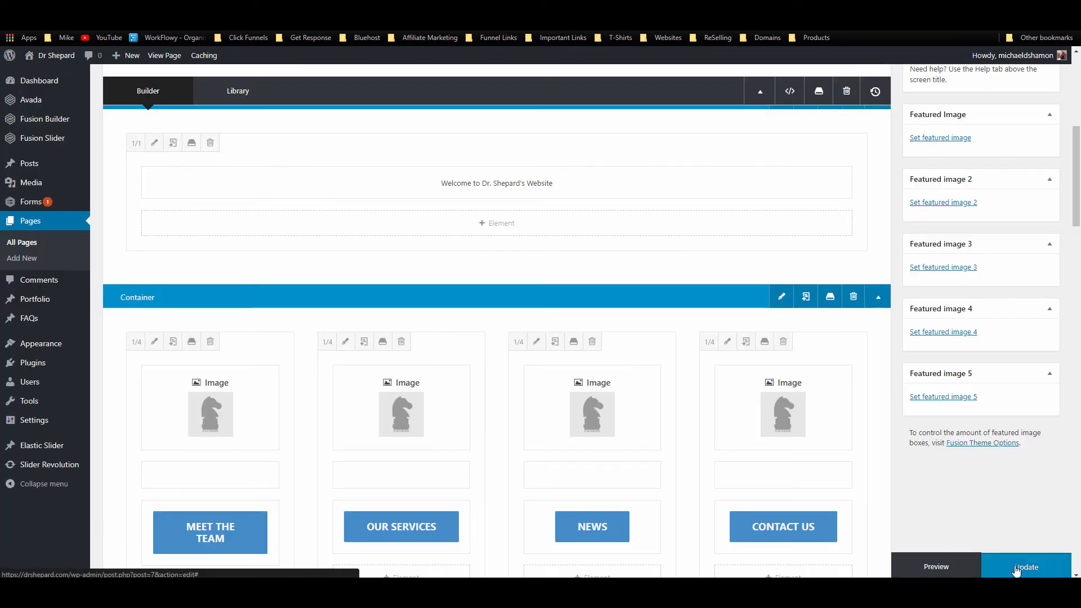
pyautogui.scroll(-7, 845, 276)
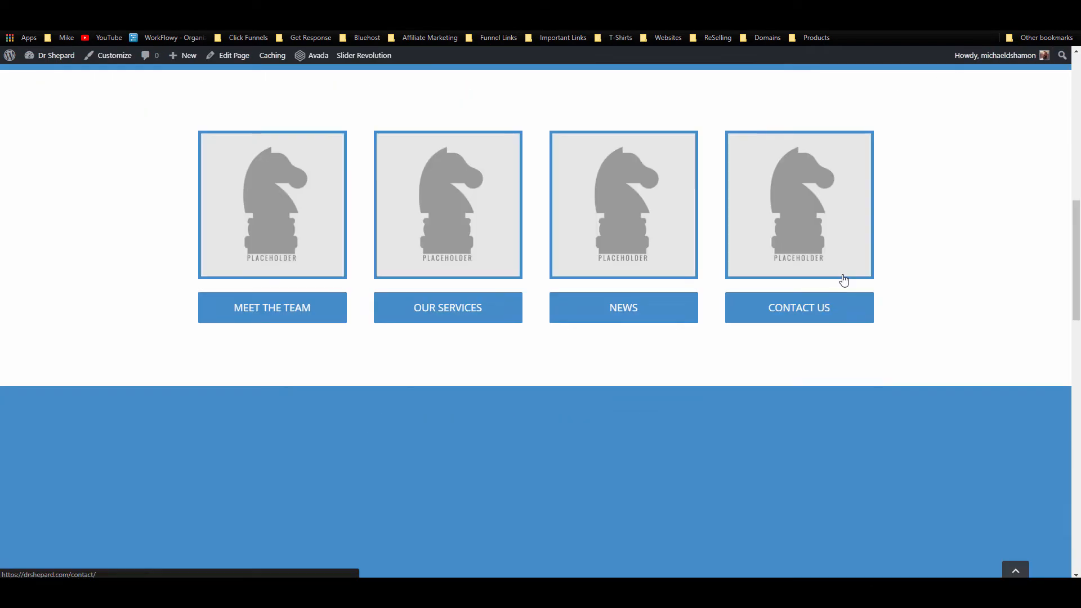
pyautogui.scroll(-2, 844, 276)
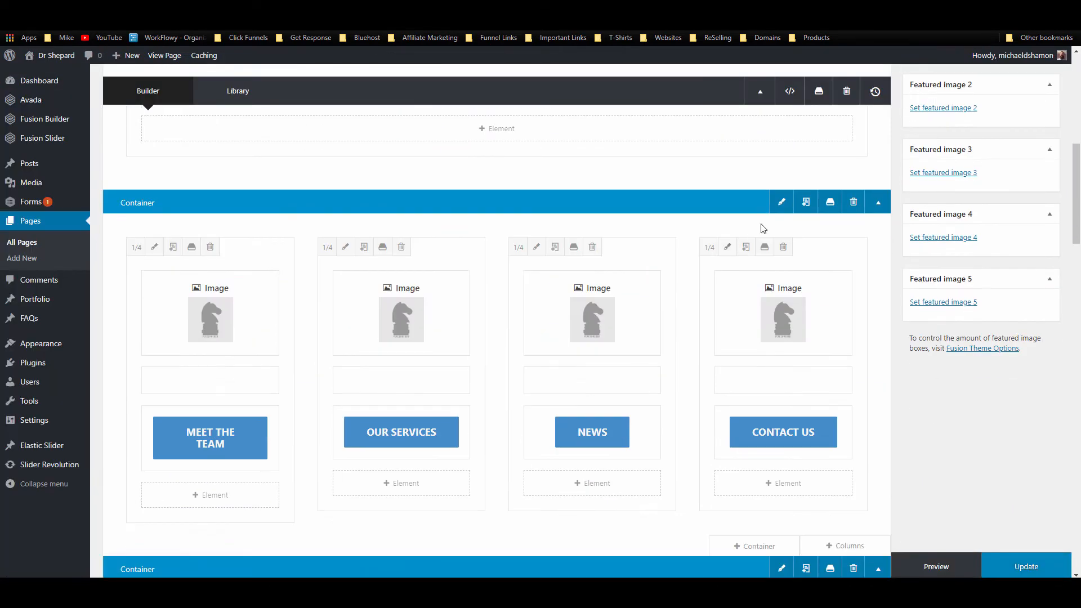
# Step: Change the four-button container's top and bottom padding to 3%, then update and view the page
pyautogui.click(779, 201)
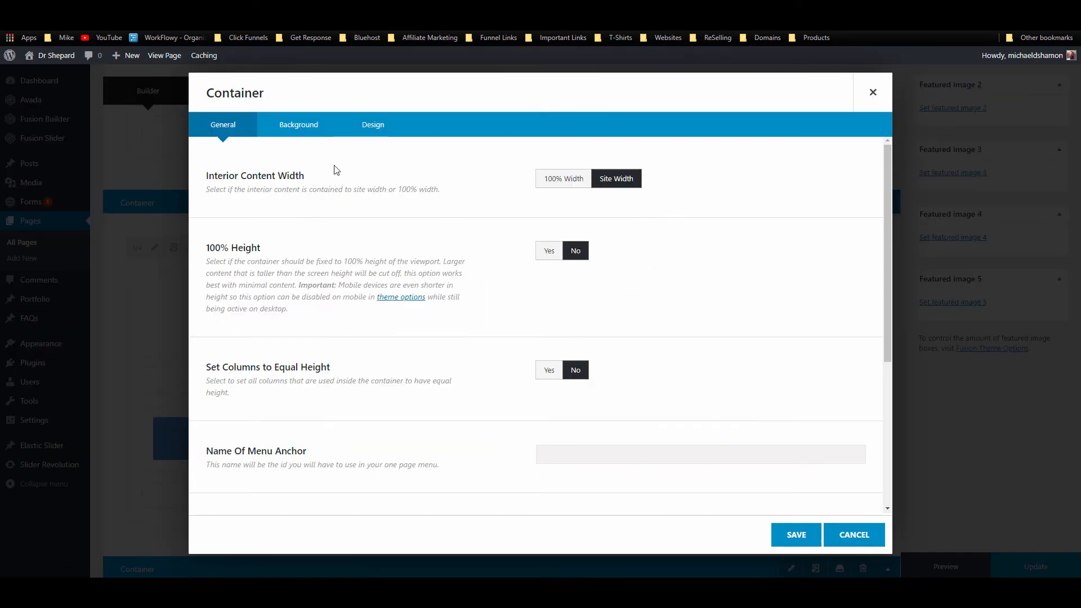
pyautogui.click(373, 126)
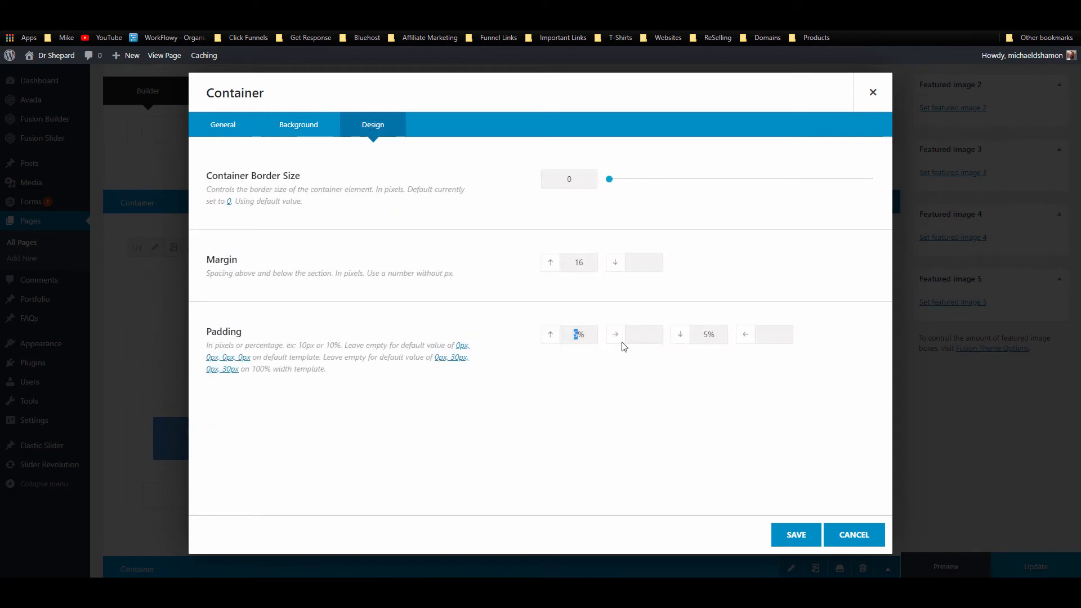
pyautogui.write('3')
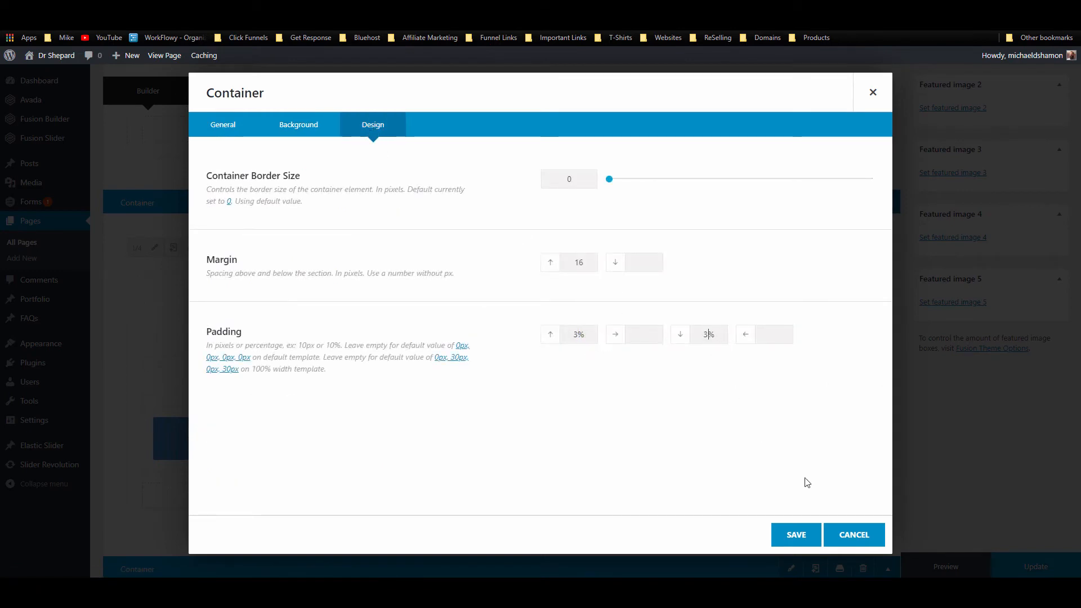
pyautogui.click(793, 535)
pyautogui.click(1017, 563)
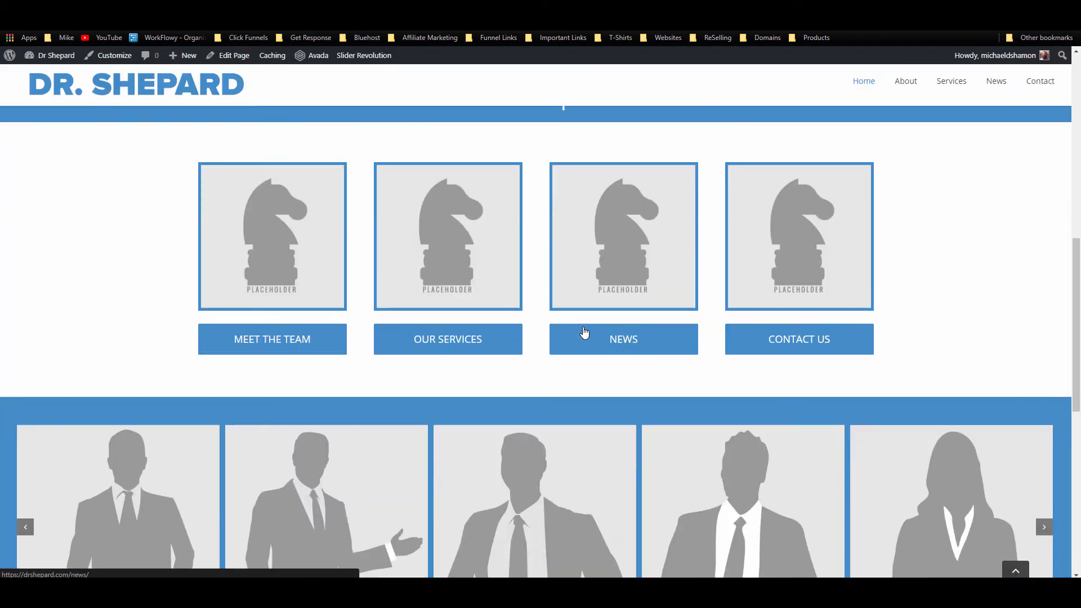
pyautogui.scroll(5, 586, 332)
pyautogui.scroll(-10, 586, 333)
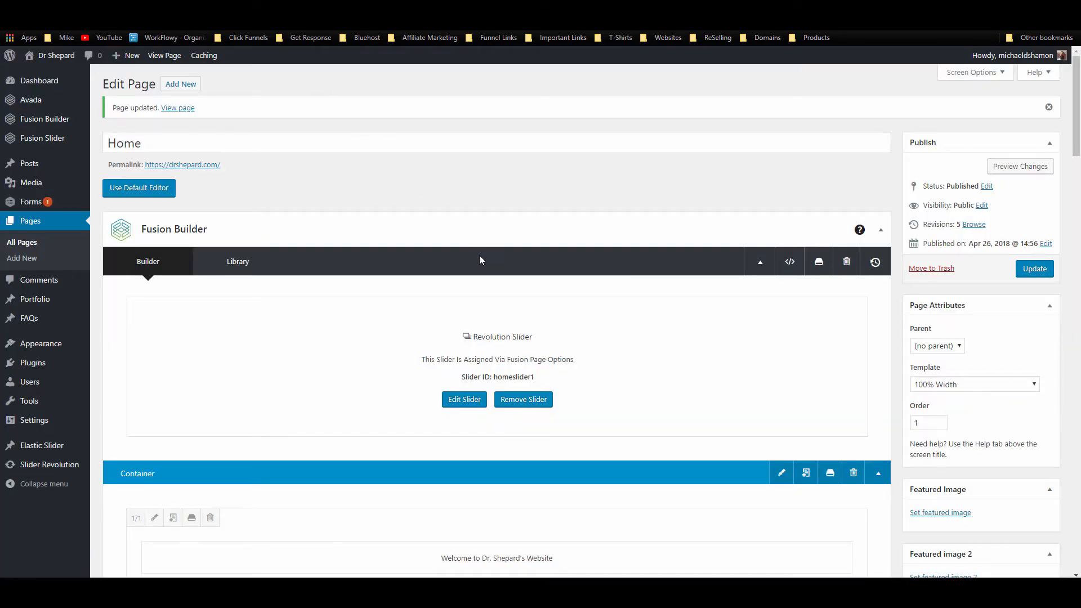
pyautogui.scroll(-13, 484, 258)
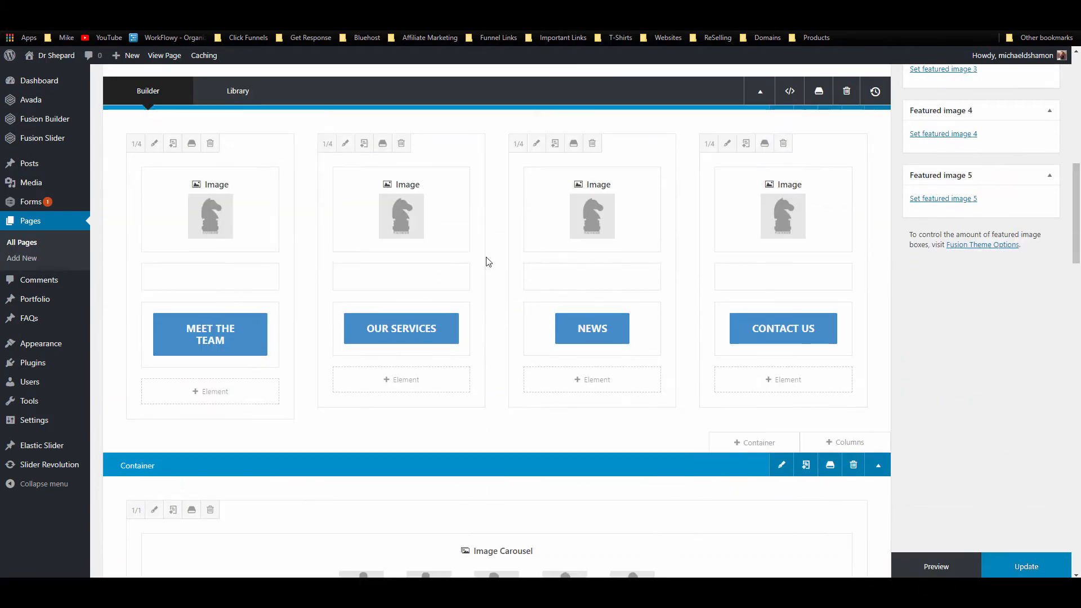
pyautogui.scroll(-5, 486, 260)
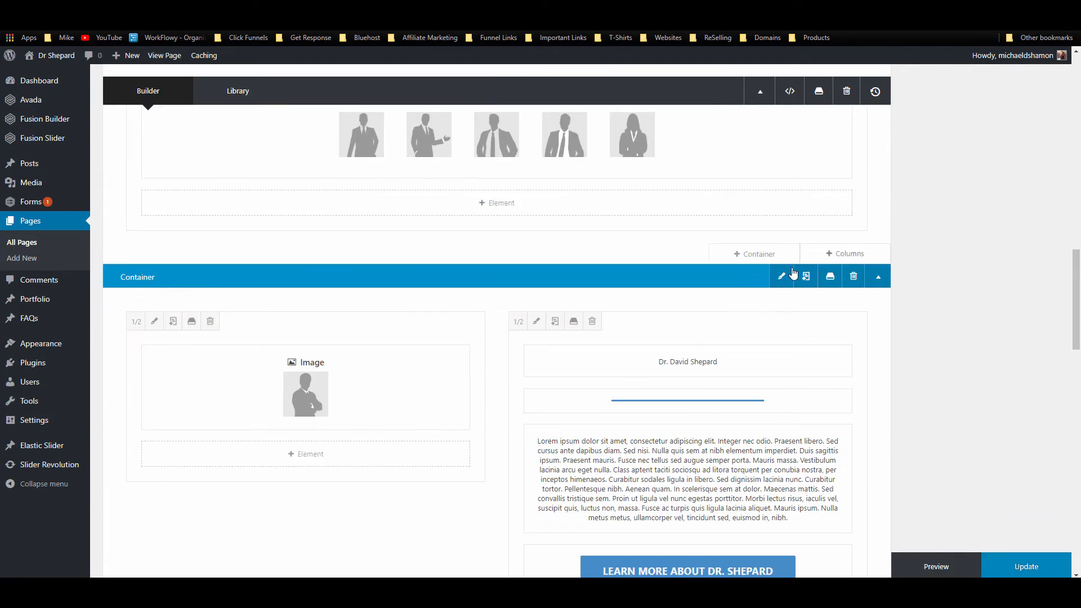
# Step: Give the bio container 3% top and bottom padding, then update and view the page
pyautogui.click(781, 276)
pyautogui.click(373, 124)
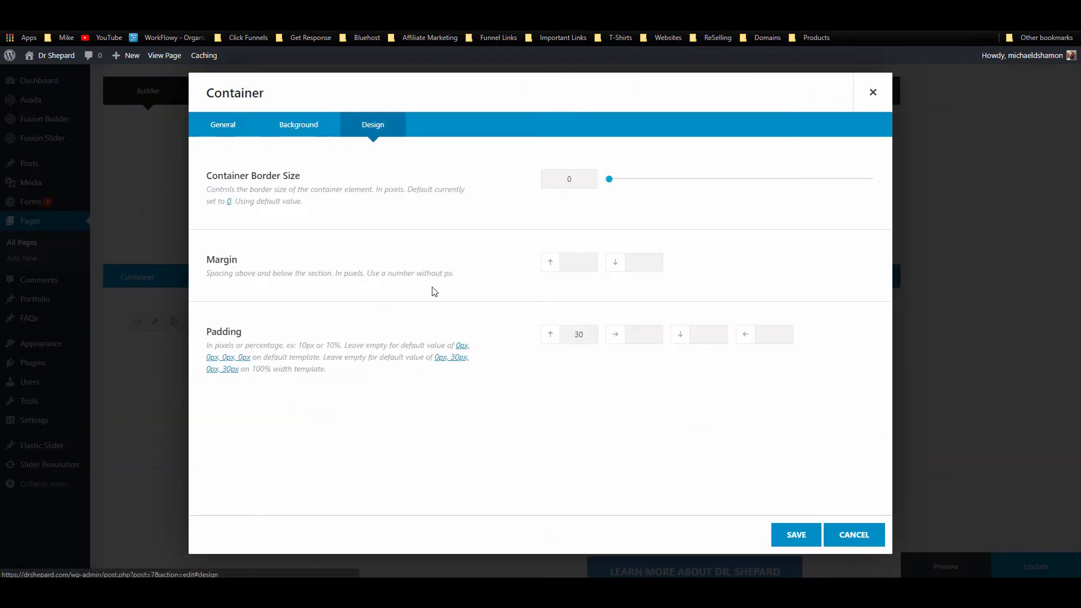
pyautogui.moveTo(565, 331); pyautogui.dragTo(657, 325)
pyautogui.hotkey('ctrl', 'c')
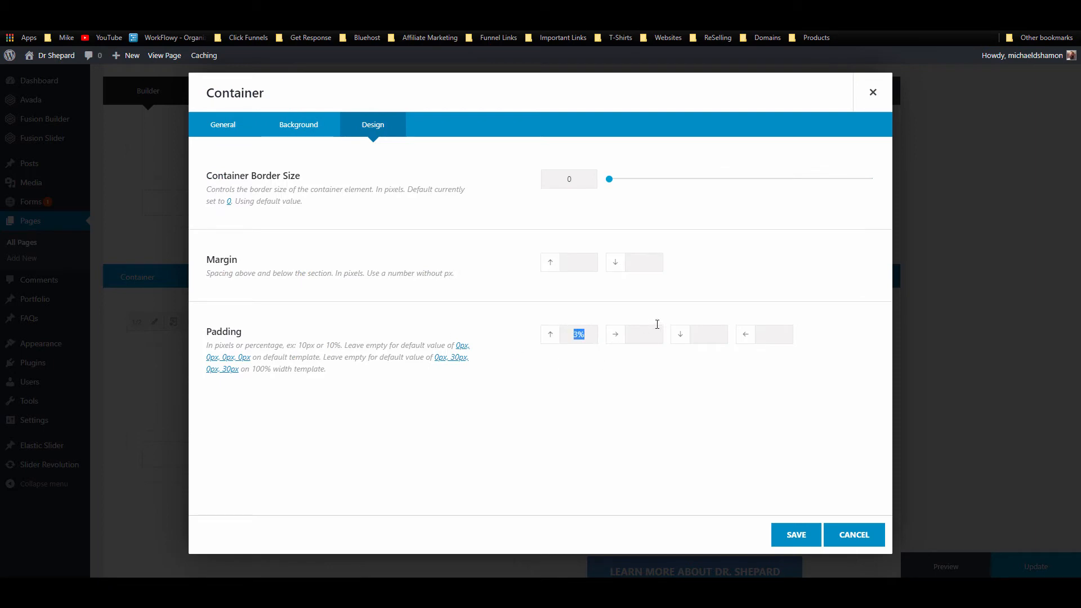
pyautogui.click(702, 334)
pyautogui.hotkey('ctrl', 'v')
pyautogui.click(796, 536)
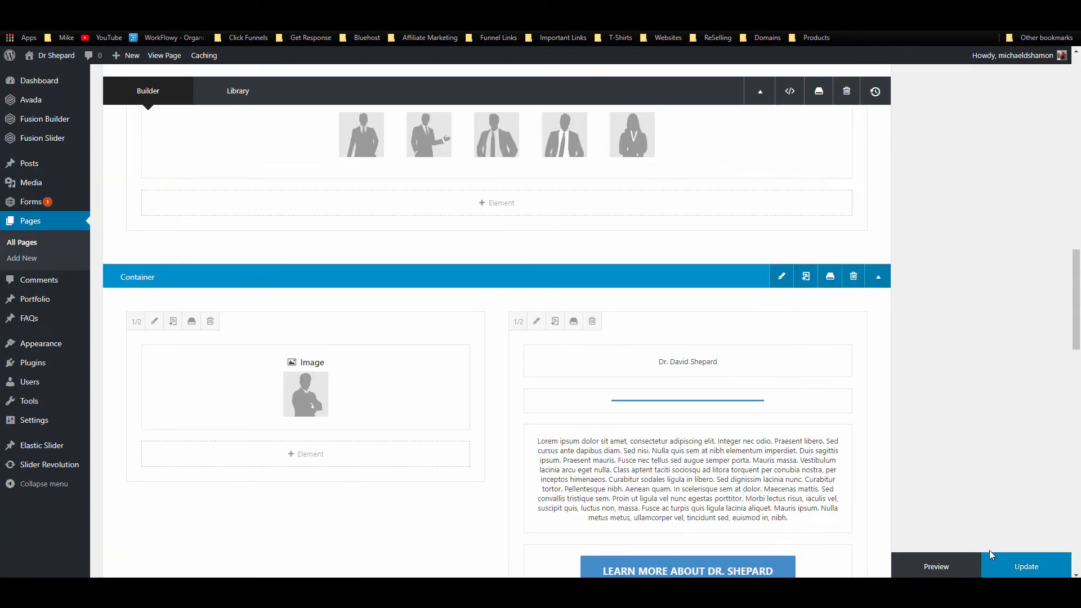
pyautogui.click(1027, 566)
pyautogui.scroll(-5, 499, 229)
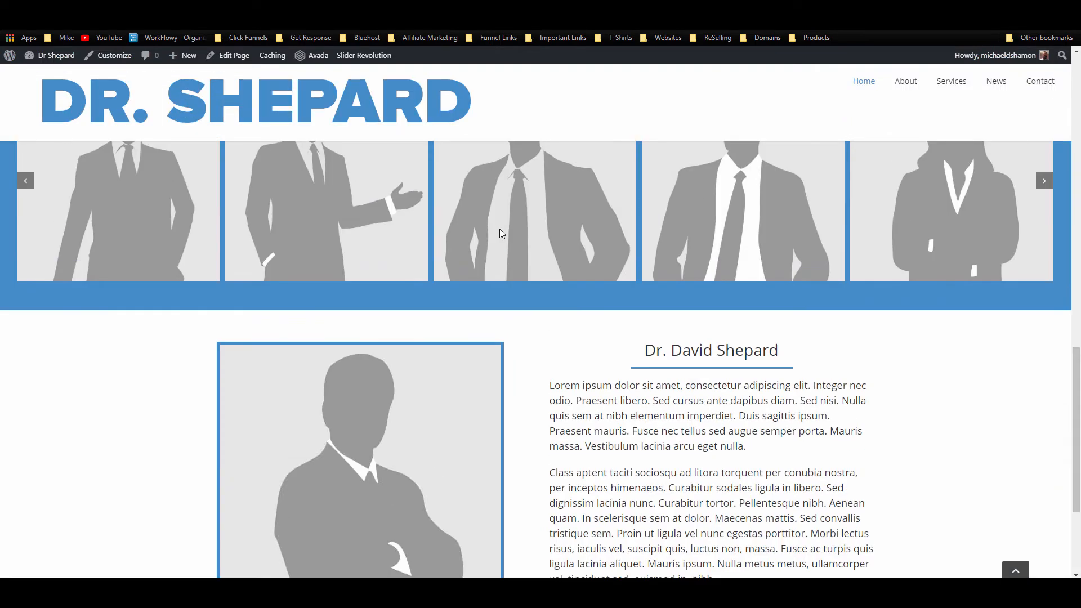
# Step: Review the live home page, then reopen it in the Avada page builder via Edit Page
pyautogui.scroll(2, 663, 286)
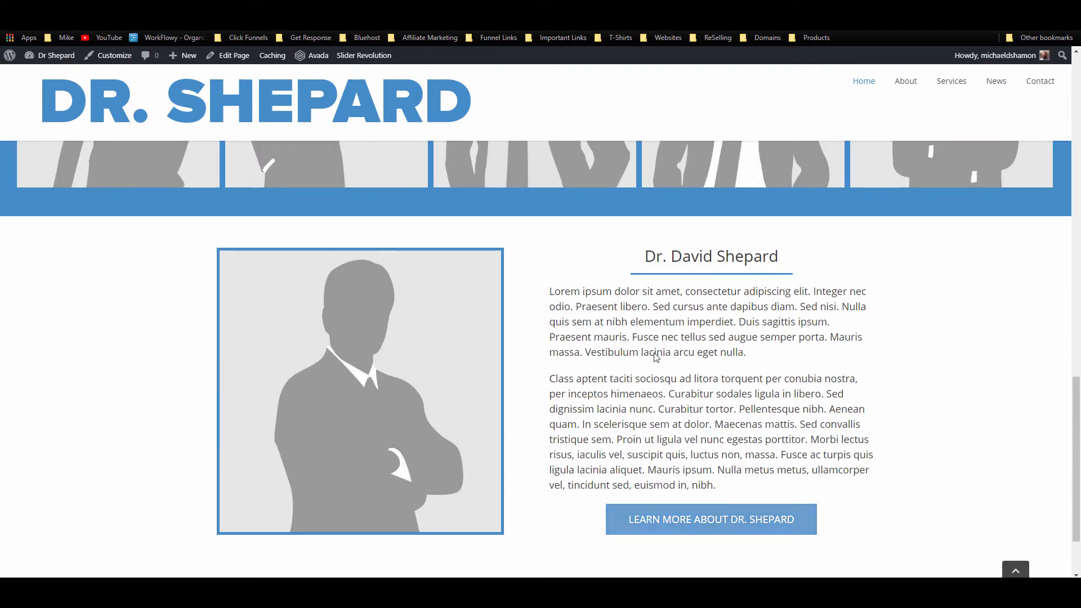
pyautogui.scroll(10, 501, 343)
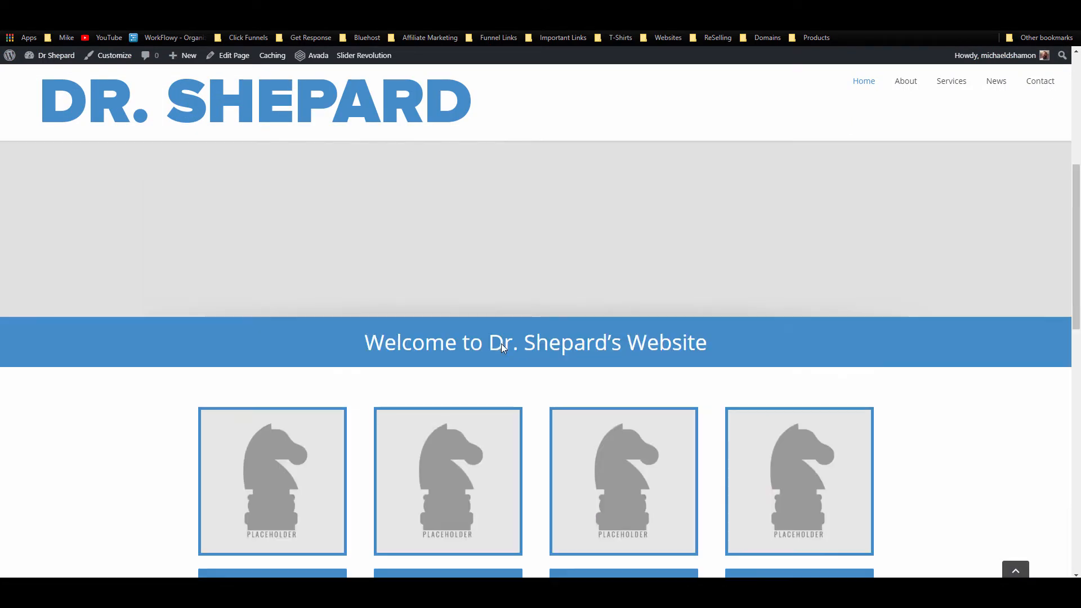
pyautogui.scroll(-4, 501, 343)
pyautogui.scroll(-10, 501, 346)
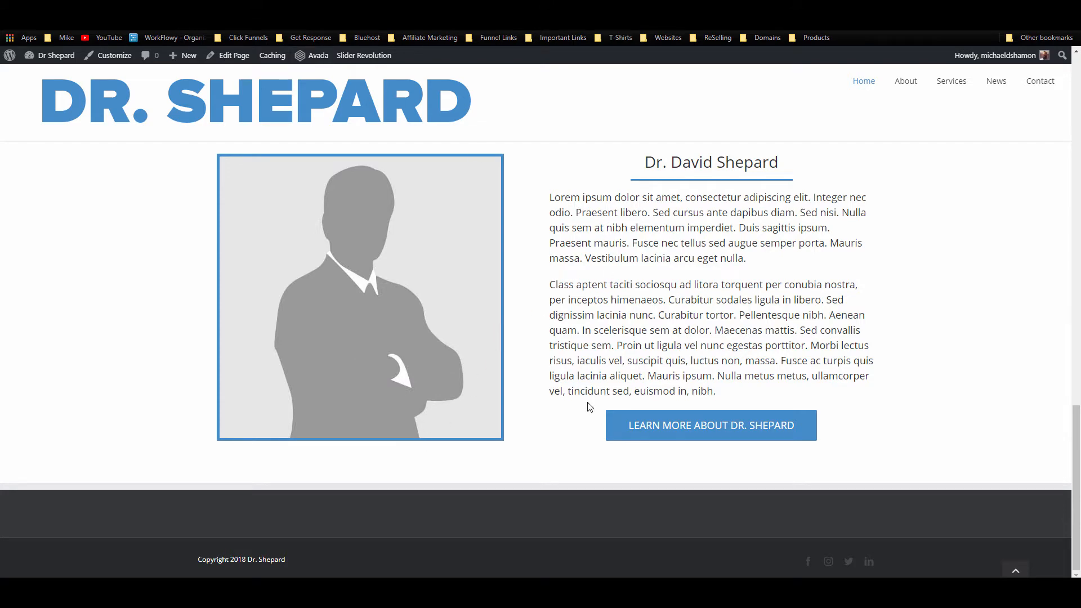
pyautogui.scroll(10, 763, 401)
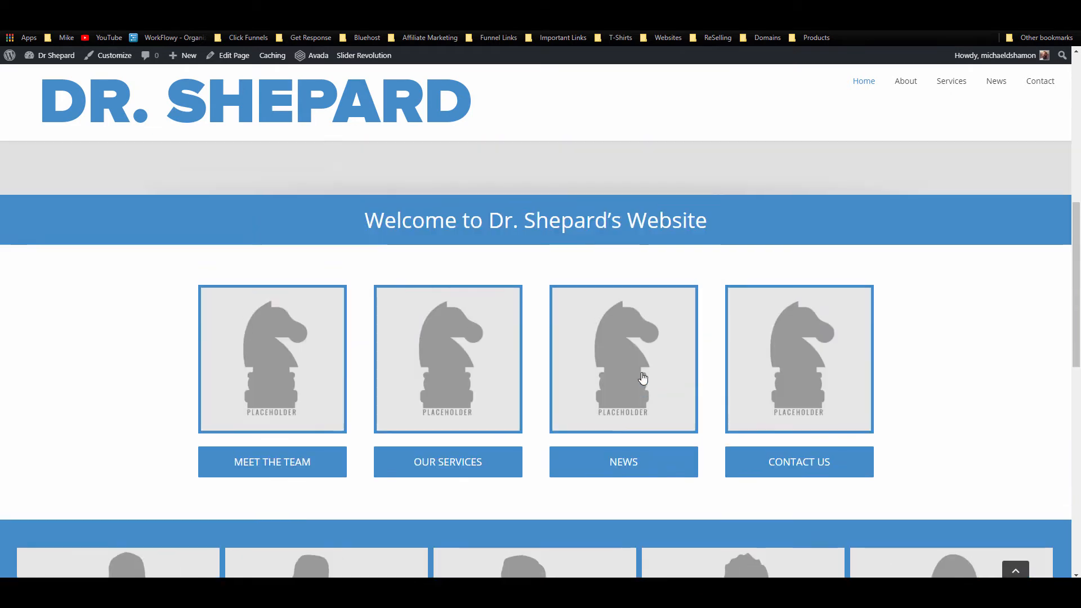
pyautogui.scroll(-10, 554, 366)
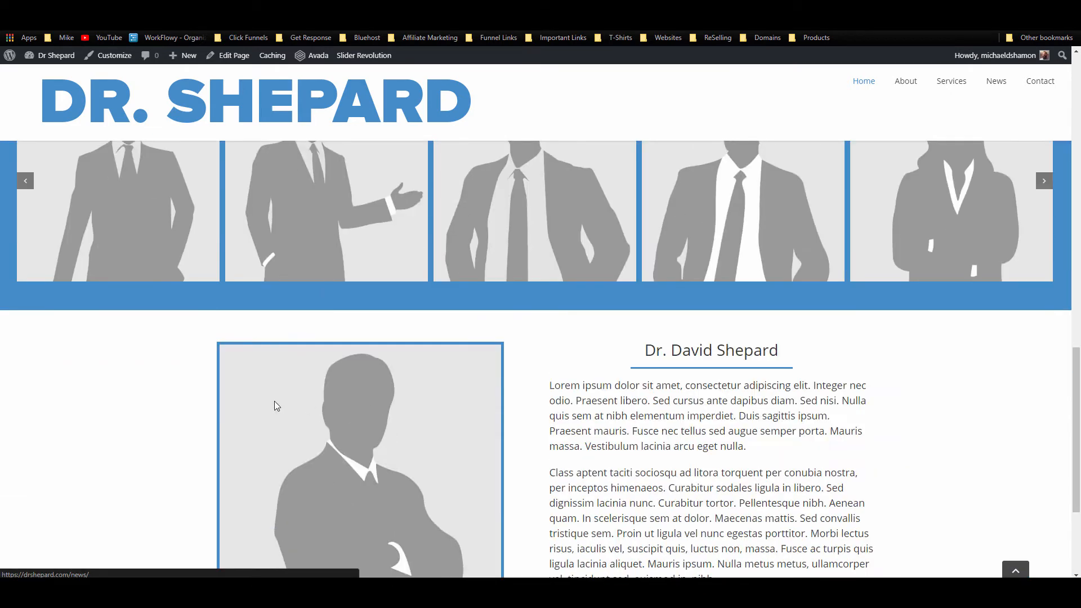
pyautogui.scroll(-3, 587, 367)
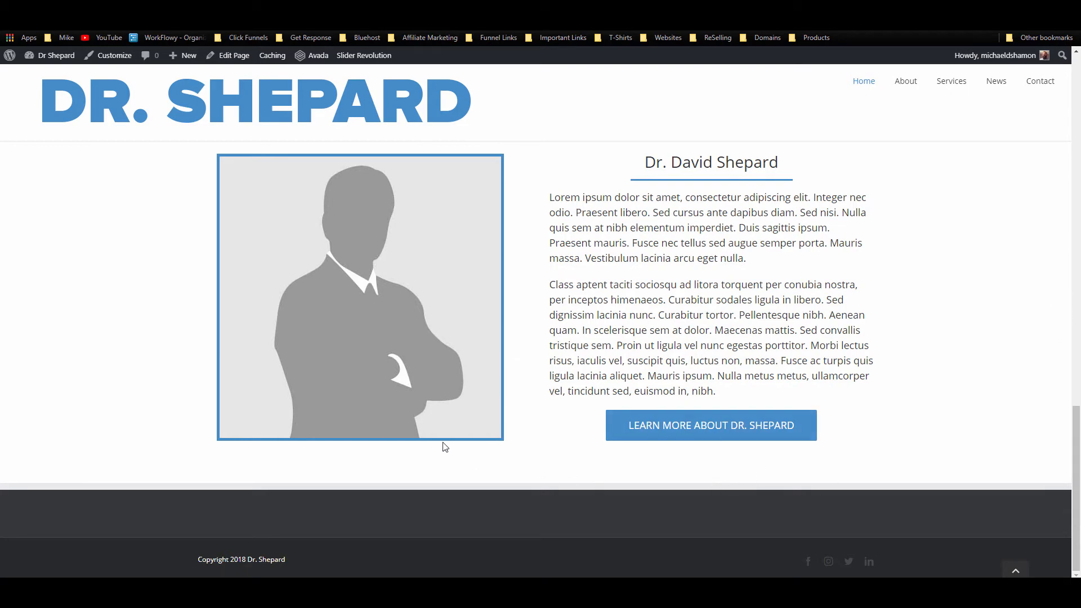
pyautogui.click(225, 55)
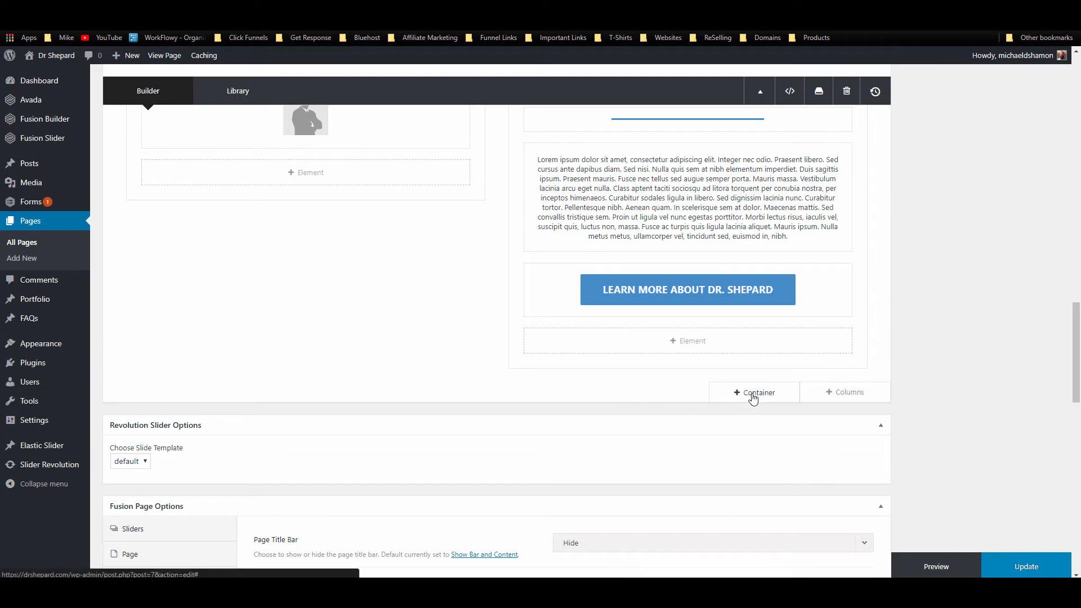
# Step: Add a new container below the bio section containing a Button element
pyautogui.click(753, 394)
pyautogui.scroll(-5, 843, 391)
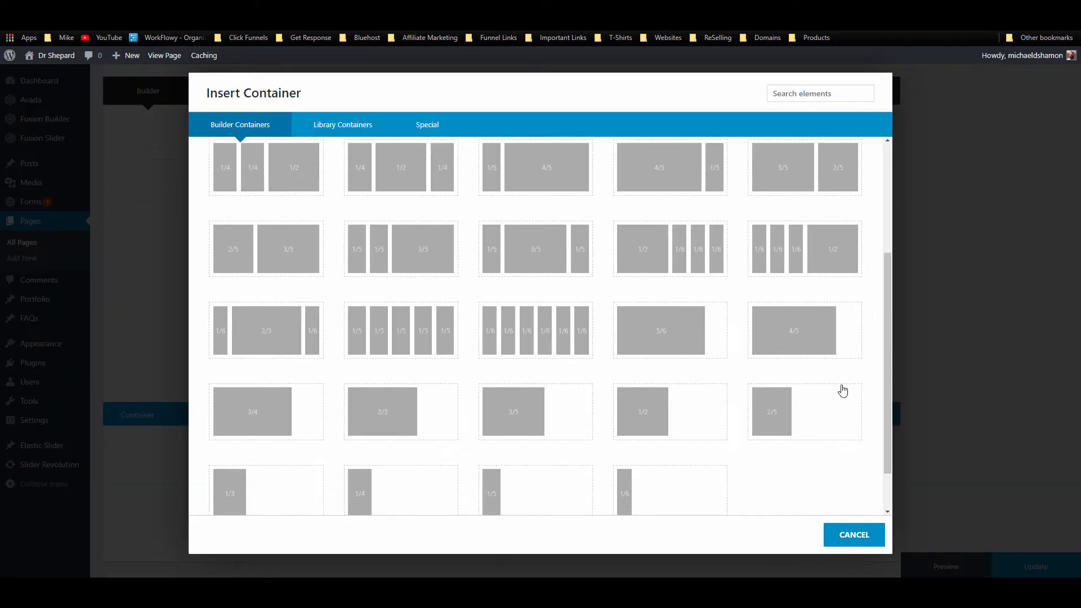
pyautogui.click(842, 391)
pyautogui.click(534, 307)
pyautogui.click(829, 95)
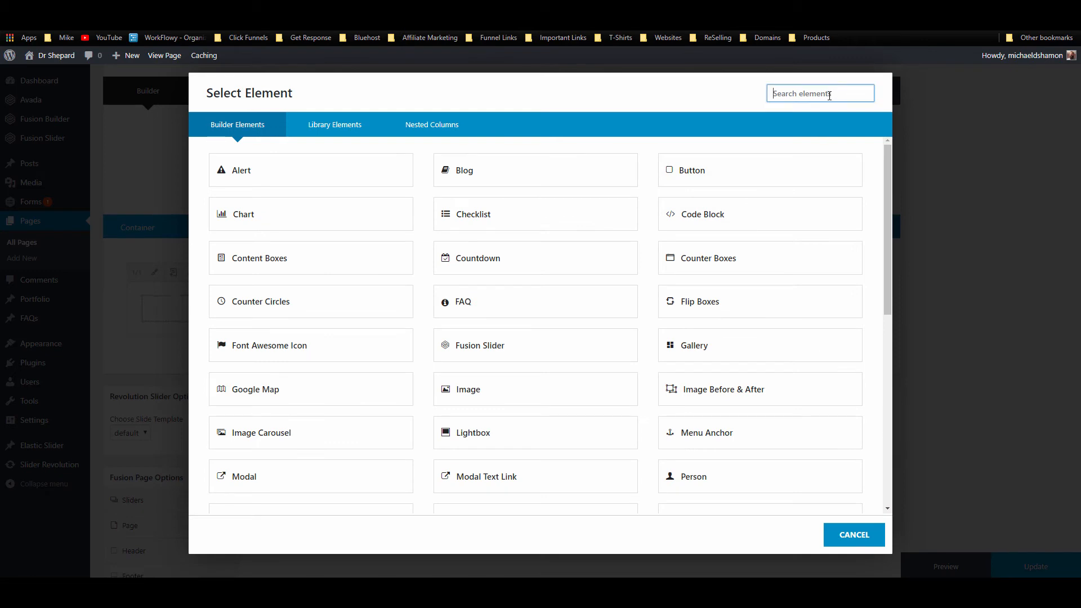
pyautogui.write('bu')
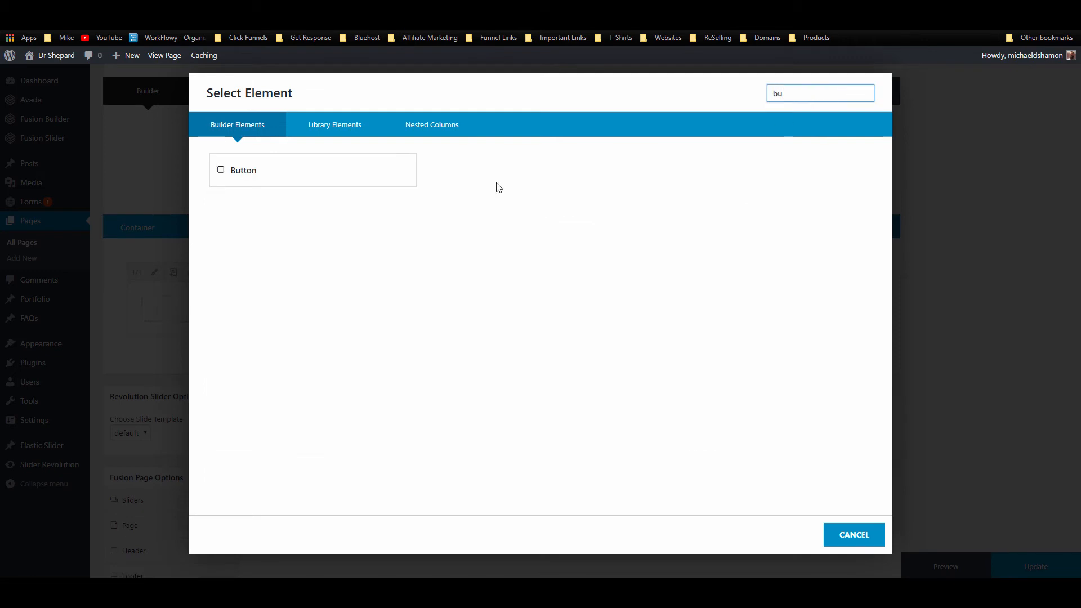
pyautogui.press('Return')
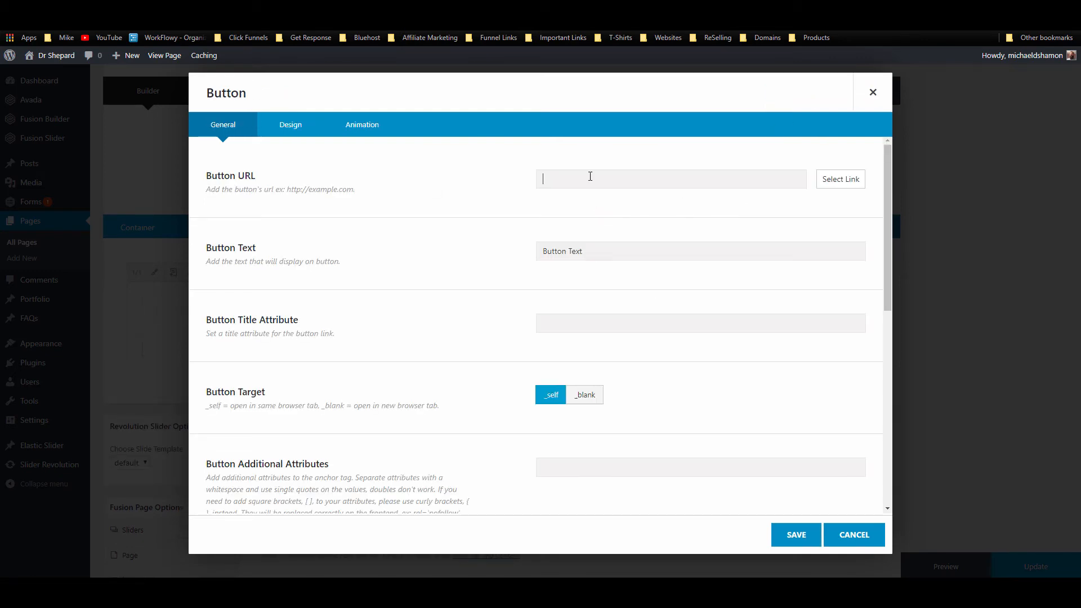
# Step: Copy the Contact page link from the live site and paste it as the button link
pyautogui.click(563, 8)
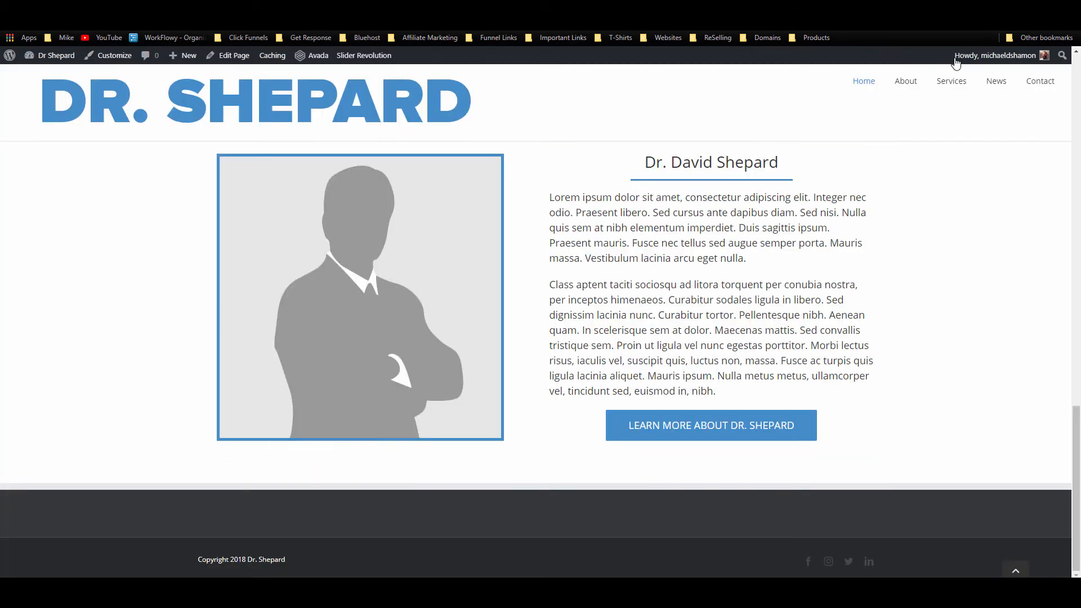
pyautogui.rightClick(1038, 80)
pyautogui.click(985, 146)
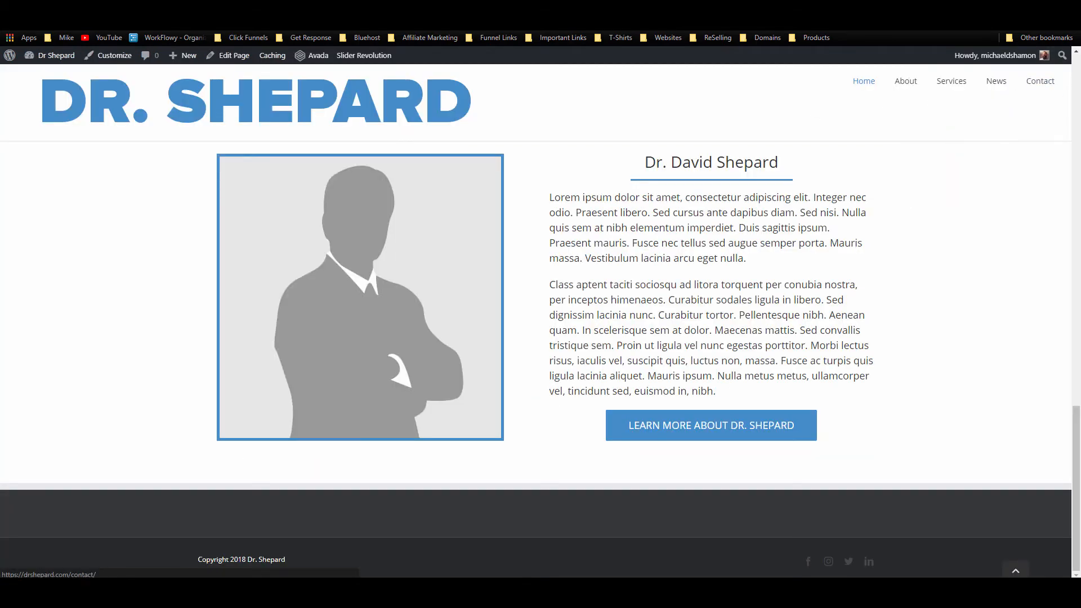
pyautogui.click(507, 7)
pyautogui.hotkey('ctrl', 'v')
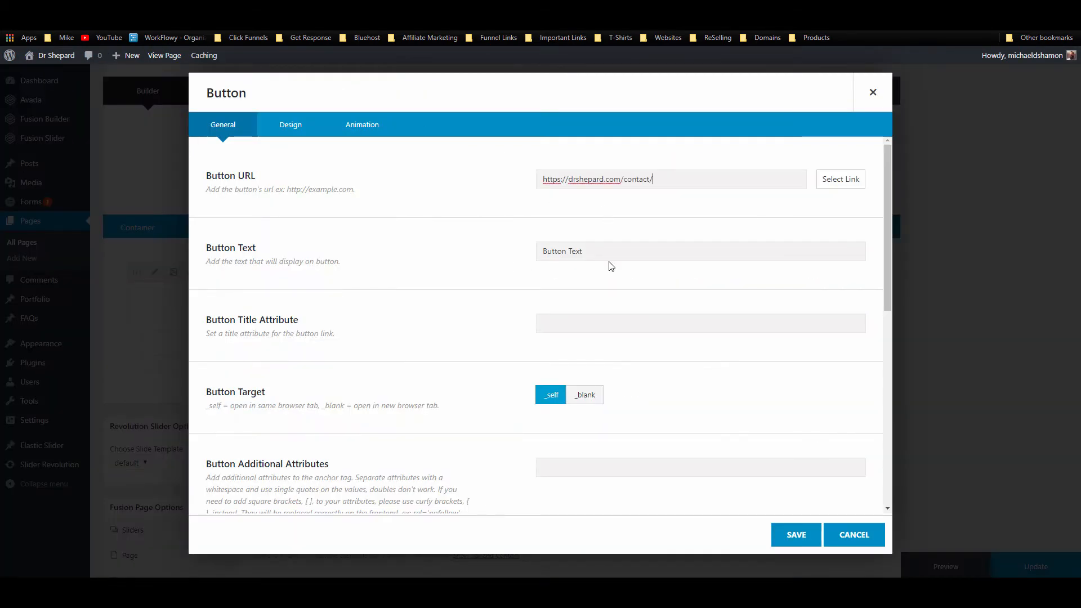
# Step: Set button text 'Contact Us to Schedule Appointment', title 'Schedule Appointment', centre alignment, and save
pyautogui.tripleClick(615, 249)
pyautogui.write('Contact Us to Schedule Appointmen')
pyautogui.moveTo(680, 258); pyautogui.dragTo(601, 257)
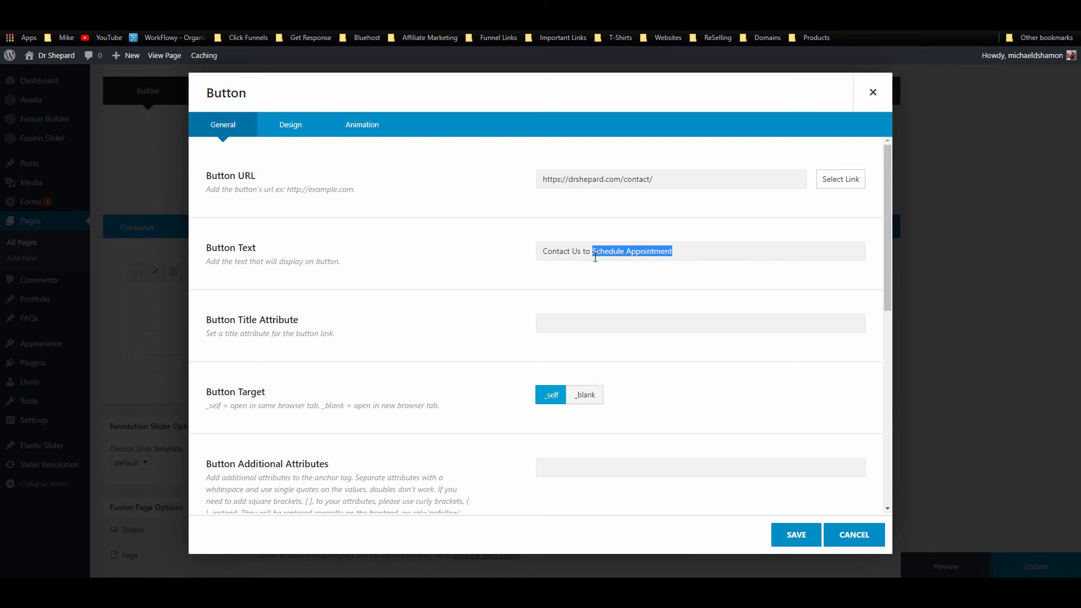
pyautogui.click(604, 317)
pyautogui.hotkey('ctrl', 'v')
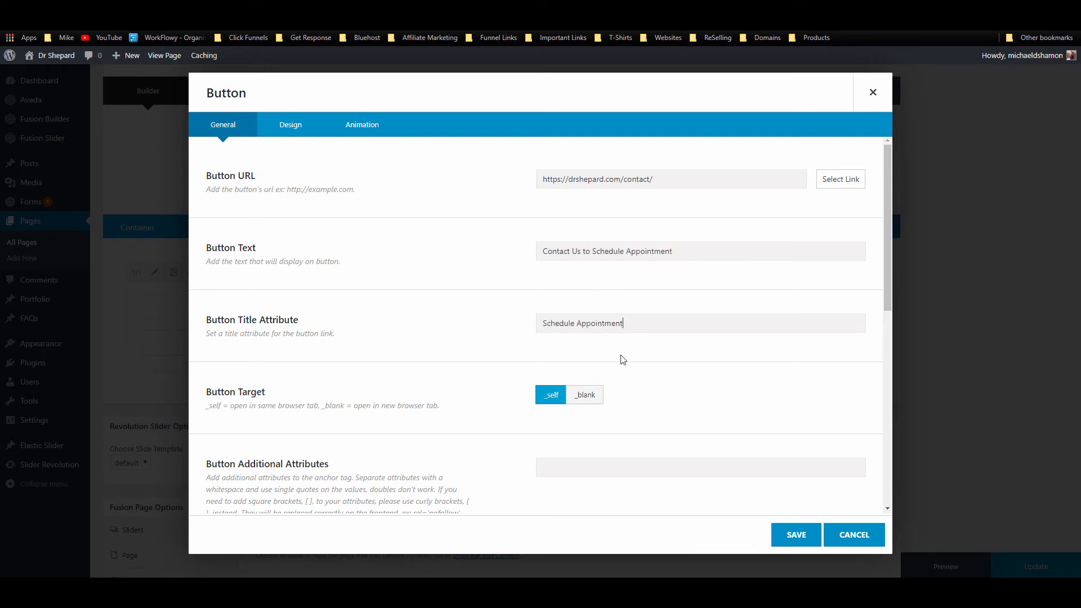
pyautogui.scroll(-6, 708, 411)
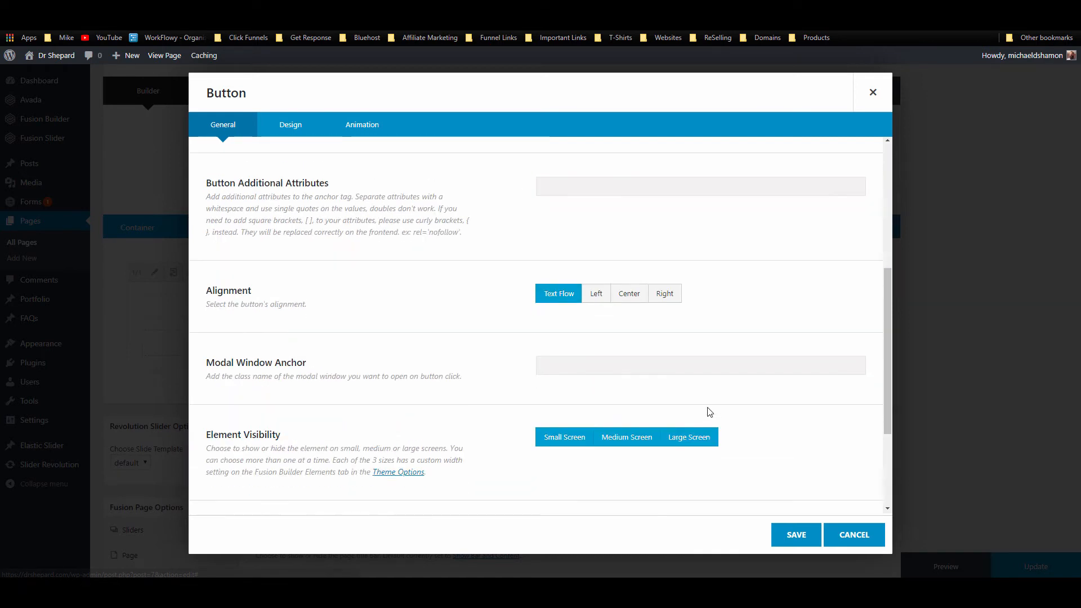
pyautogui.scroll(5, 693, 416)
pyautogui.click(634, 418)
pyautogui.scroll(-3, 732, 479)
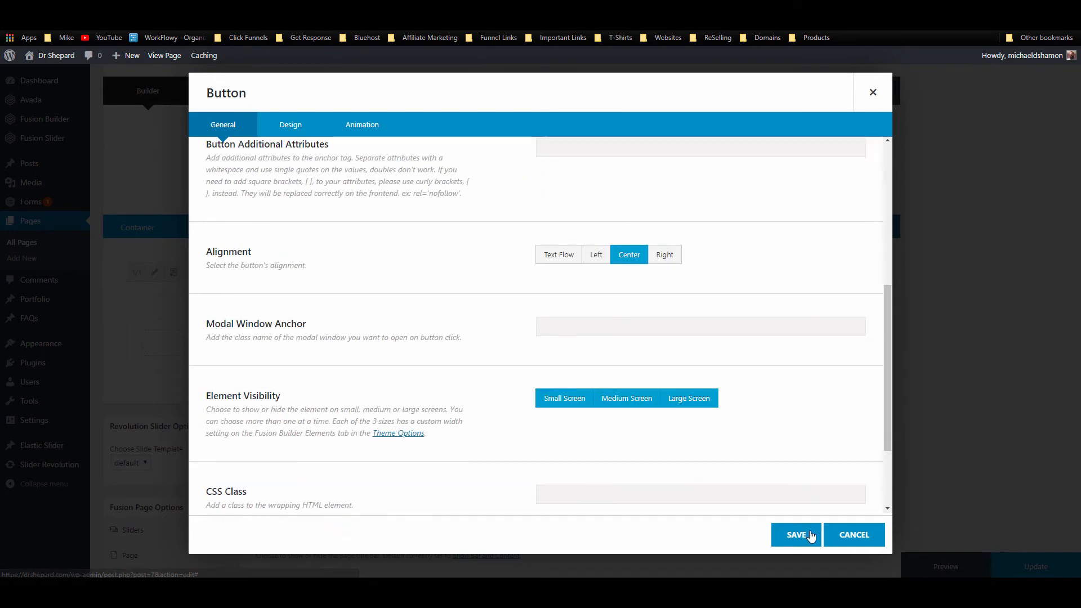
pyautogui.click(796, 535)
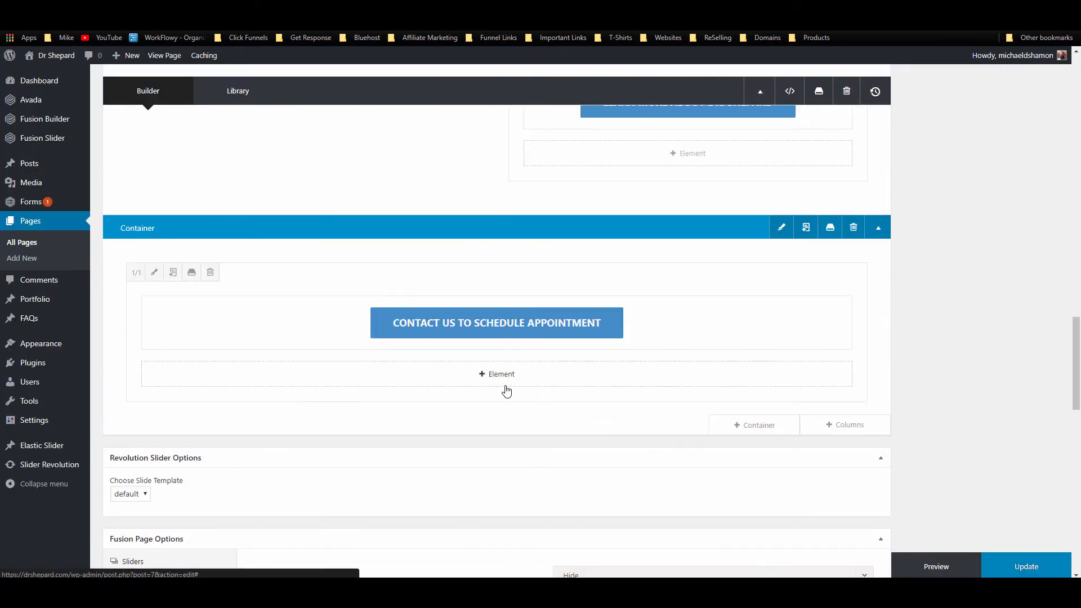
# Step: Update and view the page, then shorten the new button's label to 'Schedule Appointment'
pyautogui.click(1013, 563)
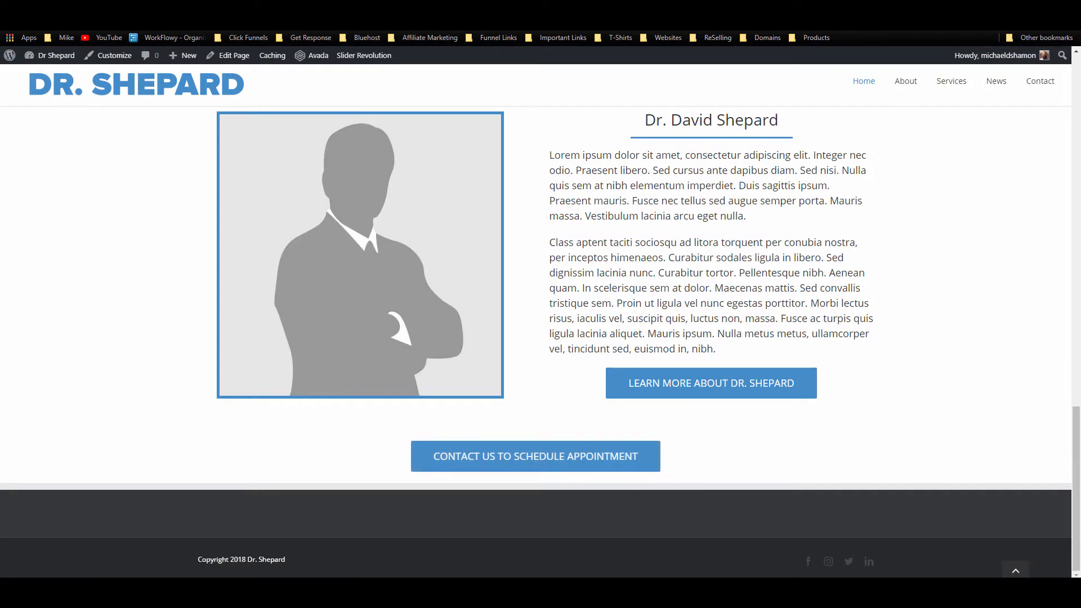
pyautogui.click(322, 53)
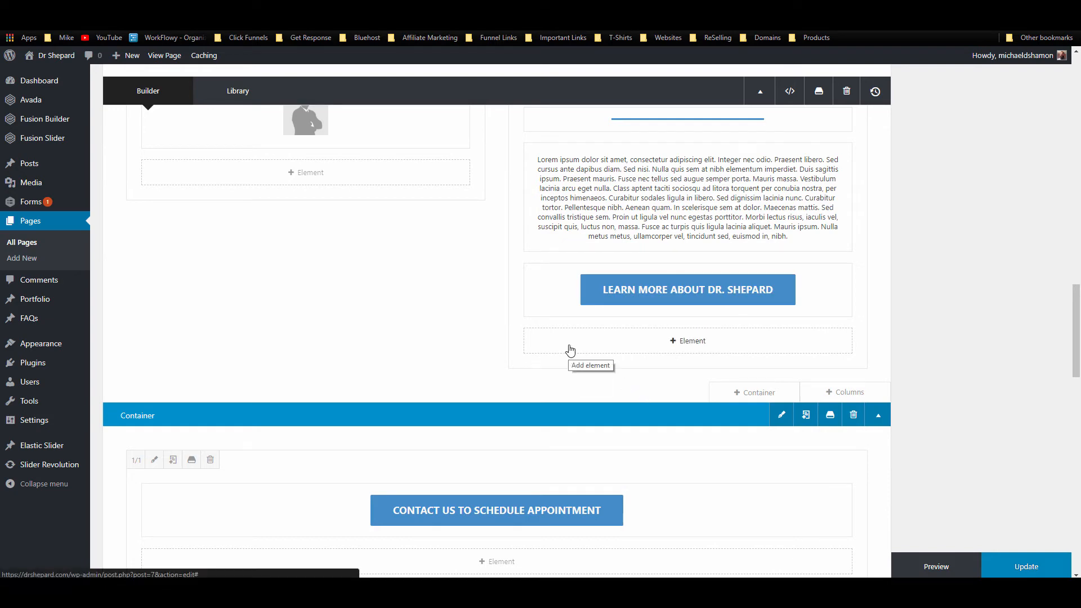
pyautogui.click(468, 511)
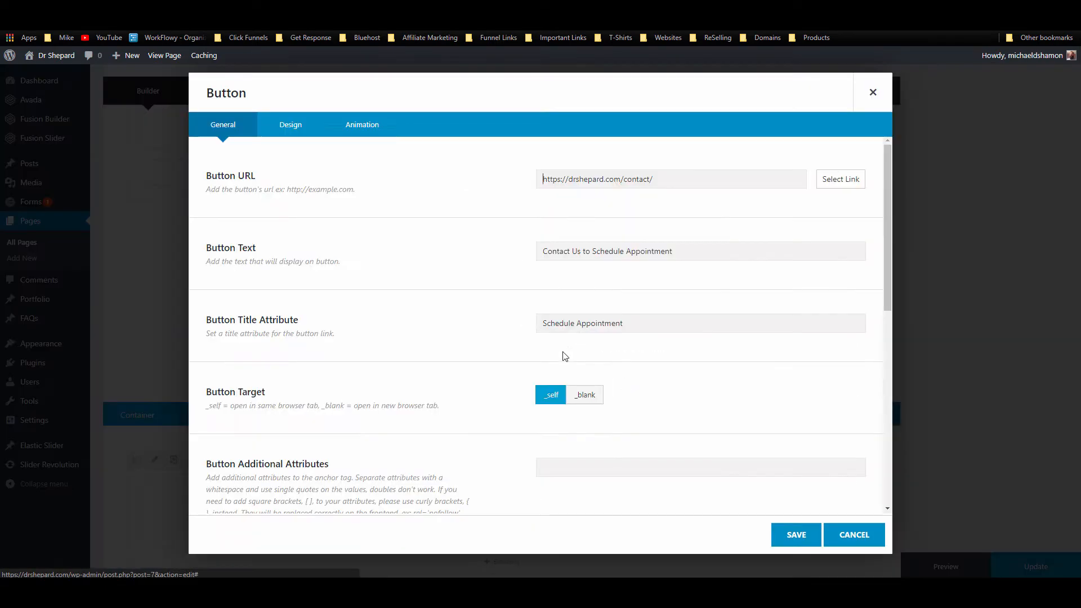
pyautogui.moveTo(595, 249); pyautogui.dragTo(423, 248)
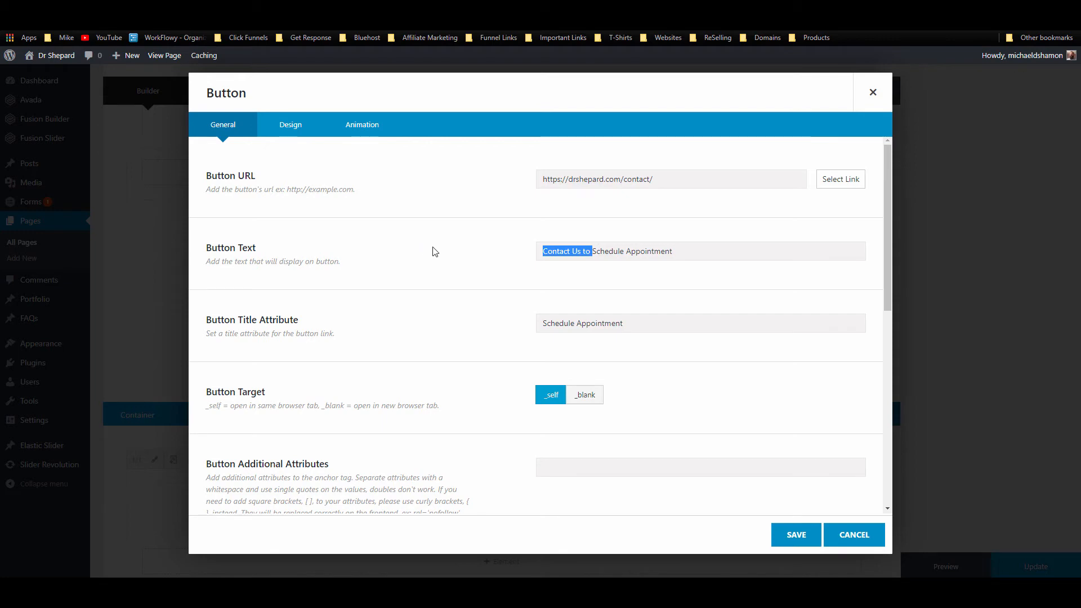
pyautogui.press('BackSpace')
pyautogui.click(793, 544)
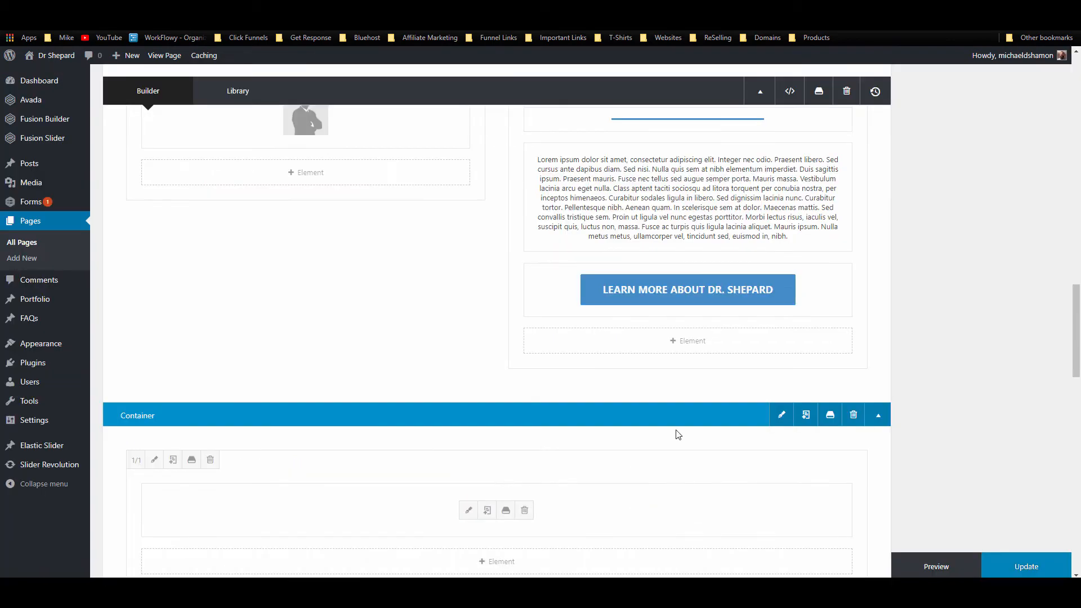
pyautogui.click(604, 344)
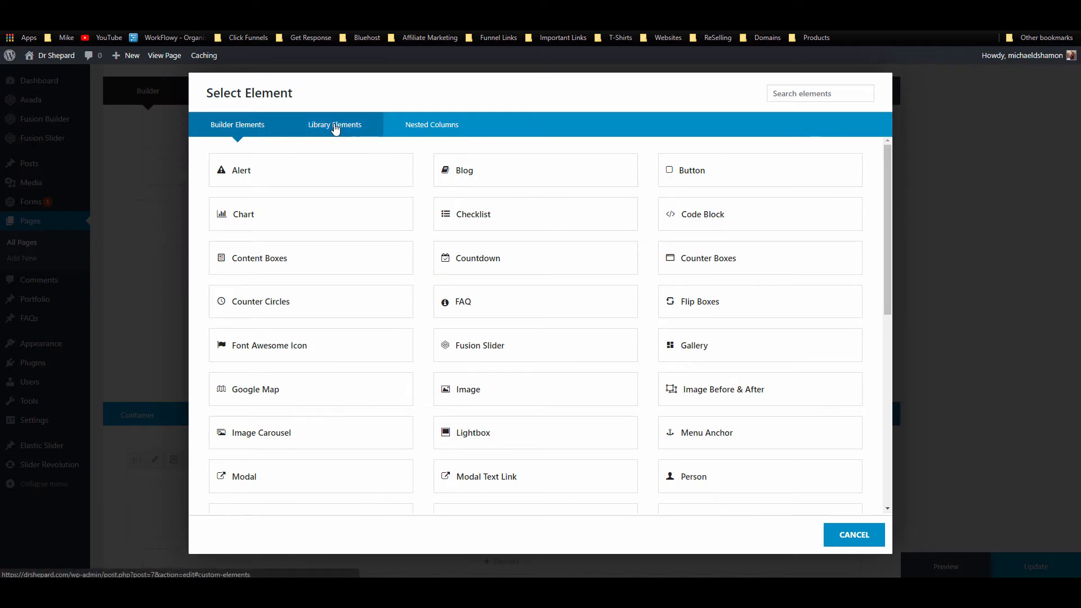
# Step: Insert a 1/2 + 1/2 nested-columns row and move the Schedule Appointment button into the bio column
pyautogui.click(445, 126)
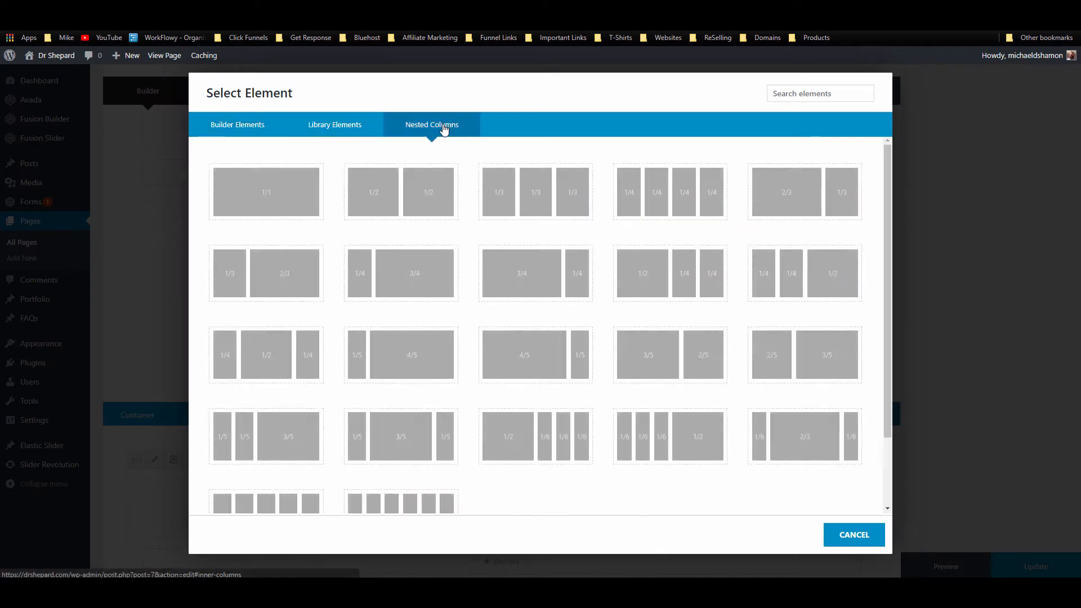
pyautogui.click(426, 201)
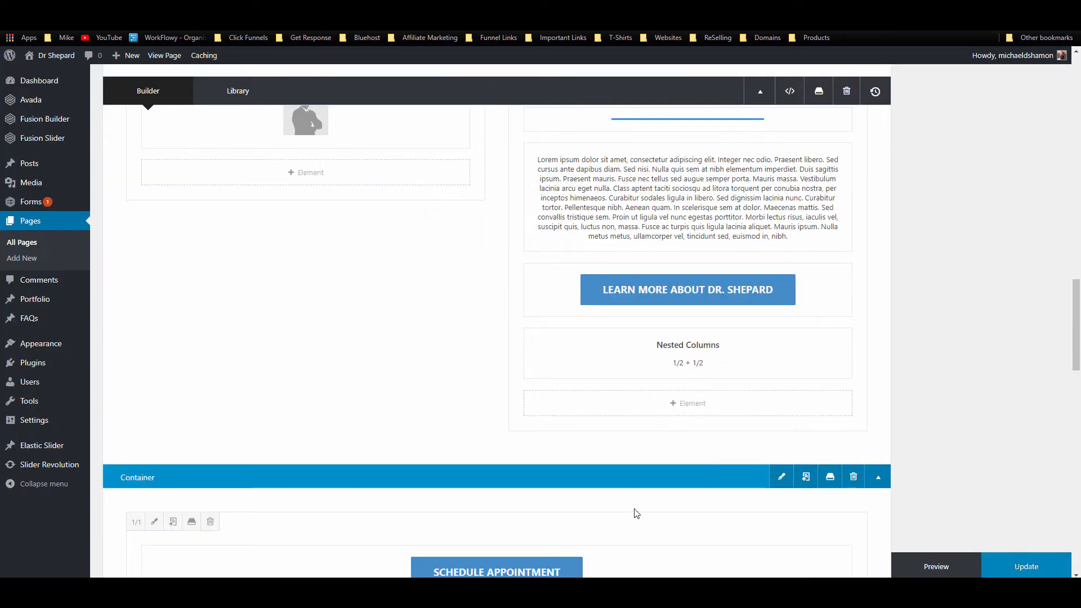
pyautogui.moveTo(574, 570); pyautogui.dragTo(798, 403)
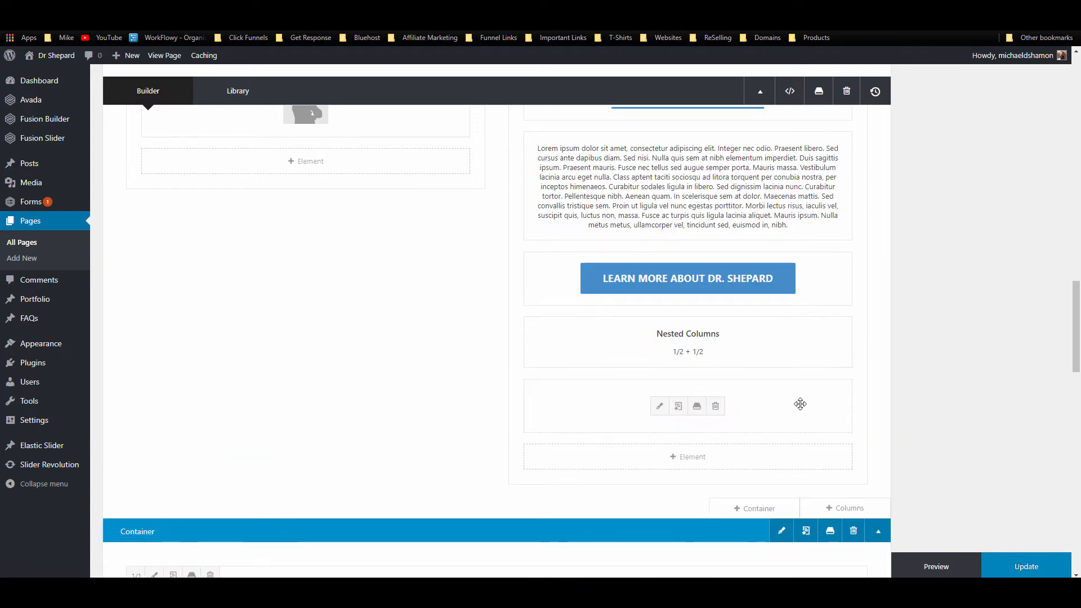
# Step: Save the Schedule Appointment and Learn More buttons as library elements SAB and DSB
pyautogui.click(695, 410)
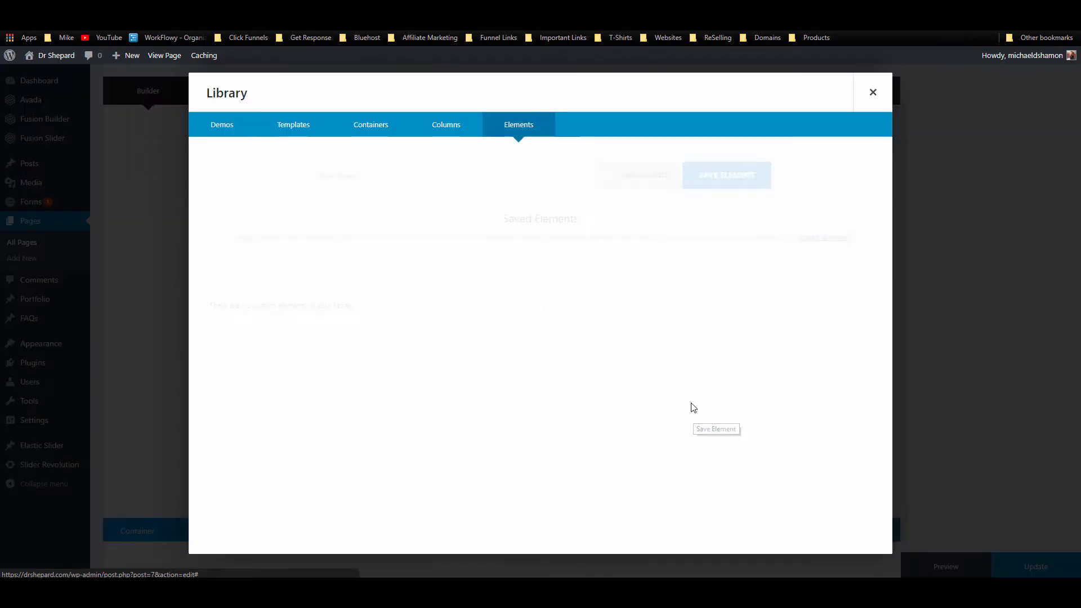
pyautogui.click(476, 186)
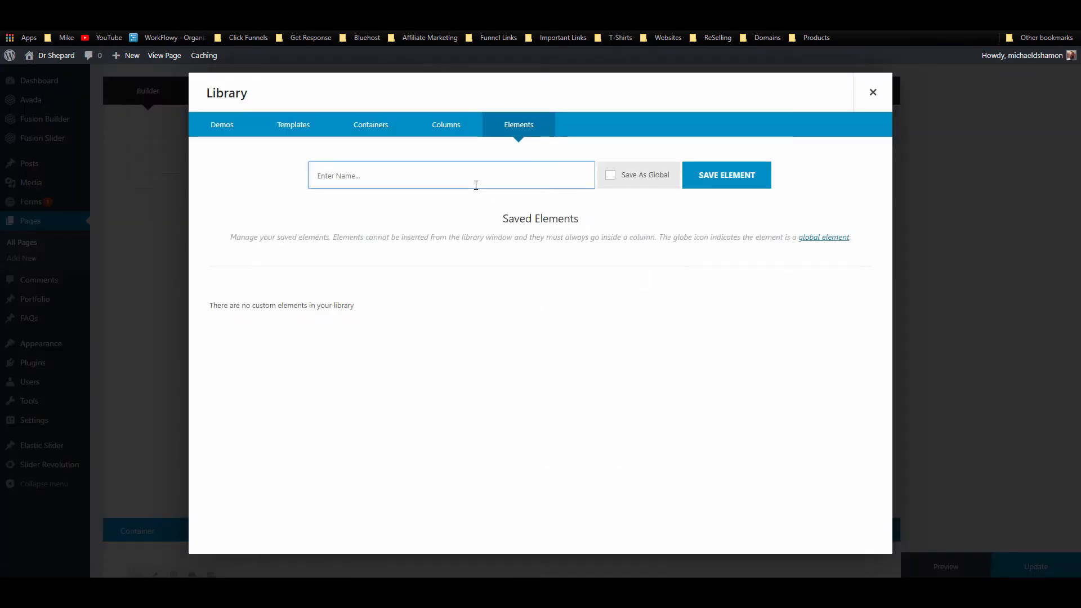
pyautogui.click(724, 181)
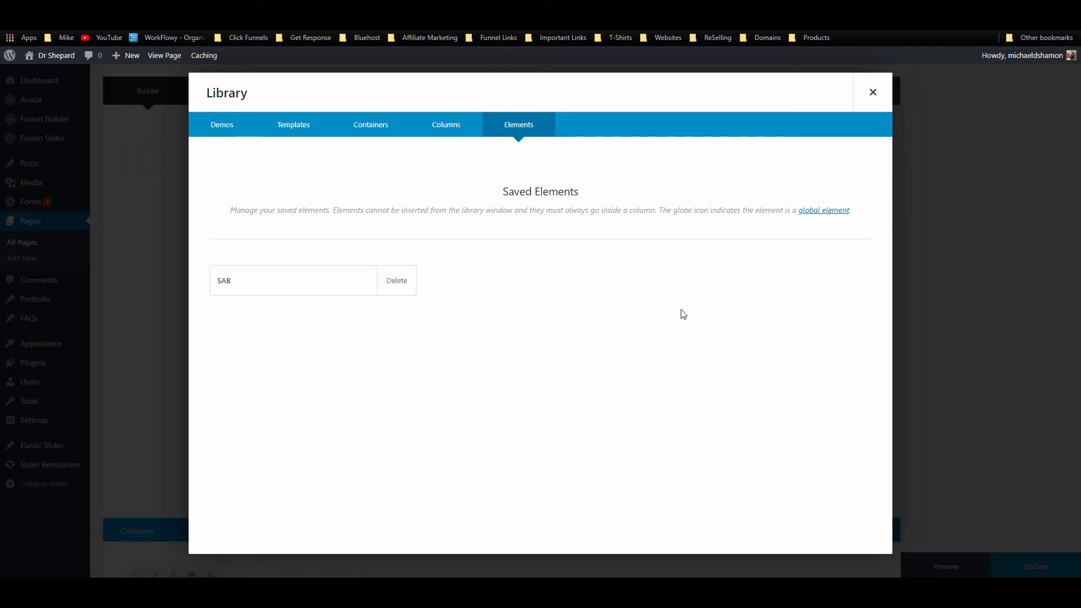
pyautogui.click(873, 95)
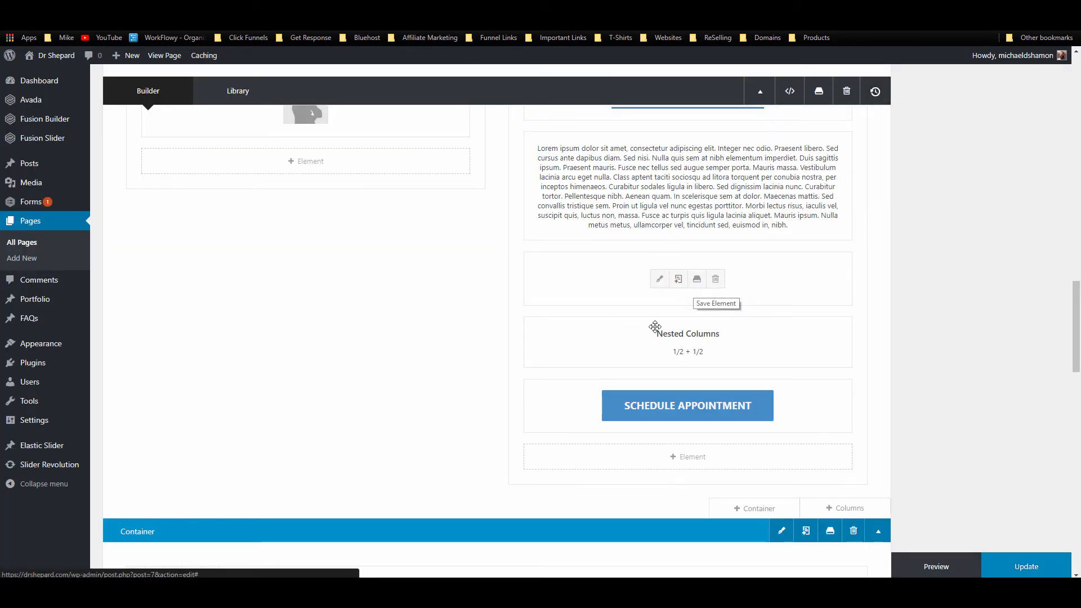
pyautogui.click(697, 279)
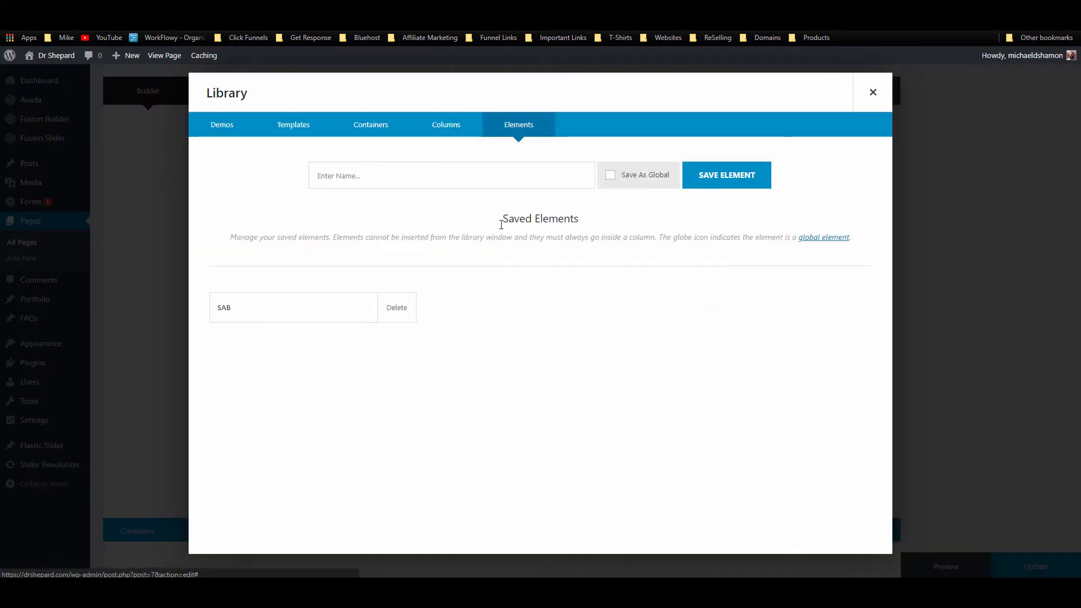
pyautogui.click(441, 183)
pyautogui.write('DSB')
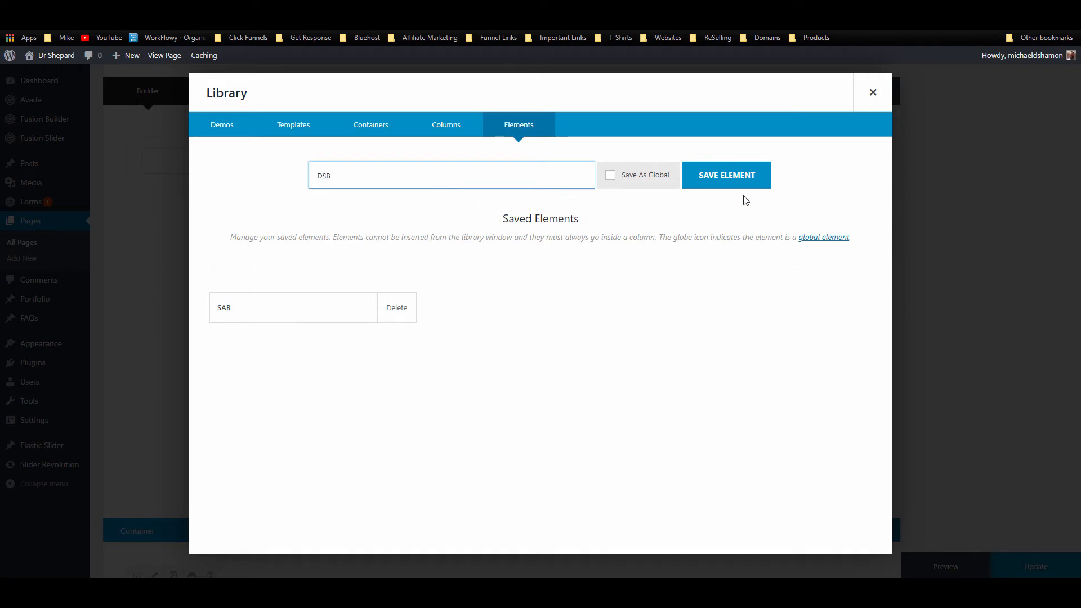
pyautogui.click(763, 176)
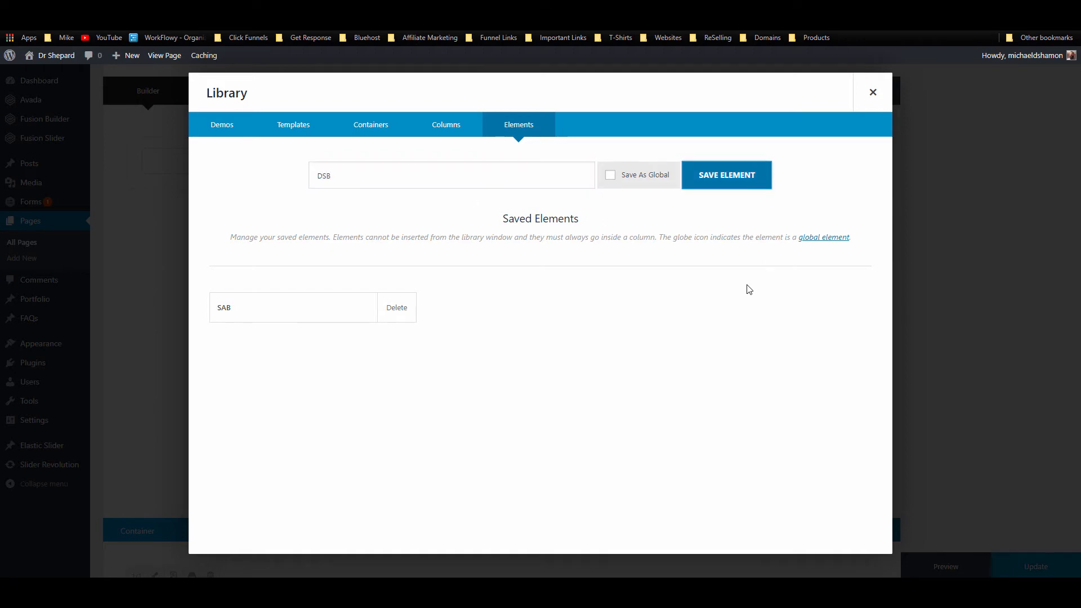
pyautogui.click(870, 95)
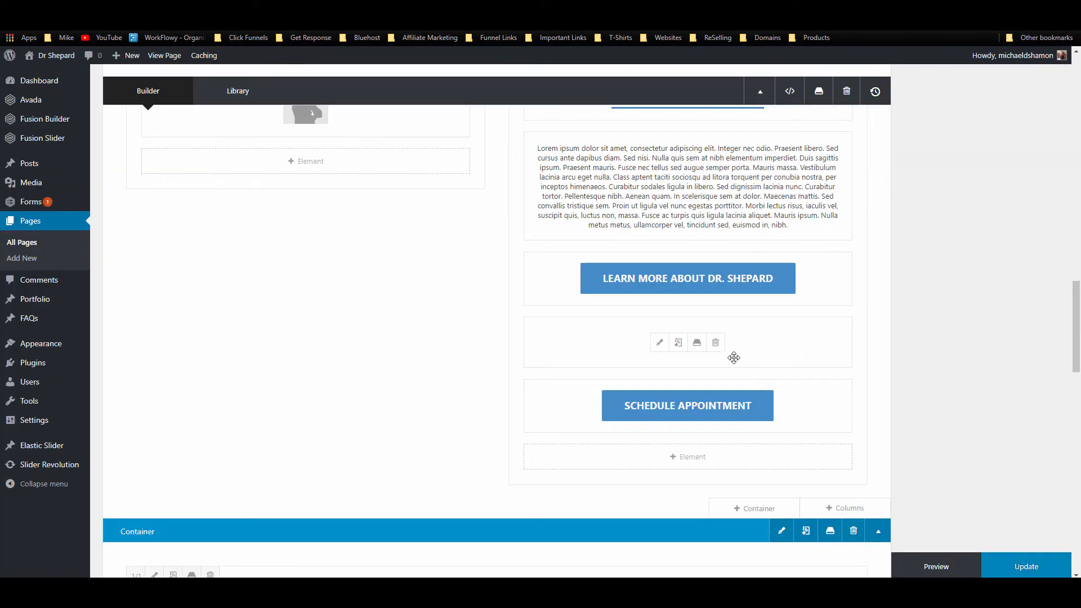
# Step: Fill the nested columns with DSB on the left and SAB on the right, and save
pyautogui.click(658, 347)
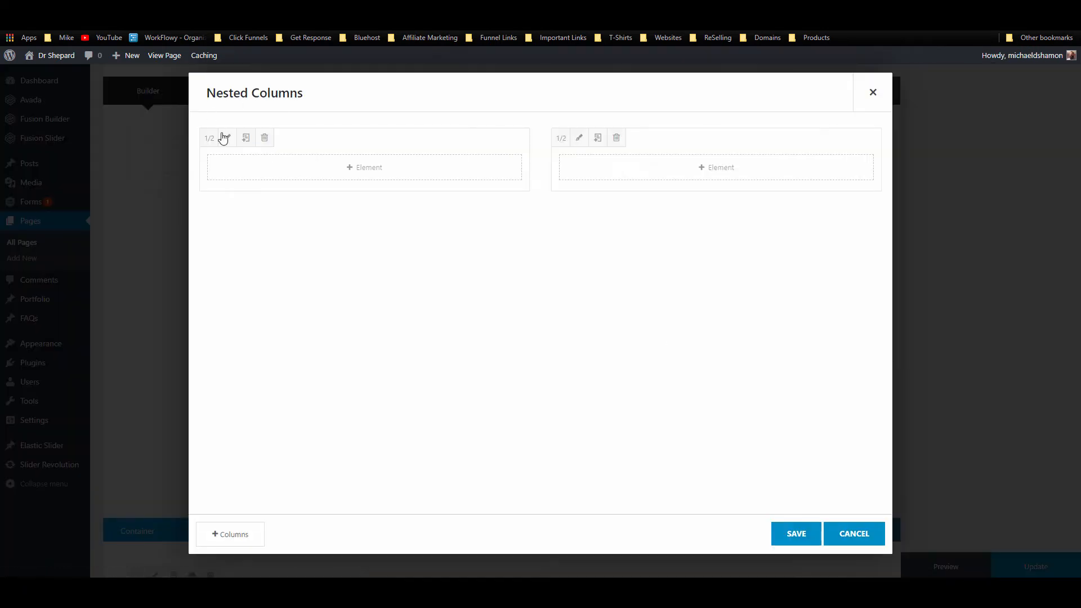
pyautogui.click(251, 172)
pyautogui.click(318, 120)
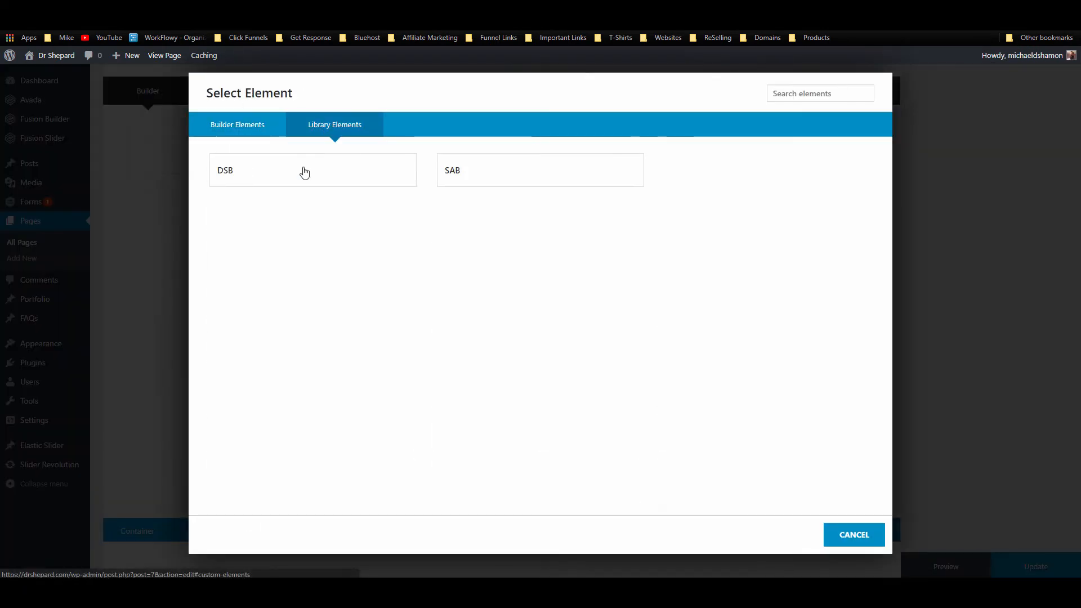
pyautogui.click(279, 173)
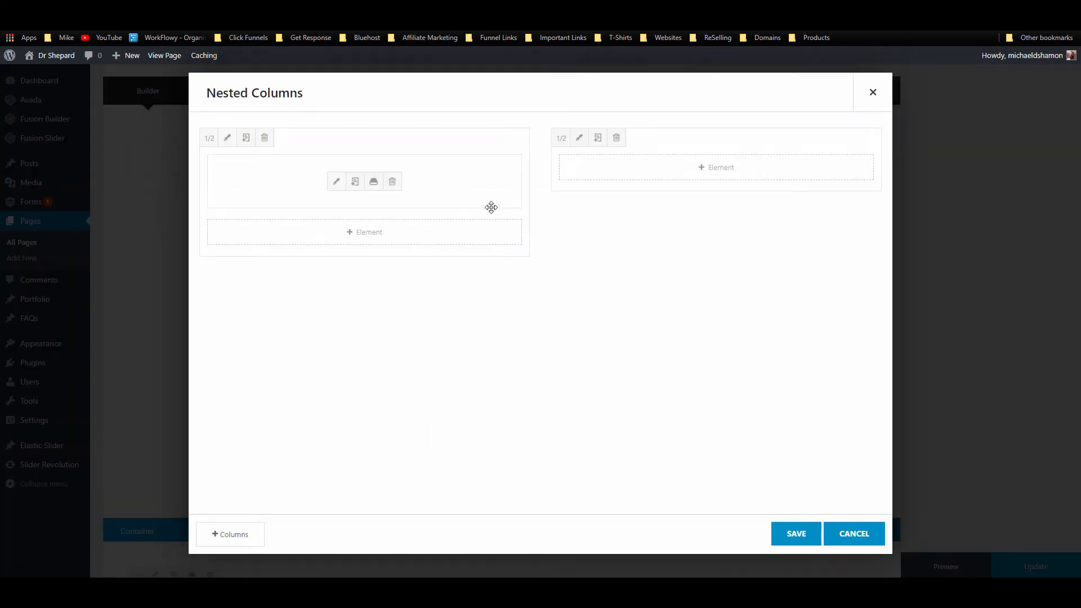
pyautogui.click(707, 168)
pyautogui.click(317, 122)
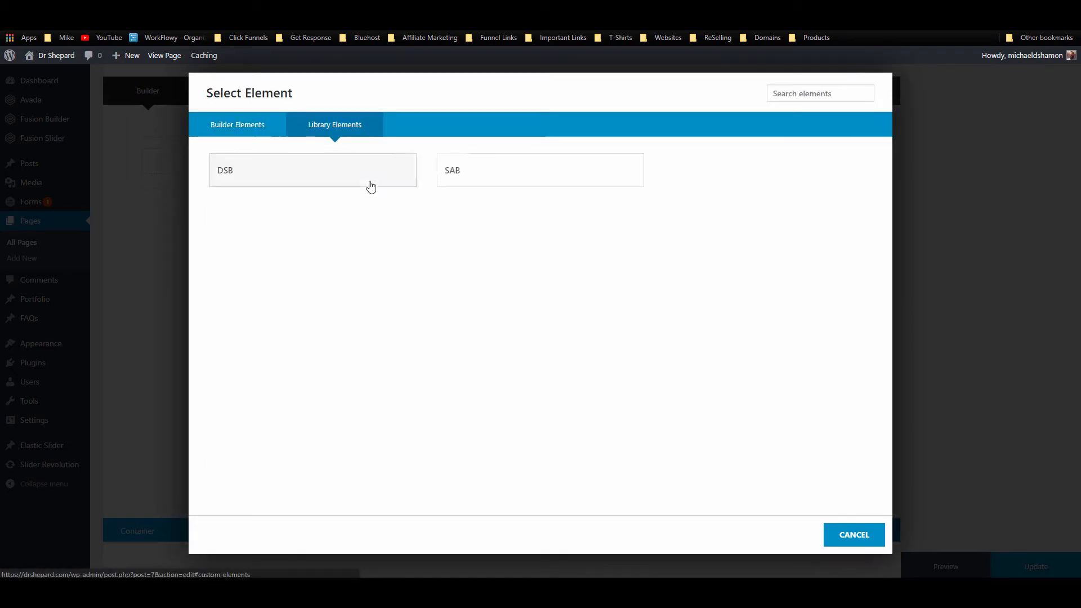
pyautogui.click(514, 176)
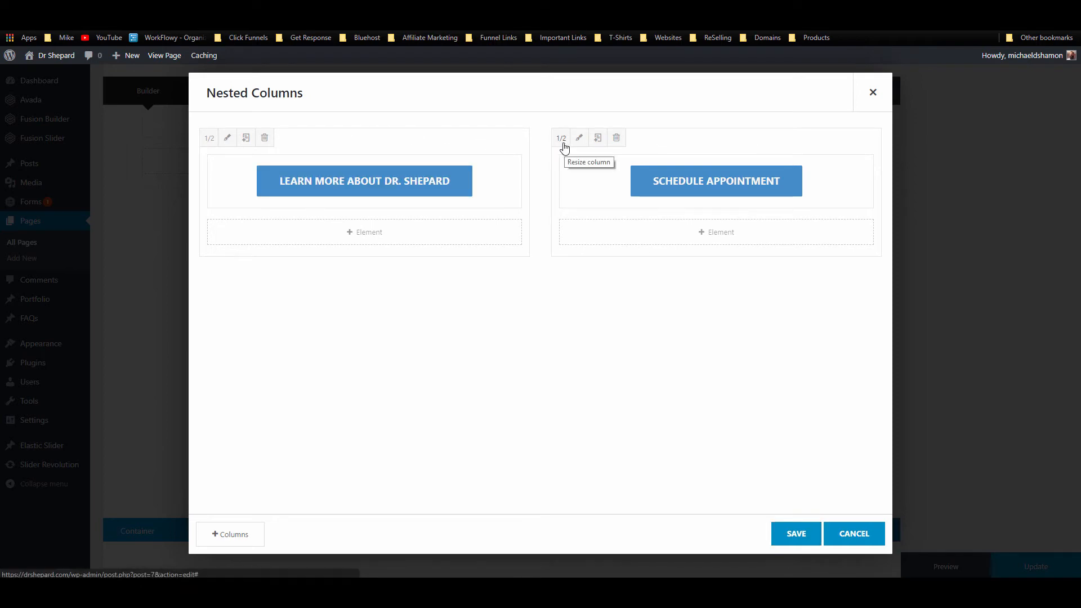
pyautogui.click(799, 538)
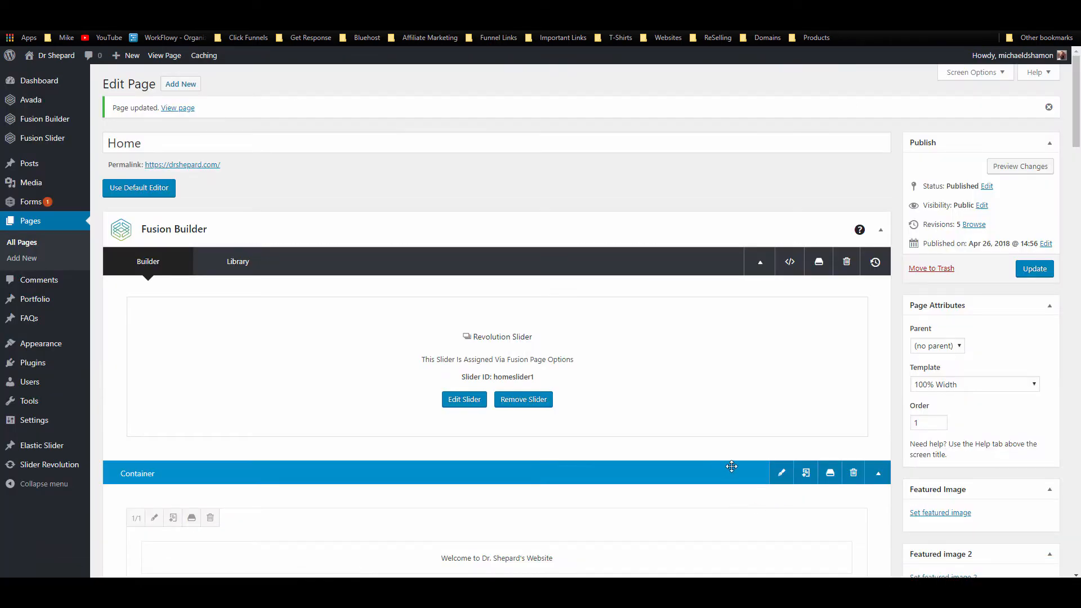
# Step: Delete the original standalone Schedule Appointment button
pyautogui.scroll(-10, 733, 465)
pyautogui.scroll(-12, 734, 465)
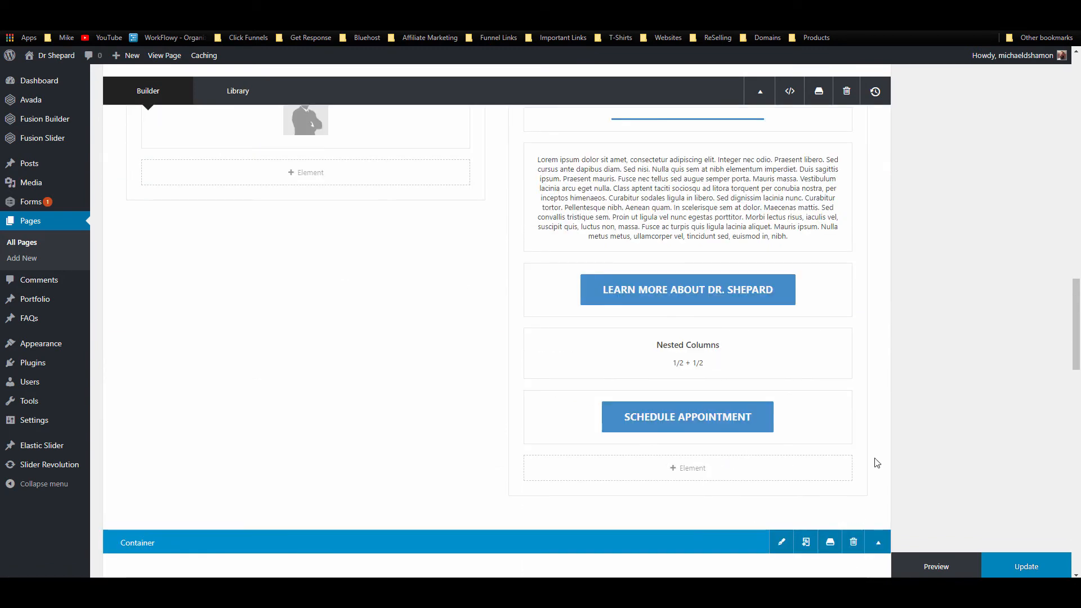
pyautogui.click(715, 417)
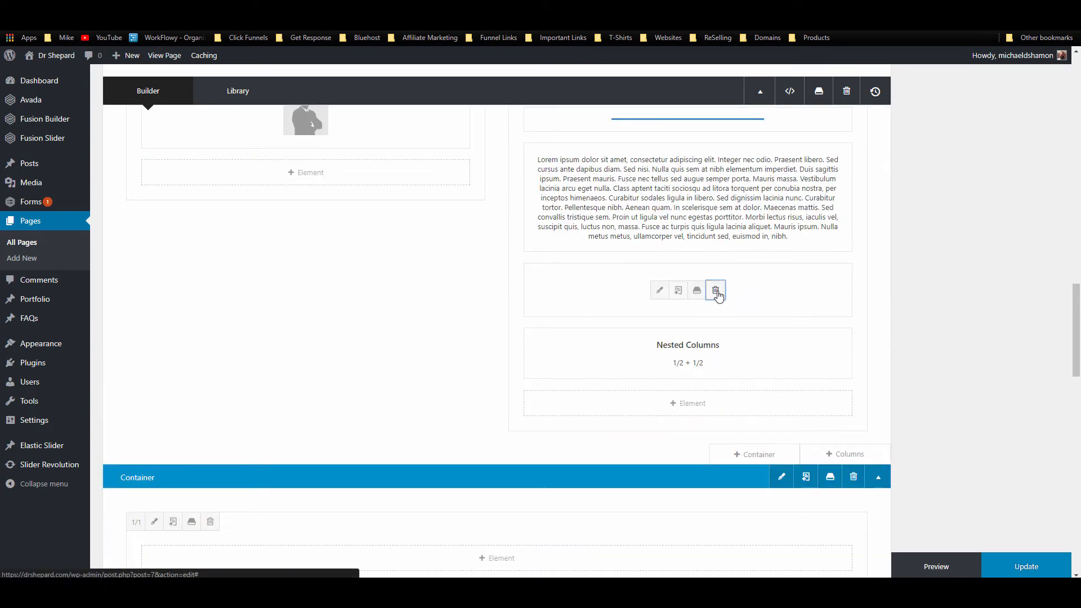
# Step: Delete the leftover Learn More button, update the page, review it live, and return to the editor
pyautogui.click(716, 289)
pyautogui.click(1026, 566)
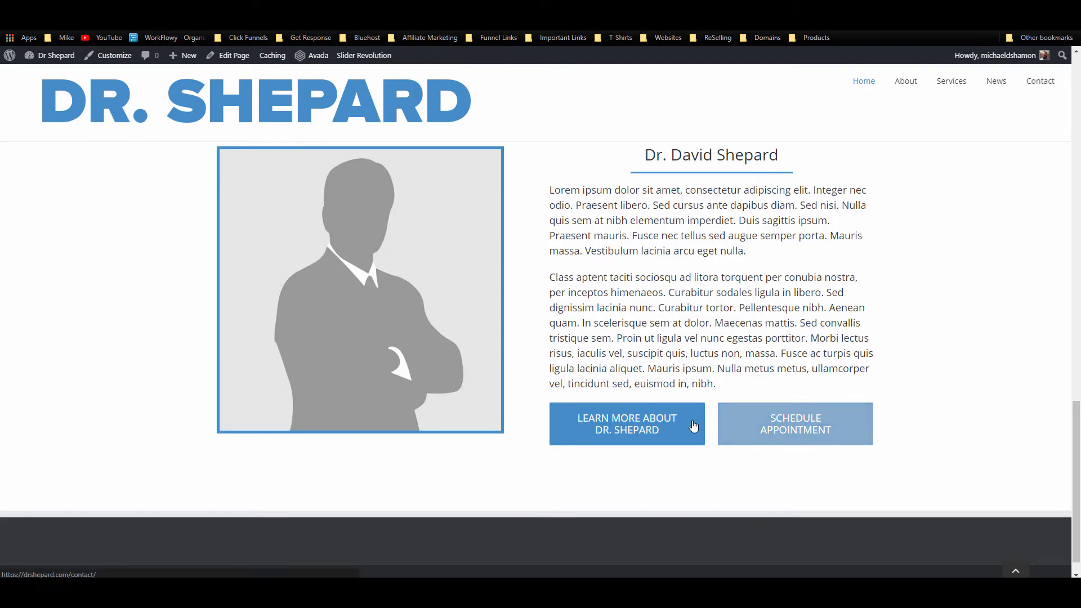
pyautogui.scroll(4, 870, 380)
pyautogui.scroll(-4, 864, 384)
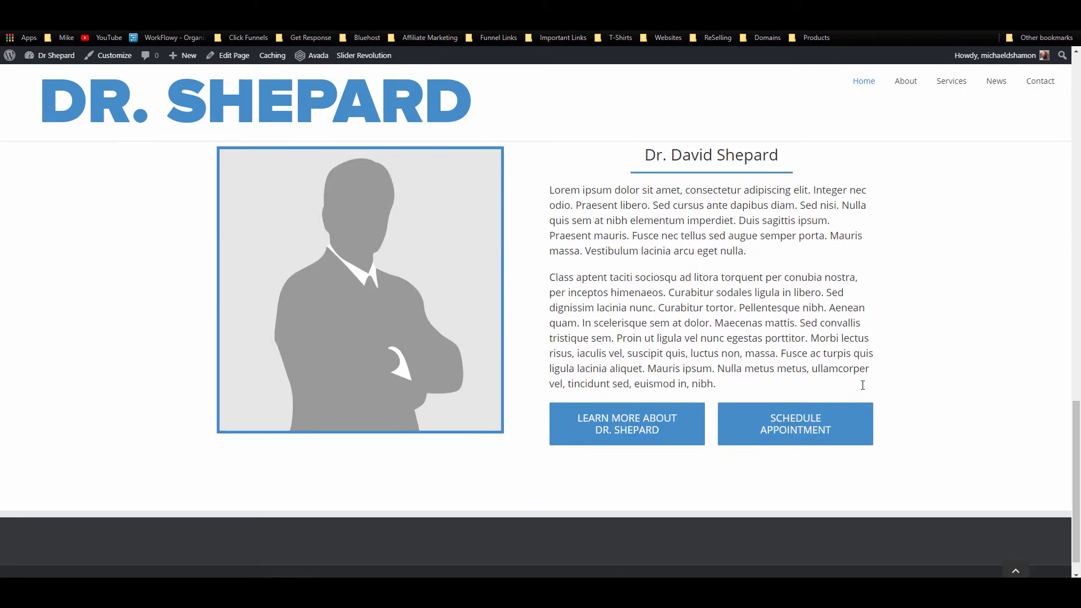
pyautogui.scroll(2, 863, 388)
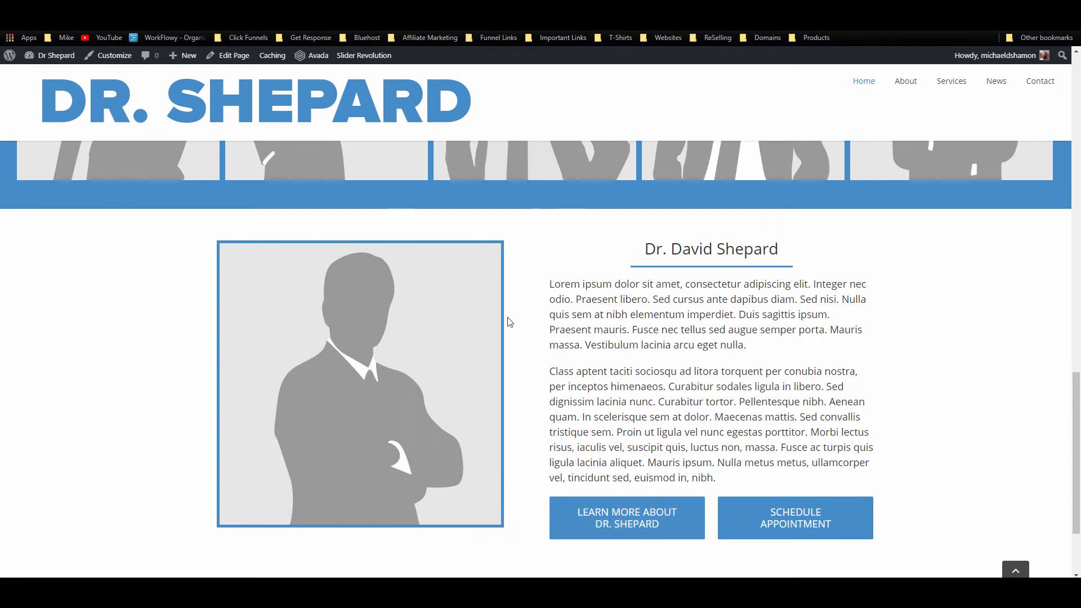
pyautogui.click(349, 111)
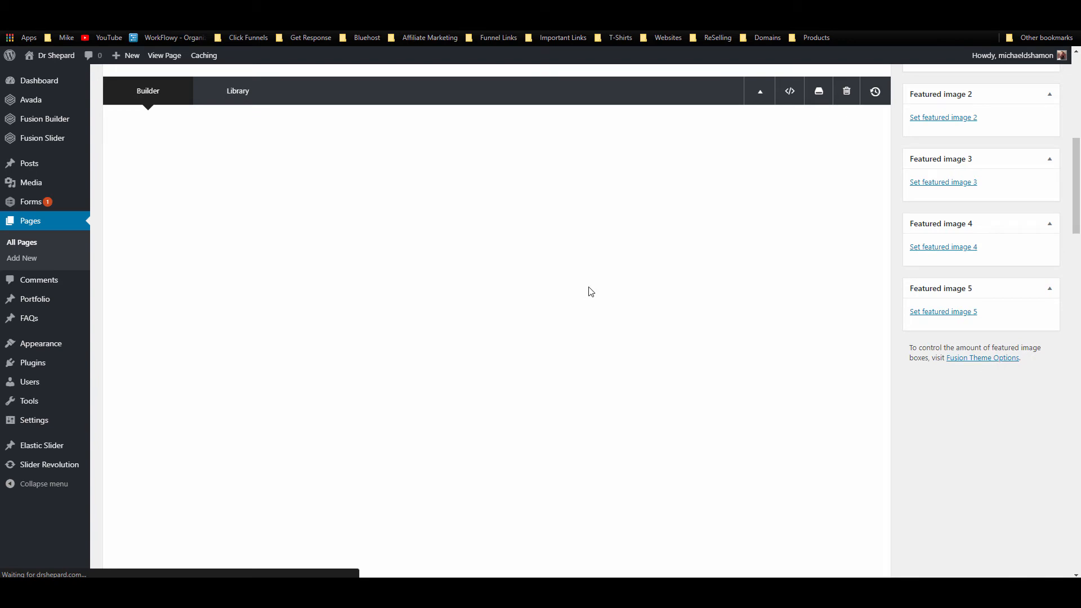
# Step: Set the bio container's columns to equal height and save
pyautogui.scroll(-20, 587, 296)
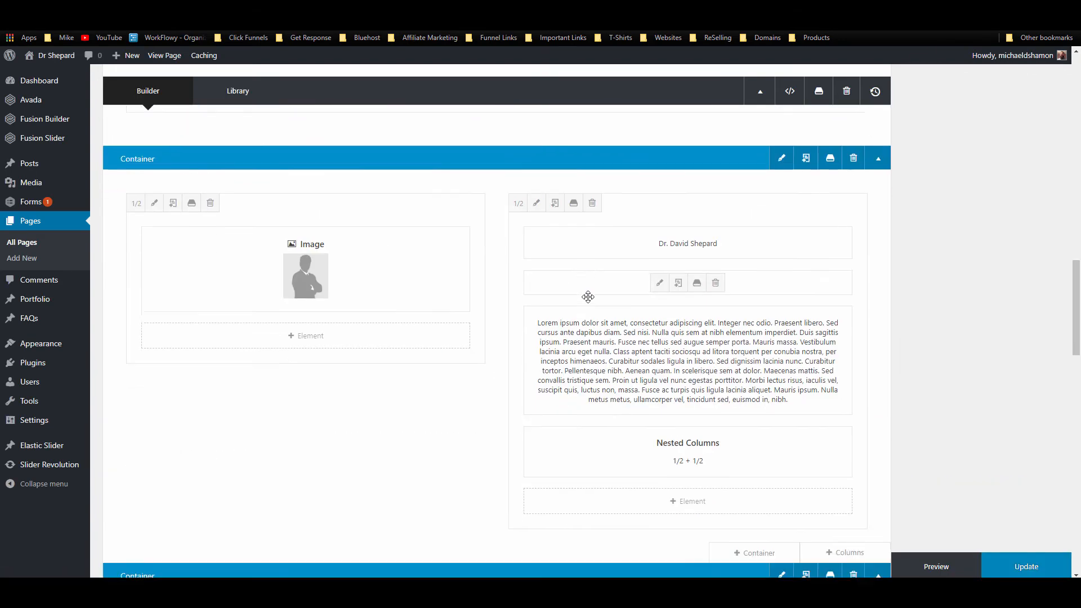
pyautogui.scroll(5, 591, 304)
pyautogui.scroll(2, 596, 309)
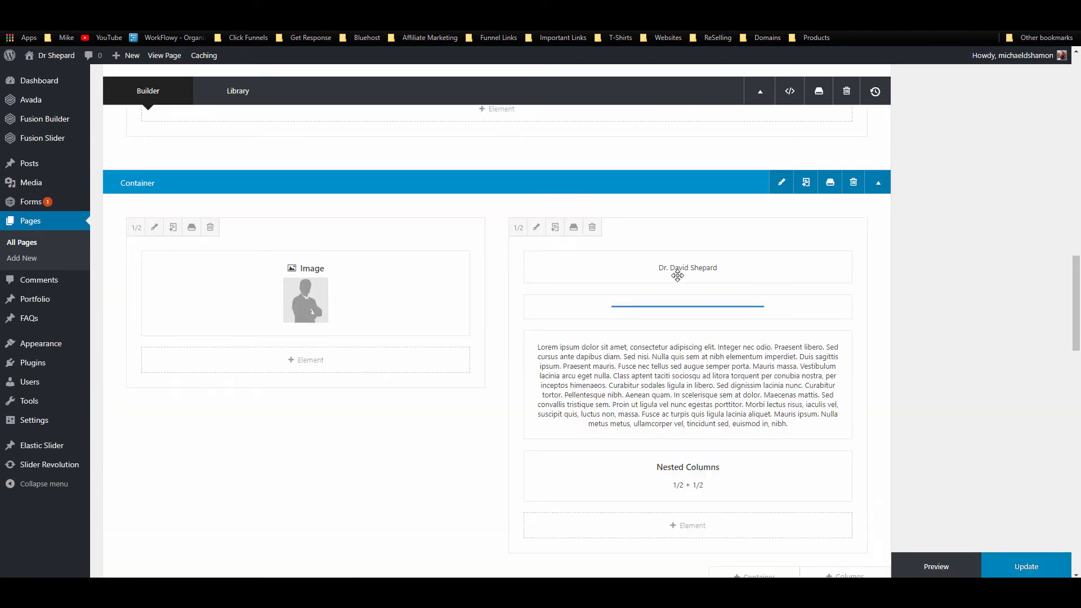
pyautogui.click(782, 183)
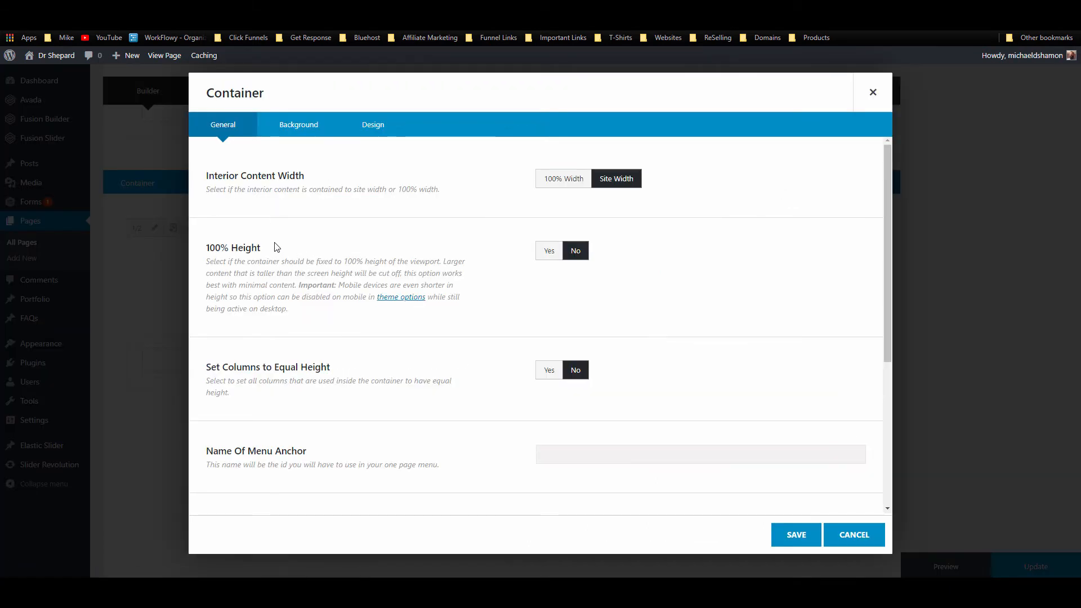
pyautogui.scroll(-2, 303, 308)
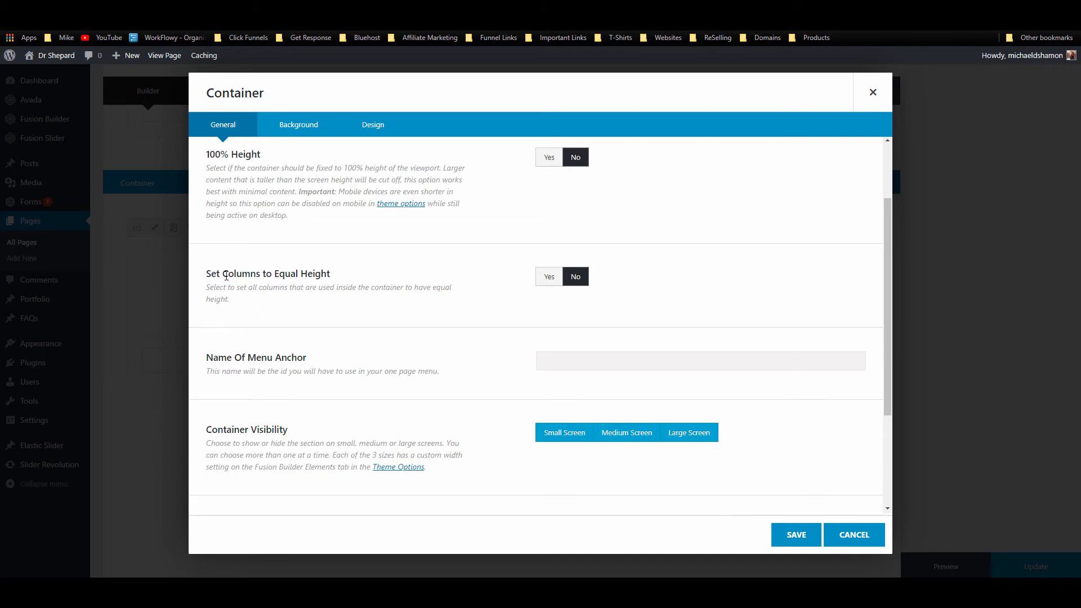
pyautogui.click(549, 278)
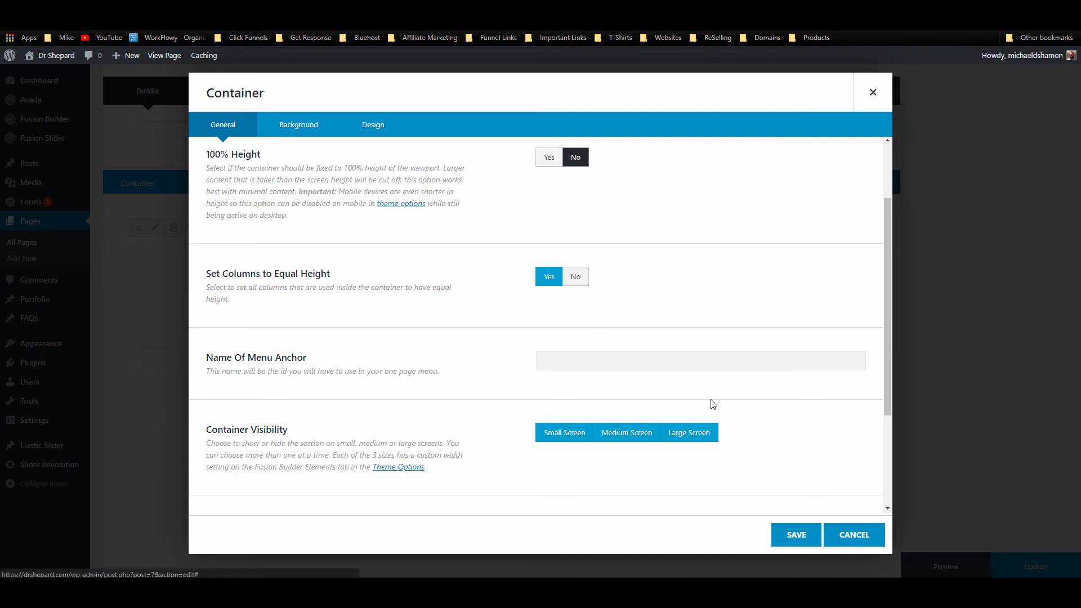
pyautogui.click(792, 536)
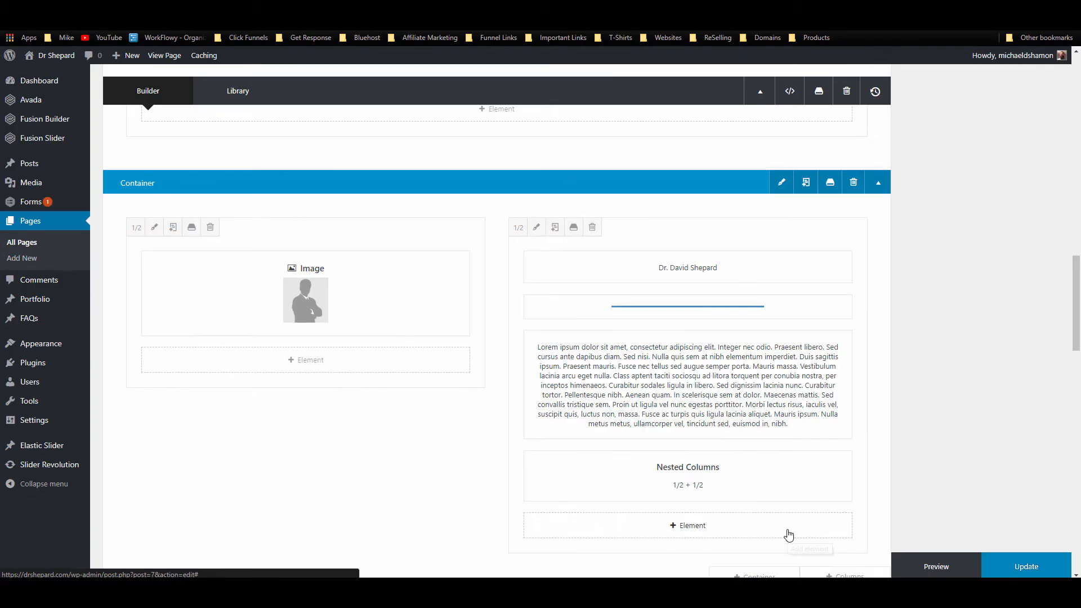
# Step: Vertically centre the image column's content, then update and view the live page
pyautogui.click(155, 228)
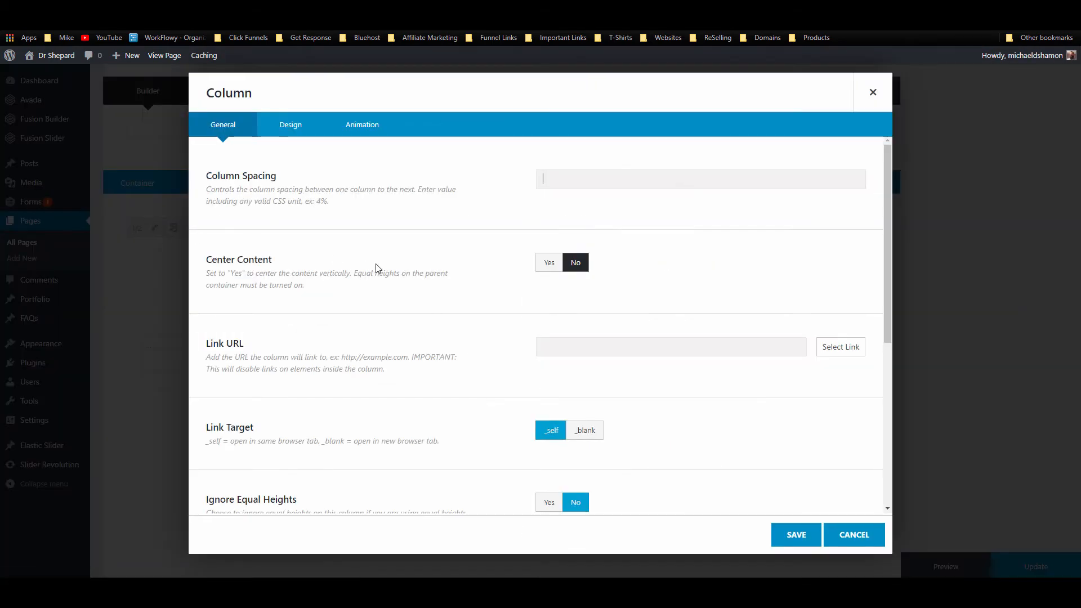
pyautogui.scroll(-2, 368, 277)
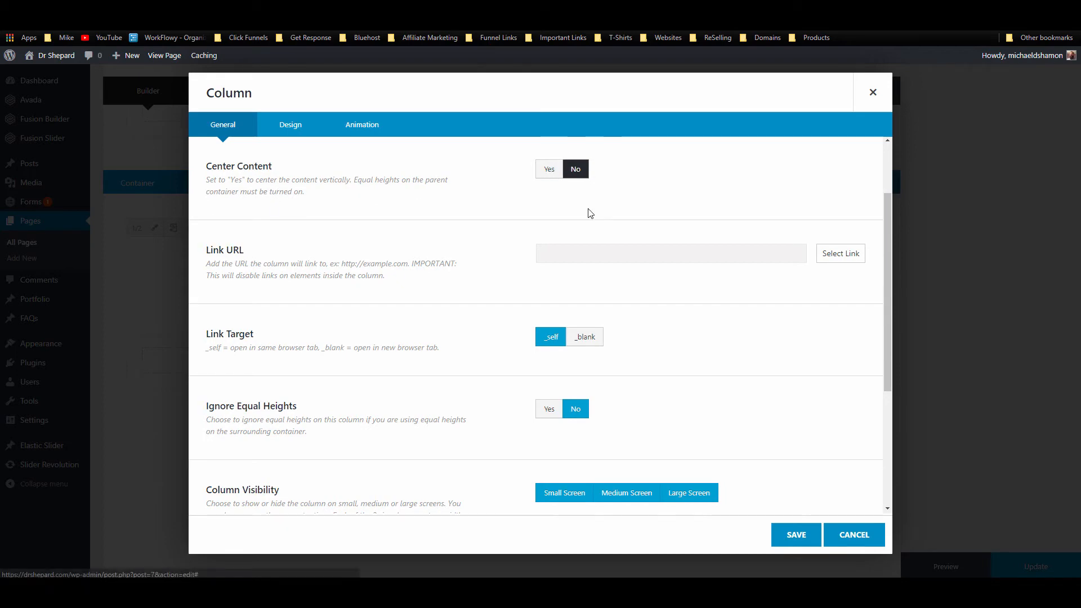
pyautogui.click(549, 169)
pyautogui.click(813, 538)
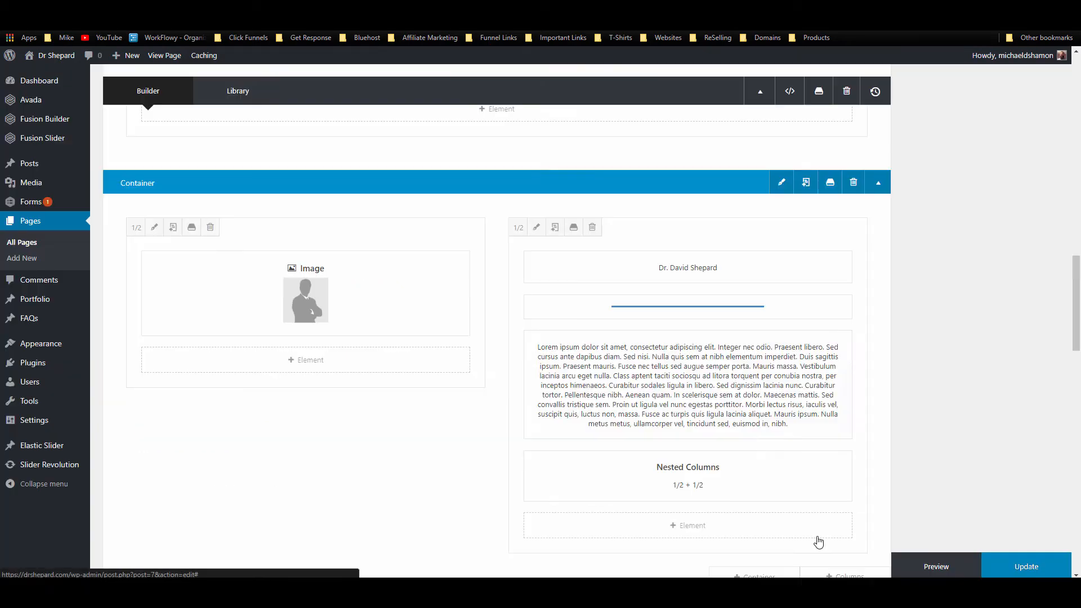
pyautogui.click(1029, 560)
pyautogui.hotkey('ctrl', 'Tab')
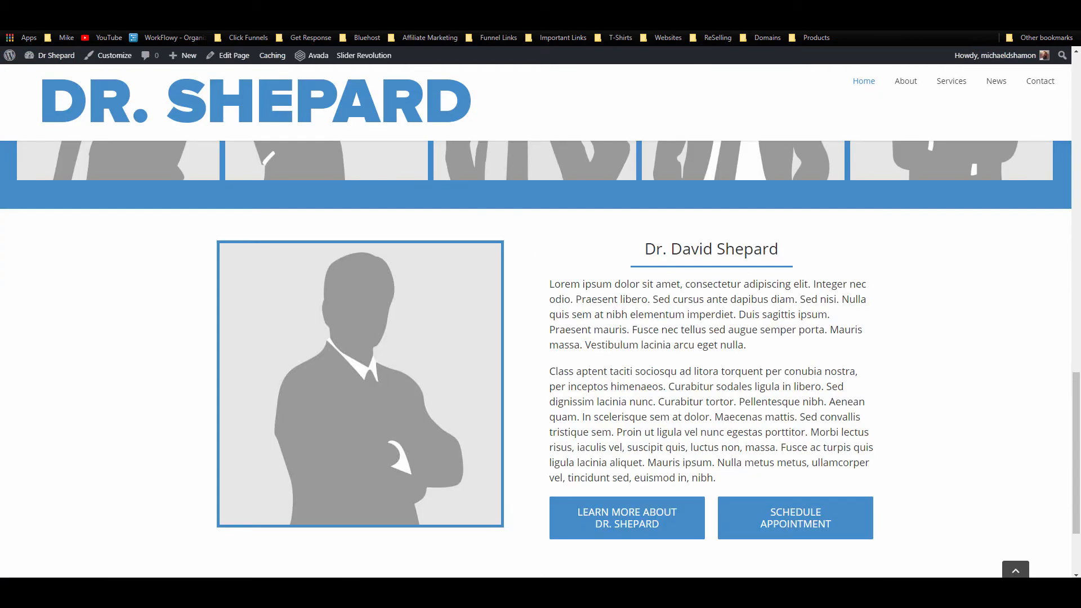
# Step: Reload the live home page and scroll through it to review the changes
pyautogui.click(41, 22)
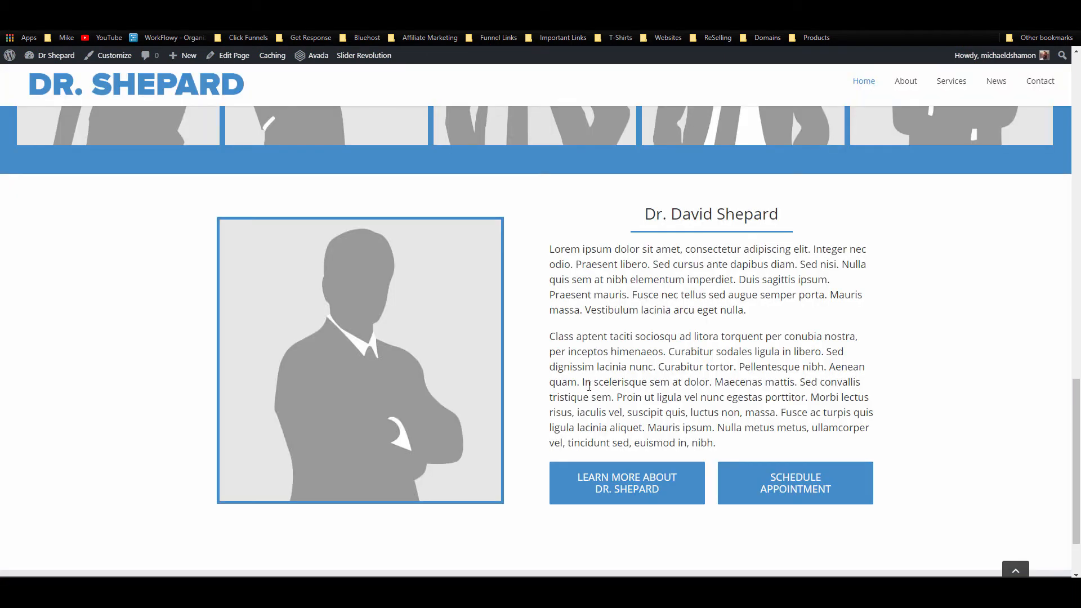
pyautogui.scroll(-2, 589, 386)
pyautogui.scroll(2, 587, 405)
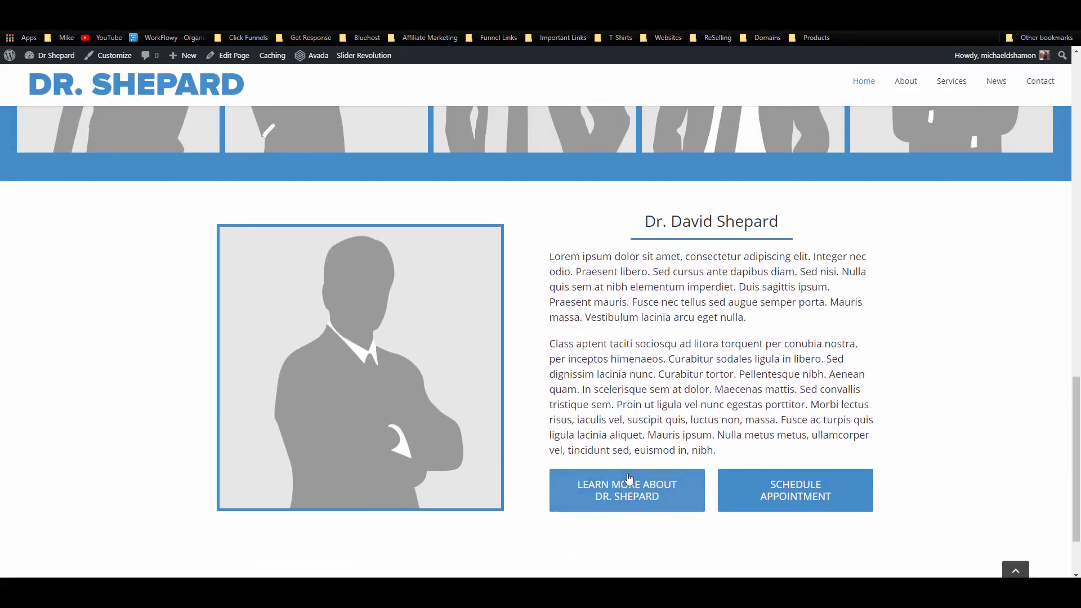
pyautogui.scroll(-2, 695, 498)
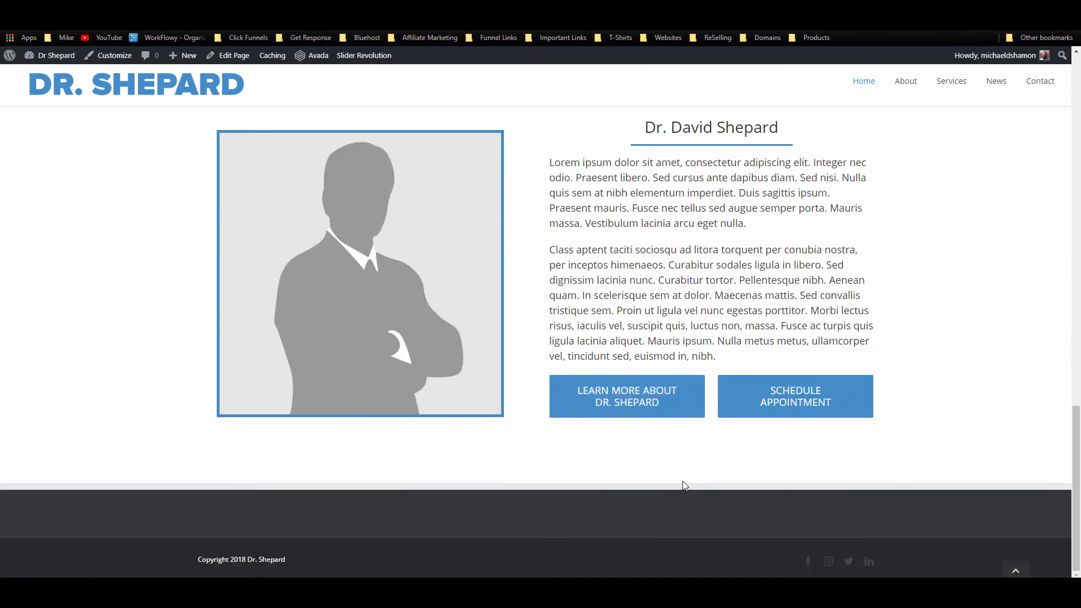
pyautogui.scroll(3, 679, 487)
pyautogui.scroll(-3, 675, 487)
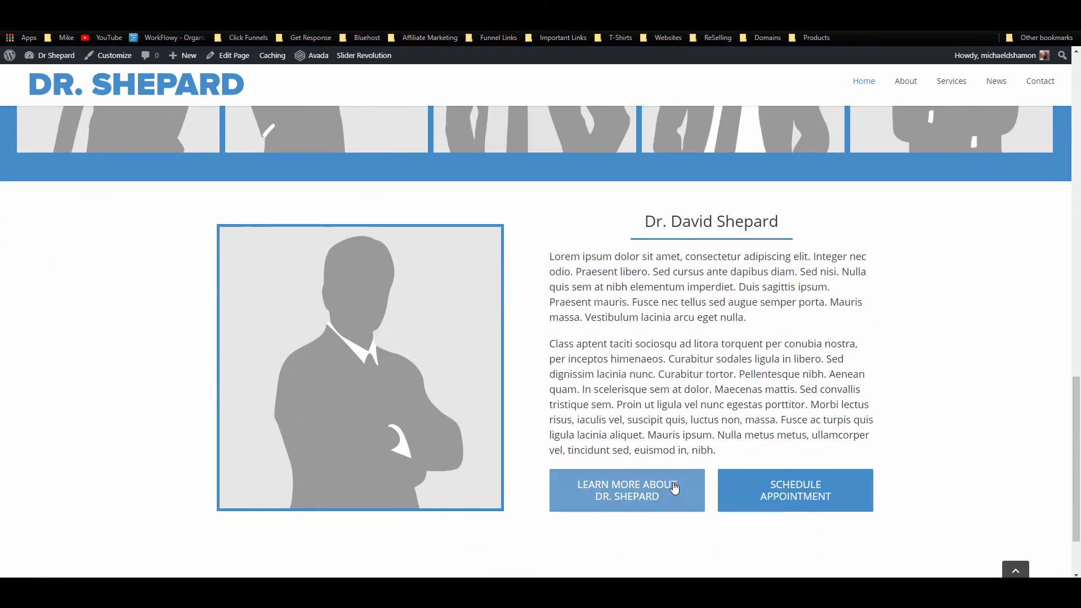
pyautogui.scroll(4, 406, 329)
pyautogui.scroll(7, 406, 333)
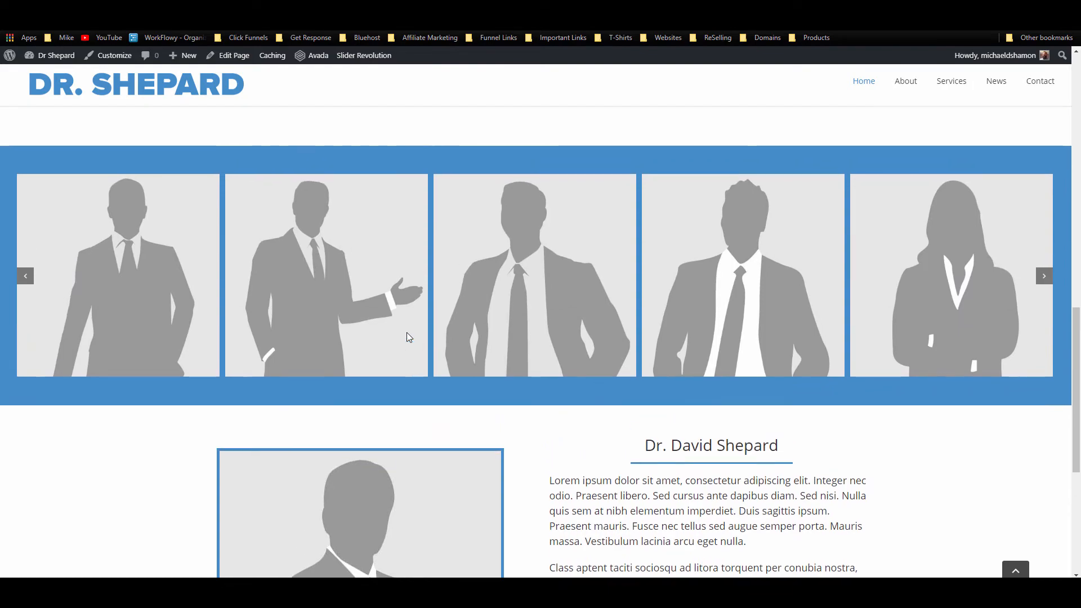
pyautogui.scroll(-10, 408, 340)
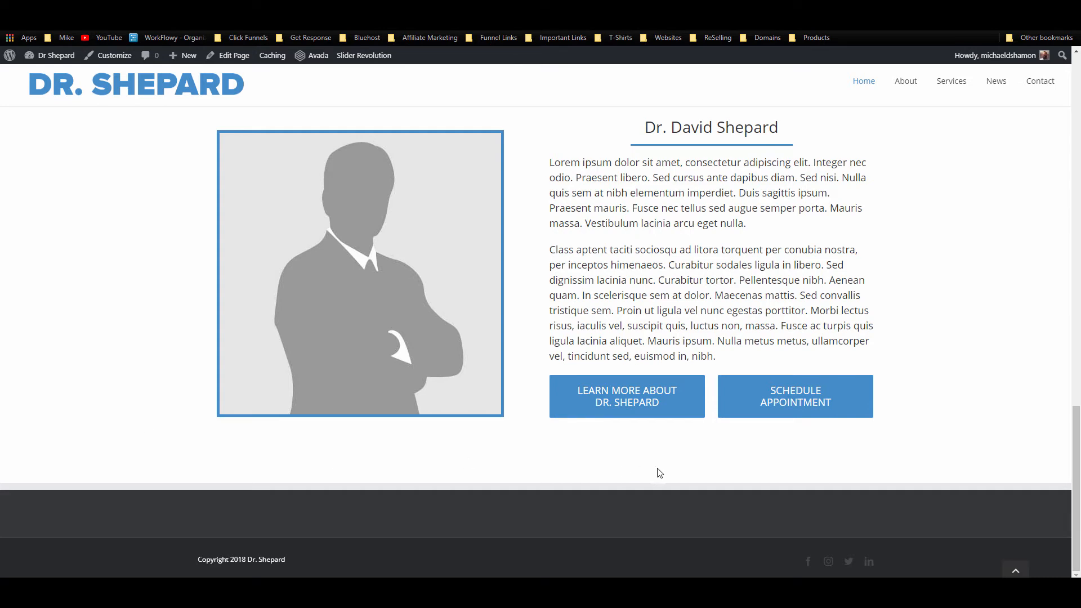
pyautogui.scroll(2, 790, 467)
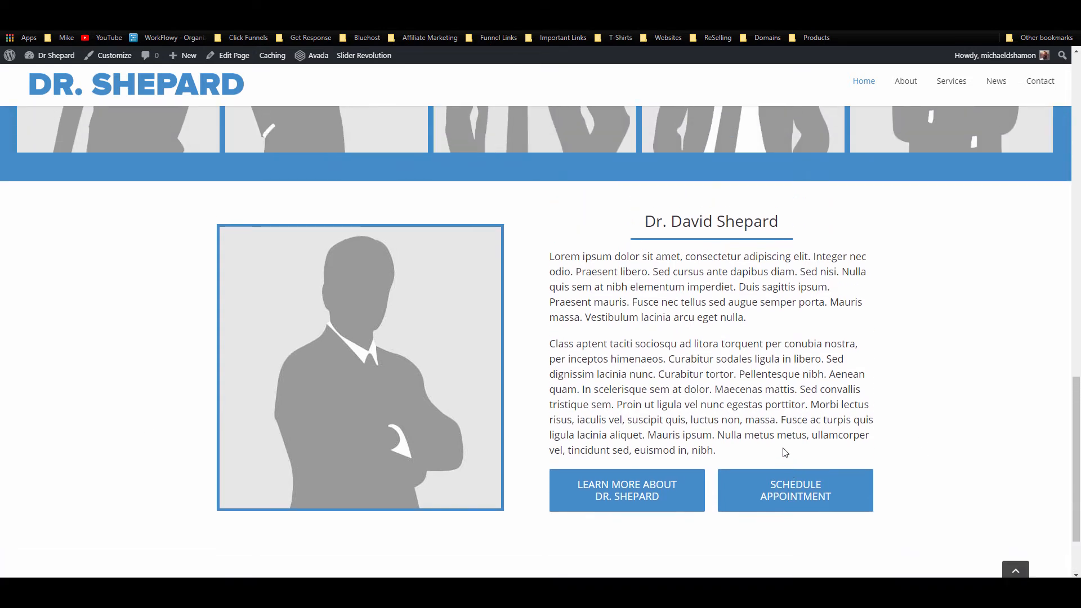
pyautogui.scroll(-2, 785, 457)
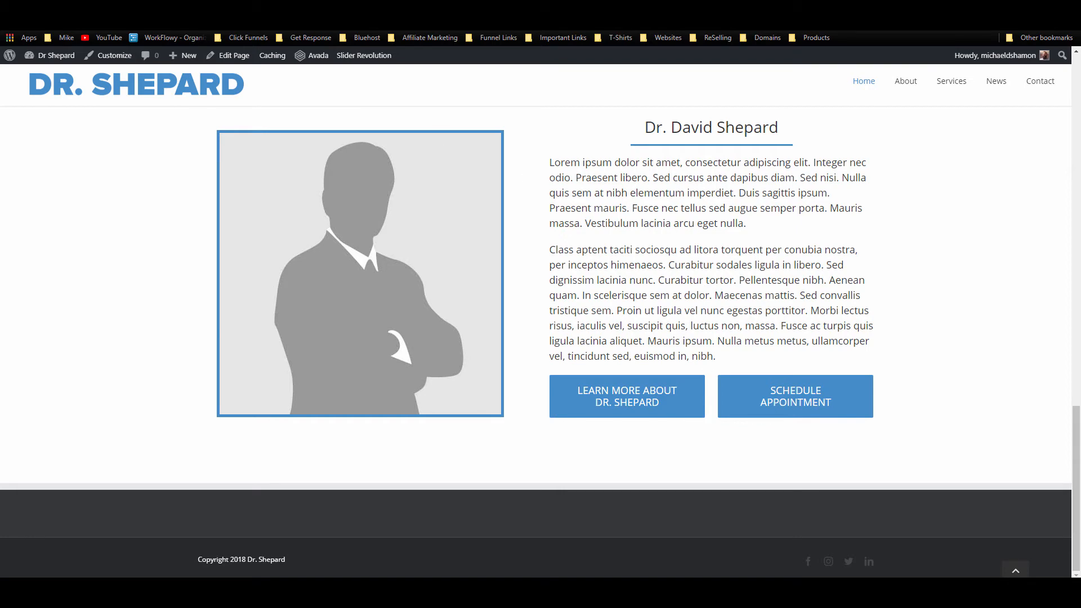
pyautogui.scroll(-5, 474, 270)
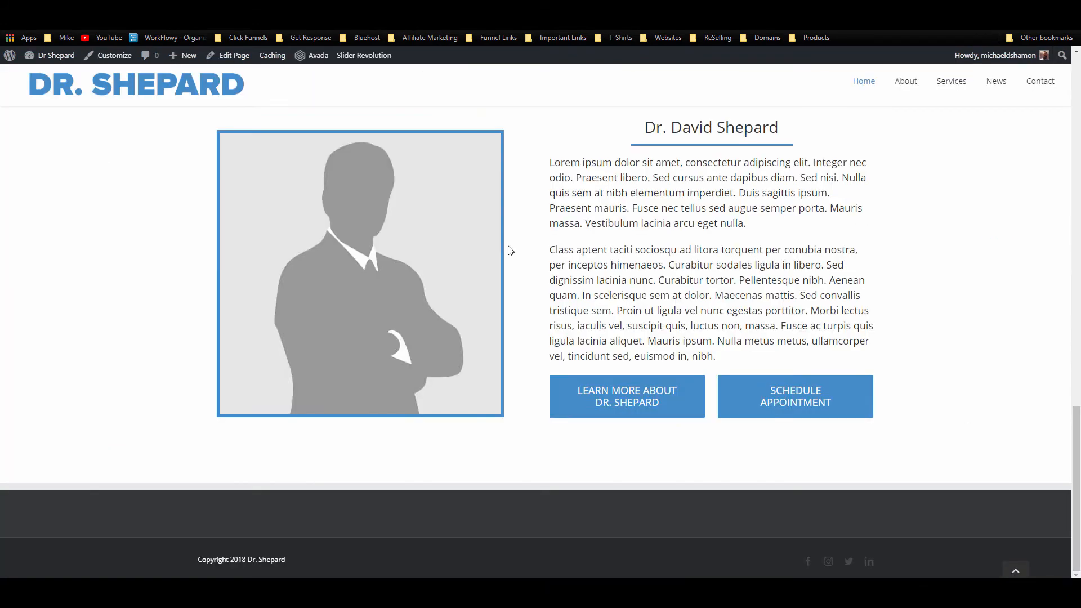
# Step: Save the welcome container to the library as 'Welcome Container' and drag its copy below the bio section
pyautogui.scroll(15, 504, 265)
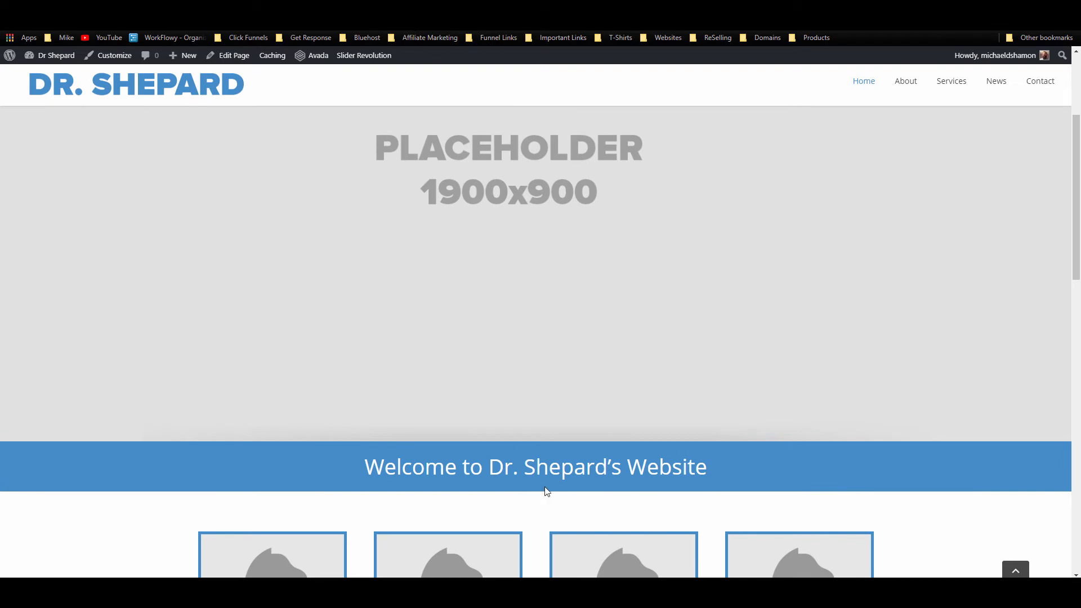
pyautogui.hotkey('ctrl', 'Tab')
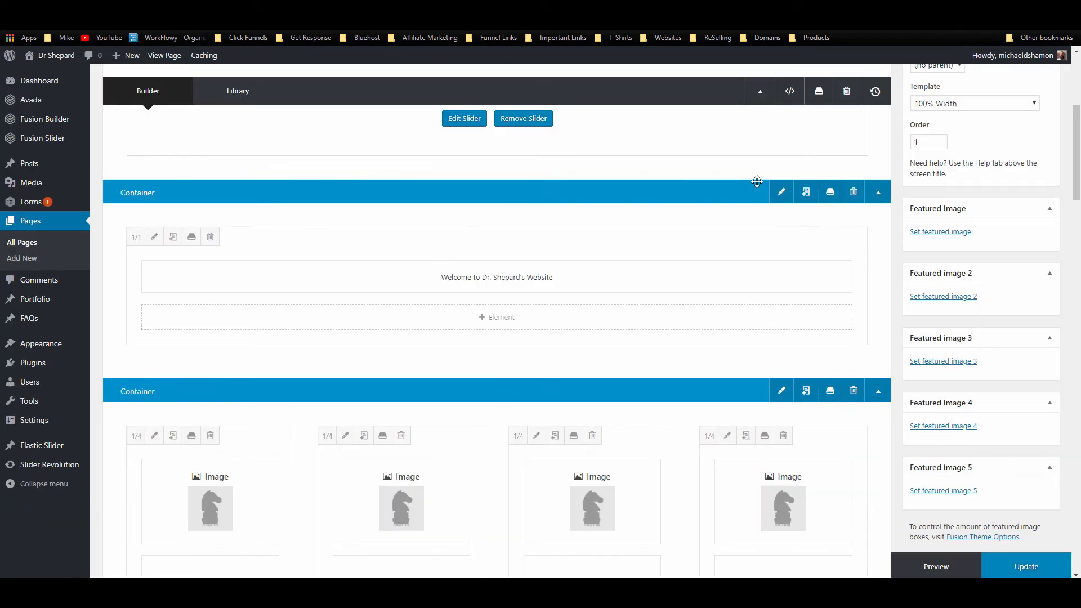
pyautogui.click(830, 192)
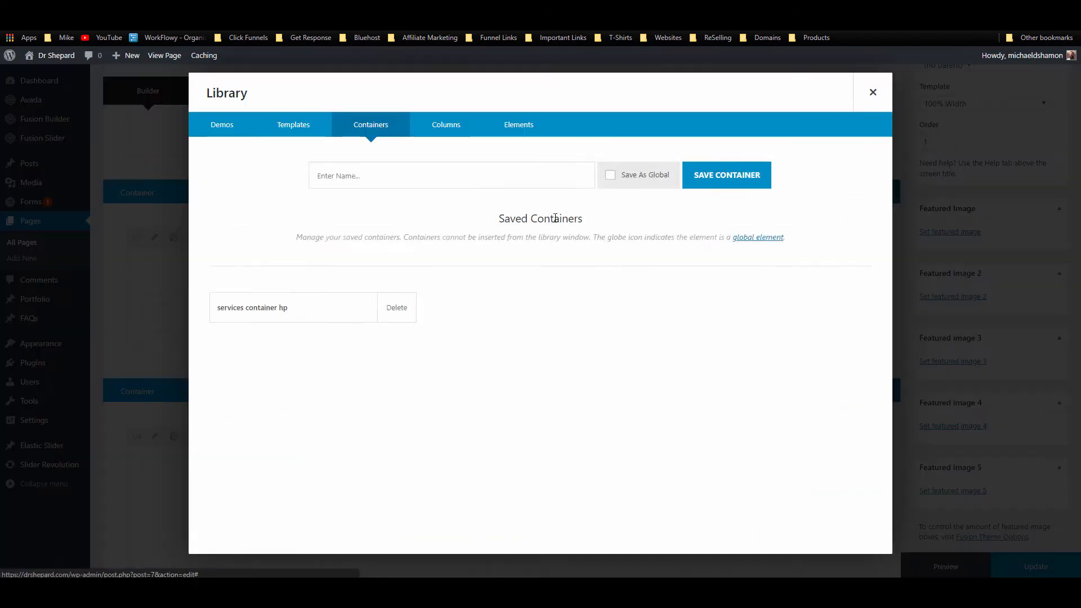
pyautogui.click(436, 176)
pyautogui.write('Welcome Container')
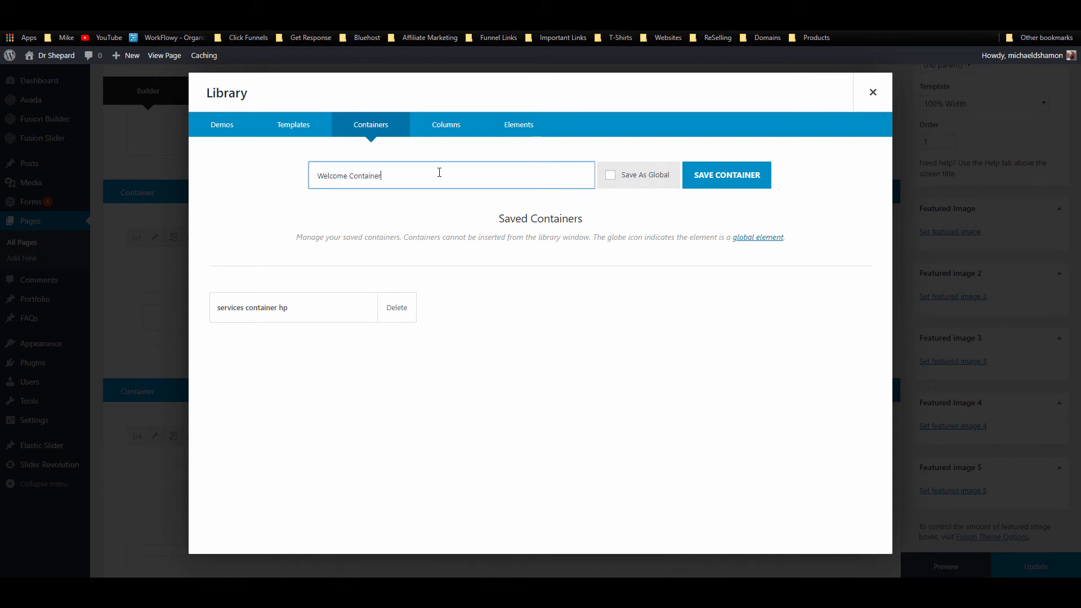
pyautogui.press('Return')
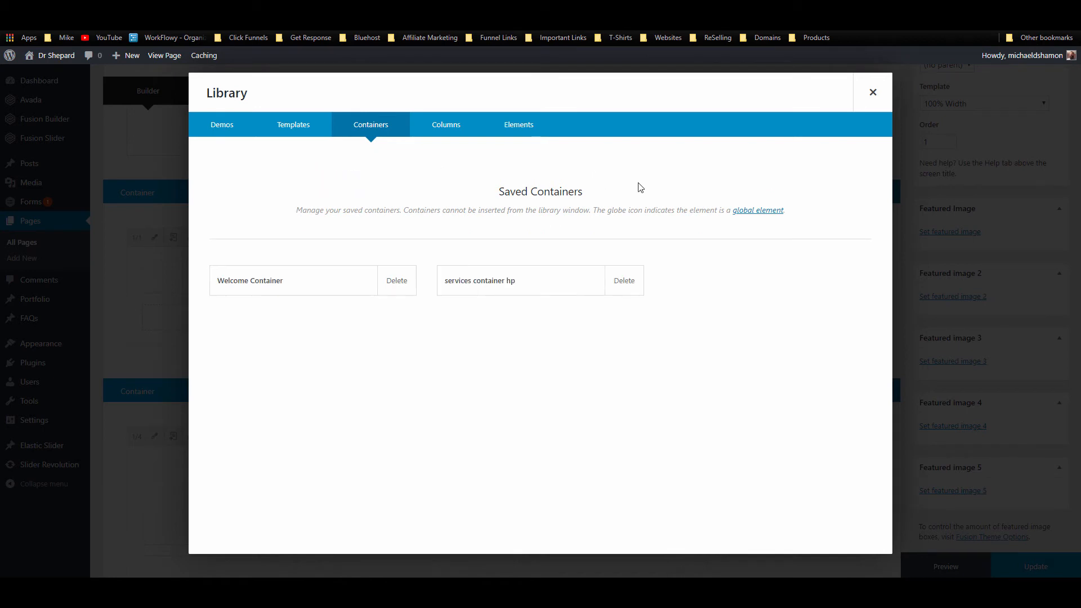
pyautogui.click(873, 92)
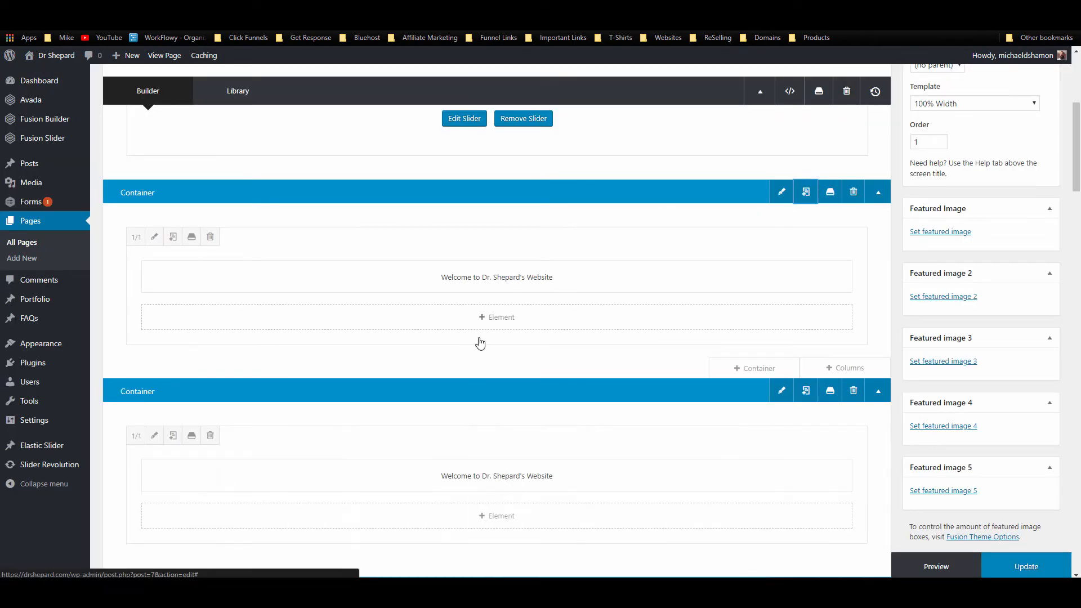
pyautogui.moveTo(482, 397); pyautogui.dragTo(517, 248)
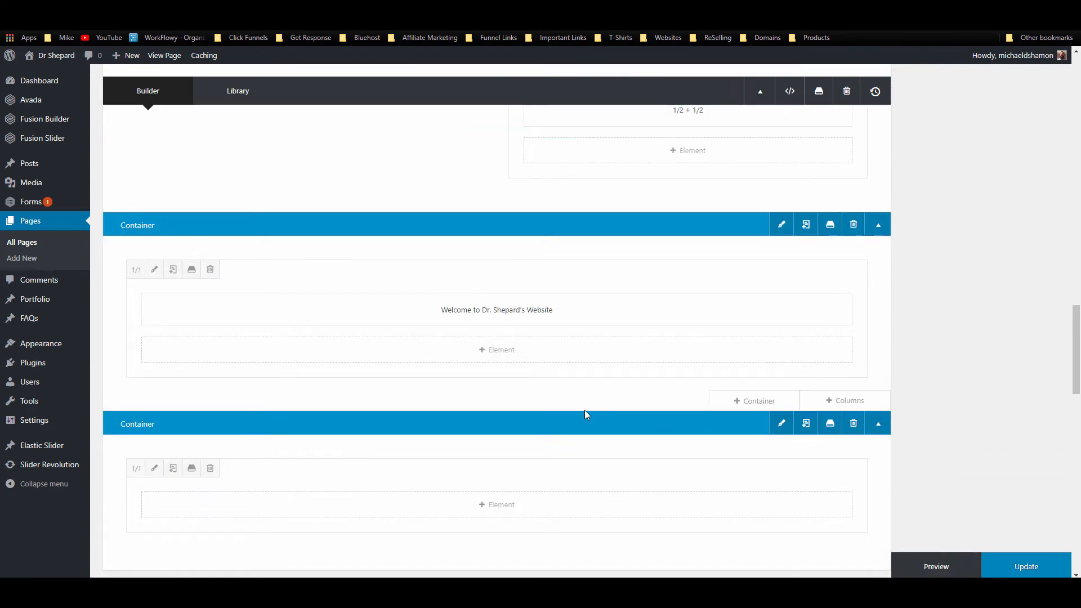
# Step: Replace the copied banner's heading text with 'Request An Appointment Now' and save it
pyautogui.scroll(-2, 580, 413)
pyautogui.scroll(2, 572, 405)
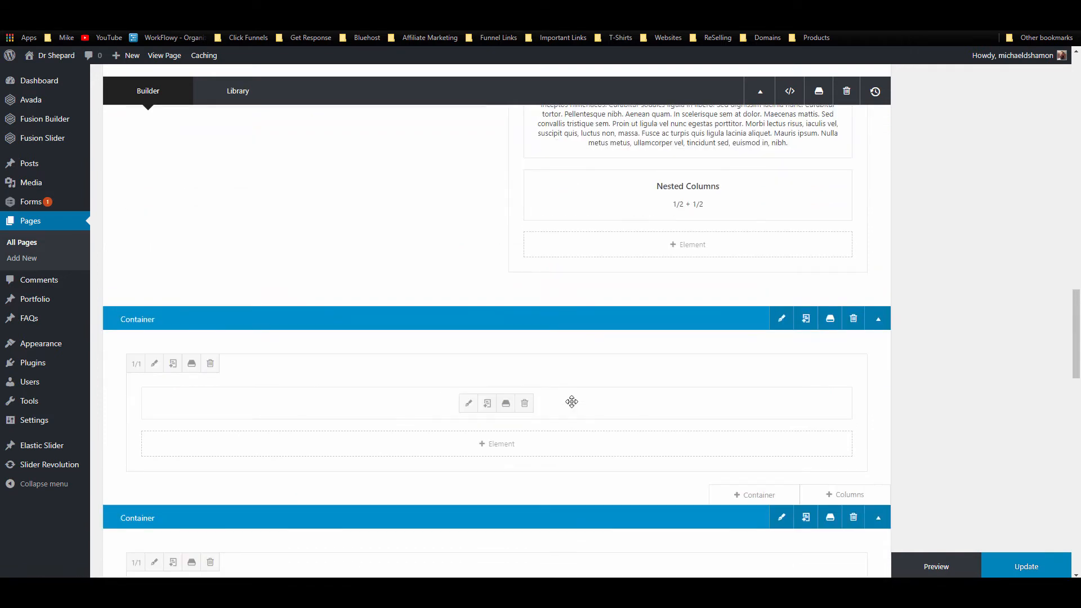
pyautogui.click(469, 403)
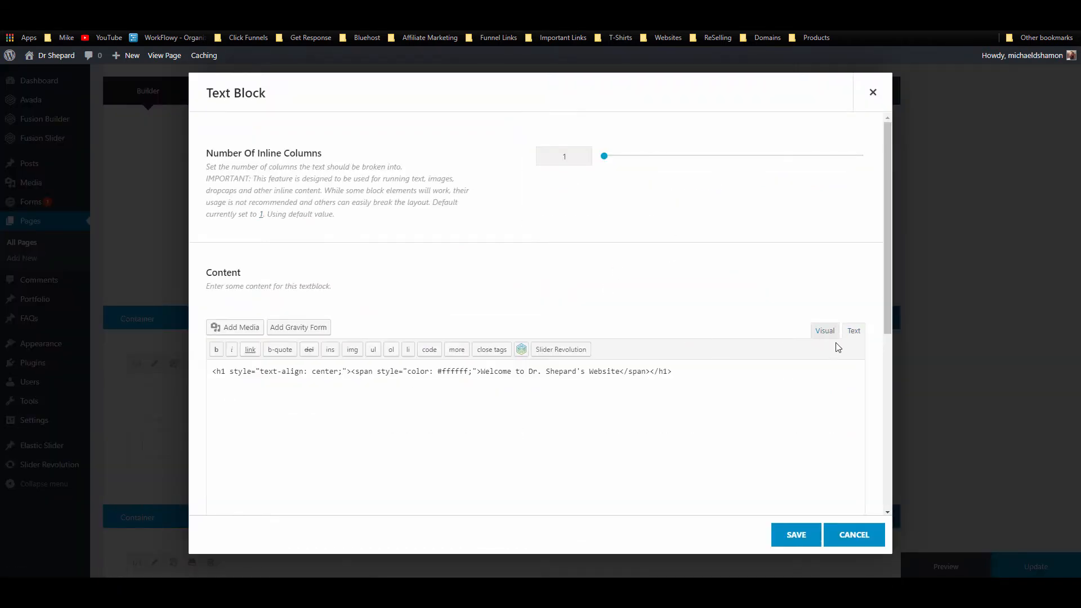
pyautogui.moveTo(620, 373); pyautogui.dragTo(483, 374)
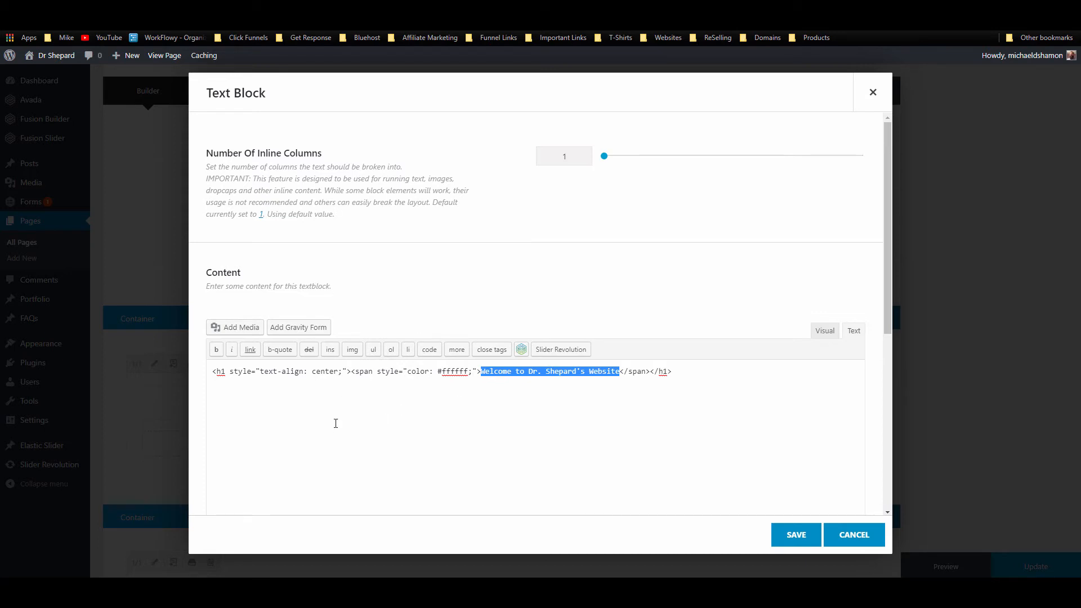
pyautogui.write('Reques')
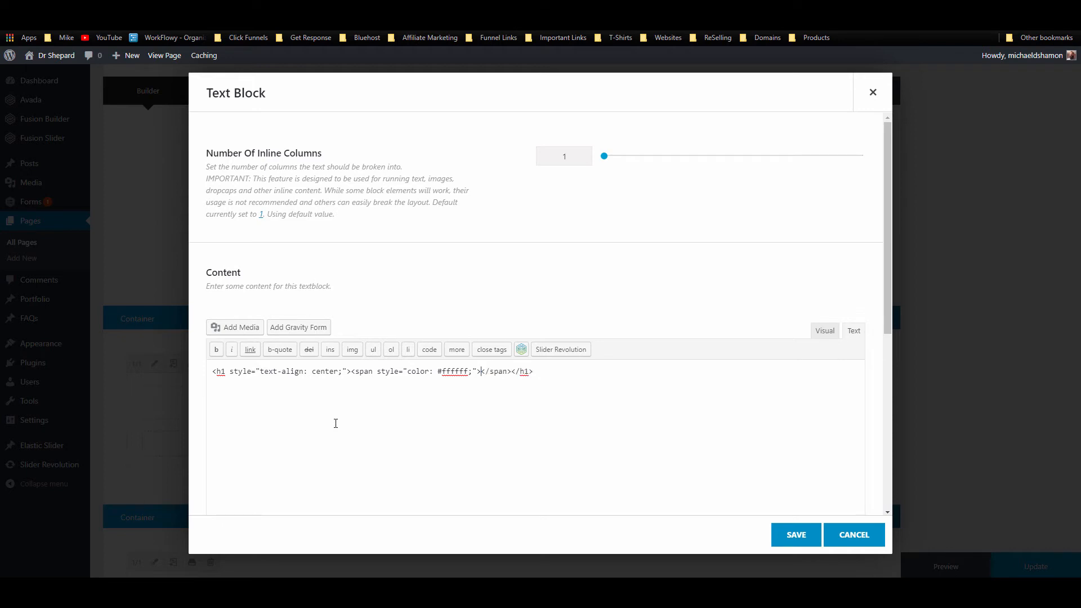
pyautogui.write('t An Appon')
pyautogui.press('BackSpace')
pyautogui.write('intment Now')
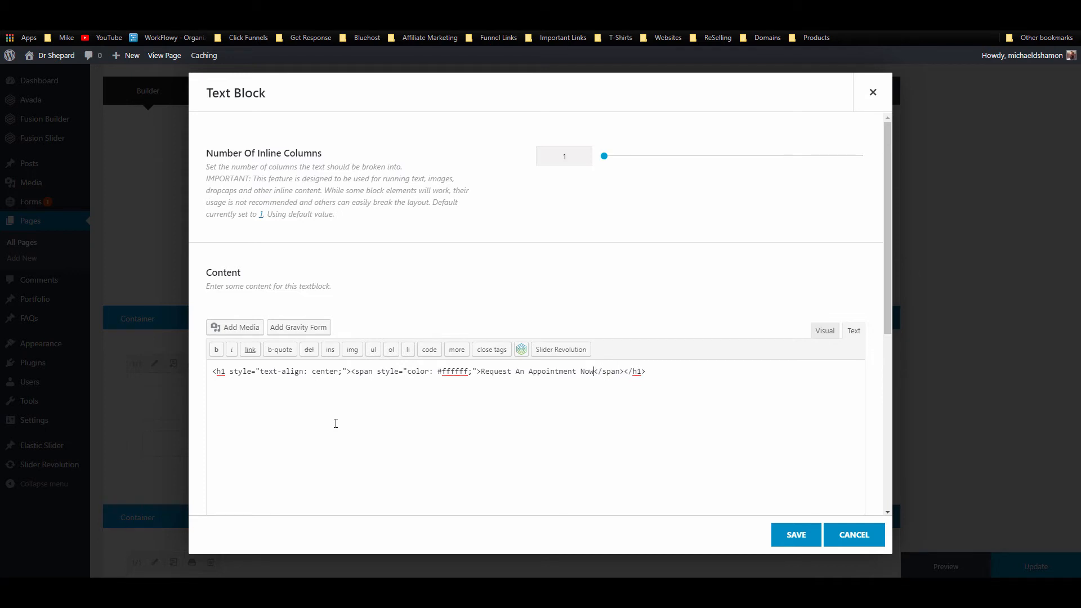
pyautogui.click(796, 532)
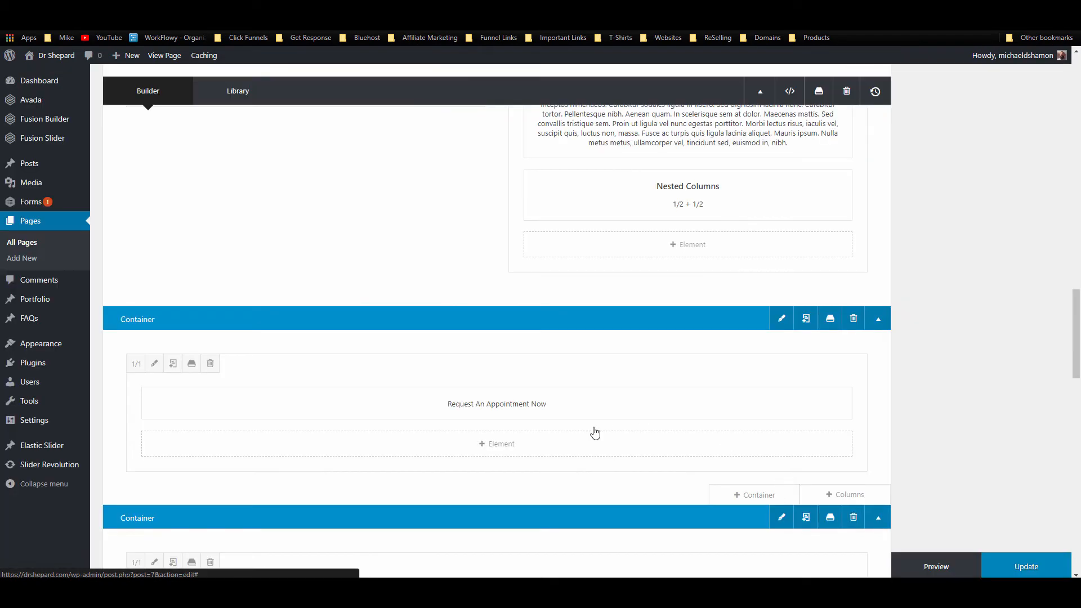
# Step: Start adding a new element beneath the heading and open the element search
pyautogui.scroll(-2, 338, 360)
pyautogui.click(434, 349)
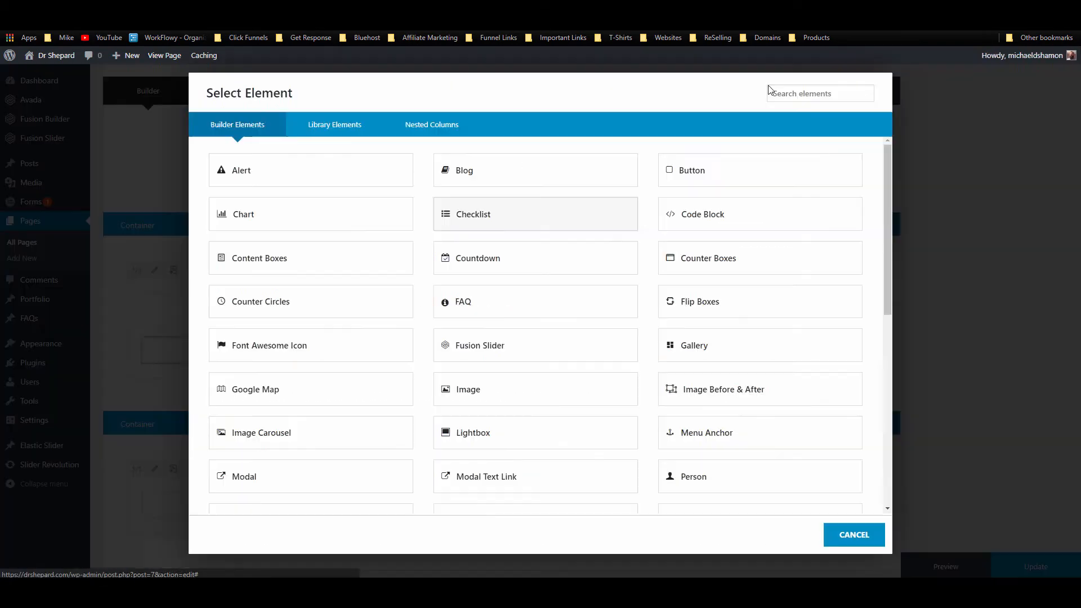
pyautogui.click(820, 90)
# Step: Add a Button element linked to the Contact page's URL
pyautogui.write('butt')
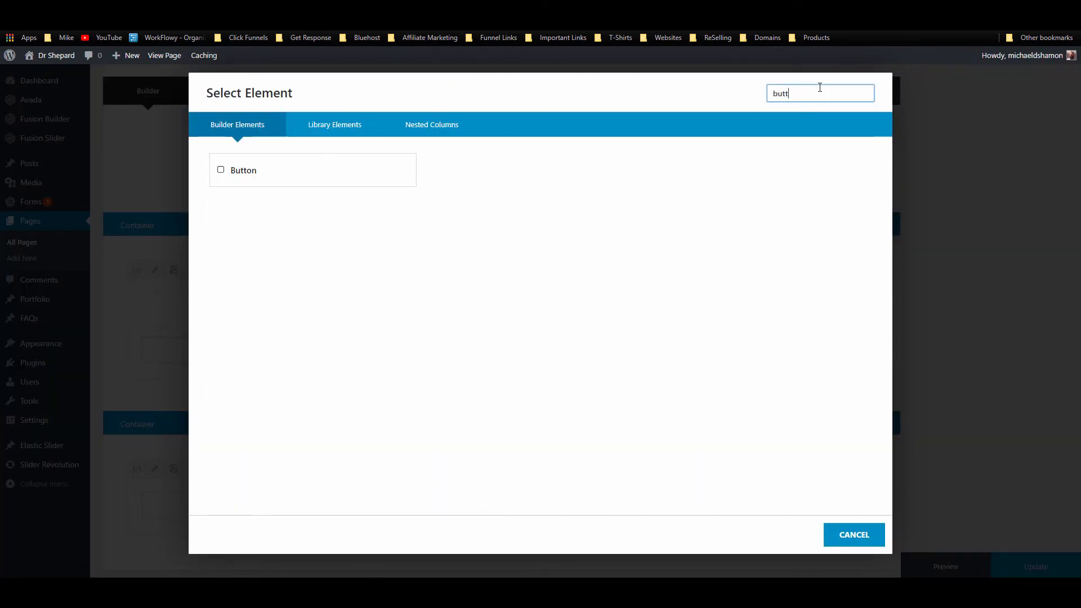
pyautogui.click(396, 167)
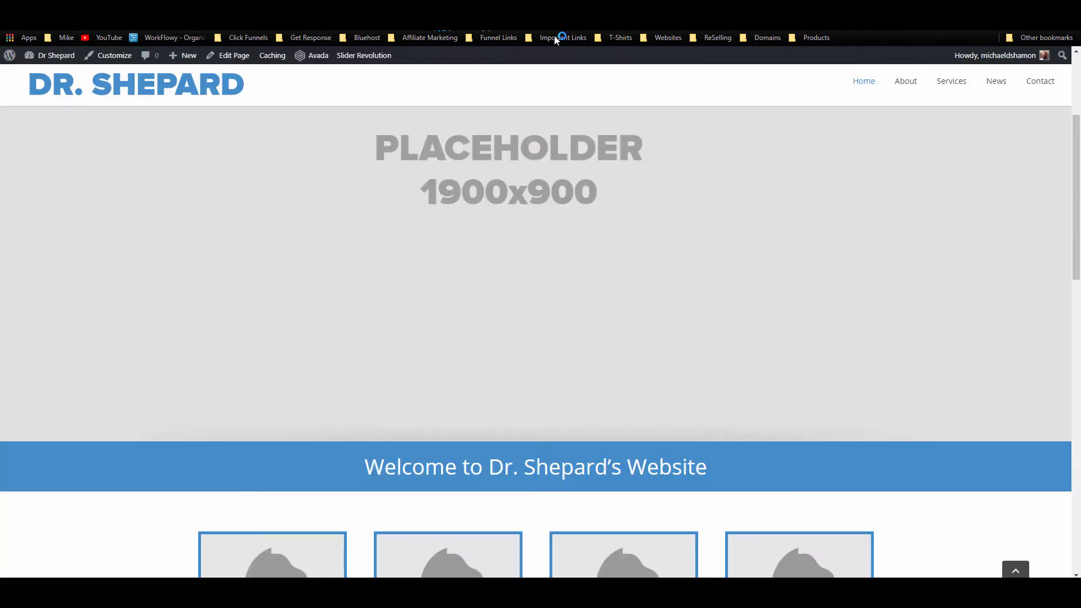
pyautogui.rightClick(1038, 82)
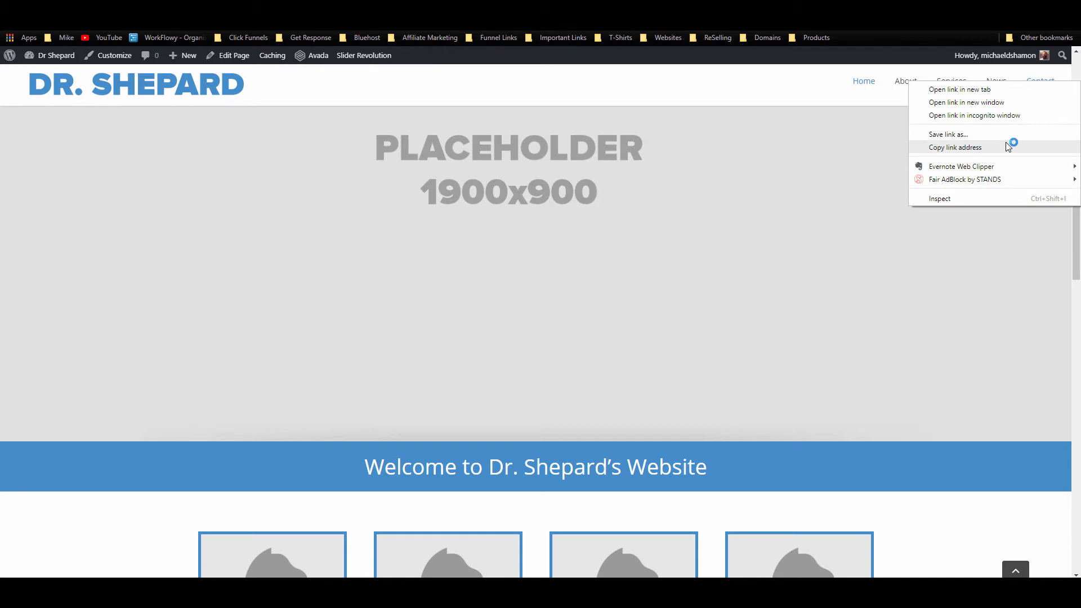
pyautogui.click(1009, 147)
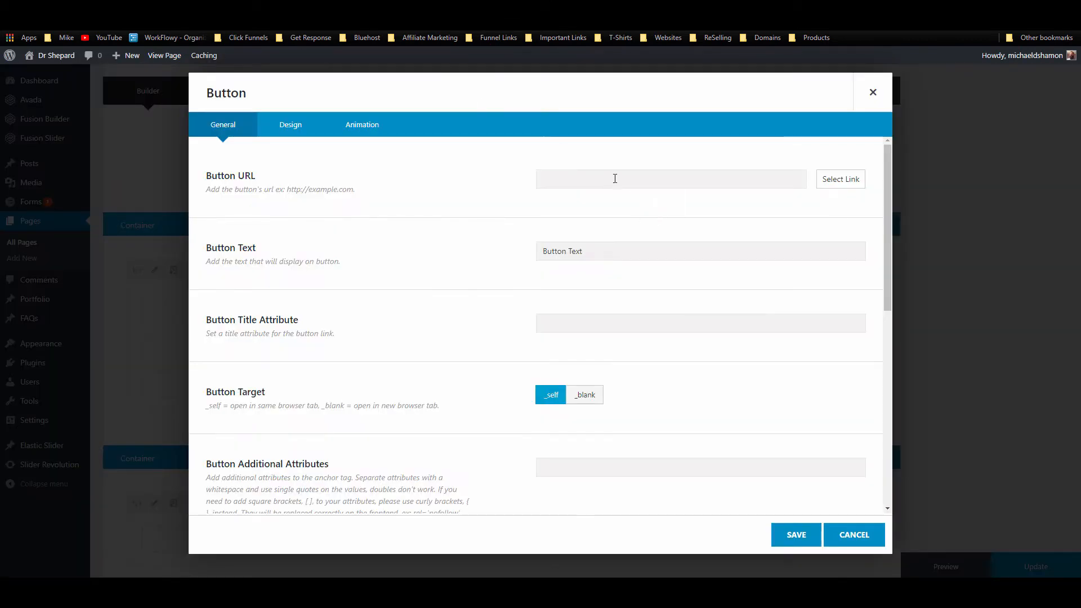
pyautogui.click(615, 178)
pyautogui.hotkey('ctrl', 'v')
# Step: Set the button text and title to 'Request Appointment', centre it, and save
pyautogui.tripleClick(609, 256)
pyautogui.write('Request Appointment')
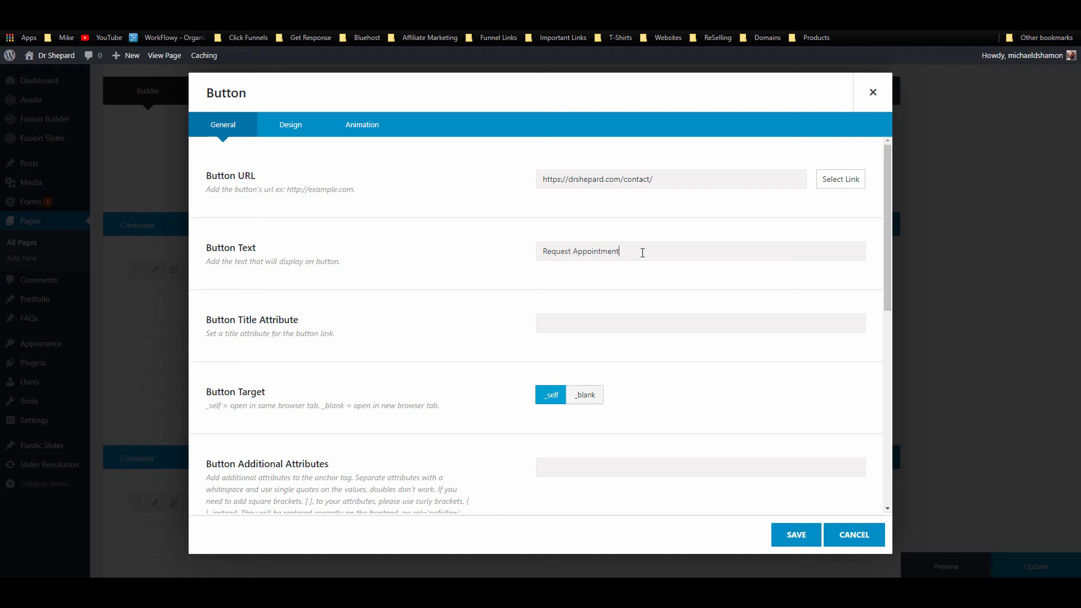
pyautogui.hotkey('ctrl', 'a')
pyautogui.click(561, 319)
pyautogui.hotkey('ctrl', 'v')
pyautogui.scroll(-3, 733, 386)
pyautogui.click(630, 388)
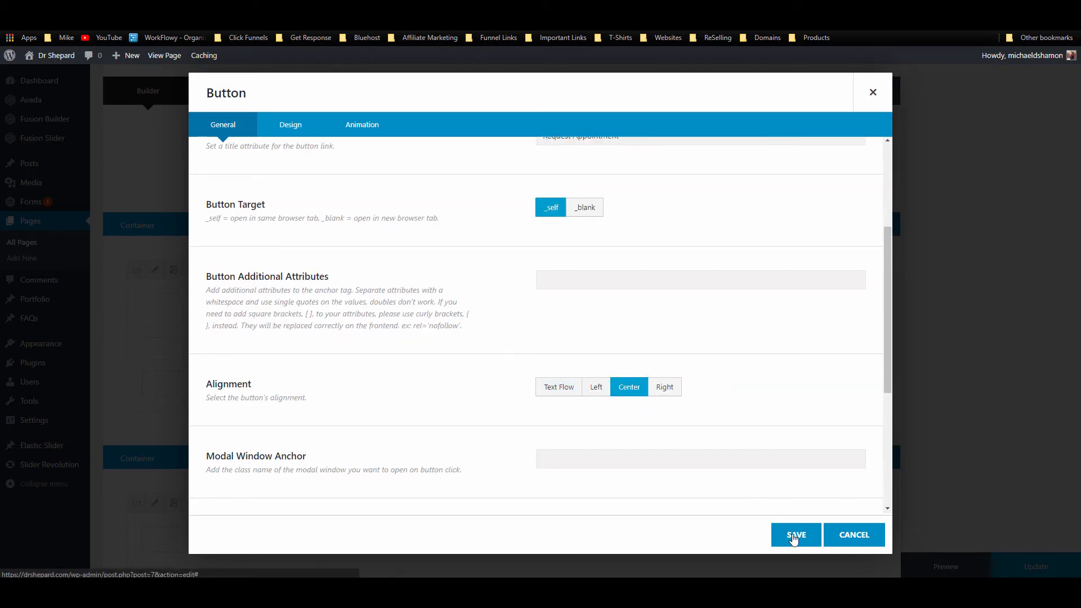
pyautogui.click(795, 536)
pyautogui.scroll(-2, 306, 295)
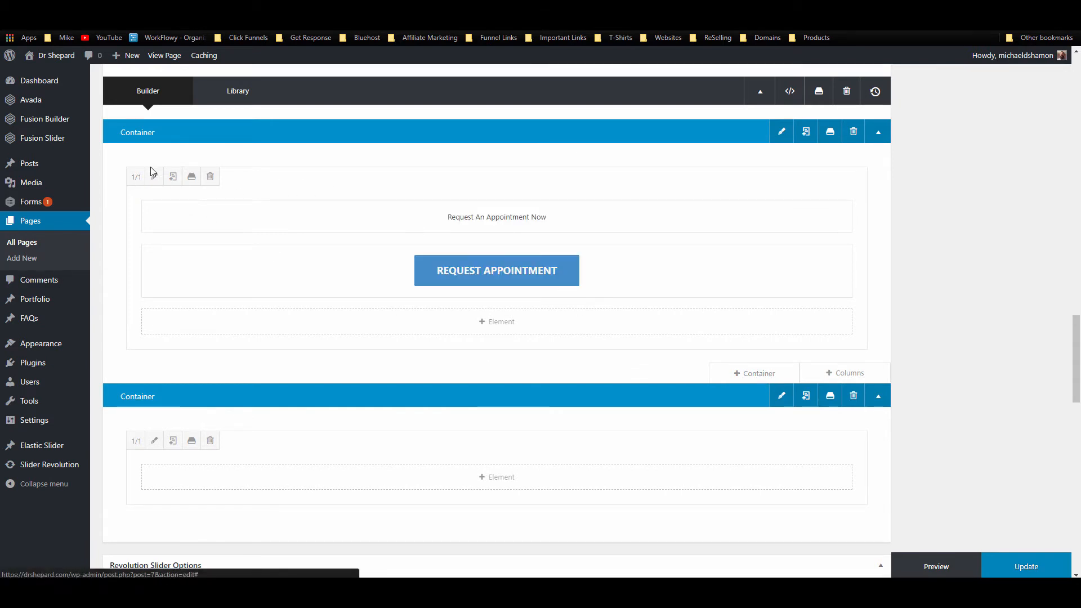
# Step: Clone the column, keeping only the button in the clone and only the heading in the original
pyautogui.click(172, 177)
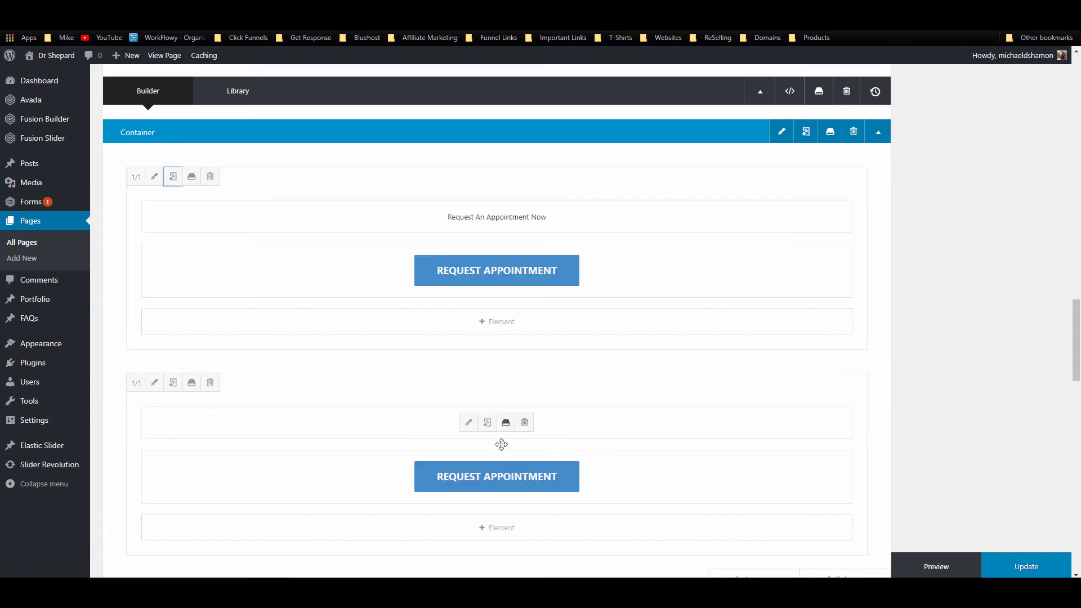
pyautogui.click(524, 423)
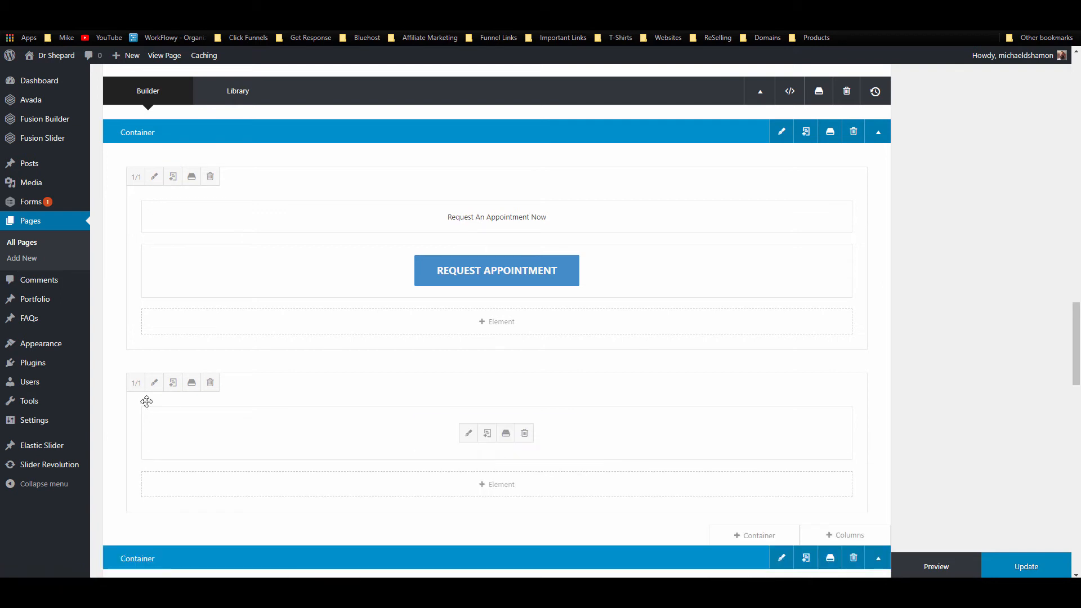
pyautogui.click(136, 176)
pyautogui.click(524, 271)
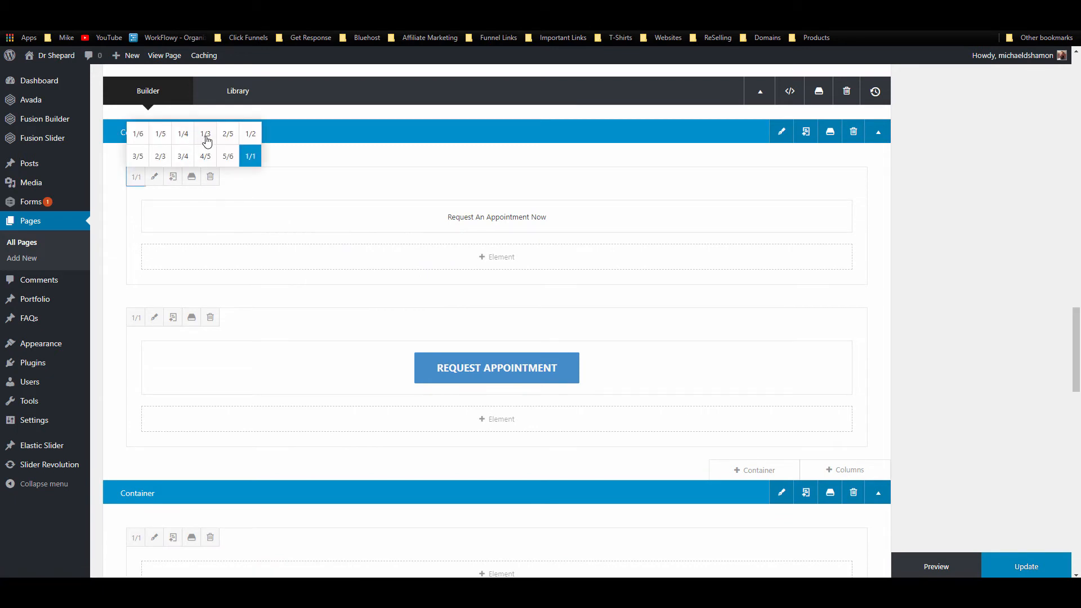
# Step: Size the heading column to 2/3 and the button column to 1/3
pyautogui.click(204, 134)
pyautogui.click(137, 317)
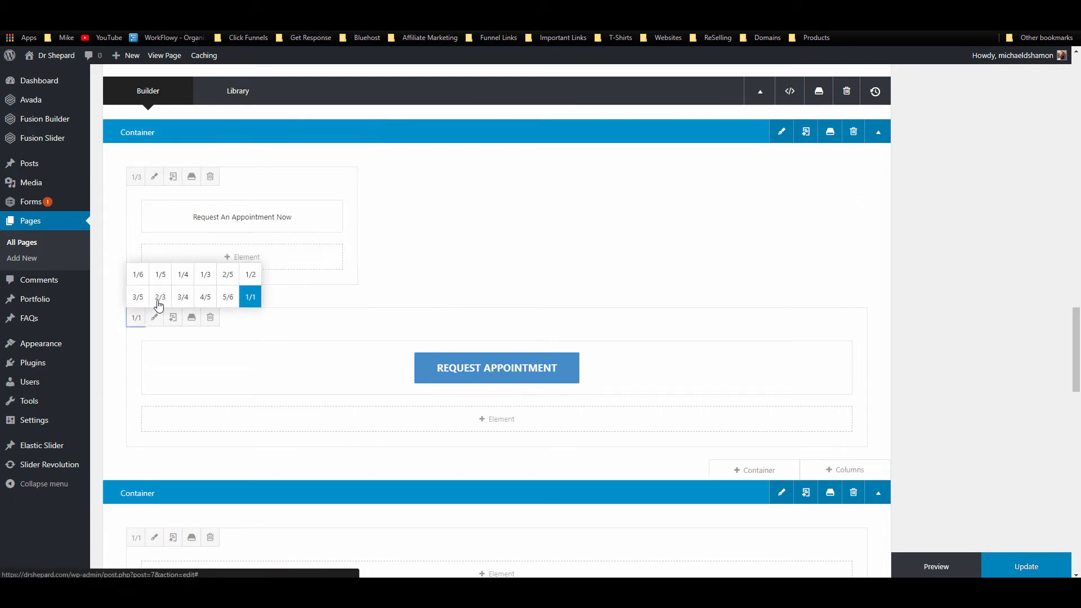
pyautogui.click(205, 274)
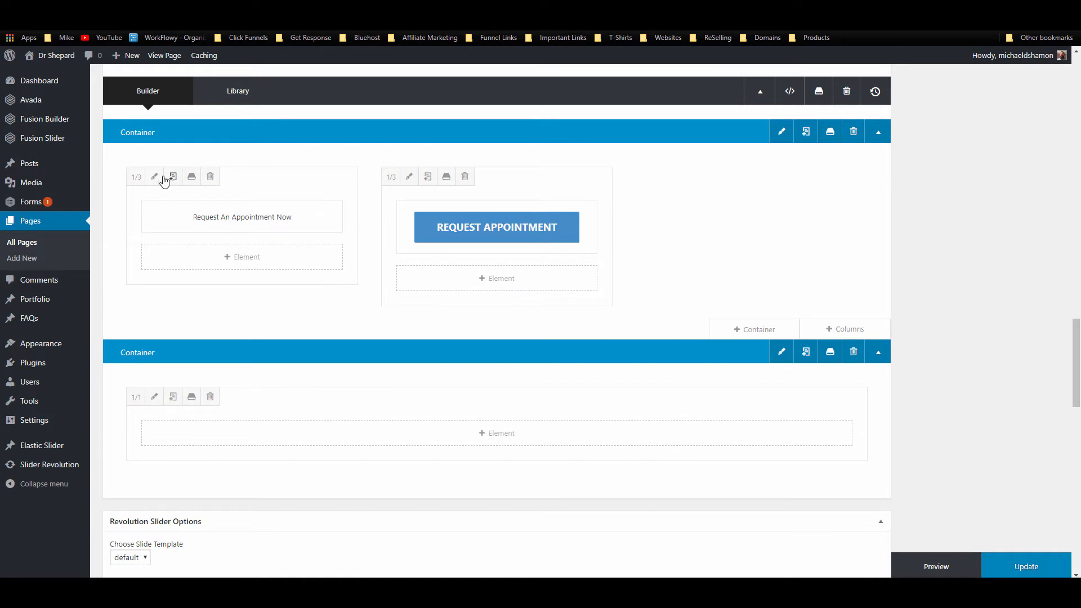
pyautogui.click(137, 178)
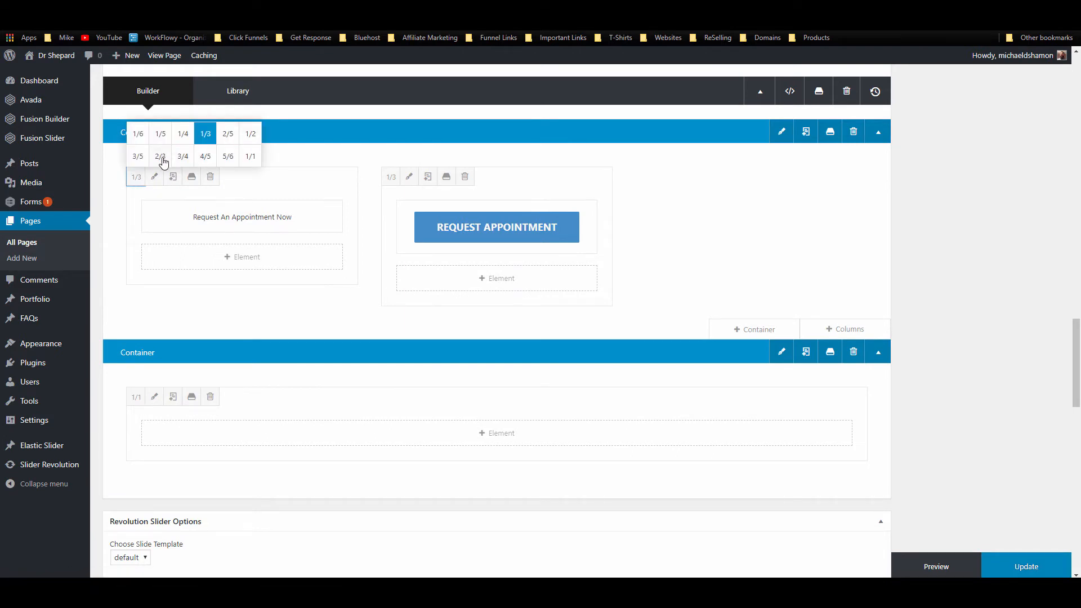
pyautogui.click(161, 157)
pyautogui.moveTo(760, 229)
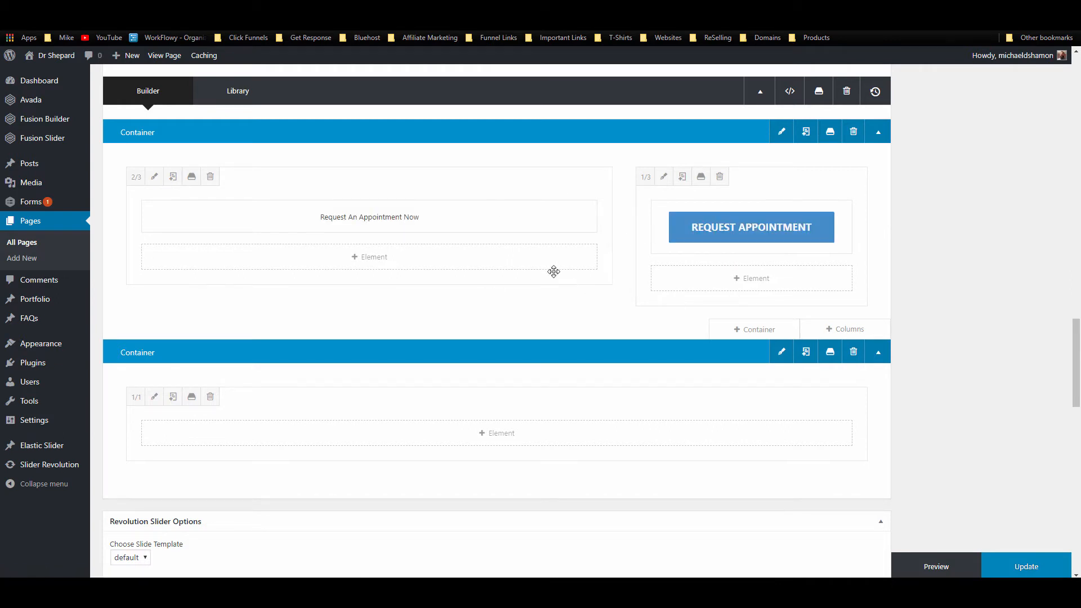
pyautogui.scroll(2, 565, 274)
pyautogui.moveTo(695, 331)
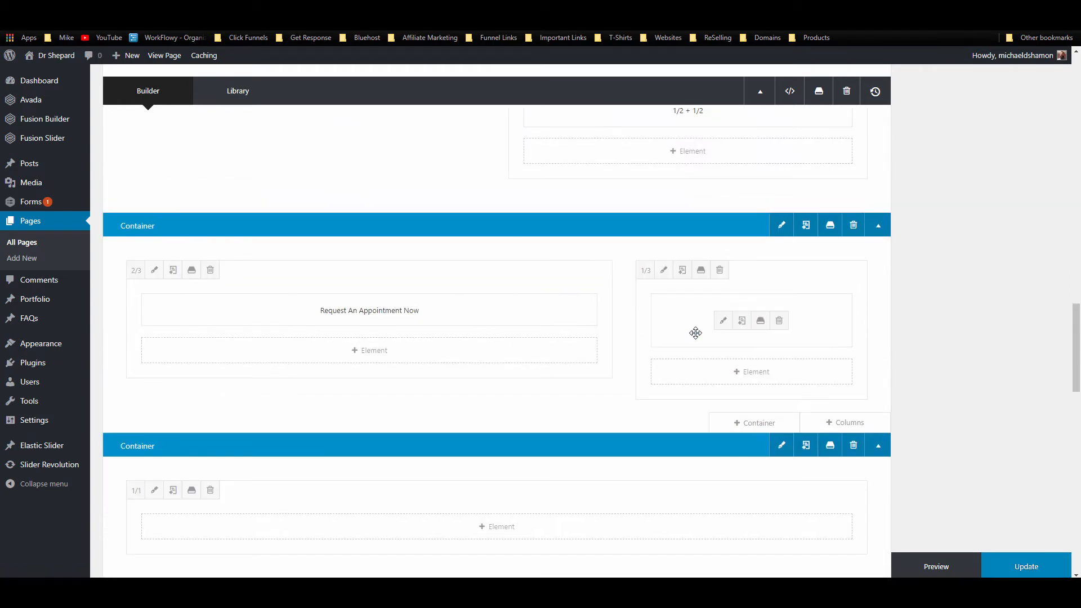
# Step: Give the Request Appointment button a Custom style with white top and bottom gradient colours
pyautogui.click(724, 321)
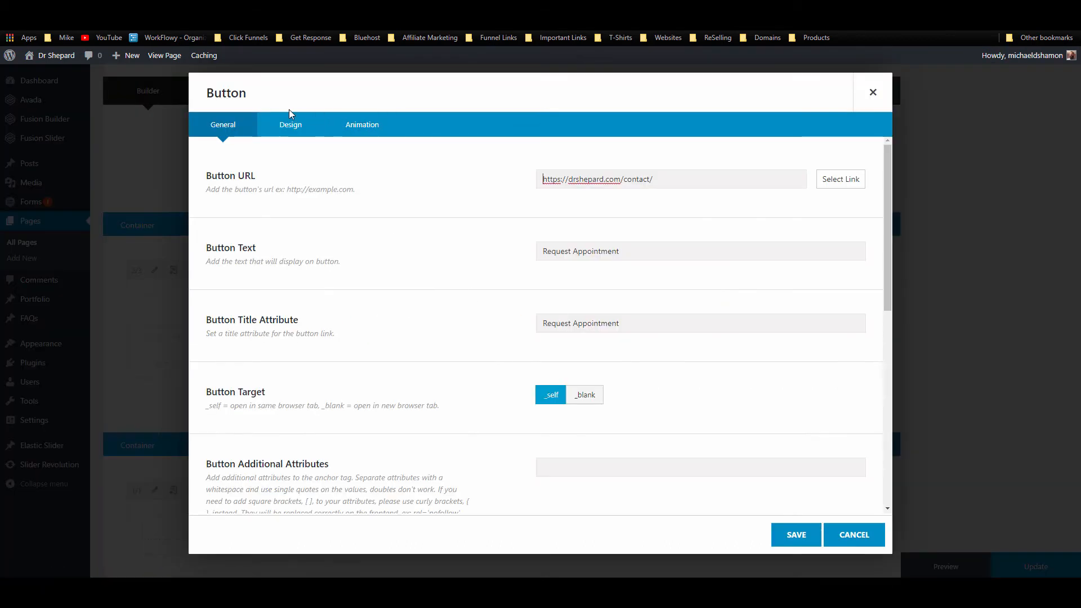
pyautogui.click(301, 124)
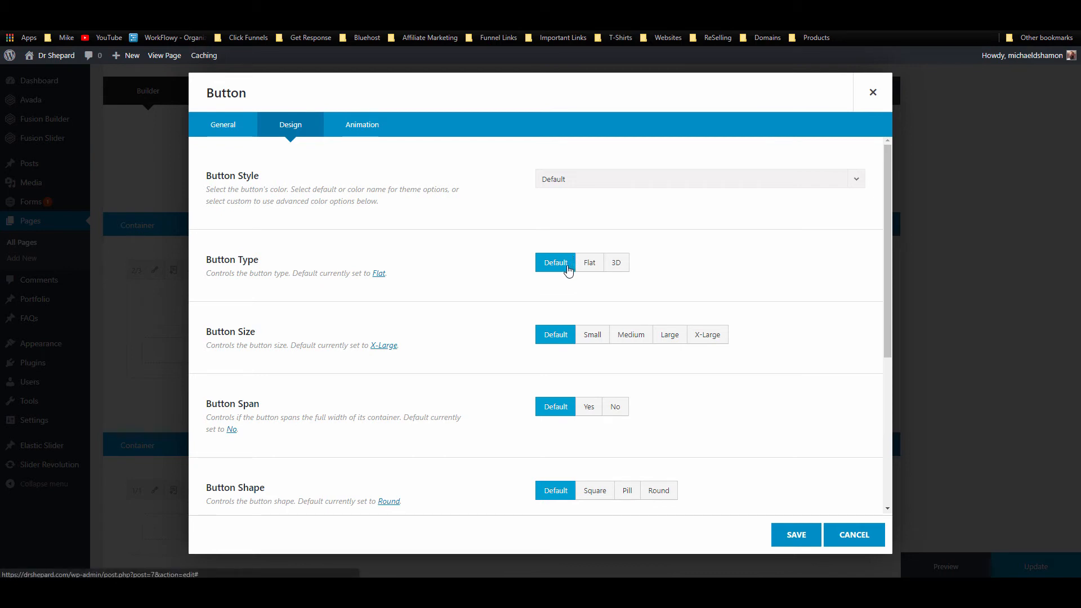
pyautogui.click(580, 183)
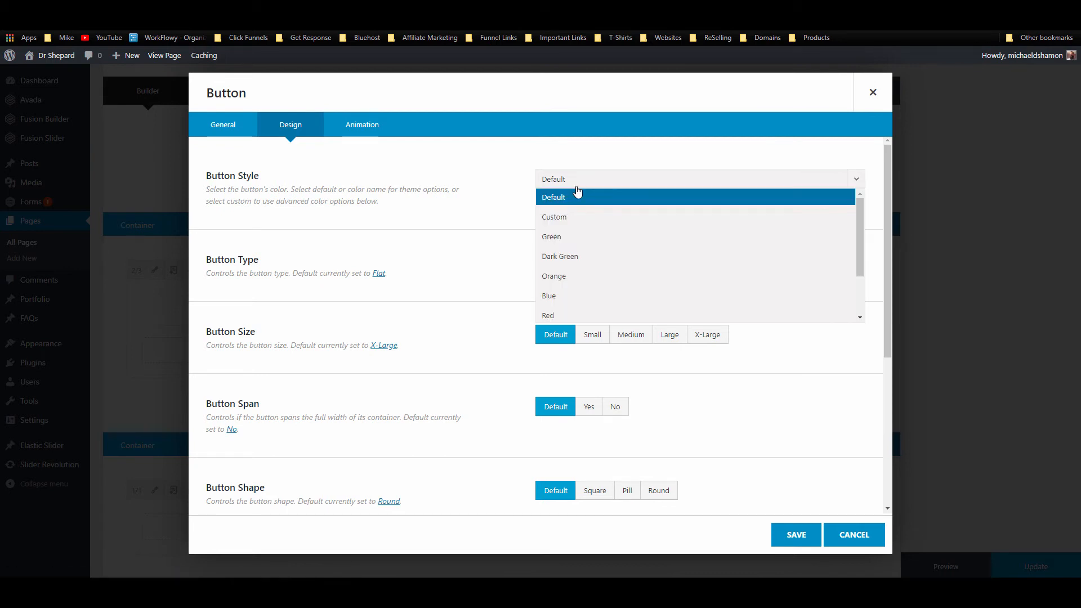
pyautogui.click(565, 218)
pyautogui.click(570, 268)
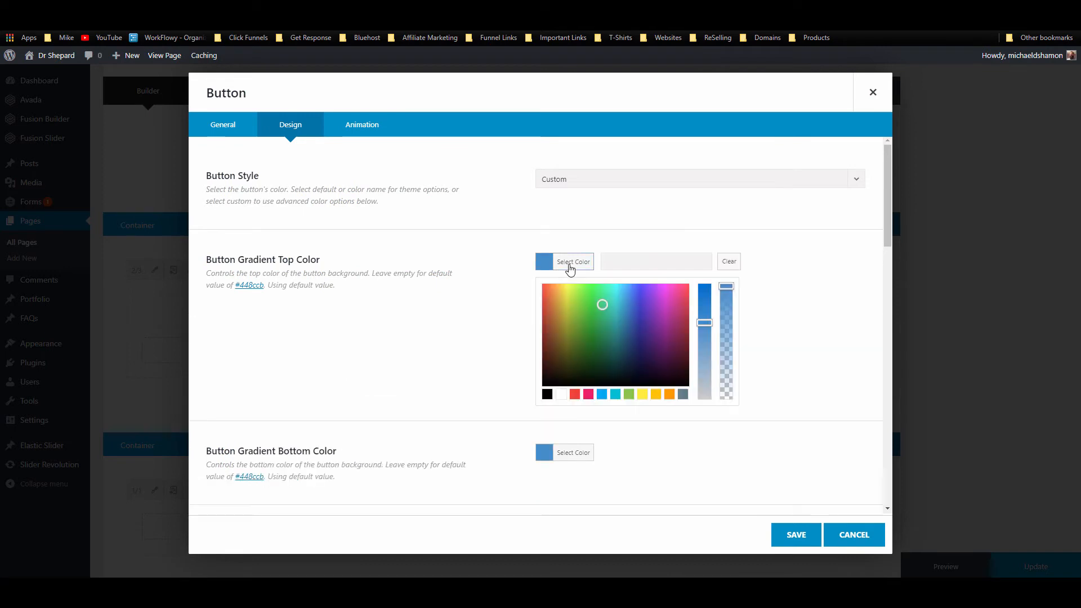
pyautogui.click(561, 394)
pyautogui.click(563, 454)
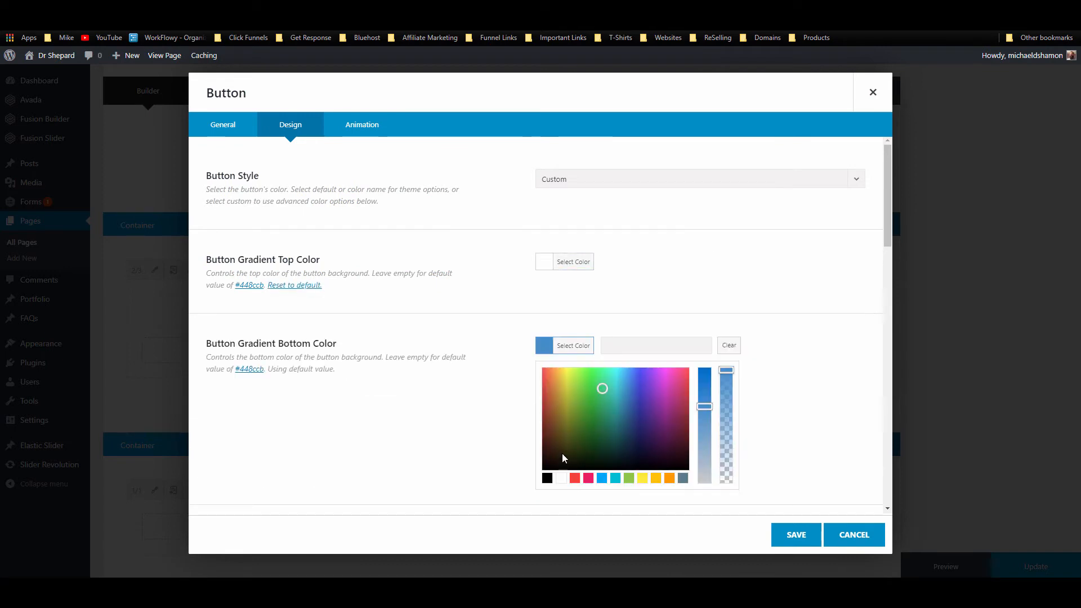
pyautogui.click(585, 350)
pyautogui.click(586, 350)
pyautogui.click(561, 478)
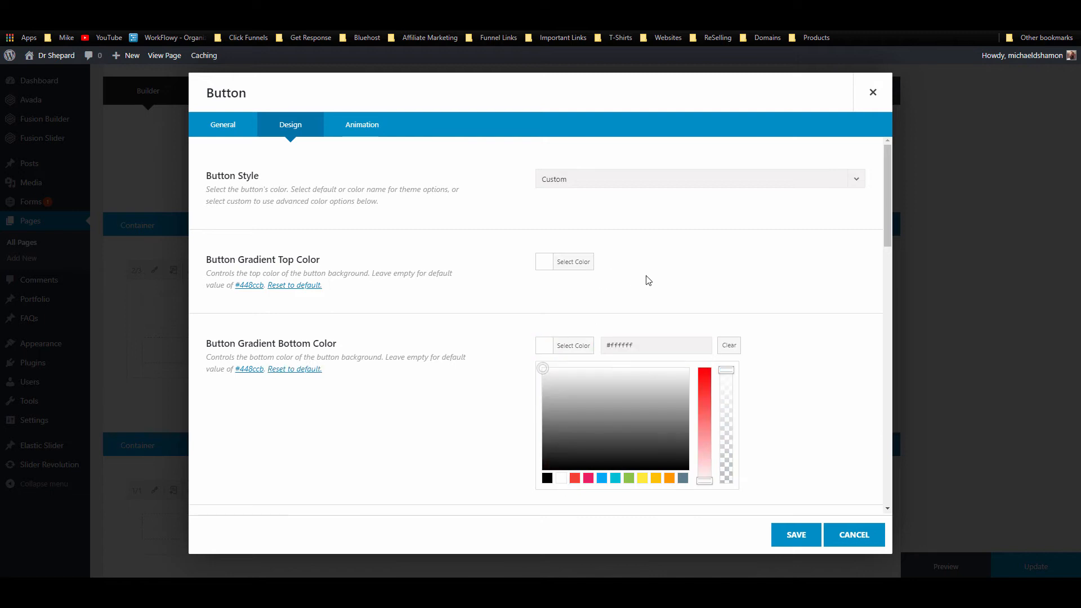
# Step: Set the button's accent and accent hover colours to #448ccb and save
pyautogui.scroll(-5, 511, 317)
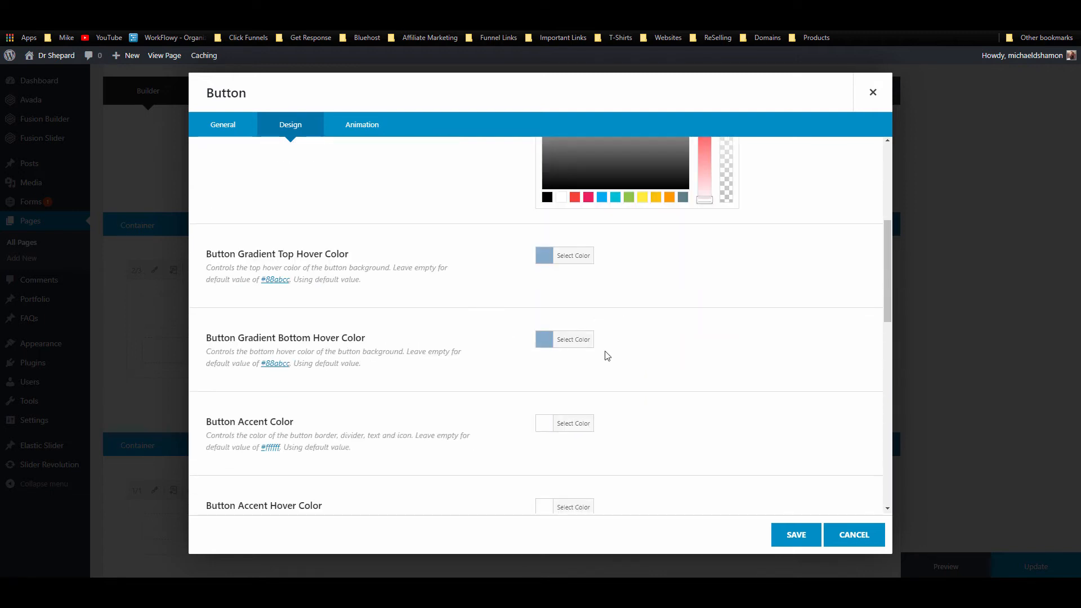
pyautogui.scroll(-3, 668, 353)
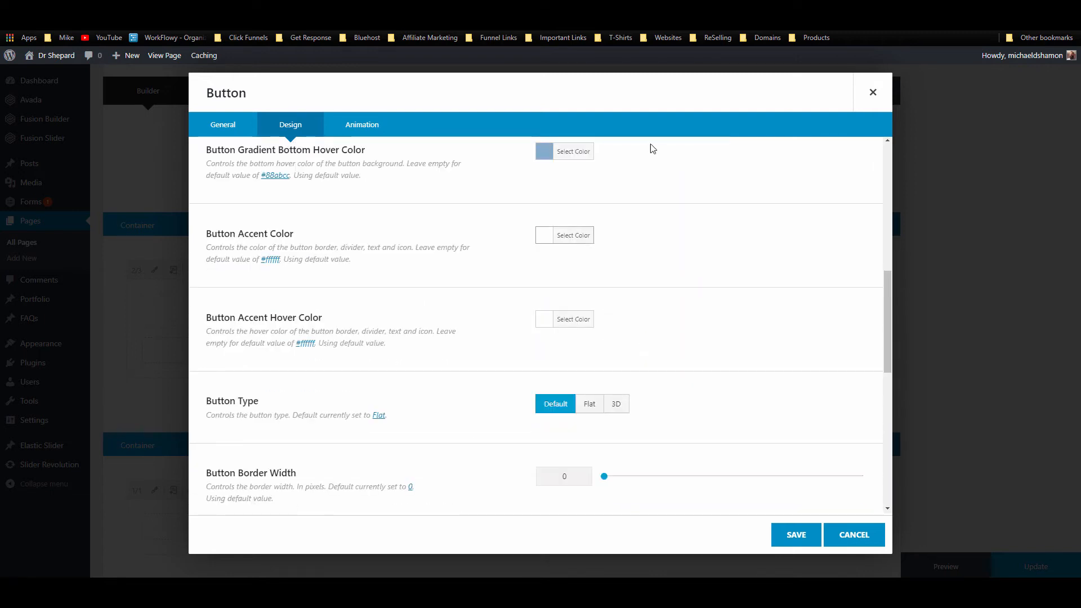
pyautogui.click(822, 32)
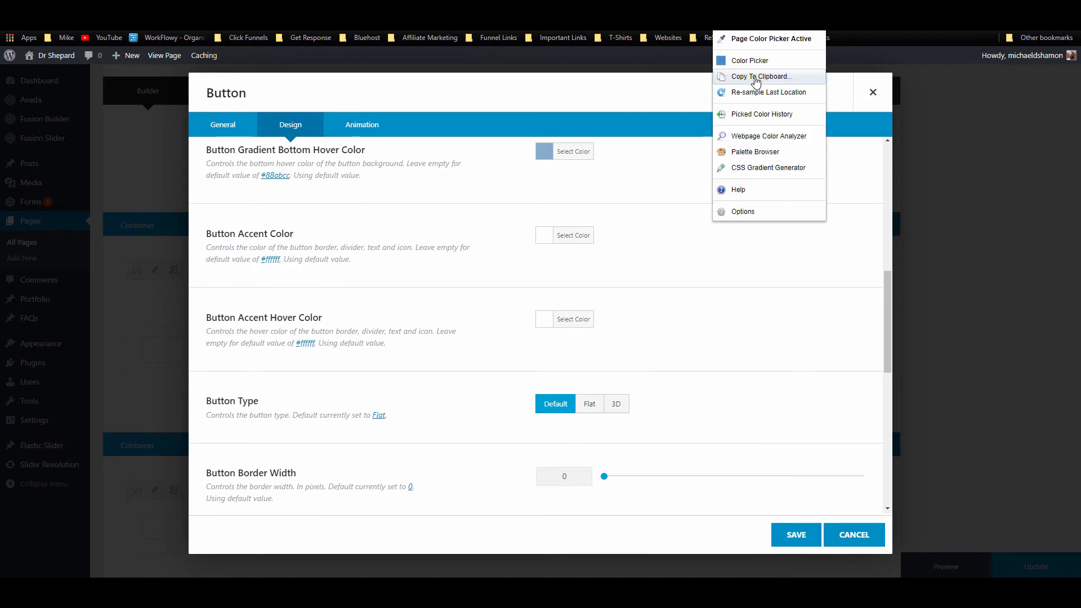
pyautogui.click(755, 87)
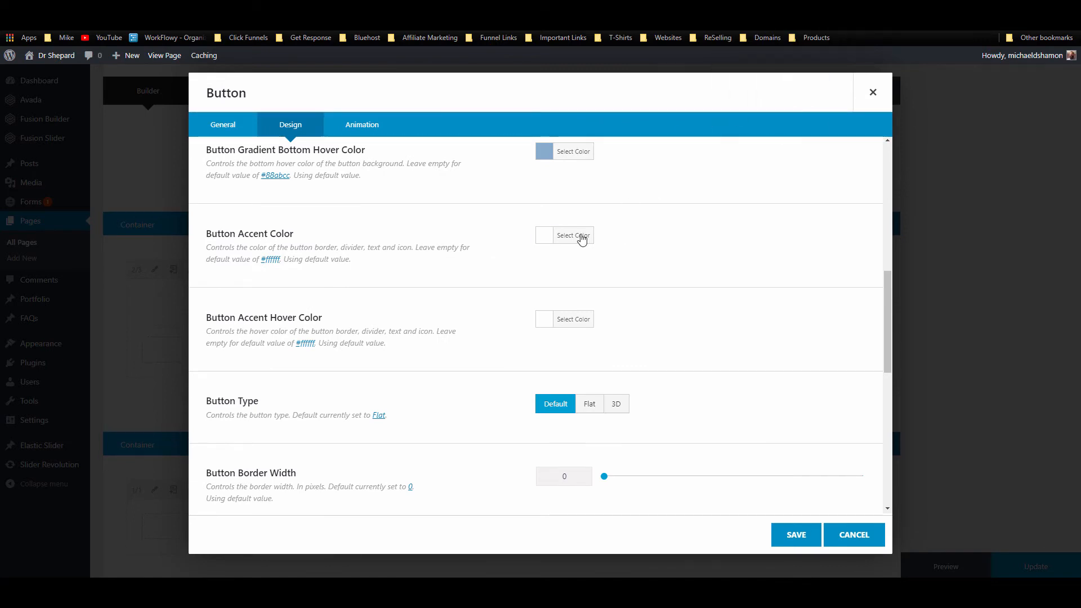
pyautogui.click(574, 235)
pyautogui.click(640, 239)
pyautogui.hotkey('ctrl', 'v')
pyautogui.click(784, 241)
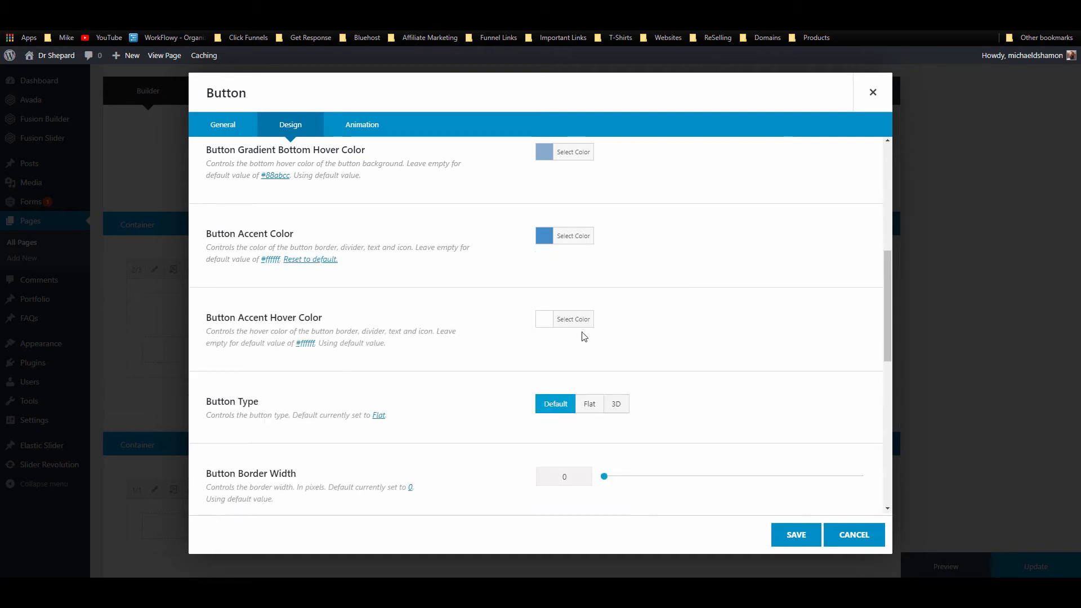
pyautogui.click(574, 318)
pyautogui.click(631, 319)
pyautogui.hotkey('ctrl', 'v')
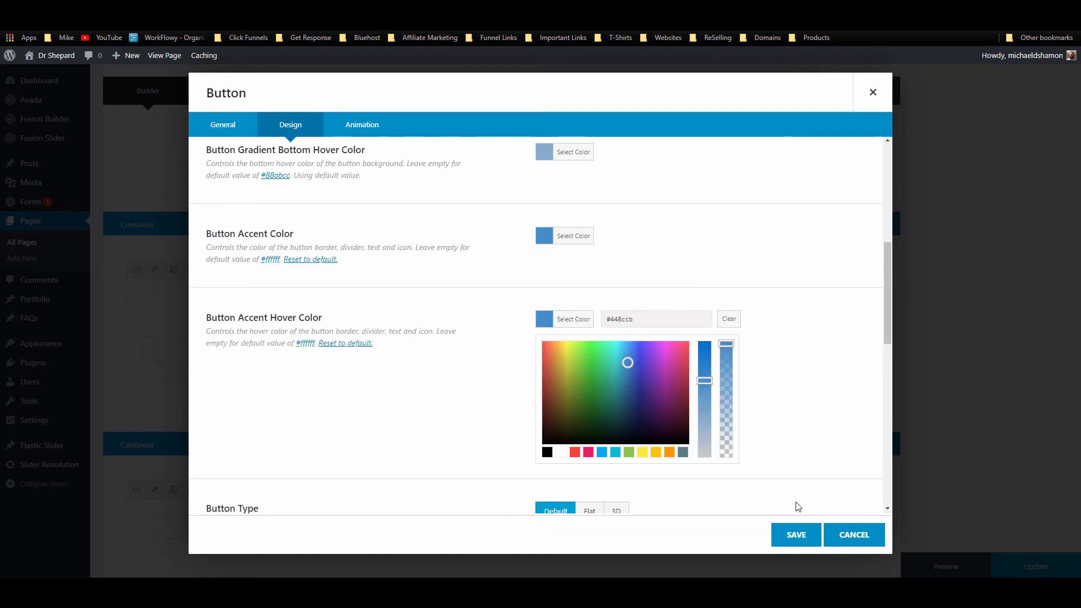
pyautogui.click(793, 538)
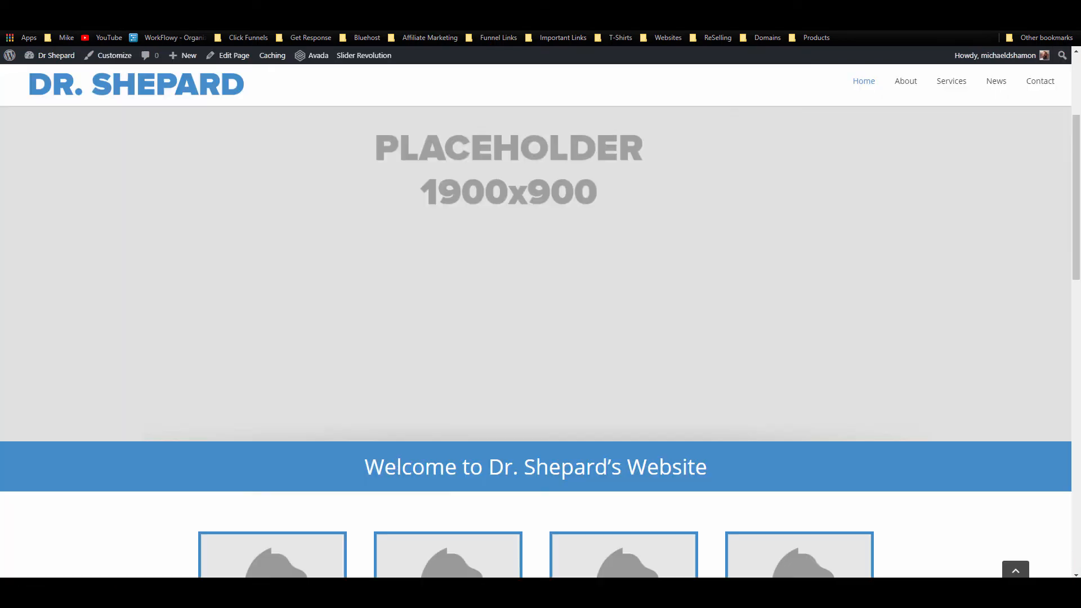
# Step: Scroll the live home page to review the blue appointment band and its white button
pyautogui.scroll(-12, 321, 174)
pyautogui.scroll(-2, 324, 175)
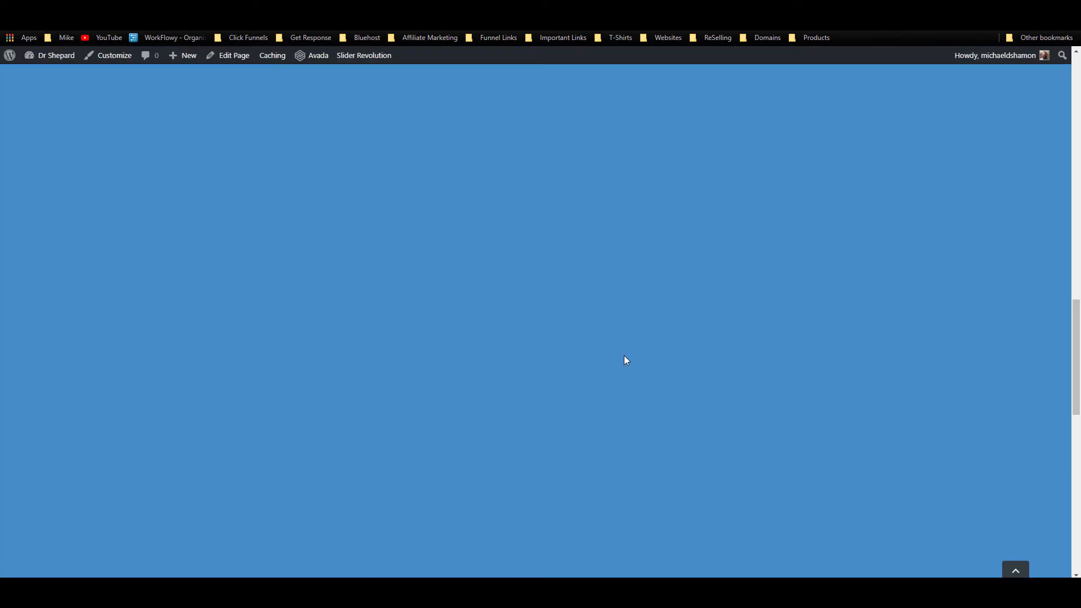
pyautogui.scroll(-3, 623, 362)
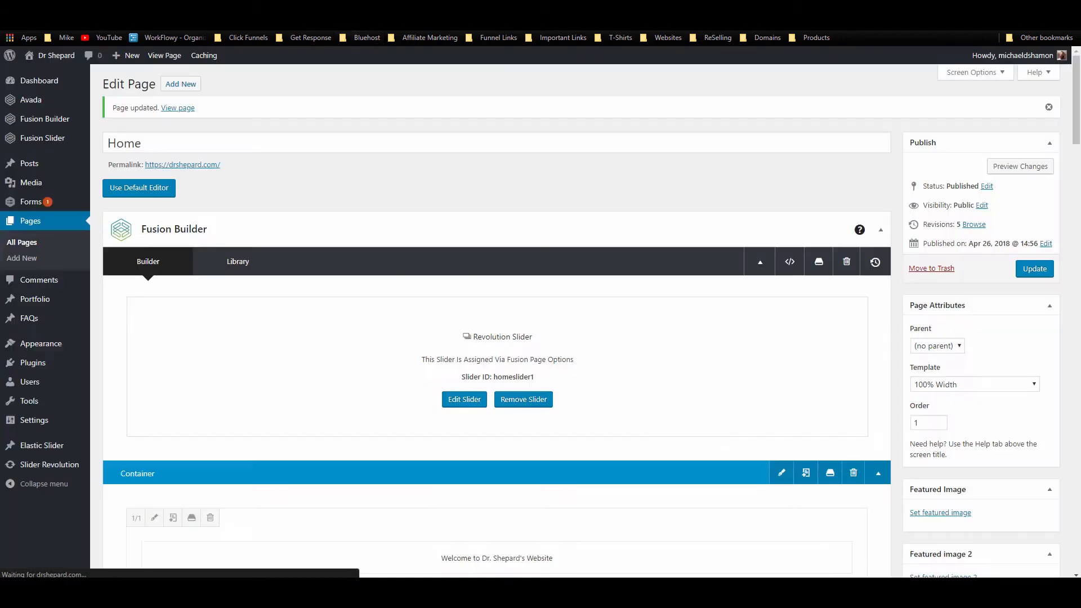
# Step: Set the appointment container's columns to equal height and save
pyautogui.scroll(-20, 501, 275)
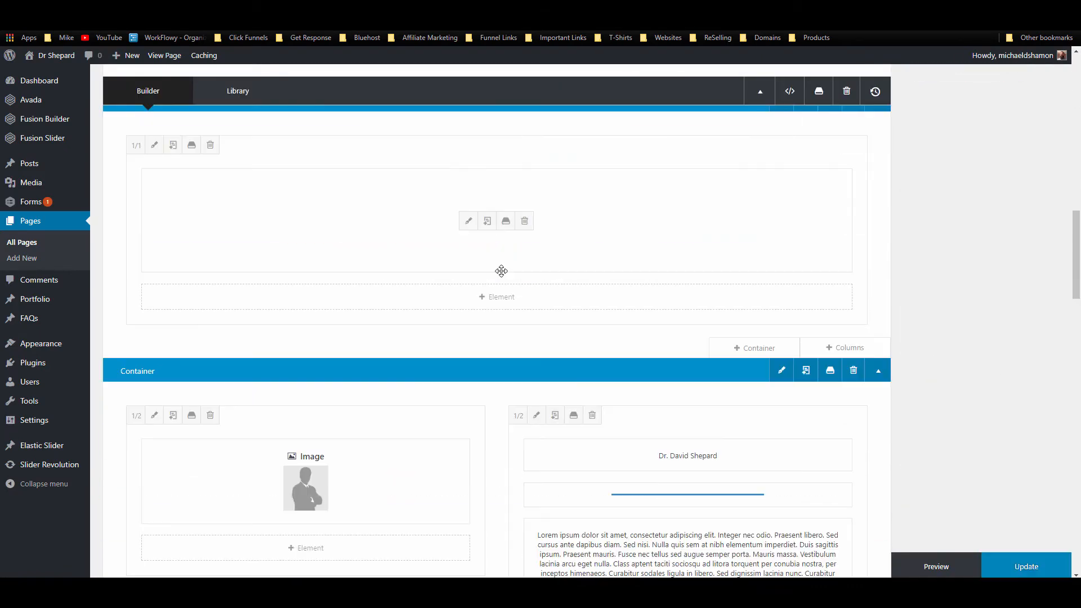
pyautogui.scroll(-8, 502, 274)
pyautogui.scroll(2, 768, 292)
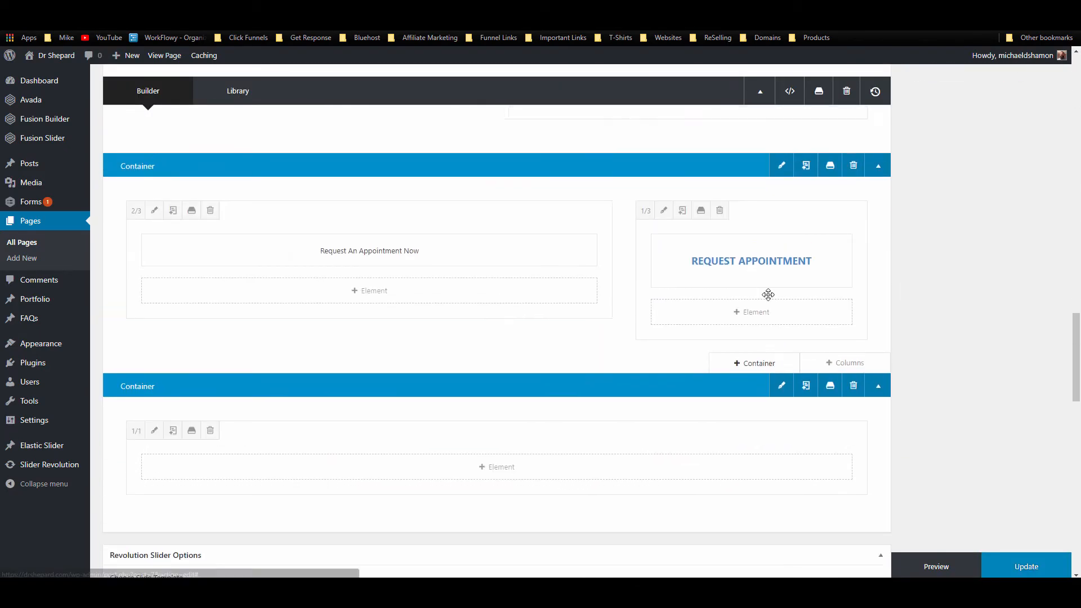
pyautogui.click(782, 225)
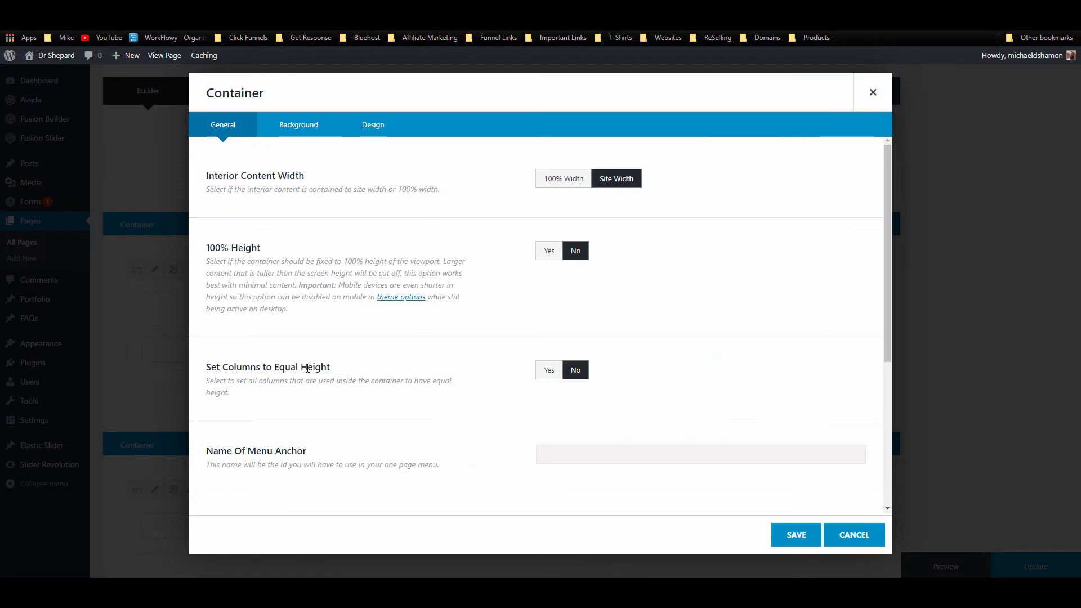
pyautogui.click(545, 370)
pyautogui.click(802, 532)
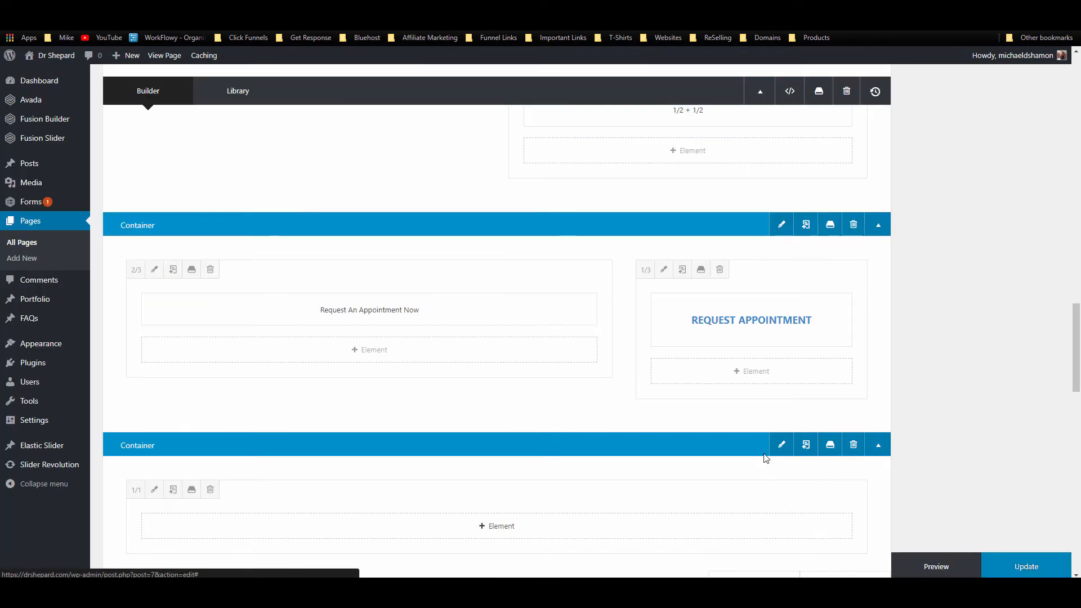
# Step: Vertically centre the button's 1/3 column content, save, and update the page
pyautogui.click(664, 269)
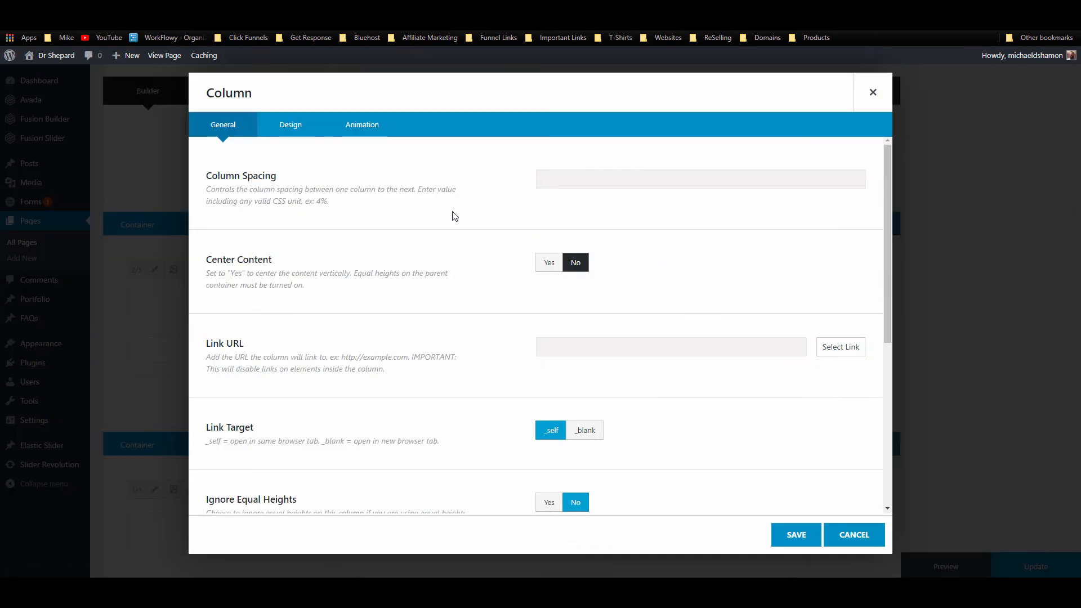
pyautogui.click(549, 264)
pyautogui.click(811, 538)
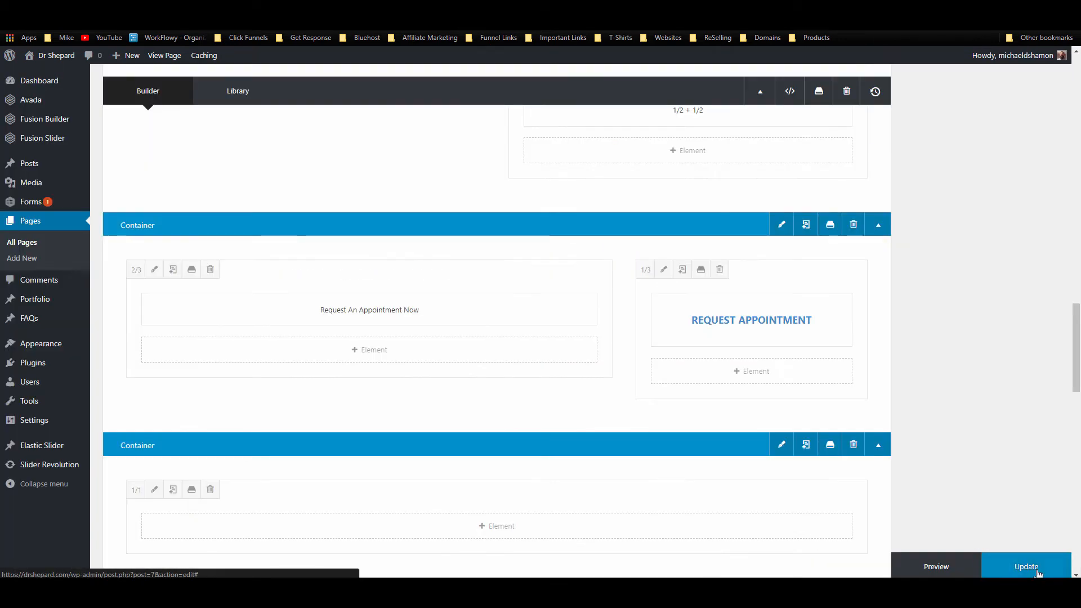
pyautogui.click(1016, 566)
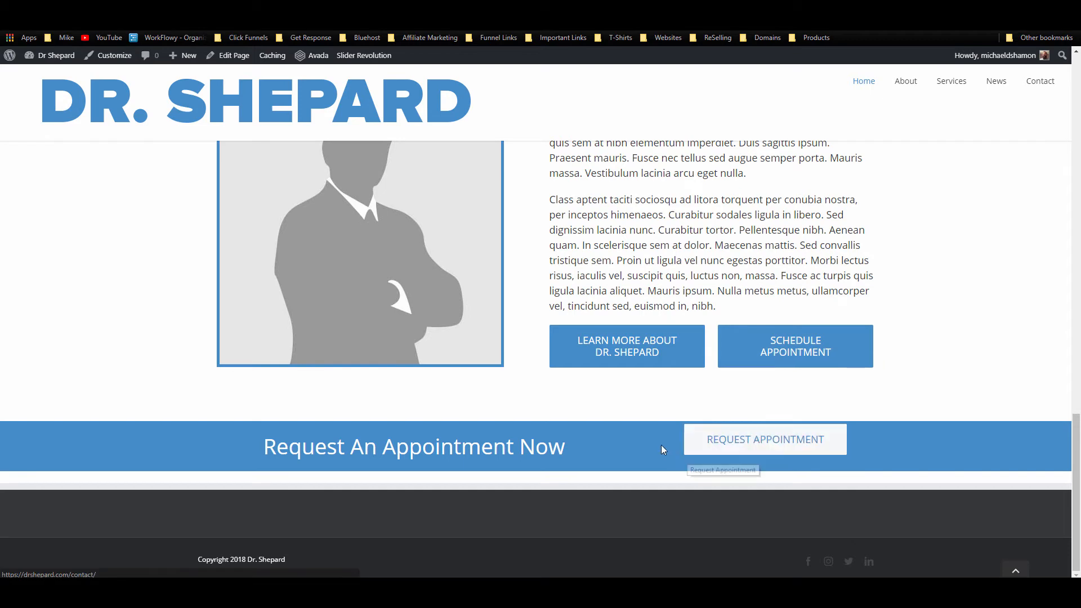
# Step: Vertically centre the 2/3 heading column's content, update the page, and check it live
pyautogui.scroll(2, 661, 444)
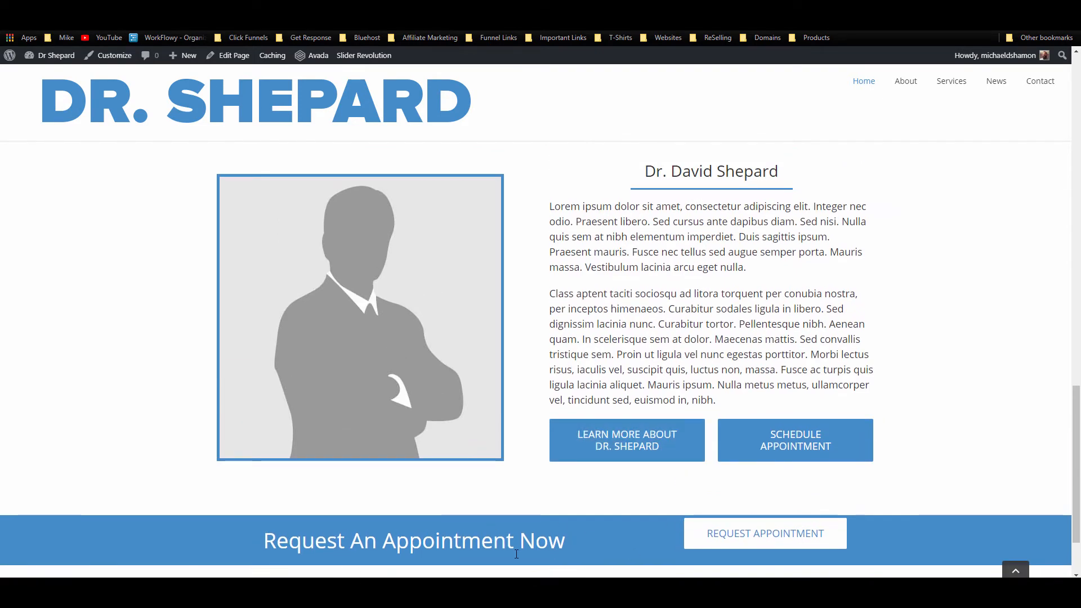
pyautogui.scroll(-2, 516, 554)
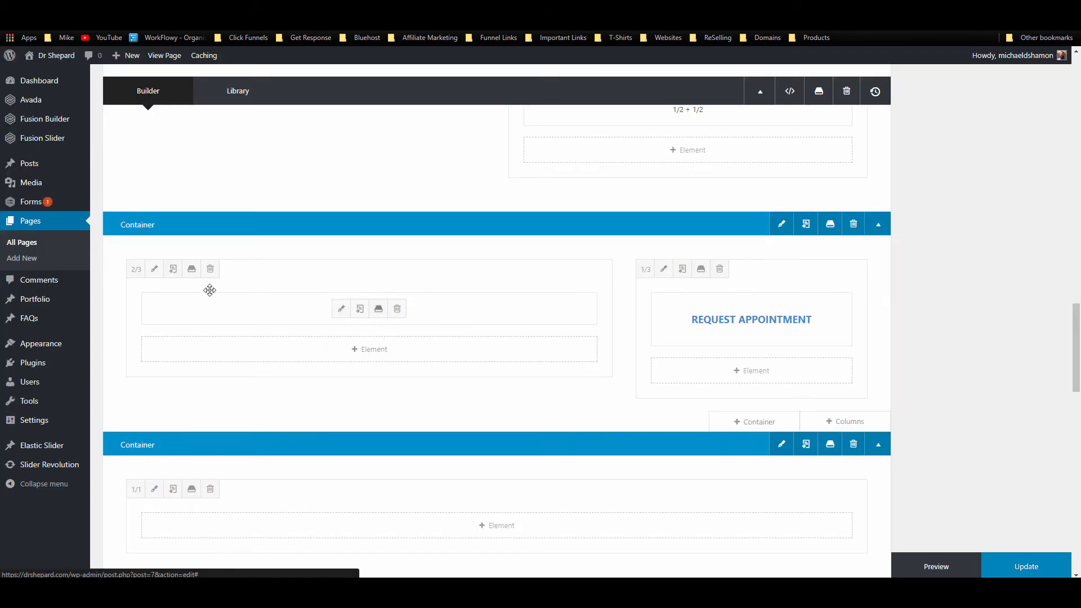
pyautogui.click(154, 270)
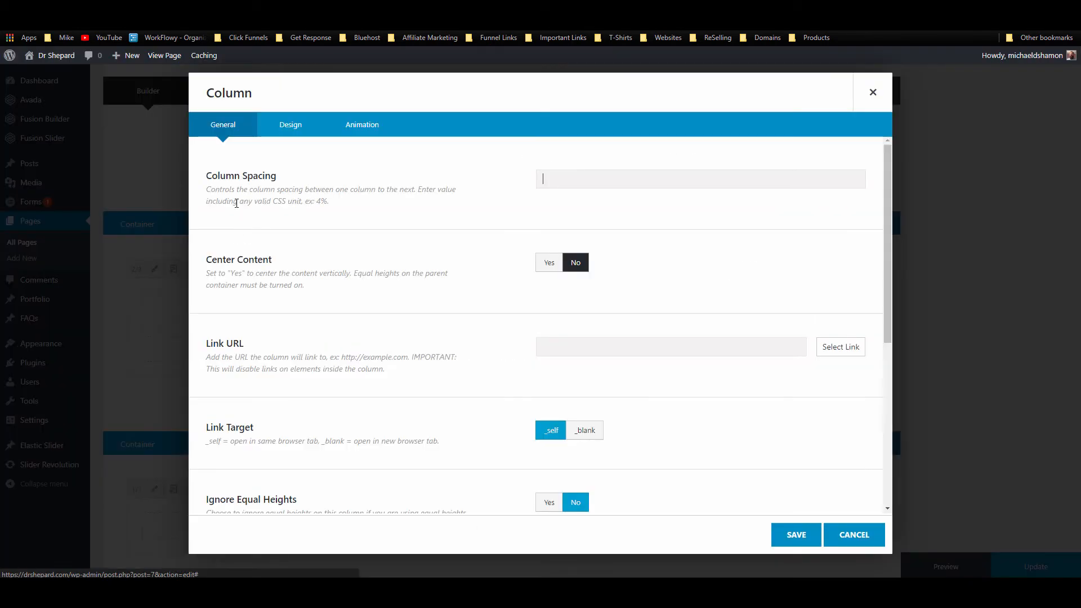
pyautogui.click(556, 263)
pyautogui.click(810, 537)
pyautogui.click(1046, 570)
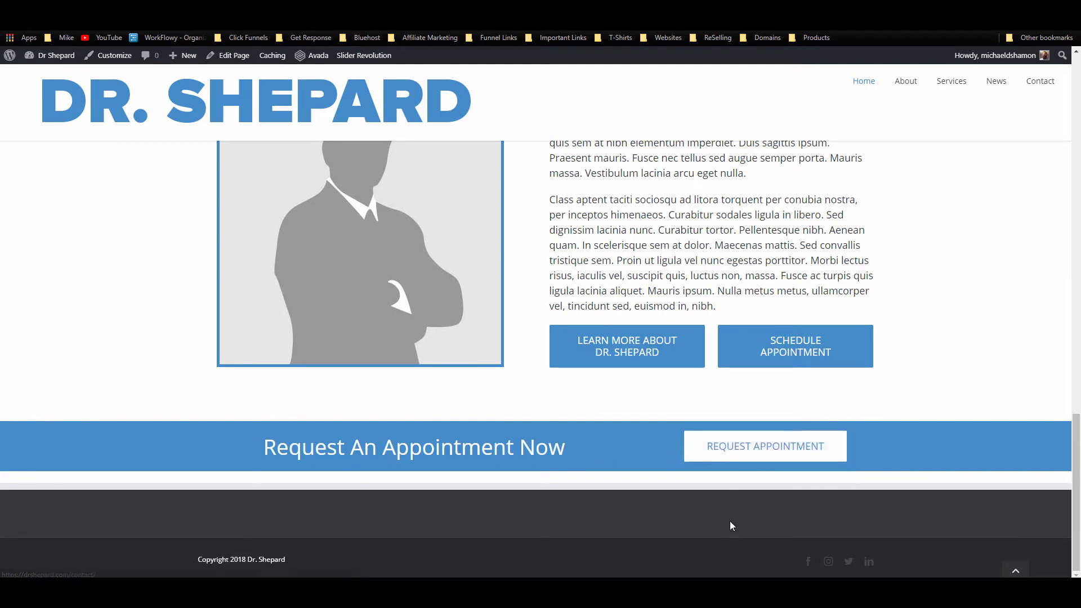
pyautogui.scroll(3, 782, 327)
pyautogui.scroll(-3, 782, 326)
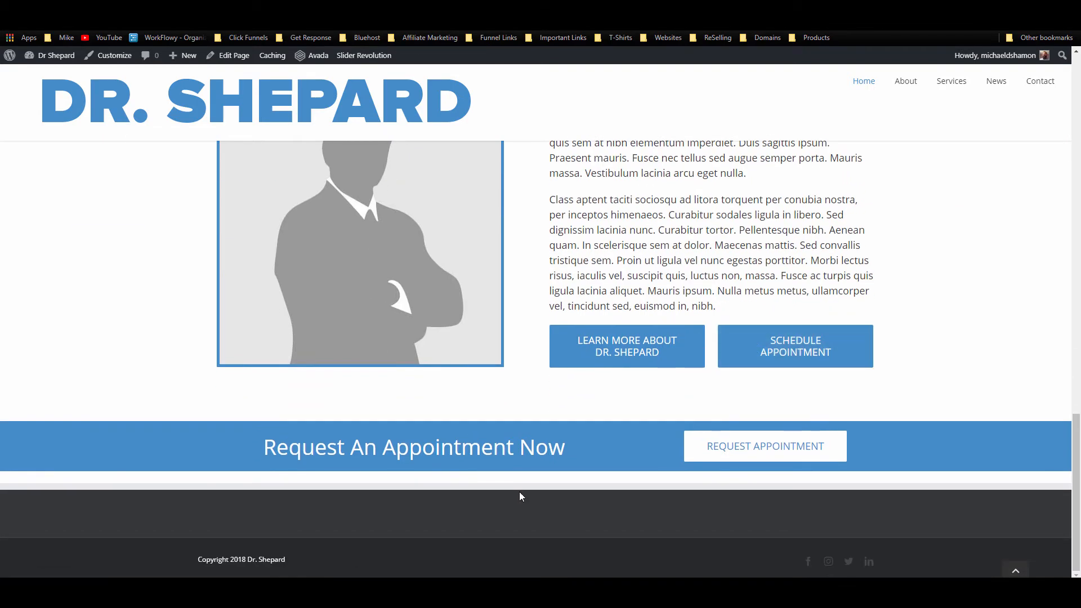
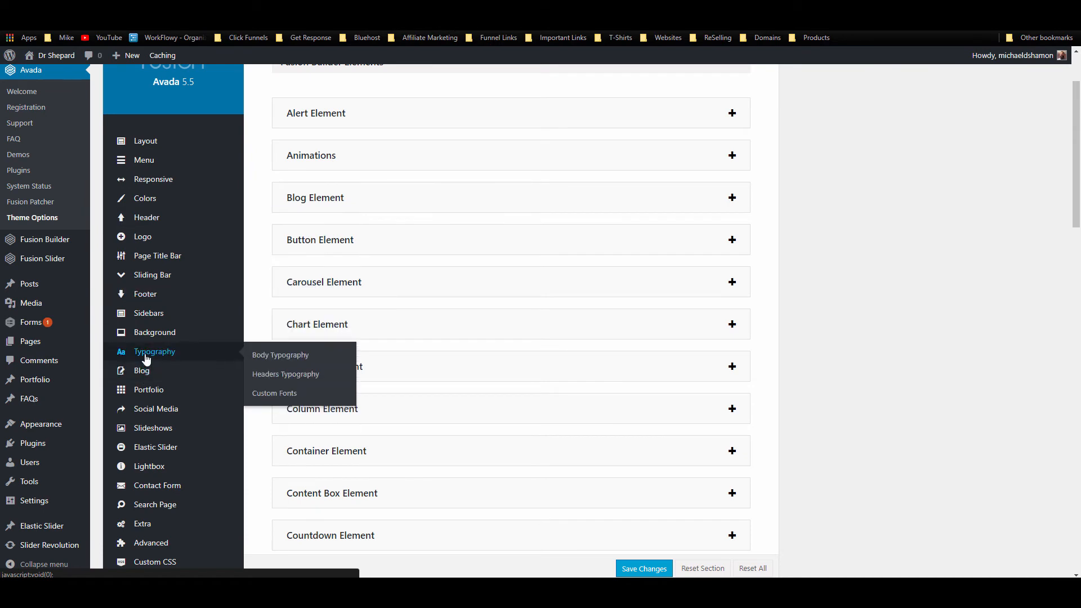
# Step: Set Number of Footer Columns to 3 in Footer Content, then view the site's About page
pyautogui.moveTo(160, 298)
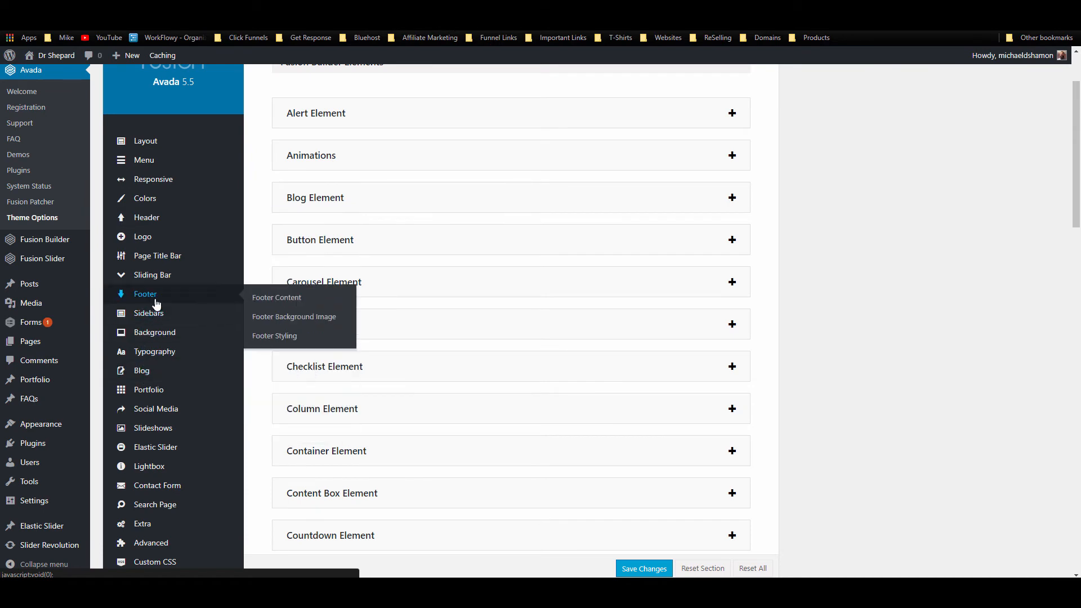
pyautogui.click(360, 304)
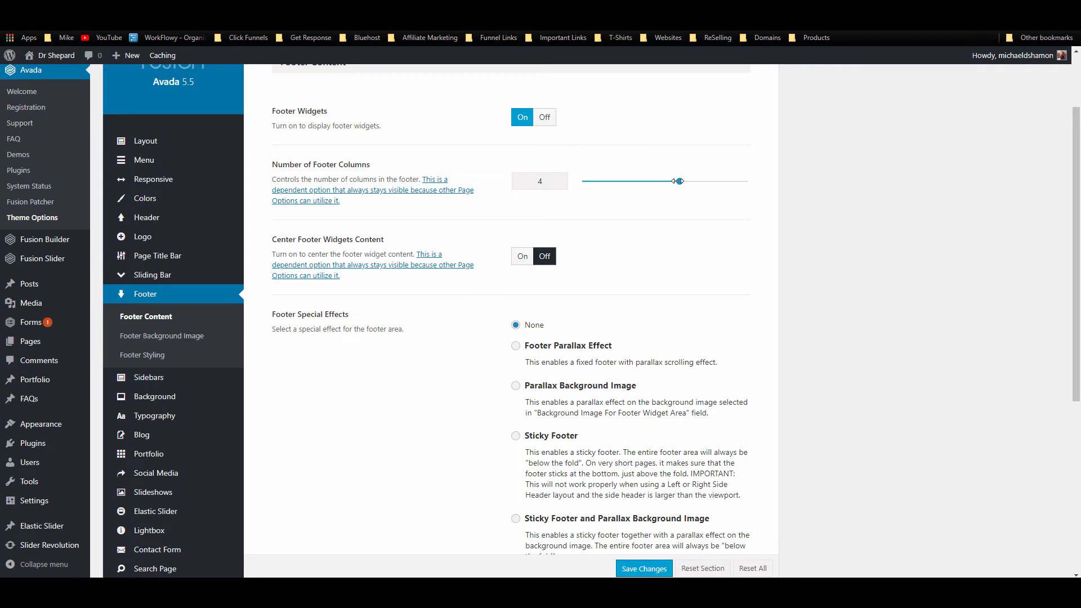
pyautogui.moveTo(678, 181); pyautogui.dragTo(630, 187)
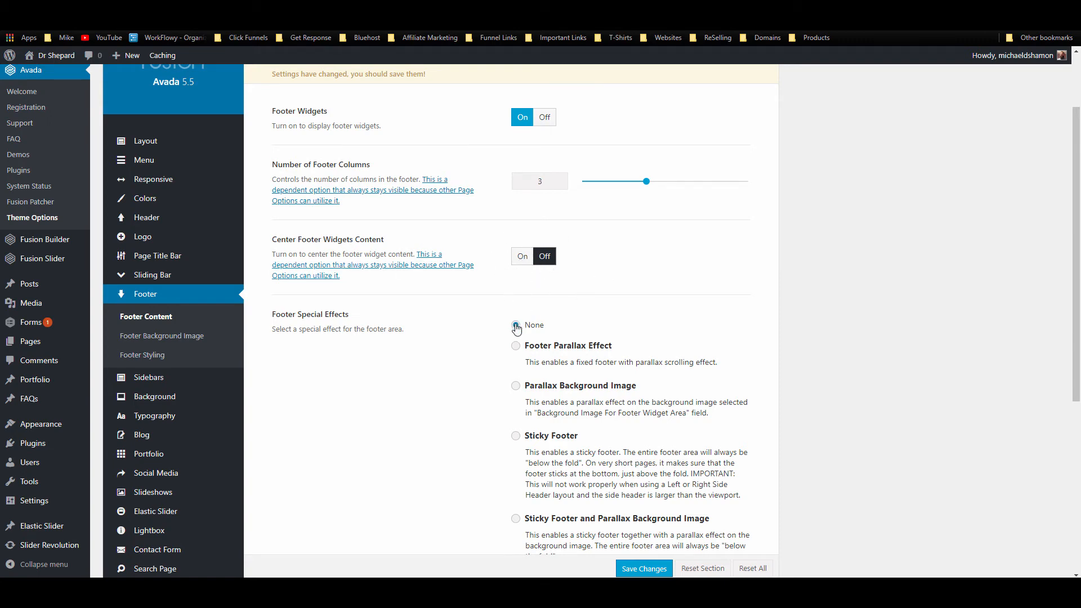
pyautogui.scroll(-3, 515, 323)
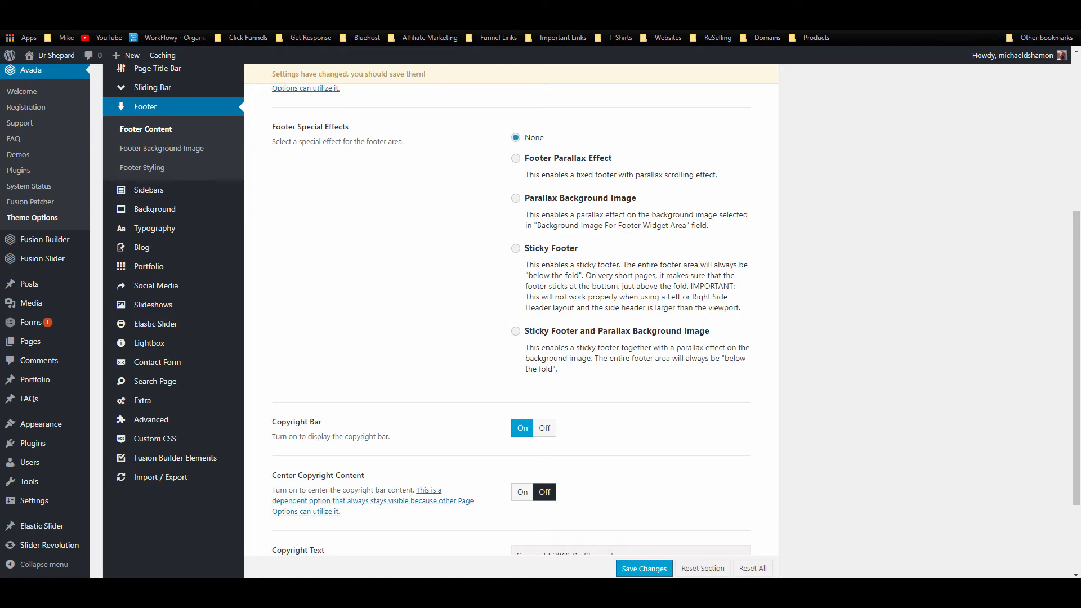
pyautogui.click(490, 9)
pyautogui.click(907, 84)
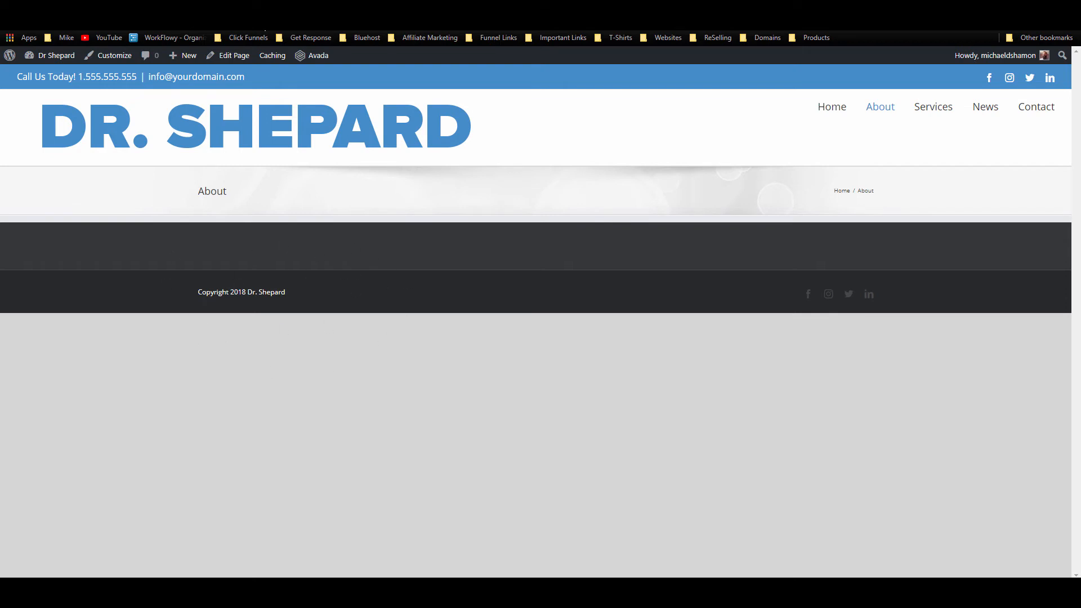
# Step: Enable the Sticky Footer special effect and save the footer settings
pyautogui.hotkey('ctrl', 'shift', 'Tab')
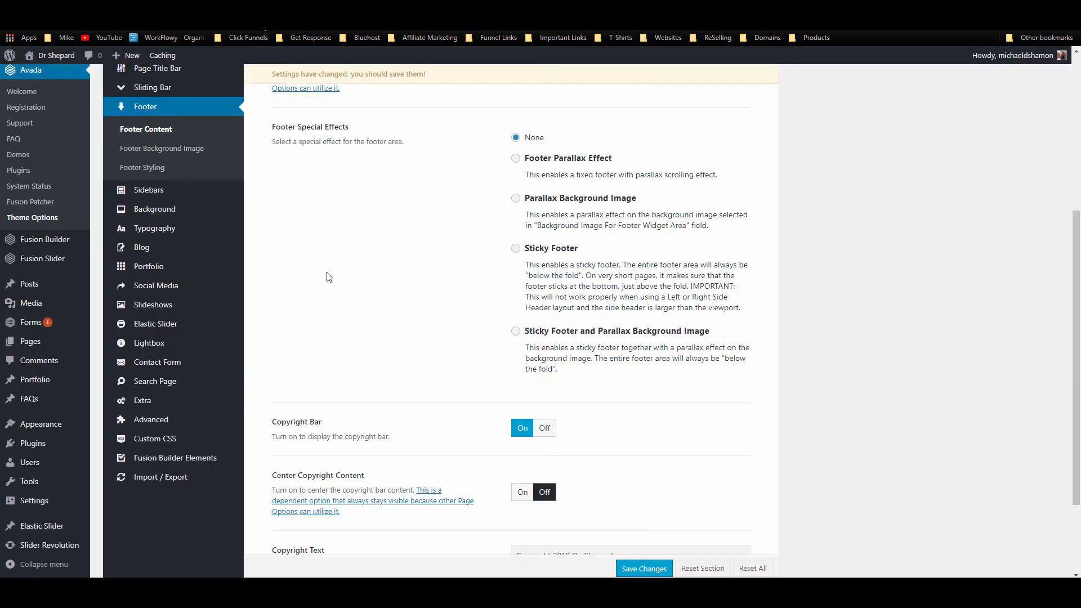
pyautogui.click(557, 249)
pyautogui.click(665, 573)
# Step: Reload the About and Home pages to check the sticky footer, then return to footer settings
pyautogui.hotkey('ctrl', 'Tab')
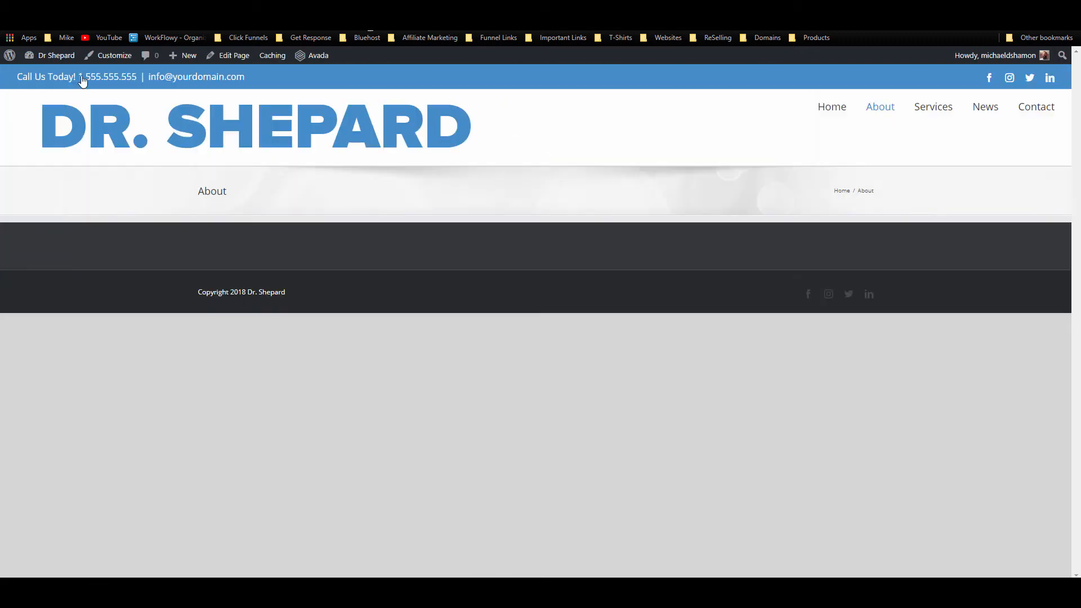
pyautogui.press('F5')
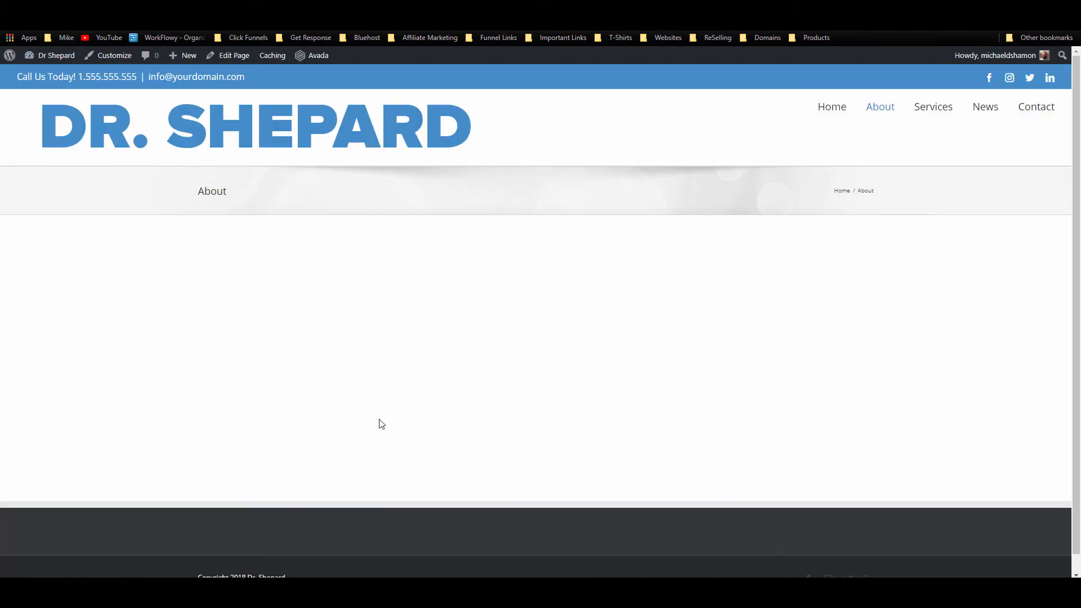
pyautogui.scroll(-1, 360, 495)
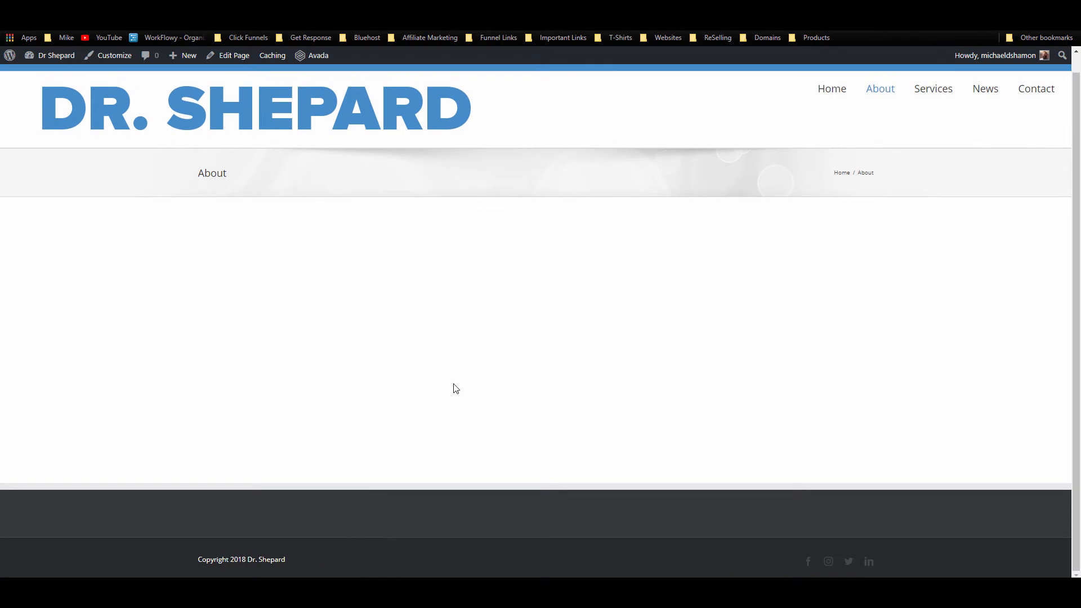
pyautogui.hotkey('ctrl', 'Tab')
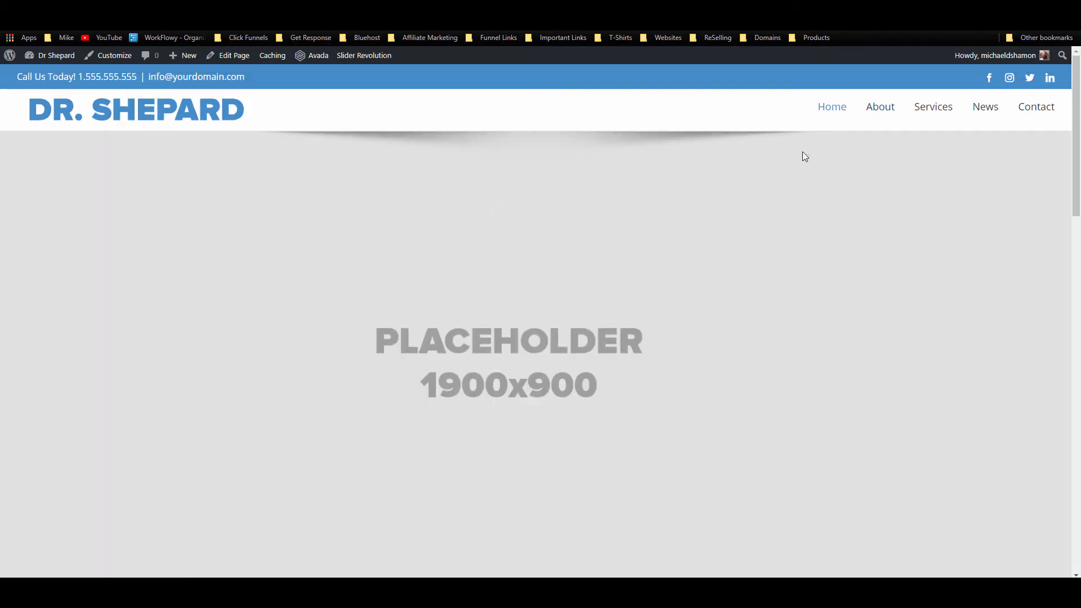
pyautogui.scroll(-12, 344, 157)
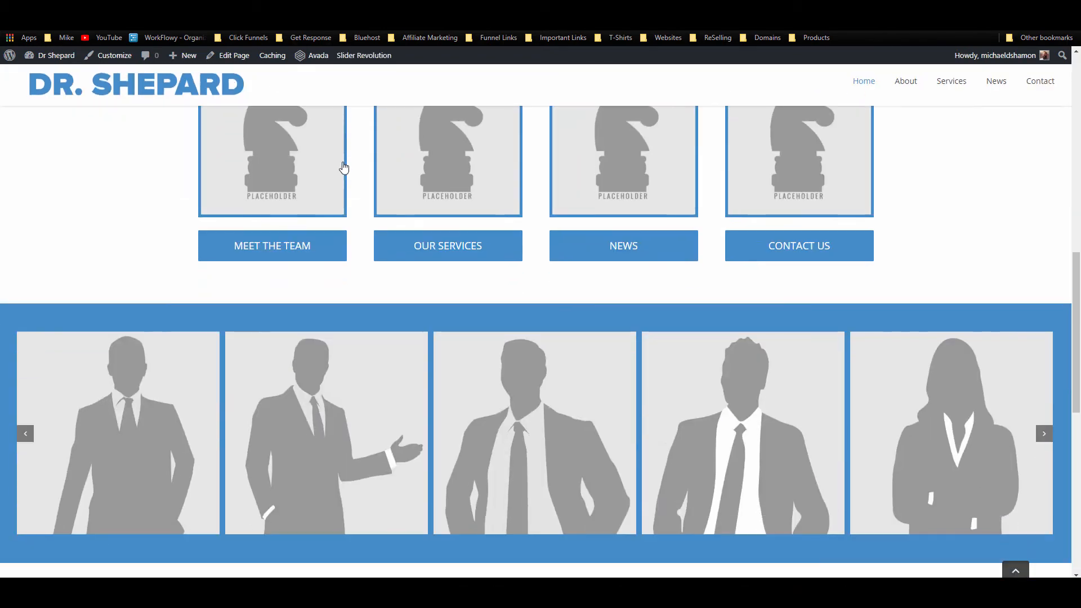
pyautogui.scroll(-6, 344, 167)
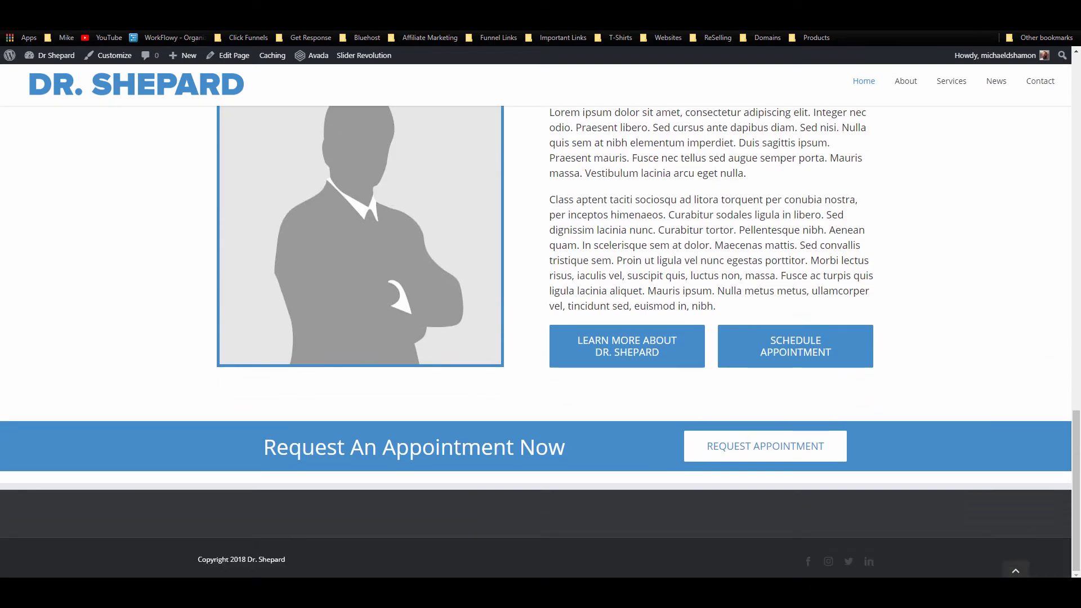
pyautogui.hotkey('ctrl', 'Tab')
pyautogui.scroll(-1, 511, 310)
pyautogui.scroll(-3, 439, 310)
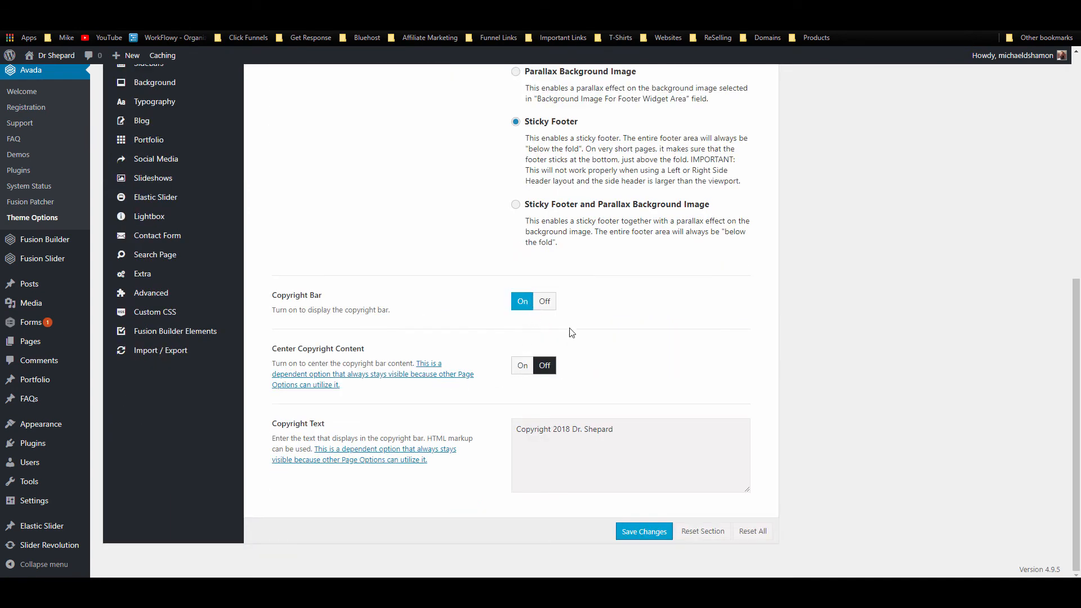
pyautogui.scroll(8, 380, 344)
pyautogui.scroll(-3, 379, 374)
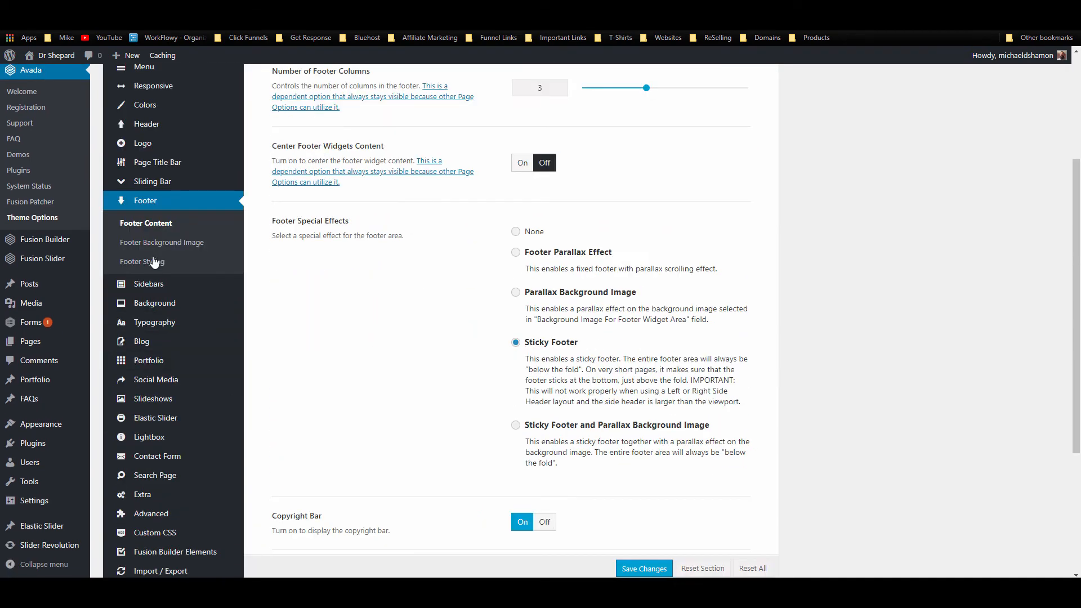
# Step: In Footer Styling, turn on 100% footer width and adjust the footer padding toward 20px
pyautogui.click(149, 262)
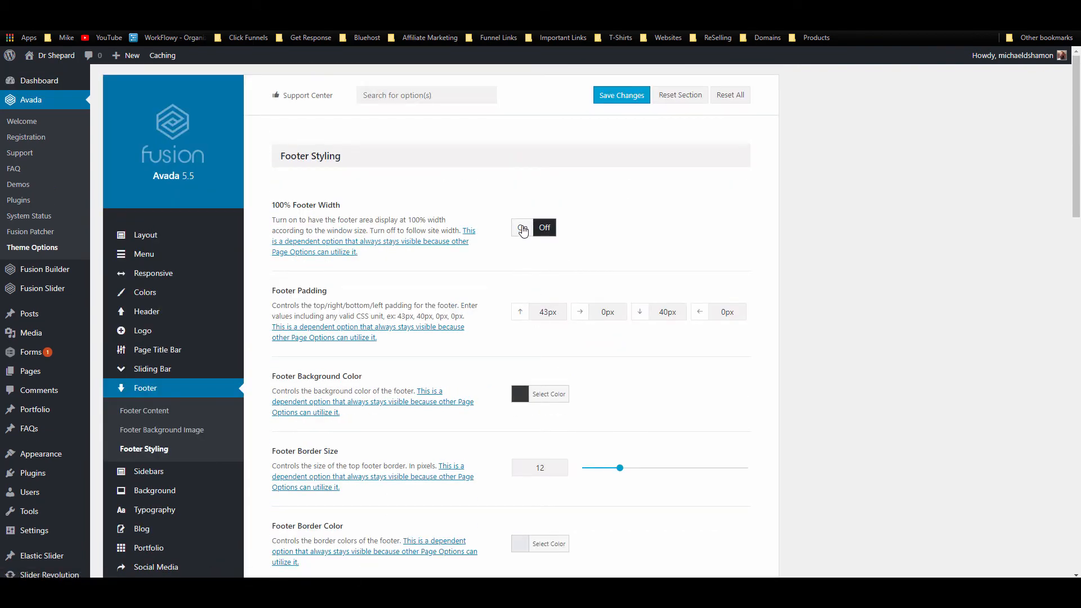
pyautogui.click(523, 232)
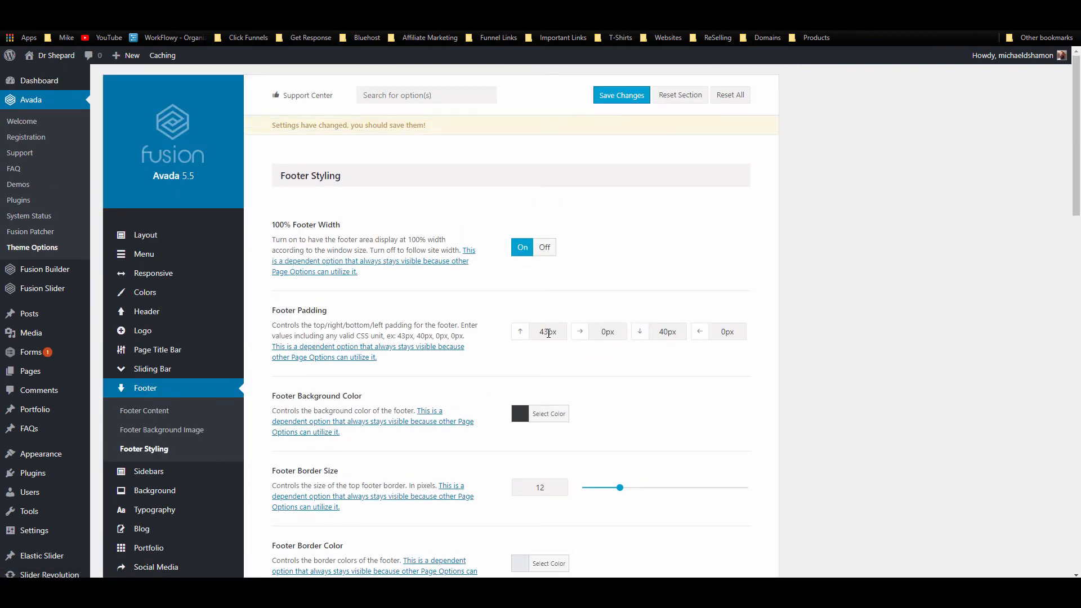
pyautogui.moveTo(548, 333); pyautogui.dragTo(537, 333)
pyautogui.press('Left')
pyautogui.moveTo(549, 332); pyautogui.dragTo(536, 332)
pyautogui.write('2')
pyautogui.write('2')
# Step: Copy the sampled blue hex #008FC5 and paste it as the footer background colour
pyautogui.scroll(-4, 483, 363)
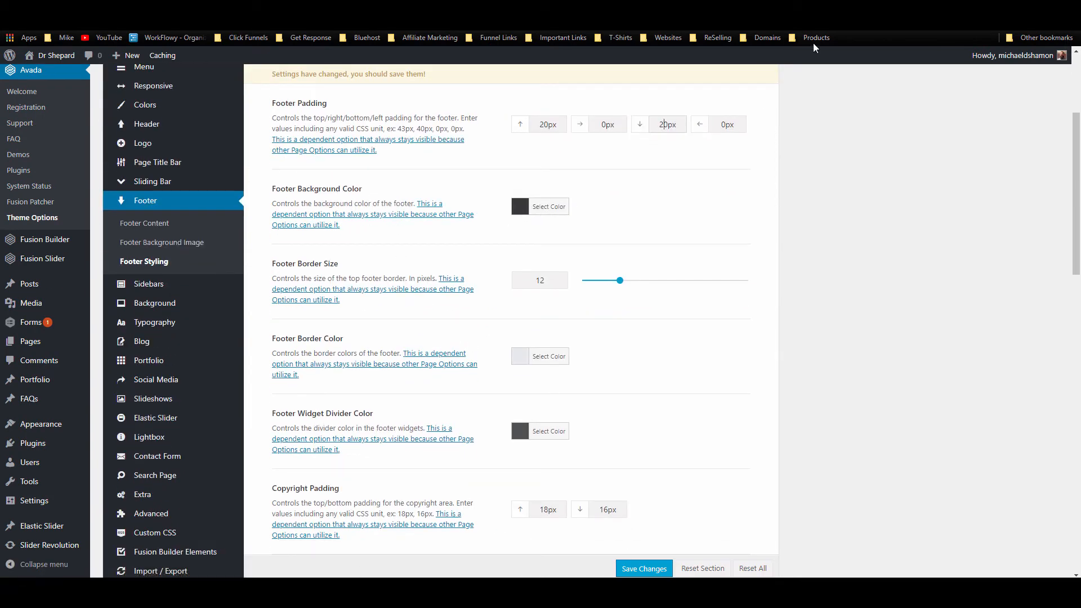
pyautogui.click(819, 27)
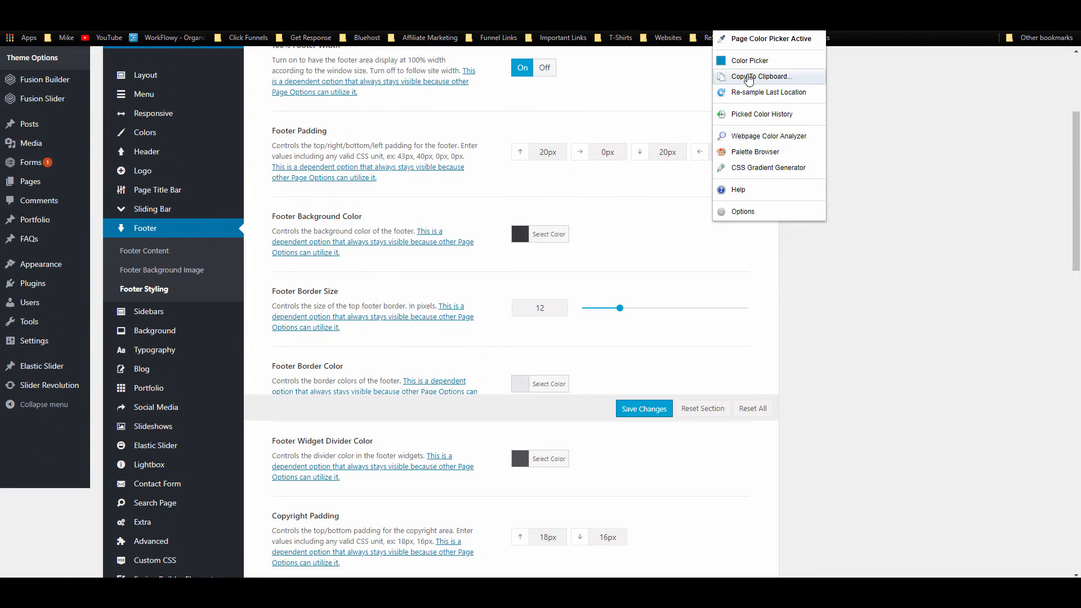
pyautogui.click(747, 77)
pyautogui.click(754, 91)
pyautogui.click(544, 206)
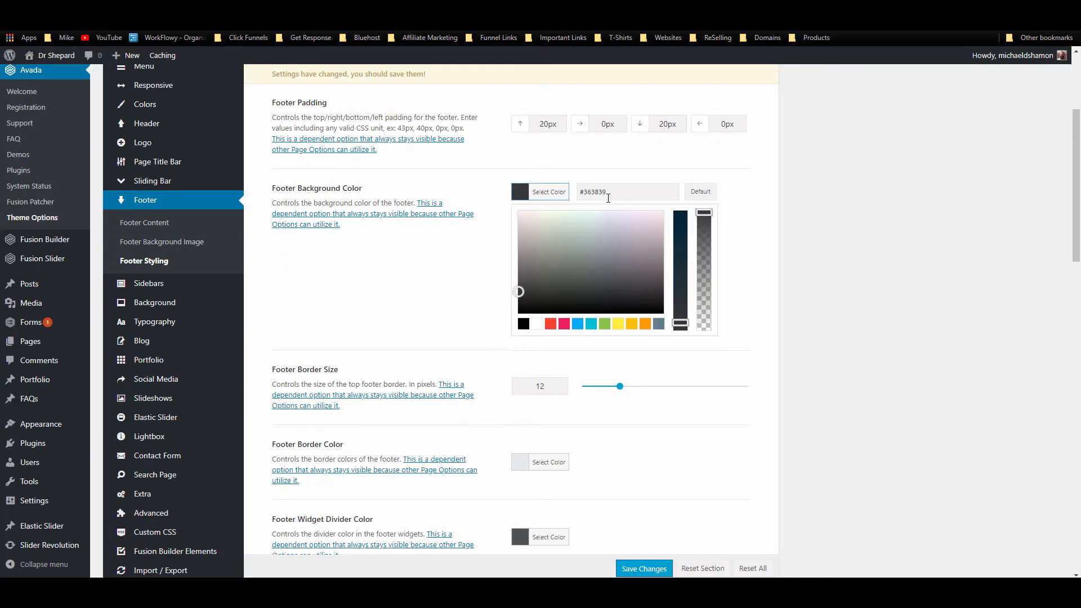
pyautogui.doubleClick(597, 192)
pyautogui.hotkey('ctrl', 'v')
pyautogui.click(761, 207)
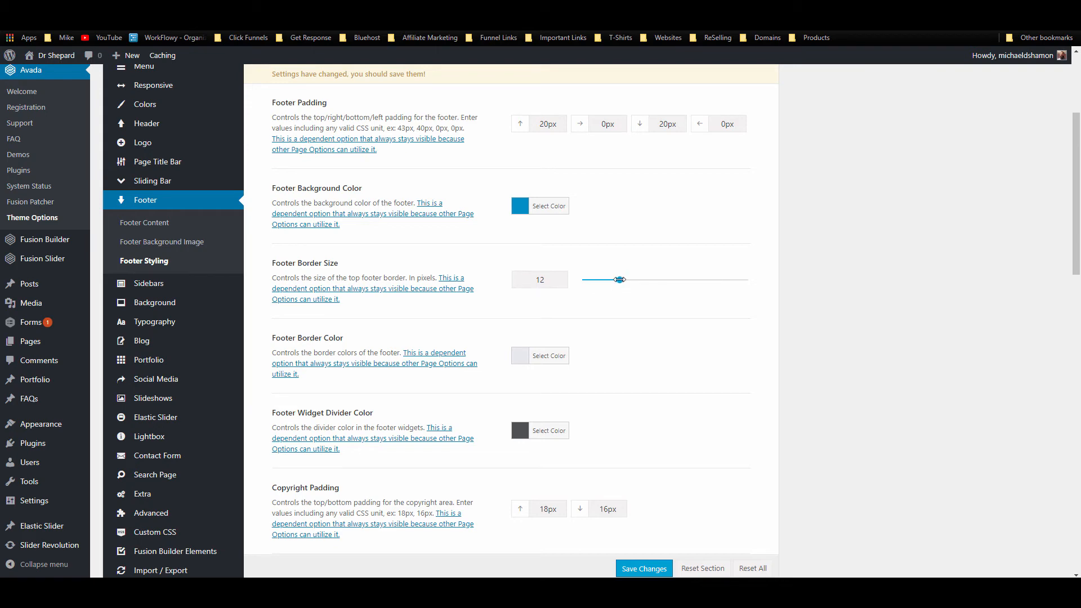
# Step: Give the footer a 5px white top border
pyautogui.scroll(-2, 619, 279)
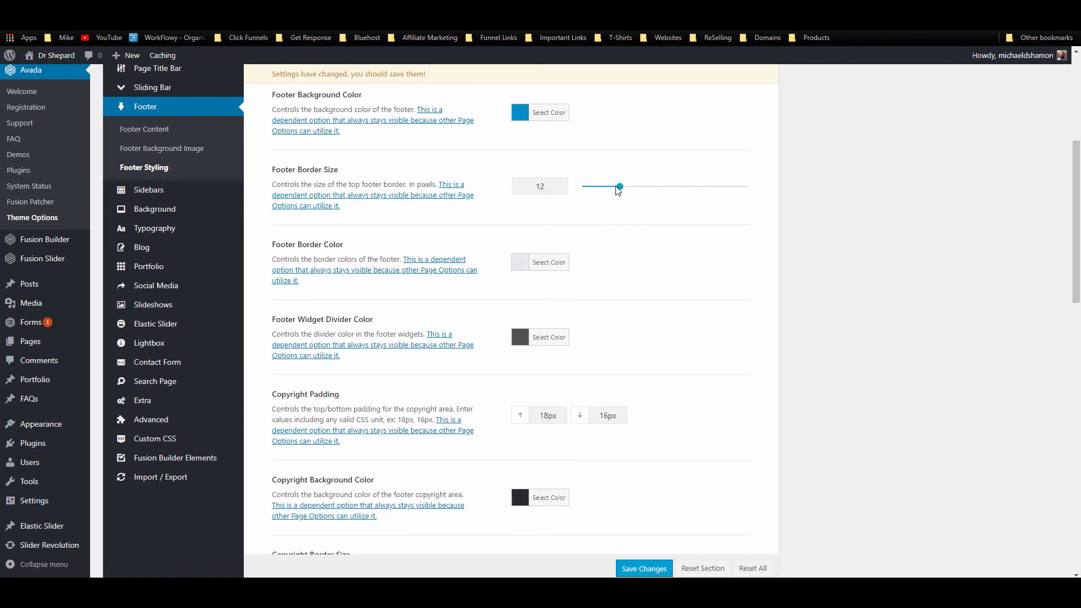
pyautogui.moveTo(617, 191); pyautogui.dragTo(583, 189)
pyautogui.click(519, 263)
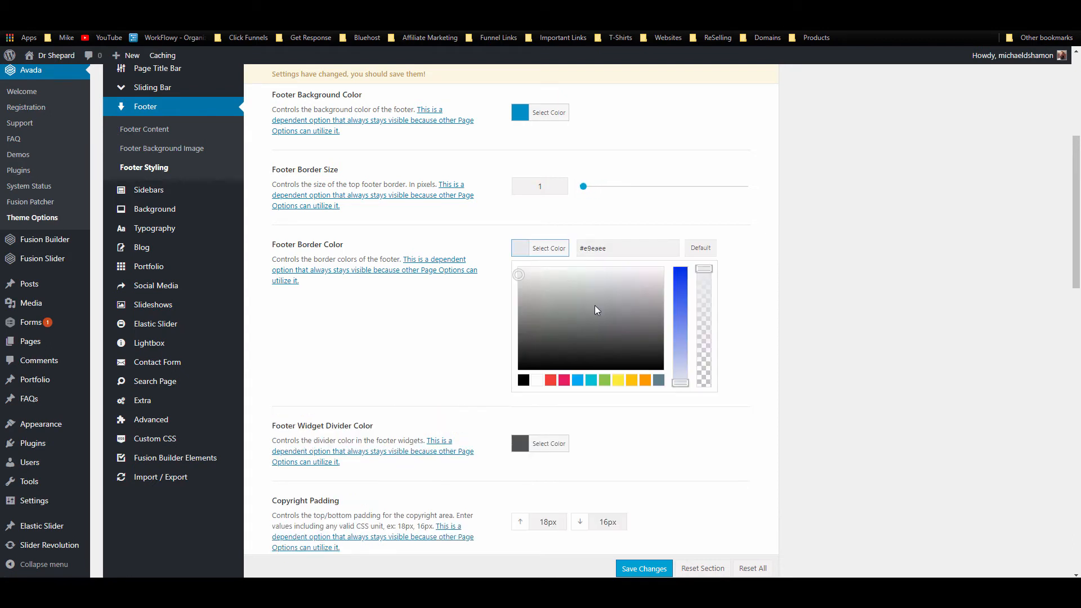
pyautogui.click(541, 378)
pyautogui.click(672, 190)
pyautogui.click(587, 188)
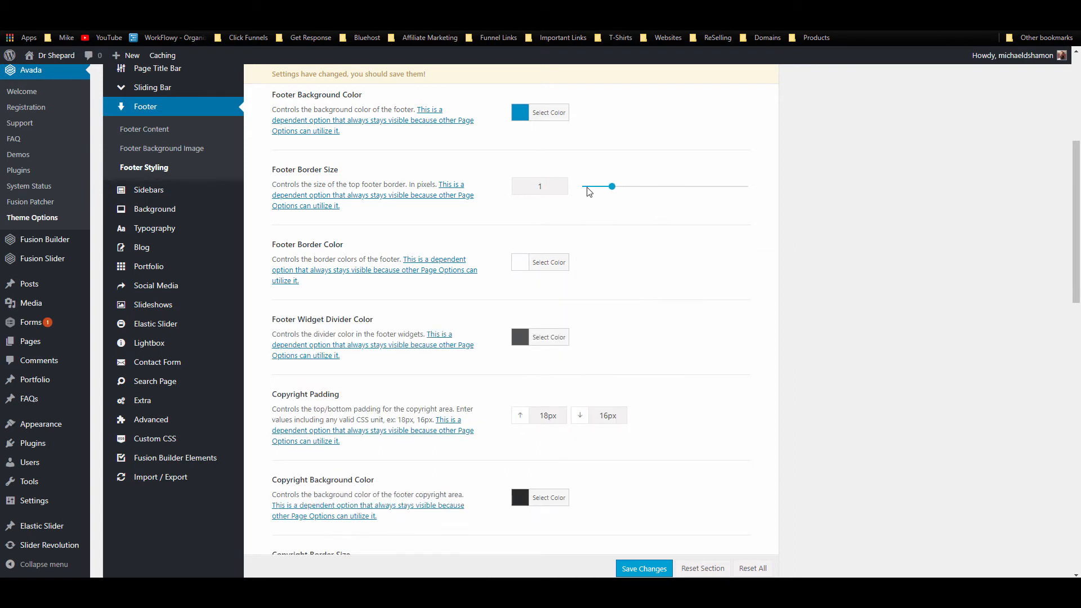
pyautogui.moveTo(582, 188); pyautogui.dragTo(597, 186)
pyautogui.scroll(-2, 367, 262)
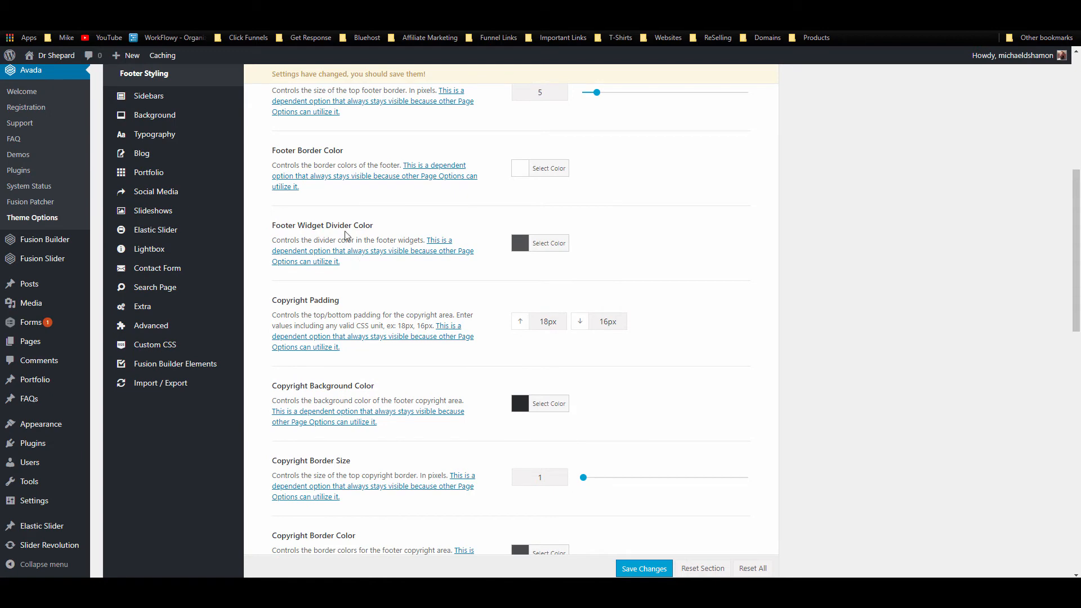
pyautogui.scroll(-2, 527, 225)
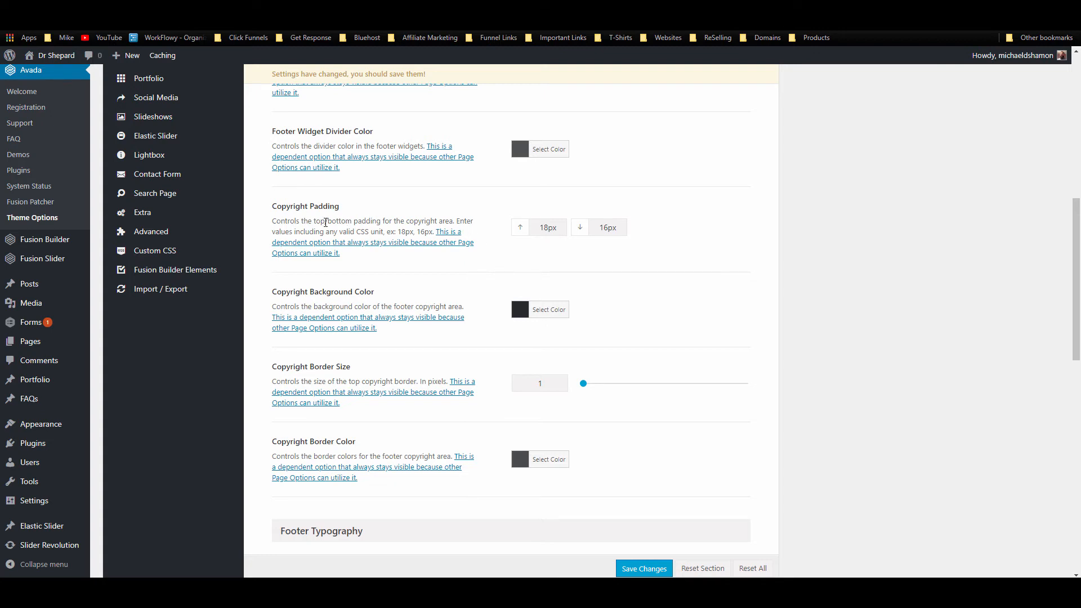
# Step: Set the copyright padding to 10 top and bottom
pyautogui.moveTo(547, 229); pyautogui.dragTo(533, 227)
pyautogui.write('10')
pyautogui.moveTo(609, 228); pyautogui.dragTo(598, 227)
pyautogui.write('10')
pyautogui.scroll(-3, 557, 330)
pyautogui.scroll(2, 556, 331)
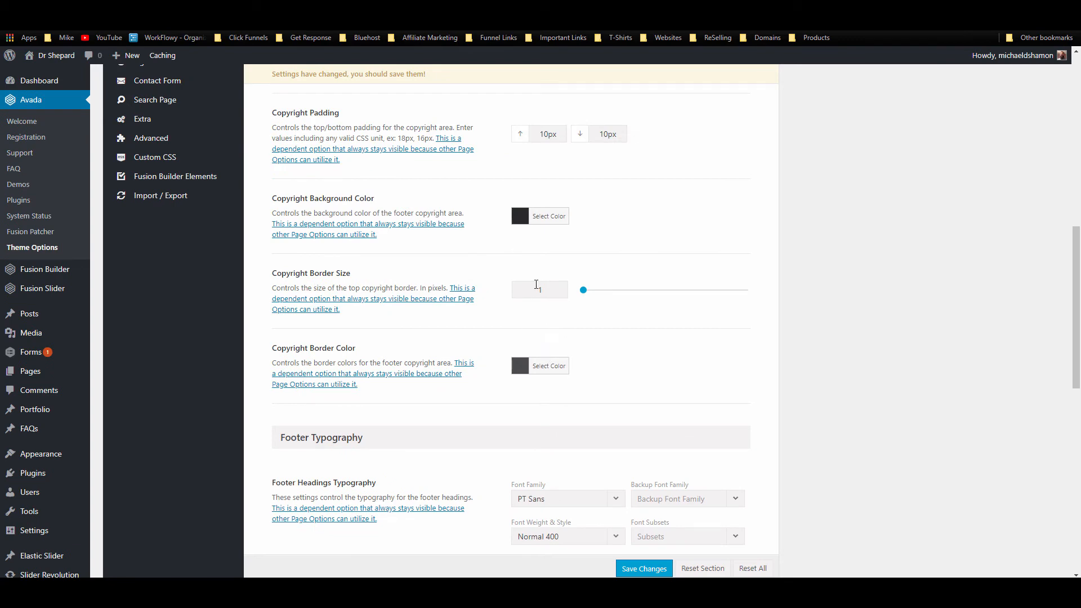
pyautogui.scroll(-2, 533, 308)
pyautogui.scroll(2, 534, 308)
# Step: Paste the blue hex as copyright background colour and darken it slightly
pyautogui.click(539, 223)
pyautogui.doubleClick(595, 203)
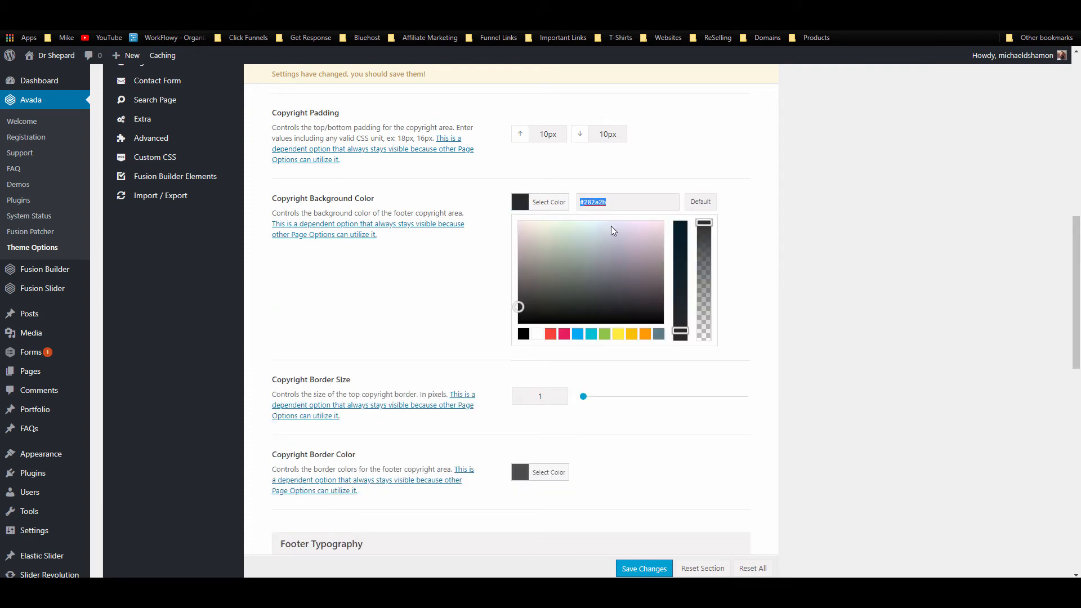
pyautogui.hotkey('ctrl', 'v')
pyautogui.click(684, 222)
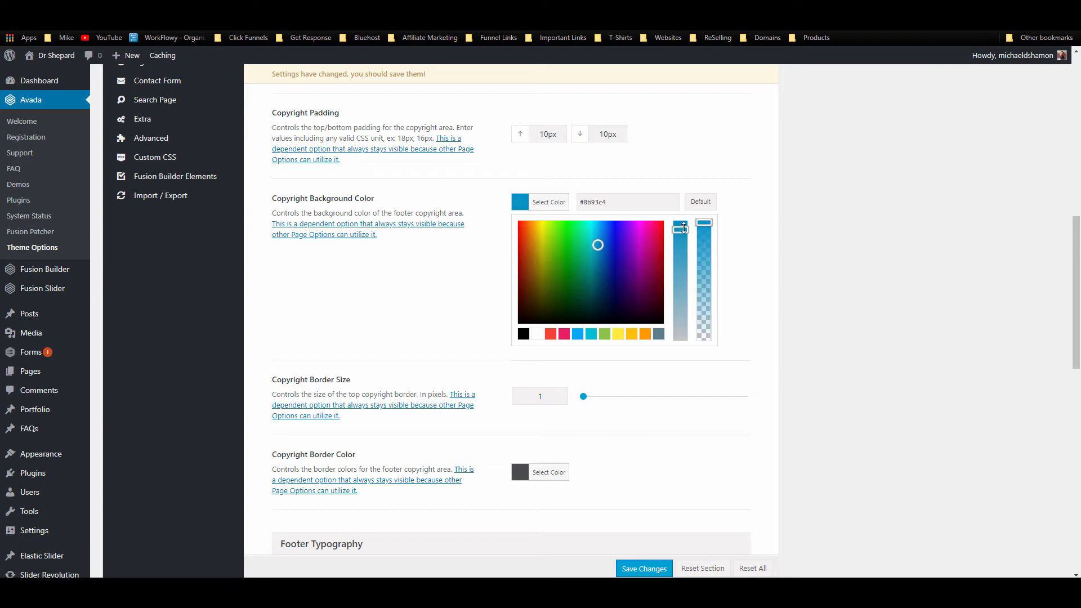
pyautogui.moveTo(600, 244); pyautogui.dragTo(598, 264)
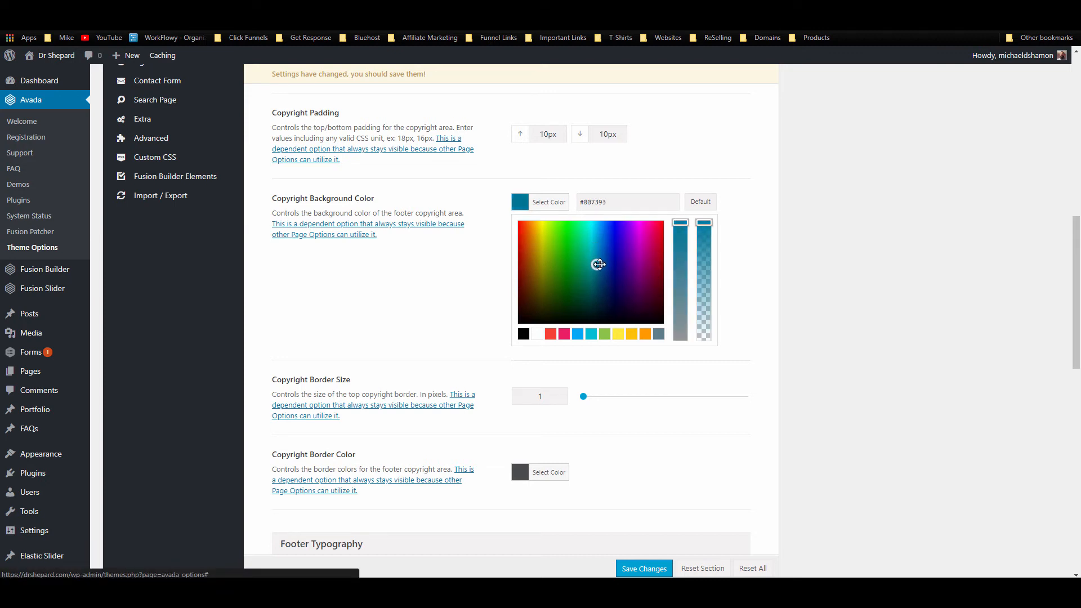
pyautogui.click(747, 194)
# Step: Make the copyright border colour white
pyautogui.scroll(-3, 525, 352)
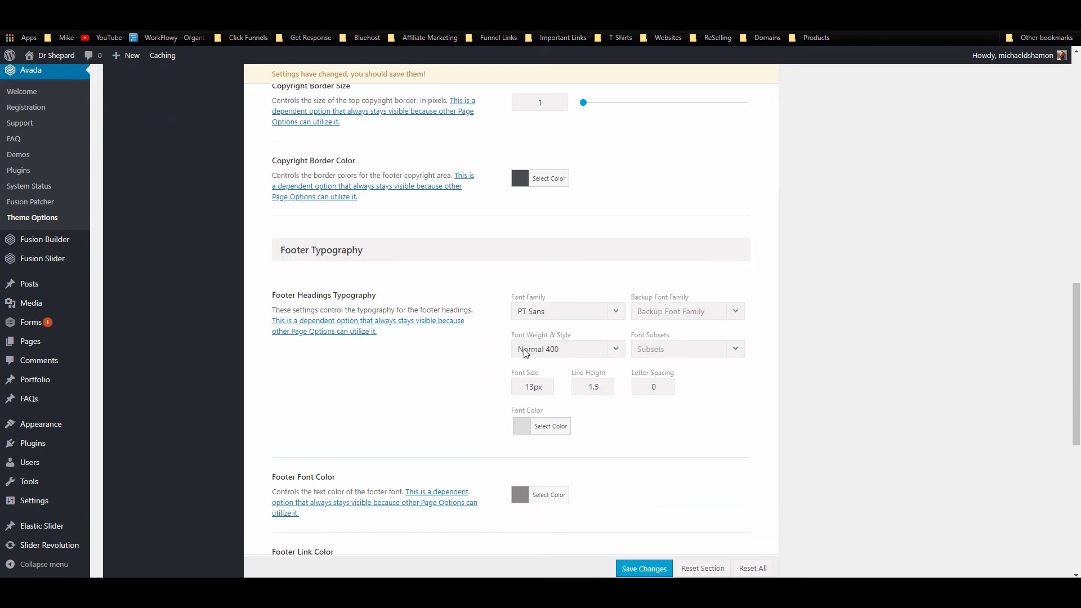
pyautogui.click(548, 179)
pyautogui.click(523, 296)
pyautogui.click(442, 297)
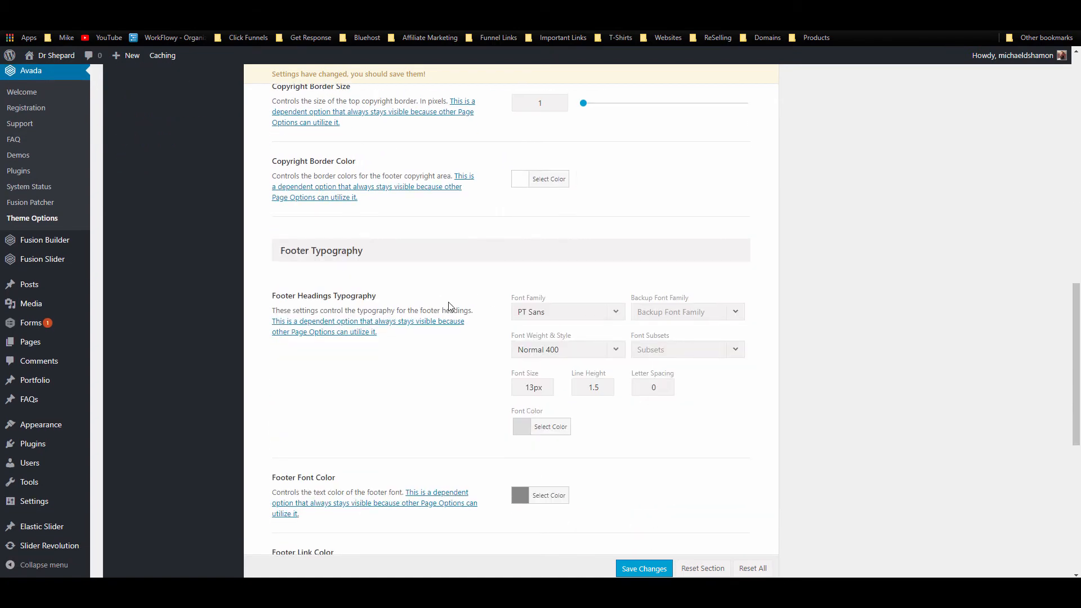
# Step: Set the footer headings font to Open Sans at 18px
pyautogui.scroll(2, 563, 254)
pyautogui.scroll(-2, 604, 294)
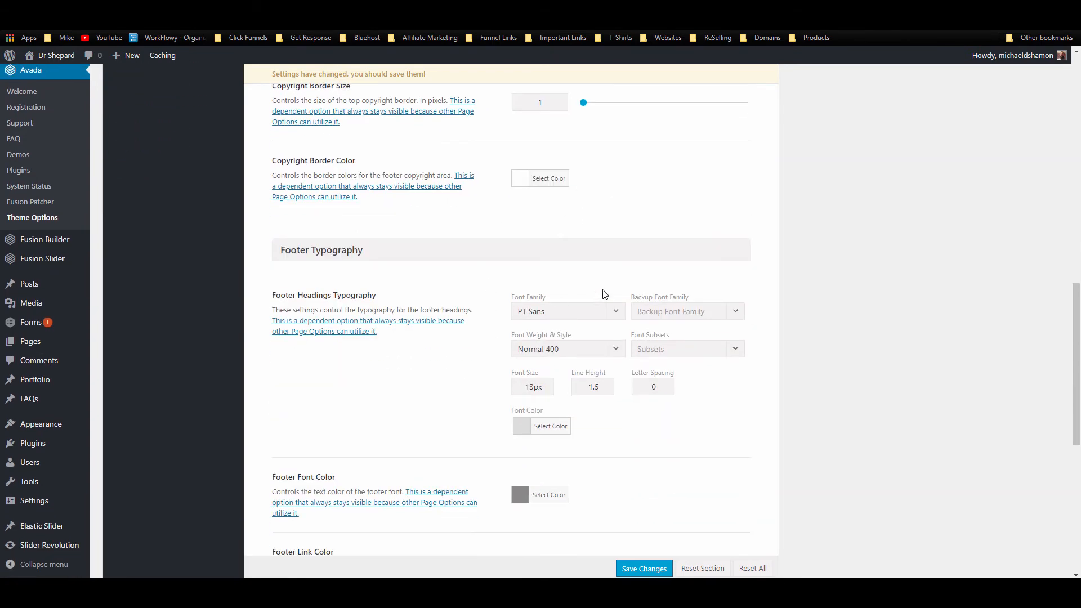
pyautogui.click(583, 312)
pyautogui.write('open')
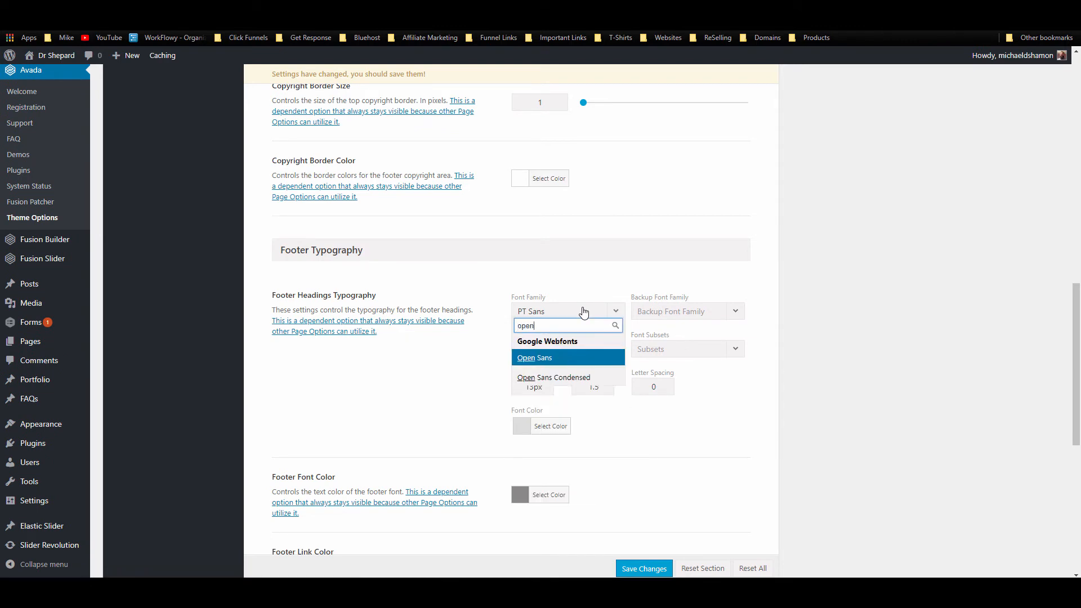
pyautogui.click(548, 359)
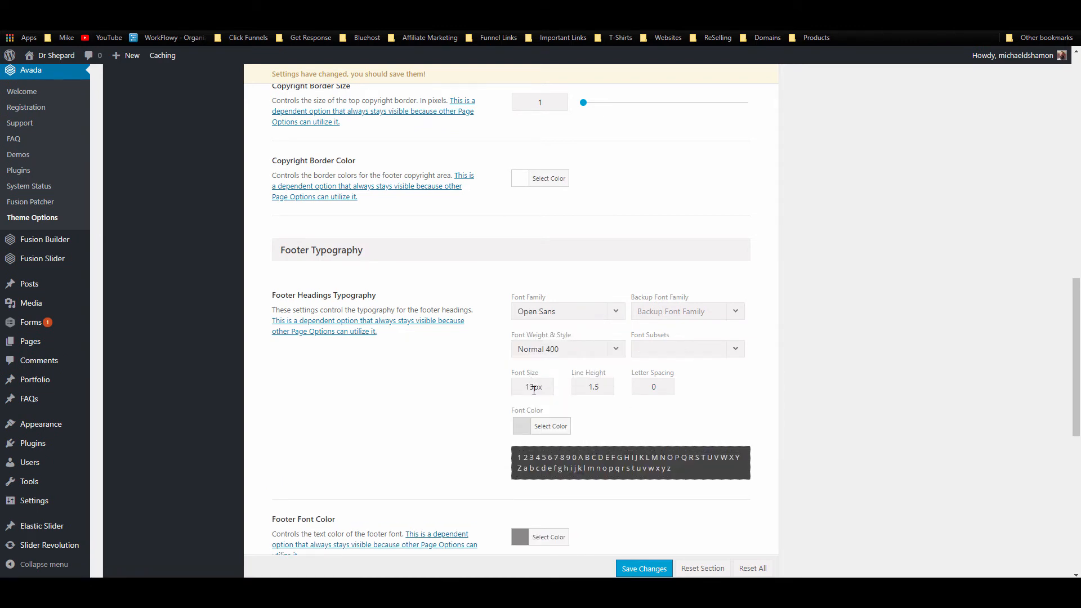
pyautogui.moveTo(534, 389); pyautogui.dragTo(529, 391)
pyautogui.write('8')
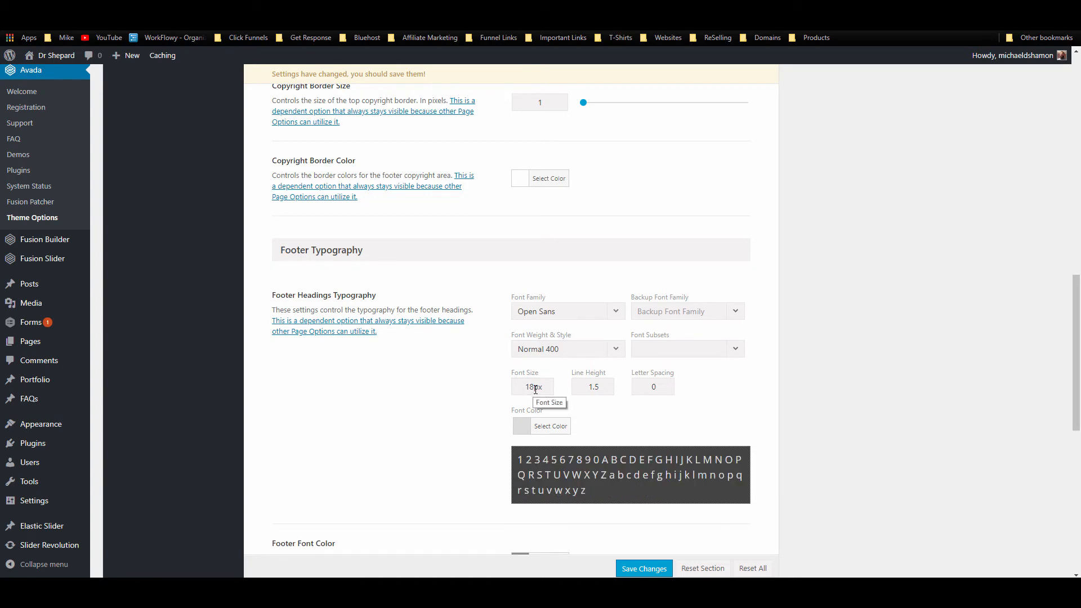
# Step: Make the footer font, link and link hover colours white
pyautogui.scroll(-3, 432, 374)
pyautogui.scroll(-2, 459, 382)
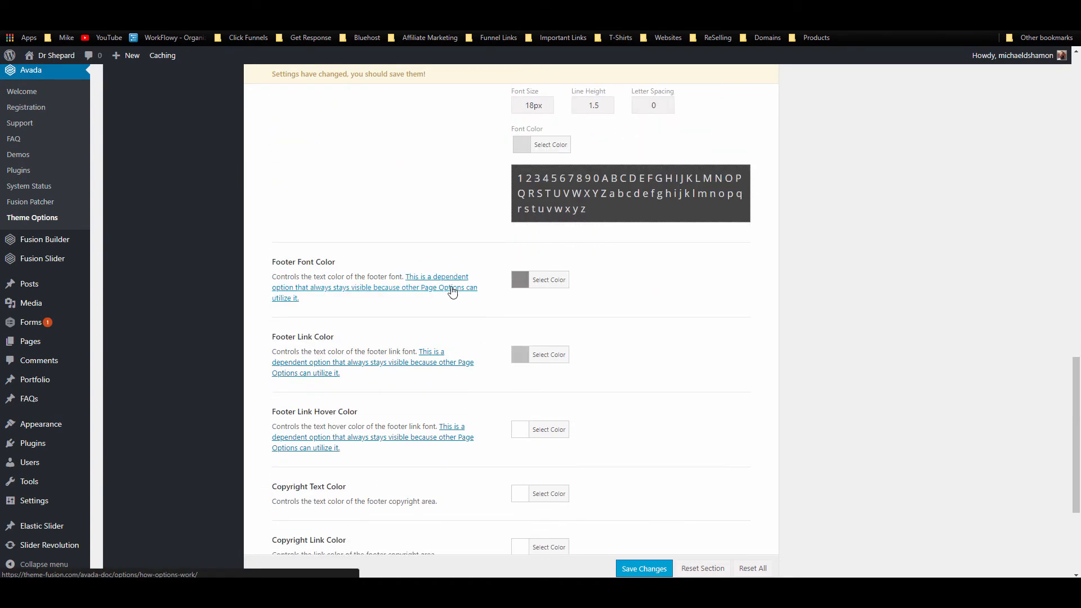
pyautogui.click(551, 286)
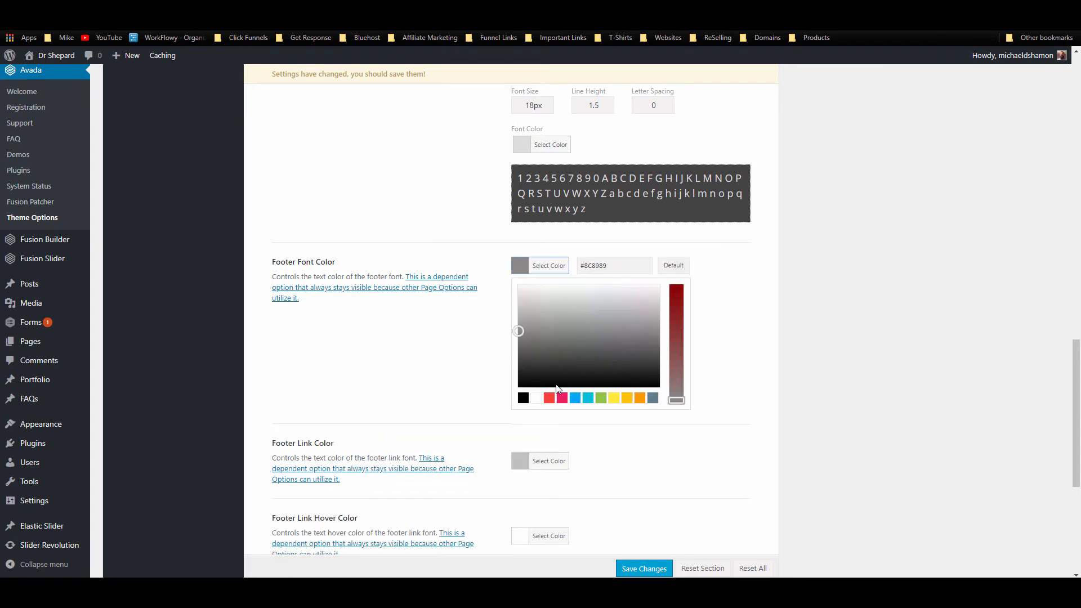
pyautogui.click(536, 397)
pyautogui.click(433, 375)
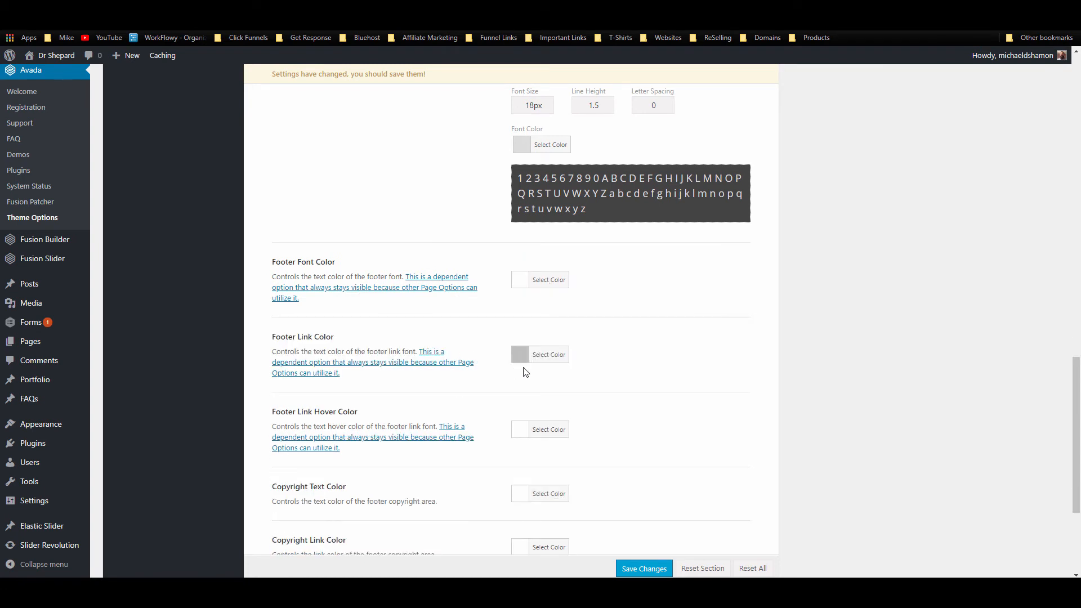
pyautogui.click(535, 355)
pyautogui.click(536, 472)
pyautogui.click(467, 440)
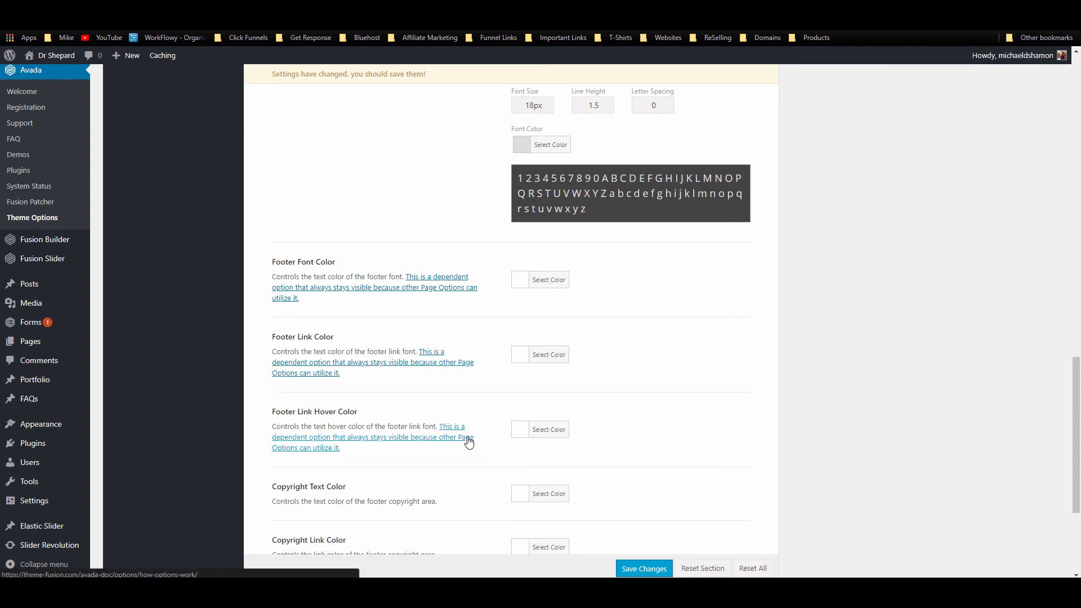
pyautogui.scroll(-4, 578, 265)
pyautogui.click(540, 228)
pyautogui.click(536, 359)
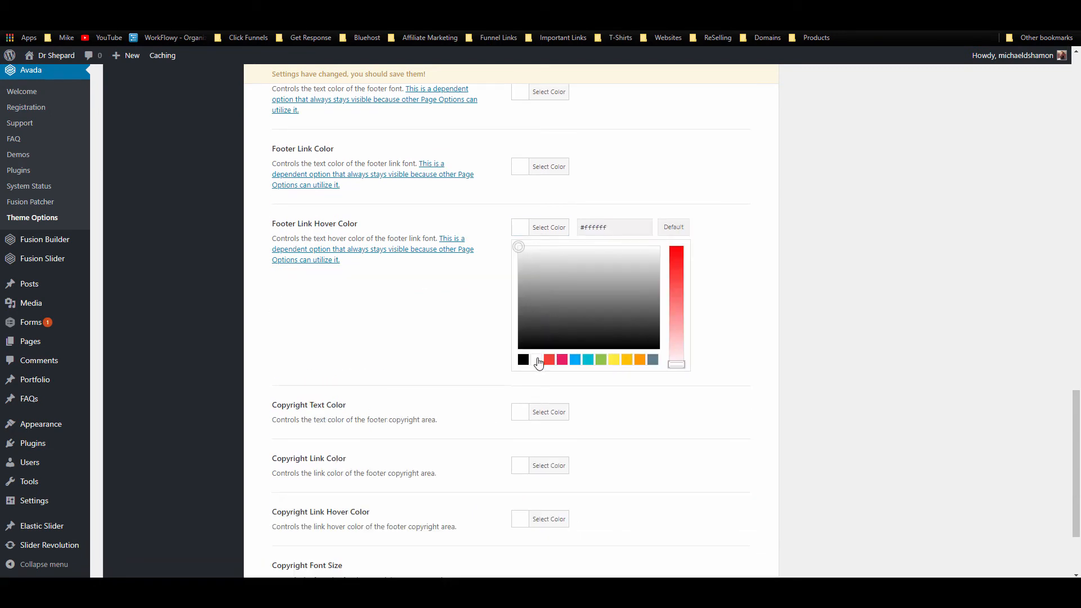
pyautogui.click(467, 348)
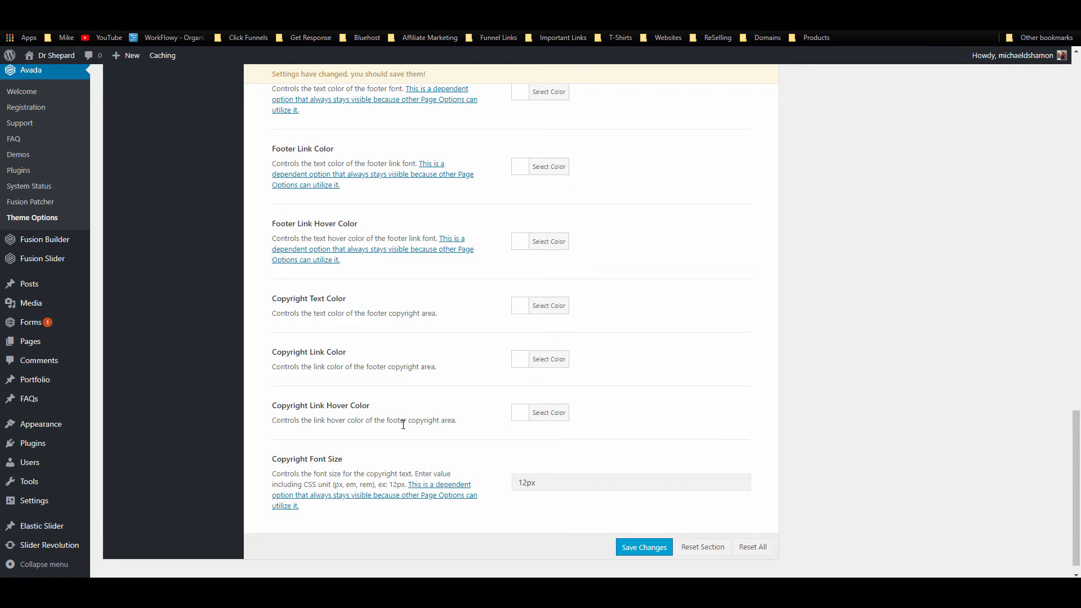
# Step: Save the footer styling changes and view the live site
pyautogui.scroll(-1, 563, 417)
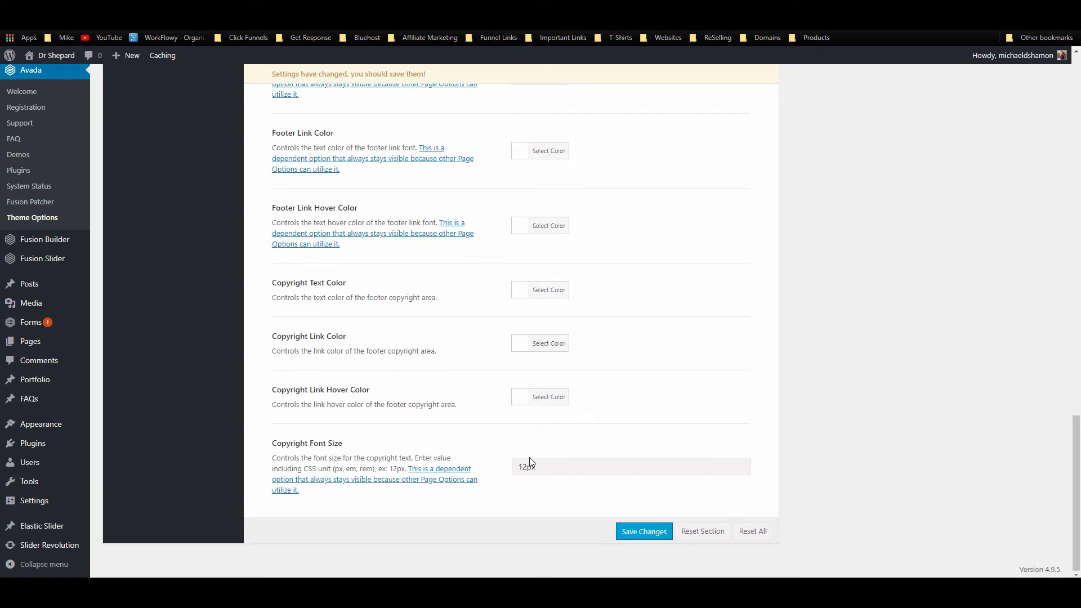
pyautogui.moveTo(524, 470); pyautogui.dragTo(527, 470)
pyautogui.scroll(8, 630, 490)
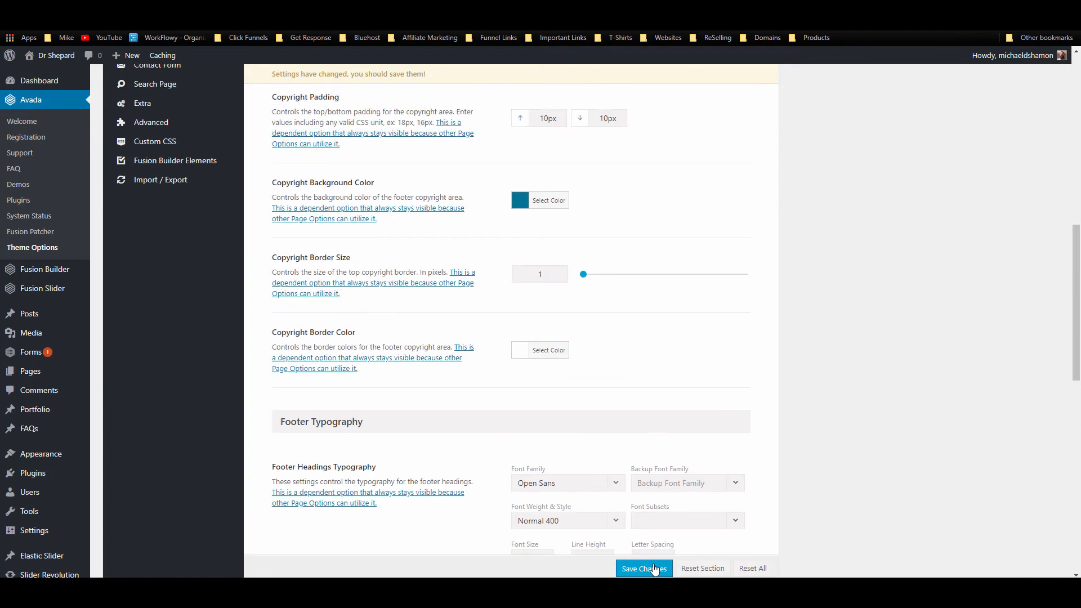
pyautogui.click(650, 568)
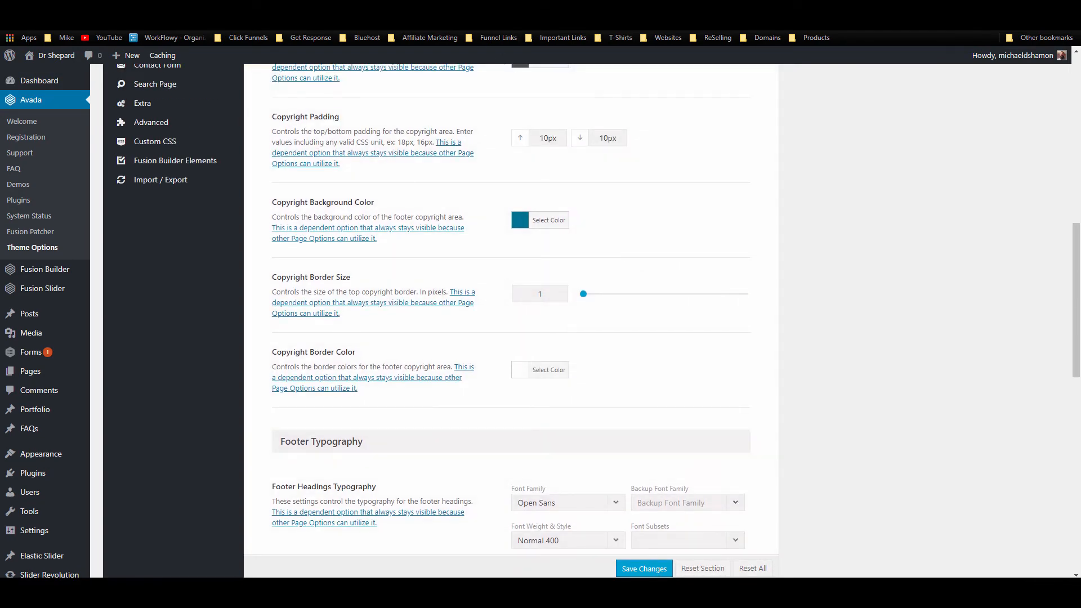
pyautogui.click(110, 8)
# Step: Reload the live site and compare its footer with the footer styling options
pyautogui.click(48, 22)
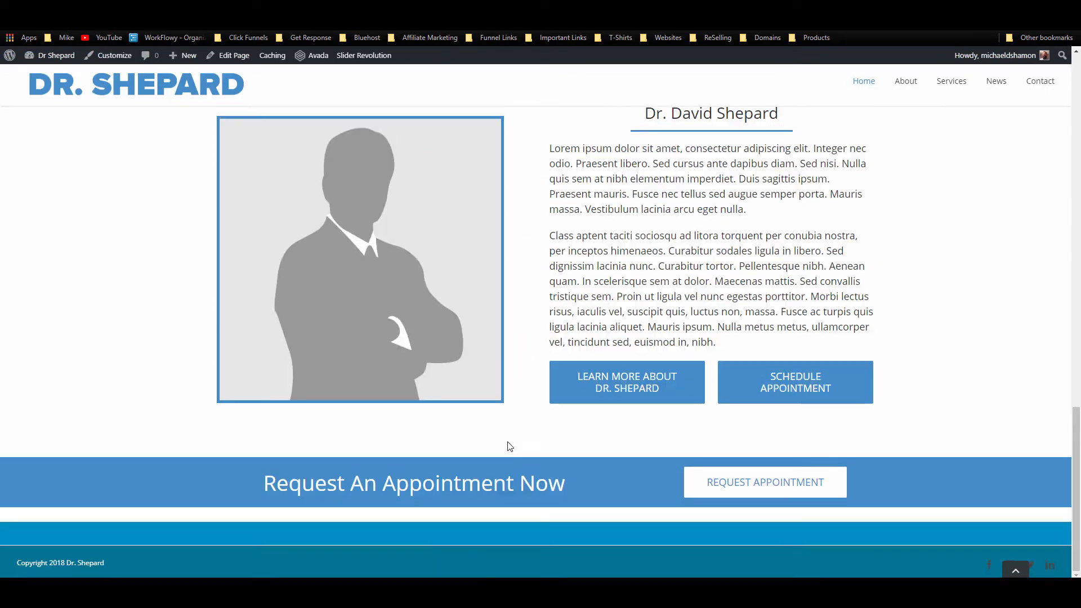
pyautogui.click(284, 9)
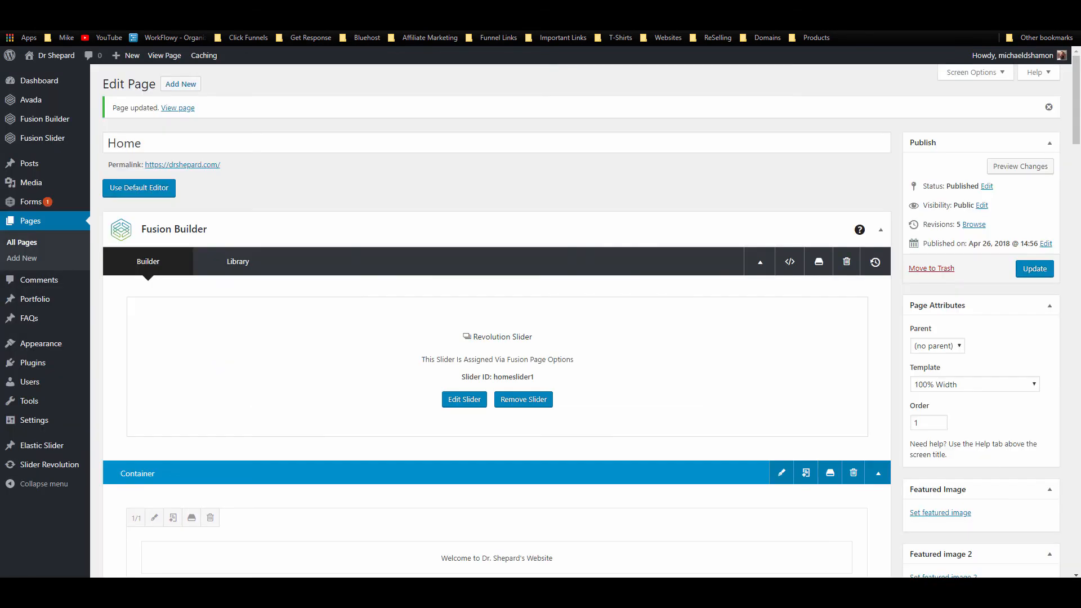
pyautogui.click(388, 9)
pyautogui.scroll(5, 588, 366)
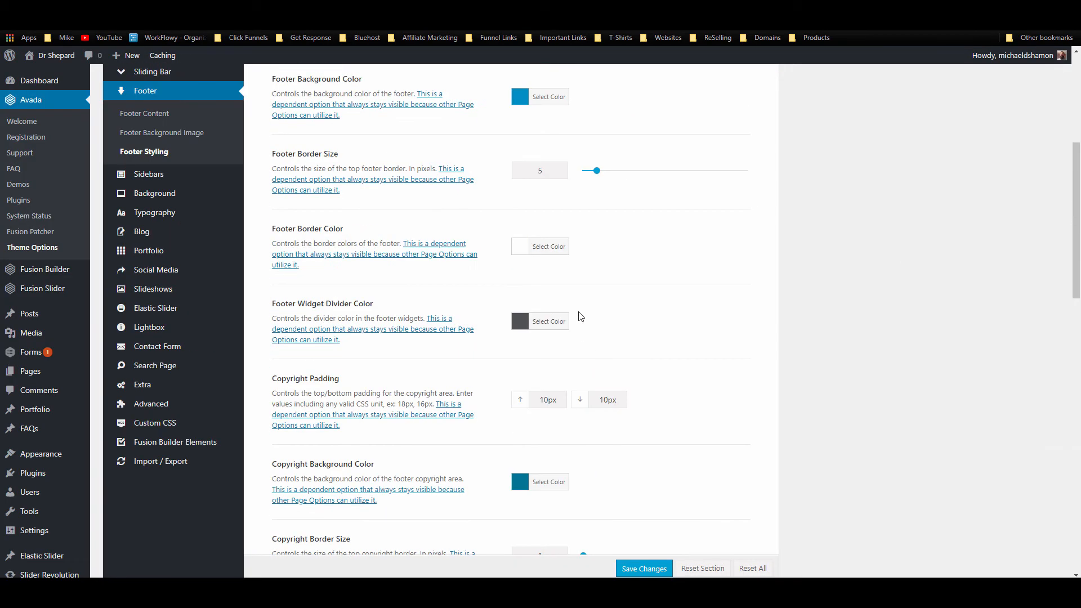
pyautogui.scroll(2, 572, 376)
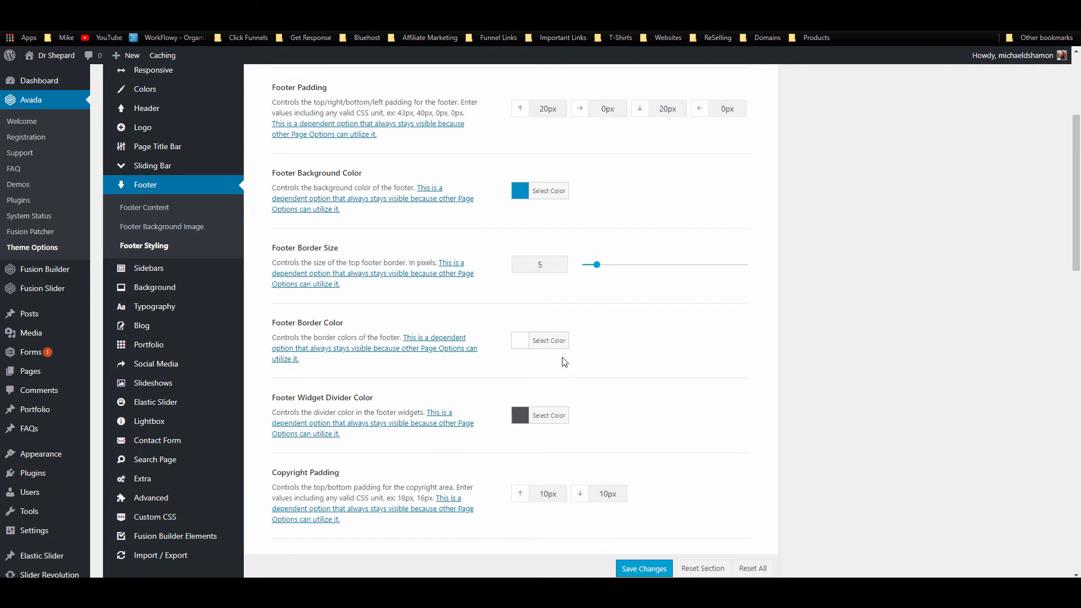
pyautogui.click(110, 8)
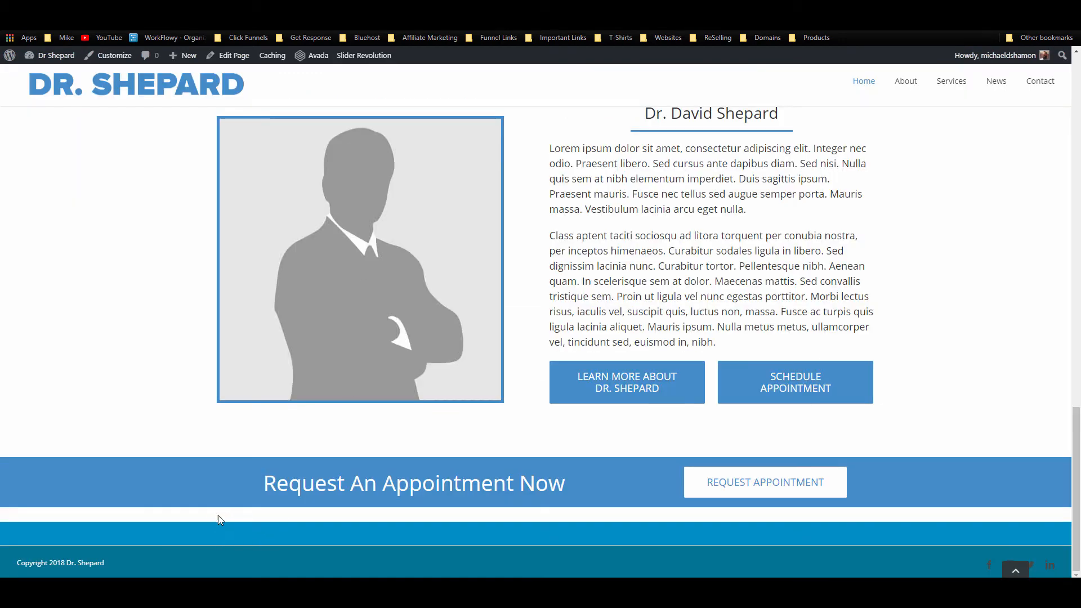
pyautogui.hotkey('ctrl', 'Tab')
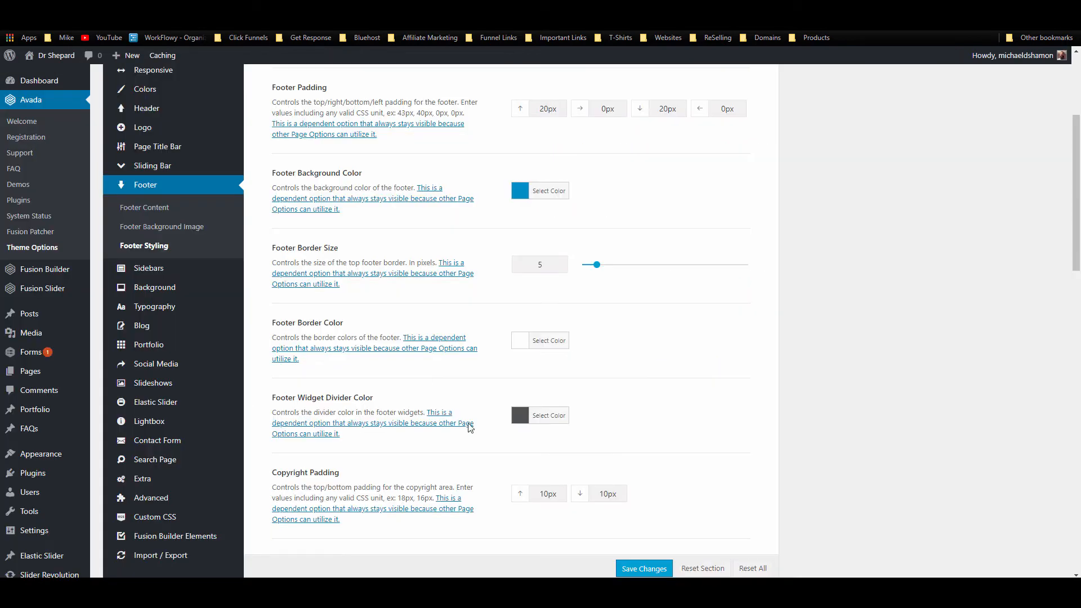
pyautogui.scroll(-3, 470, 428)
pyautogui.scroll(5, 470, 428)
# Step: Copy the footer background hex #008fc5 into the copyright background colour and save
pyautogui.click(549, 271)
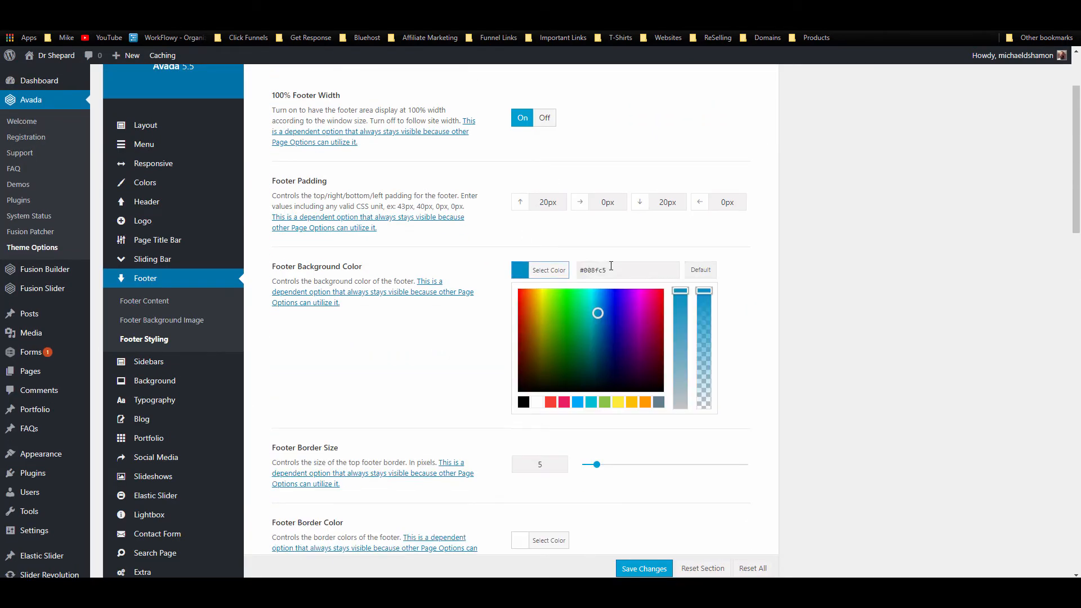
pyautogui.moveTo(611, 266); pyautogui.dragTo(565, 269)
pyautogui.hotkey('ctrl', 'c')
pyautogui.click(803, 265)
pyautogui.scroll(-3, 593, 353)
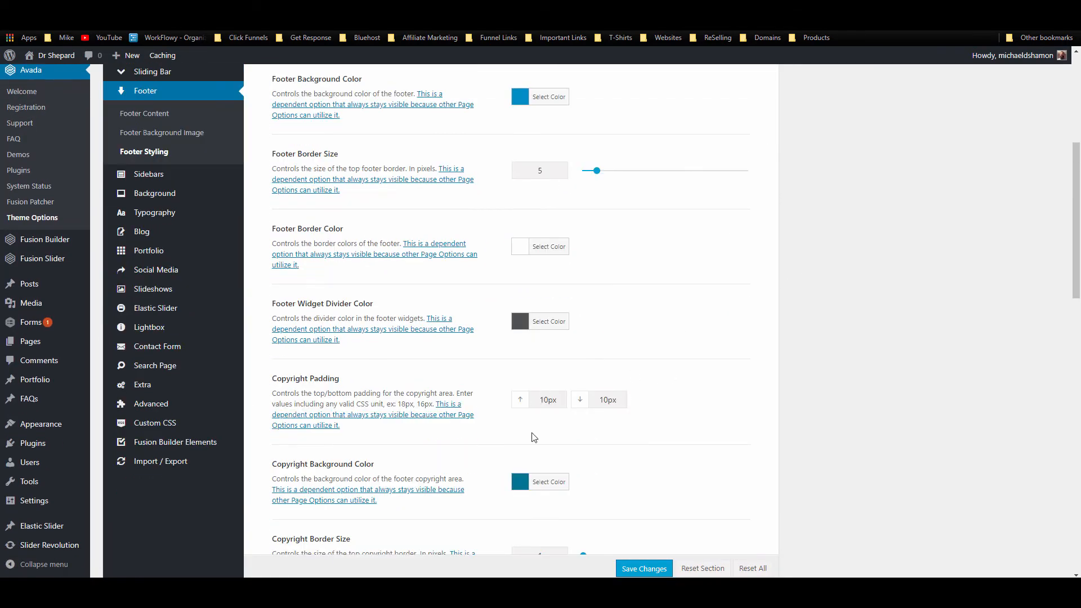
pyautogui.click(547, 481)
pyautogui.moveTo(623, 473); pyautogui.dragTo(541, 470)
pyautogui.hotkey('ctrl', 'v')
pyautogui.click(728, 374)
pyautogui.scroll(-5, 714, 468)
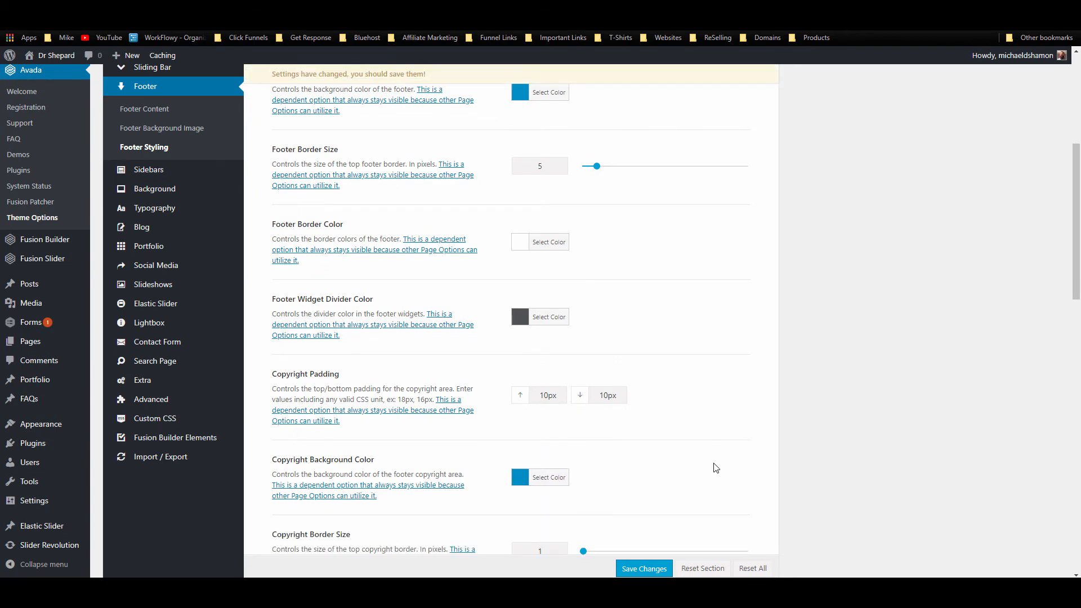
pyautogui.scroll(5, 647, 501)
pyautogui.click(645, 569)
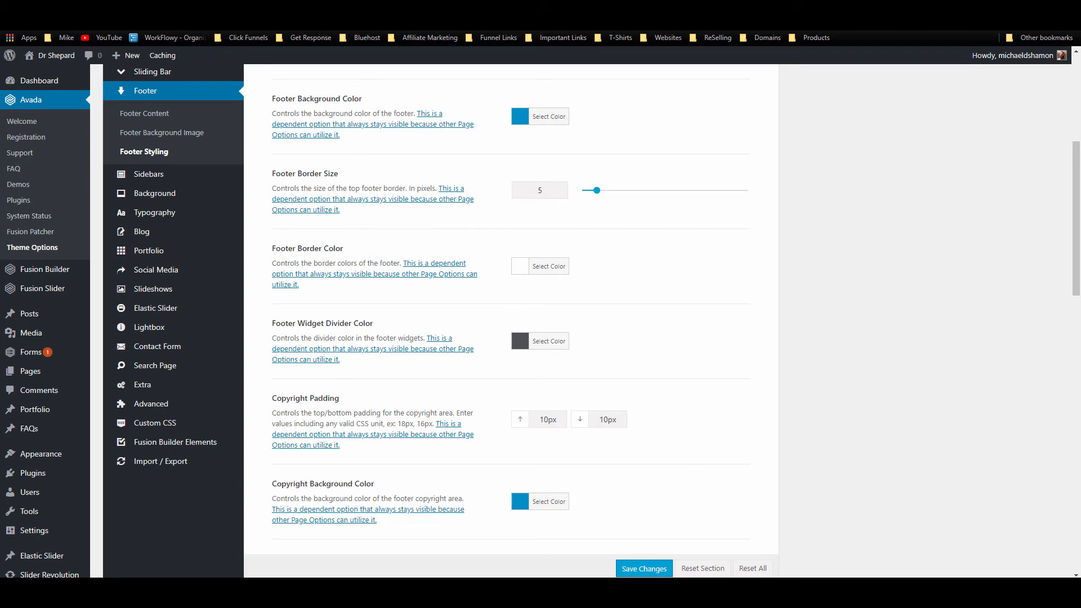
# Step: Reduce the footer border size from 5 to 1 px, save, and reload the site
pyautogui.hotkey('ctrl', 'Tab')
pyautogui.hotkey('ctrl', 'shift', 'Tab')
pyautogui.moveTo(596, 190); pyautogui.dragTo(580, 190)
pyautogui.click(643, 569)
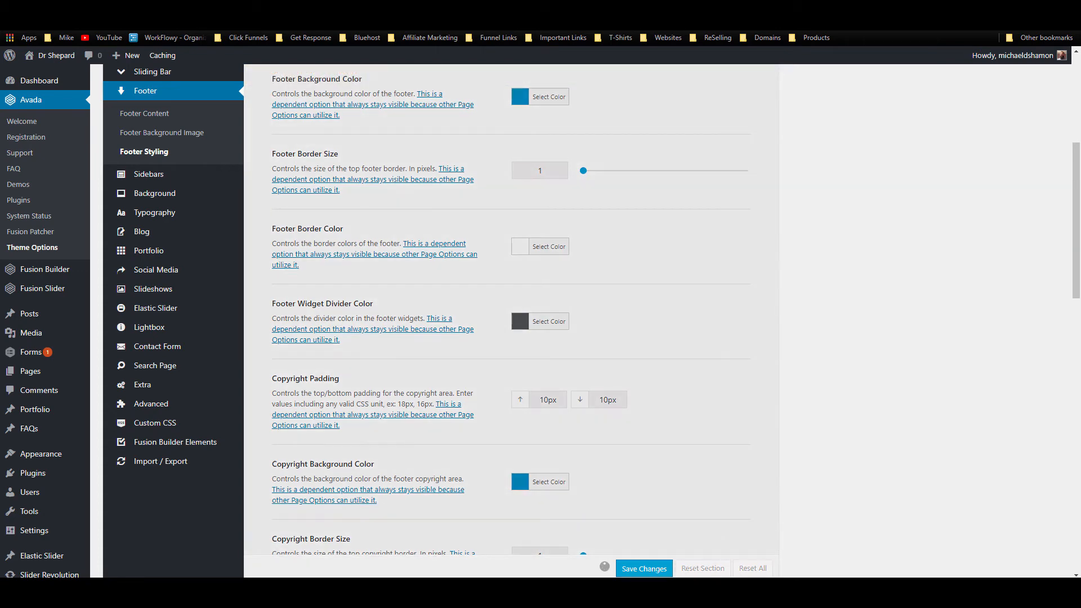
pyautogui.hotkey('ctrl', 'Tab')
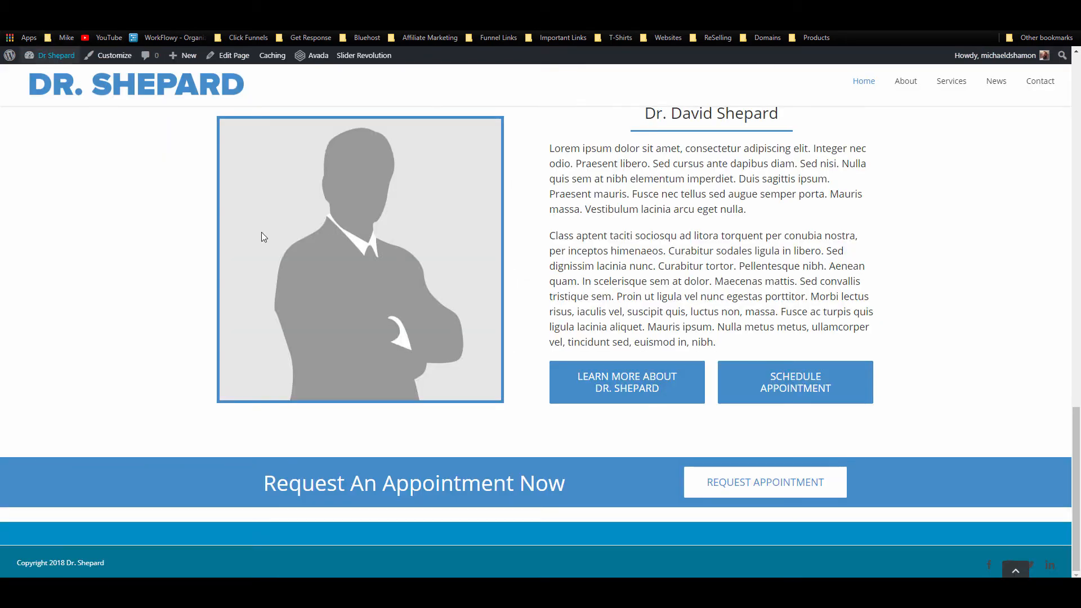
pyautogui.press('F5')
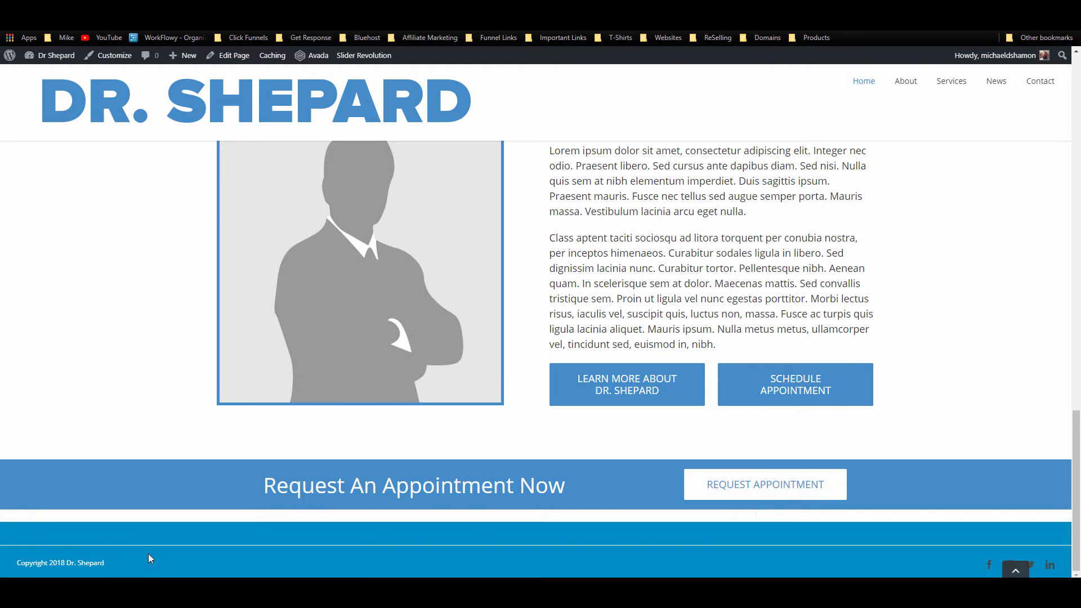
# Step: Set the copyright padding to 5px top and bottom and save
pyautogui.click(282, 19)
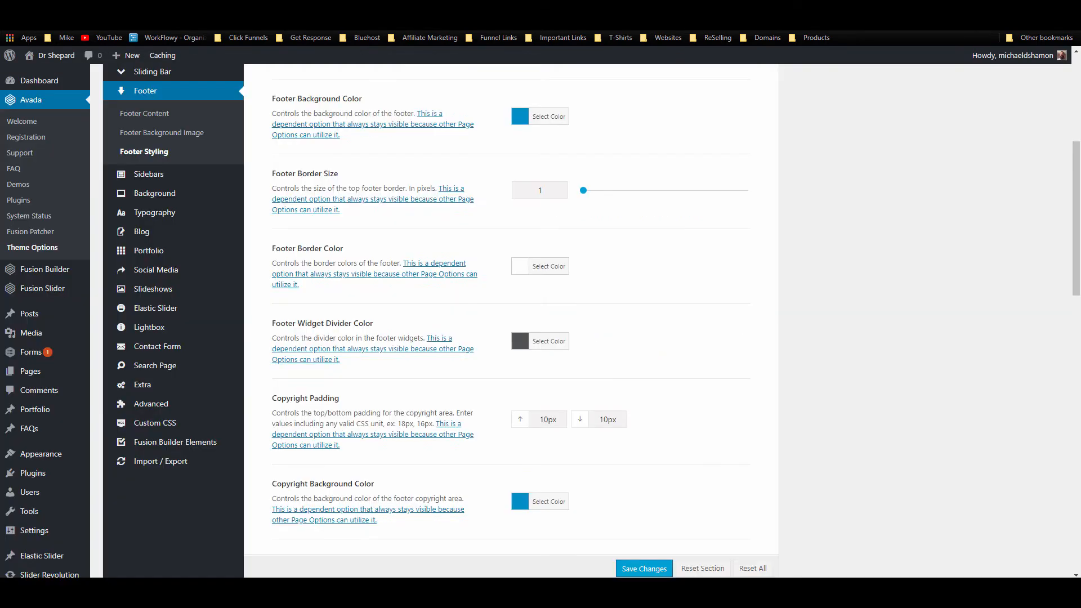
pyautogui.doubleClick(548, 404)
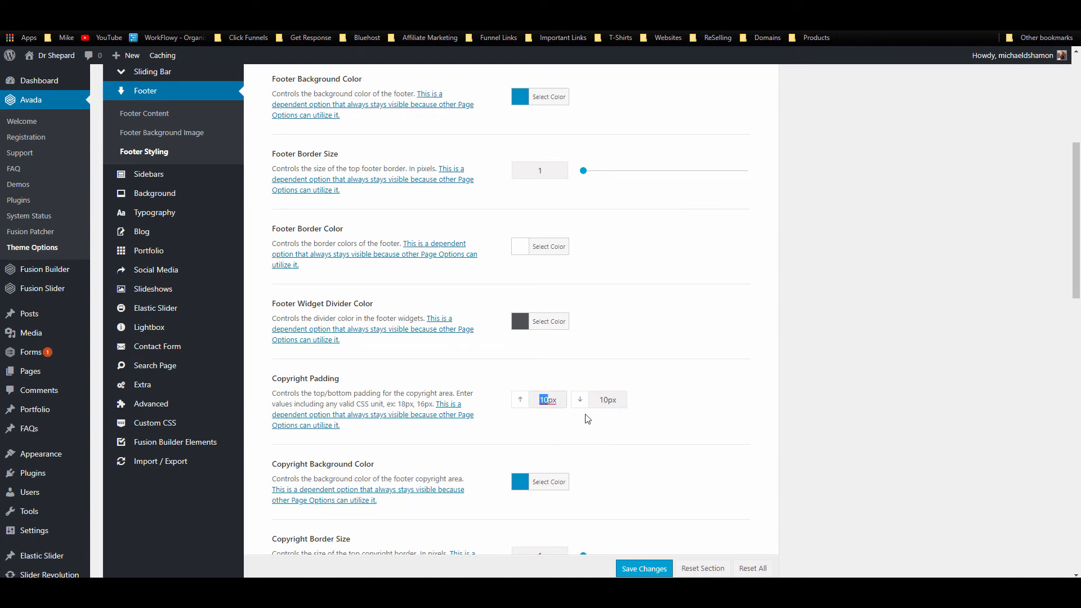
pyautogui.write('5px')
pyautogui.doubleClick(606, 401)
pyautogui.write('5px')
pyautogui.click(644, 569)
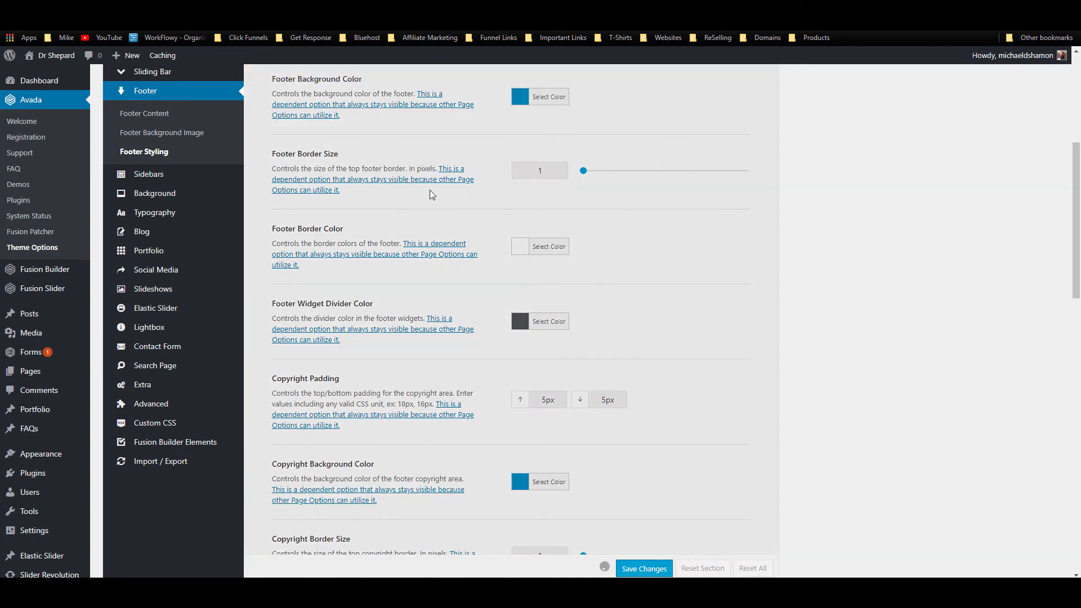
# Step: Reload the live site to check the tighter copyright bar, then return to Theme Options
pyautogui.scroll(2, 360, 269)
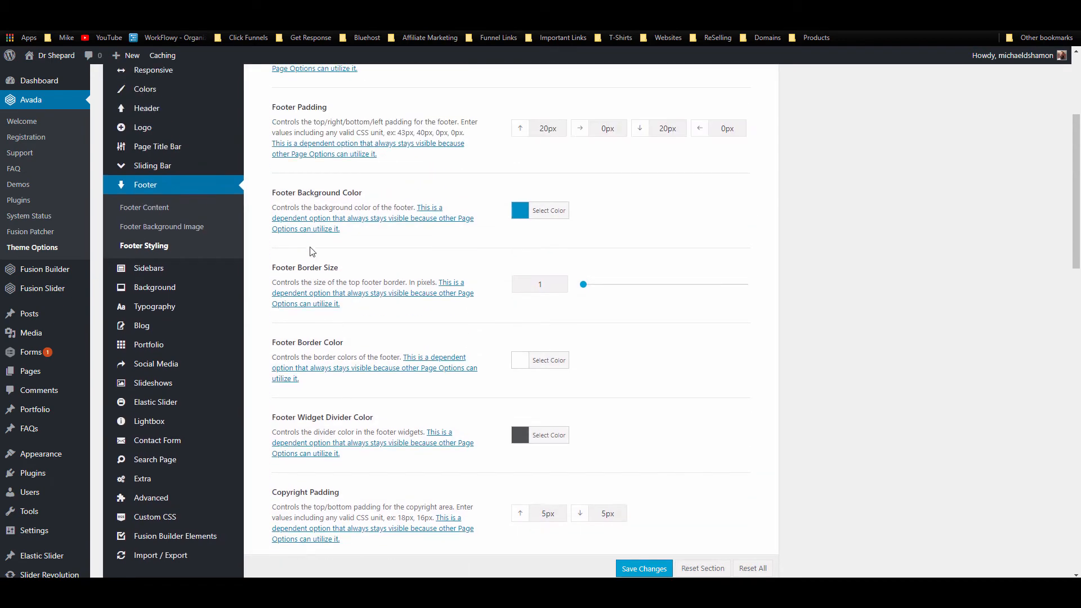
pyautogui.scroll(3, 454, 268)
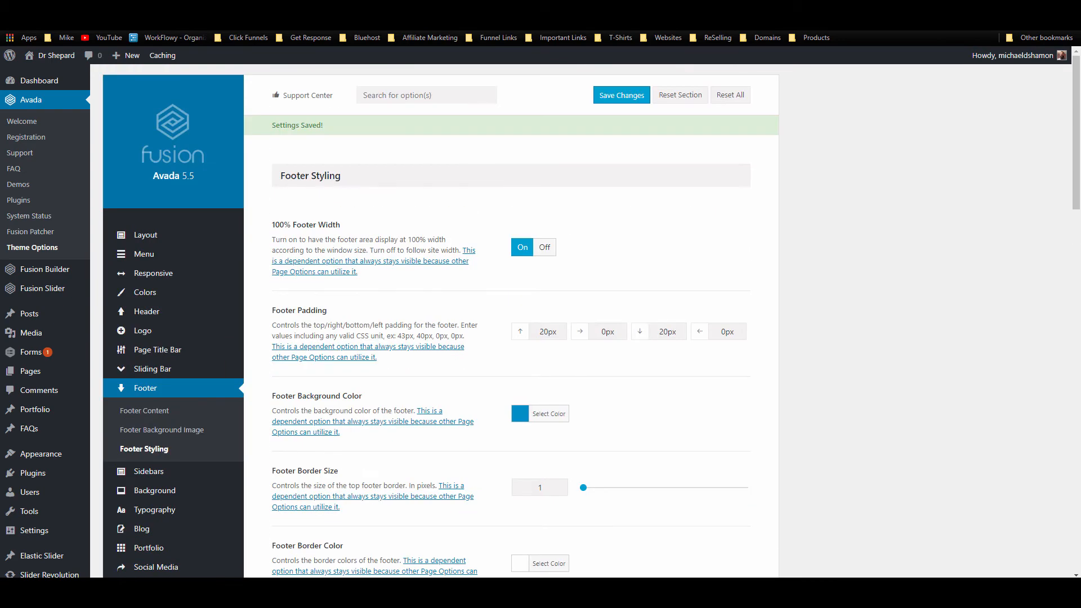
pyautogui.click(80, 9)
pyautogui.click(45, 24)
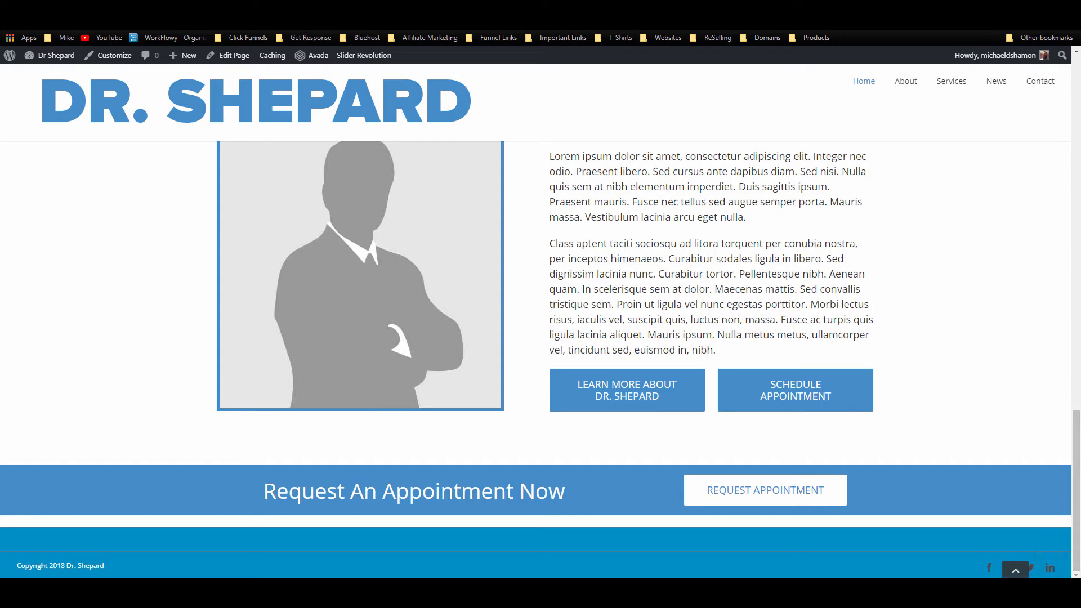
pyautogui.hotkey('ctrl', 'shift', 'Tab')
pyautogui.hotkey('ctrl', 'shift', 'Tab')
pyautogui.scroll(-3, 192, 474)
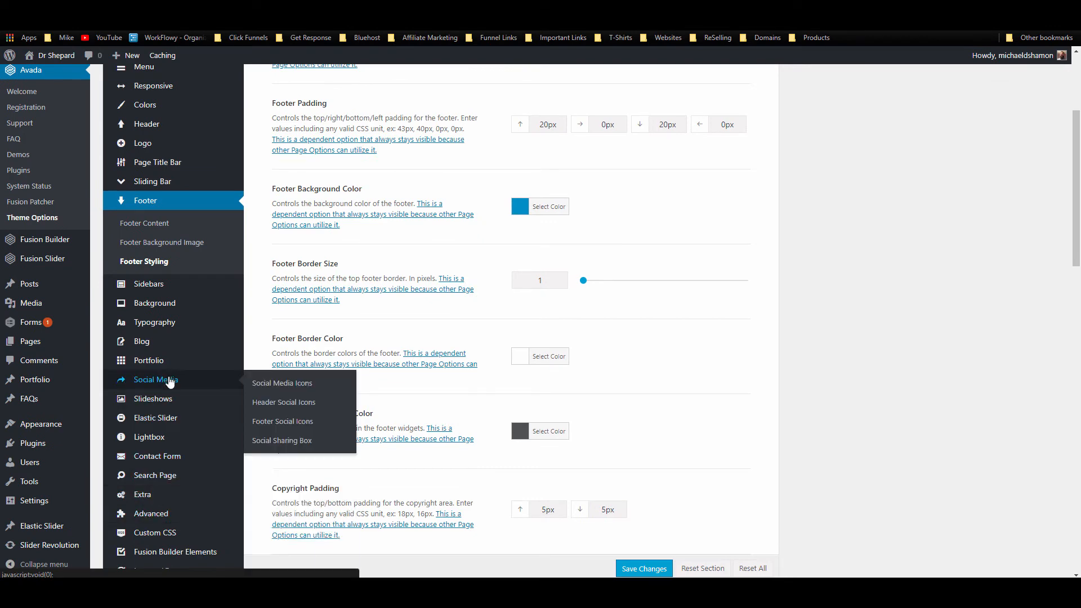
# Step: Set the Footer Social Icon Color to white under Social Media and save
pyautogui.click(288, 423)
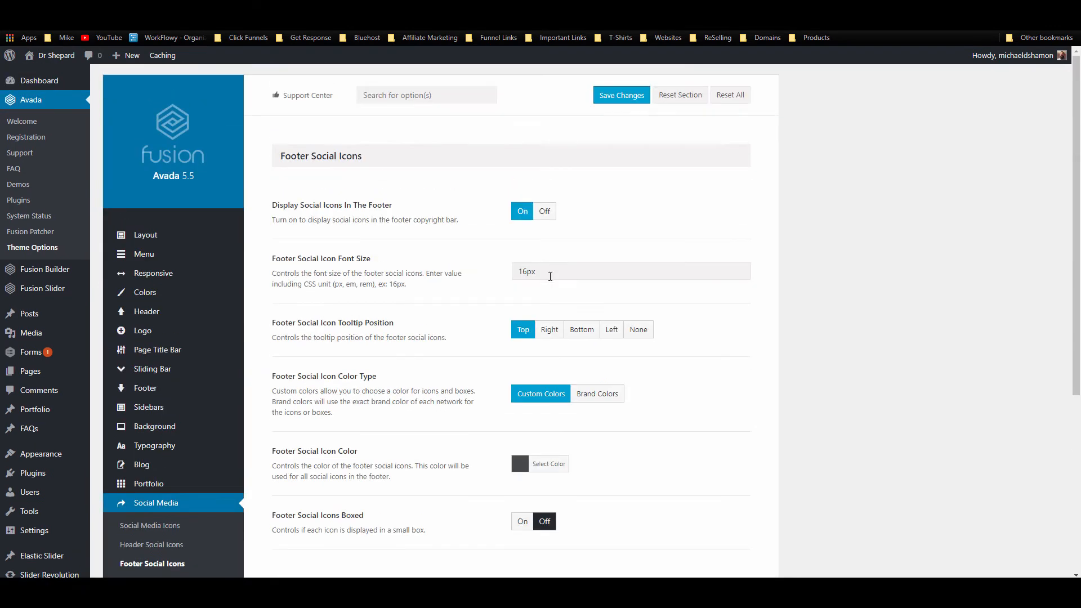
pyautogui.scroll(-2, 526, 343)
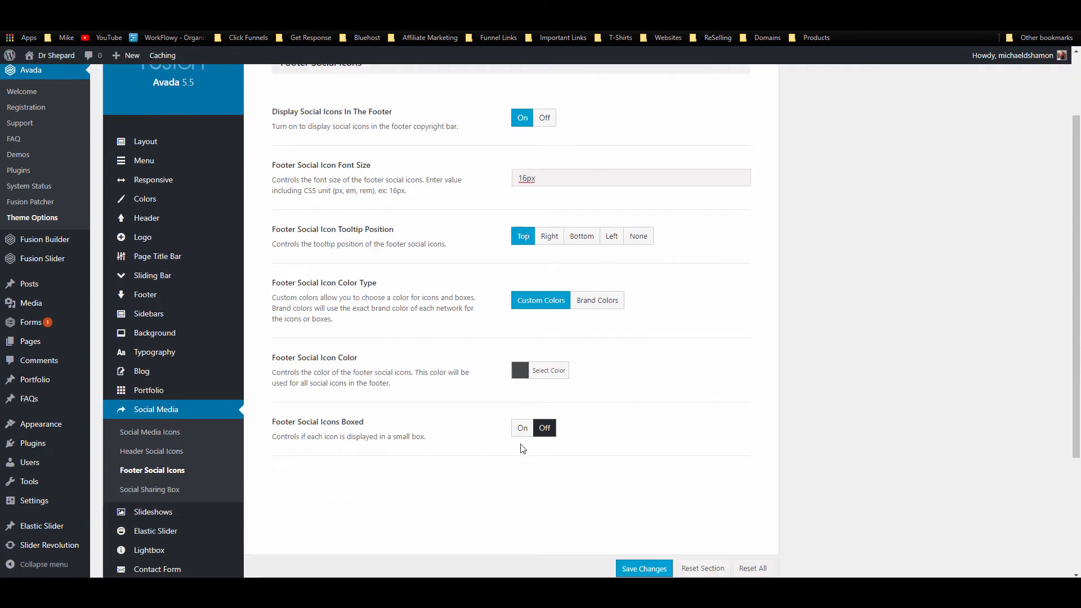
pyautogui.click(528, 363)
pyautogui.click(537, 494)
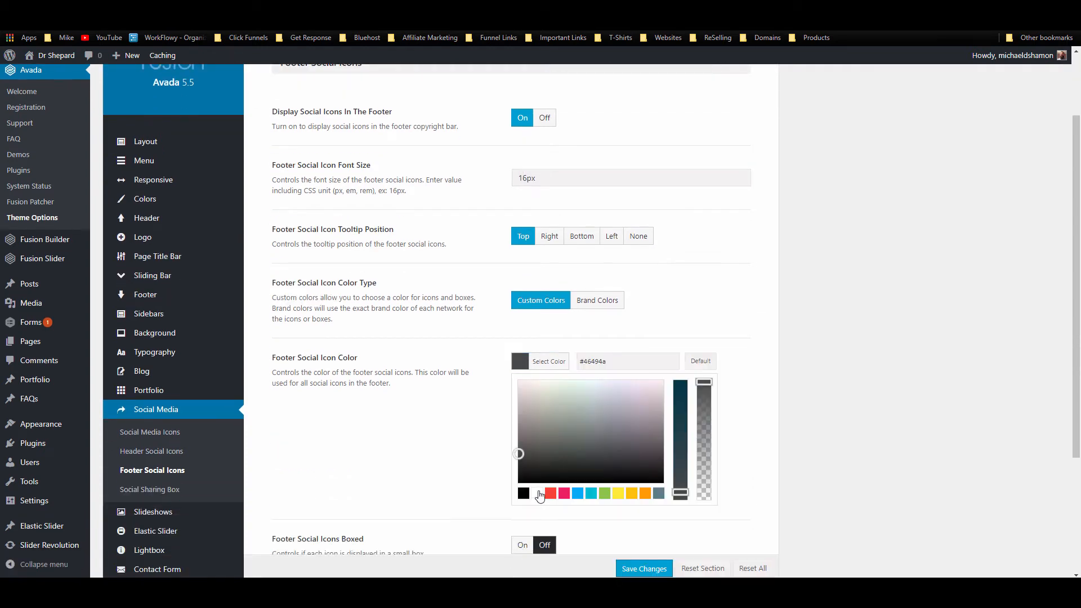
pyautogui.click(725, 342)
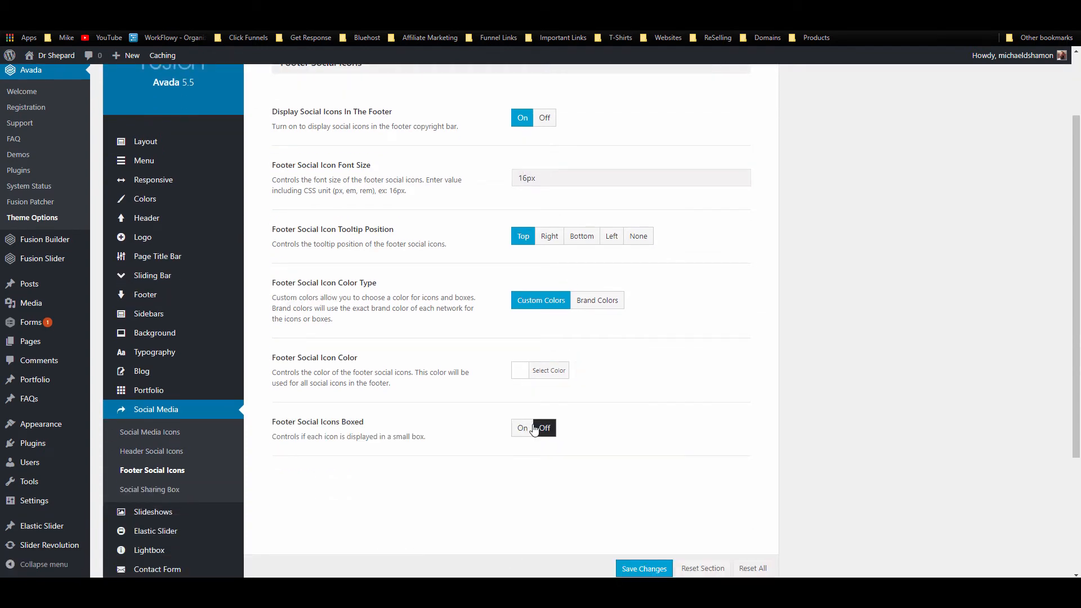
pyautogui.click(630, 569)
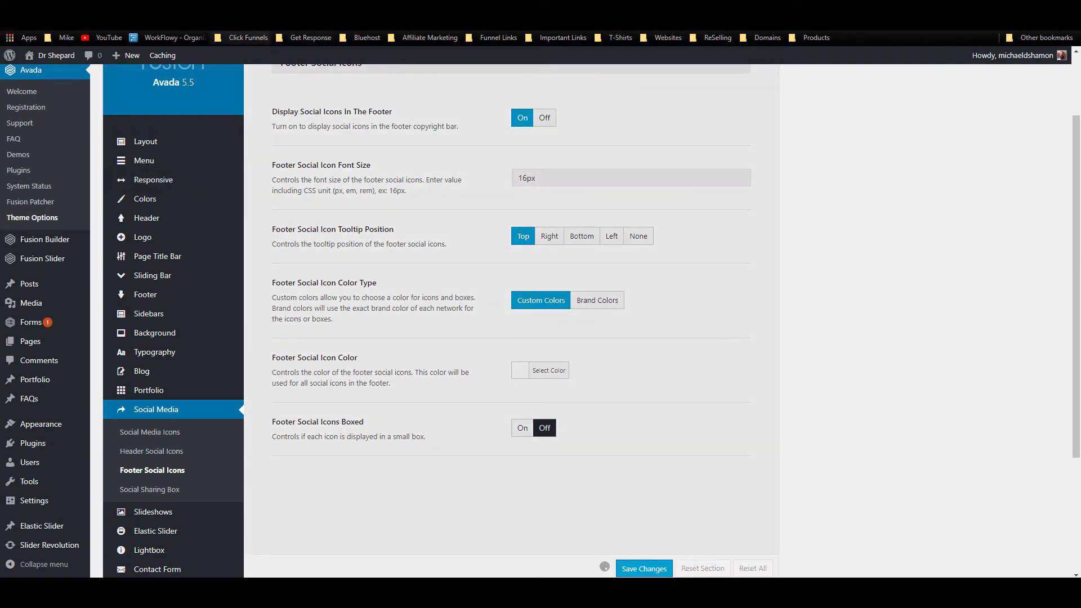
pyautogui.click(236, 9)
pyautogui.click(257, 10)
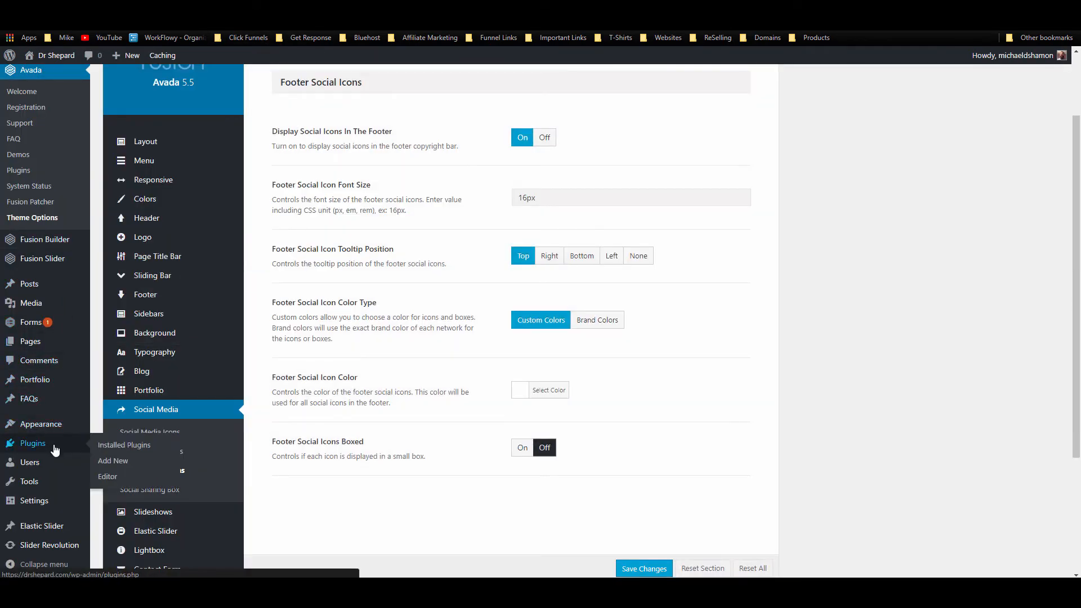
# Step: On the Widgets page, expand Footer Widget 1 and drop a Text widget into it
pyautogui.moveTo(61, 433)
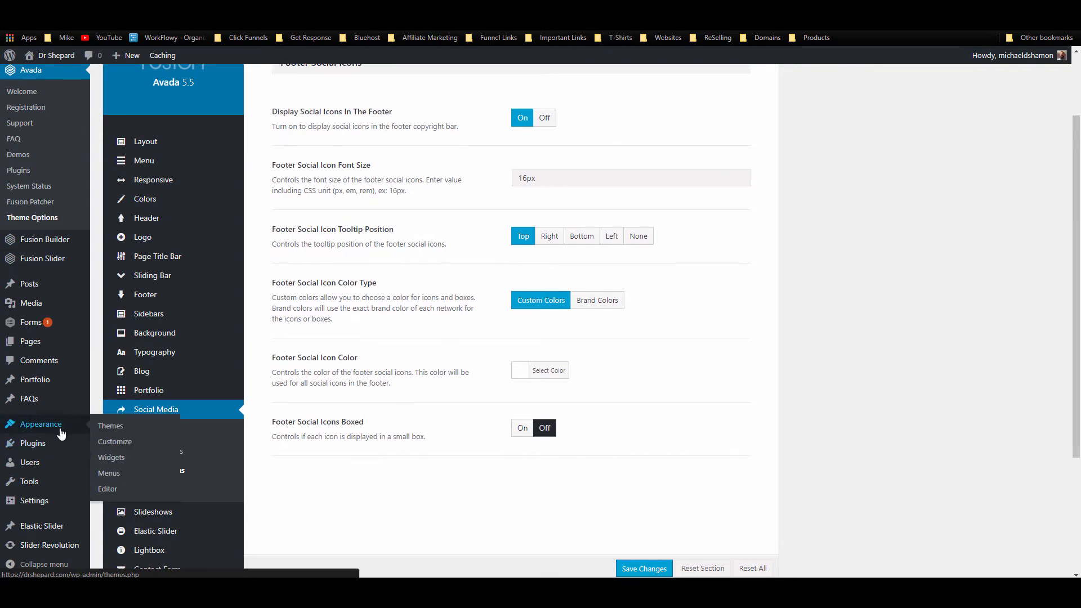
pyautogui.click(114, 458)
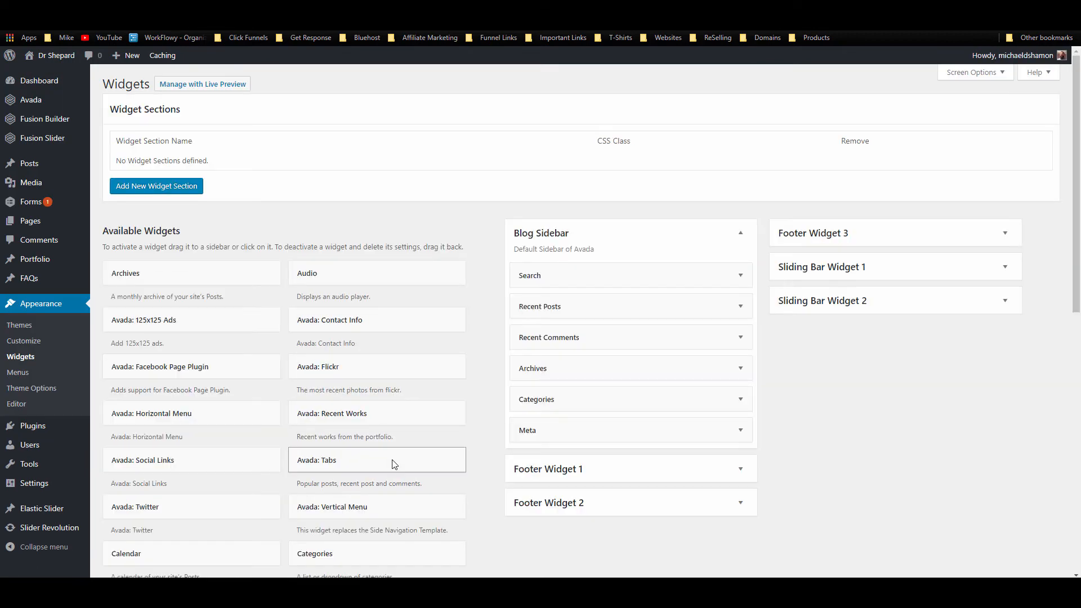
pyautogui.click(744, 235)
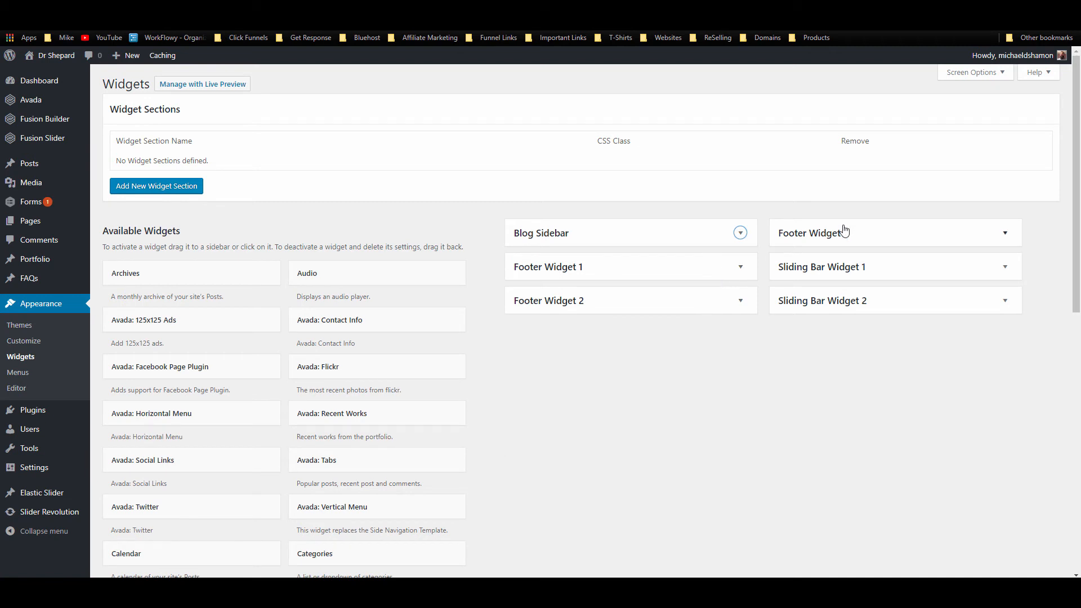
pyautogui.click(682, 273)
pyautogui.scroll(-2, 357, 386)
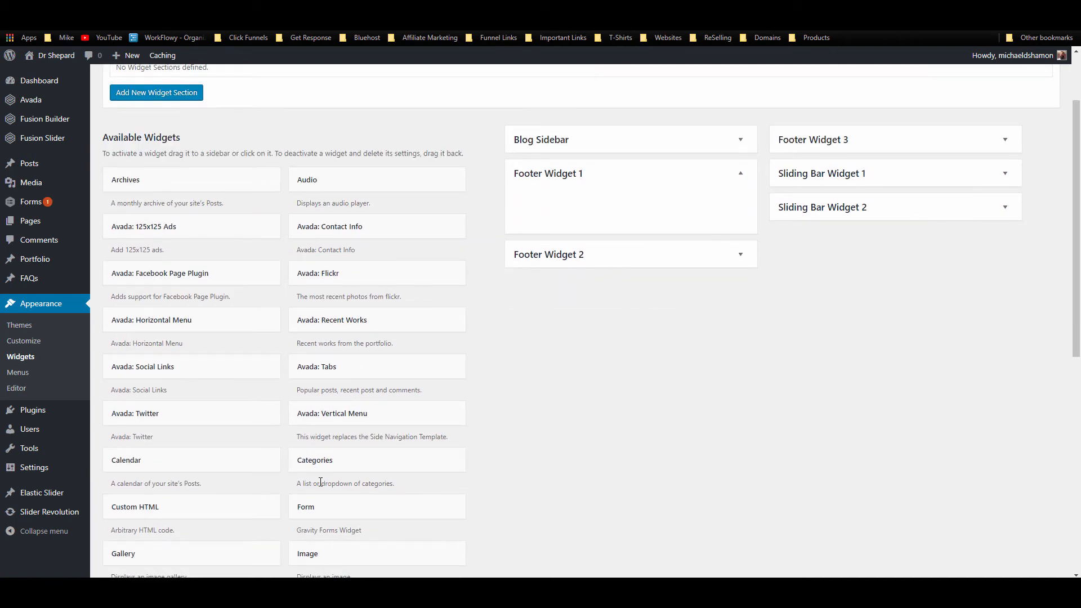
pyautogui.scroll(-2, 220, 420)
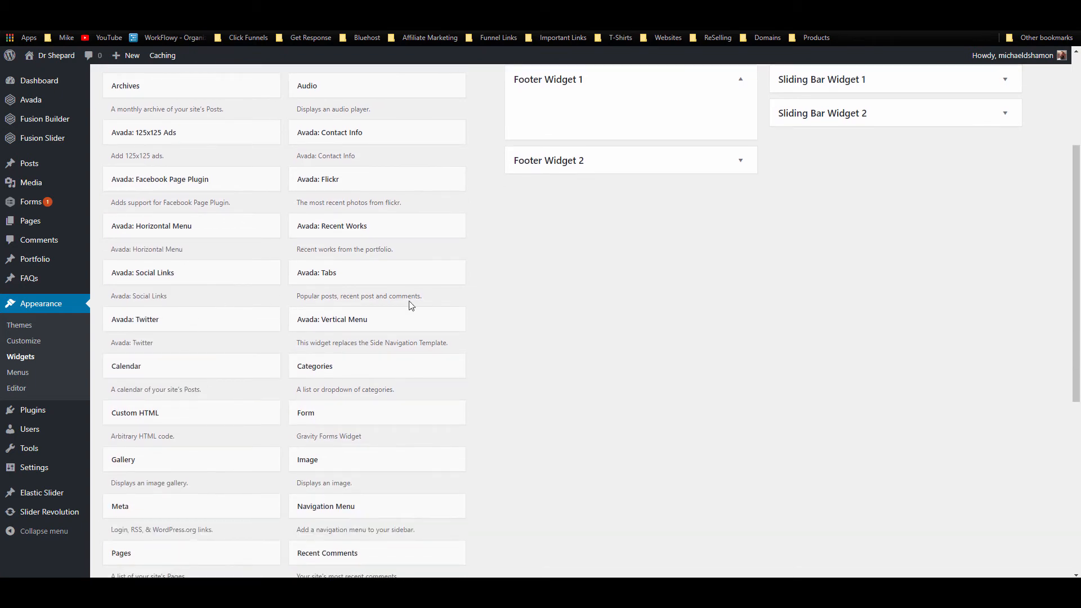
pyautogui.scroll(2, 496, 279)
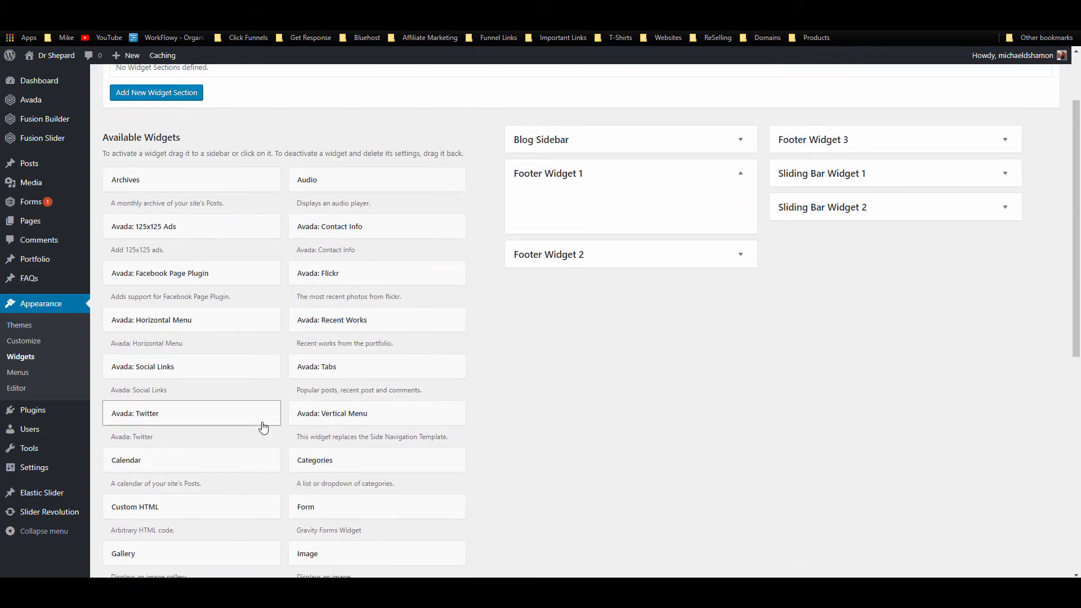
pyautogui.scroll(-4, 338, 396)
pyautogui.scroll(-2, 374, 424)
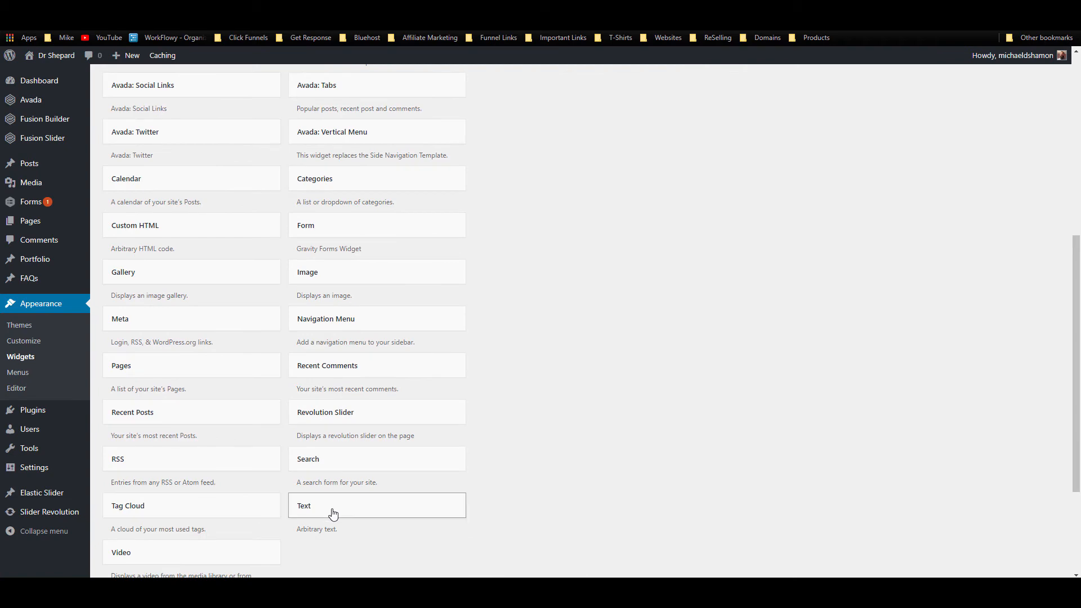
pyautogui.moveTo(333, 510); pyautogui.dragTo(565, 202)
pyautogui.scroll(6, 522, 272)
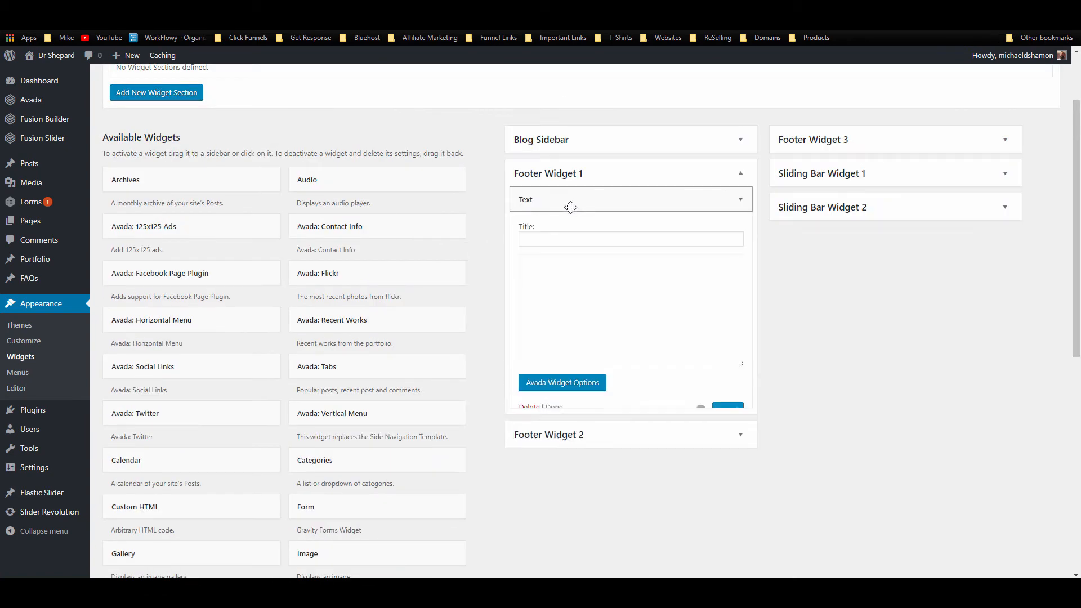
# Step: Title the Text widget 'Office Hours' and enter 'Mon - Fri: 9am-5pm' as its body
pyautogui.click(567, 237)
pyautogui.write('O')
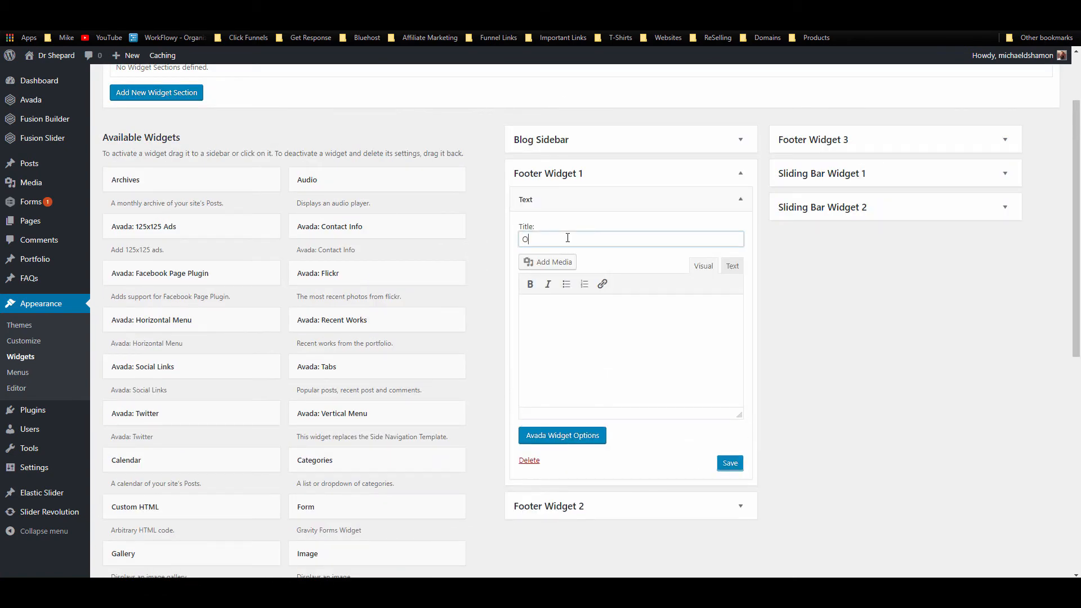
pyautogui.write('ffice Hours')
pyautogui.click(557, 314)
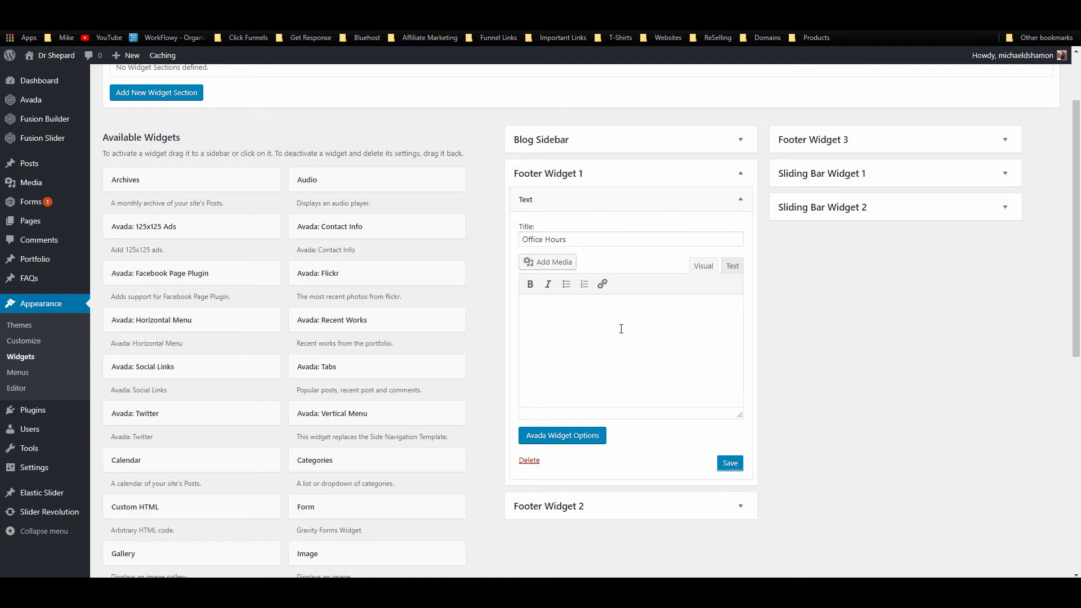
pyautogui.write('M')
pyautogui.write('on - Fri: 9am-5pm')
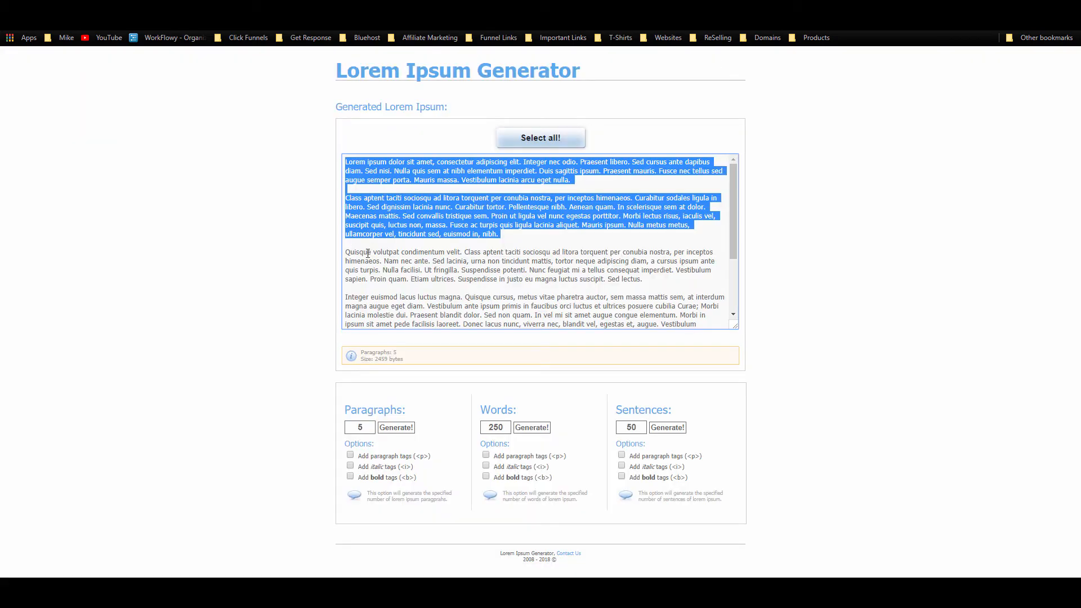
# Step: Paste a Lorem Ipsum paragraph below the hours line, then save and collapse the widget
pyautogui.click(561, 177)
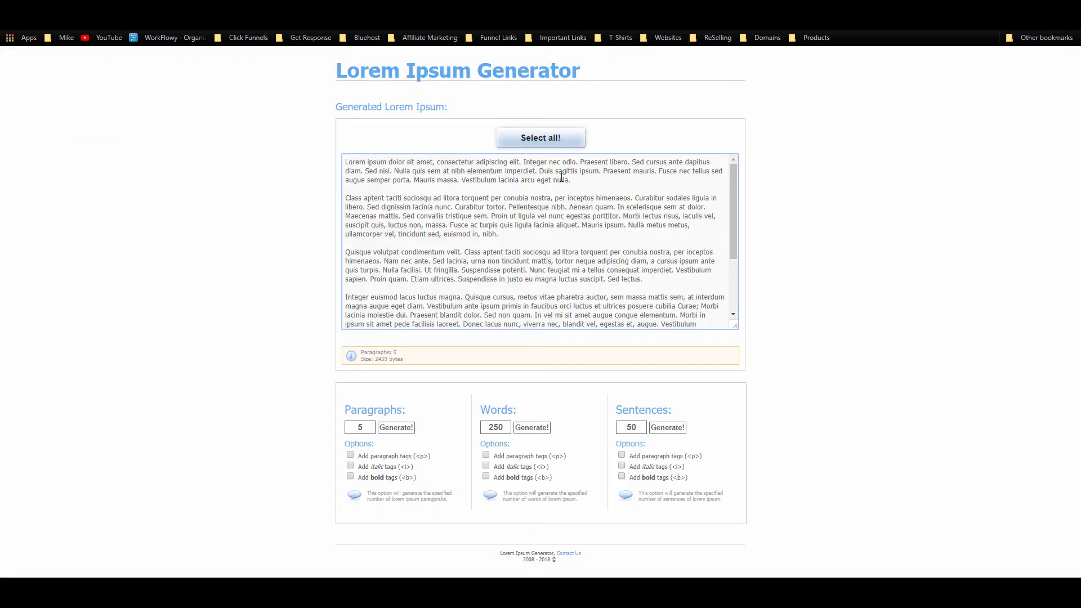
pyautogui.moveTo(563, 179); pyautogui.dragTo(340, 157)
pyautogui.hotkey('ctrl', 'c')
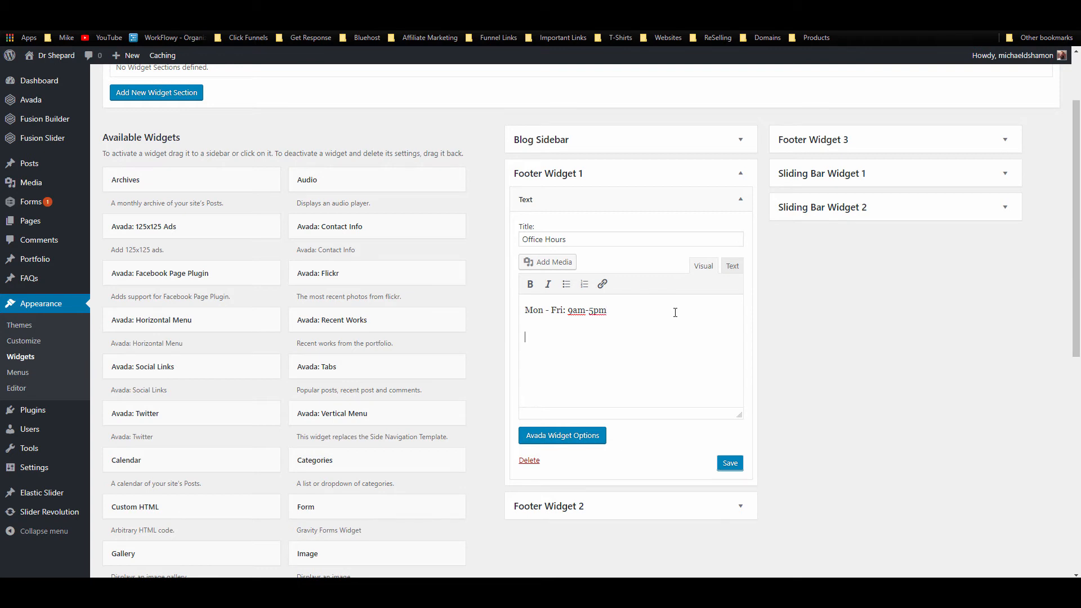
pyautogui.click(675, 312)
pyautogui.hotkey('ctrl', 'v')
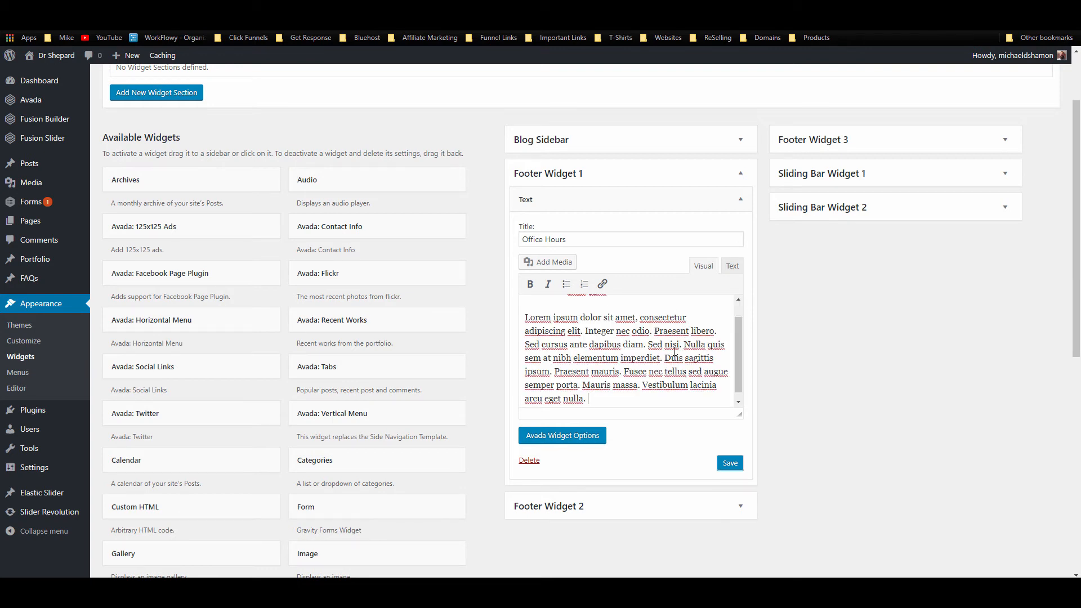
pyautogui.click(728, 465)
pyautogui.click(740, 201)
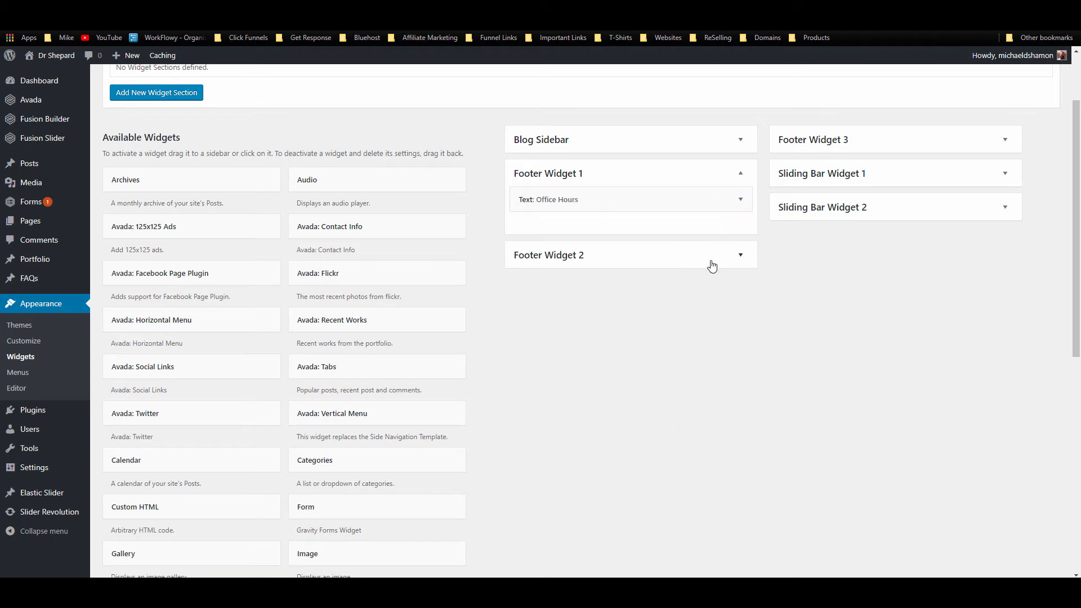
# Step: Add a Text widget to Footer Widget 2 and title it 'Location'
pyautogui.click(712, 263)
pyautogui.scroll(-2, 341, 519)
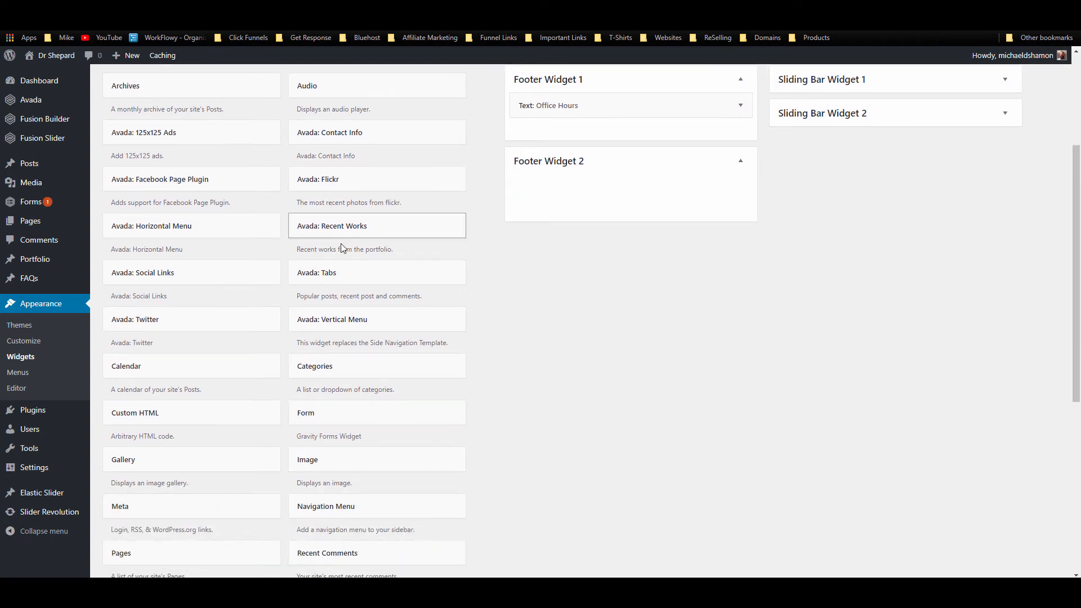
pyautogui.scroll(-3, 325, 514)
pyautogui.moveTo(333, 504); pyautogui.dragTo(586, 192)
pyautogui.scroll(4, 599, 242)
pyautogui.click(558, 229)
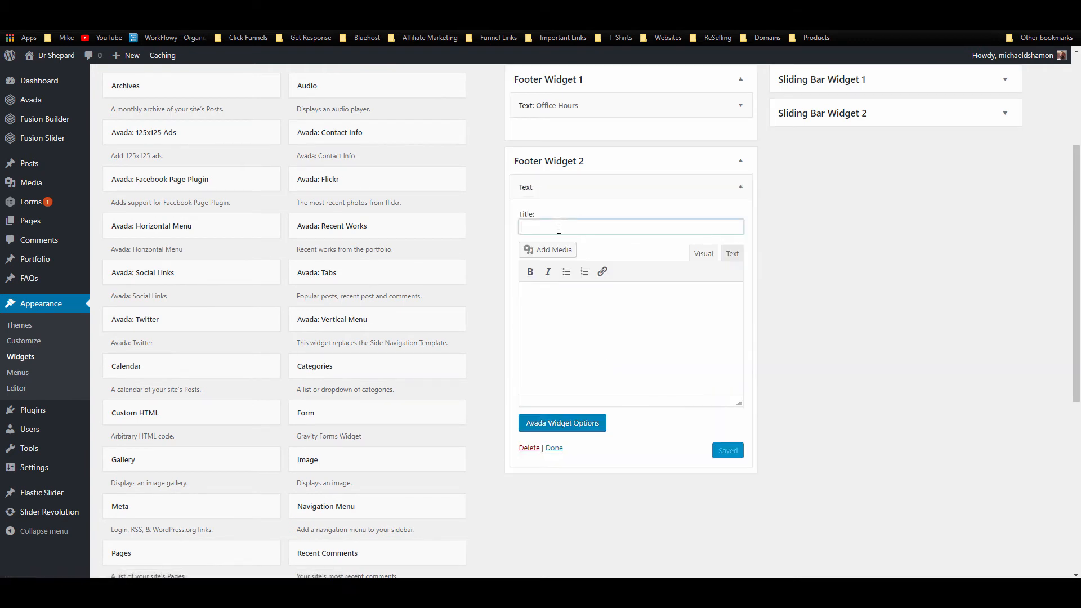
pyautogui.write('Location')
# Step: Enter the address '123 Sunshine Street, Clearwater, Fl' as the widget body
pyautogui.click(565, 305)
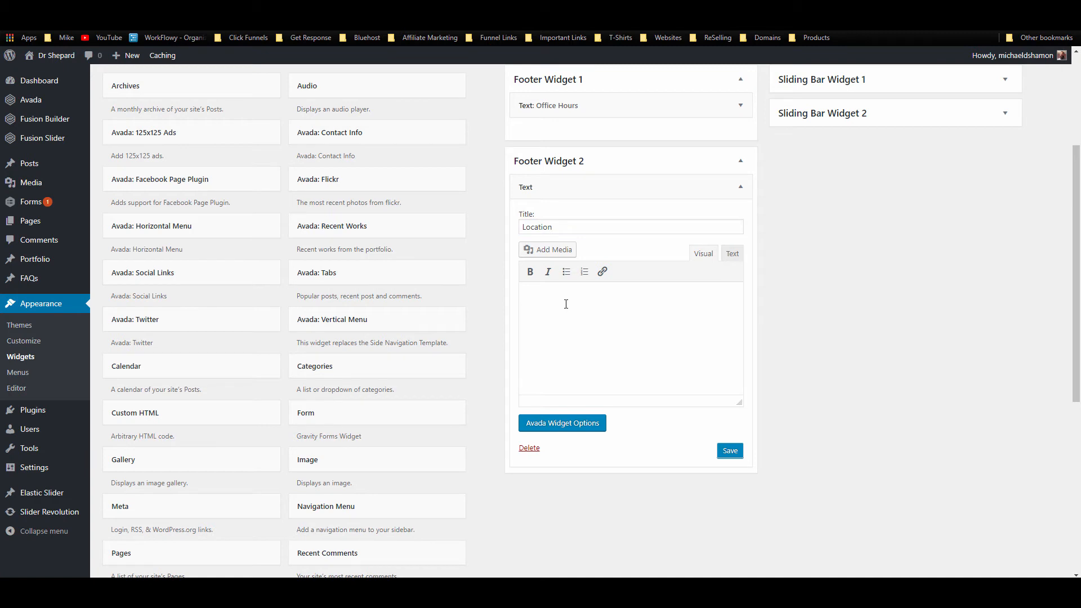
pyautogui.write('123')
pyautogui.write(' Seasame Stre')
pyautogui.write('tt')
pyautogui.press('Return')
pyautogui.write('Ney')
pyautogui.press('BackSpace')
pyautogui.press('BackSpace')
pyautogui.press('BackSpace')
pyautogui.press('BackSpace')
pyautogui.press('BackSpace')
pyautogui.write('Clearwater, Fl')
pyautogui.moveTo(578, 300); pyautogui.dragTo(541, 298)
pyautogui.write('Sunshine')
# Step: Copy the address and search for it in a new browser tab
pyautogui.click(587, 314)
pyautogui.hotkey('ctrl', 'a')
pyautogui.hotkey('ctrl', 'c')
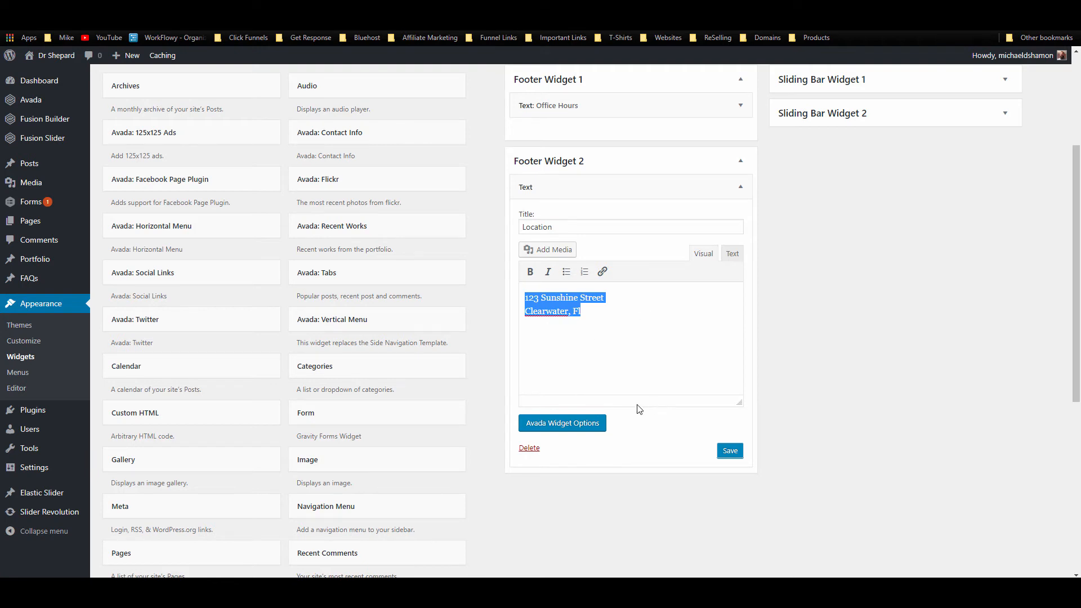
pyautogui.click(594, 312)
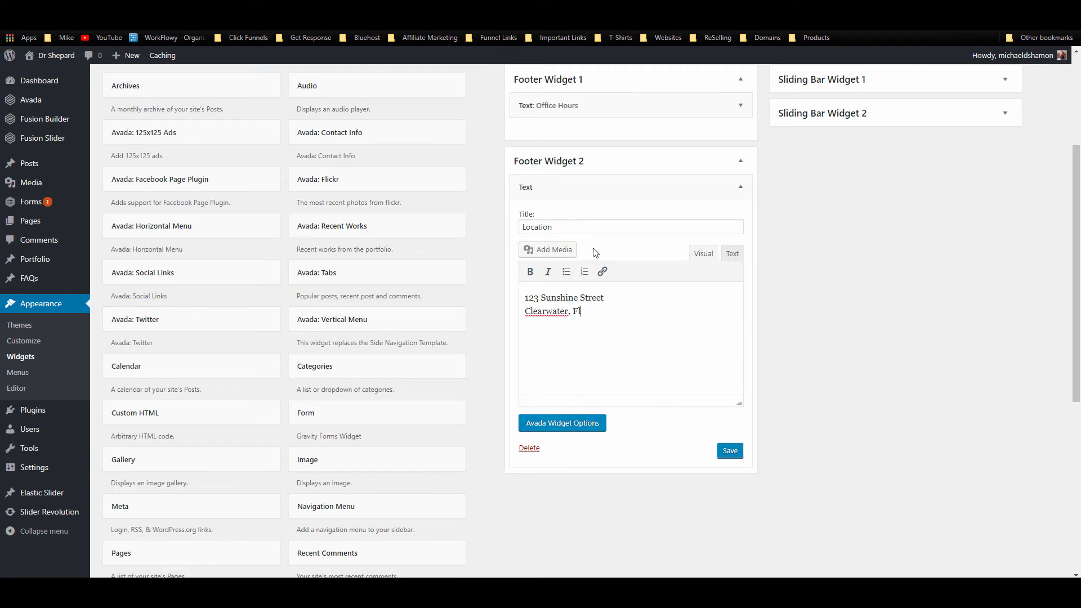
pyautogui.moveTo(585, 313); pyautogui.dragTo(534, 298)
pyautogui.click(586, 313)
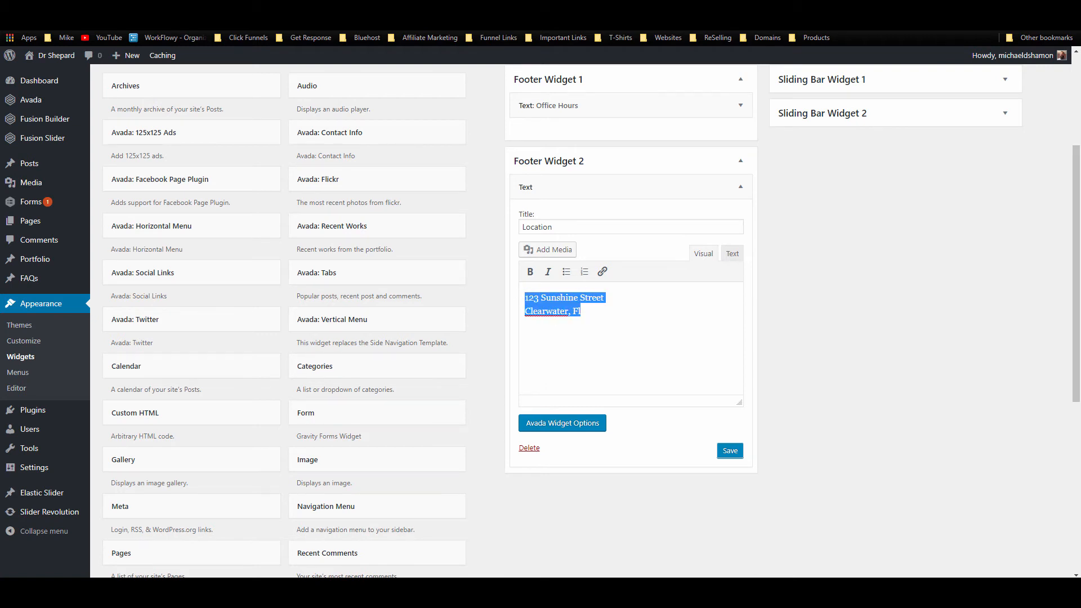
pyautogui.hotkey('ctrl', 't')
pyautogui.hotkey('ctrl', 'v')
pyautogui.press('Return')
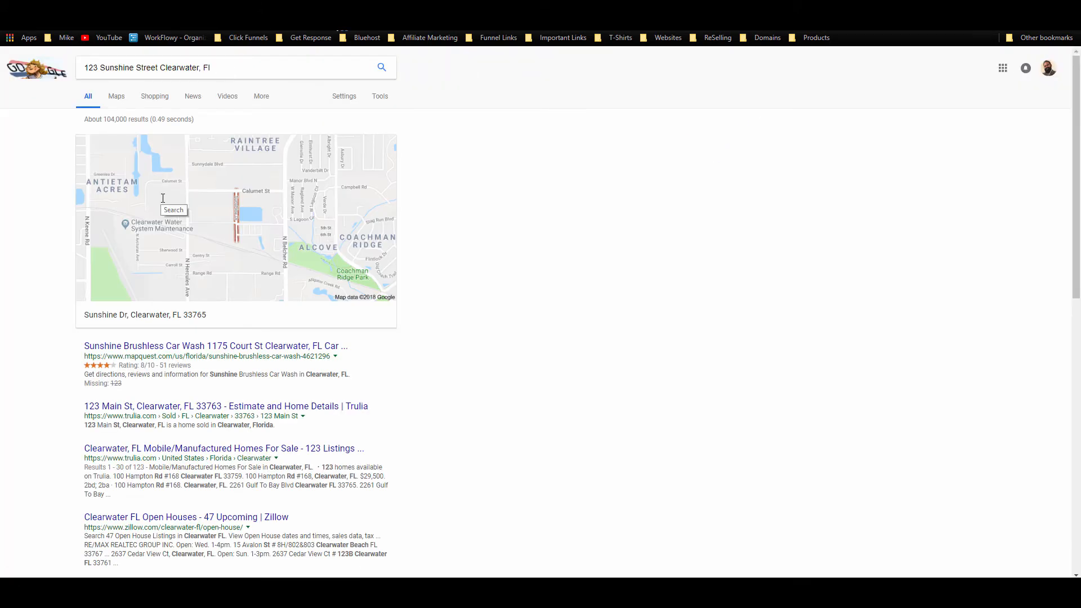
# Step: Copy the Google Maps embed iframe for Sunshine Dr, Clearwater, and return to the Location widget
pyautogui.click(237, 231)
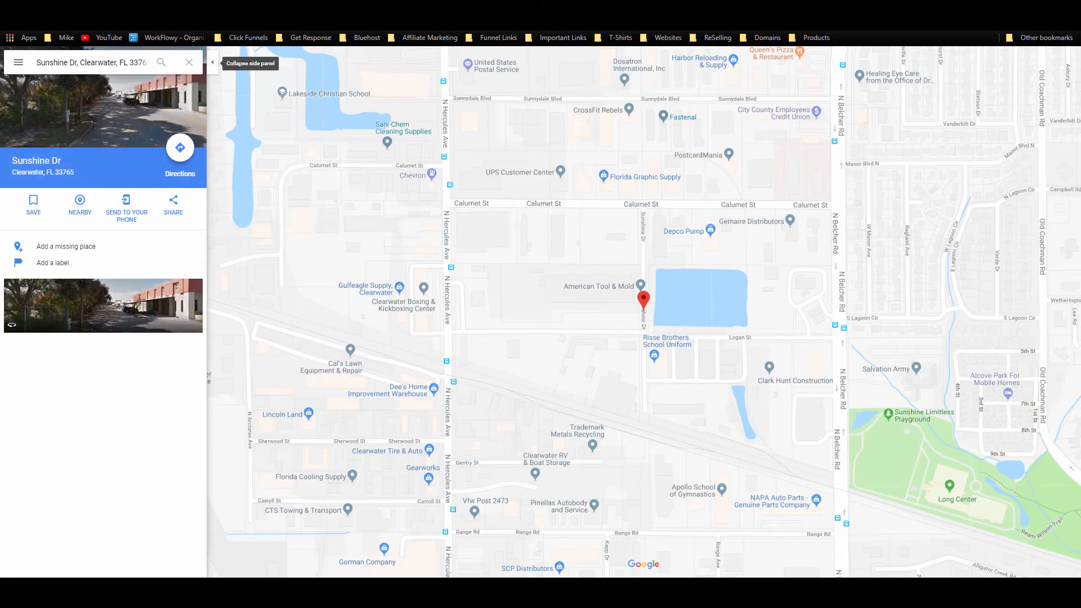
pyautogui.click(174, 209)
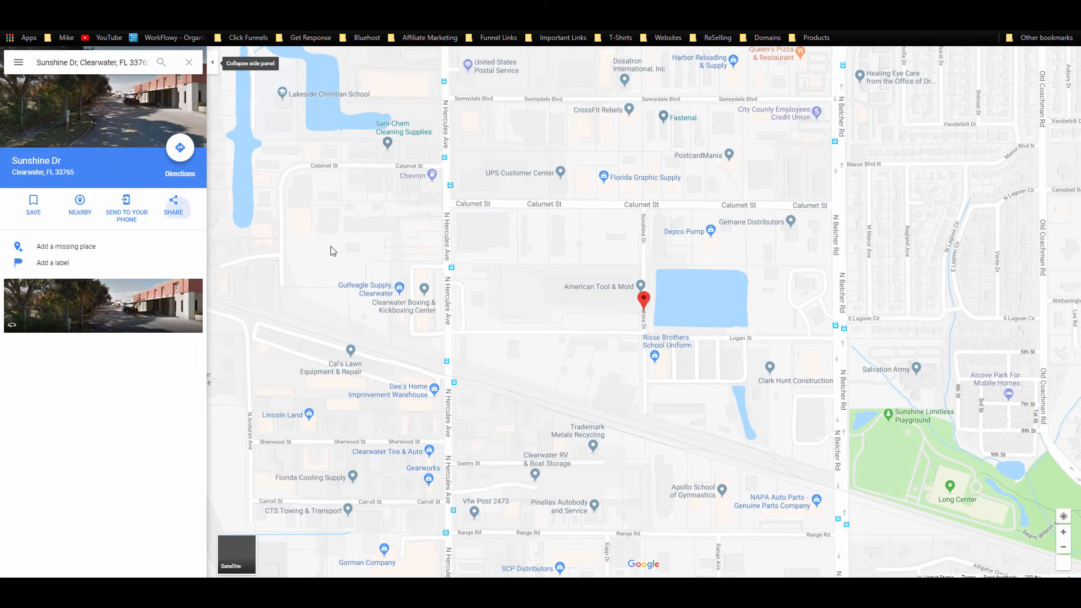
pyautogui.click(518, 253)
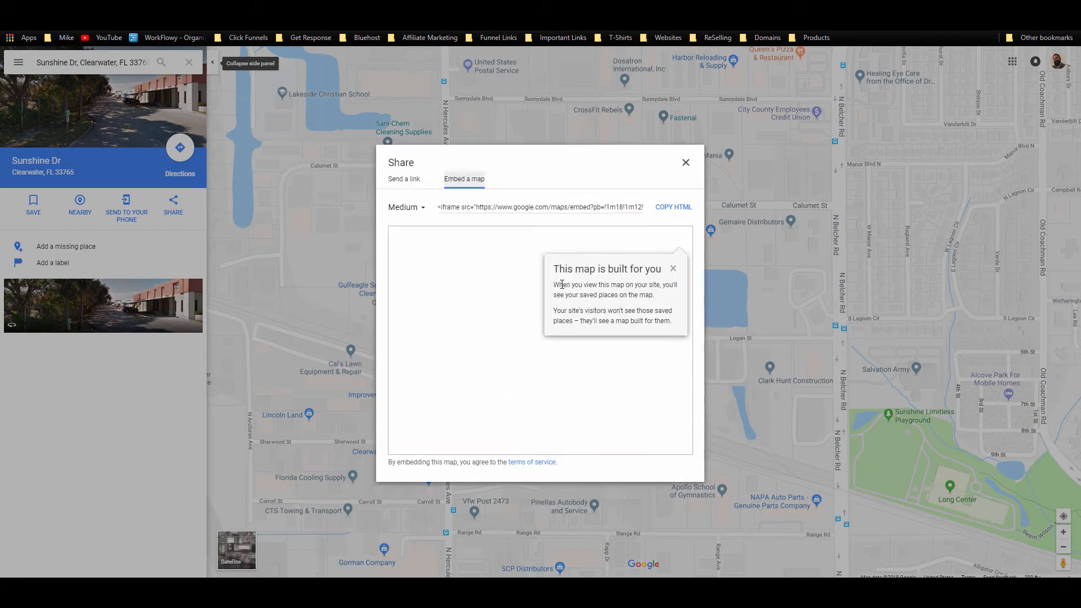
pyautogui.click(522, 207)
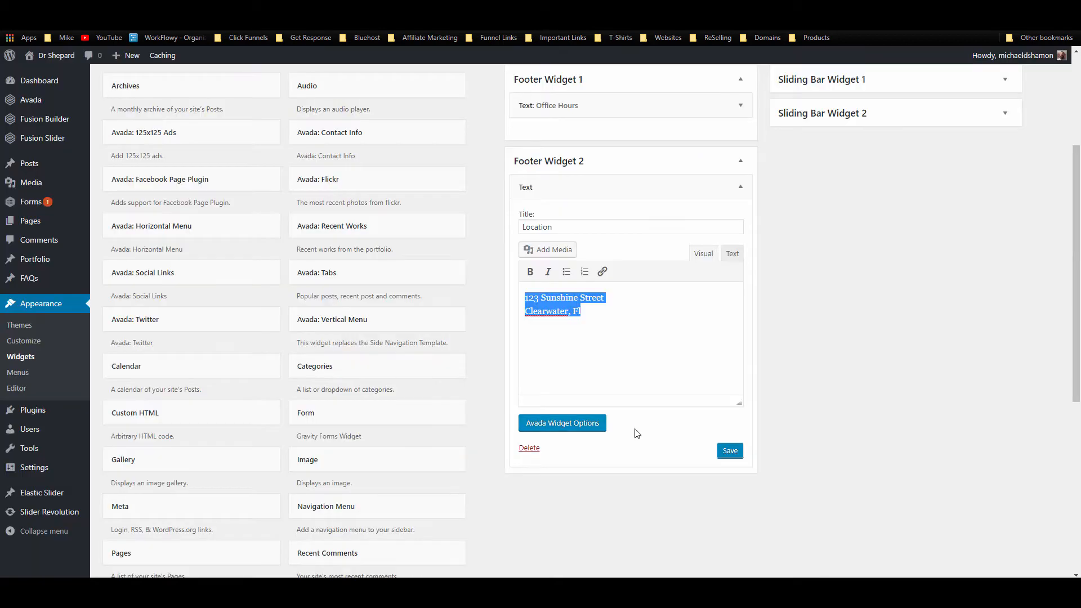
pyautogui.click(612, 307)
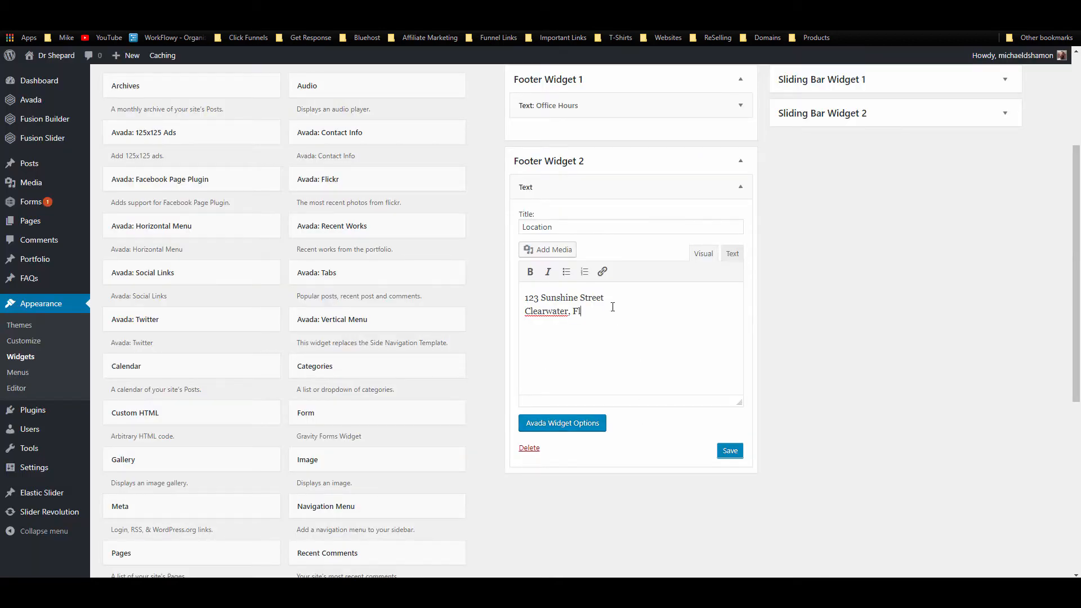
# Step: Paste the map iframe in the Location widget's Text tab at 300×250, then save
pyautogui.hotkey('ctrl', 'v')
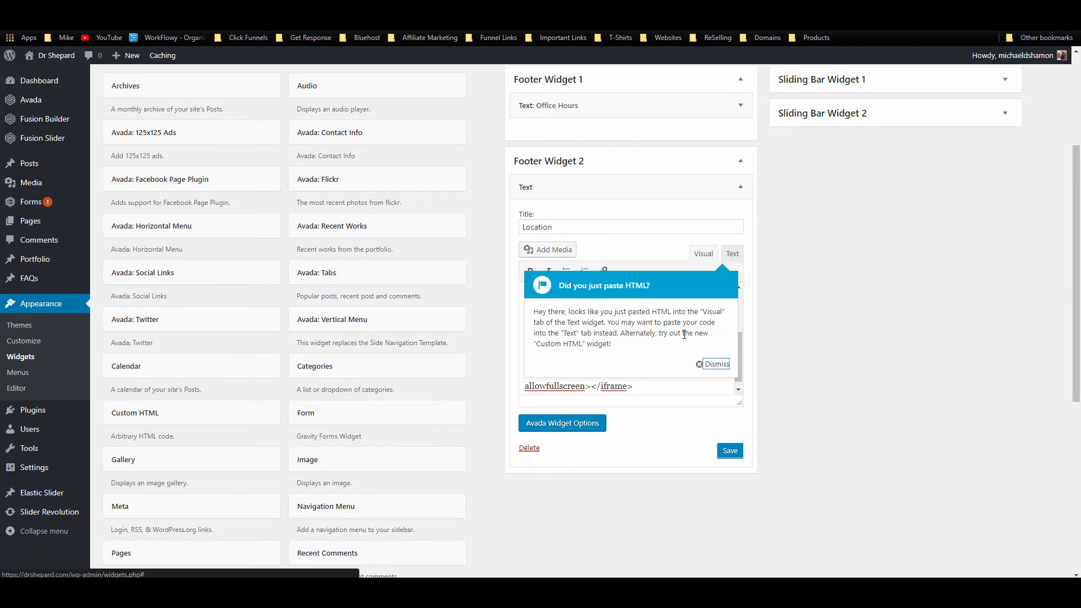
pyautogui.click(716, 365)
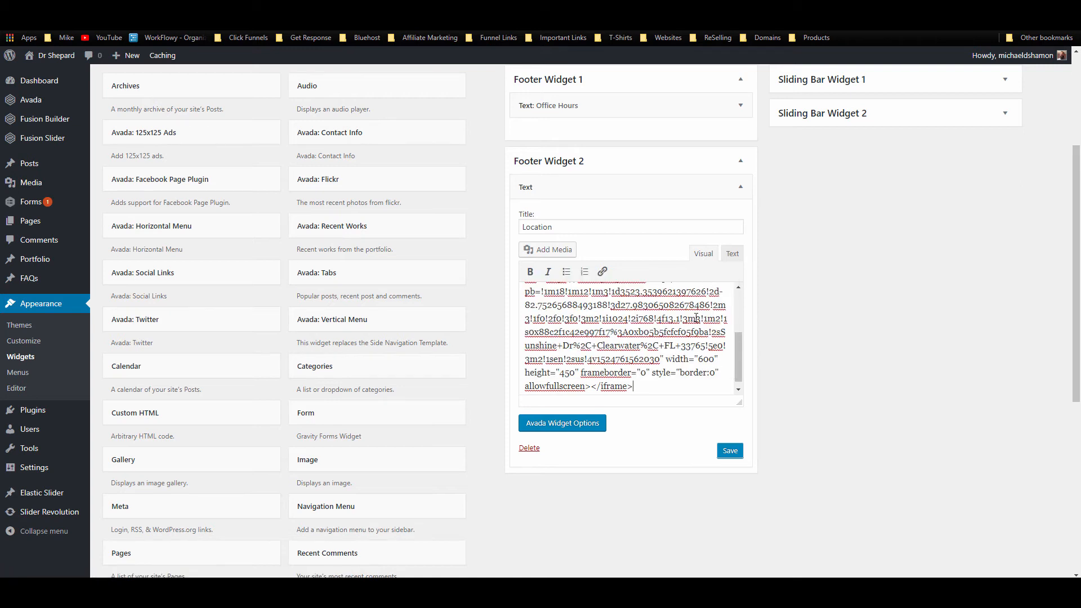
pyautogui.hotkey('ctrl', 'z')
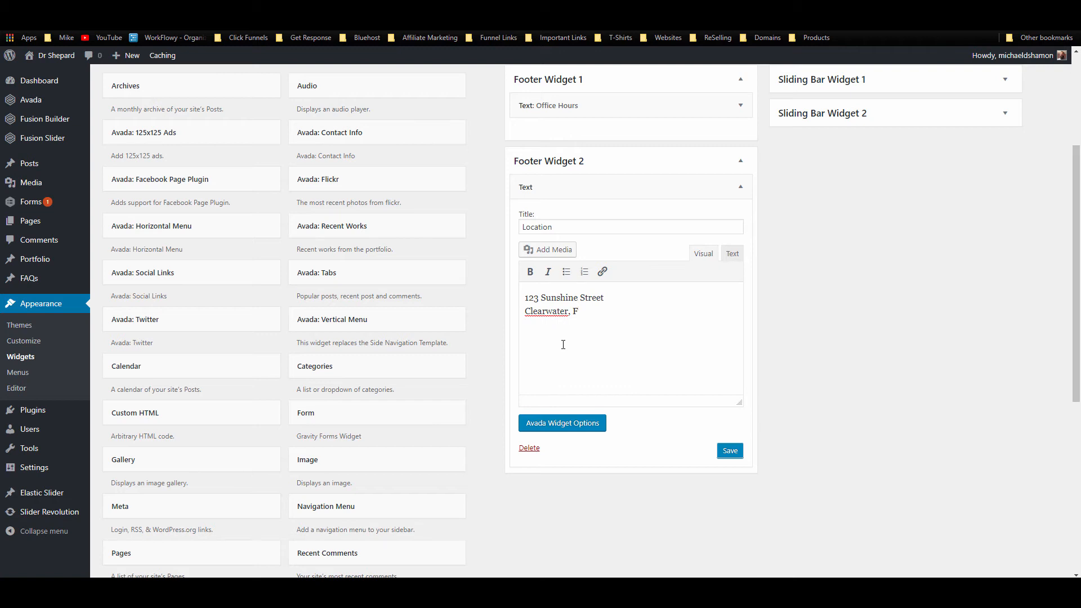
pyautogui.click(730, 254)
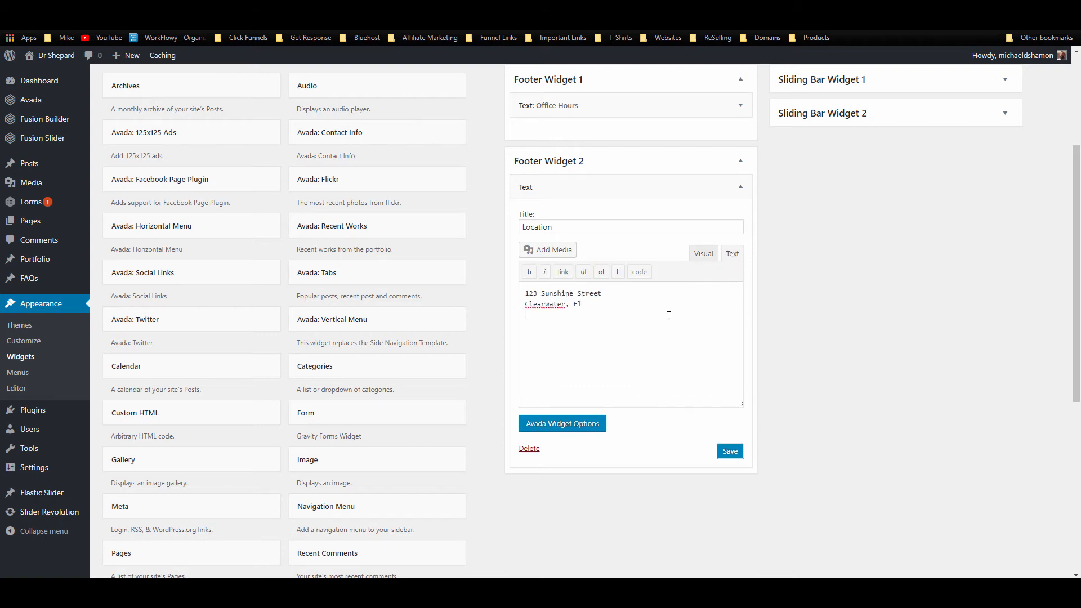
pyautogui.hotkey('ctrl', 'v')
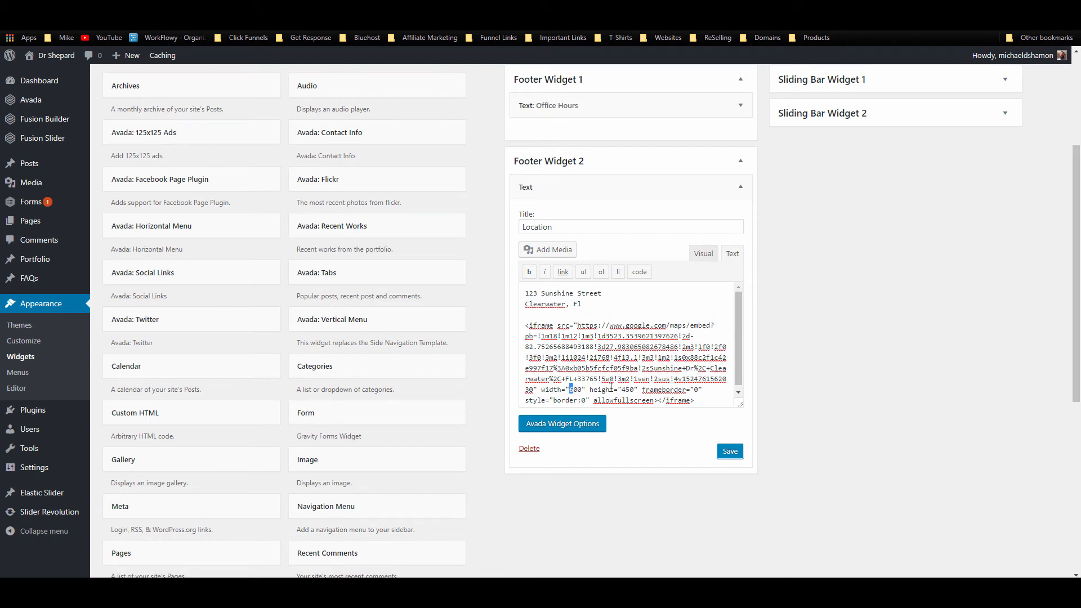
pyautogui.scroll(-1, 610, 387)
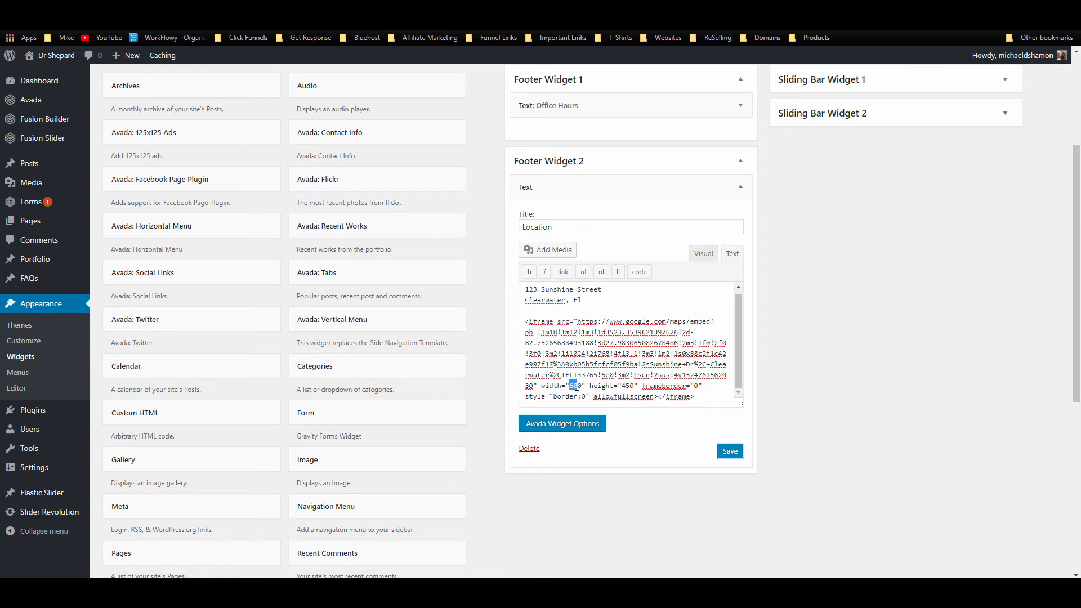
pyautogui.write('35')
pyautogui.write('2')
pyautogui.click(731, 452)
pyautogui.click(740, 187)
pyautogui.scroll(3, 847, 204)
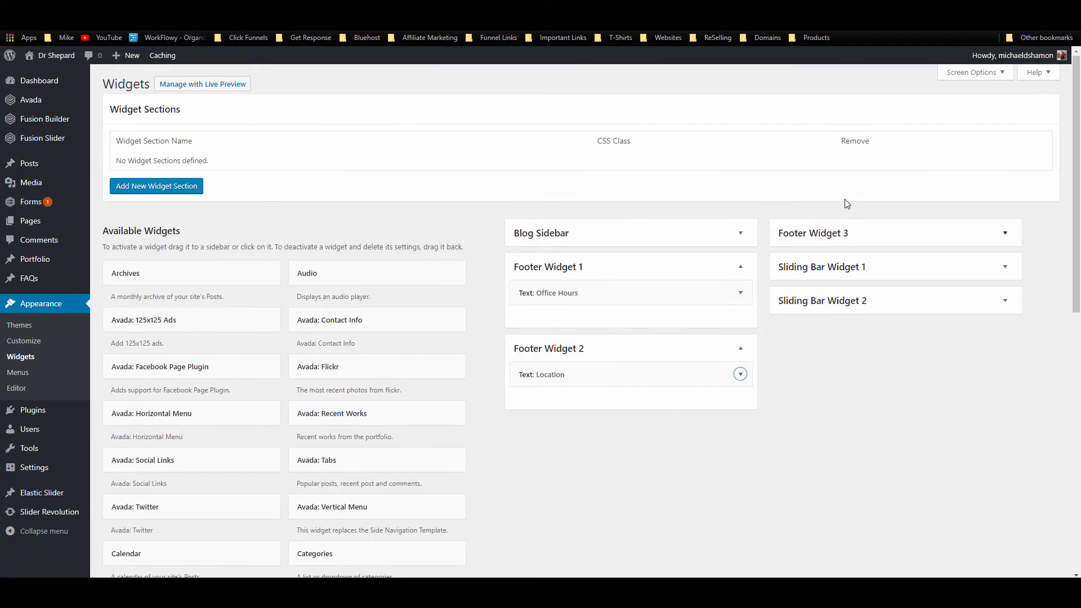
# Step: Drop an Avada Social Links widget into Footer Widget 3 and retitle it 'Follow Us'
pyautogui.scroll(-5, 410, 368)
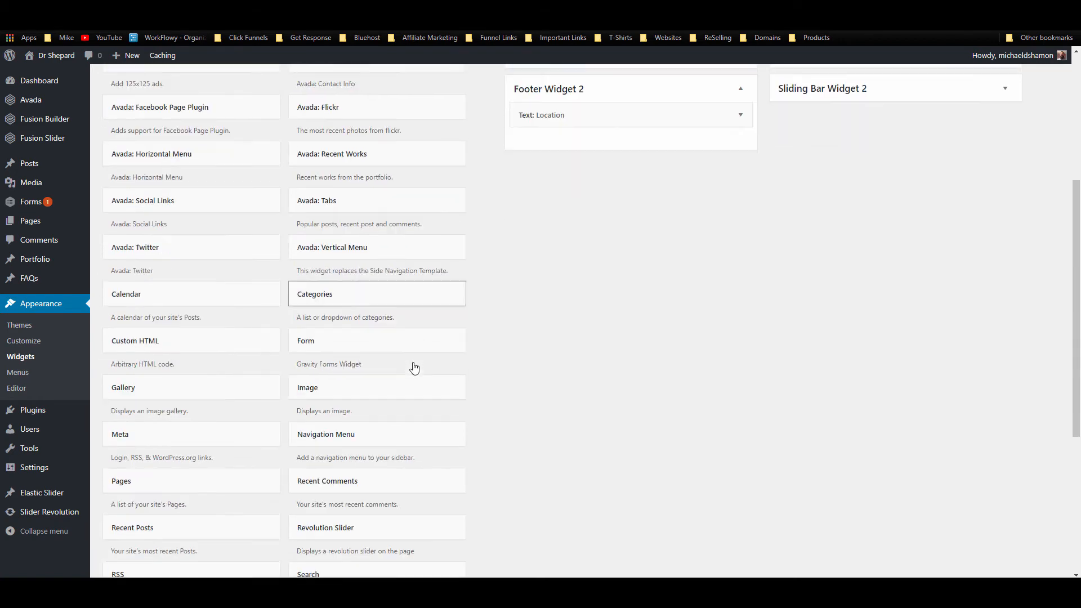
pyautogui.scroll(-5, 284, 474)
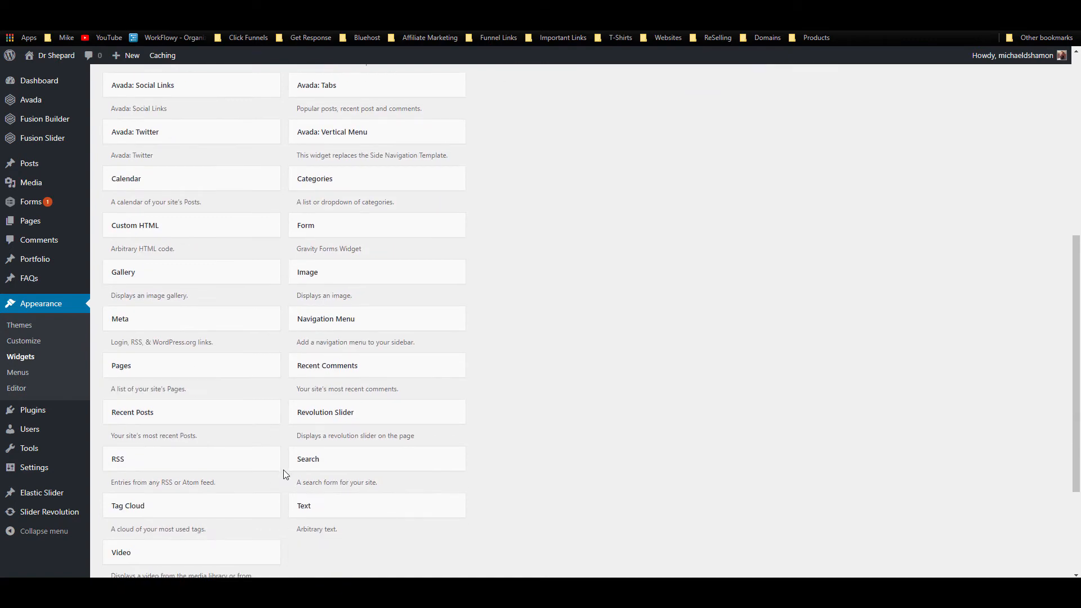
pyautogui.scroll(7, 345, 488)
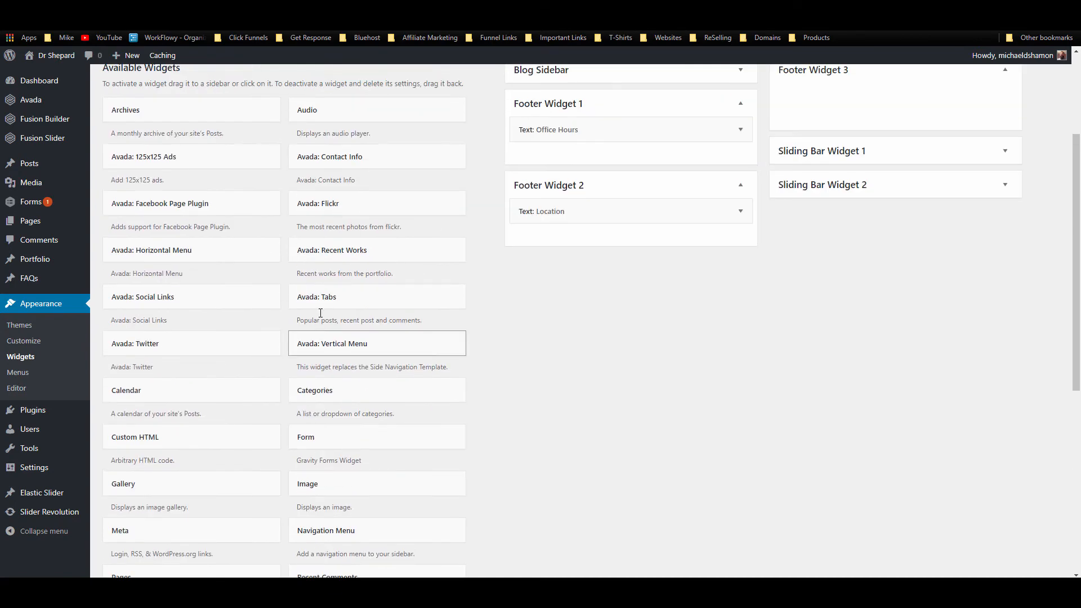
pyautogui.moveTo(234, 302); pyautogui.dragTo(905, 112)
pyautogui.tripleClick(839, 136)
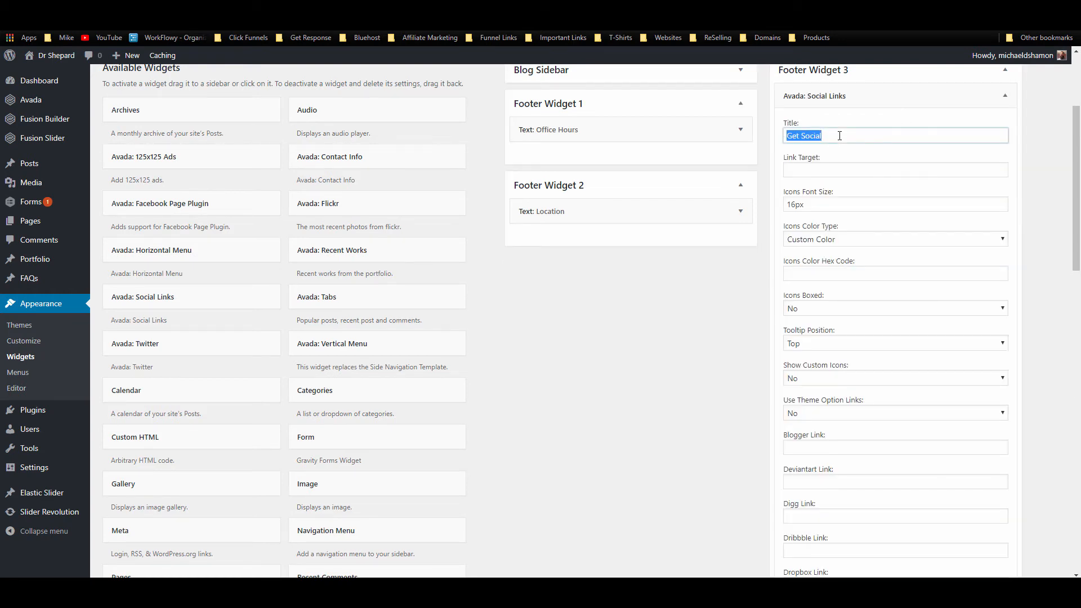
pyautogui.write('Follow Us')
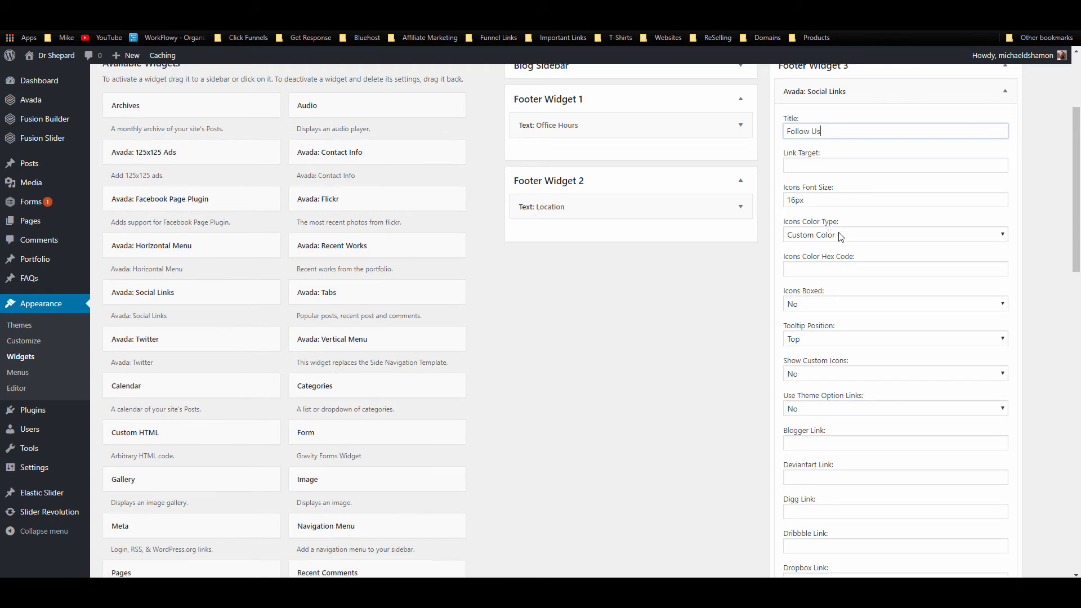
# Step: Enter '#' placeholder links in the social network fields
pyautogui.scroll(-3, 839, 234)
pyautogui.scroll(-2, 822, 296)
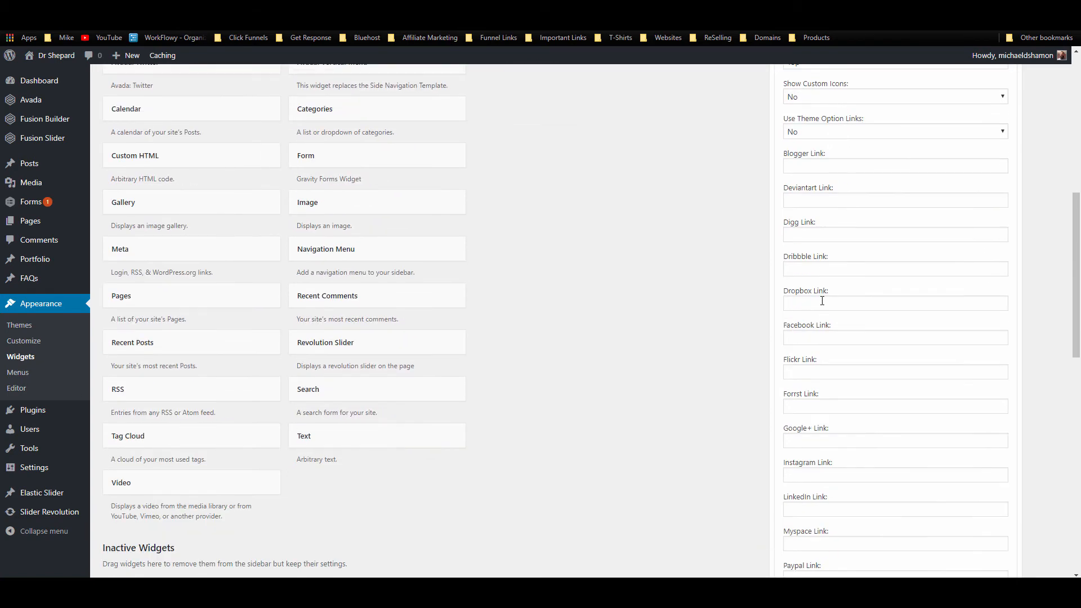
pyautogui.click(810, 338)
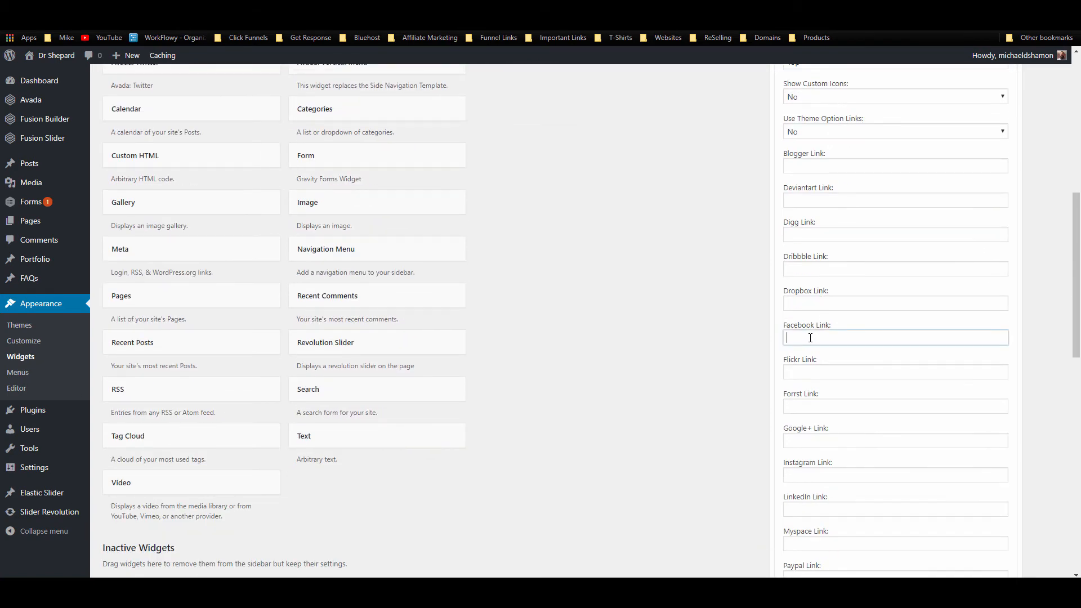
pyautogui.scroll(-2, 837, 352)
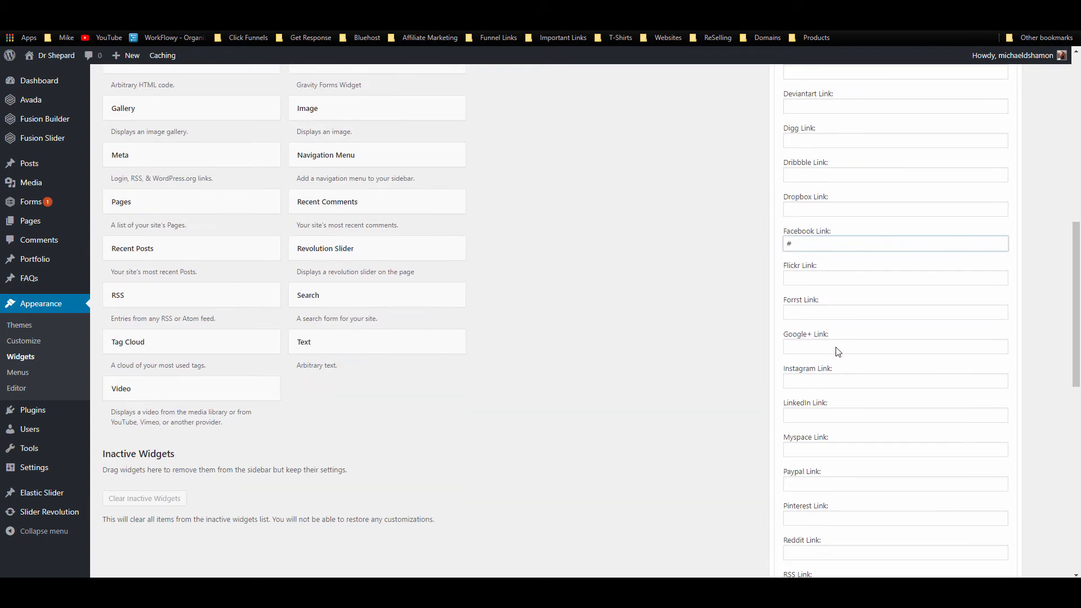
pyautogui.click(809, 346)
pyautogui.write('#')
pyautogui.click(801, 381)
pyautogui.click(808, 414)
pyautogui.write('#')
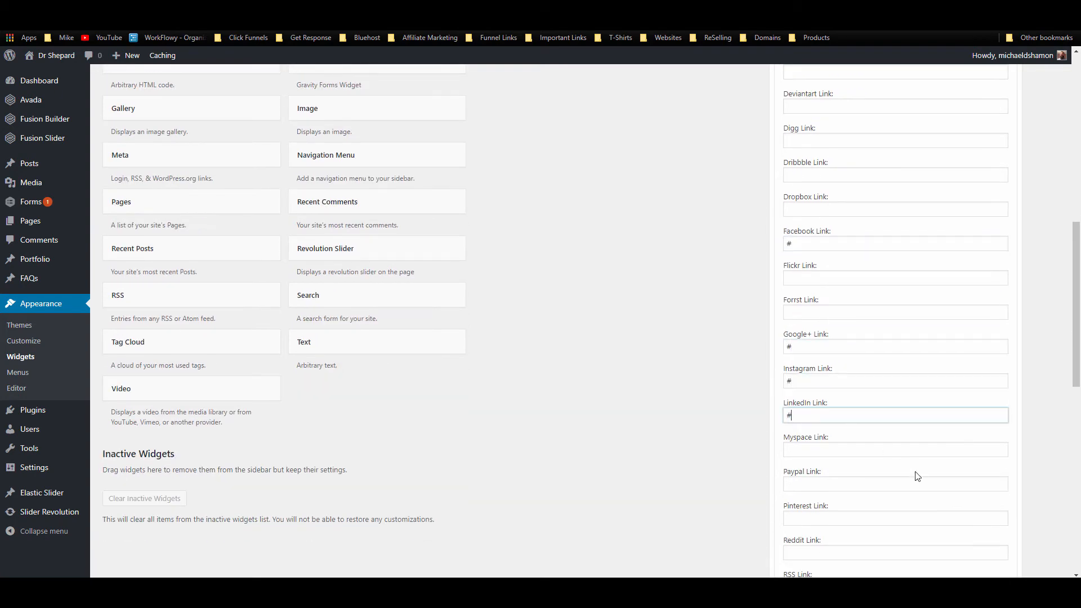
pyautogui.scroll(-12, 870, 300)
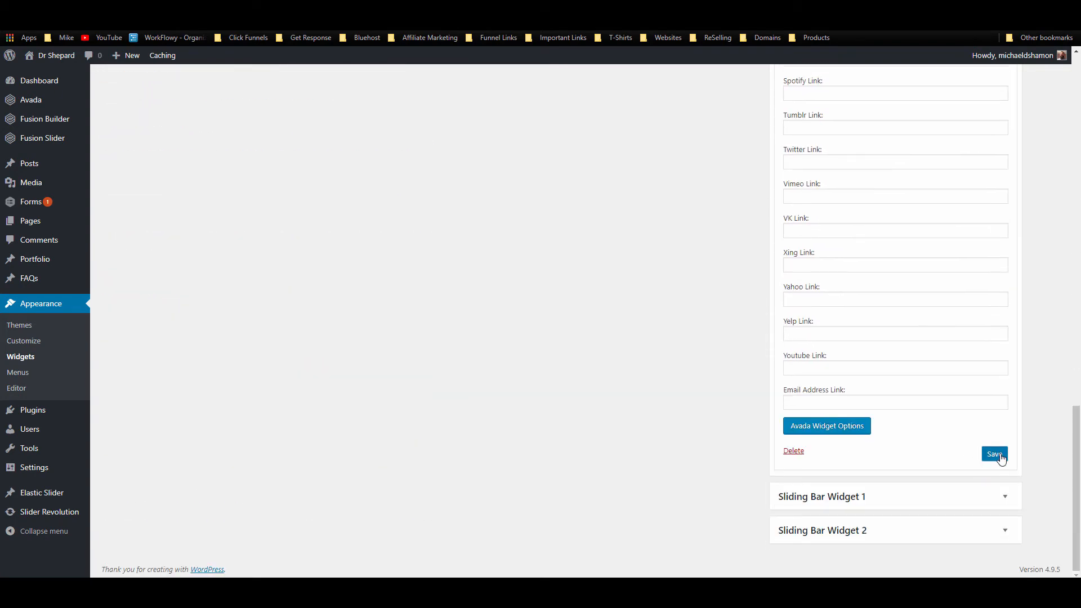
# Step: Save the Follow Us widget and collapse it
pyautogui.click(994, 453)
pyautogui.scroll(3, 497, 159)
pyautogui.scroll(14, 652, 358)
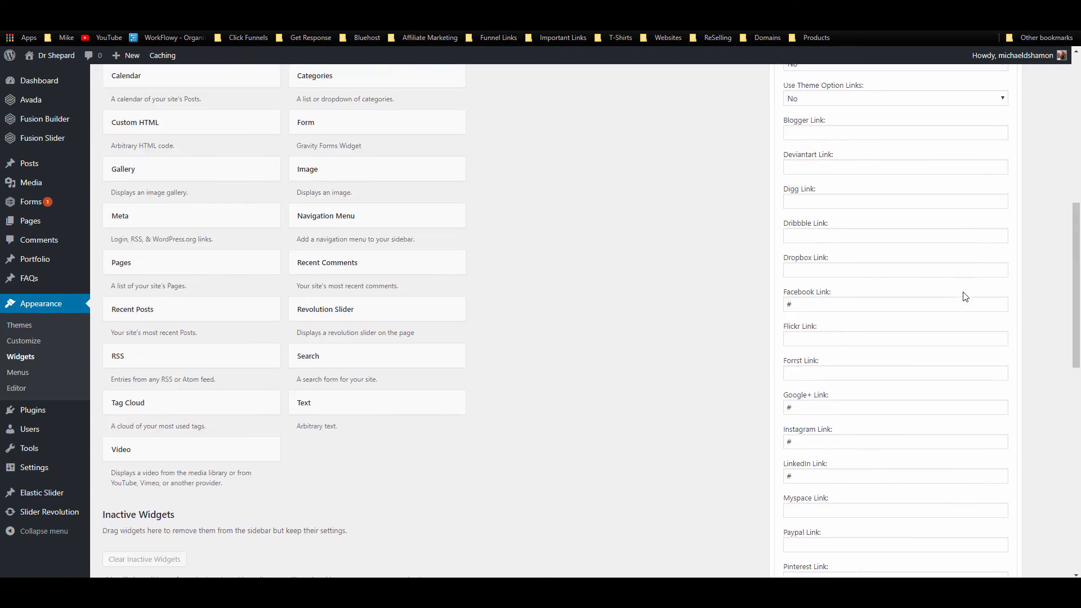
pyautogui.click(1005, 157)
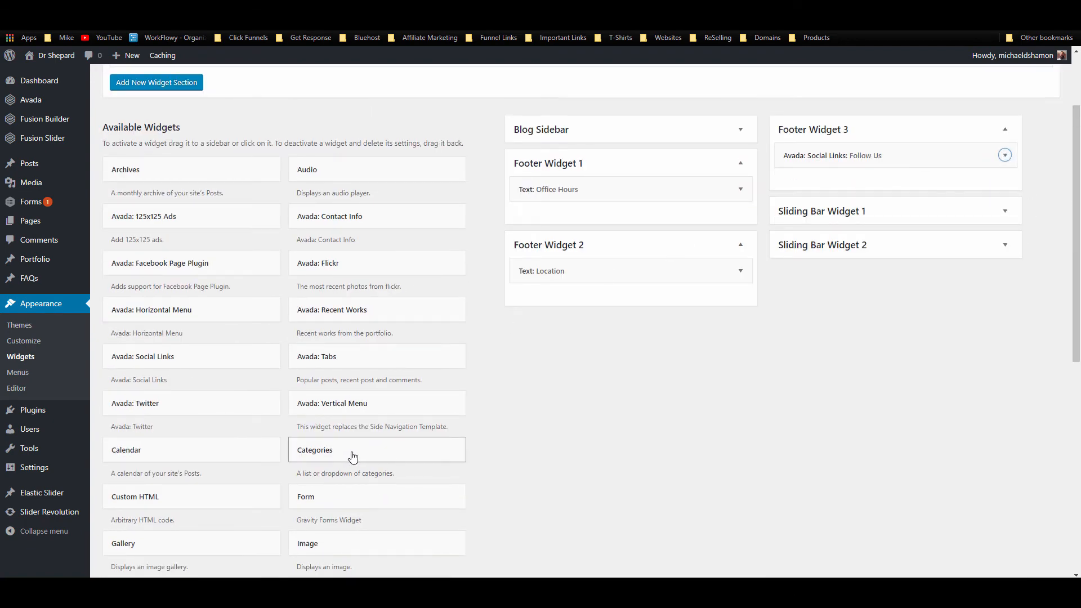
pyautogui.scroll(-2, 352, 455)
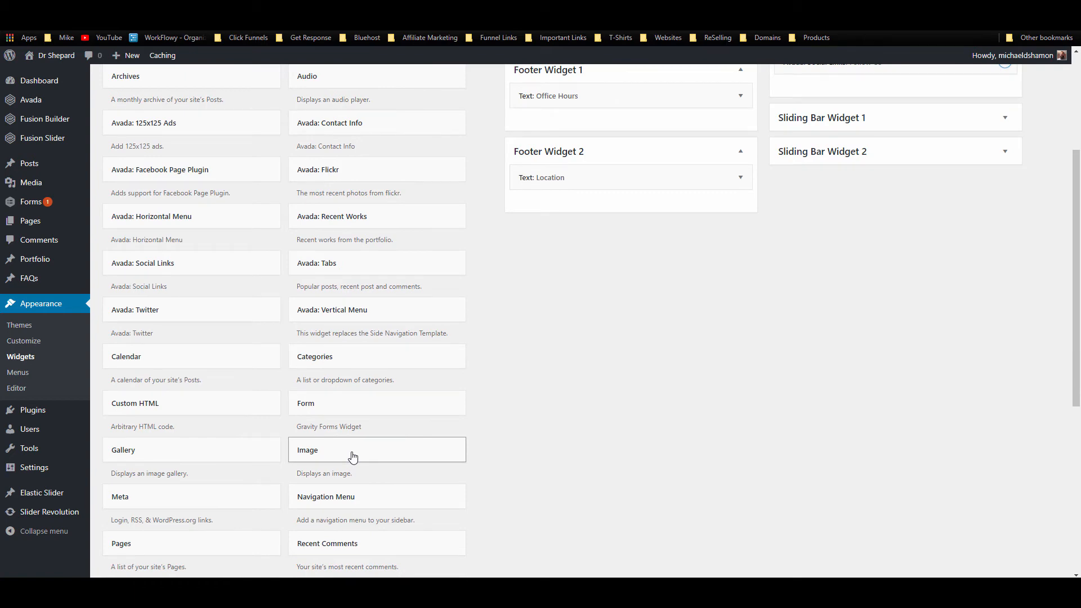
pyautogui.scroll(4, 337, 350)
pyautogui.scroll(-2, 335, 281)
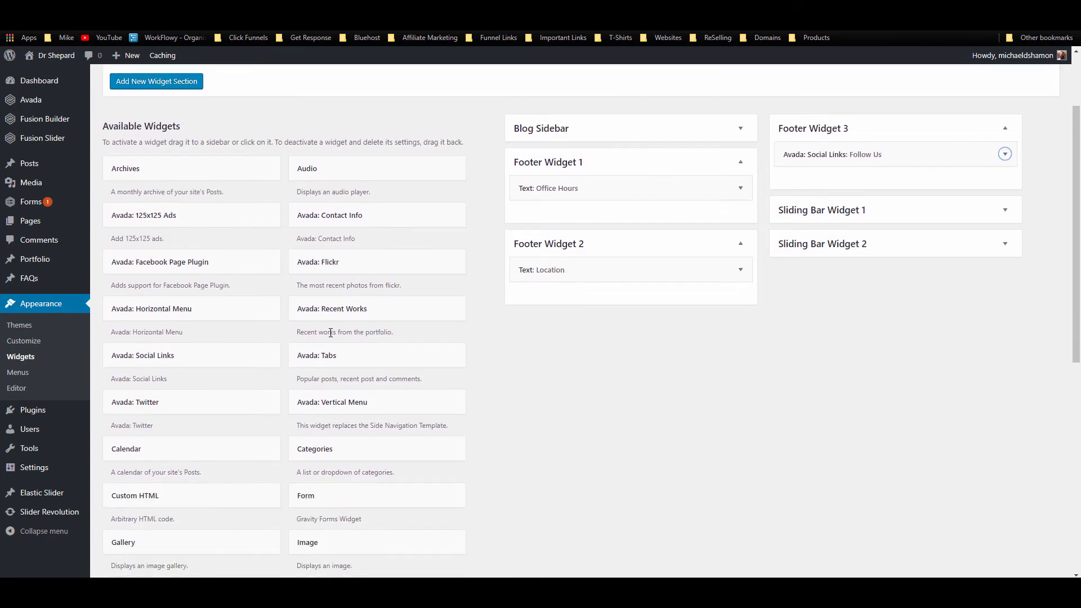
pyautogui.scroll(-2, 330, 333)
# Step: Check the footer on the live homepage, then return to the widgets admin page
pyautogui.scroll(-2, 327, 334)
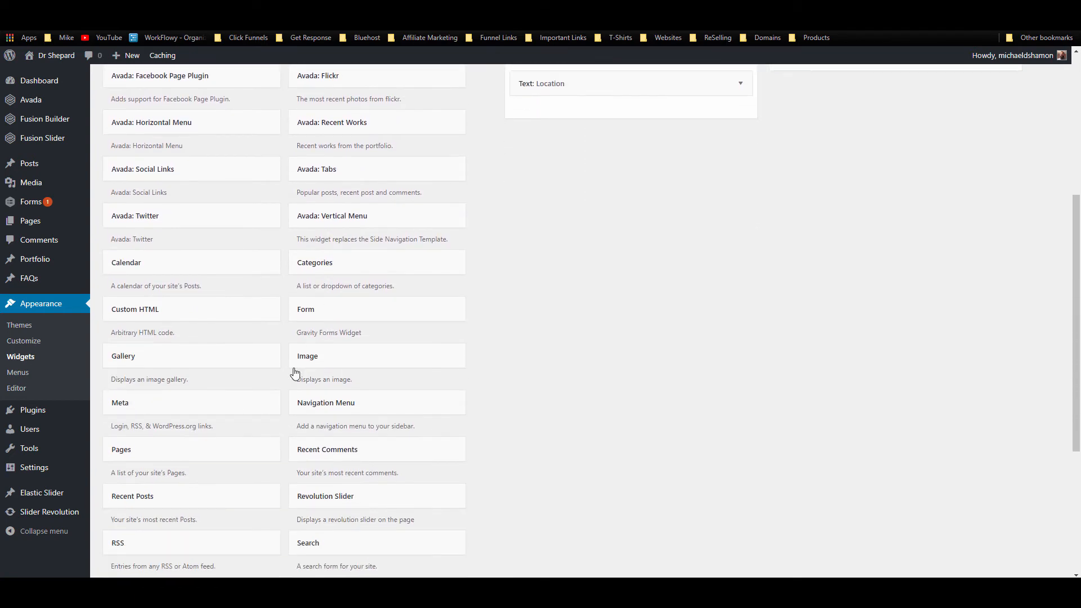
pyautogui.scroll(4, 649, 354)
pyautogui.scroll(2, 804, 190)
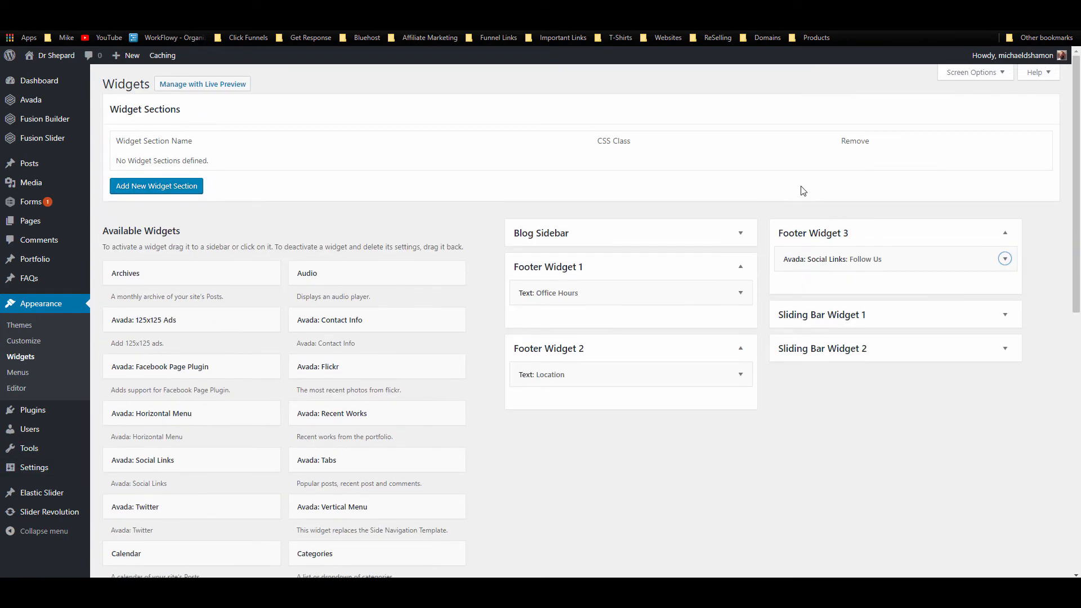
pyautogui.click(67, 8)
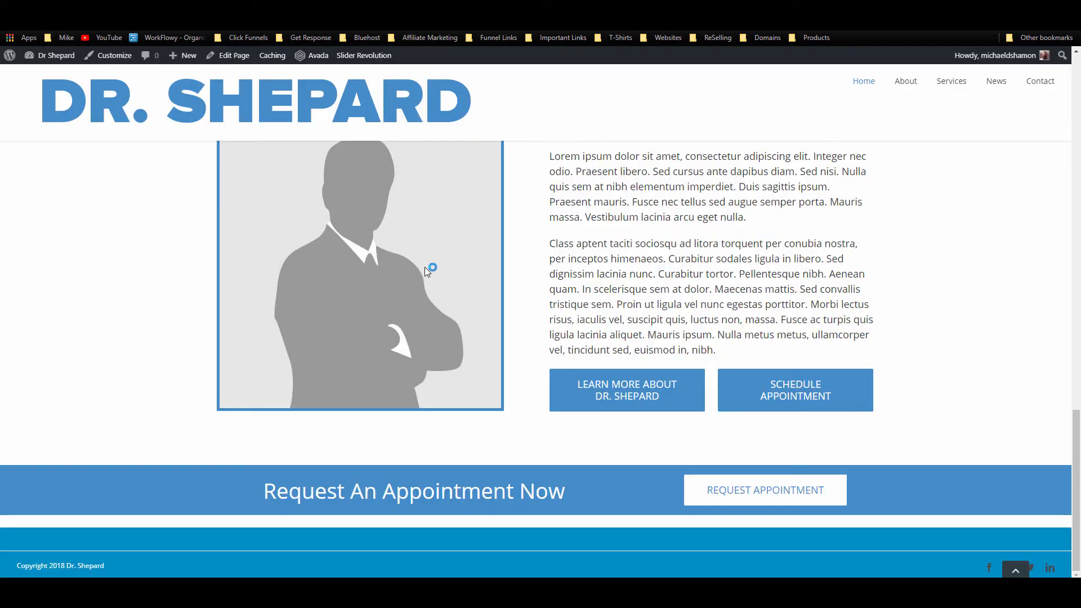
pyautogui.scroll(-3, 425, 269)
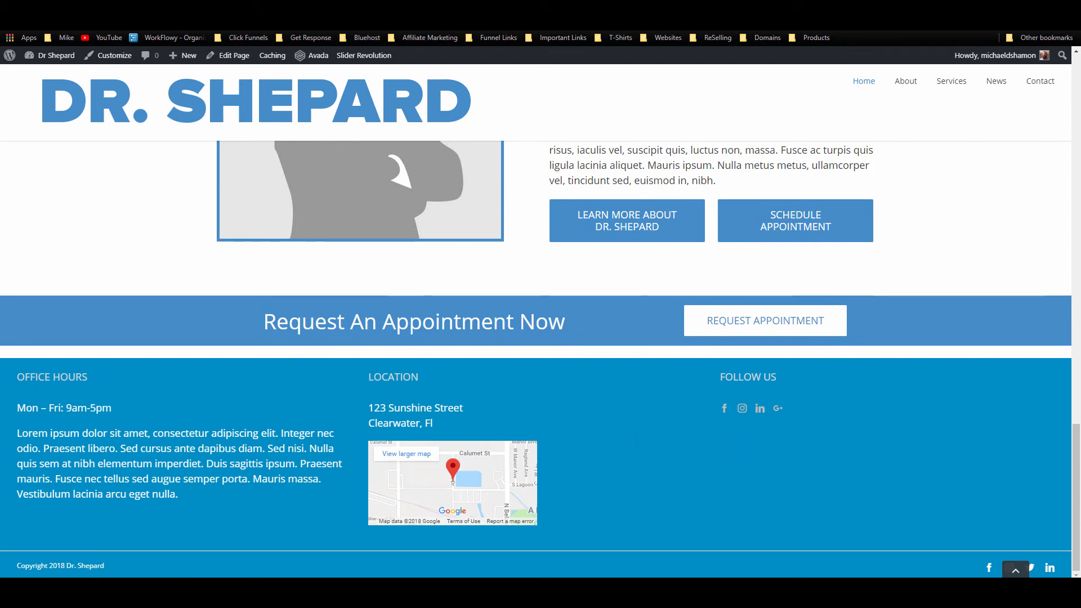
pyautogui.click(191, 8)
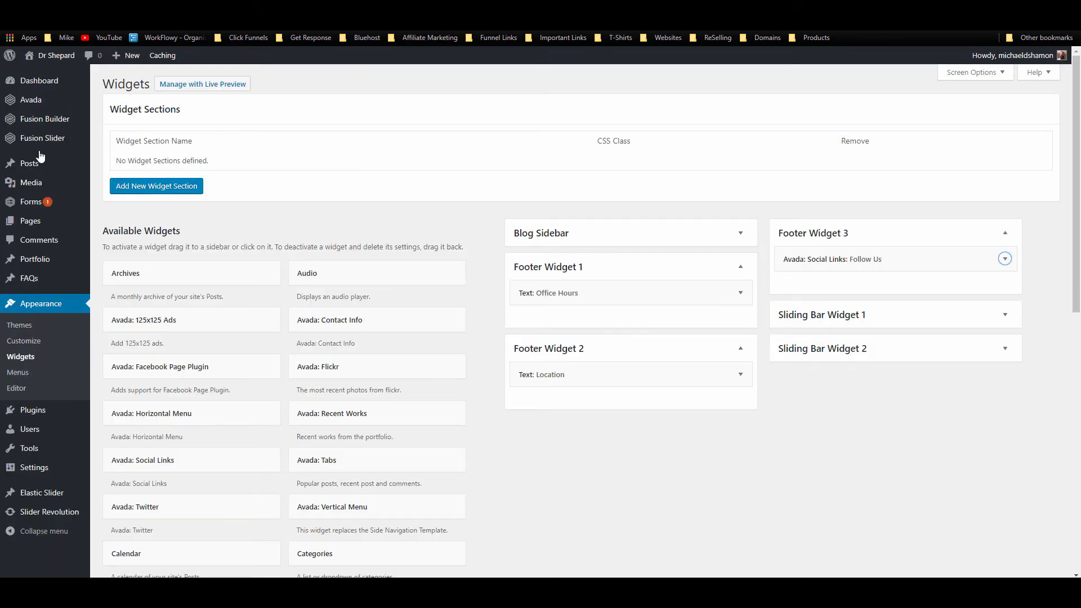
# Step: Turn 100% Footer Width off in Avada's Footer Styling options and refresh the homepage
pyautogui.moveTo(38, 105)
pyautogui.click(135, 234)
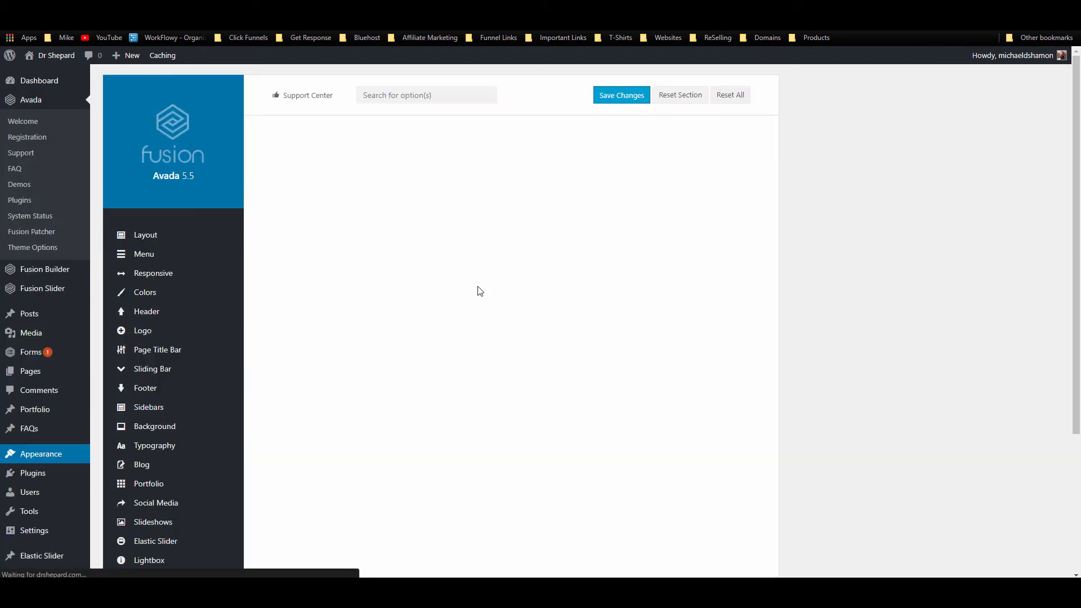
pyautogui.scroll(-5, 270, 325)
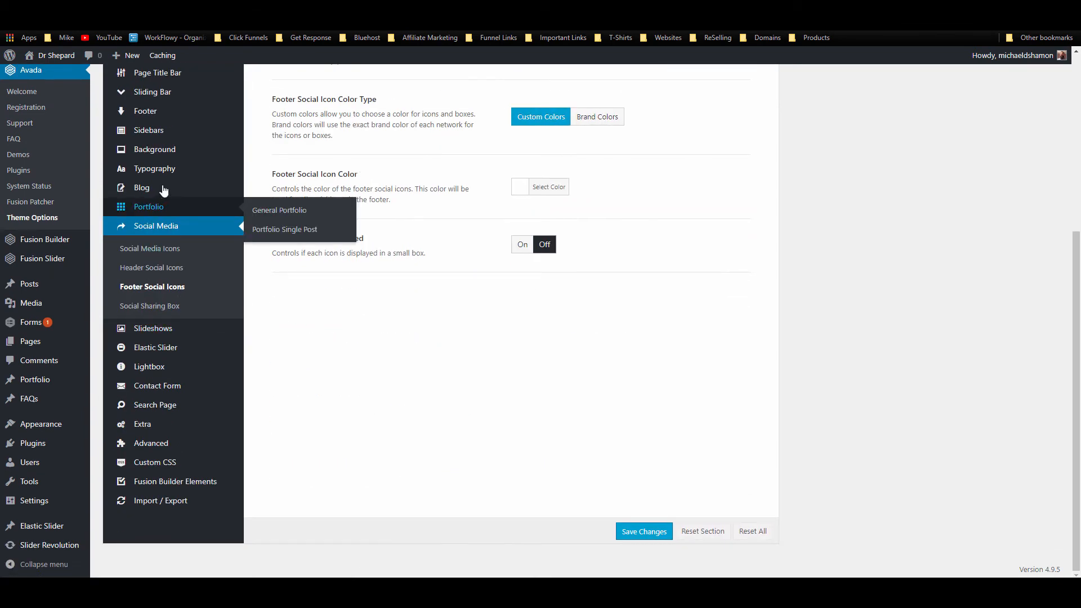
pyautogui.click(164, 112)
pyautogui.scroll(-1, 514, 304)
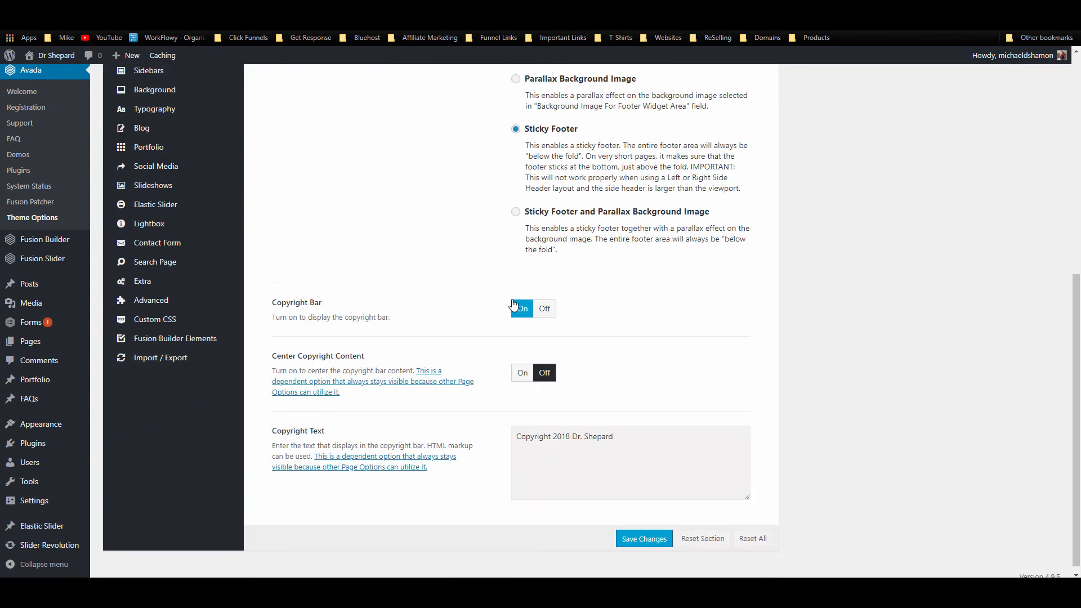
pyautogui.scroll(7, 513, 304)
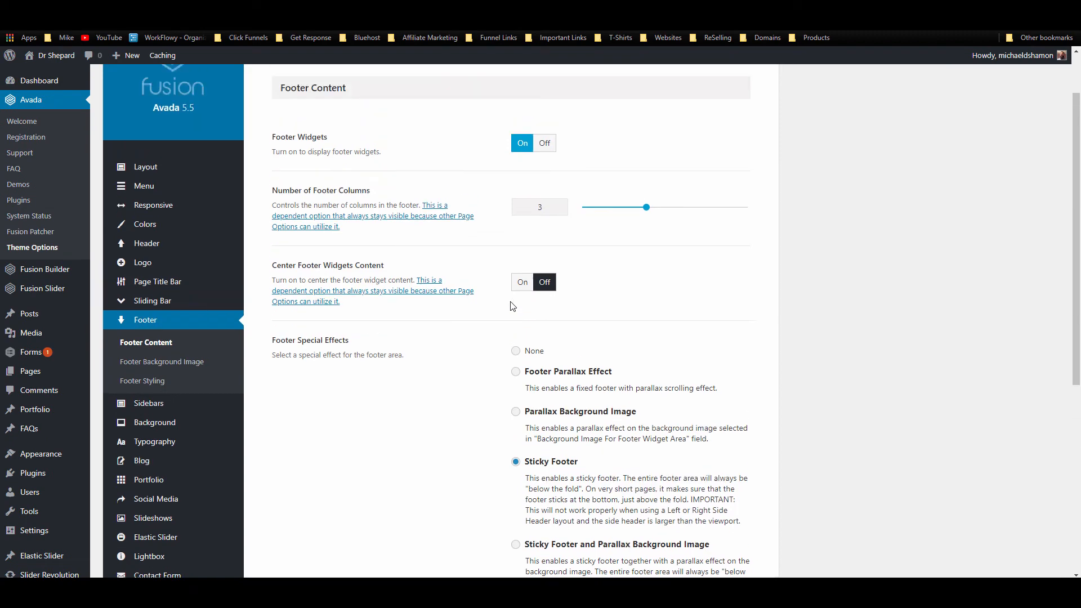
pyautogui.click(130, 424)
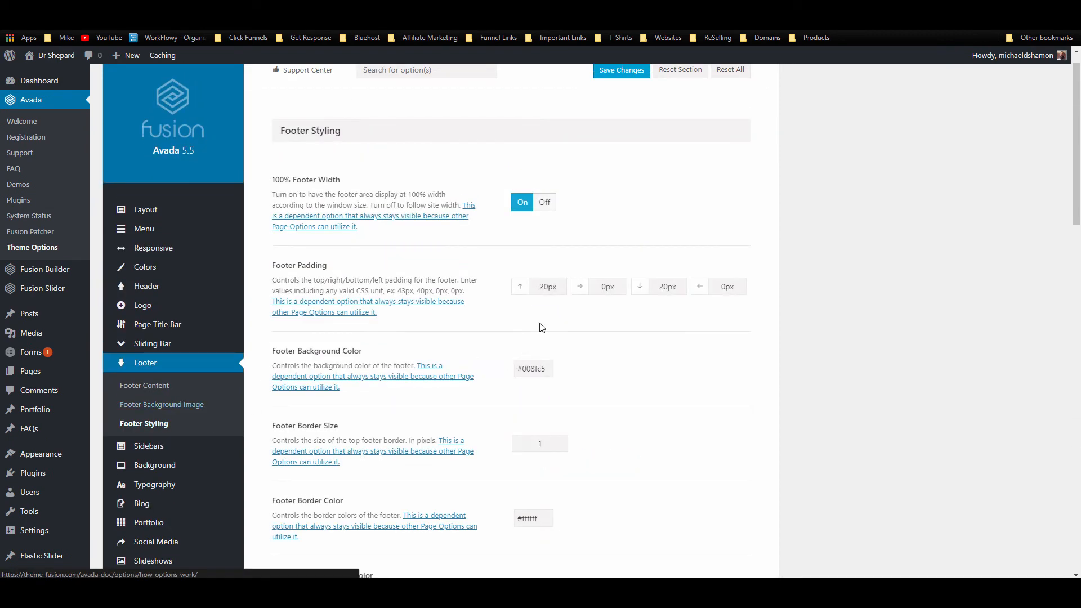
pyautogui.click(544, 184)
pyautogui.scroll(1, 667, 125)
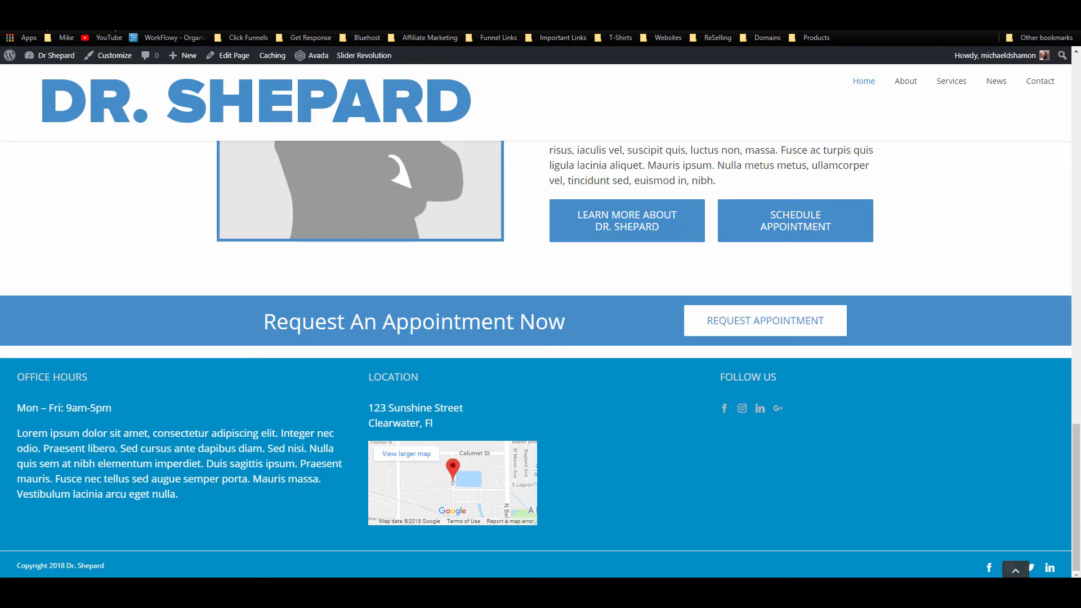
pyautogui.press('F5')
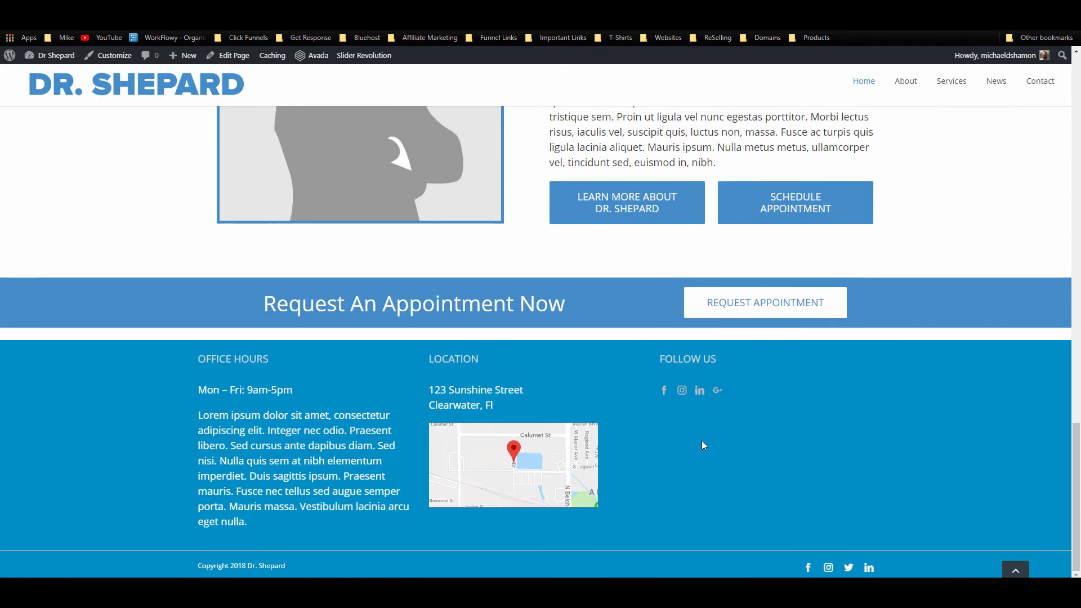
pyautogui.rightClick(691, 331)
# Step: Delete the empty 1/1 container, update the homepage, reload it and close DevTools
pyautogui.click(748, 488)
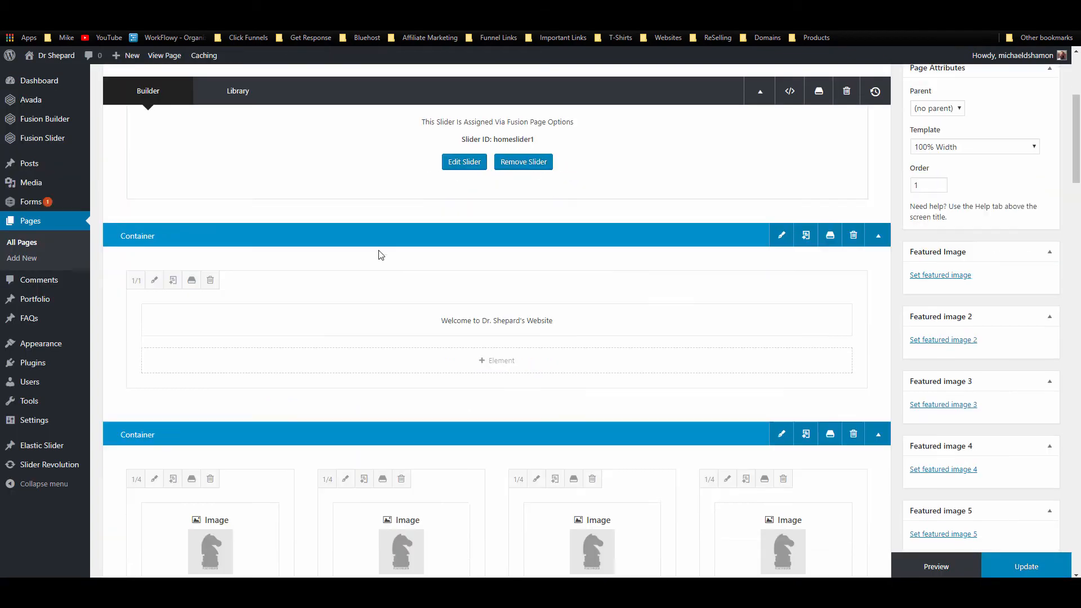
pyautogui.scroll(-15, 381, 248)
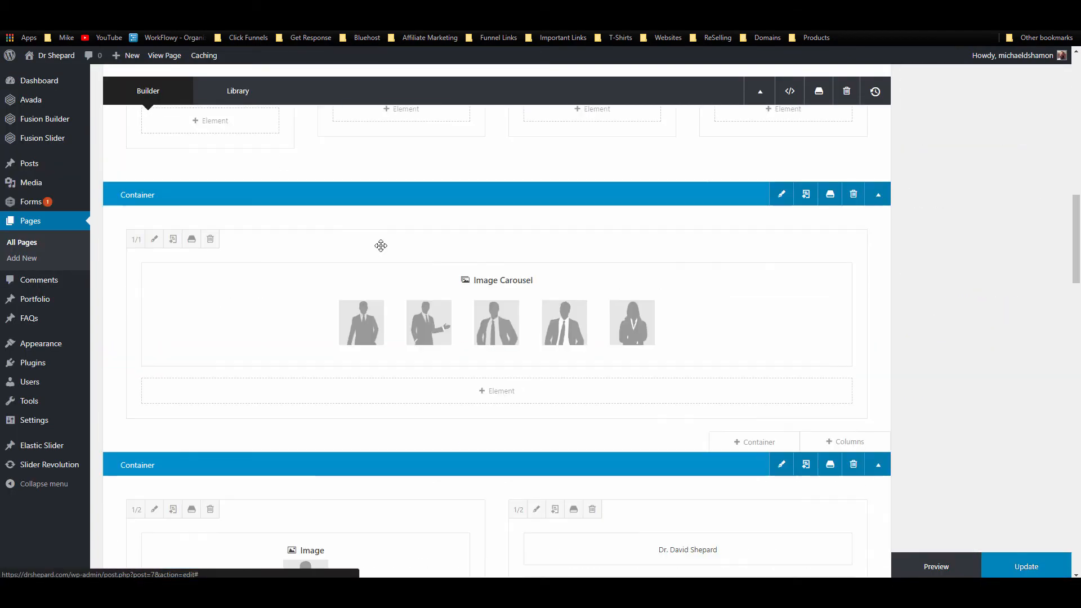
pyautogui.scroll(-8, 381, 247)
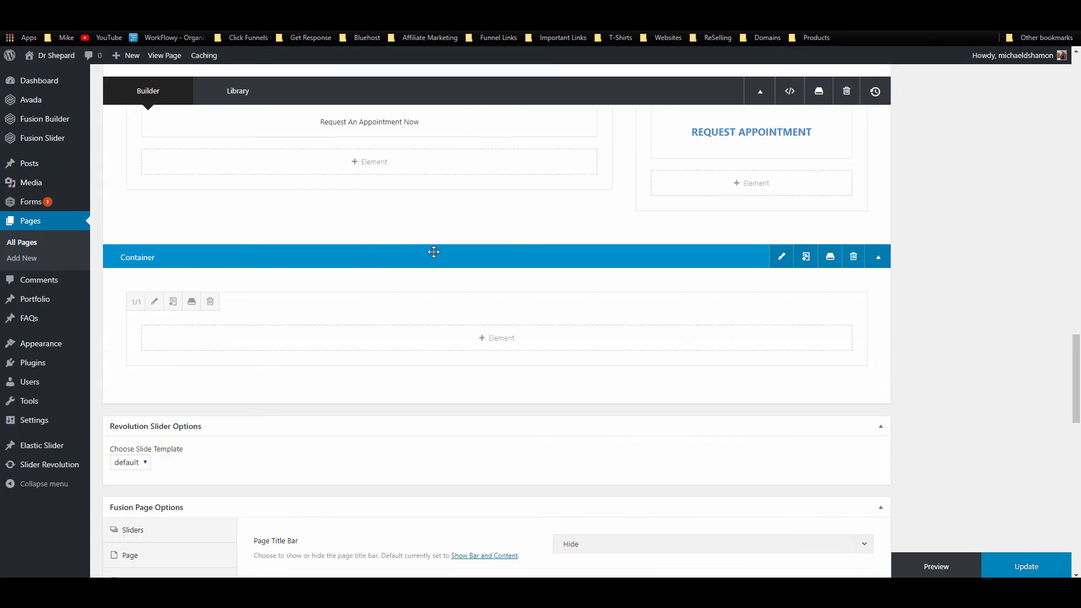
pyautogui.click(853, 257)
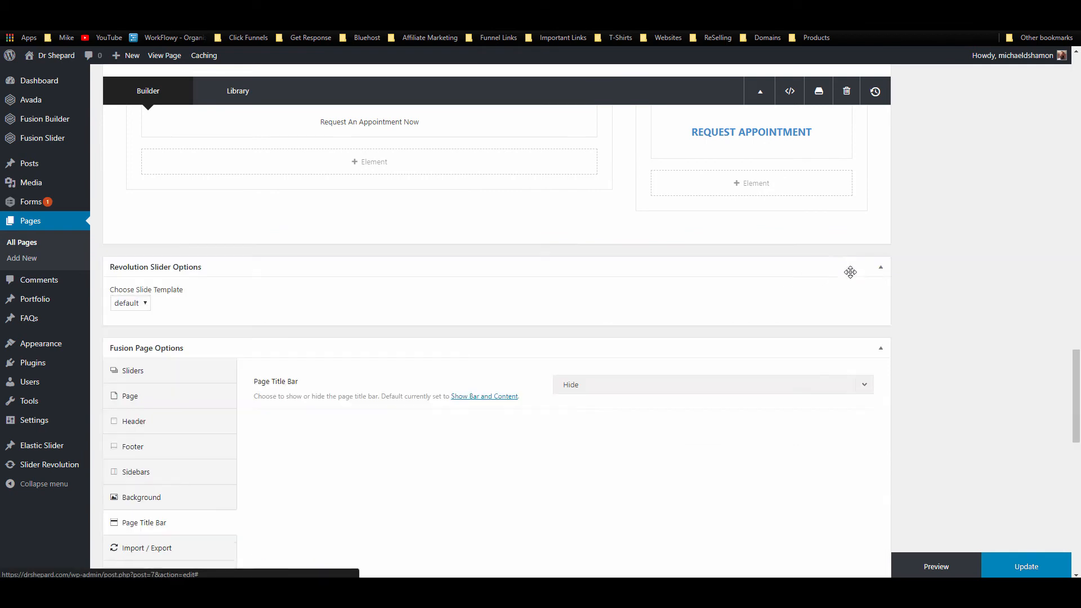
pyautogui.click(1056, 575)
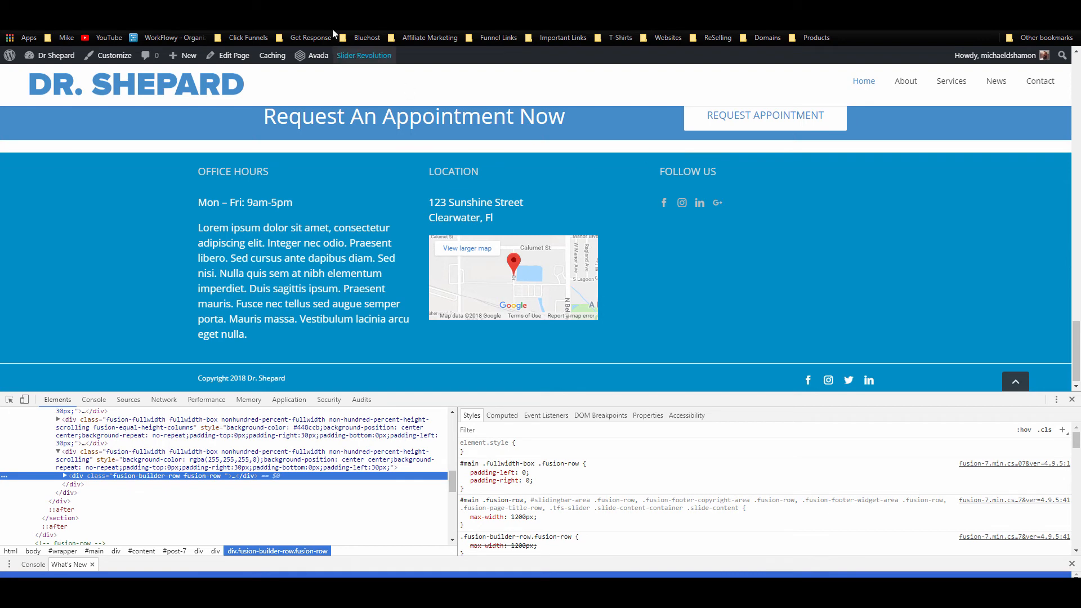
pyautogui.click(333, 24)
pyautogui.press('Return')
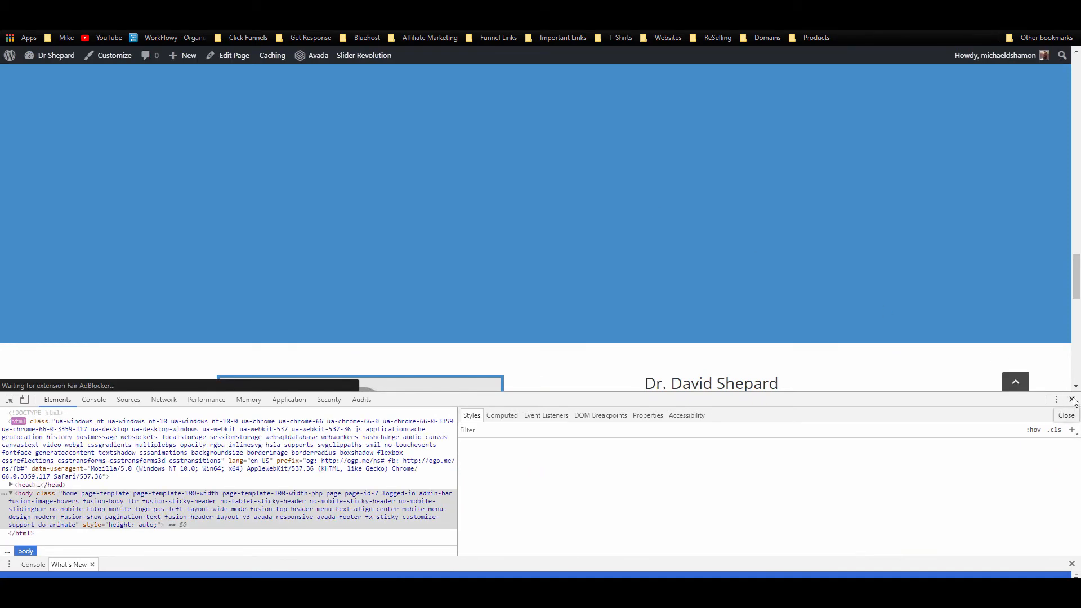
pyautogui.click(1072, 400)
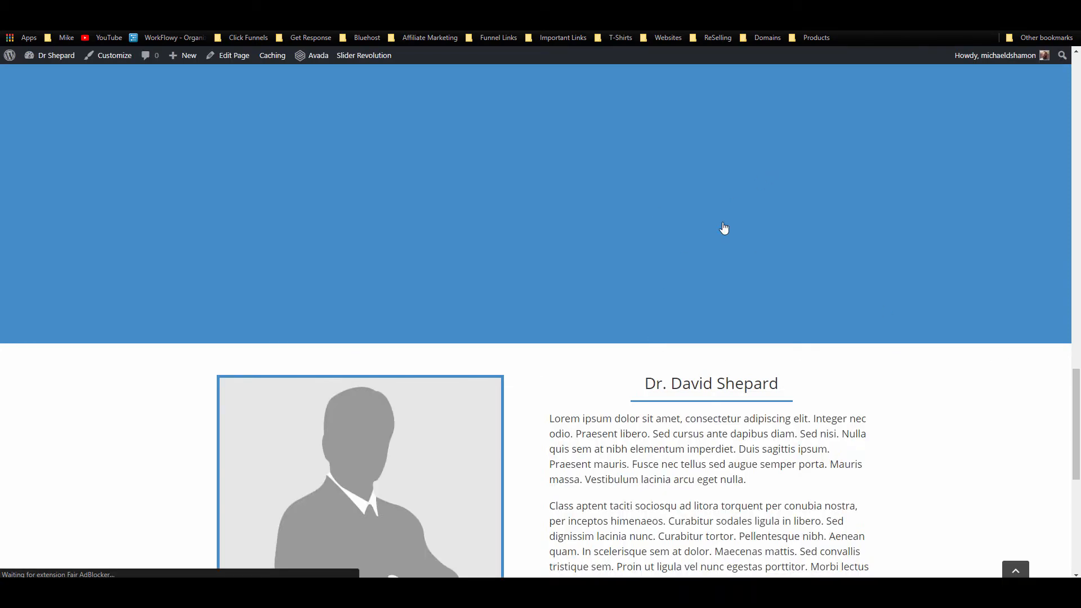
pyautogui.scroll(-10, 732, 237)
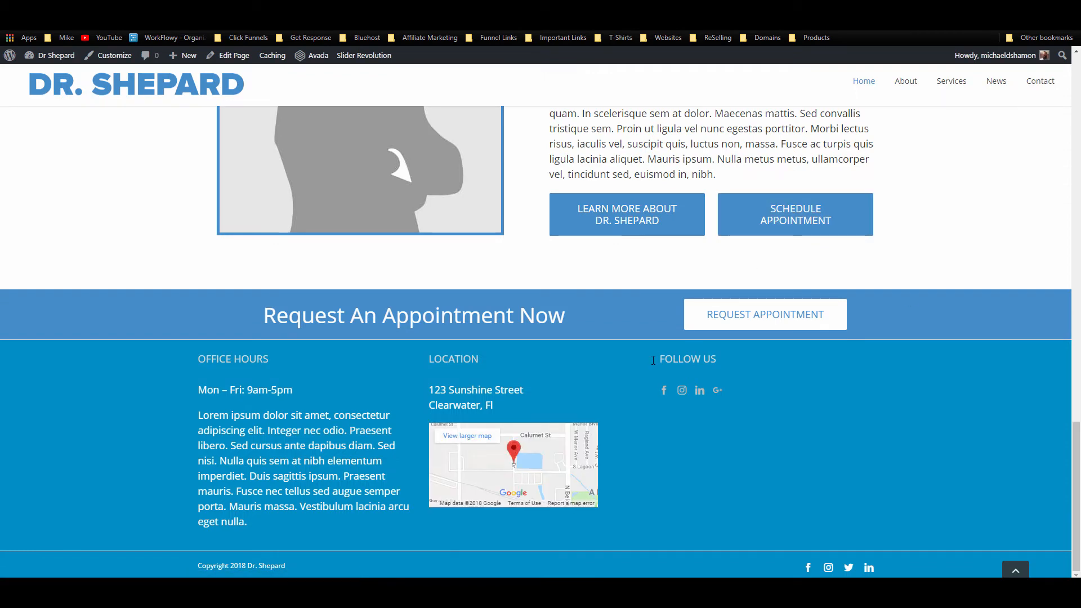
pyautogui.scroll(2, 552, 384)
pyautogui.scroll(-2, 554, 387)
pyautogui.scroll(2, 832, 399)
pyautogui.scroll(2, 834, 403)
pyautogui.scroll(-4, 996, 393)
pyautogui.scroll(12, 642, 441)
pyautogui.scroll(10, 617, 401)
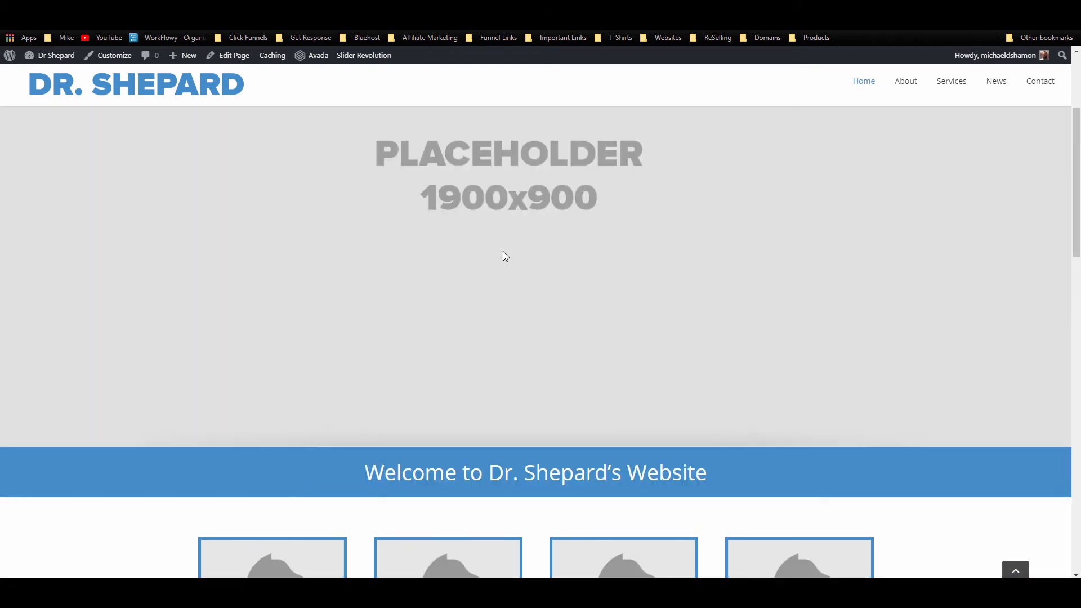
pyautogui.scroll(-9, 492, 299)
pyautogui.scroll(-10, 494, 304)
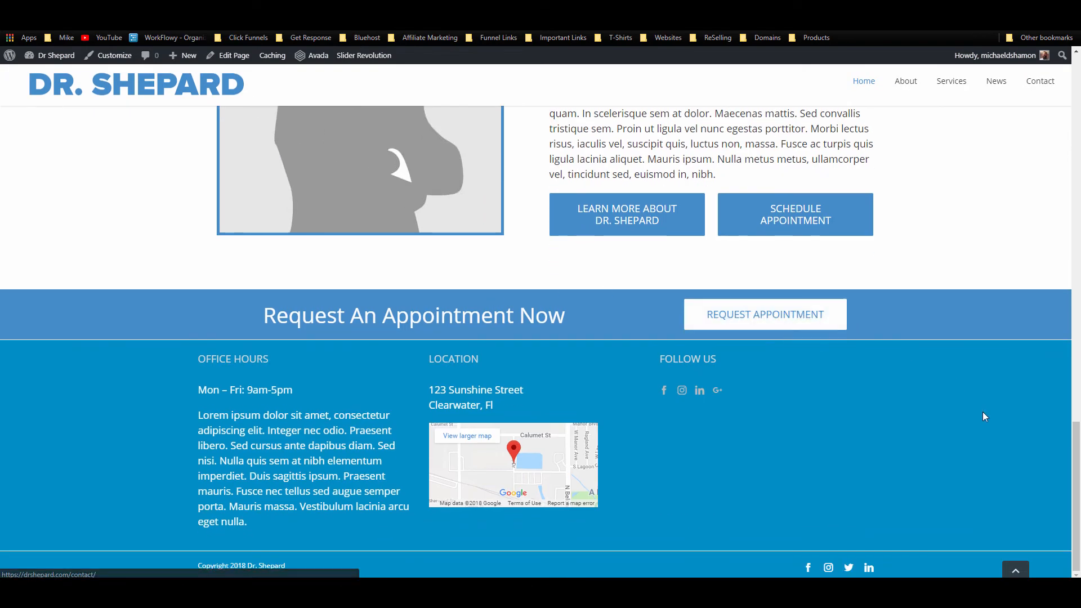
pyautogui.scroll(2, 979, 397)
pyautogui.scroll(-2, 979, 396)
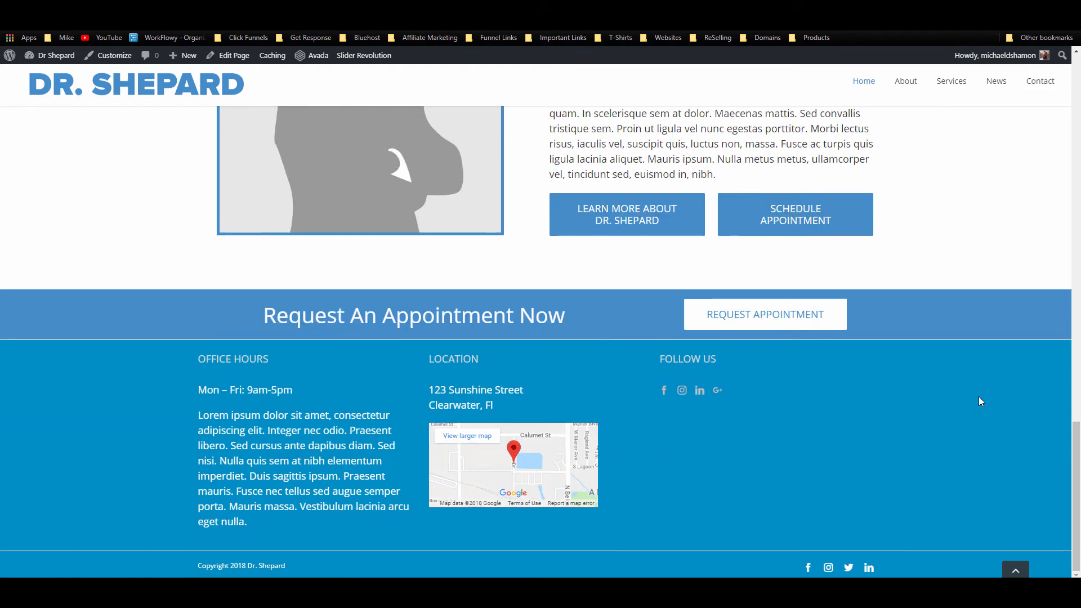
pyautogui.scroll(18, 978, 397)
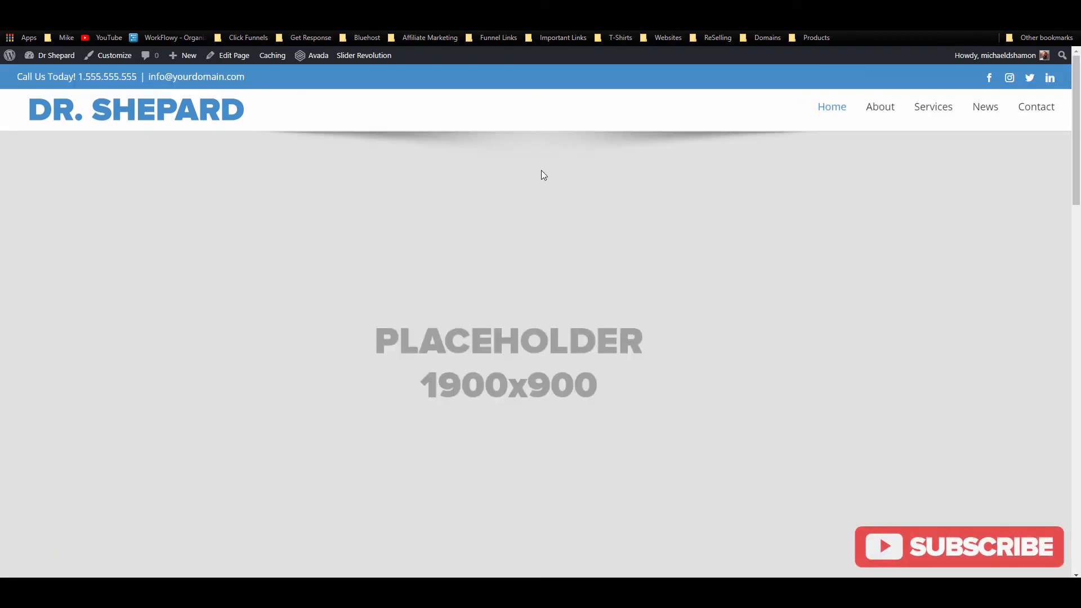
pyautogui.scroll(-3, 542, 176)
pyautogui.scroll(-6, 692, 305)
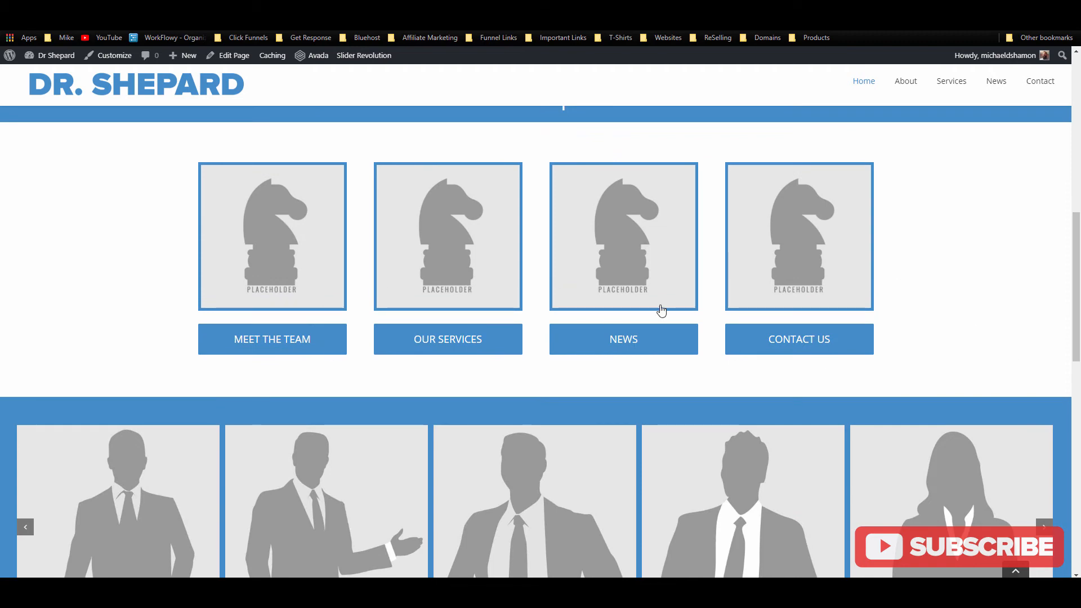
pyautogui.scroll(-6, 449, 307)
pyautogui.scroll(2, 892, 245)
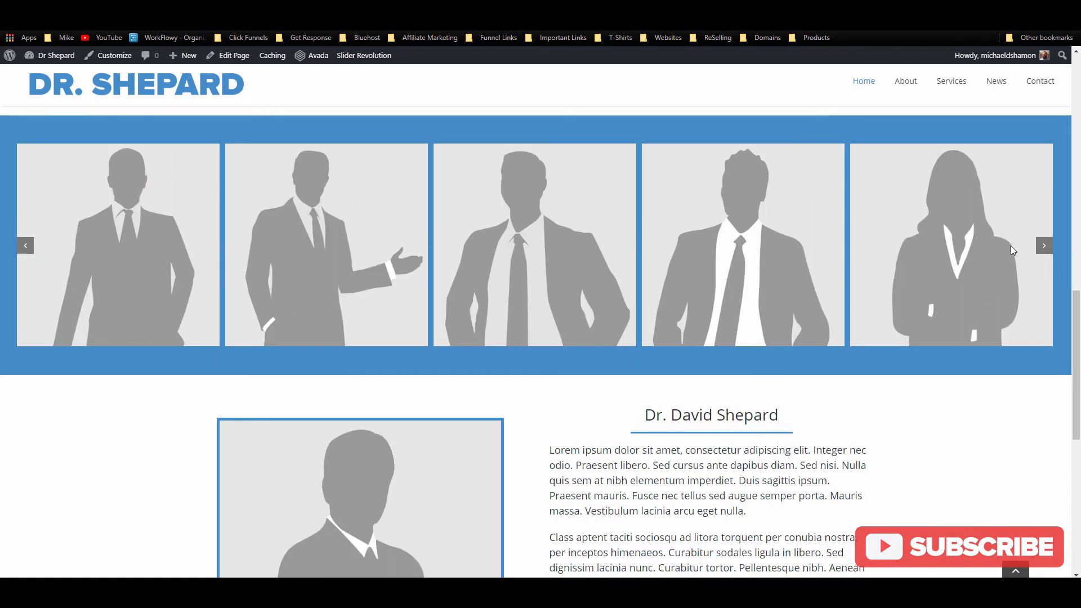
pyautogui.scroll(-8, 541, 284)
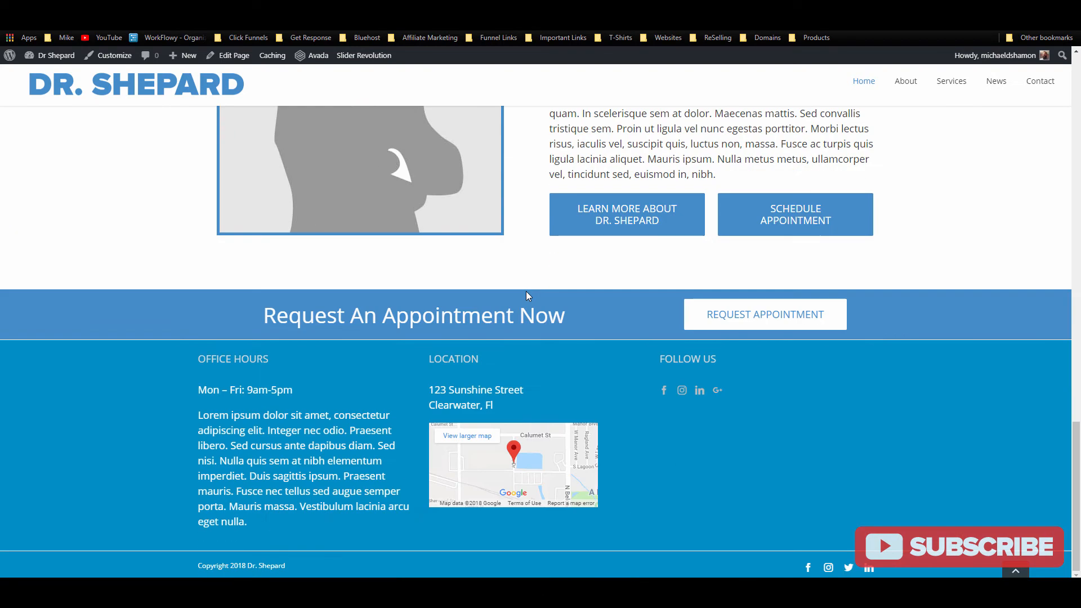
pyautogui.scroll(4, 526, 292)
pyautogui.scroll(-2, 512, 345)
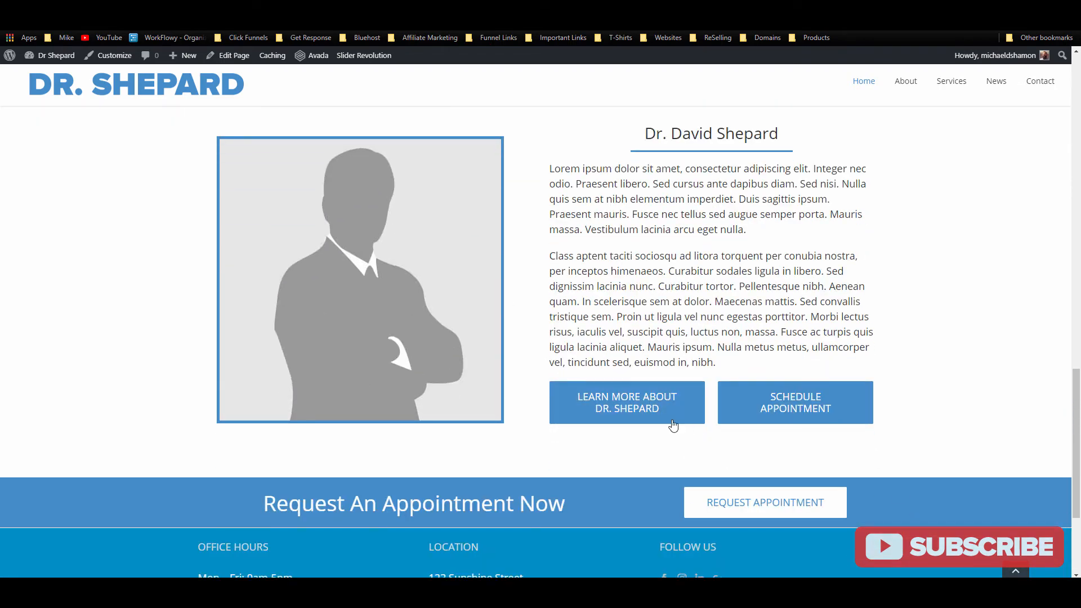
pyautogui.scroll(-3, 743, 428)
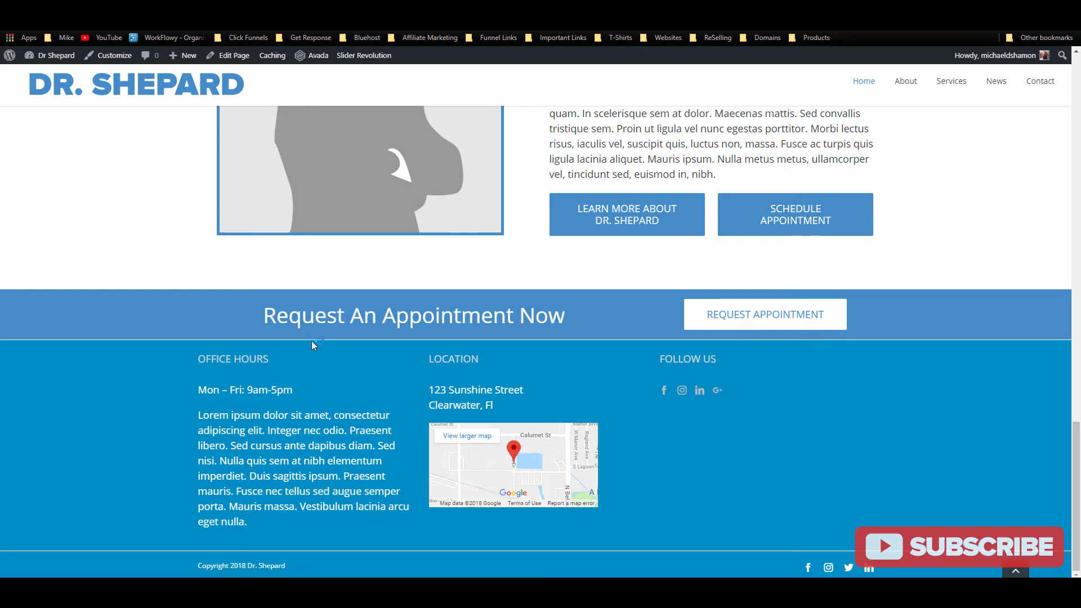
pyautogui.scroll(8, 365, 346)
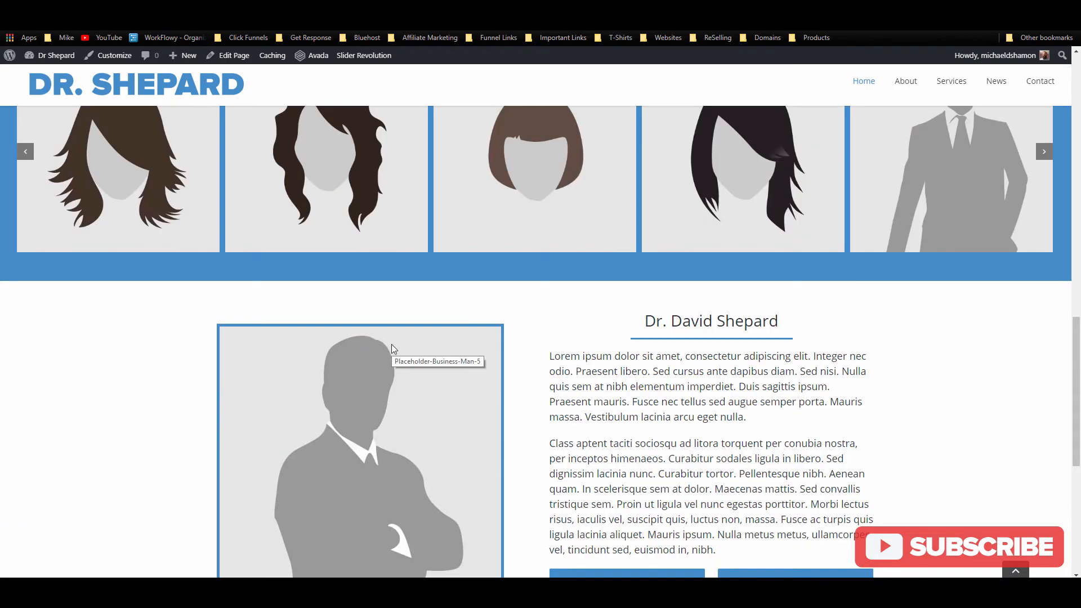
pyautogui.scroll(6, 394, 345)
pyautogui.scroll(8, 394, 346)
pyautogui.scroll(-16, 393, 344)
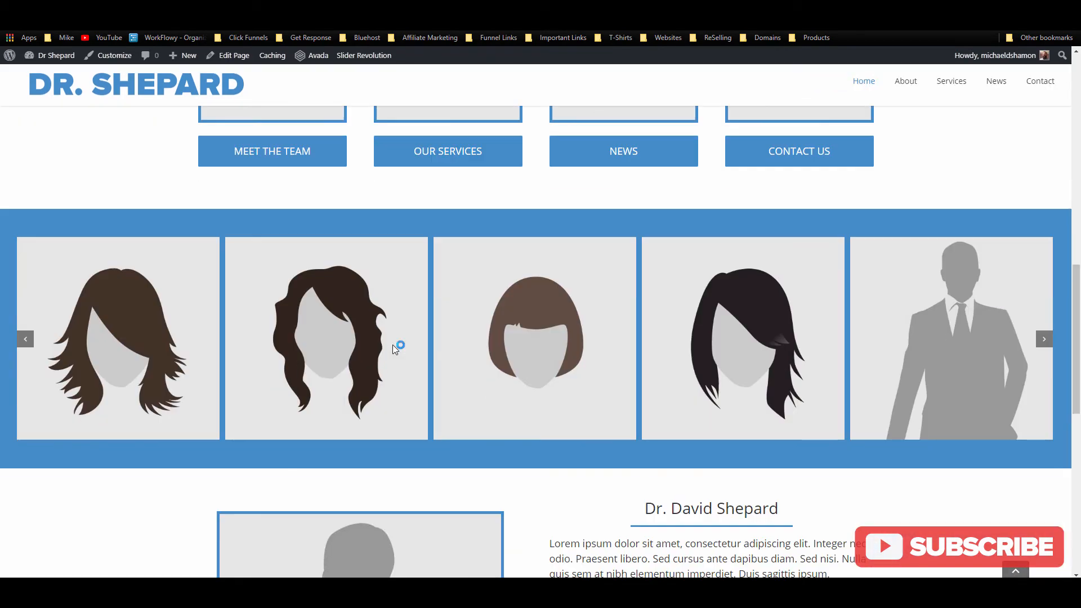
pyautogui.scroll(15, 392, 353)
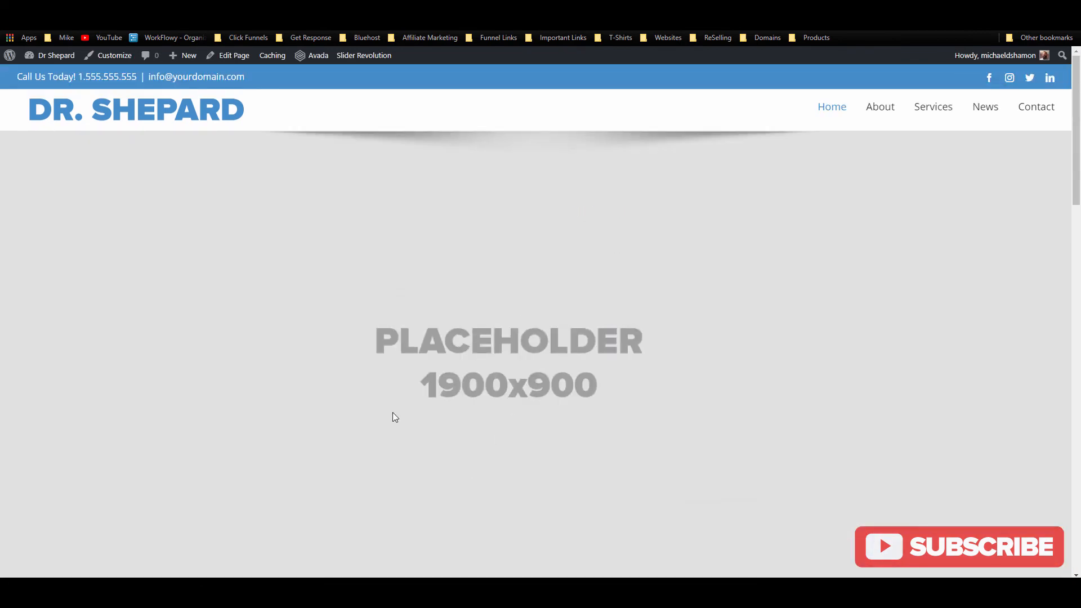
# Step: Open the About page, then the Page Title Bar section of Avada Theme Options
pyautogui.click(885, 106)
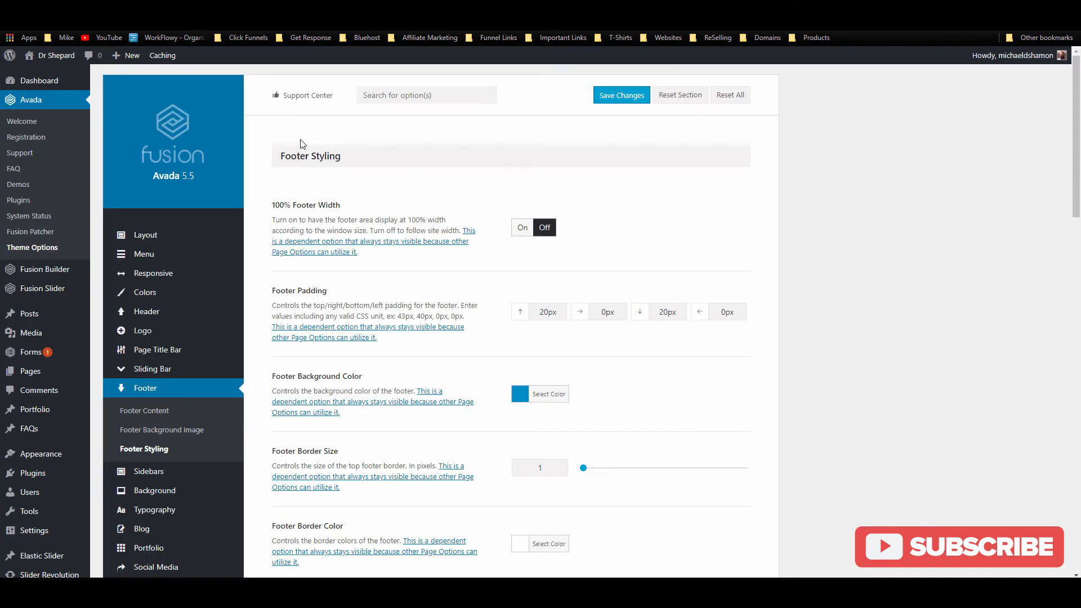
pyautogui.scroll(-3, 194, 186)
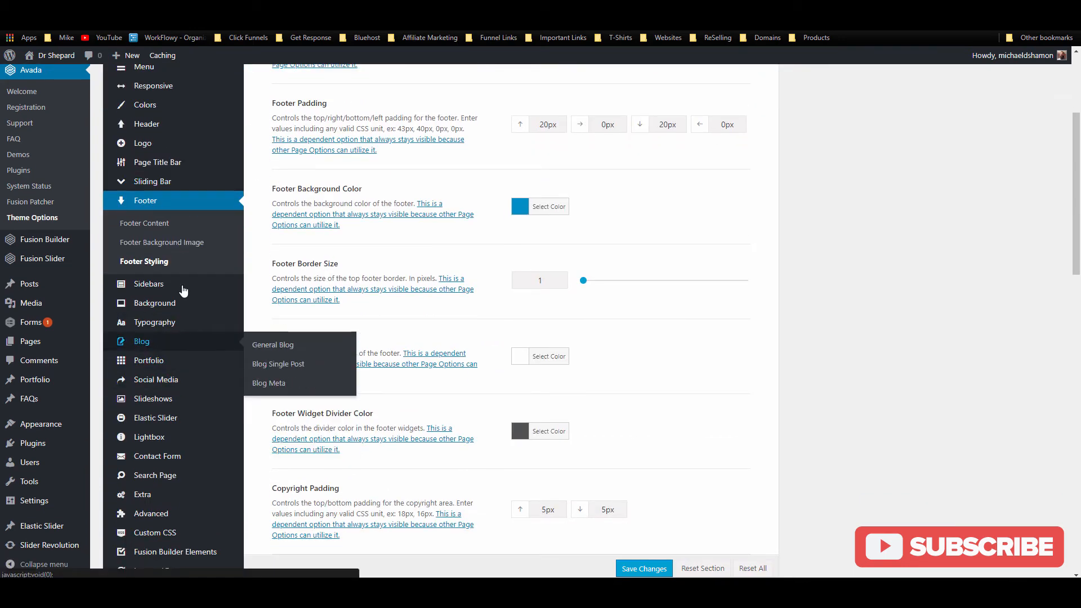
pyautogui.click(180, 163)
pyautogui.scroll(3, 492, 307)
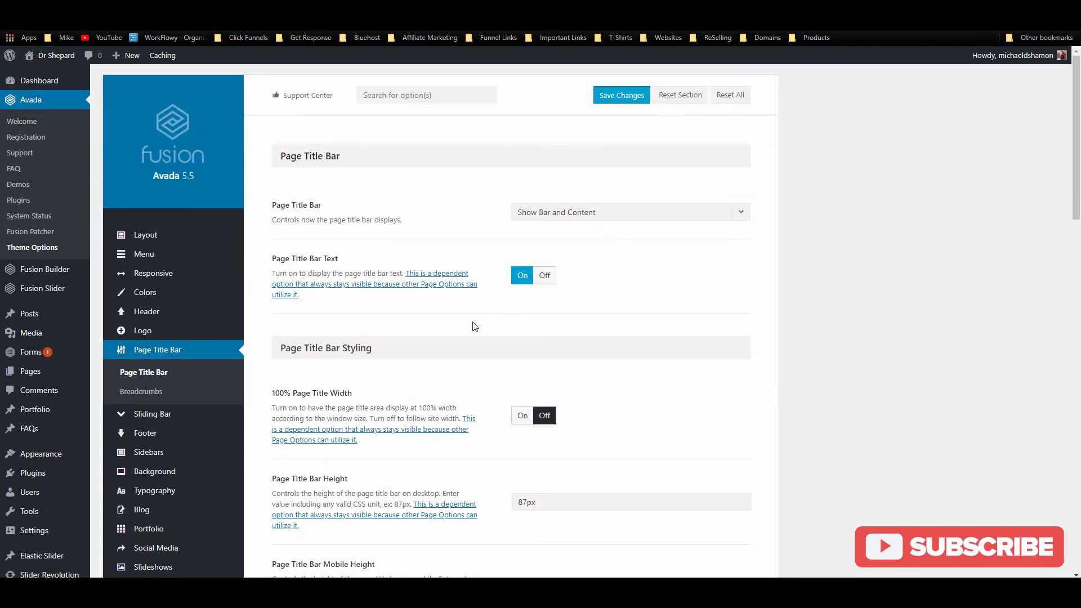
# Step: After viewing the About page's title bar, set Page Title Bar height 40px and mobile height 30px
pyautogui.scroll(-3, 473, 333)
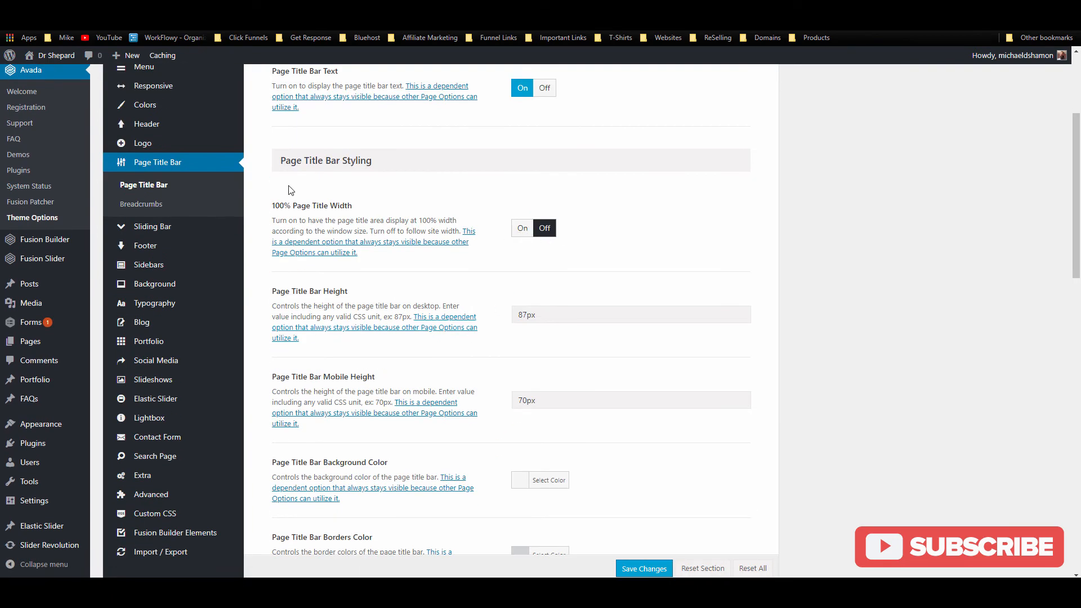
pyautogui.click(450, 8)
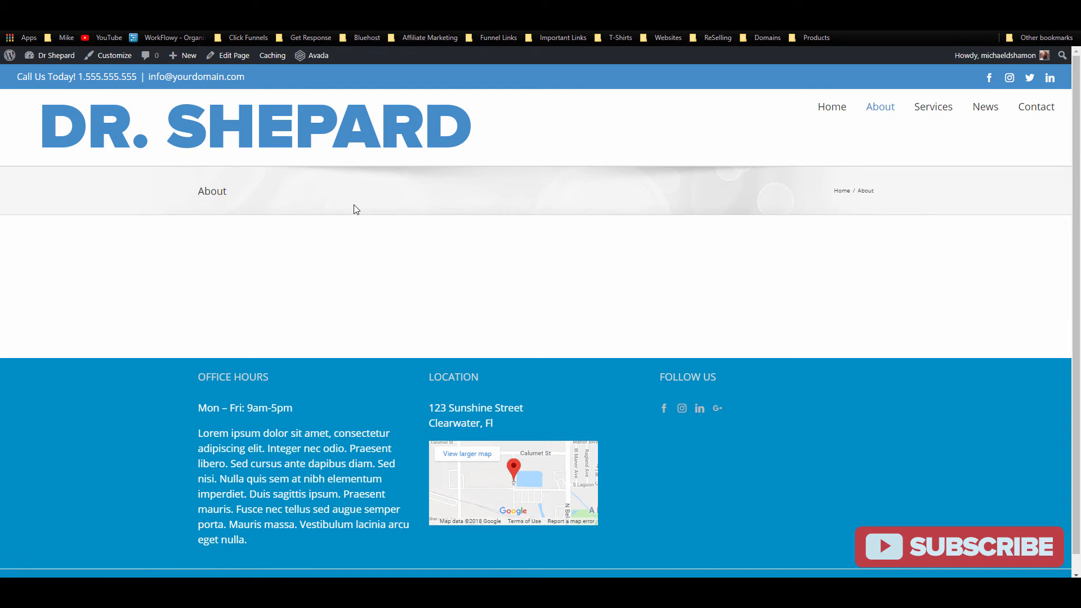
pyautogui.click(302, 135)
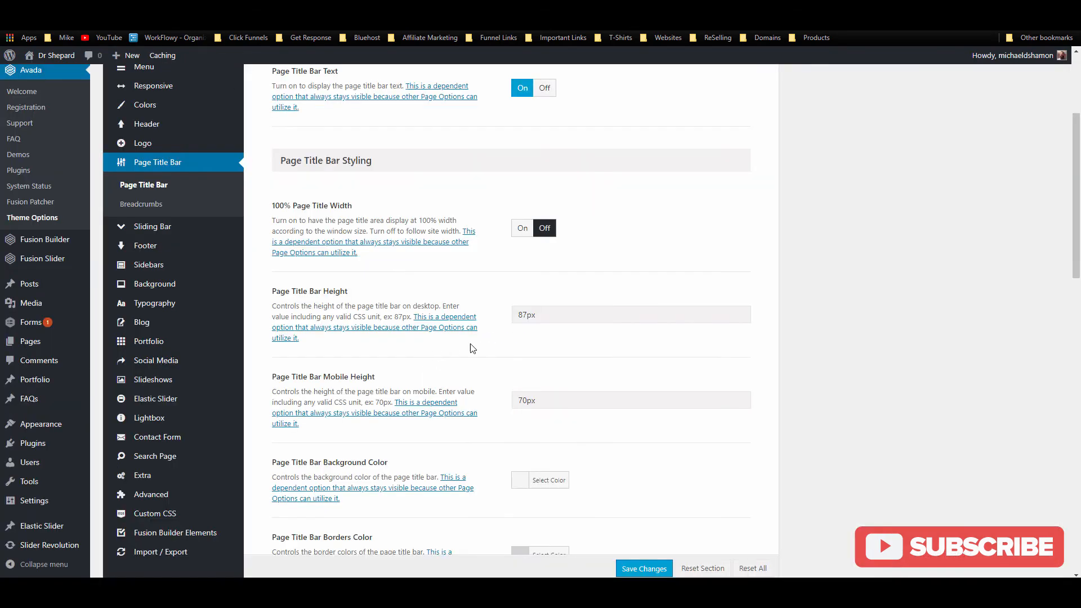
pyautogui.moveTo(530, 315); pyautogui.dragTo(480, 314)
pyautogui.write('40')
pyautogui.scroll(-2, 530, 352)
pyautogui.moveTo(517, 311); pyautogui.dragTo(519, 310)
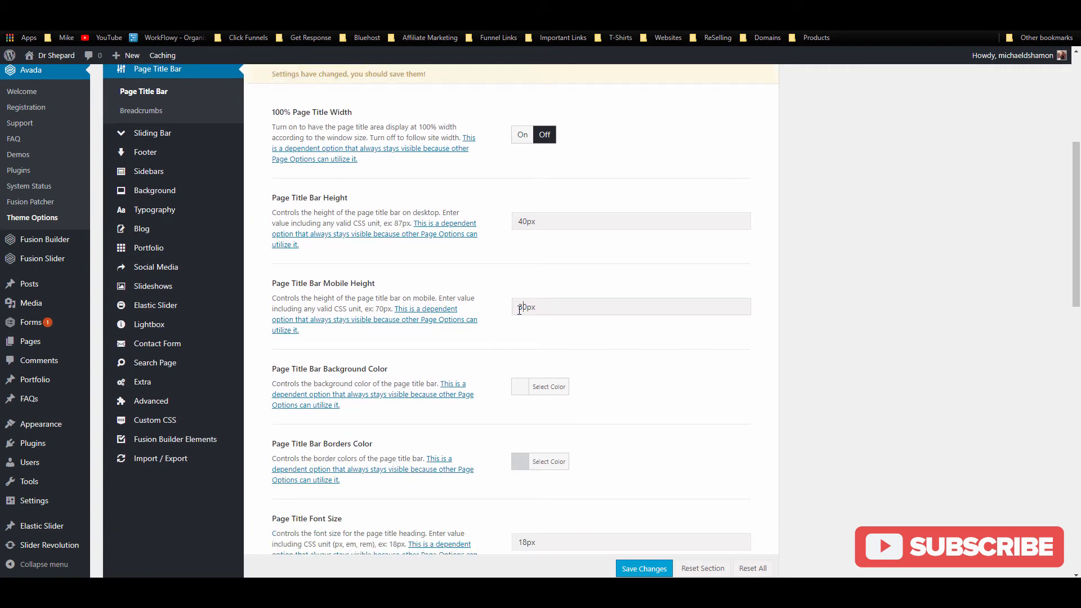
pyautogui.scroll(5, 506, 310)
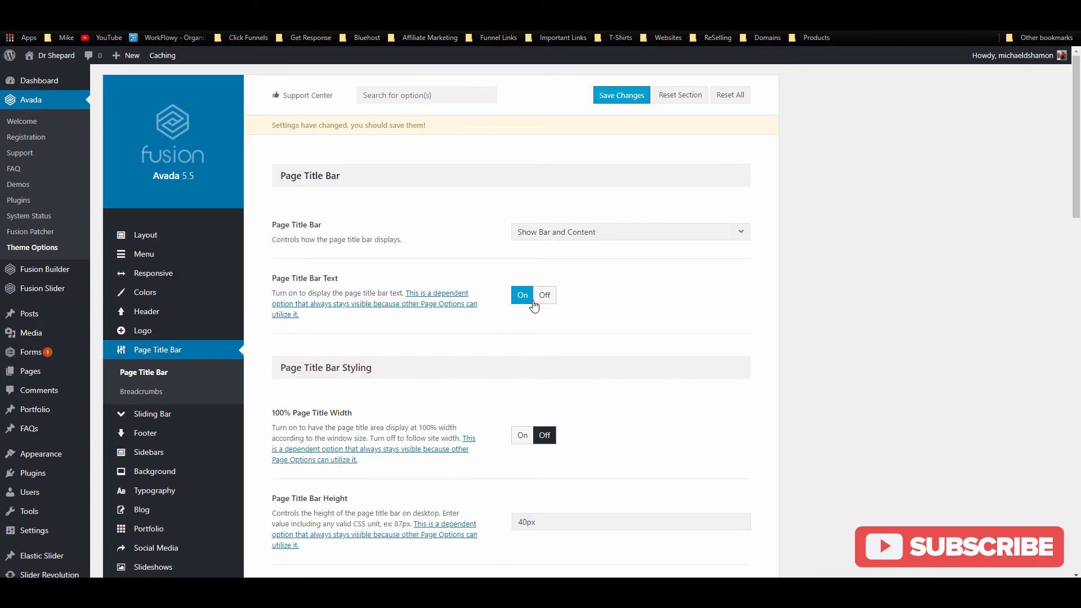
pyautogui.scroll(-2, 550, 259)
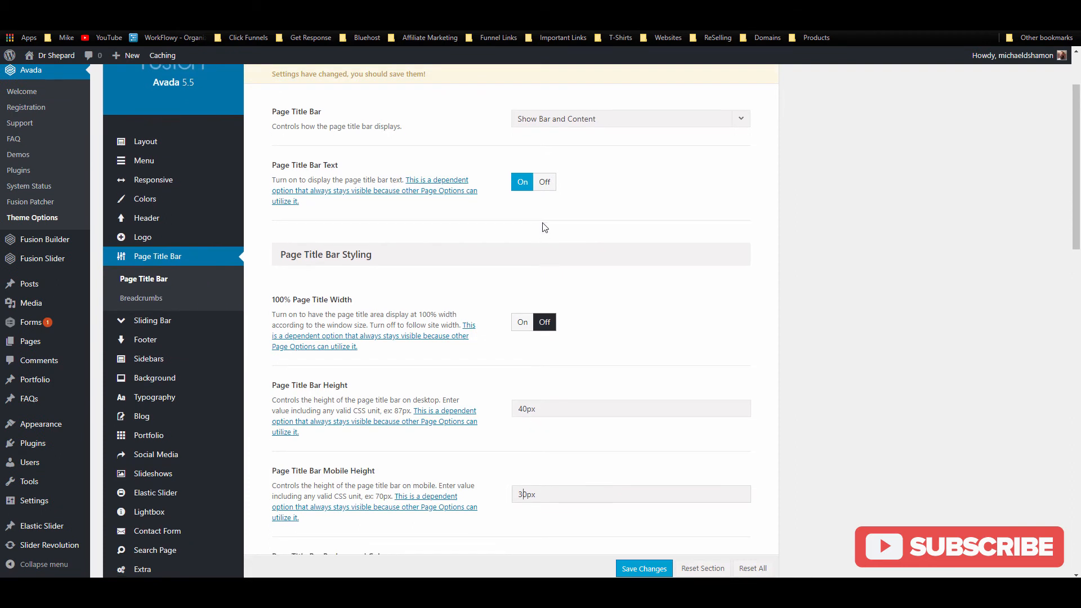
pyautogui.scroll(-2, 544, 227)
# Step: Turn 100% Page Title Bar Width on and set its background color to white
pyautogui.click(523, 228)
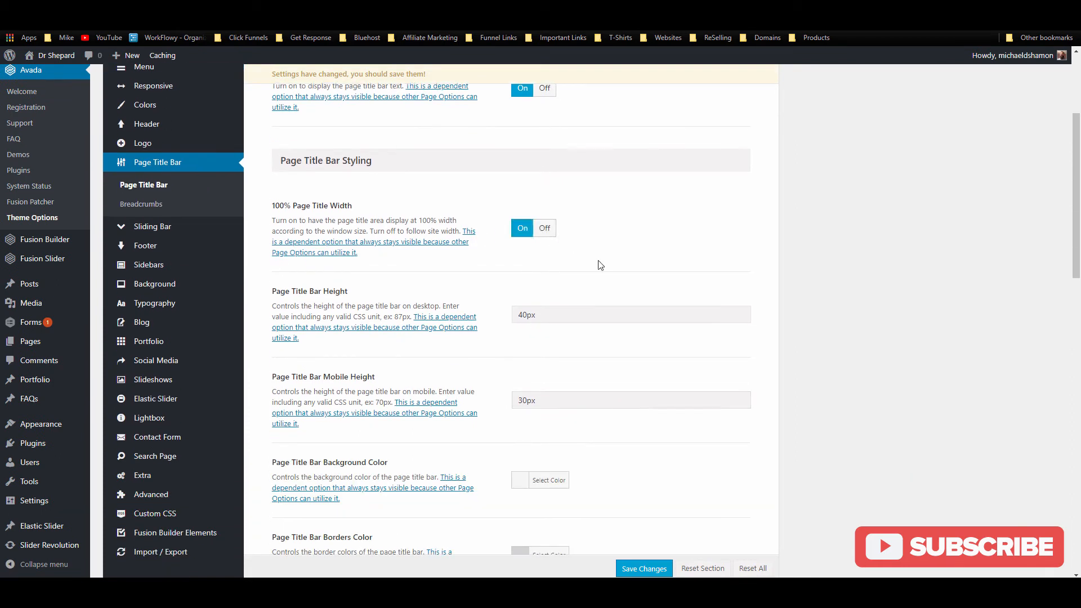
pyautogui.scroll(-4, 624, 289)
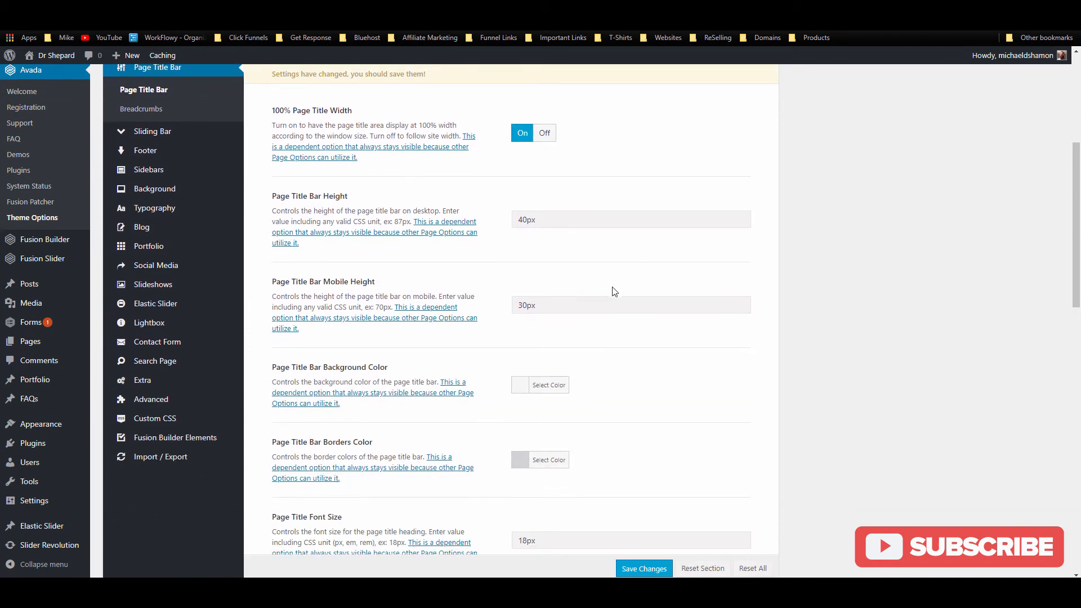
pyautogui.click(538, 292)
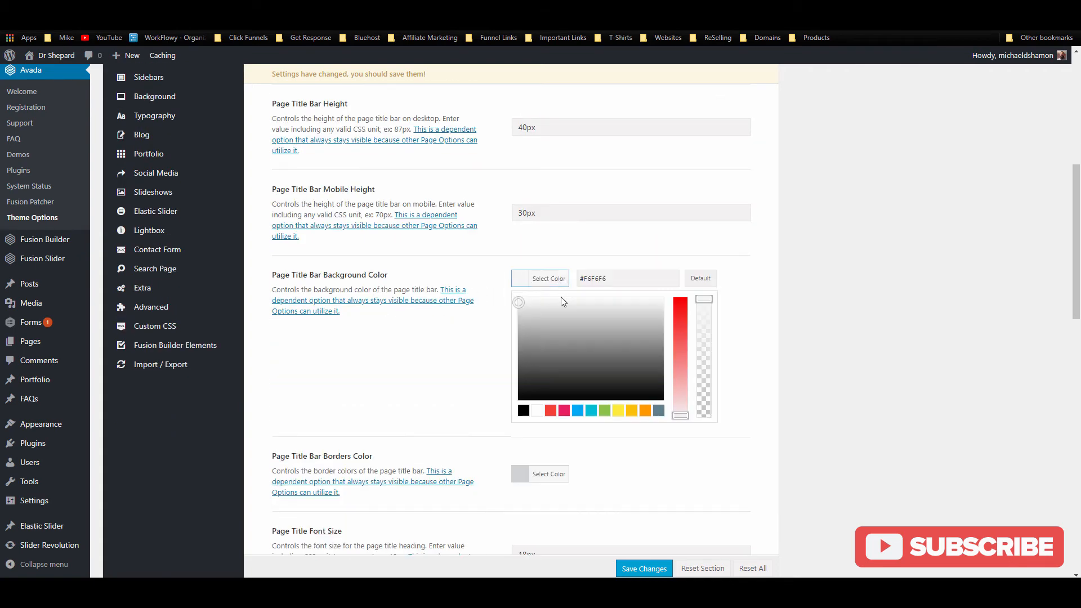
pyautogui.click(537, 410)
pyautogui.click(609, 289)
# Step: Keep the title text left-aligned and remove the Page Title Bar background image
pyautogui.scroll(-2, 611, 290)
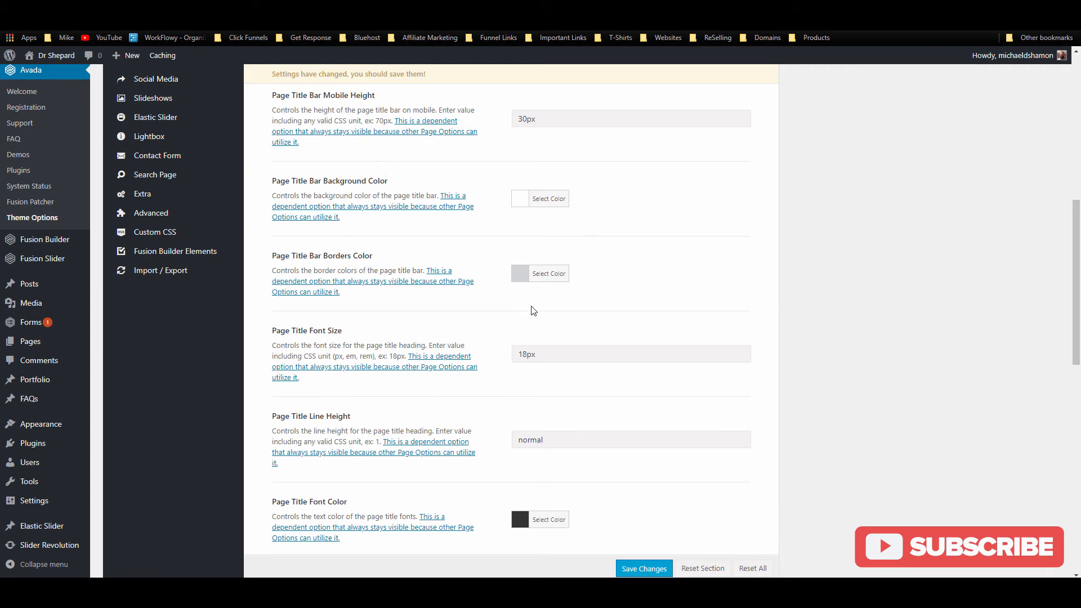
pyautogui.scroll(-4, 531, 309)
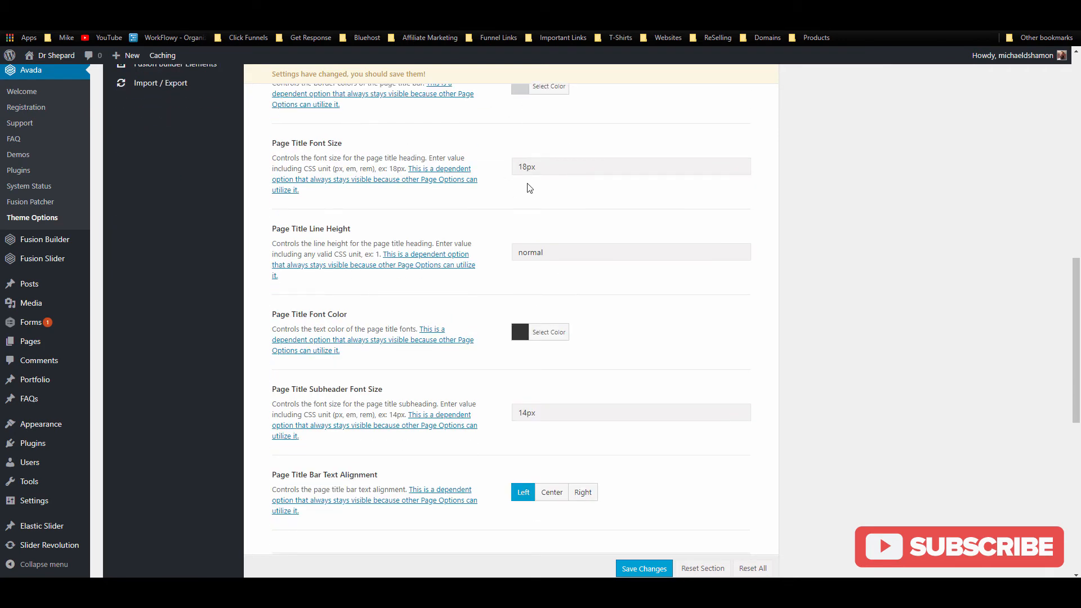
pyautogui.scroll(-4, 529, 325)
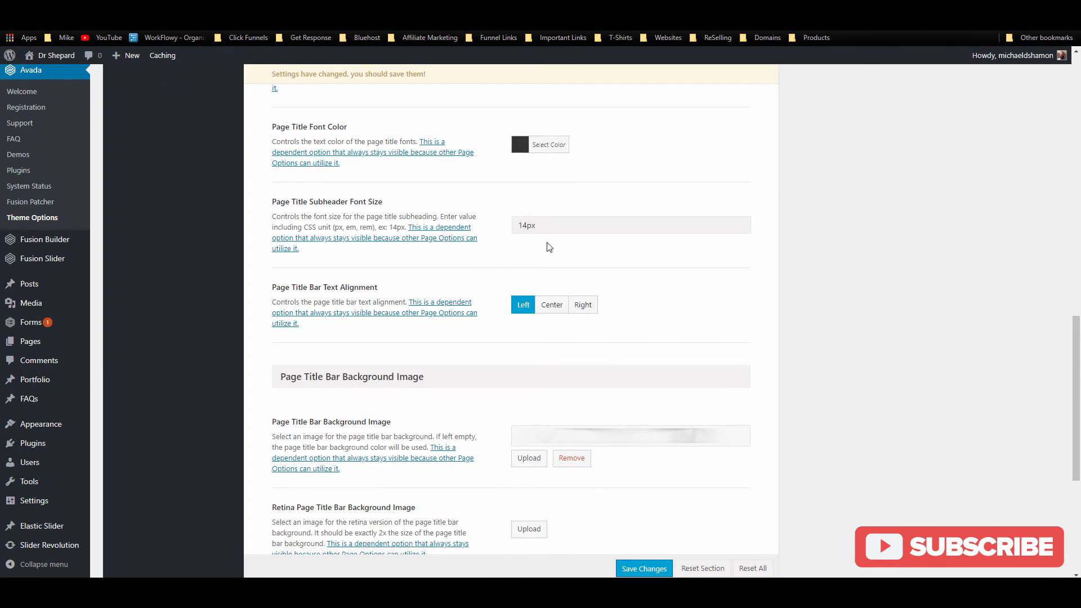
pyautogui.click(552, 305)
pyautogui.click(523, 305)
pyautogui.scroll(-3, 453, 365)
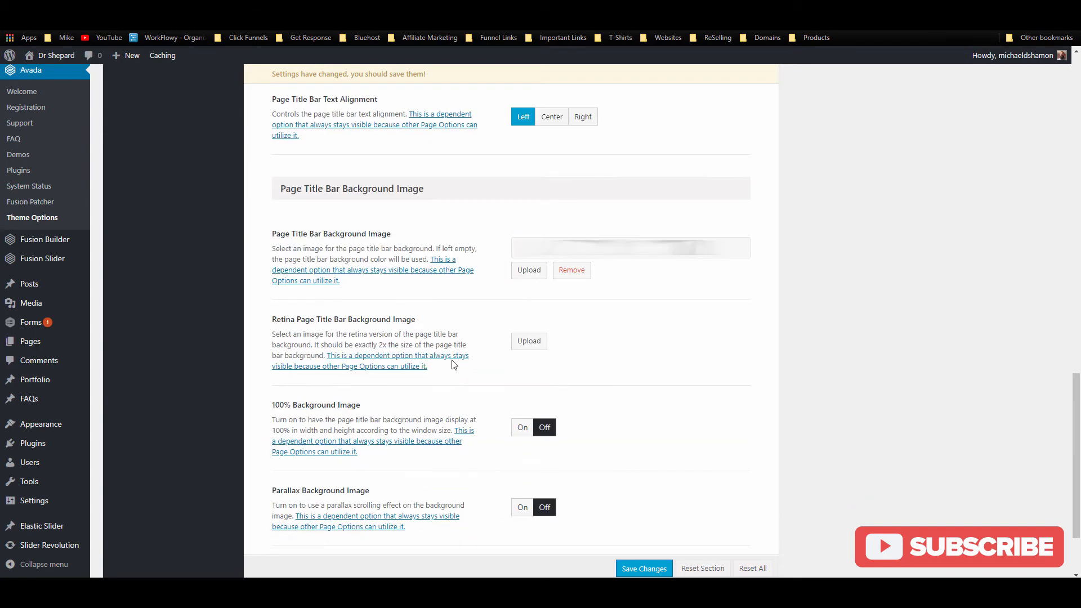
pyautogui.click(574, 273)
pyautogui.scroll(-2, 572, 289)
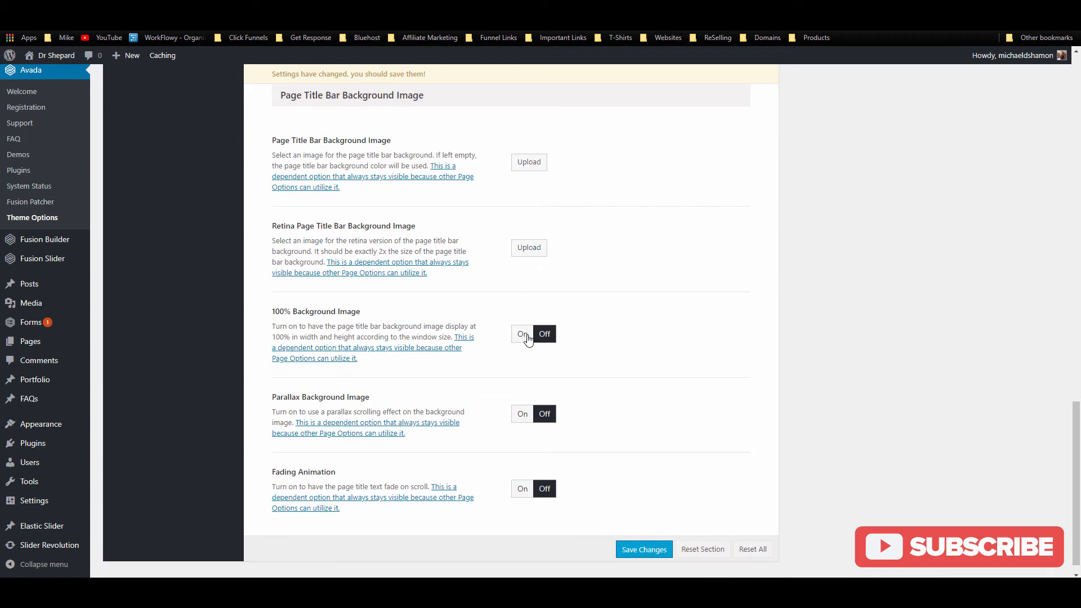
pyautogui.scroll(-1, 527, 338)
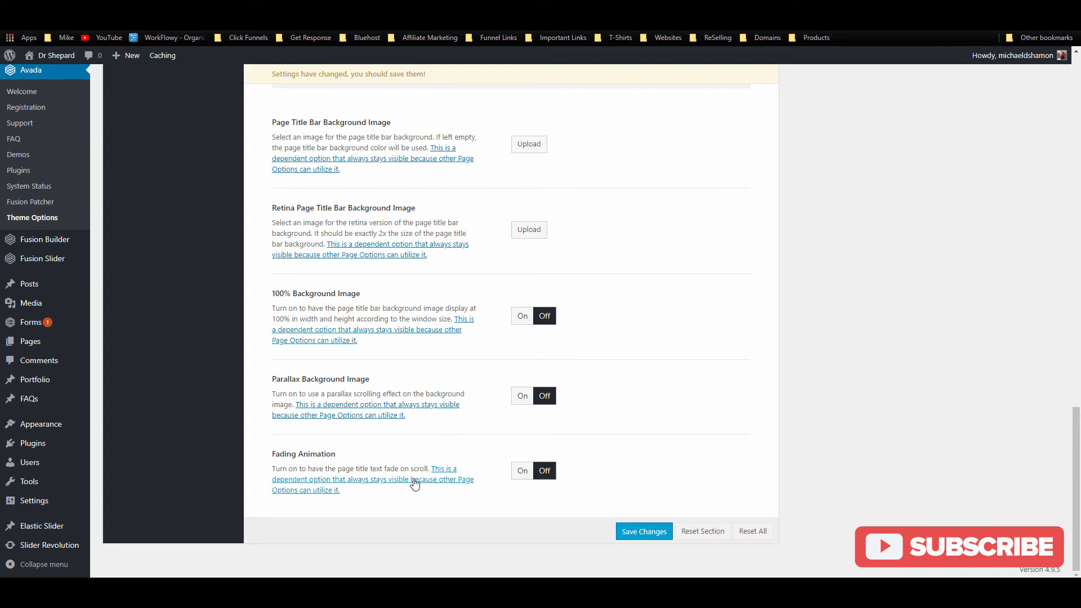
pyautogui.scroll(7, 618, 464)
pyautogui.scroll(15, 621, 460)
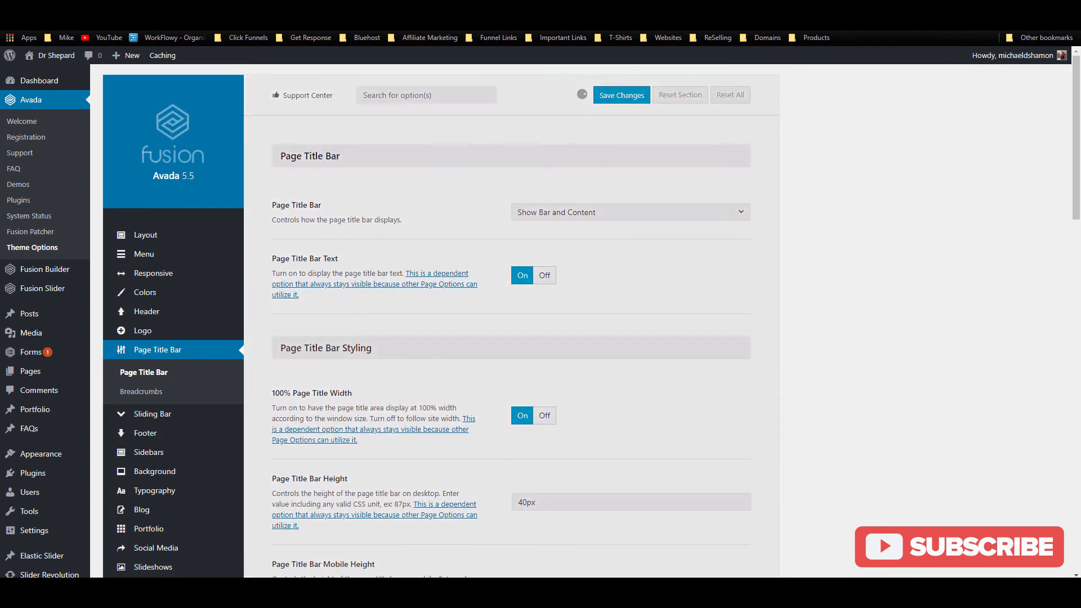
# Step: Save the Page Title Bar settings, reload the About page, and copy sampled colour hex 008FC5
pyautogui.click(186, 9)
pyautogui.press('F5')
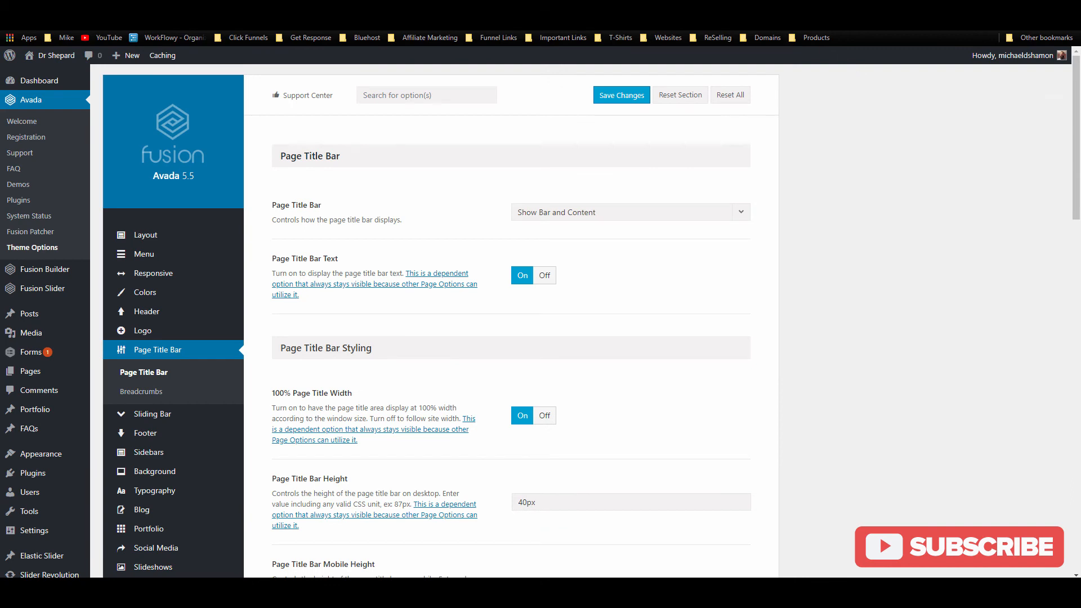
pyautogui.click(817, 22)
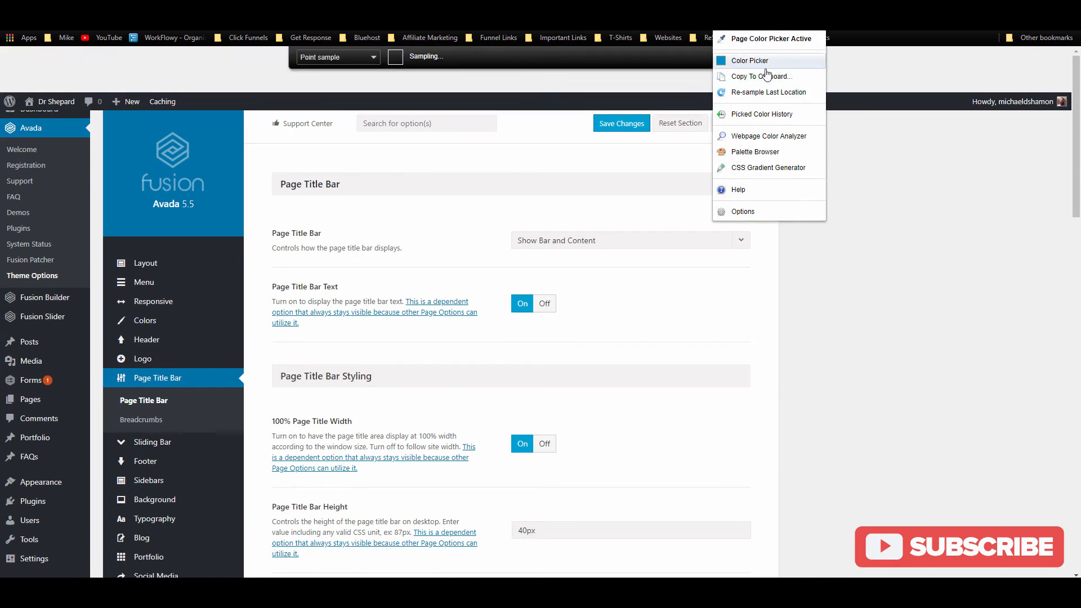
pyautogui.click(766, 75)
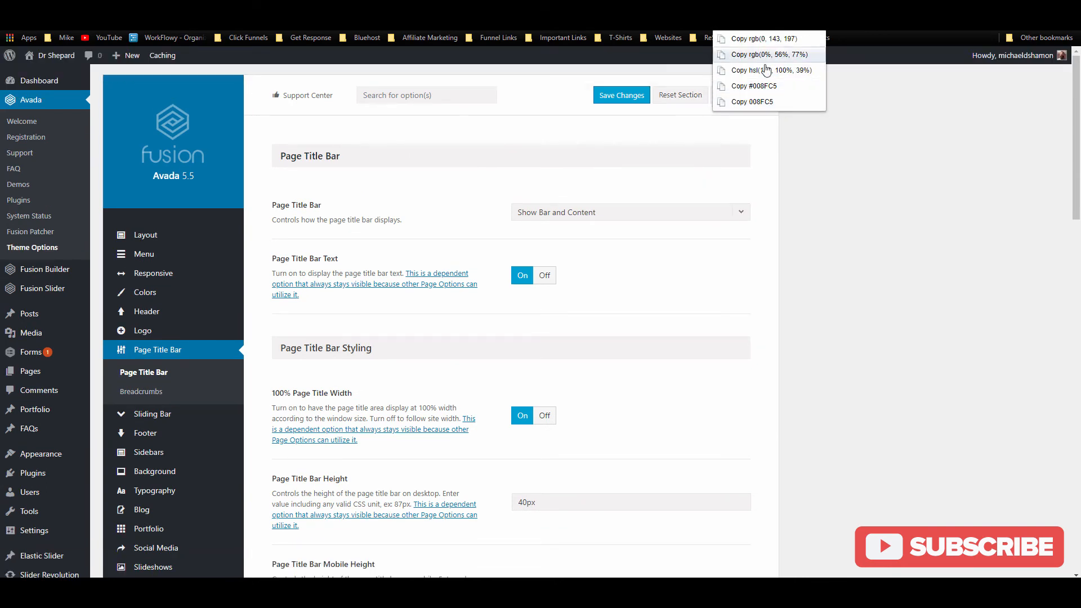
pyautogui.click(763, 102)
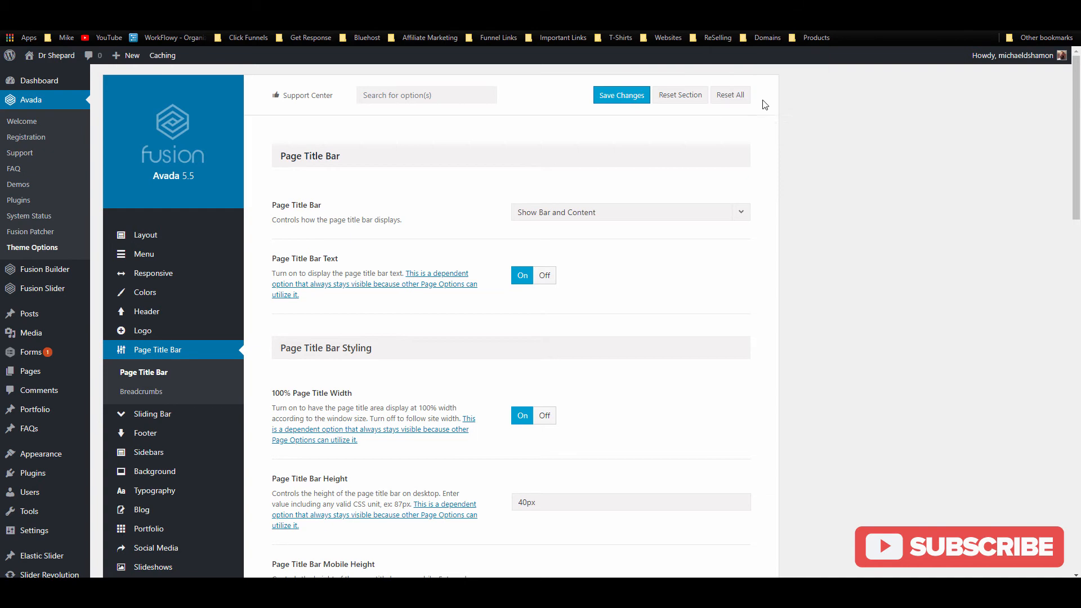
# Step: Pick the dark blue from ColorZilla's colour history and copy it as a hex code
pyautogui.click(830, 33)
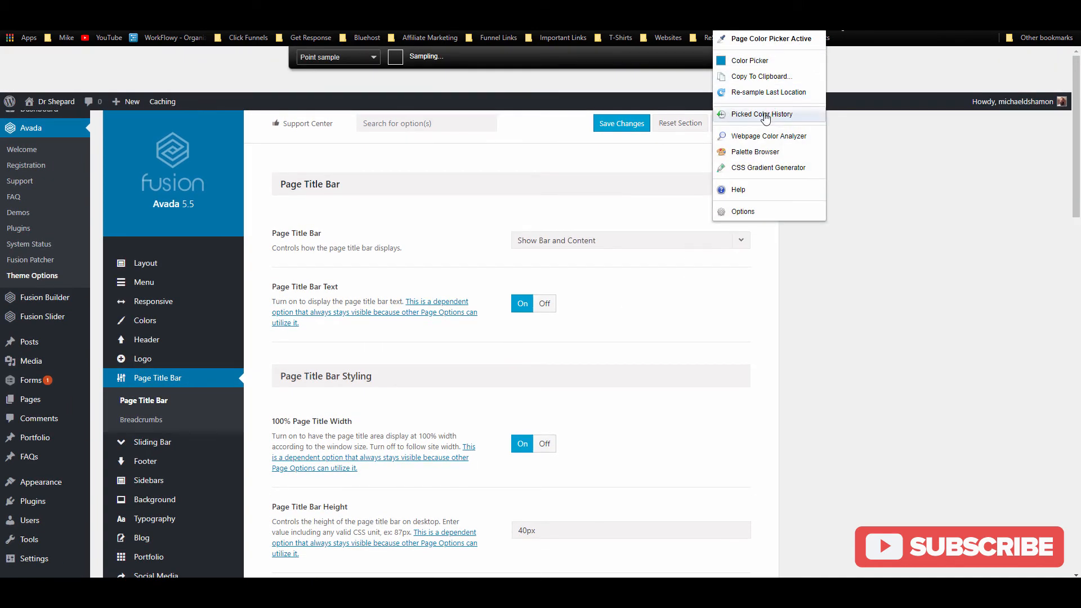
pyautogui.click(764, 115)
pyautogui.click(768, 94)
pyautogui.click(785, 49)
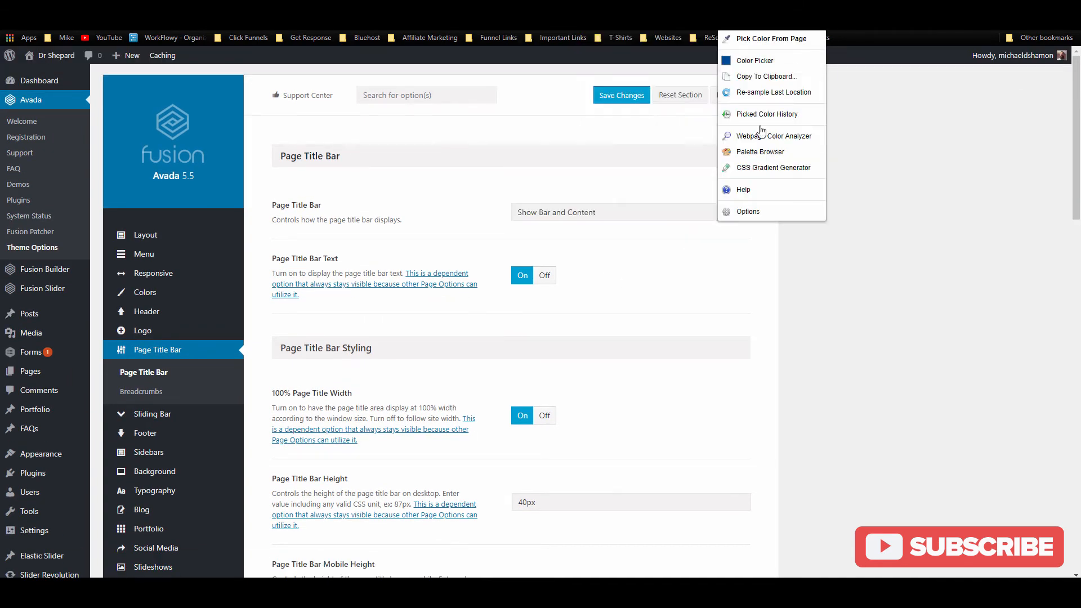
pyautogui.click(768, 76)
pyautogui.click(777, 107)
pyautogui.scroll(-5, 577, 338)
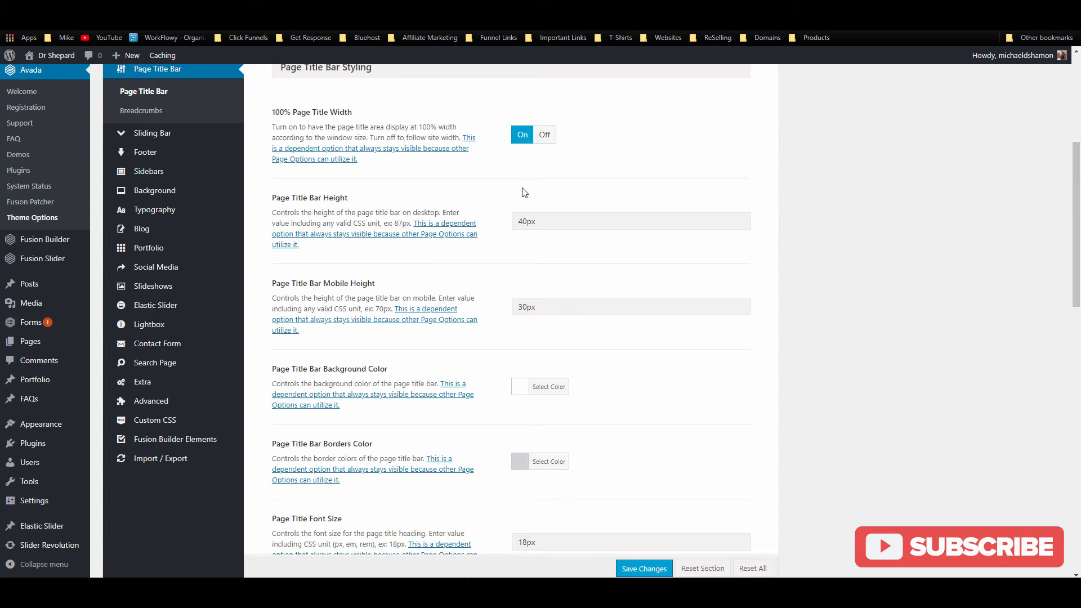
# Step: Replace the white Page Title Bar Background Color with the pasted dark blue hex
pyautogui.scroll(-3, 490, 224)
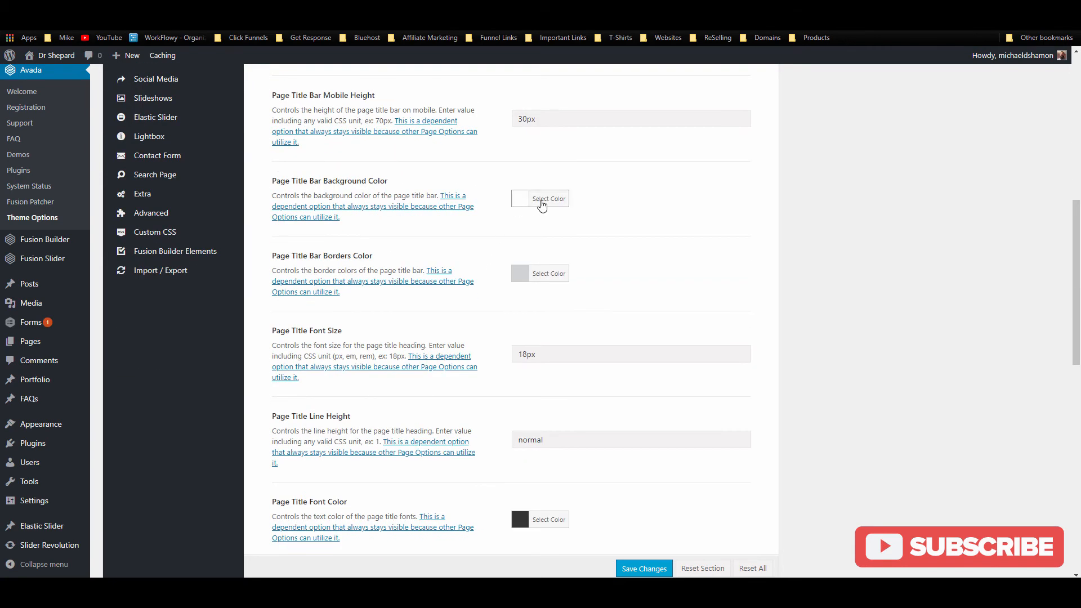
pyautogui.click(541, 188)
pyautogui.tripleClick(594, 184)
pyautogui.hotkey('ctrl', 'v')
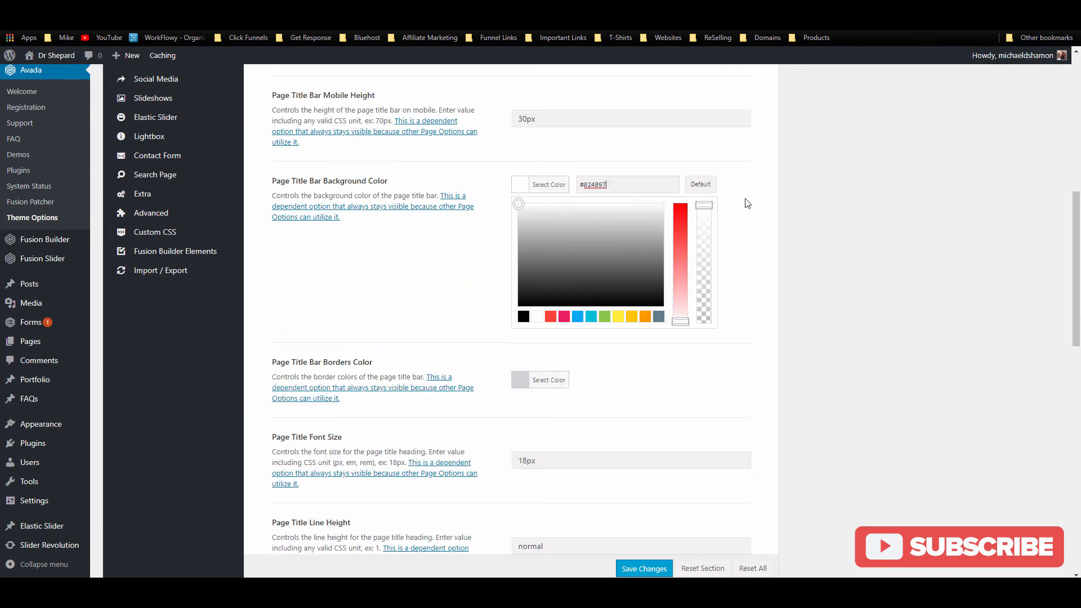
pyautogui.click(766, 213)
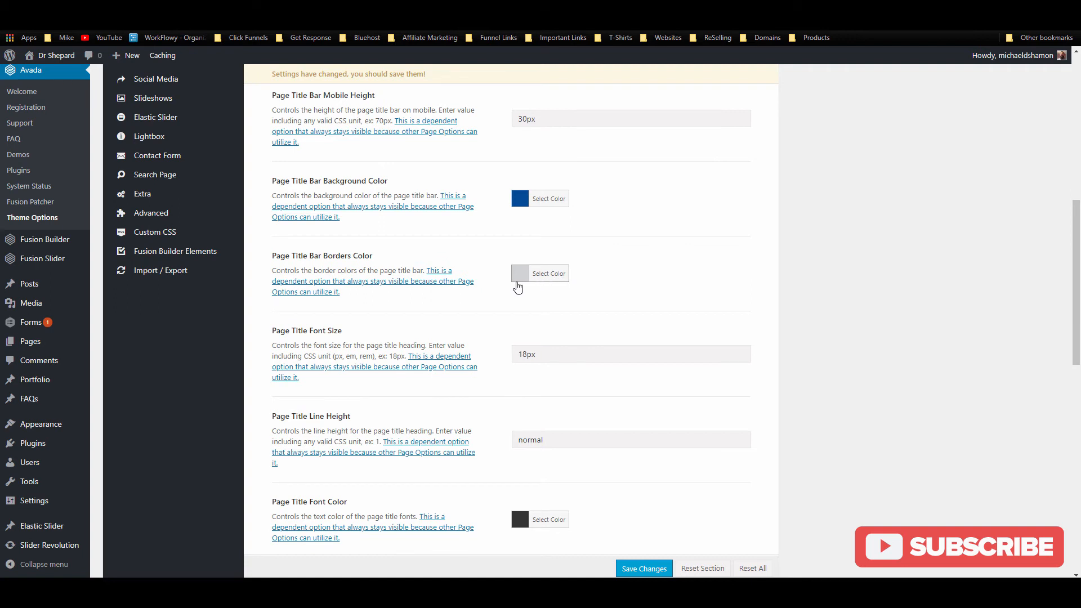
# Step: Make the Page Title Font Color white, save, and reload the About page
pyautogui.scroll(-2, 518, 288)
pyautogui.click(555, 416)
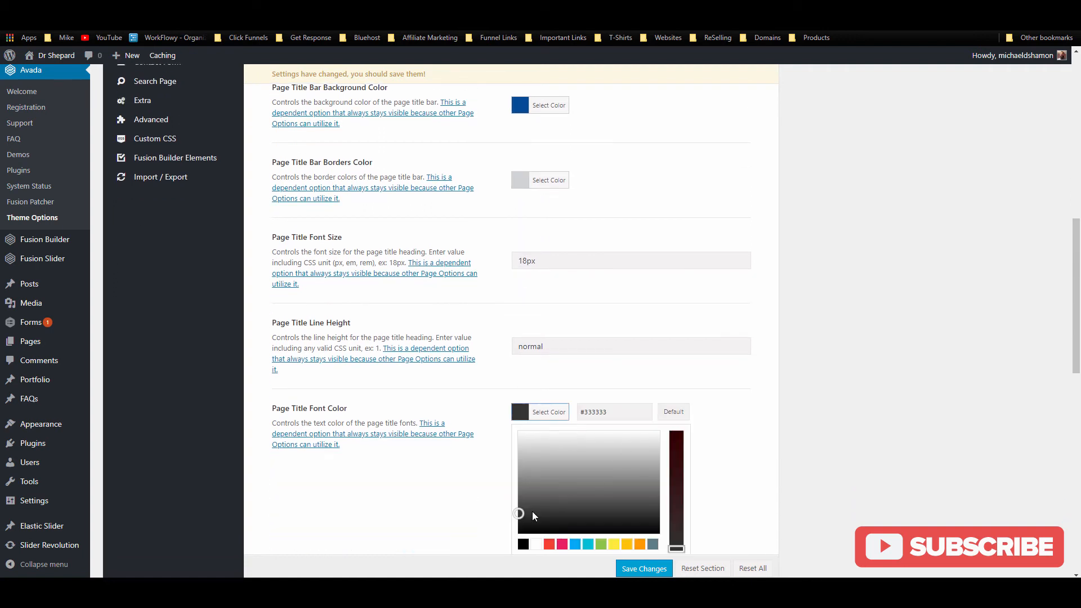
pyautogui.click(538, 545)
pyautogui.click(644, 569)
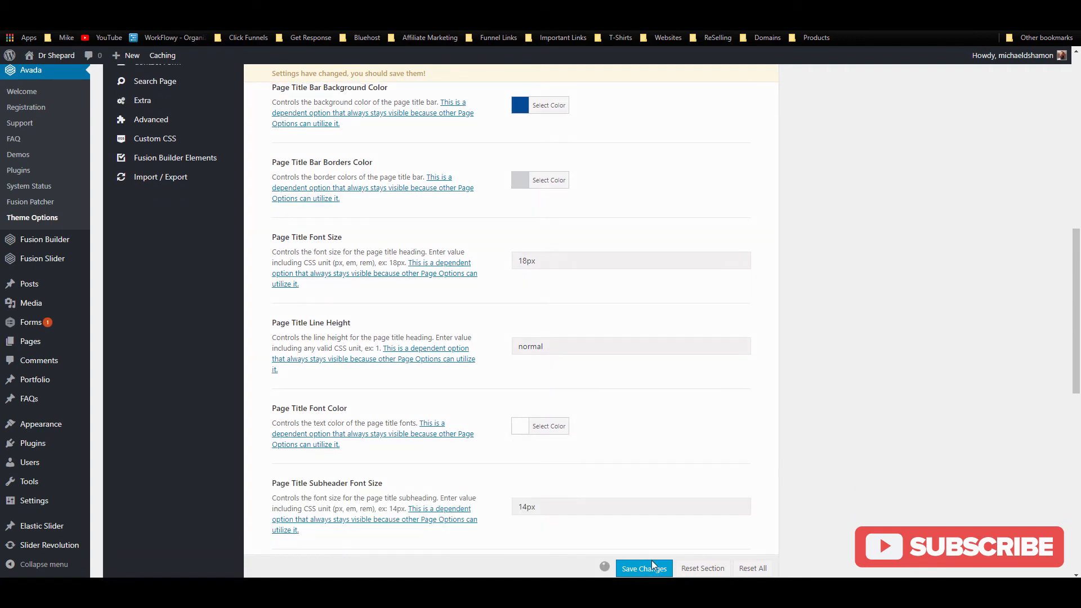
pyautogui.hotkey('ctrl', 'Tab')
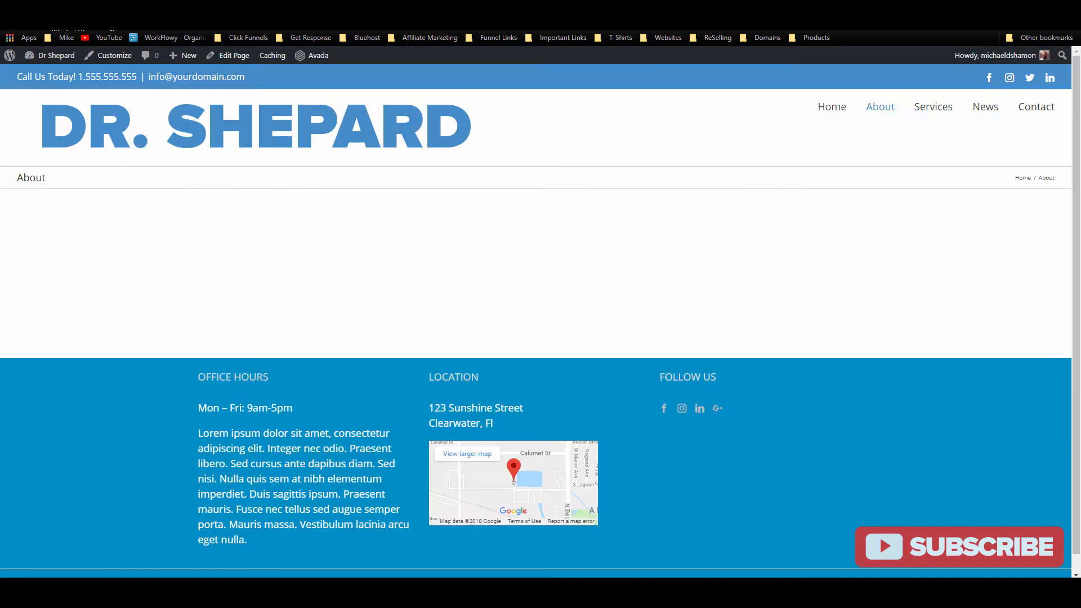
pyautogui.press('F5')
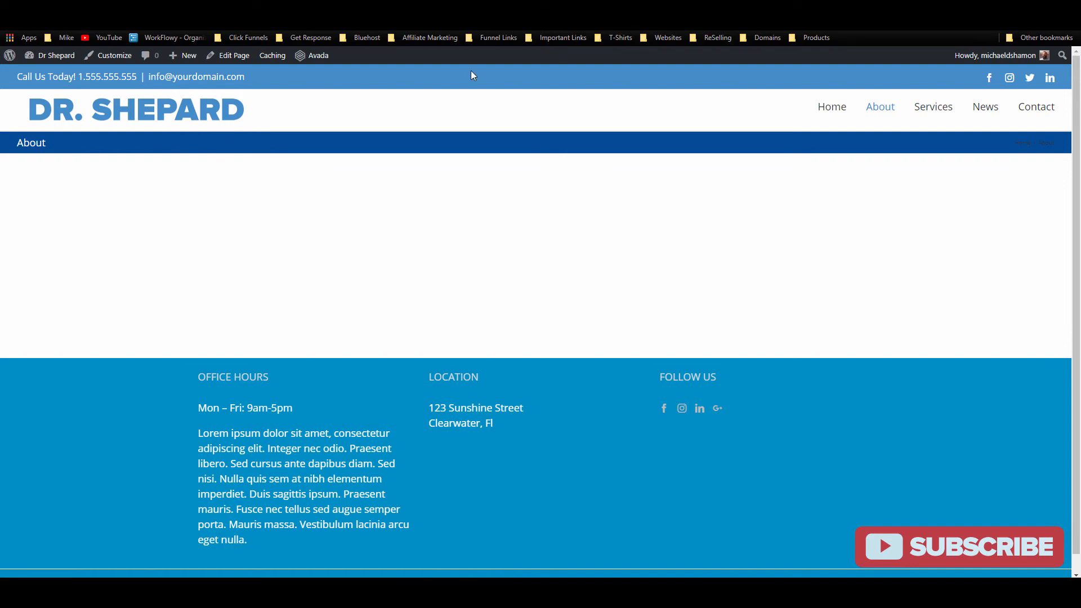
# Step: Copy the lighter blue #448CCB from ColorZilla's picked colour history
pyautogui.click(820, 23)
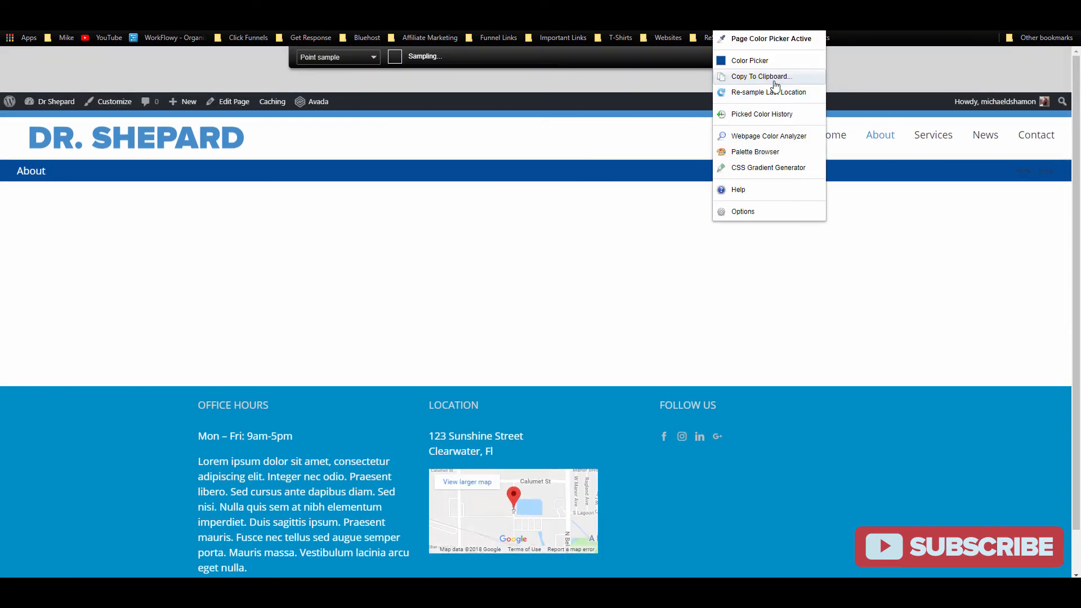
pyautogui.click(766, 115)
pyautogui.click(769, 94)
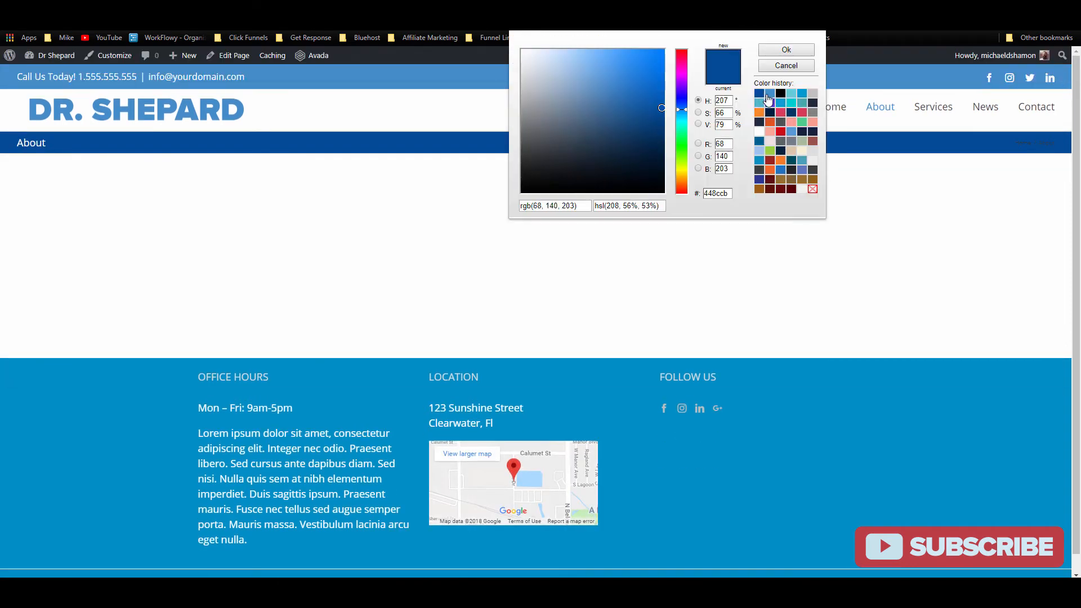
pyautogui.click(790, 54)
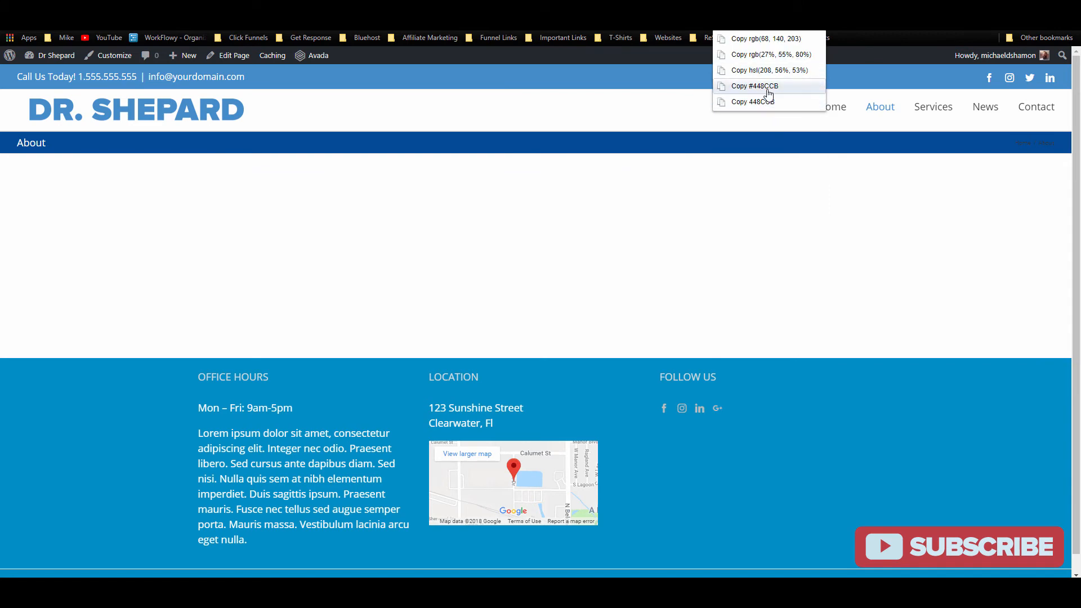
pyautogui.click(769, 87)
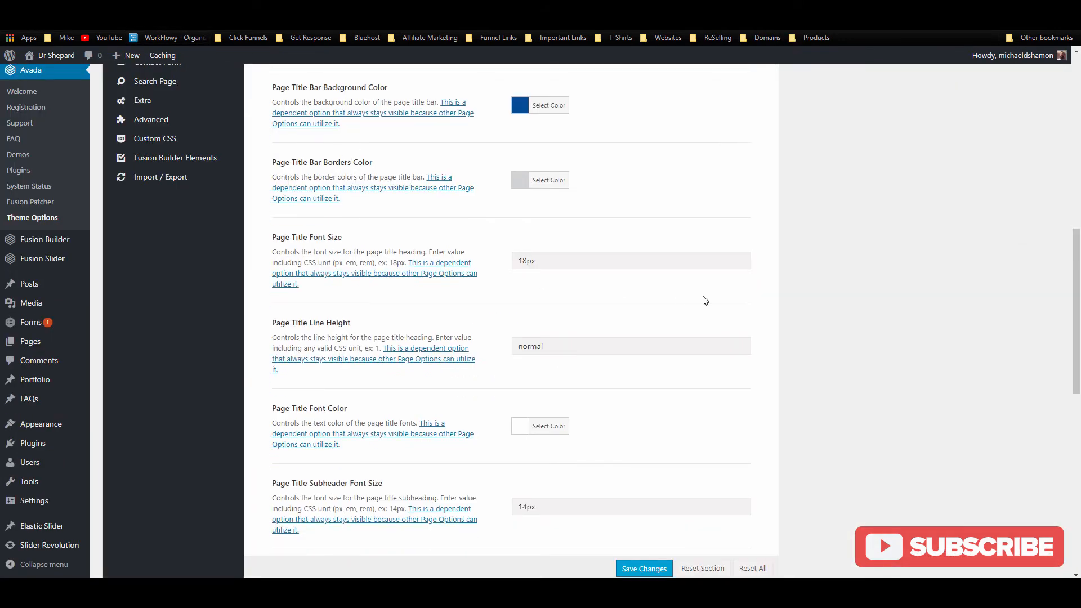
# Step: Paste #448CCB over #024b97 as the Page Title Bar Background Color and save
pyautogui.scroll(3, 544, 222)
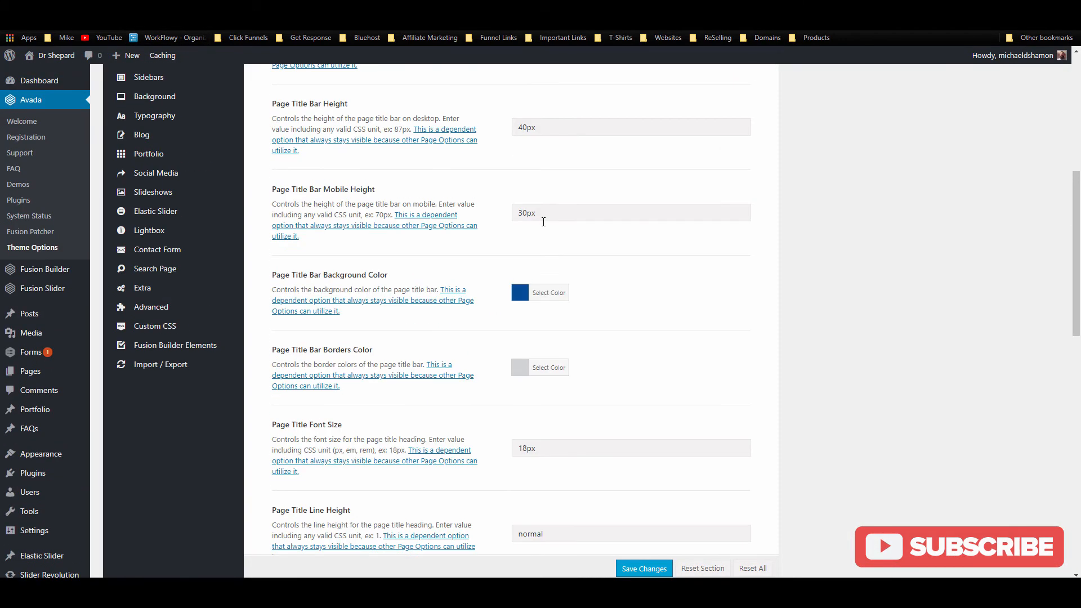
pyautogui.click(554, 299)
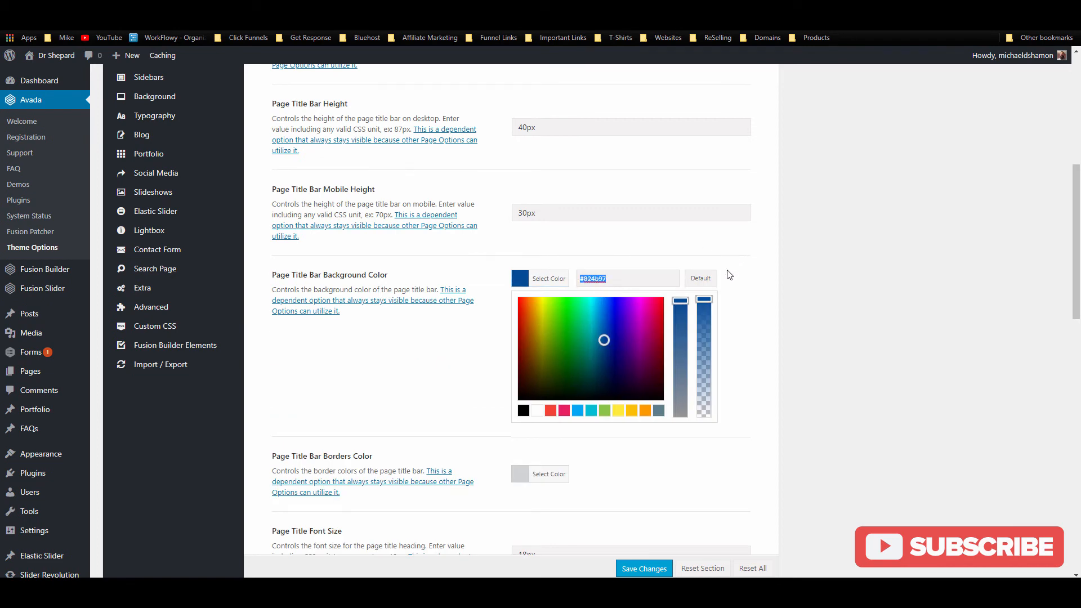
pyautogui.hotkey('ctrl', 'v')
pyautogui.click(760, 296)
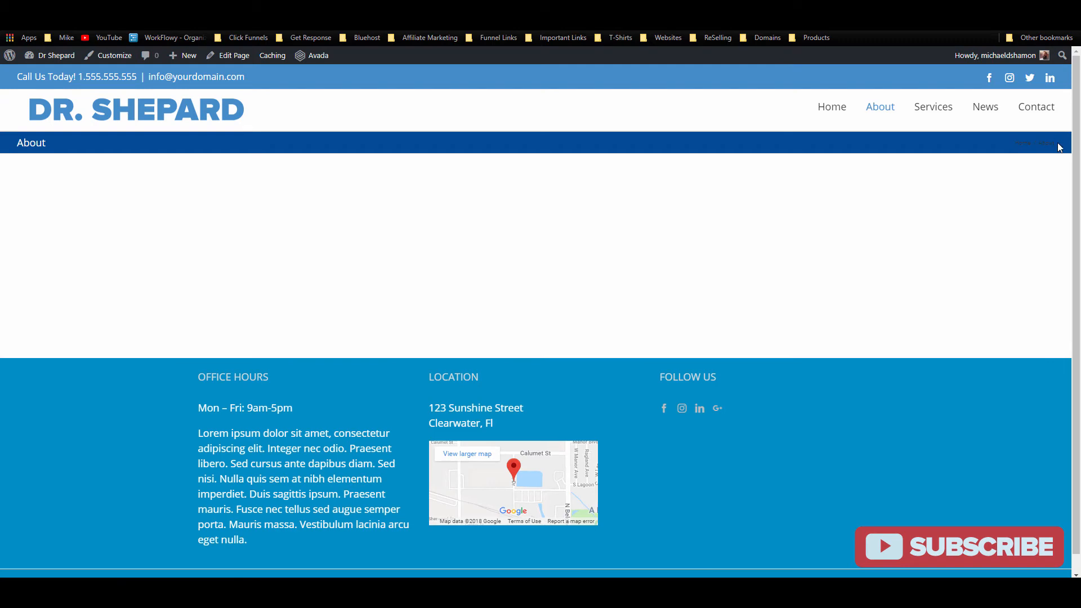
pyautogui.moveTo(1059, 147); pyautogui.dragTo(1015, 144)
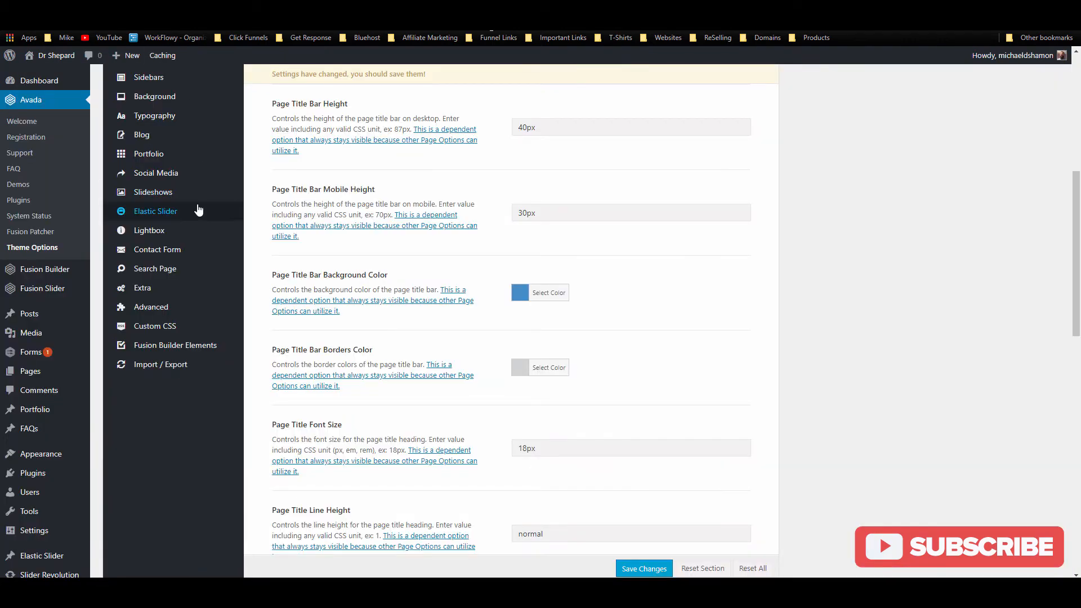
pyautogui.scroll(-5, 517, 352)
pyautogui.scroll(6, 663, 518)
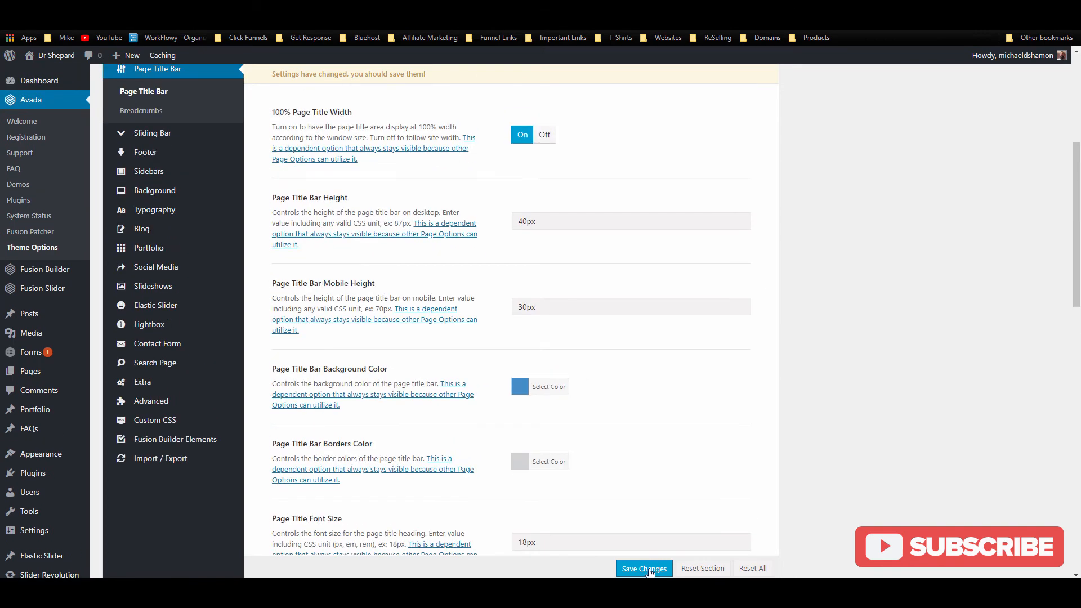
pyautogui.click(644, 568)
pyautogui.scroll(3, 370, 411)
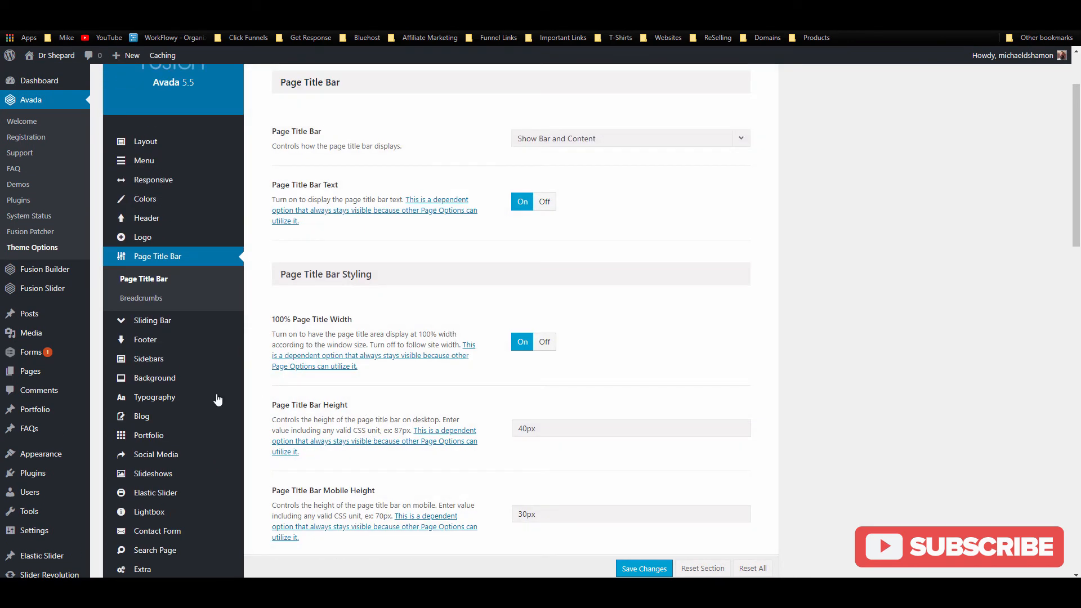
# Step: Set Breadcrumbs Content Display to None, save, and reload the About page to confirm
pyautogui.click(157, 303)
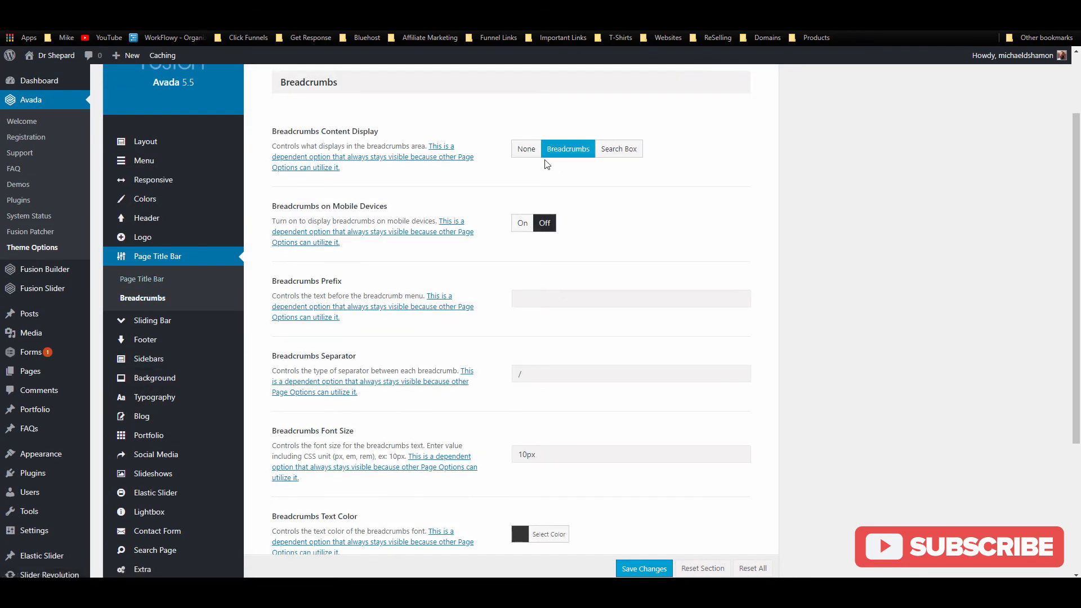
pyautogui.click(526, 149)
pyautogui.scroll(-1, 506, 253)
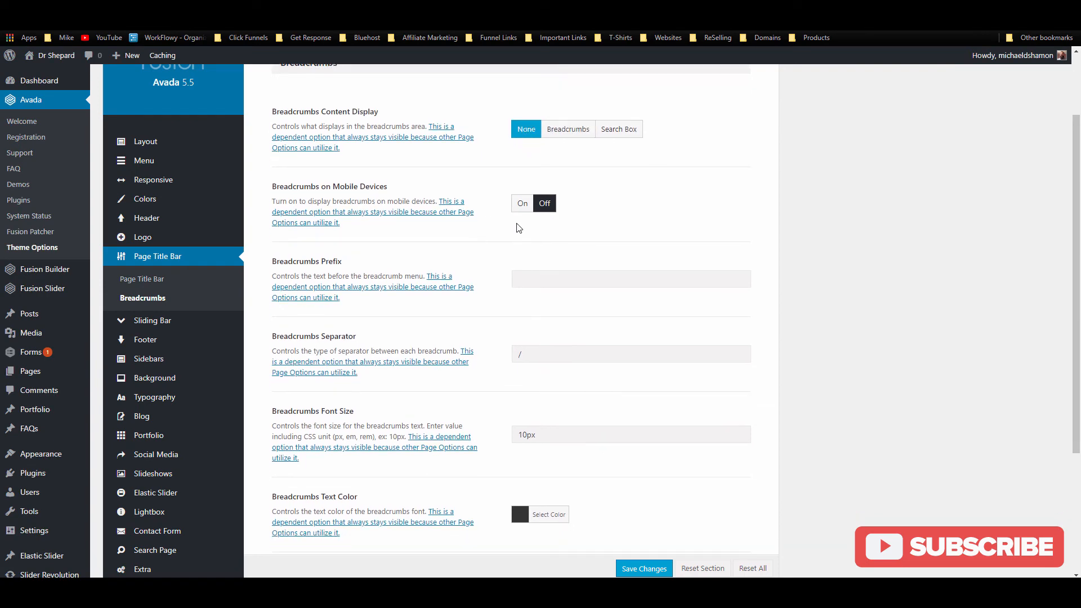
pyautogui.scroll(-3, 513, 225)
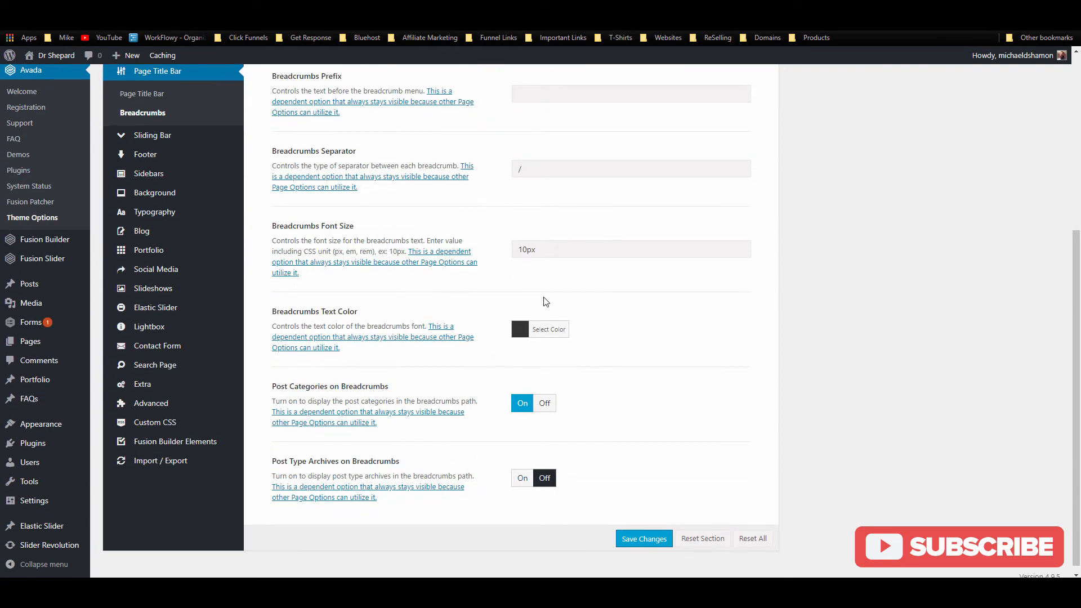
pyautogui.click(658, 541)
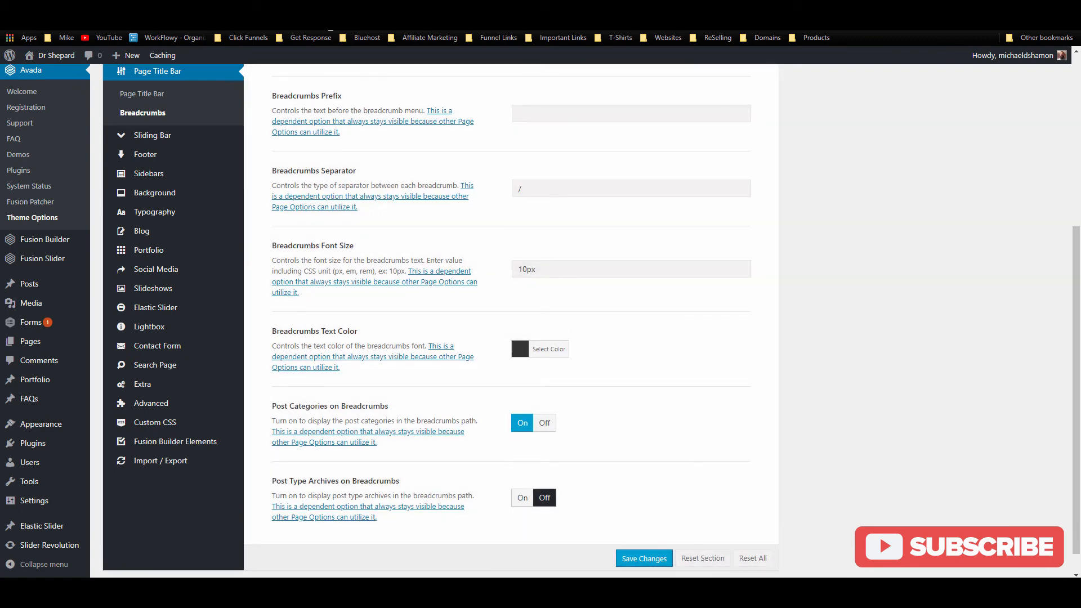
pyautogui.click(327, 9)
pyautogui.click(41, 22)
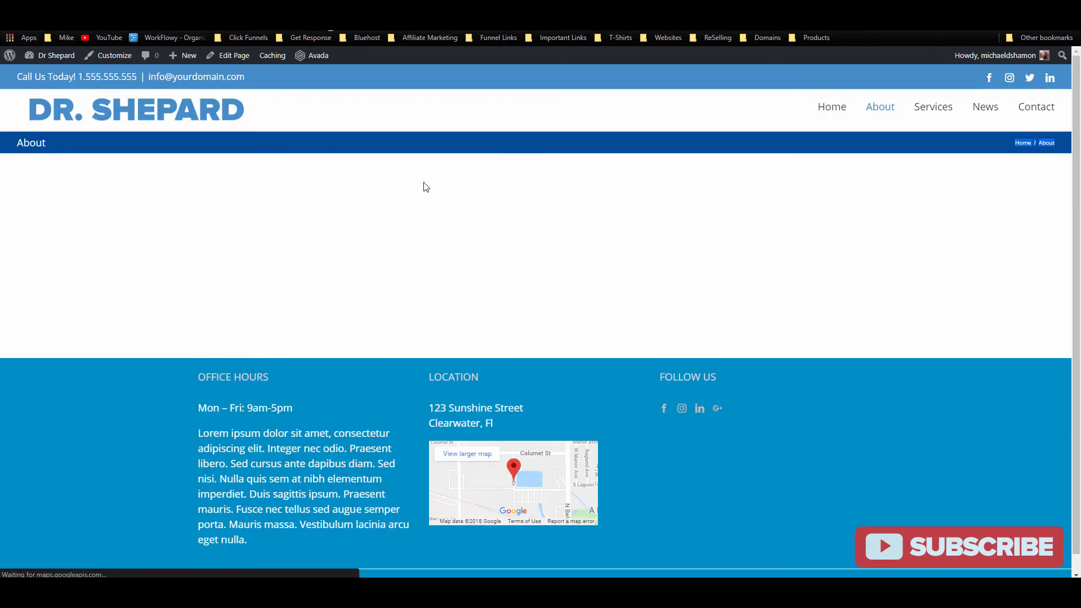
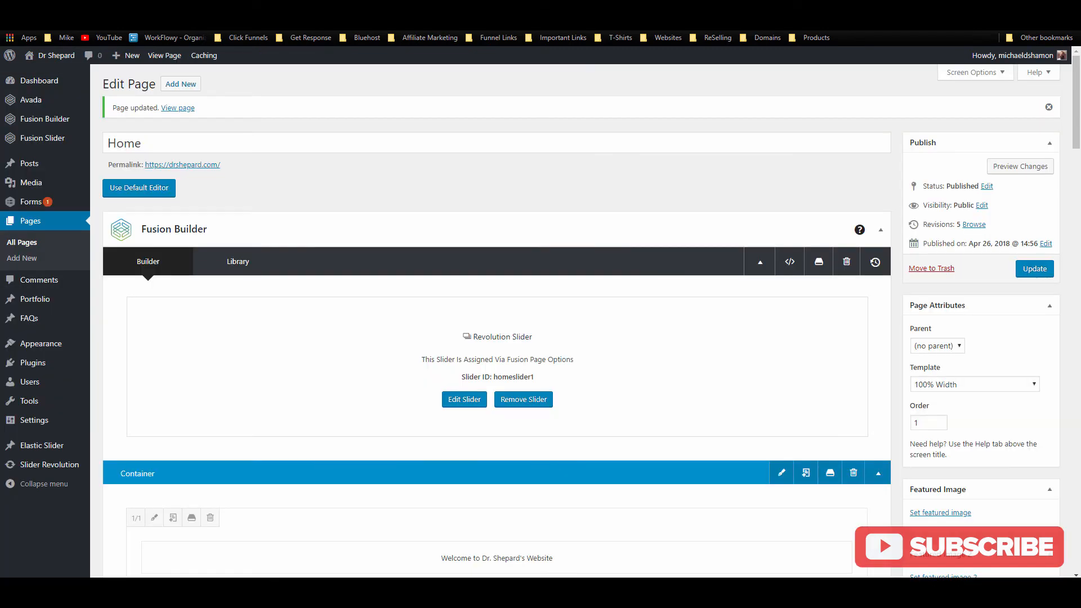
# Step: Open the All Pages list showing Home, About, Services, Contact and News
pyautogui.click(28, 245)
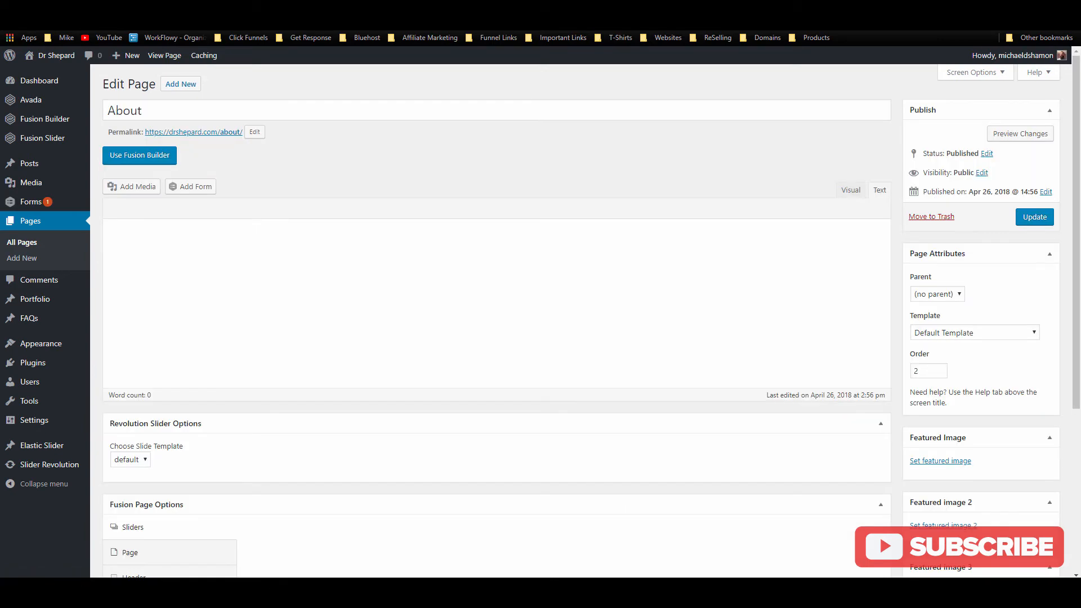
# Step: Select the five generated lorem ipsum paragraphs, then switch the About page to Fusion Builder
pyautogui.hotkey('ctrl', 'Tab')
pyautogui.click(469, 251)
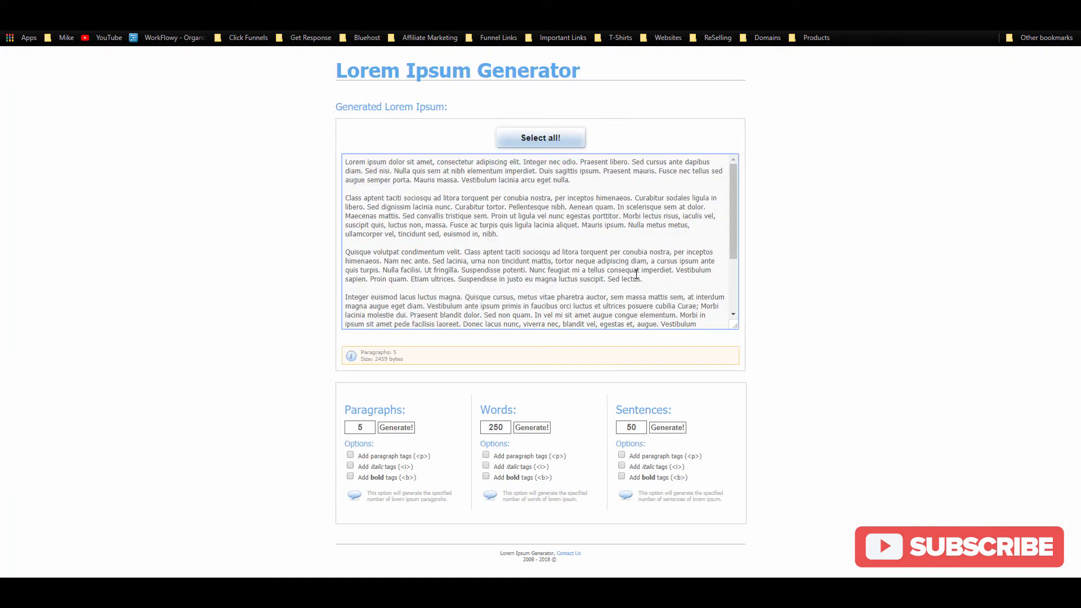
pyautogui.scroll(-3, 668, 290)
pyautogui.scroll(3, 670, 291)
pyautogui.scroll(-3, 651, 304)
pyautogui.moveTo(464, 246); pyautogui.dragTo(328, 174)
pyautogui.hotkey('ctrl', 'c')
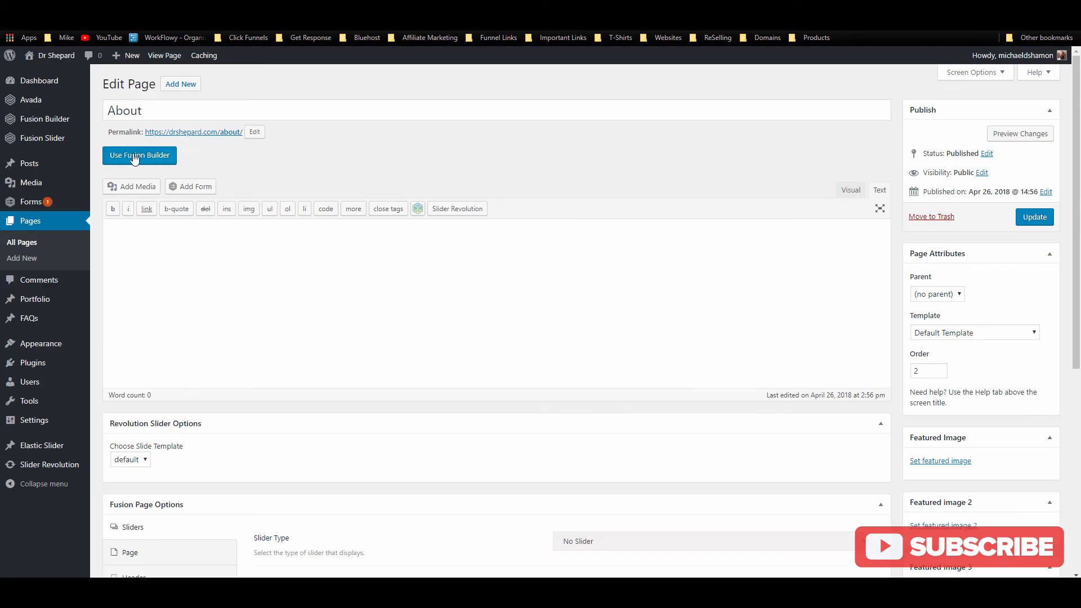
pyautogui.click(135, 157)
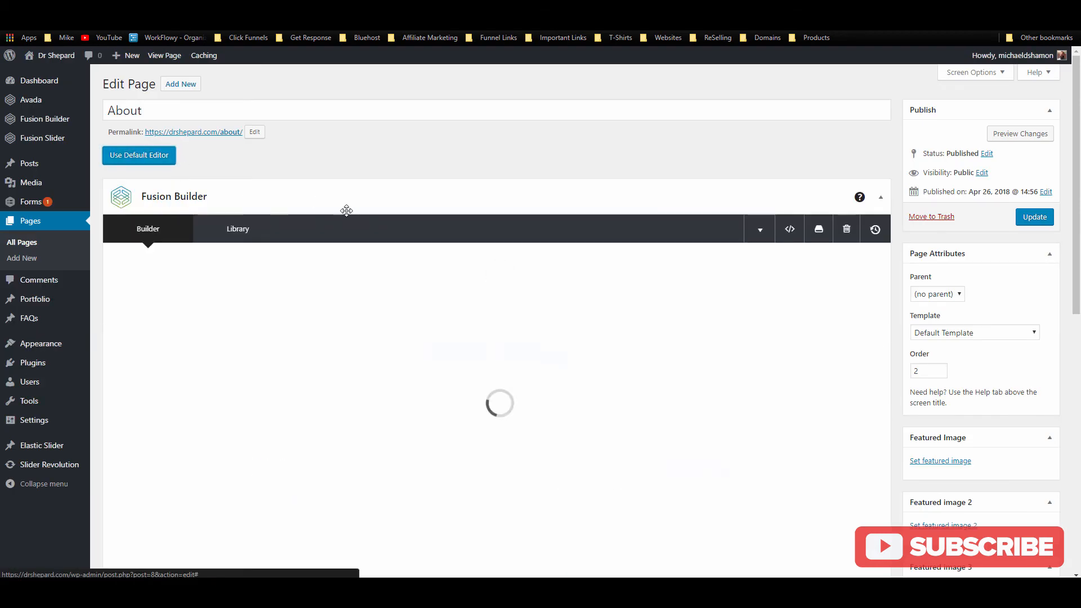
# Step: Add a 1/1 container with a Text Block and paste the lorem text in
pyautogui.click(475, 370)
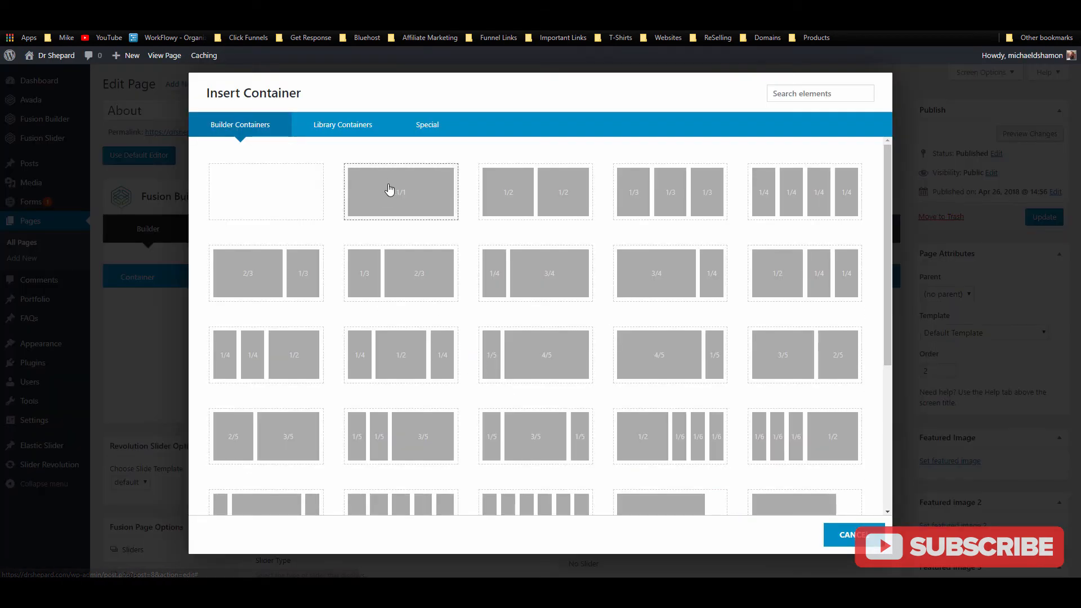
pyautogui.click(391, 188)
pyautogui.click(490, 357)
pyautogui.click(824, 91)
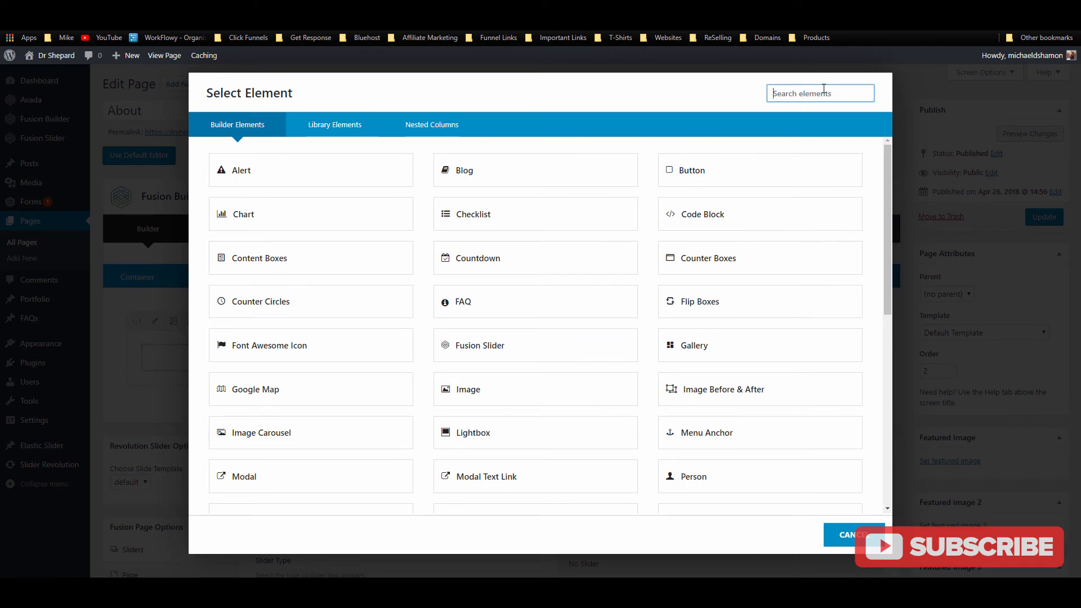
pyautogui.write('text')
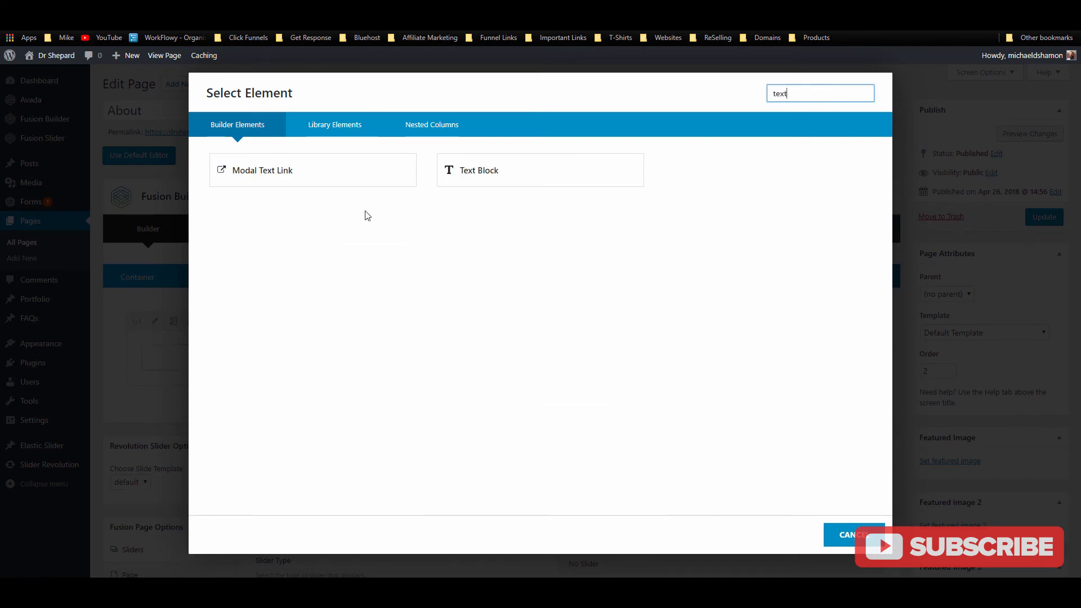
pyautogui.click(478, 170)
pyautogui.scroll(-2, 856, 282)
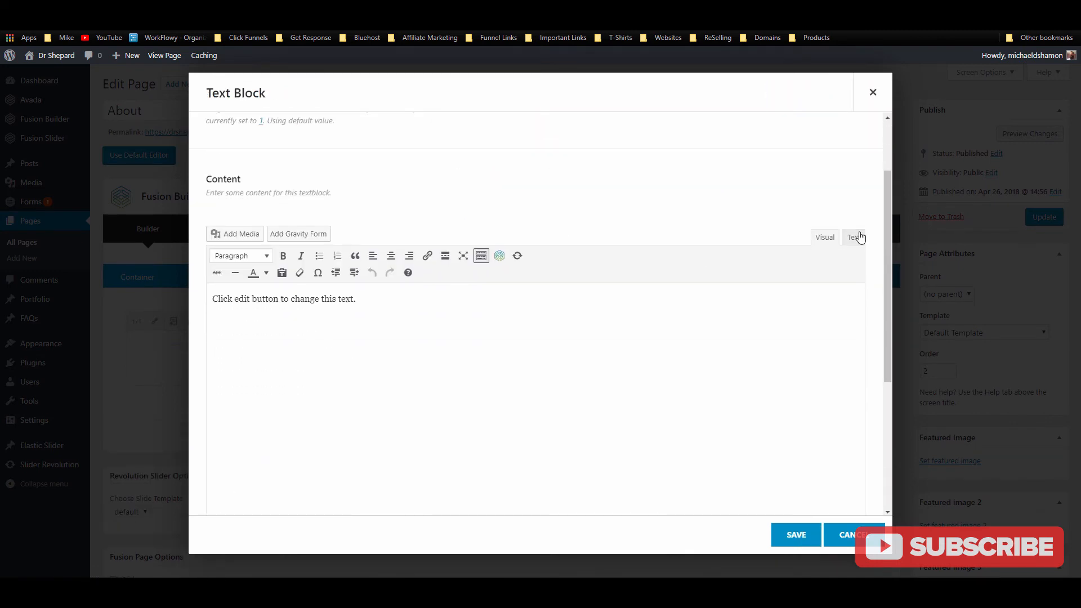
pyautogui.click(857, 239)
pyautogui.hotkey('ctrl', 'a')
pyautogui.hotkey('ctrl', 'v')
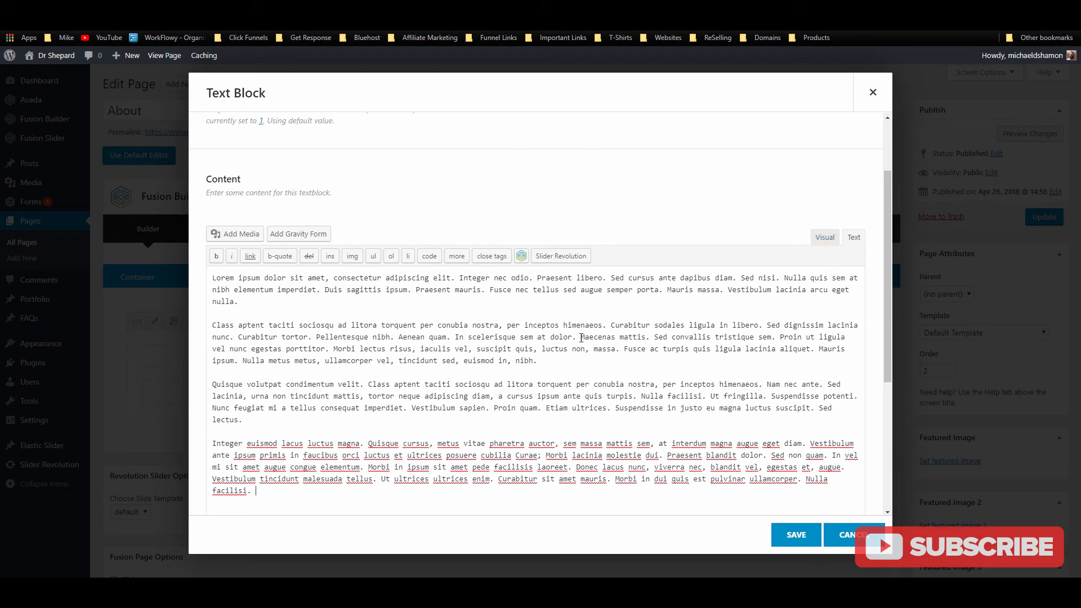
# Step: Split off the Proin ut ligula paragraph as a blockquote and save the text block
pyautogui.click(785, 340)
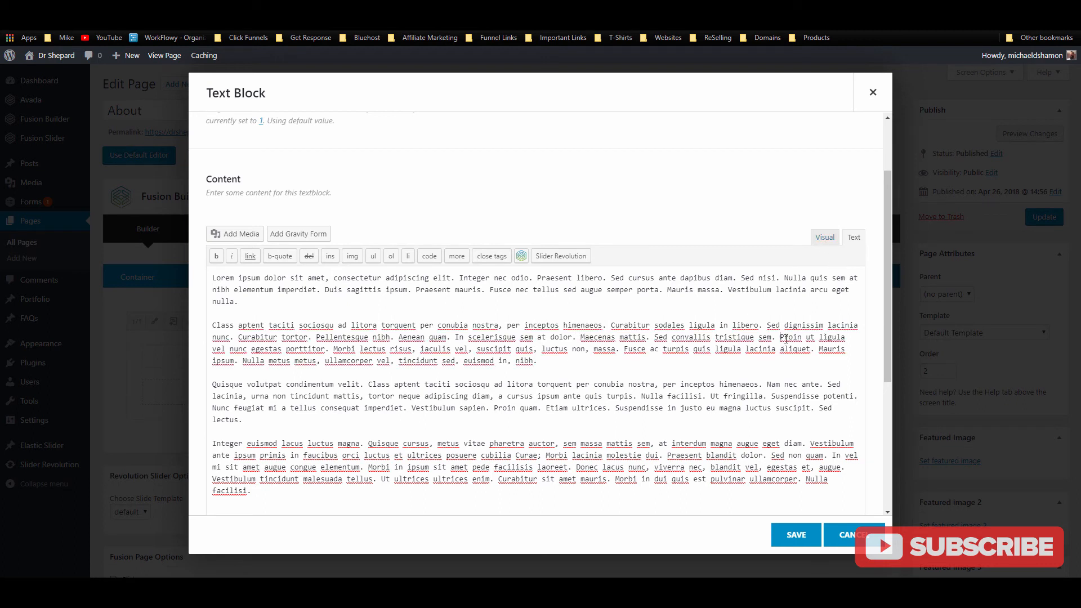
pyautogui.press('Return')
pyautogui.press('Return')
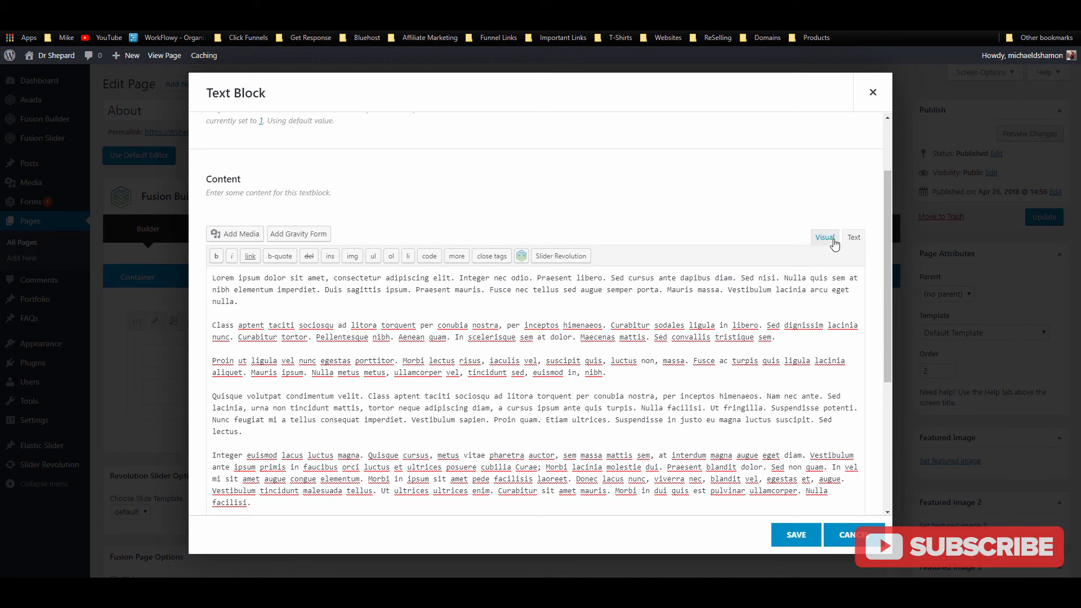
pyautogui.click(825, 237)
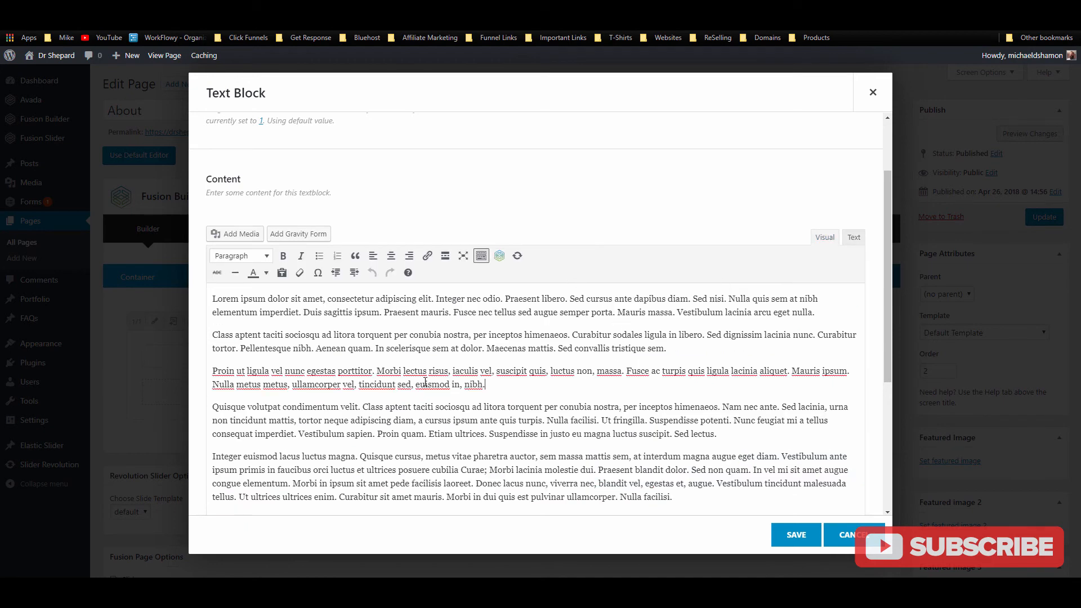
pyautogui.moveTo(495, 381); pyautogui.dragTo(199, 361)
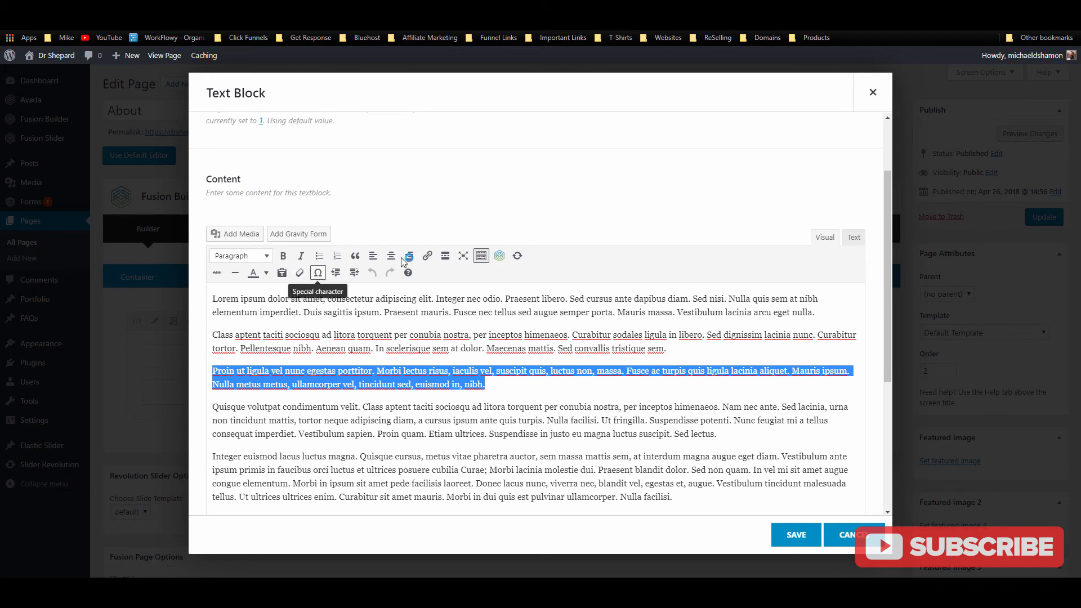
pyautogui.click(355, 256)
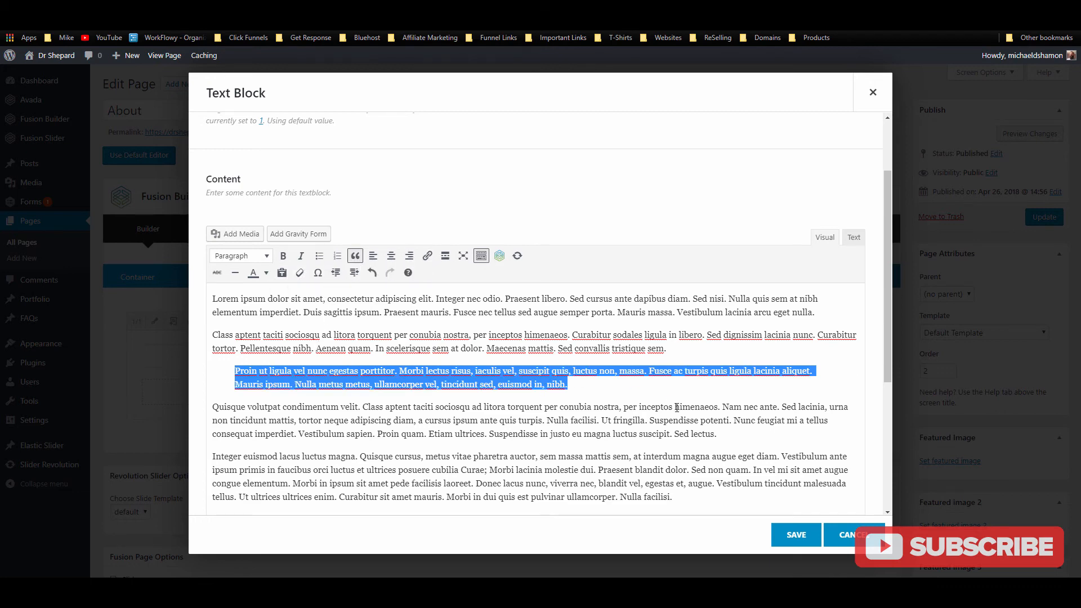
pyautogui.click(785, 535)
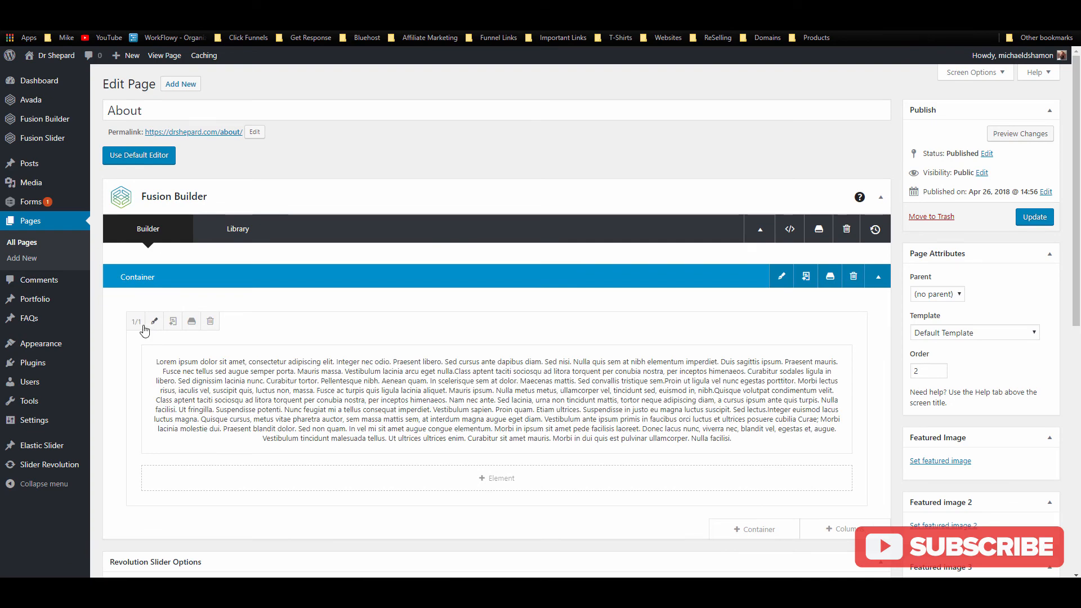
# Step: Add an Image element using the arms-crossed silhouette placeholder picture
pyautogui.click(442, 485)
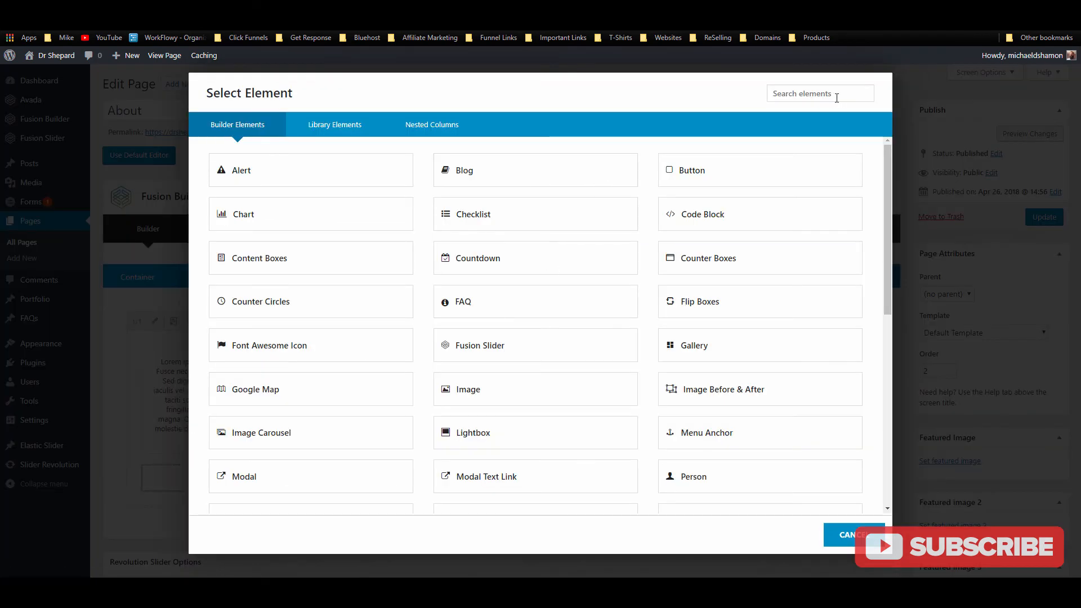
pyautogui.click(836, 98)
pyautogui.write('i')
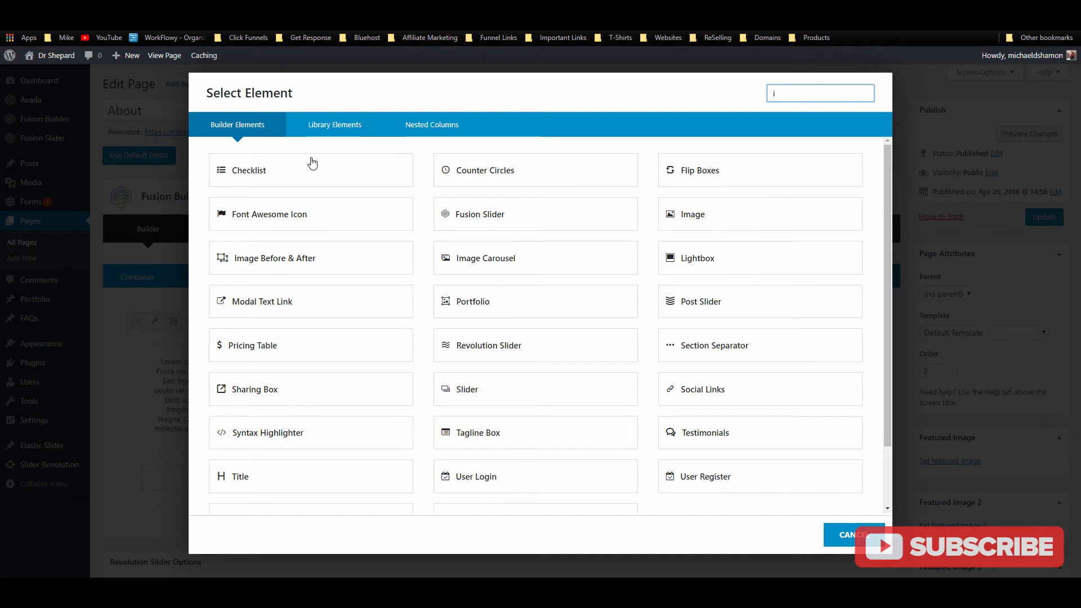
pyautogui.write('mag')
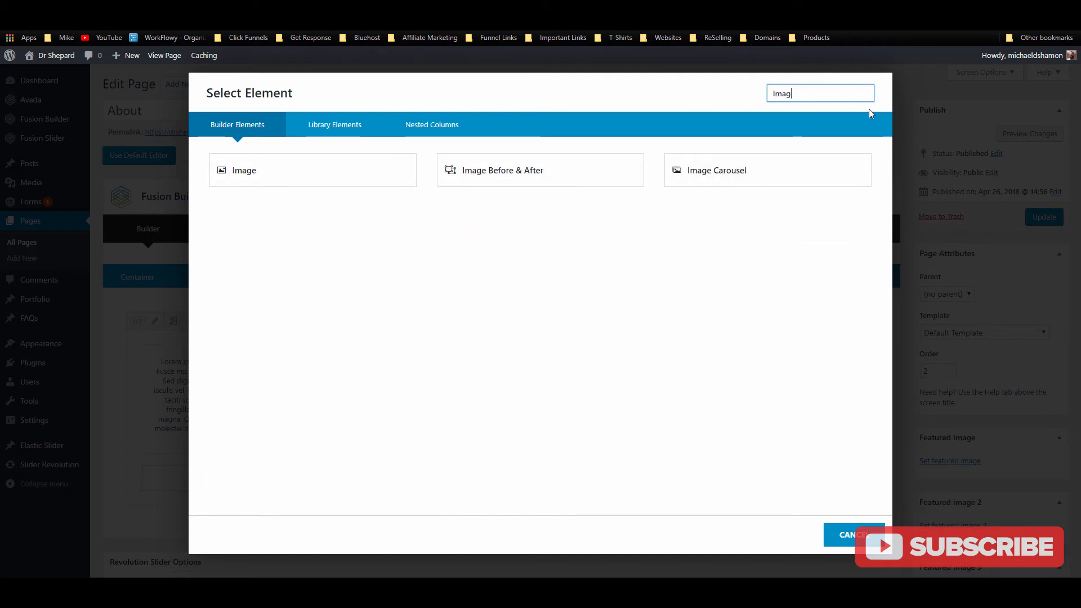
pyautogui.click(358, 171)
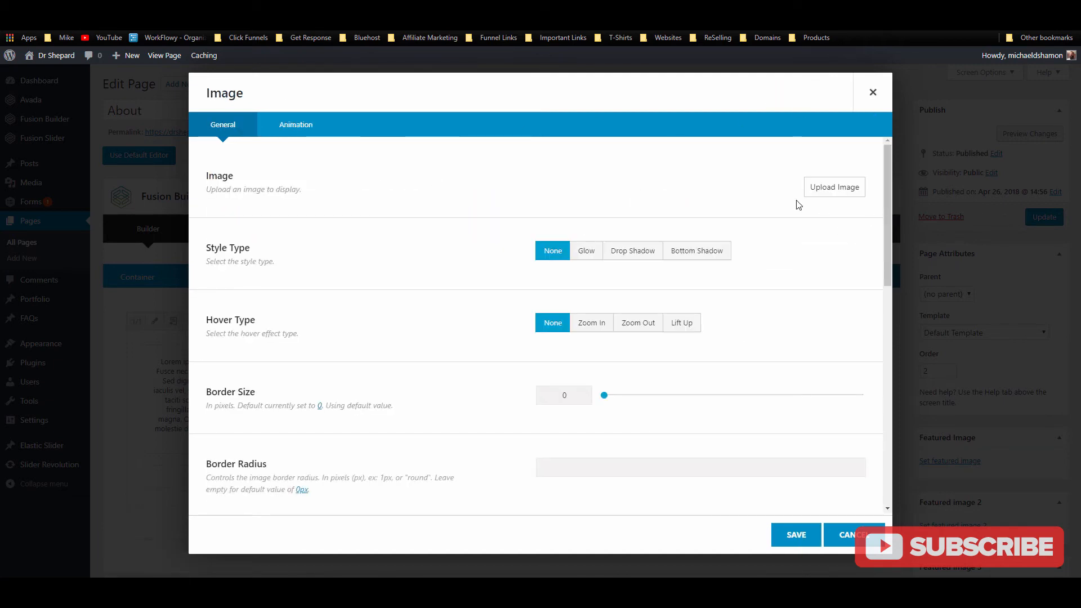
pyautogui.click(812, 193)
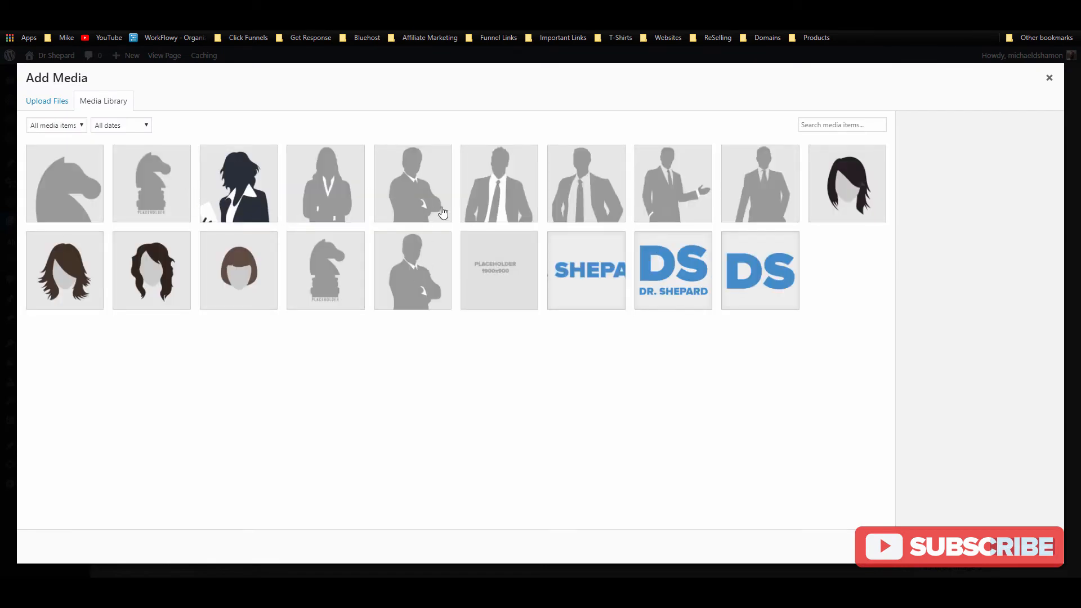
pyautogui.click(421, 274)
pyautogui.click(1027, 547)
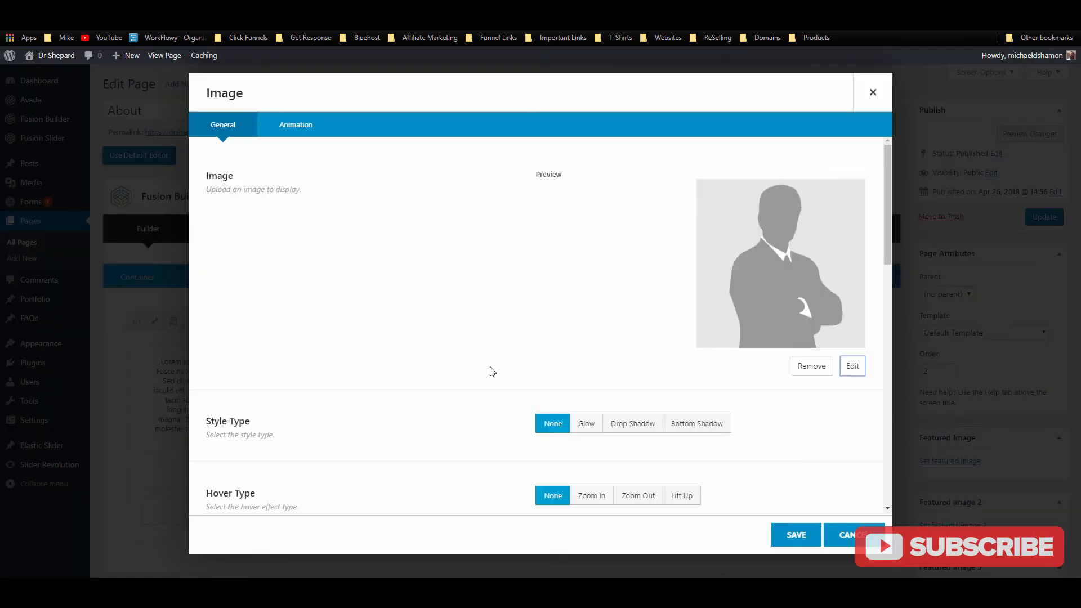
# Step: Give the image a 5px border in the sampled blue #448CCB
pyautogui.scroll(-3, 504, 297)
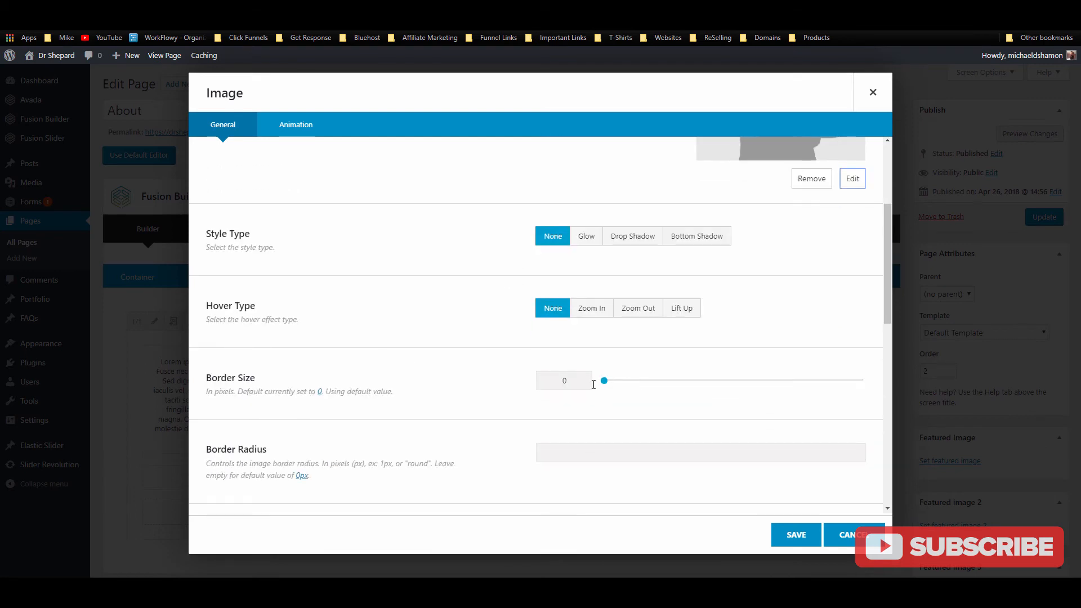
pyautogui.moveTo(620, 382); pyautogui.dragTo(629, 381)
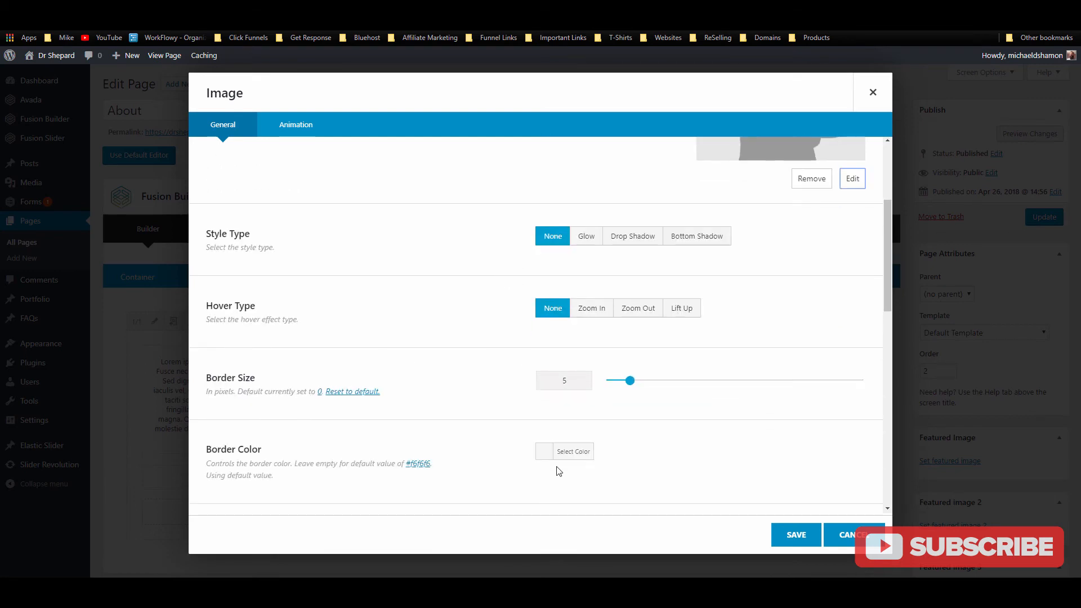
pyautogui.click(565, 451)
pyautogui.click(584, 452)
pyautogui.click(820, 23)
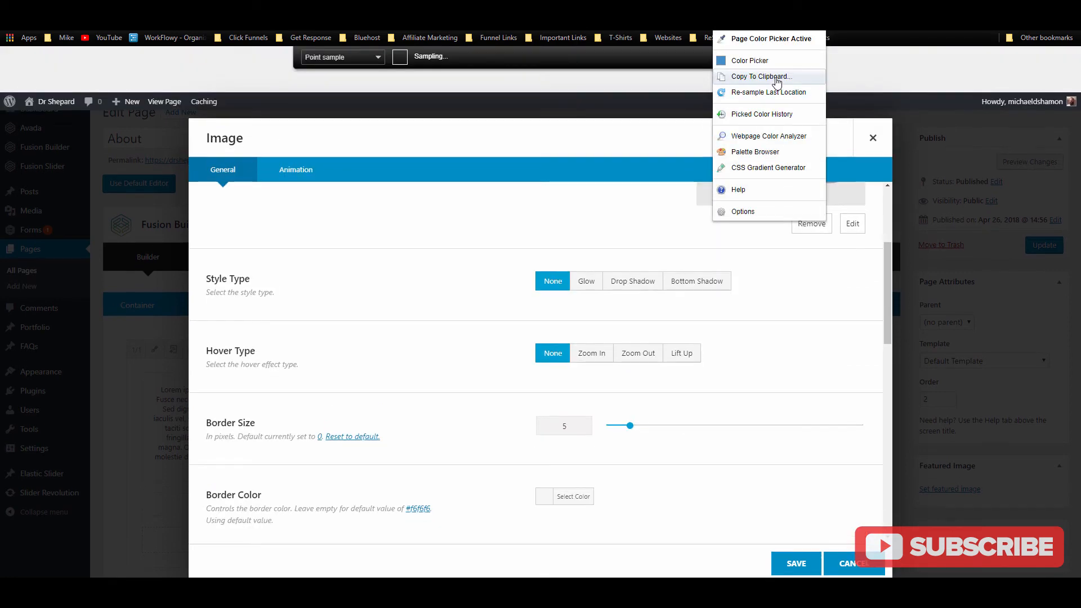
pyautogui.click(776, 79)
pyautogui.click(770, 89)
pyautogui.scroll(-3, 565, 336)
pyautogui.click(583, 265)
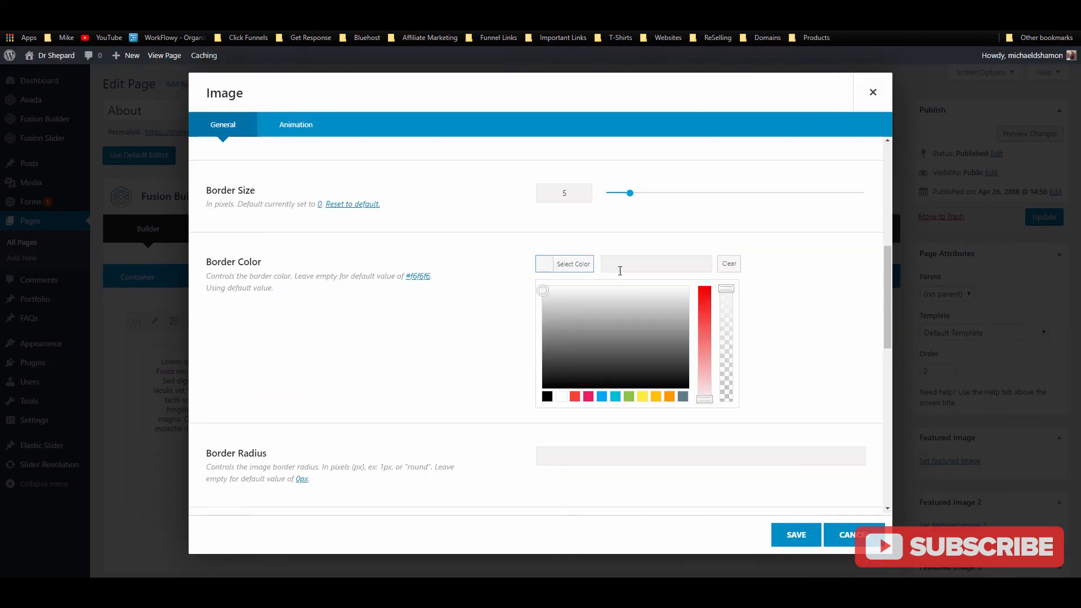
pyautogui.hotkey('ctrl', 'v')
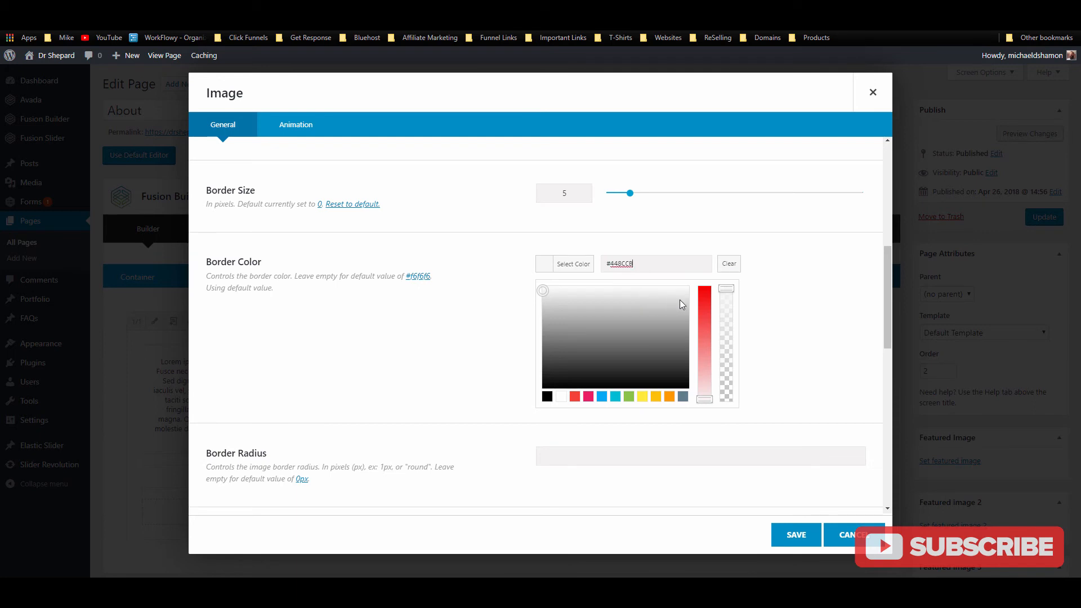
pyautogui.click(793, 268)
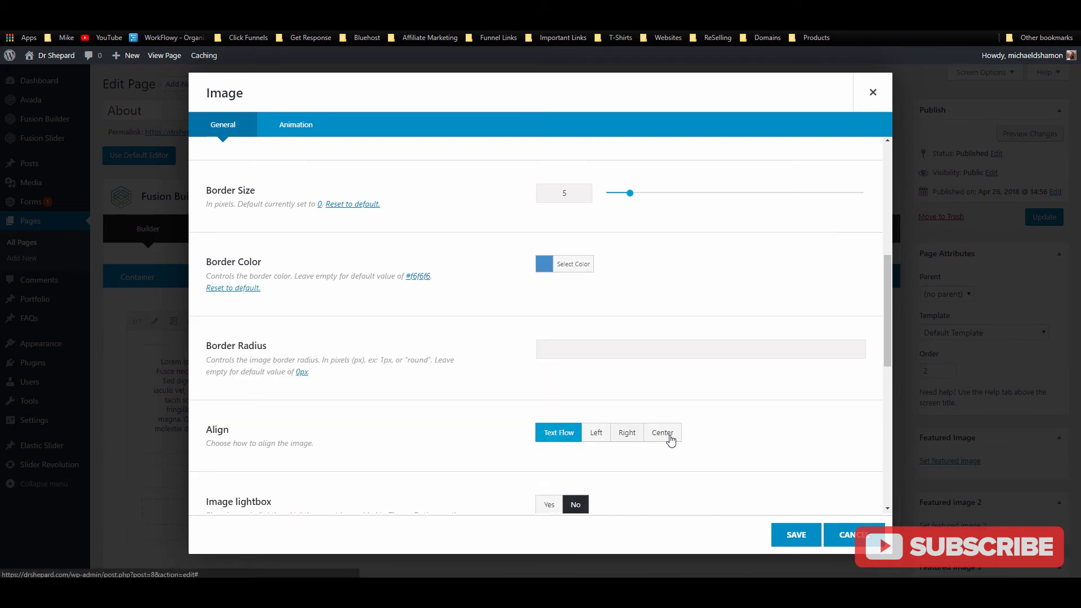
# Step: Center-align the image and save the Image element
pyautogui.click(667, 435)
pyautogui.scroll(-3, 550, 393)
pyautogui.scroll(-5, 523, 410)
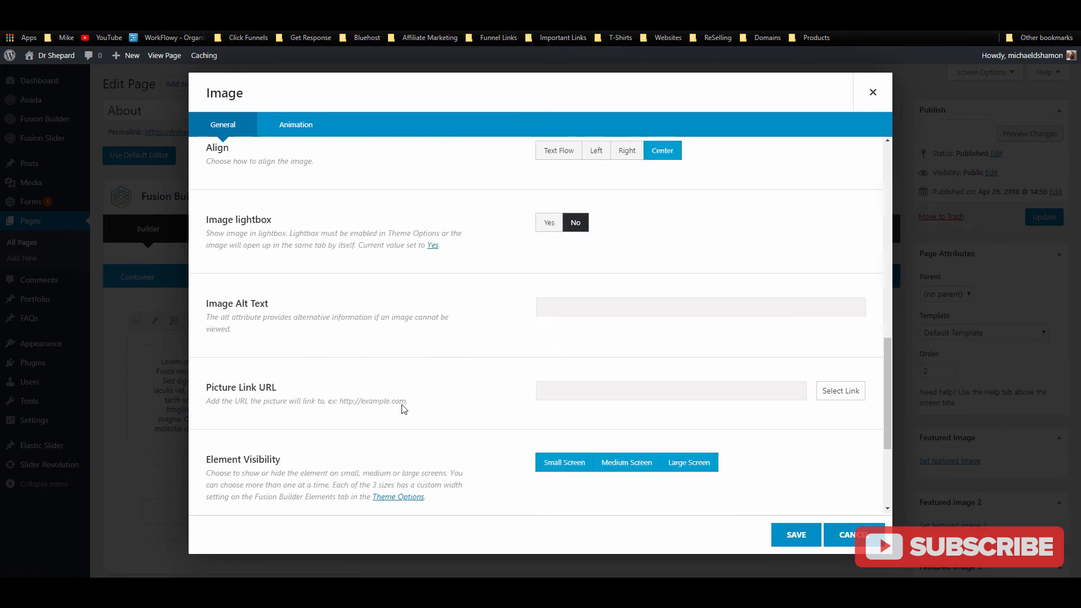
pyautogui.scroll(9, 417, 411)
pyautogui.scroll(5, 417, 405)
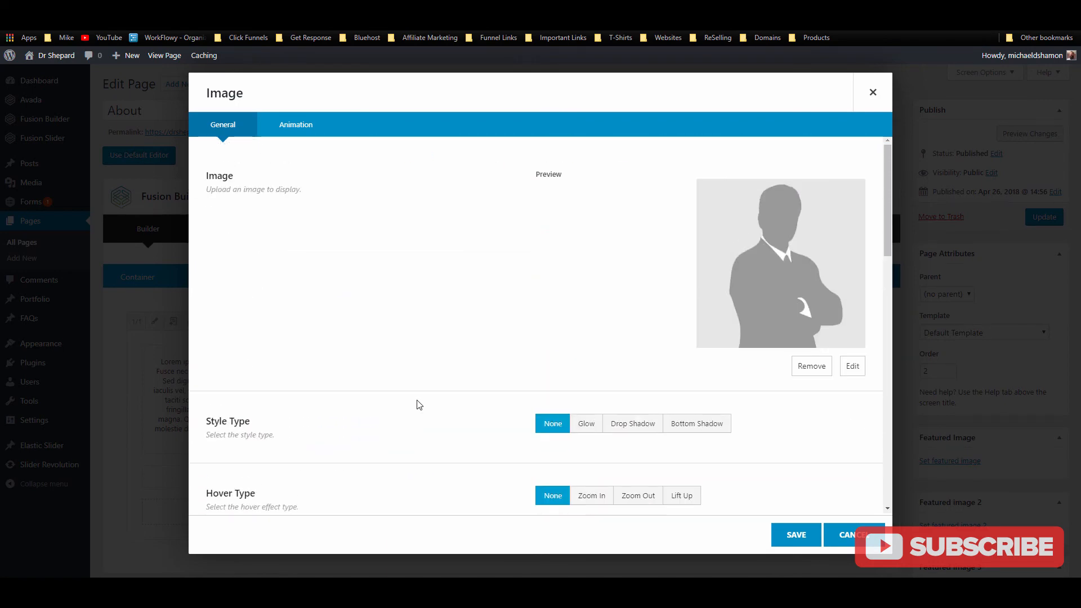
pyautogui.click(791, 538)
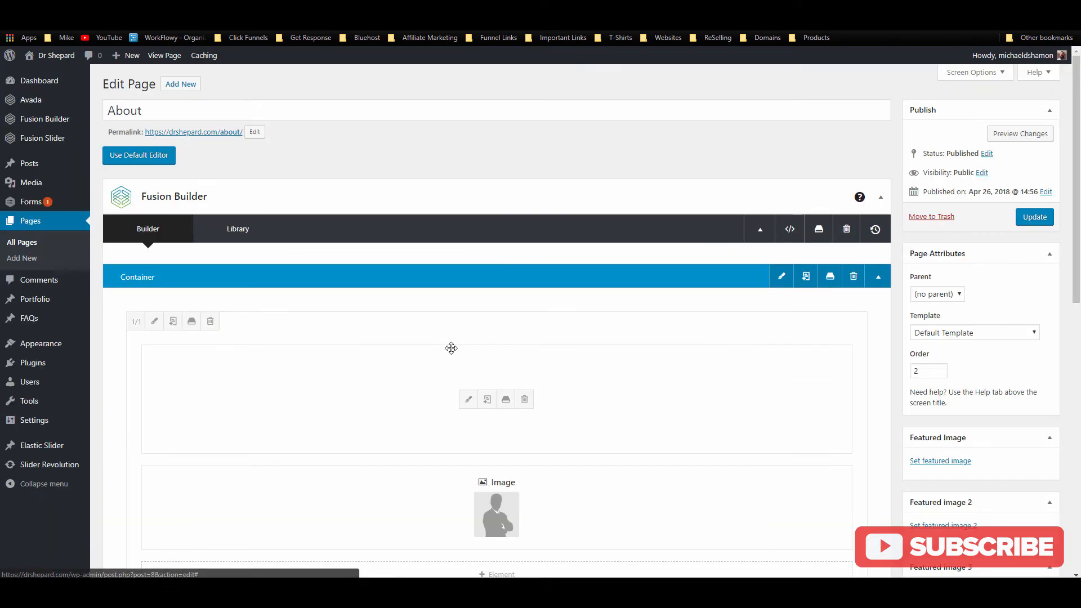
# Step: Make the column 2/3 wide, clone it, and delete the clone's text block
pyautogui.scroll(-2, 568, 366)
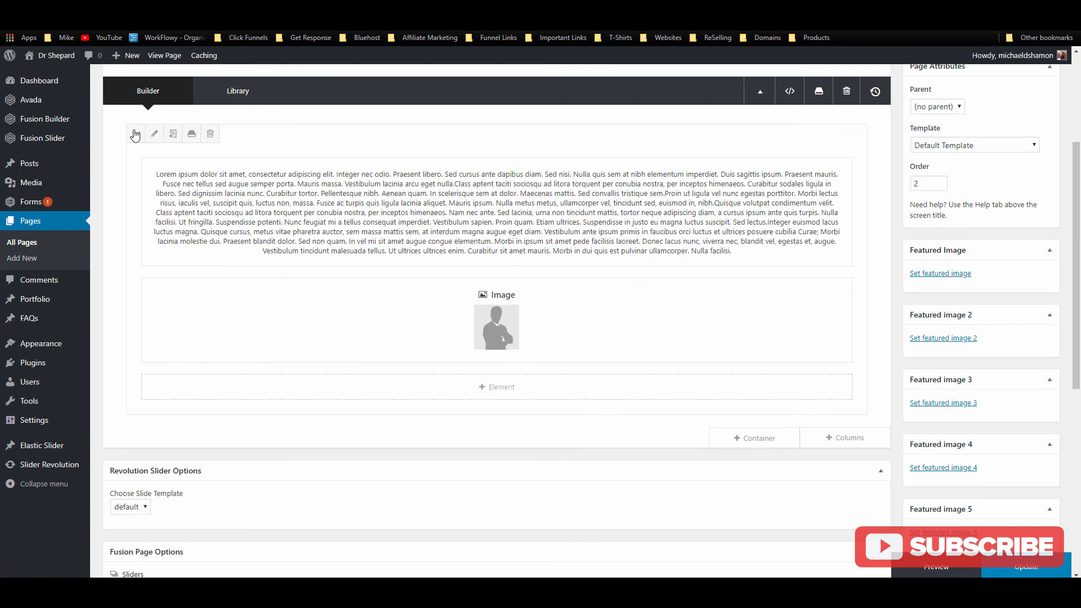
pyautogui.click(136, 137)
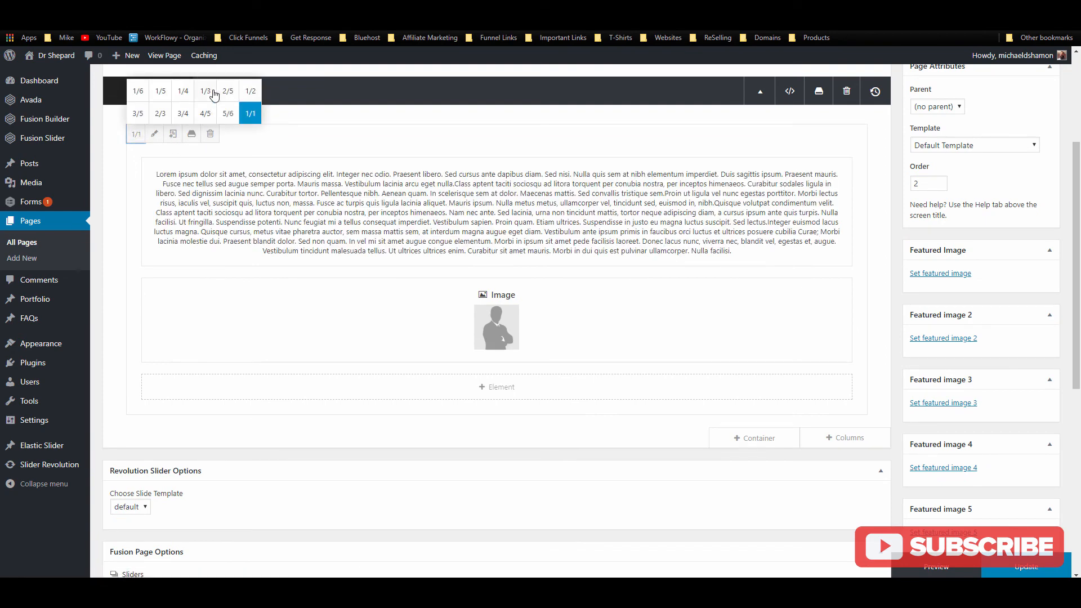
pyautogui.click(160, 113)
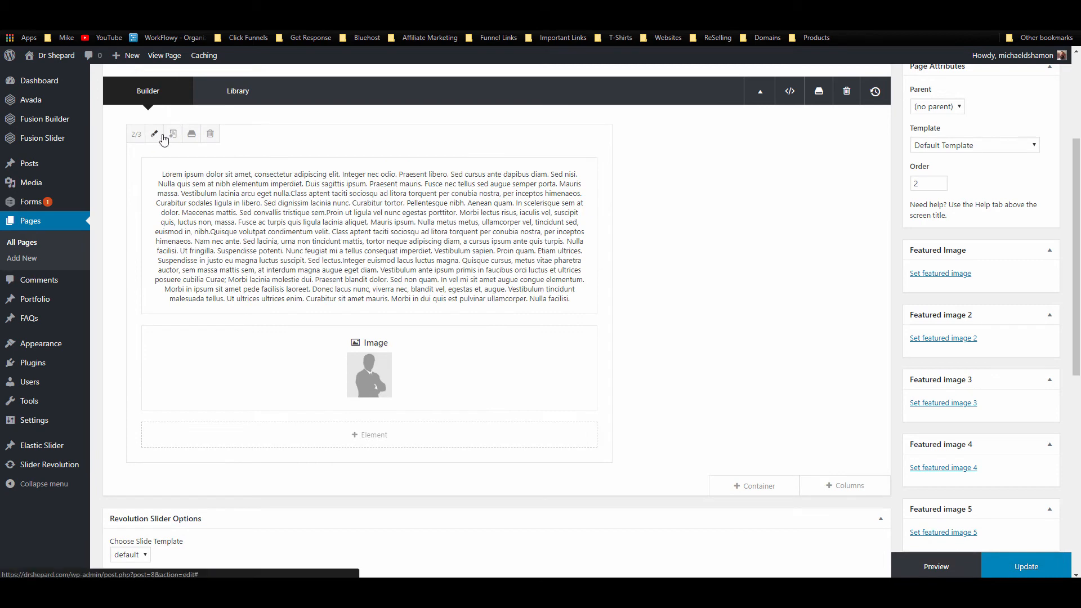
pyautogui.click(173, 136)
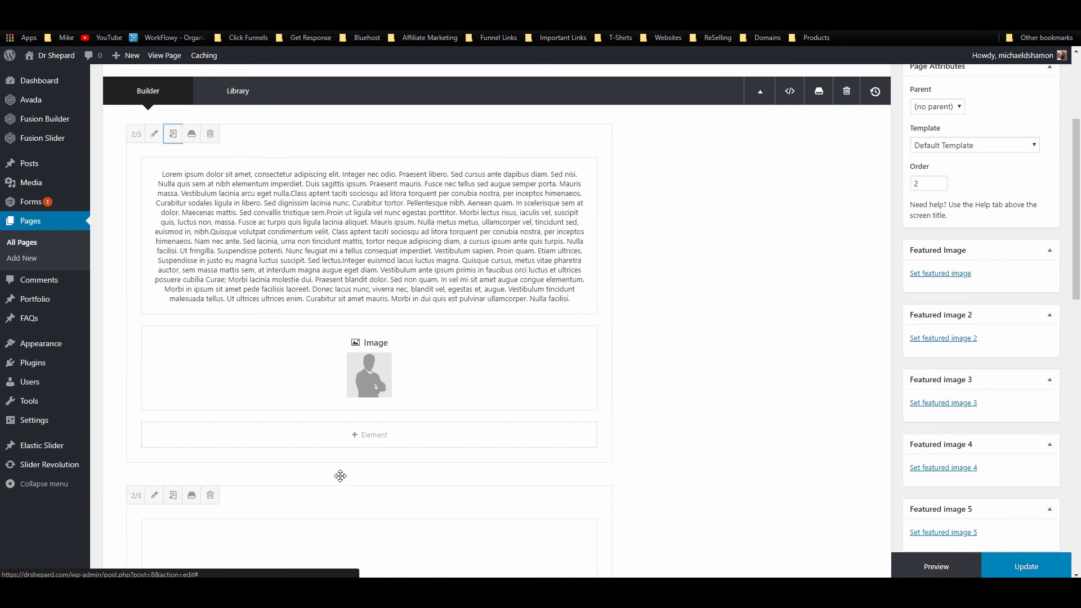
pyautogui.scroll(-3, 340, 475)
pyautogui.click(397, 410)
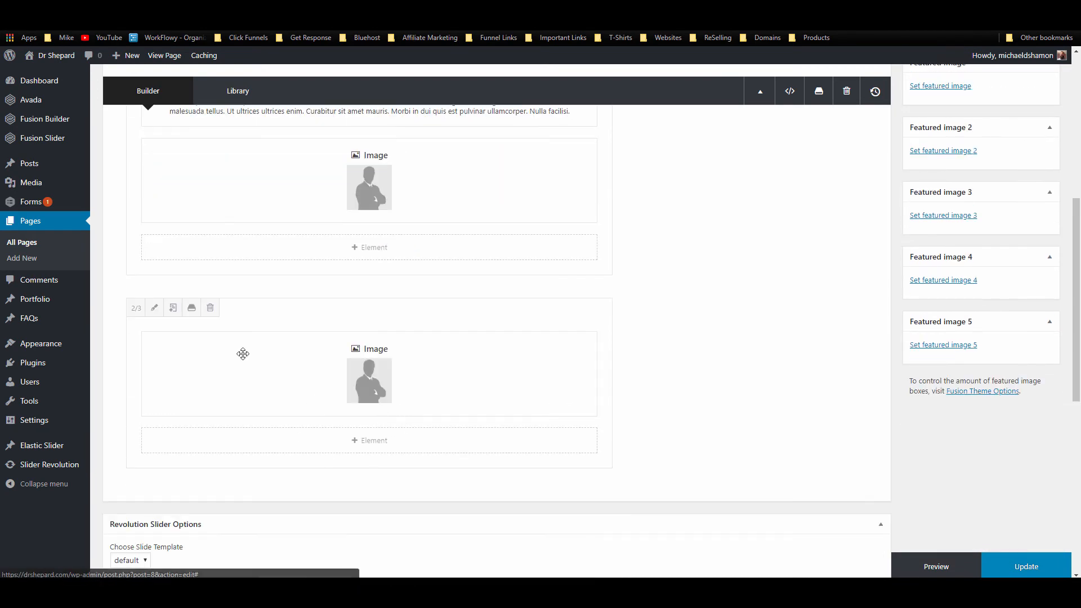
# Step: Shrink the clone to 1/3, move it left, remove the extra image, and duplicate its image
pyautogui.click(136, 308)
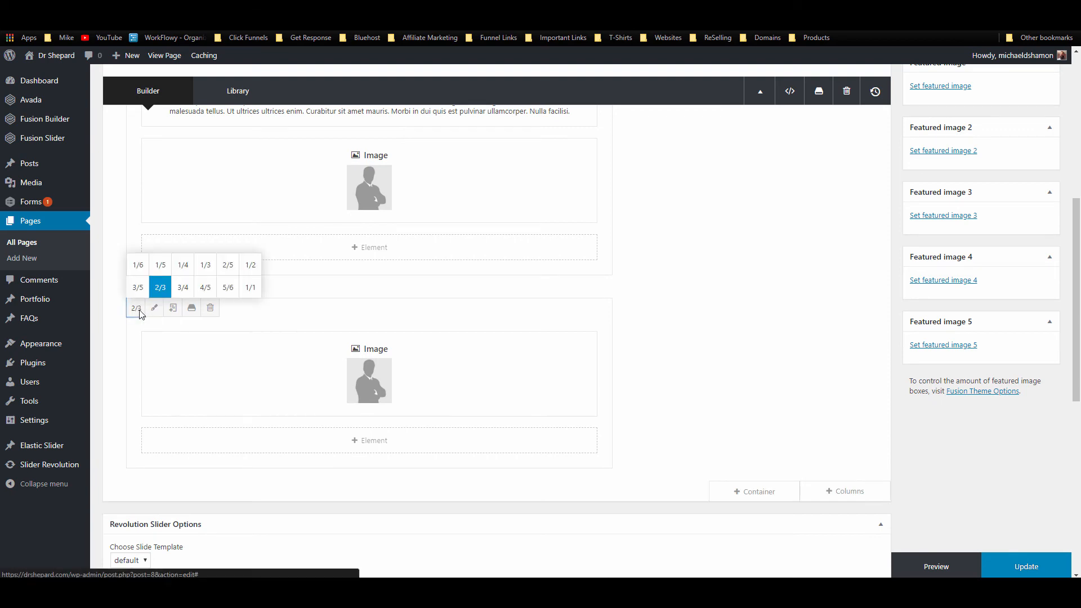
pyautogui.click(205, 268)
pyautogui.scroll(3, 724, 338)
pyautogui.scroll(3, 682, 328)
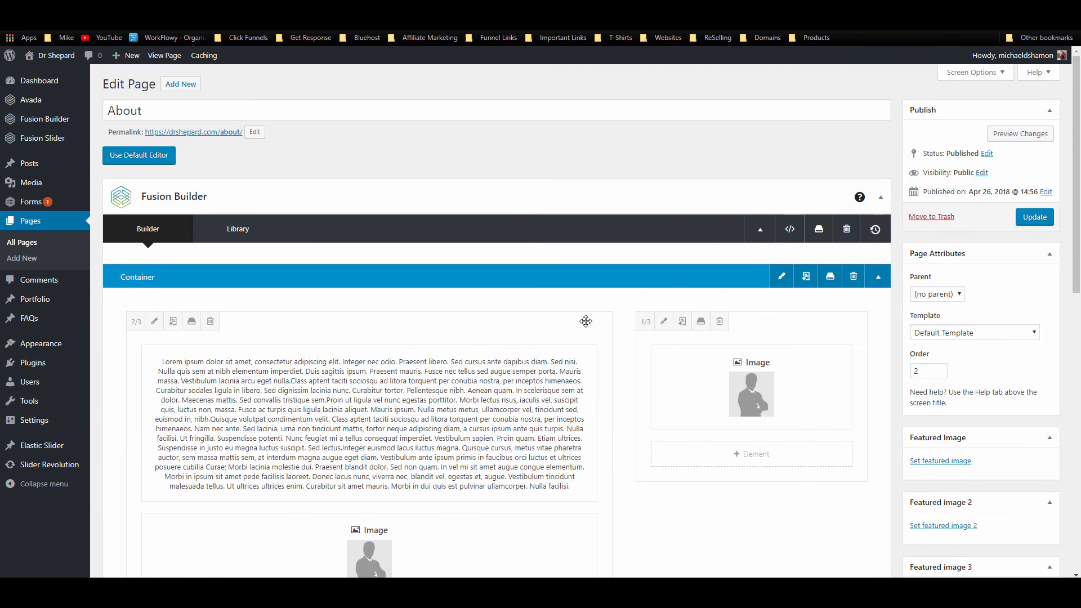
pyautogui.moveTo(783, 319); pyautogui.dragTo(299, 331)
pyautogui.scroll(-2, 570, 413)
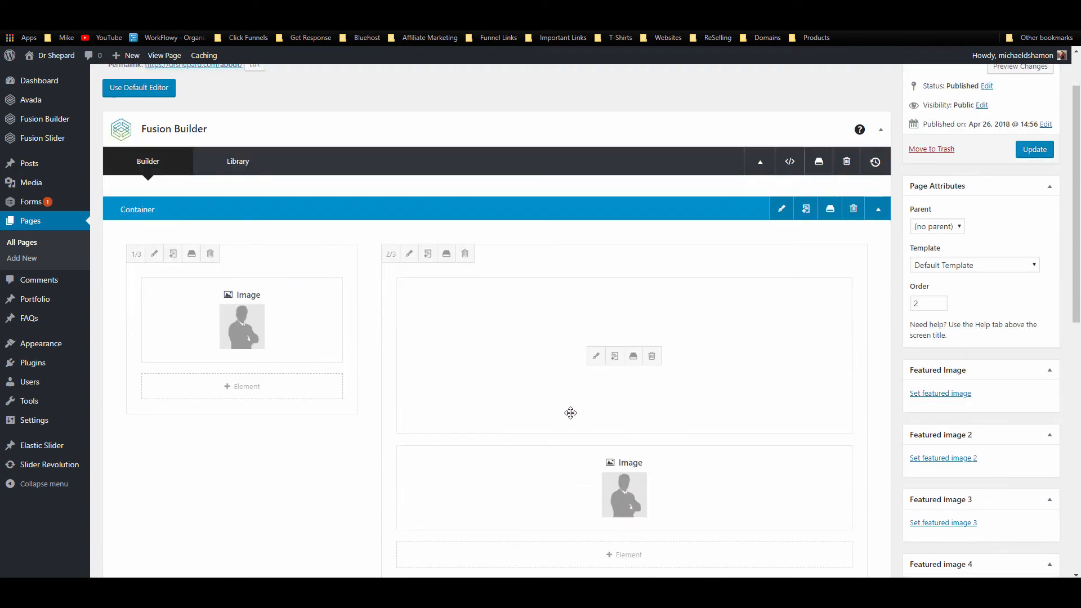
pyautogui.click(652, 459)
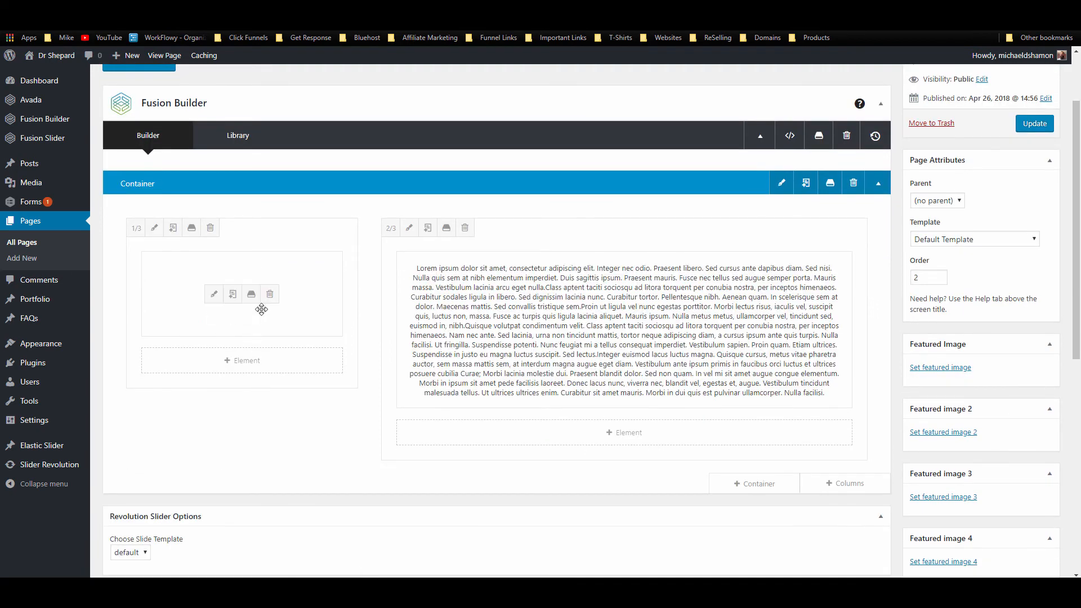
pyautogui.click(232, 294)
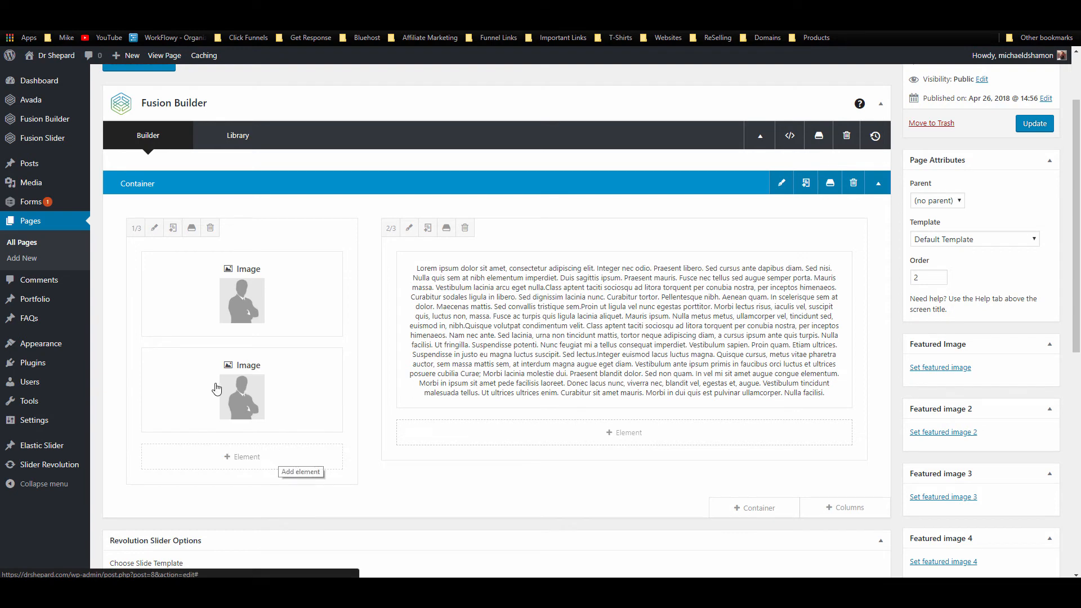
# Step: Add a Separator to the 1/3 column with No Style and border size 0
pyautogui.click(240, 456)
pyautogui.click(809, 96)
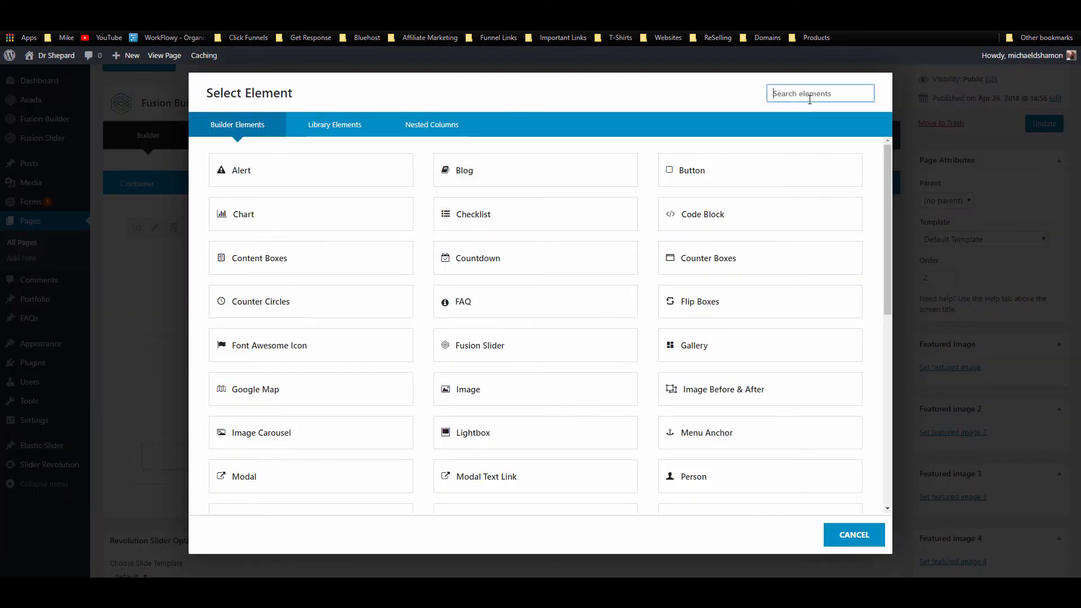
pyautogui.write('se')
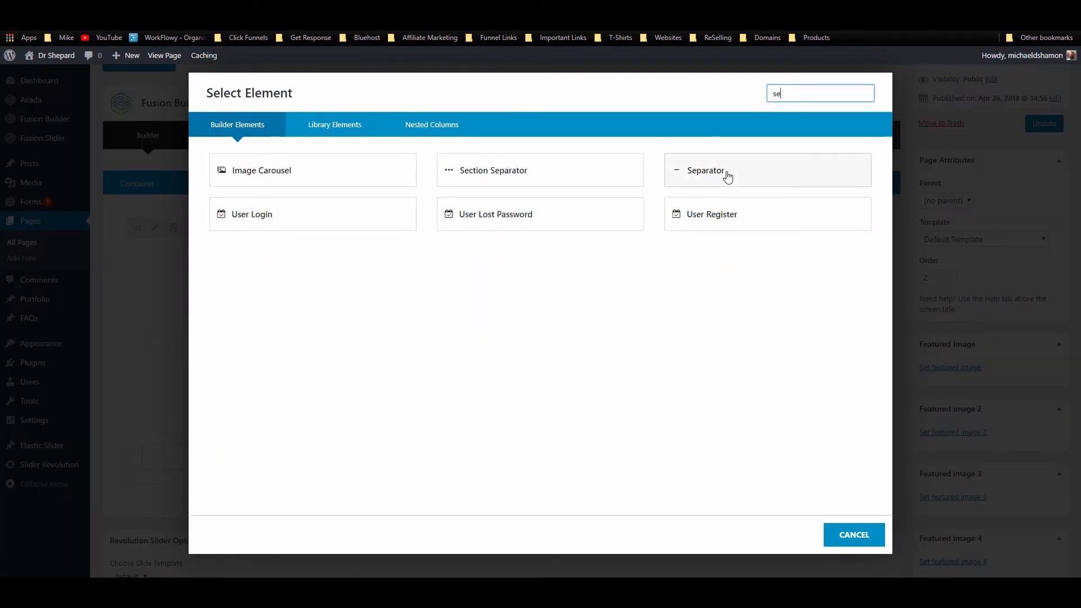
pyautogui.click(724, 172)
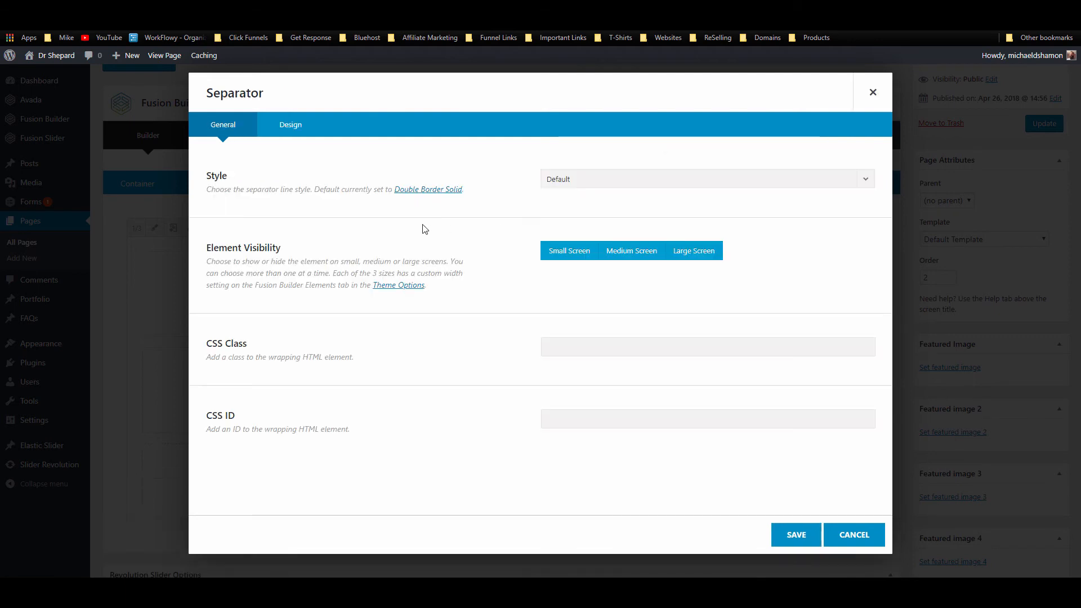
pyautogui.click(591, 181)
pyautogui.click(583, 221)
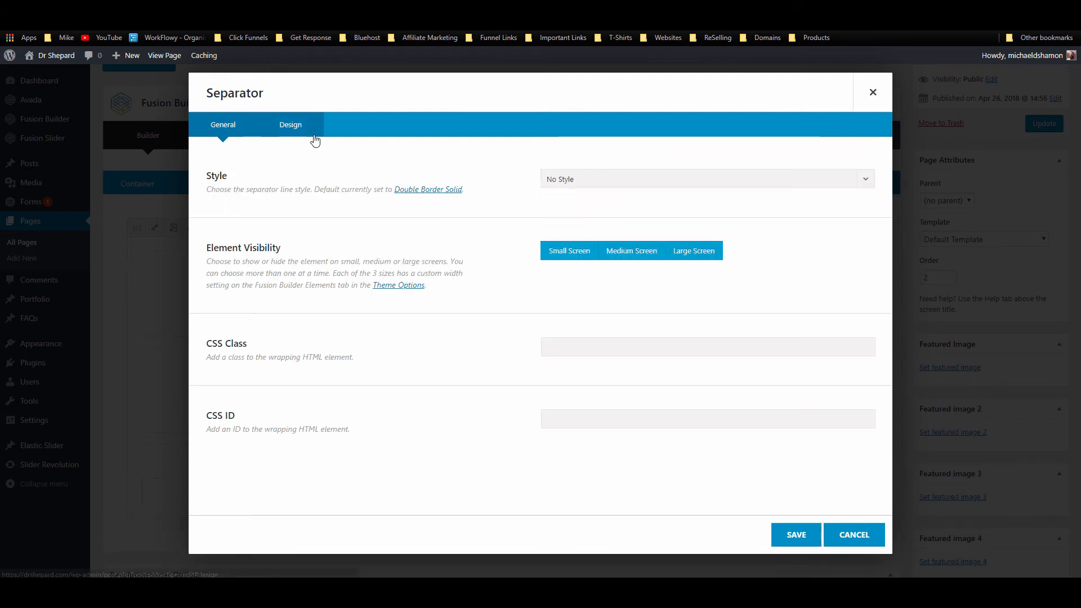
pyautogui.click(299, 129)
pyautogui.click(563, 178)
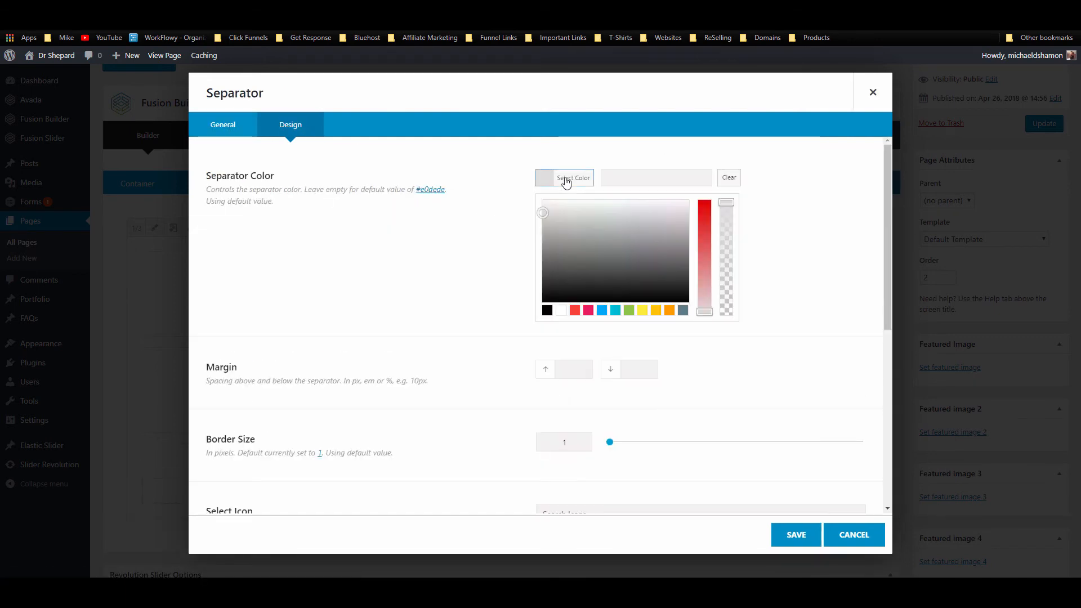
pyautogui.click(409, 239)
pyautogui.moveTo(611, 335); pyautogui.dragTo(603, 334)
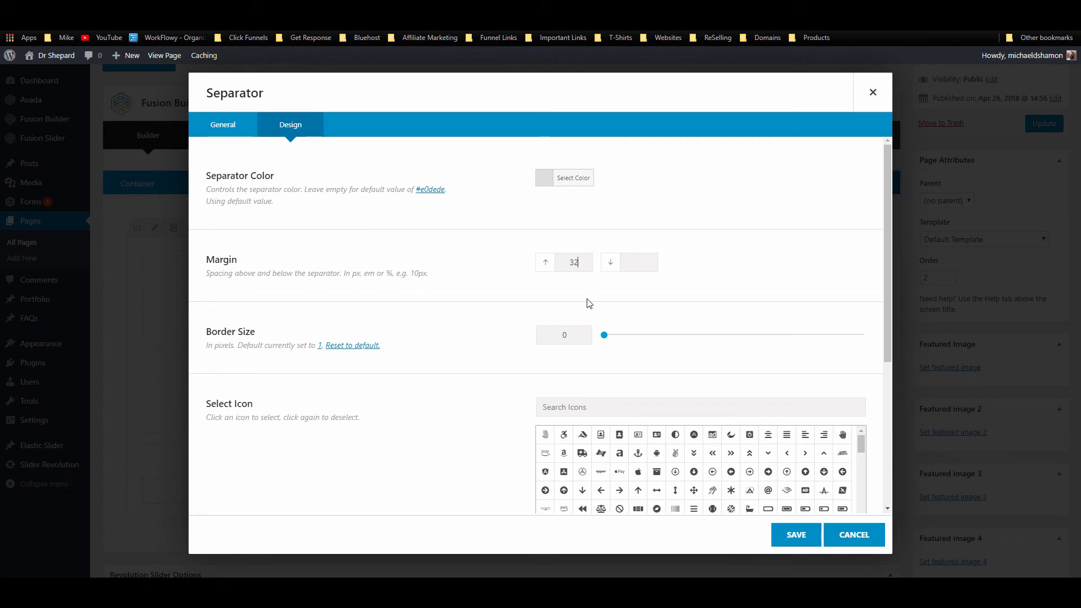
pyautogui.click(803, 532)
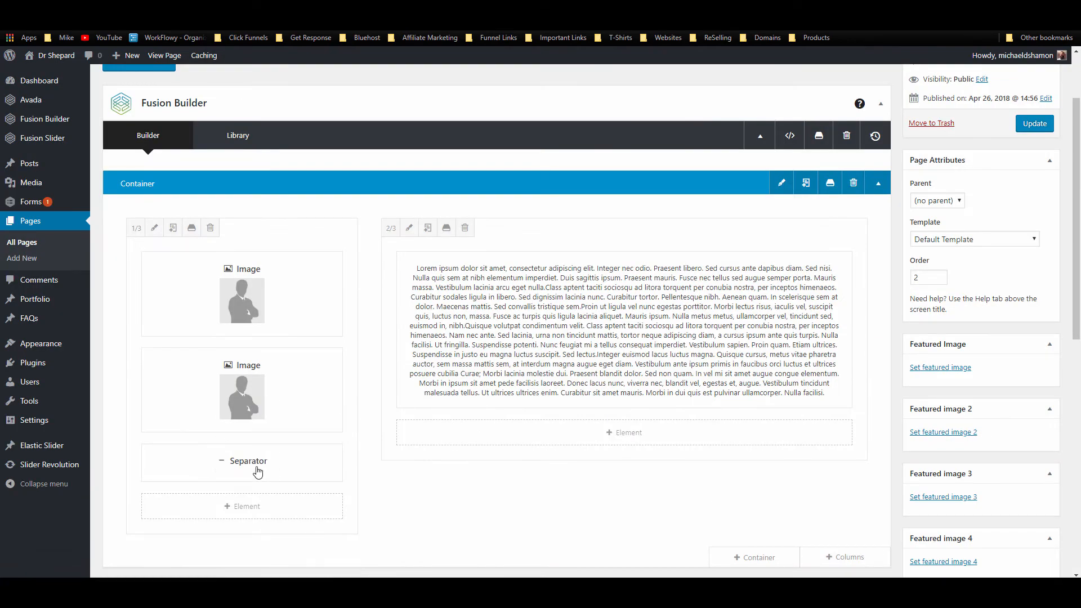
# Step: Move the separator between the two images and update the About page
pyautogui.moveTo(289, 409); pyautogui.dragTo(290, 360)
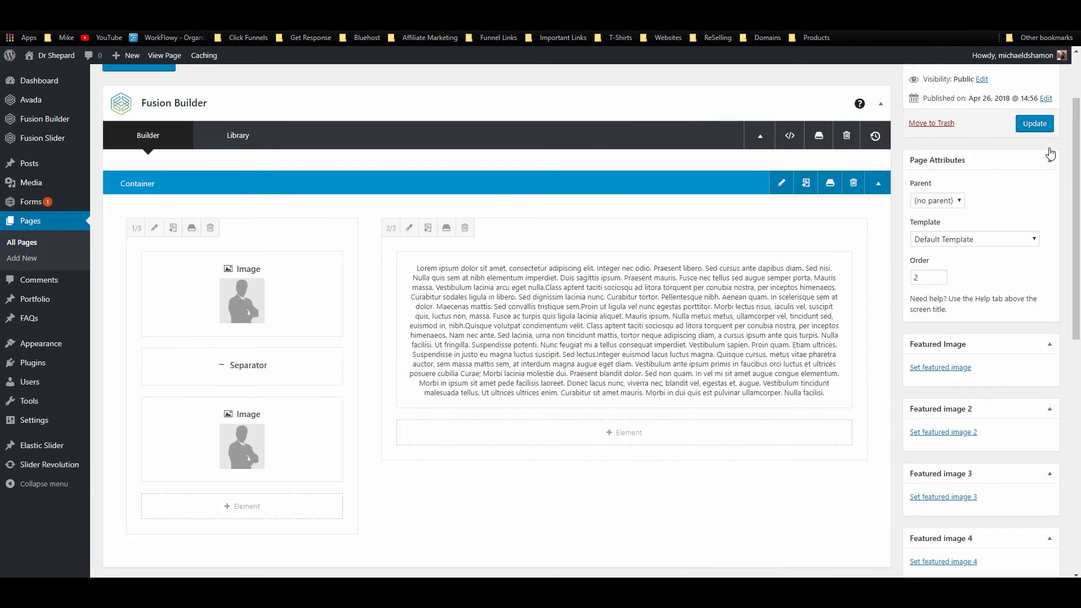
pyautogui.click(1035, 124)
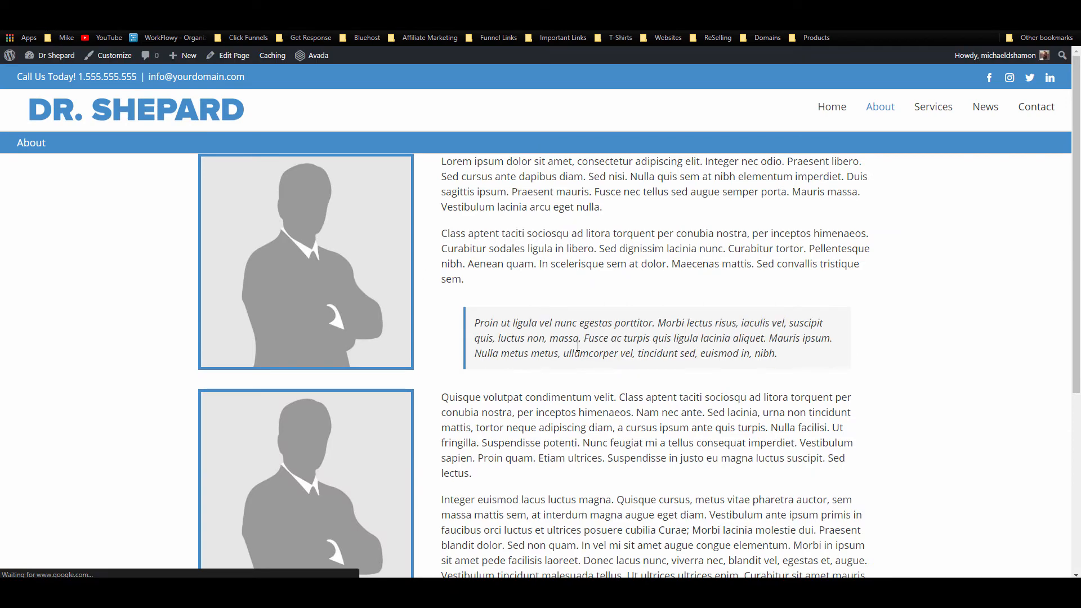
pyautogui.scroll(-5, 548, 280)
pyautogui.scroll(5, 591, 293)
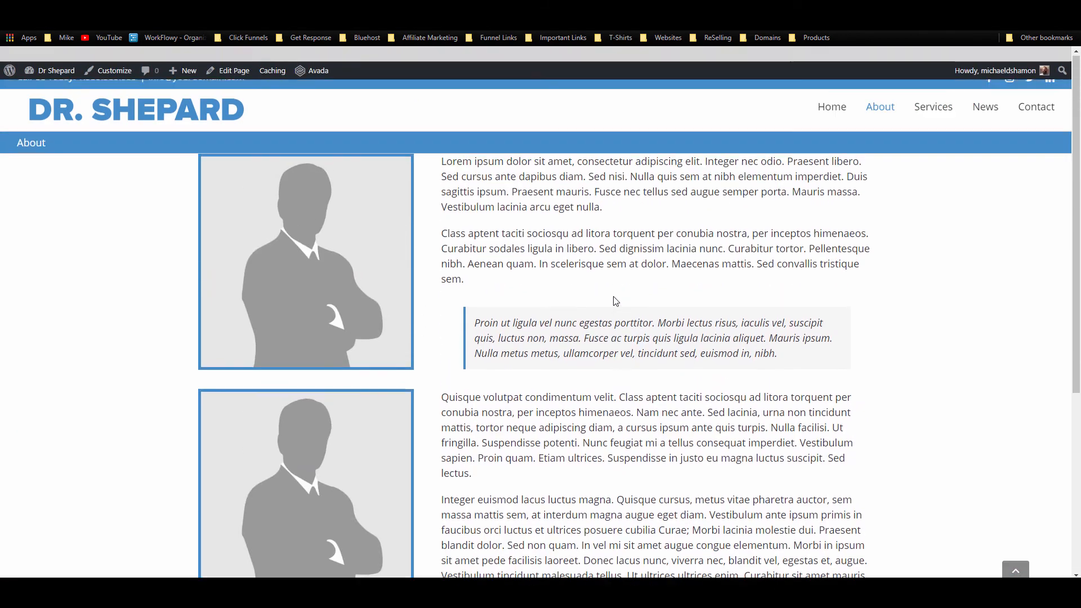
pyautogui.hotkey('ctrl', 'Tab')
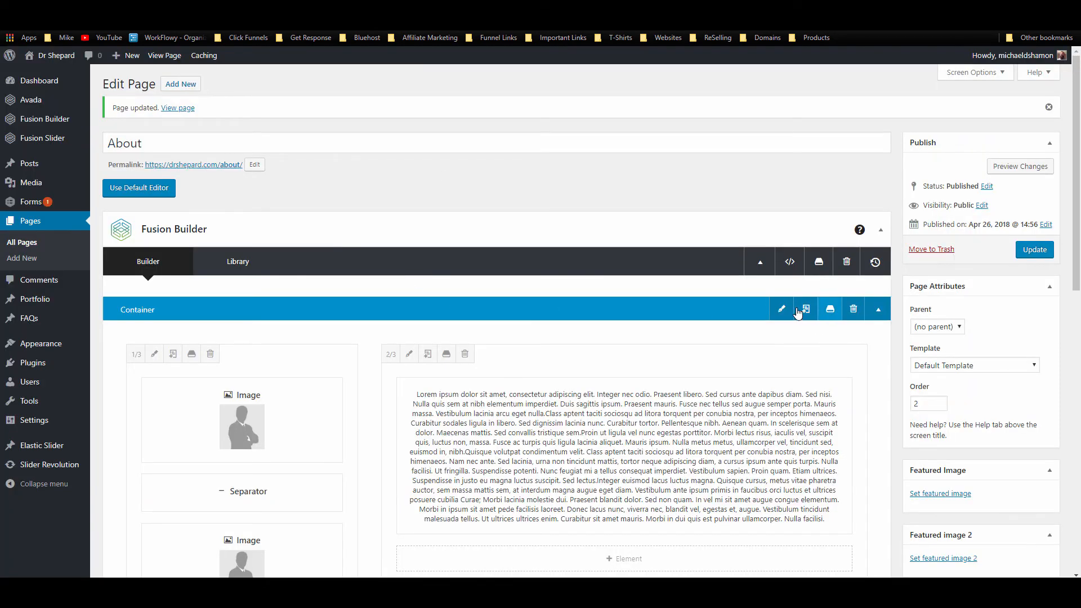
# Step: Give the container a 32 top margin in its Design settings
pyautogui.click(799, 311)
pyautogui.click(372, 128)
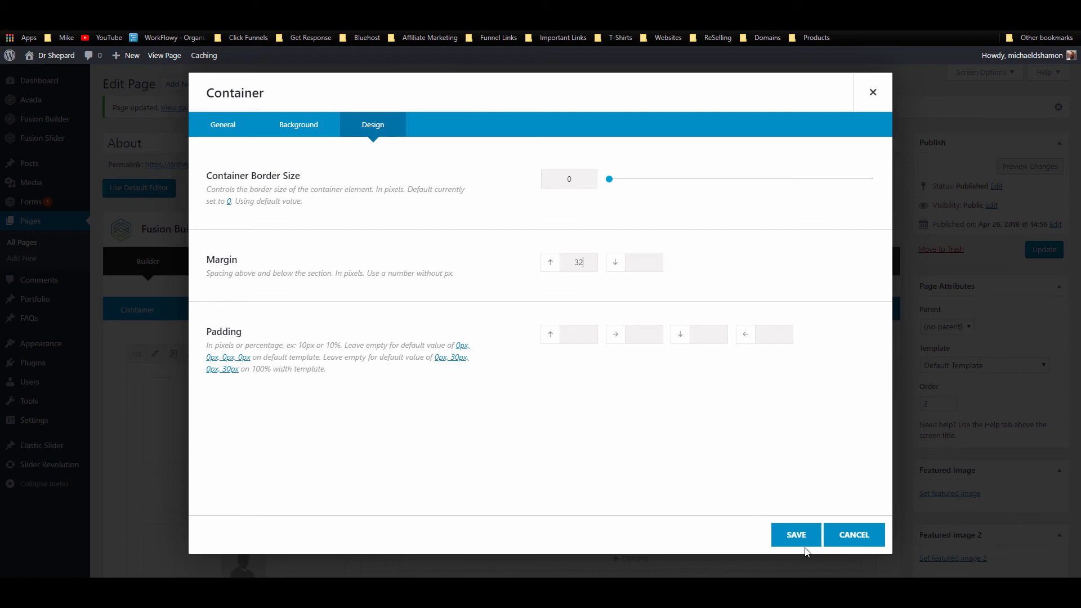
pyautogui.click(792, 535)
pyautogui.scroll(-5, 538, 433)
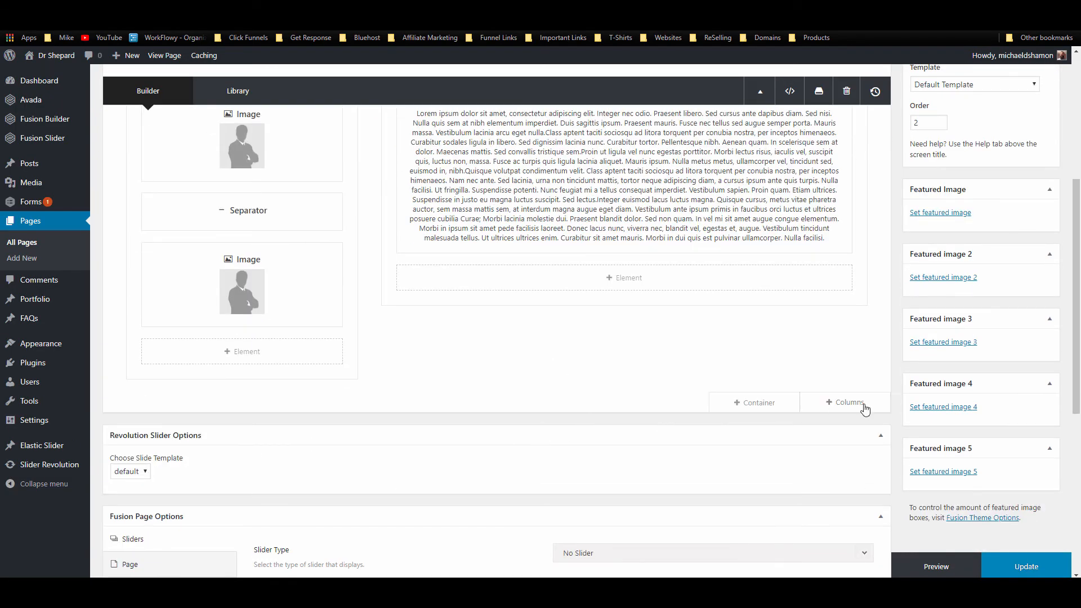
# Step: Update the About page and reload it on the live site
pyautogui.scroll(5, 865, 411)
pyautogui.scroll(-4, 1033, 560)
pyautogui.click(1035, 571)
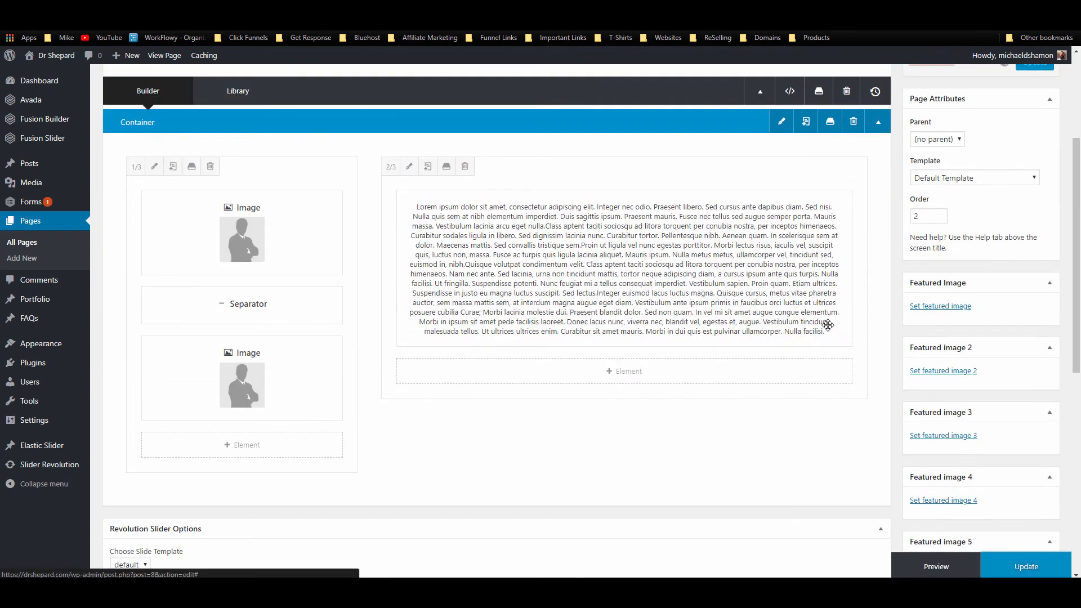
pyautogui.click(169, 8)
pyautogui.click(41, 22)
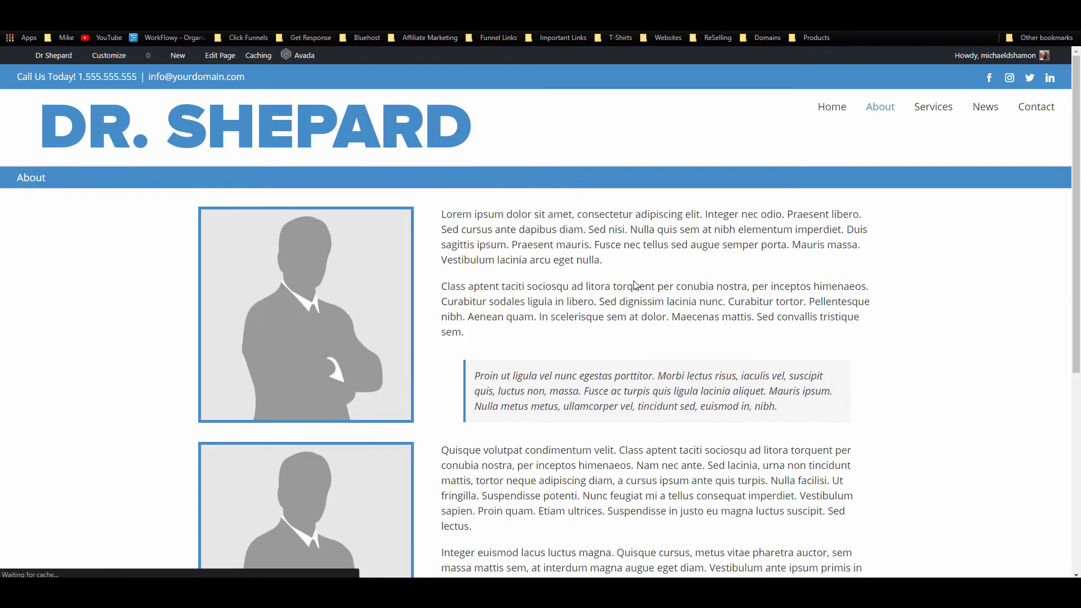
# Step: Review the bordered portraits beside the lorem text, then reopen the About page in the builder
pyautogui.scroll(-6, 634, 287)
pyautogui.scroll(5, 634, 284)
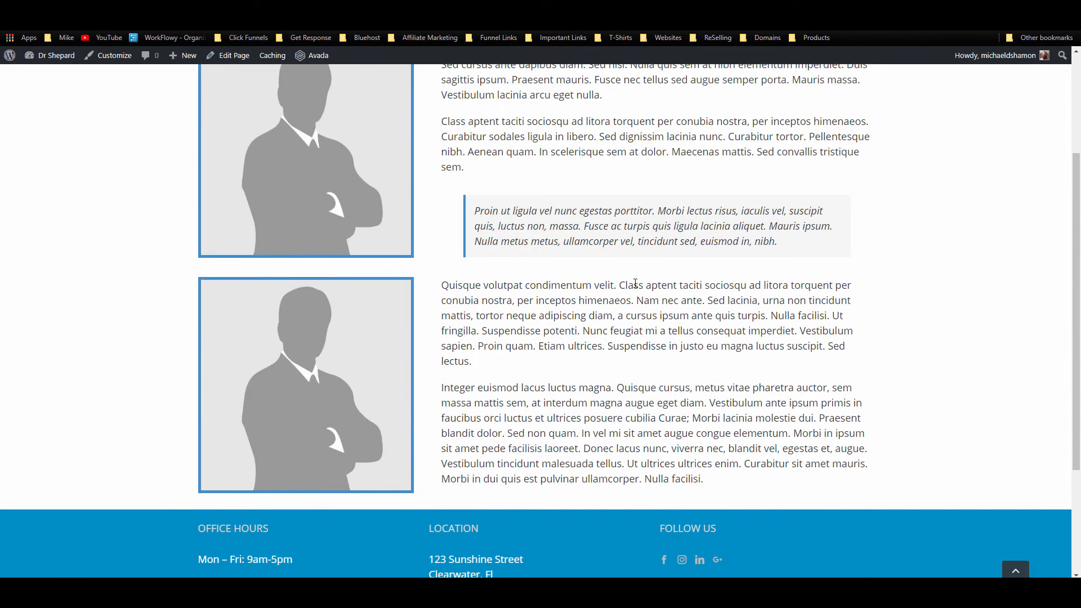
pyautogui.scroll(-2, 769, 291)
pyautogui.scroll(3, 766, 292)
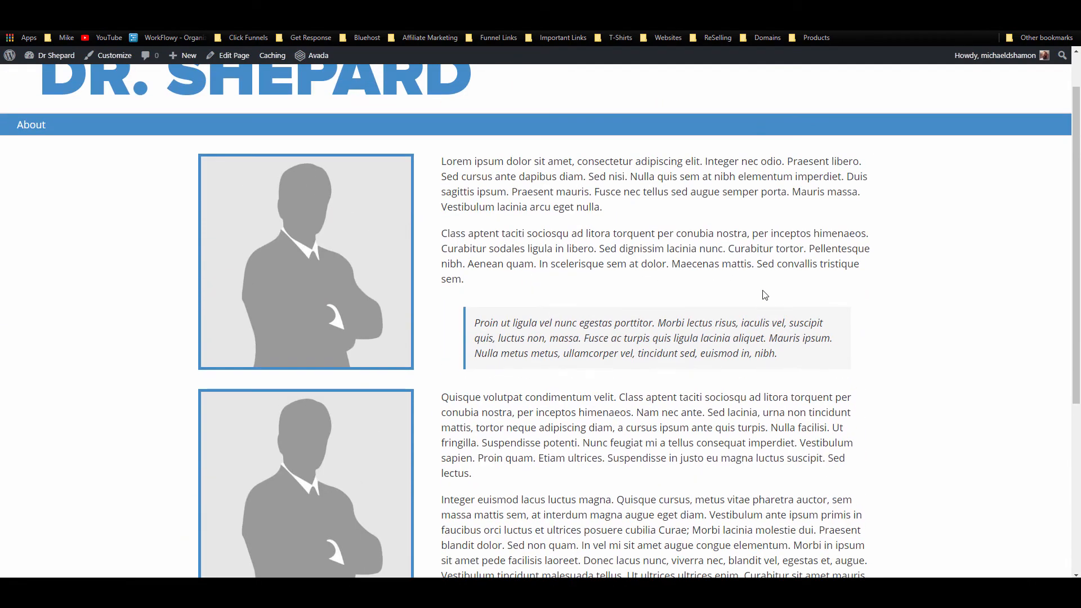
pyautogui.scroll(-5, 764, 294)
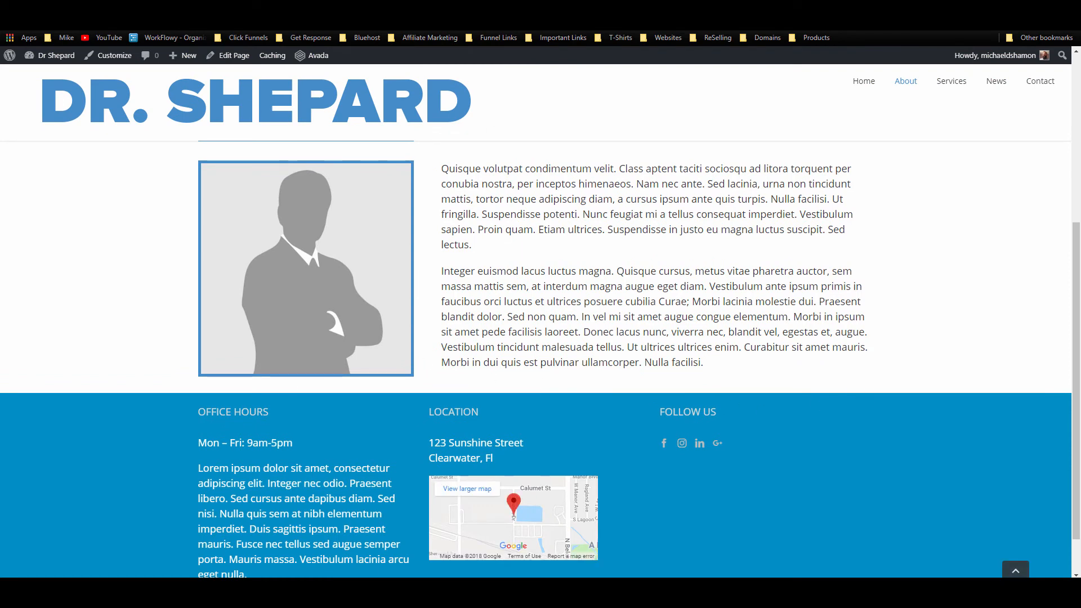
pyautogui.scroll(5, 350, 175)
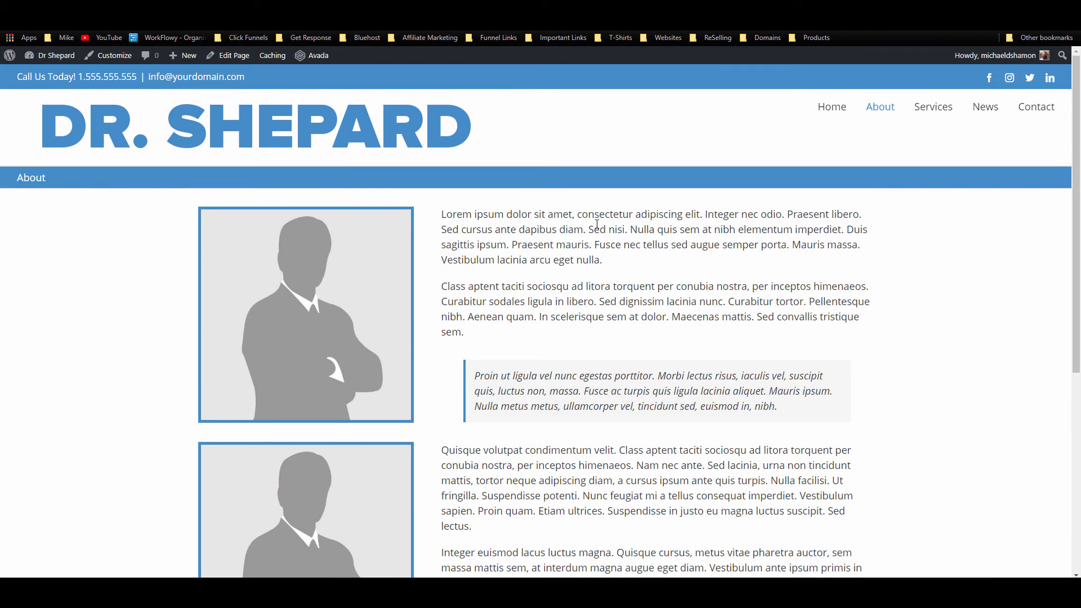
pyautogui.scroll(-3, 514, 368)
pyautogui.scroll(3, 653, 371)
pyautogui.click(246, 39)
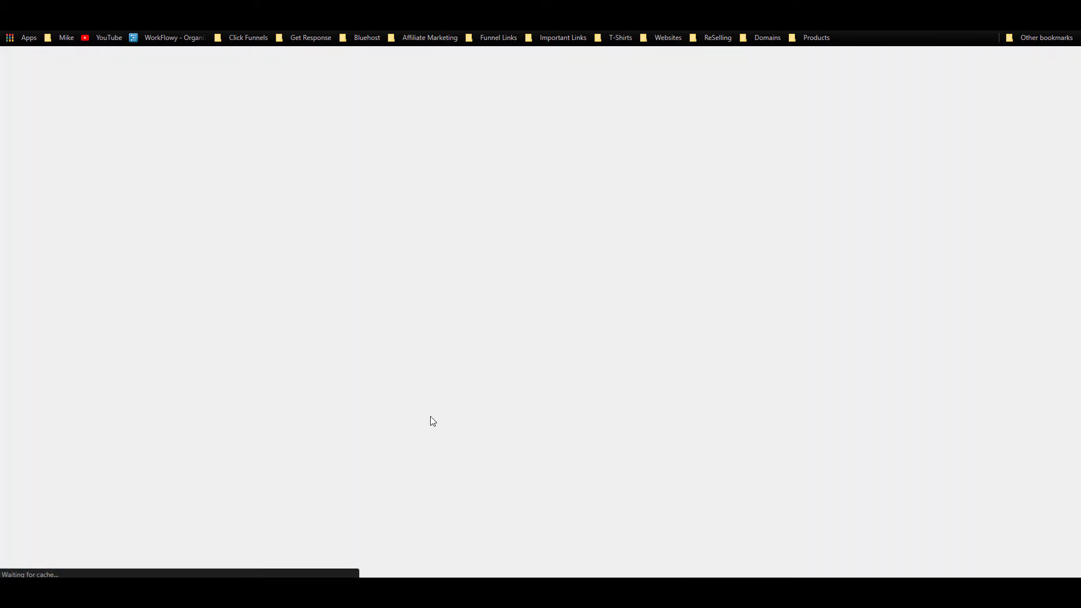
pyautogui.scroll(-8, 315, 374)
pyautogui.scroll(3, 237, 292)
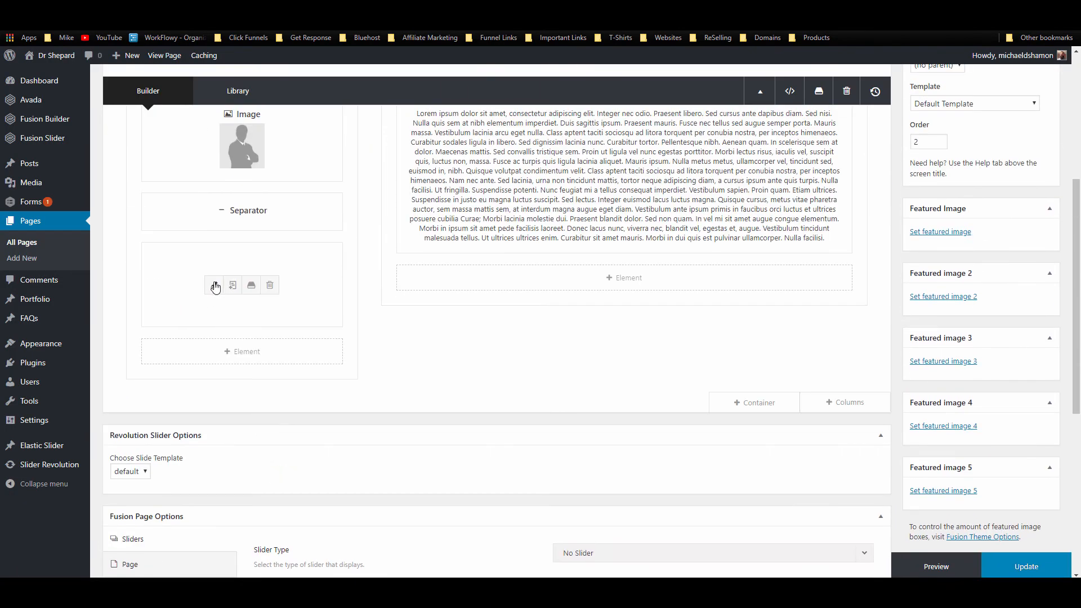
# Step: Swap the second image for the Placeholder-Business-Man picture, save it, and update the page
pyautogui.click(215, 287)
pyautogui.click(819, 369)
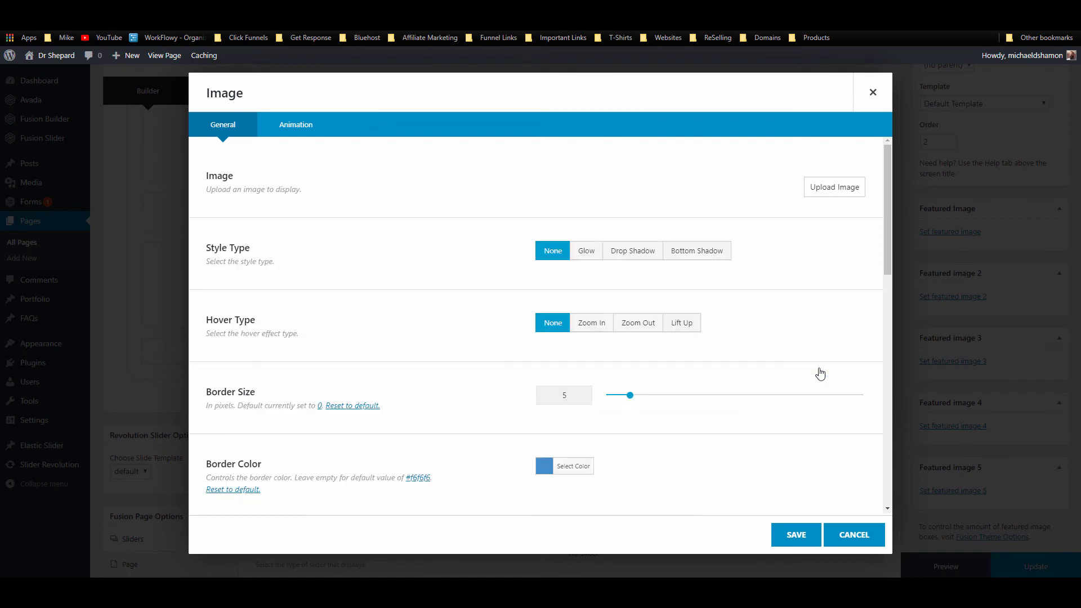
pyautogui.click(811, 186)
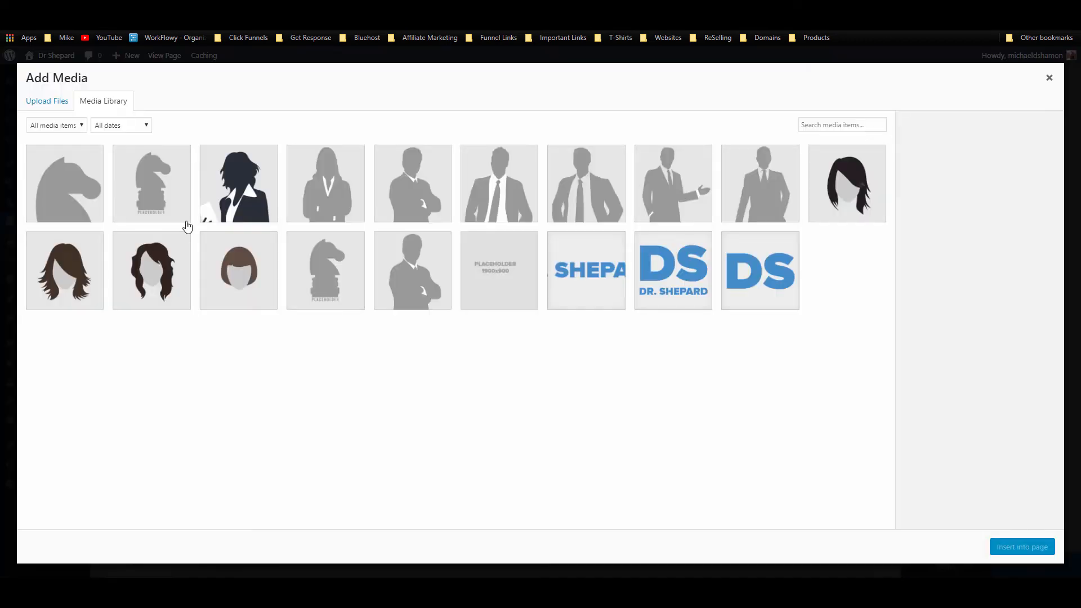
pyautogui.click(504, 187)
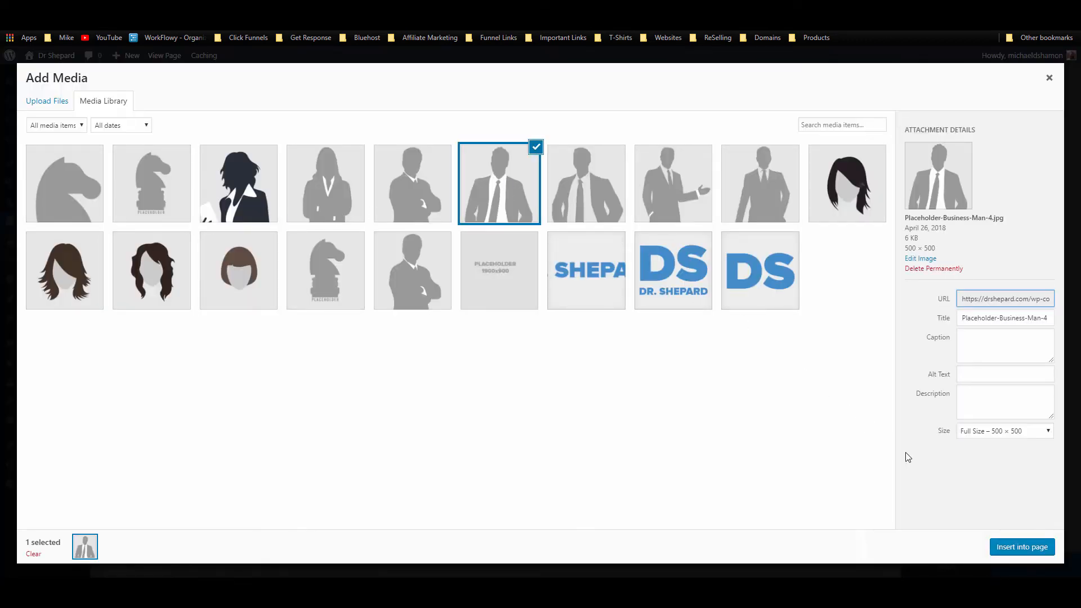
pyautogui.click(583, 163)
pyautogui.click(992, 549)
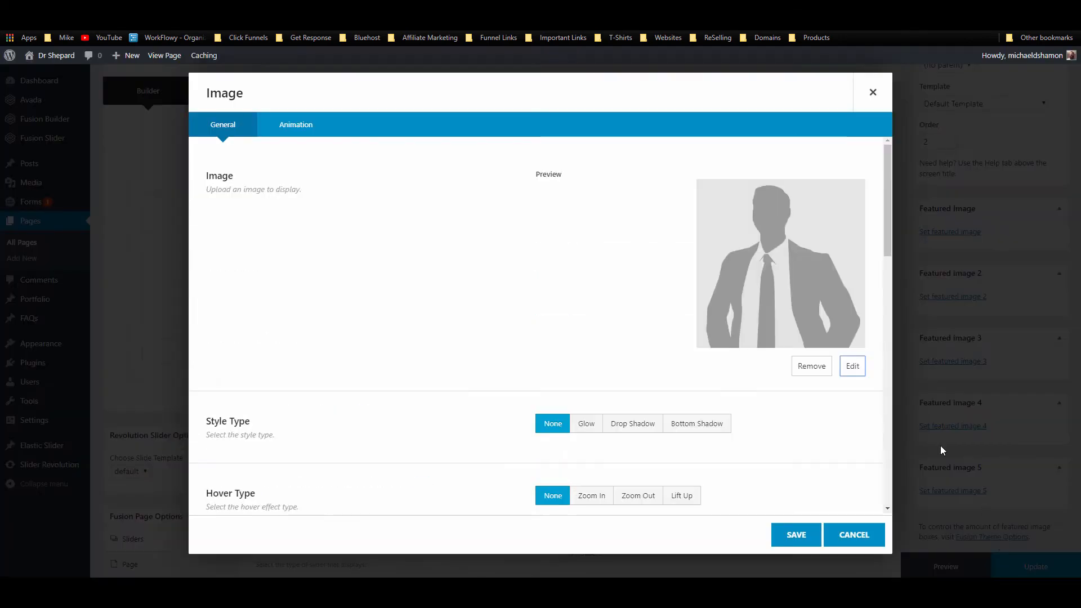
pyautogui.click(794, 534)
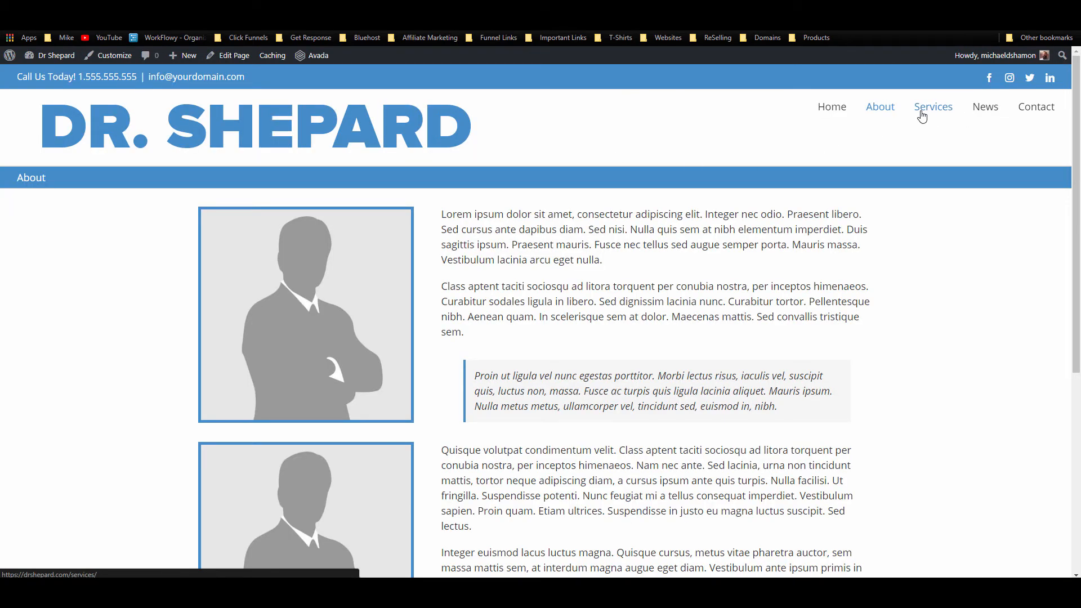
pyautogui.click(922, 116)
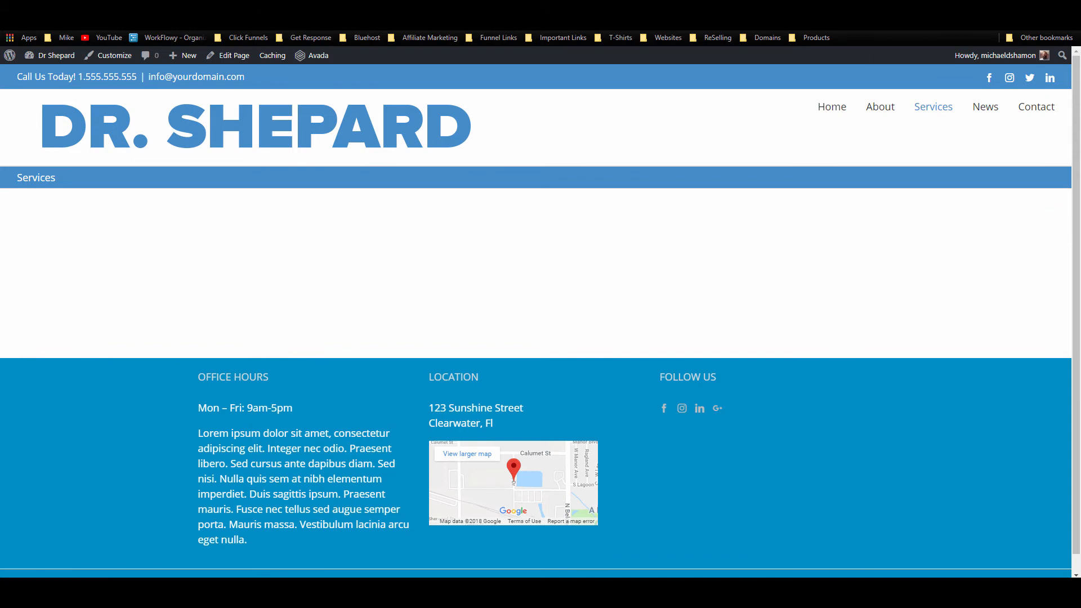
pyautogui.click(229, 56)
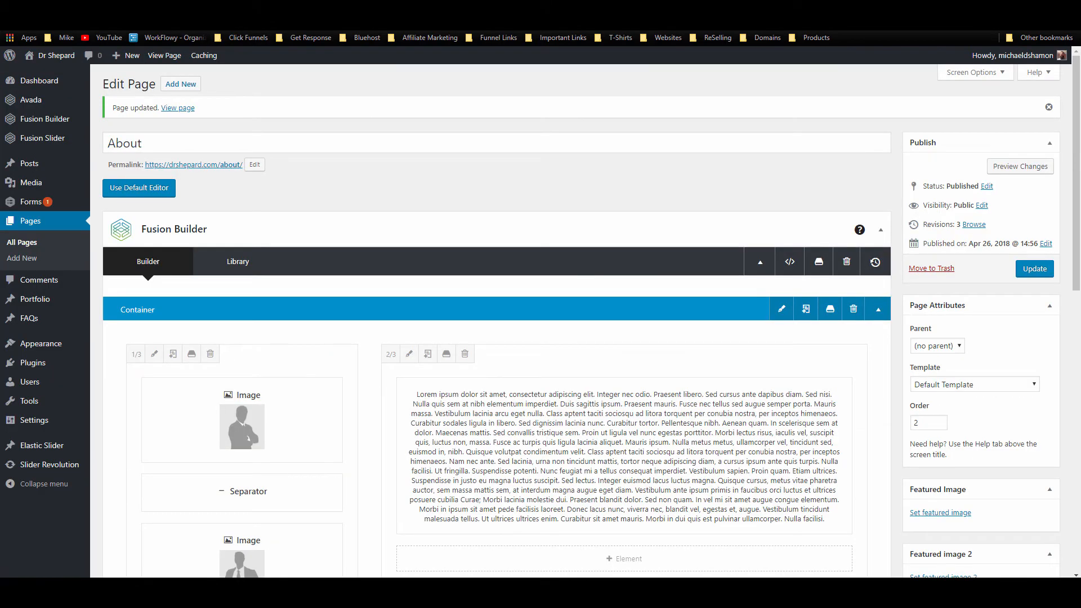
# Step: Add the doctor's name as a Heading 2 line above the lorem paragraphs and update the page
pyautogui.click(593, 460)
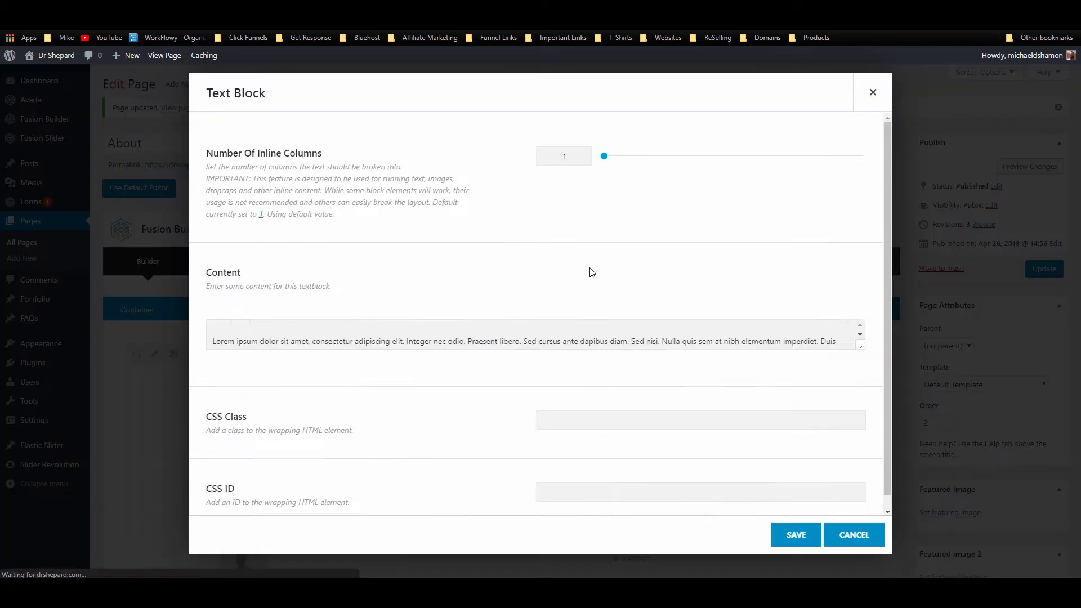
pyautogui.scroll(-3, 465, 261)
pyautogui.click(212, 300)
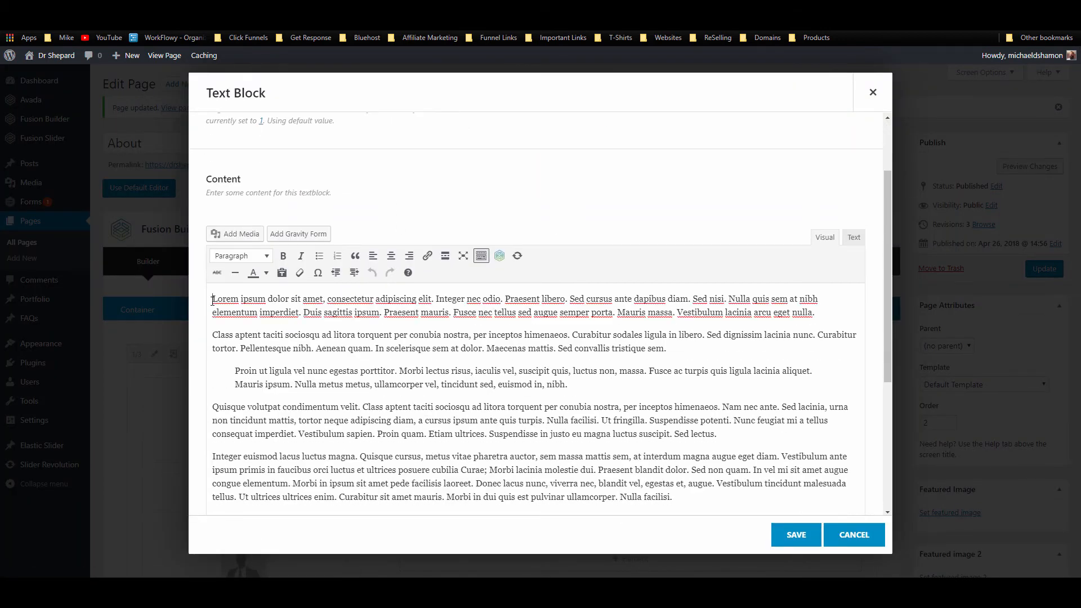
pyautogui.press('Return')
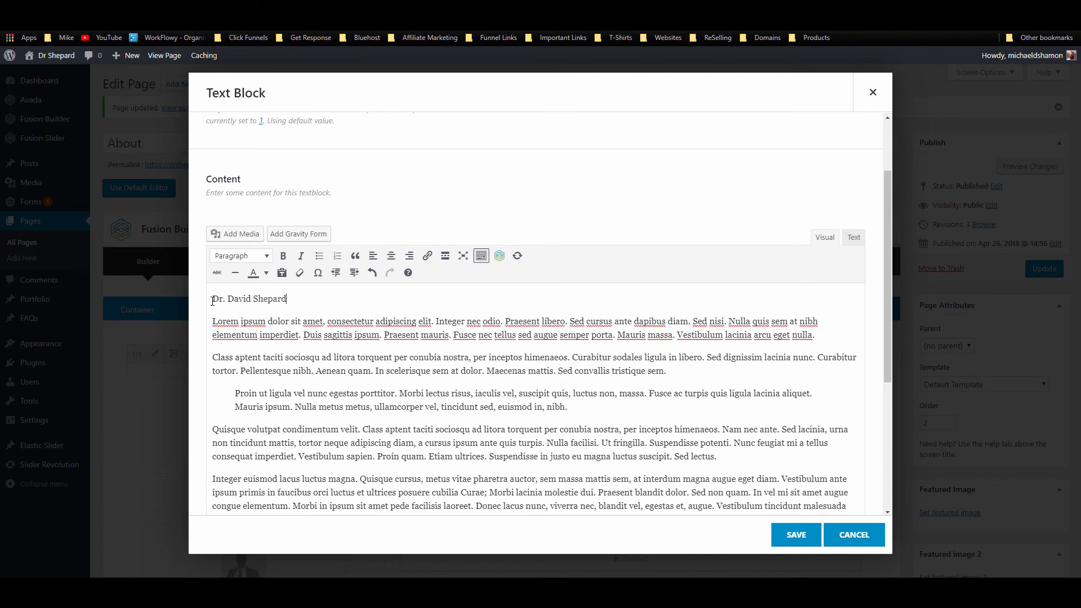
pyautogui.moveTo(296, 295); pyautogui.dragTo(209, 297)
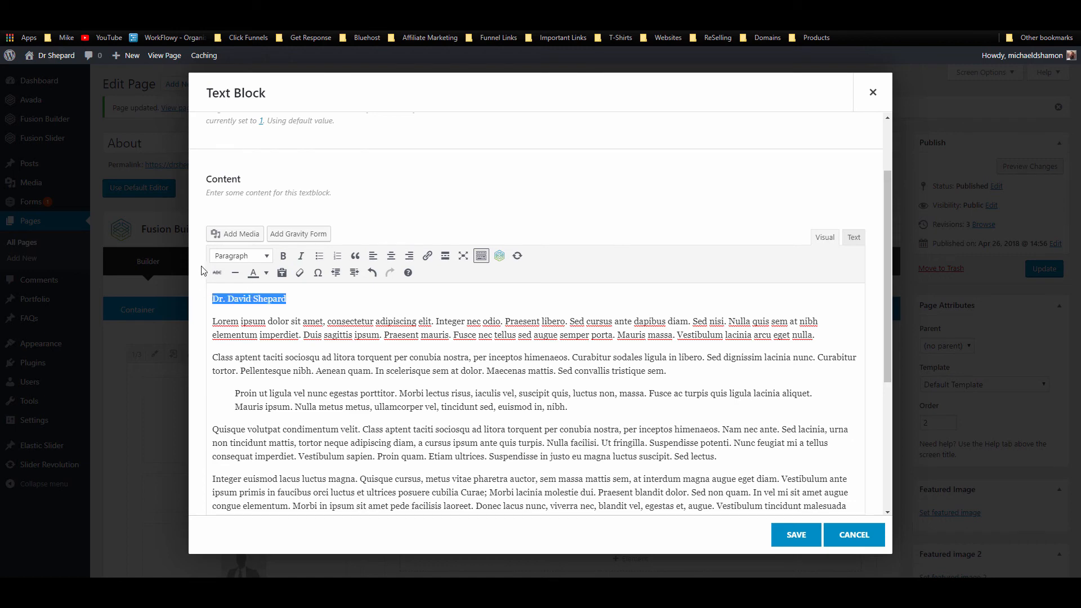
pyautogui.click(240, 256)
pyautogui.click(253, 323)
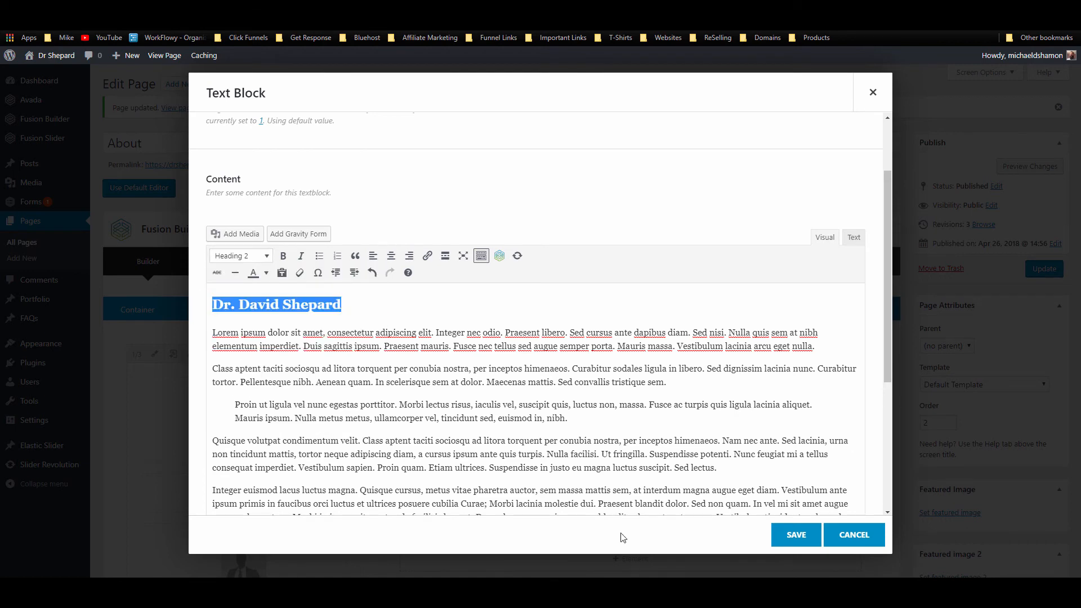
pyautogui.click(782, 537)
pyautogui.scroll(-3, 726, 461)
pyautogui.scroll(3, 750, 451)
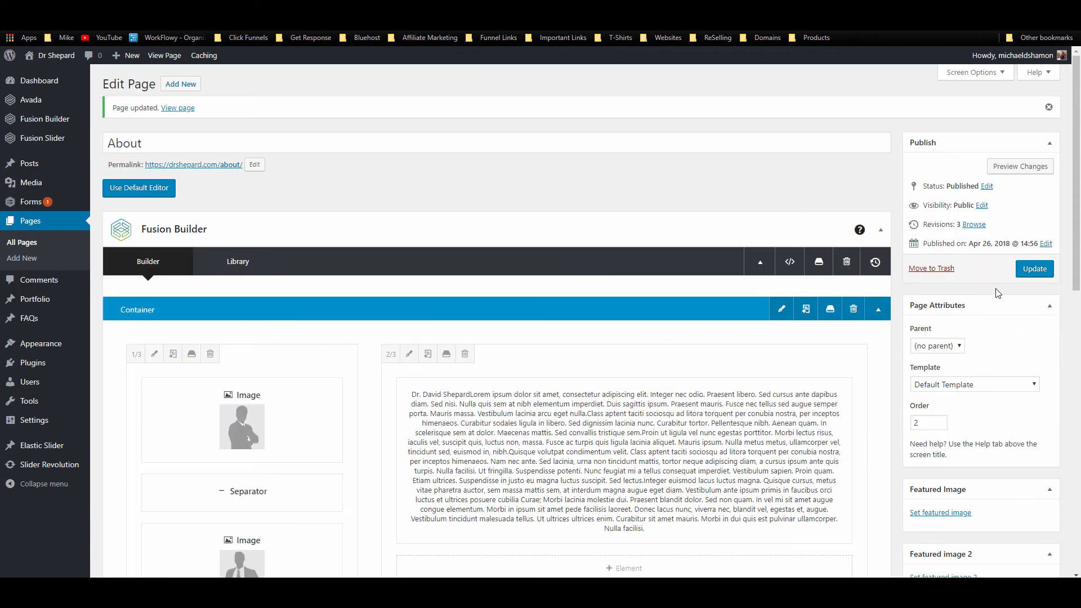
pyautogui.click(1035, 269)
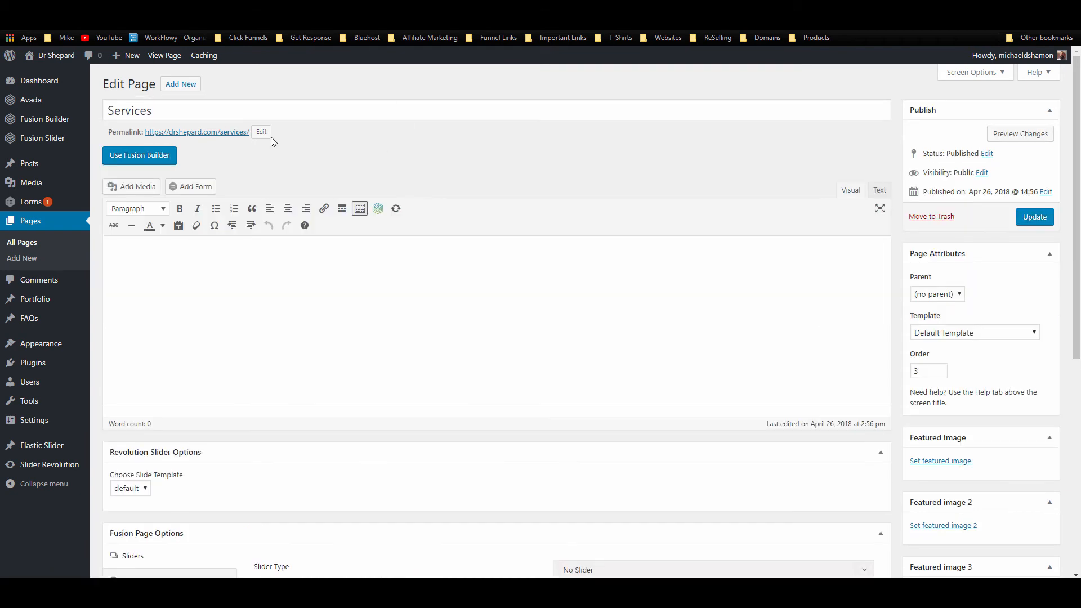
# Step: Switch Services to Fusion Builder, add a 1/1 container and insert a Text Block
pyautogui.click(153, 158)
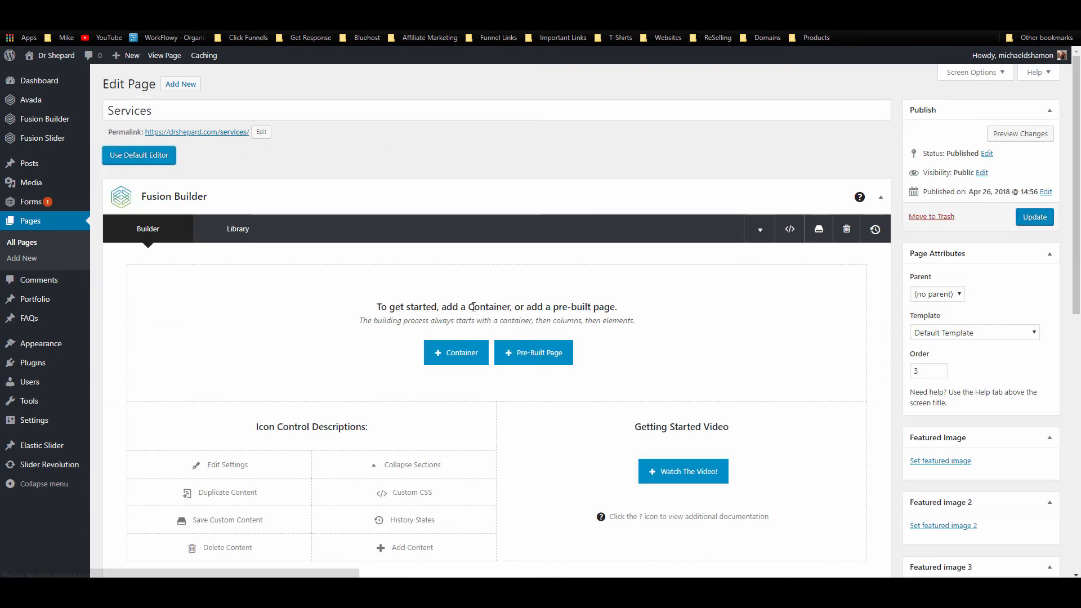
pyautogui.click(467, 365)
pyautogui.click(411, 207)
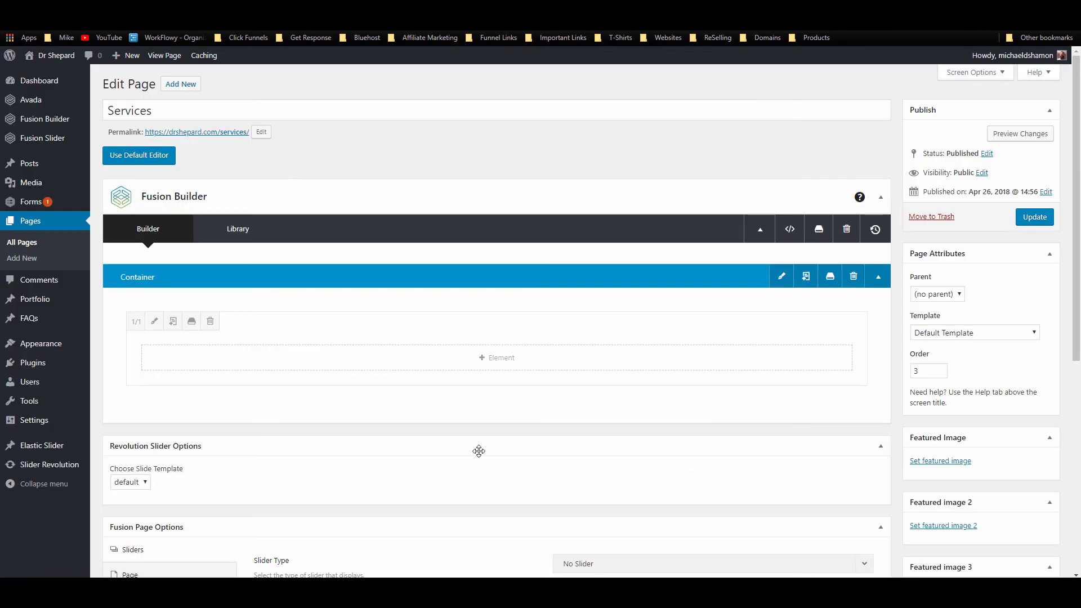
pyautogui.click(784, 93)
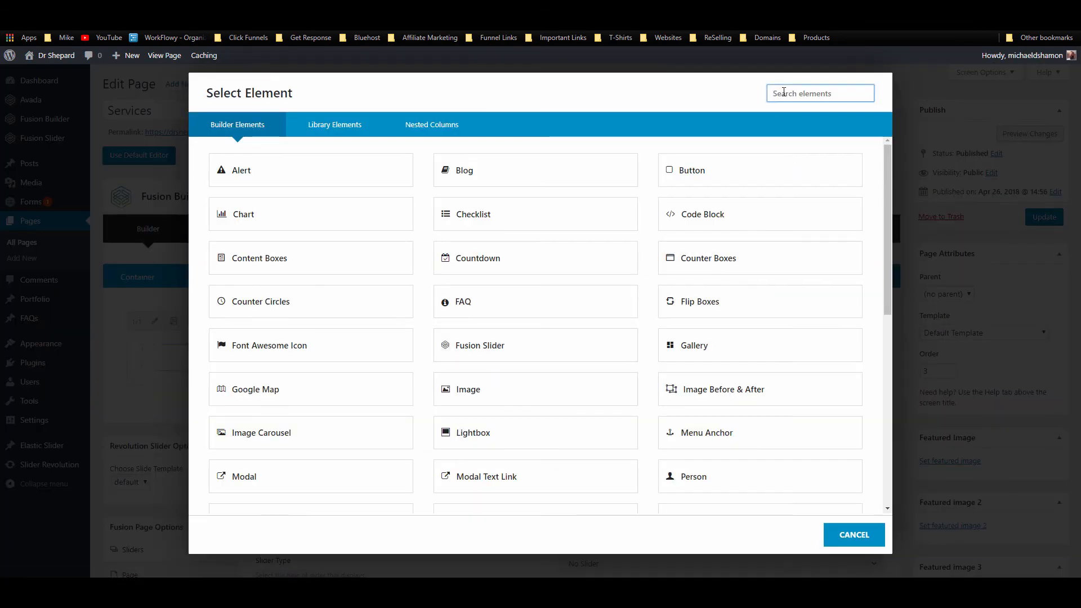
pyautogui.write('text')
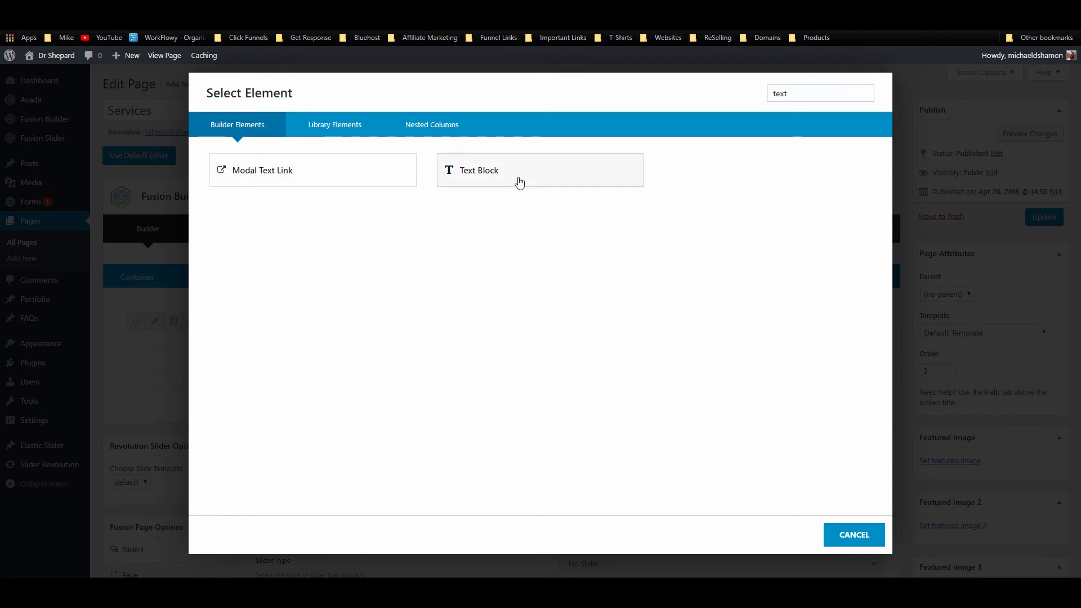
pyautogui.click(519, 182)
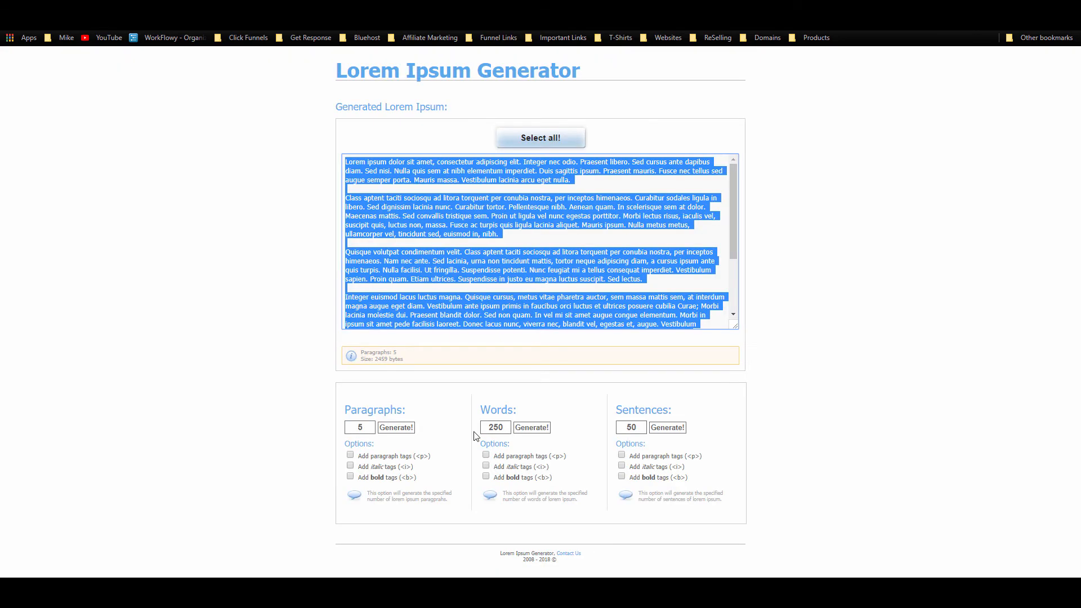
# Step: Select all the generated lorem ipsum paragraphs in Lorem Ipsum Generator
pyautogui.scroll(-3, 679, 239)
pyautogui.click(638, 259)
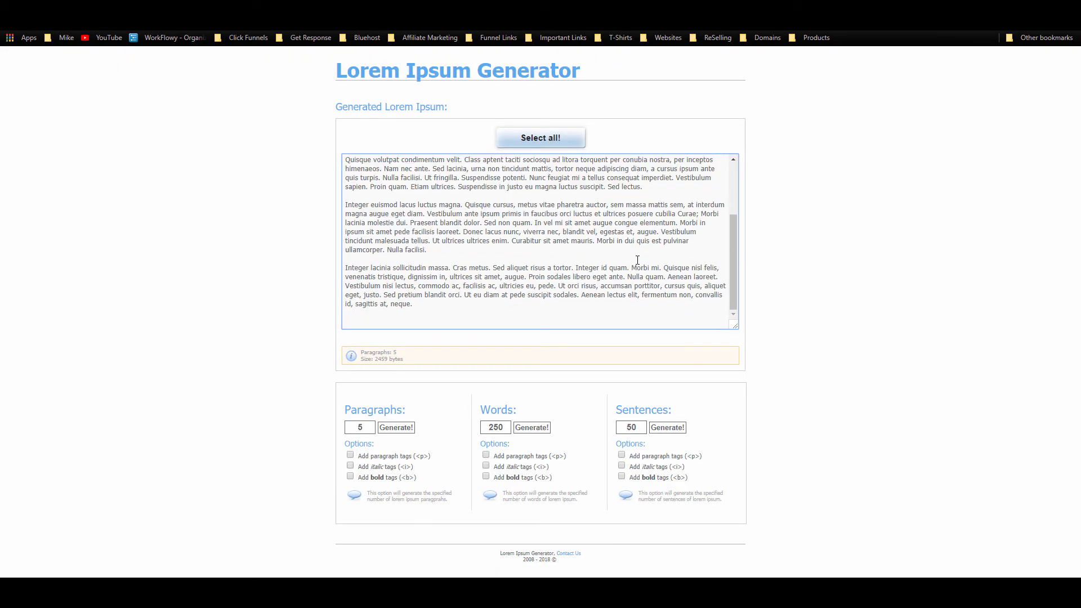
pyautogui.hotkey('ctrl', 'a')
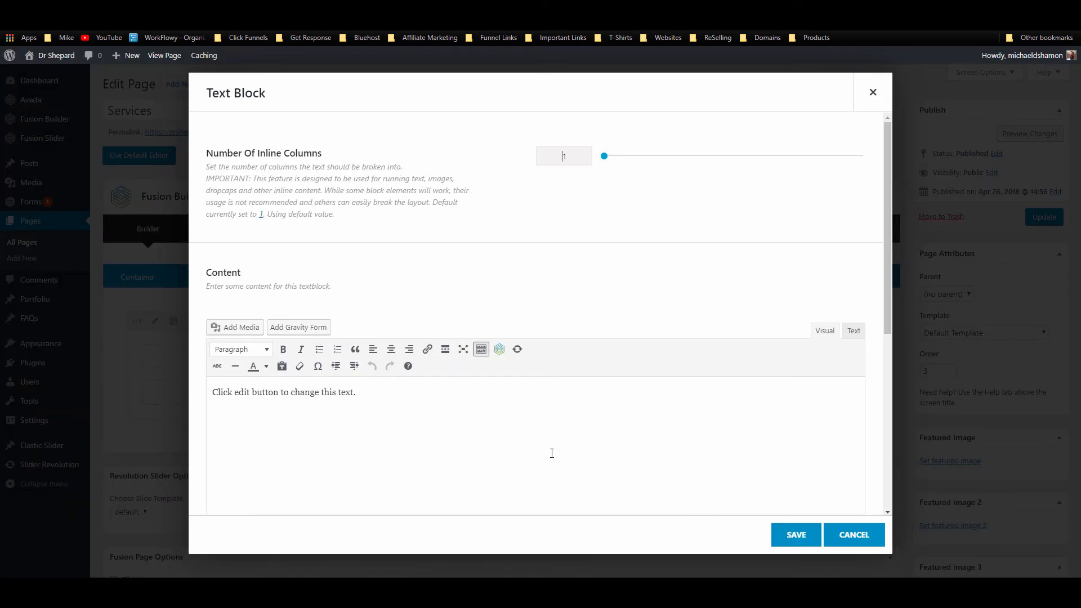
# Step: Replace the Text Block placeholder with the pasted lorem ipsum paragraphs
pyautogui.click(850, 332)
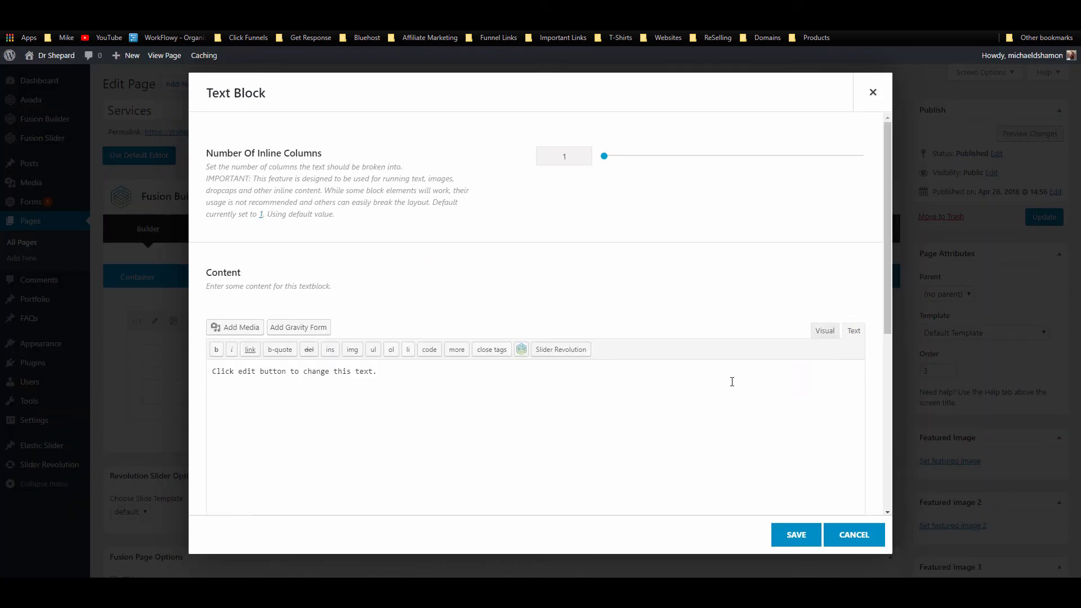
pyautogui.hotkey('ctrl', 'a')
pyautogui.hotkey('ctrl', 'v')
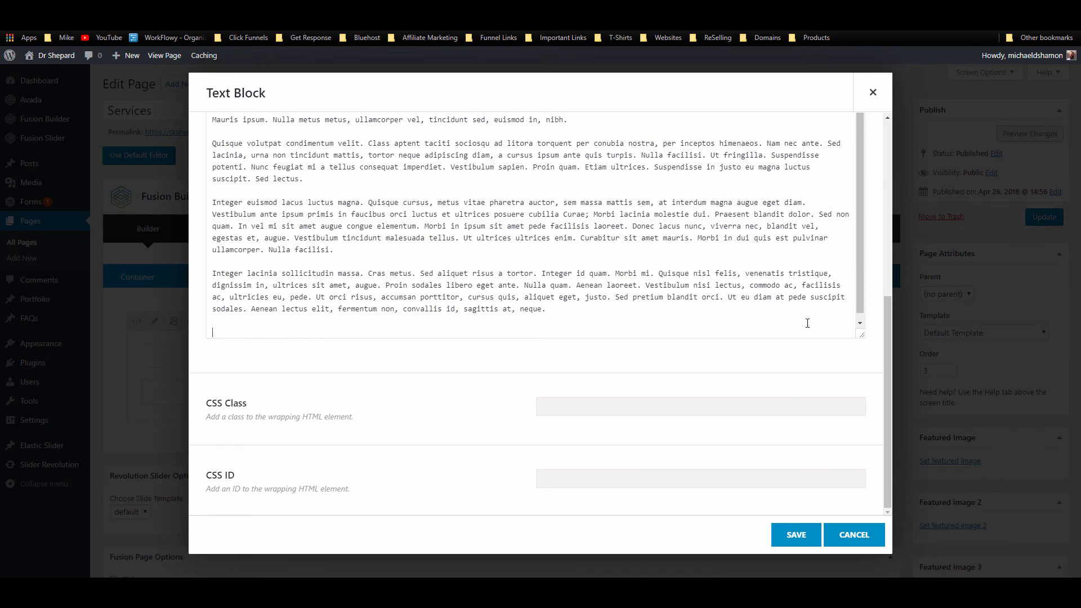
pyautogui.scroll(5, 754, 332)
pyautogui.scroll(-2, 833, 264)
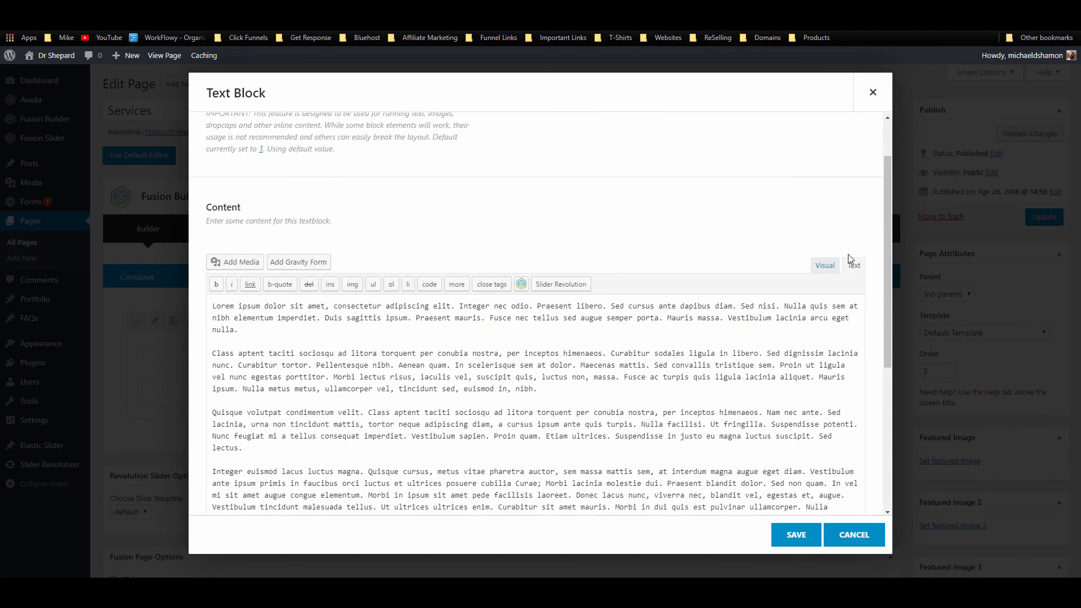
pyautogui.moveTo(816, 231); pyautogui.dragTo(487, 291)
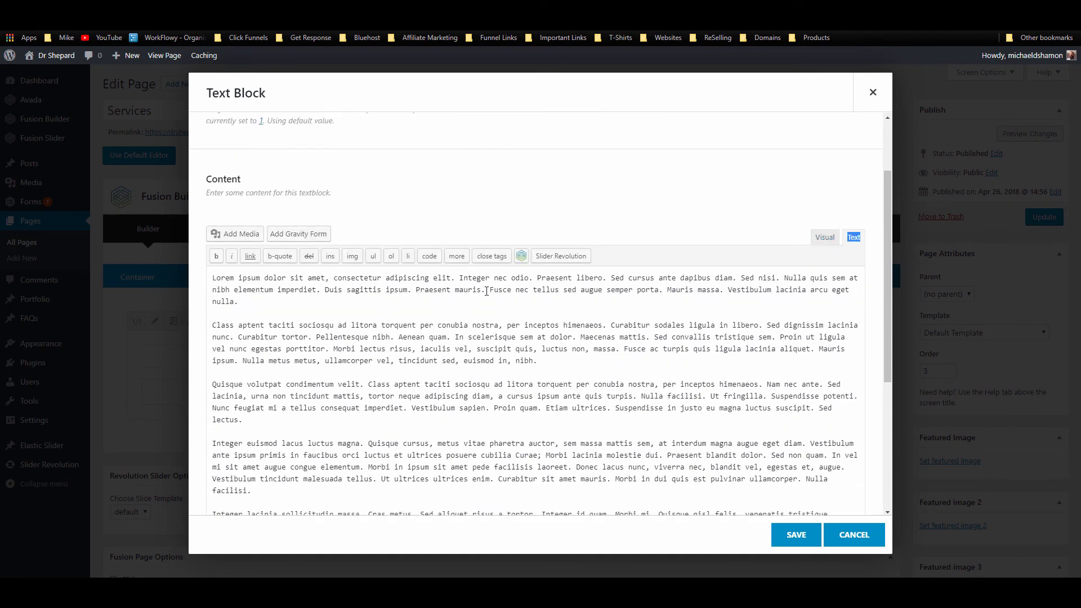
pyautogui.click(813, 234)
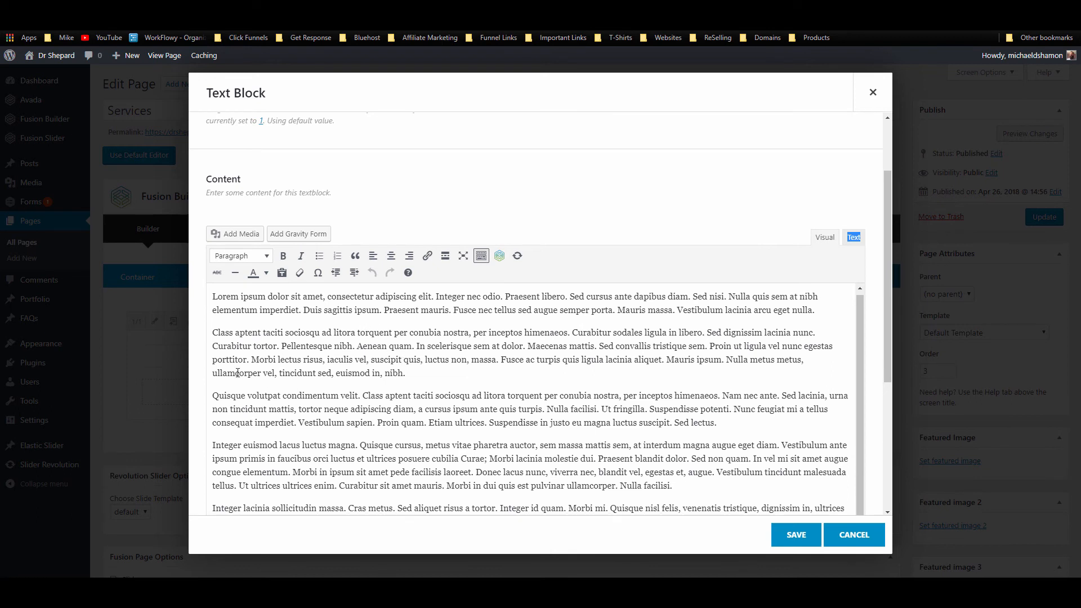
# Step: Add the Teeth Clean and Service 2 heading lines around the first paragraph
pyautogui.click(212, 302)
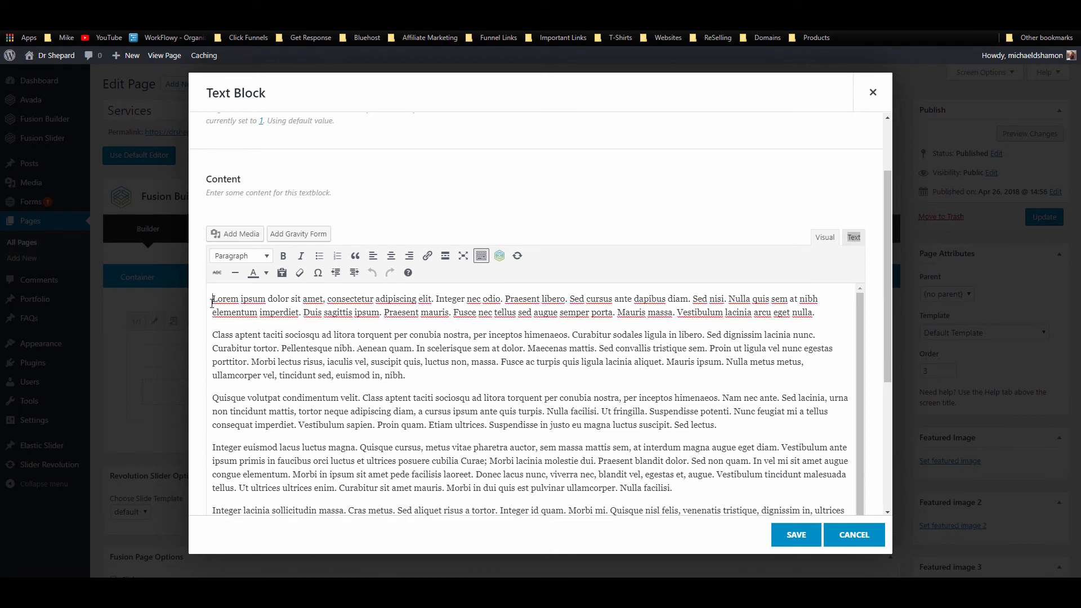
pyautogui.press('Return')
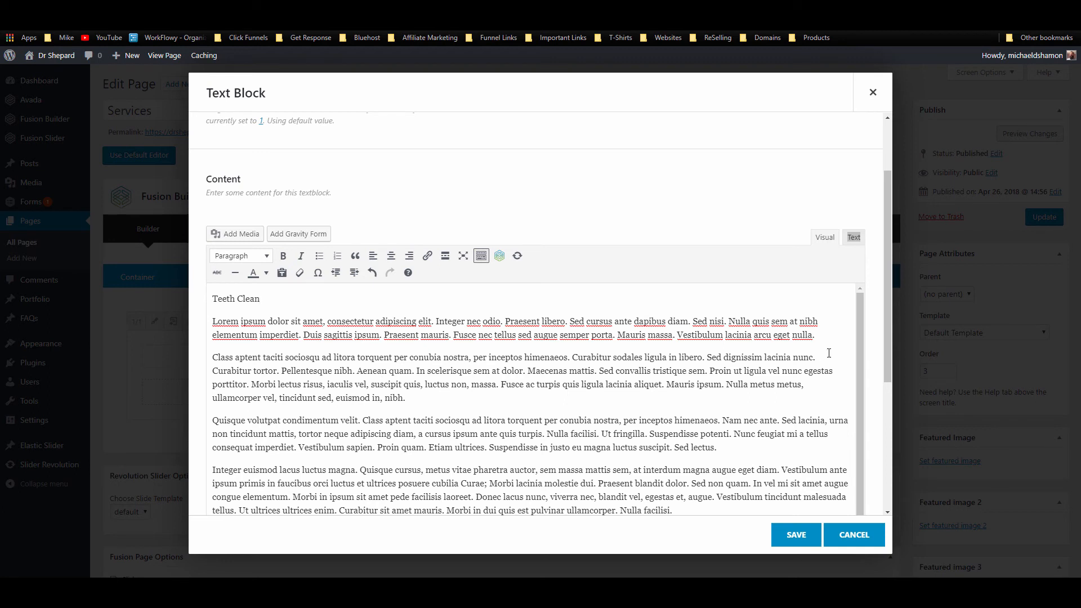
pyautogui.press('Return')
pyautogui.press('Return')
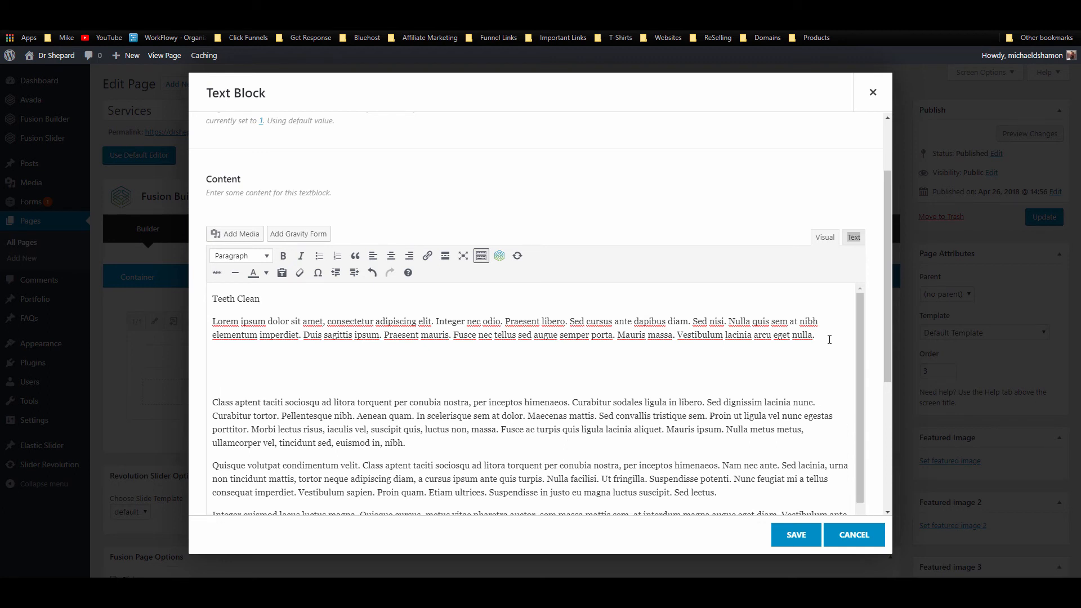
pyautogui.press('BackSpace')
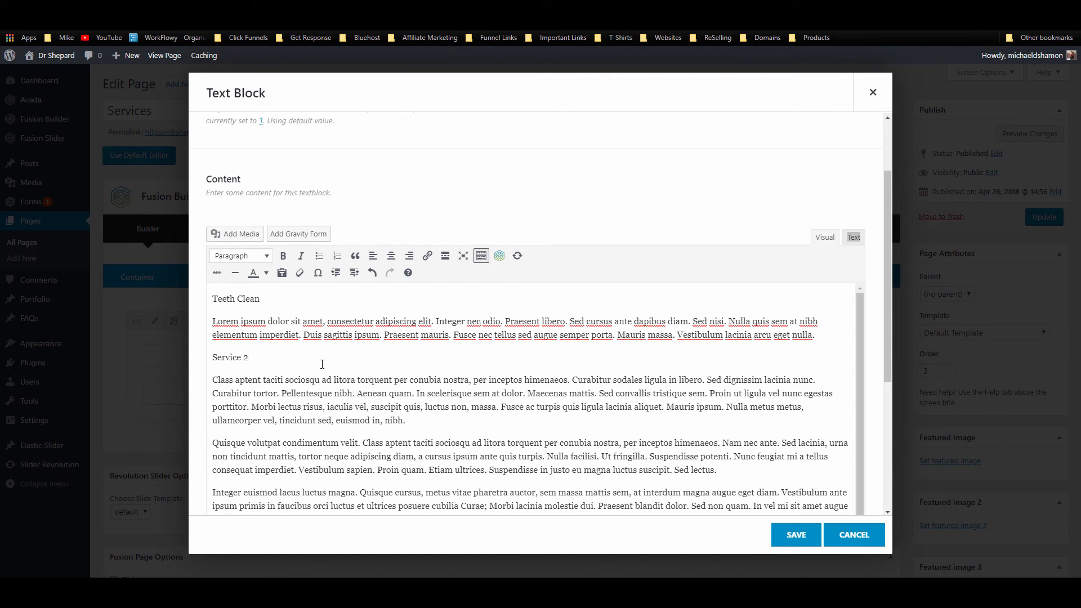
# Step: Copy the Service 2 heading above the third and fourth paragraphs
pyautogui.tripleClick(254, 355)
pyautogui.hotkey('ctrl', 'c')
pyautogui.click(416, 425)
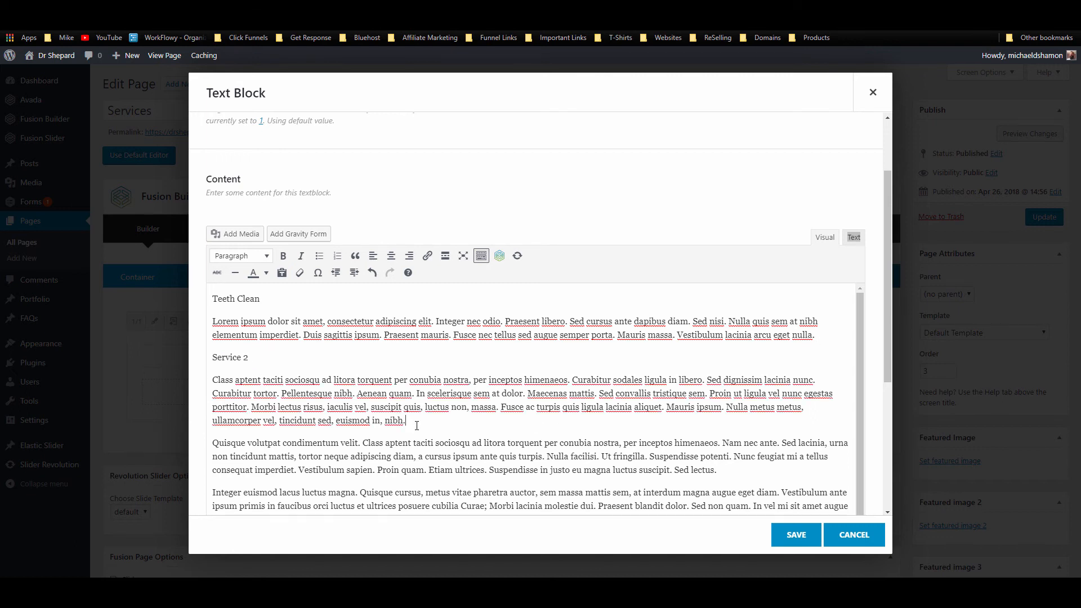
pyautogui.press('Return')
pyautogui.press('Return')
pyautogui.hotkey('ctrl', 'v')
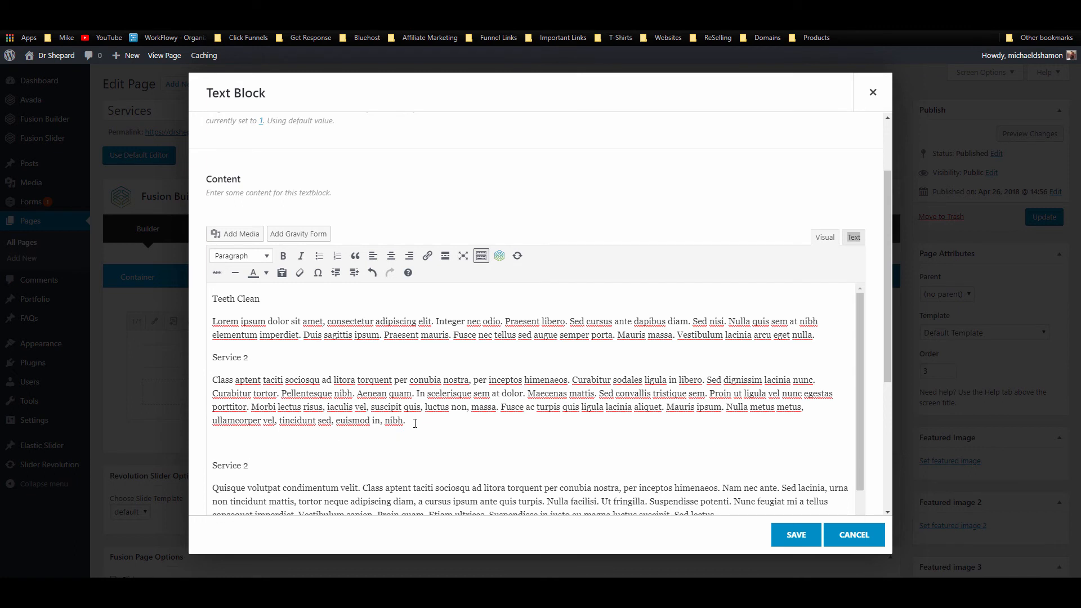
pyautogui.rightClick(415, 424)
pyautogui.click(425, 440)
pyautogui.press('Delete')
pyautogui.scroll(-1, 403, 447)
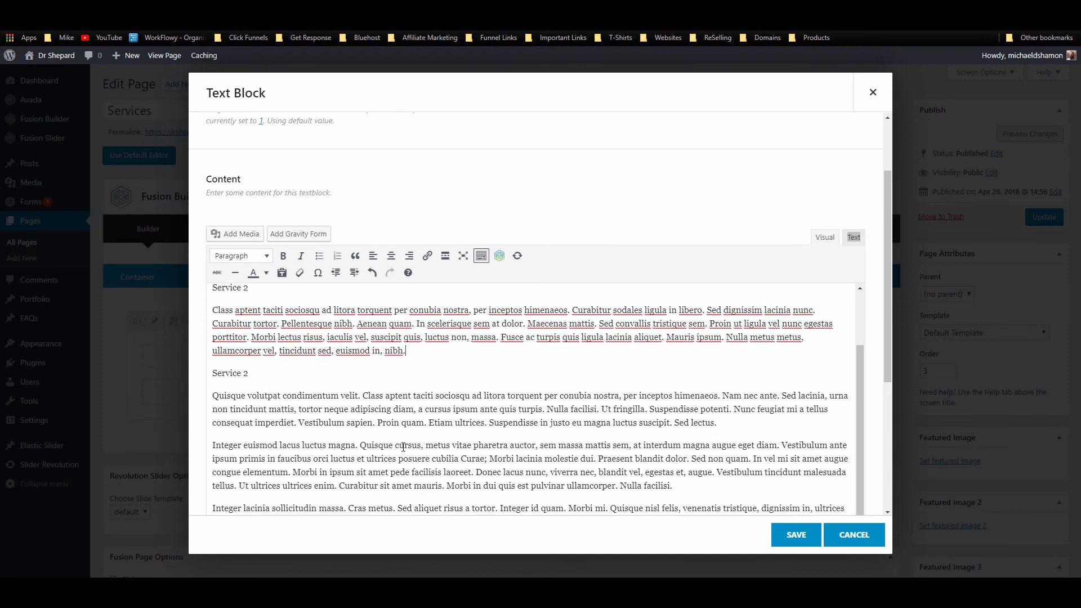
pyautogui.click(755, 422)
pyautogui.press('Return')
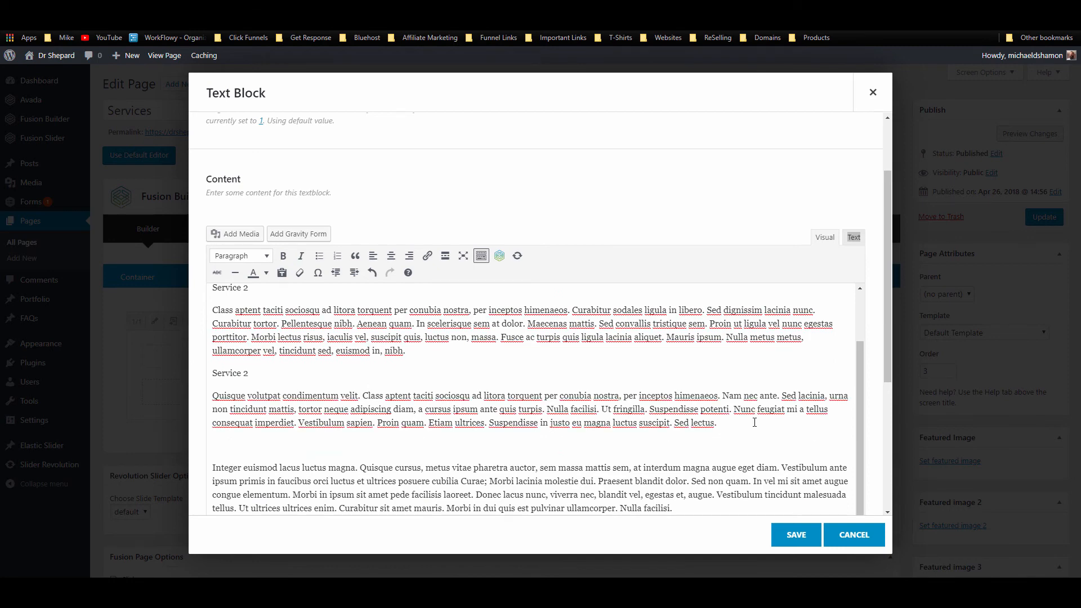
pyautogui.hotkey('ctrl', 'v')
# Step: Bold the Teeth Clean heading and the three Service 2 headings
pyautogui.scroll(1, 263, 376)
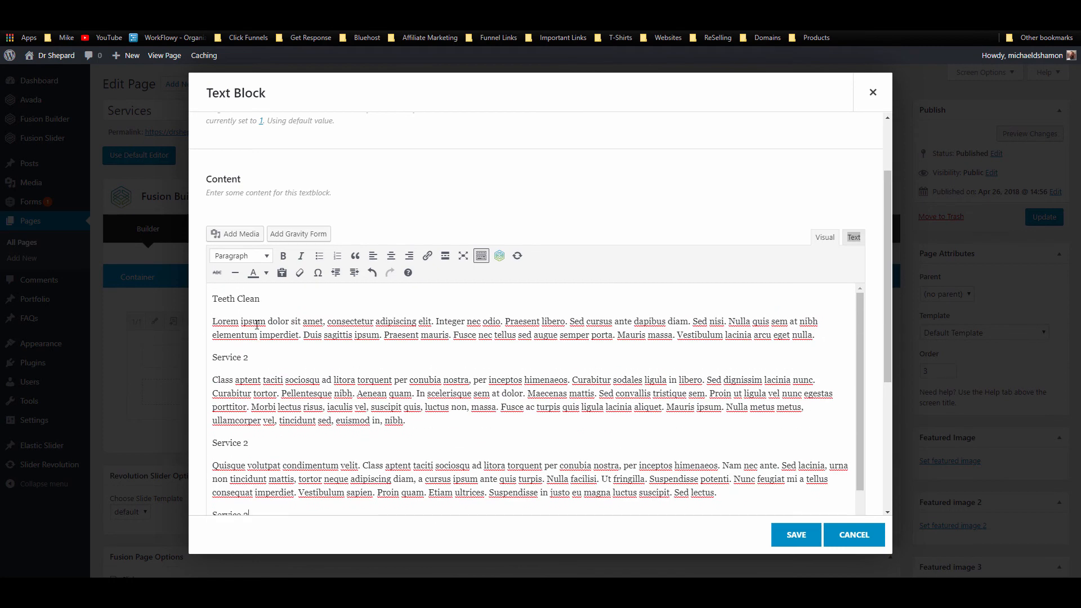
pyautogui.moveTo(272, 302); pyautogui.dragTo(157, 302)
pyautogui.hotkey('ctrl', 'b')
pyautogui.moveTo(253, 359); pyautogui.dragTo(183, 370)
pyautogui.hotkey('ctrl', 'b')
pyautogui.moveTo(212, 443); pyautogui.dragTo(269, 442)
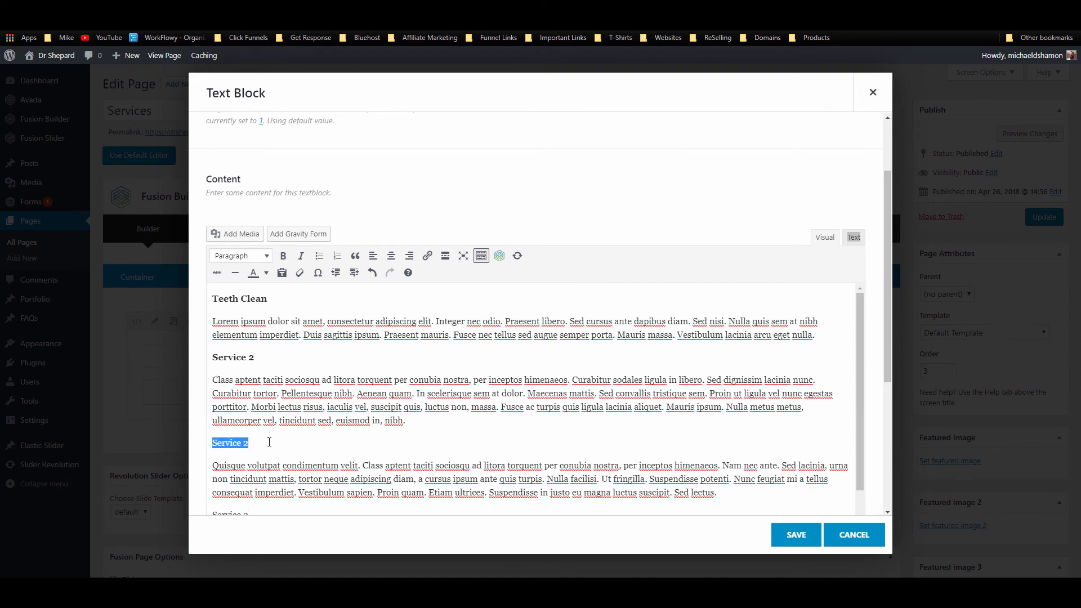
pyautogui.hotkey('ctrl', 'b')
pyautogui.scroll(-2, 269, 442)
pyautogui.moveTo(212, 423); pyautogui.dragTo(258, 423)
pyautogui.hotkey('ctrl', 'c')
pyautogui.hotkey('ctrl', 'b')
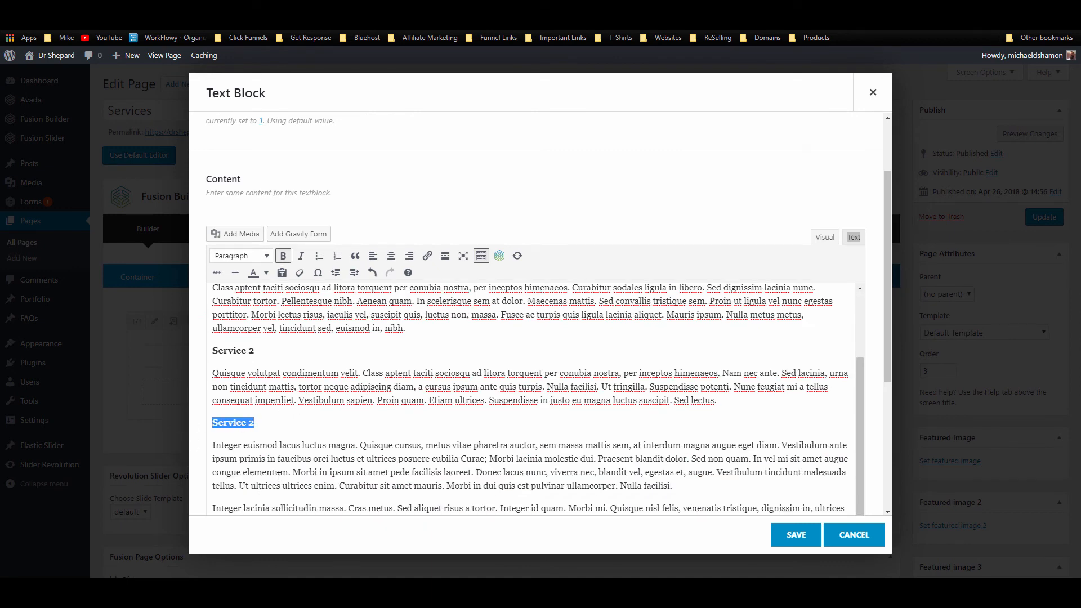
# Step: Add a final heading, renumber to Service 4 and Service 5, bold it, and save
pyautogui.scroll(-3, 601, 465)
pyautogui.click(702, 300)
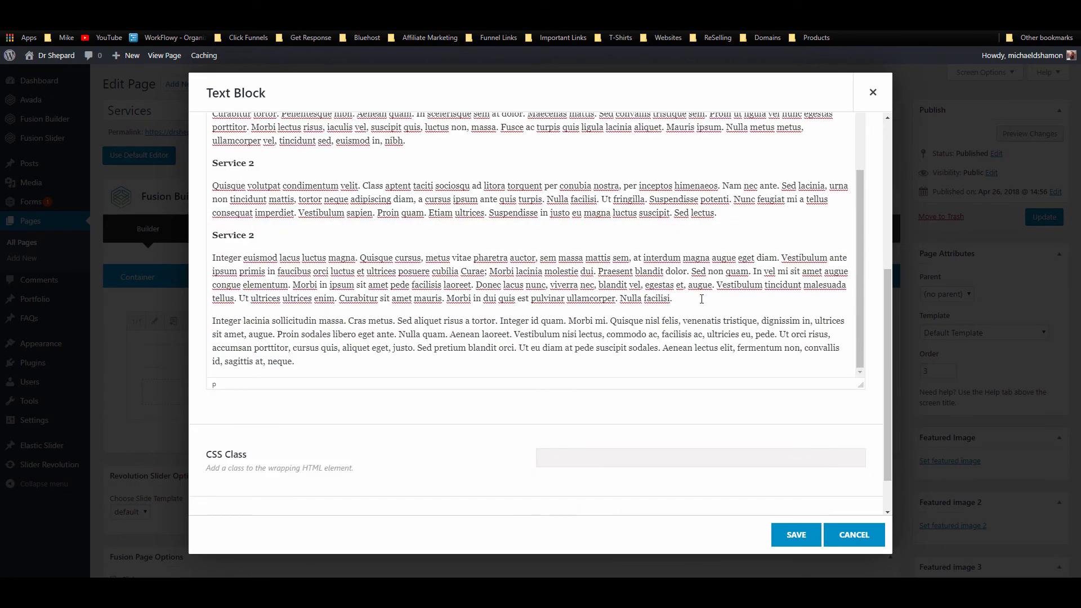
pyautogui.press('Return')
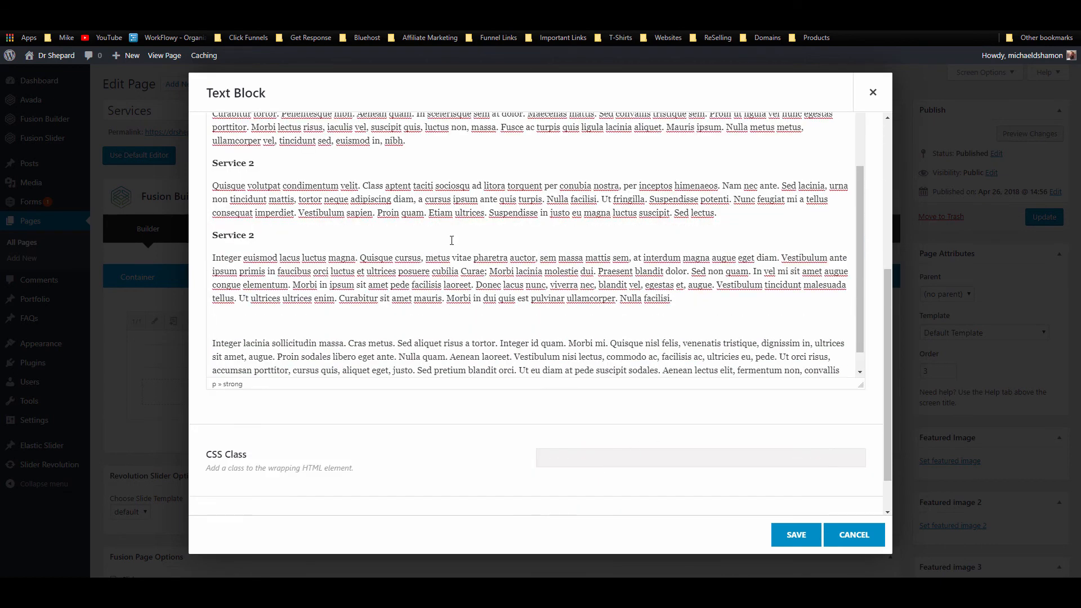
pyautogui.hotkey('ctrl', 'v')
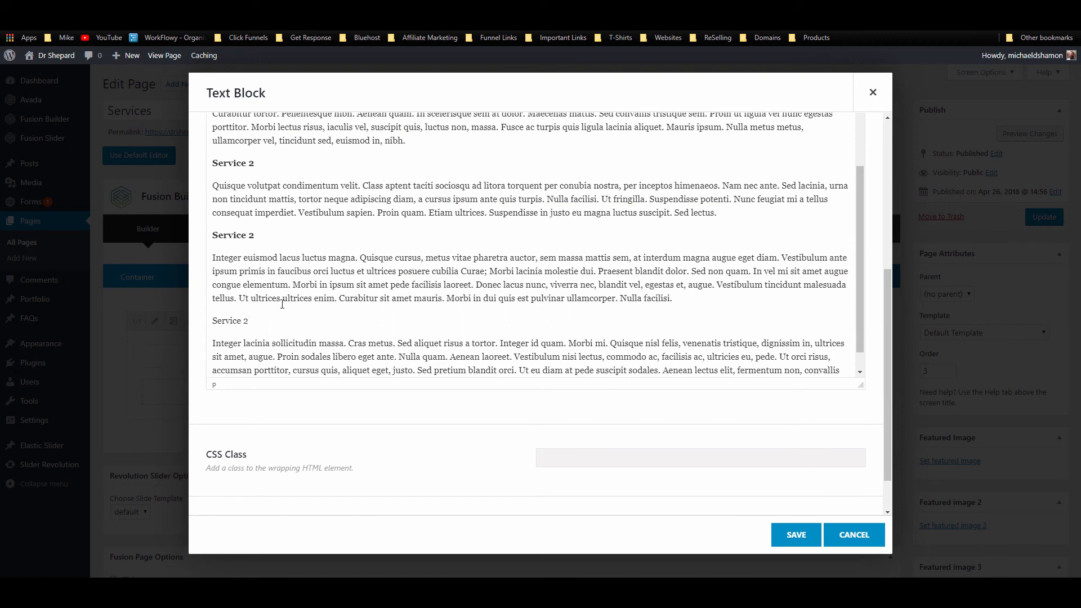
pyautogui.scroll(3, 249, 293)
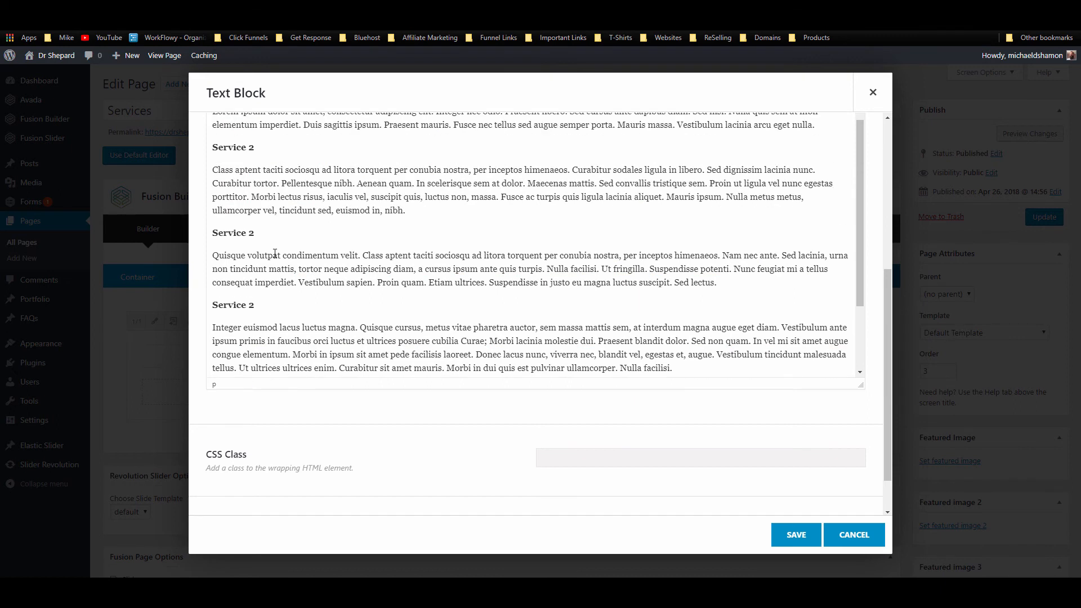
pyautogui.click(251, 256)
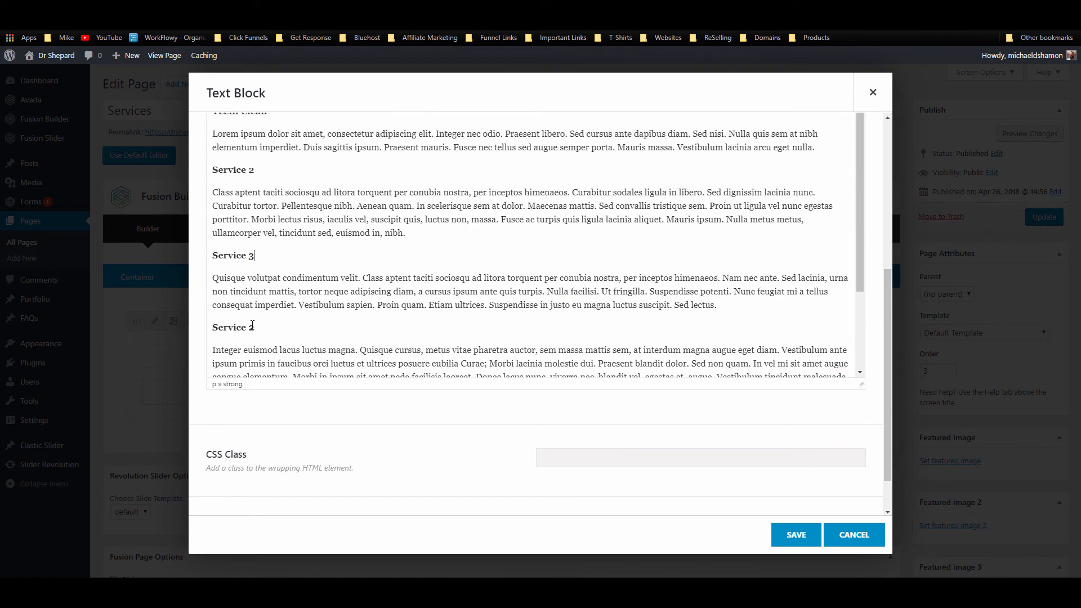
pyautogui.write('4')
pyautogui.scroll(-4, 252, 336)
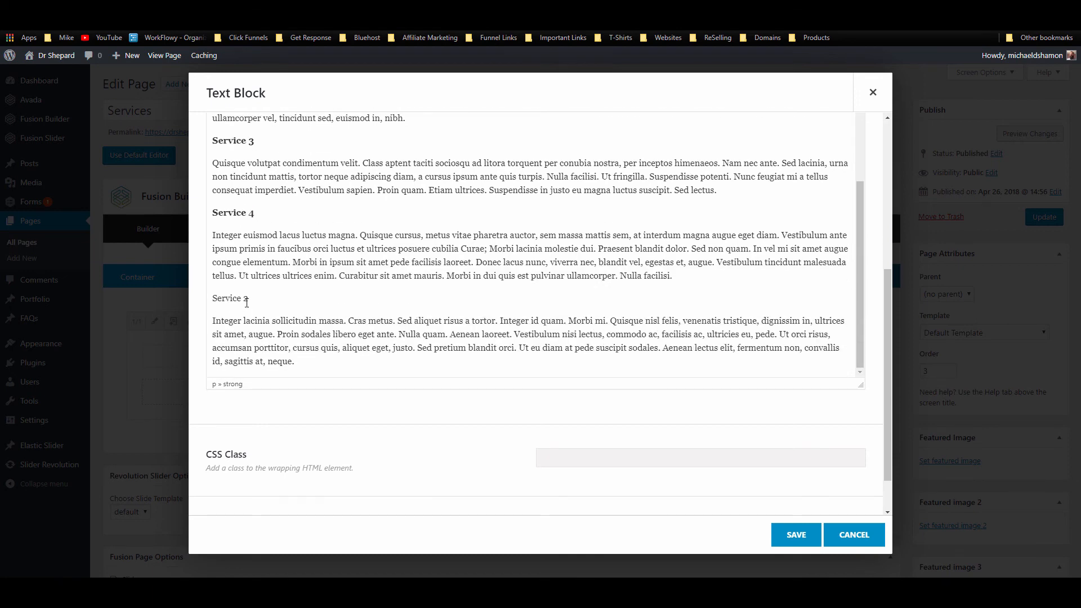
pyautogui.doubleClick(246, 299)
pyautogui.moveTo(256, 304); pyautogui.dragTo(195, 310)
pyautogui.hotkey('ctrl', 'b')
pyautogui.click(798, 532)
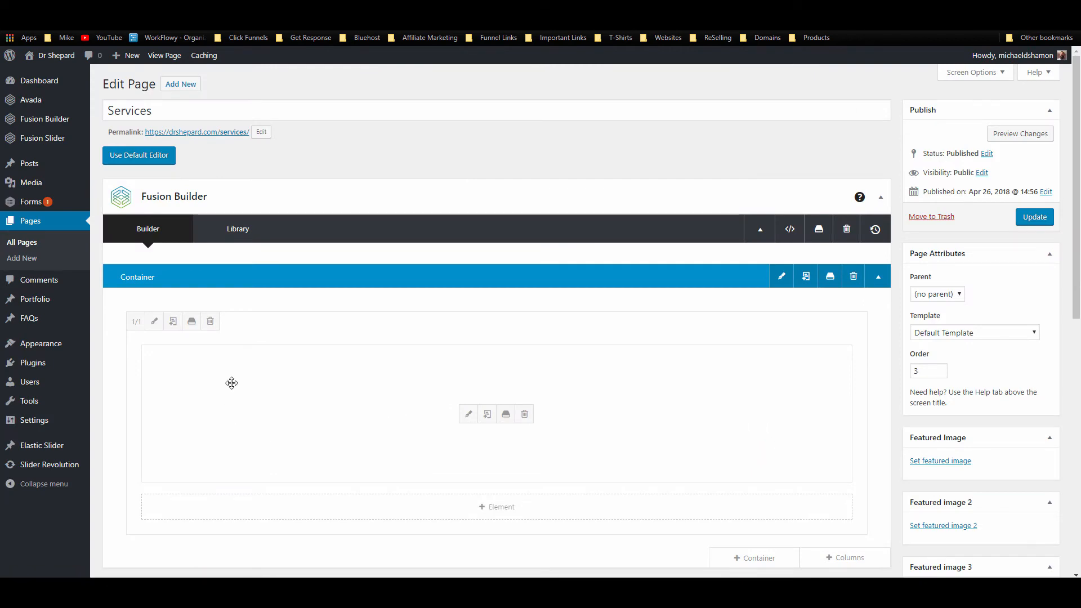
# Step: Add a second 1/1 container below the text block and search elements for 'imag'
pyautogui.click(388, 519)
pyautogui.click(851, 532)
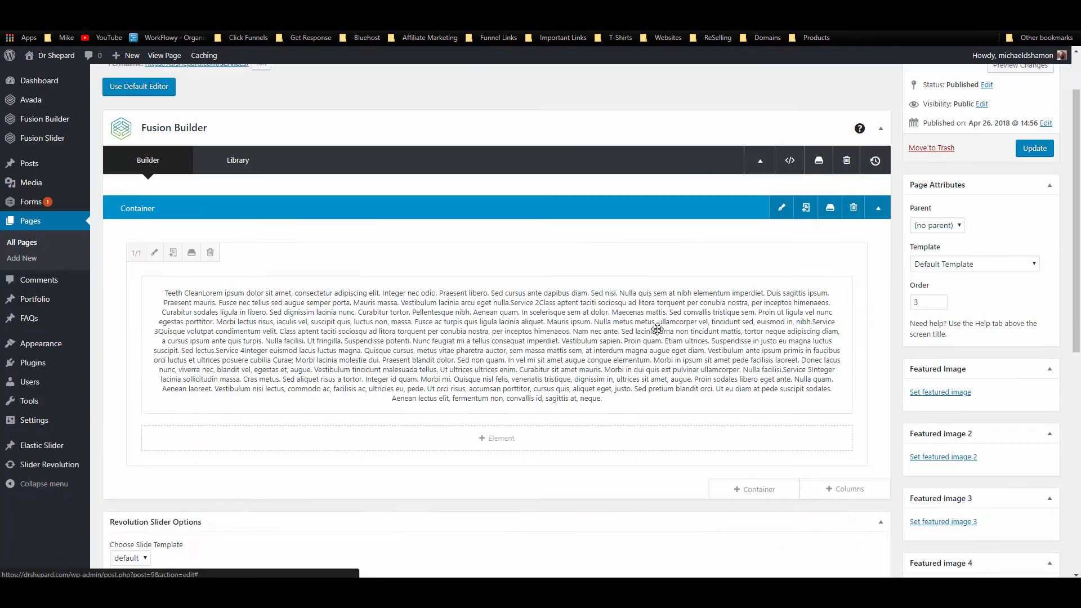
pyautogui.scroll(-4, 657, 329)
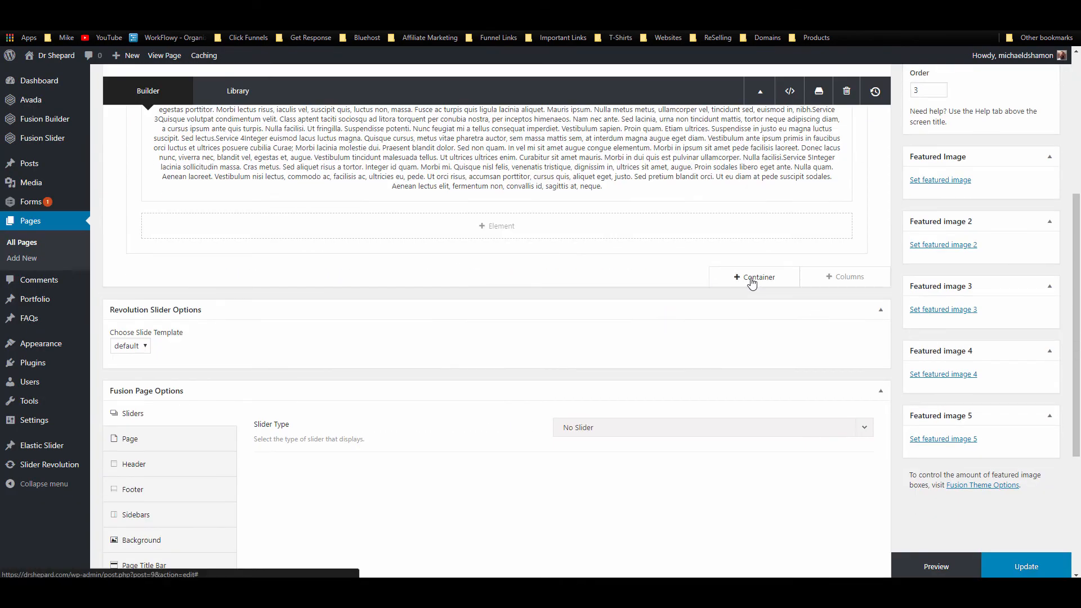
pyautogui.click(752, 279)
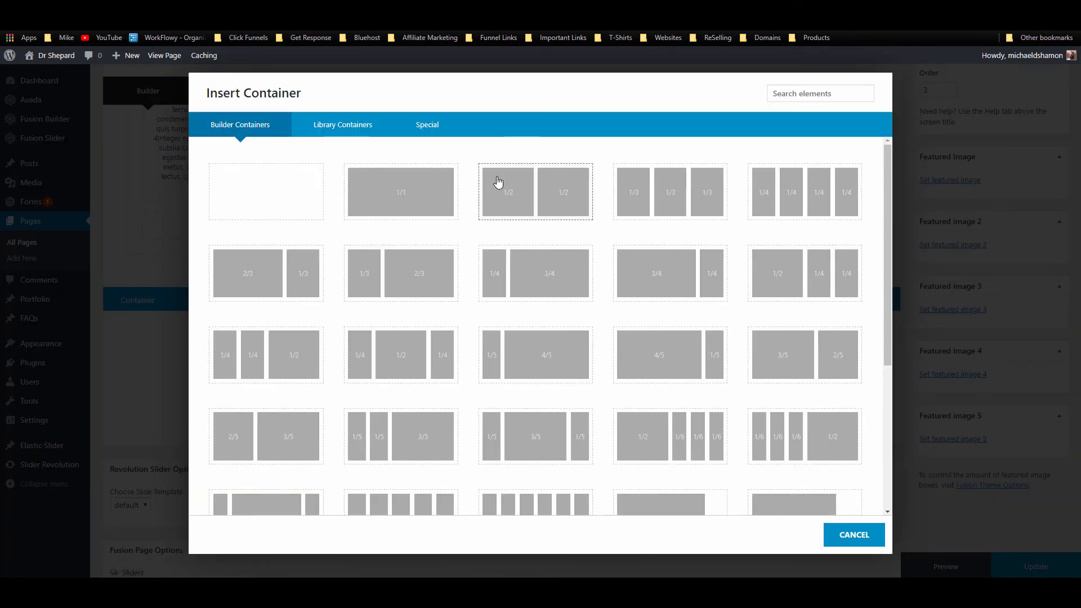
pyautogui.click(401, 191)
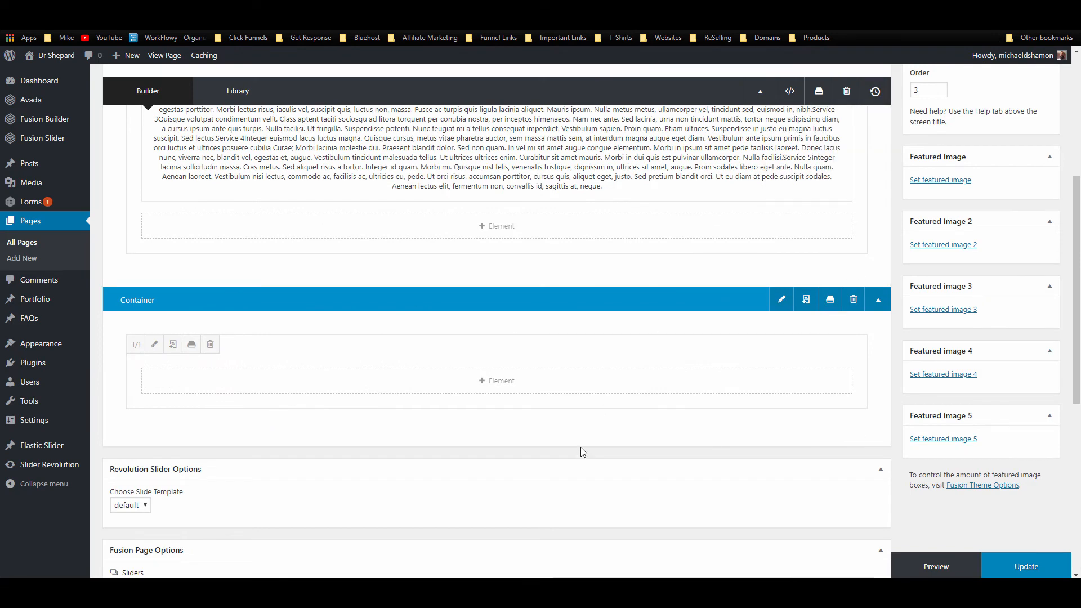
pyautogui.click(597, 380)
pyautogui.click(820, 93)
pyautogui.write('i')
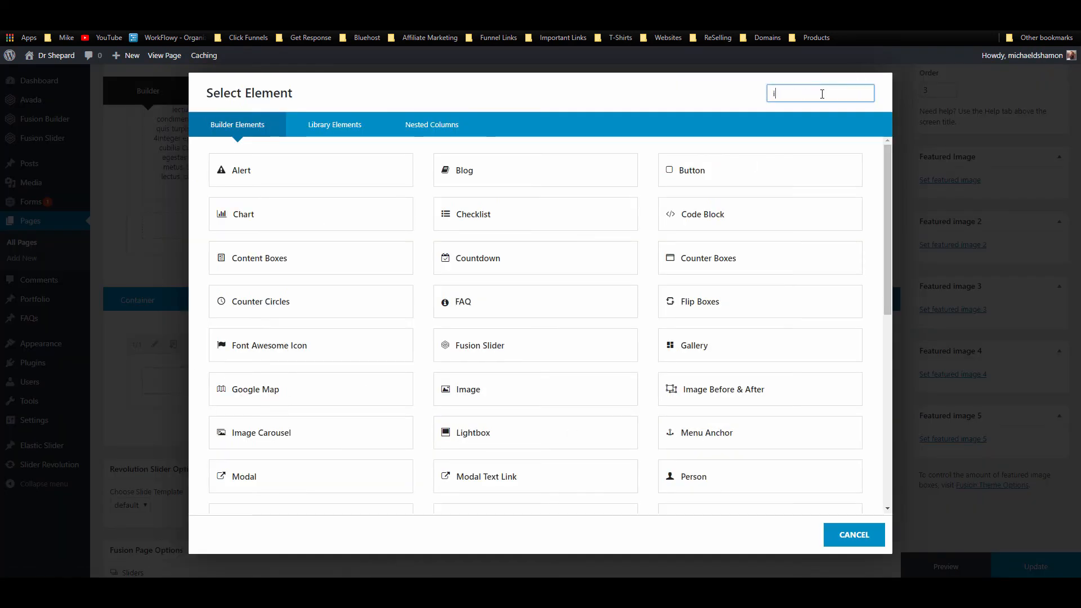
pyautogui.write('maf')
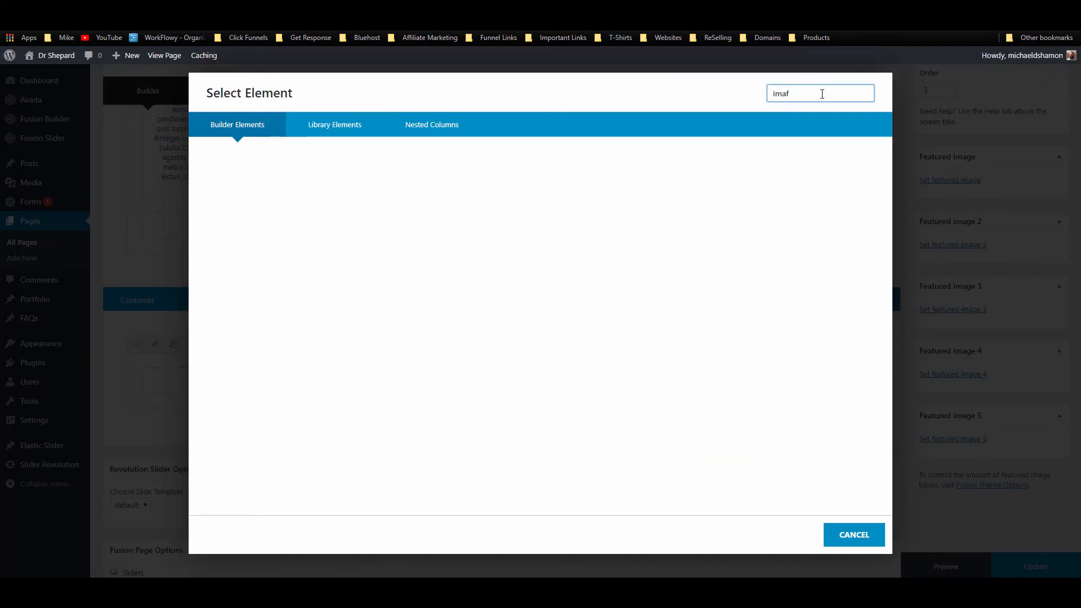
pyautogui.press('BackSpace')
# Step: Add an Image element showing the business woman silhouette from the media library
pyautogui.write('g')
pyautogui.click(239, 170)
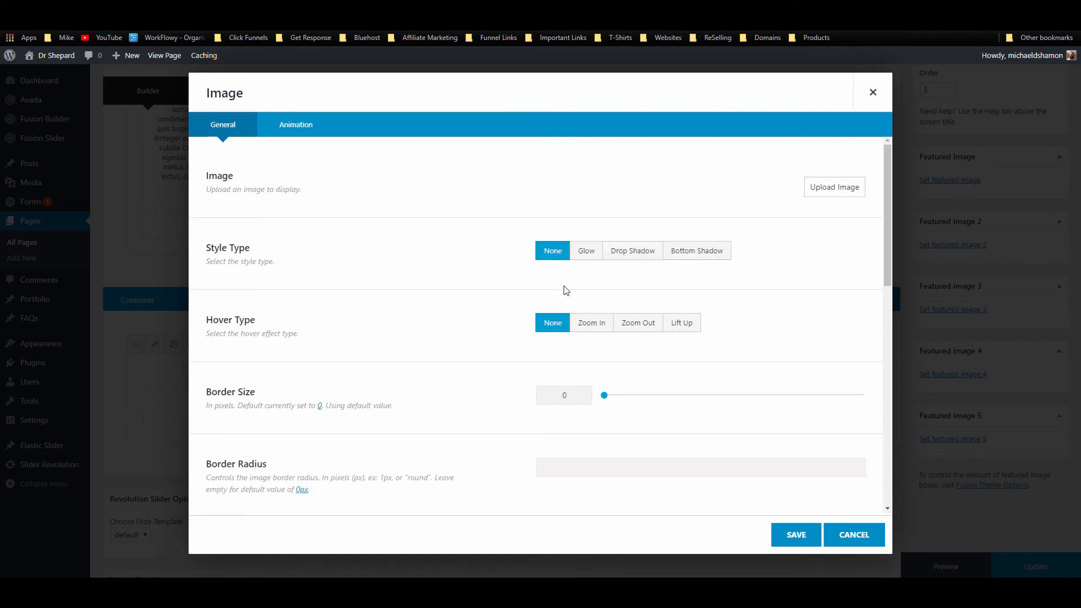
pyautogui.click(818, 188)
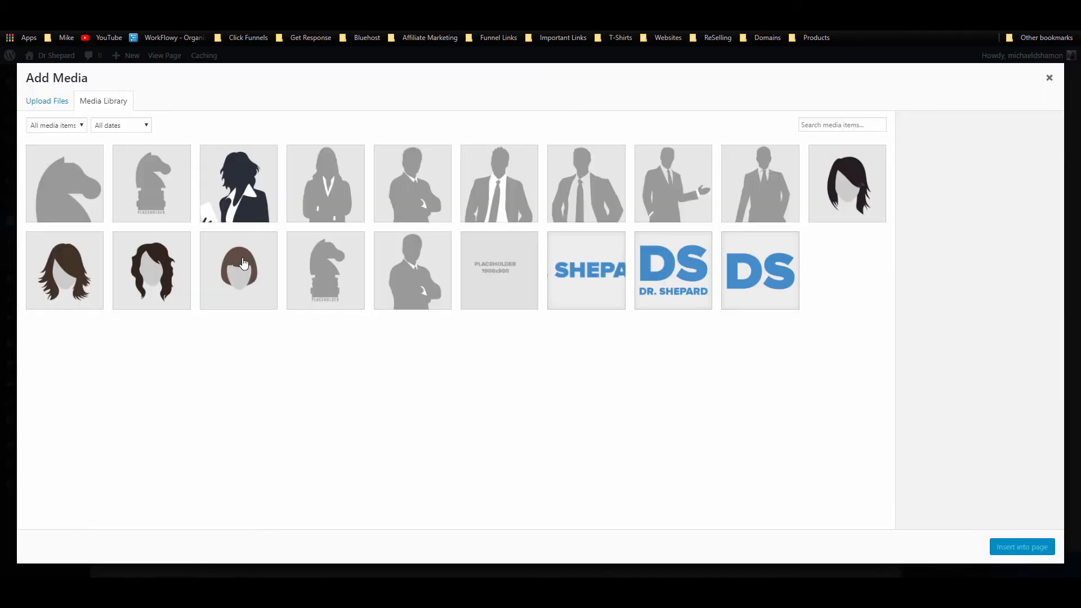
pyautogui.click(312, 185)
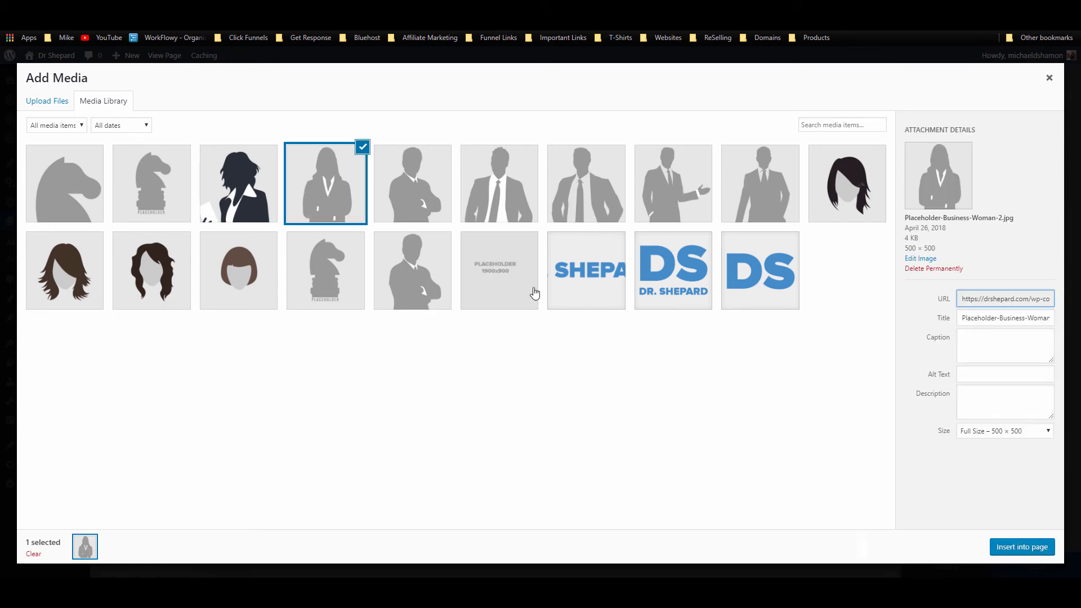
pyautogui.click(1033, 554)
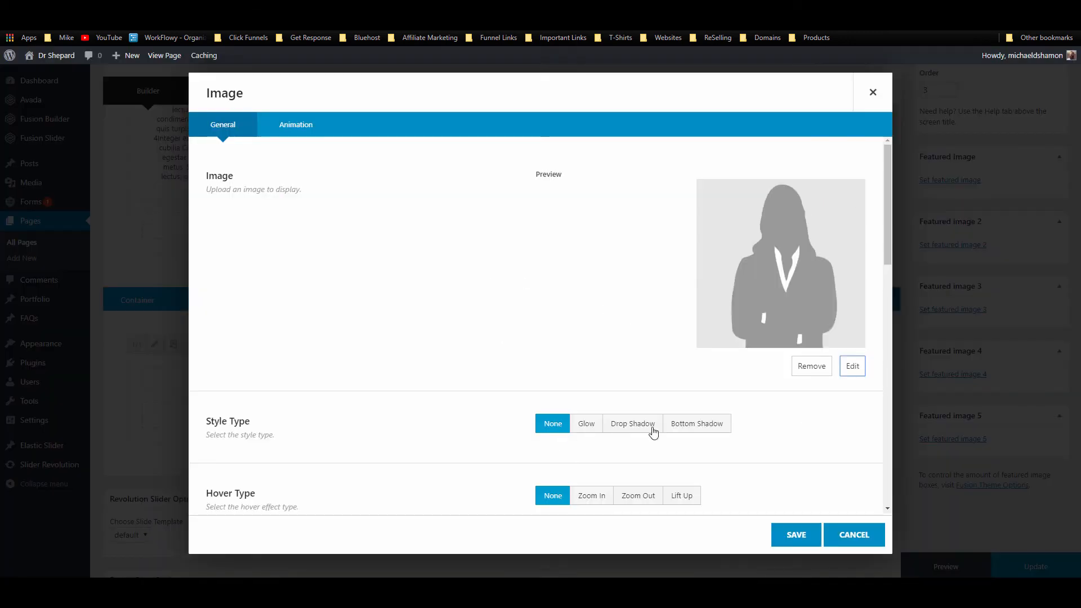
# Step: Give the image a 5 px #448CCB border, centre it, and save
pyautogui.scroll(-2, 766, 445)
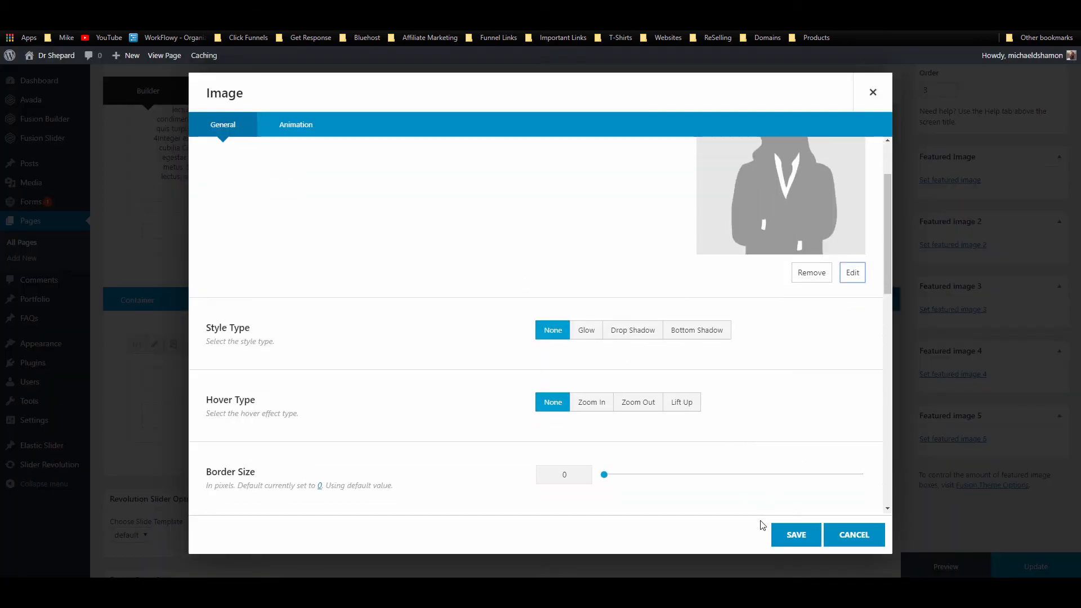
pyautogui.moveTo(601, 475); pyautogui.dragTo(630, 475)
pyautogui.click(821, 23)
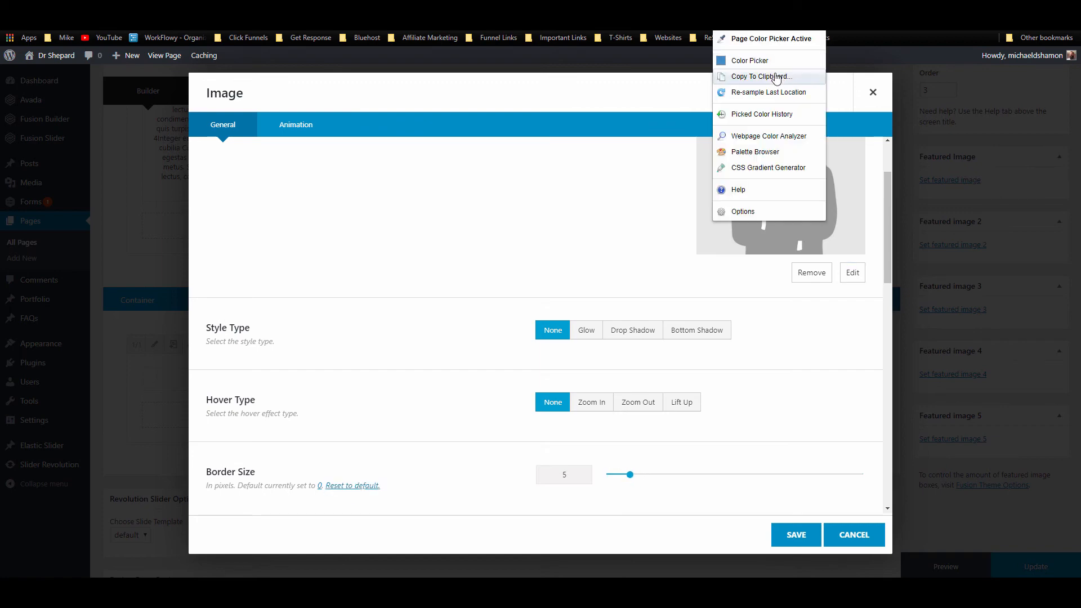
pyautogui.click(766, 80)
pyautogui.click(760, 90)
pyautogui.scroll(-5, 668, 302)
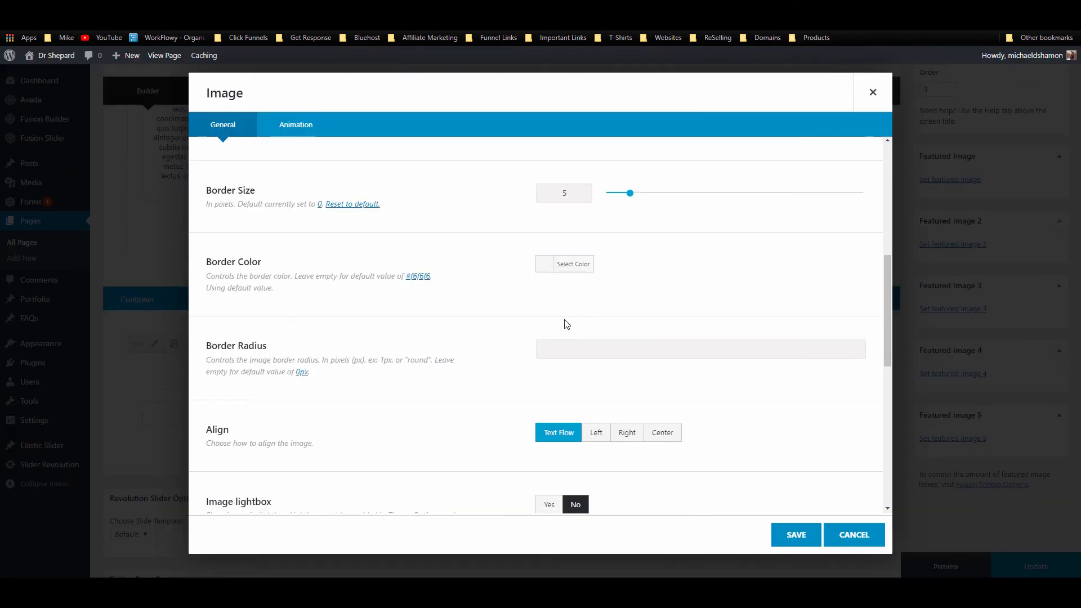
pyautogui.click(581, 265)
pyautogui.hotkey('ctrl', 'v')
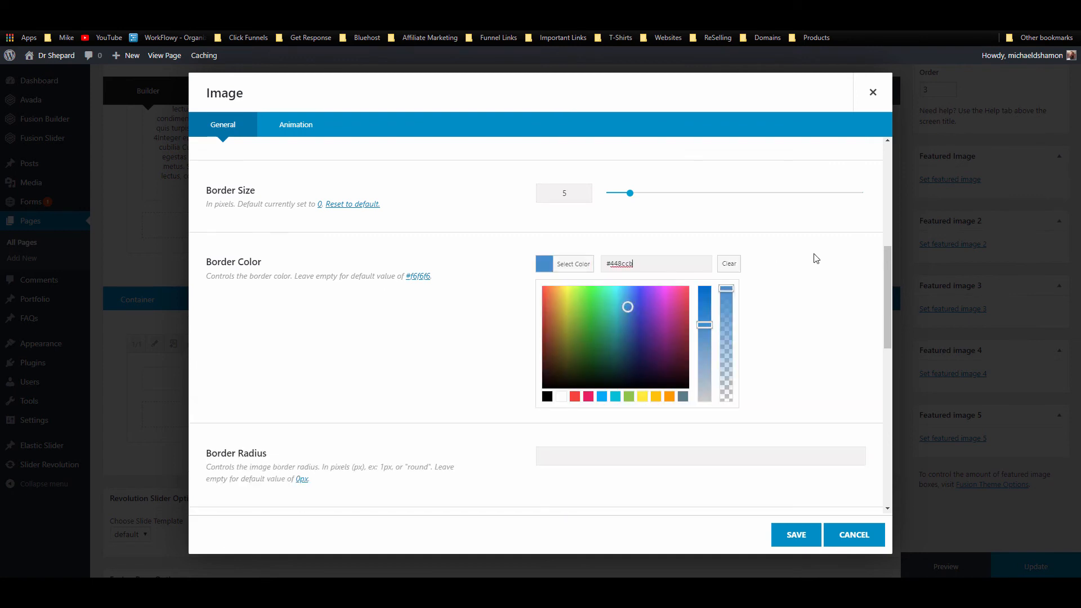
pyautogui.click(812, 265)
pyautogui.scroll(-3, 664, 272)
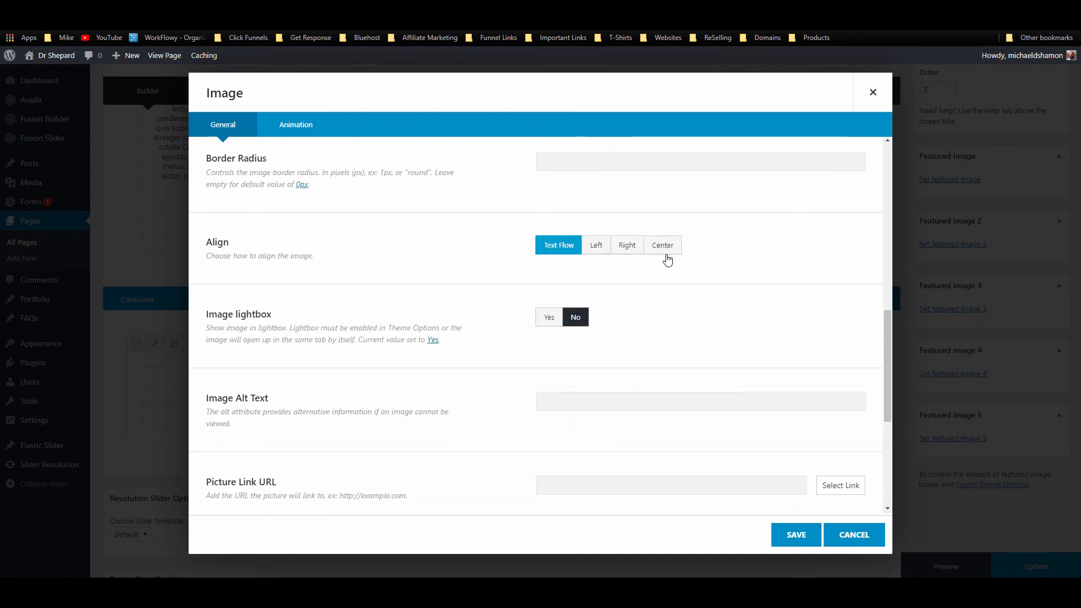
pyautogui.click(663, 248)
pyautogui.scroll(-2, 683, 340)
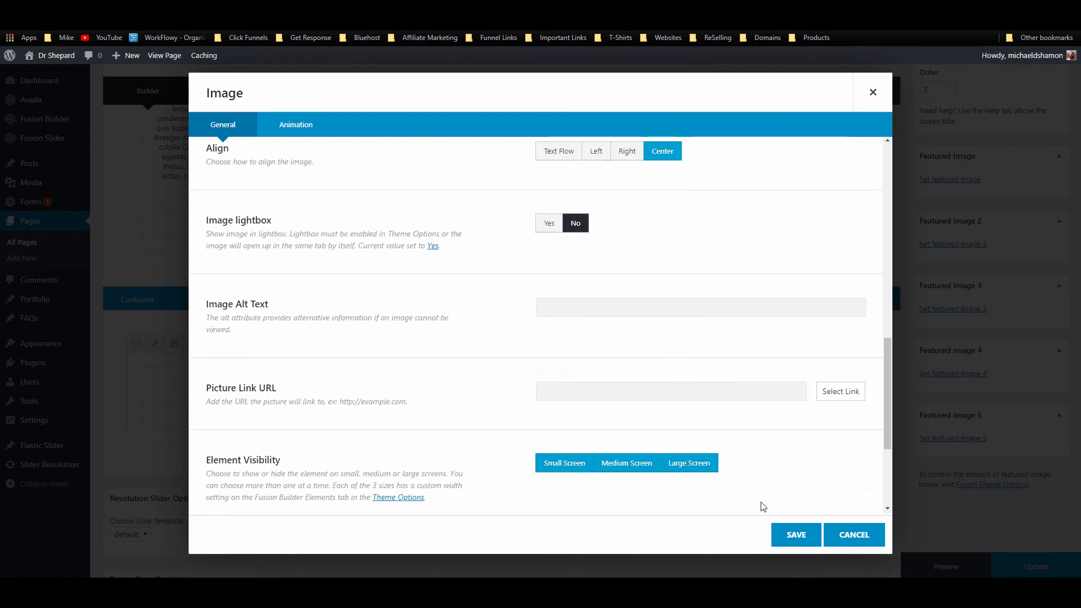
pyautogui.click(787, 535)
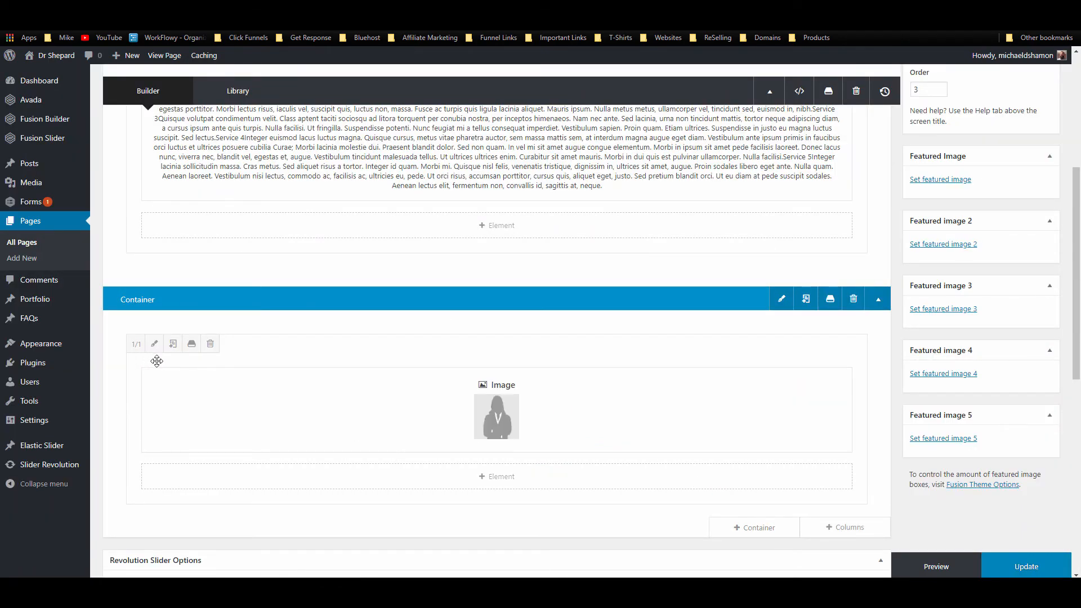
# Step: Make the text column 2/3 and image column 1/3, merged into one container
pyautogui.scroll(5, 135, 345)
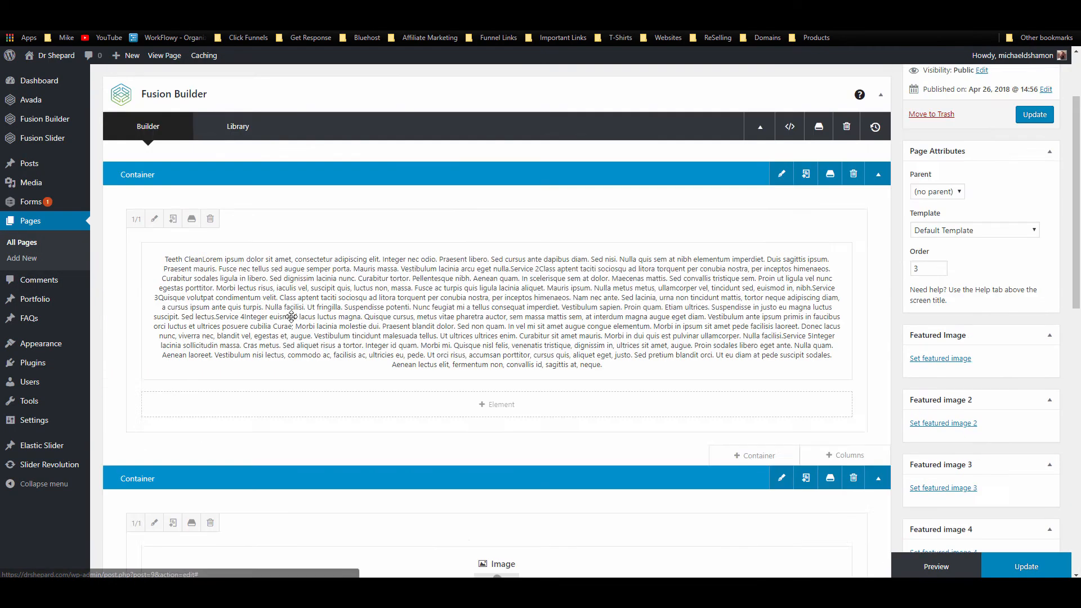
pyautogui.click(137, 321)
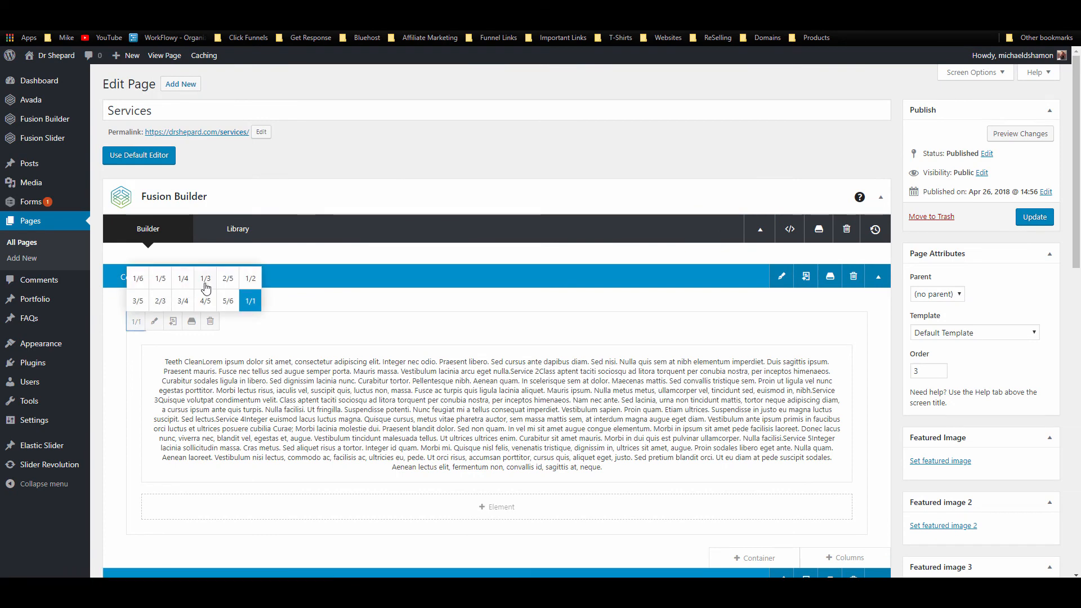
pyautogui.click(161, 300)
pyautogui.scroll(-3, 143, 507)
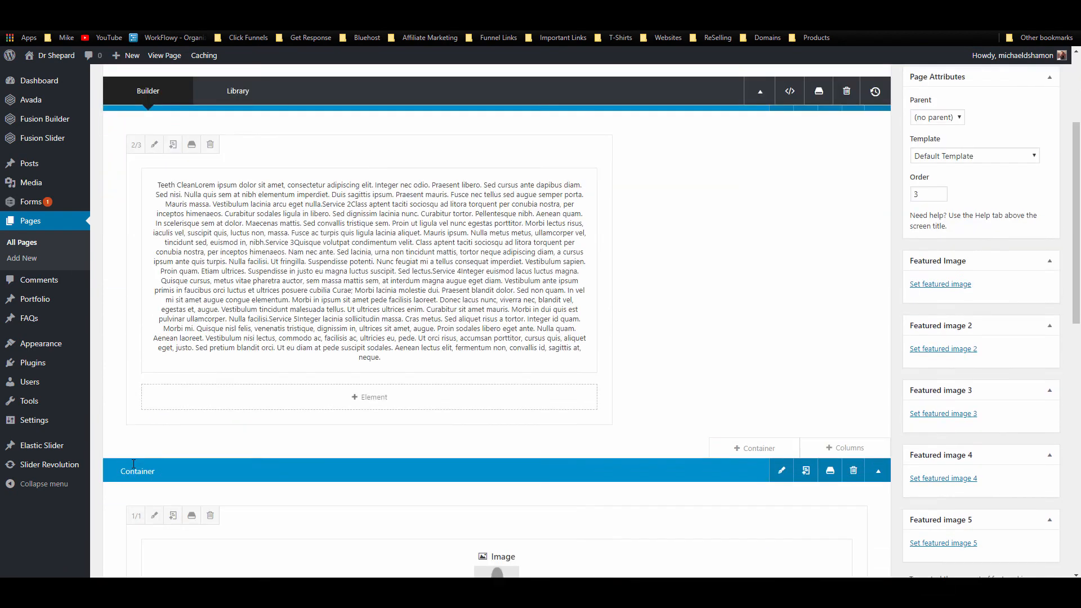
pyautogui.click(136, 505)
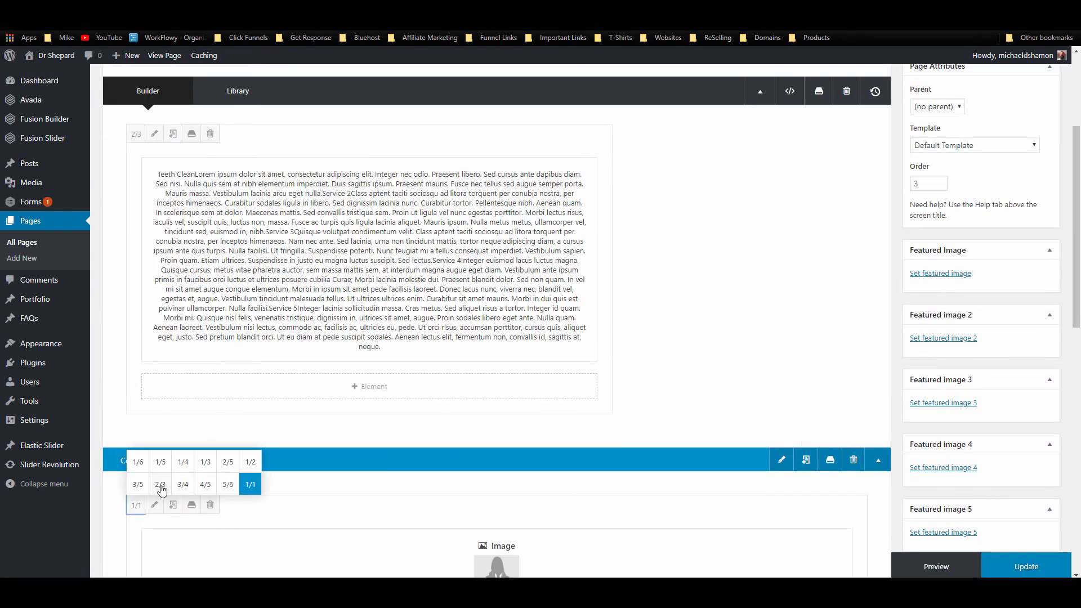
pyautogui.click(209, 463)
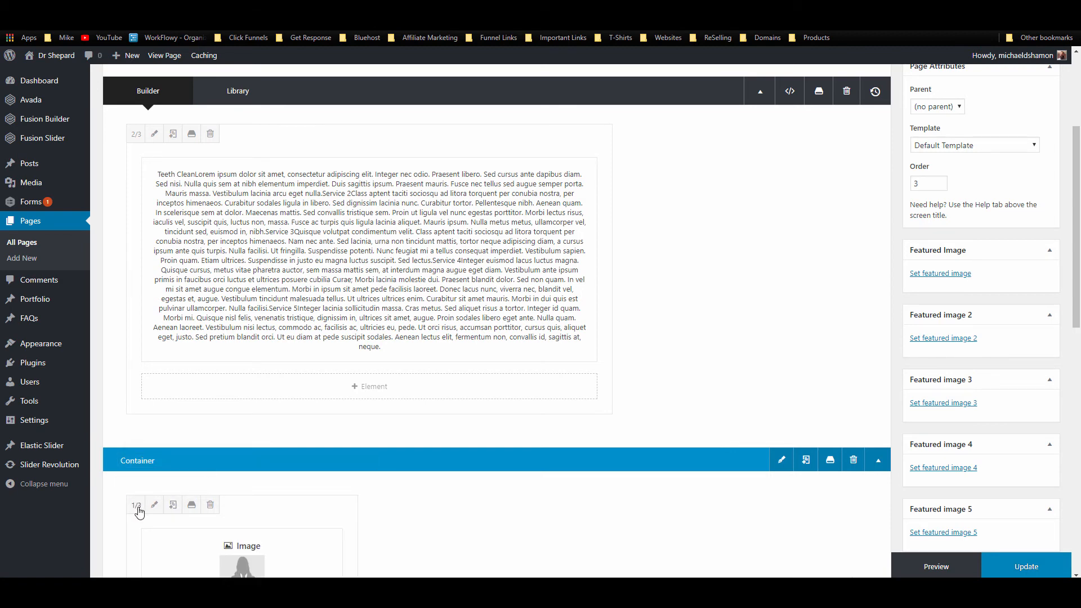
pyautogui.moveTo(254, 505); pyautogui.dragTo(700, 313)
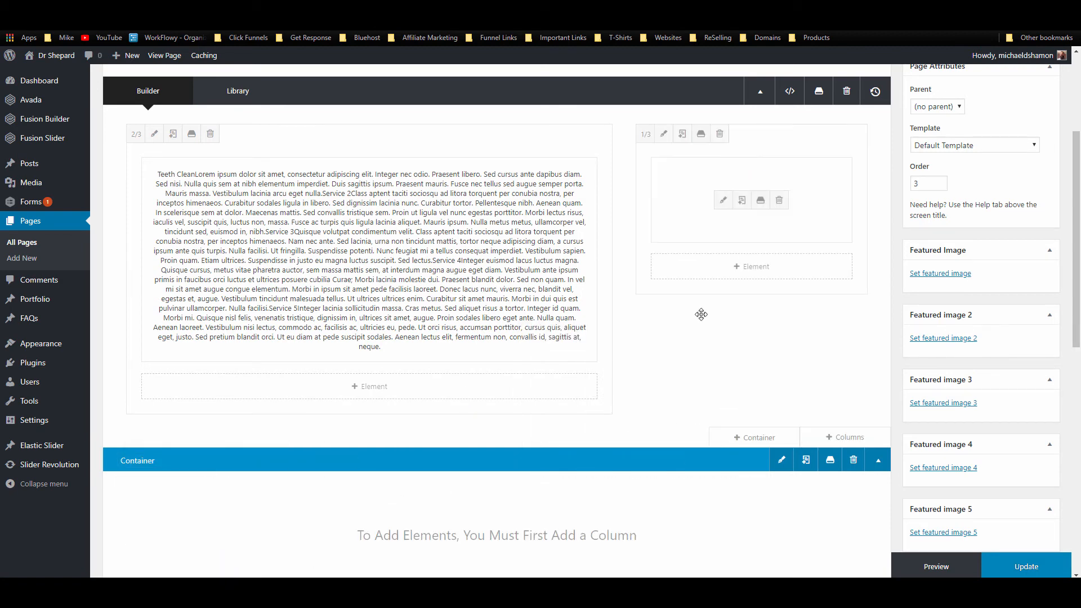
pyautogui.click(854, 460)
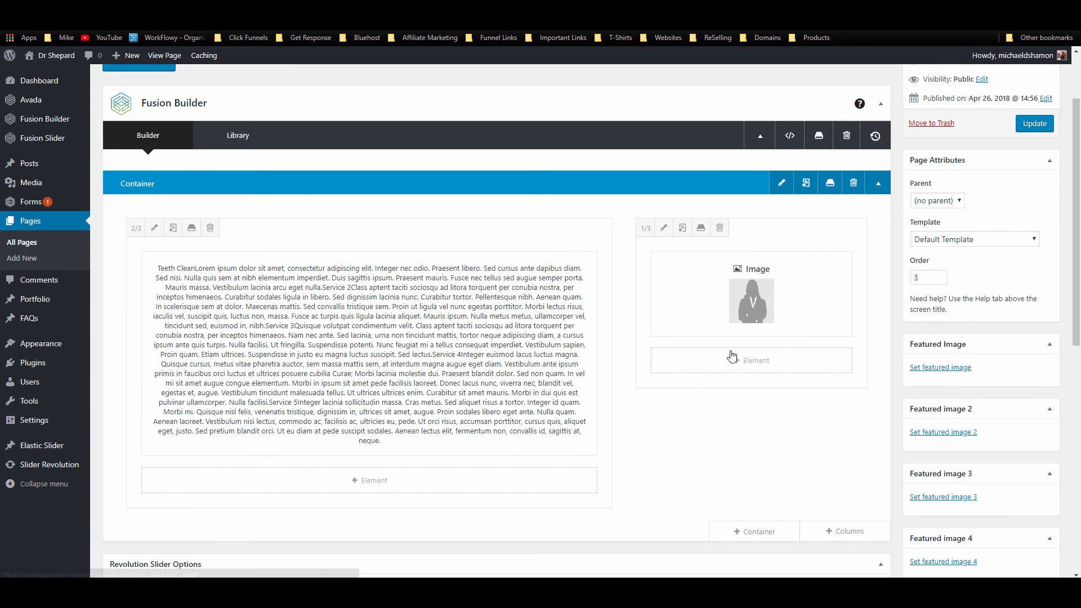
pyautogui.click(735, 363)
# Step: Add a default-style Separator element under the image
pyautogui.click(820, 92)
pyautogui.write('se')
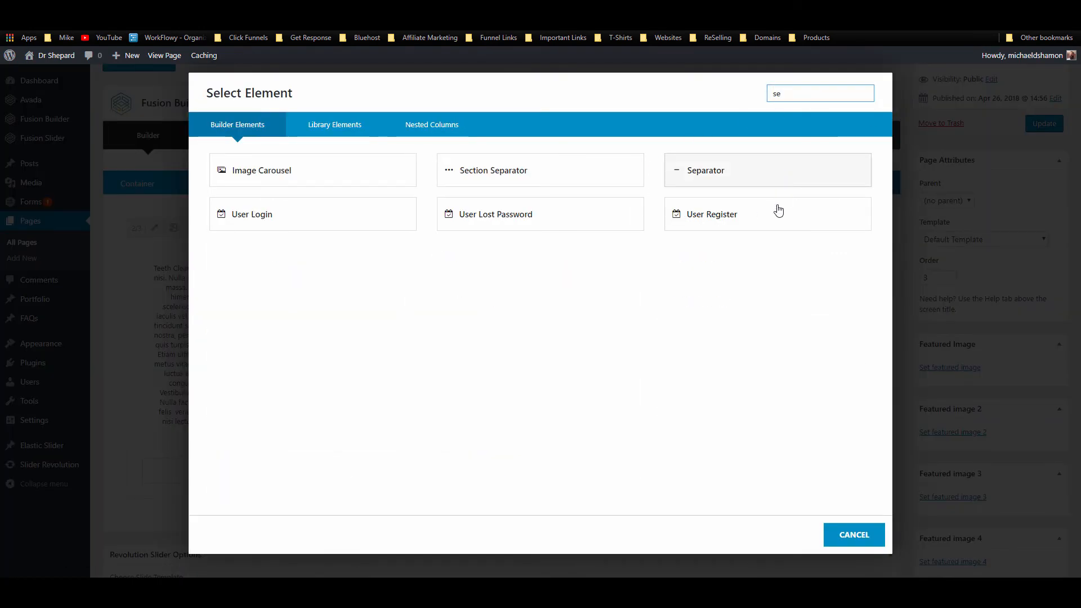
pyautogui.click(775, 175)
pyautogui.click(608, 181)
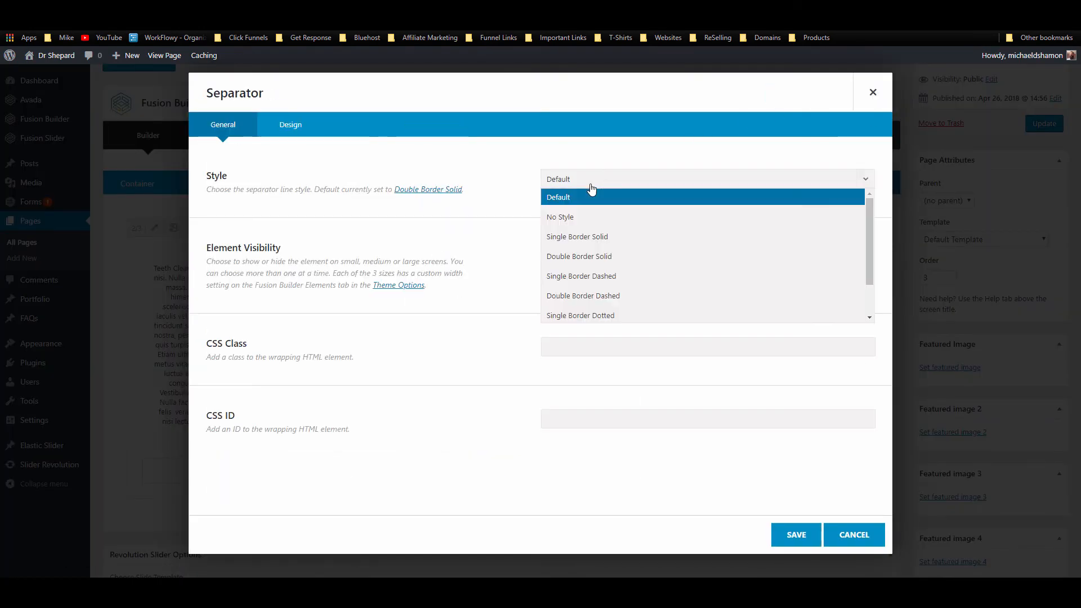
pyautogui.click(589, 201)
pyautogui.click(299, 128)
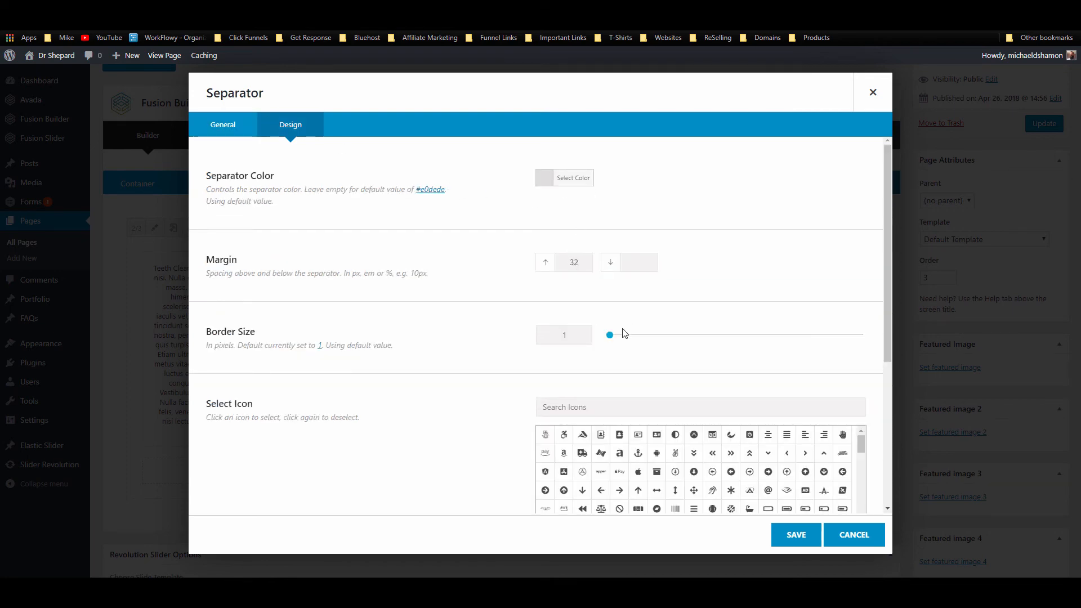
pyautogui.click(793, 537)
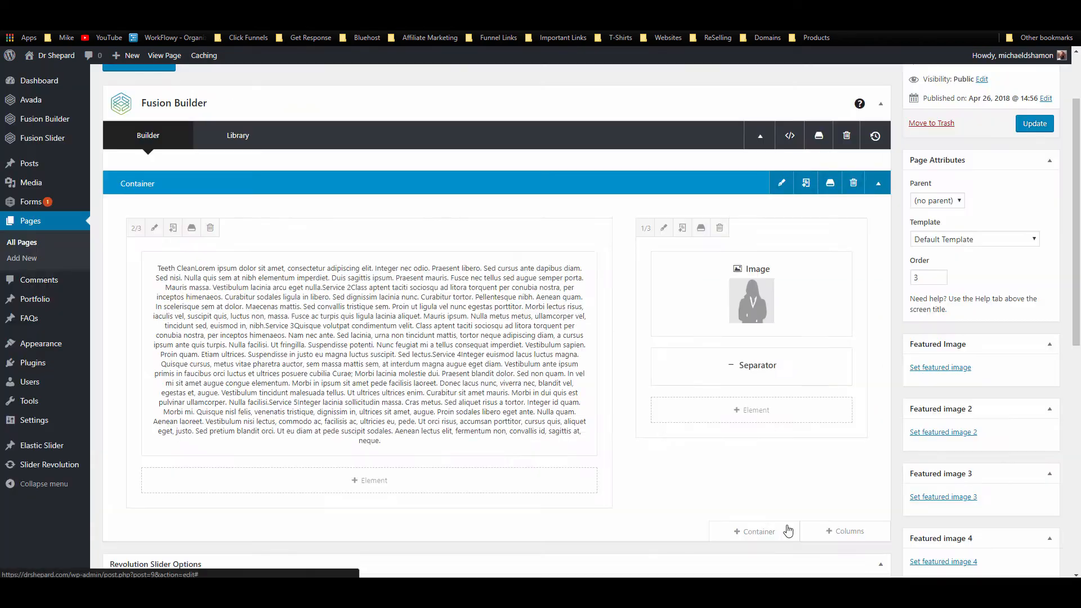
# Step: Clone the image and separator into three stacked portraits, update, and view the live page
pyautogui.click(742, 294)
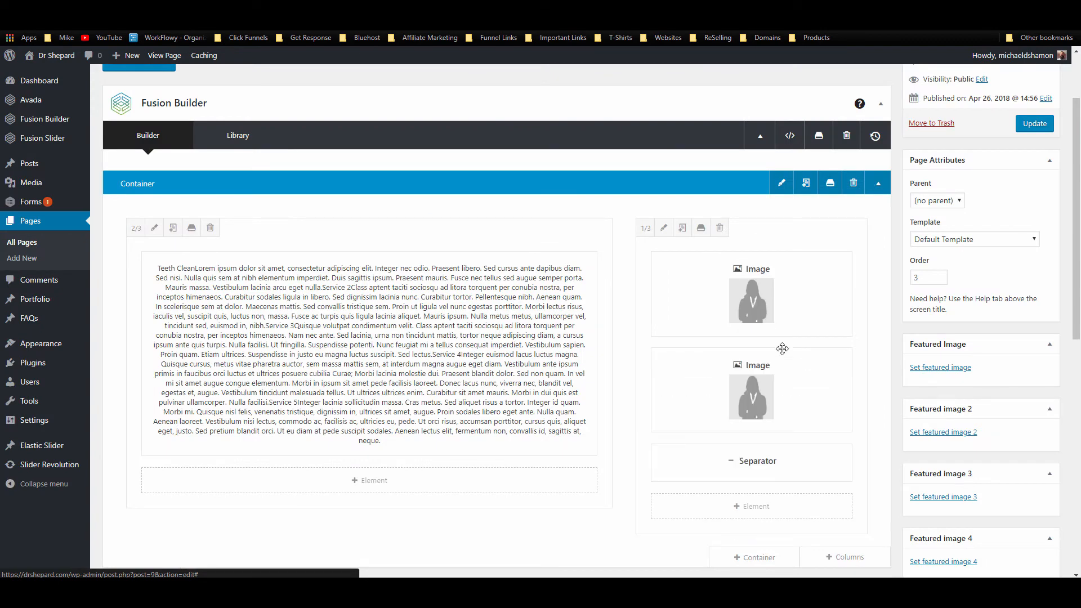
pyautogui.scroll(-2, 813, 331)
pyautogui.moveTo(818, 311)
pyautogui.mouseDown()
pyautogui.moveTo(819, 352)
pyautogui.moveTo(793, 320)
pyautogui.mouseUp()
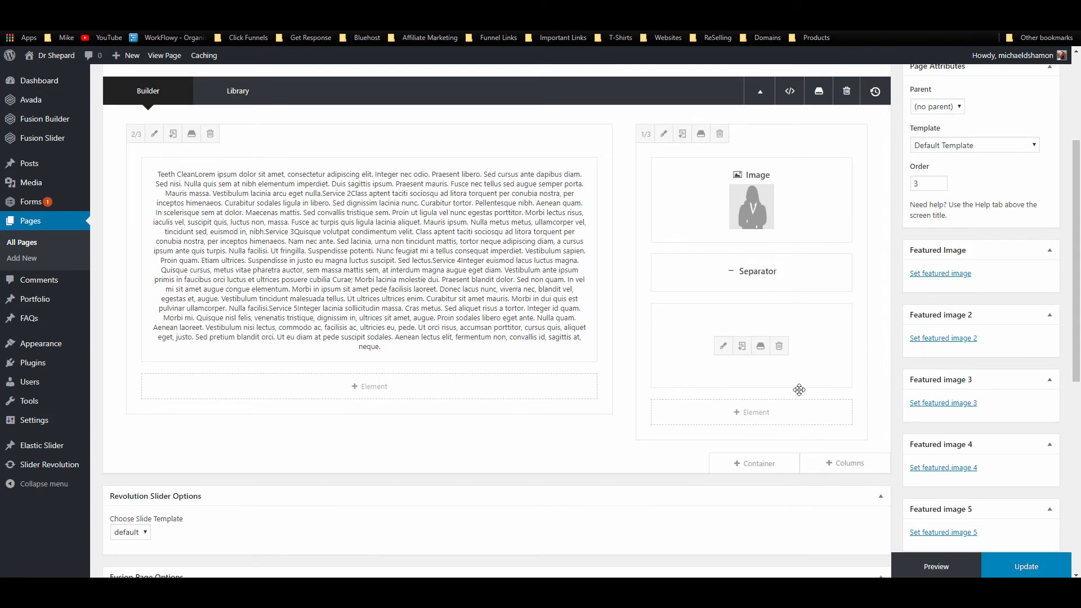
pyautogui.click(742, 345)
pyautogui.click(742, 275)
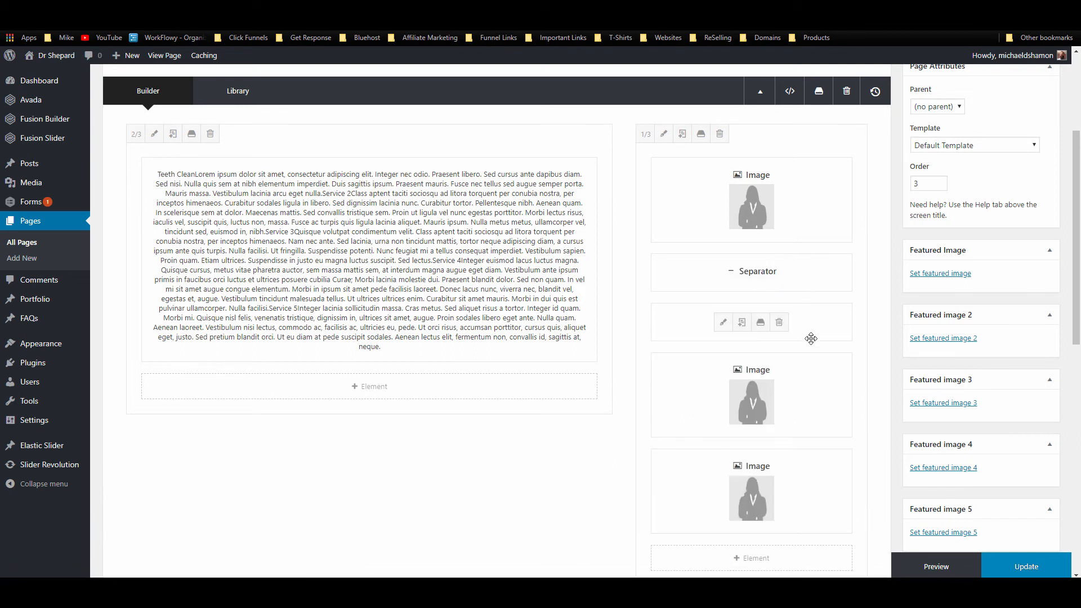
pyautogui.moveTo(811, 337); pyautogui.dragTo(828, 445)
pyautogui.click(1042, 566)
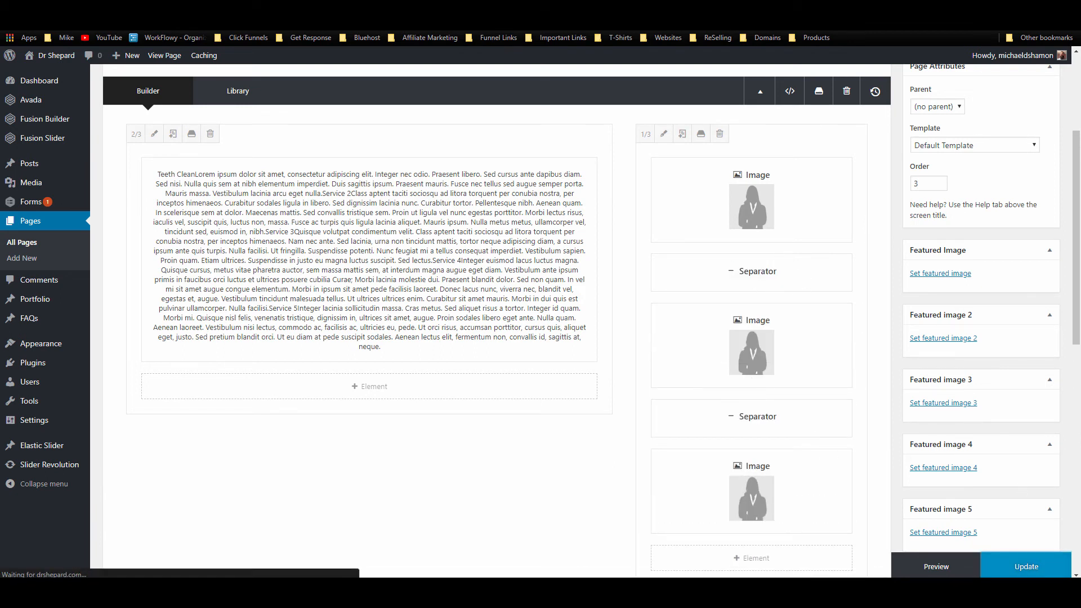
pyautogui.click(279, 8)
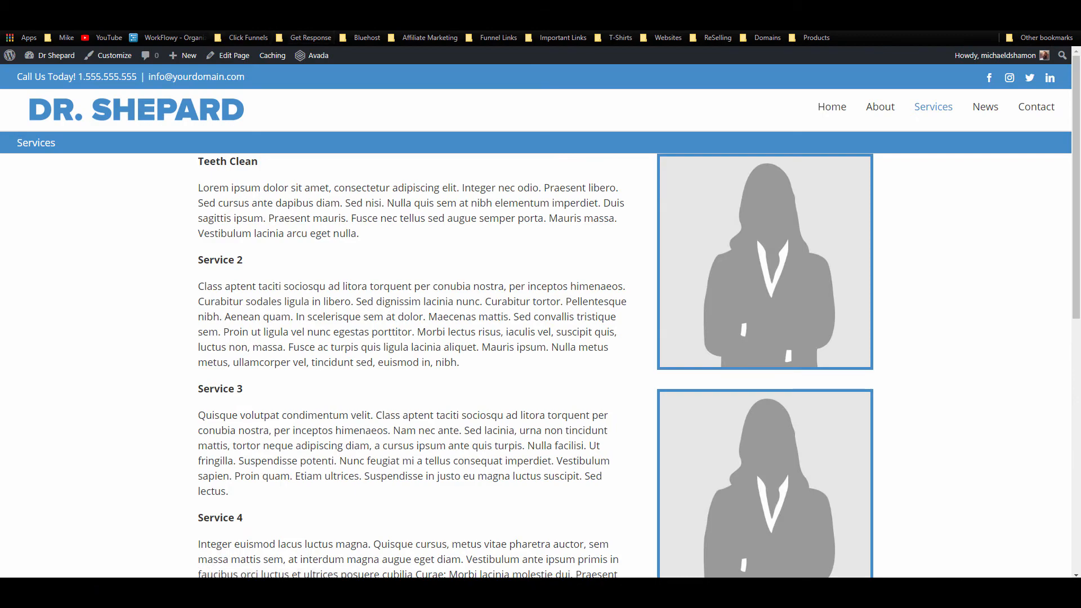
# Step: Give the Services container a 32 px top margin and update the page
pyautogui.scroll(-10, 758, 191)
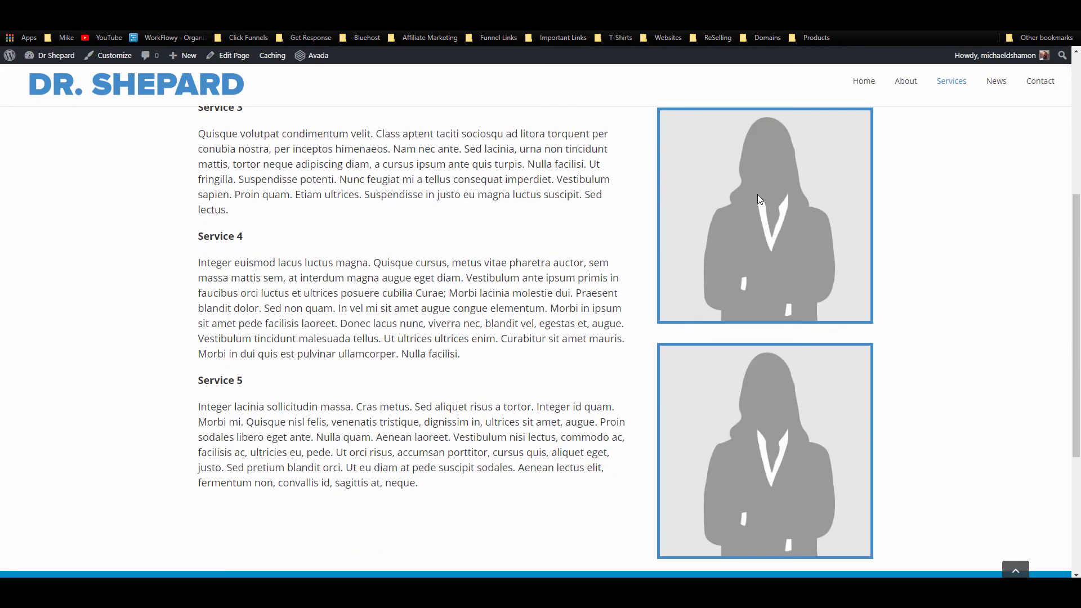
pyautogui.scroll(8, 758, 197)
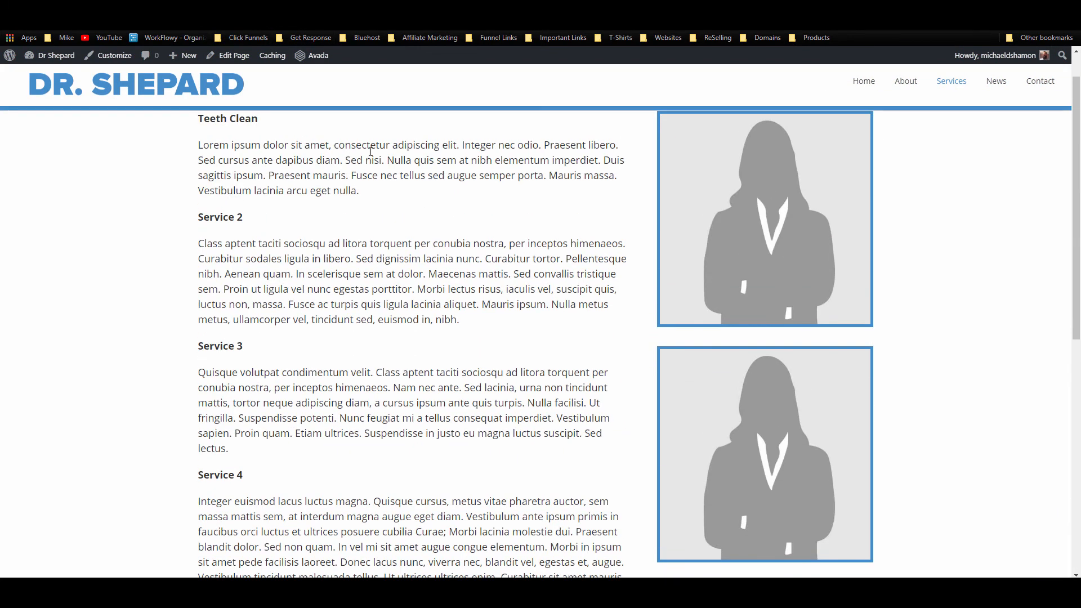
pyautogui.click(164, 8)
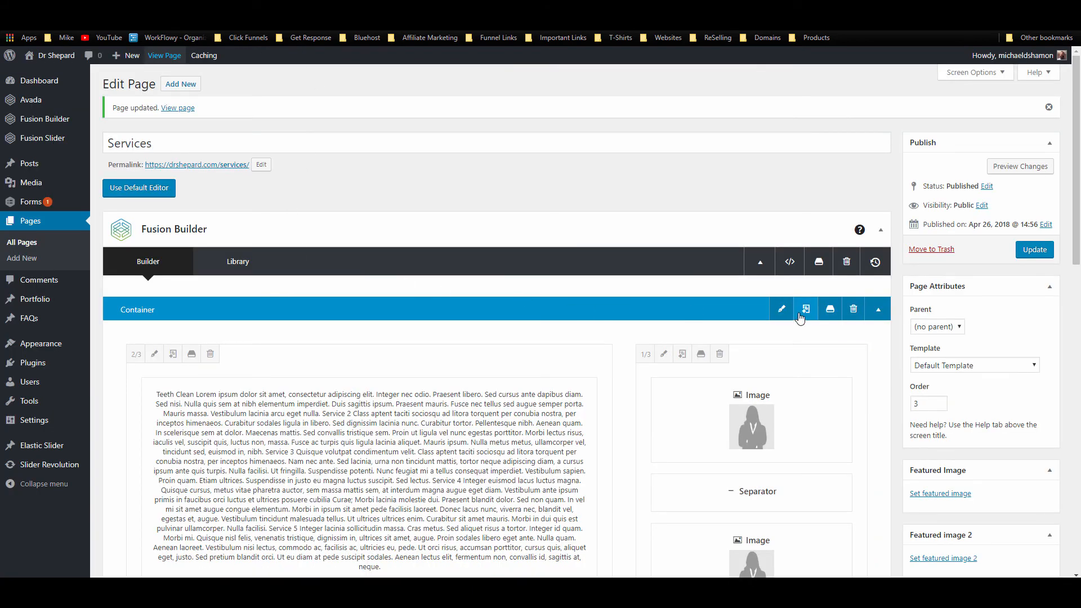
pyautogui.click(781, 310)
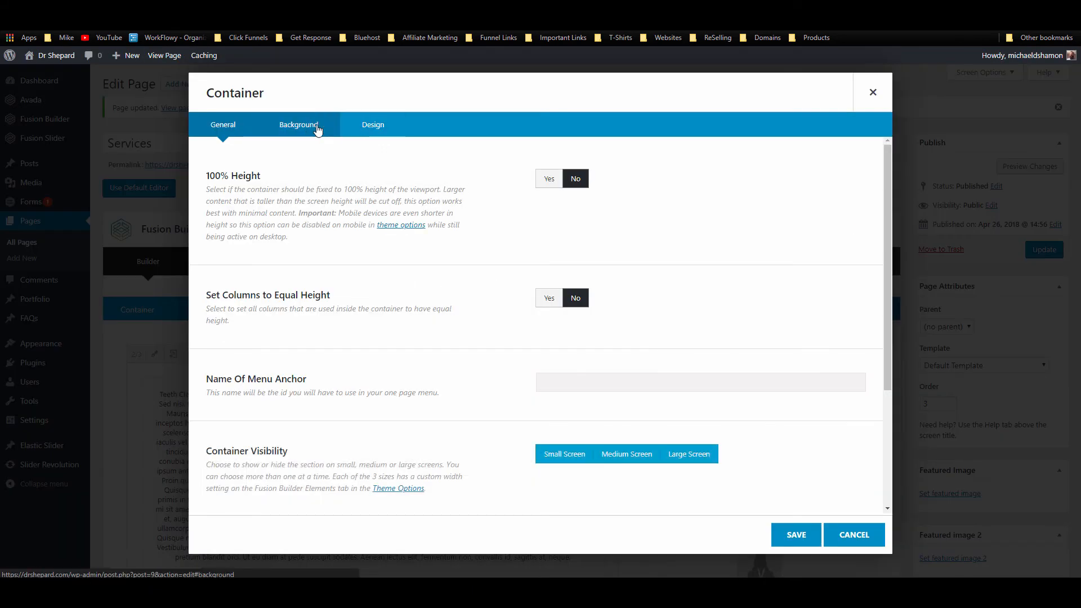
pyautogui.click(373, 125)
pyautogui.click(594, 260)
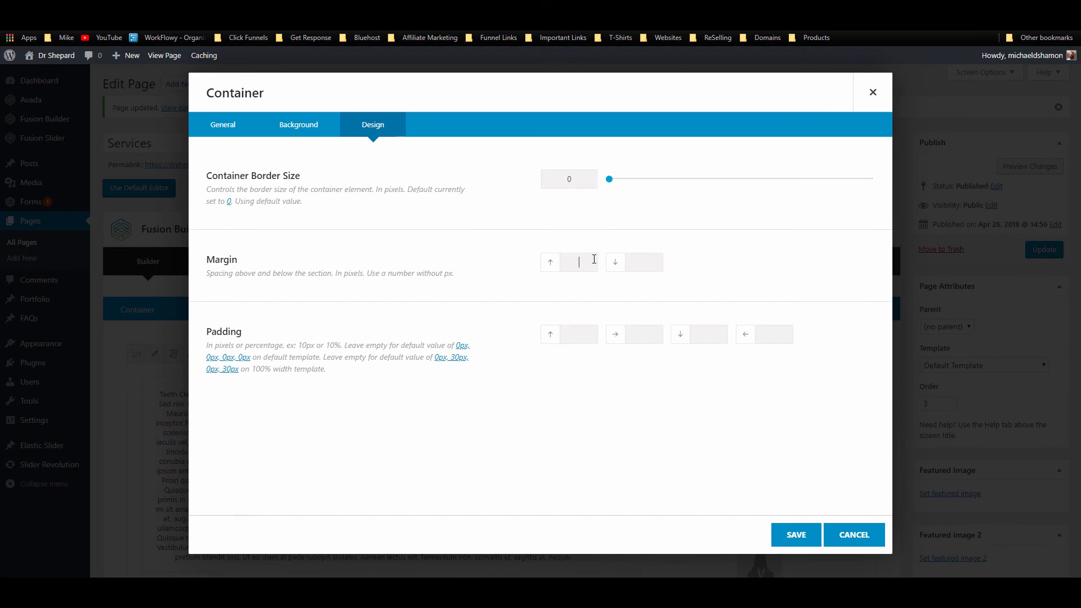
pyautogui.click(798, 537)
pyautogui.click(1033, 250)
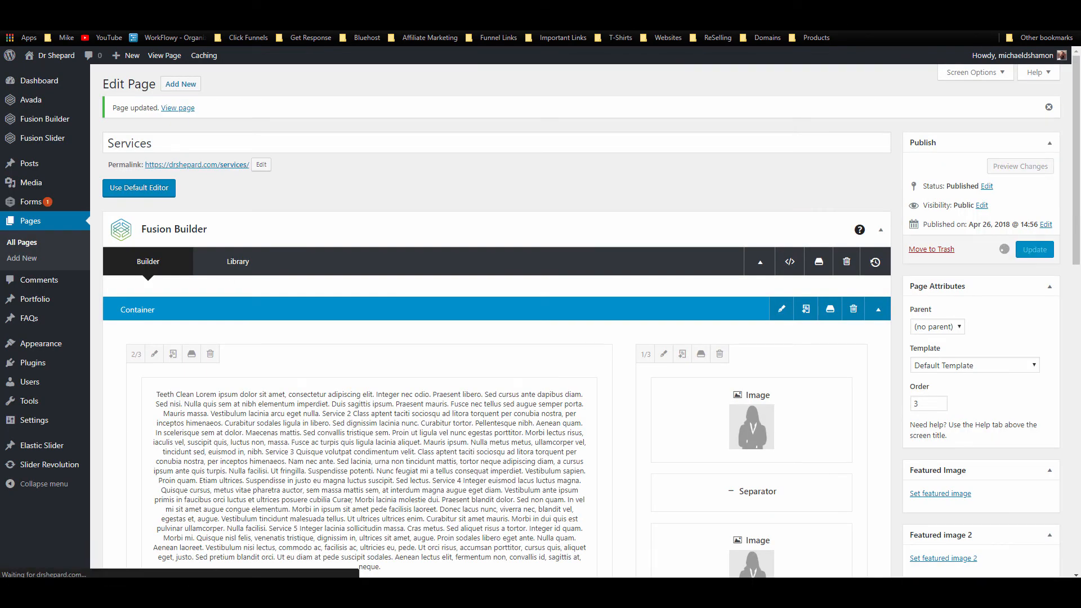
# Step: Review the reloaded live Services page, then navigate to the Contact page
pyautogui.click(311, 9)
pyautogui.scroll(-8, 360, 276)
pyautogui.scroll(8, 365, 280)
pyautogui.scroll(-3, 363, 278)
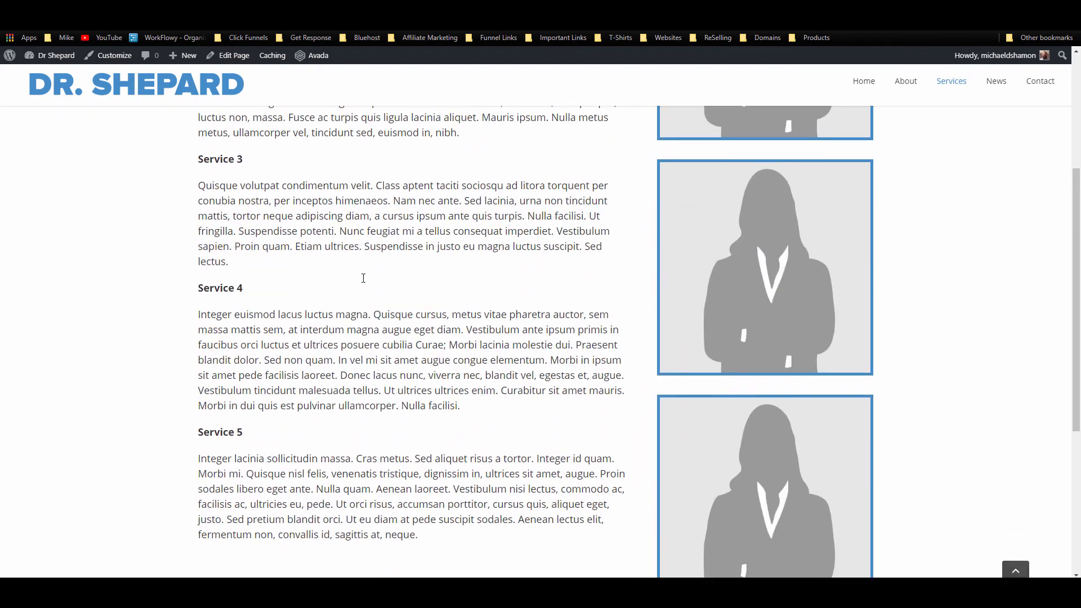
pyautogui.scroll(-3, 364, 278)
pyautogui.scroll(2, 360, 279)
pyautogui.click(46, 22)
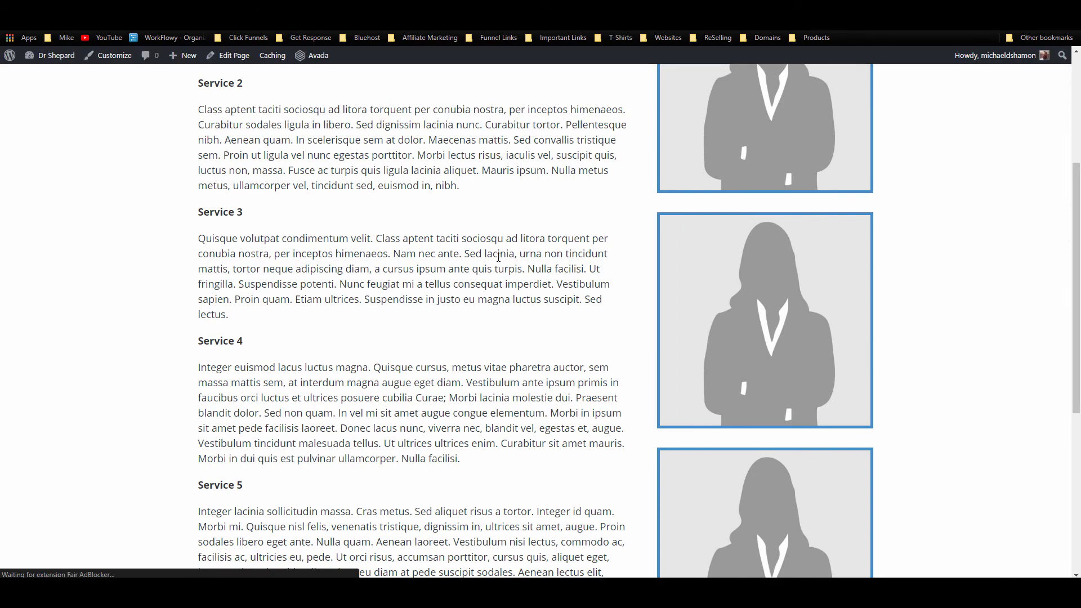
pyautogui.scroll(4, 416, 297)
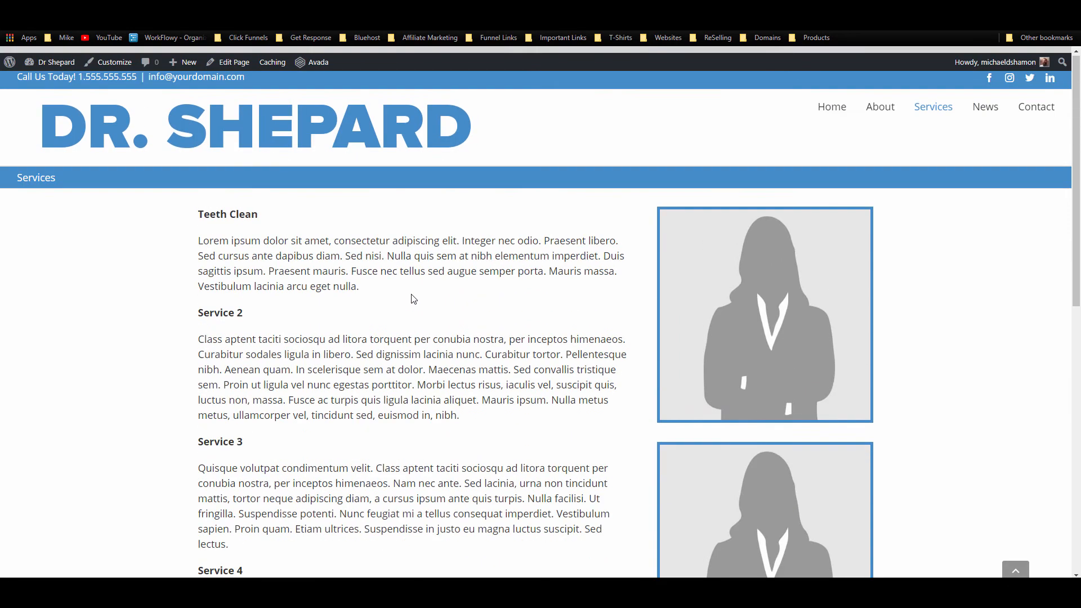
pyautogui.scroll(-10, 418, 296)
pyautogui.scroll(10, 416, 297)
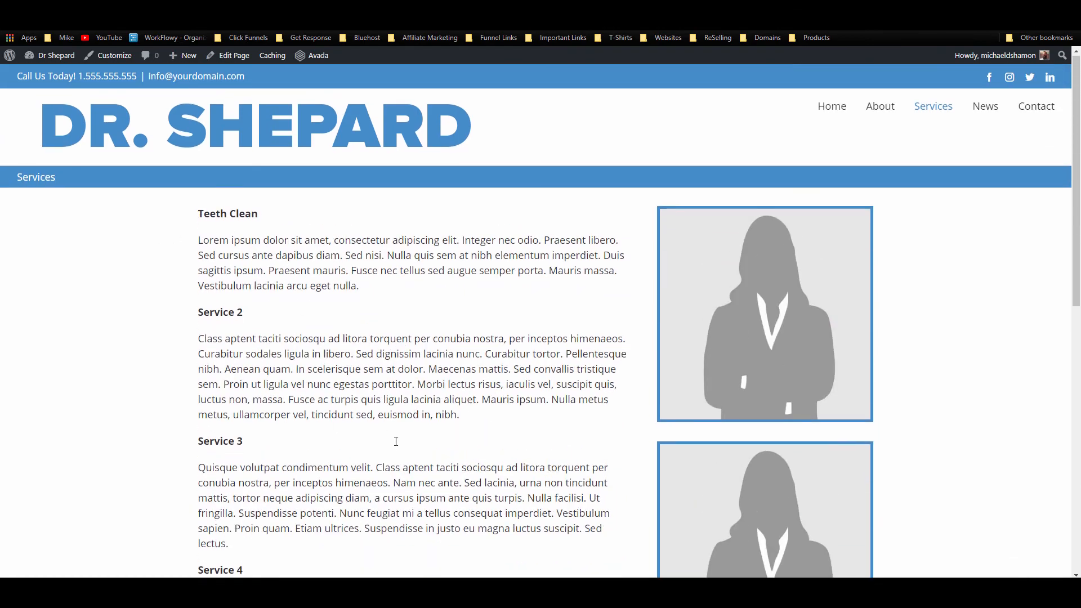
pyautogui.scroll(-5, 394, 442)
pyautogui.scroll(5, 567, 441)
pyautogui.scroll(-6, 809, 326)
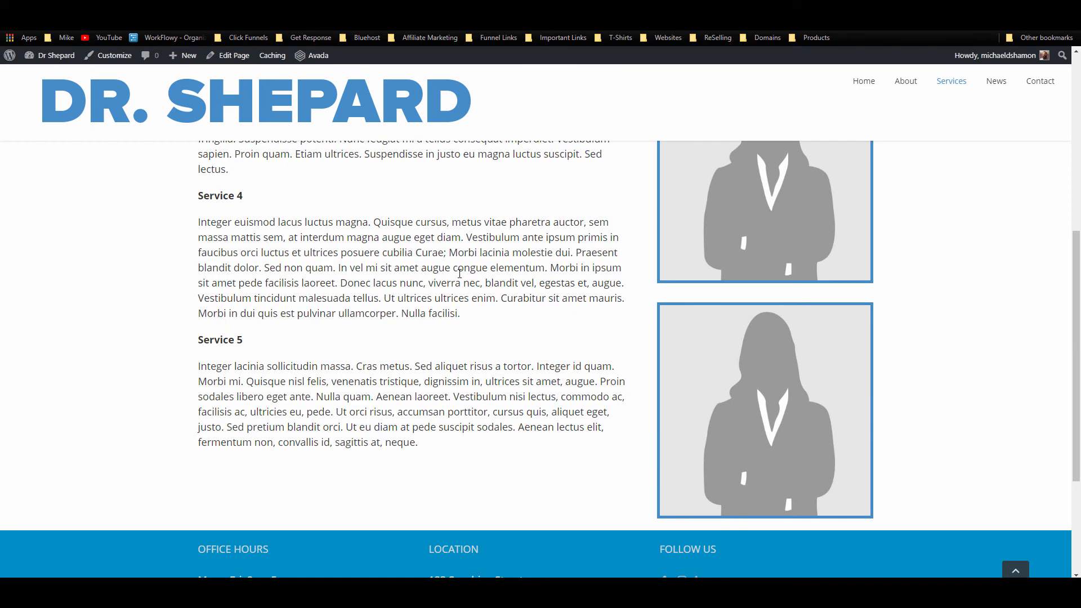
pyautogui.scroll(6, 460, 273)
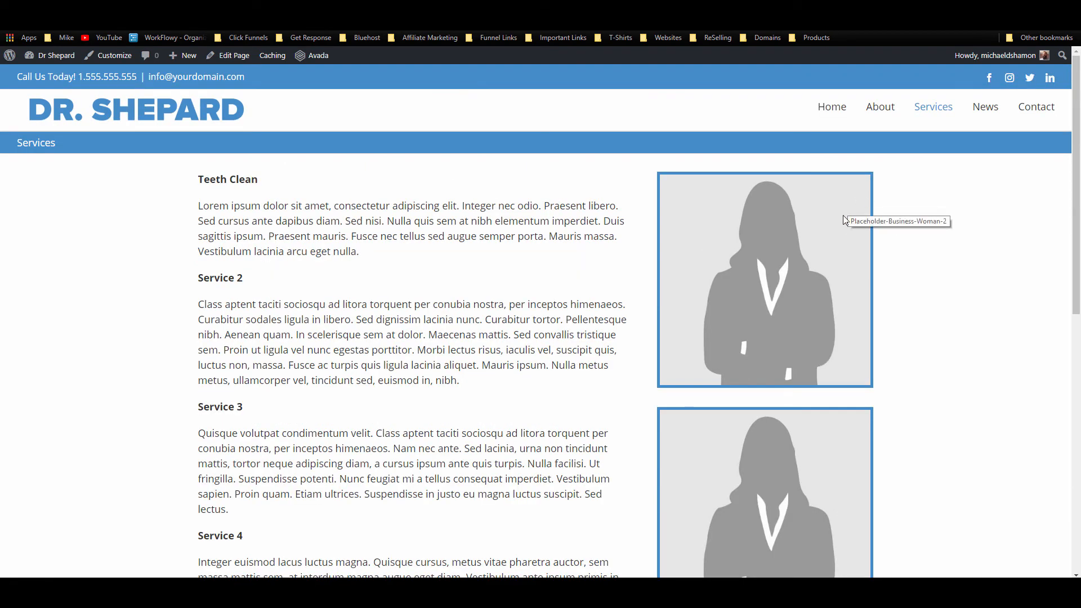
pyautogui.click(1031, 110)
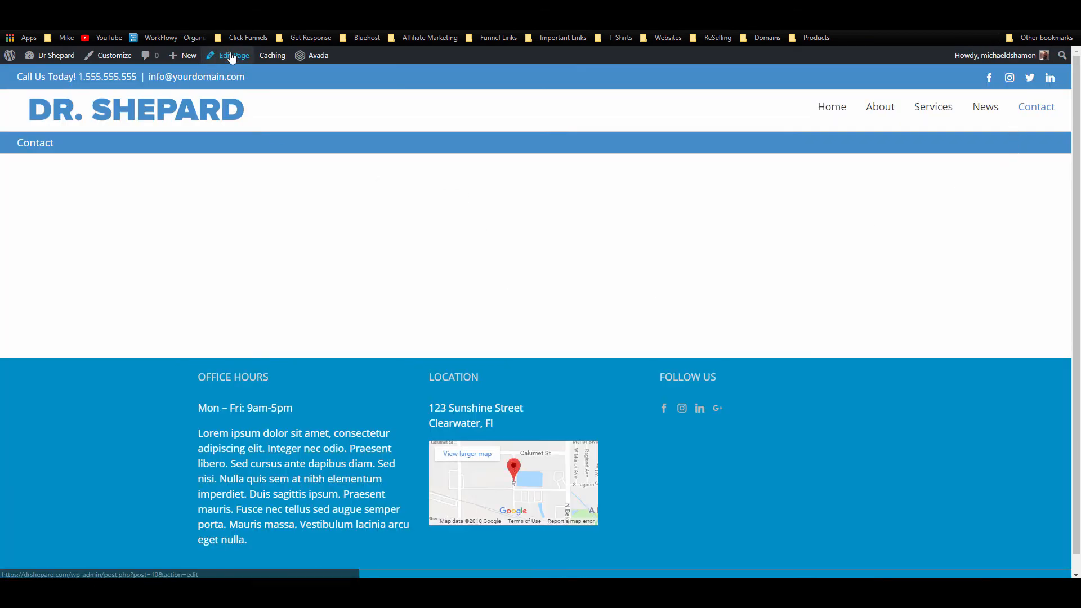
# Step: Open the Contact page editor and switch it to Fusion Builder
pyautogui.click(231, 57)
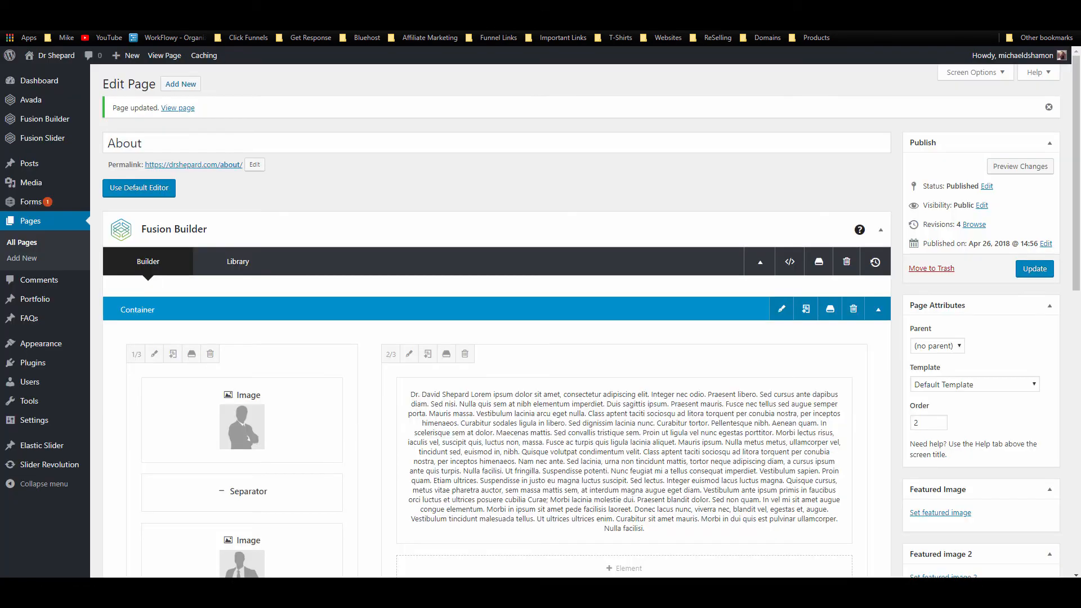
pyautogui.hotkey('ctrl', 'Tab')
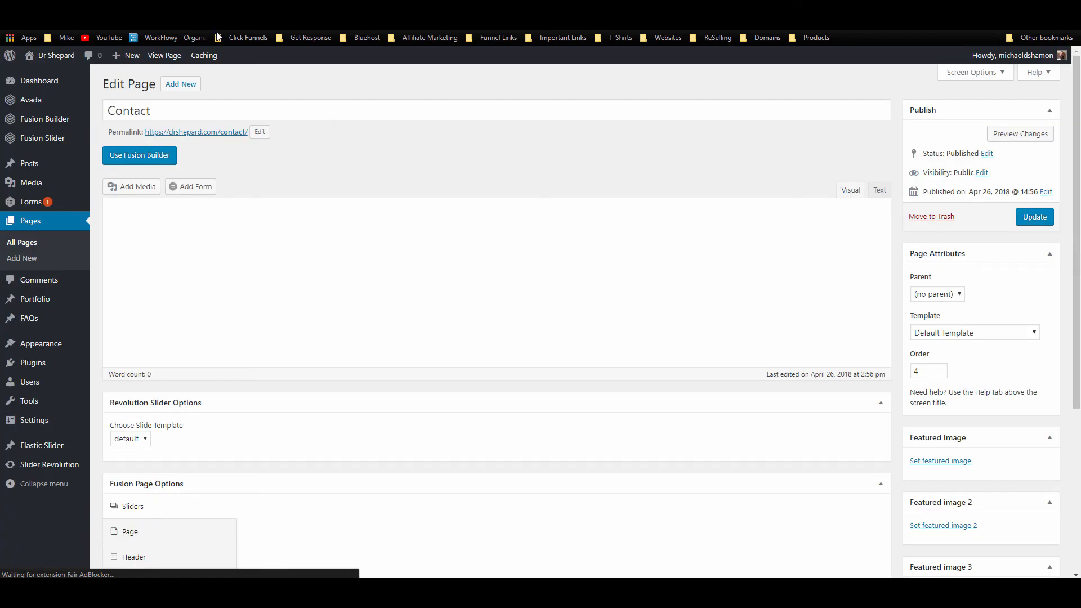
pyautogui.click(141, 157)
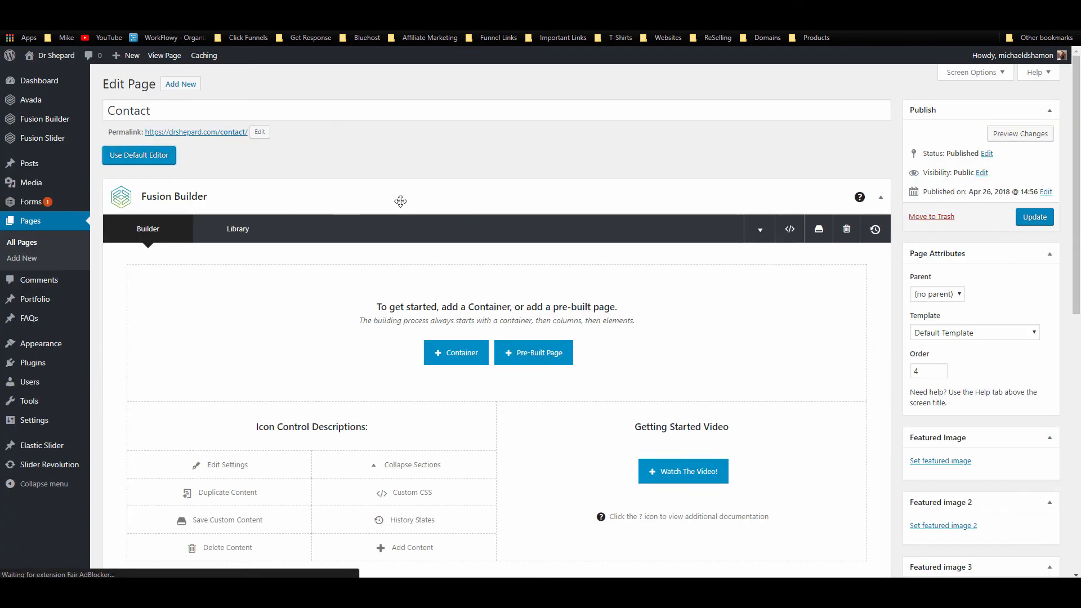
# Step: Add a 1/2+1/2 container with a Text Block in its left column
pyautogui.scroll(-2, 423, 270)
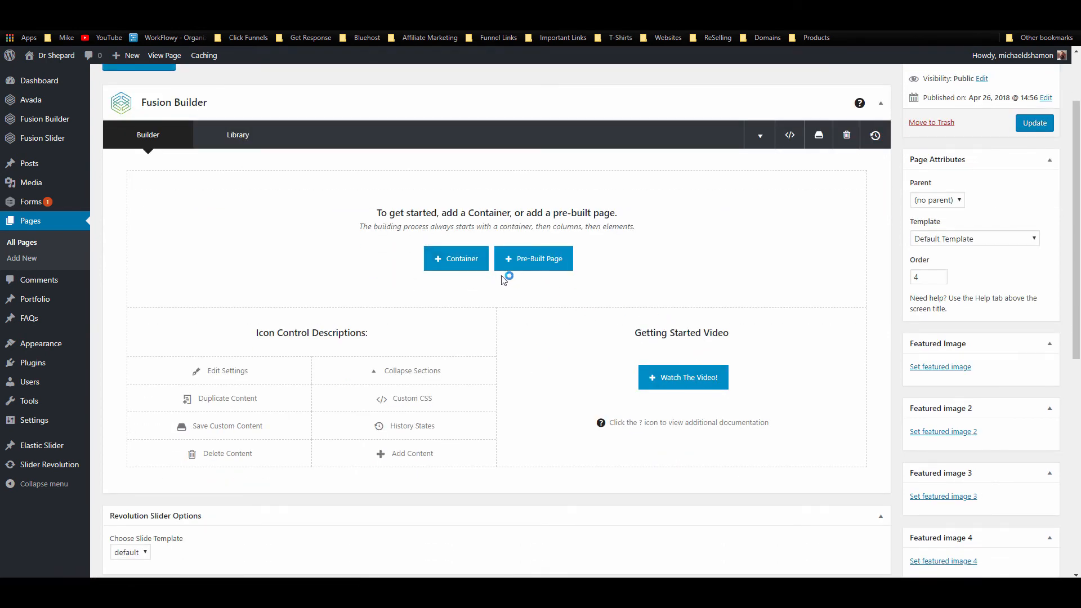
pyautogui.click(456, 259)
pyautogui.click(524, 197)
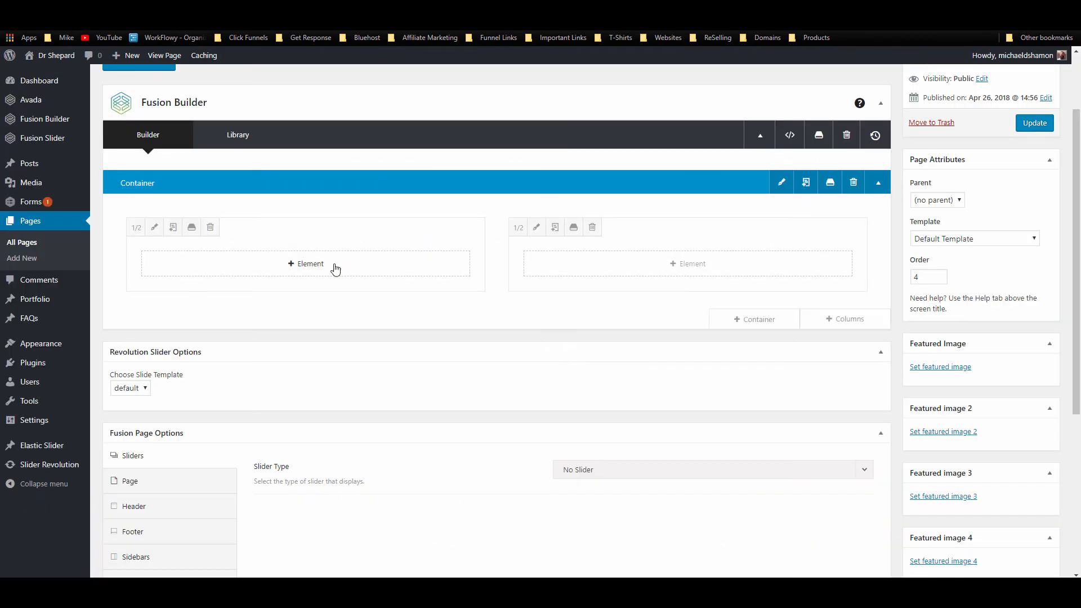
pyautogui.click(363, 264)
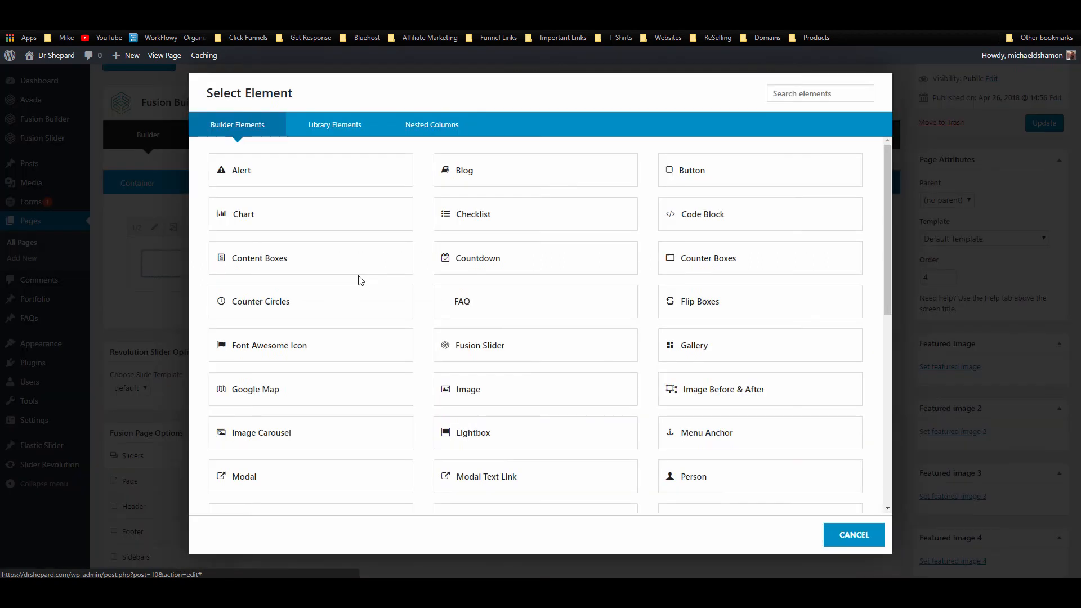
pyautogui.click(802, 95)
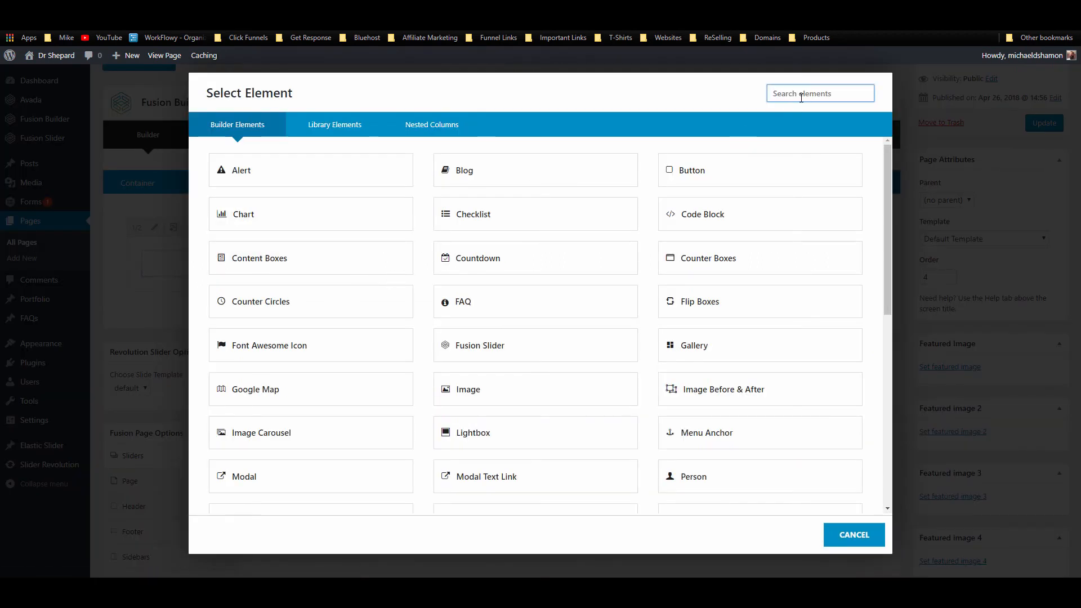
pyautogui.write('text')
pyautogui.click(518, 186)
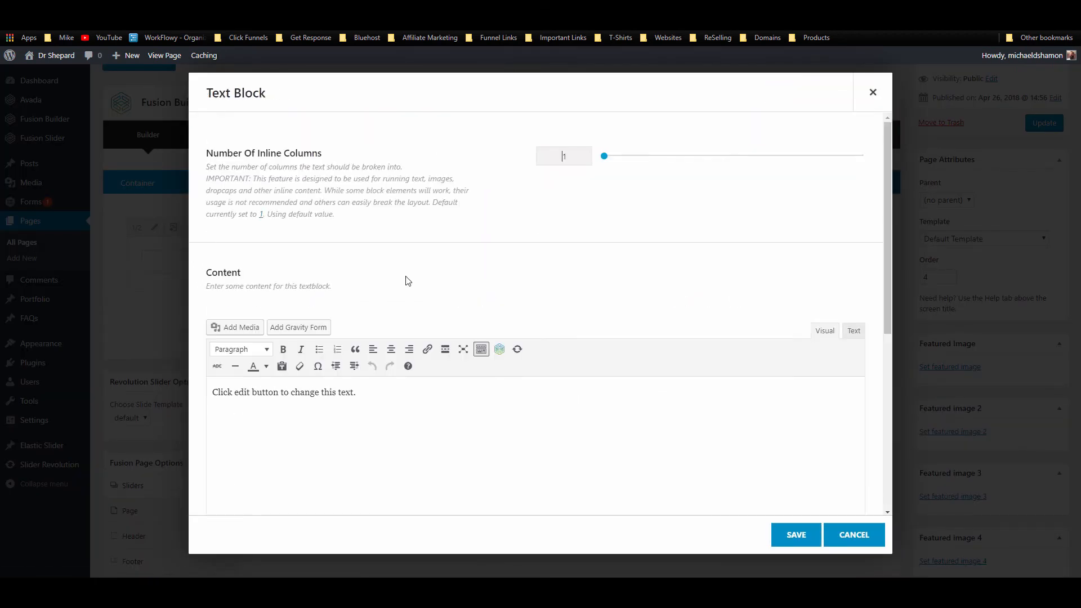
# Step: Enter the doctor's name, paste the street address from the footer, and add the phone number
pyautogui.scroll(-3, 434, 411)
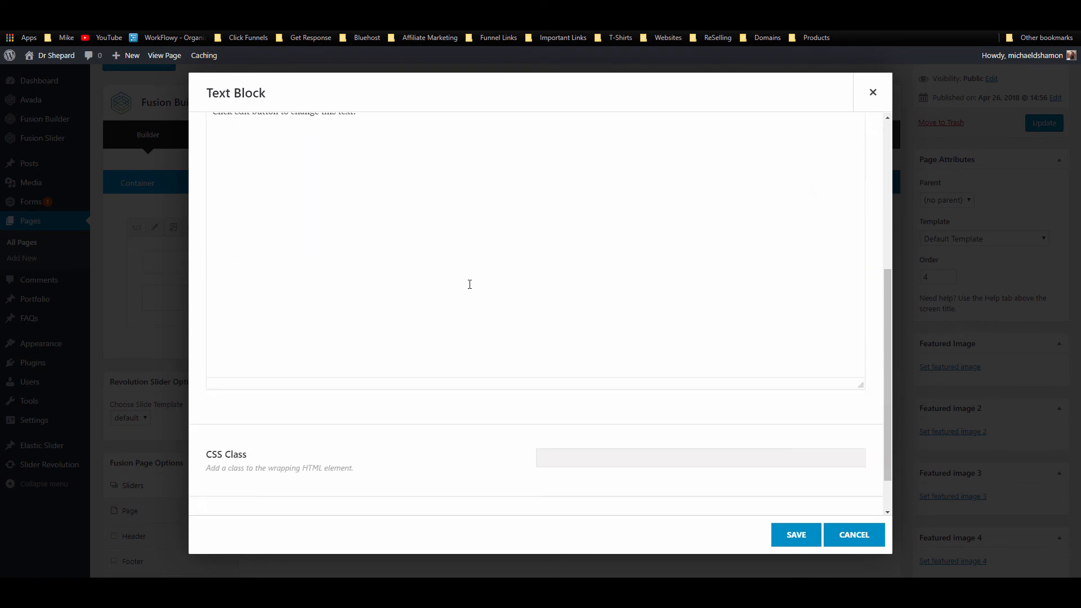
pyautogui.scroll(2, 468, 285)
pyautogui.click(357, 348)
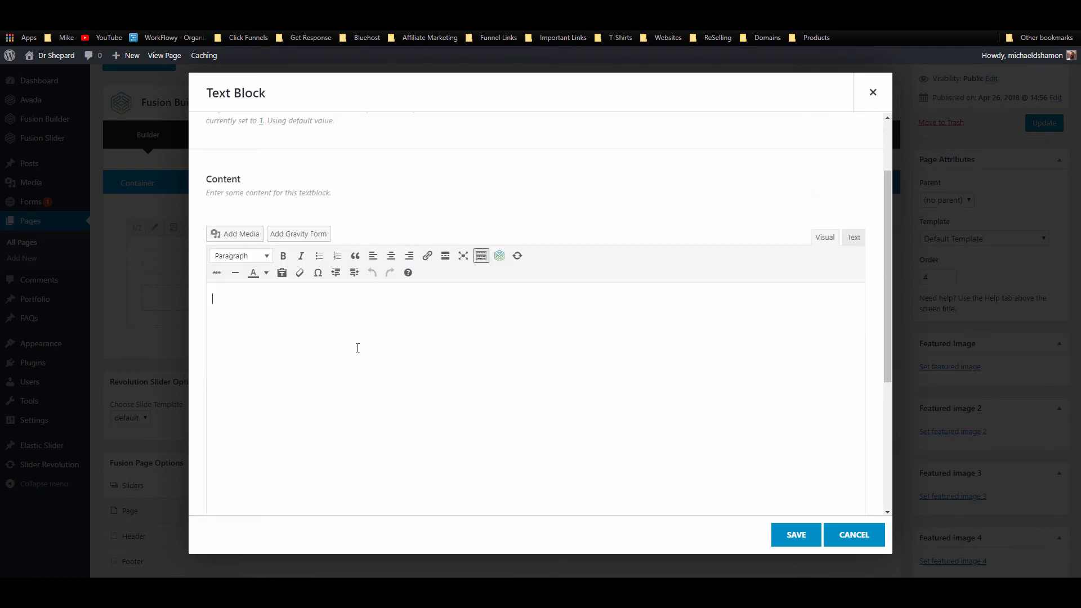
pyautogui.write('Dr. Shep')
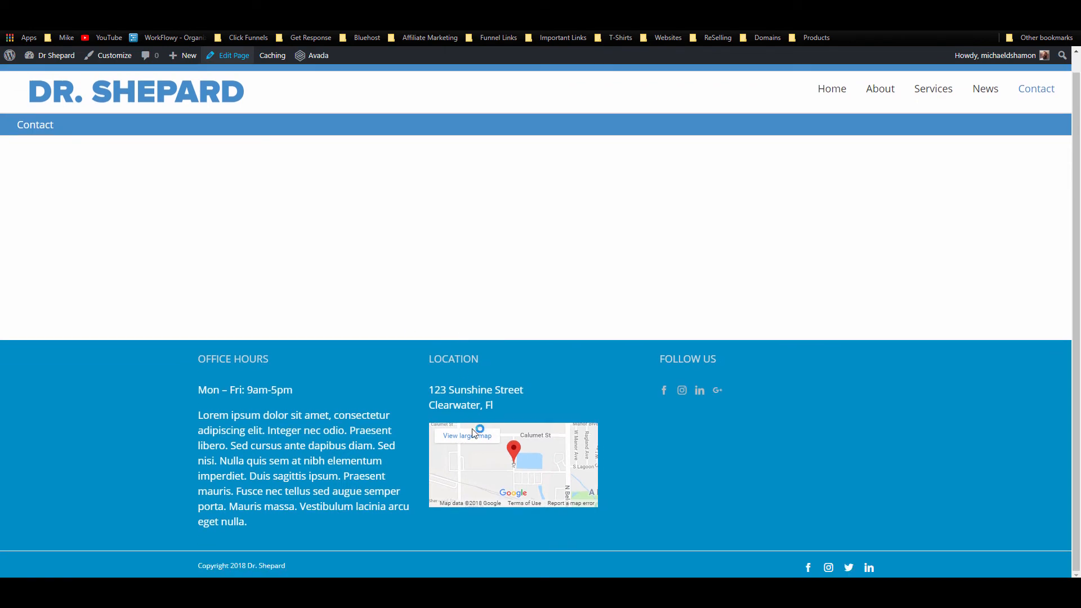
pyautogui.moveTo(495, 405); pyautogui.dragTo(432, 392)
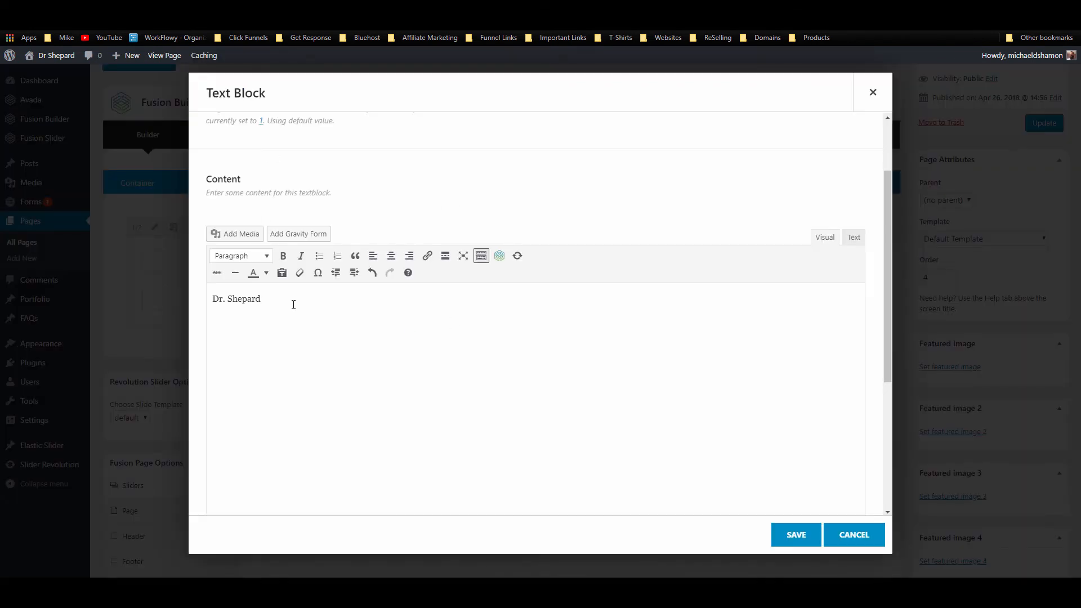
pyautogui.write('123 Sunshine Street Clearwater, Fl')
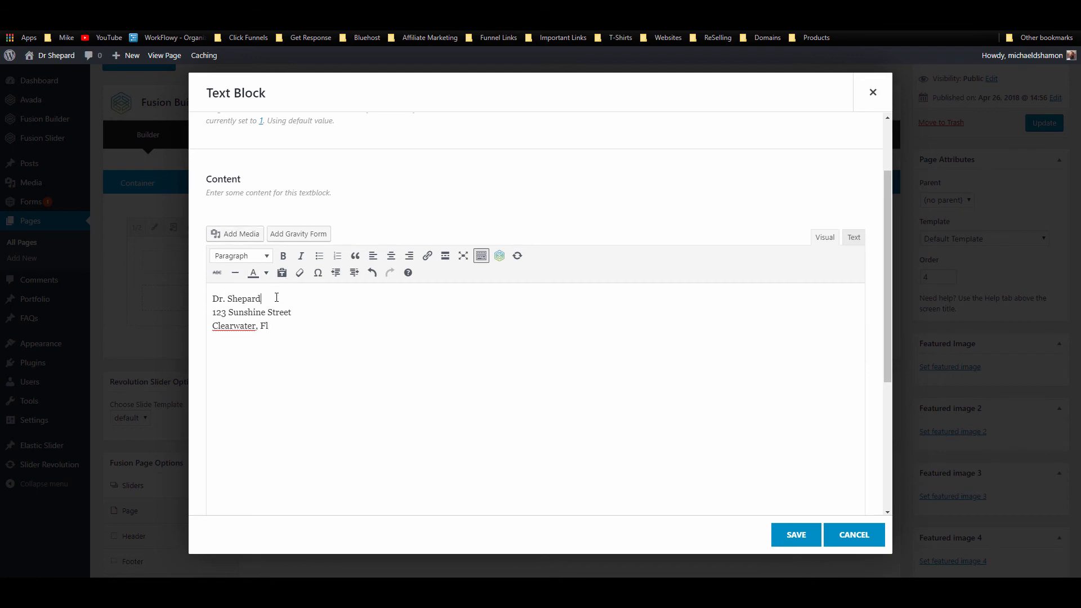
pyautogui.press('Return')
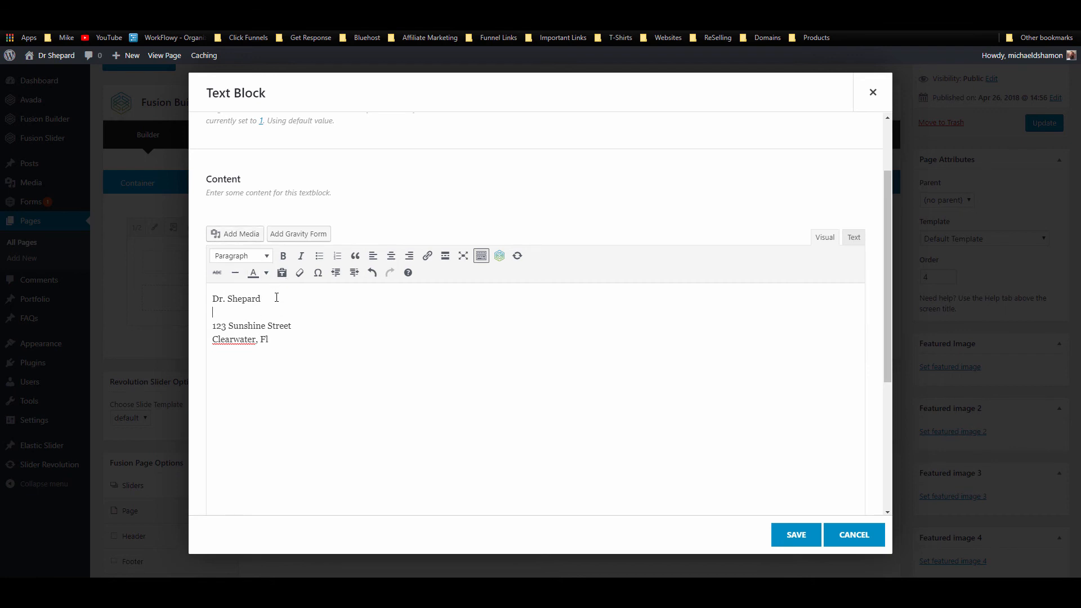
pyautogui.write('727-123-456')
# Step: Bold the doctor's name and add blank lines between the name, phone and address lines
pyautogui.moveTo(263, 299); pyautogui.dragTo(213, 298)
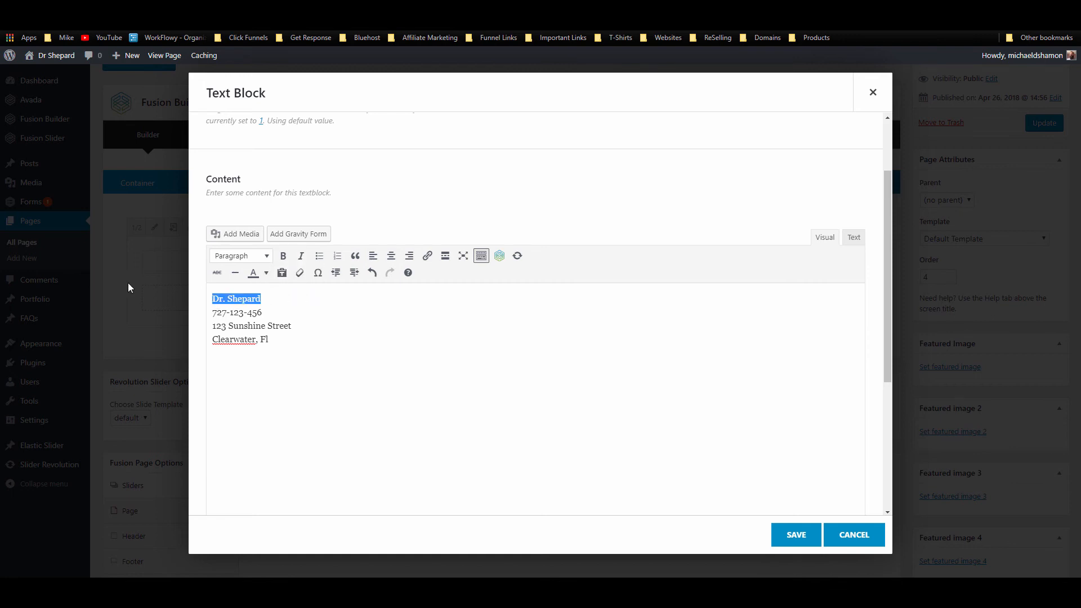
pyautogui.click(283, 256)
pyautogui.click(280, 325)
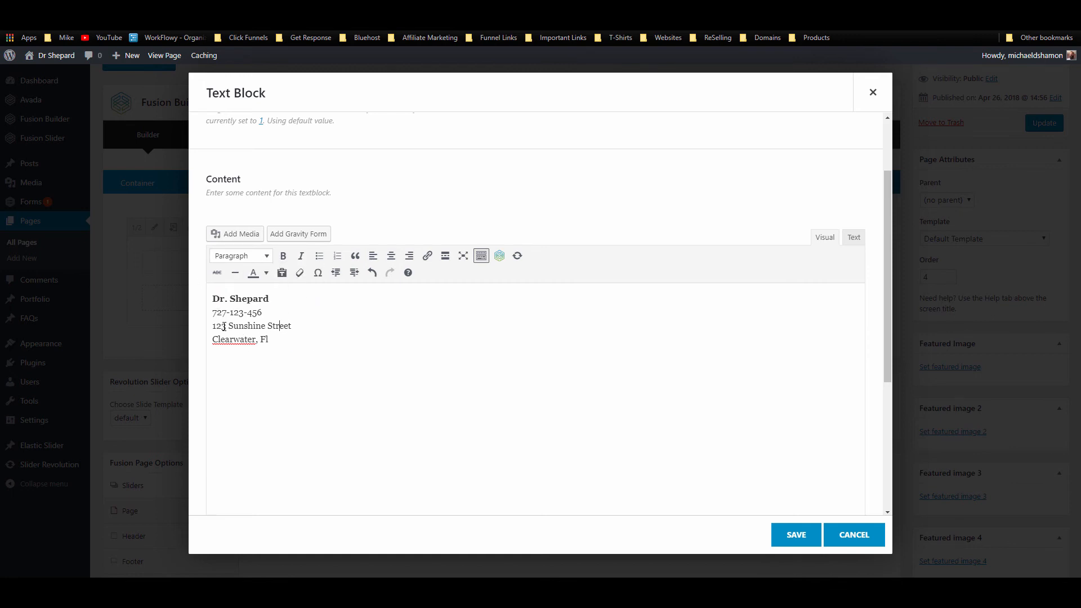
pyautogui.press('Home')
pyautogui.press('Return')
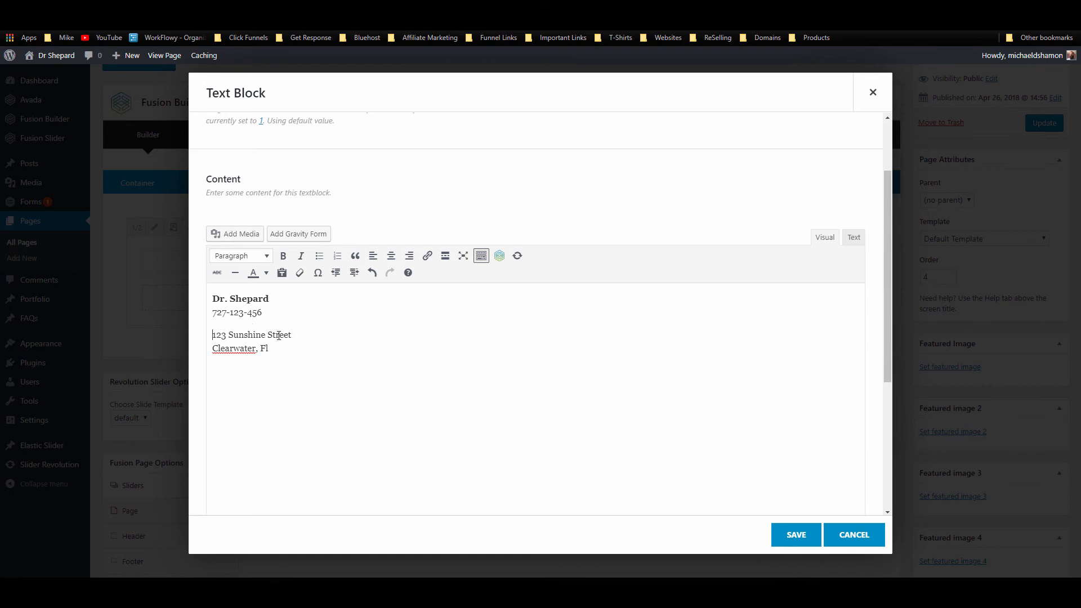
pyautogui.click(212, 297)
pyautogui.press('Return')
pyautogui.press('BackSpace')
pyautogui.hotkey('ctrl', 'b')
pyautogui.write('O')
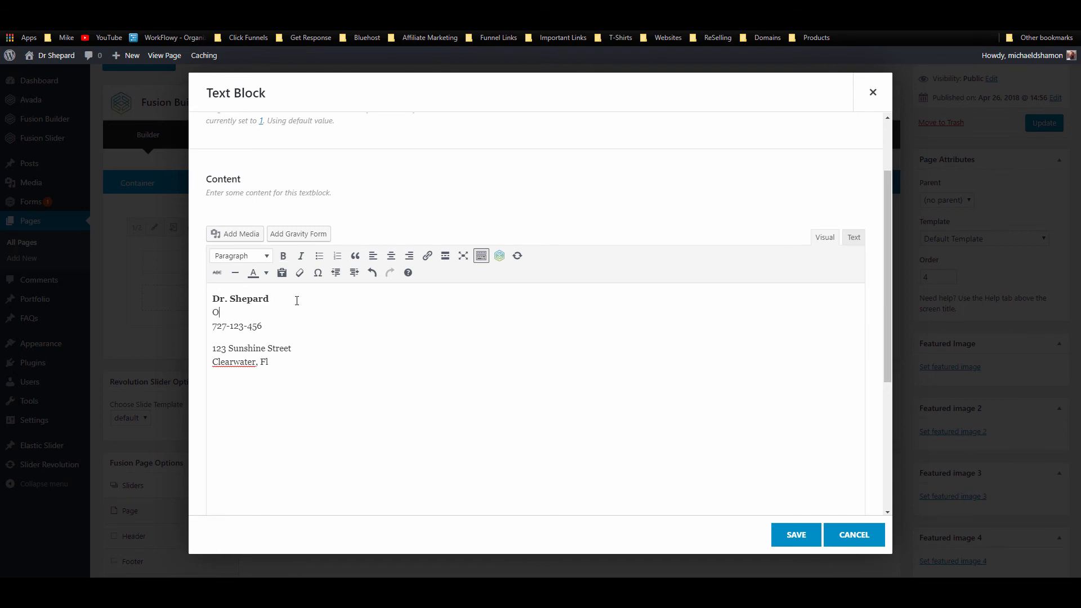
pyautogui.press('BackSpace')
pyautogui.write('Office hou')
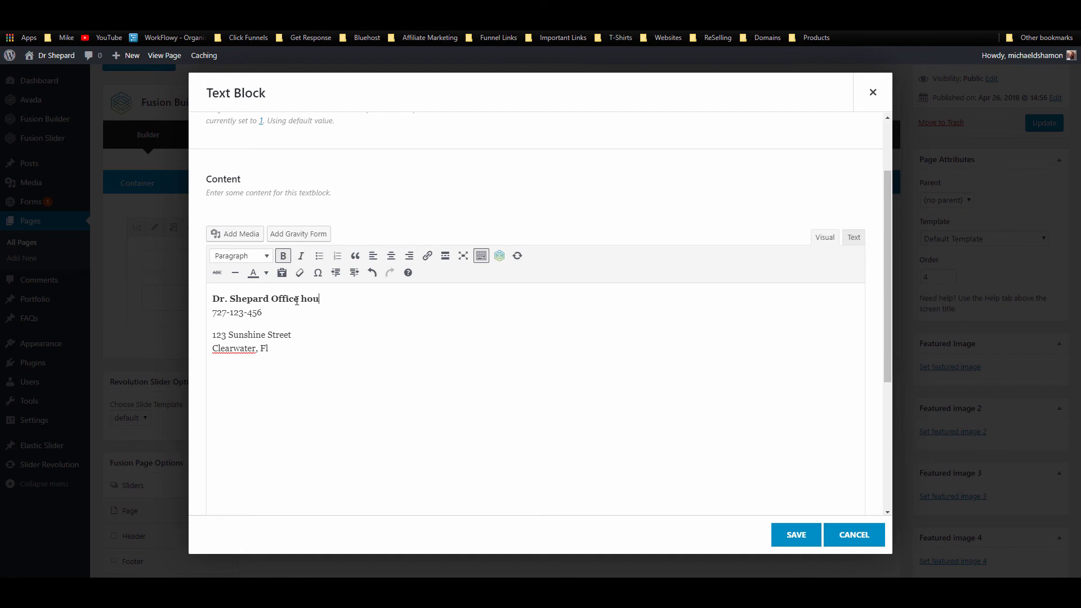
pyautogui.press('BackSpace')
pyautogui.press('BackSpace')
pyautogui.press('BackSpace')
pyautogui.press('BackSpace')
pyautogui.press('BackSpace')
pyautogui.press('BackSpace')
pyautogui.press('BackSpace')
pyautogui.press('BackSpace')
pyautogui.press('BackSpace')
# Step: Add Office Hours with 'Mon - Fri: 9am-5pm' after the phone number, bold the heading, and save
pyautogui.click(279, 311)
pyautogui.press('Return')
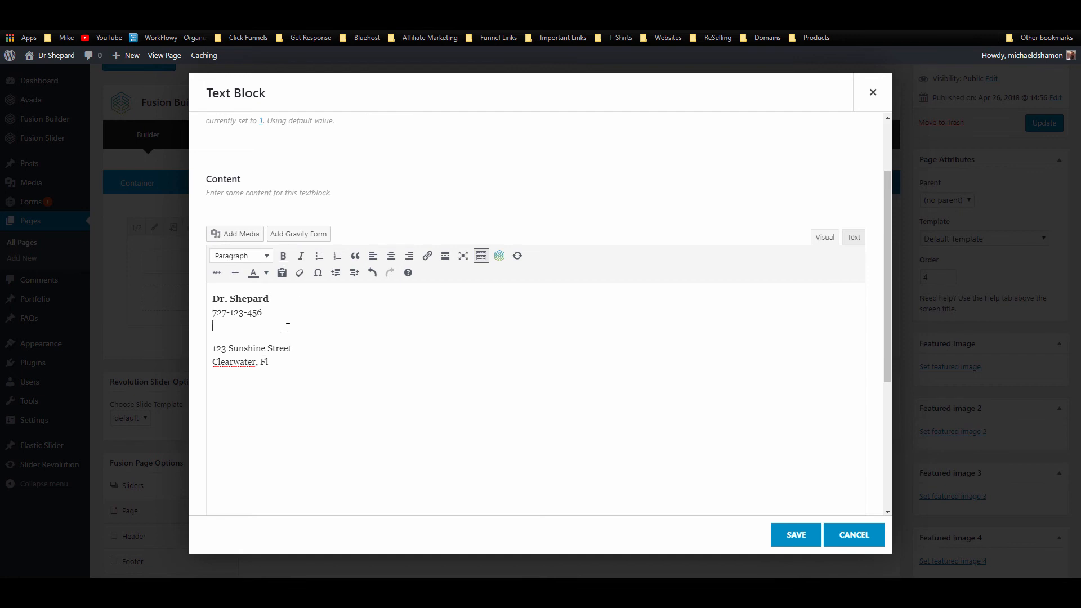
pyautogui.press('Return')
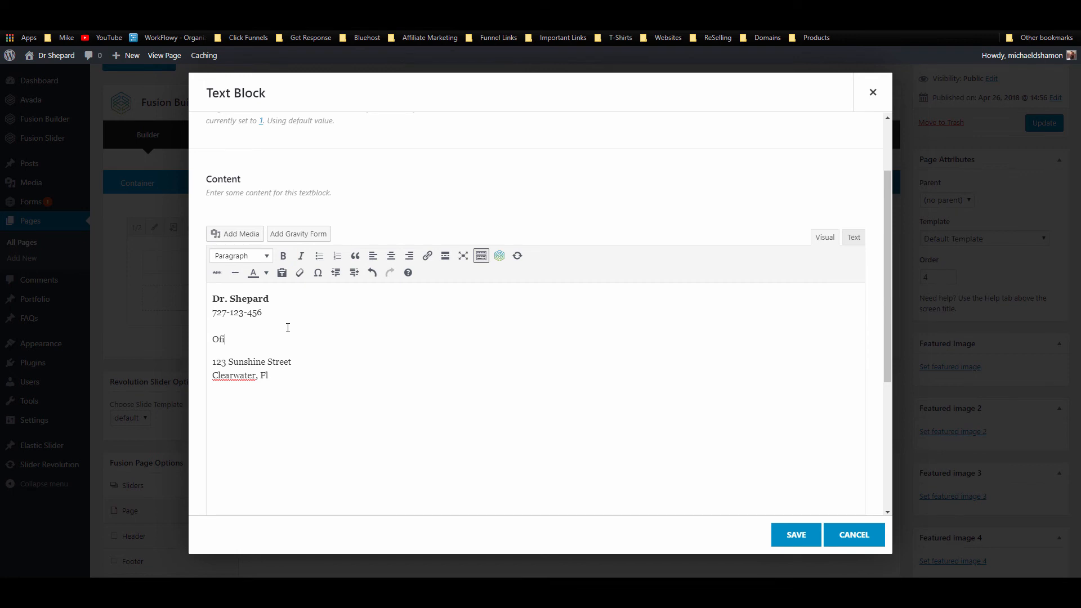
pyautogui.press('BackSpace')
pyautogui.press('BackSpace')
pyautogui.press('BackSpace')
pyautogui.hotkey('shift', 'Return')
pyautogui.write('Mon')
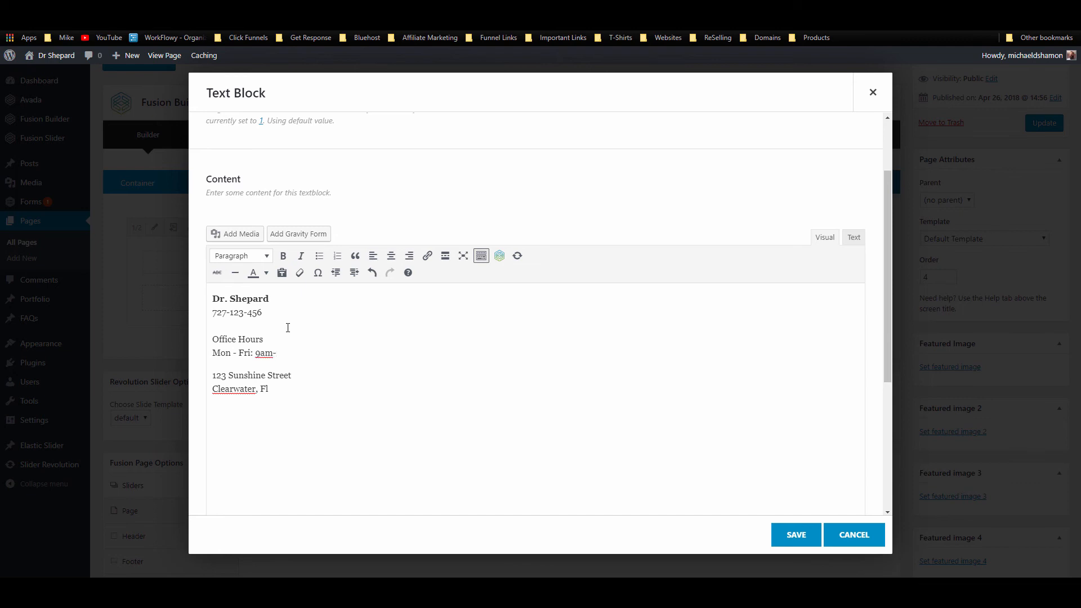
pyautogui.write('- Fri: 9am-5pm')
pyautogui.moveTo(264, 340); pyautogui.dragTo(200, 346)
pyautogui.hotkey('ctrl', 'b')
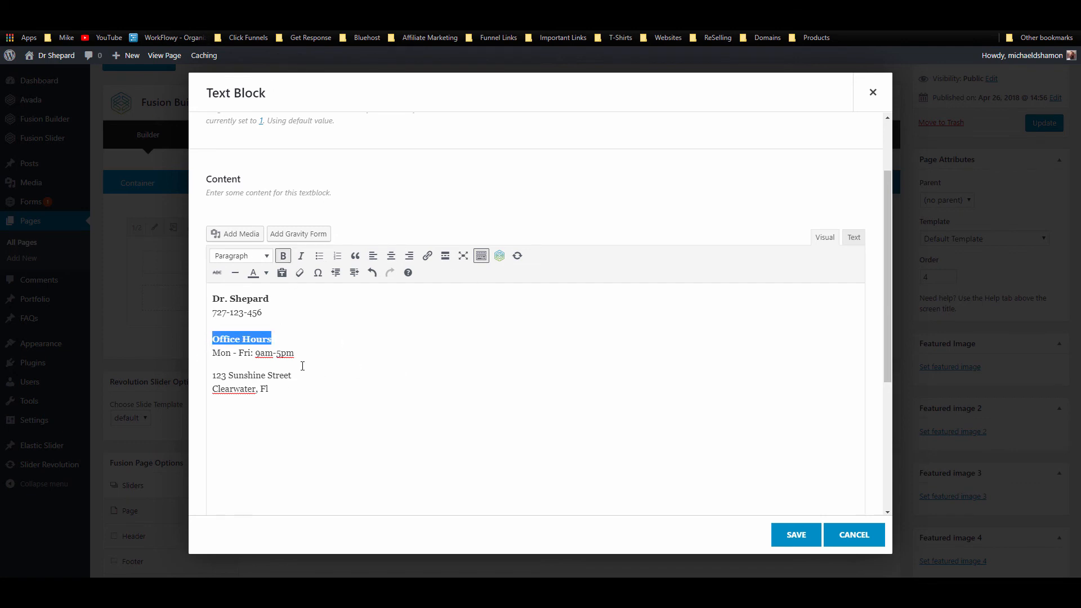
pyautogui.click(305, 373)
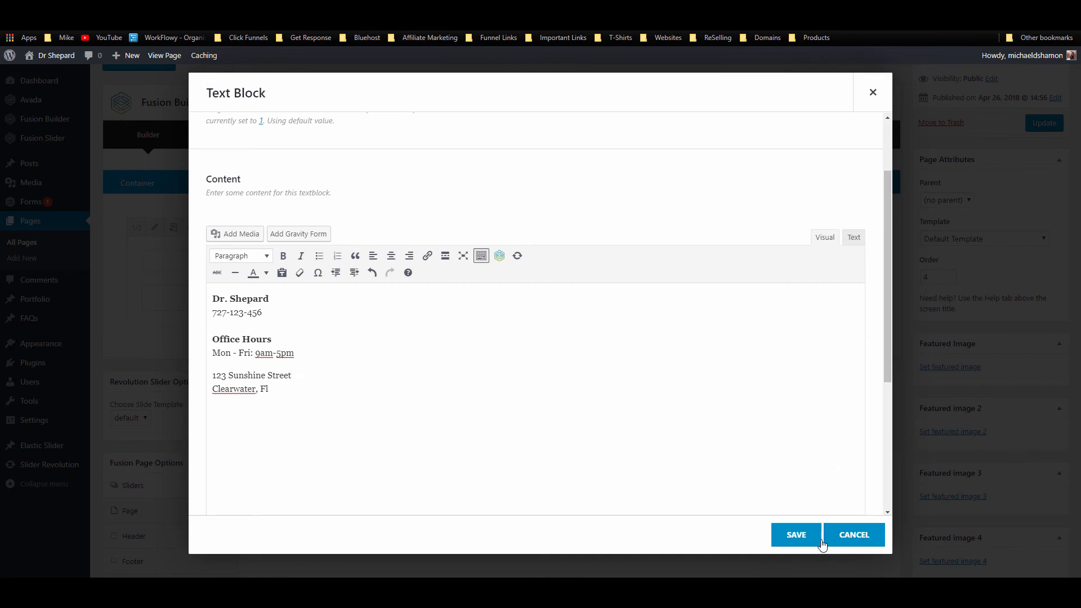
pyautogui.click(795, 535)
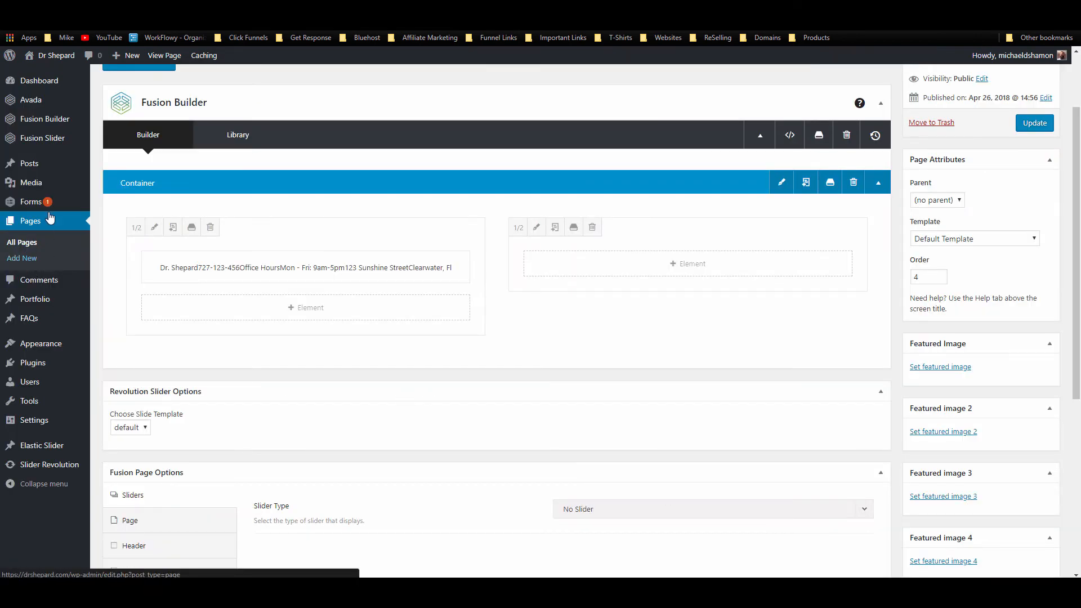
# Step: Create a new Gravity Forms form titled 'Contact'
pyautogui.moveTo(48, 204)
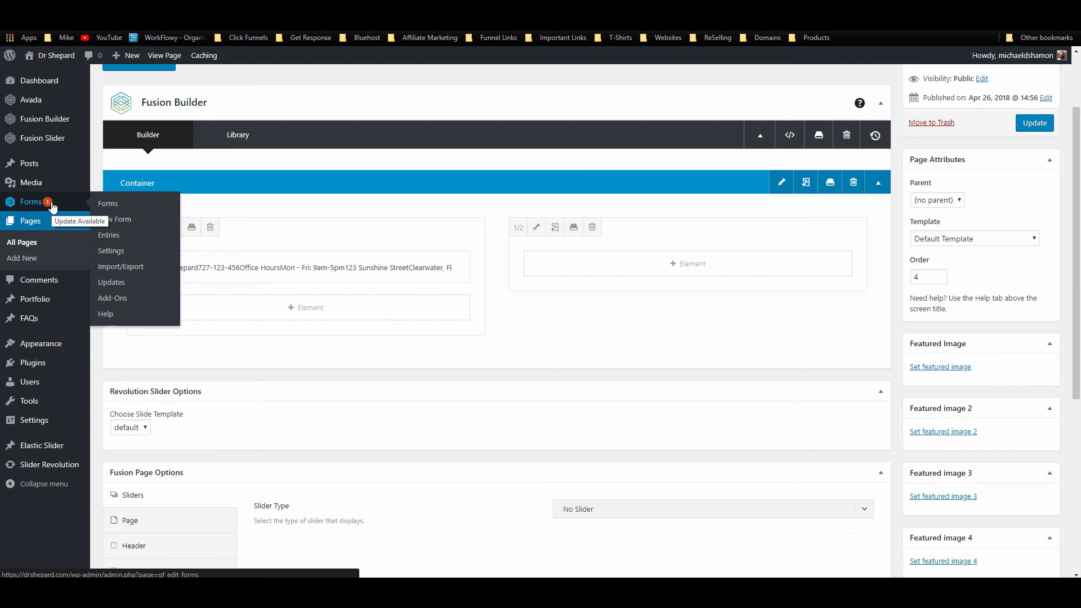
pyautogui.click(114, 219)
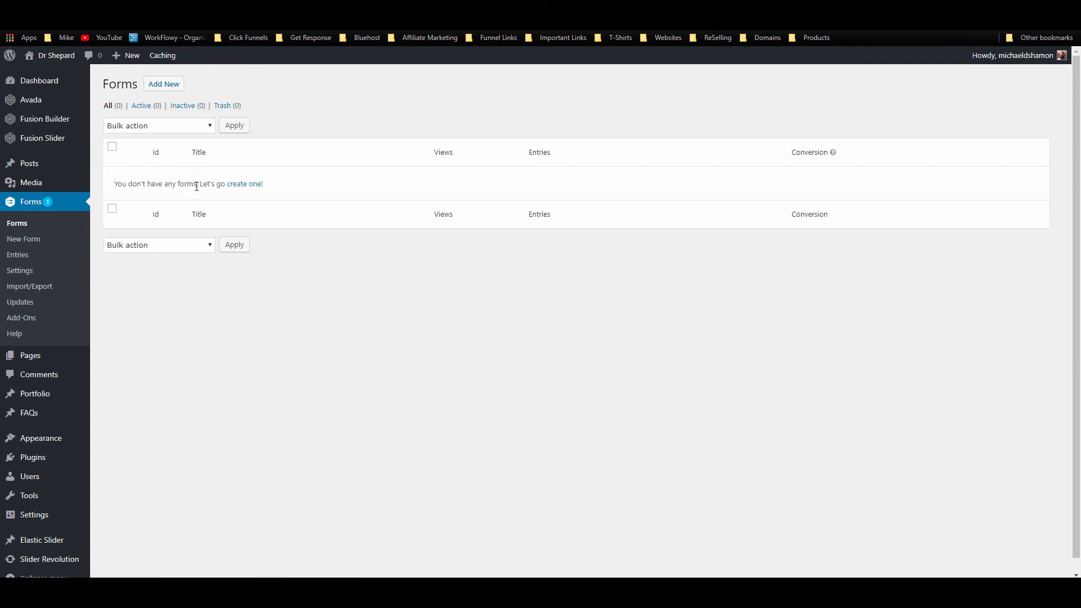
pyautogui.click(162, 85)
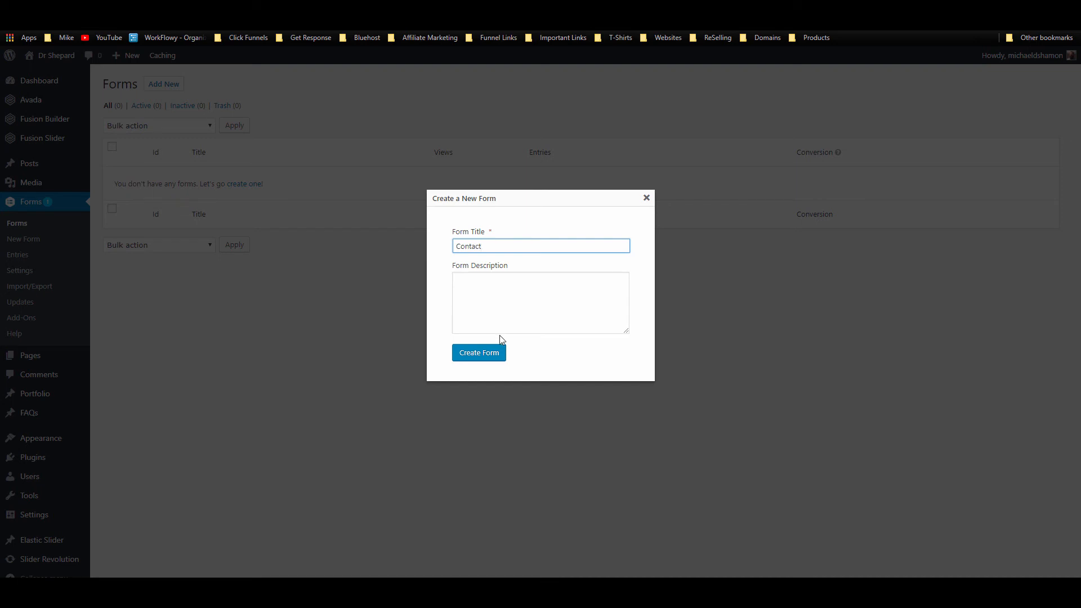
pyautogui.click(499, 349)
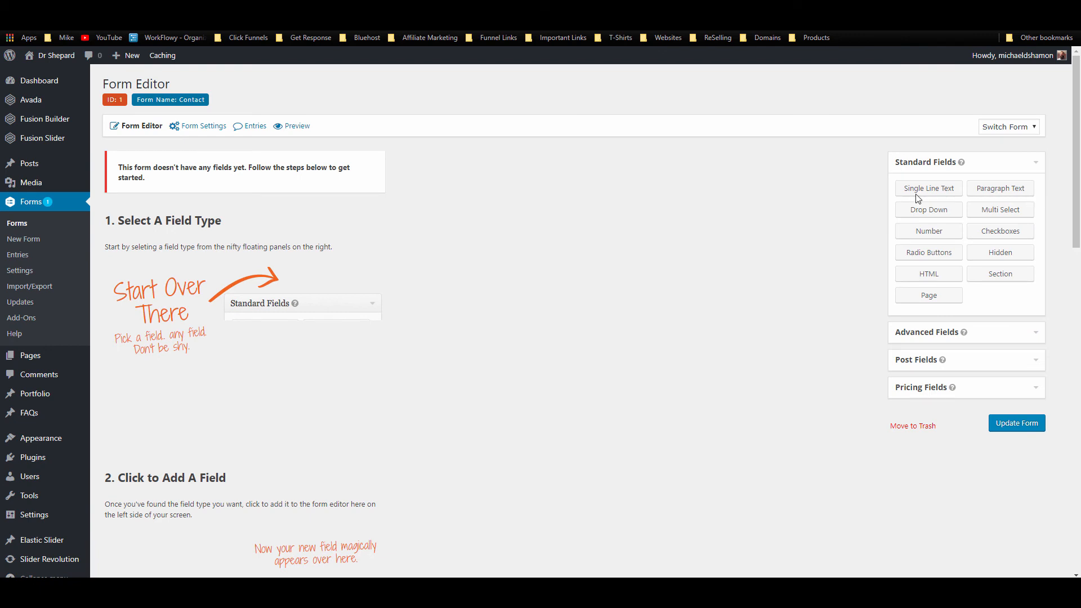
# Step: Add Name and Email fields plus a Paragraph Text field labelled 'Message'
pyautogui.click(939, 333)
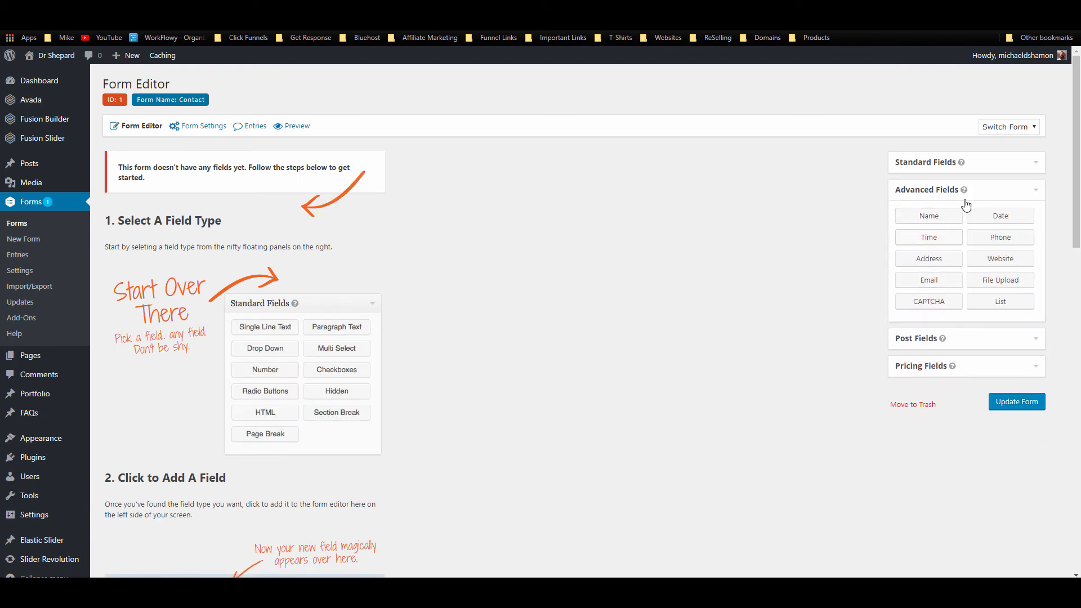
pyautogui.click(938, 214)
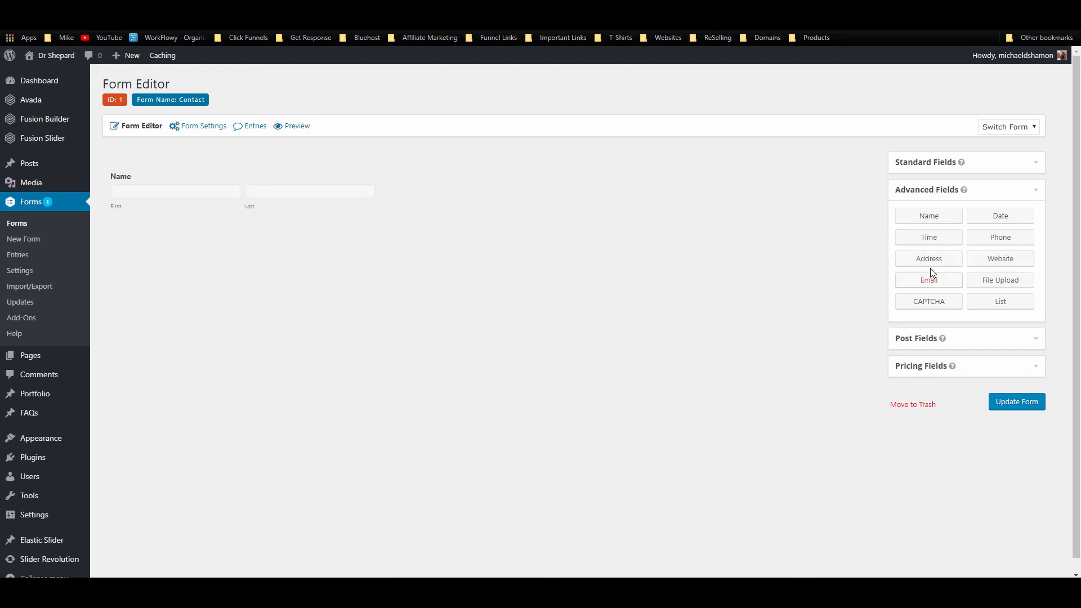
pyautogui.moveTo(926, 280); pyautogui.dragTo(254, 244)
pyautogui.moveTo(901, 280); pyautogui.dragTo(218, 242)
pyautogui.click(983, 166)
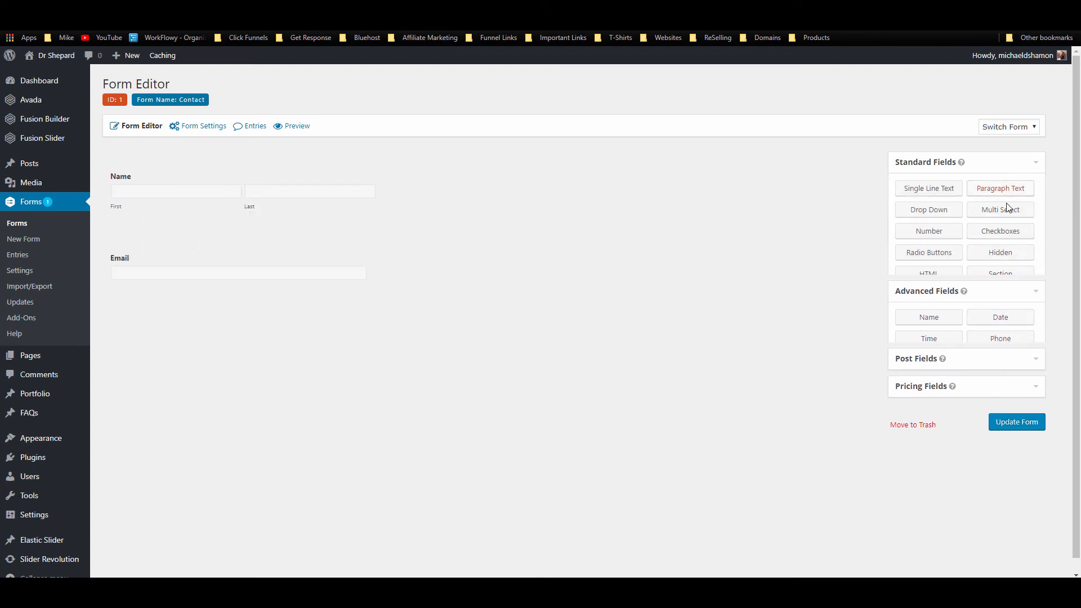
pyautogui.moveTo(1000, 189); pyautogui.dragTo(178, 310)
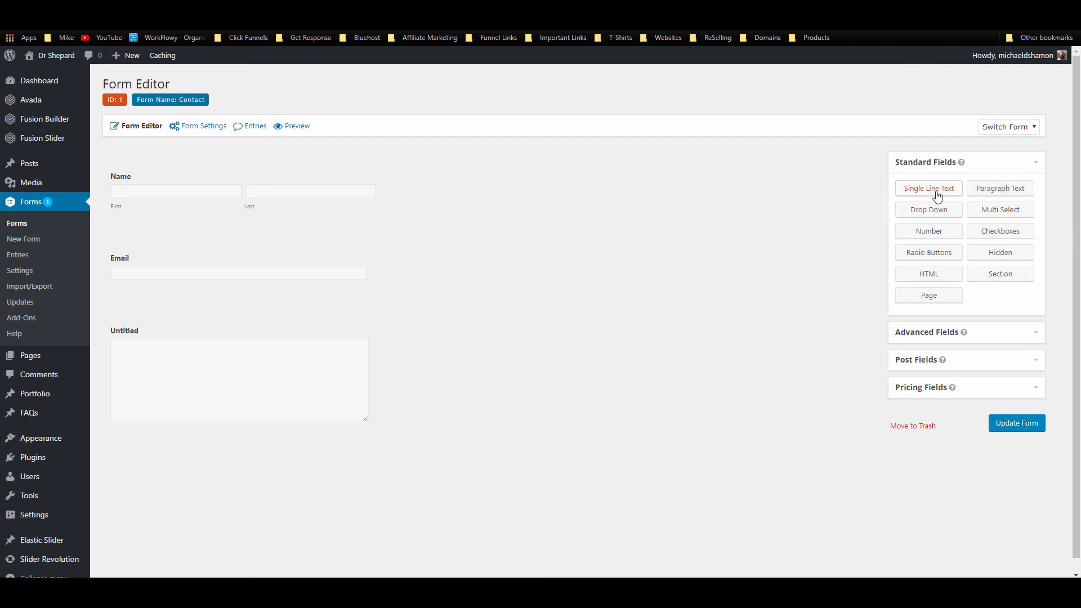
pyautogui.moveTo(172, 362)
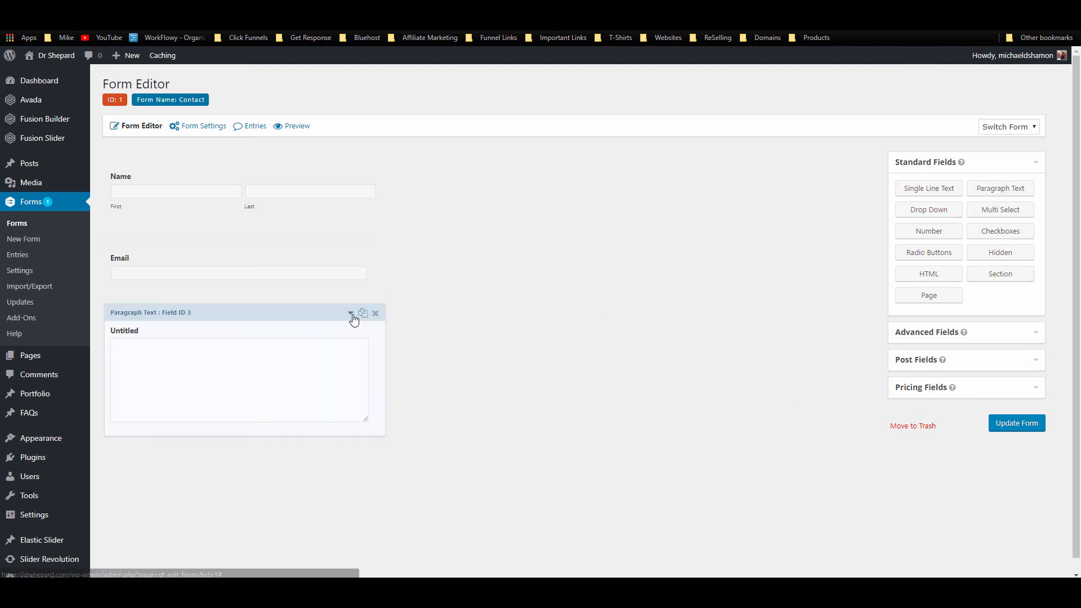
pyautogui.click(241, 378)
pyautogui.doubleClick(153, 487)
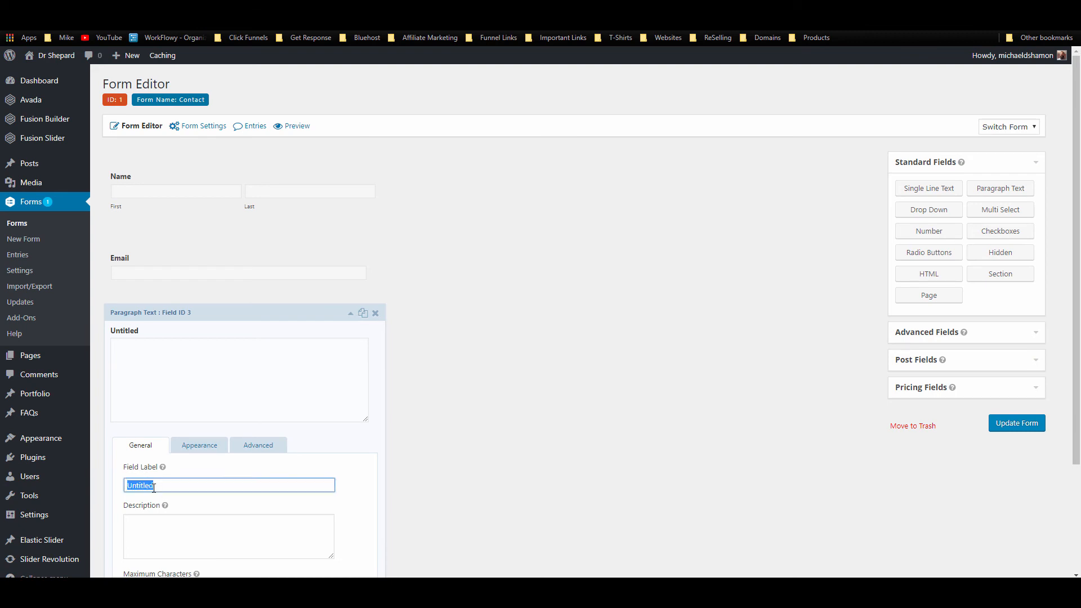
pyautogui.write('Message')
pyautogui.click(350, 313)
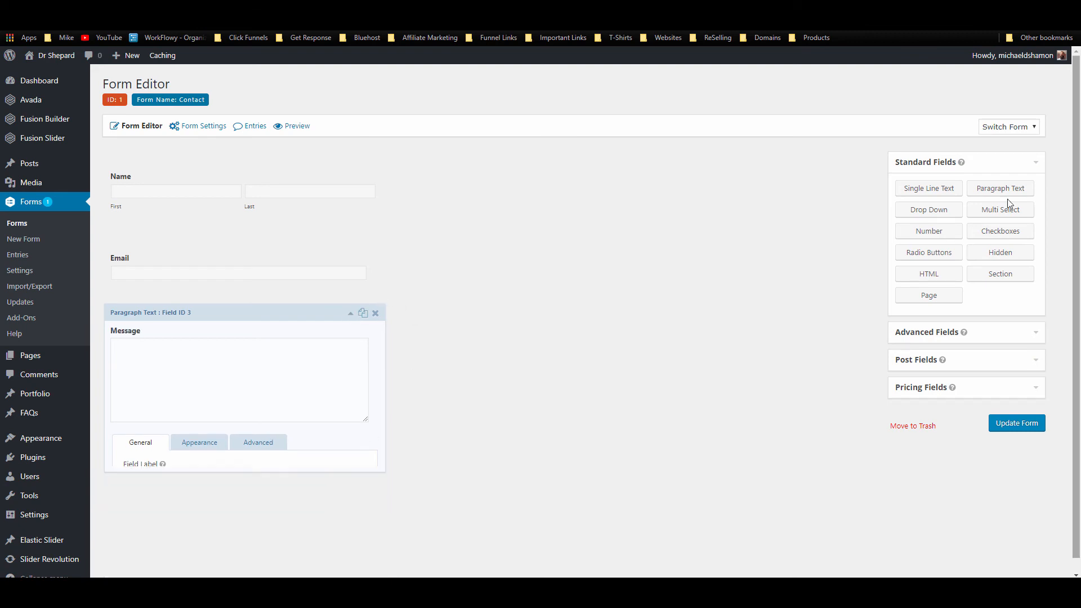
# Step: Add a Phone field above Message with field size Large, and update the form
pyautogui.click(939, 332)
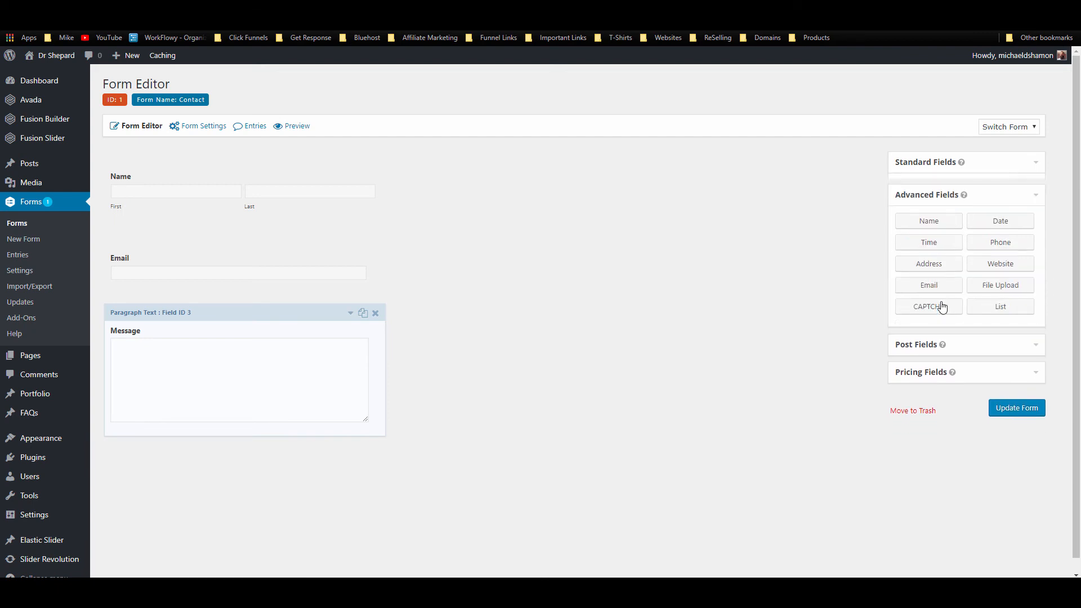
pyautogui.moveTo(998, 239); pyautogui.dragTo(237, 304)
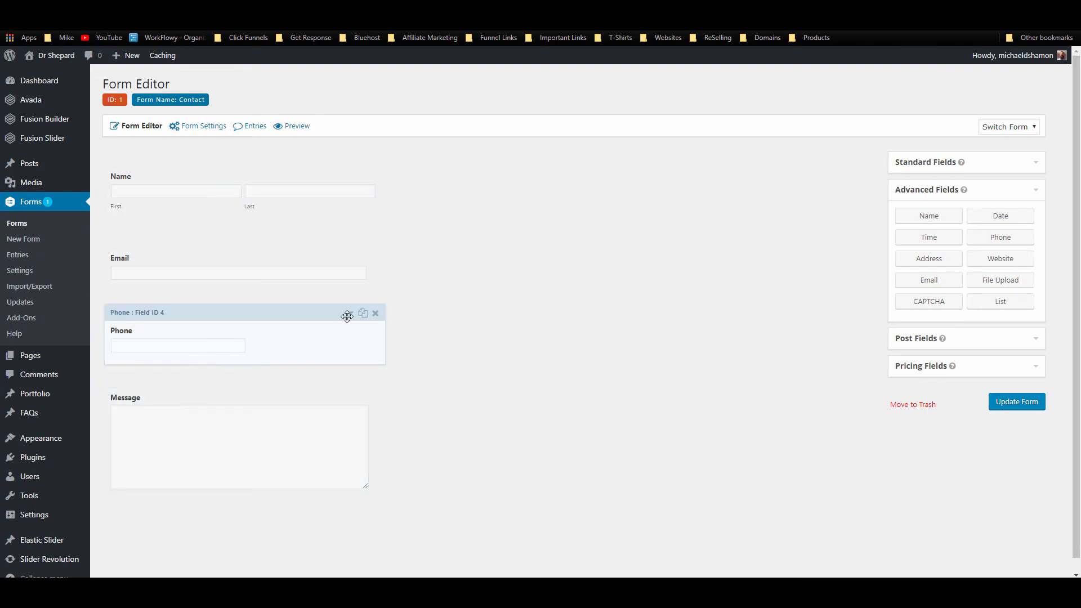
pyautogui.click(350, 314)
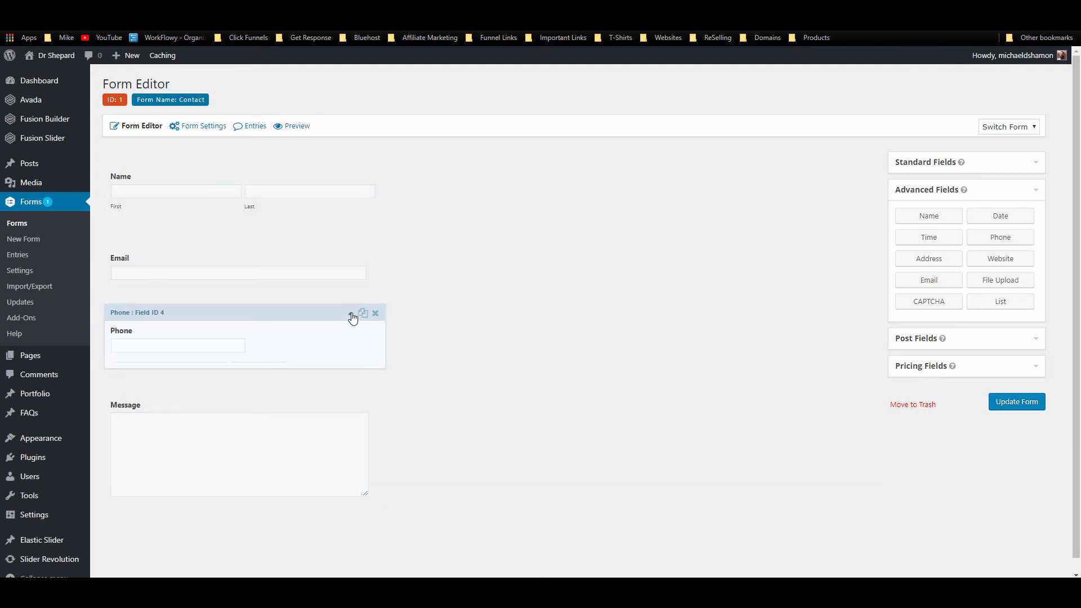
pyautogui.click(199, 374)
pyautogui.scroll(-3, 201, 398)
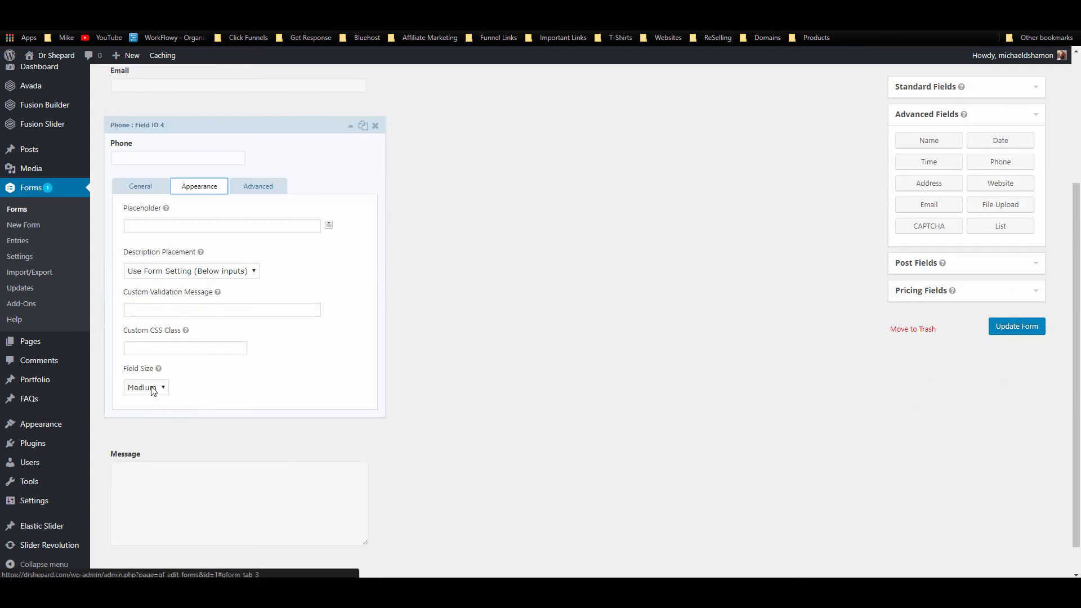
pyautogui.click(145, 388)
pyautogui.click(138, 419)
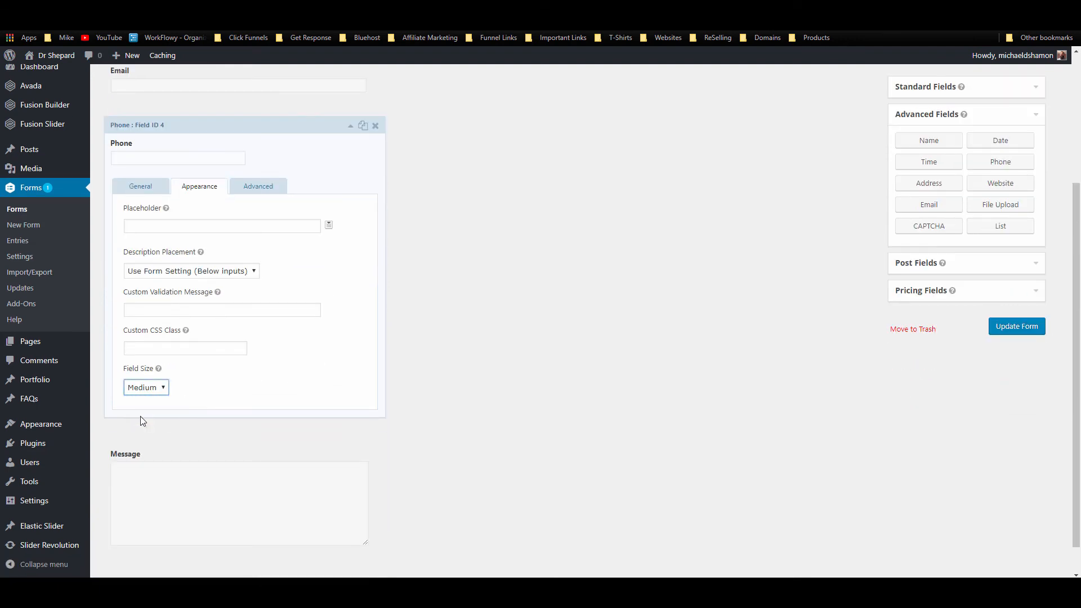
pyautogui.click(350, 125)
pyautogui.click(1026, 401)
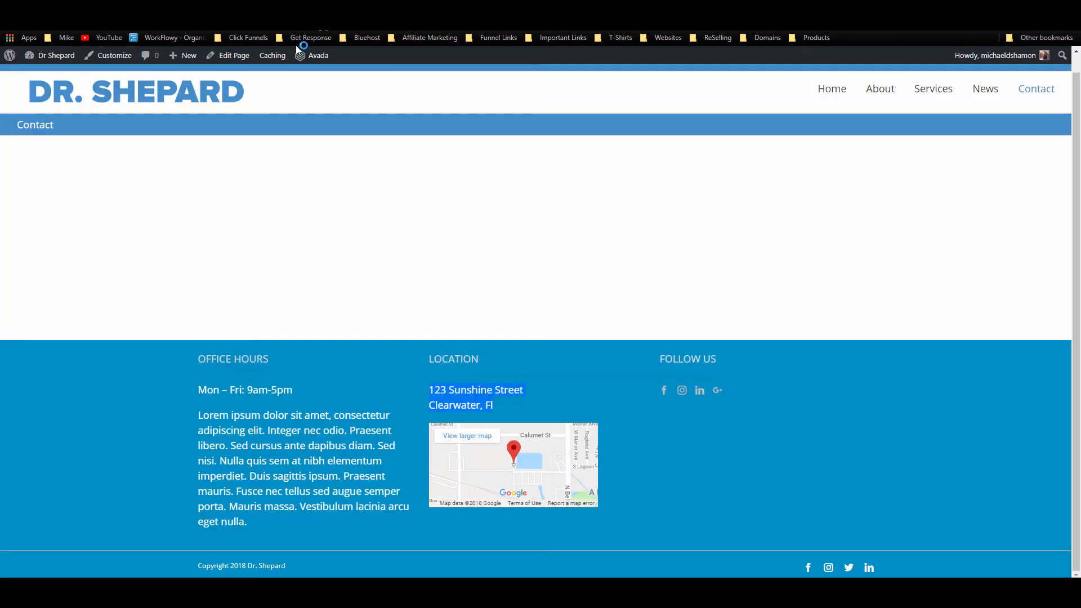
# Step: Add a right-column Text Block embedding the Contact form without title or description
pyautogui.click(231, 56)
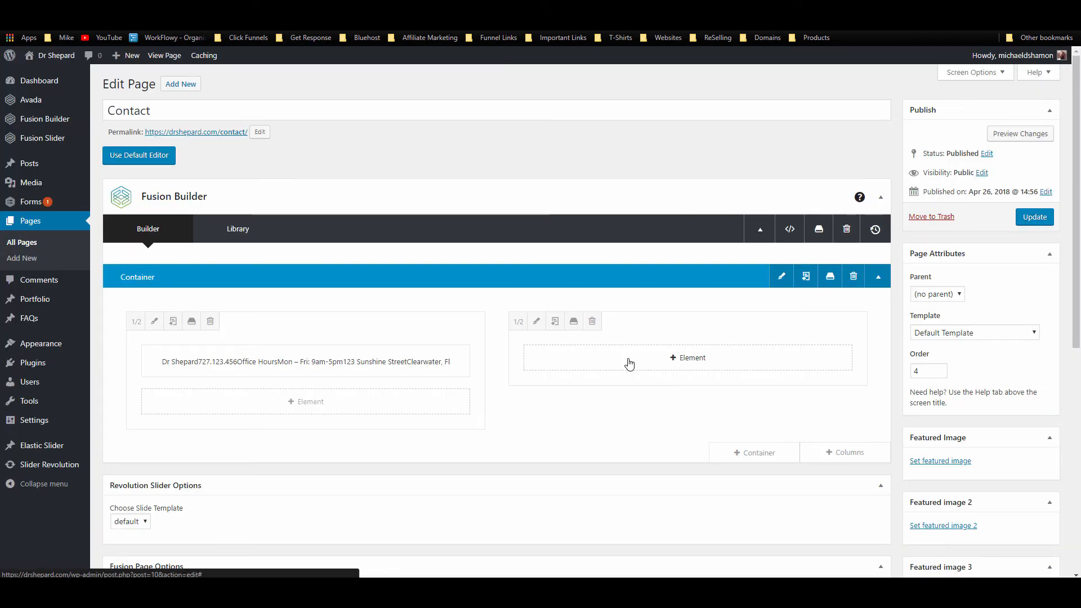
pyautogui.click(628, 358)
pyautogui.click(834, 93)
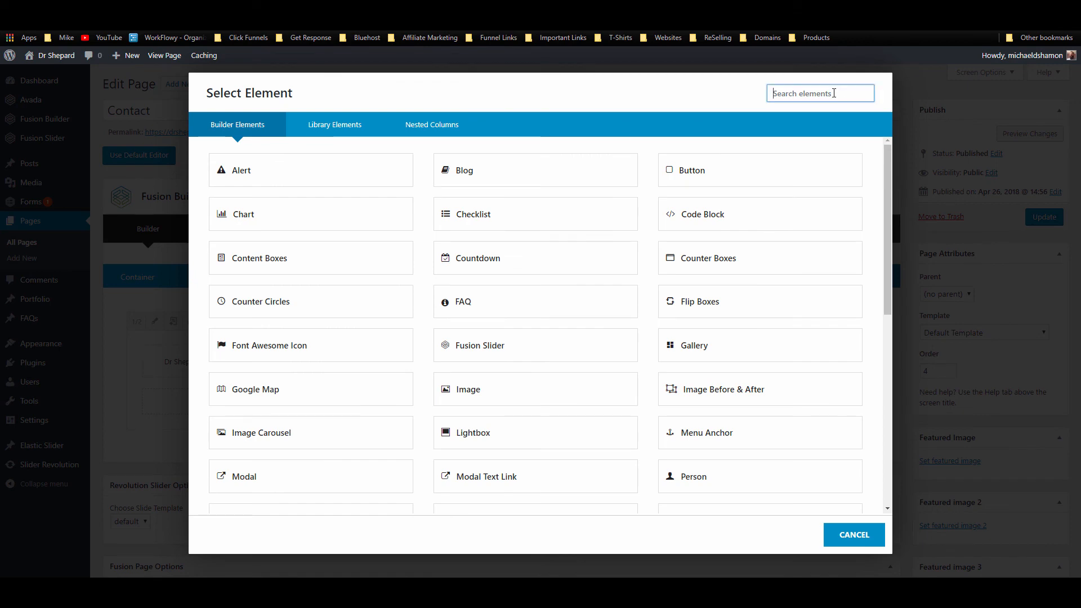
pyautogui.write('te')
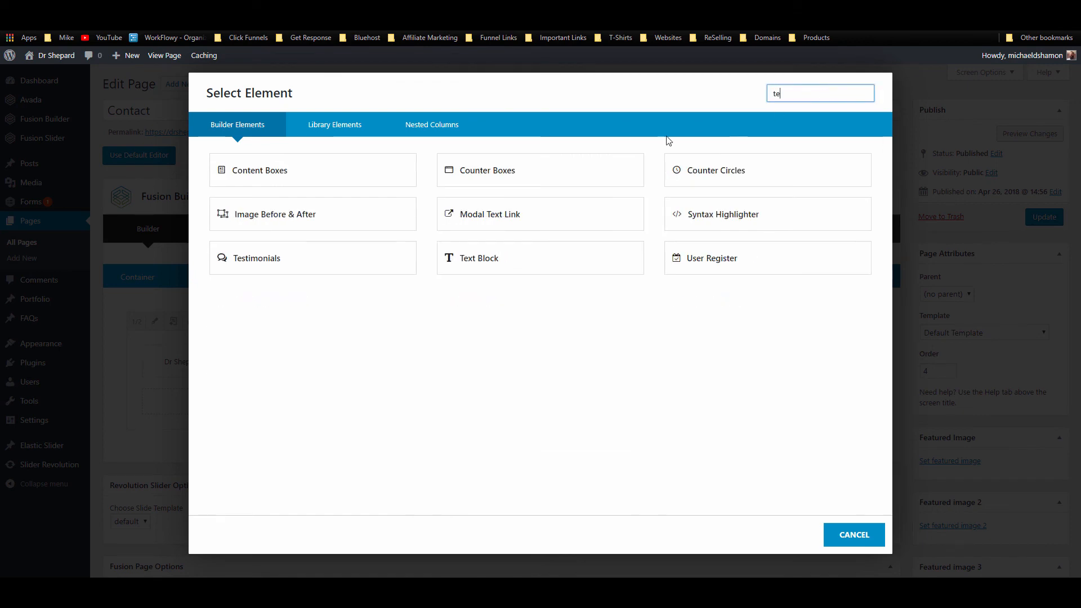
pyautogui.click(524, 275)
pyautogui.click(380, 395)
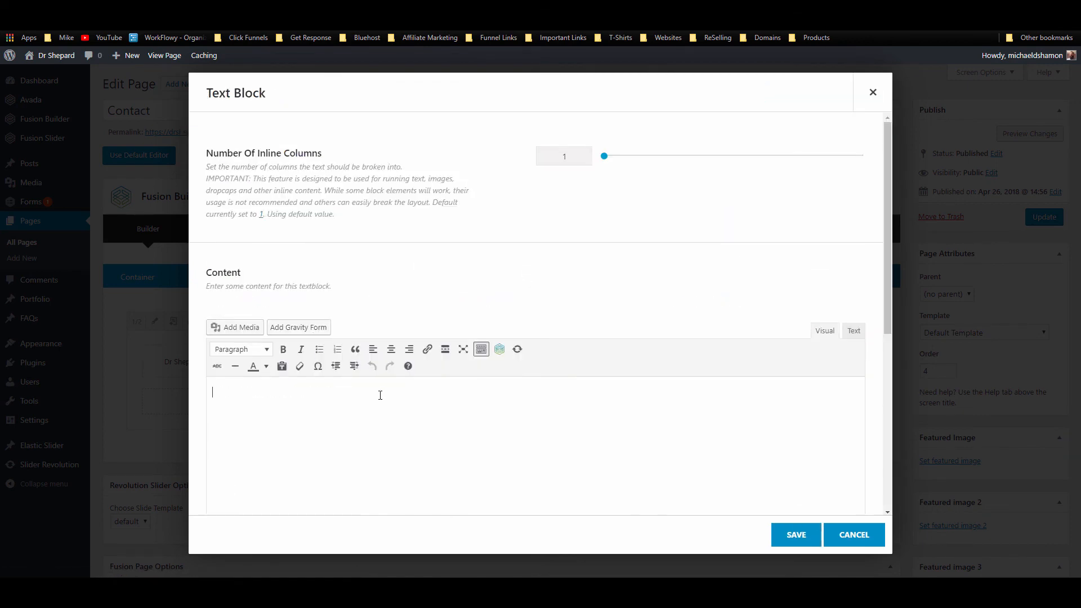
pyautogui.click(310, 334)
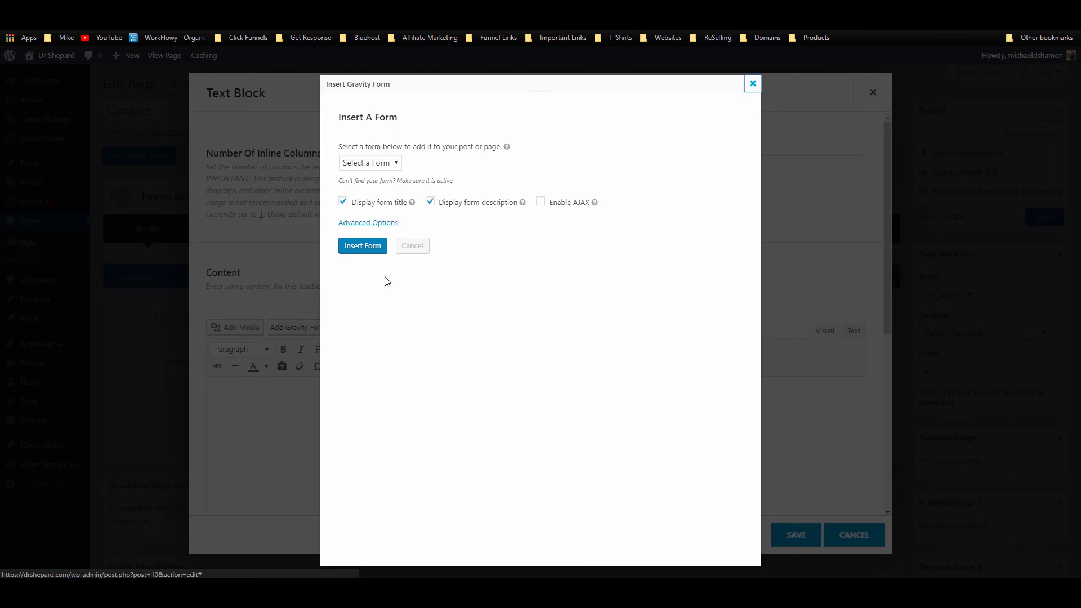
pyautogui.click(381, 162)
pyautogui.click(387, 203)
pyautogui.click(458, 203)
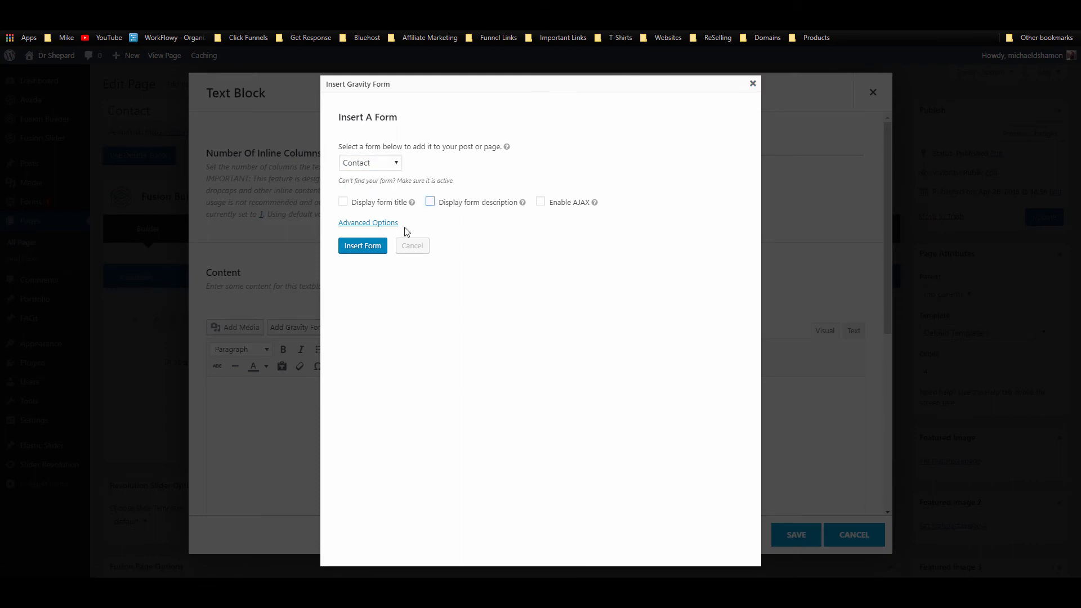
pyautogui.click(363, 251)
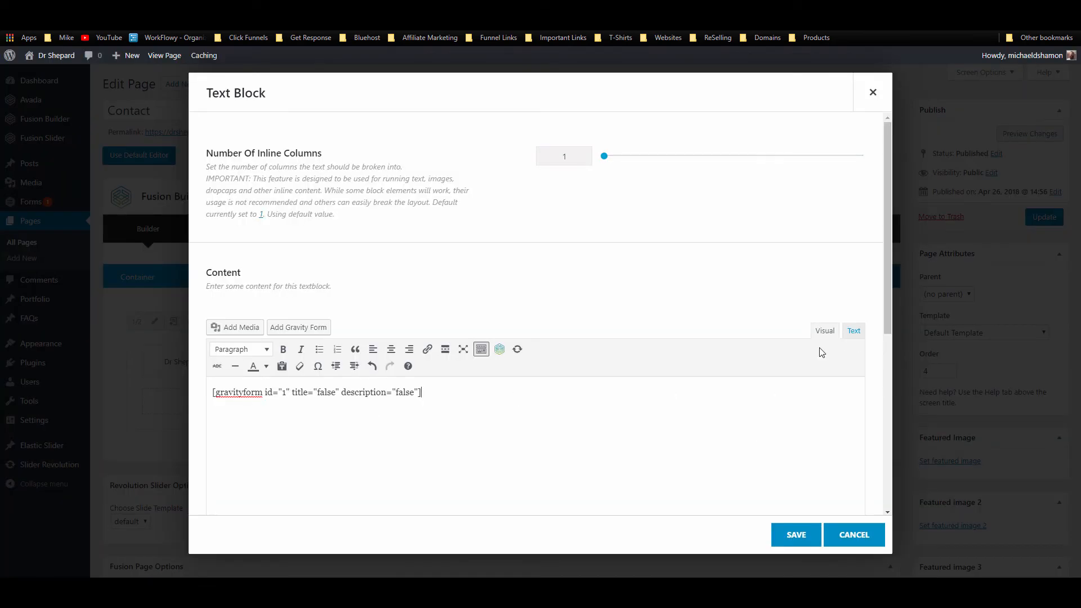
# Step: Type the 'Questions or Comments?' line above the form shortcode, centre it, and save
pyautogui.click(212, 393)
pyautogui.press('Return')
pyautogui.press('Return')
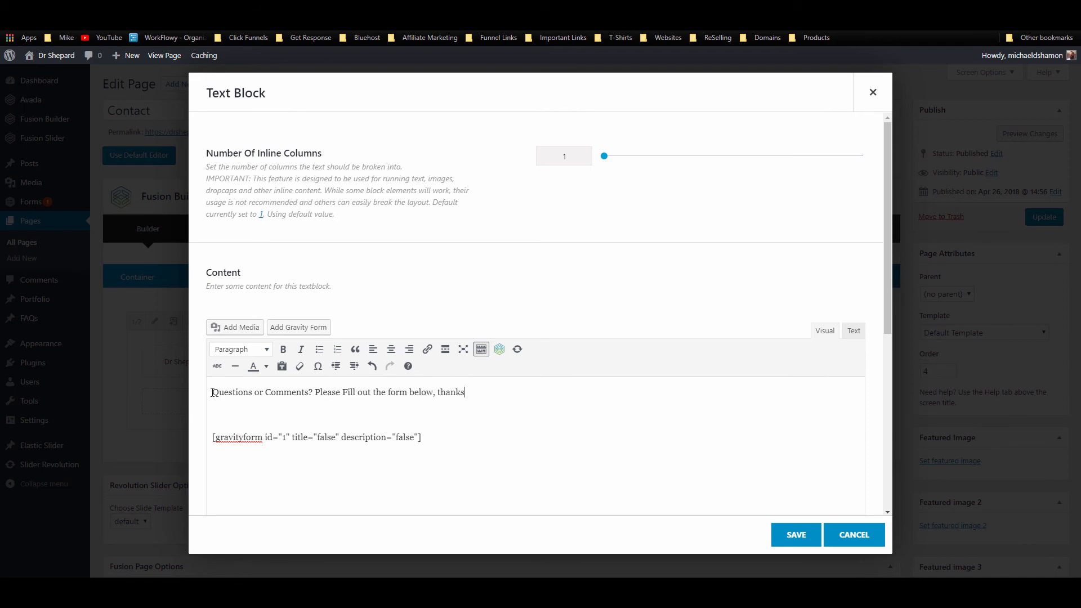
pyautogui.write('you')
pyautogui.press('BackSpace')
pyautogui.click(490, 393)
pyautogui.press('Delete')
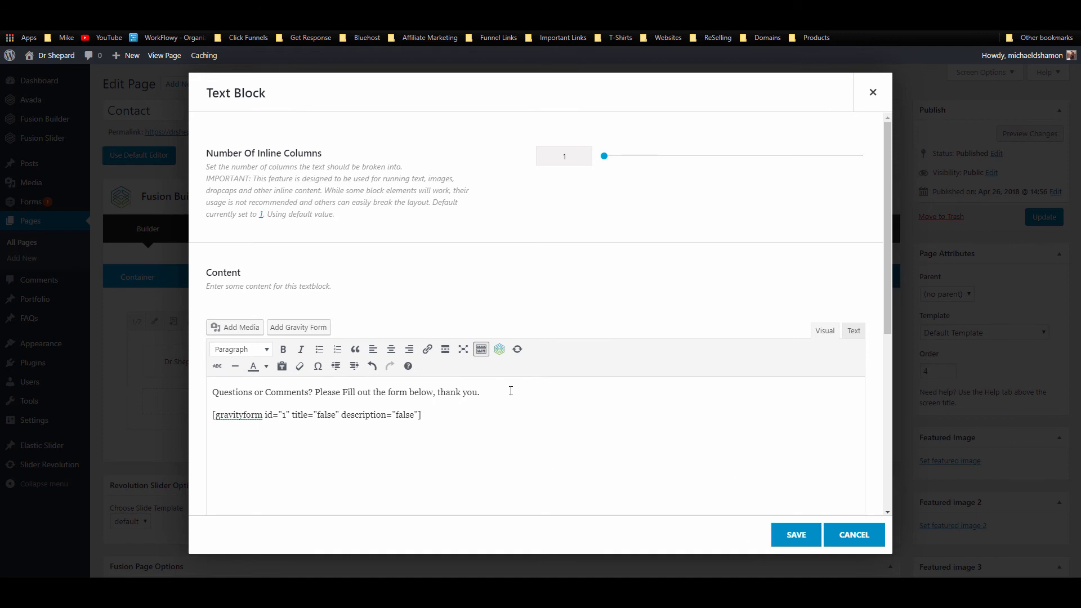
pyautogui.moveTo(511, 391); pyautogui.dragTo(209, 392)
pyautogui.click(374, 352)
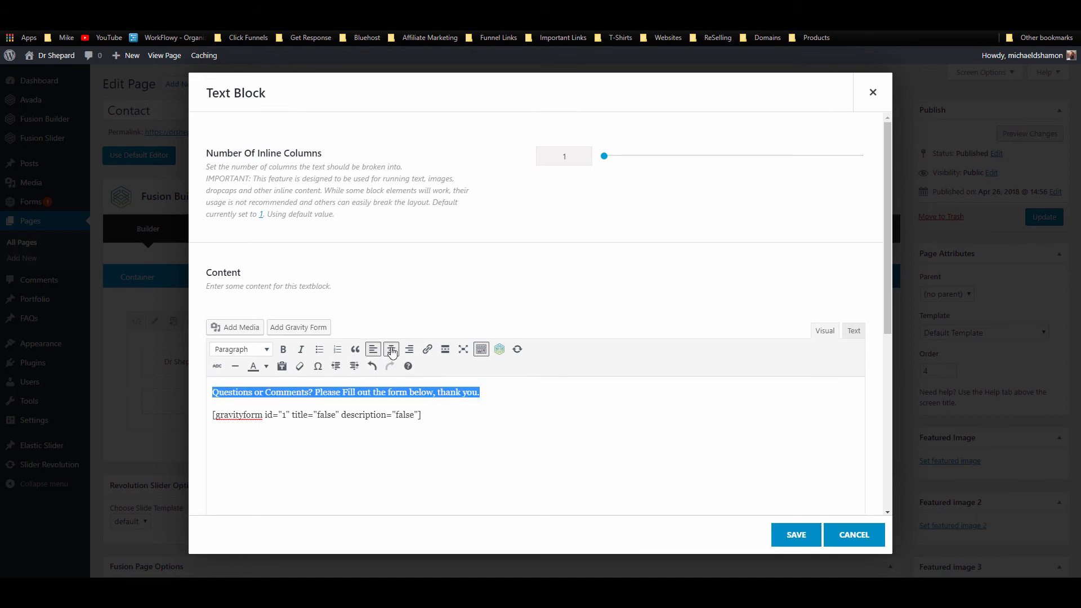
pyautogui.click(392, 350)
pyautogui.click(783, 532)
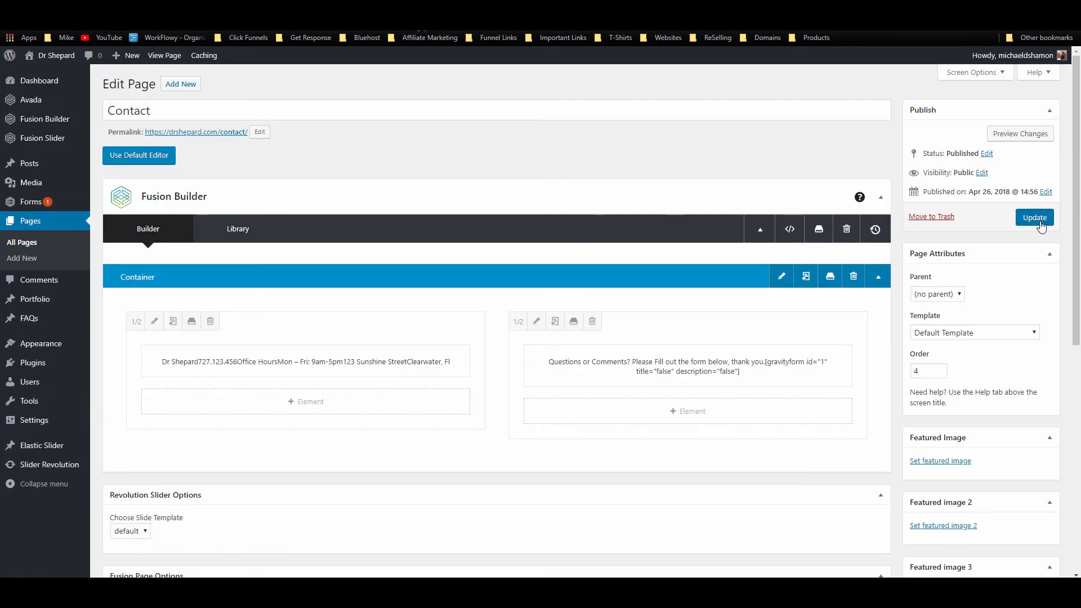
# Step: Update the Contact page, then expand Footer Widget 2 on the Widgets page
pyautogui.click(1035, 217)
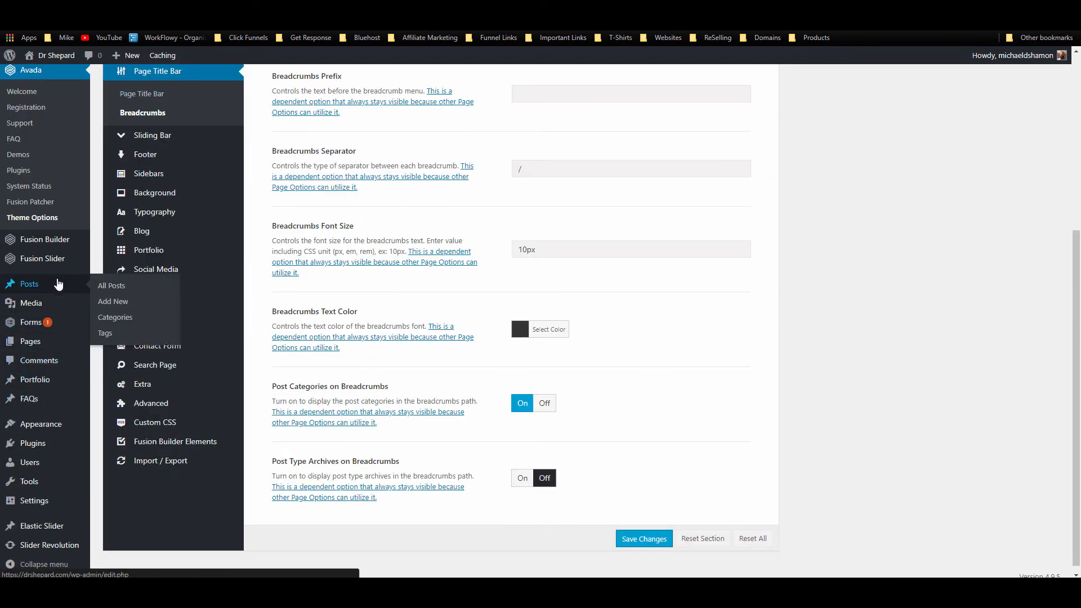
pyautogui.moveTo(49, 428)
pyautogui.click(116, 458)
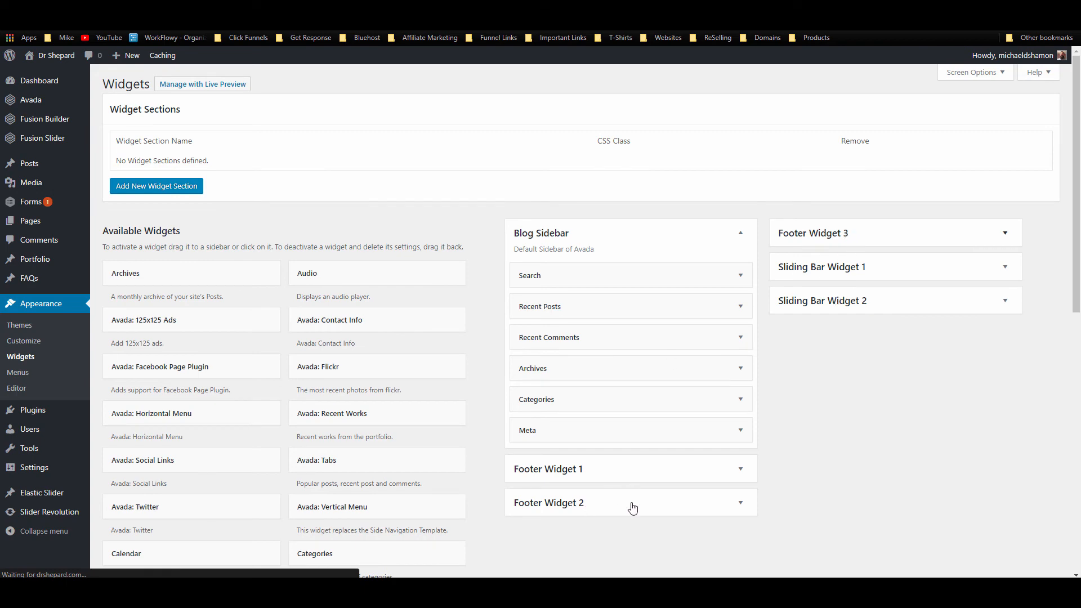
pyautogui.scroll(-2, 632, 507)
pyautogui.click(676, 411)
# Step: Copy the Location widget's Google Maps iframe code from its Text view and return to the Contact editor
pyautogui.scroll(-2, 619, 451)
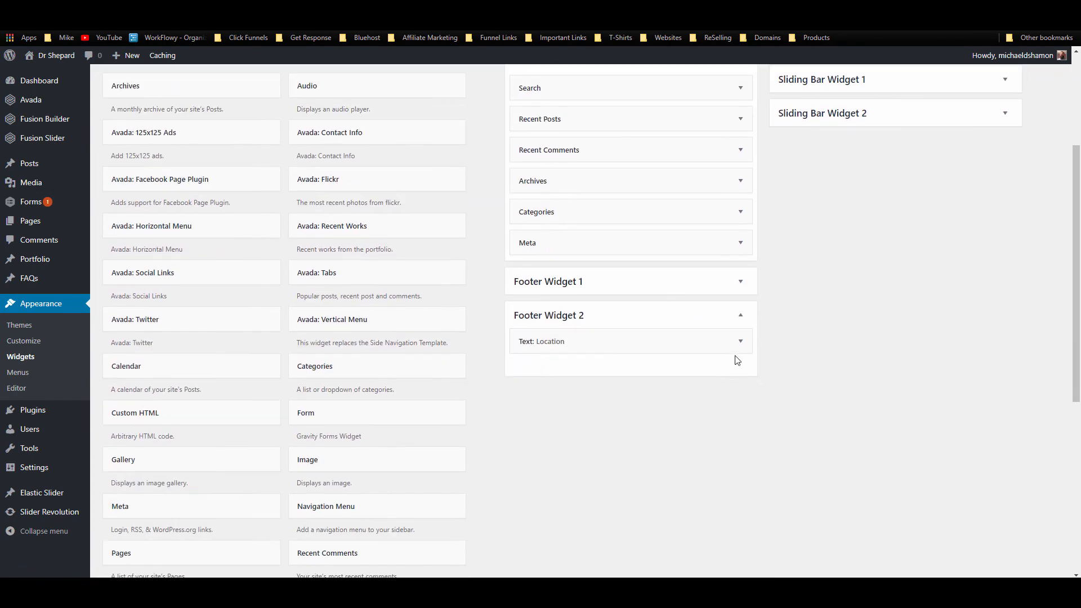
pyautogui.click(740, 339)
pyautogui.scroll(-2, 676, 434)
pyautogui.scroll(-2, 736, 412)
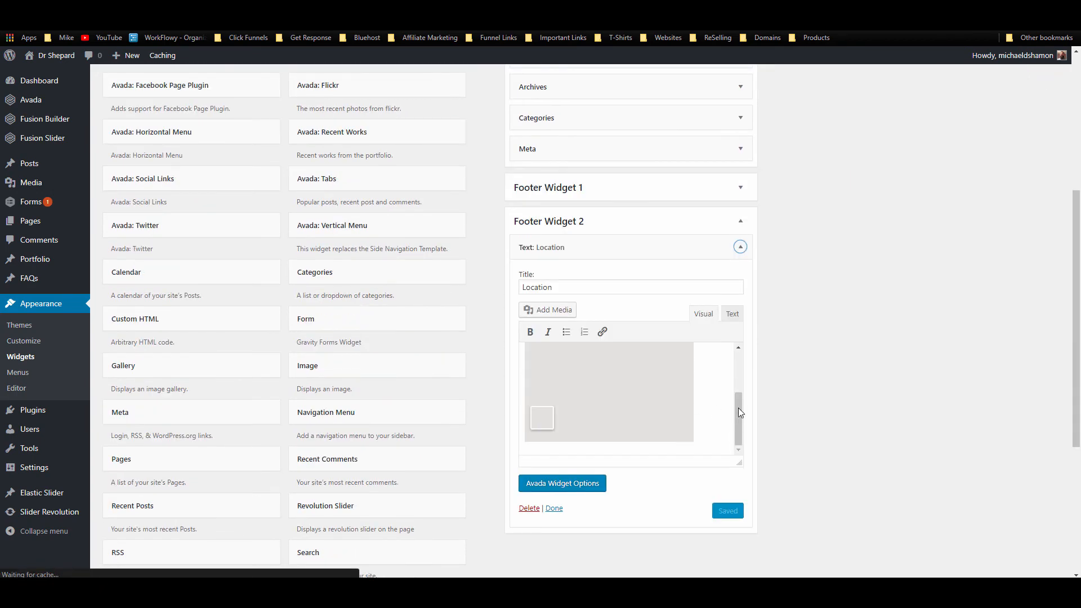
pyautogui.click(732, 314)
pyautogui.scroll(-2, 668, 401)
pyautogui.scroll(-1, 669, 404)
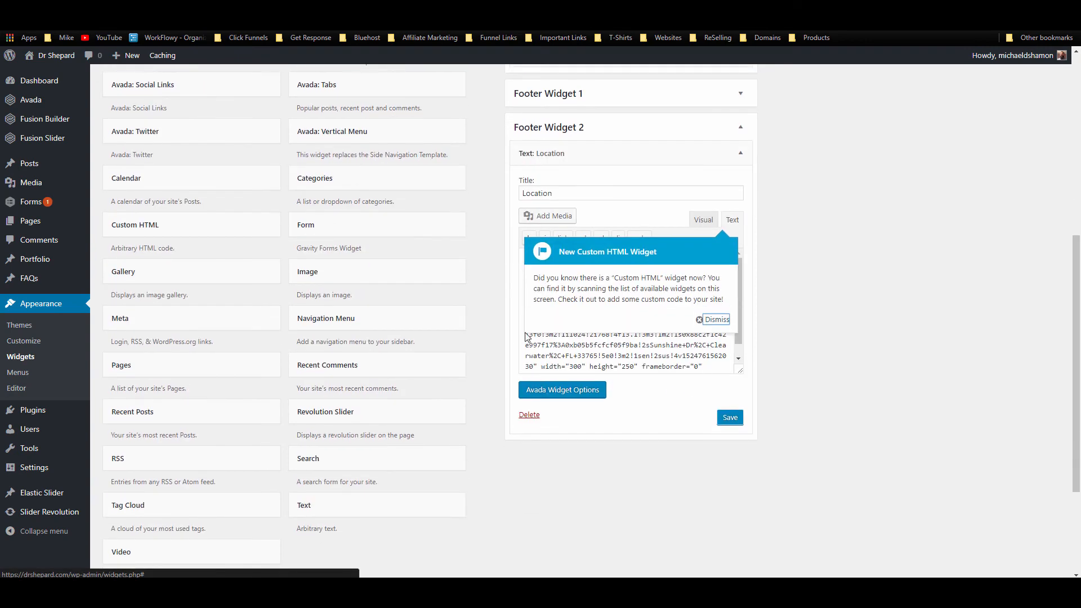
pyautogui.click(700, 319)
pyautogui.keyDown('shift'); pyautogui.click(723, 372); pyautogui.keyUp('shift')
pyautogui.hotkey('ctrl', 'c')
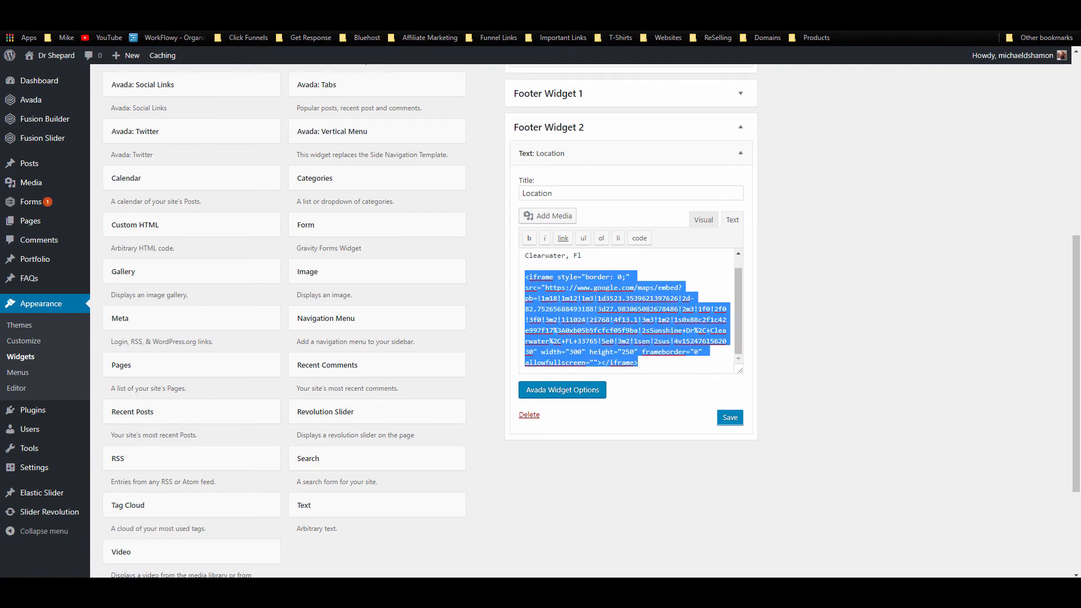
pyautogui.press('F5')
pyautogui.scroll(-3, 343, 345)
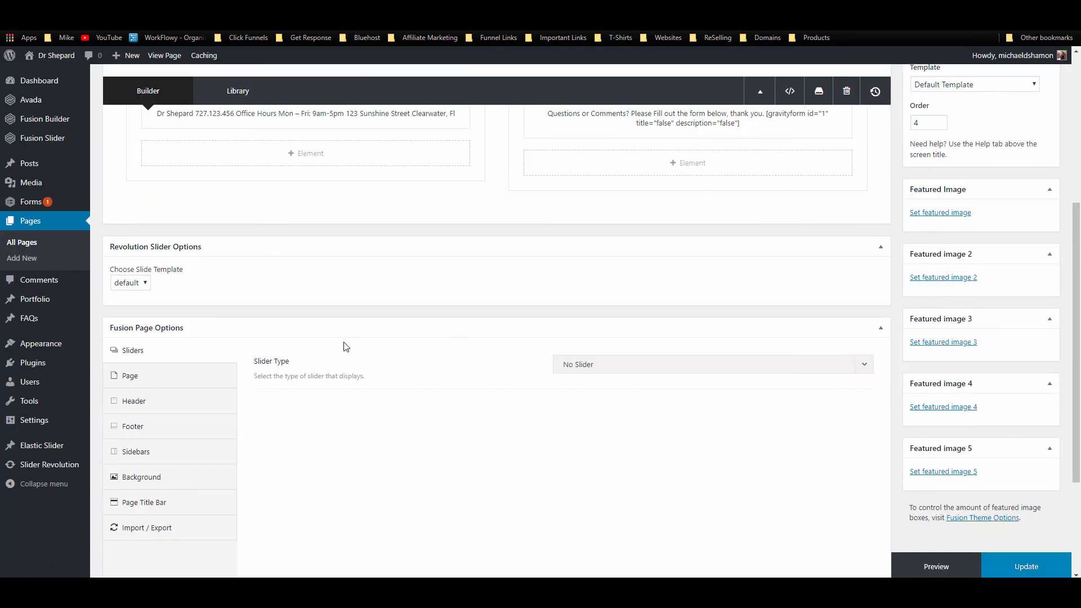
# Step: Add a left-column Text Block with the pasted Google Maps iframe at height 500, and save it
pyautogui.scroll(2, 331, 214)
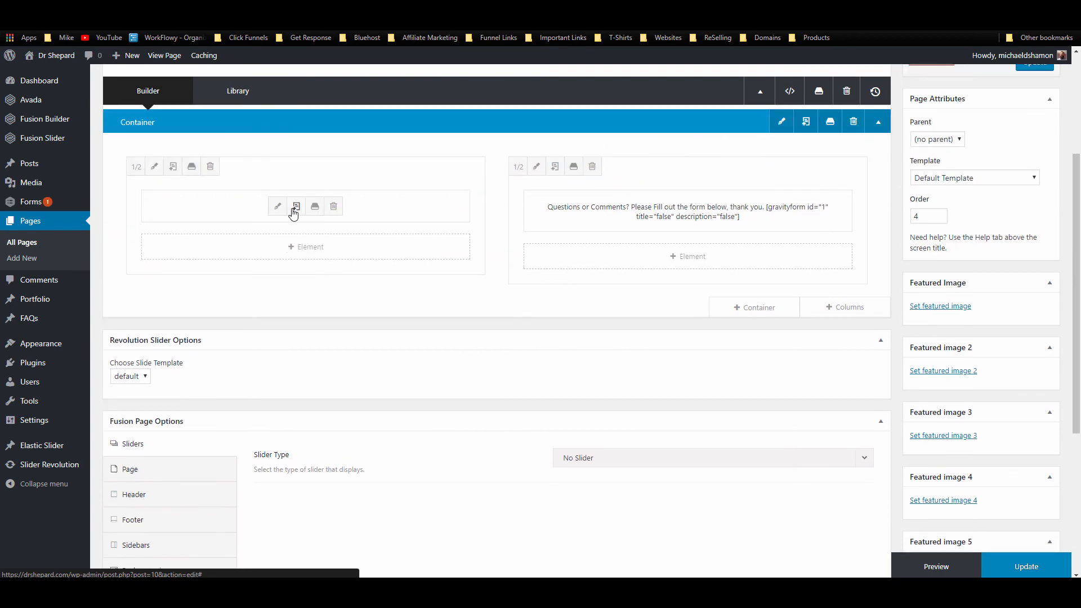
pyautogui.click(363, 247)
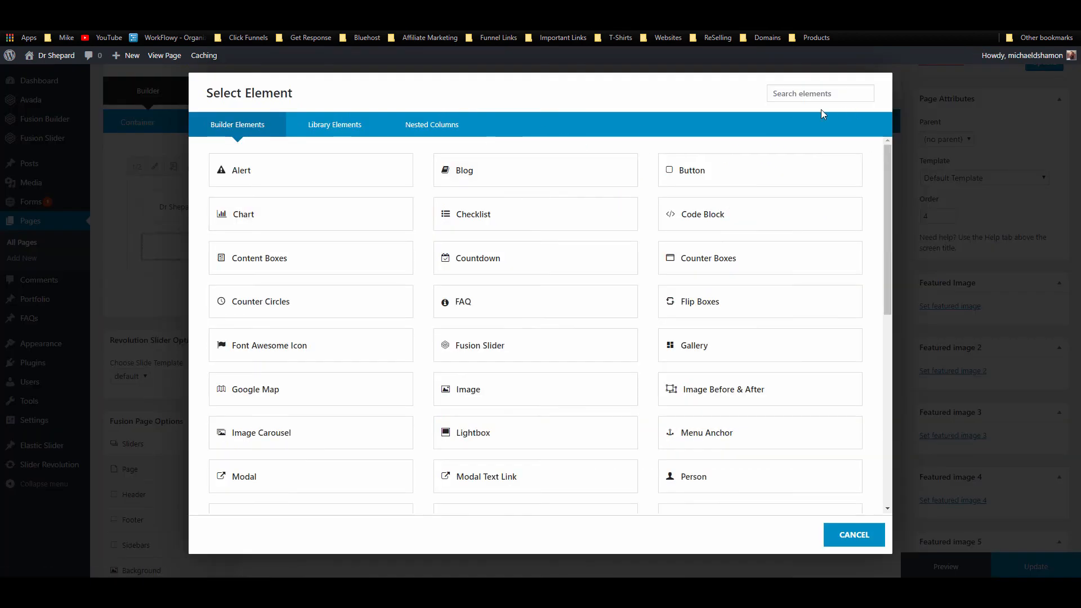
pyautogui.click(796, 95)
pyautogui.write('te')
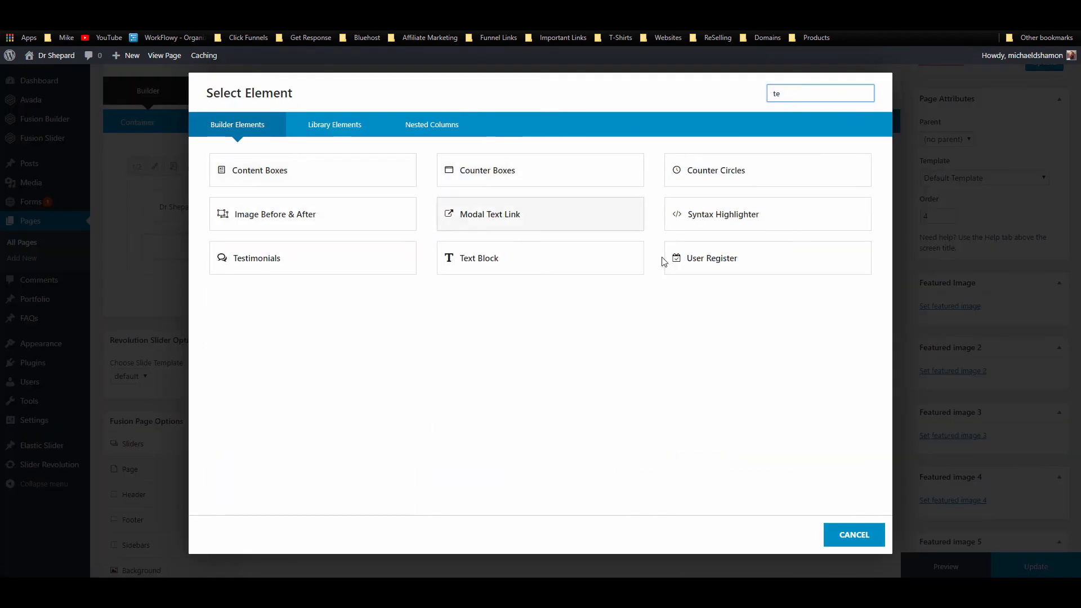
pyautogui.click(536, 272)
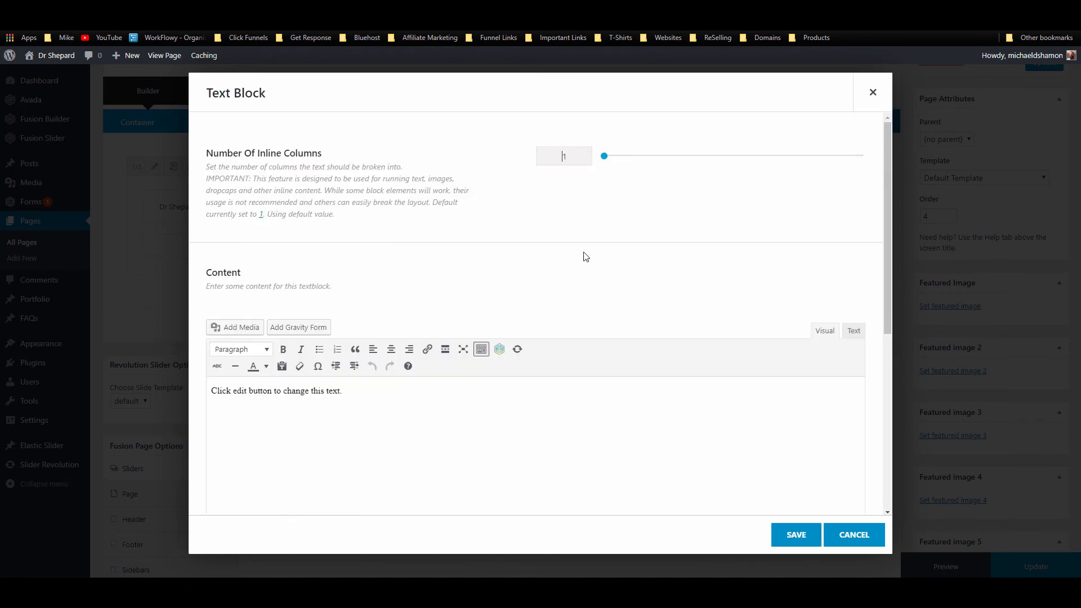
pyautogui.click(855, 332)
pyautogui.hotkey('ctrl', 'a')
pyautogui.hotkey('ctrl', 'v')
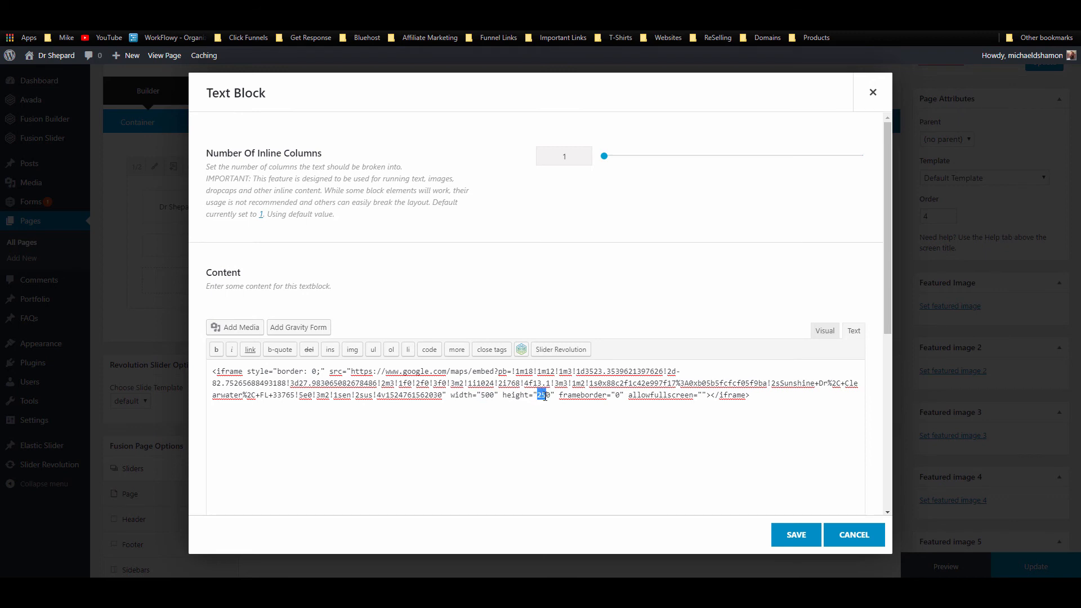
pyautogui.write('50')
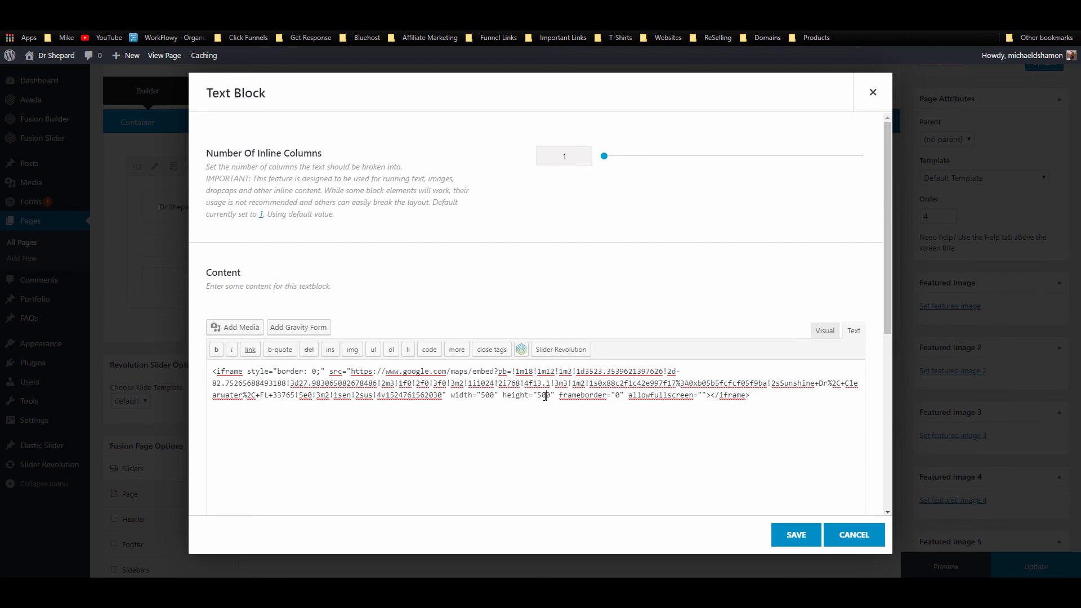
pyautogui.click(796, 534)
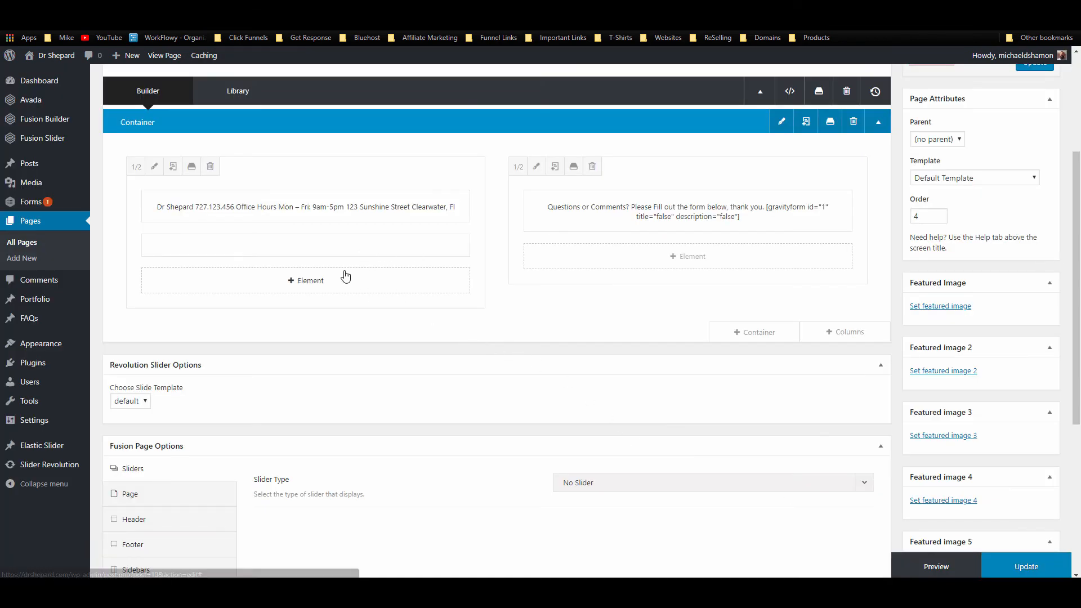
# Step: Add a Google Map element to the left column set to the pasted office street address
pyautogui.click(324, 281)
pyautogui.click(820, 95)
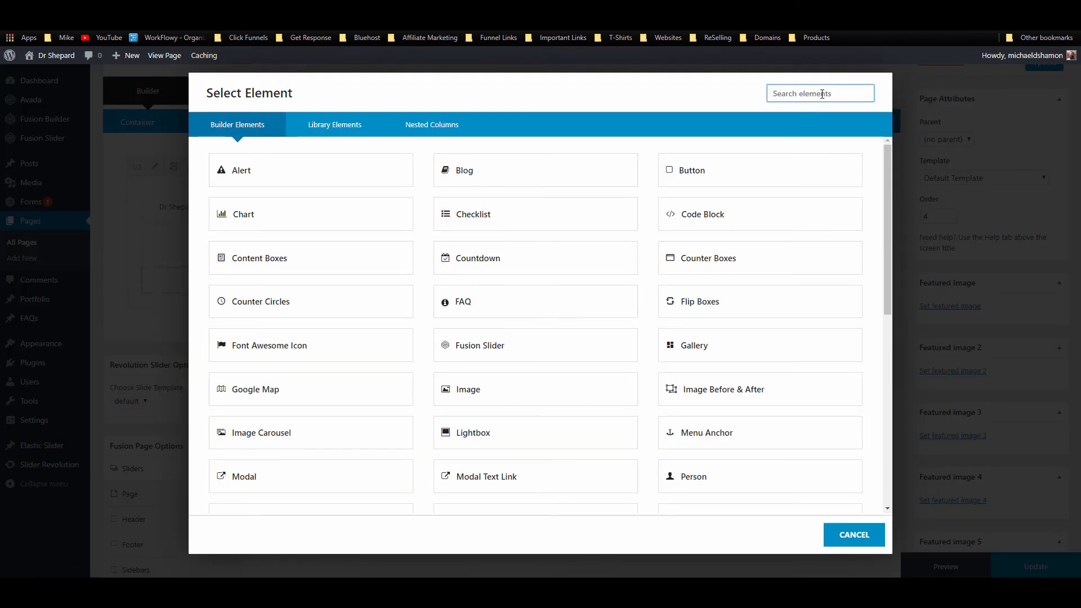
pyautogui.write('map')
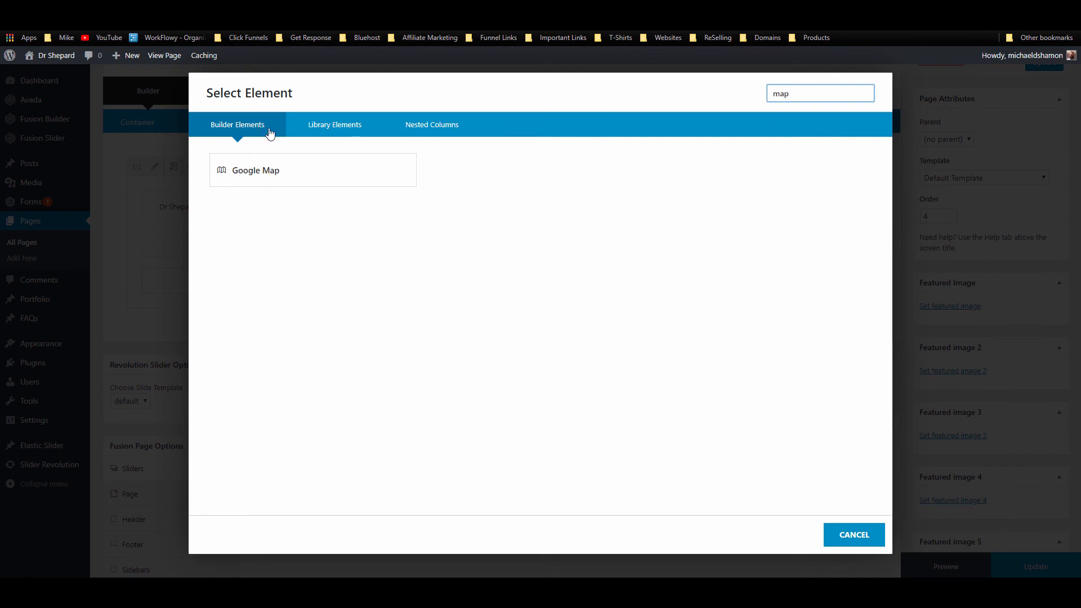
pyautogui.click(340, 176)
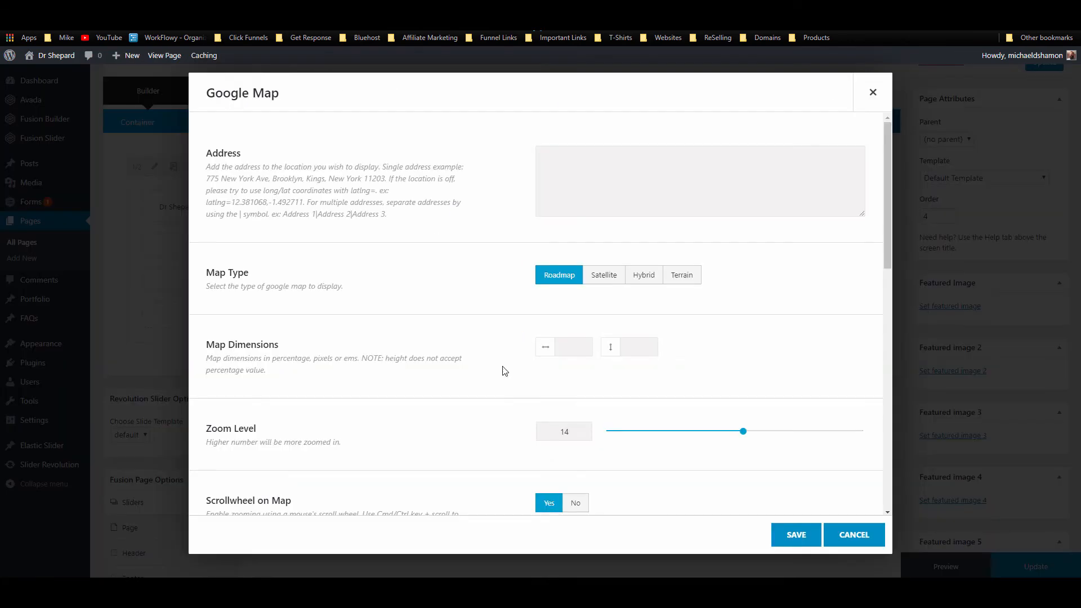
pyautogui.click(619, 217)
pyautogui.write('123 Sunshine Street Clearwater, Fl')
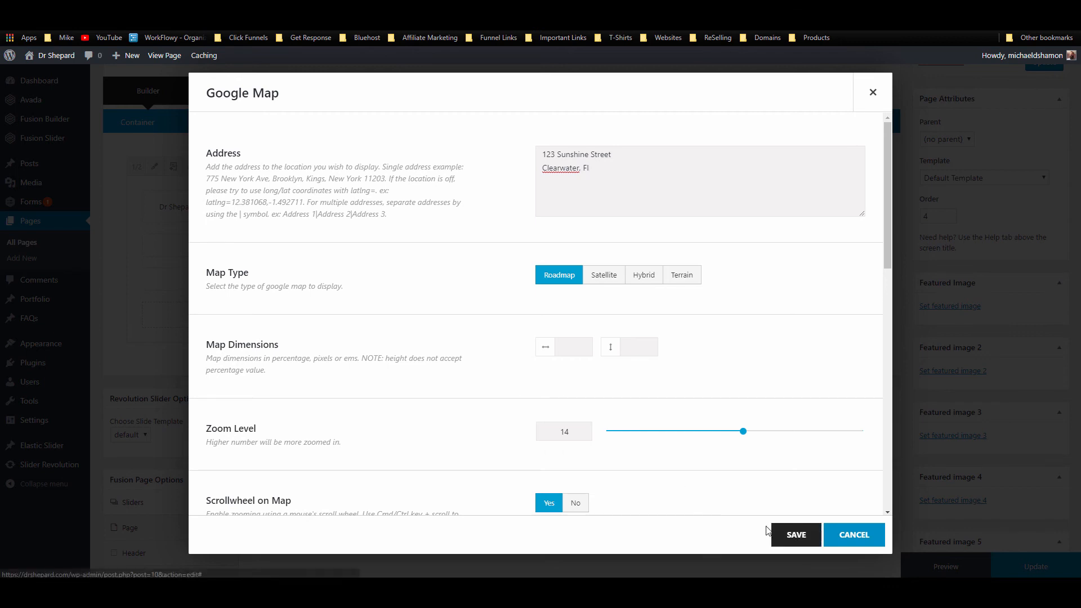
pyautogui.click(796, 534)
# Step: Delete the empty text block, update the page, and reload the live Contact page
pyautogui.click(333, 245)
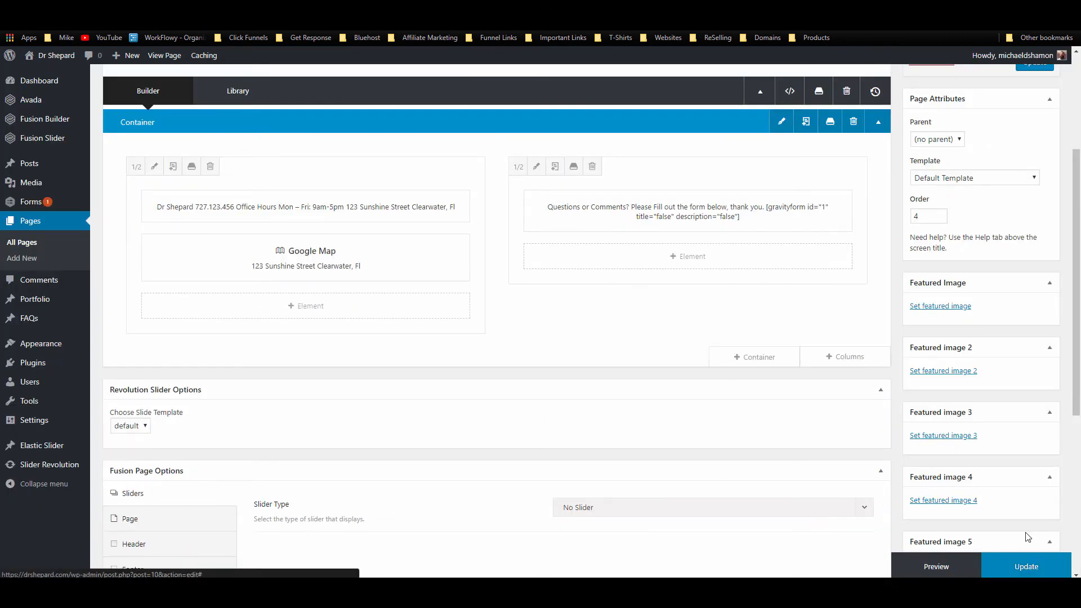
pyautogui.click(1027, 567)
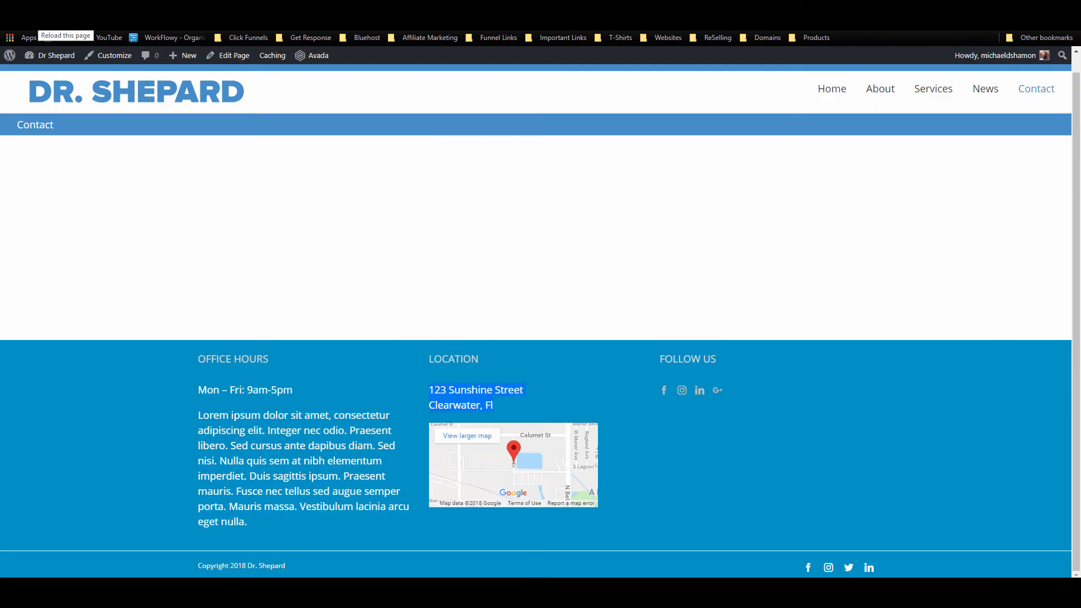
pyautogui.click(39, 22)
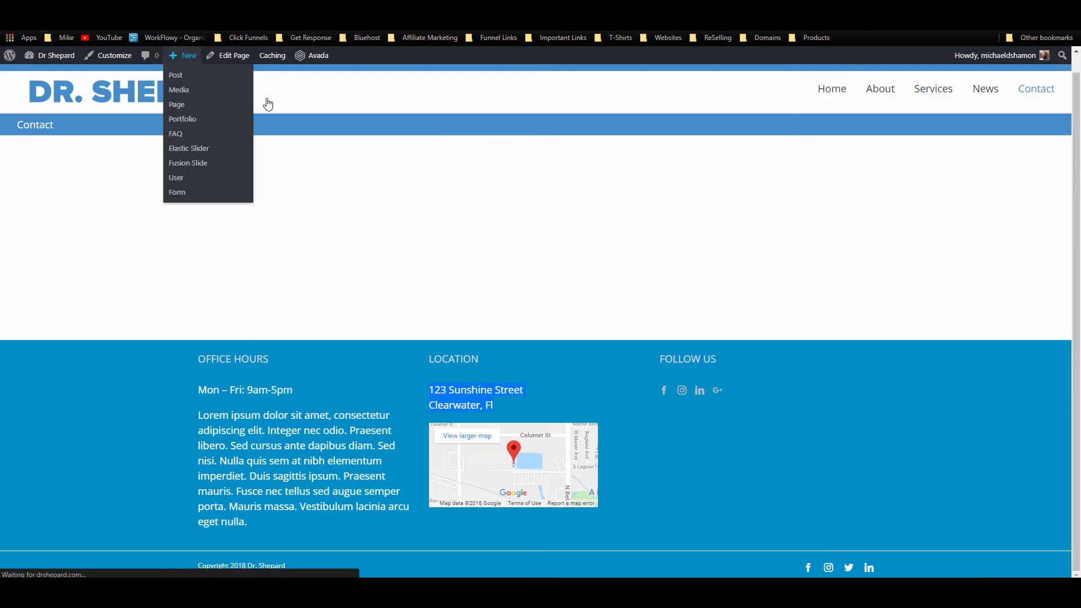
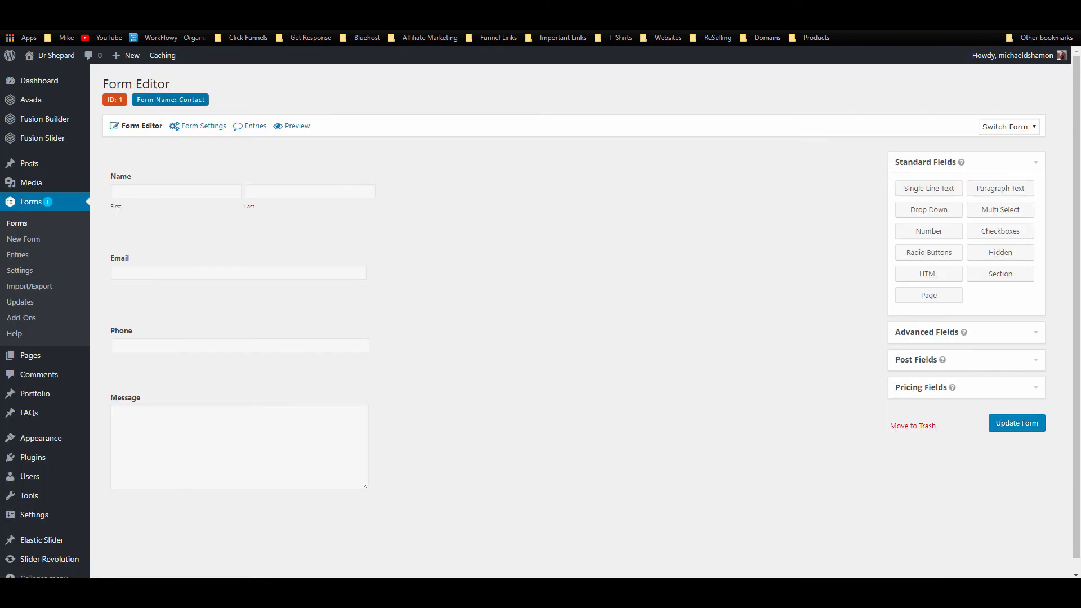
# Step: Set the Contact form's Email field size to Large and update the form
pyautogui.moveTo(229, 246)
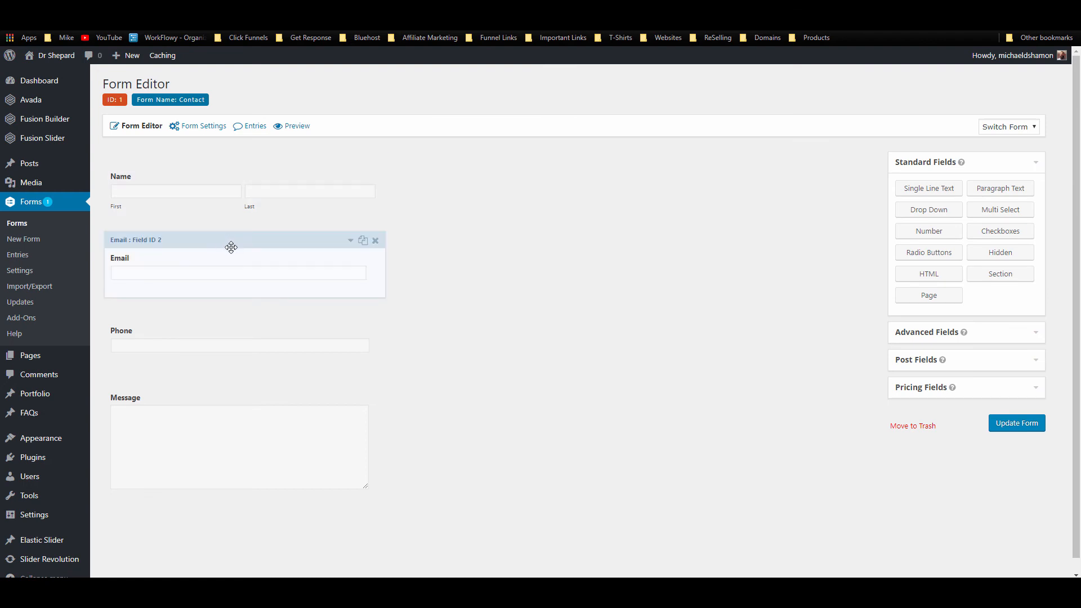
pyautogui.click(350, 241)
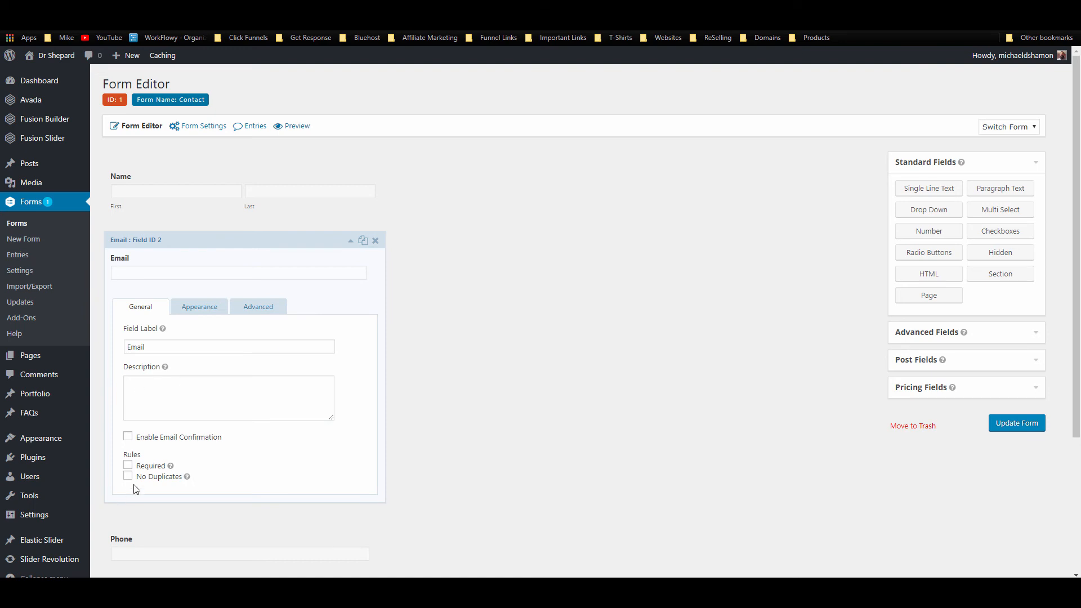
pyautogui.click(198, 306)
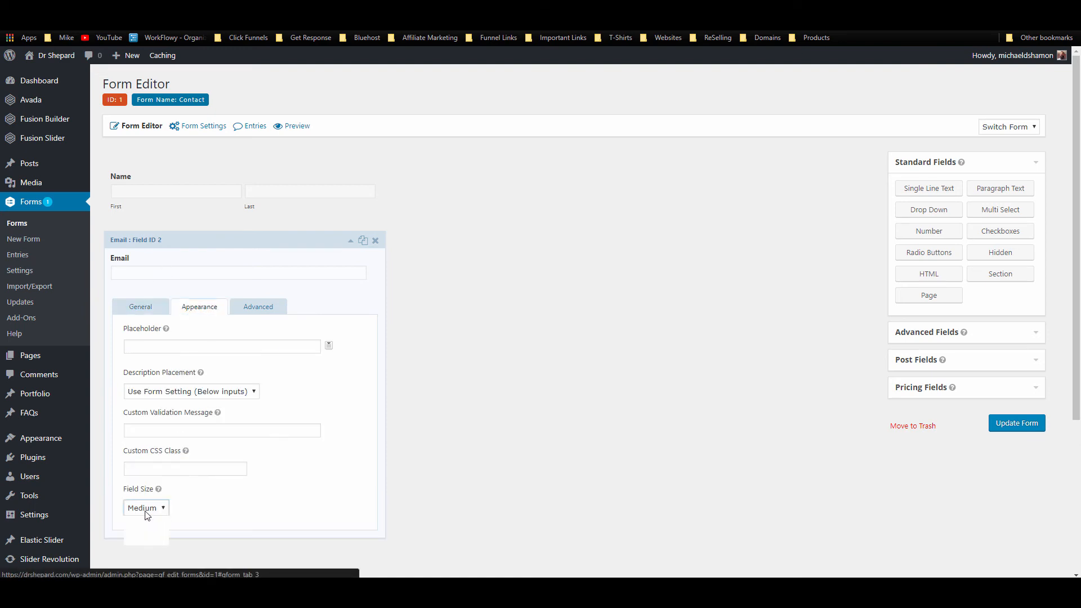
pyautogui.click(147, 508)
pyautogui.click(144, 541)
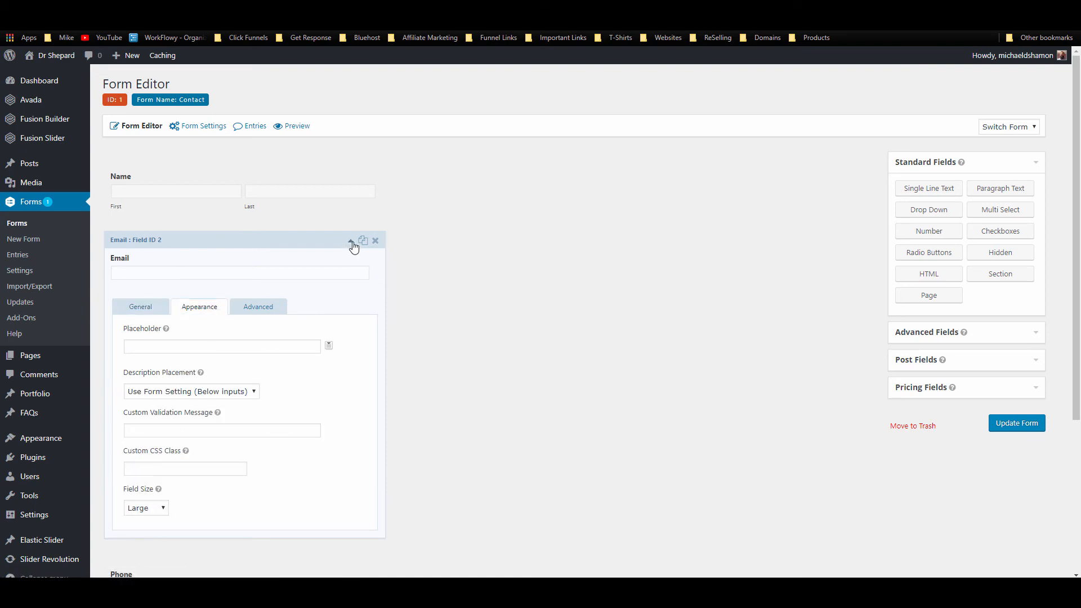
pyautogui.click(998, 423)
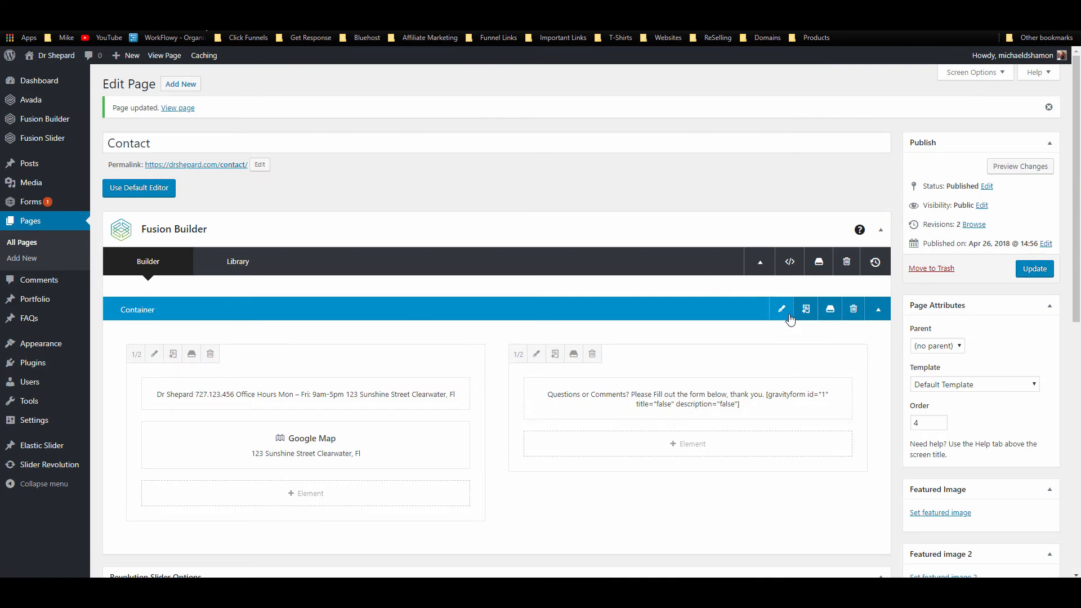
# Step: Give the Contact page container a 32 px top margin, update the page, and return to the dashboard
pyautogui.click(782, 310)
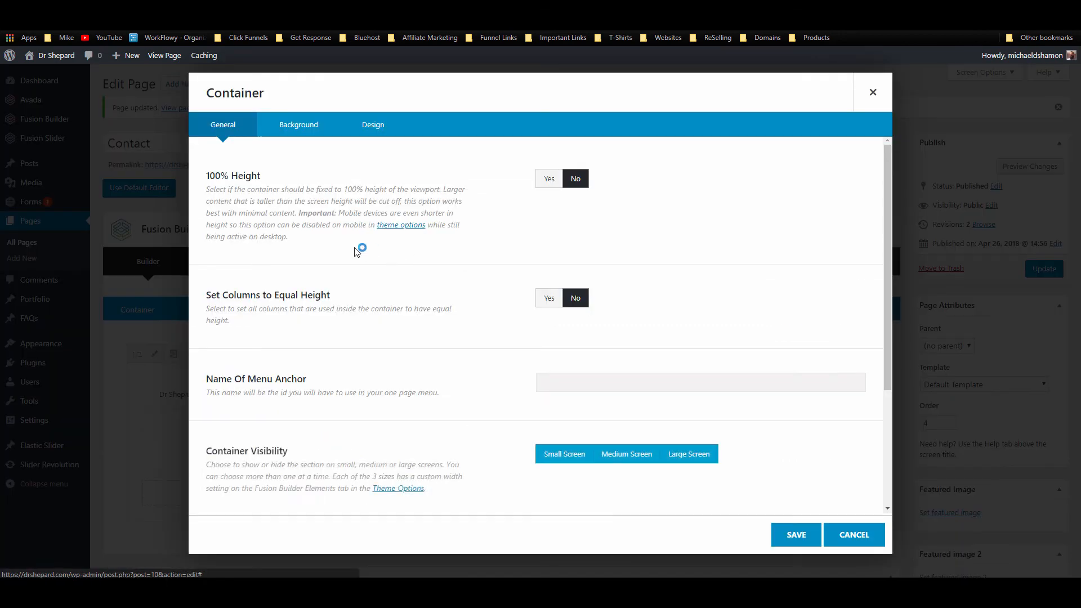
pyautogui.click(369, 126)
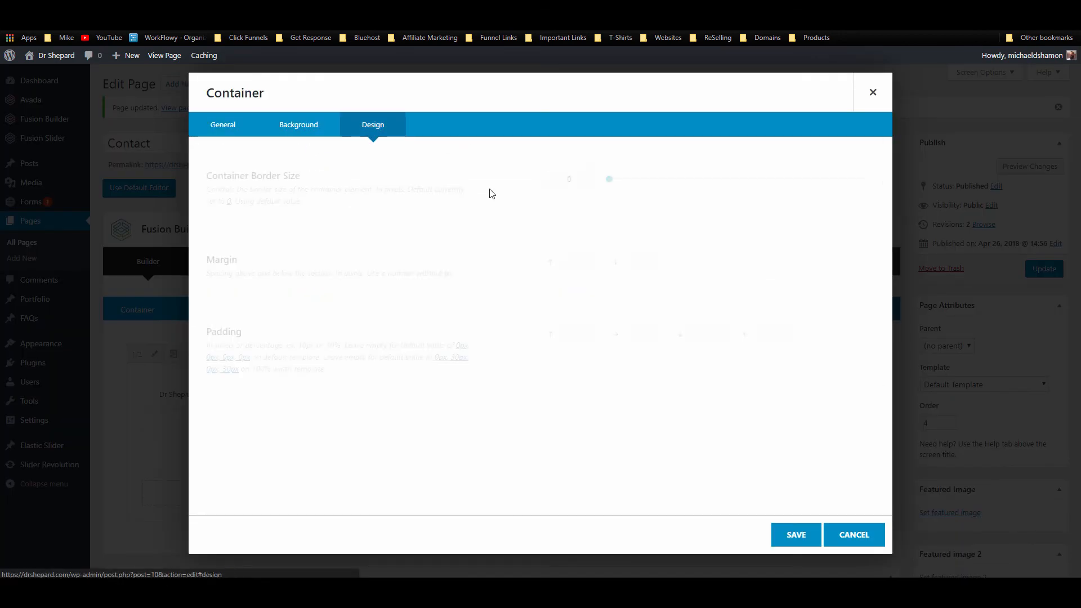
pyautogui.write('32')
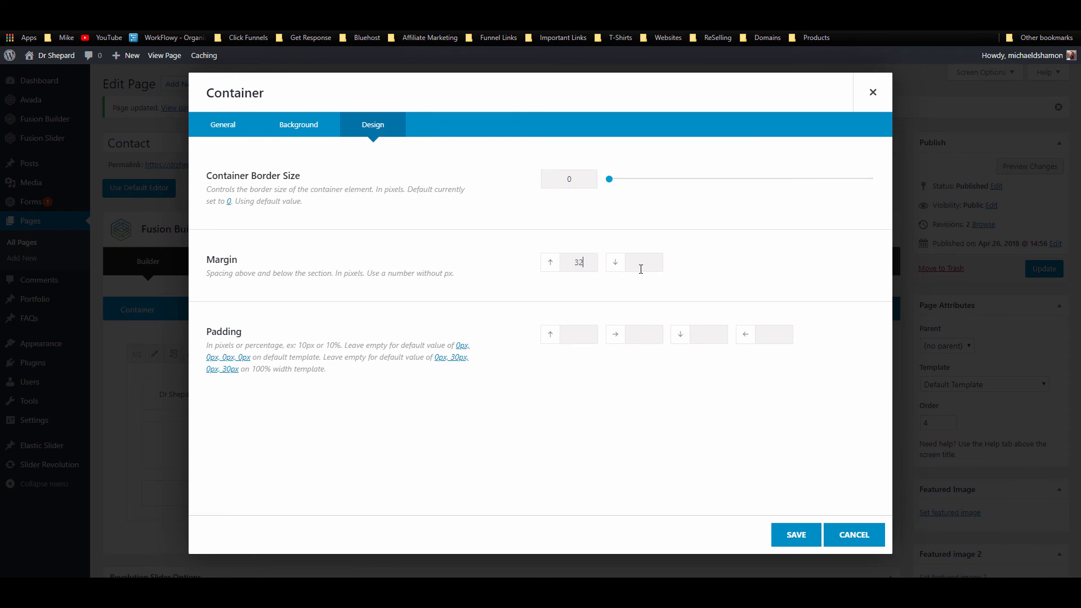
pyautogui.click(788, 535)
pyautogui.click(1035, 268)
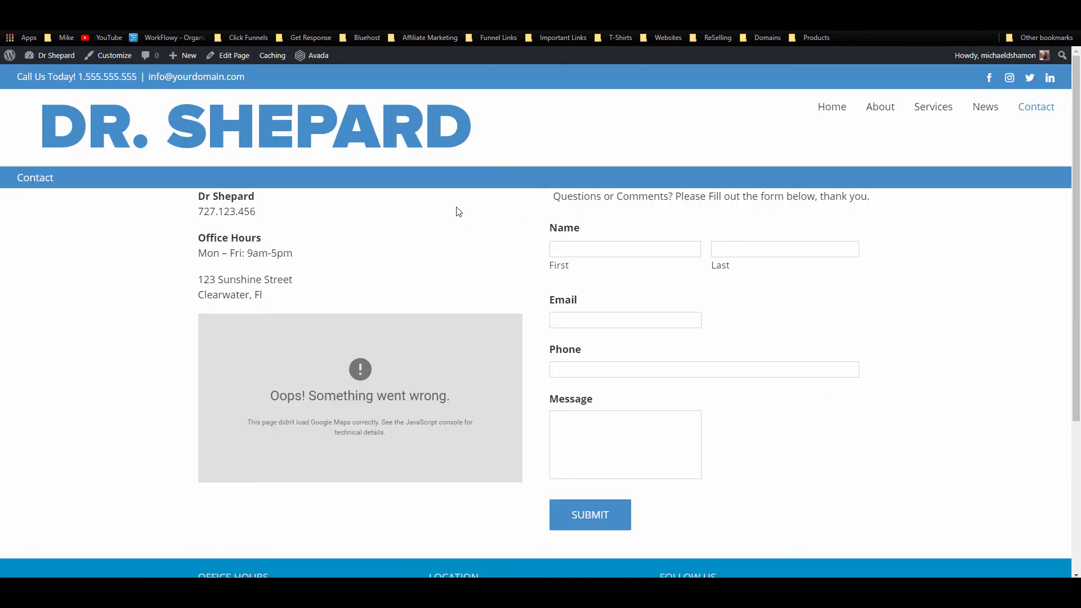
pyautogui.moveTo(57, 55)
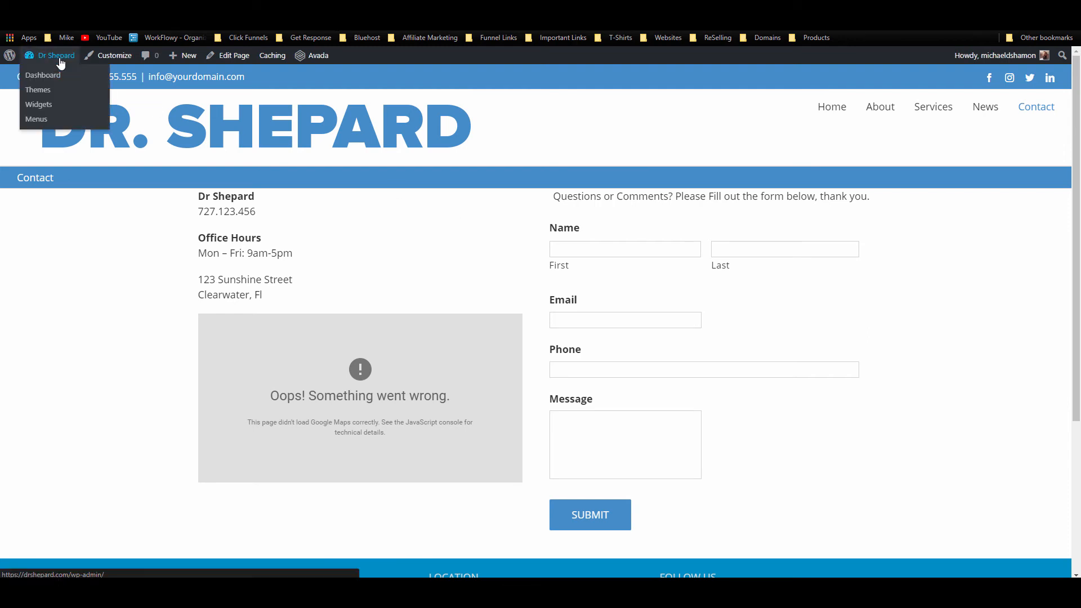
pyautogui.click(56, 74)
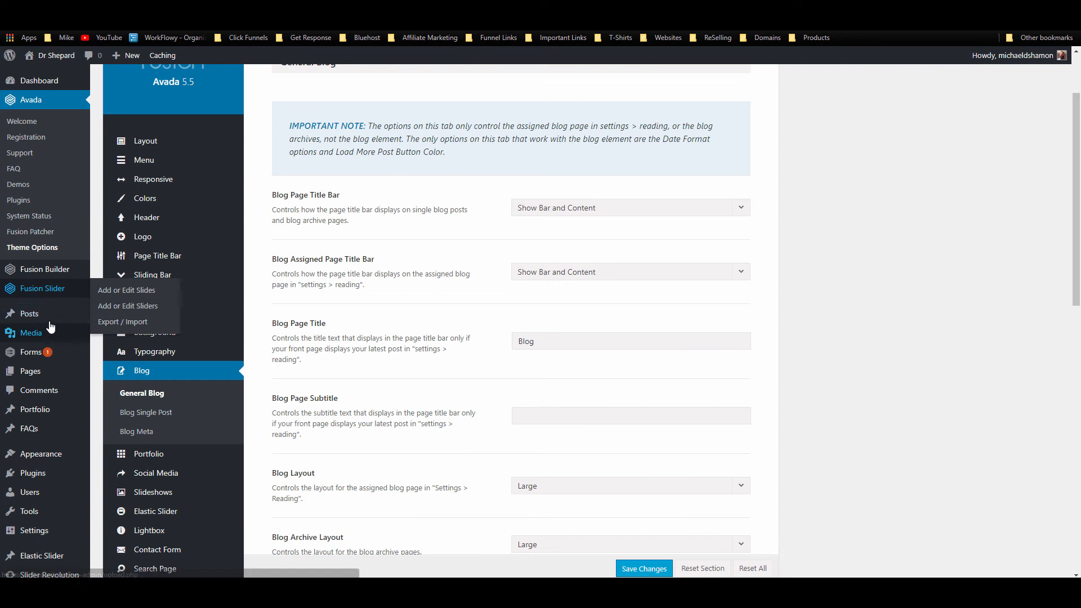
# Step: Move the default 'Hello world!' post to the trash
pyautogui.moveTo(72, 313)
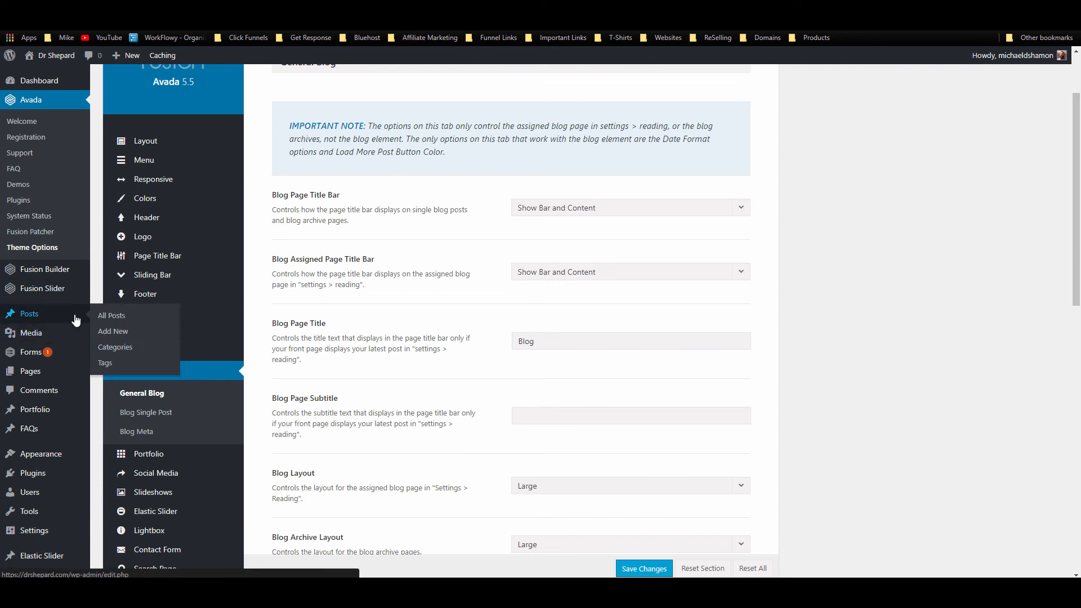
pyautogui.click(118, 319)
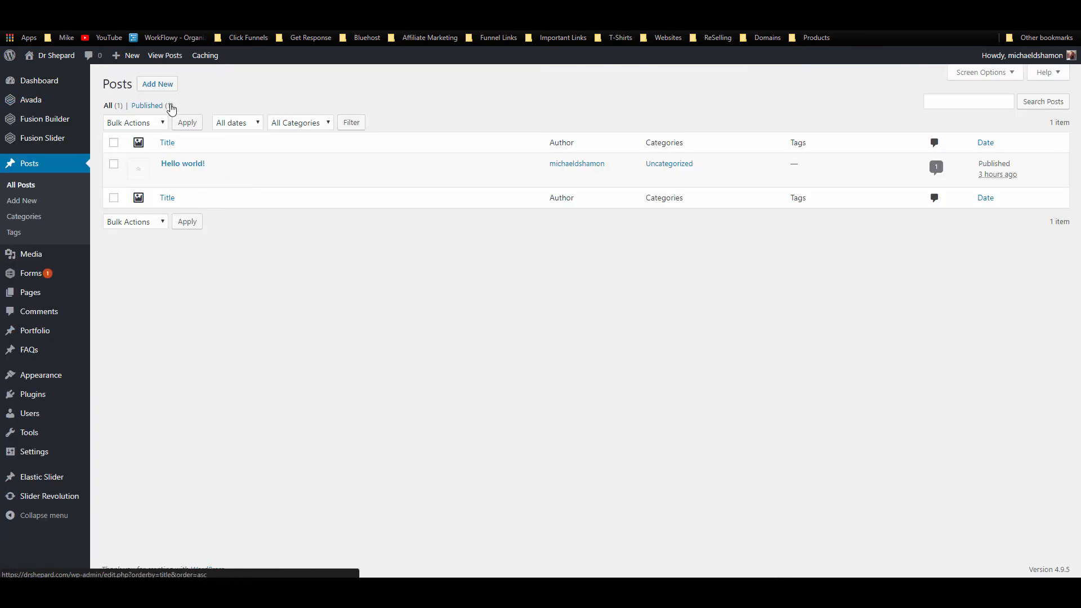
pyautogui.click(223, 177)
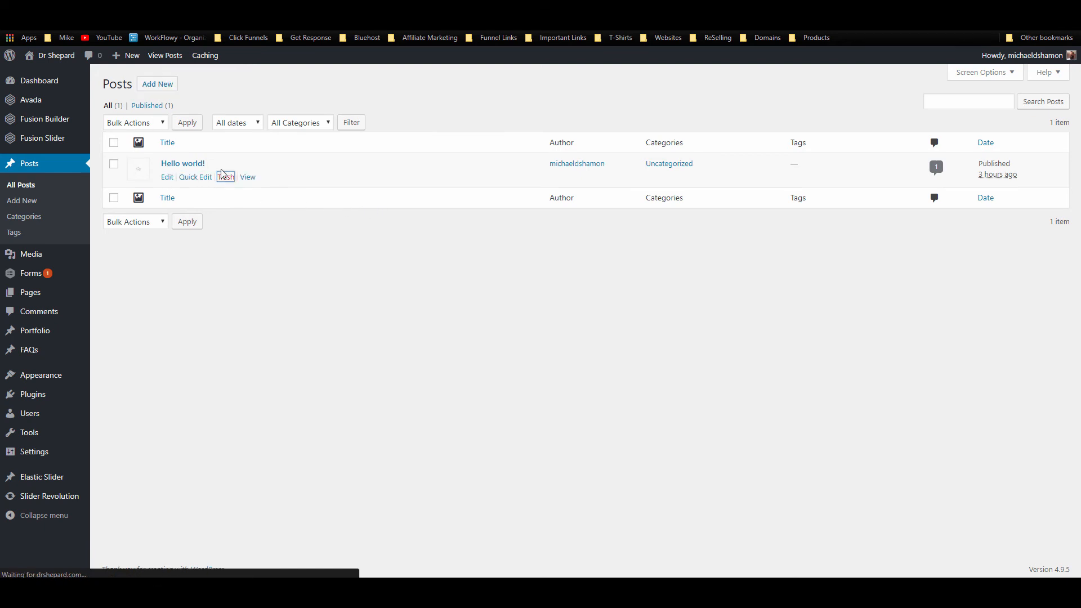
# Step: Create and publish a new post titled 'New Post 1'
pyautogui.click(162, 89)
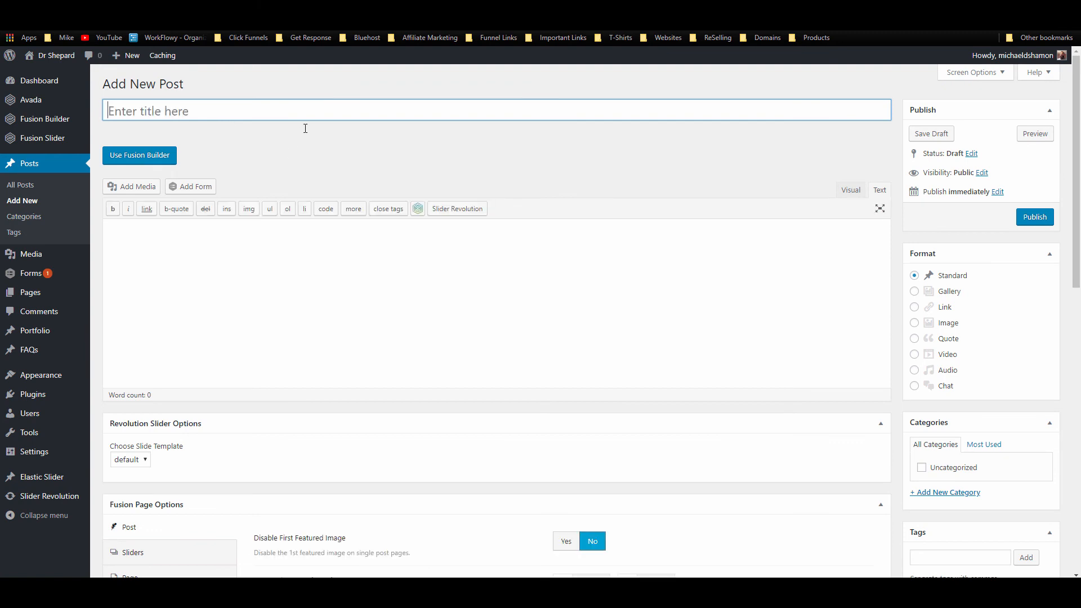
pyautogui.write('Post 1')
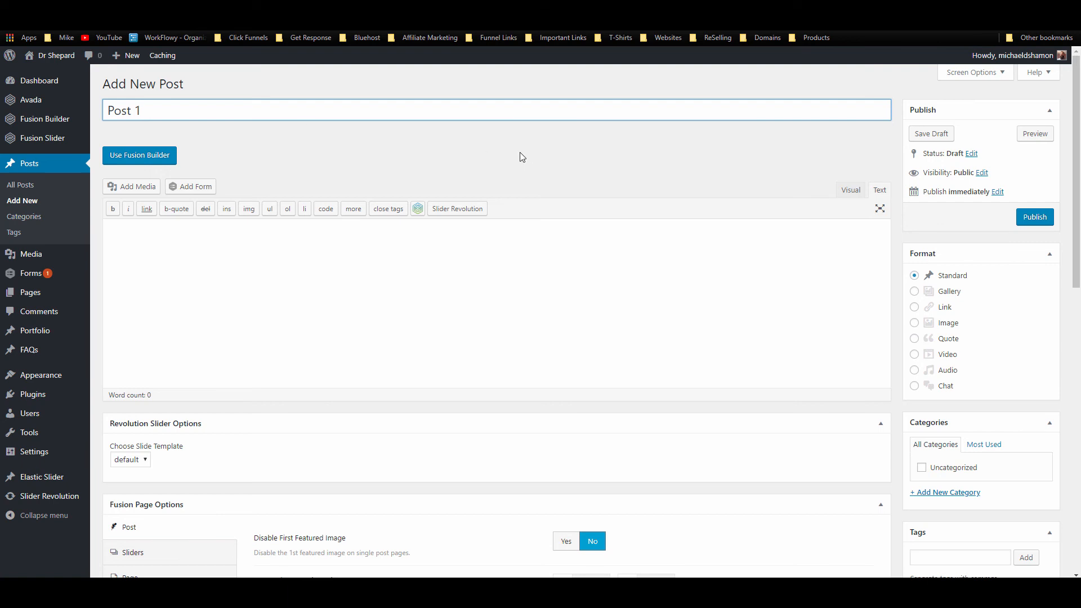
pyautogui.click(104, 109)
pyautogui.write('New')
pyautogui.click(1049, 216)
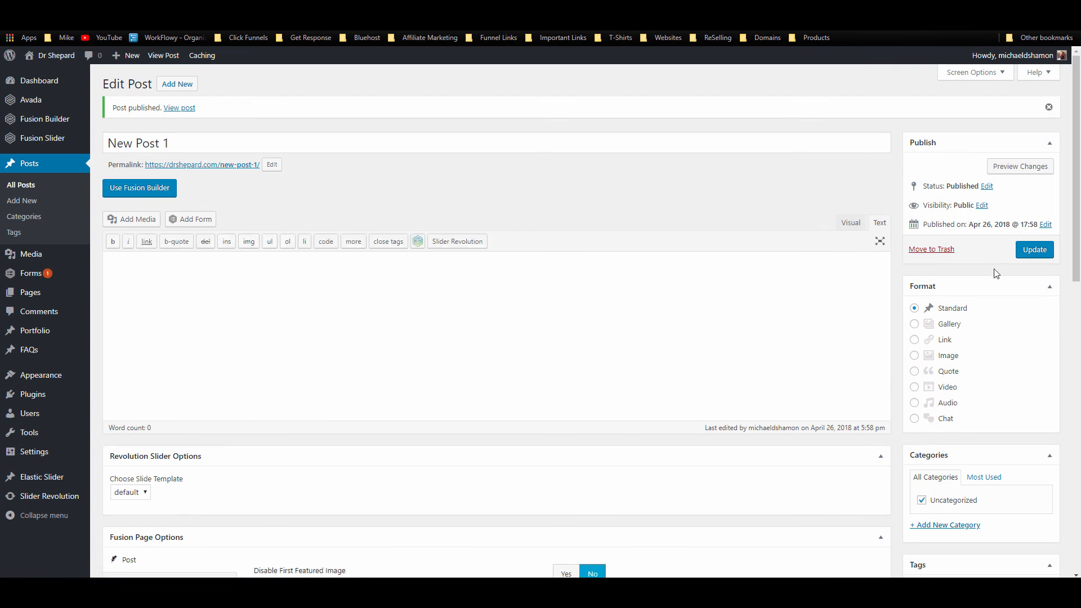
# Step: Upload Placeholder-1920x600.jpg and set it as New Post 1's featured image
pyautogui.scroll(-7, 591, 242)
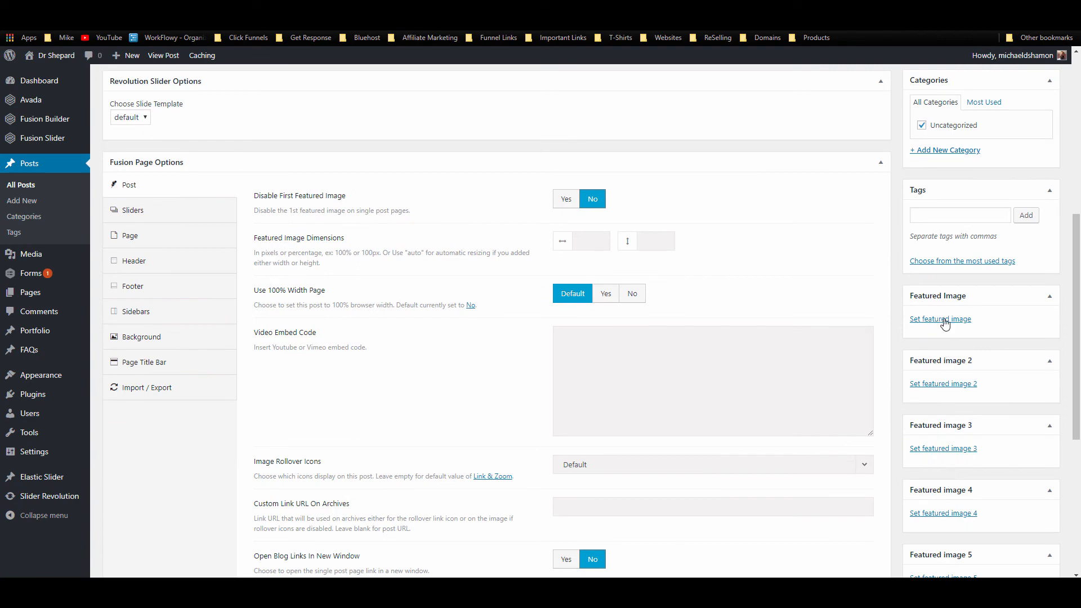
pyautogui.click(939, 320)
pyautogui.hotkey('alt', 'Tab')
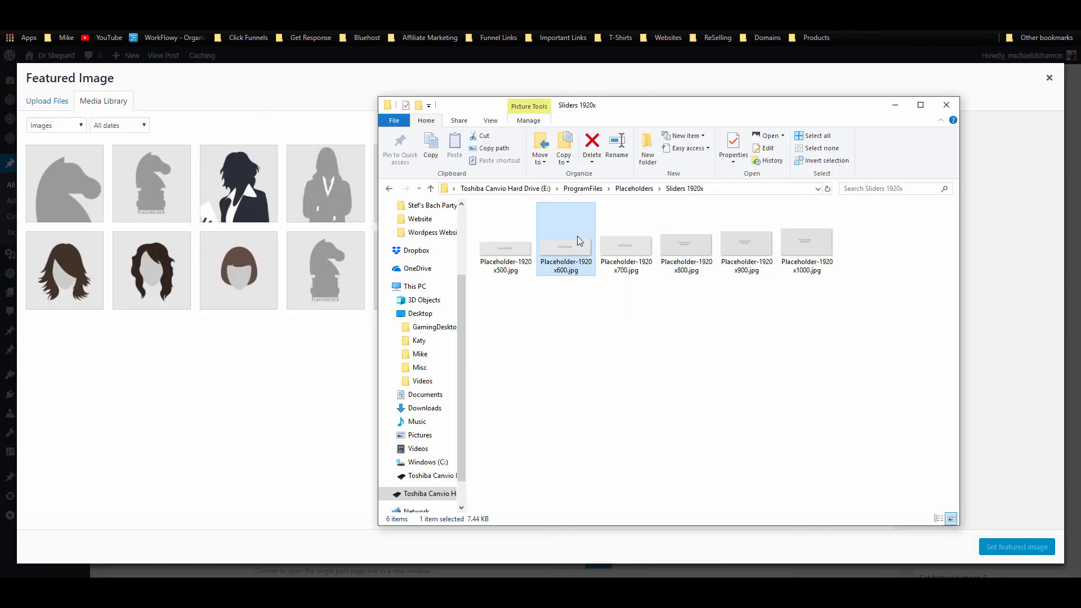
pyautogui.moveTo(578, 241); pyautogui.dragTo(339, 282)
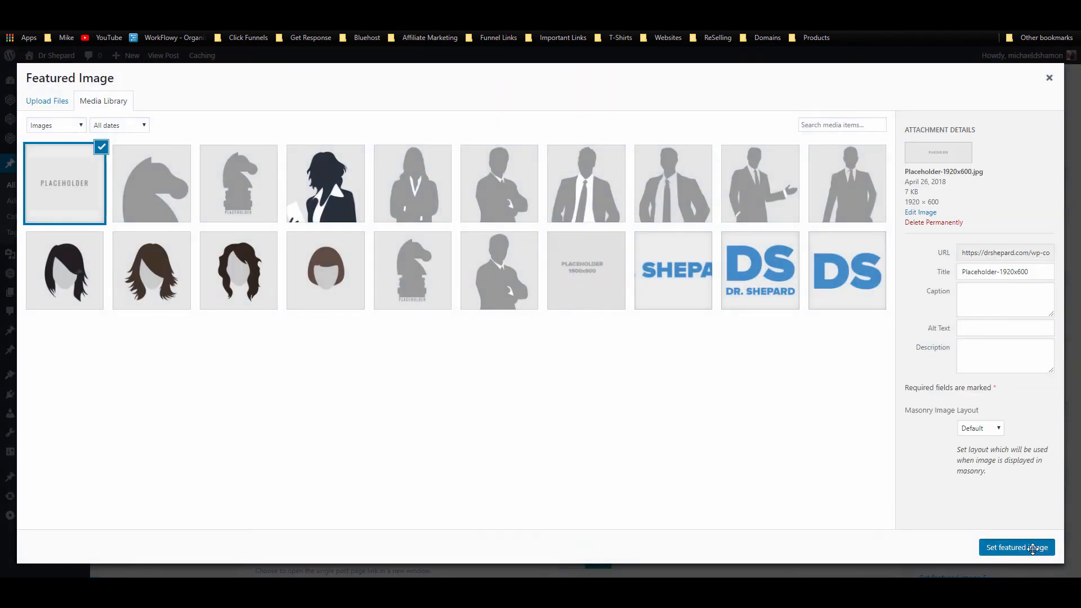
pyautogui.click(1033, 549)
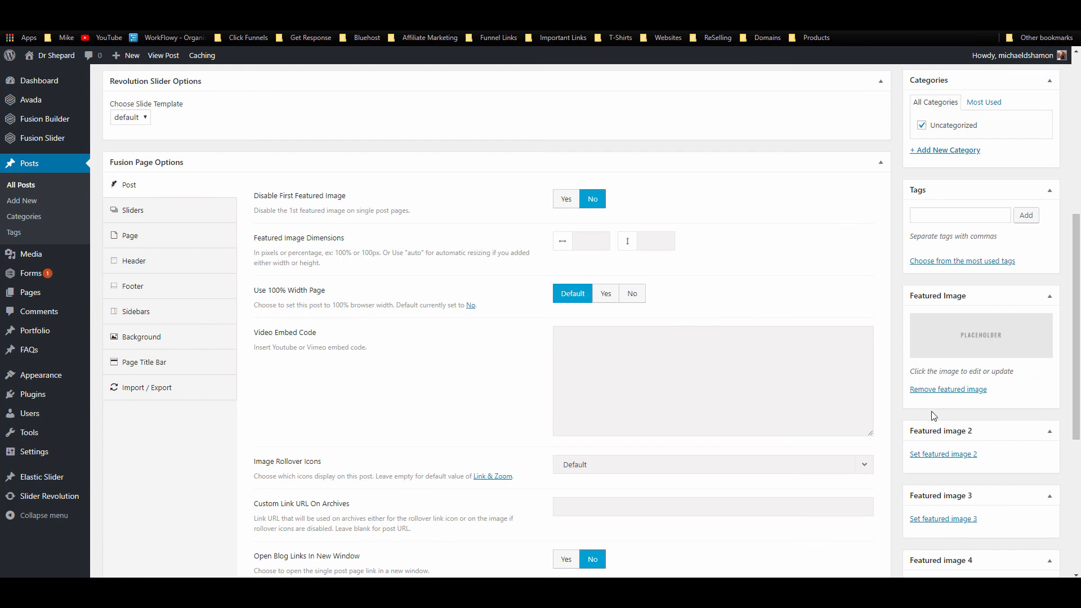
pyautogui.scroll(3, 461, 383)
pyautogui.scroll(-2, 403, 428)
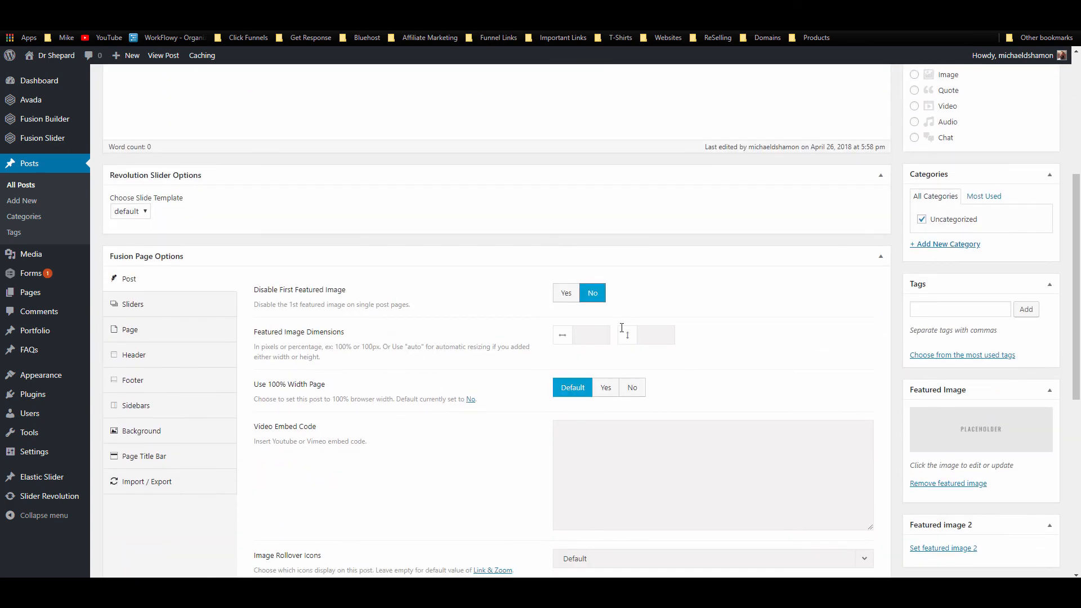
pyautogui.scroll(6, 811, 349)
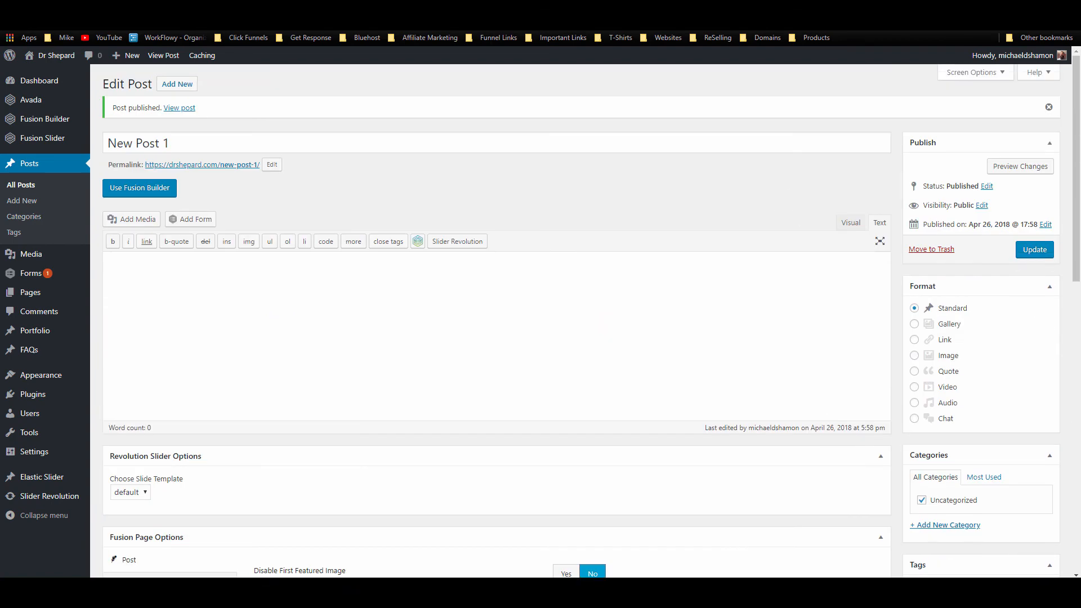
# Step: Paste the Lorem Ipsum paragraphs into New Post 1's body and update the post
pyautogui.hotkey('ctrl', 'Tab')
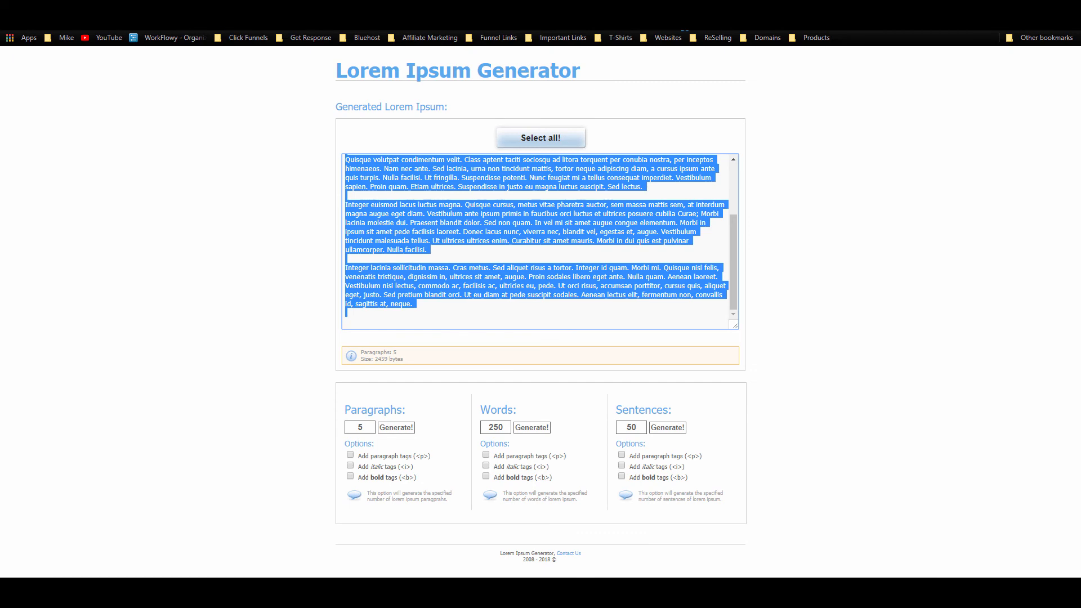
pyautogui.click(349, 8)
pyautogui.click(270, 8)
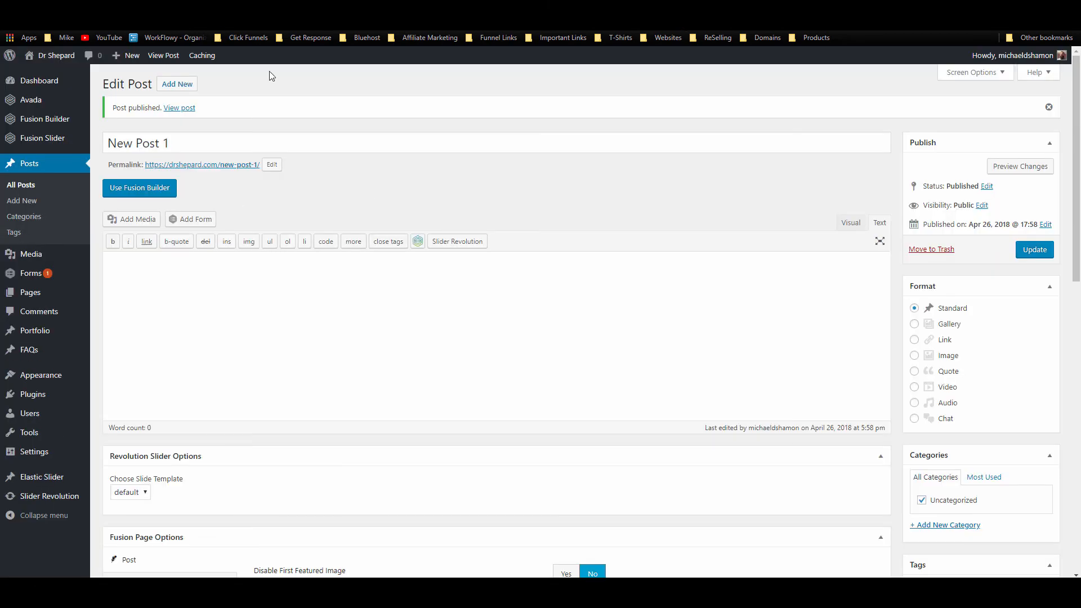
pyautogui.hotkey('ctrl', 'v')
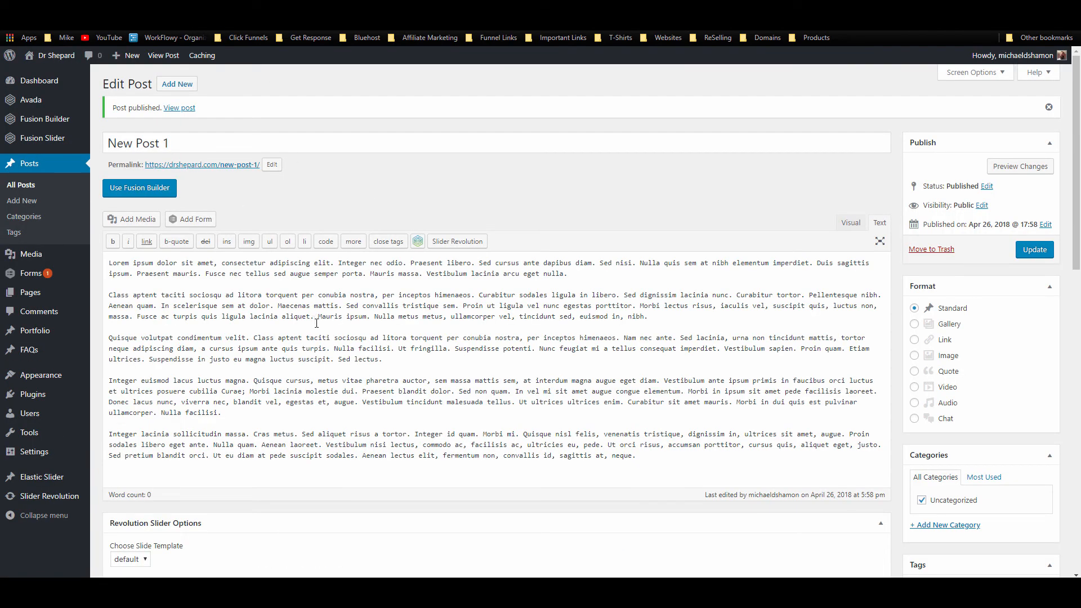
pyautogui.press('BackSpace')
pyautogui.click(1035, 251)
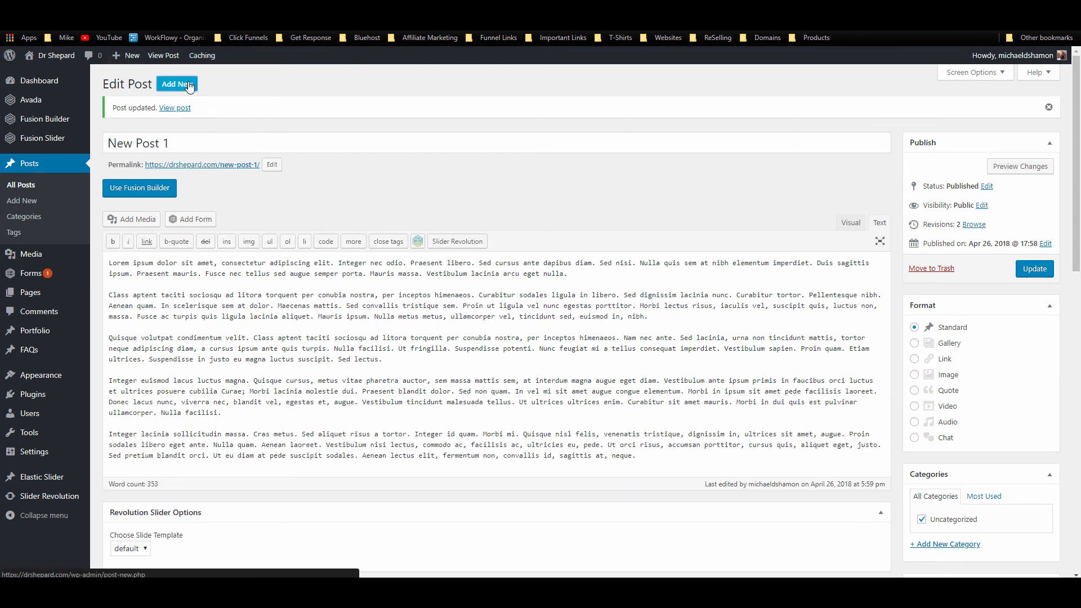
pyautogui.click(185, 84)
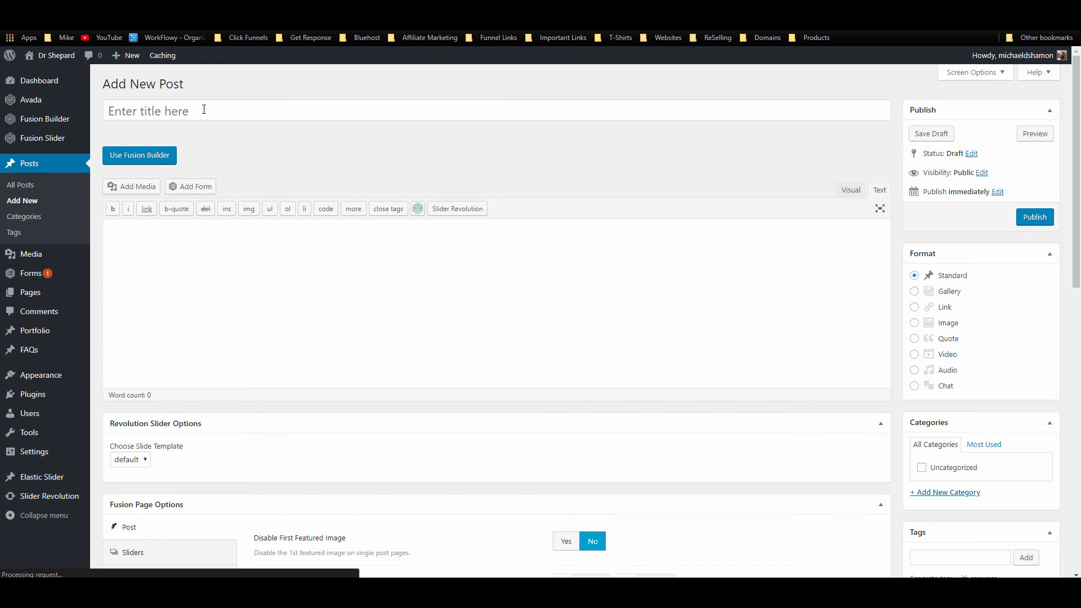
# Step: Title the new post New Post 3 and paste New Post 1's lorem body text into it
pyautogui.click(204, 110)
pyautogui.write('New Post 1')
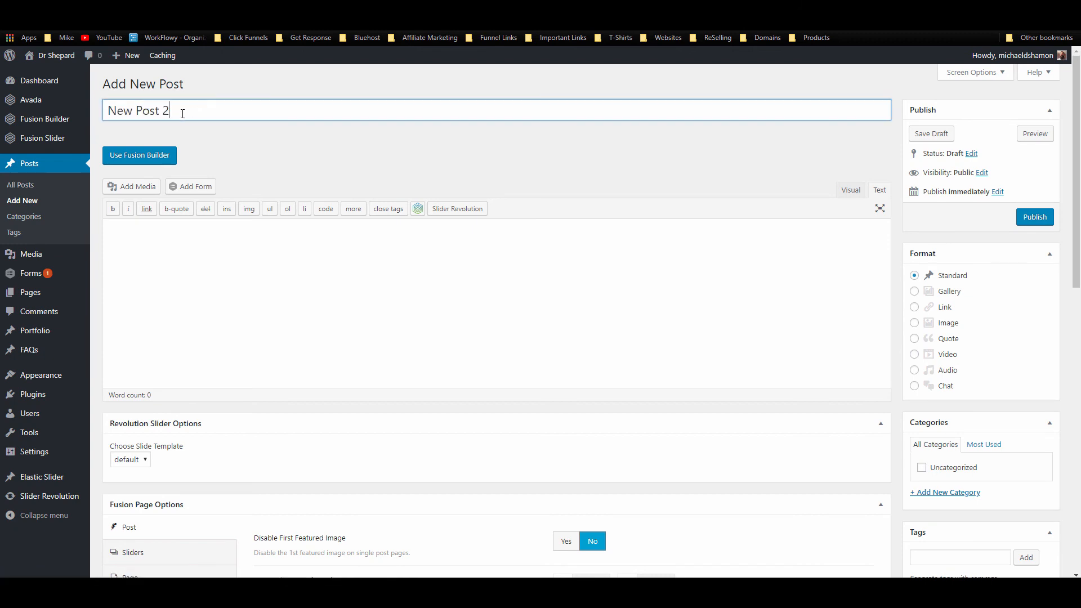
pyautogui.hotkey('ctrl', 'a')
pyautogui.press('BackSpace')
pyautogui.write('New Post 1')
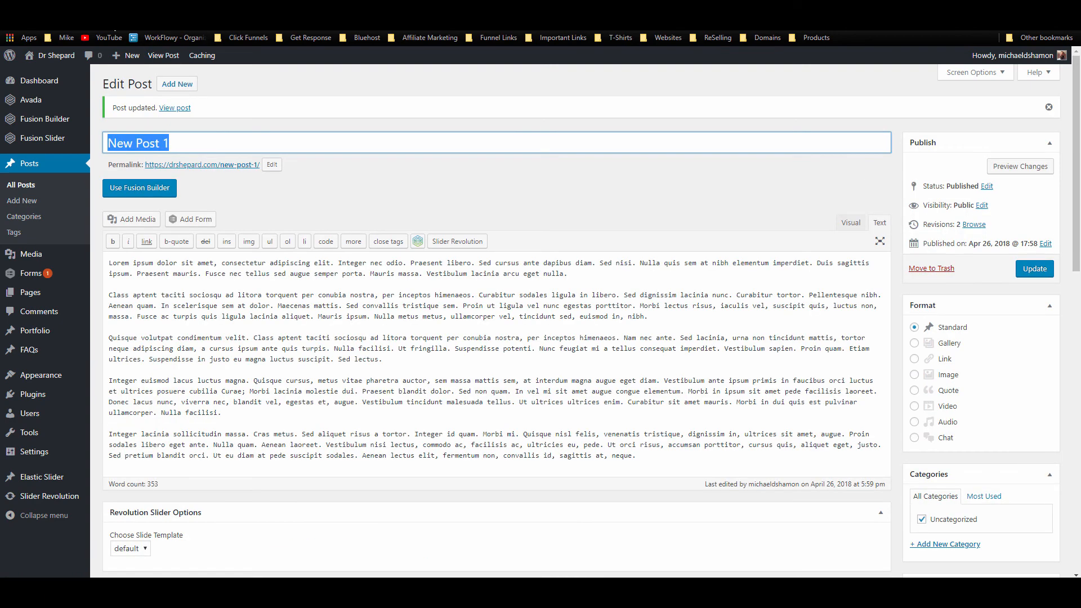
pyautogui.click(272, 346)
pyautogui.hotkey('ctrl', 'a')
pyautogui.hotkey('ctrl', 'c')
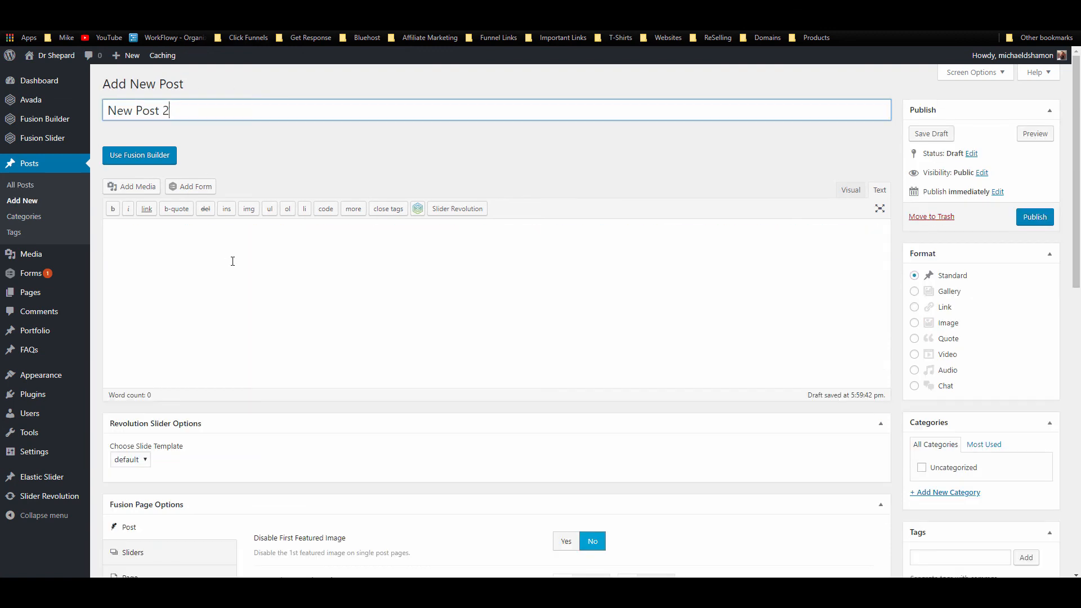
pyautogui.click(232, 258)
pyautogui.hotkey('ctrl', 'v')
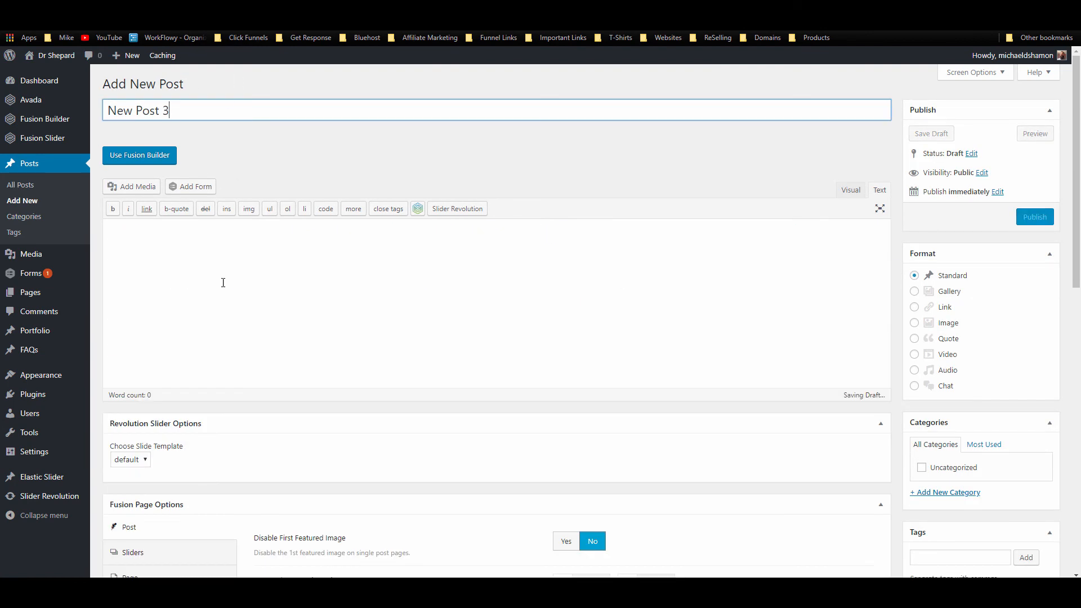
pyautogui.click(222, 282)
pyautogui.hotkey('ctrl', 'v')
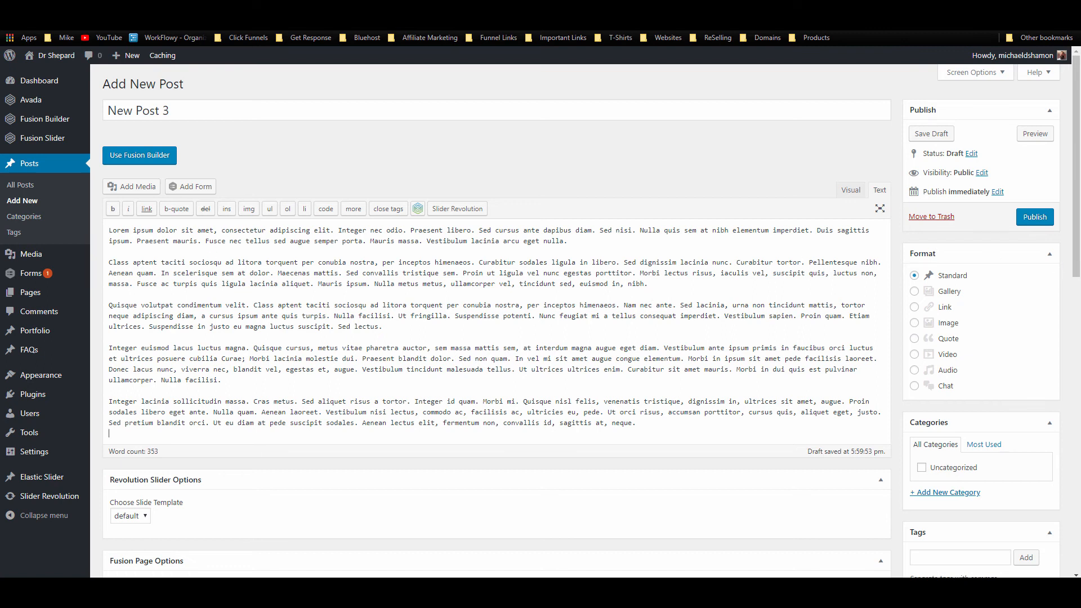
# Step: Publish New Post 3 and, after a server error, return to the All Posts list
pyautogui.click(1035, 219)
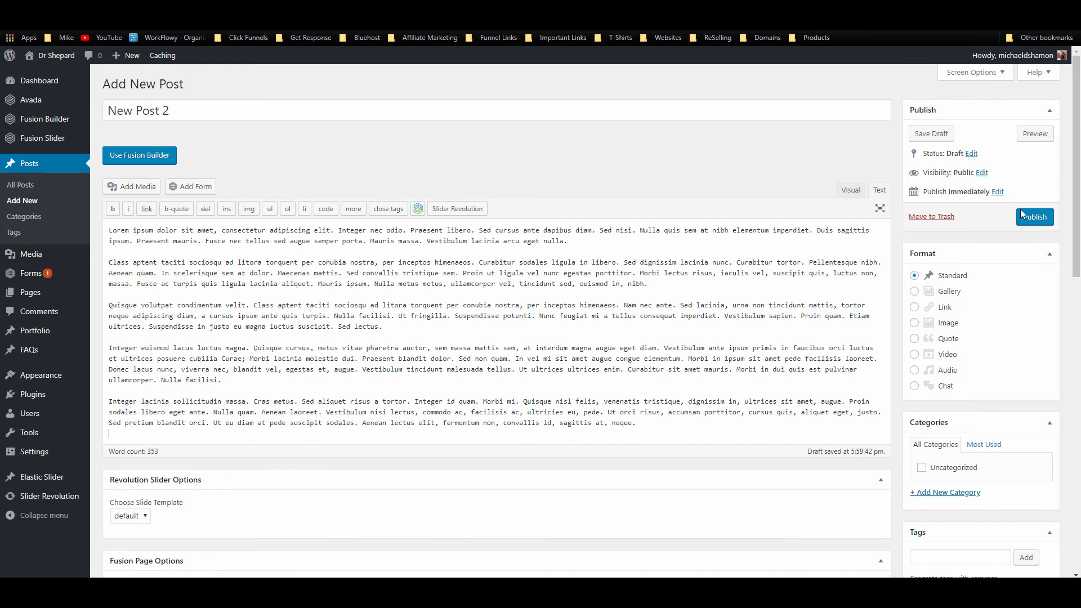
pyautogui.click(1039, 224)
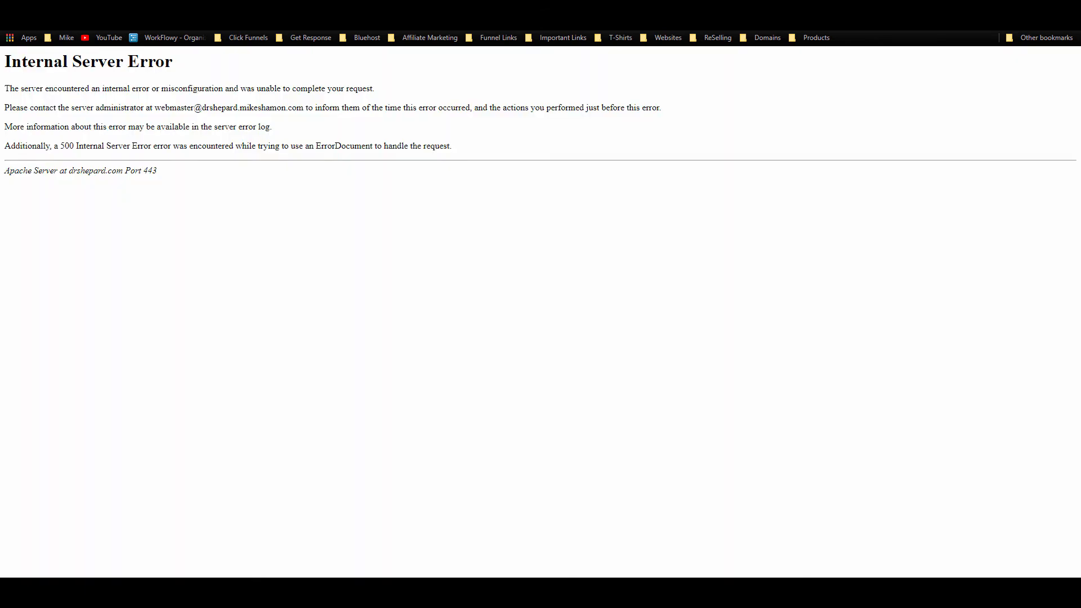
pyautogui.click(9, 20)
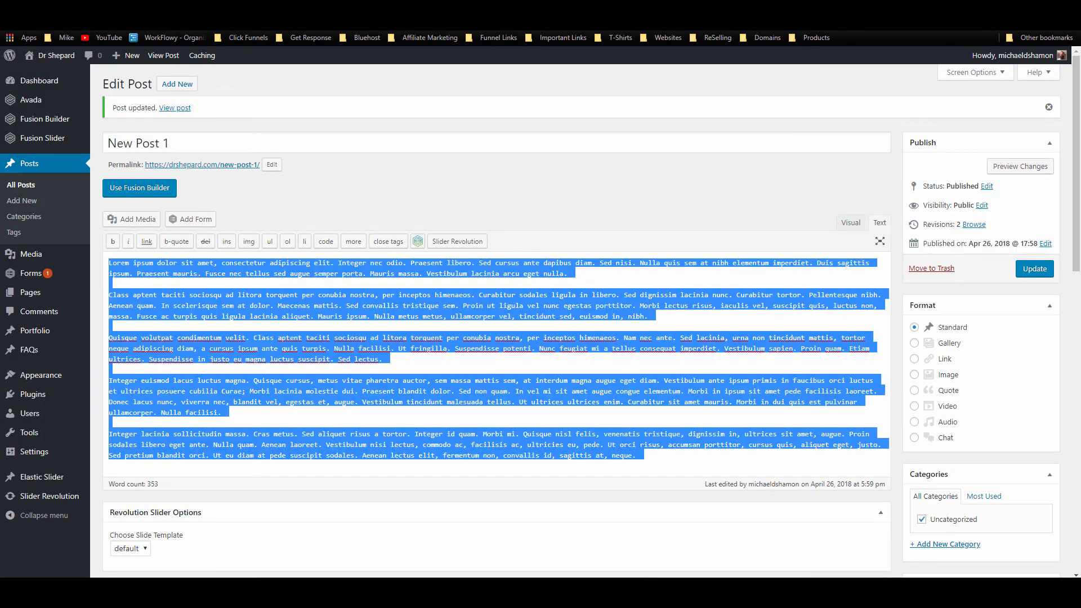
pyautogui.click(22, 185)
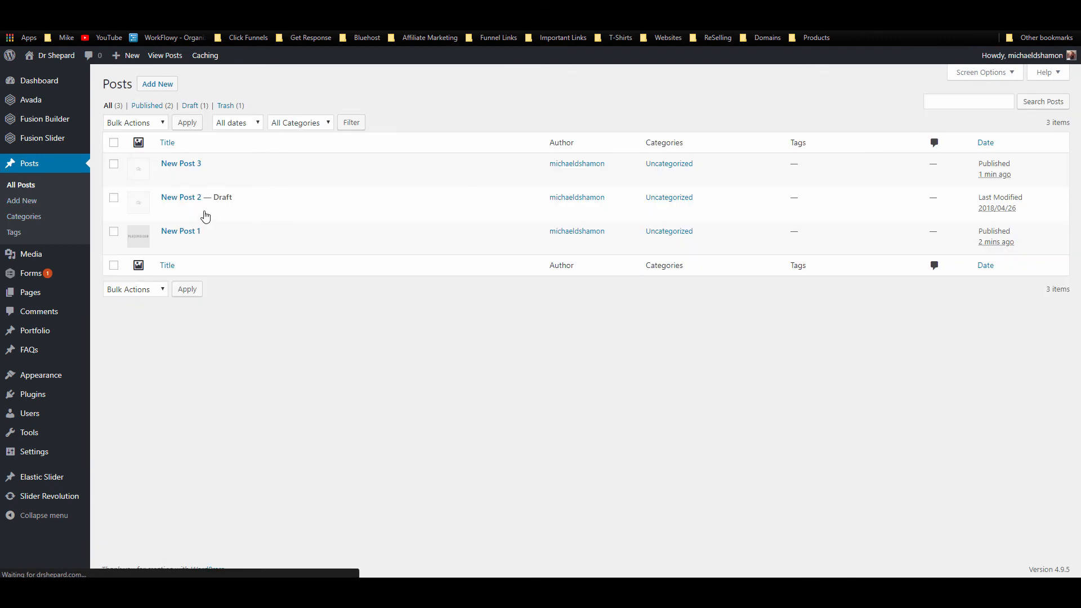
# Step: Open New Post 2 and set the PLACEHOLDER image as its featured image
pyautogui.click(167, 210)
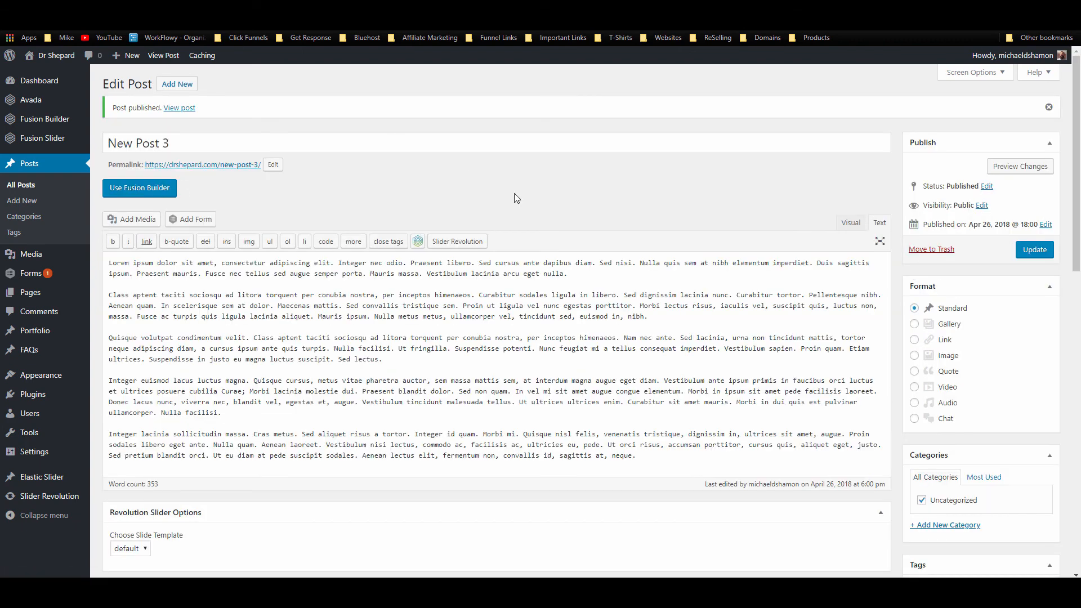
pyautogui.scroll(-8, 948, 379)
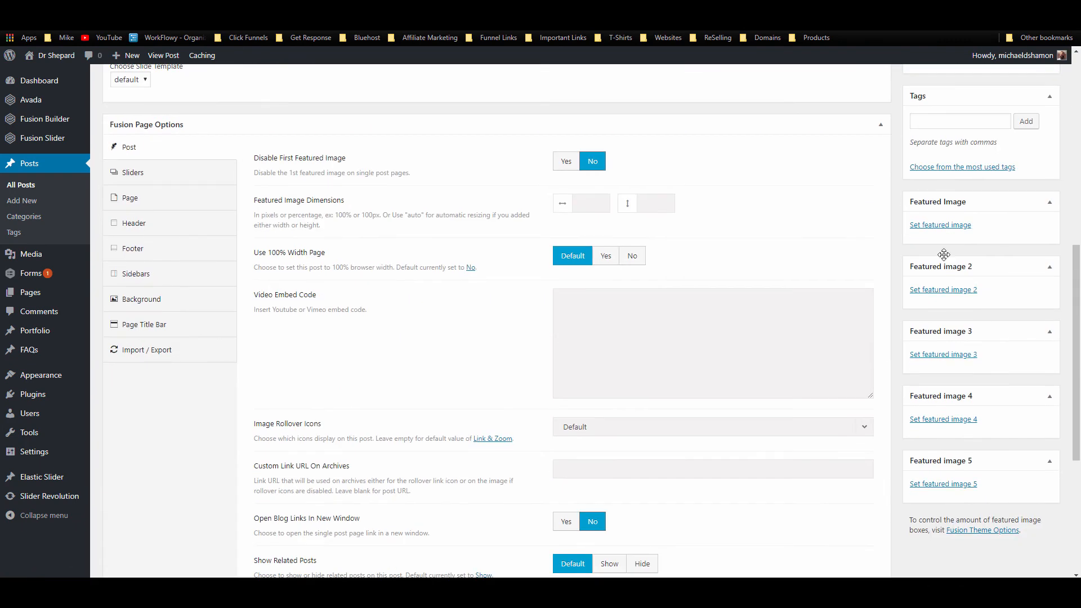
pyautogui.click(935, 229)
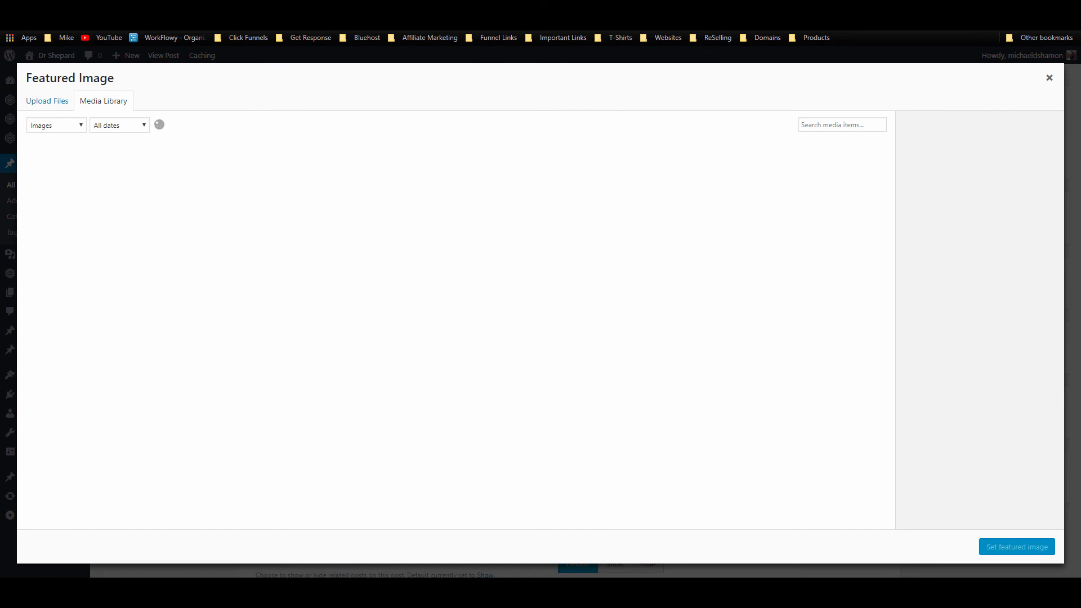
pyautogui.click(81, 206)
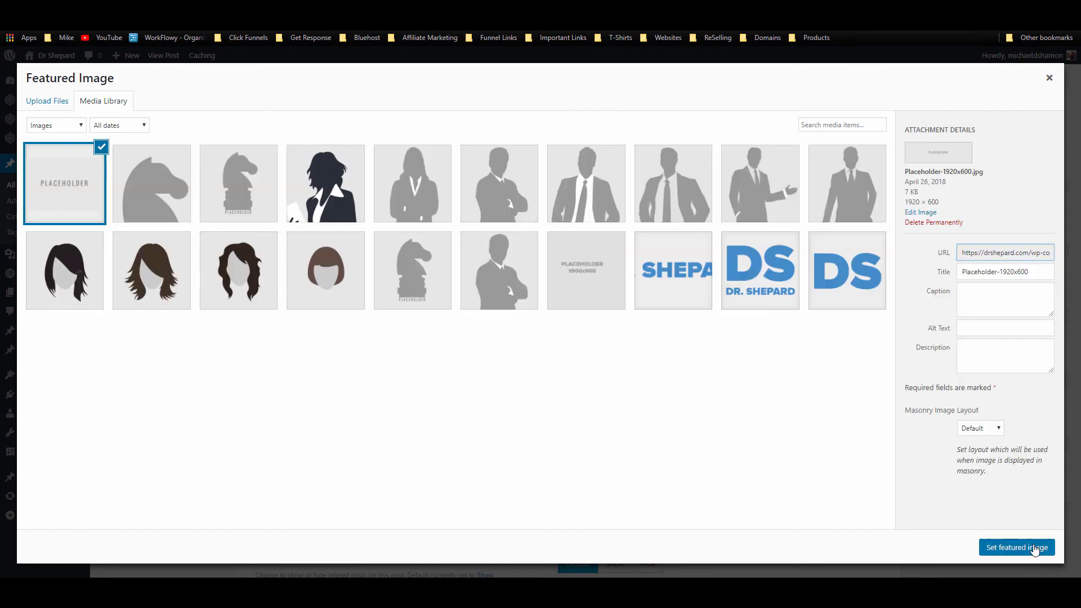
pyautogui.click(1017, 547)
pyautogui.scroll(10, 957, 259)
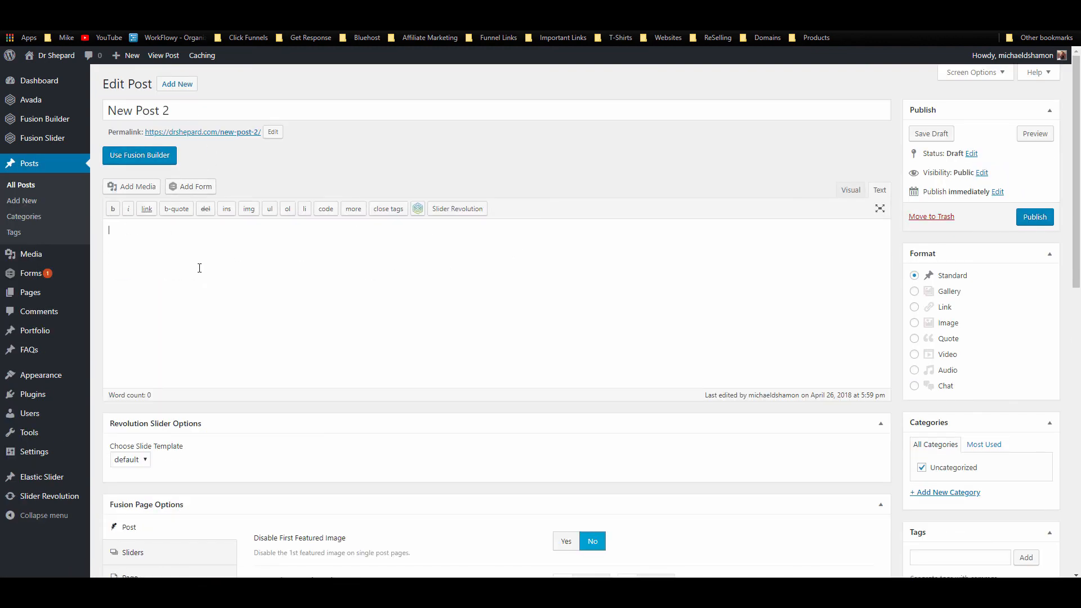
# Step: Paste the lorem text into New Post 2, reapply the PLACEHOLDER featured image, and publish
pyautogui.hotkey('ctrl', 'v')
pyautogui.scroll(-7, 946, 394)
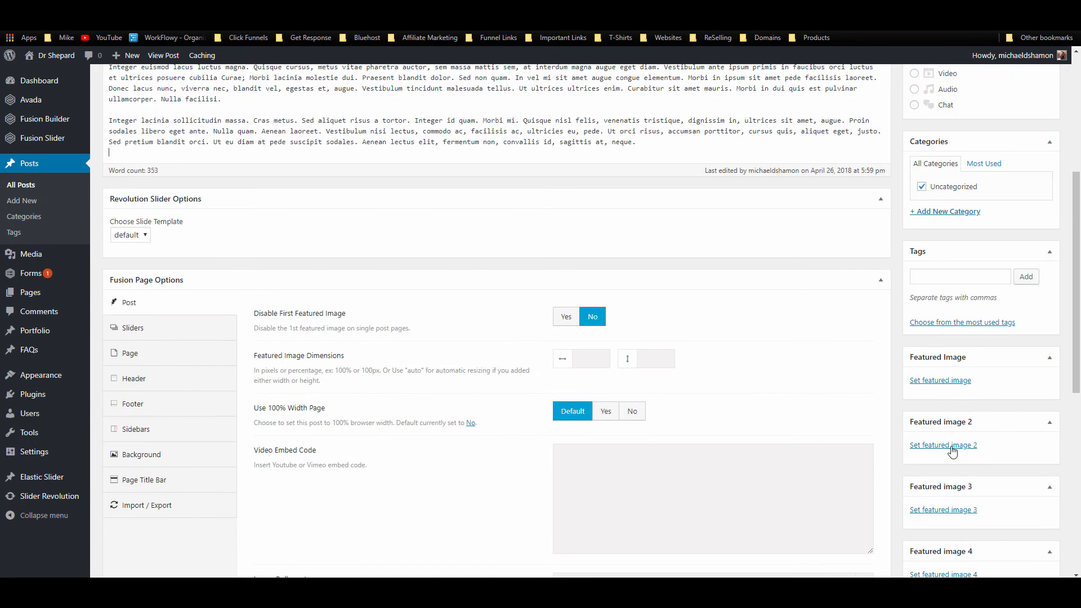
pyautogui.click(943, 384)
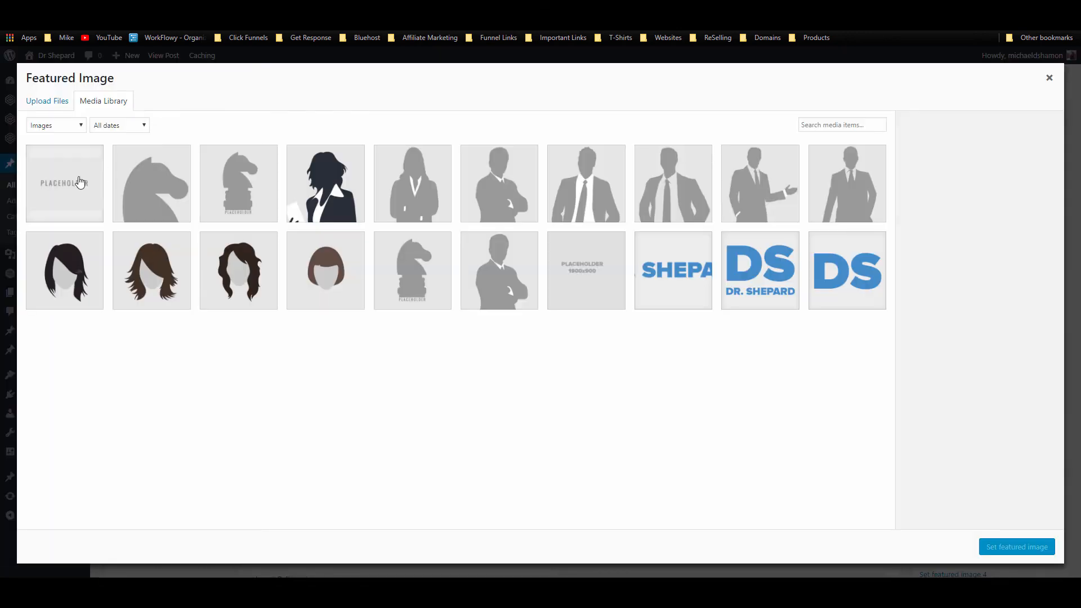
pyautogui.click(79, 181)
pyautogui.click(1014, 546)
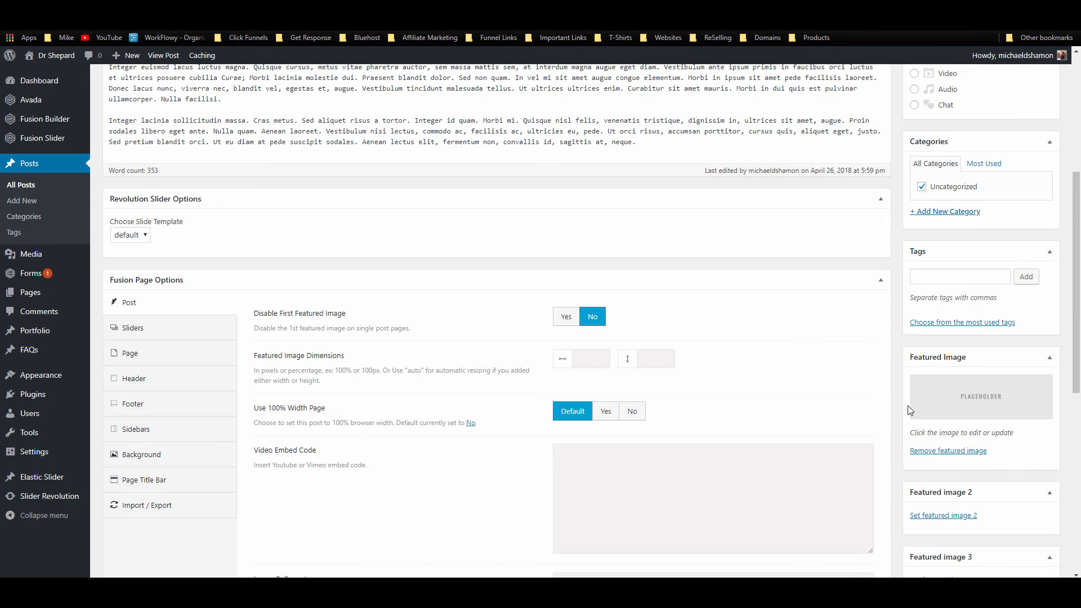
pyautogui.scroll(5, 1078, 399)
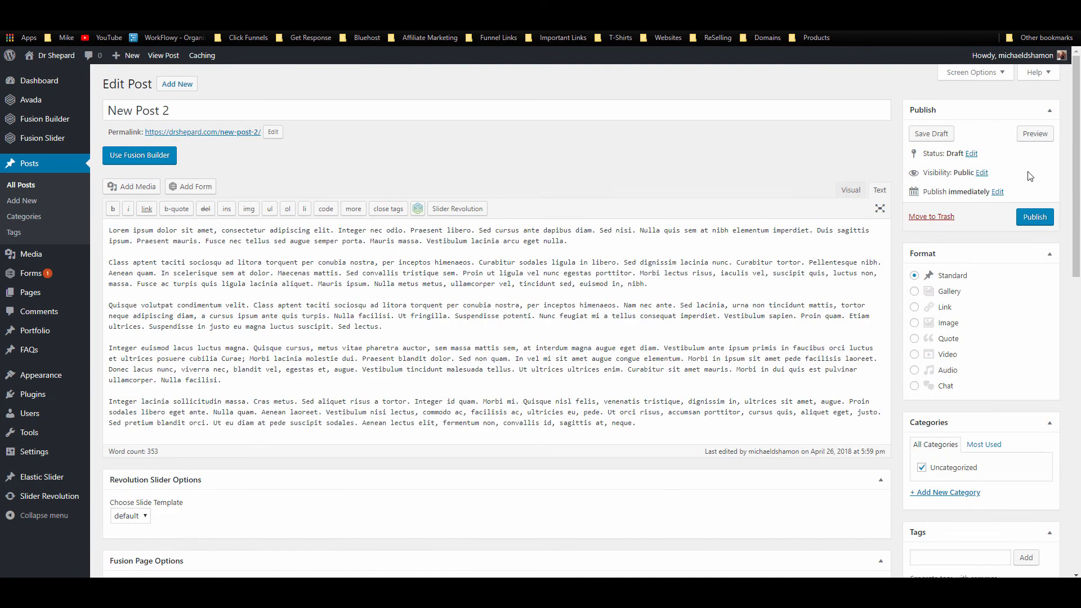
pyautogui.click(1034, 217)
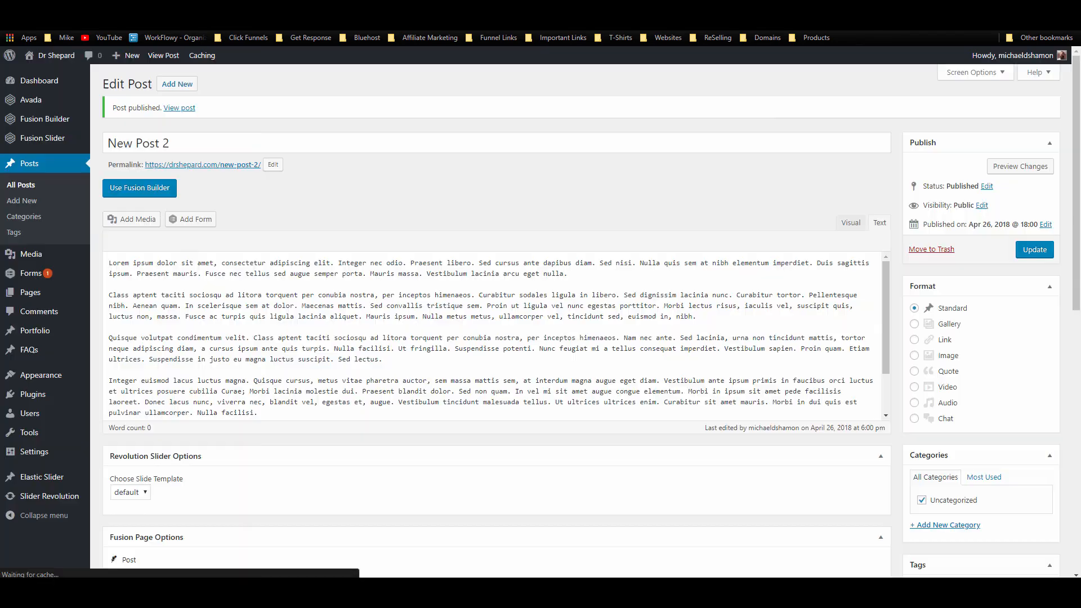
# Step: View the published post, then browse the live News page listing New Post 2 and New Post 3
pyautogui.click(167, 57)
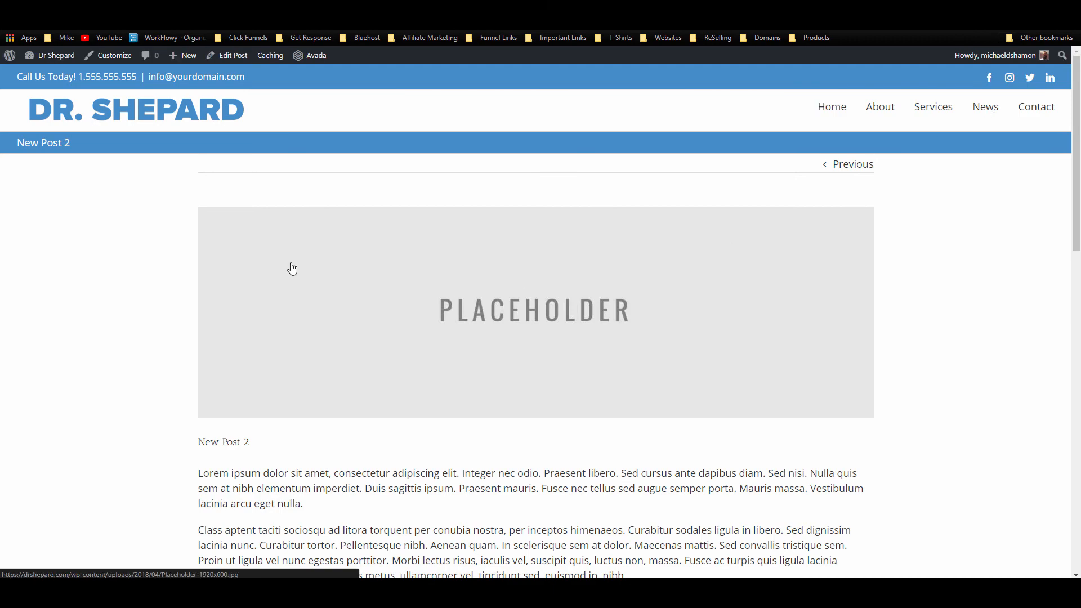
pyautogui.scroll(-5, 309, 265)
pyautogui.scroll(5, 868, 297)
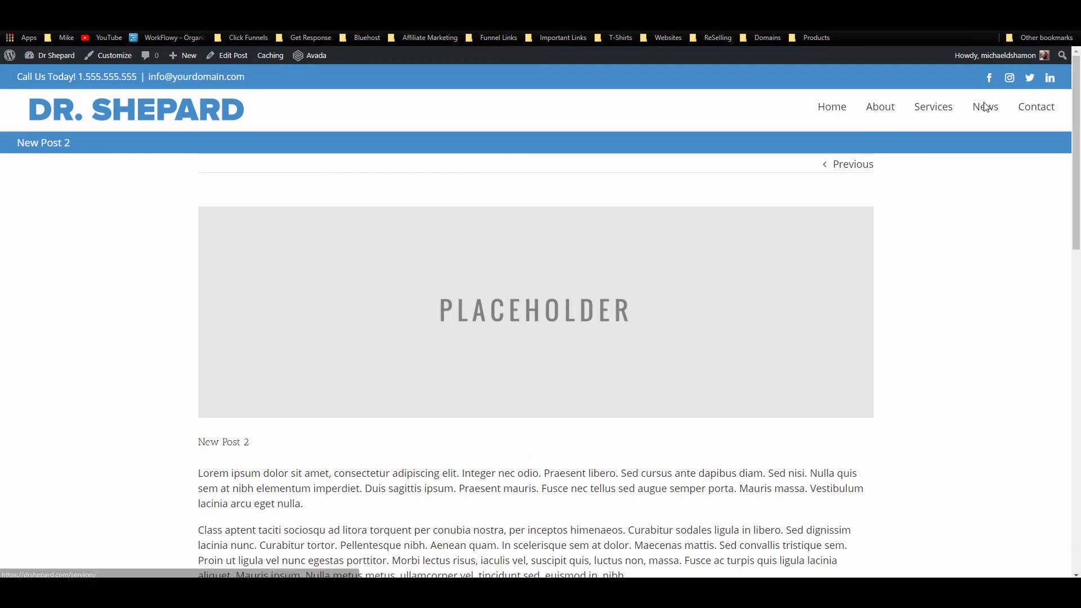
pyautogui.click(985, 107)
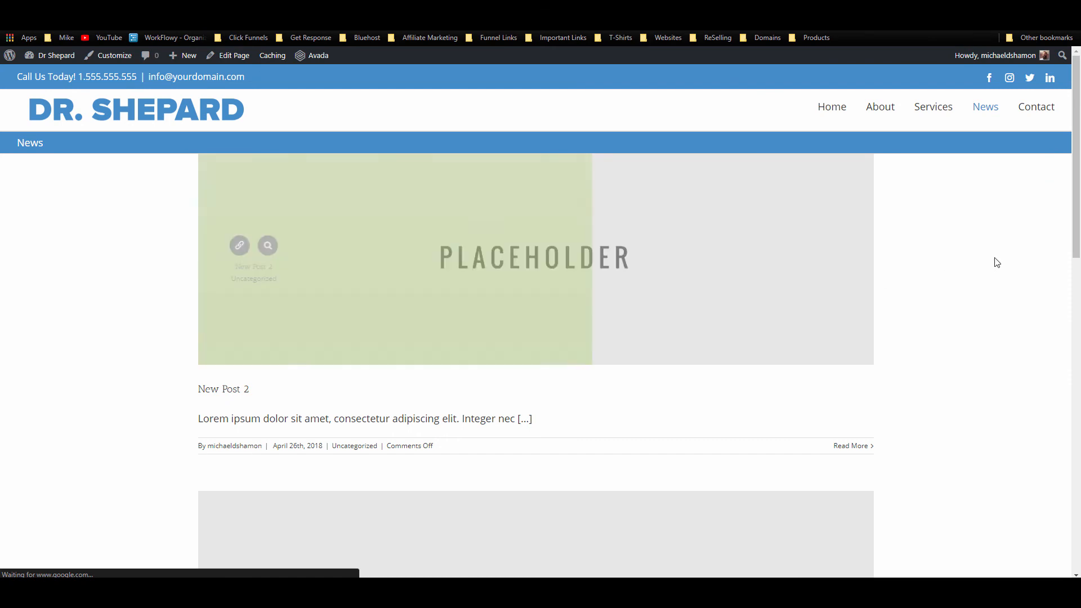
pyautogui.scroll(-5, 991, 265)
pyautogui.scroll(-3, 991, 265)
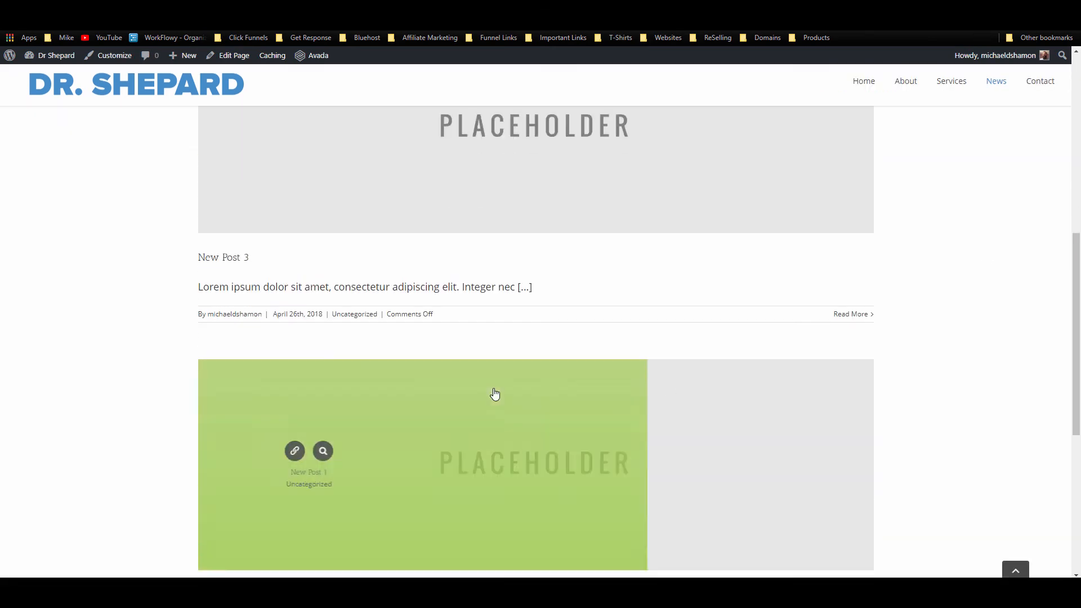
pyautogui.scroll(8, 397, 193)
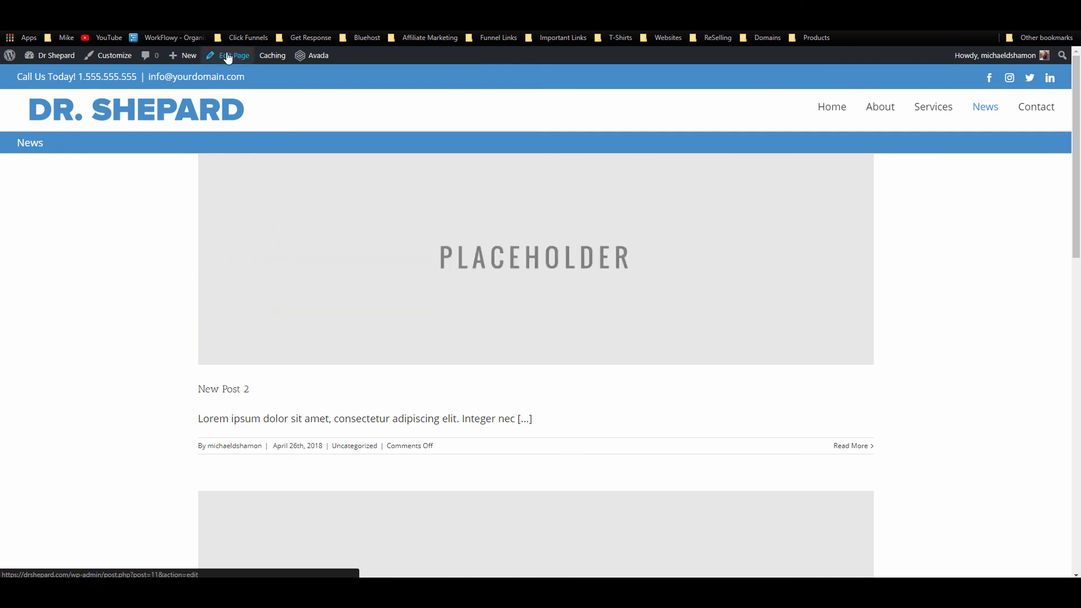
# Step: Attempt to edit the News page from the admin bar
pyautogui.click(231, 55)
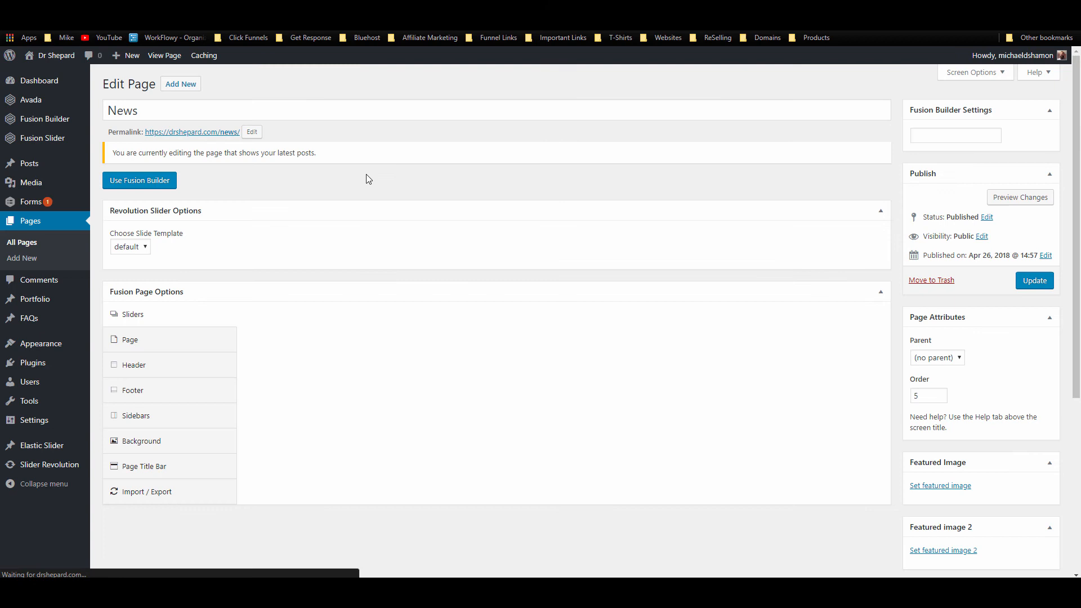
pyautogui.click(135, 181)
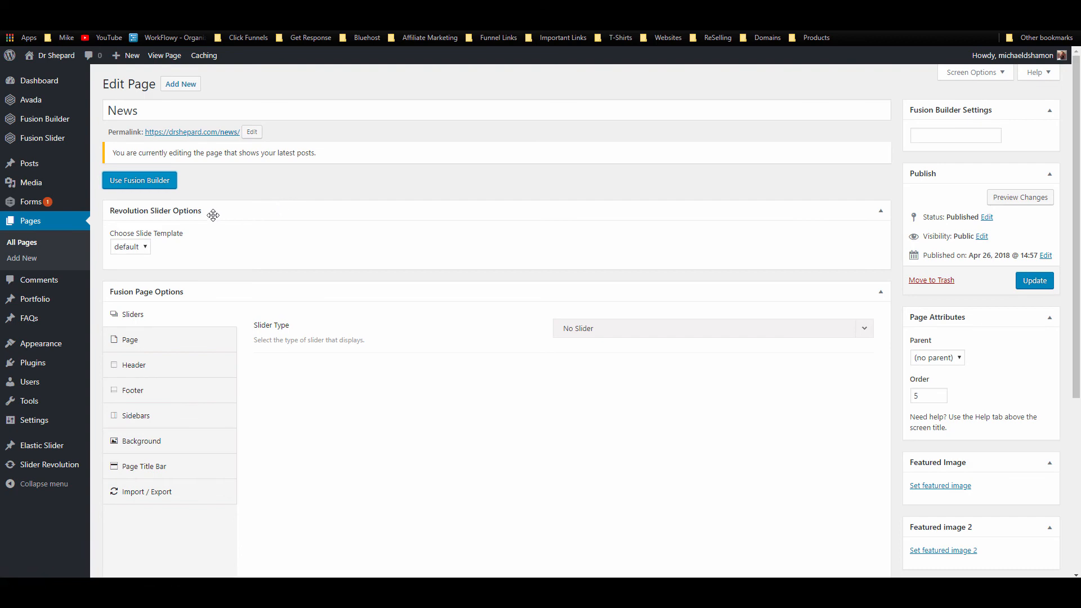
pyautogui.click(158, 182)
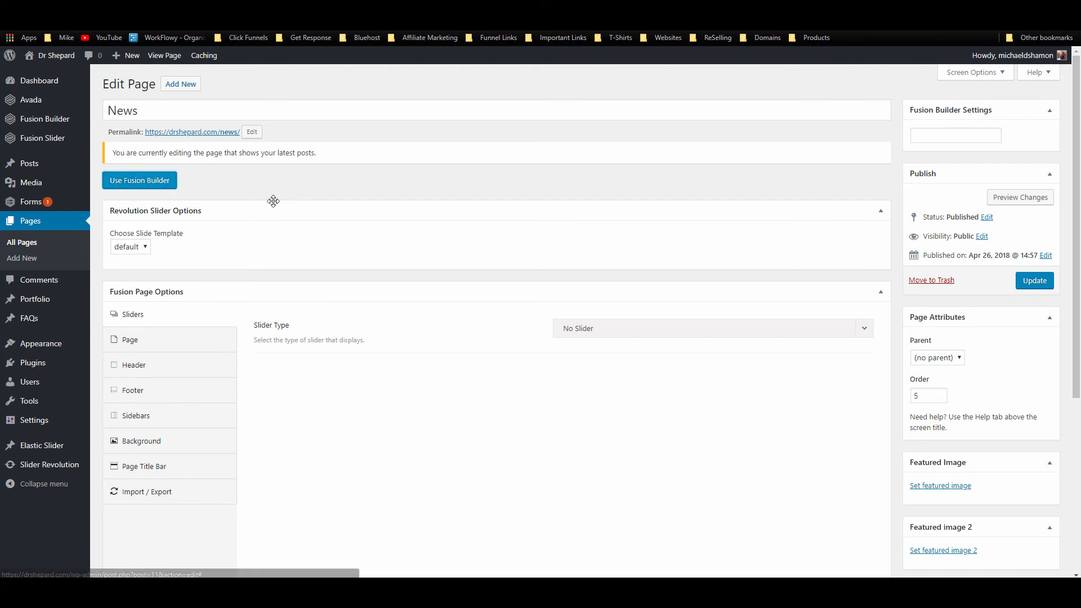
pyautogui.scroll(-3, 273, 201)
pyautogui.scroll(3, 265, 212)
# Step: Unassign News as the posts page in Reading Settings, save, and open News in the editor
pyautogui.moveTo(55, 353)
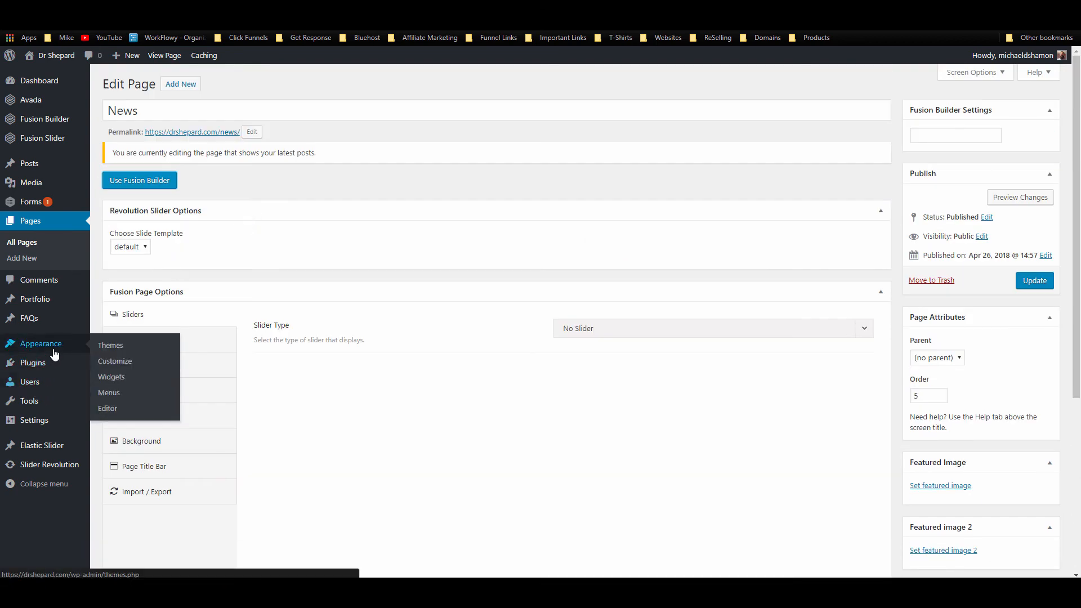
pyautogui.moveTo(54, 426)
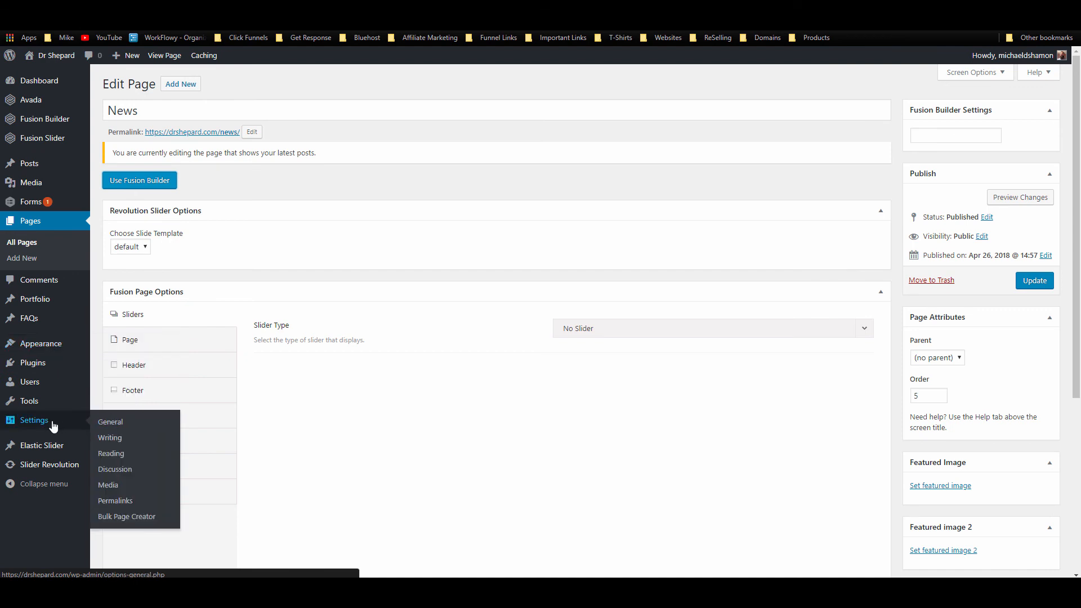
pyautogui.click(111, 453)
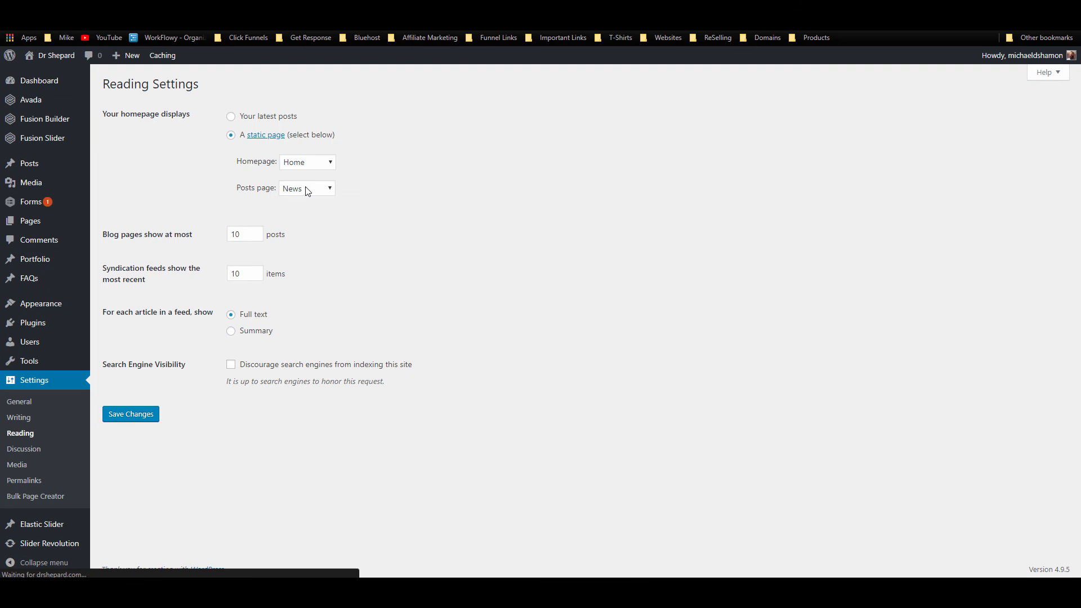
pyautogui.click(308, 192)
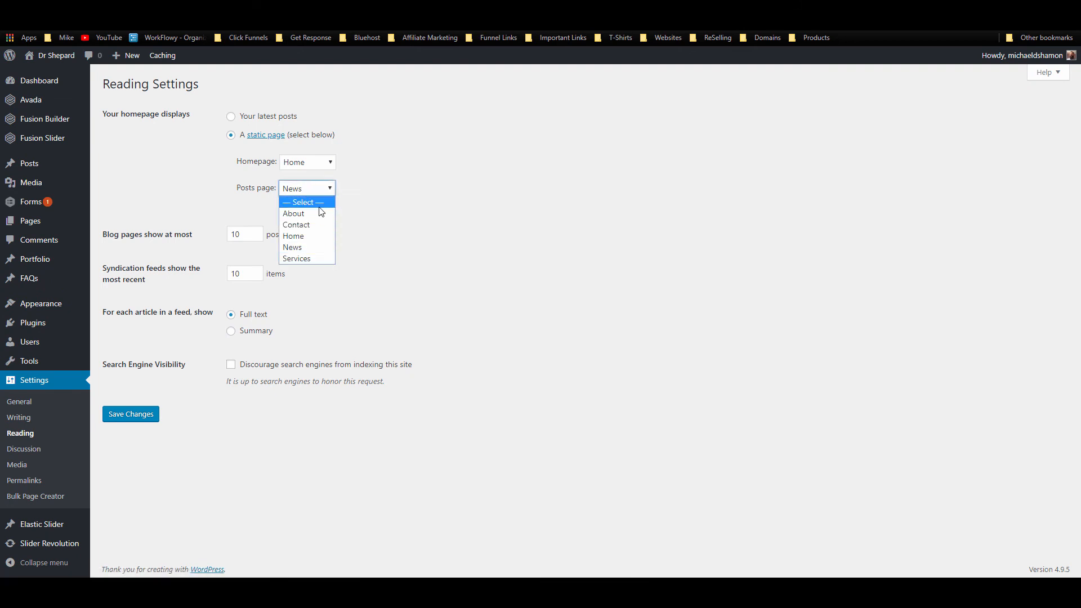
pyautogui.click(313, 202)
pyautogui.click(117, 415)
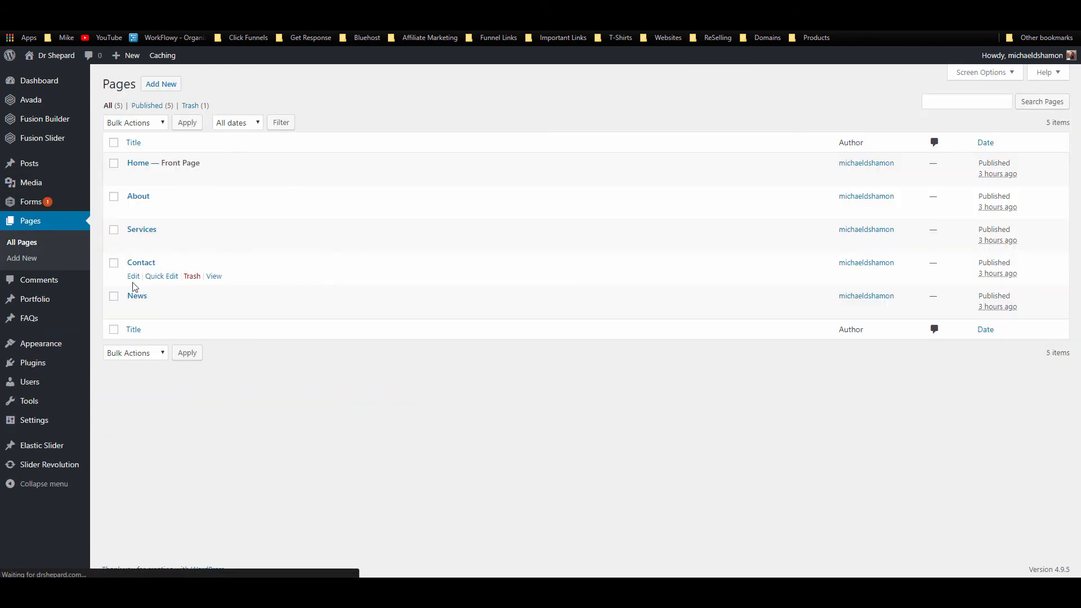
pyautogui.click(134, 309)
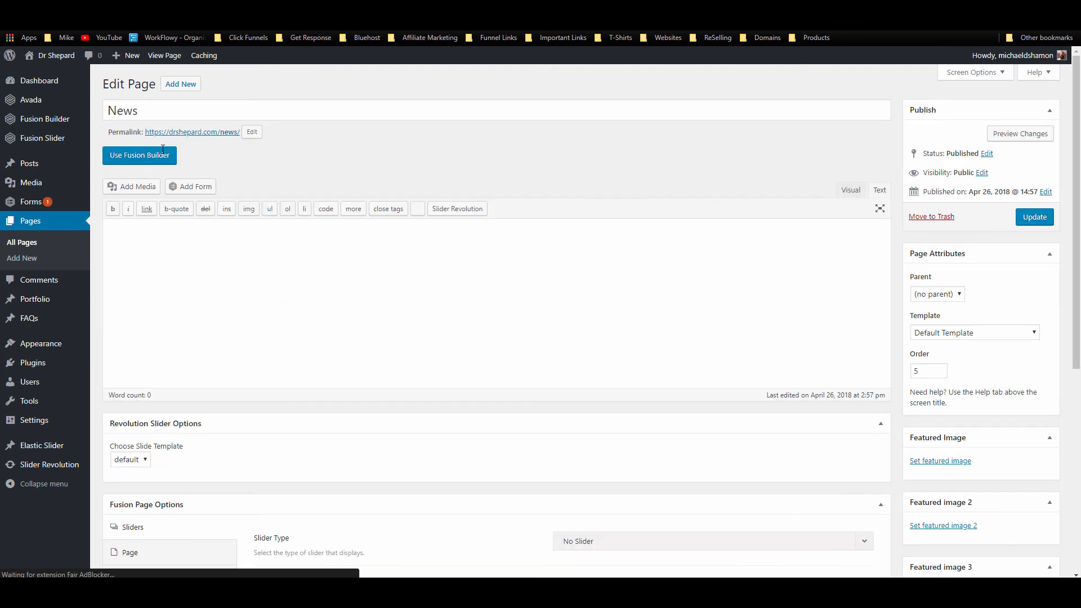
pyautogui.click(149, 161)
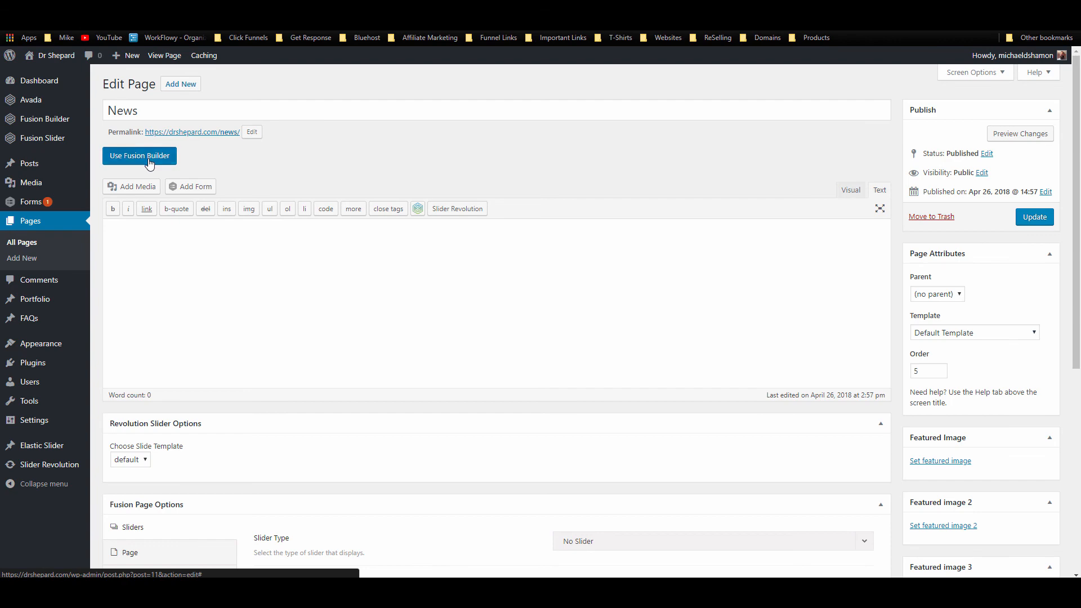
# Step: Insert a 1/1 container holding a Blog element on the News page
pyautogui.click(445, 353)
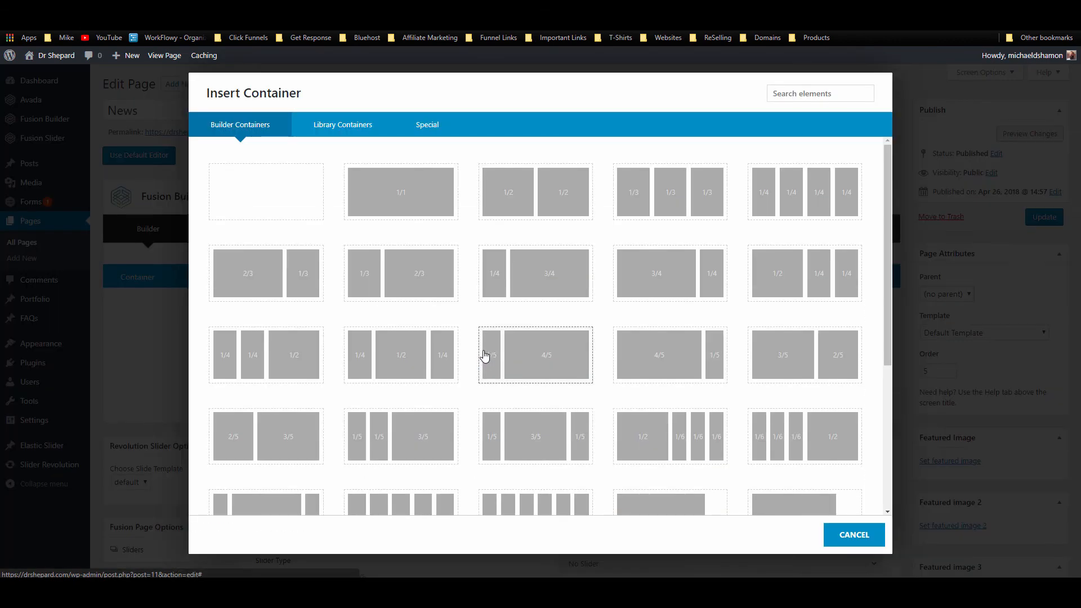
pyautogui.click(388, 197)
pyautogui.click(337, 359)
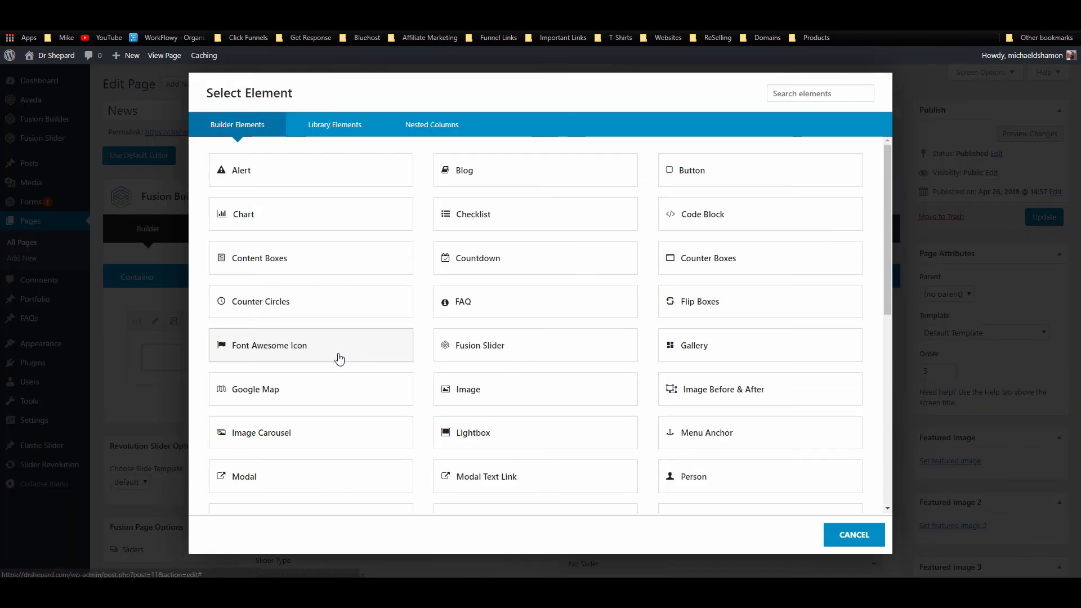
pyautogui.click(529, 174)
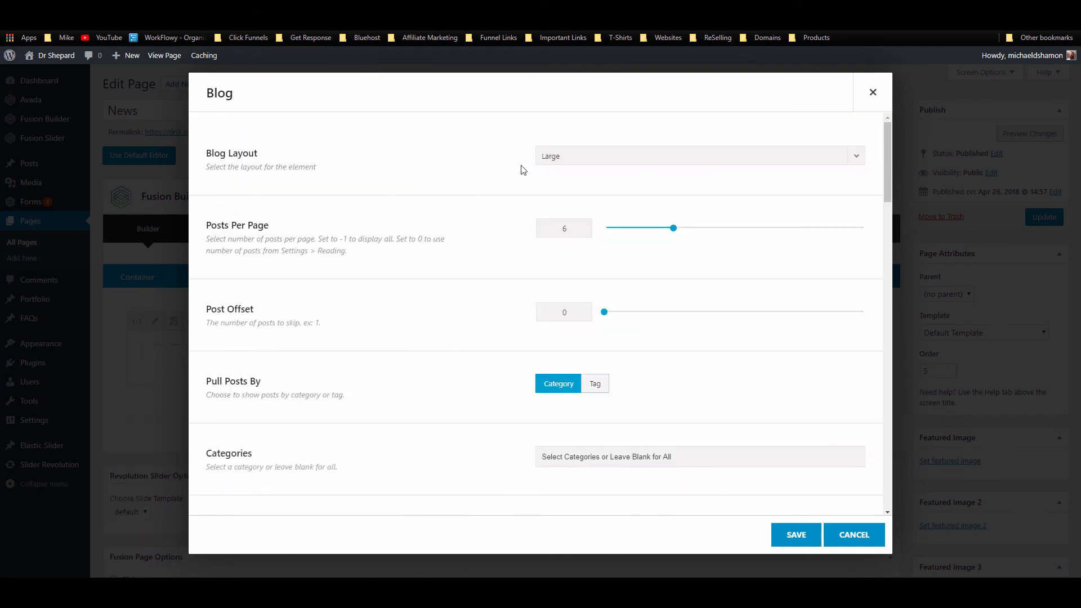
# Step: Keep the Large blog layout, set posts per page to 3, and save the Blog element
pyautogui.click(601, 160)
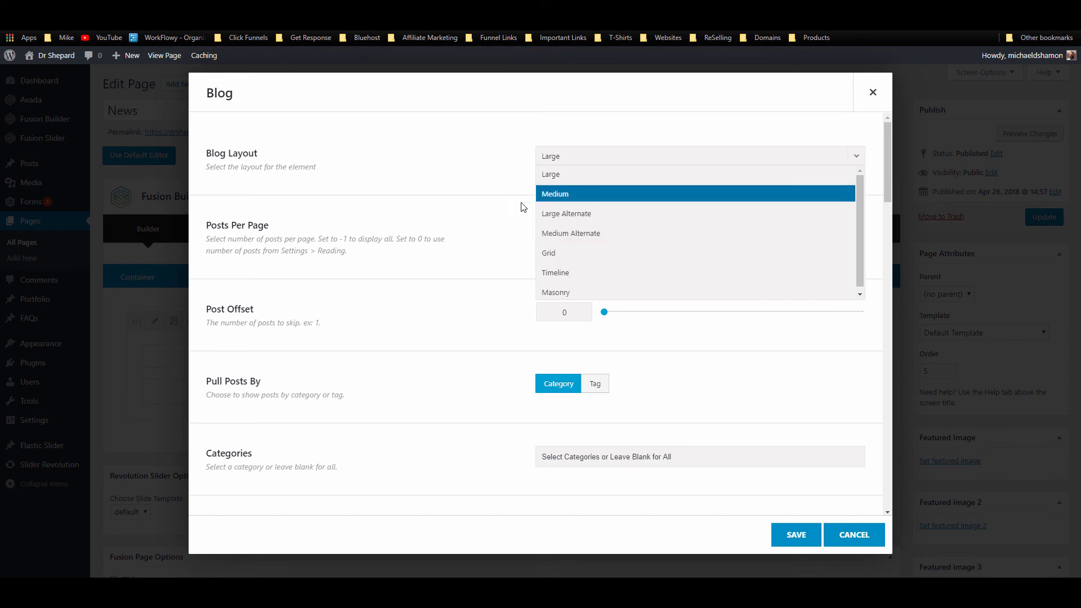
pyautogui.click(460, 198)
pyautogui.click(670, 232)
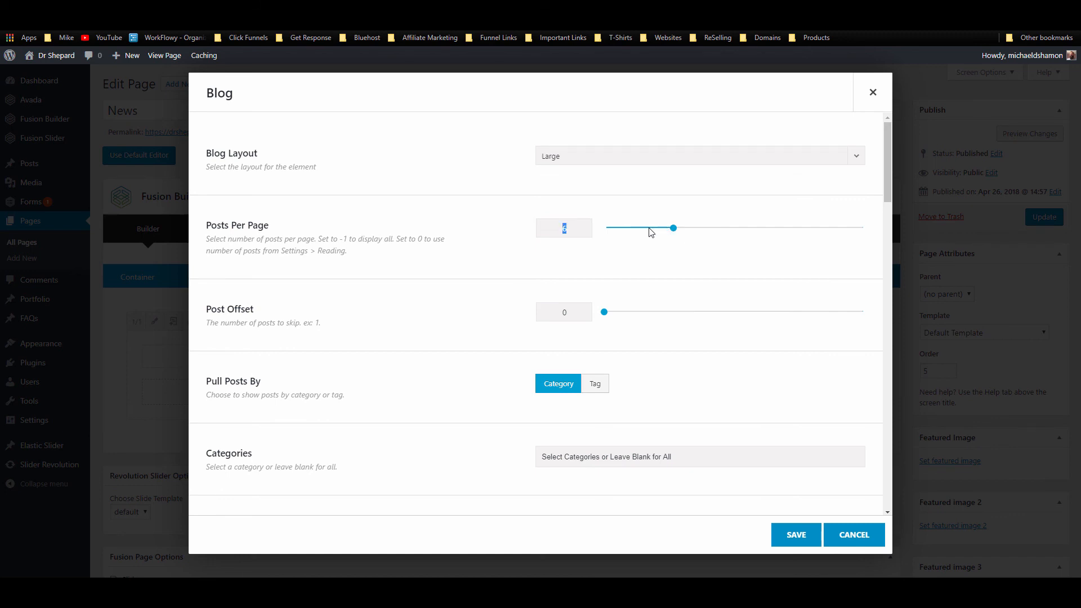
pyautogui.moveTo(672, 228); pyautogui.dragTo(644, 228)
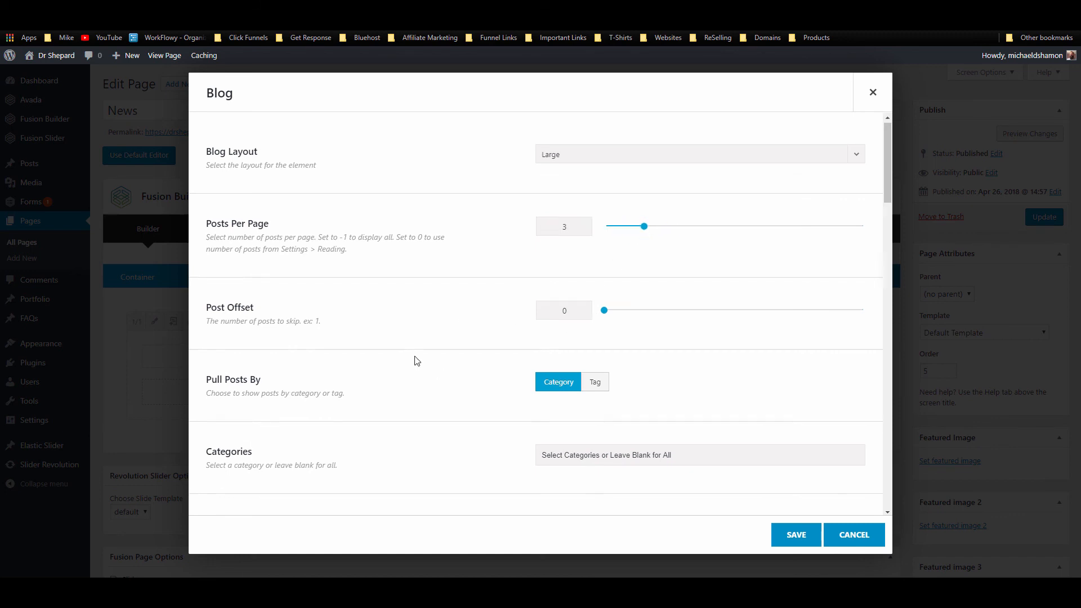
pyautogui.scroll(-2, 572, 299)
pyautogui.scroll(-3, 603, 302)
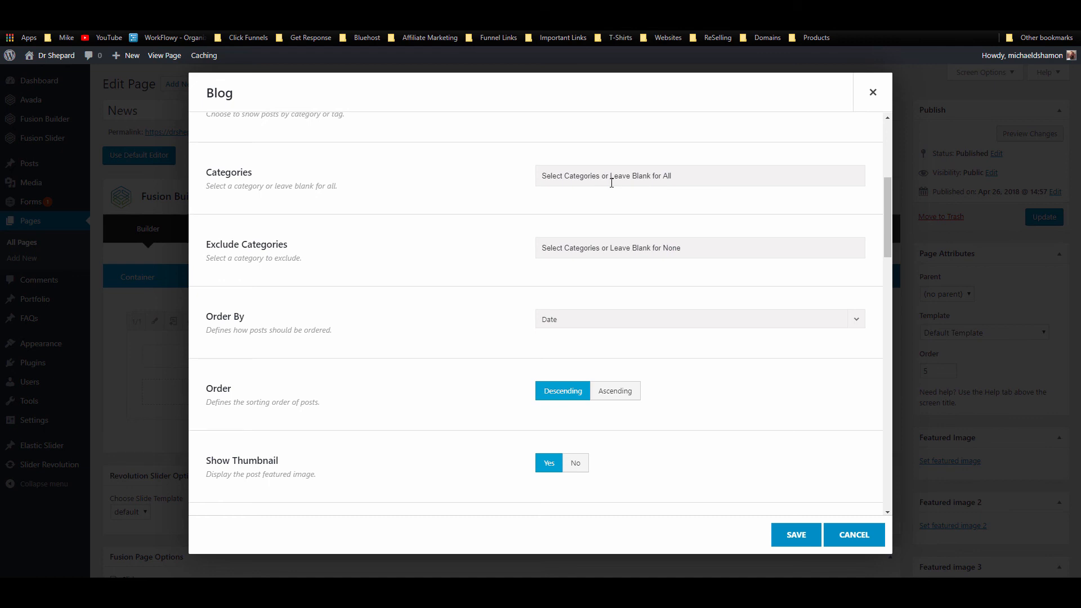
pyautogui.scroll(-2, 550, 256)
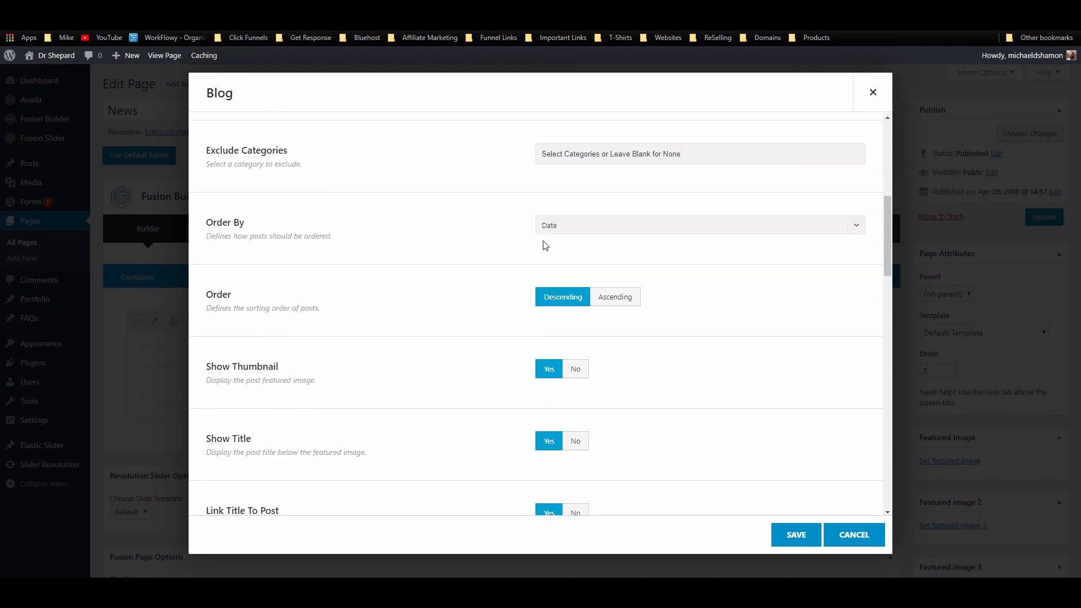
pyautogui.scroll(-6, 576, 258)
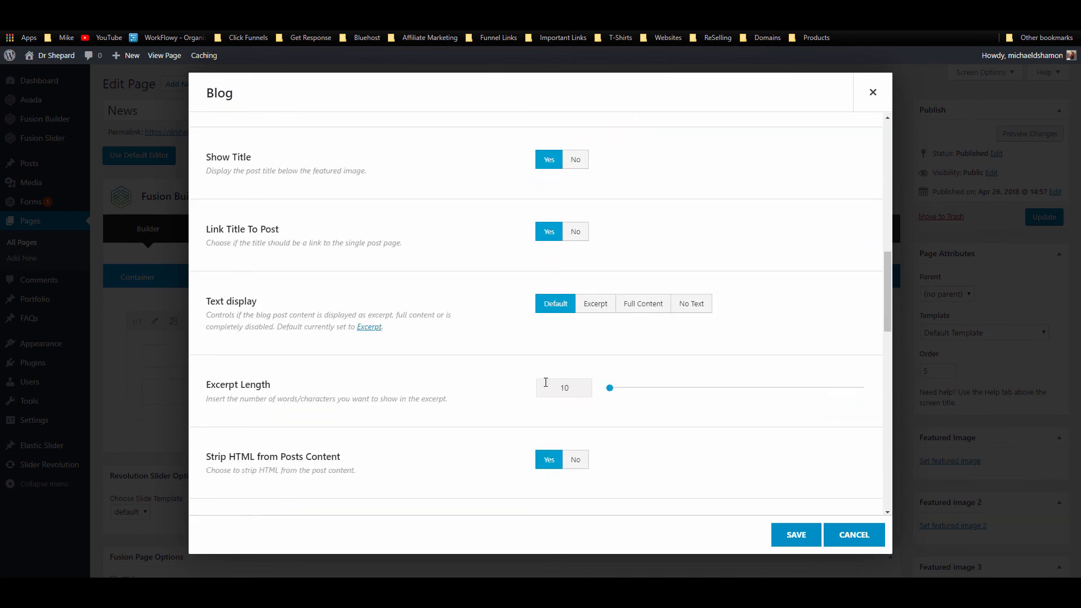
pyautogui.scroll(-8, 563, 338)
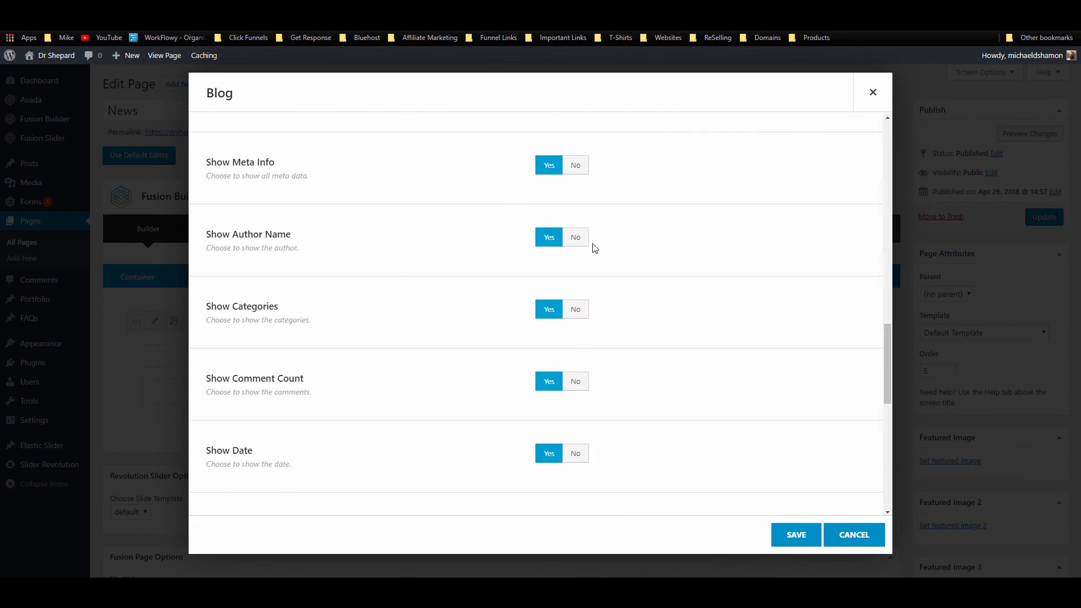
pyautogui.scroll(-10, 595, 248)
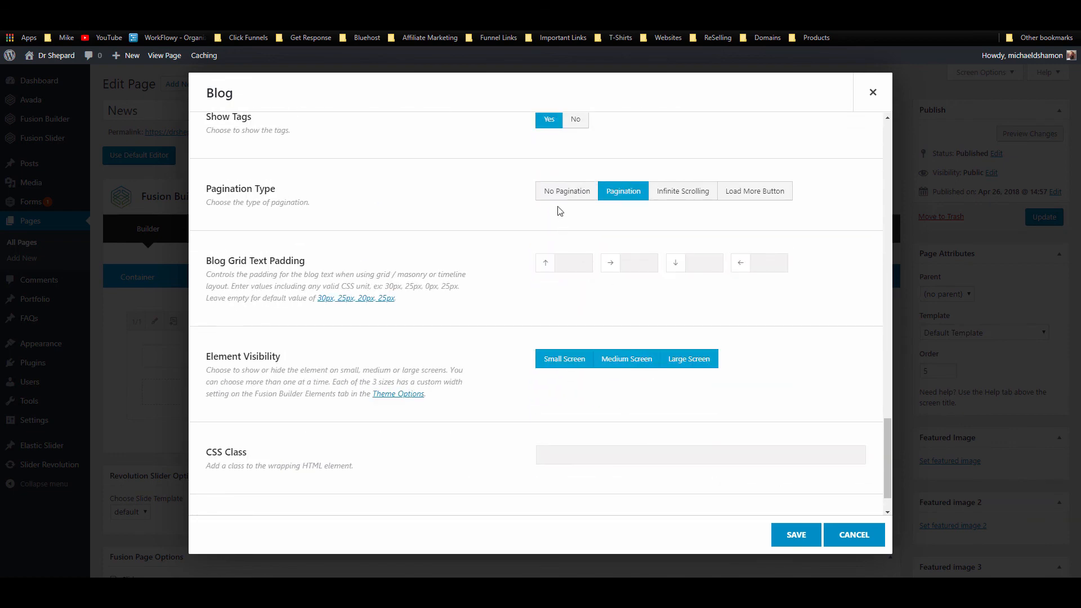
pyautogui.click(796, 535)
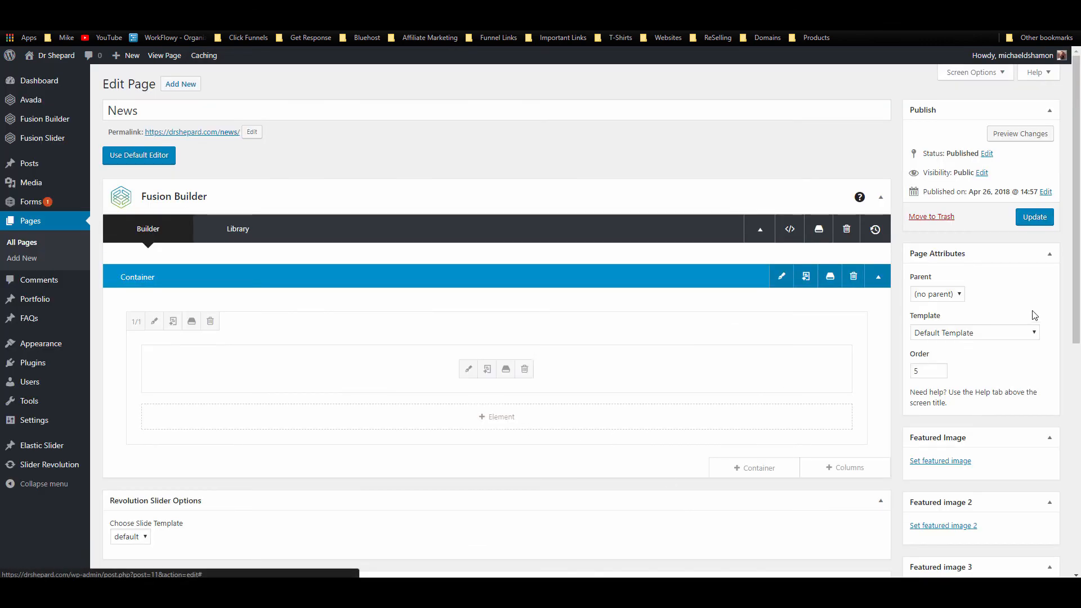
# Step: Update the News page and view it on the live site
pyautogui.click(1033, 218)
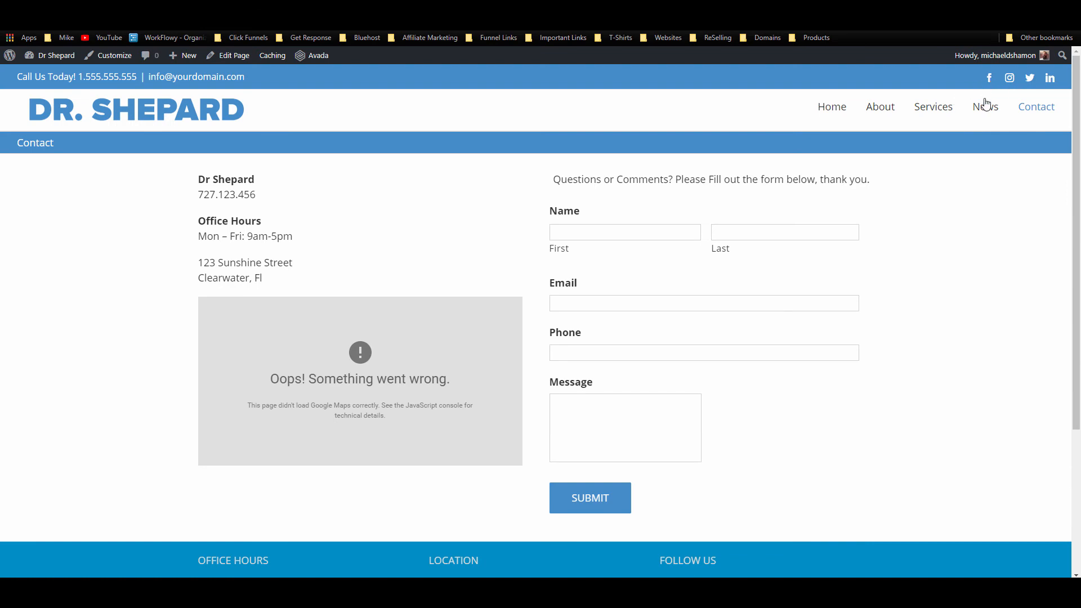
pyautogui.click(986, 106)
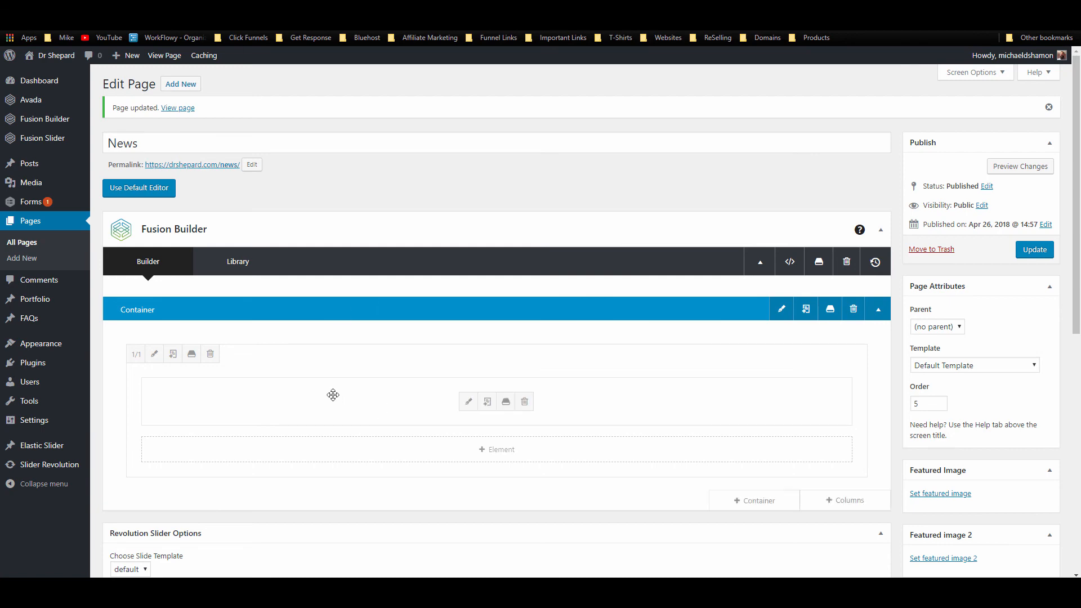
pyautogui.scroll(-3, 454, 340)
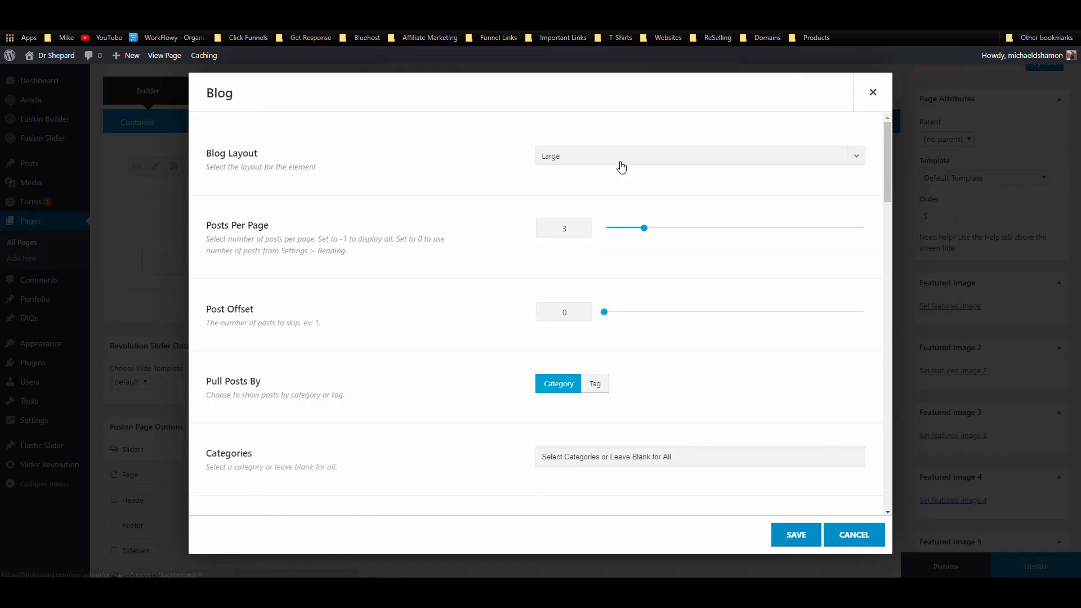
# Step: Switch the Blog element to the Grid layout, update the page, and reload the live News page
pyautogui.click(613, 162)
pyautogui.click(609, 254)
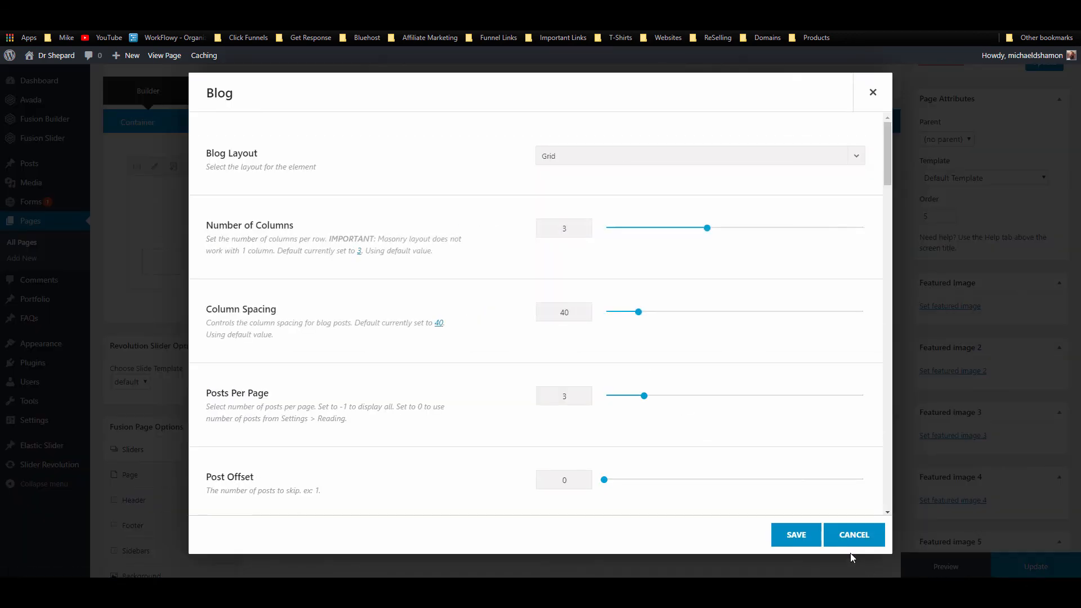
pyautogui.click(796, 535)
pyautogui.click(1035, 561)
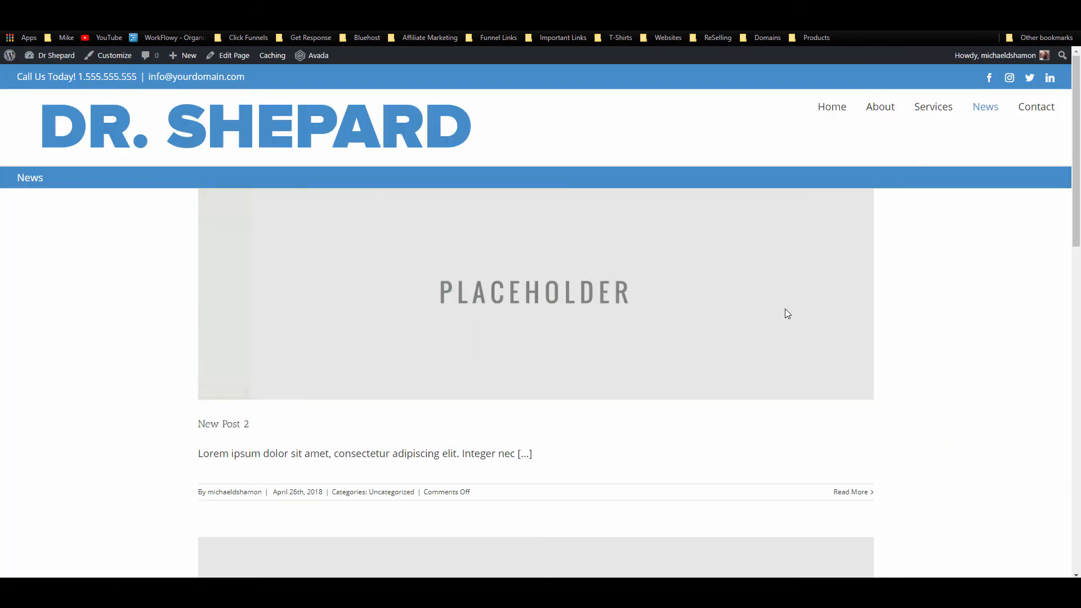
pyautogui.click(40, 23)
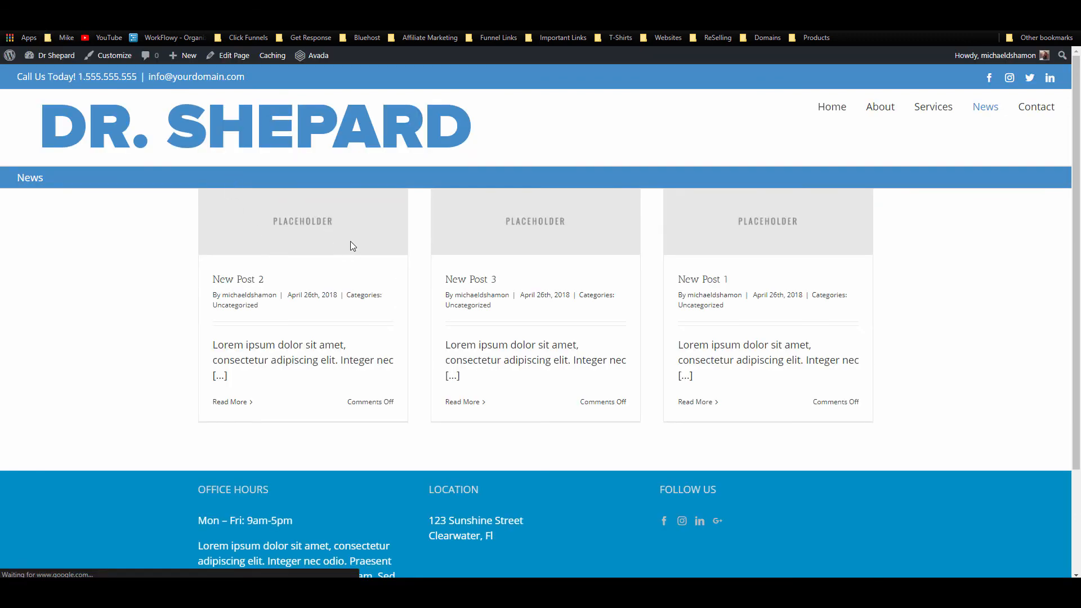
pyautogui.moveTo(352, 242)
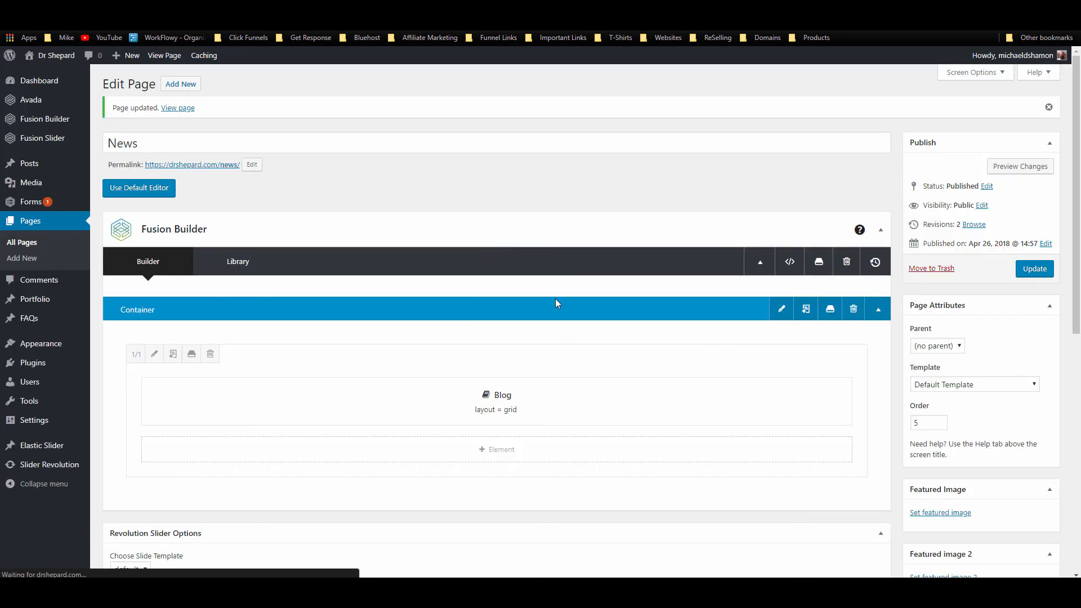
# Step: Give the News page container a 32 px top margin in its Design settings and save
pyautogui.click(780, 311)
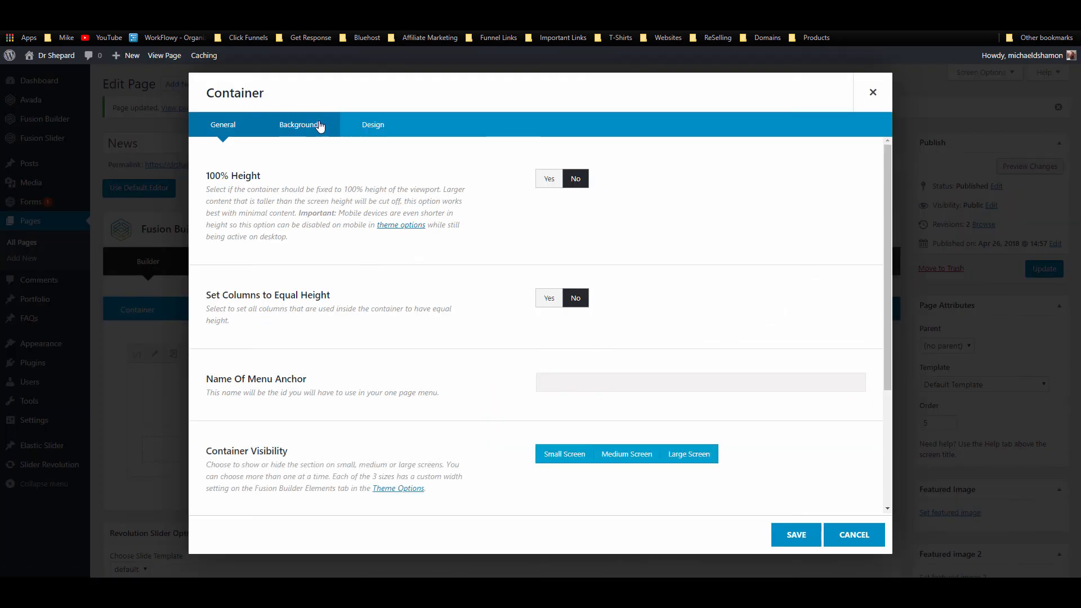
pyautogui.click(351, 127)
pyautogui.click(572, 268)
pyautogui.write('32')
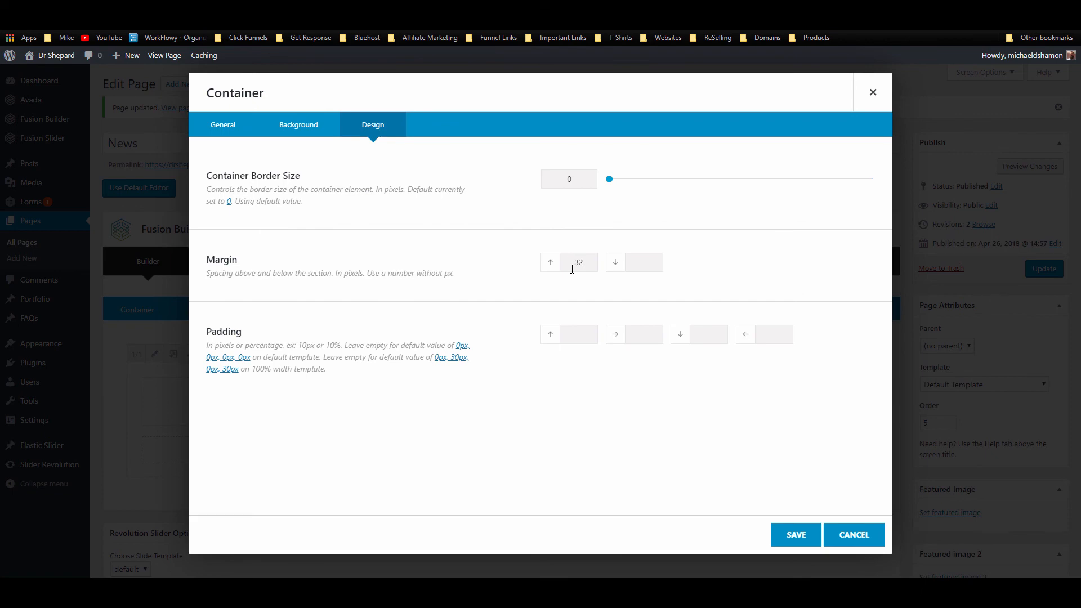
pyautogui.click(793, 533)
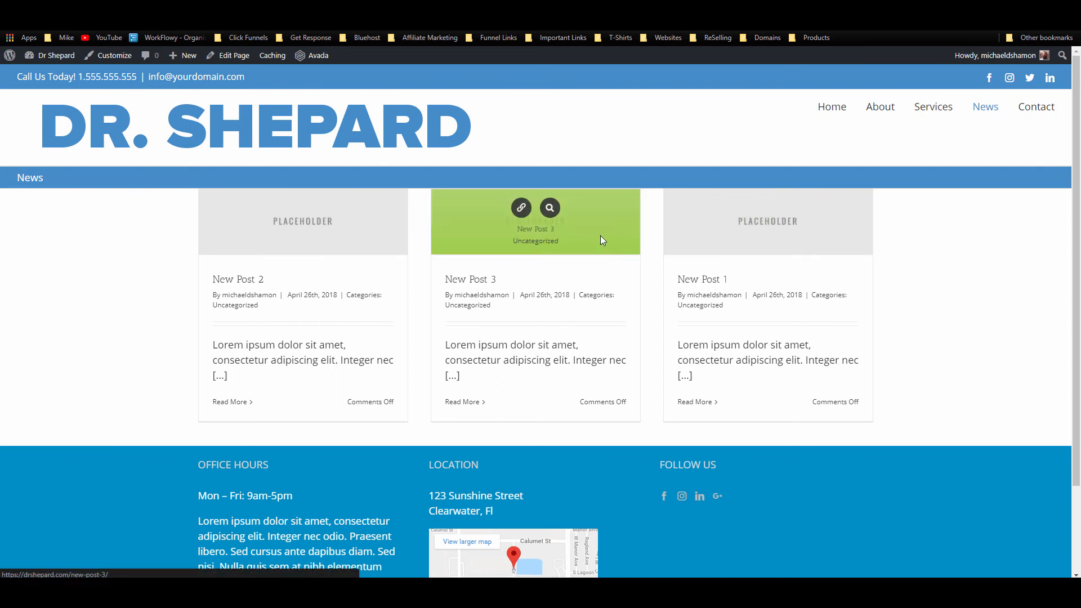
# Step: Go back in the browser from the live News page to its editor
pyautogui.click(10, 20)
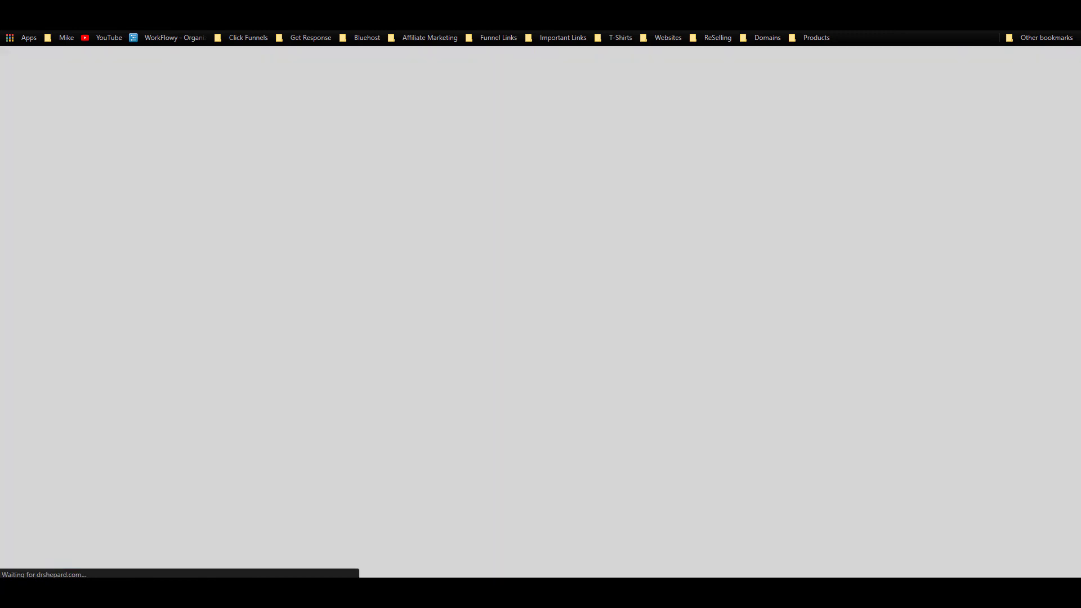
# Step: Save the News page container to the library under the name 'news section' and close the library
pyautogui.click(830, 309)
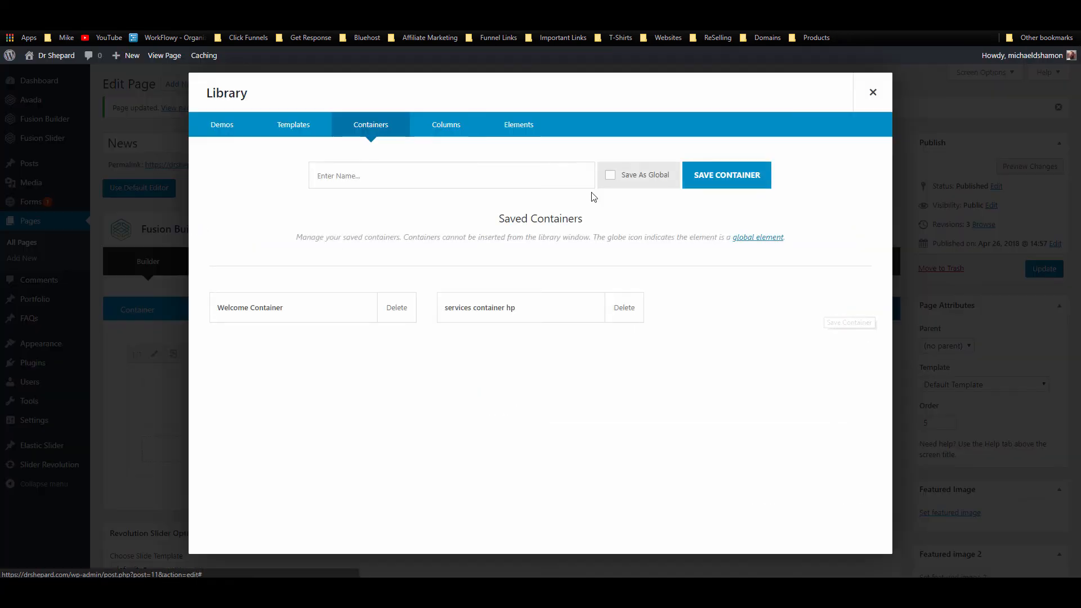
pyautogui.click(368, 166)
pyautogui.write('bko')
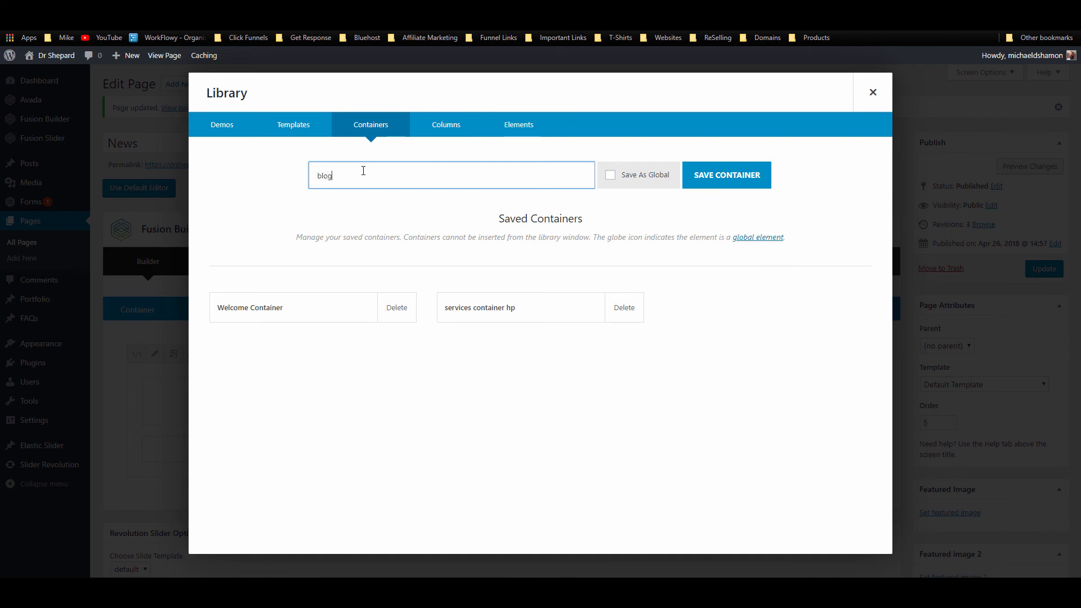
pyautogui.press('BackSpace')
pyautogui.press('BackSpace')
pyautogui.write('news section')
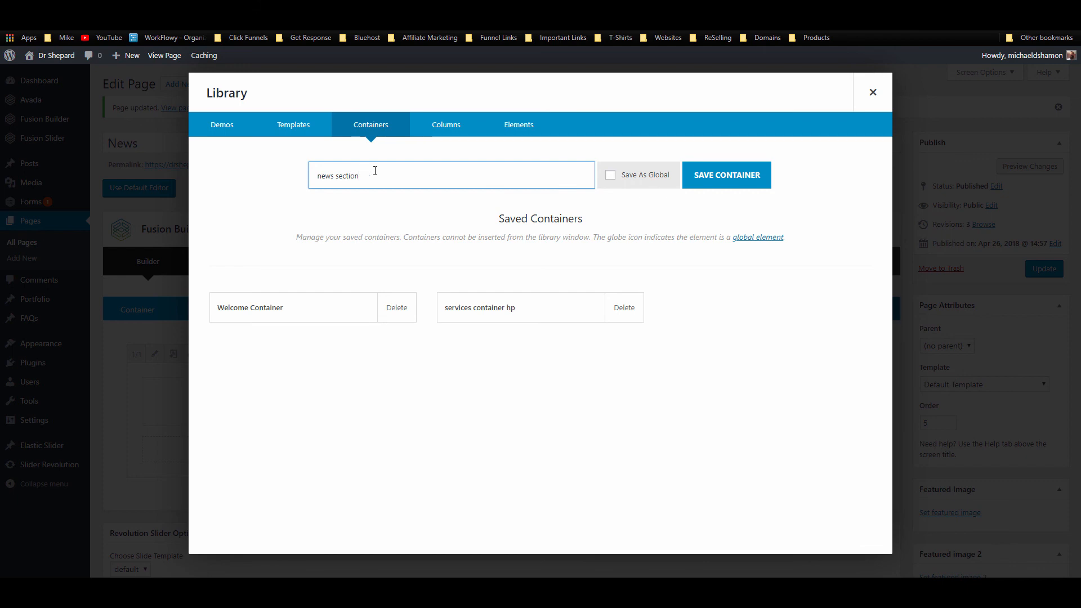
pyautogui.click(736, 179)
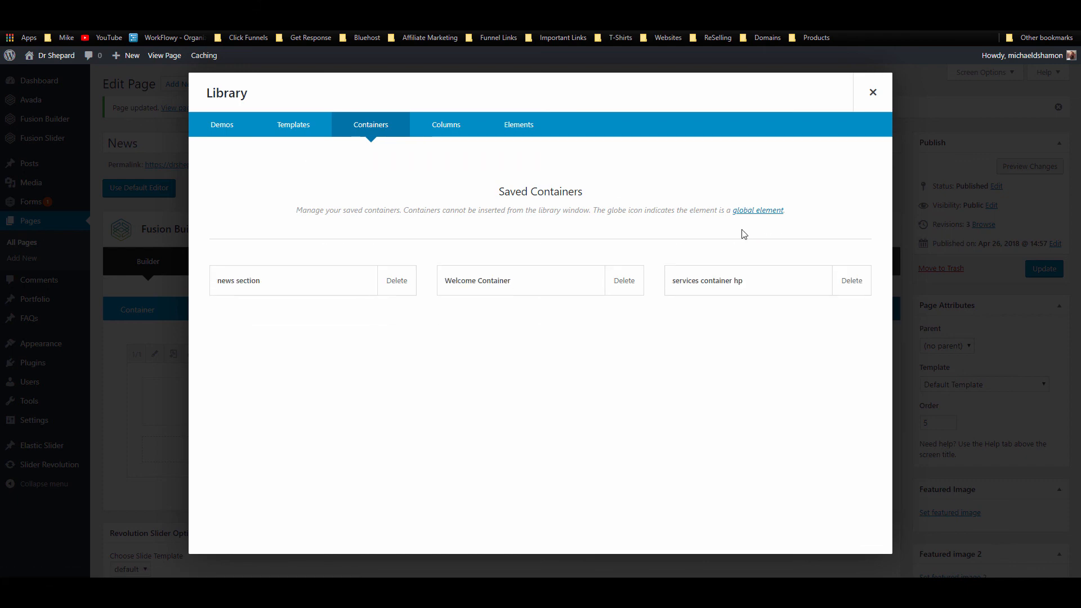
pyautogui.click(872, 92)
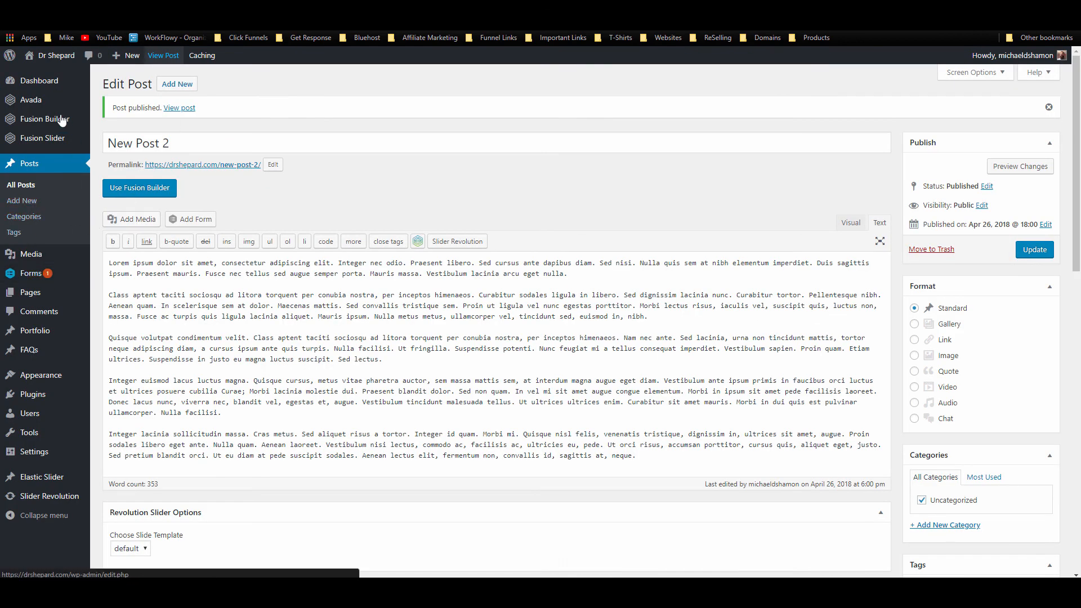
# Step: Open the Featured Image Rollover section of Avada's Theme Options
pyautogui.moveTo(63, 106)
pyautogui.click(130, 228)
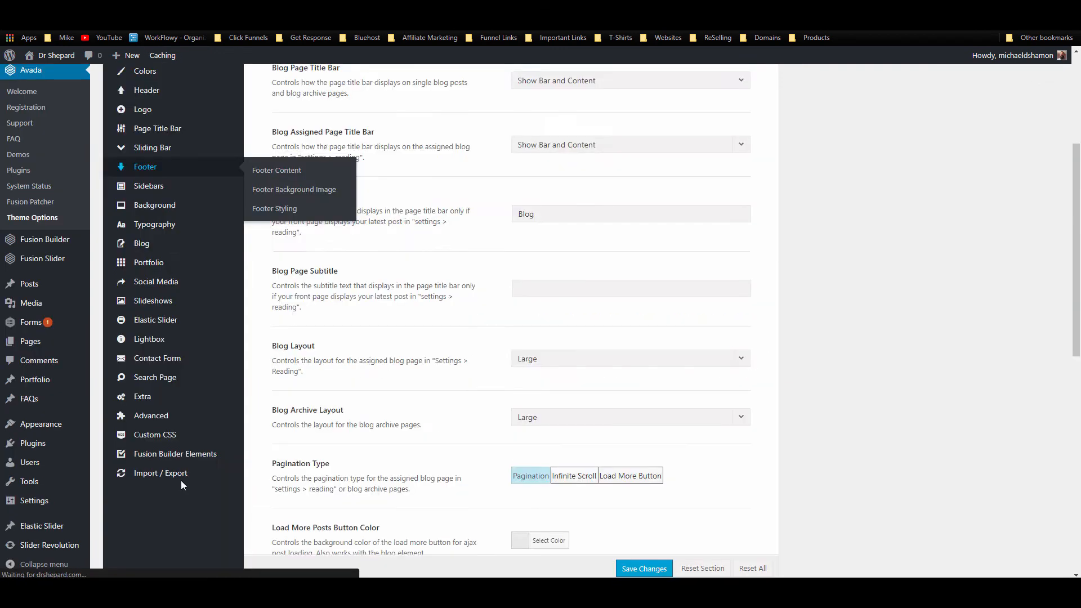
pyautogui.moveTo(195, 318)
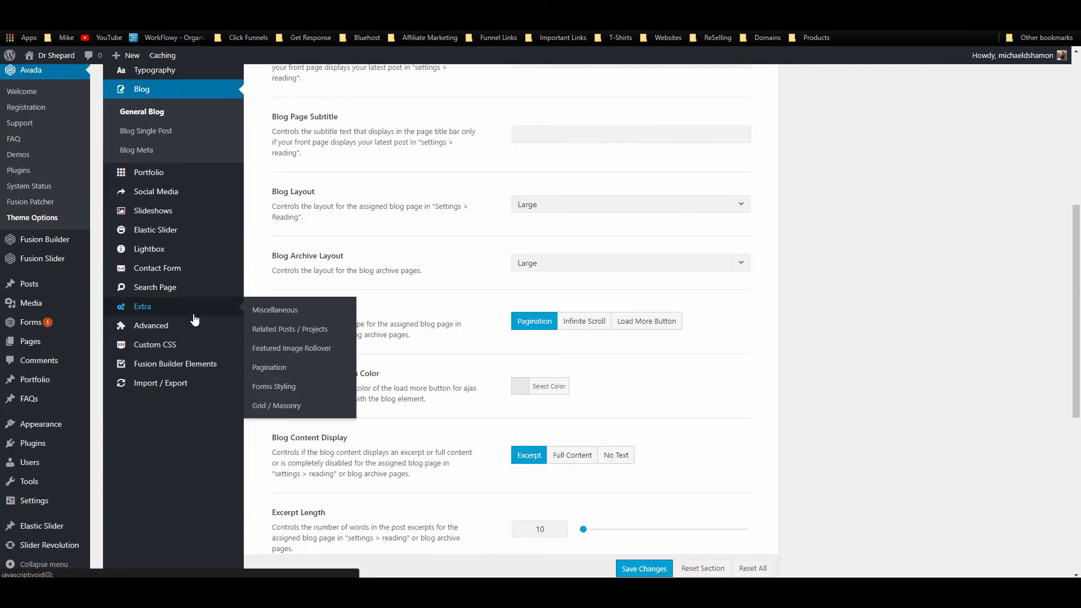
pyautogui.click(297, 350)
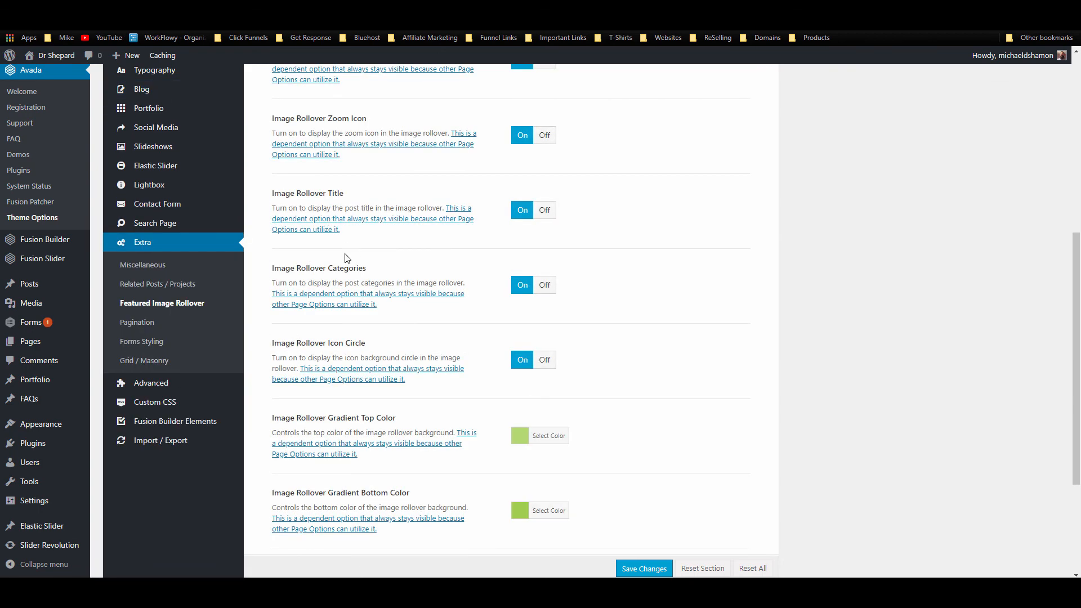
pyautogui.scroll(-3, 363, 294)
# Step: Set the rollover gradient's top and bottom colours to blue #448ccb
pyautogui.click(550, 241)
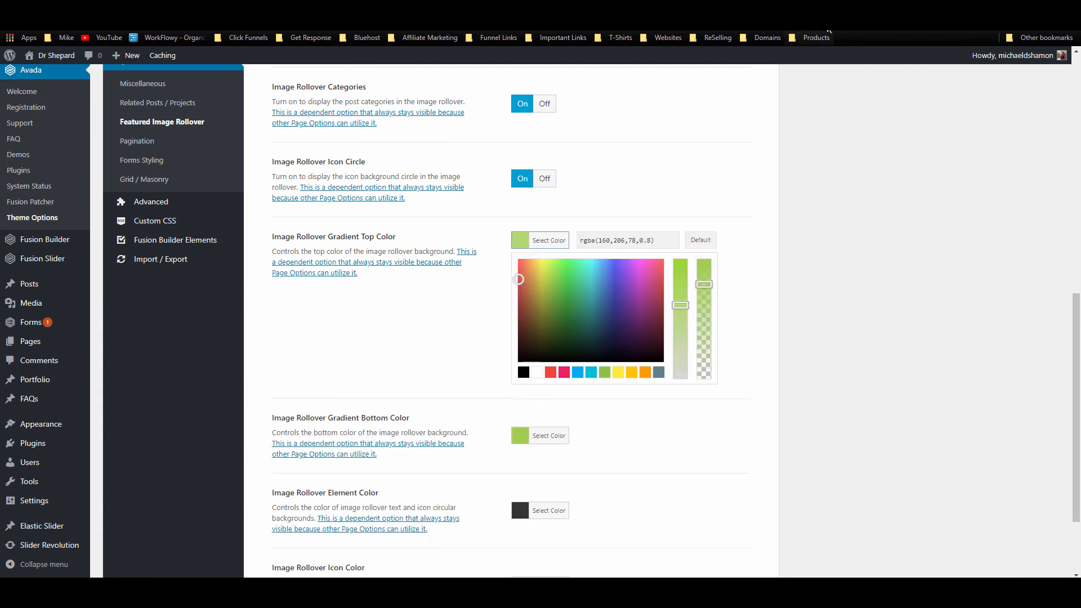
pyautogui.click(822, 21)
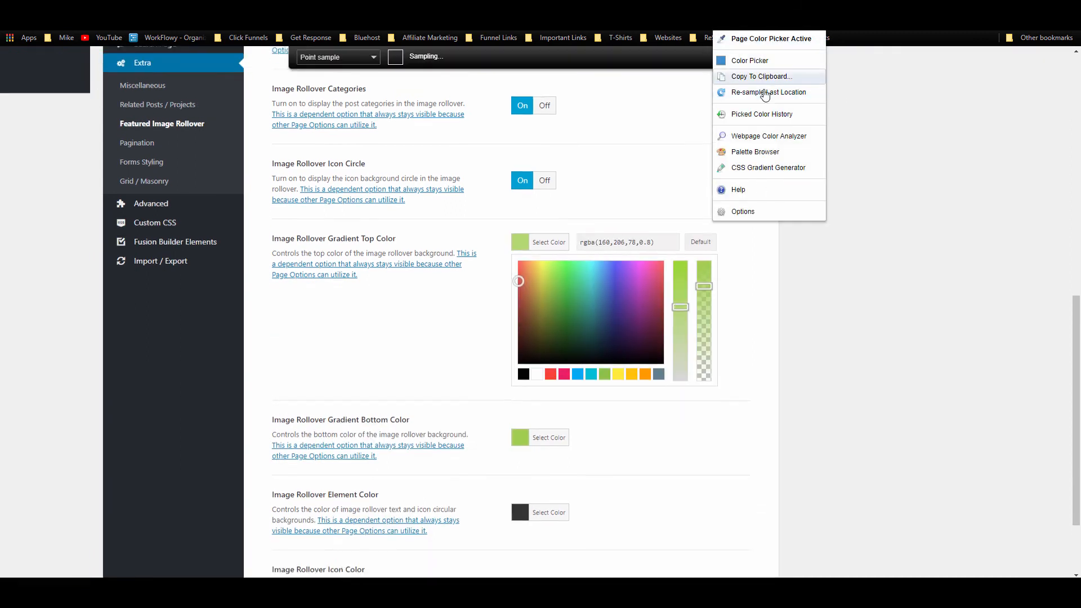
pyautogui.click(764, 79)
pyautogui.click(762, 87)
pyautogui.click(657, 239)
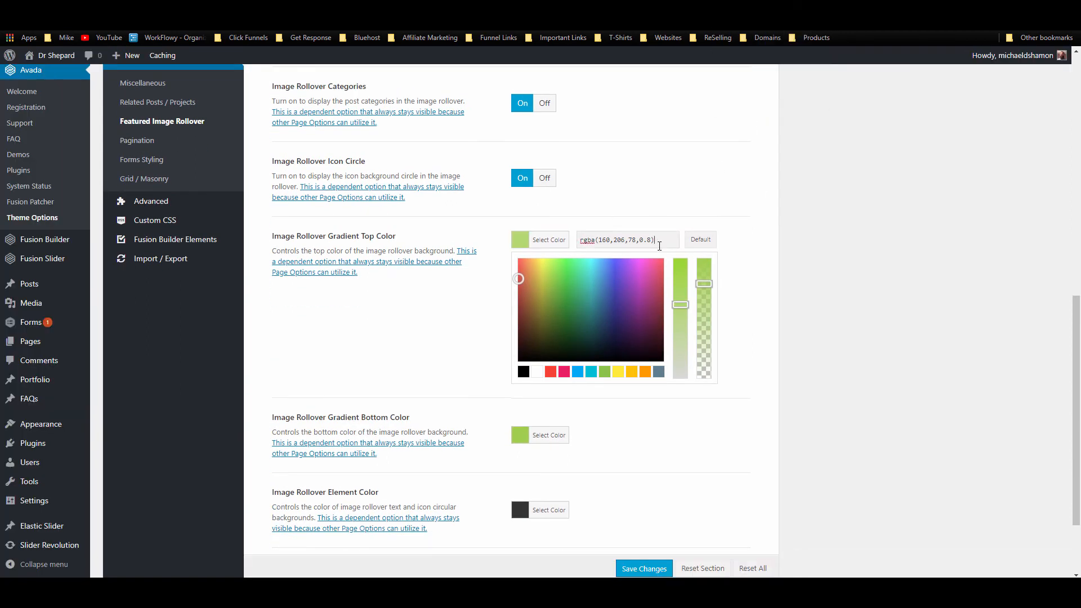
pyautogui.hotkey('ctrl', 'a')
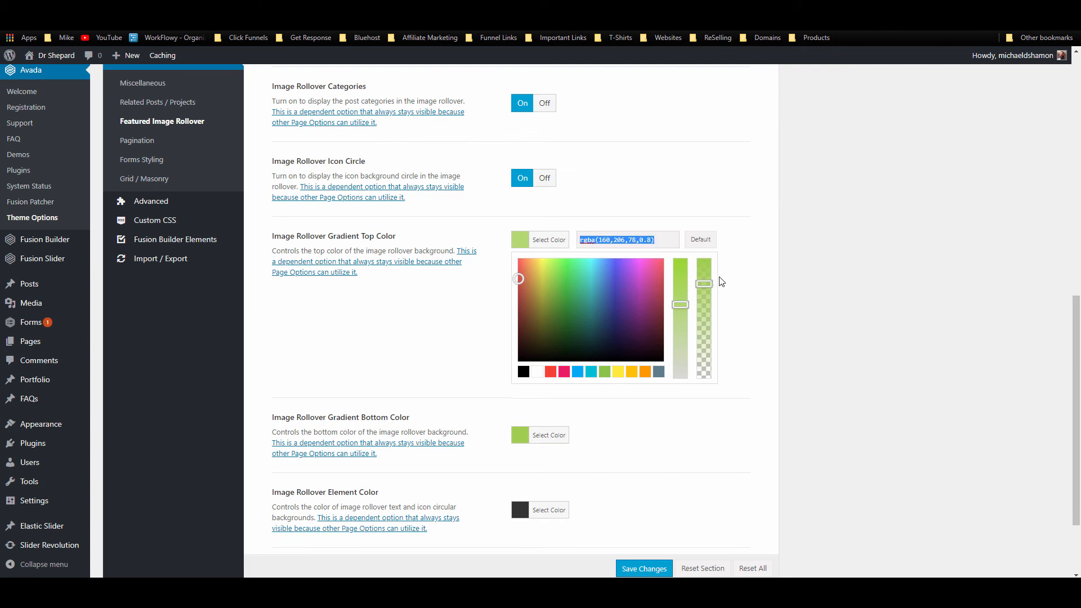
pyautogui.write('#448ccb')
pyautogui.moveTo(705, 262); pyautogui.dragTo(703, 281)
pyautogui.click(538, 439)
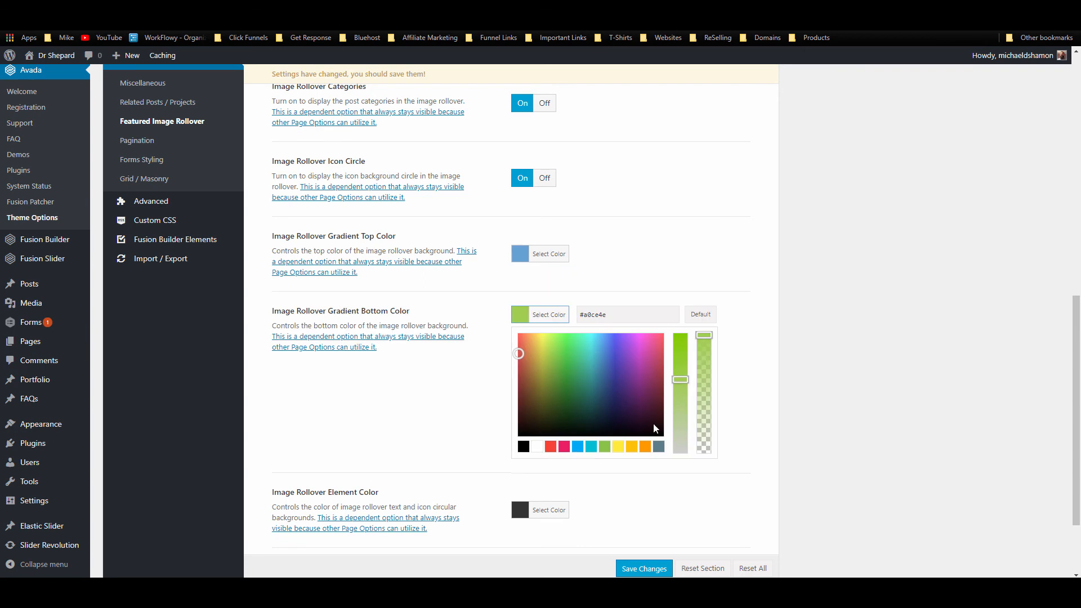
pyautogui.tripleClick(629, 322)
pyautogui.write('#448ccb')
pyautogui.click(796, 306)
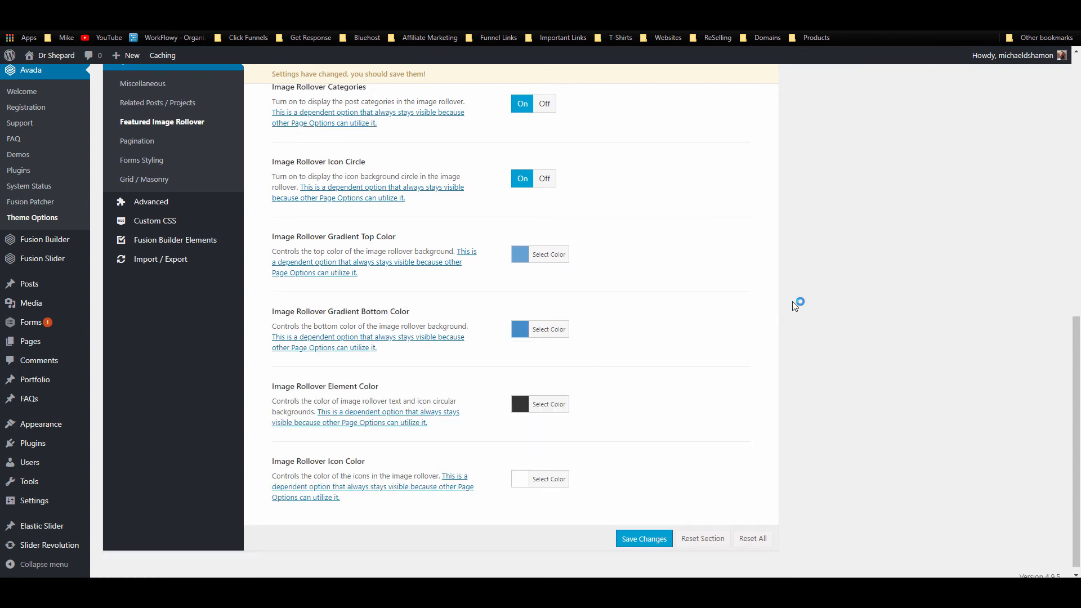
# Step: Make the rollover element colour white and save the theme options
pyautogui.scroll(-1, 796, 307)
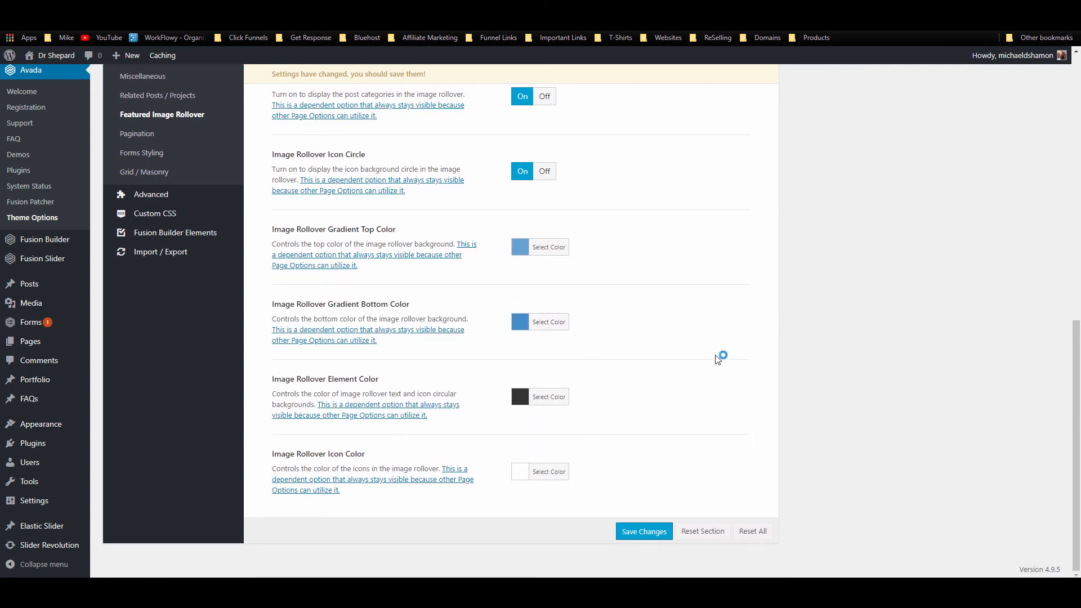
pyautogui.click(540, 400)
pyautogui.click(536, 515)
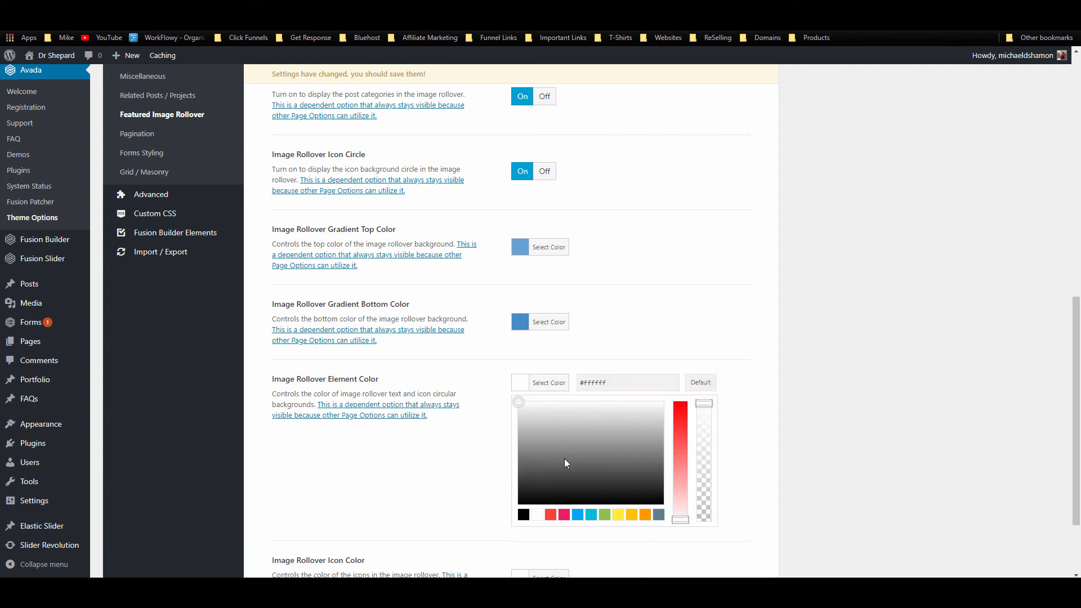
pyautogui.click(722, 346)
pyautogui.click(649, 533)
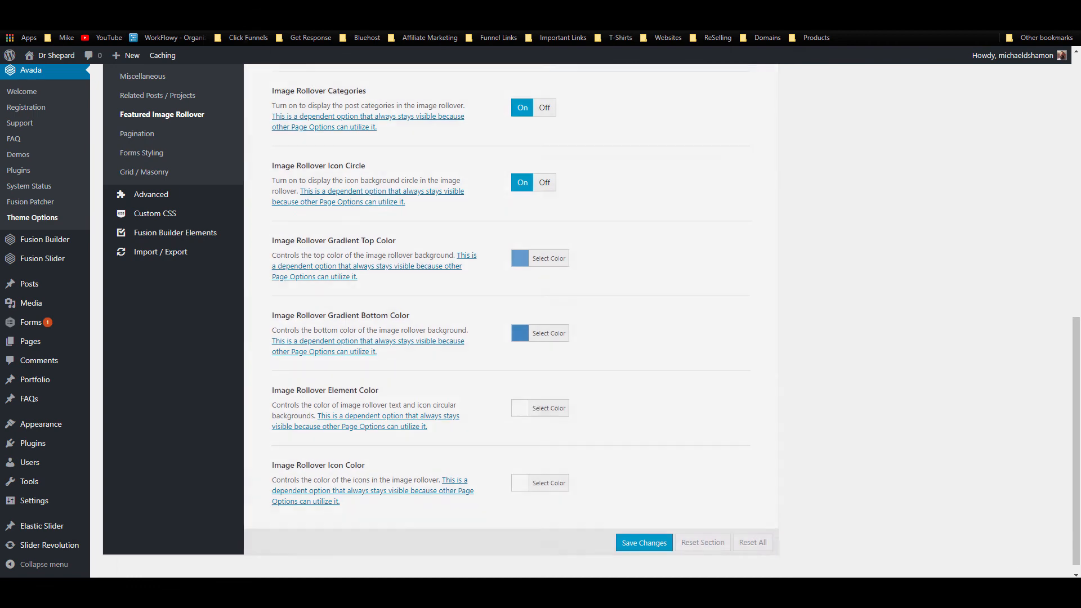
pyautogui.click(97, 9)
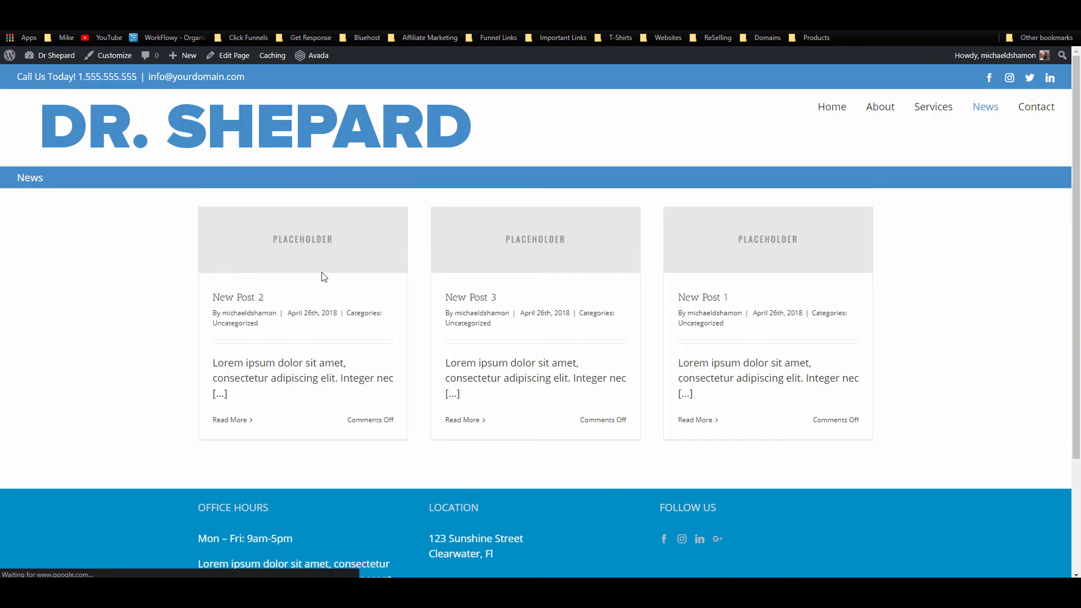
# Step: Set the rollover element colour to dark grey #333333
pyautogui.moveTo(331, 258)
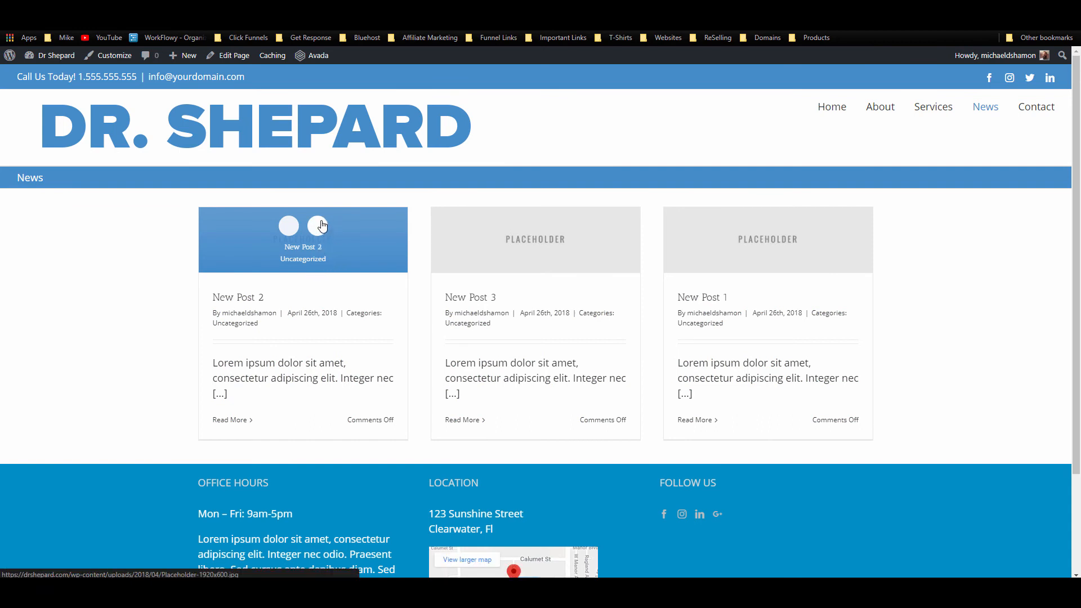
pyautogui.click(136, 8)
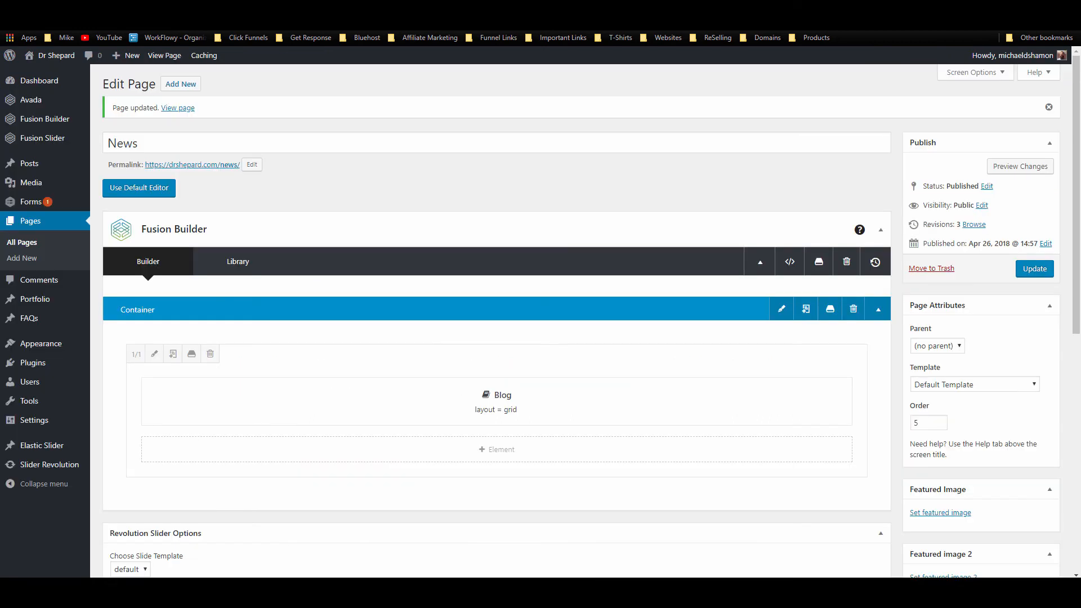
pyautogui.click(236, 8)
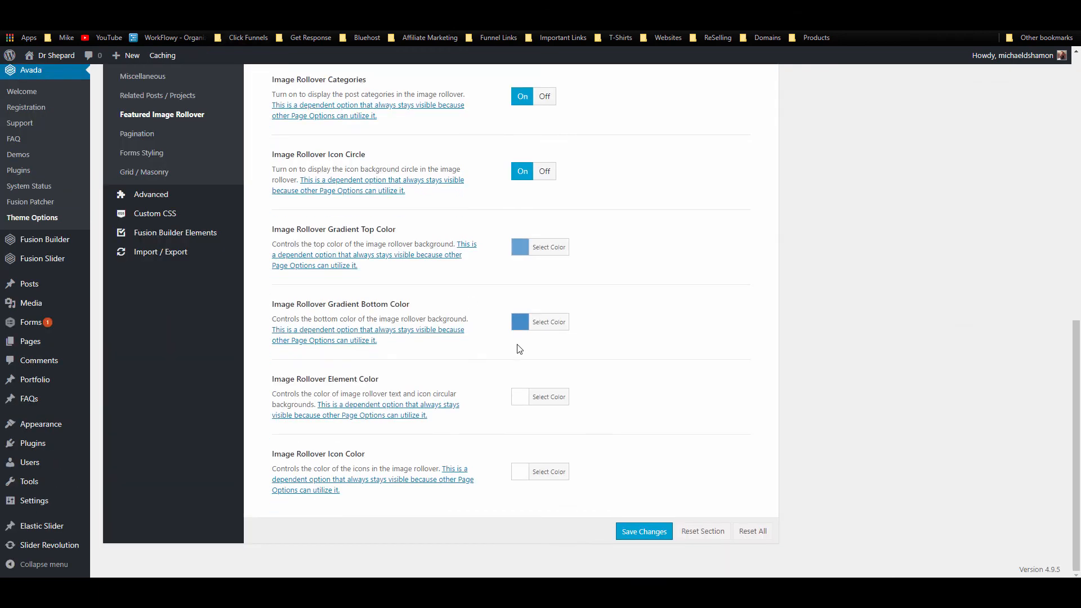
pyautogui.click(541, 402)
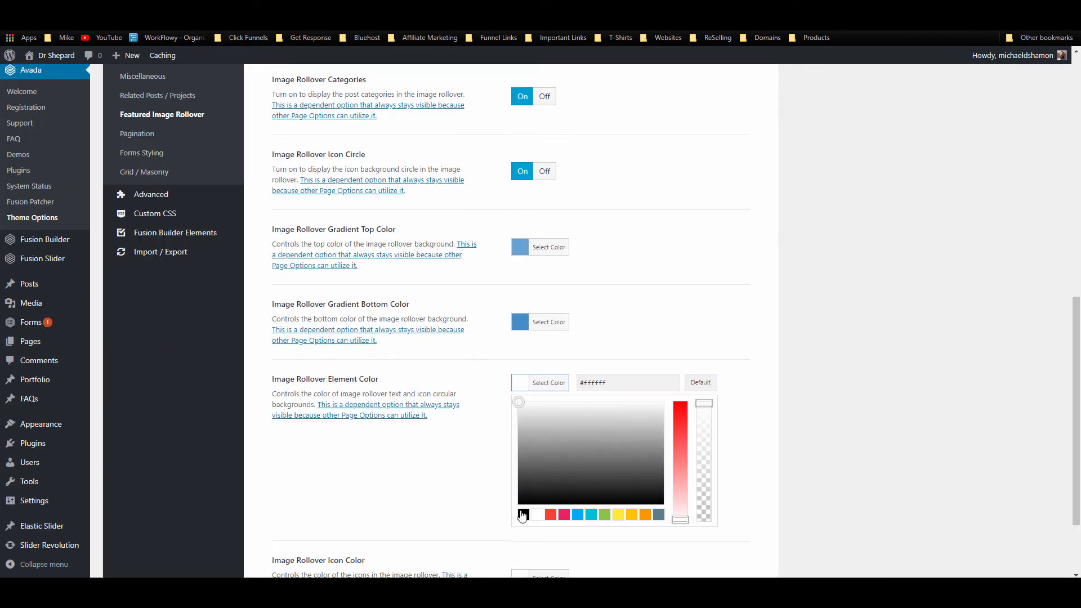
pyautogui.doubleClick(587, 383)
pyautogui.write('333333')
pyautogui.click(742, 315)
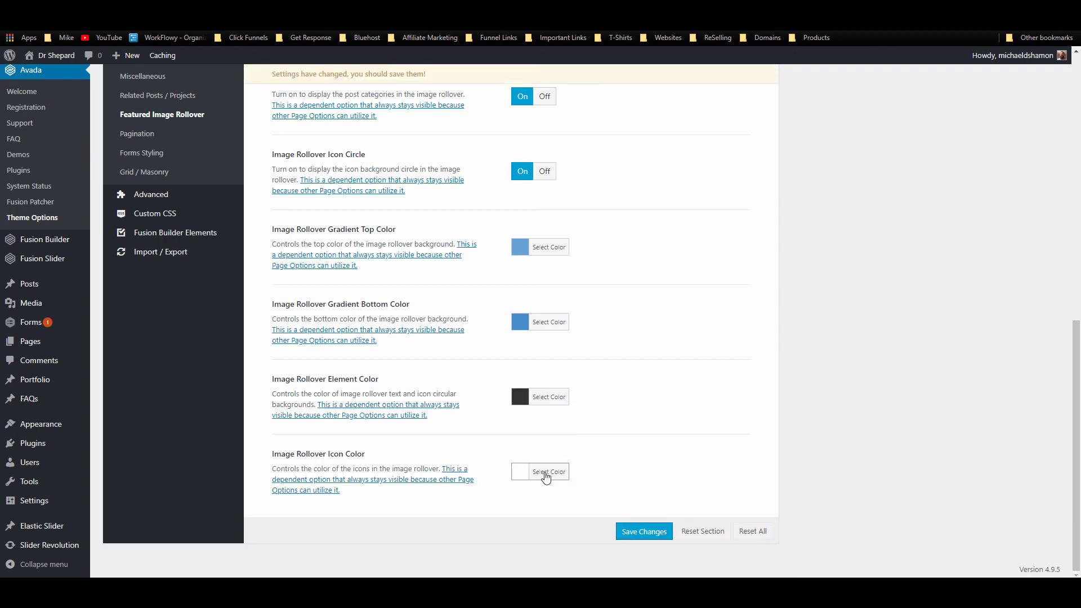
# Step: Make the rollover icon colour dark grey #333333 and save the theme options
pyautogui.click(546, 478)
pyautogui.moveTo(606, 458); pyautogui.dragTo(589, 461)
pyautogui.write('333333')
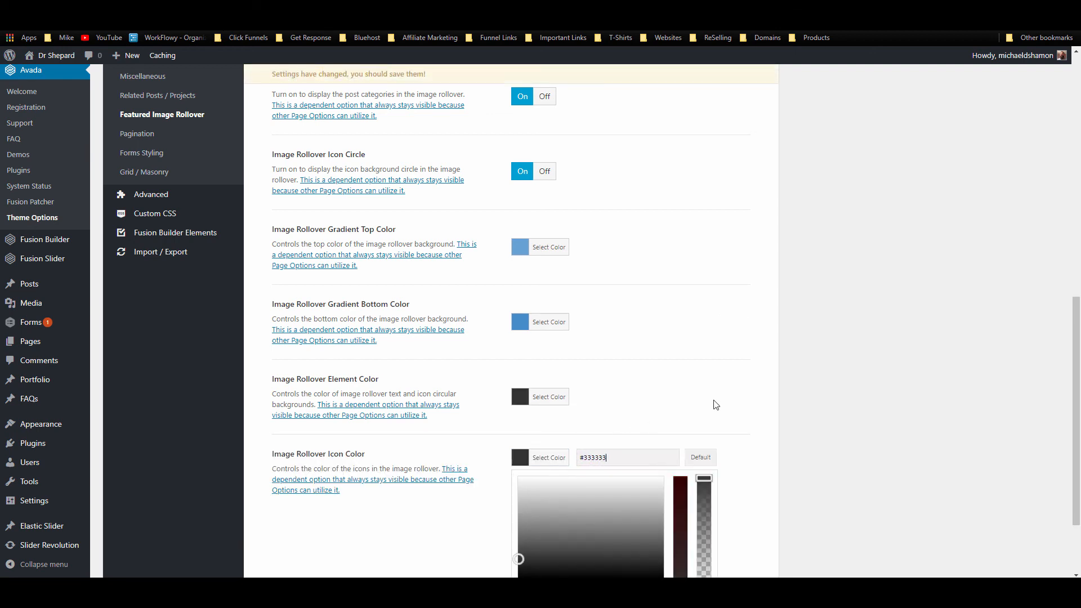
pyautogui.click(780, 467)
pyautogui.click(643, 541)
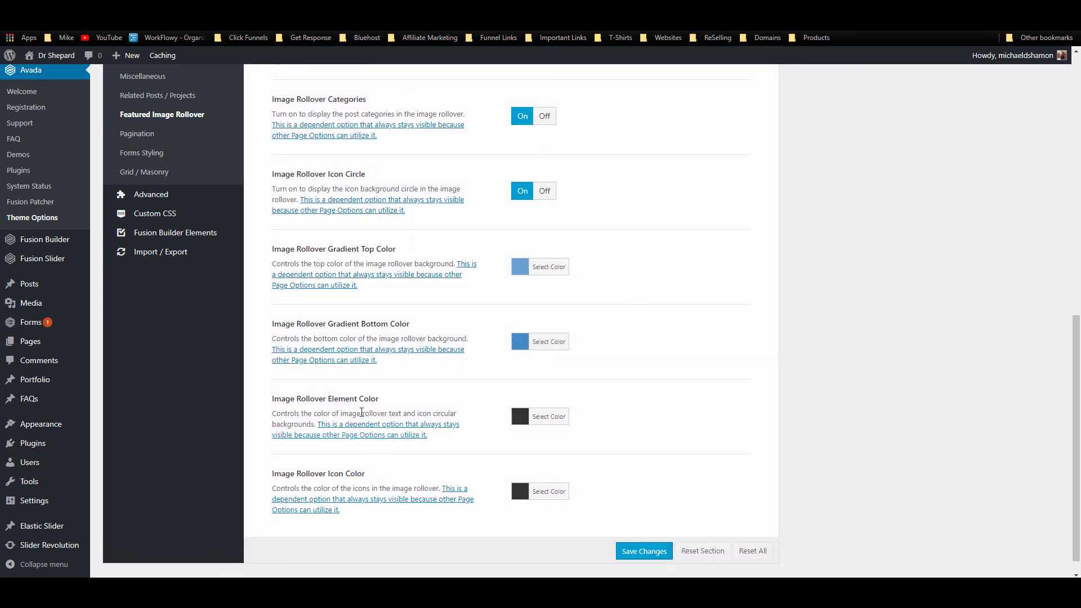
# Step: Change the icon colour back to white and the element colour to blue, save, and reload the News page
pyautogui.click(520, 457)
pyautogui.scroll(-2, 539, 519)
pyautogui.click(539, 494)
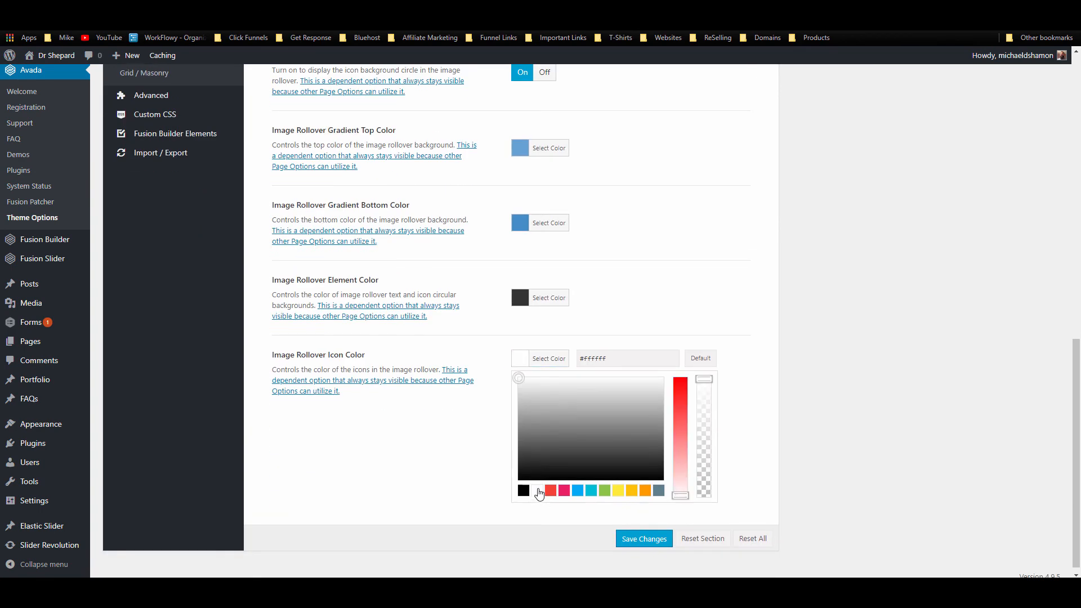
pyautogui.click(528, 298)
pyautogui.tripleClick(612, 289)
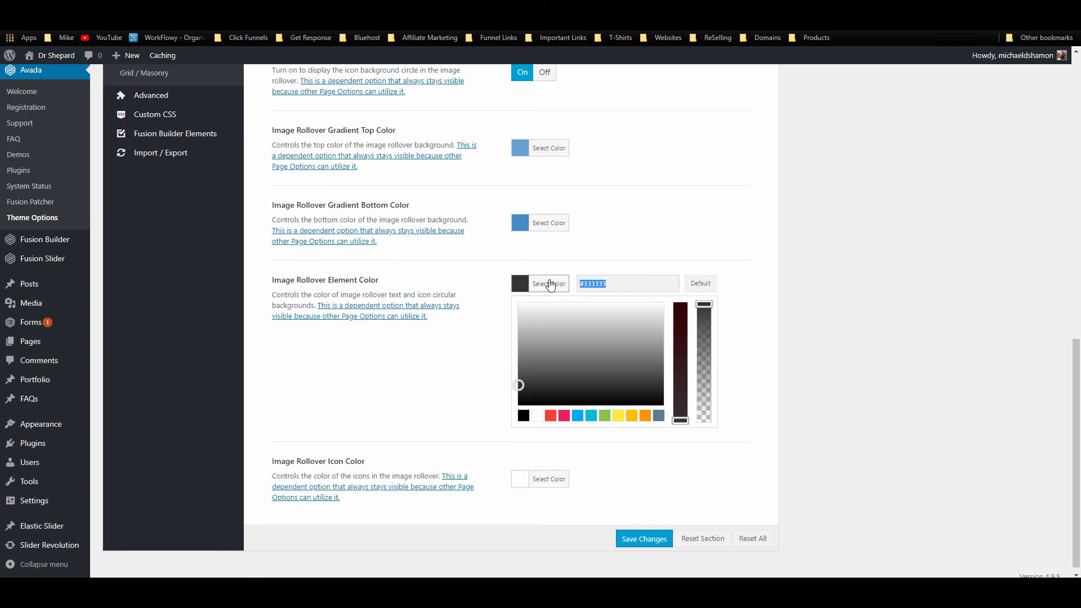
pyautogui.hotkey('ctrl', 'v')
pyautogui.click(730, 256)
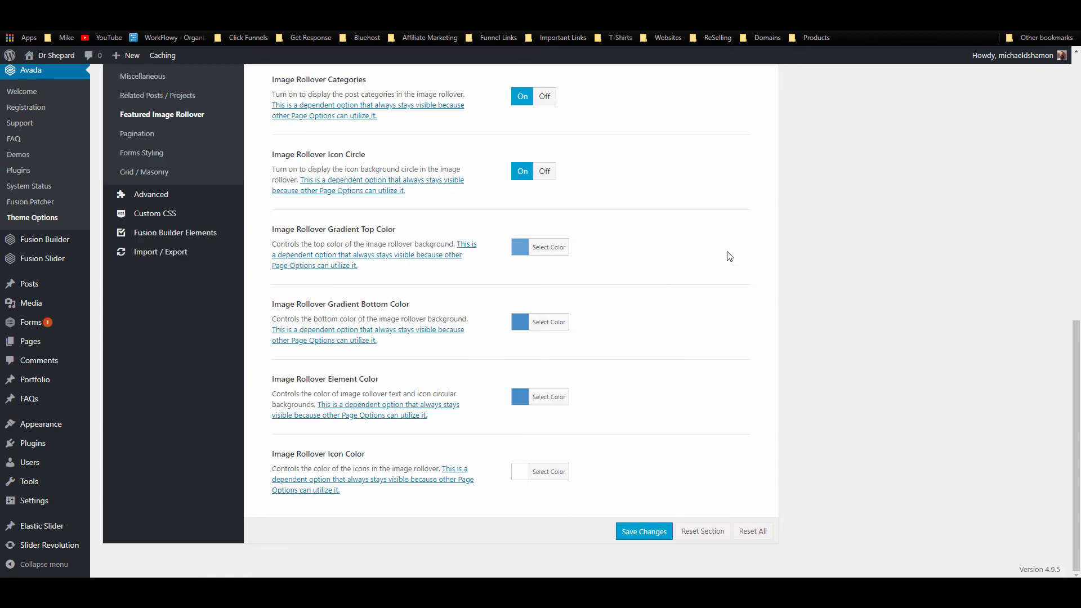
pyautogui.click(642, 532)
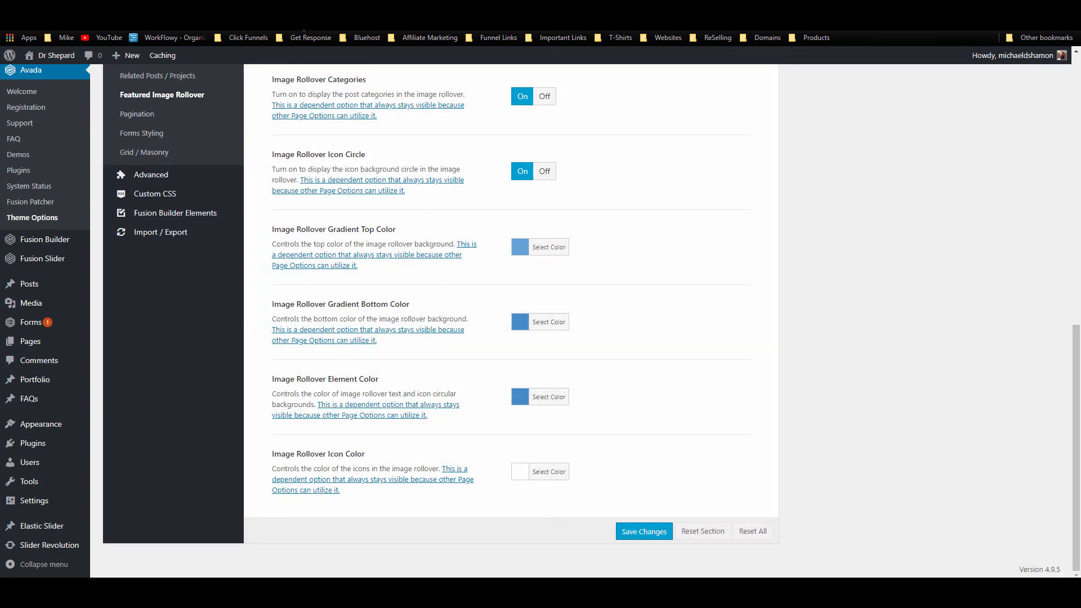
pyautogui.click(293, 9)
pyautogui.click(42, 23)
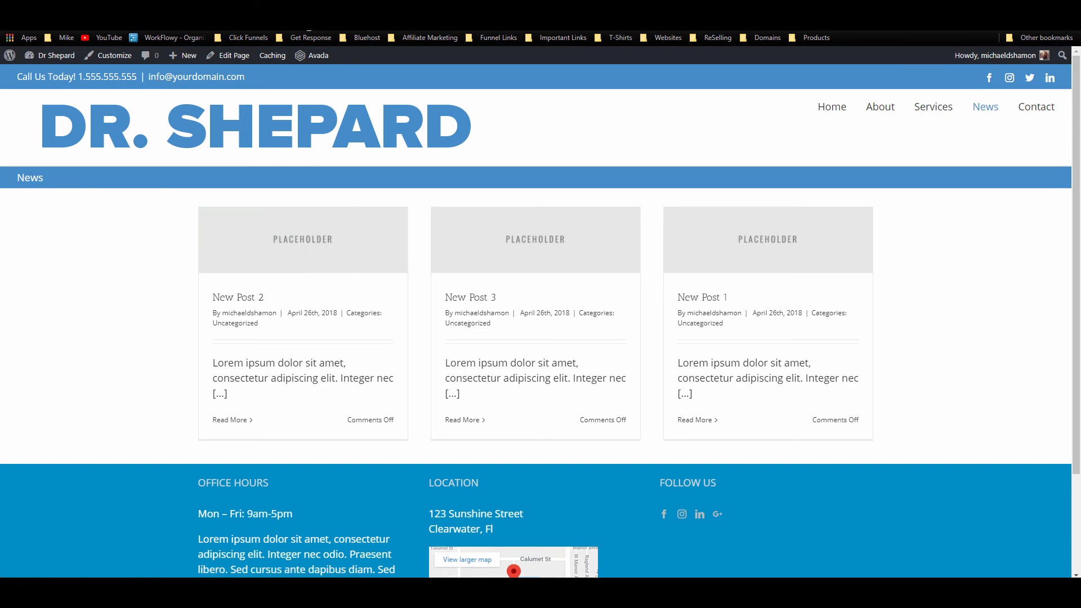
# Step: Switch the rollover element colour to white
pyautogui.hotkey('ctrl', 'shift', 'Tab')
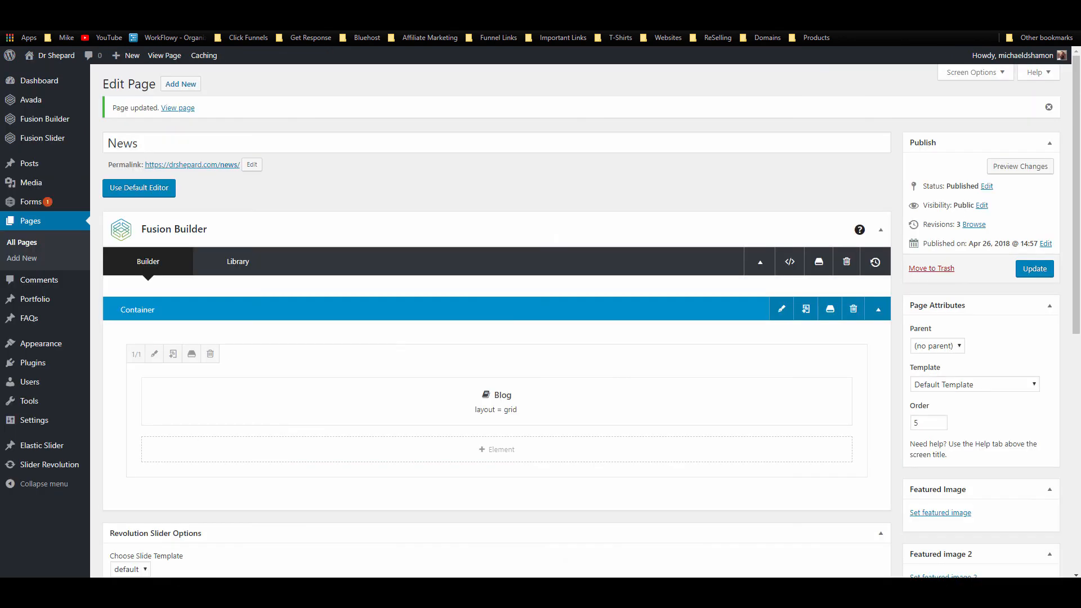
pyautogui.hotkey('ctrl', 'shift', 'Tab')
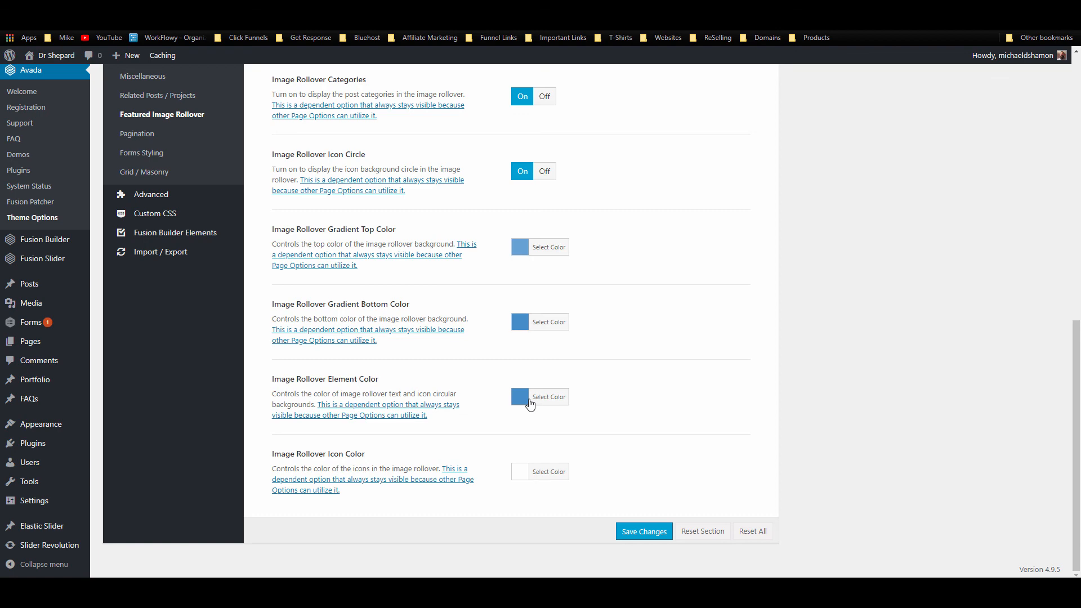
pyautogui.click(529, 403)
pyautogui.click(539, 416)
# Step: Paste the blue hex into the rollover icon colour and save the theme options
pyautogui.click(537, 478)
pyautogui.tripleClick(624, 358)
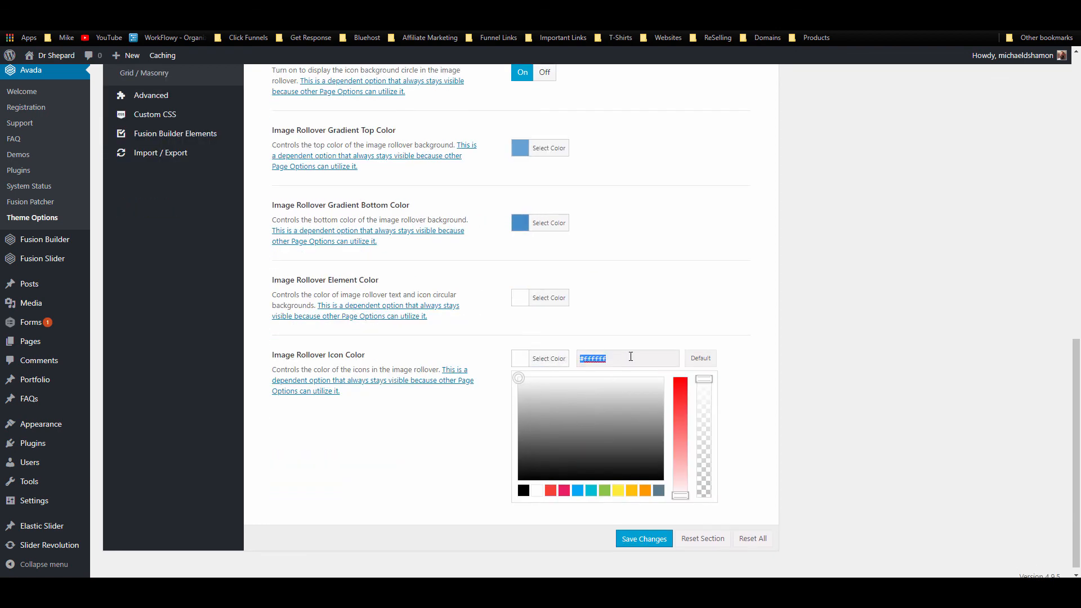
pyautogui.write('#448ccb')
pyautogui.click(716, 337)
pyautogui.click(620, 535)
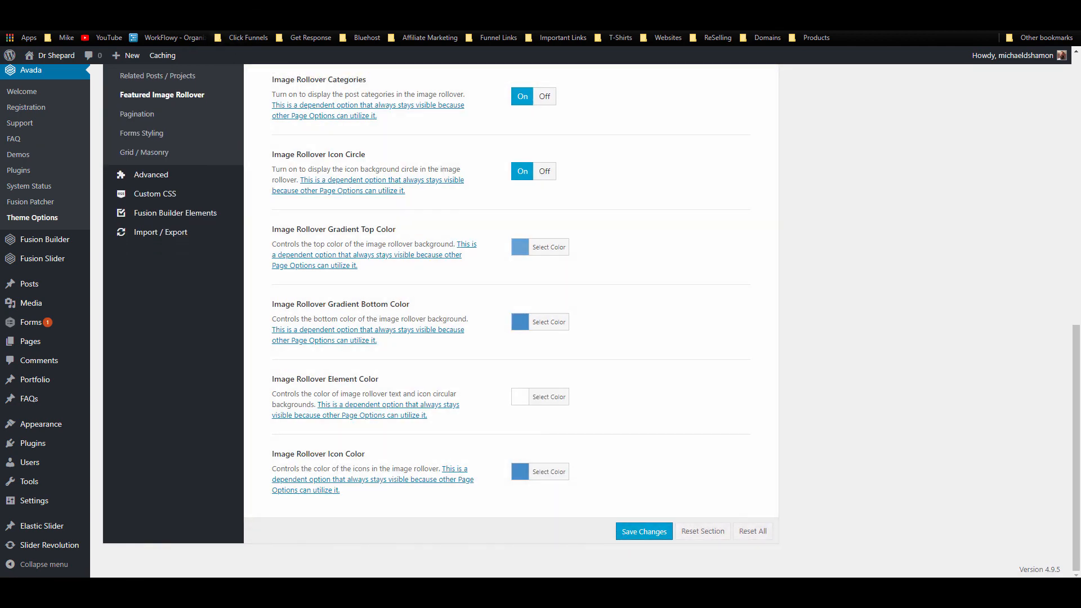
pyautogui.click(70, 8)
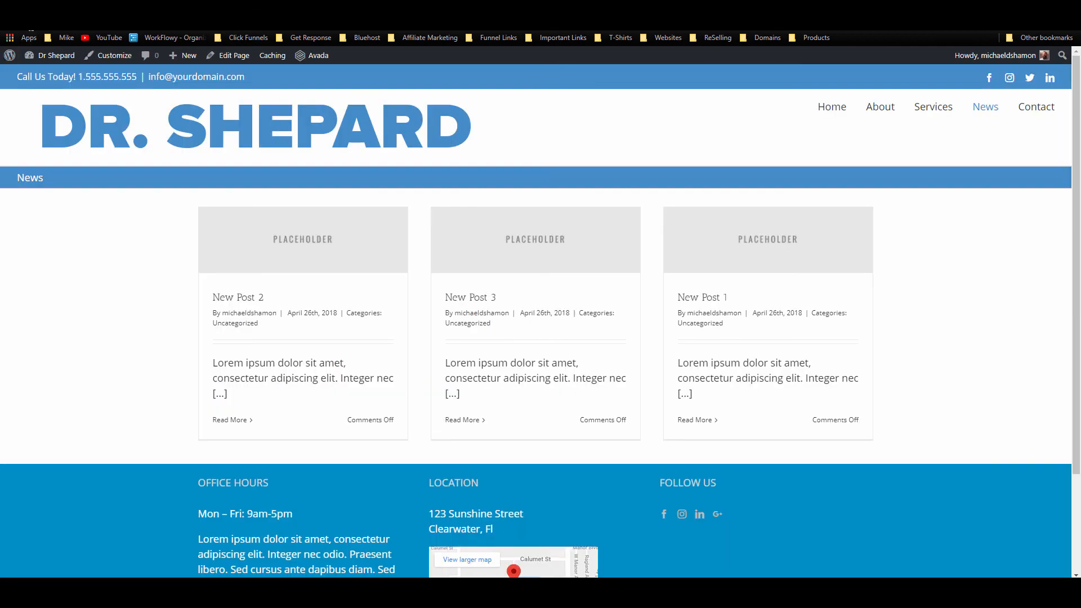
# Step: Look over New Post 3's single post page, then bring up Avada's General Blog options
pyautogui.click(47, 23)
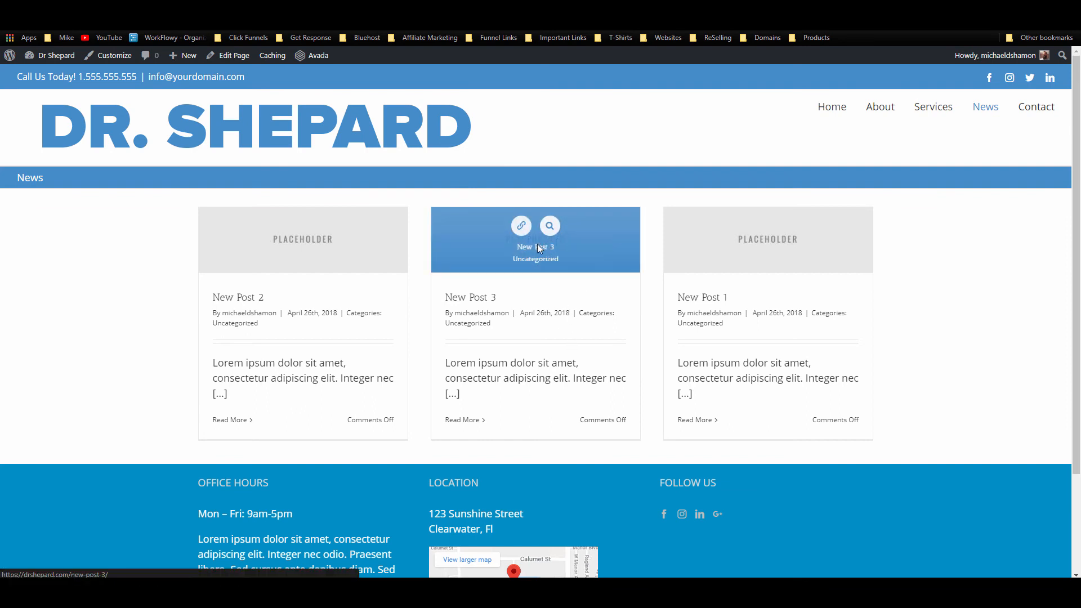
pyautogui.click(596, 276)
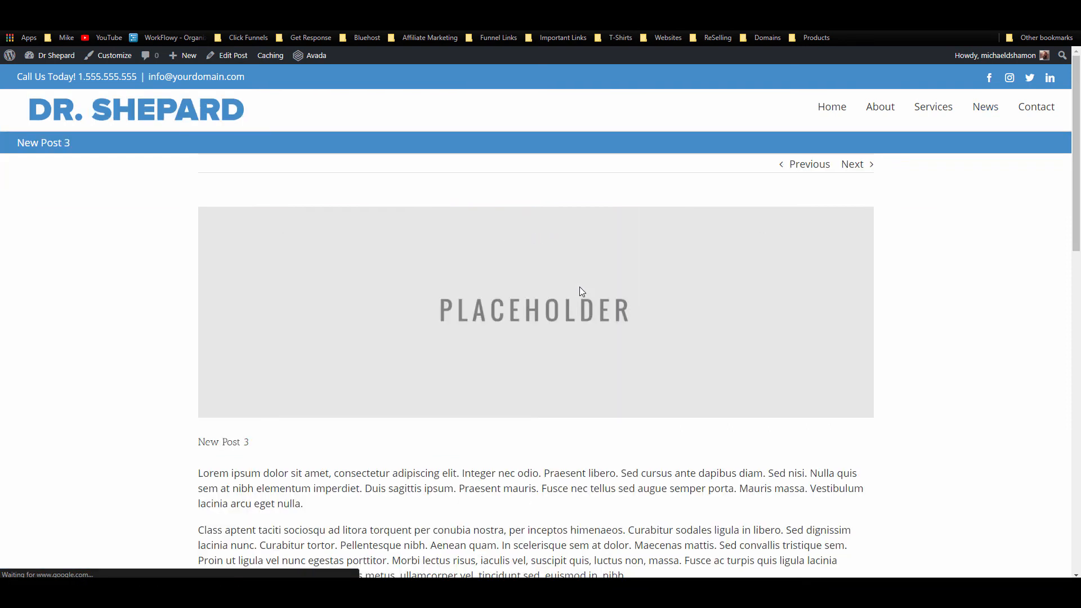
pyautogui.scroll(-8, 560, 285)
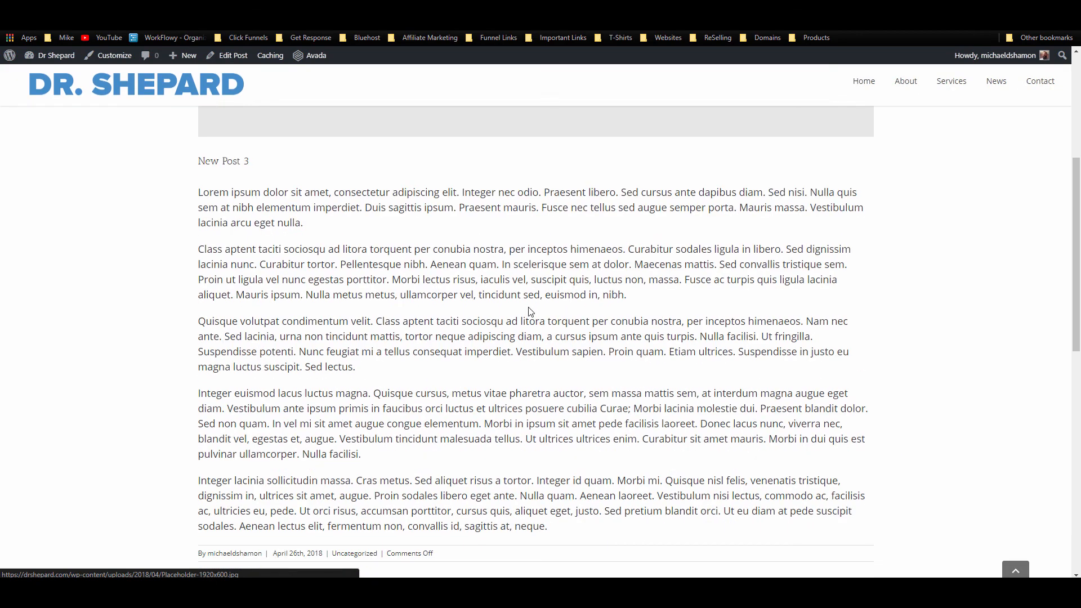
pyautogui.scroll(3, 524, 312)
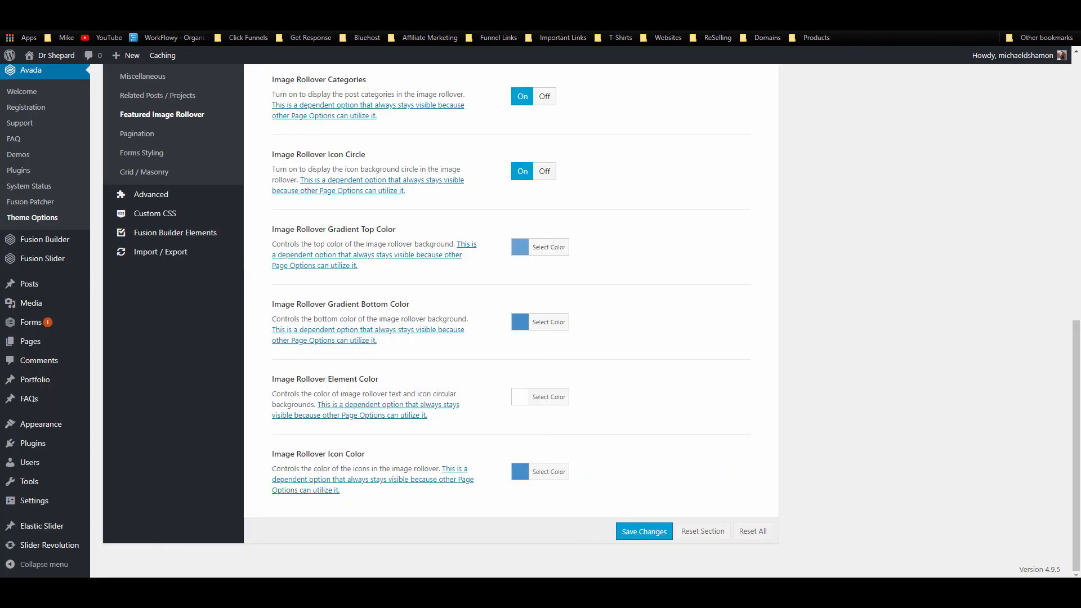
pyautogui.scroll(7, 146, 338)
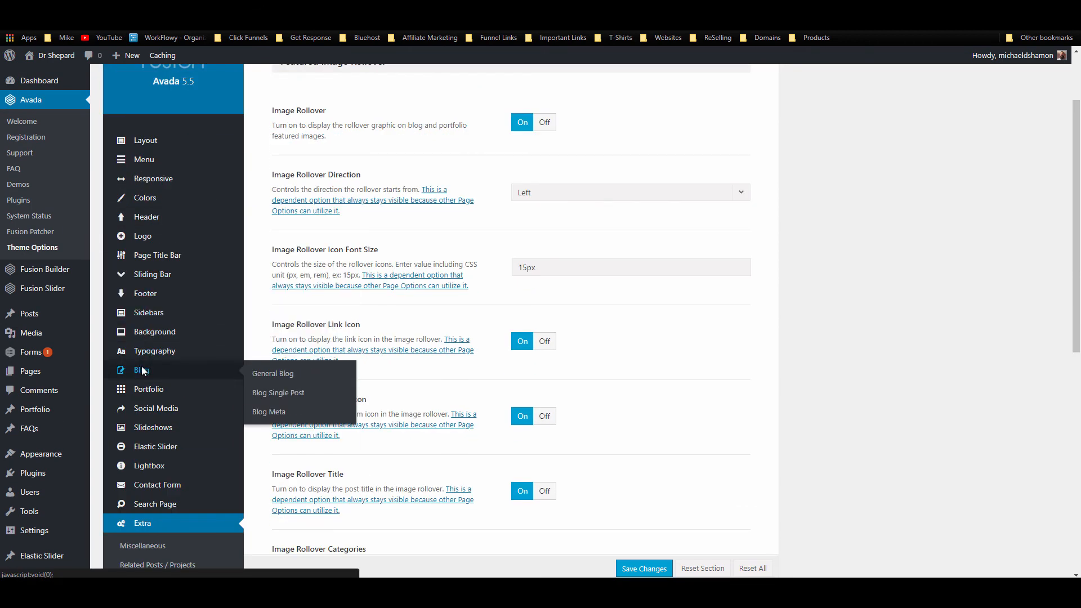
pyautogui.click(142, 371)
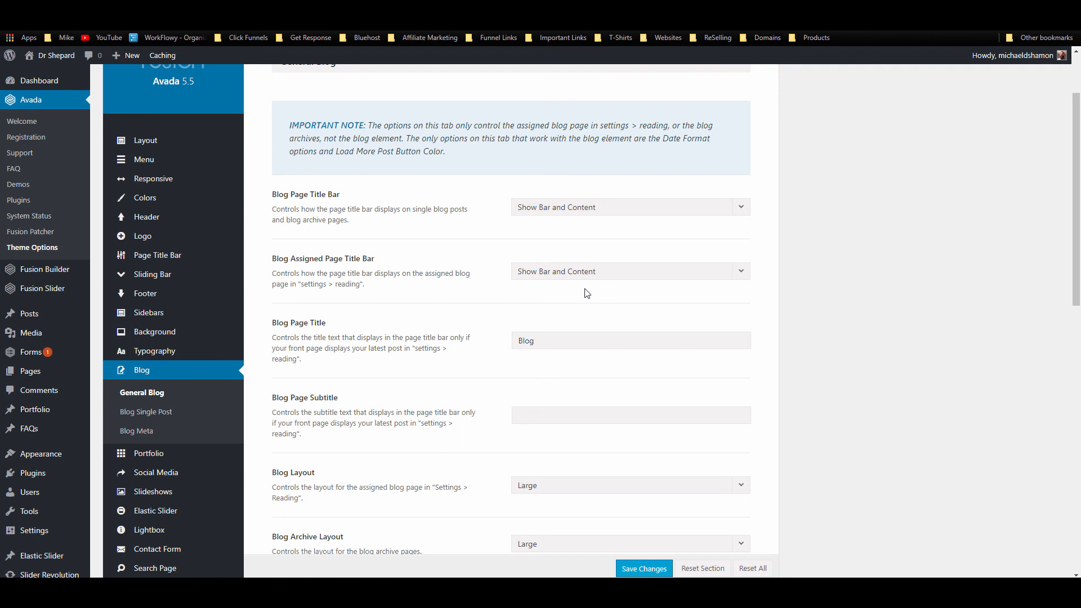
# Step: In Blog Single Post settings, try Post Title Above, then set it back to Below
pyautogui.scroll(-2, 587, 293)
pyautogui.scroll(-4, 574, 286)
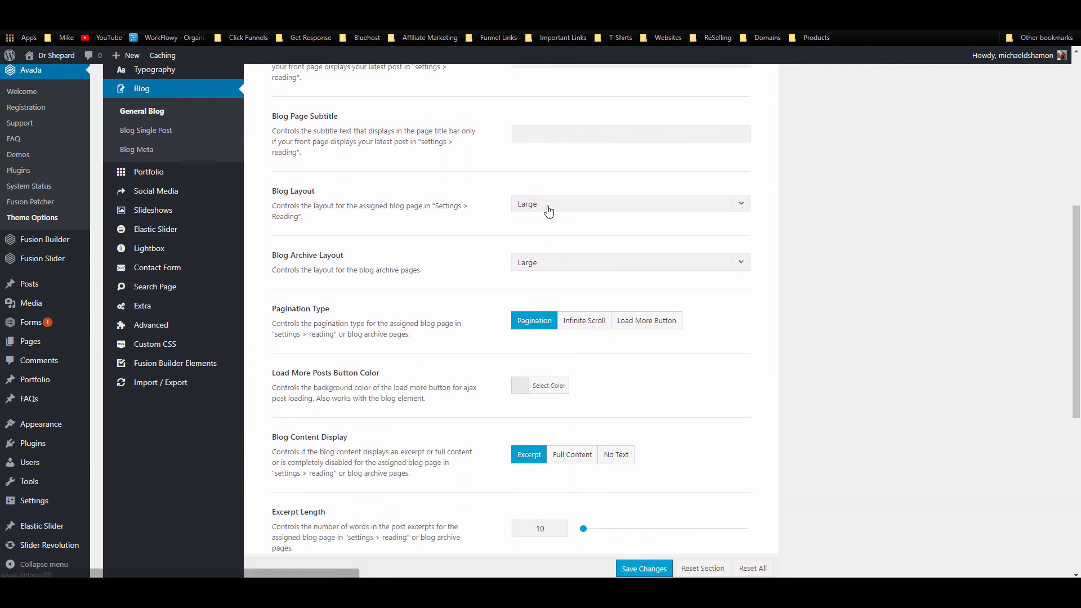
pyautogui.click(146, 130)
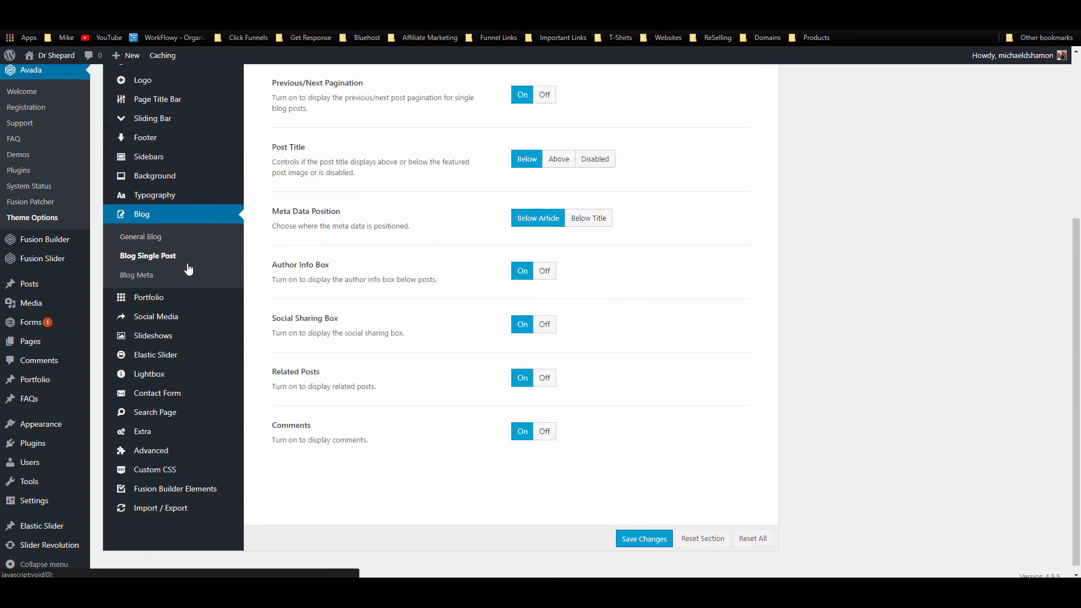
pyautogui.scroll(2, 487, 259)
pyautogui.scroll(3, 511, 252)
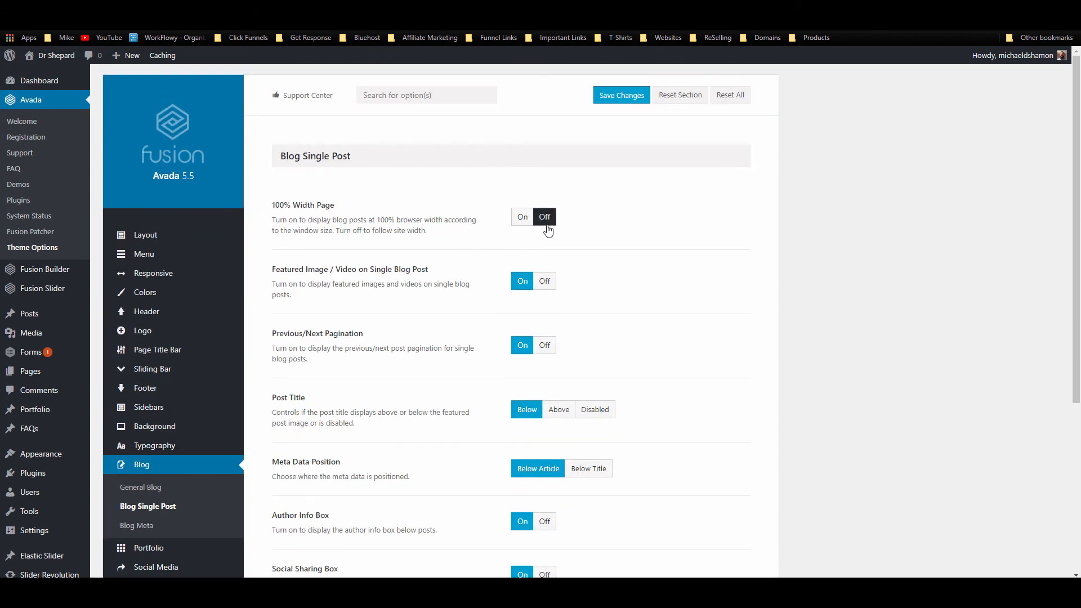
pyautogui.scroll(-2, 531, 228)
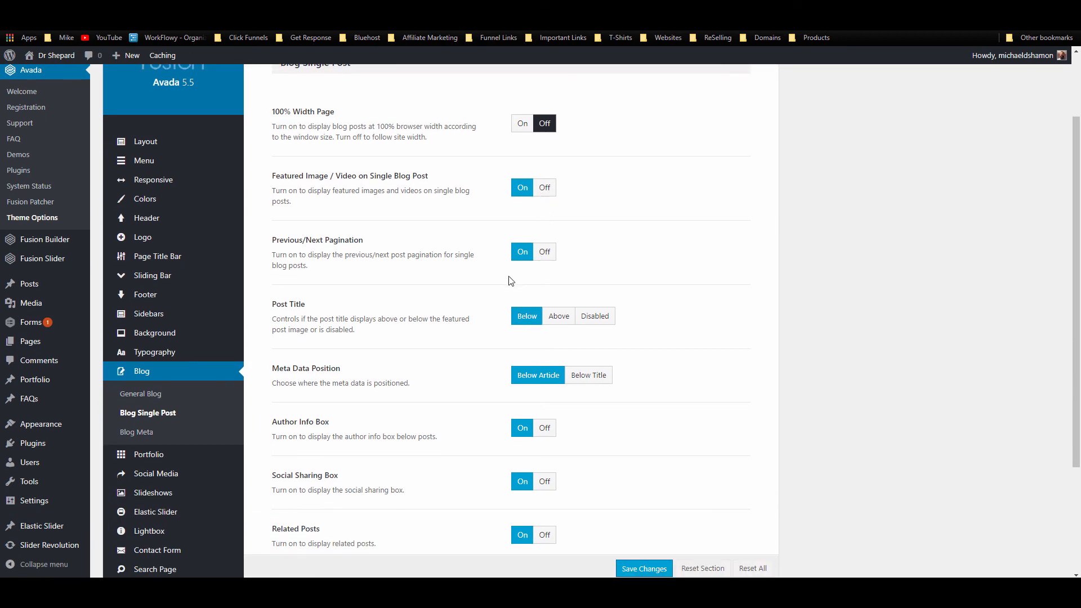
pyautogui.scroll(-2, 510, 280)
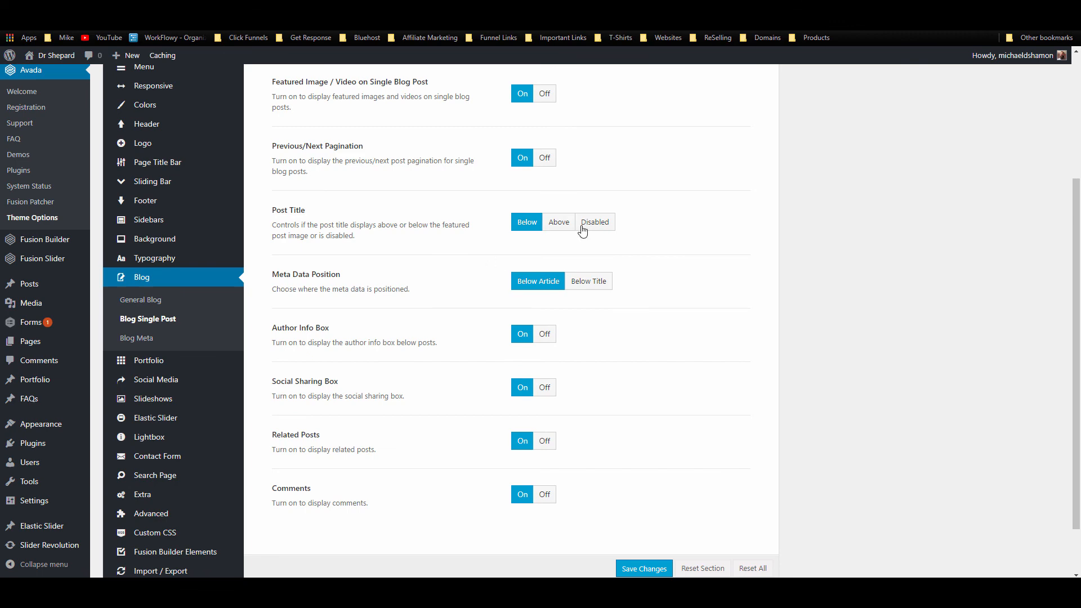
pyautogui.click(559, 222)
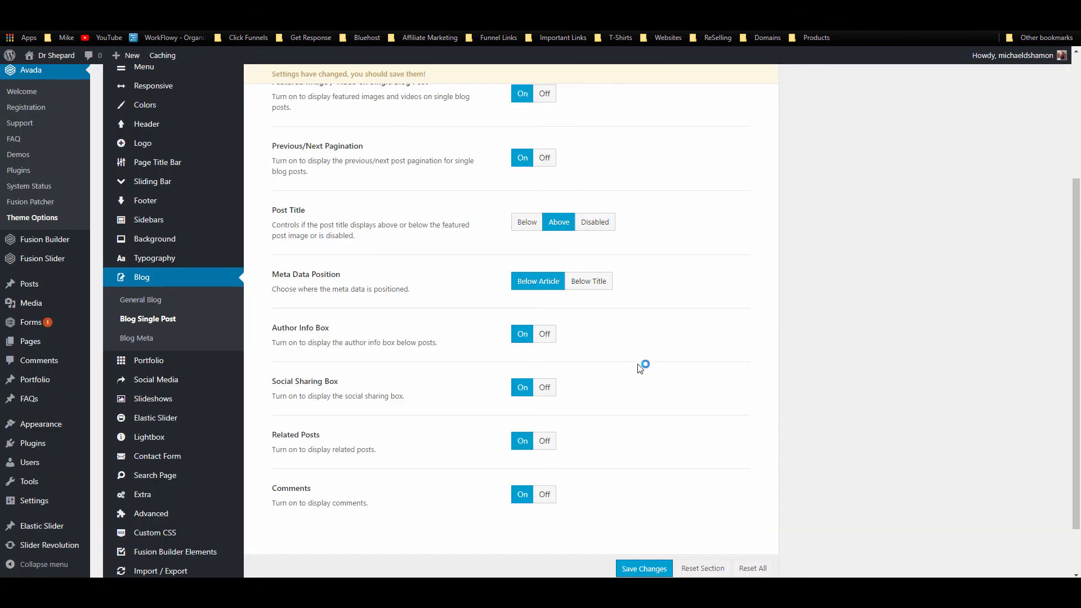
pyautogui.click(526, 223)
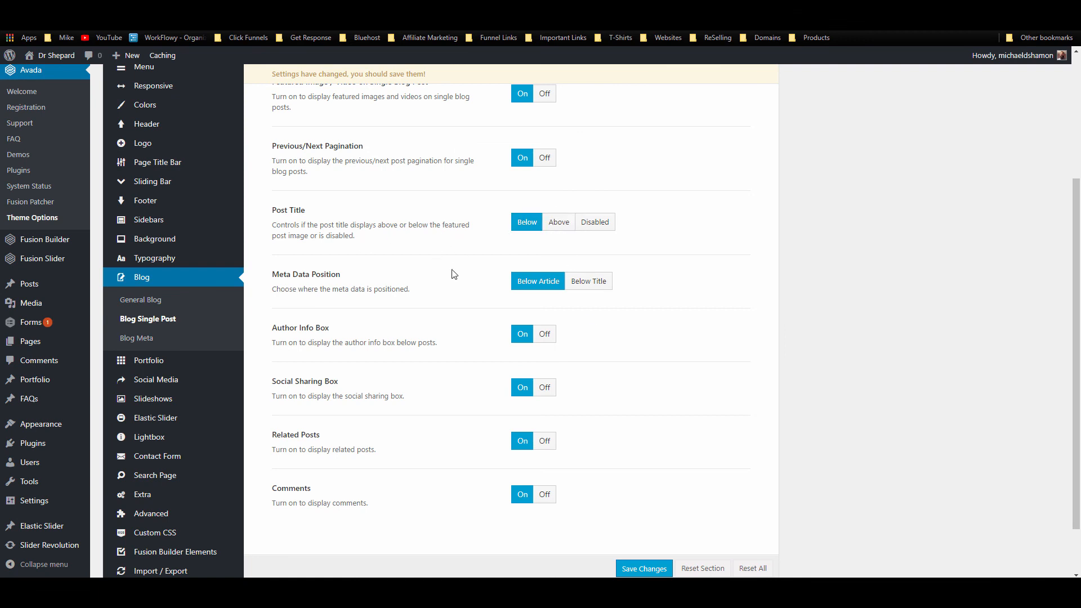
# Step: Return to the General Blog settings and scroll through them
pyautogui.scroll(-1, 427, 287)
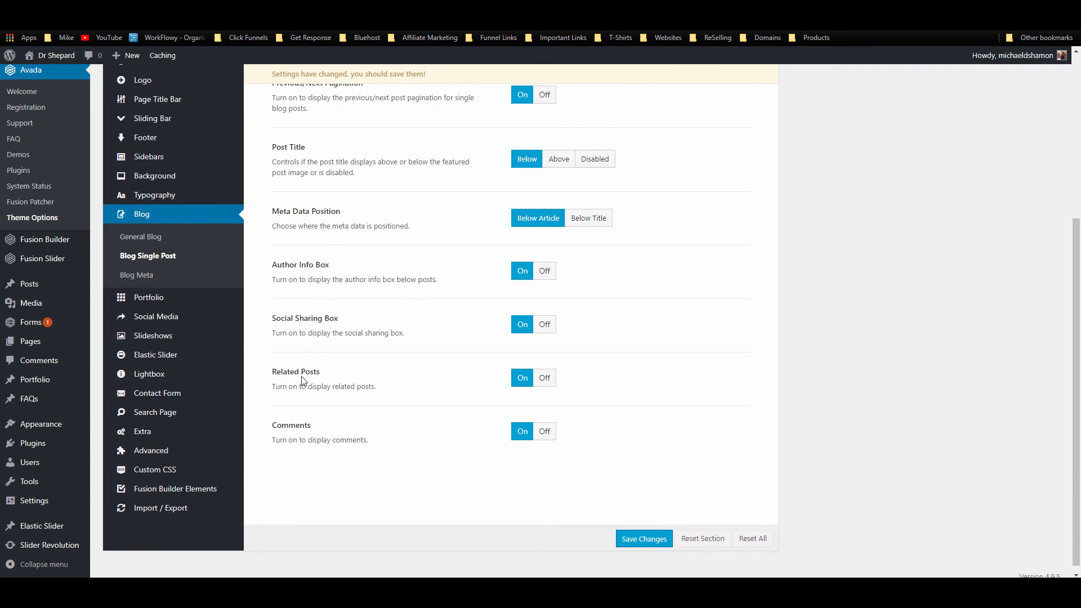
pyautogui.click(125, 236)
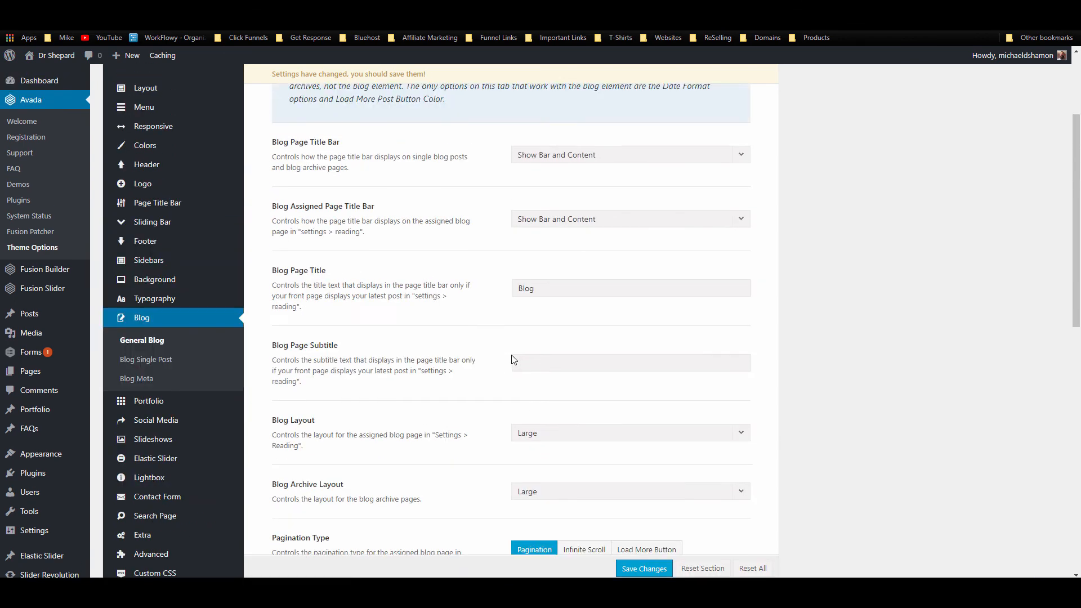
pyautogui.scroll(-1, 514, 359)
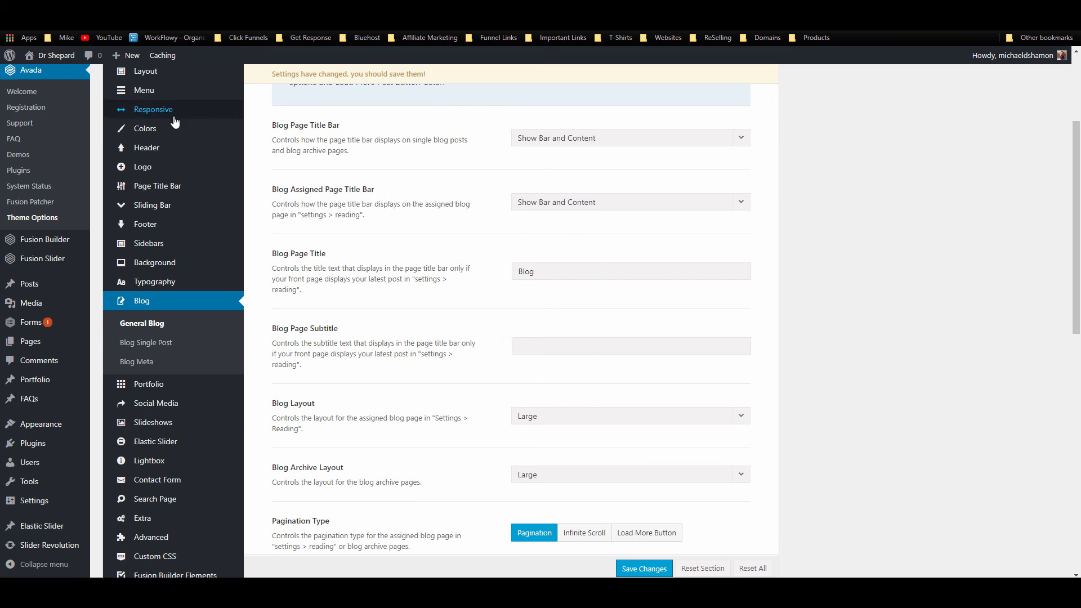
pyautogui.moveTo(145, 224)
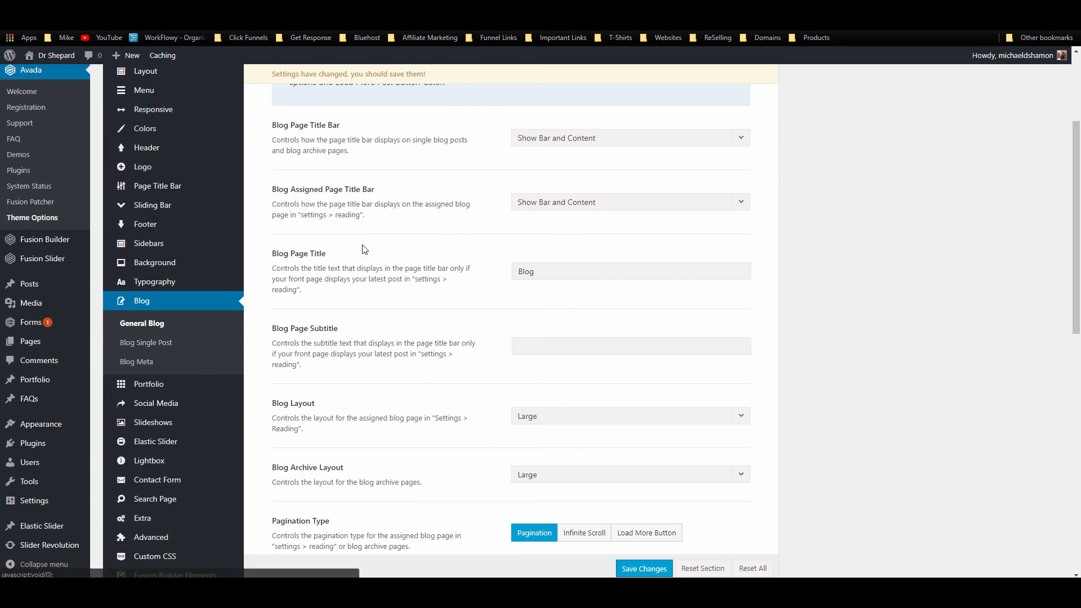
pyautogui.scroll(-5, 257, 195)
pyautogui.scroll(5, 255, 196)
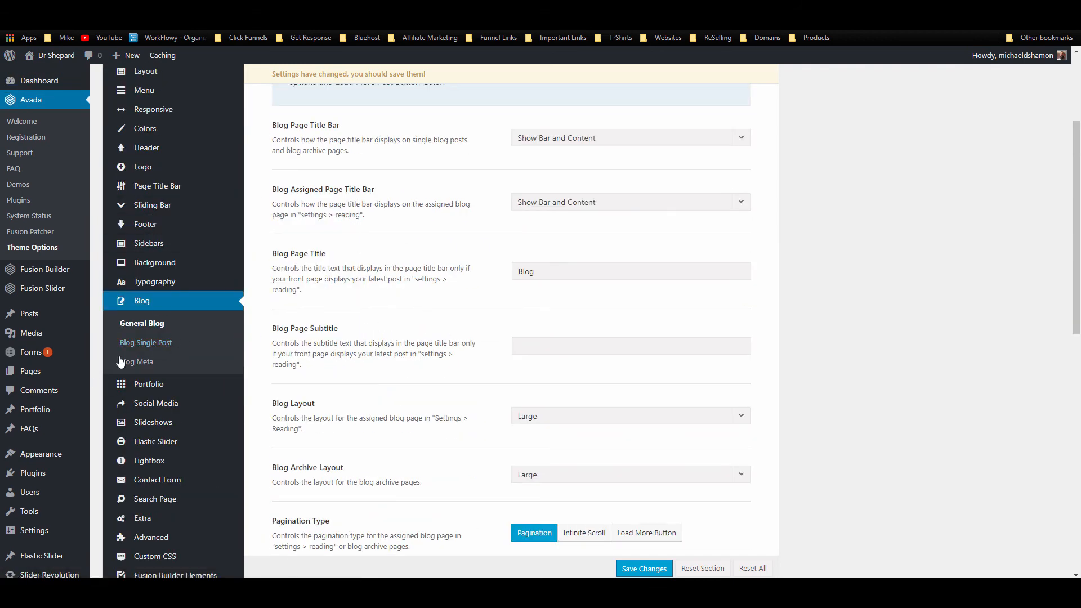
pyautogui.scroll(2, 141, 362)
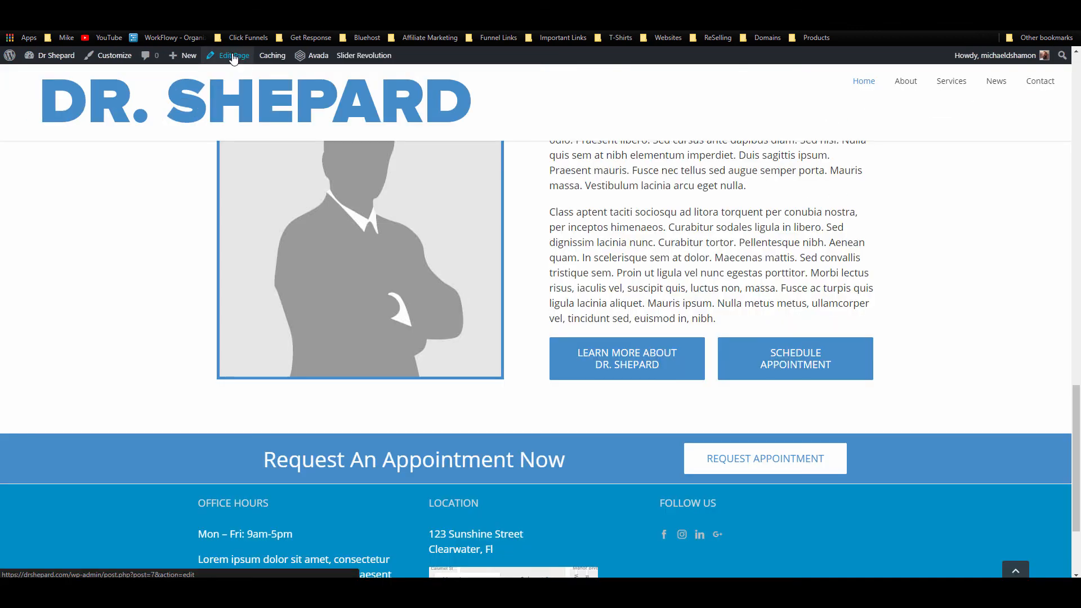
# Step: Insert the saved 'news section' library container into the home page
pyautogui.click(228, 55)
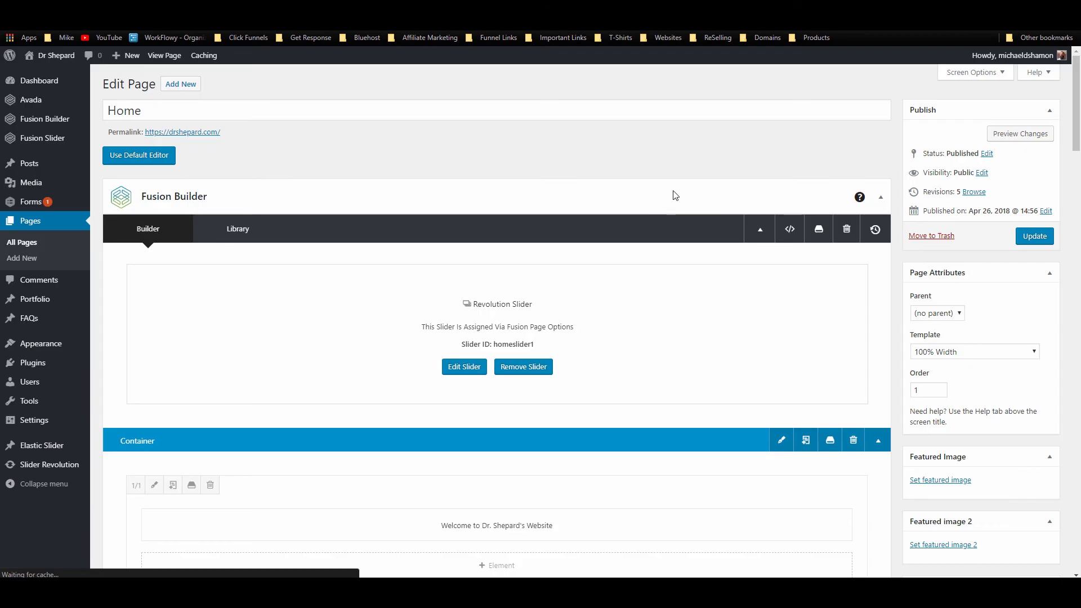
pyautogui.scroll(-2, 651, 216)
pyautogui.scroll(-10, 651, 216)
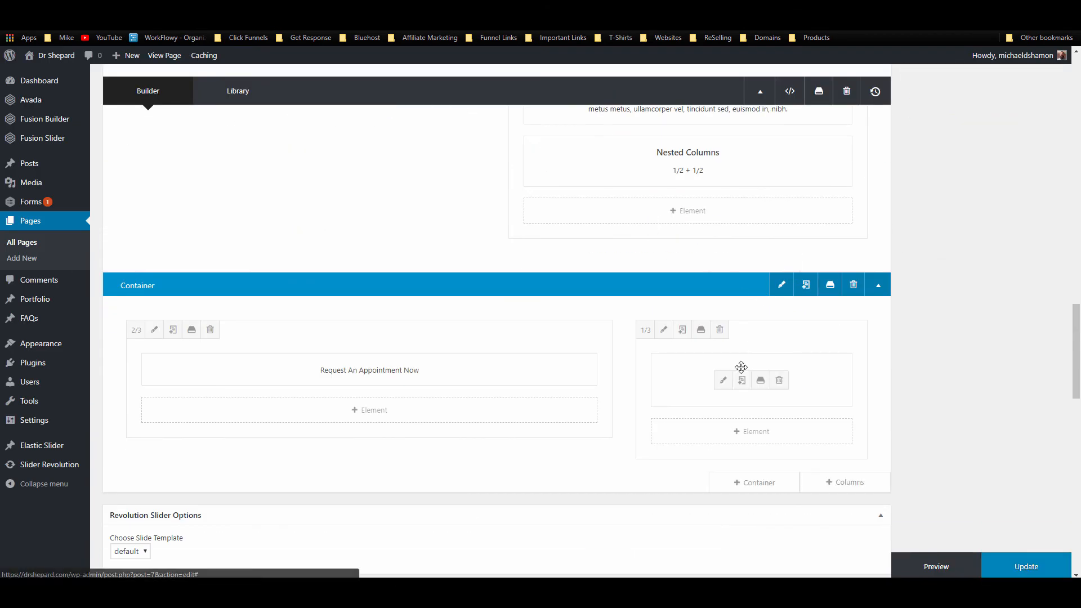
pyautogui.click(752, 296)
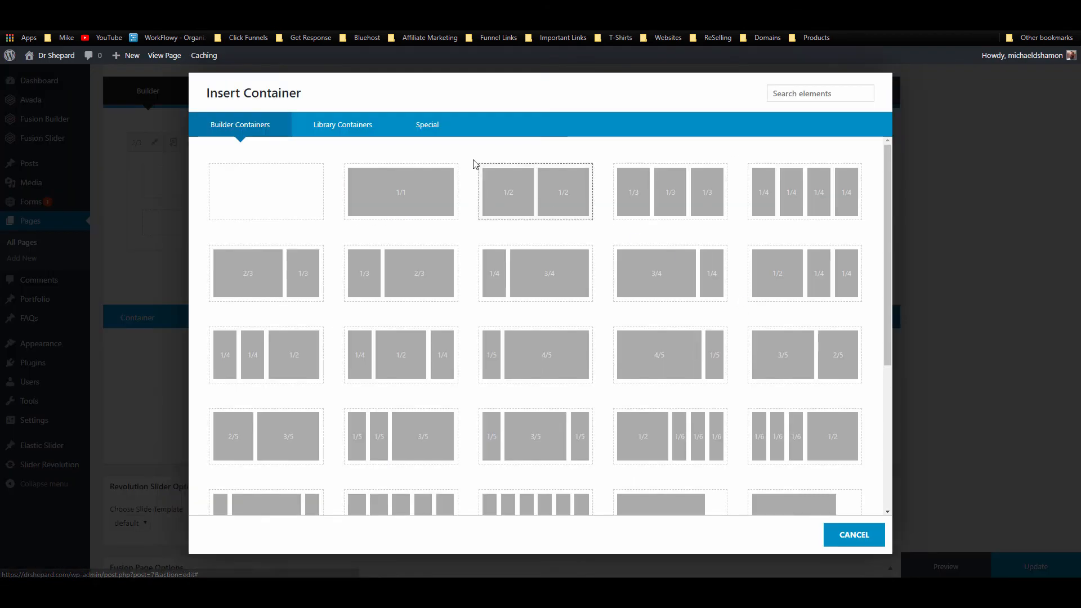
pyautogui.click(429, 122)
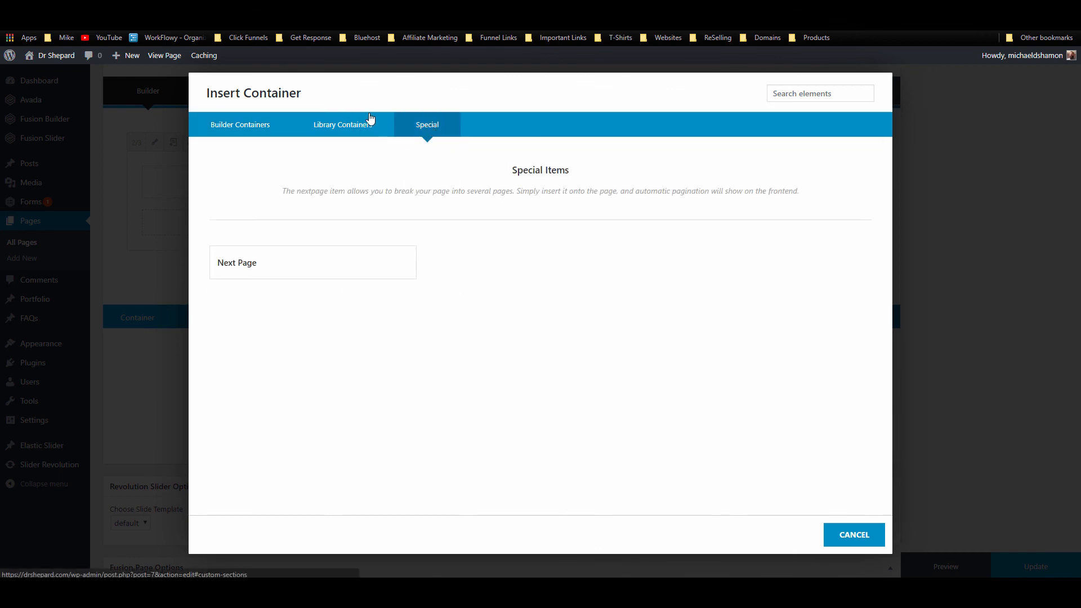
pyautogui.click(345, 125)
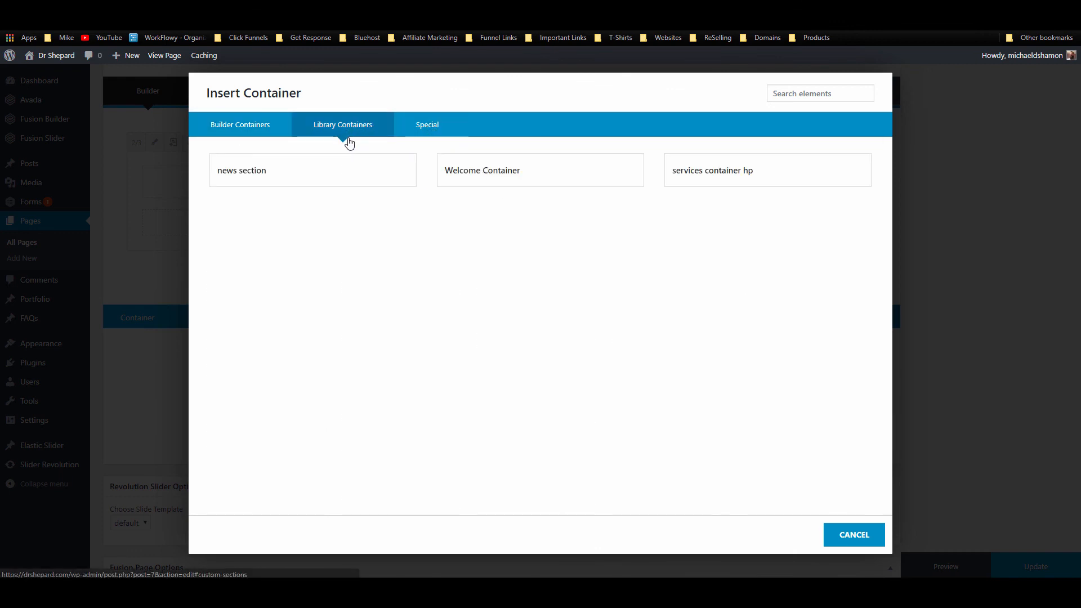
pyautogui.click(299, 179)
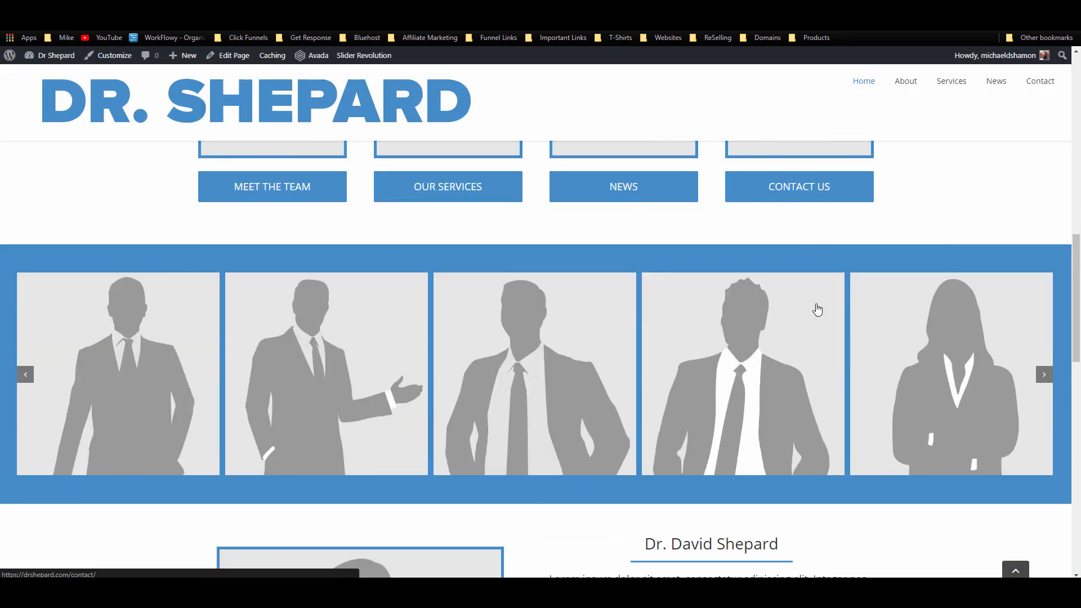
# Step: Reload the home page and scroll through it to review the added news section
pyautogui.scroll(-7, 817, 307)
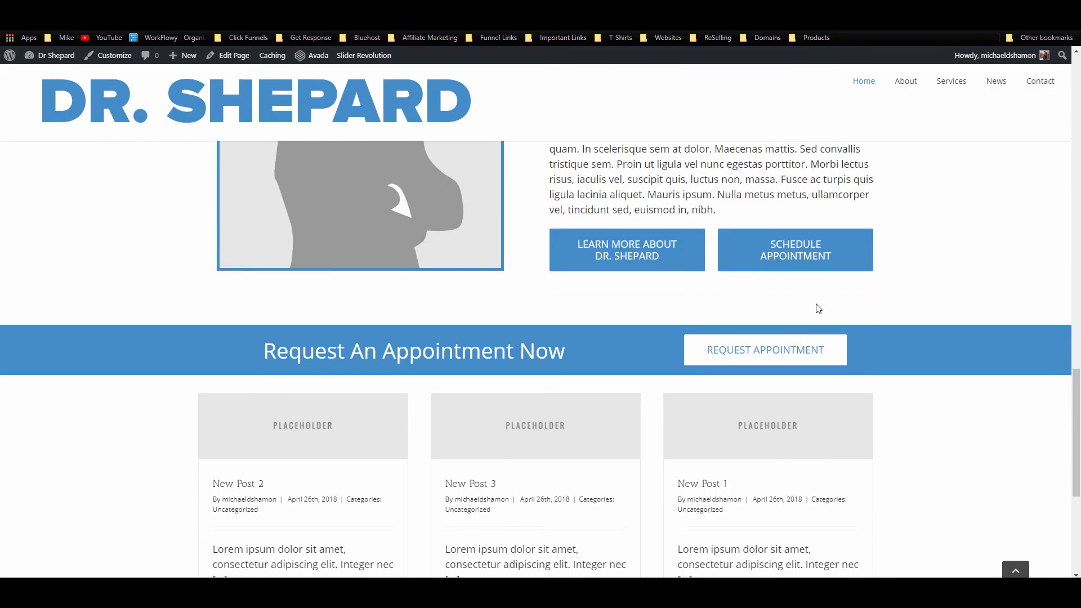
pyautogui.scroll(-5, 818, 308)
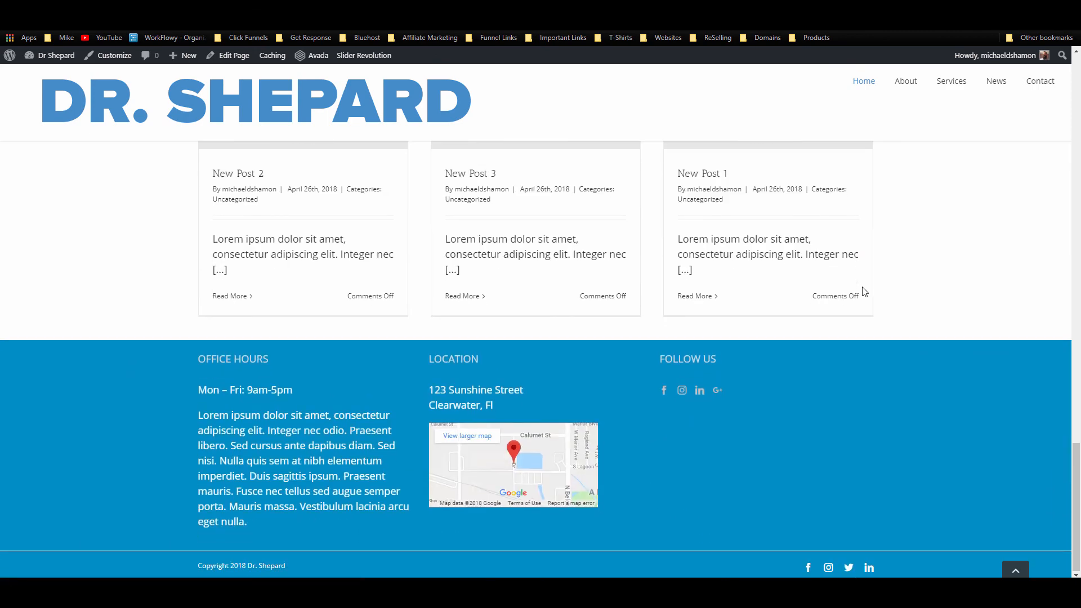
pyautogui.scroll(10, 864, 291)
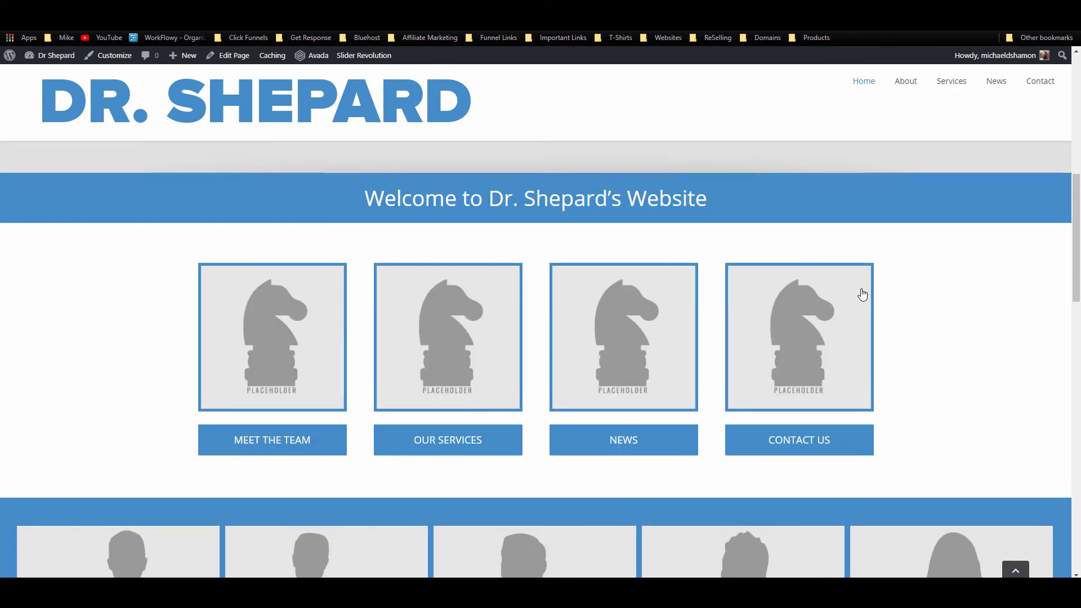
pyautogui.scroll(6, 862, 293)
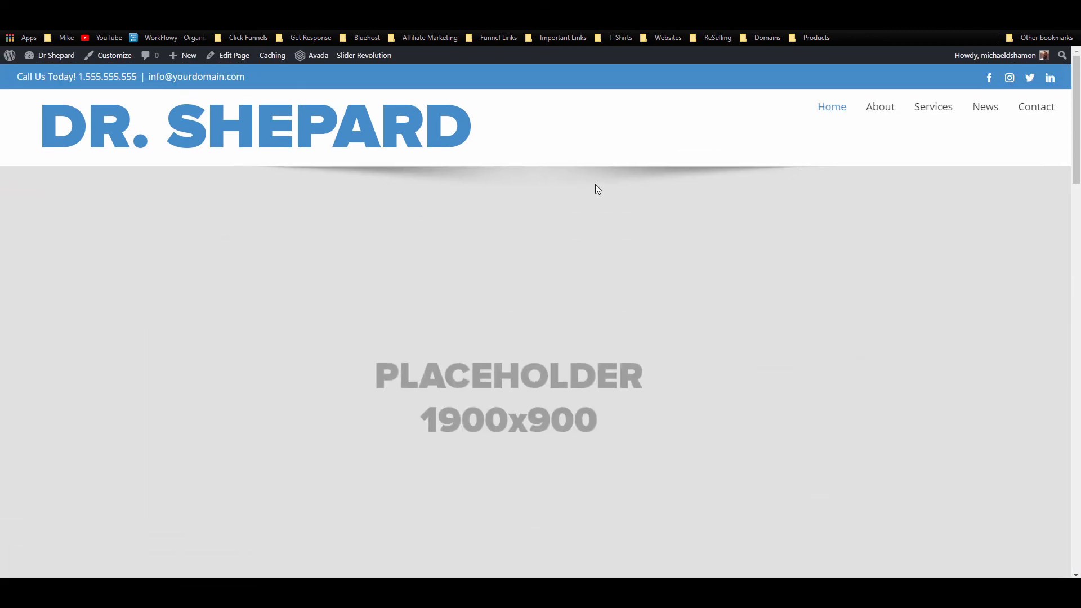
pyautogui.press('F5')
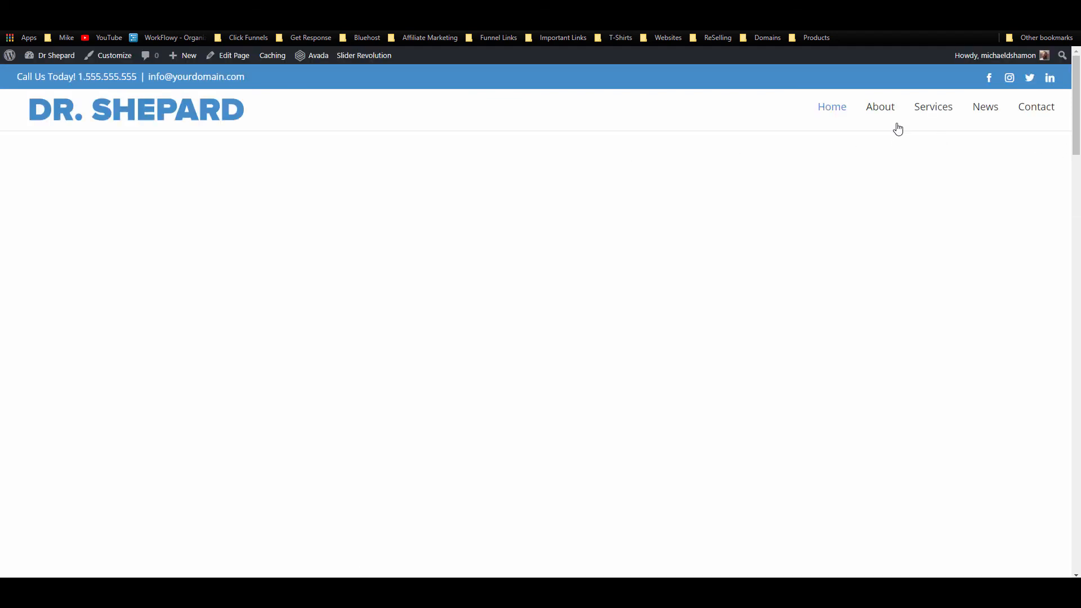
pyautogui.scroll(-6, 897, 127)
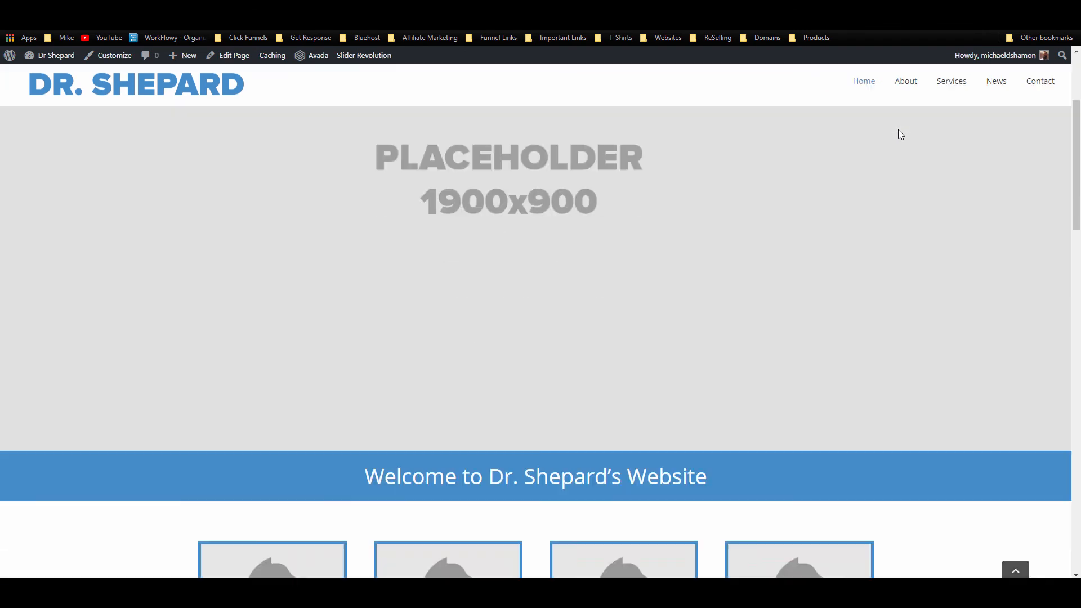
pyautogui.scroll(6, 871, 96)
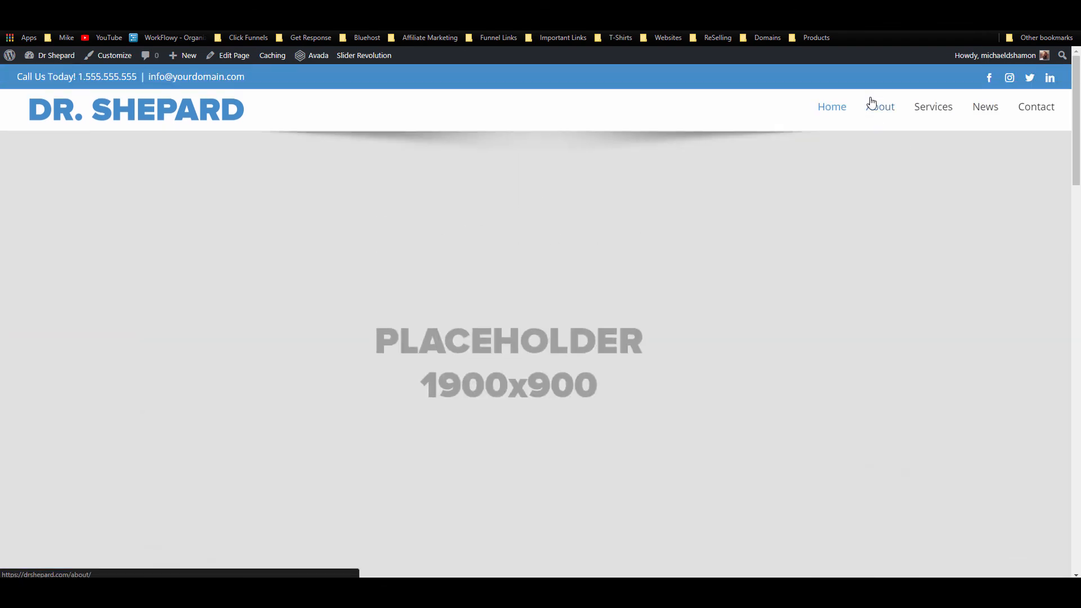
pyautogui.scroll(-5, 872, 100)
pyautogui.scroll(5, 873, 103)
pyautogui.click(113, 7)
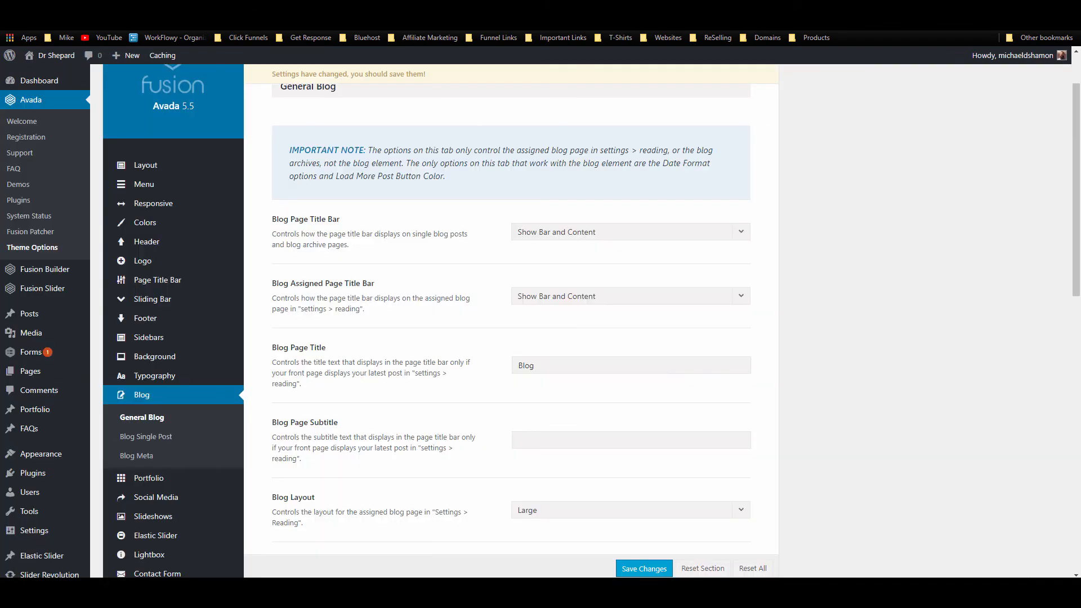
# Step: Set Sticky Header to Off under Header > Sticky Header and save the theme options
pyautogui.moveTo(171, 183)
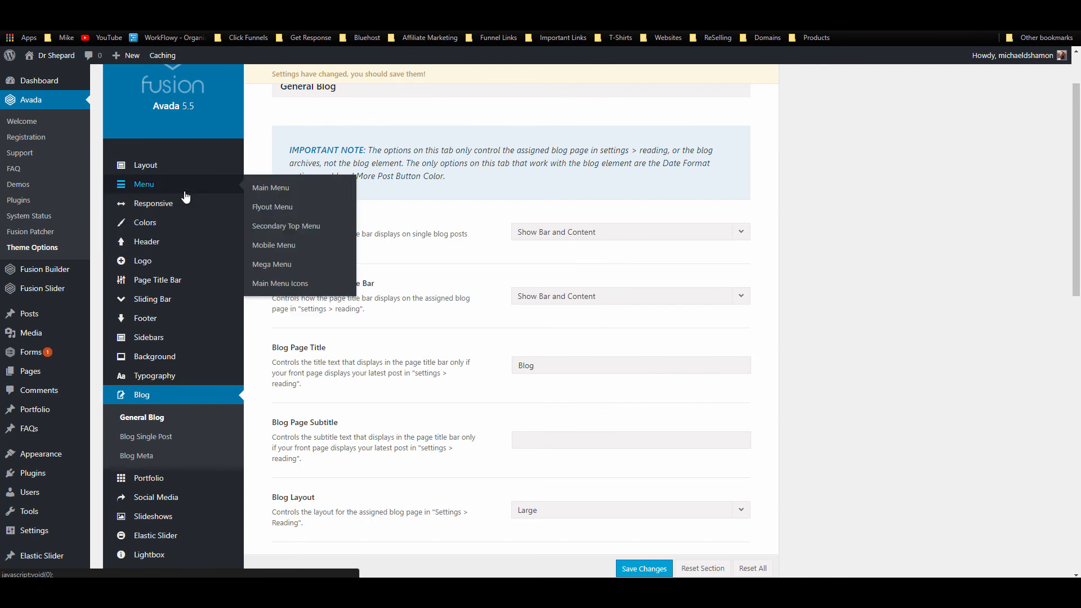
pyautogui.moveTo(180, 243)
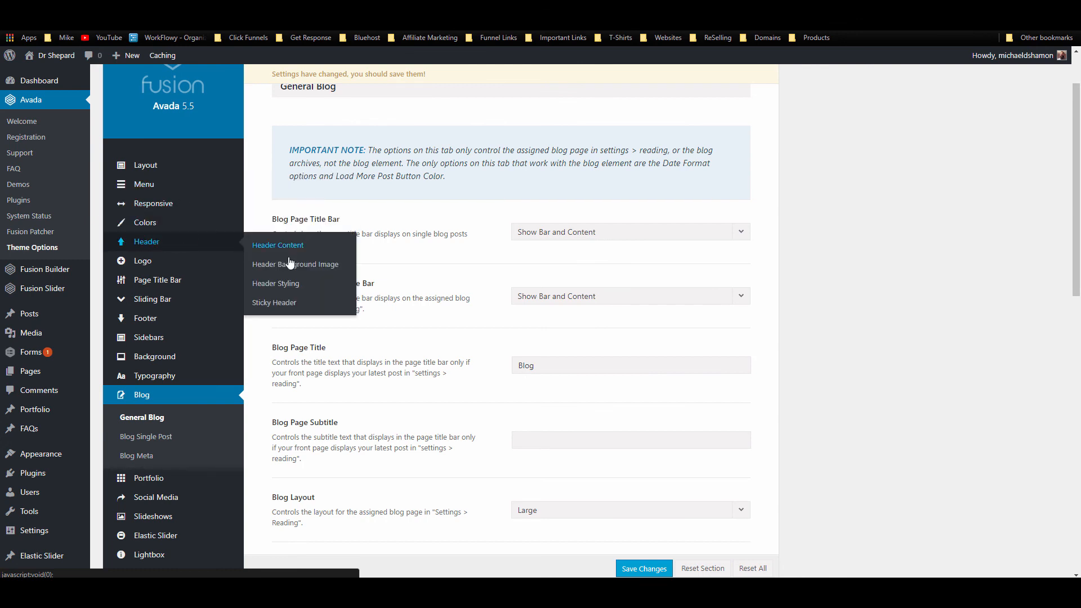
pyautogui.click(276, 302)
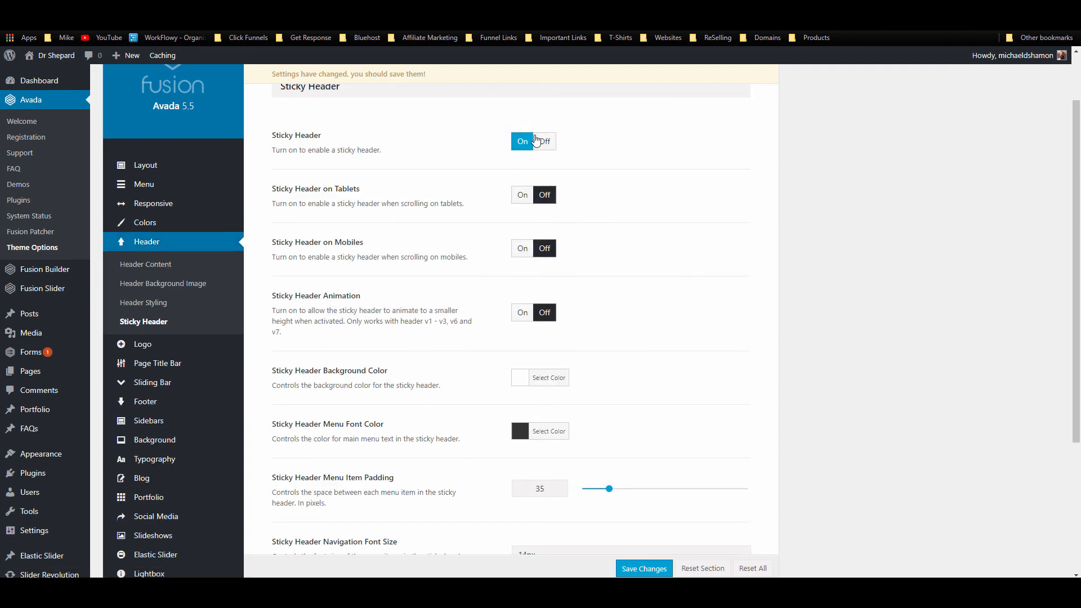
pyautogui.scroll(-2, 497, 175)
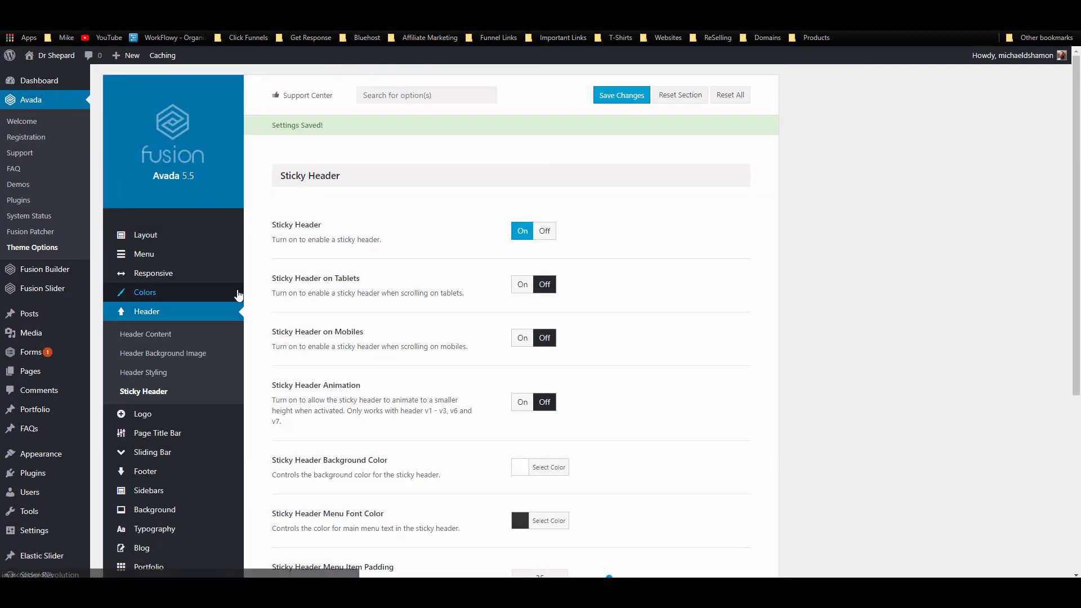
pyautogui.click(546, 233)
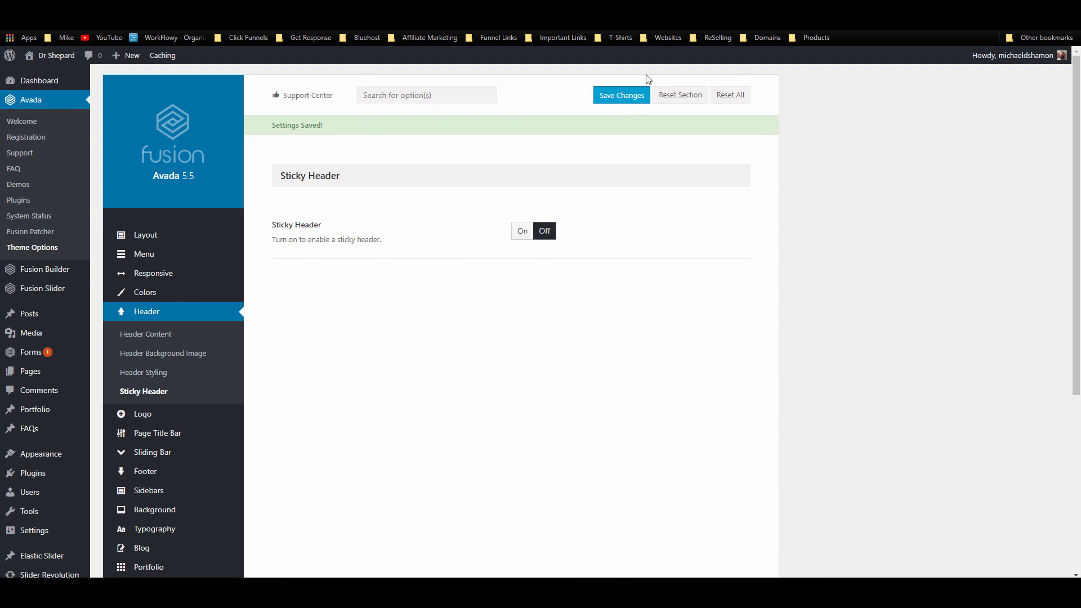
pyautogui.click(624, 95)
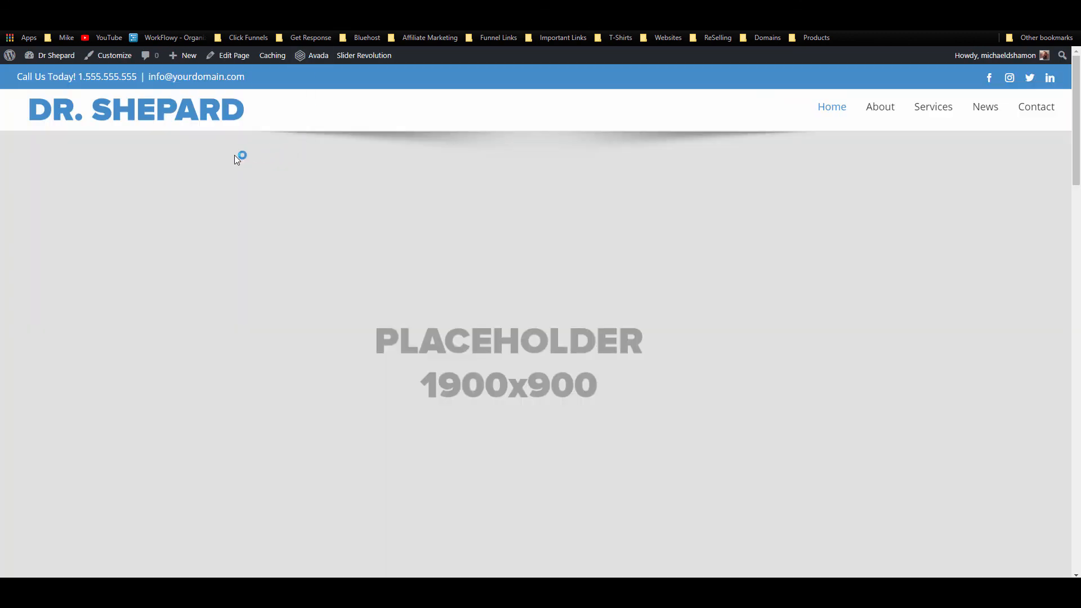
# Step: Scroll through the live Dr. Shepard home page, then reload it
pyautogui.scroll(-5, 169, 138)
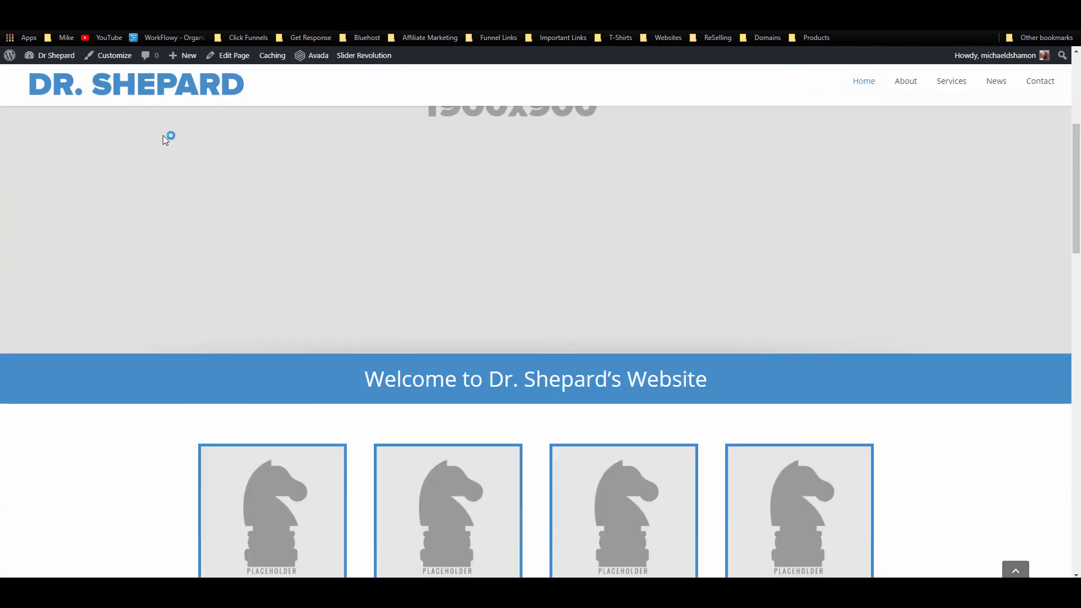
pyautogui.scroll(5, 169, 138)
pyautogui.scroll(-8, 304, 142)
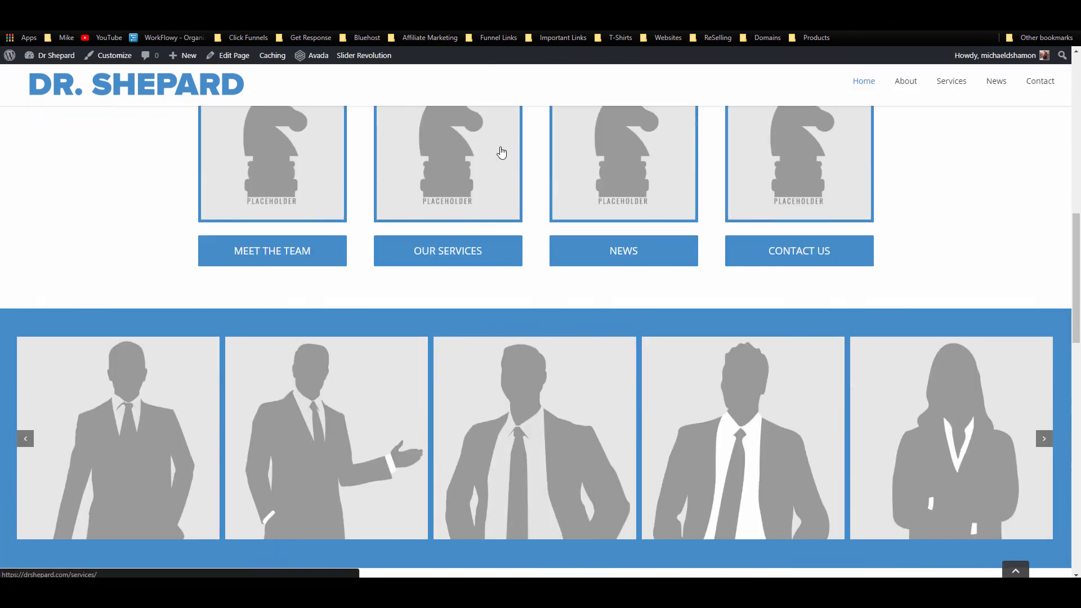
pyautogui.scroll(10, 501, 150)
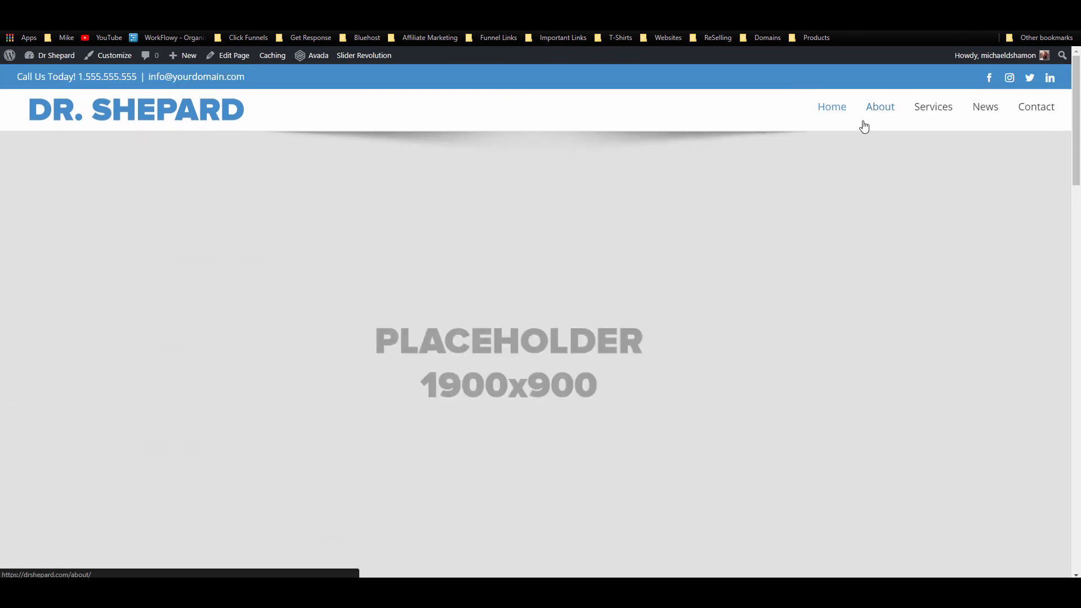
pyautogui.scroll(-5, 864, 125)
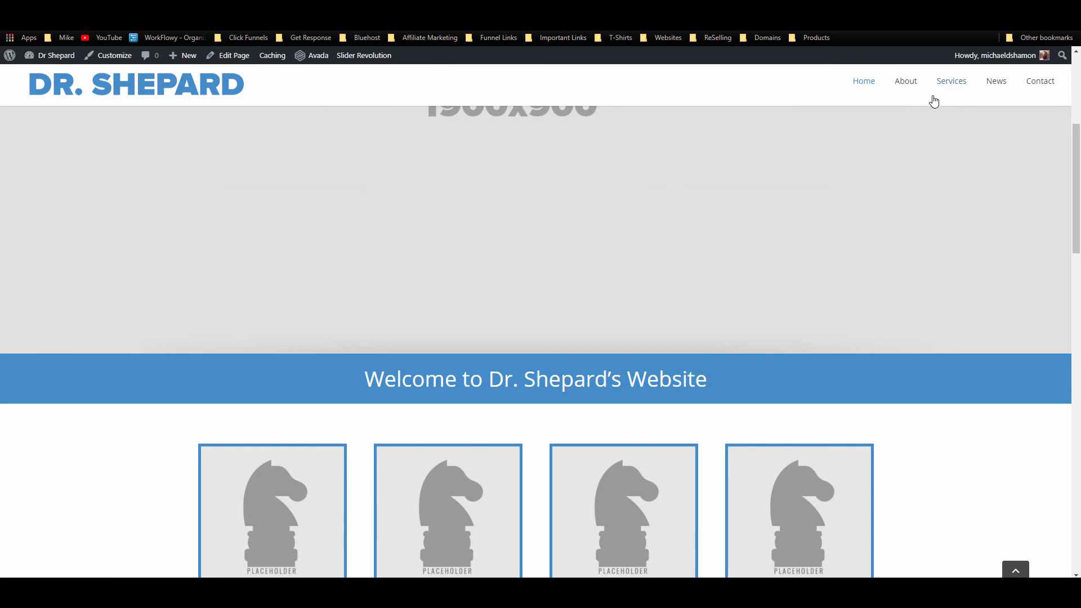
pyautogui.scroll(1, 623, 127)
pyautogui.scroll(-12, 623, 126)
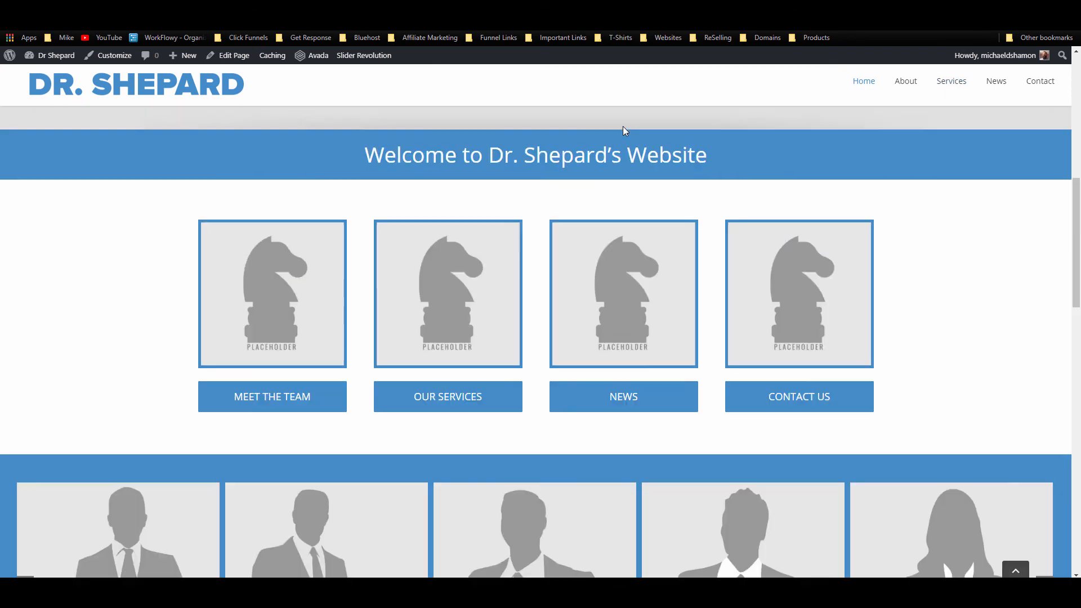
pyautogui.scroll(-8, 623, 127)
pyautogui.scroll(-3, 608, 203)
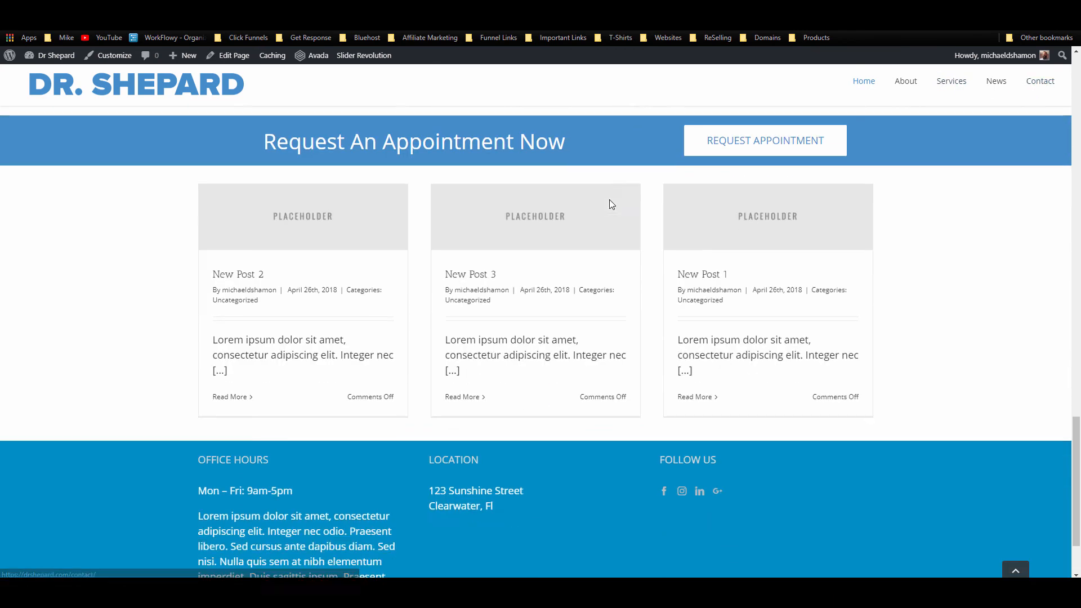
pyautogui.scroll(20, 606, 225)
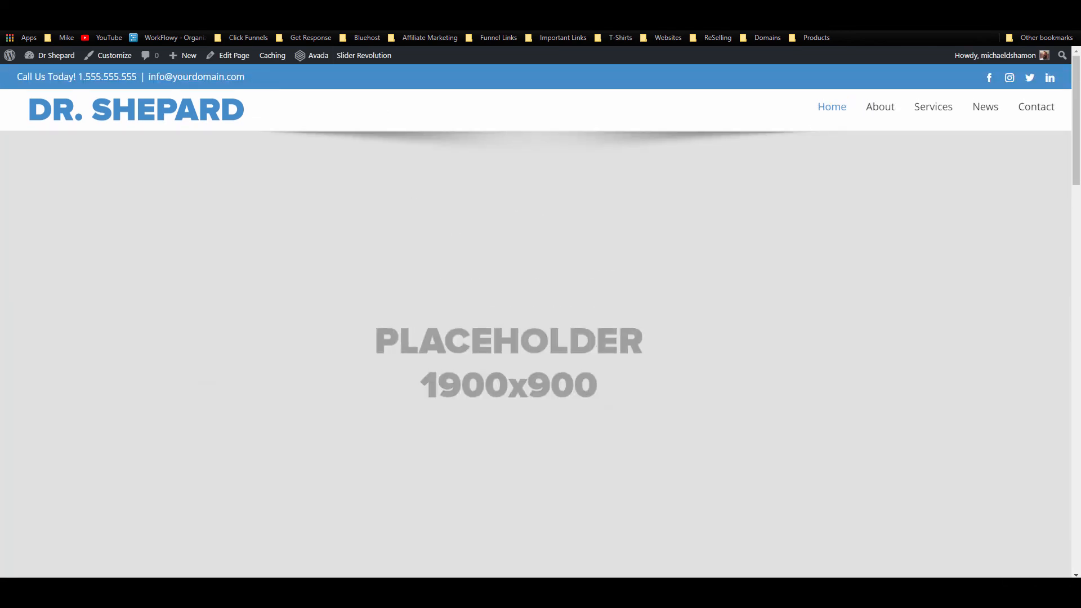
pyautogui.click(45, 22)
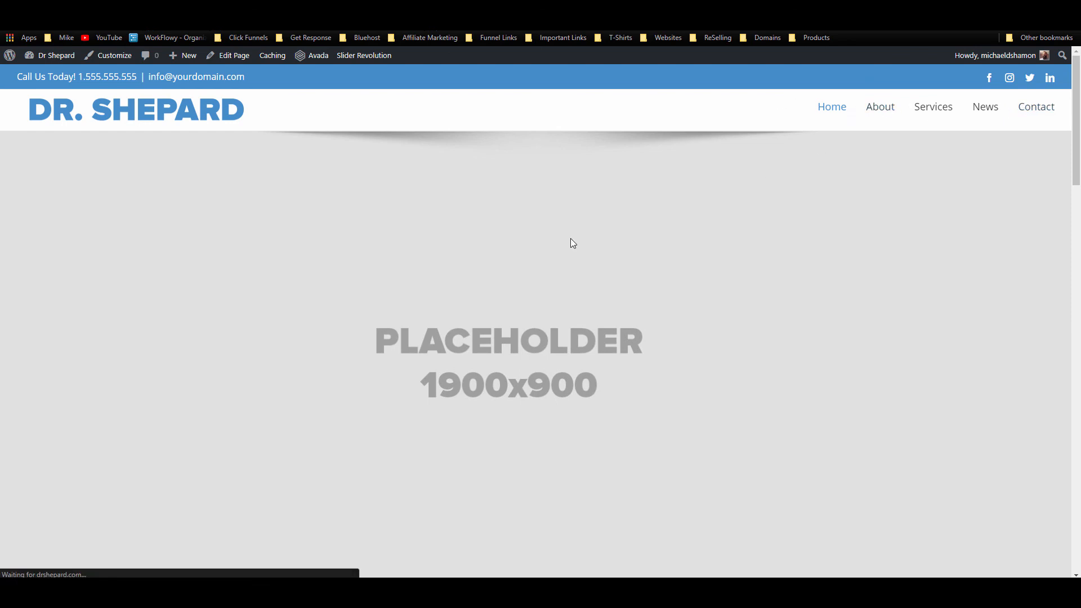
pyautogui.scroll(-10, 570, 238)
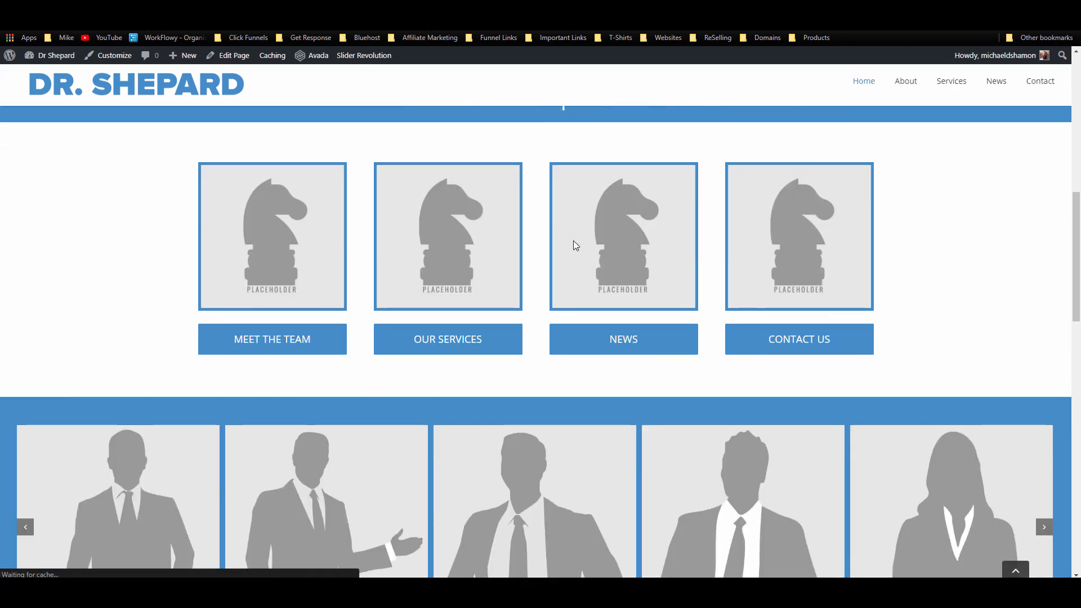
# Step: Open the About page in the Fusion Builder editor using Edit Page
pyautogui.scroll(-5, 590, 300)
pyautogui.scroll(5, 590, 301)
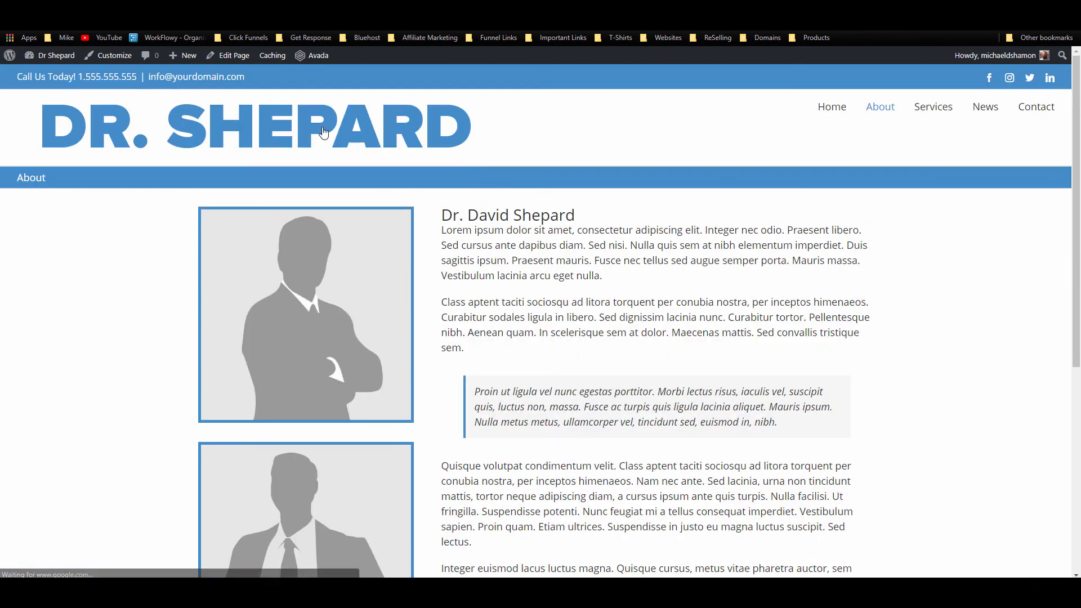
pyautogui.click(231, 55)
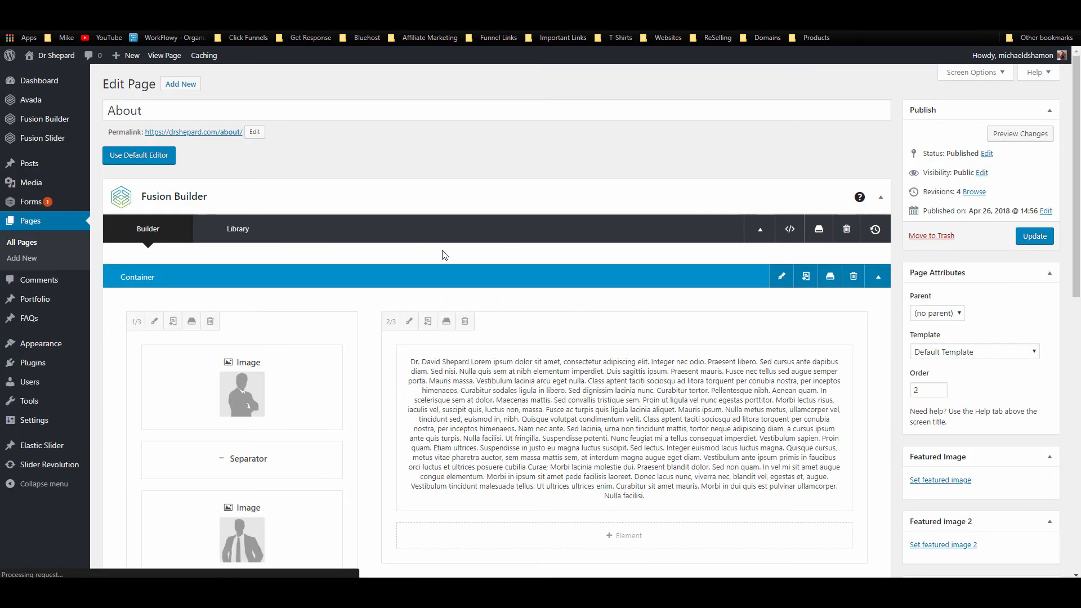
pyautogui.moveTo(449, 376)
pyautogui.click(596, 429)
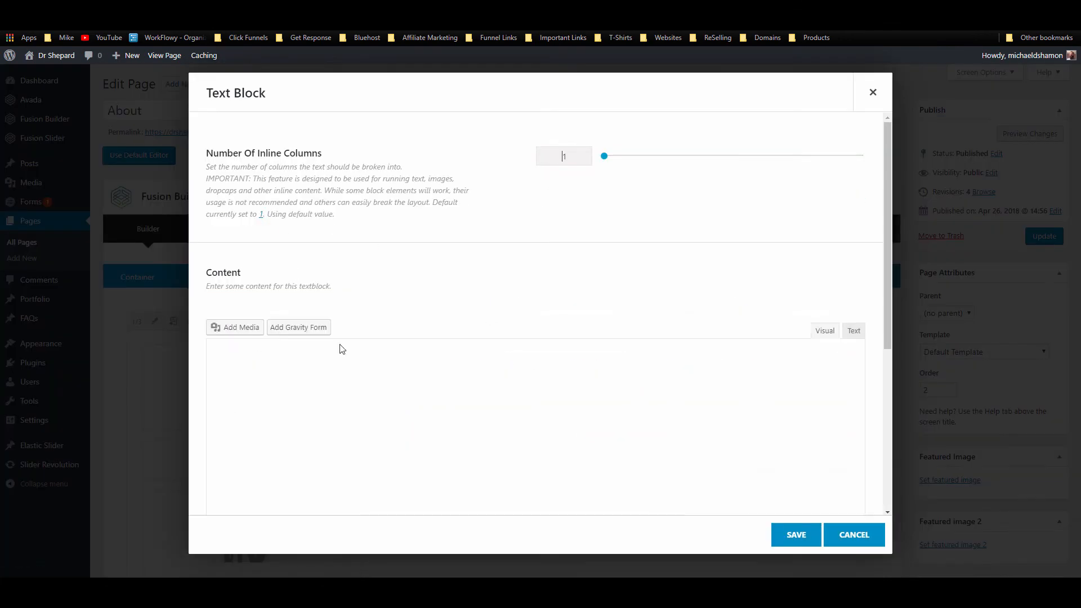
pyautogui.click(211, 422)
pyautogui.press('BackSpace')
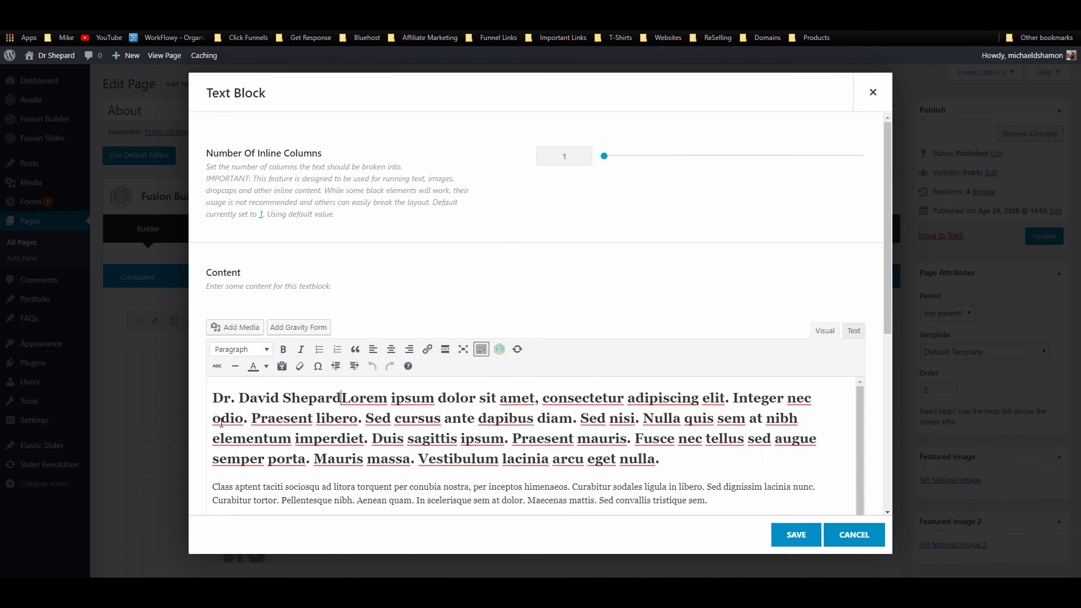
pyautogui.hotkey('ctrl', 'z')
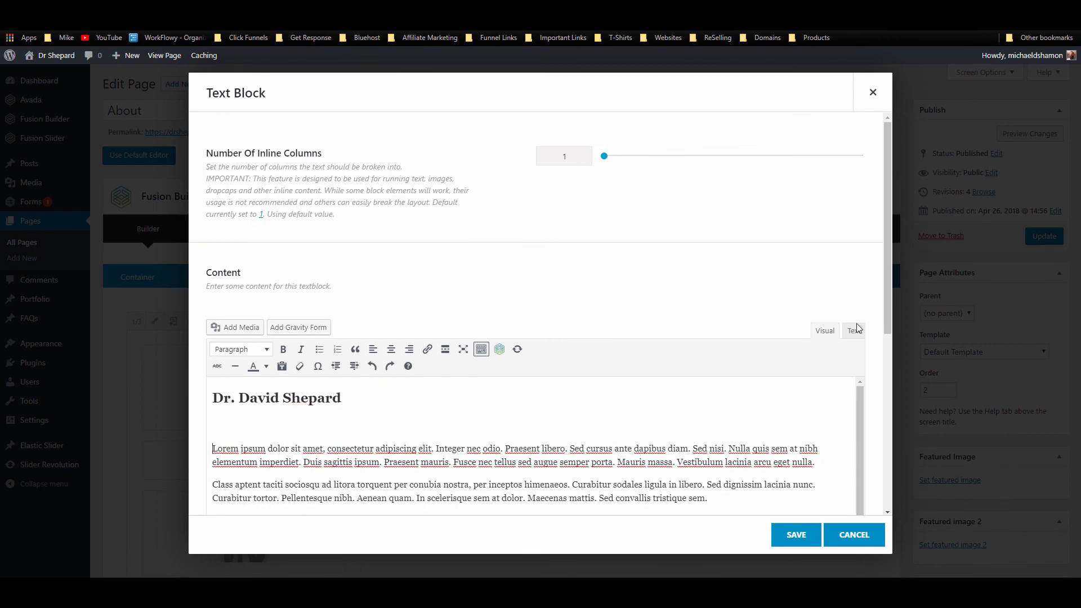
pyautogui.click(854, 330)
pyautogui.click(789, 535)
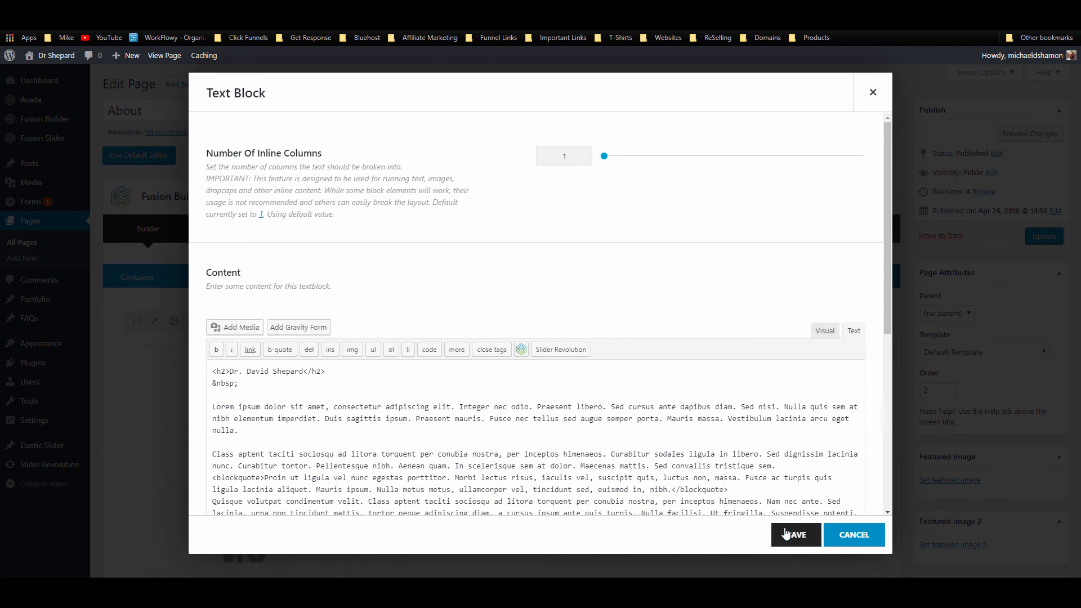
pyautogui.click(1035, 235)
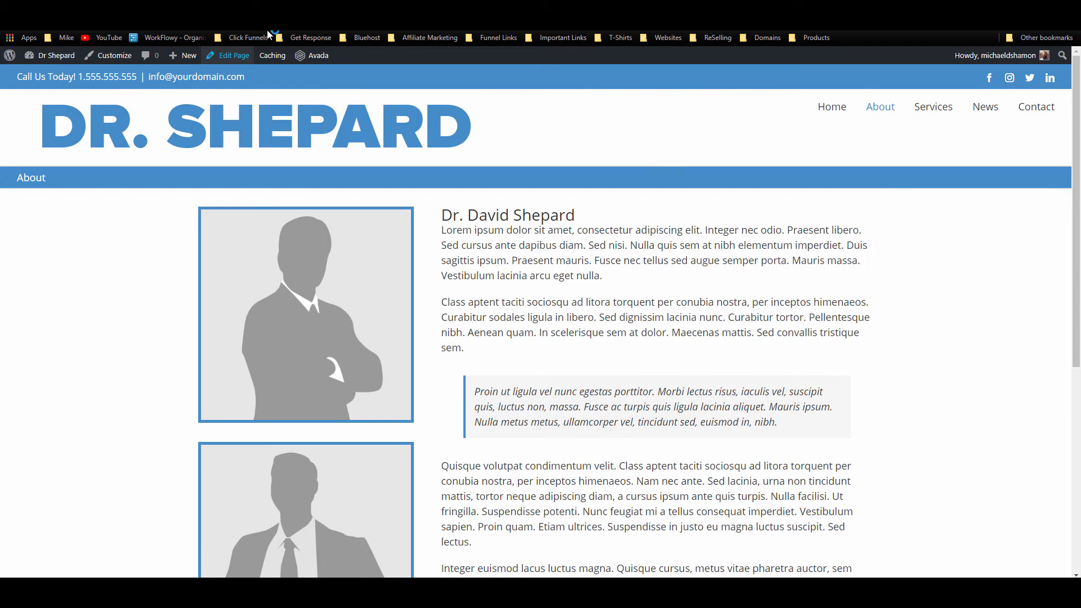
# Step: Reload the About page, review its placeholder portraits and bio, then go to Services
pyautogui.click(44, 23)
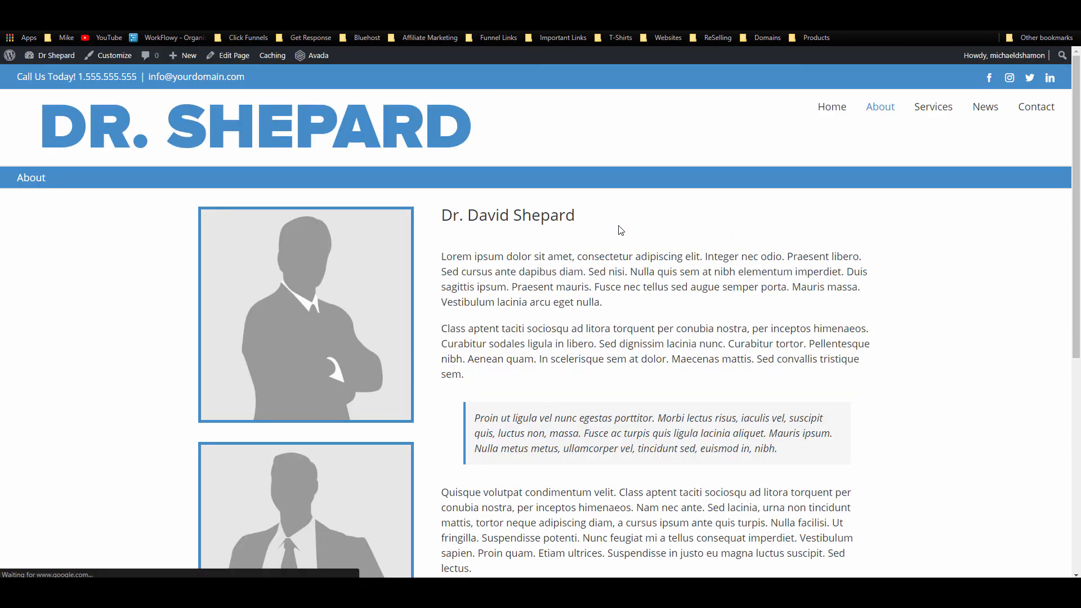
pyautogui.scroll(-3, 600, 238)
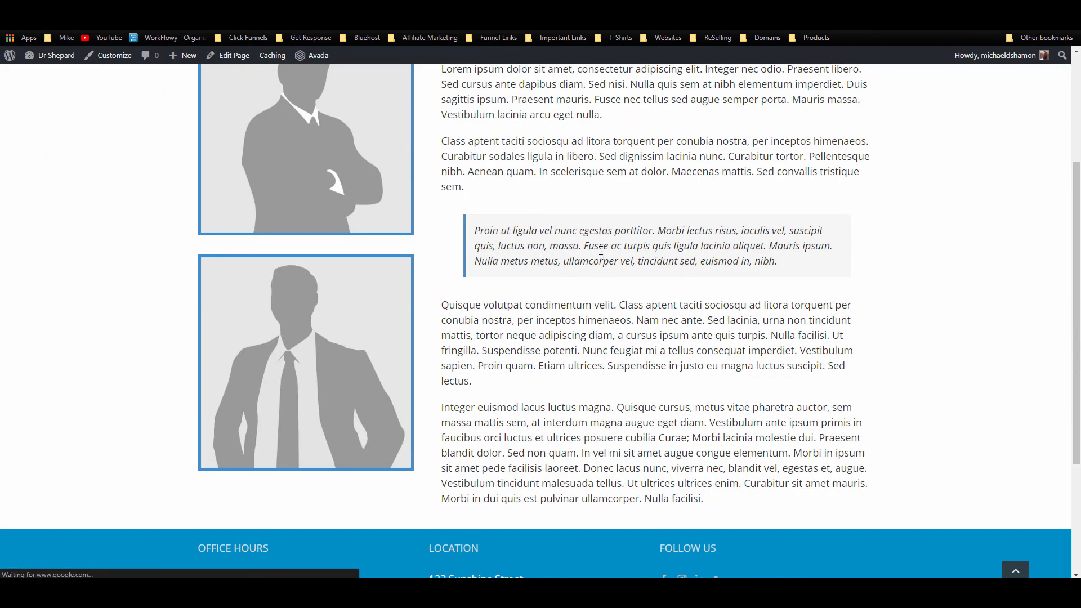
pyautogui.scroll(5, 600, 250)
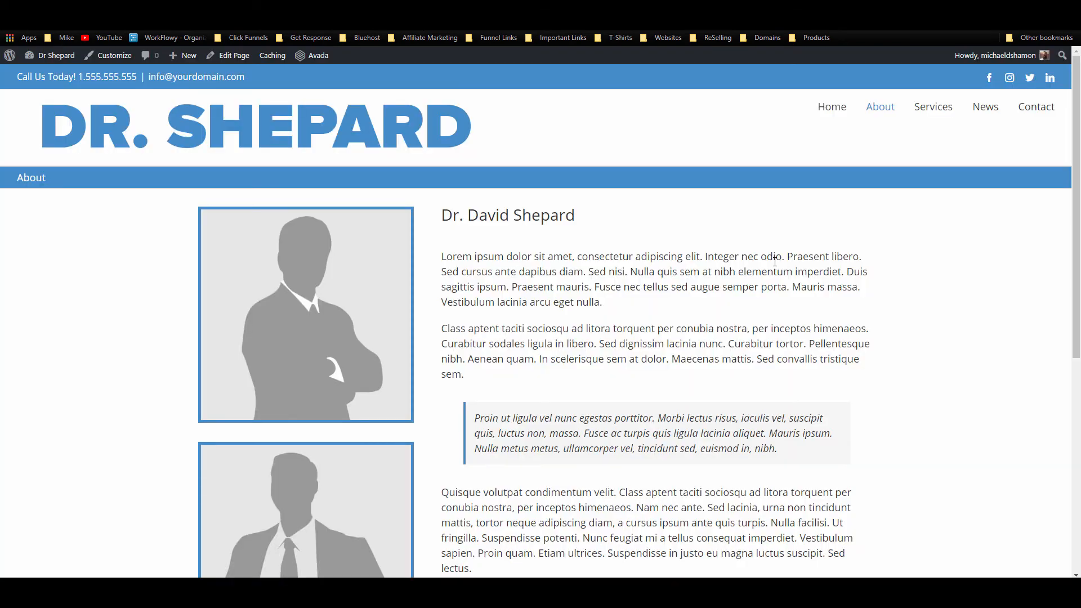
pyautogui.scroll(-2, 499, 314)
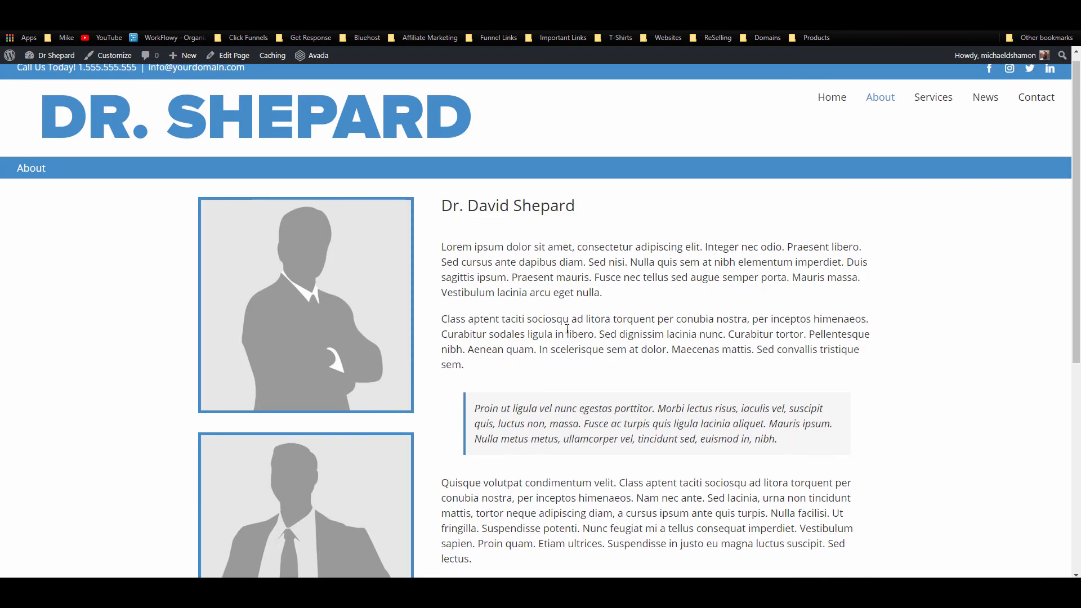
pyautogui.scroll(-5, 375, 448)
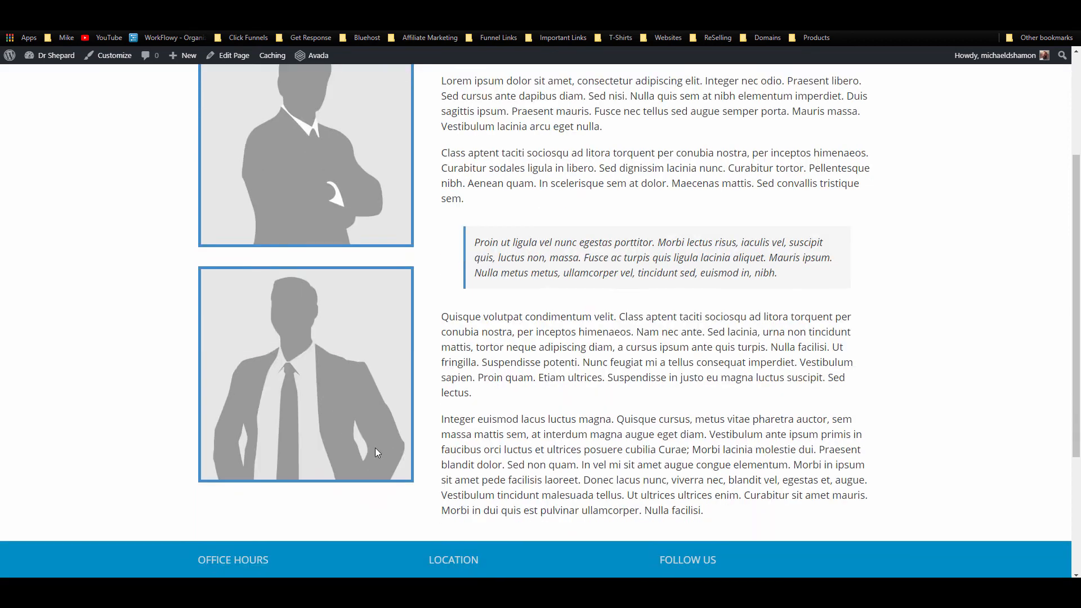
pyautogui.scroll(7, 462, 313)
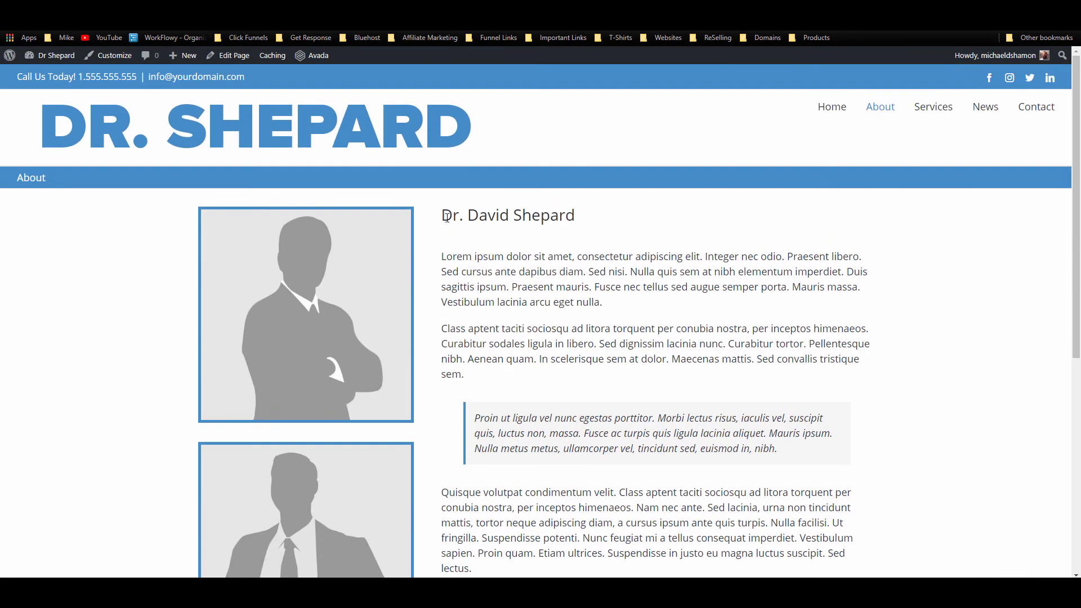
pyautogui.moveTo(447, 218)
pyautogui.mouseDown()
pyautogui.moveTo(572, 235)
pyautogui.moveTo(437, 230)
pyautogui.mouseUp()
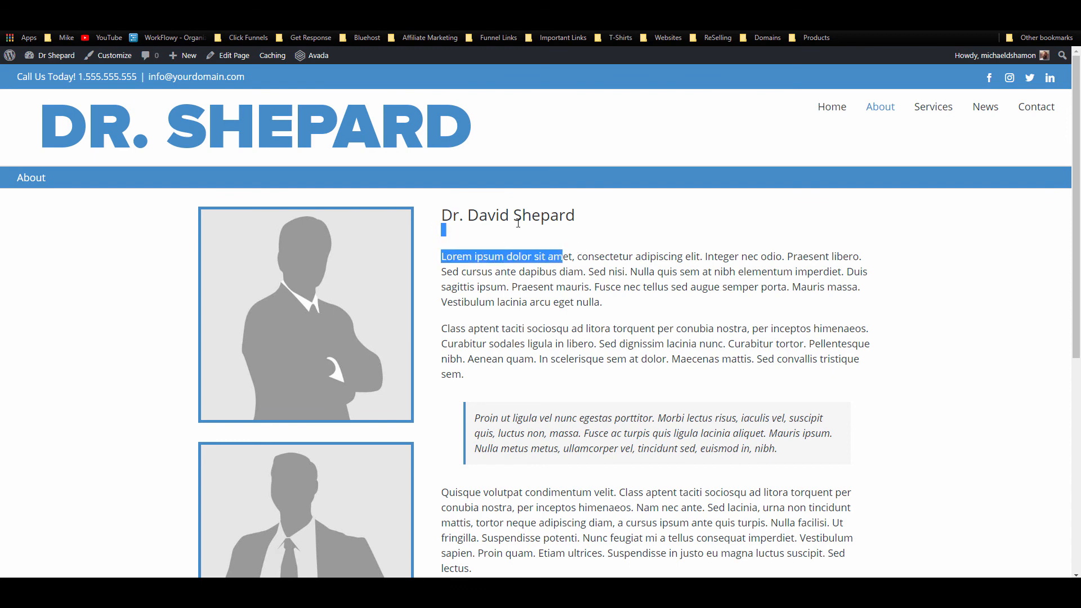
pyautogui.click(559, 216)
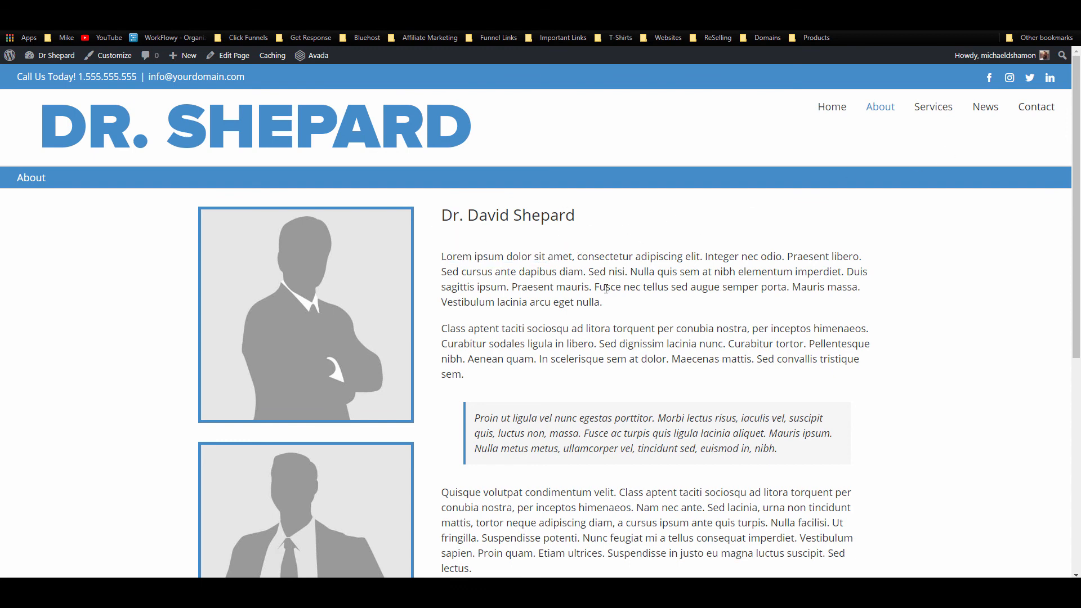
pyautogui.scroll(-5, 580, 345)
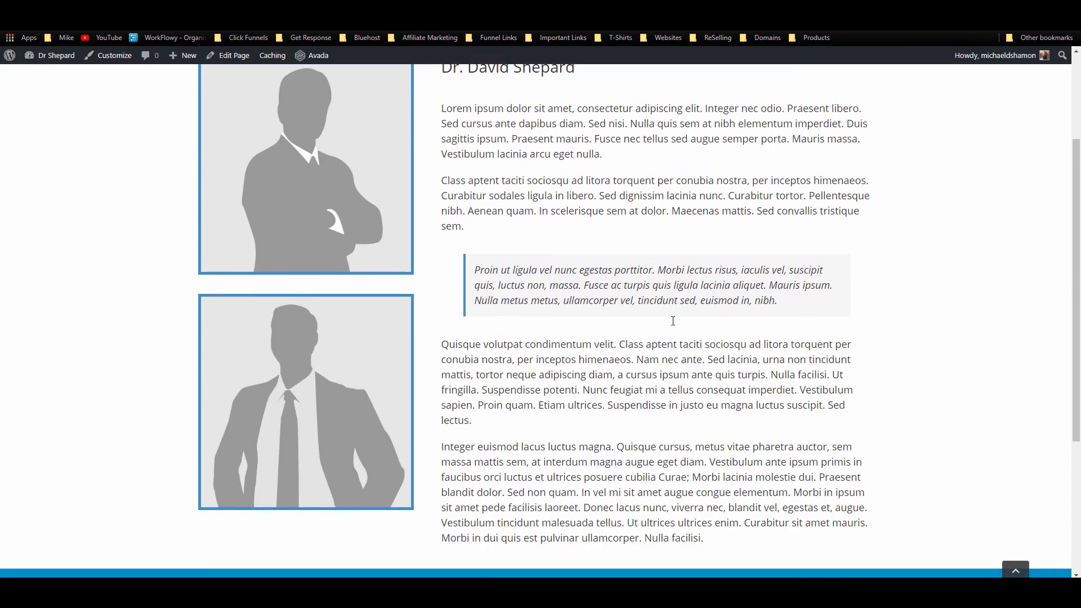
pyautogui.scroll(5, 594, 332)
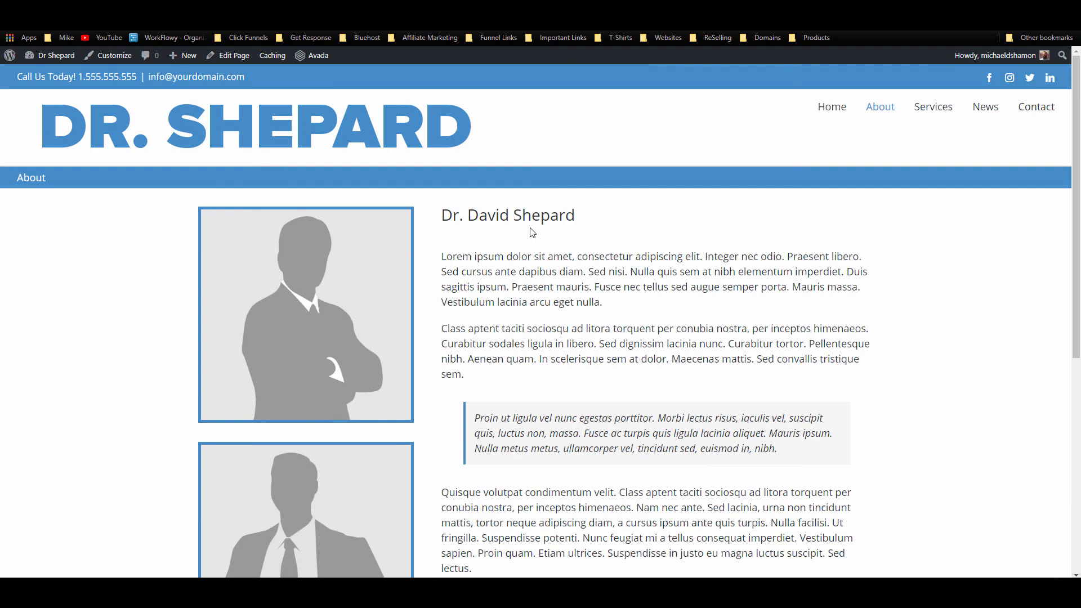
pyautogui.click(931, 107)
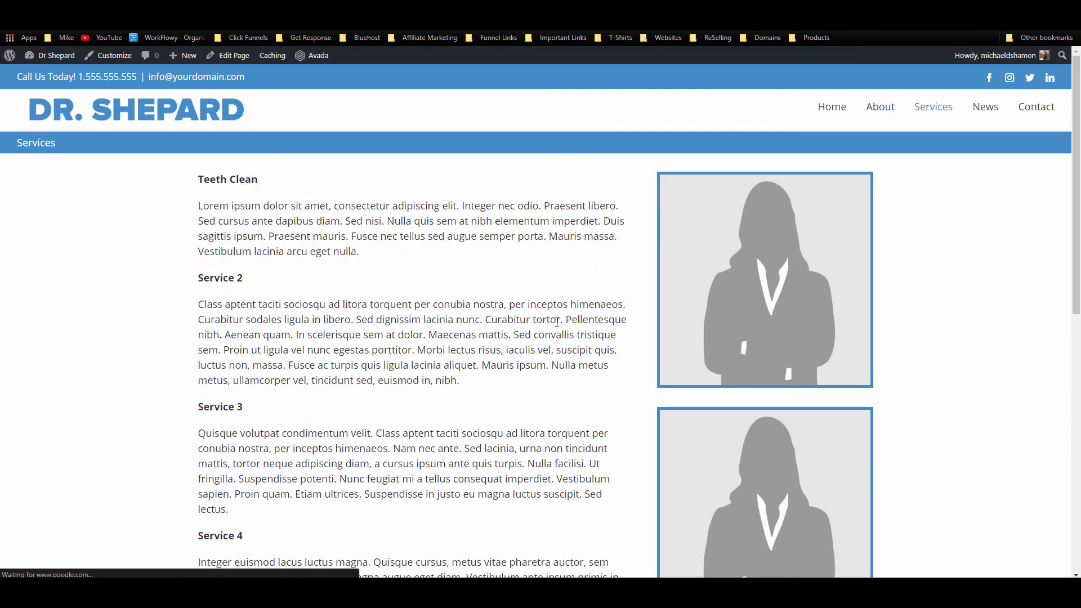
# Step: Browse the Services page, then visit the News and Contact pages
pyautogui.scroll(-8, 523, 323)
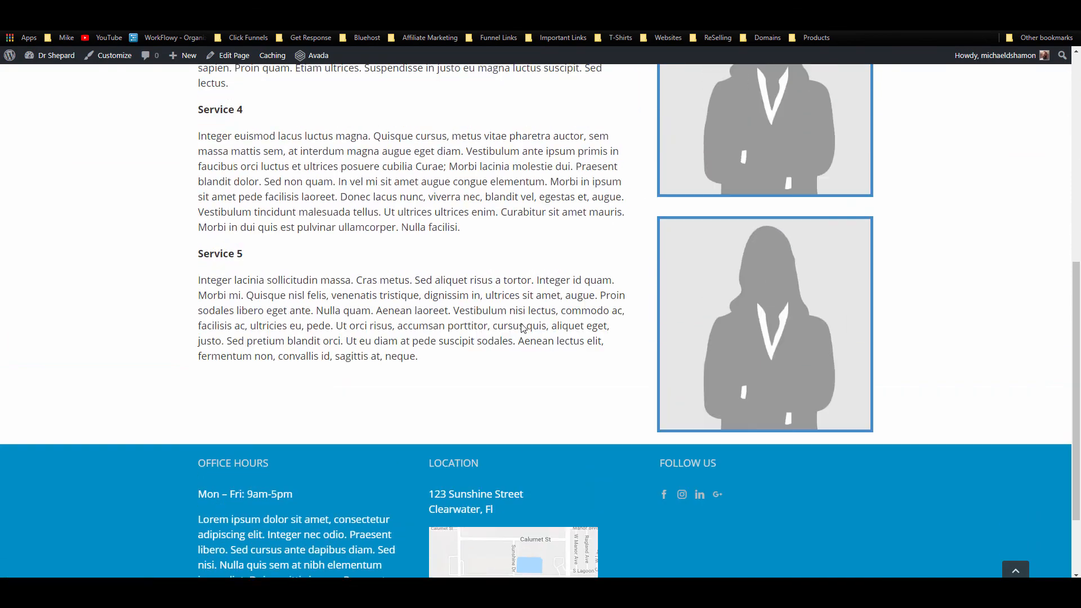
pyautogui.scroll(5, 63, 361)
pyautogui.scroll(3, 135, 366)
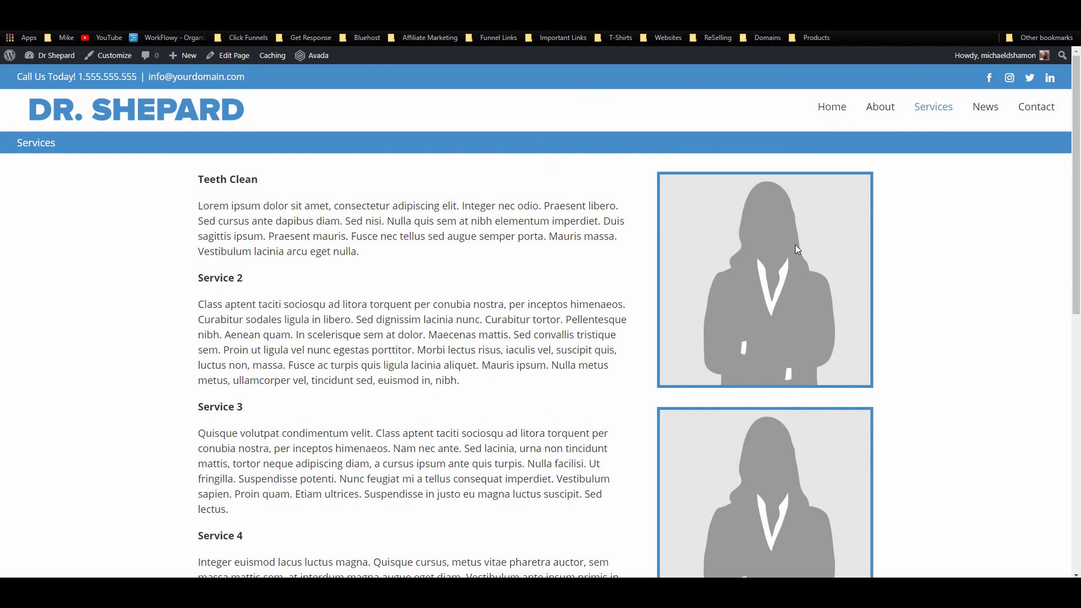
pyautogui.click(987, 110)
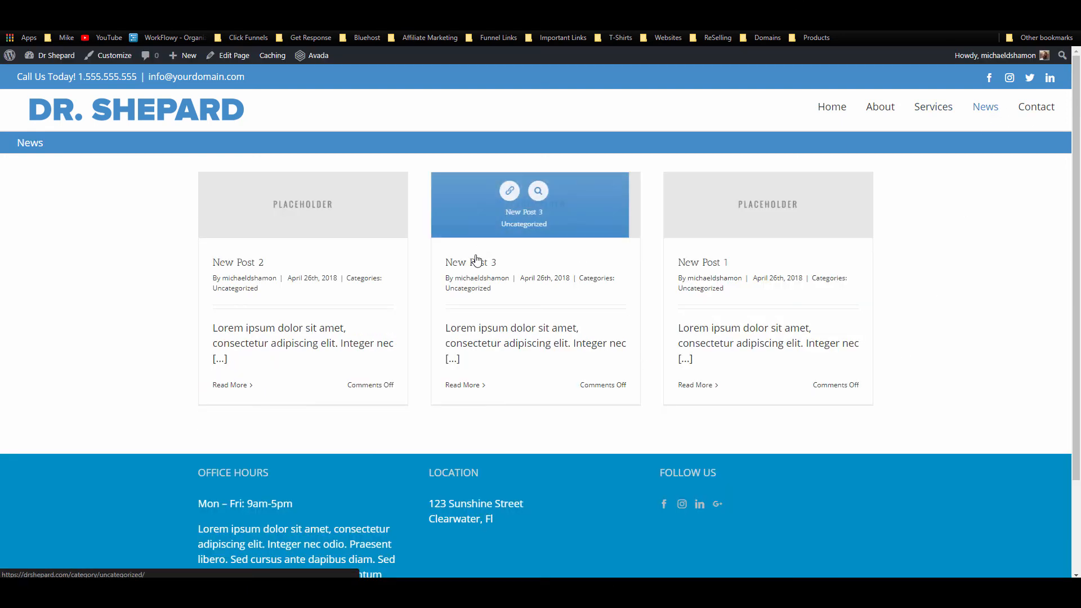
pyautogui.click(1039, 119)
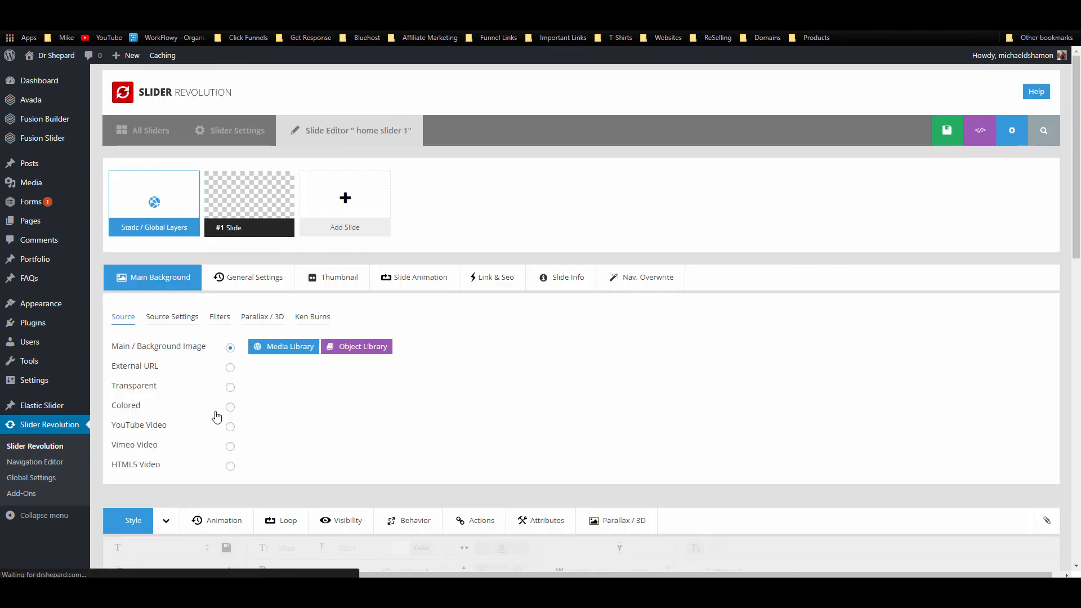
# Step: Make the family photo slider-2.jpg the #1 Slide background and save the slide
pyautogui.click(283, 346)
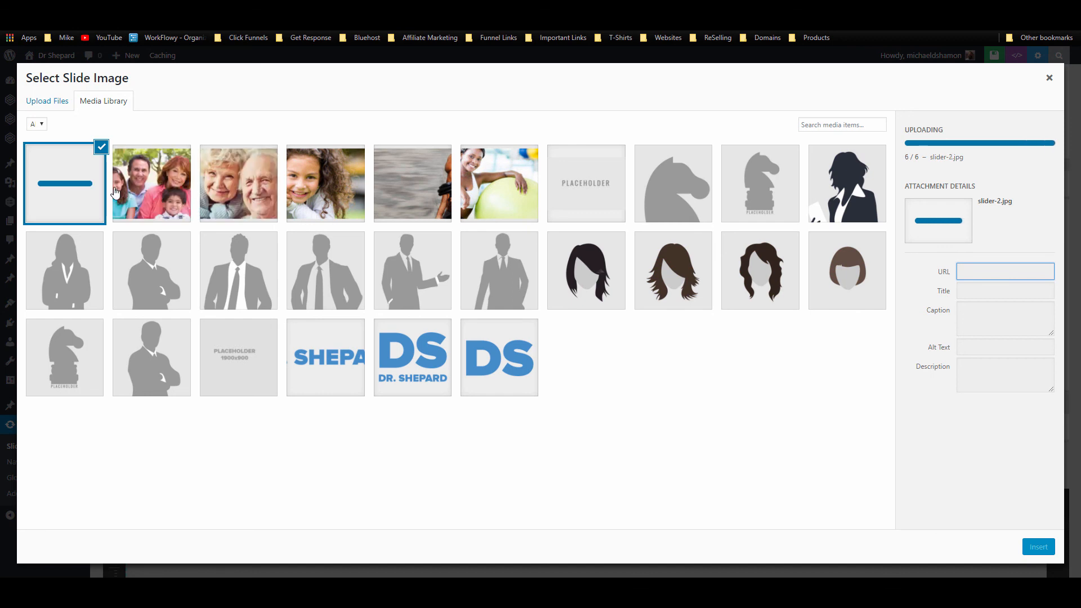
pyautogui.click(143, 192)
pyautogui.click(1045, 553)
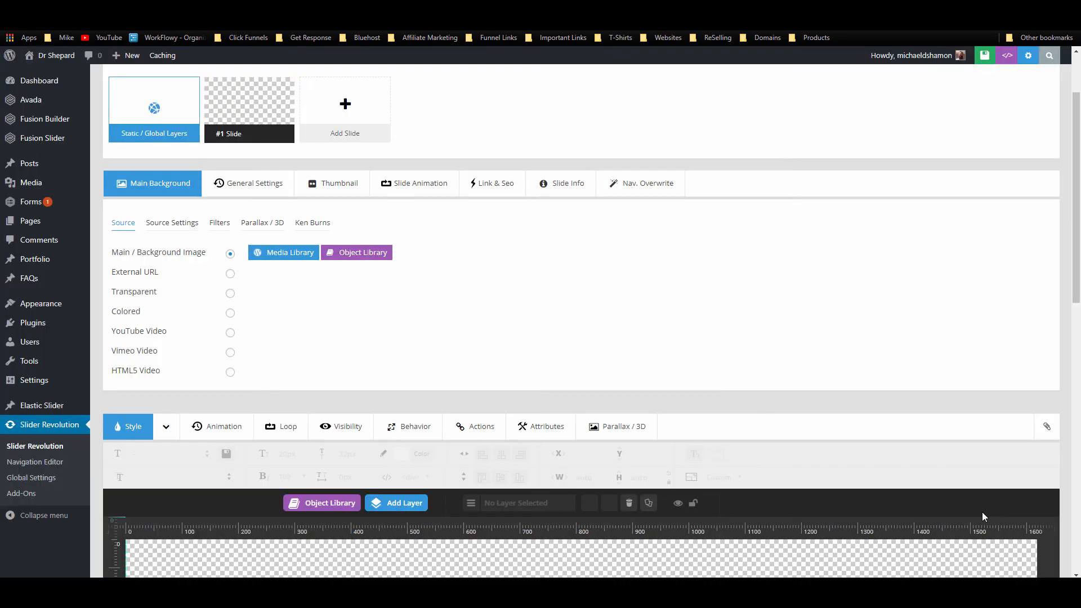
pyautogui.scroll(2, 857, 295)
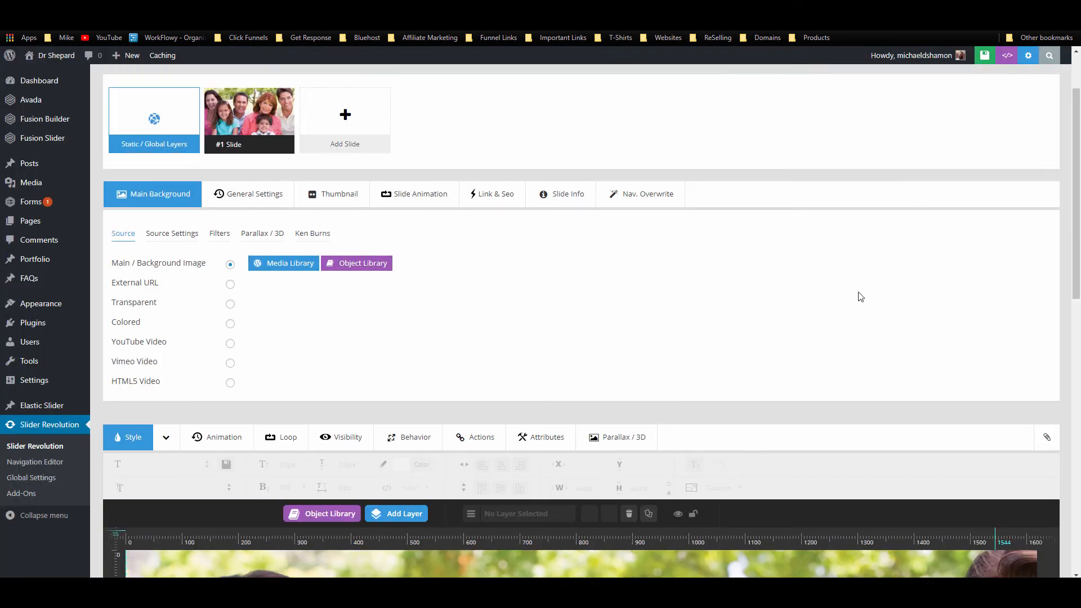
pyautogui.click(913, 132)
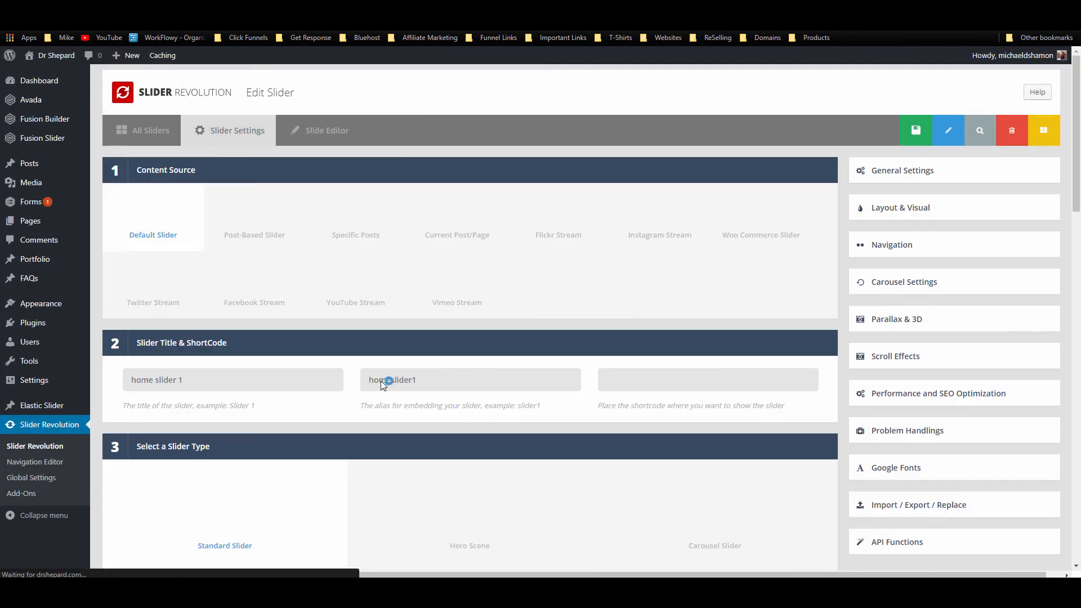
# Step: Save home slider 1's settings and return to the Slide Editor
pyautogui.scroll(-15, 528, 365)
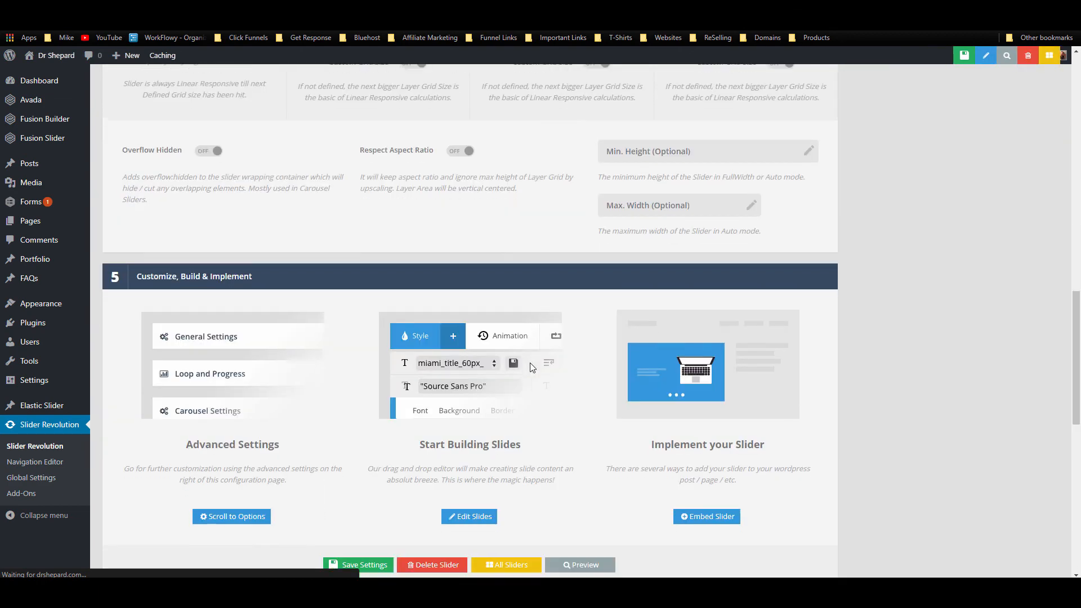
pyautogui.scroll(5, 248, 268)
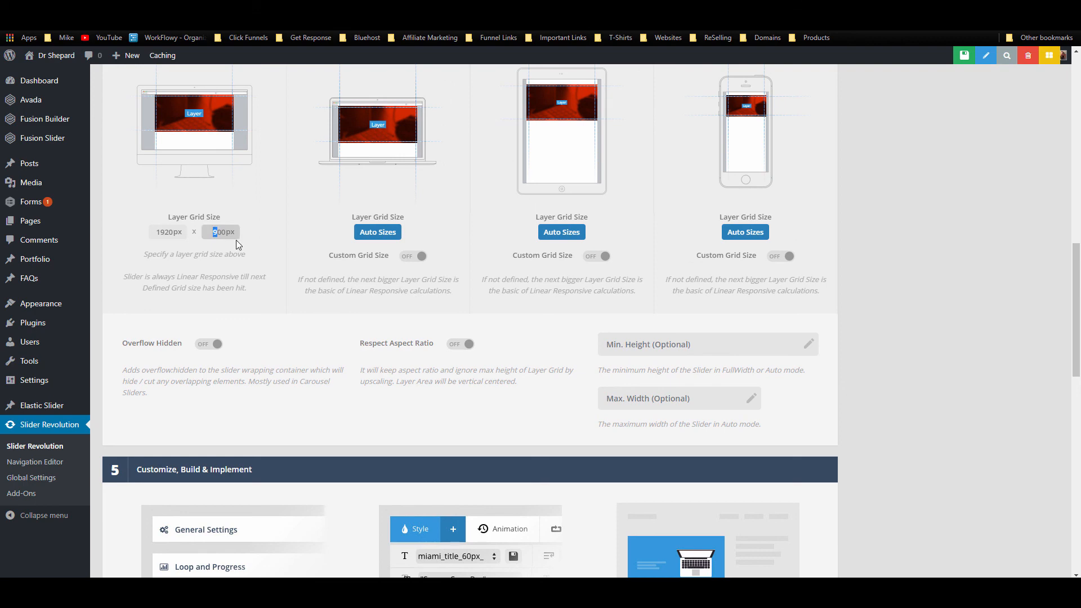
pyautogui.scroll(-10, 397, 268)
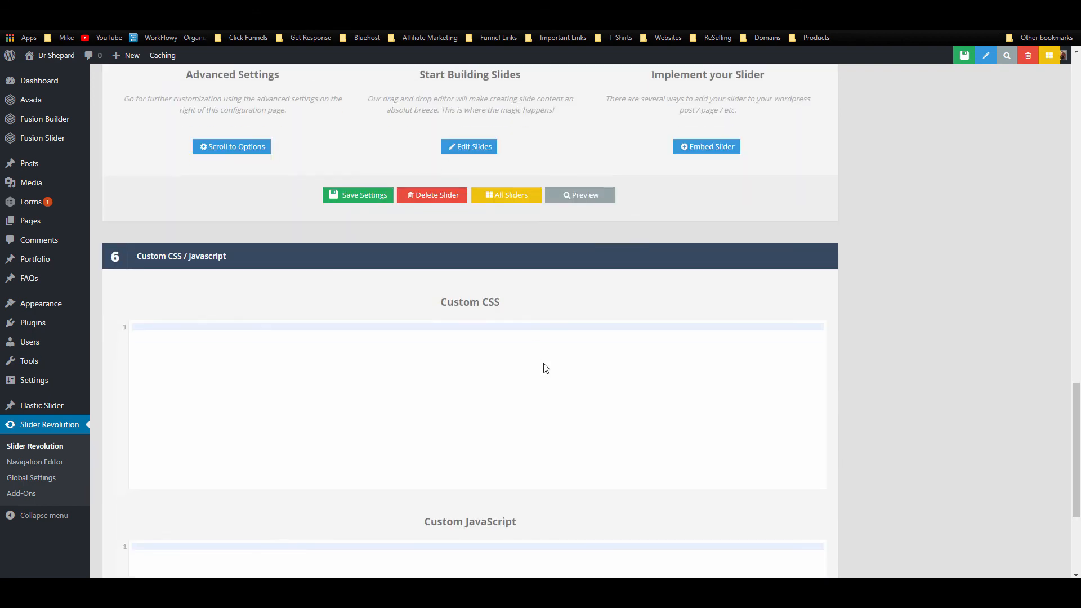
pyautogui.scroll(10, 480, 415)
pyautogui.scroll(-4, 473, 411)
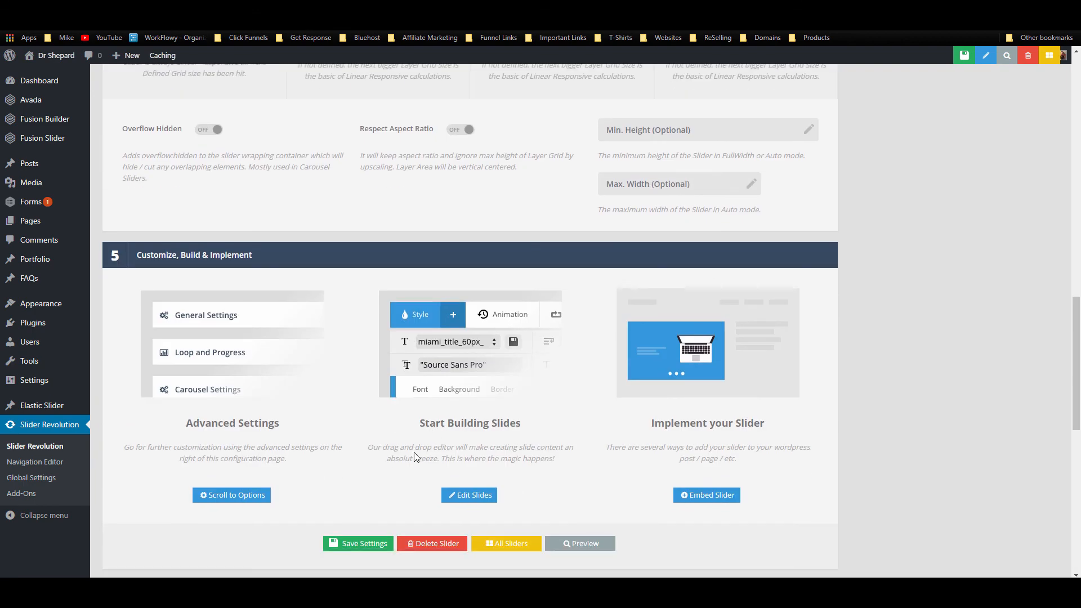
pyautogui.click(361, 449)
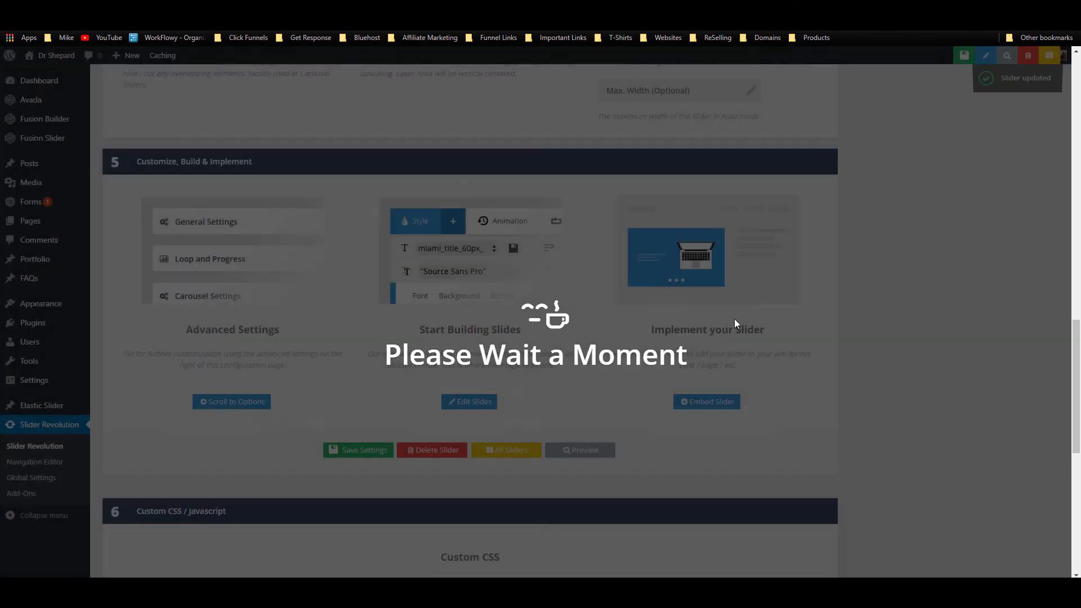
pyautogui.scroll(10, 734, 318)
pyautogui.scroll(5, 844, 366)
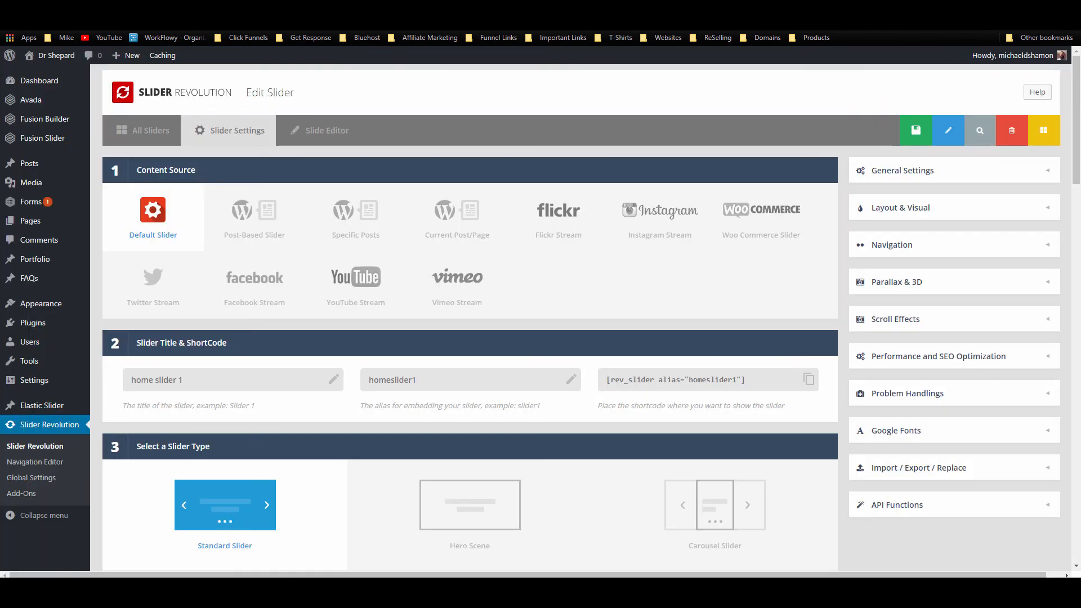
pyautogui.click(319, 141)
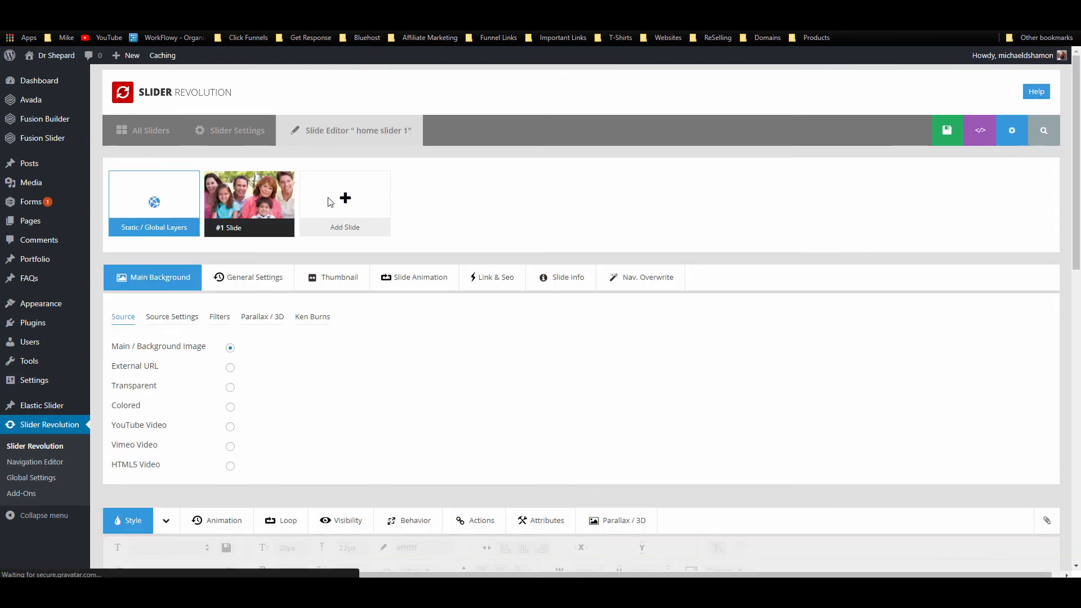
# Step: Duplicate the first slide and give the second slide the outdoor family photo background
pyautogui.moveTo(273, 220)
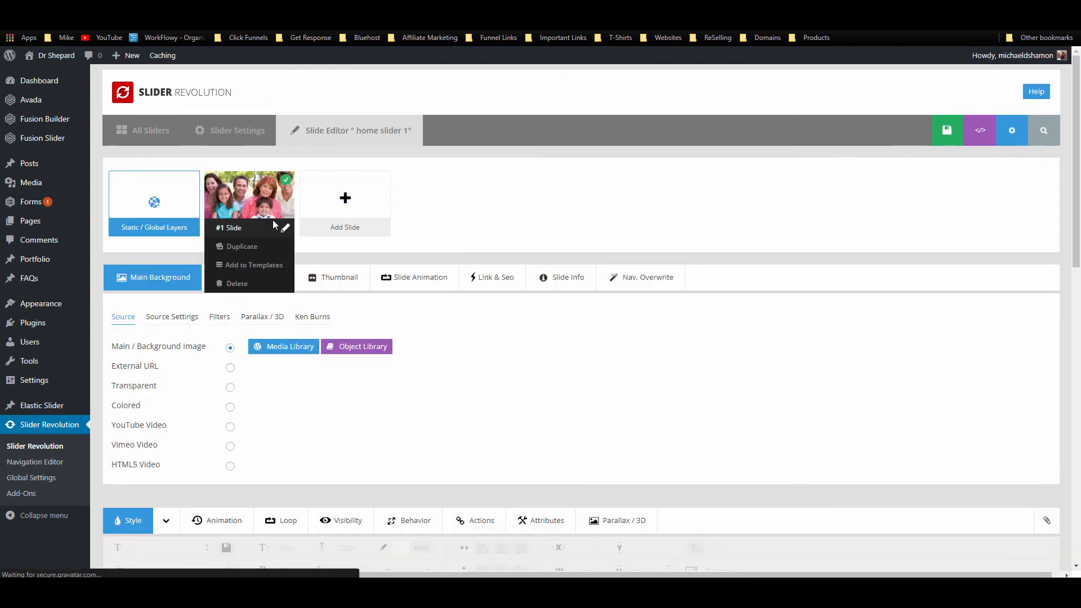
pyautogui.click(246, 246)
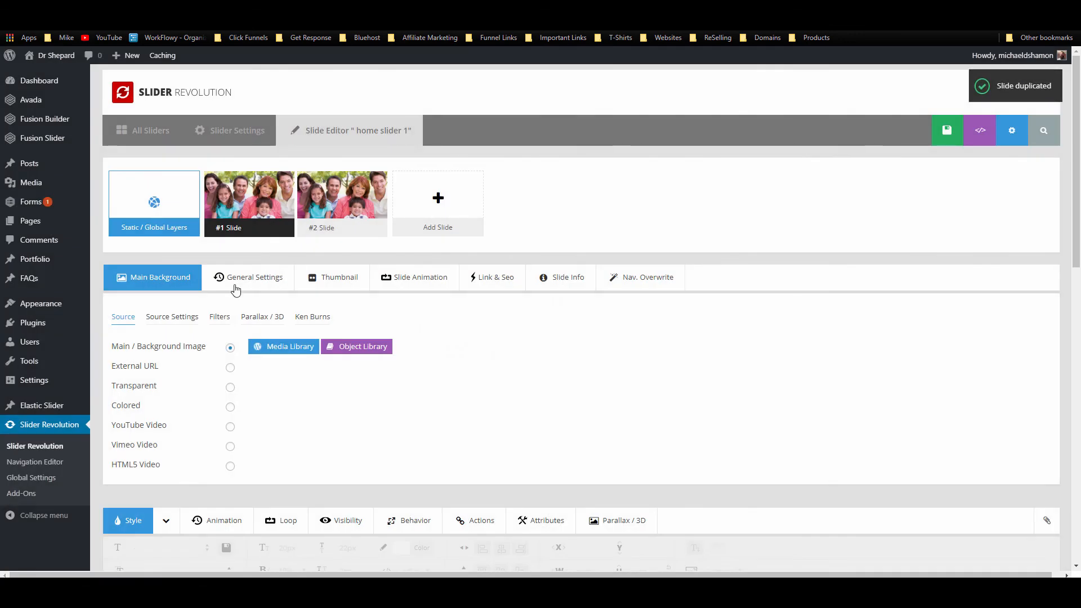
pyautogui.click(348, 209)
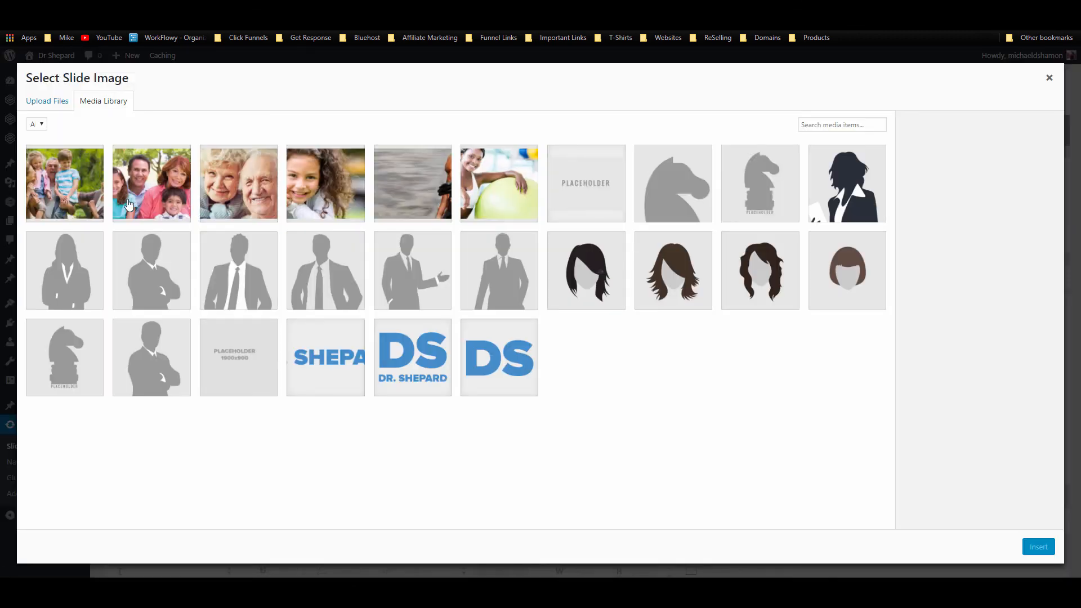
pyautogui.click(66, 200)
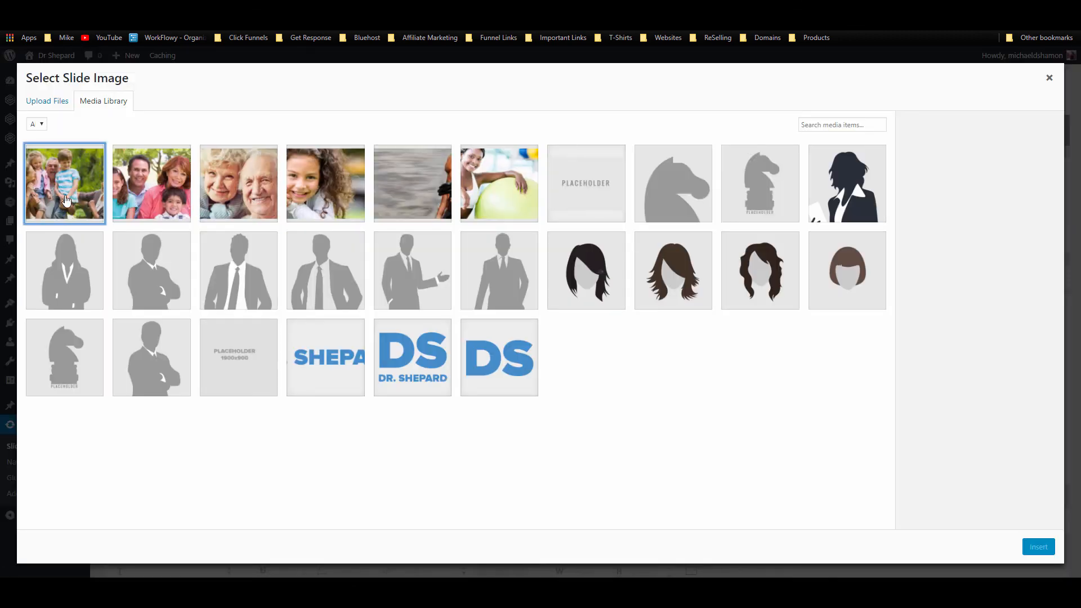
pyautogui.click(65, 200)
pyautogui.click(1037, 552)
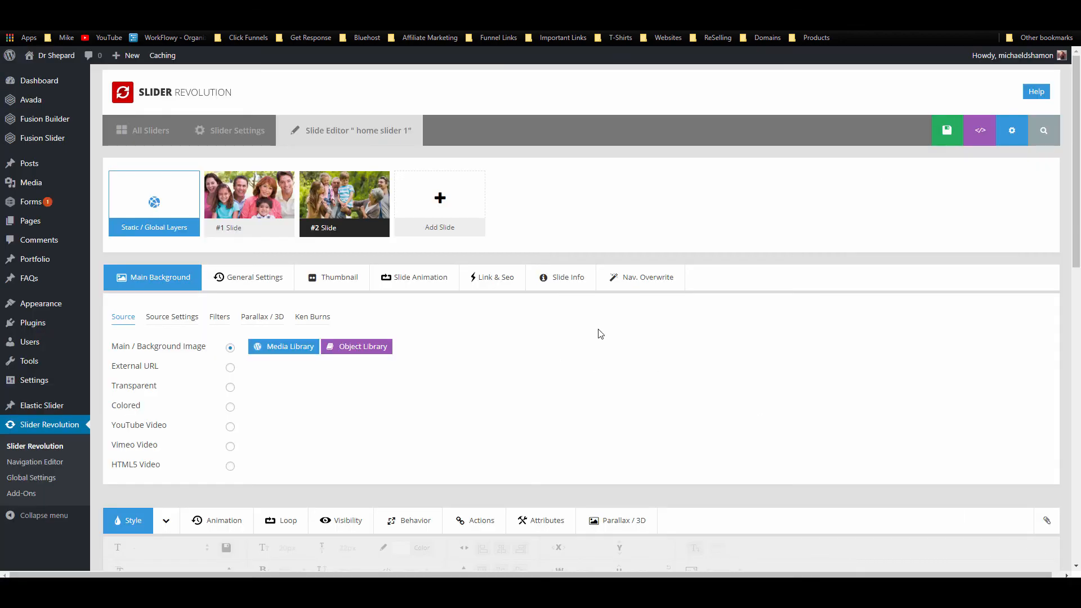
# Step: Save the slide changes and view the live home page
pyautogui.scroll(-8, 742, 375)
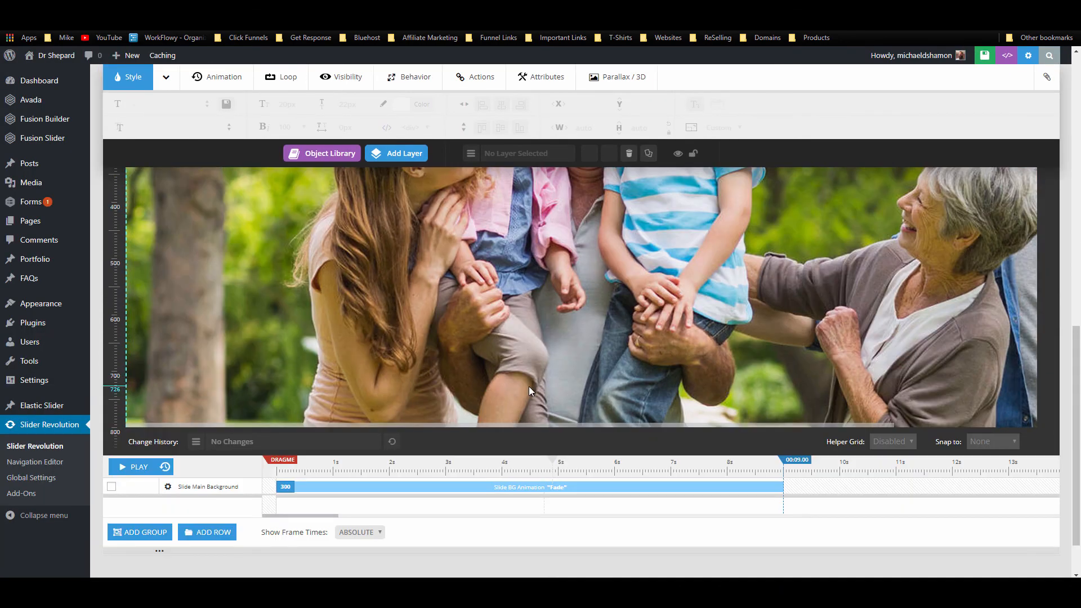
pyautogui.moveTo(400, 174)
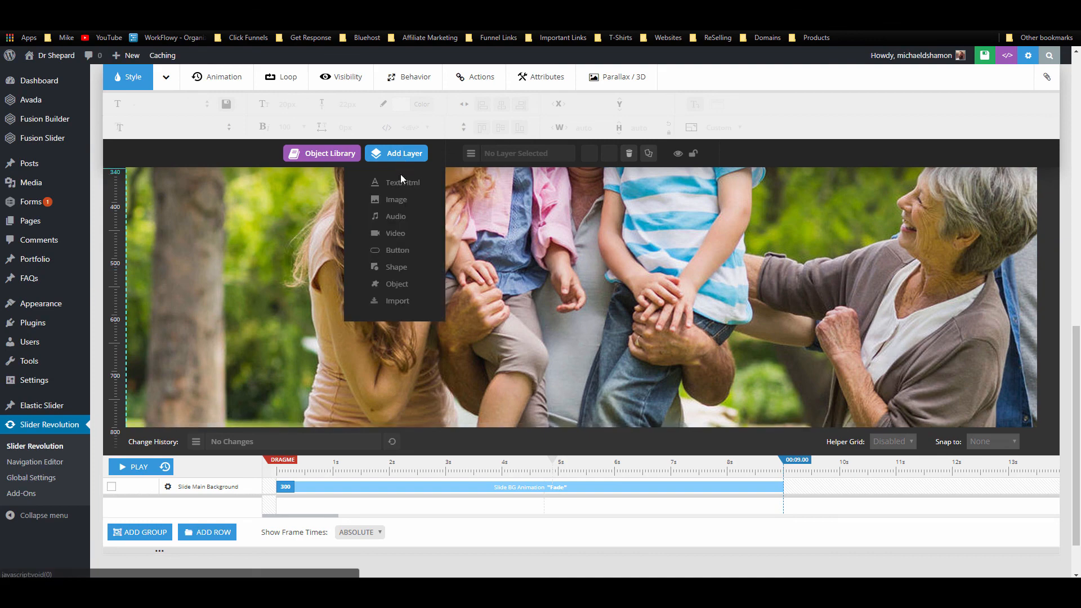
pyautogui.scroll(8, 397, 259)
pyautogui.scroll(-5, 385, 311)
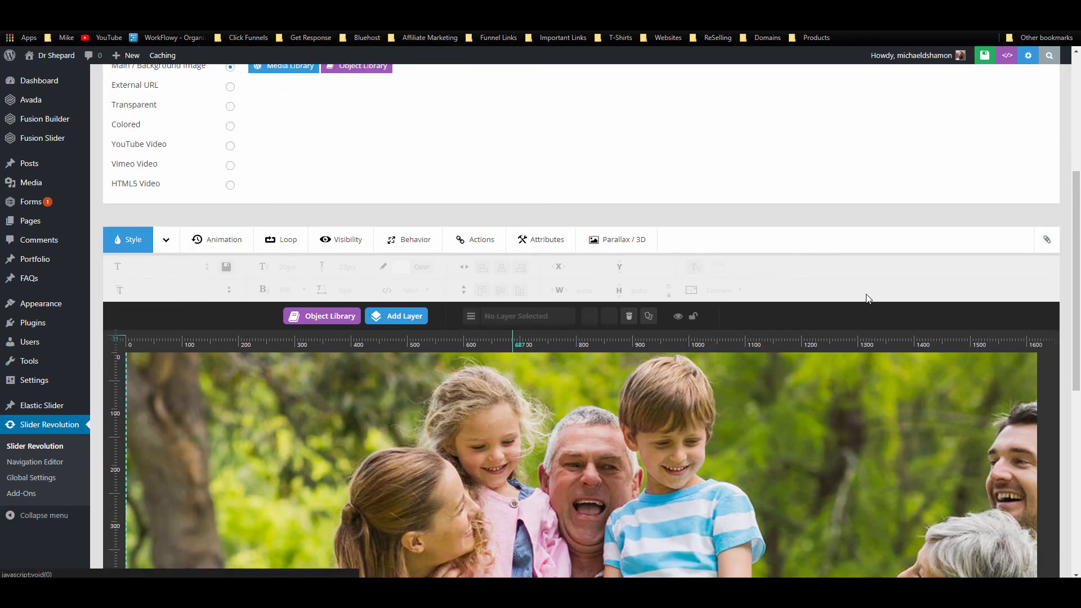
pyautogui.scroll(5, 1013, 90)
pyautogui.click(934, 131)
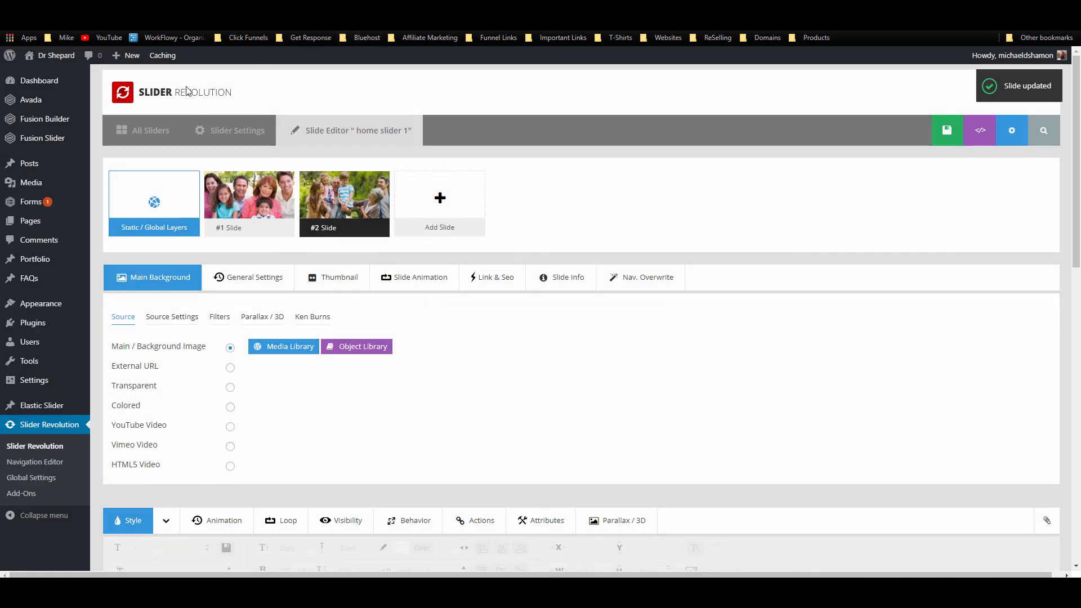
pyautogui.click(183, 7)
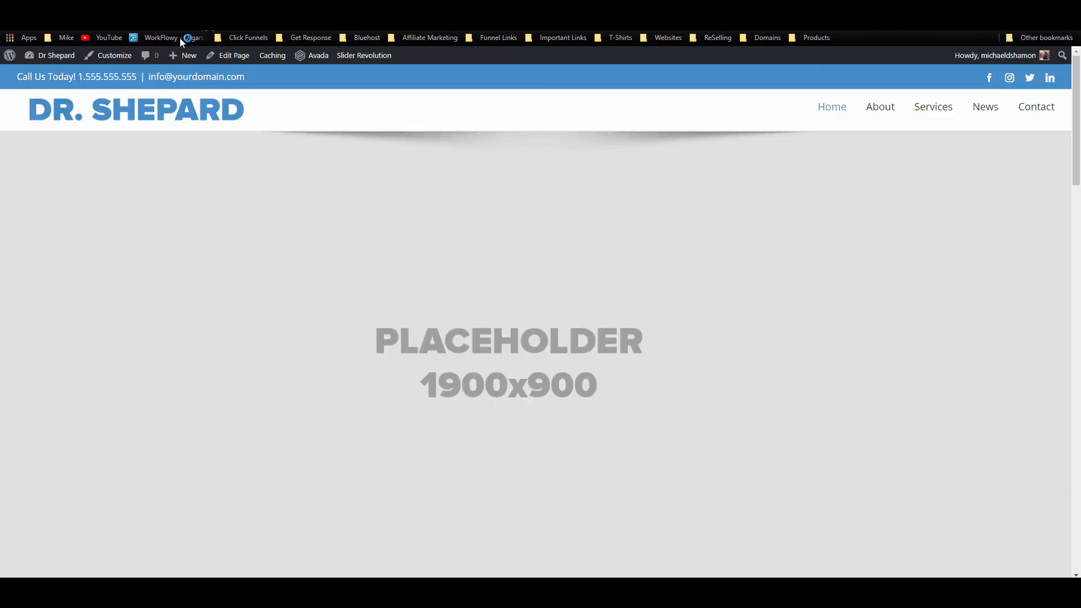
pyautogui.scroll(-6, 467, 343)
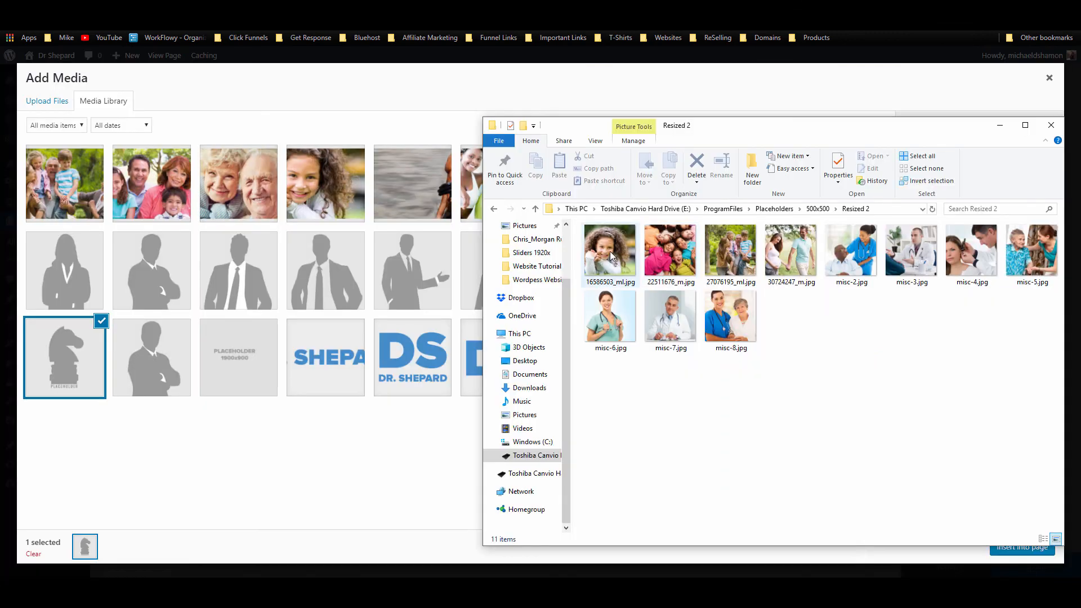
# Step: Replace the first two image placeholders with the nurse photo and the doctor-examining-ear photo
pyautogui.hotkey('ctrl', 'a')
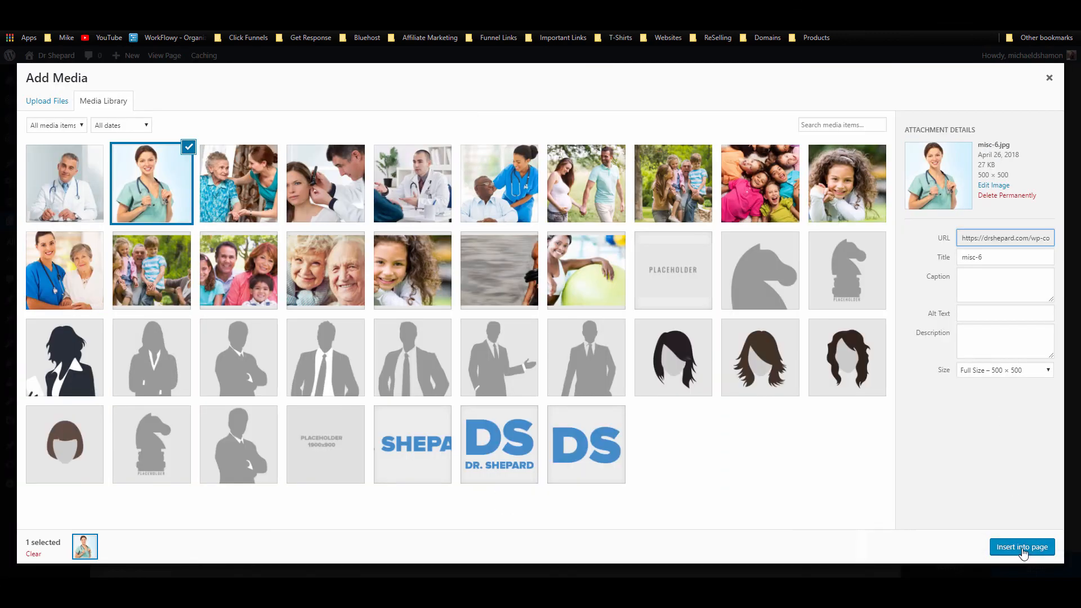
pyautogui.click(1022, 548)
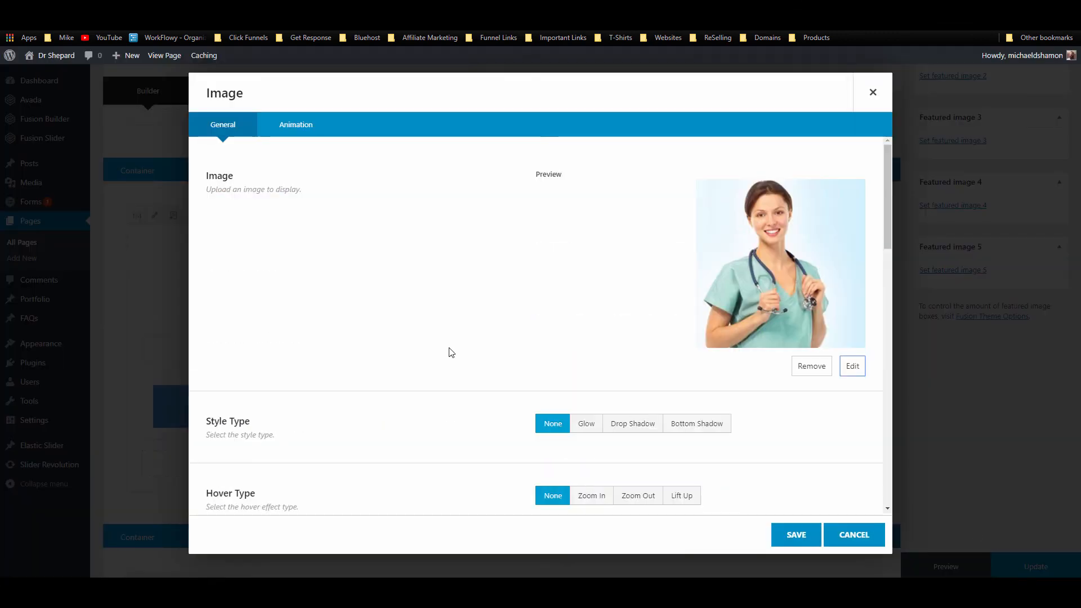
pyautogui.click(780, 534)
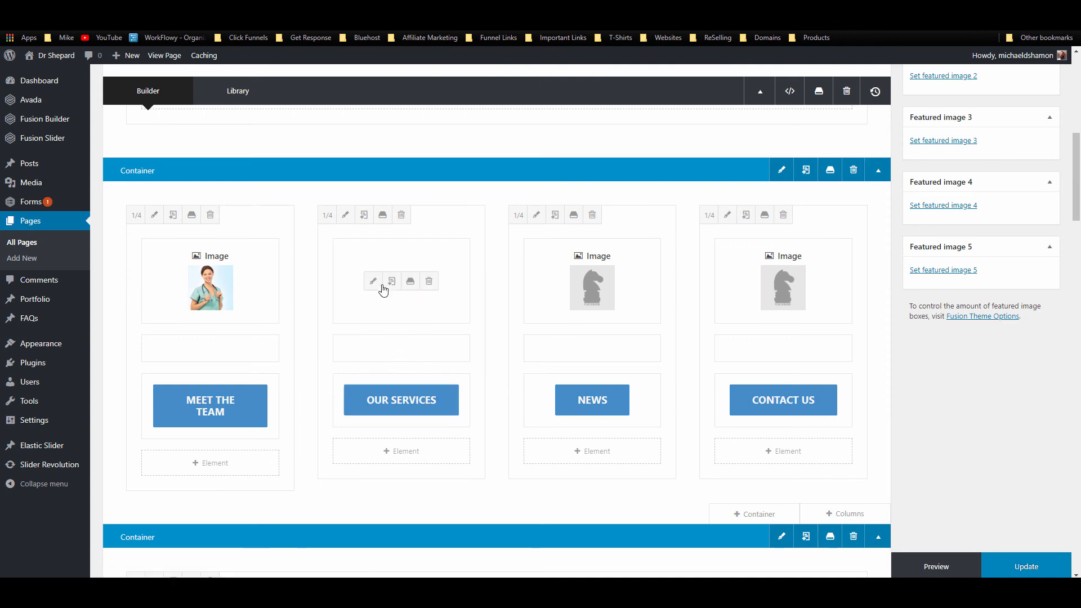
pyautogui.click(380, 284)
pyautogui.click(851, 369)
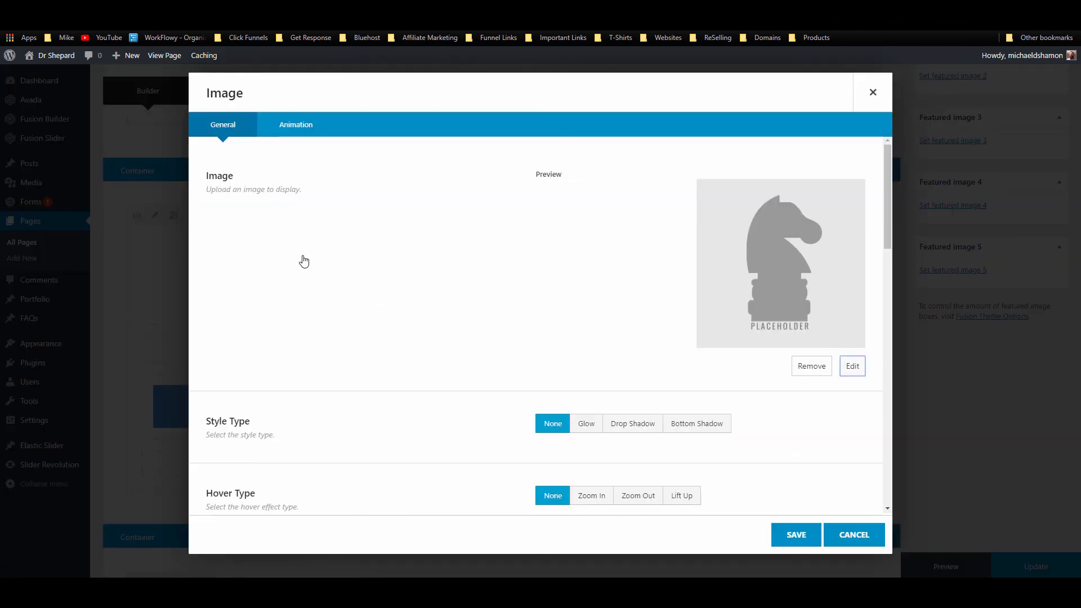
pyautogui.click(317, 201)
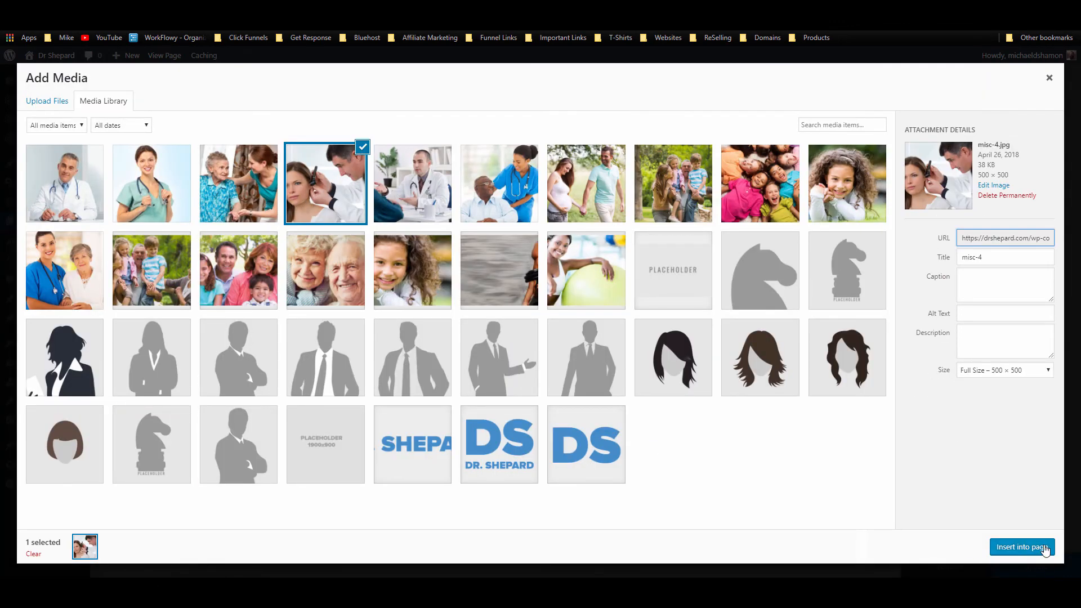
pyautogui.click(1013, 546)
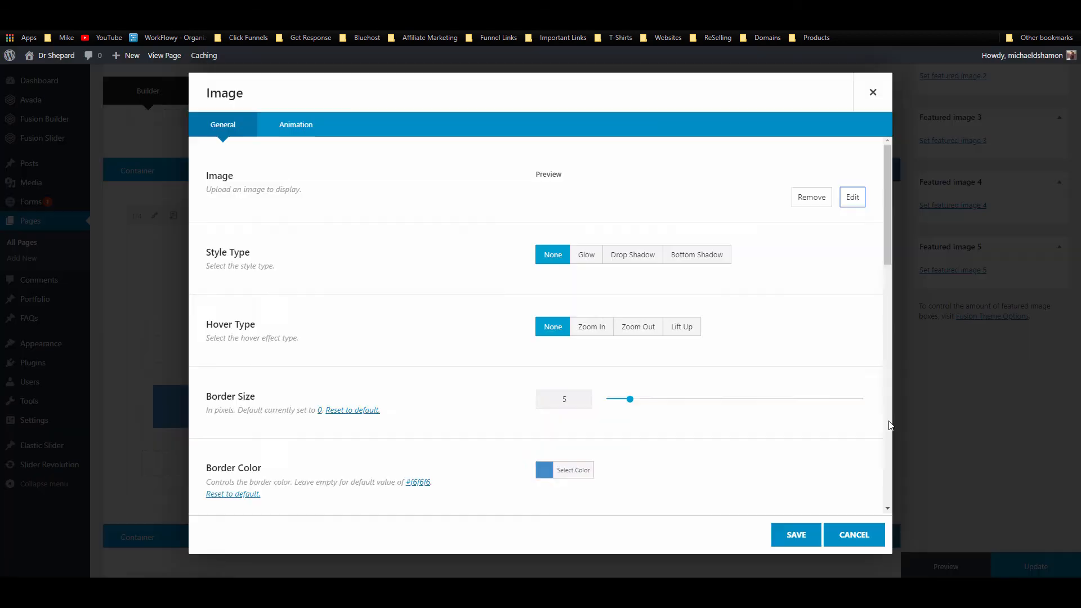
pyautogui.click(796, 535)
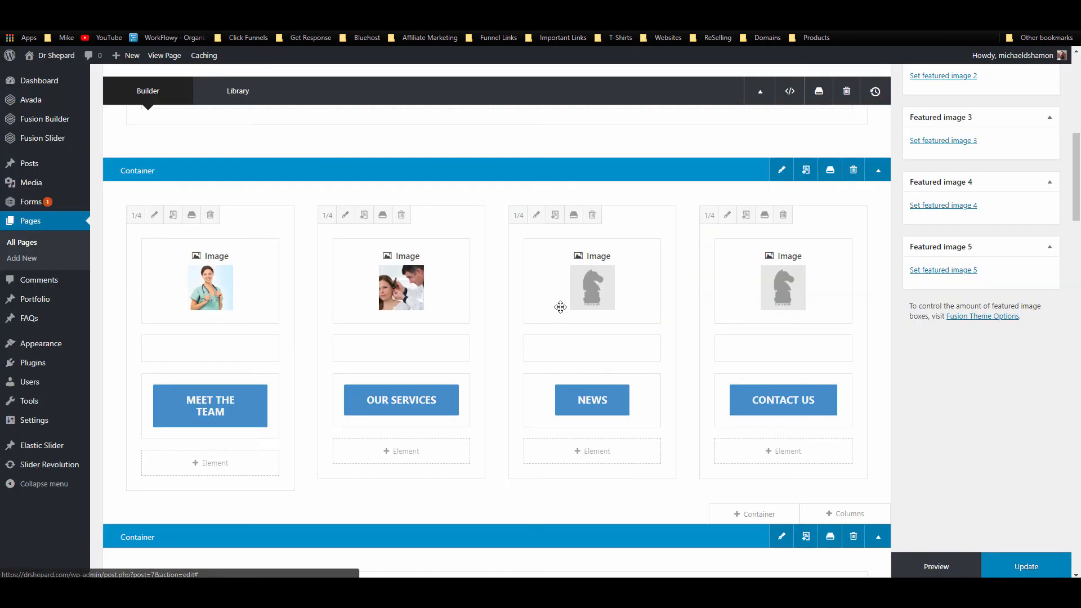
# Step: Replace the third and fourth images with the misc-3 consultation photo and the nurse-with-elderly-woman photo
pyautogui.click(563, 288)
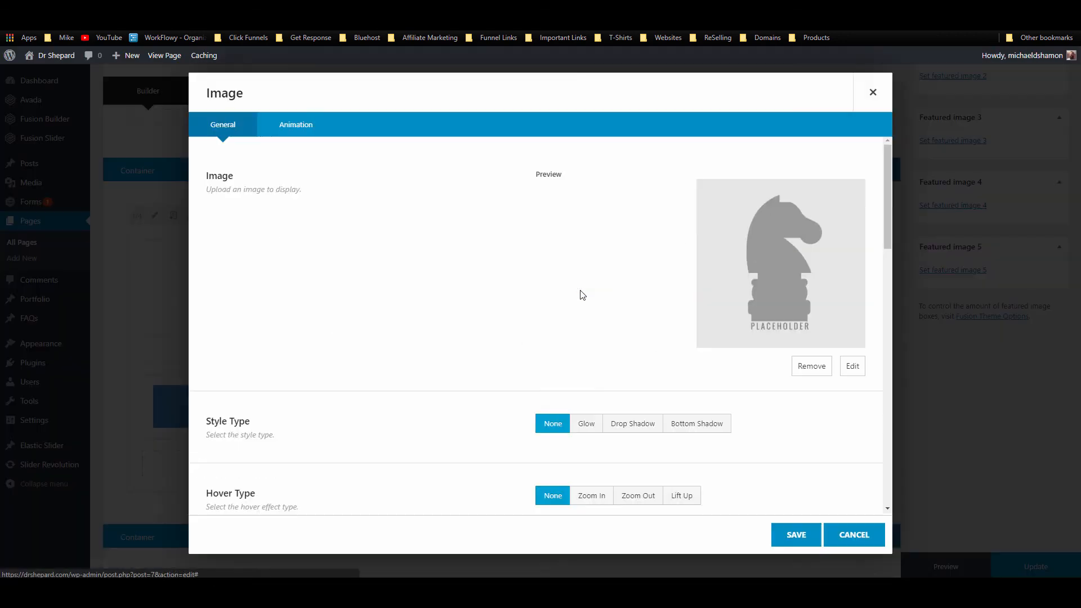
pyautogui.click(850, 367)
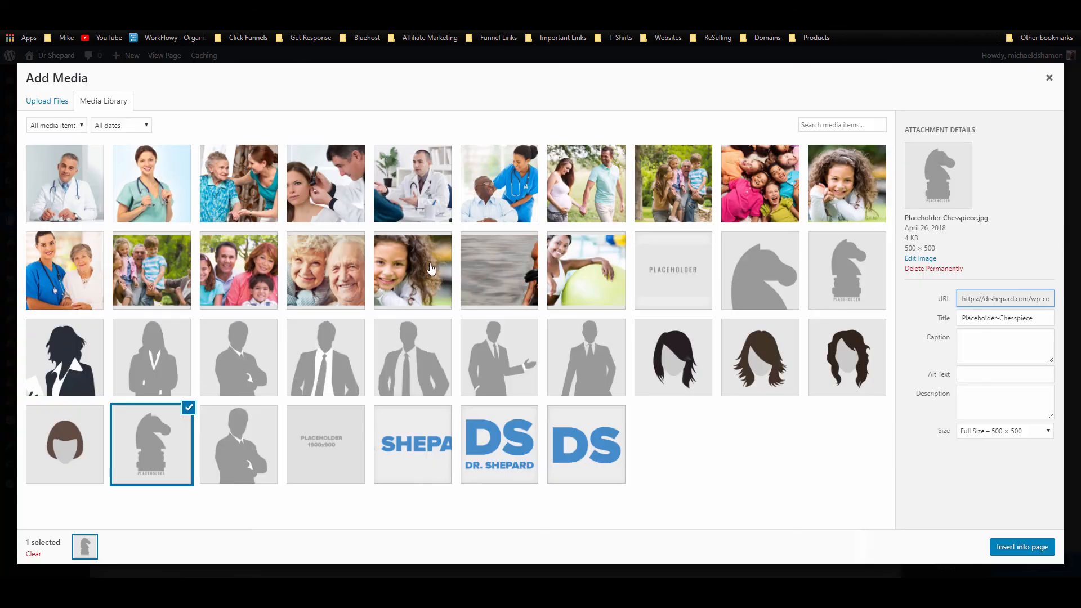
pyautogui.click(424, 201)
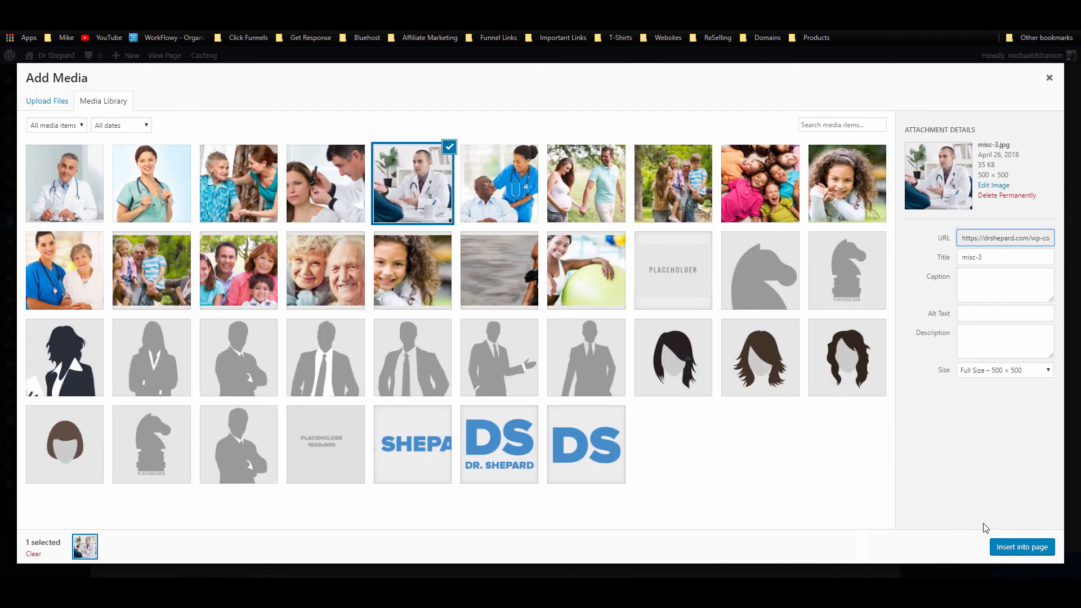
pyautogui.click(1022, 547)
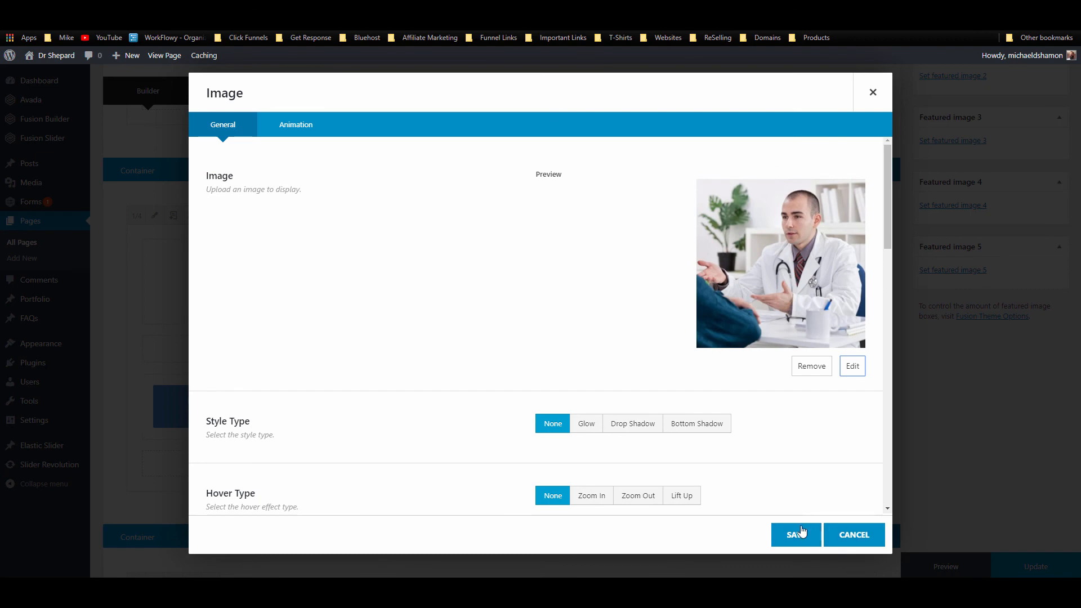
pyautogui.click(796, 534)
pyautogui.click(754, 281)
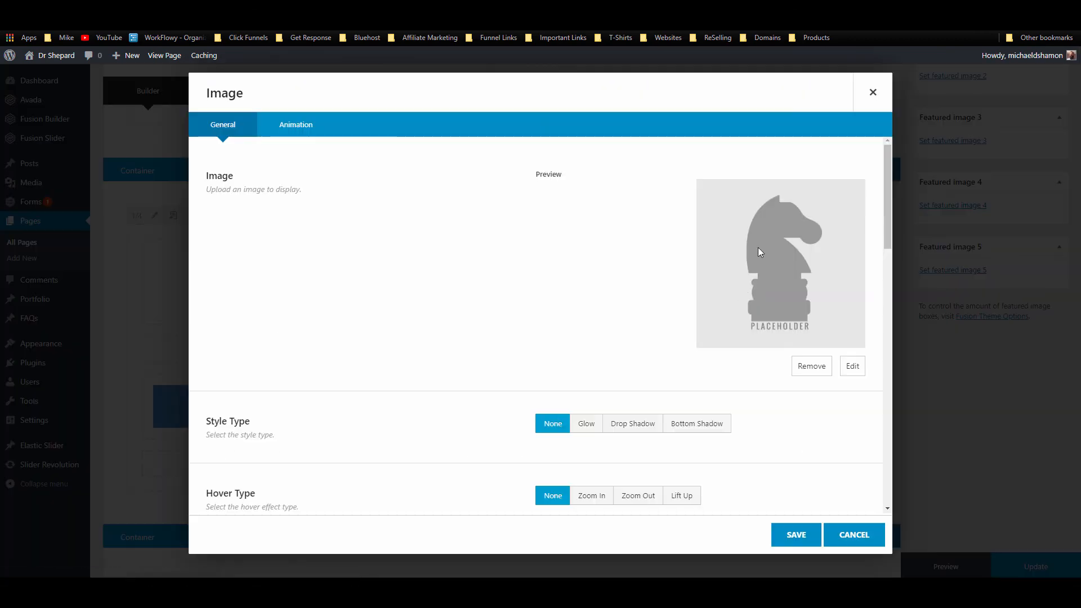
pyautogui.click(850, 366)
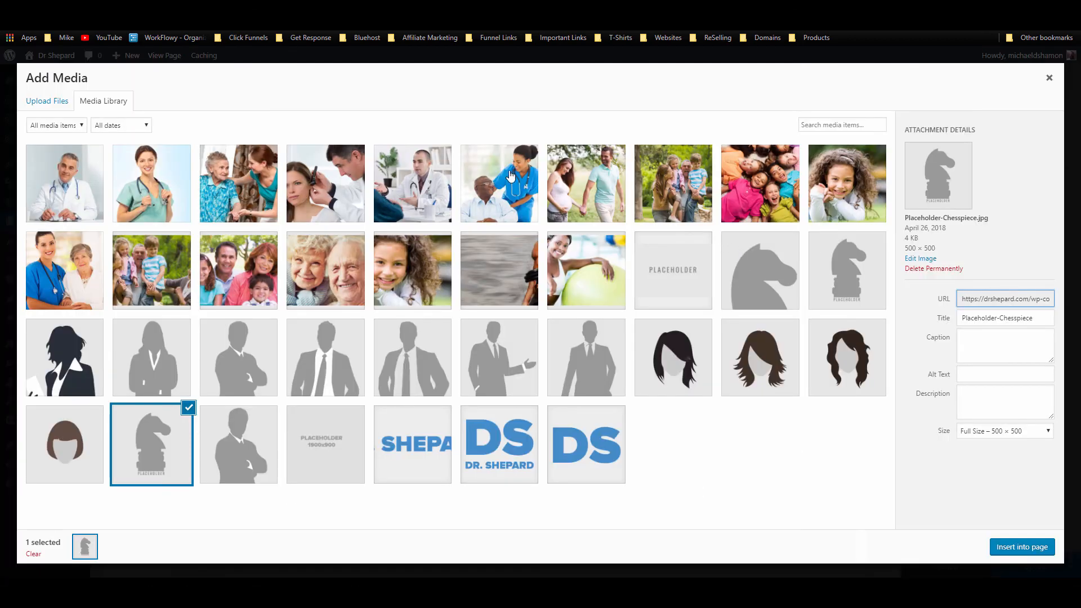
pyautogui.click(68, 289)
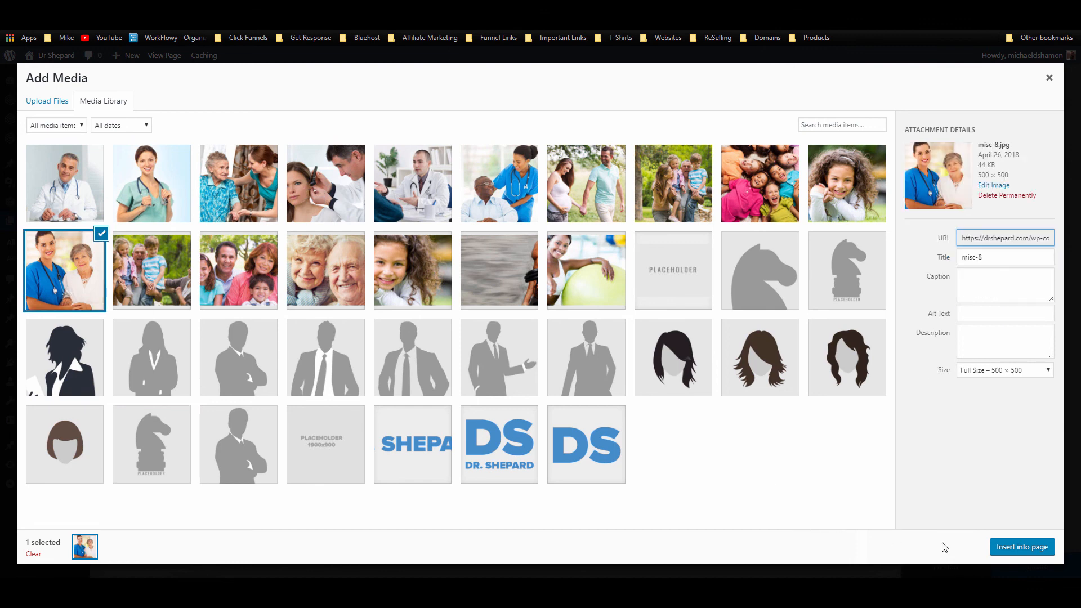
pyautogui.click(1017, 547)
pyautogui.click(796, 535)
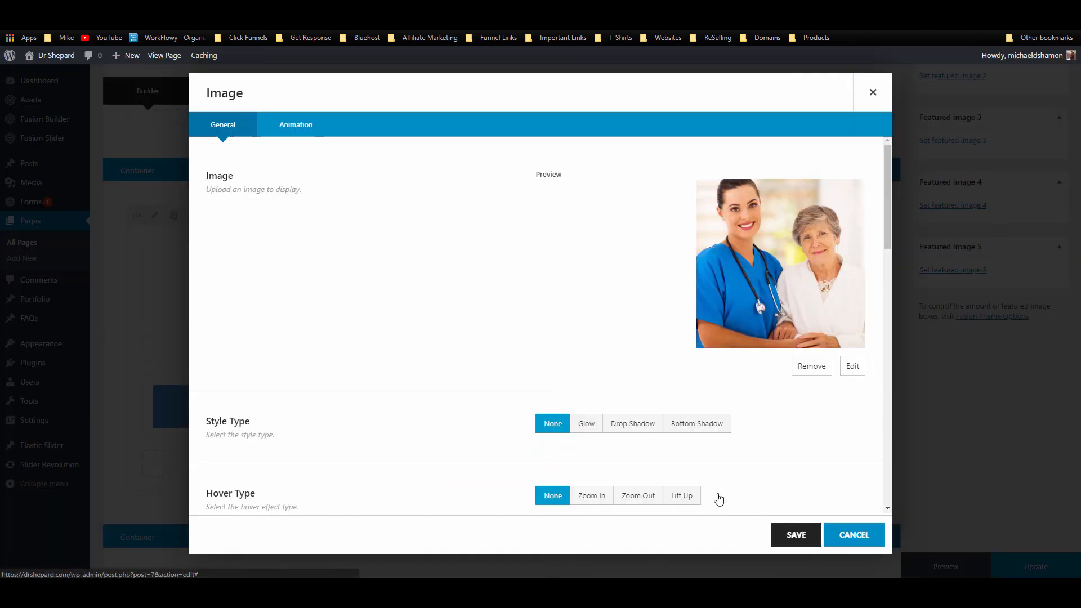
pyautogui.scroll(-6, 352, 316)
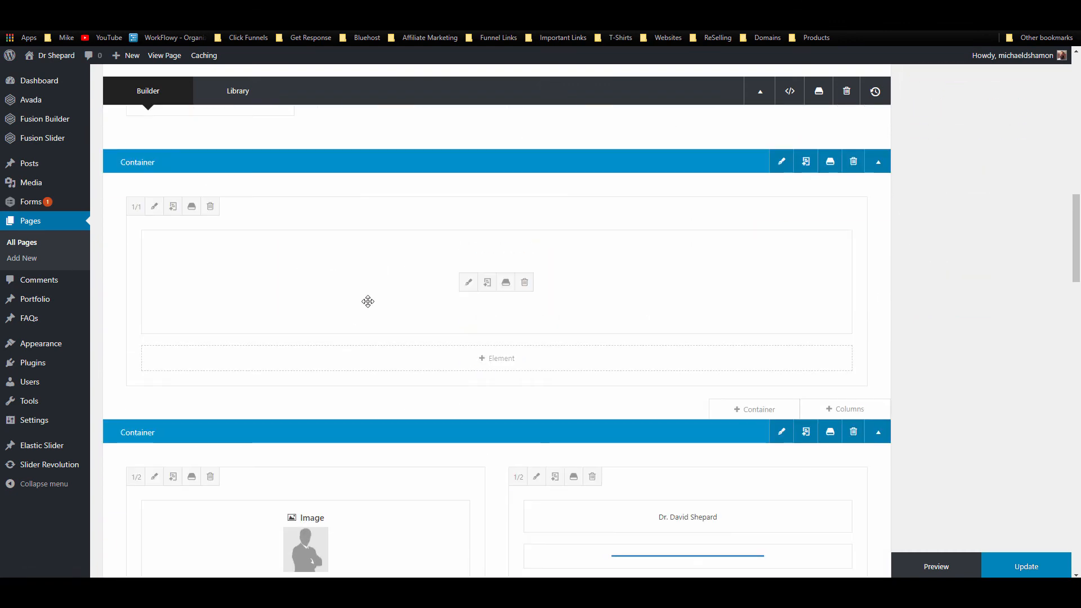
# Step: Delete all eight placeholder items from the image carousel
pyautogui.click(467, 283)
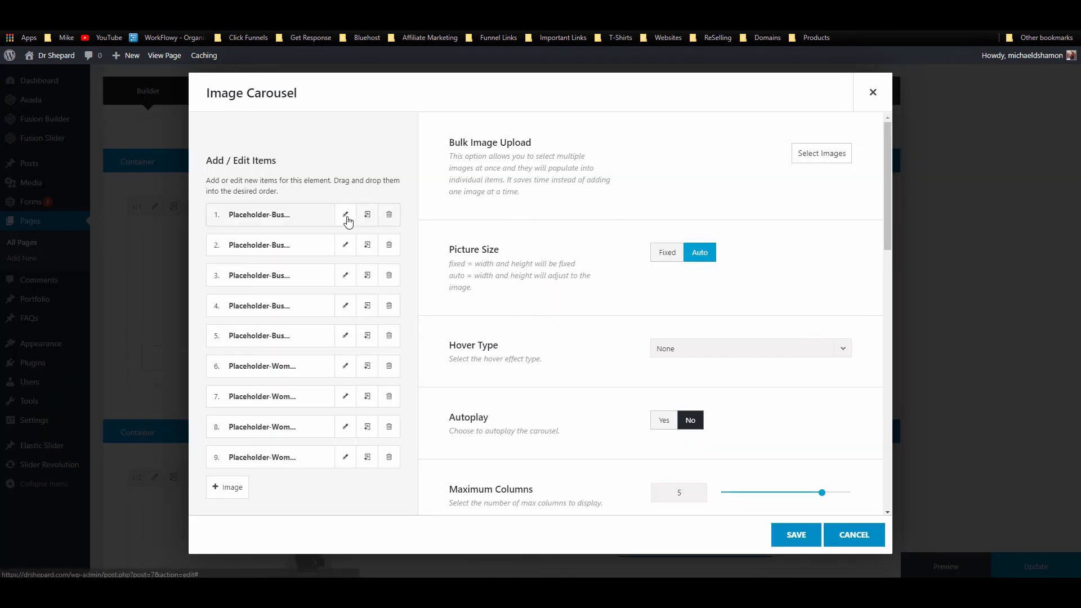
pyautogui.click(388, 457)
pyautogui.click(388, 396)
pyautogui.click(388, 397)
pyautogui.click(388, 366)
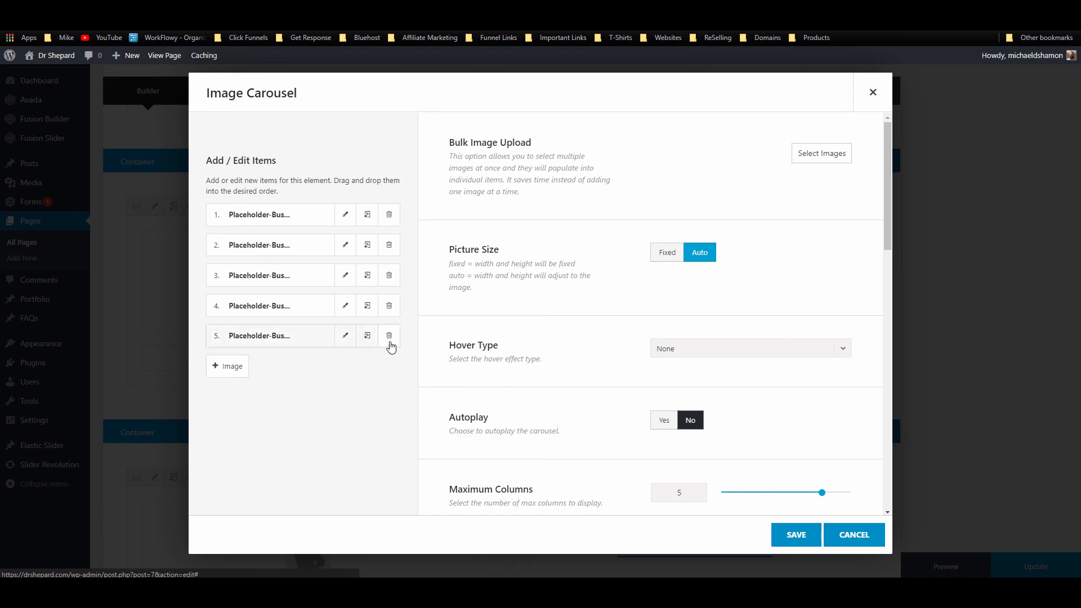
pyautogui.click(388, 336)
pyautogui.click(388, 305)
pyautogui.click(389, 276)
pyautogui.click(388, 245)
pyautogui.click(391, 221)
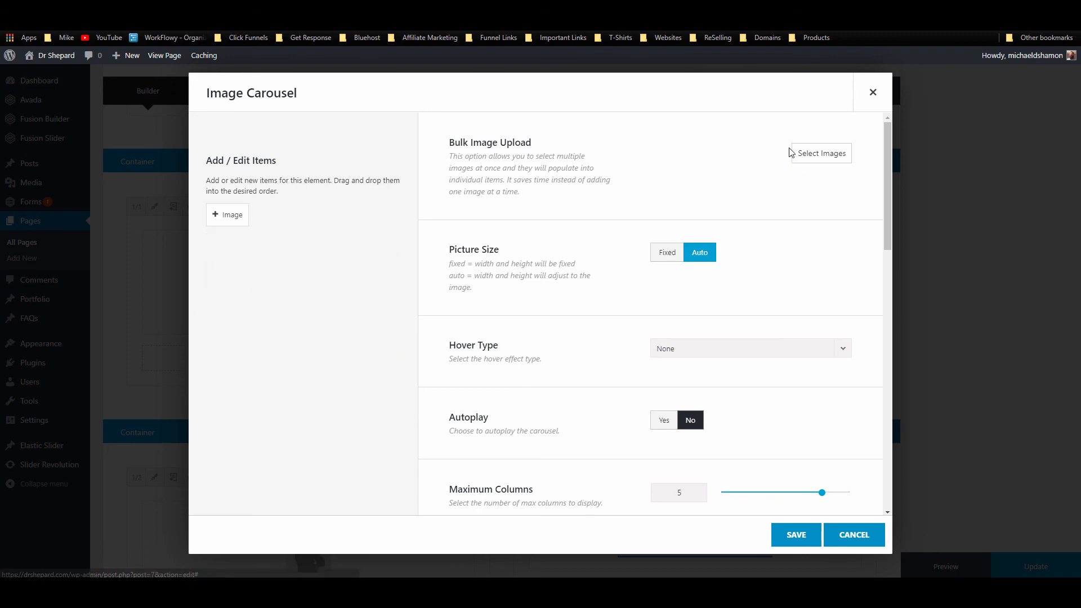
# Step: Add ten medical and family photos to the carousel and save it
pyautogui.click(814, 154)
pyautogui.click(86, 201)
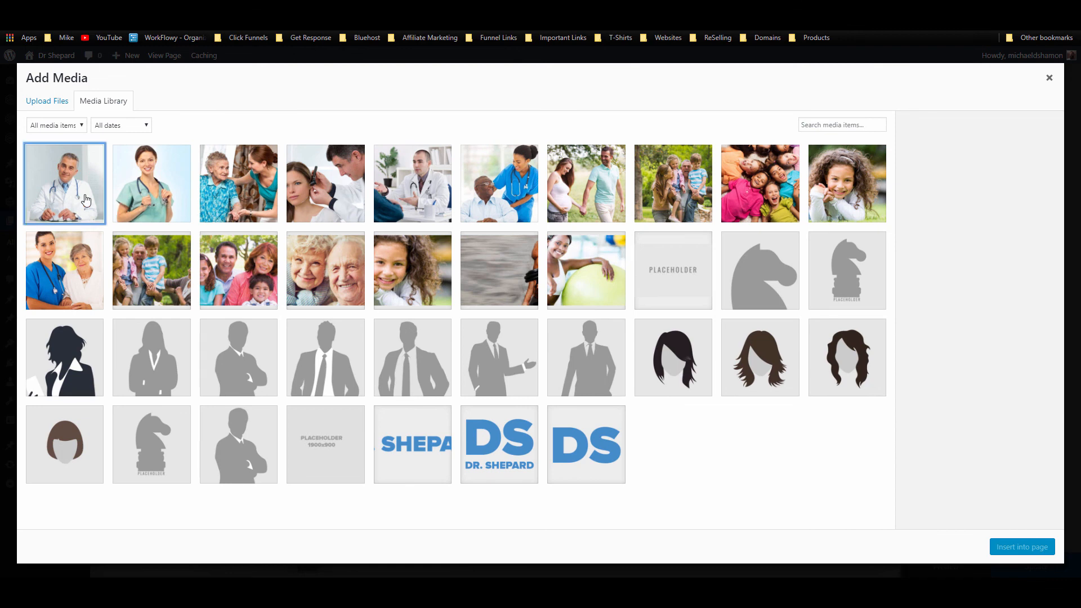
pyautogui.keyDown('shift'); pyautogui.click(833, 187); pyautogui.keyUp('shift')
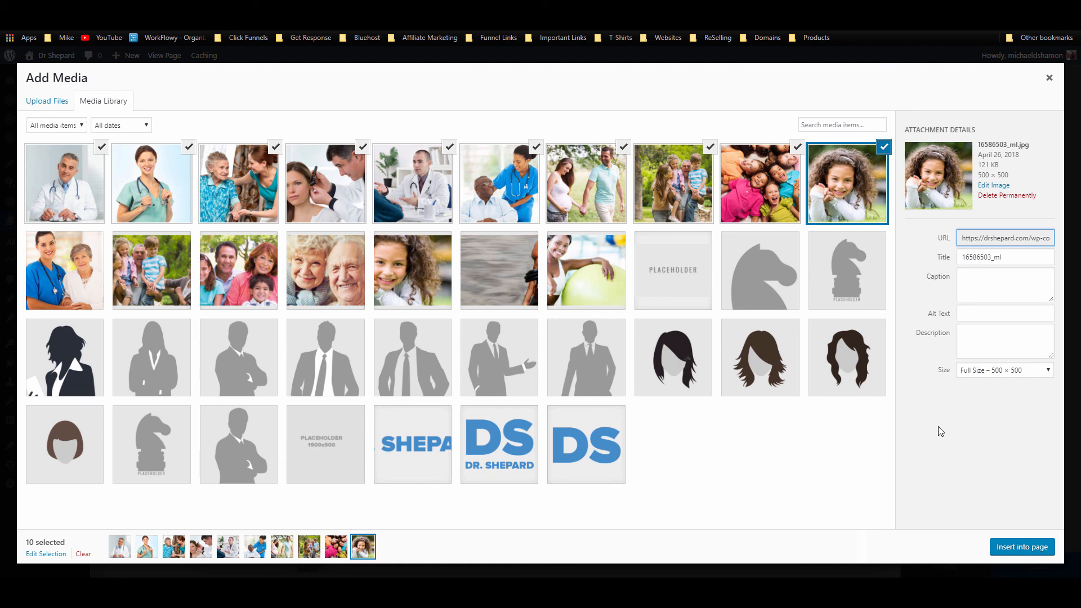
pyautogui.click(1039, 548)
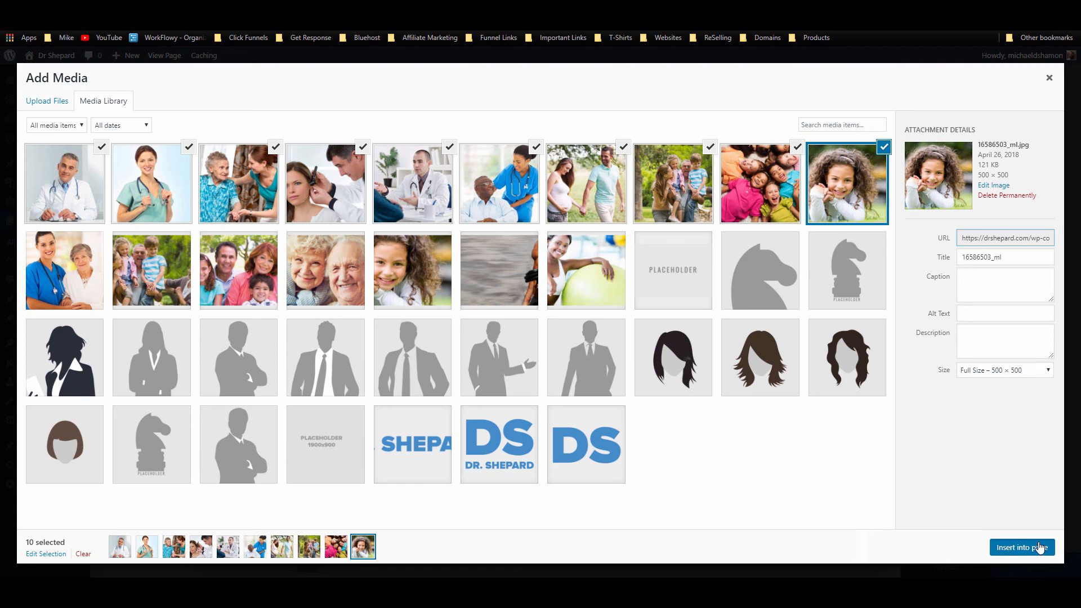
pyautogui.click(772, 532)
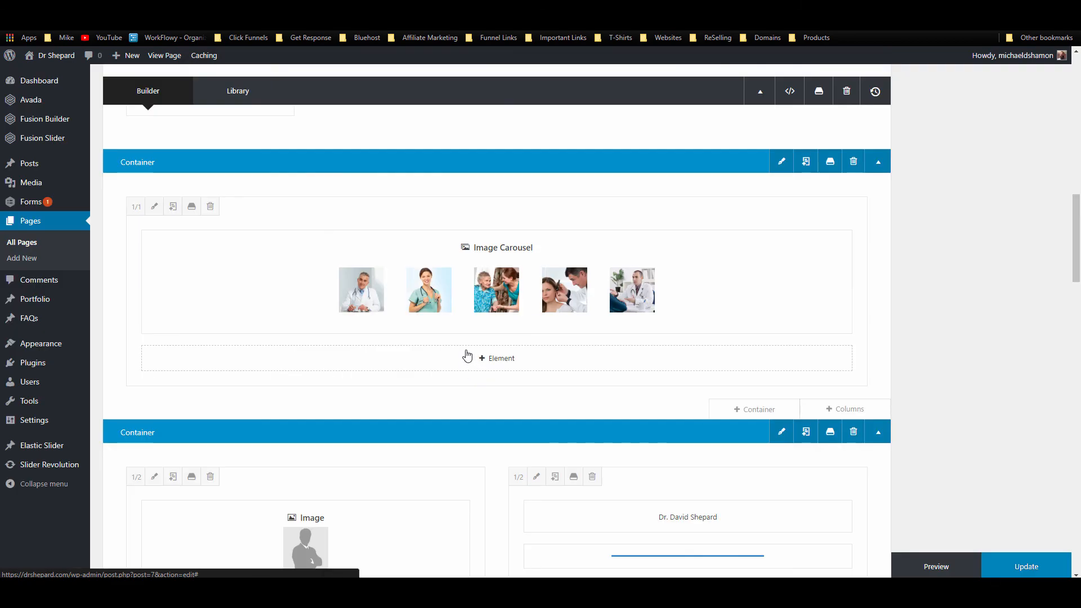
# Step: Set the bio image beside the doctor's text to the white-coat doctor photo misc-7
pyautogui.scroll(-3, 467, 354)
pyautogui.click(277, 355)
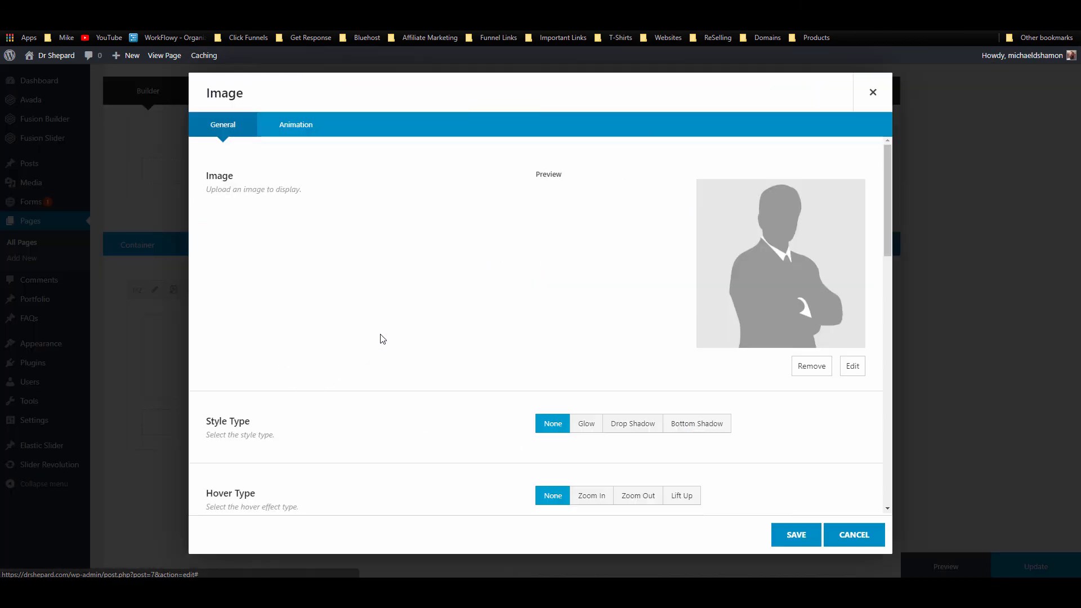
pyautogui.click(853, 367)
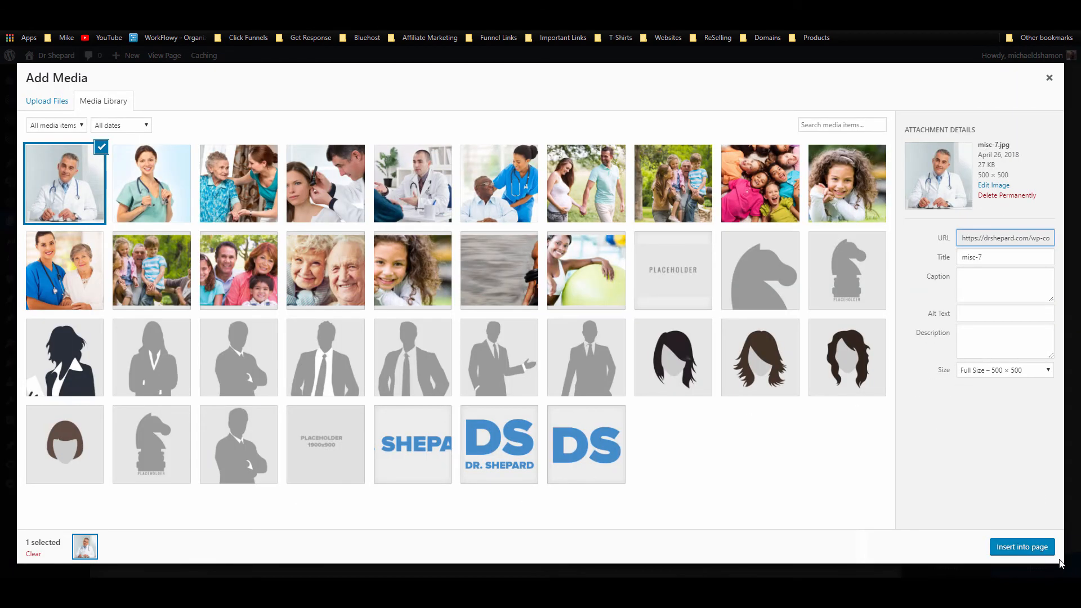
pyautogui.click(1022, 547)
pyautogui.click(786, 533)
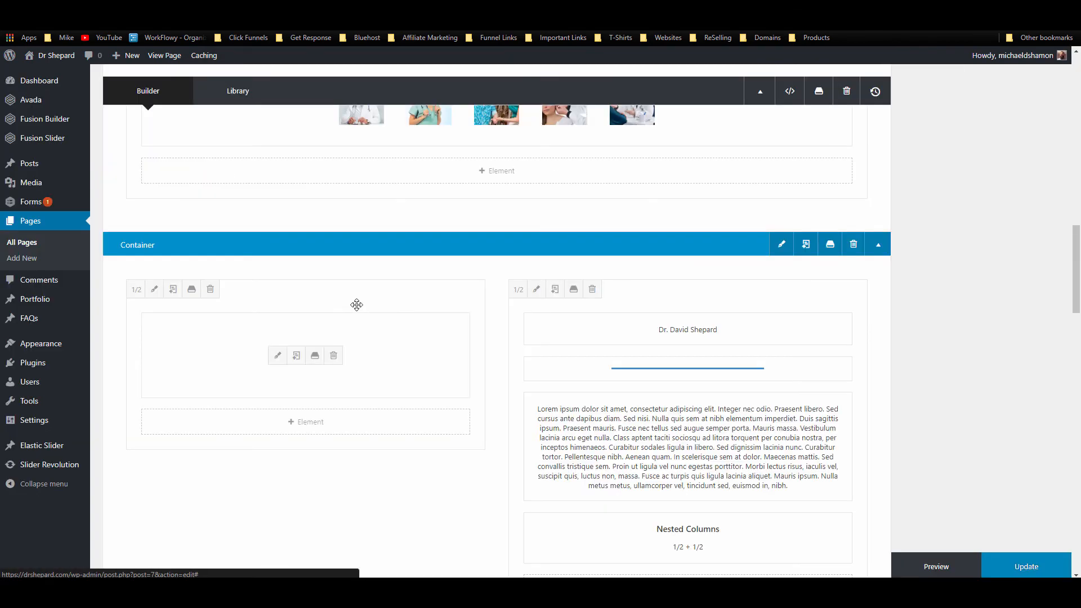
# Step: Remove the duplicate misc-7.jpg item from the carousel and save it
pyautogui.scroll(5, 437, 299)
pyautogui.click(466, 379)
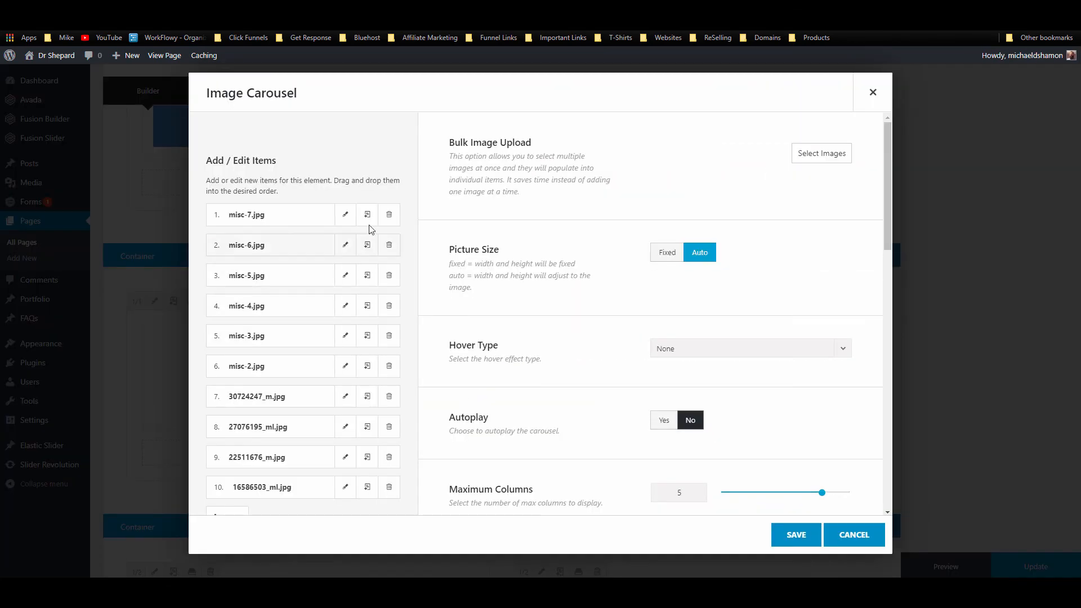
pyautogui.click(389, 215)
pyautogui.click(796, 534)
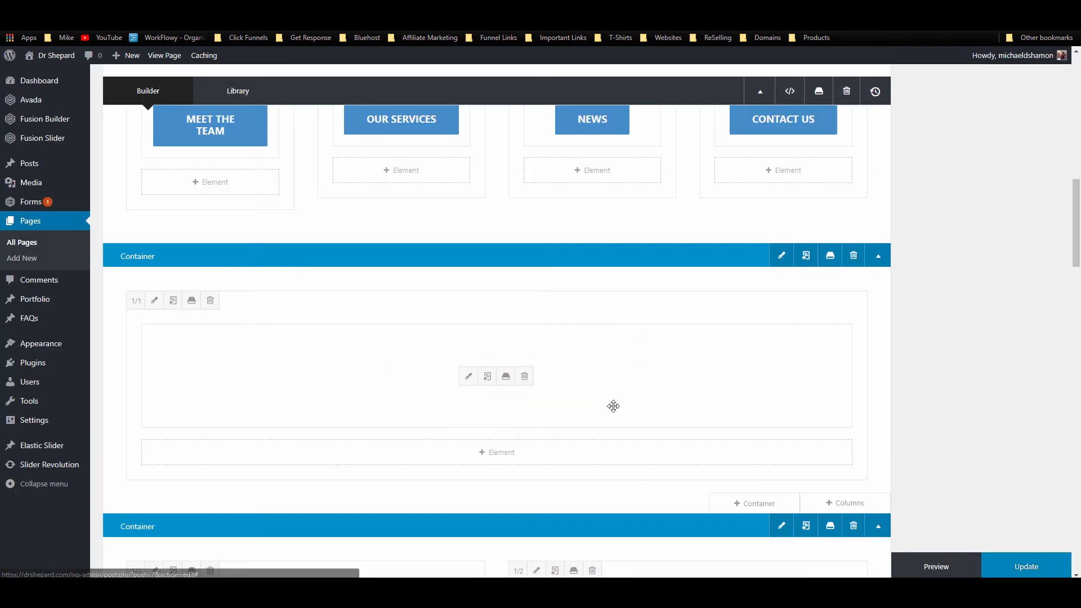
# Step: Save the home page layout changes in Fusion Builder
pyautogui.scroll(-7, 613, 405)
pyautogui.scroll(-9, 620, 392)
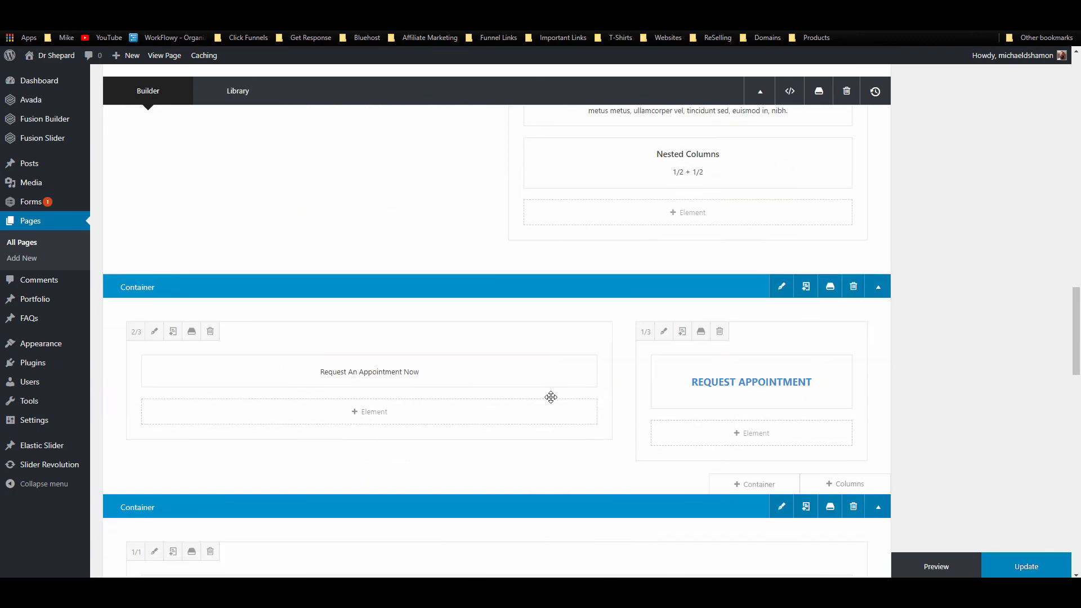
pyautogui.scroll(-1, 620, 391)
pyautogui.click(1037, 569)
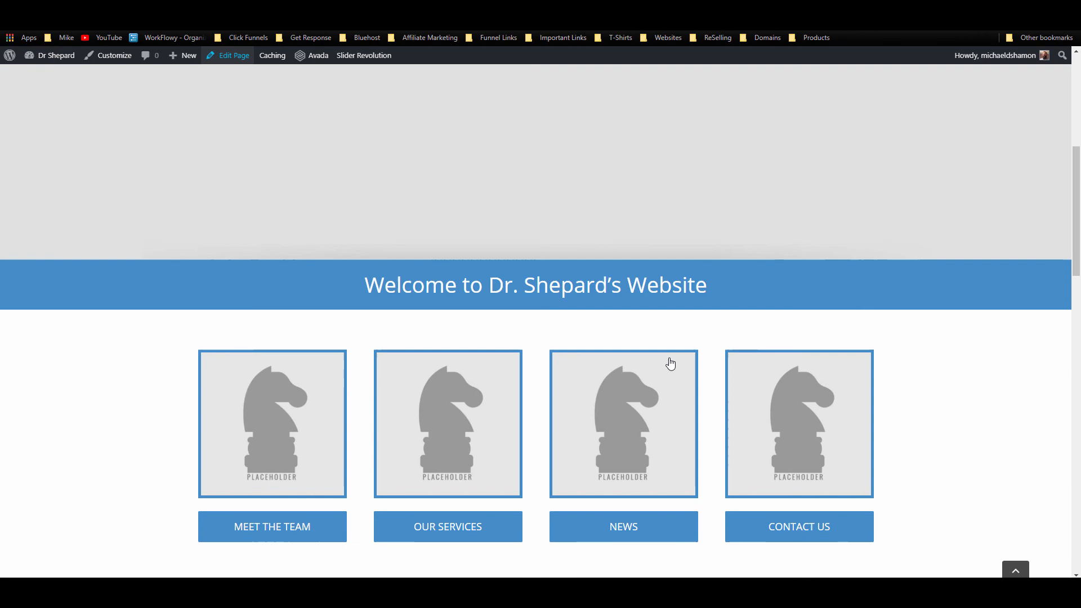
# Step: On the live home page, advance the photo carousel and scroll down to the news posts
pyautogui.scroll(10, 668, 362)
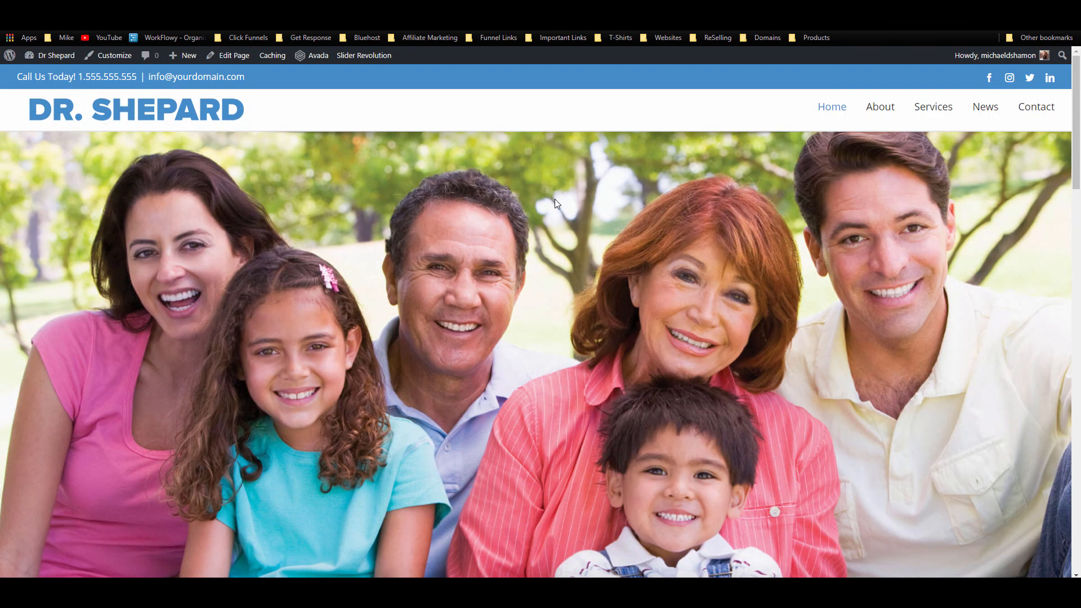
pyautogui.scroll(-6, 556, 204)
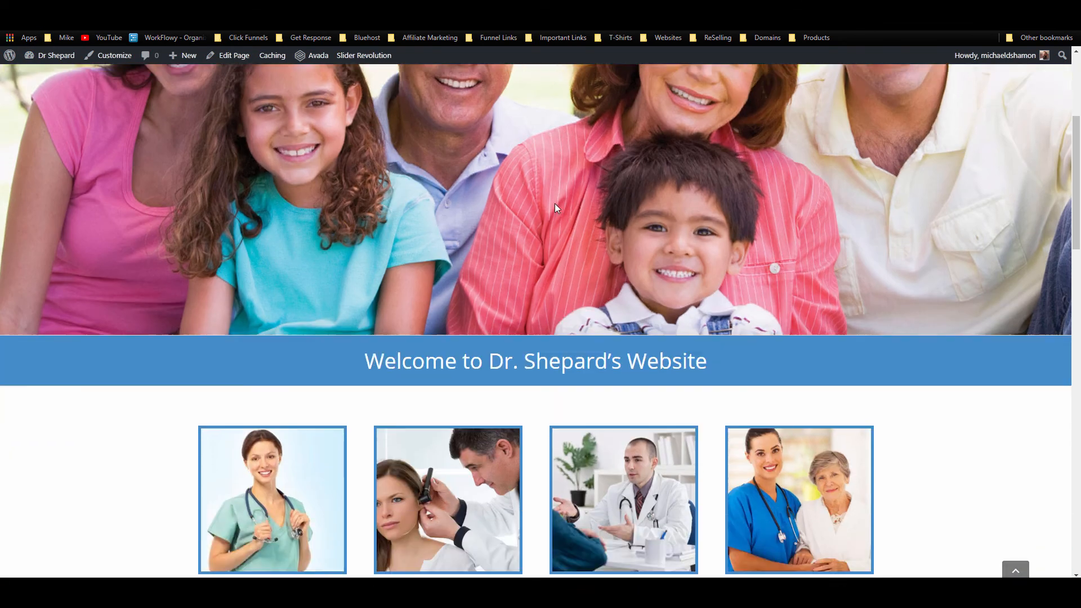
pyautogui.scroll(-7, 799, 369)
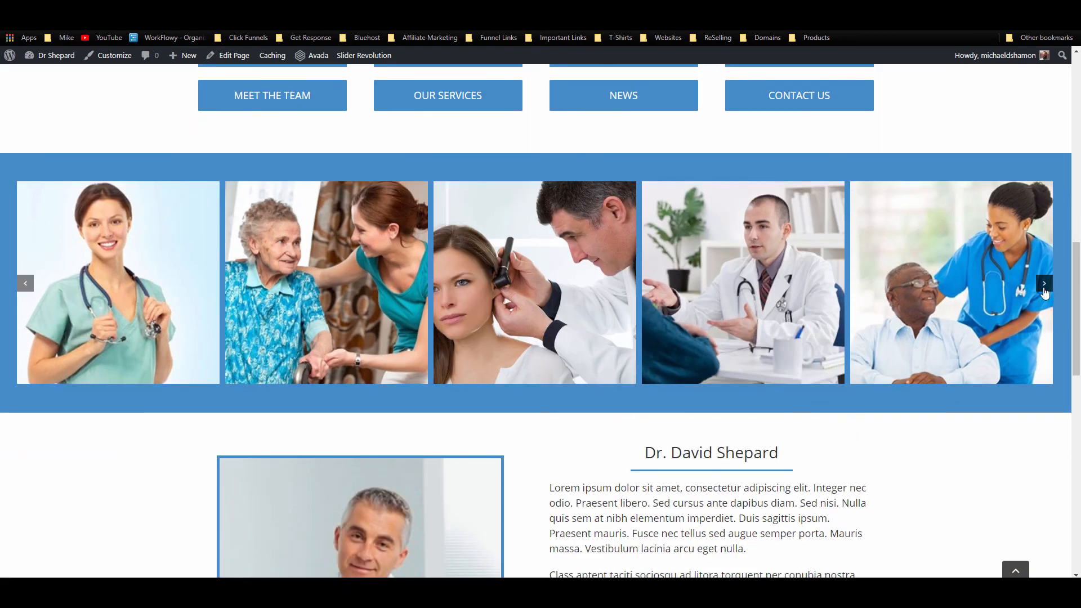
pyautogui.click(1044, 283)
pyautogui.scroll(-5, 1045, 293)
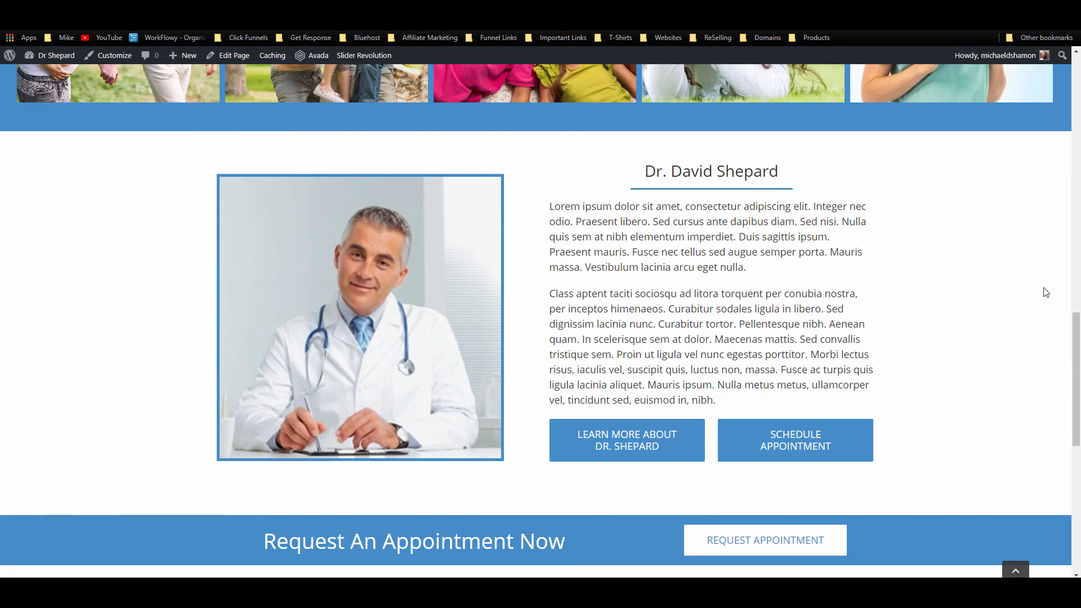
pyautogui.scroll(-7, 1046, 293)
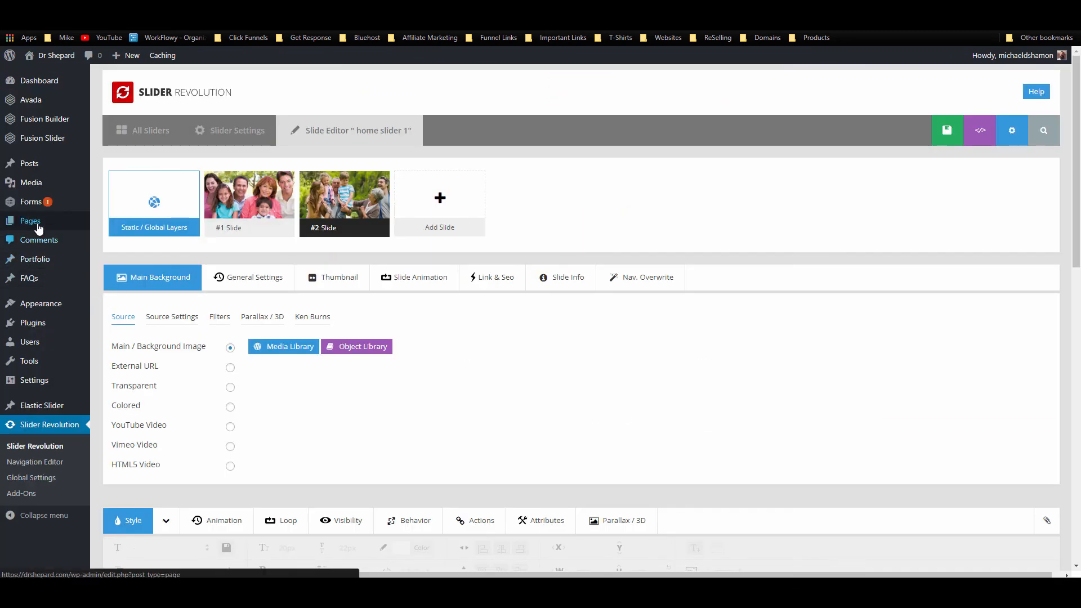
# Step: From All Posts, open New Post 2 and New Post 3 in new tabs and edit New Post 1
pyautogui.moveTo(34, 164)
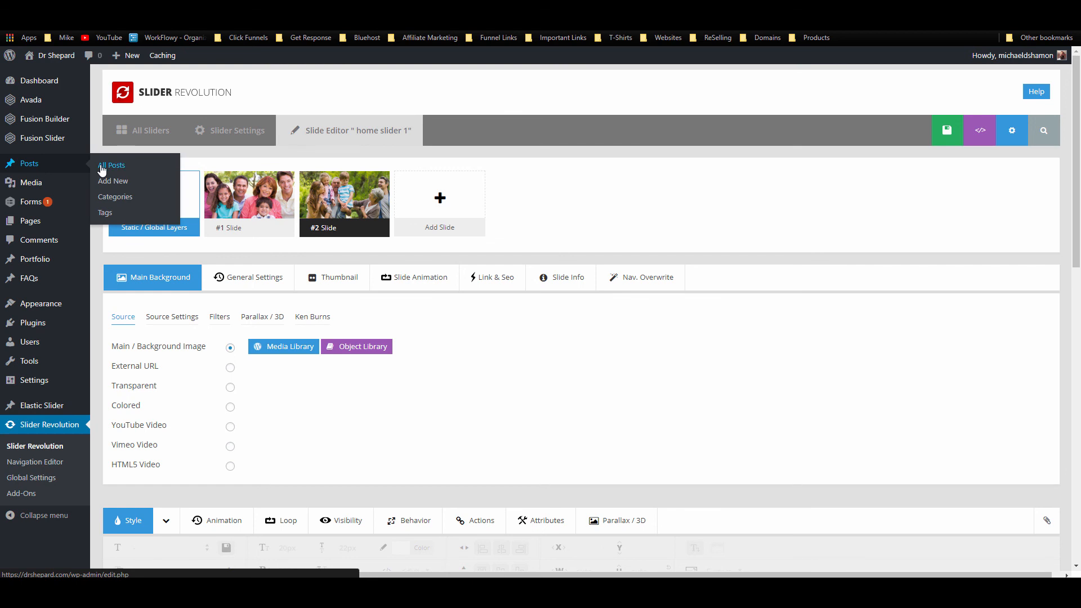
pyautogui.click(102, 169)
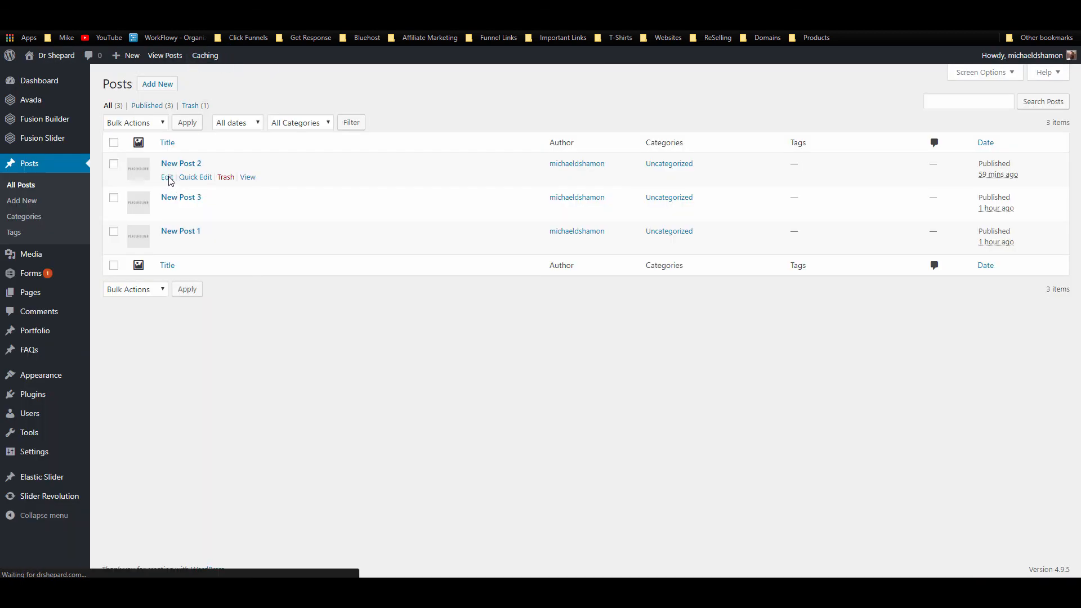
pyautogui.middleClick(168, 178)
pyautogui.middleClick(168, 212)
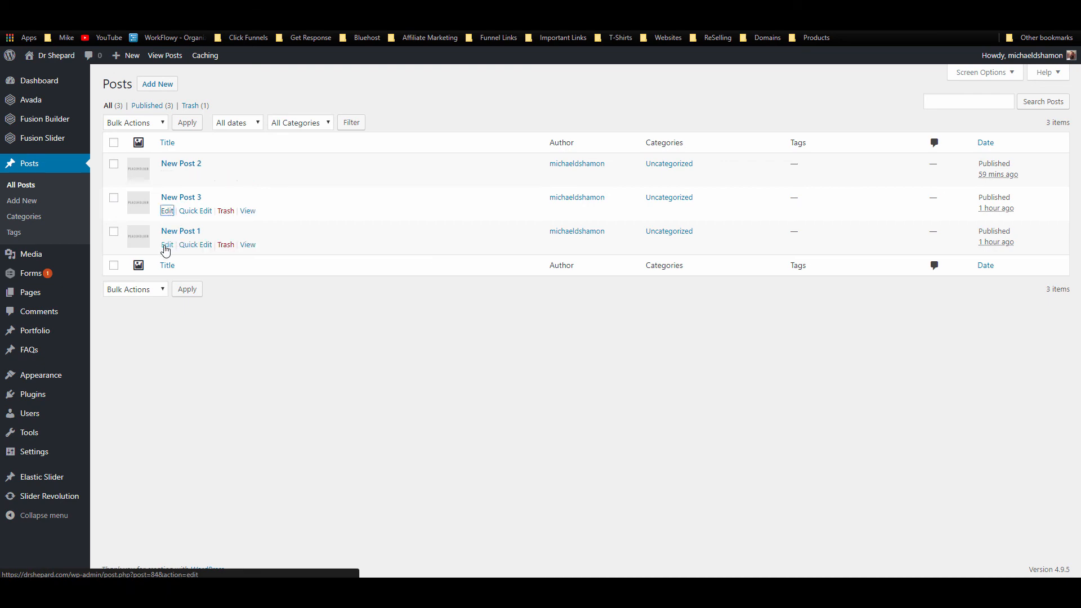
pyautogui.click(166, 245)
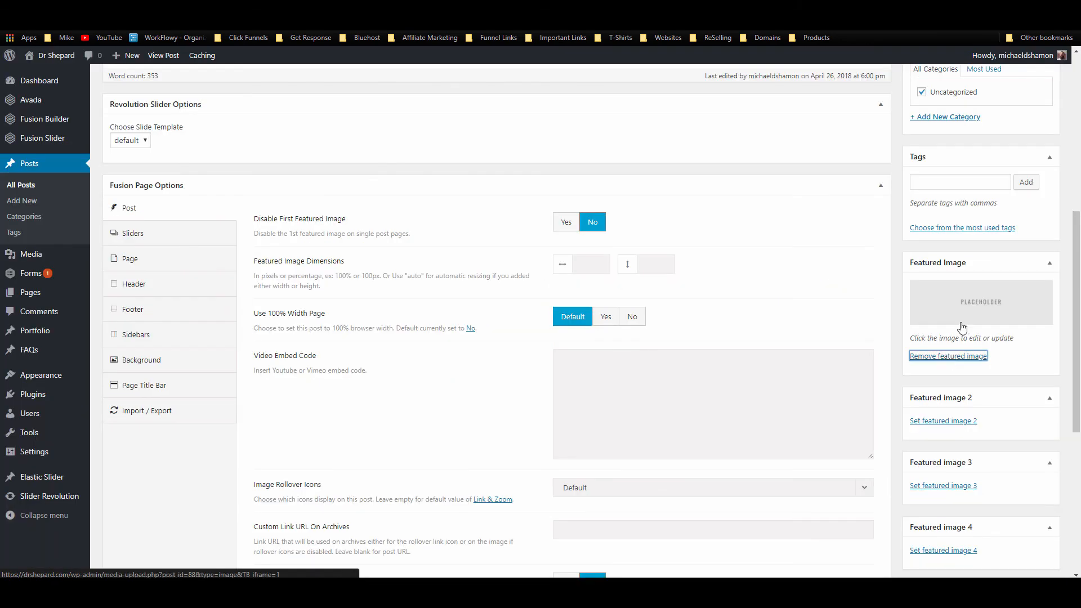
# Step: Replace New Post 1's placeholder featured image with a Media Library photo and update the post
pyautogui.click(929, 355)
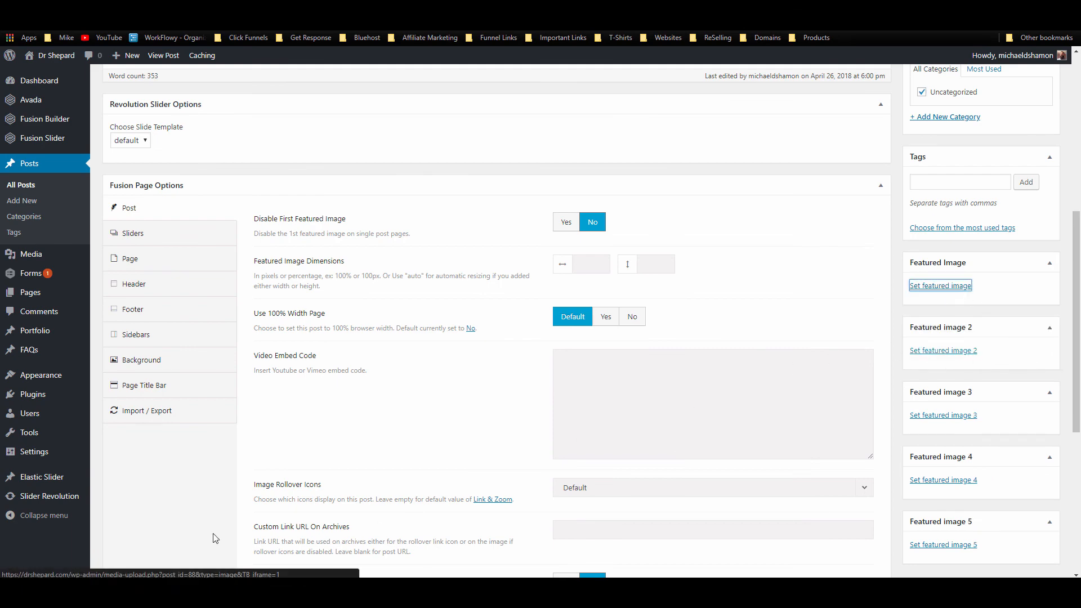
pyautogui.click(934, 286)
pyautogui.moveTo(138, 591)
pyautogui.click(589, 269)
pyautogui.click(1017, 546)
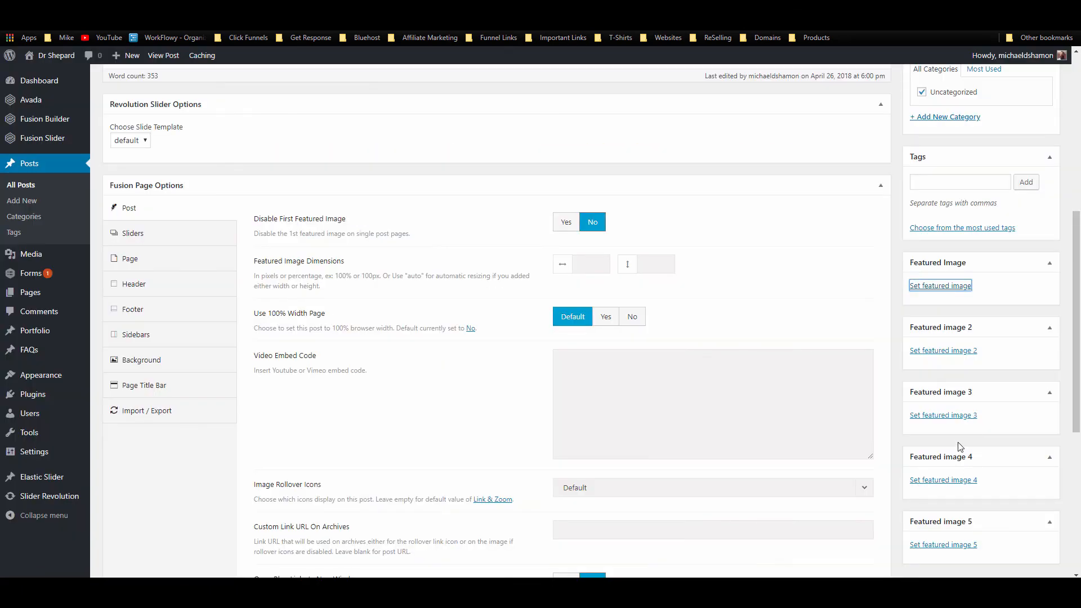
pyautogui.scroll(5, 998, 303)
pyautogui.click(1024, 127)
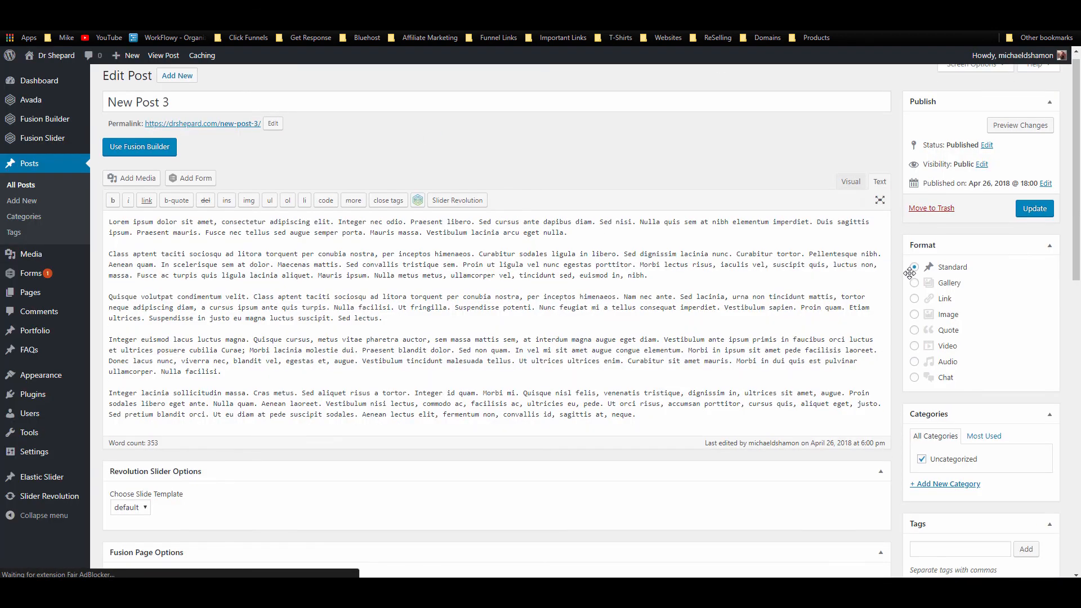
# Step: Make the curly-haired girl photo the next post's featured image and update it
pyautogui.scroll(-6, 967, 401)
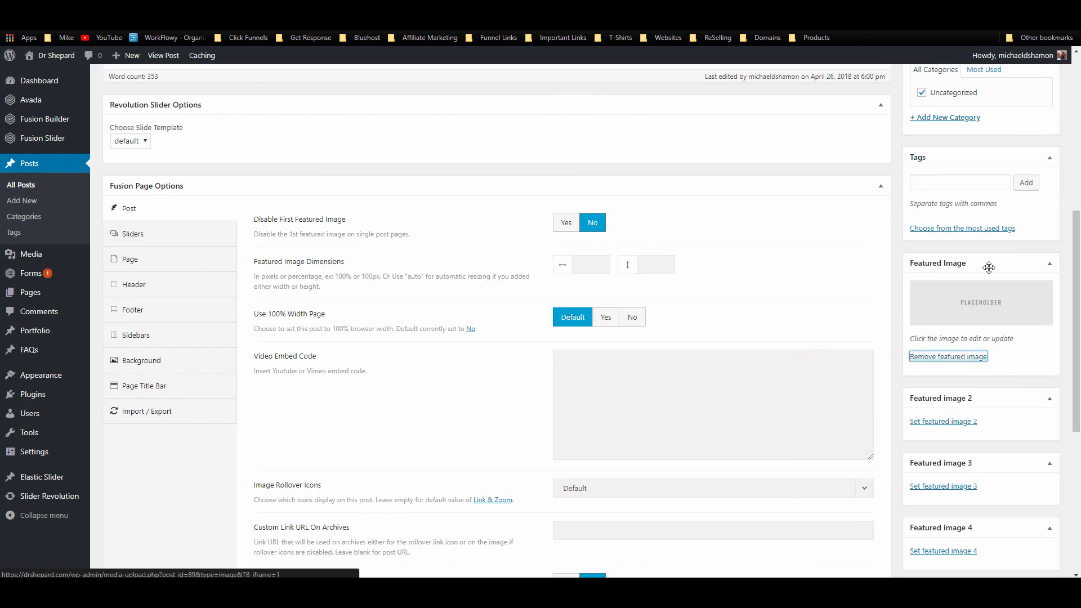
pyautogui.click(981, 303)
pyautogui.click(1017, 550)
pyautogui.scroll(5, 997, 402)
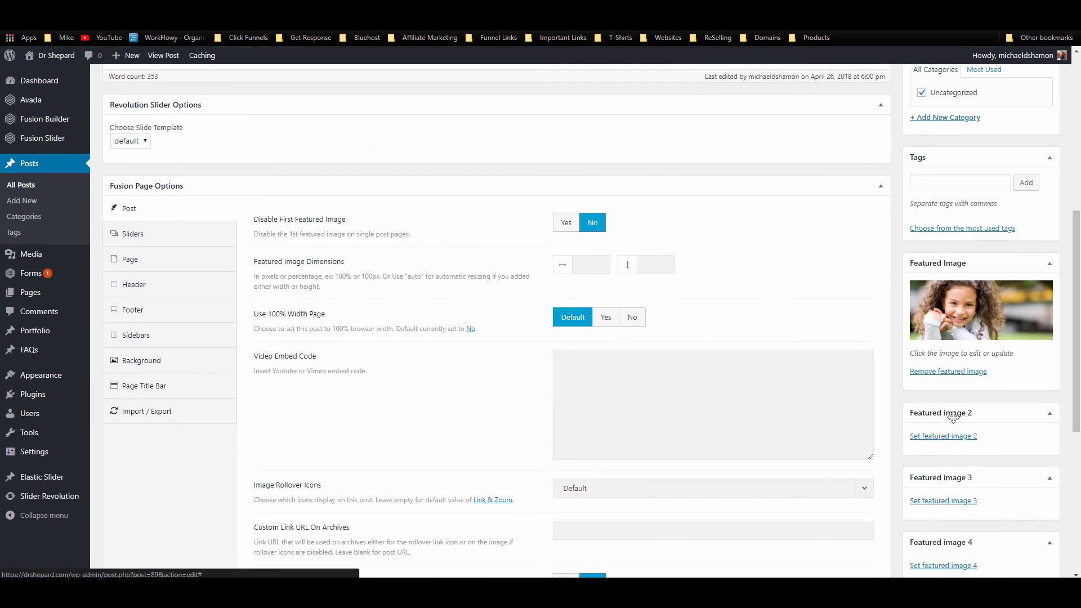
pyautogui.scroll(10, 948, 415)
pyautogui.click(1033, 217)
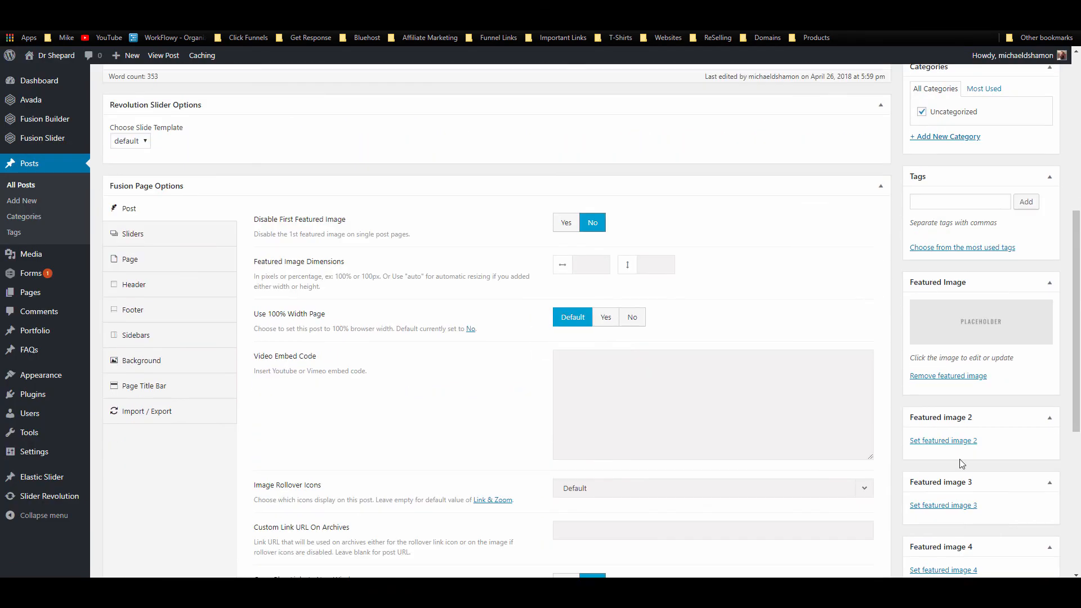
# Step: Set slider-6.jpg as the last post's featured image and update it
pyautogui.click(938, 338)
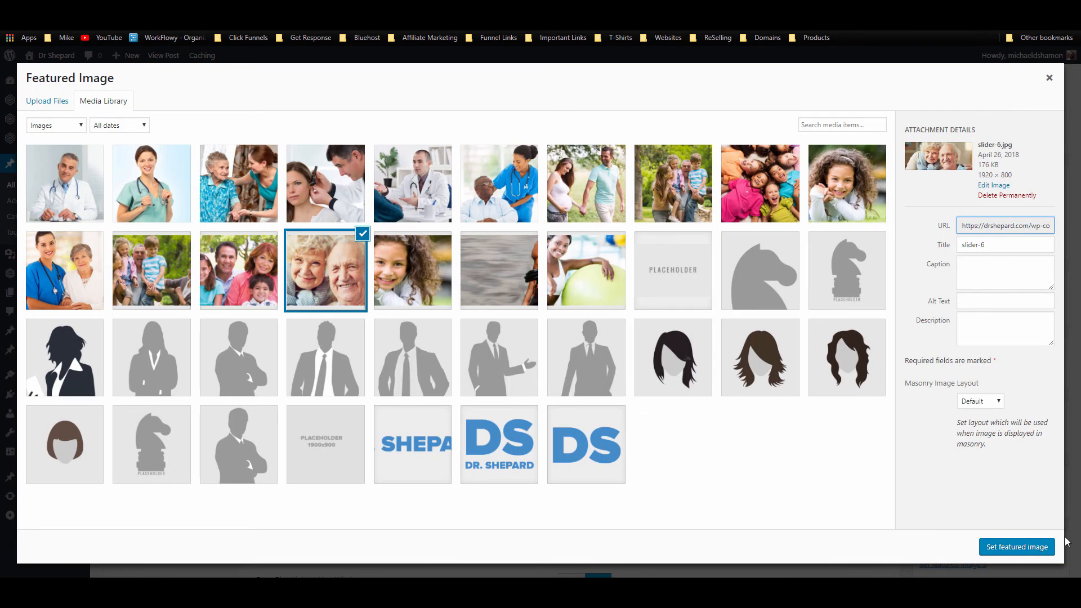
pyautogui.click(1024, 552)
pyautogui.scroll(5, 1008, 453)
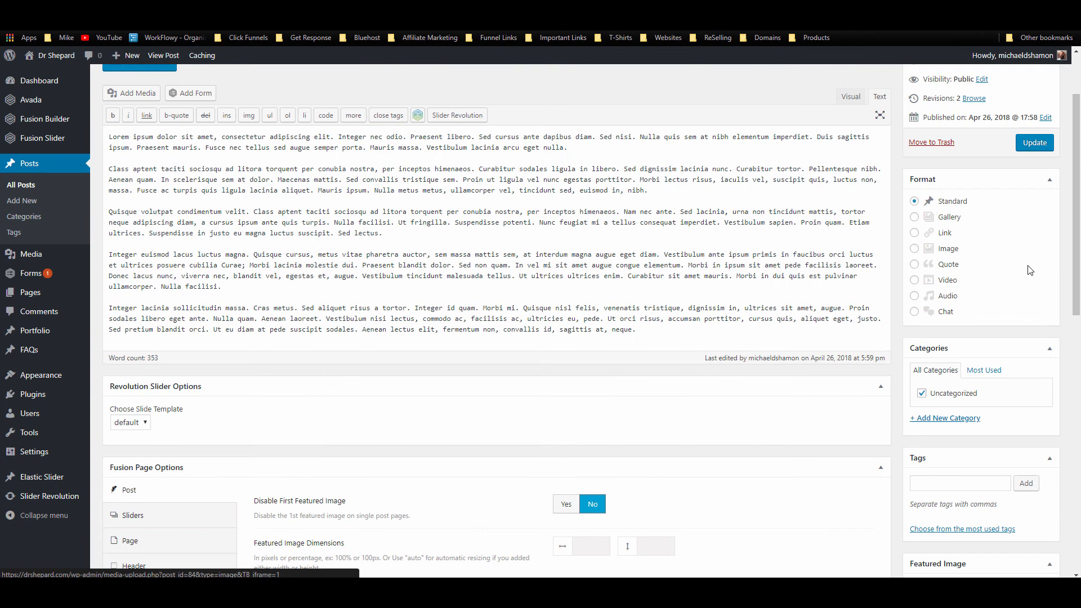
pyautogui.click(1030, 145)
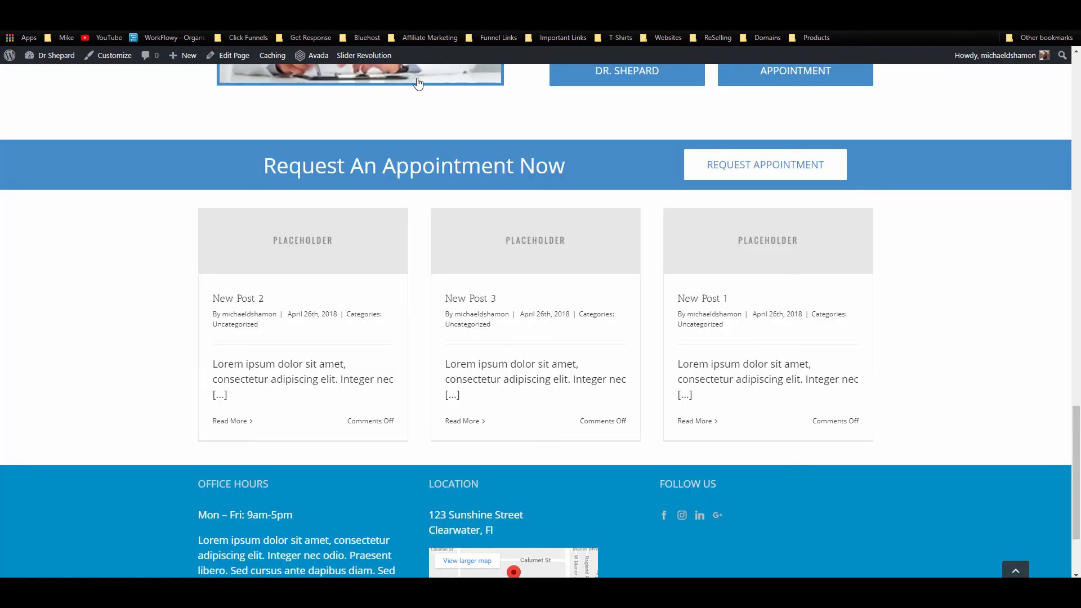
# Step: In the About page editor, replace the top silhouette image with the doctor photo
pyautogui.scroll(20, 670, 244)
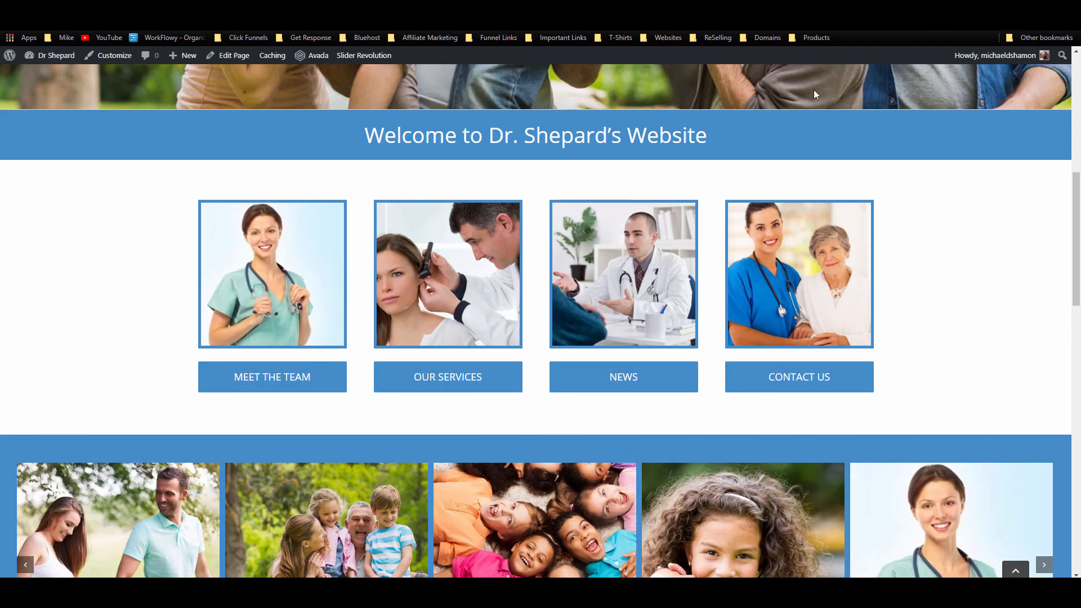
pyautogui.scroll(2, 910, 145)
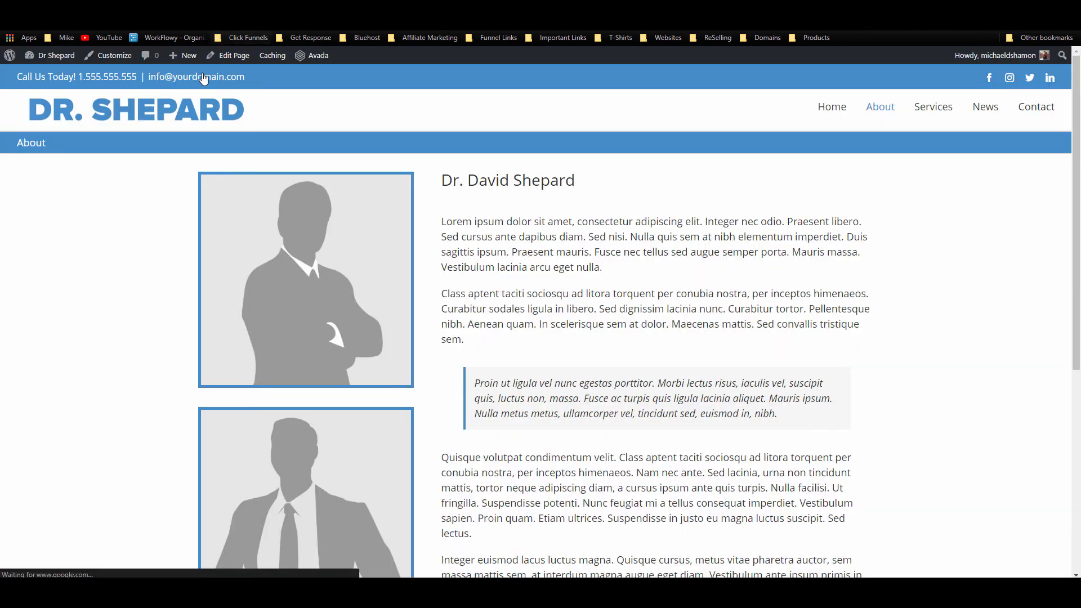
pyautogui.click(236, 58)
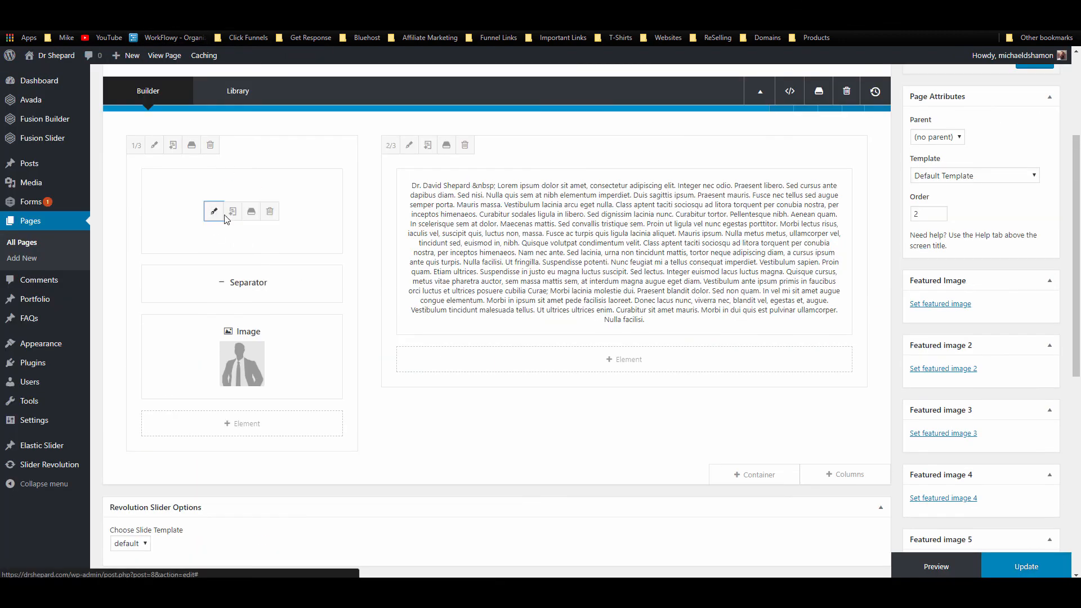
pyautogui.click(214, 212)
pyautogui.click(843, 367)
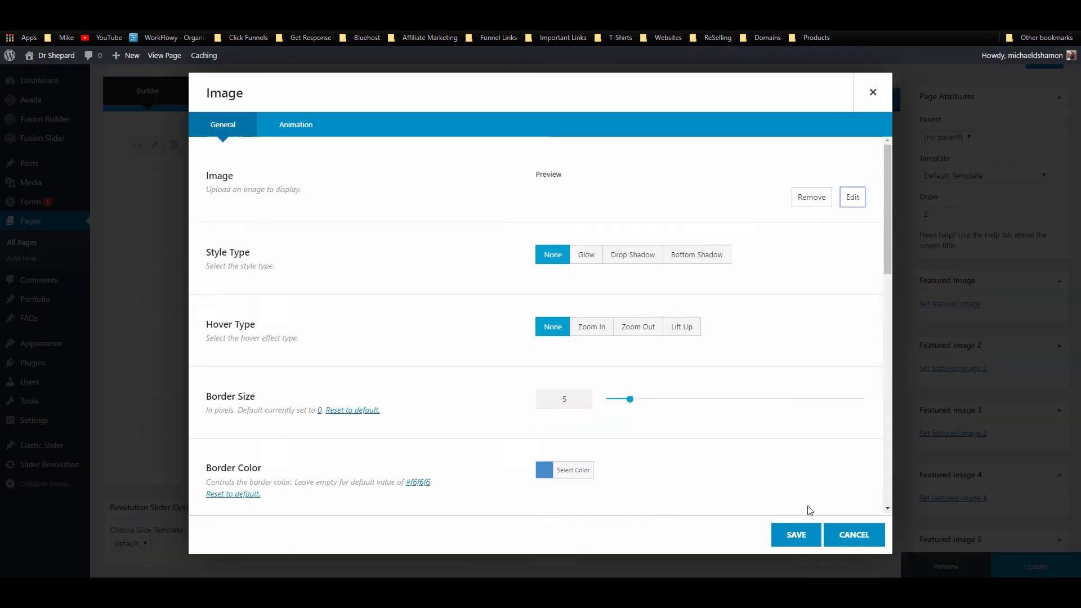
pyautogui.click(808, 531)
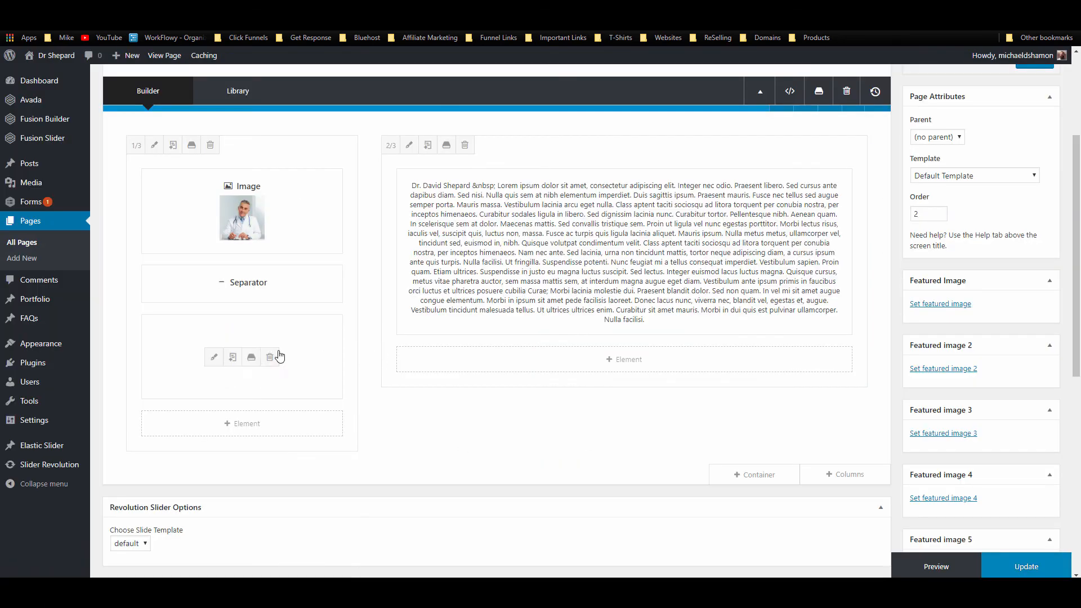
# Step: Replace the second silhouette image with the couple photo and update the About page
pyautogui.click(213, 361)
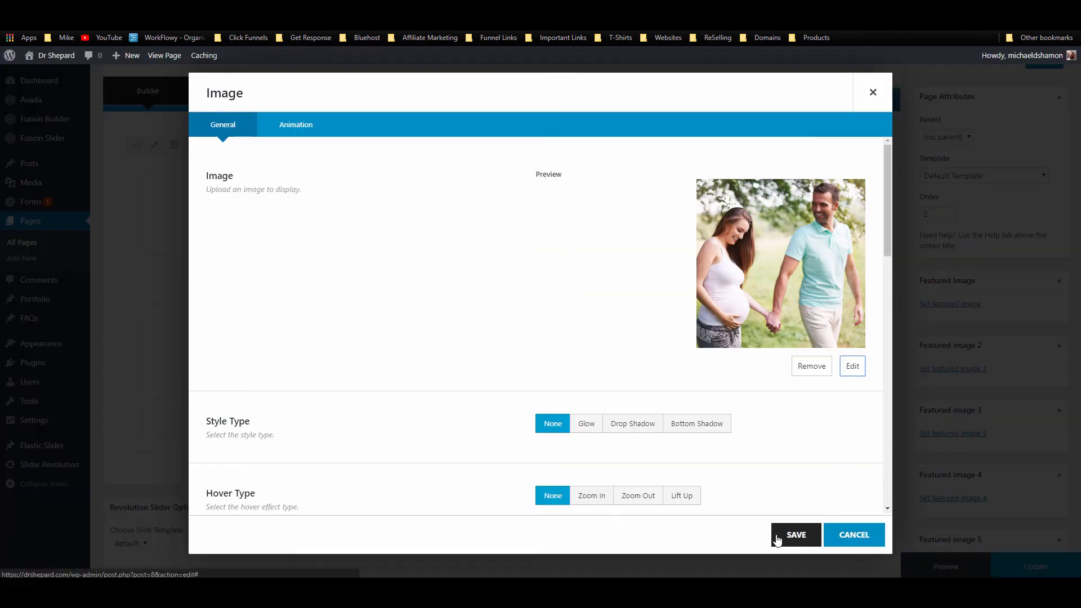
pyautogui.click(794, 533)
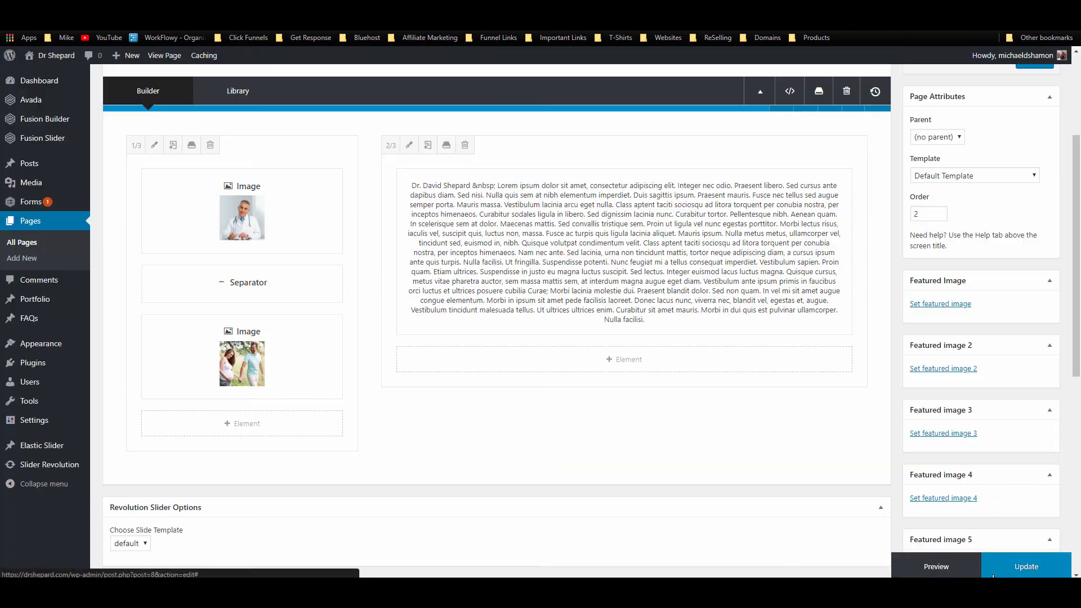
pyautogui.click(1013, 566)
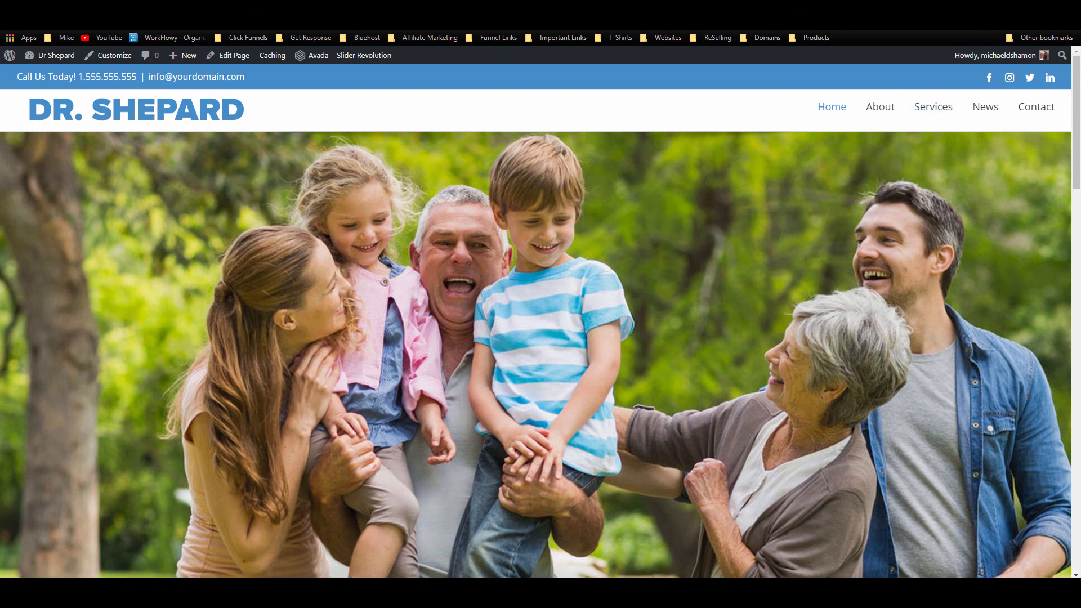
# Step: Replace the first Services side image with the nurse and elderly patient photo
pyautogui.click(880, 106)
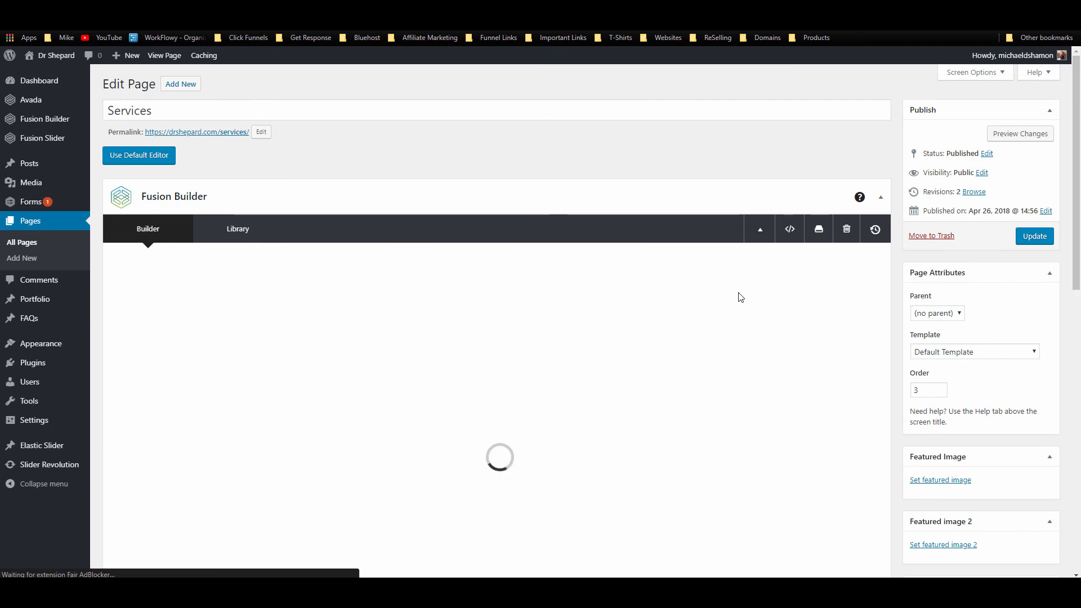
pyautogui.scroll(-3, 740, 298)
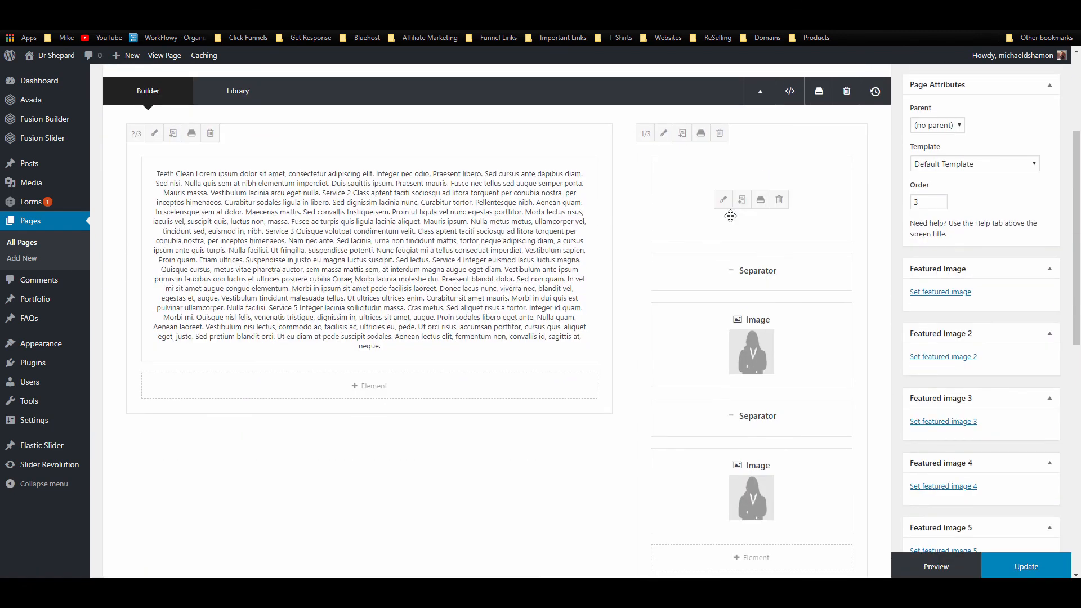
pyautogui.click(721, 201)
pyautogui.click(854, 367)
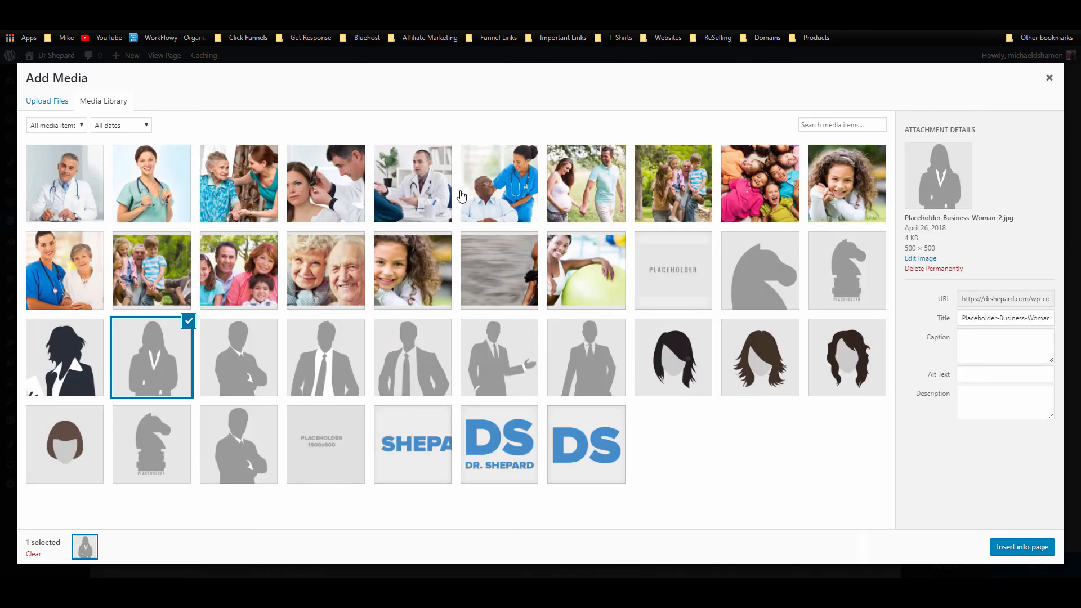
pyautogui.click(495, 185)
pyautogui.click(1021, 546)
pyautogui.scroll(-3, 815, 429)
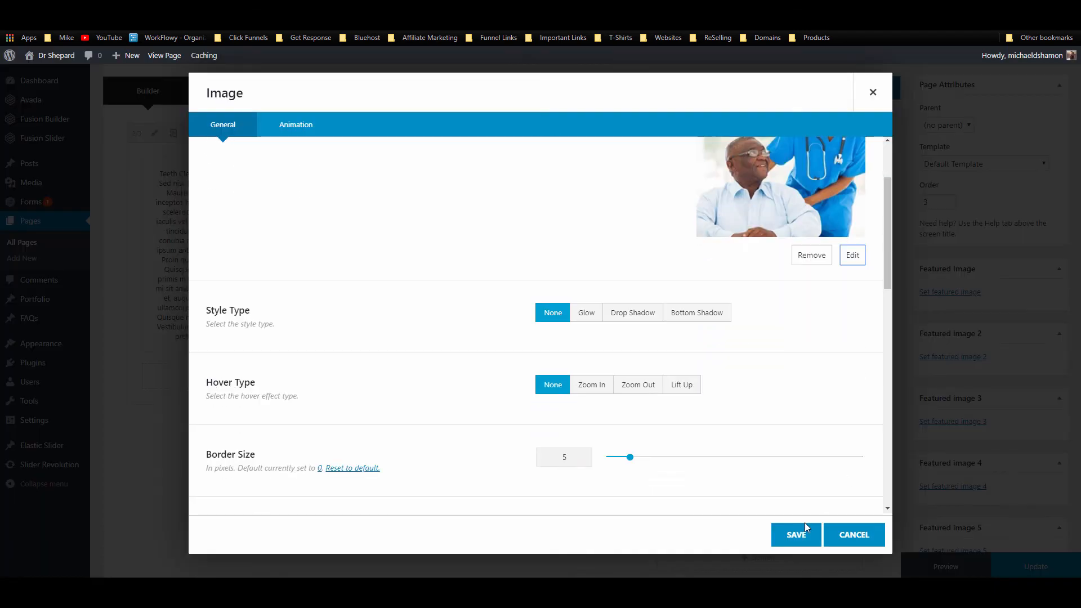
pyautogui.click(796, 535)
# Step: Replace the second side image with the doctor examining a woman's ear
pyautogui.click(724, 346)
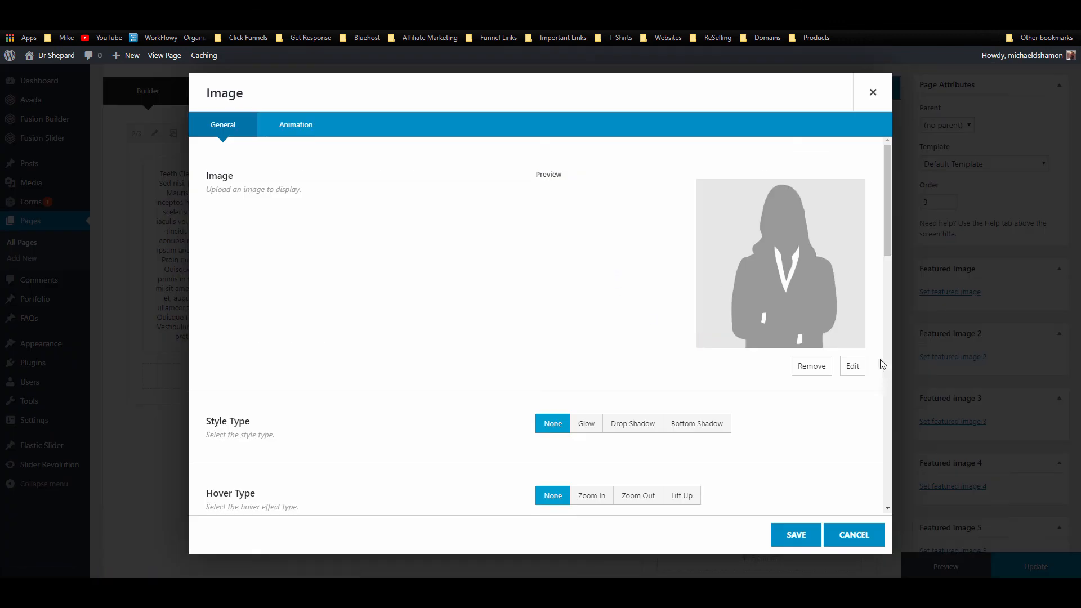
pyautogui.click(853, 365)
pyautogui.click(323, 180)
pyautogui.click(1022, 547)
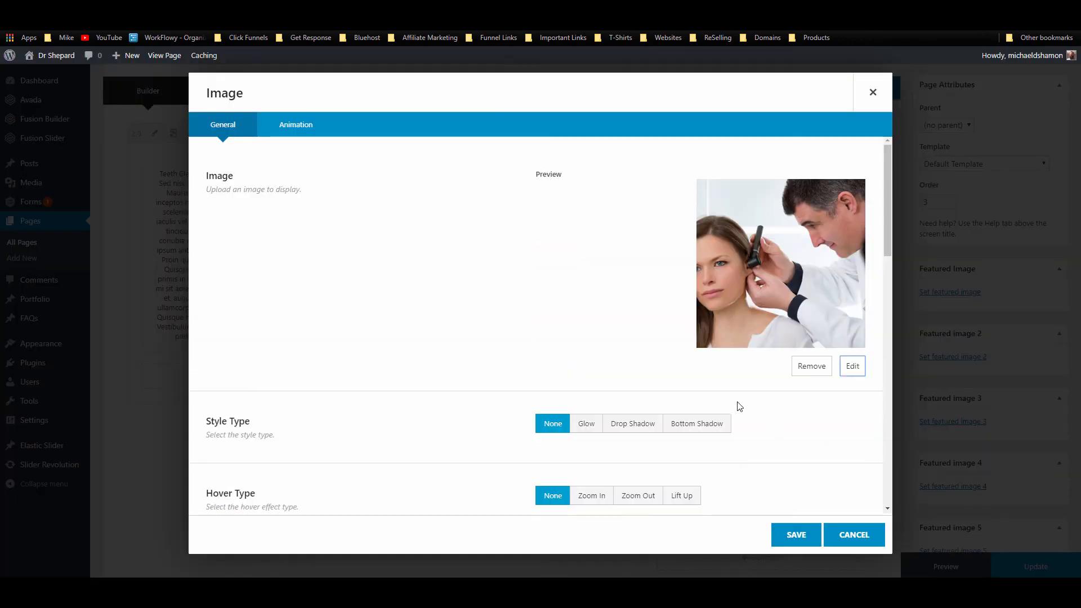
pyautogui.click(817, 541)
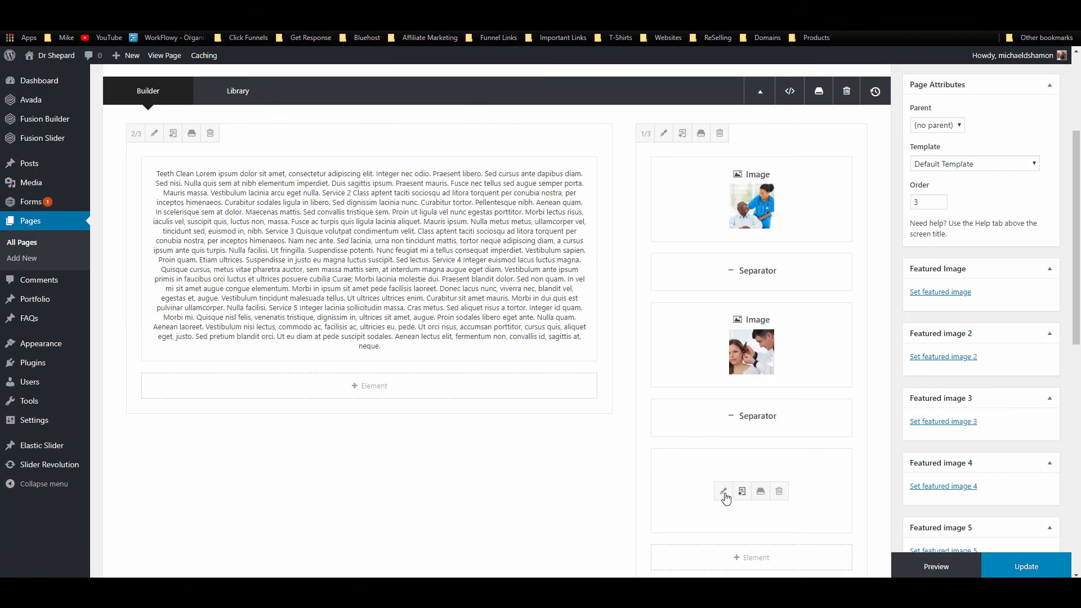
# Step: Set the third side image to the carer with elderly woman photo and update the Services page
pyautogui.click(725, 490)
pyautogui.click(854, 366)
pyautogui.click(242, 181)
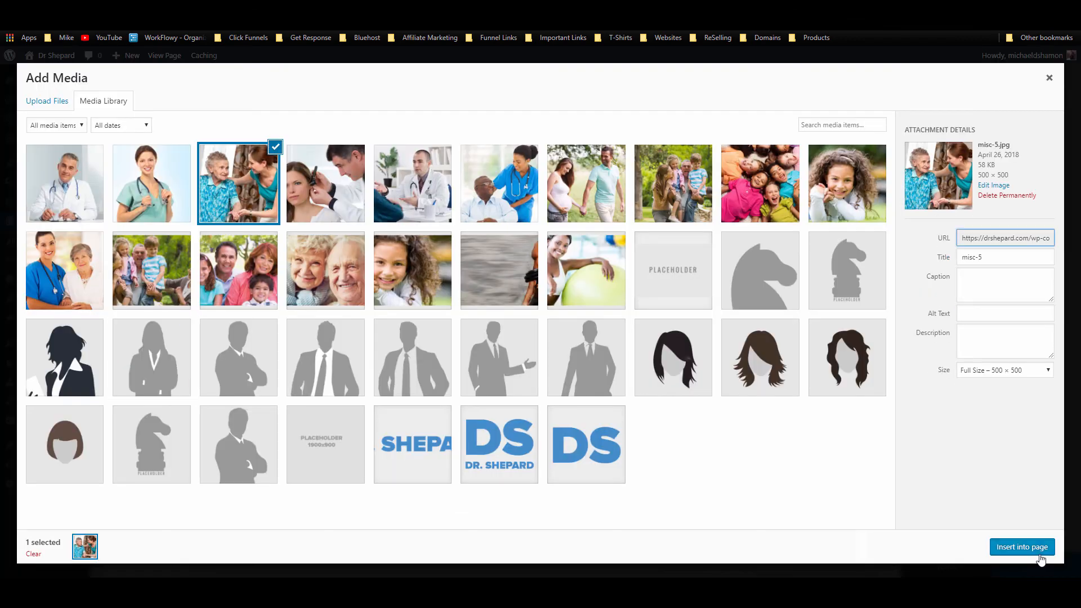
pyautogui.click(1035, 539)
pyautogui.click(796, 534)
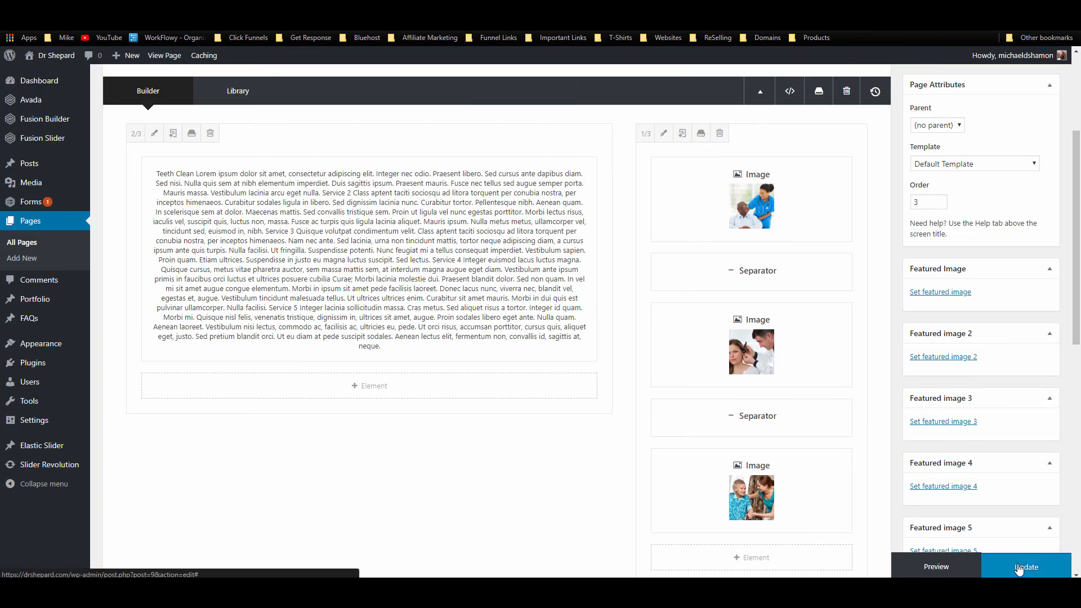
pyautogui.click(1026, 567)
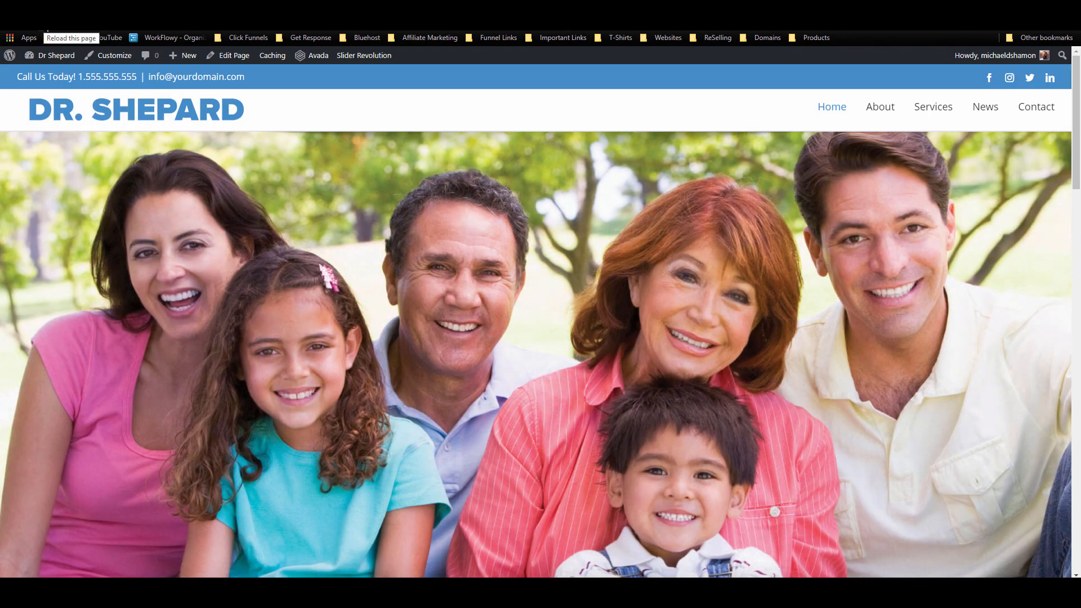
pyautogui.click(48, 31)
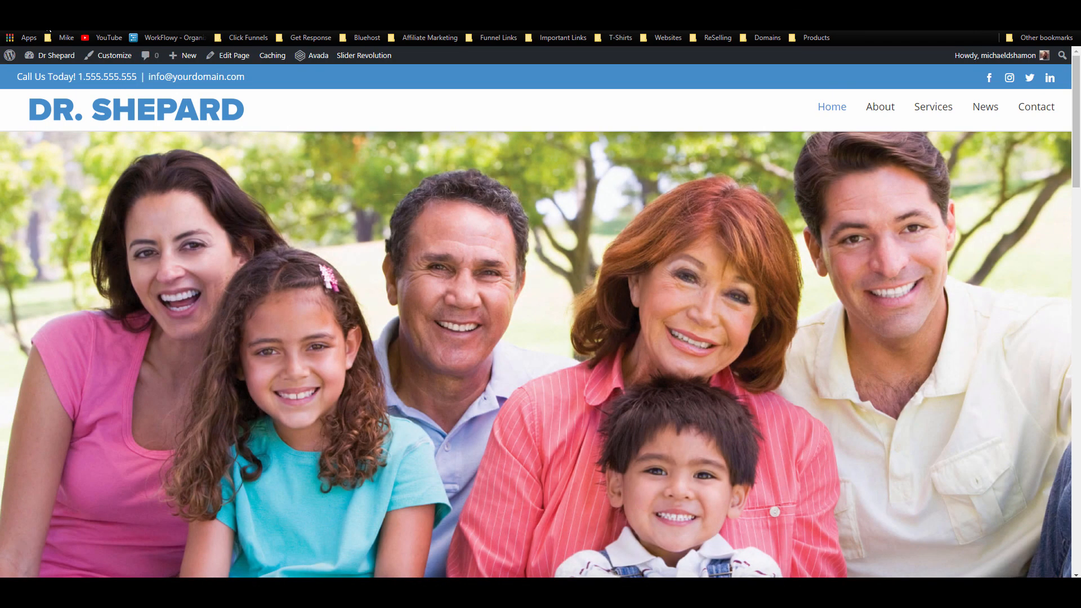
pyautogui.scroll(-9, 579, 162)
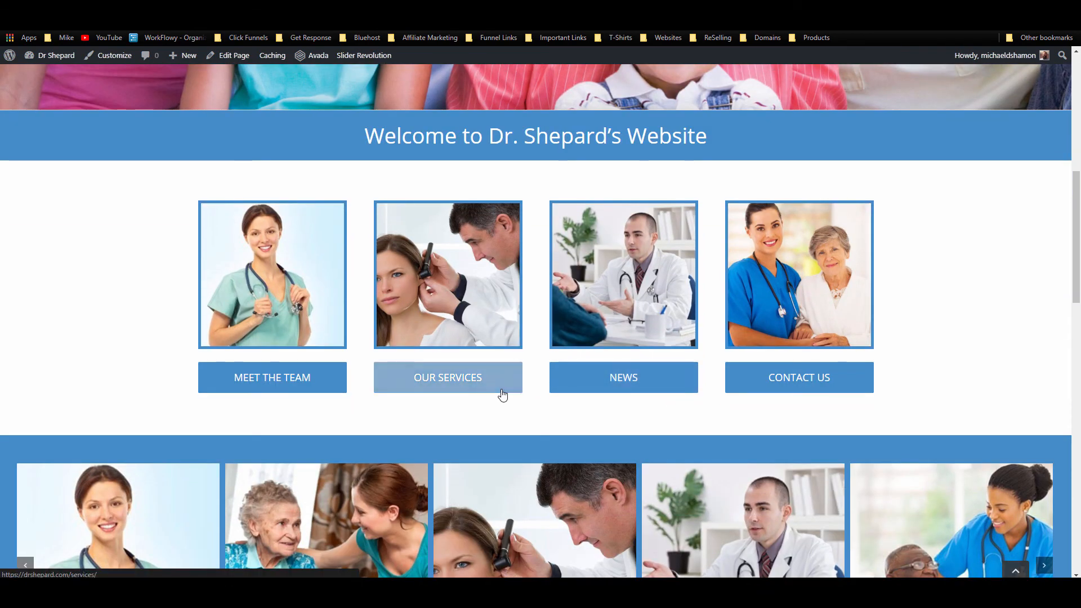
pyautogui.scroll(-5, 334, 356)
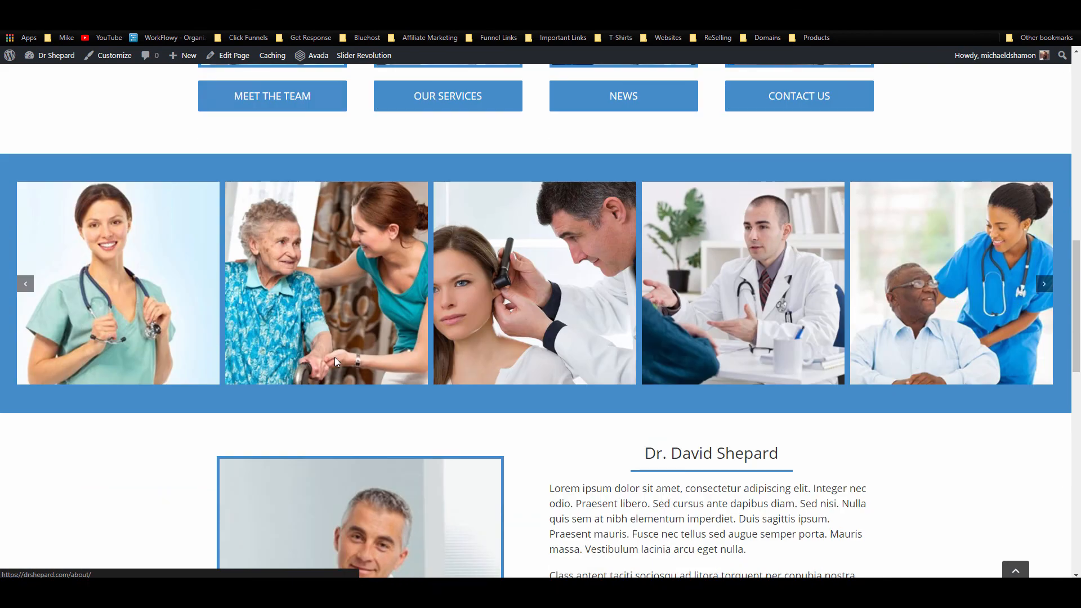
pyautogui.click(1044, 284)
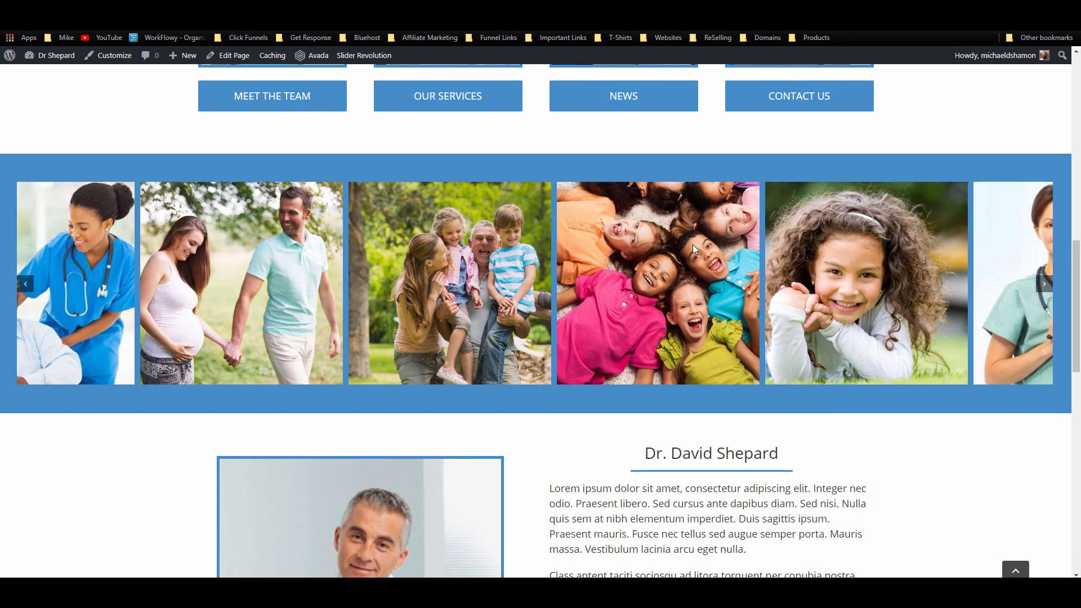
pyautogui.scroll(-10, 491, 243)
pyautogui.scroll(-1, 383, 248)
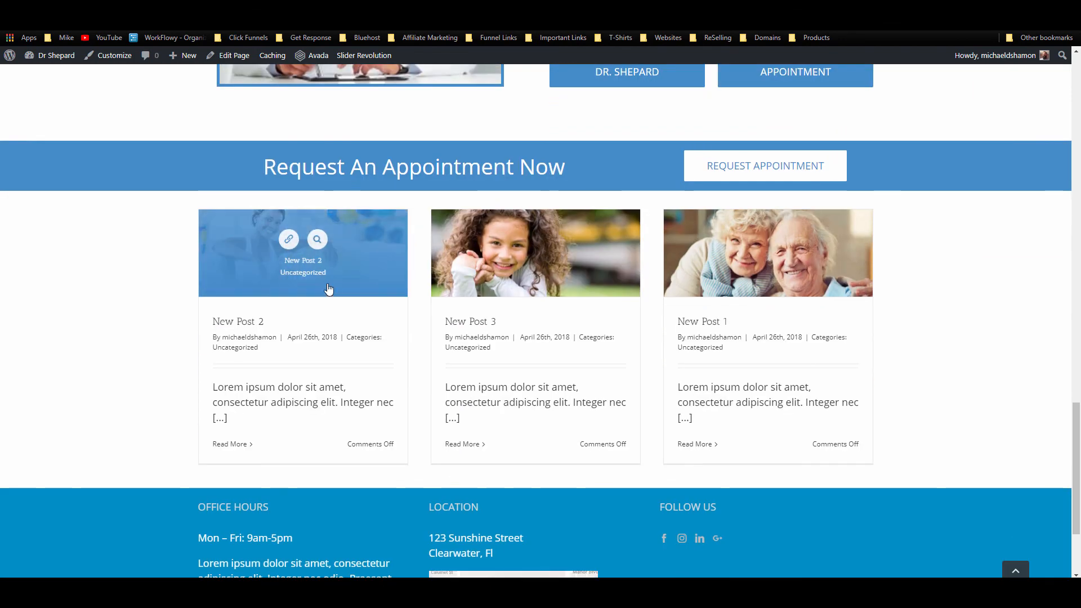
pyautogui.scroll(-3, 634, 398)
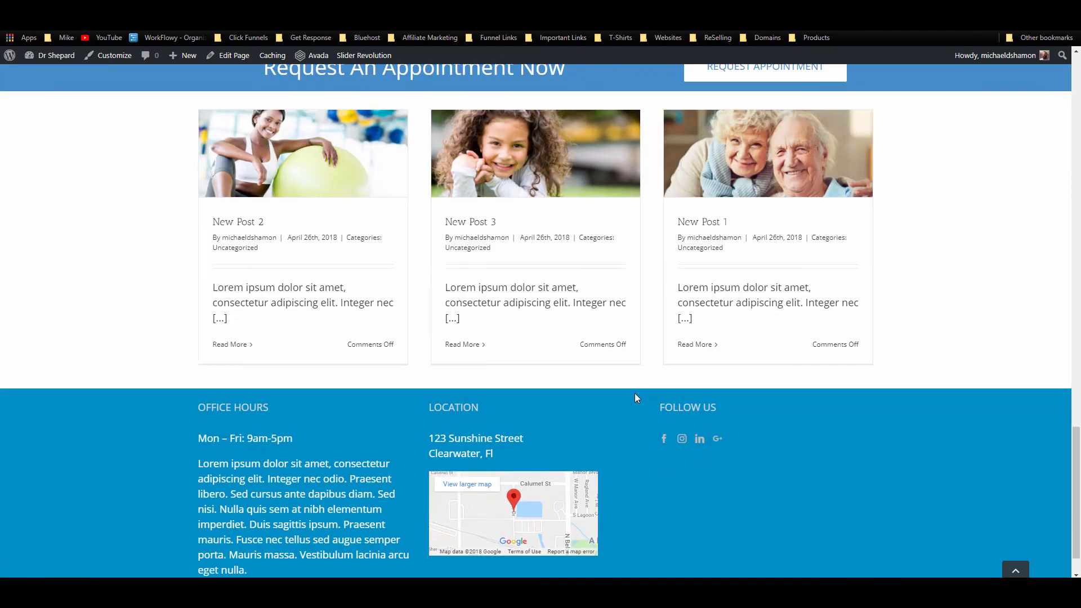
pyautogui.scroll(18, 647, 379)
pyautogui.scroll(10, 816, 113)
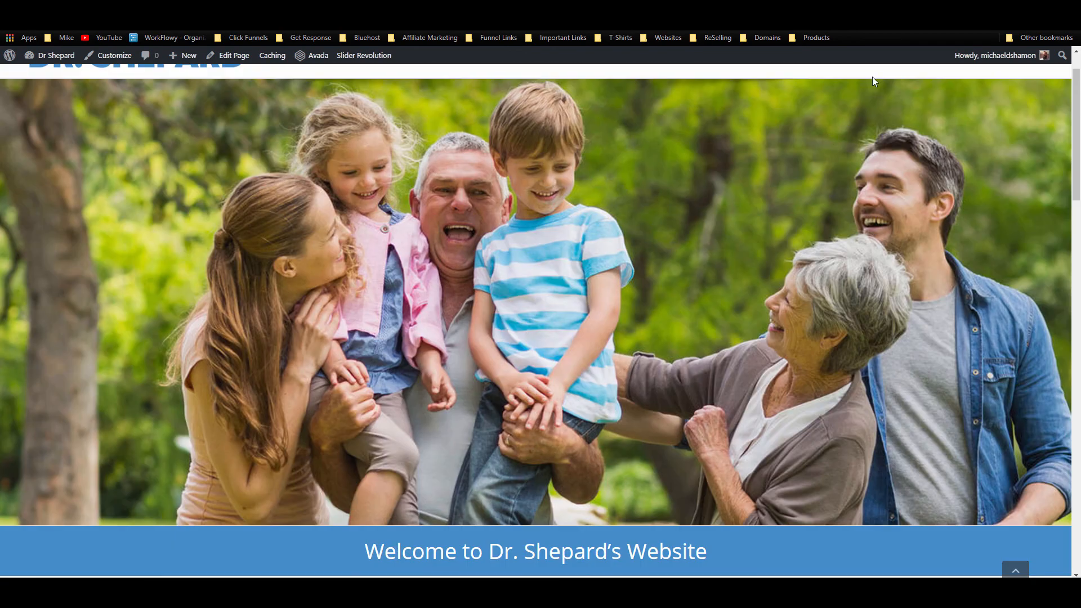
pyautogui.click(880, 106)
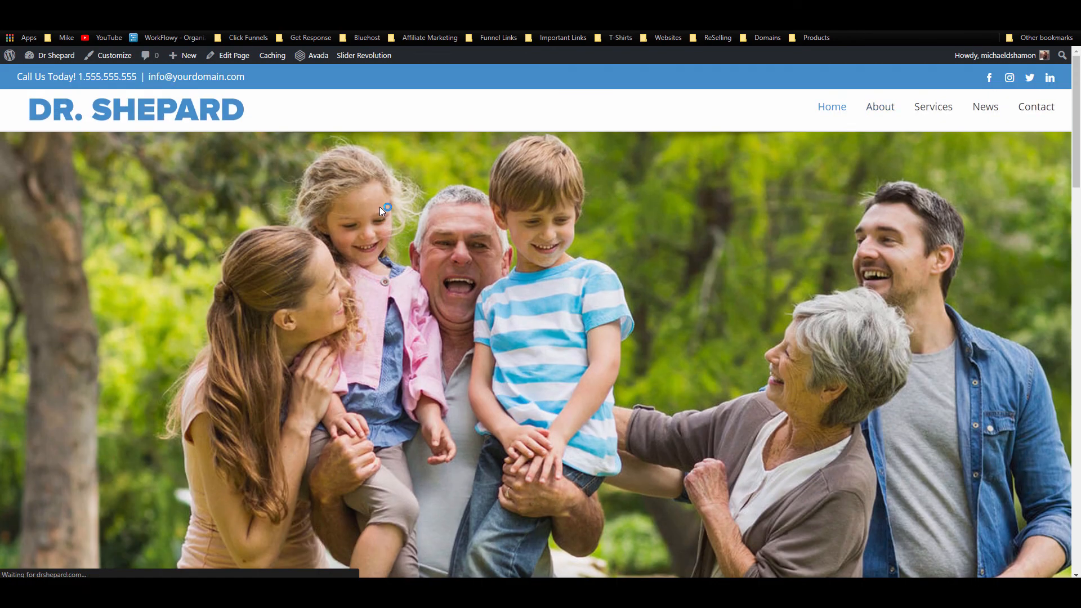
pyautogui.scroll(-5, 641, 378)
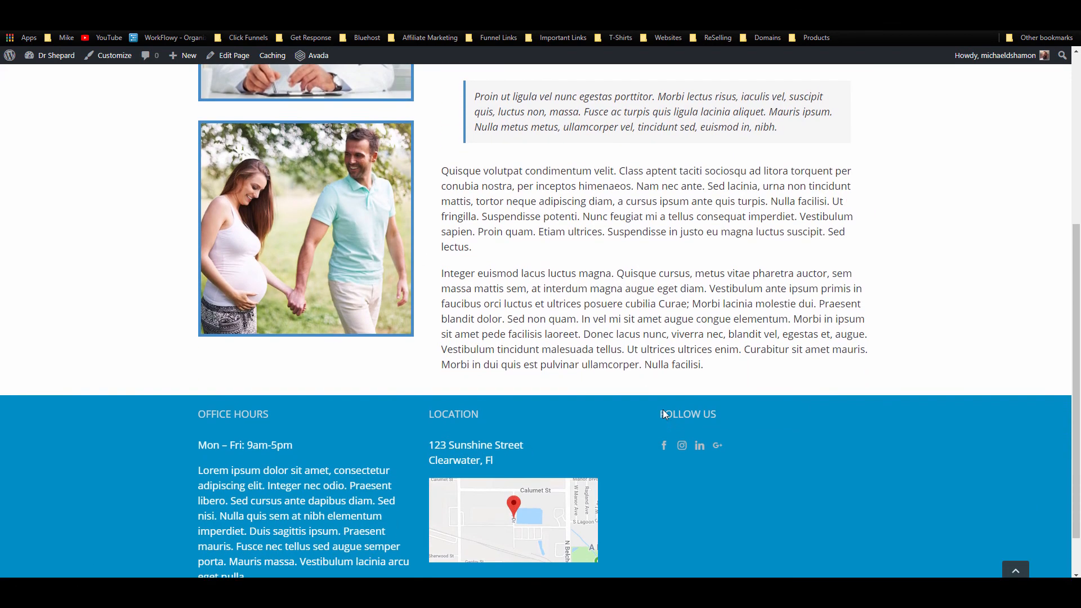
pyautogui.scroll(-1, 664, 410)
pyautogui.scroll(6, 946, 439)
pyautogui.click(935, 110)
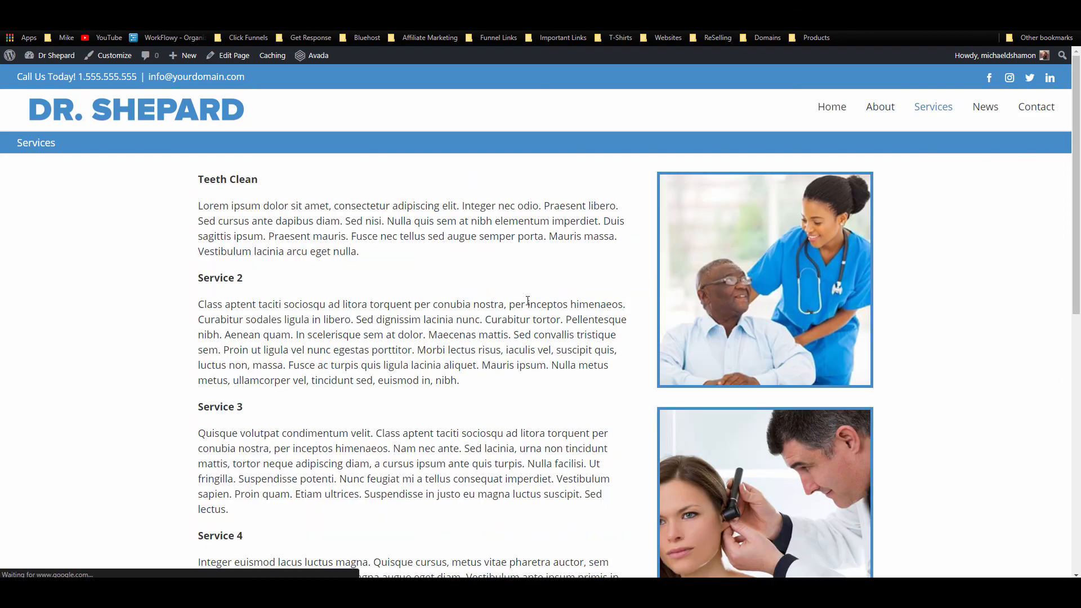
pyautogui.scroll(-10, 530, 304)
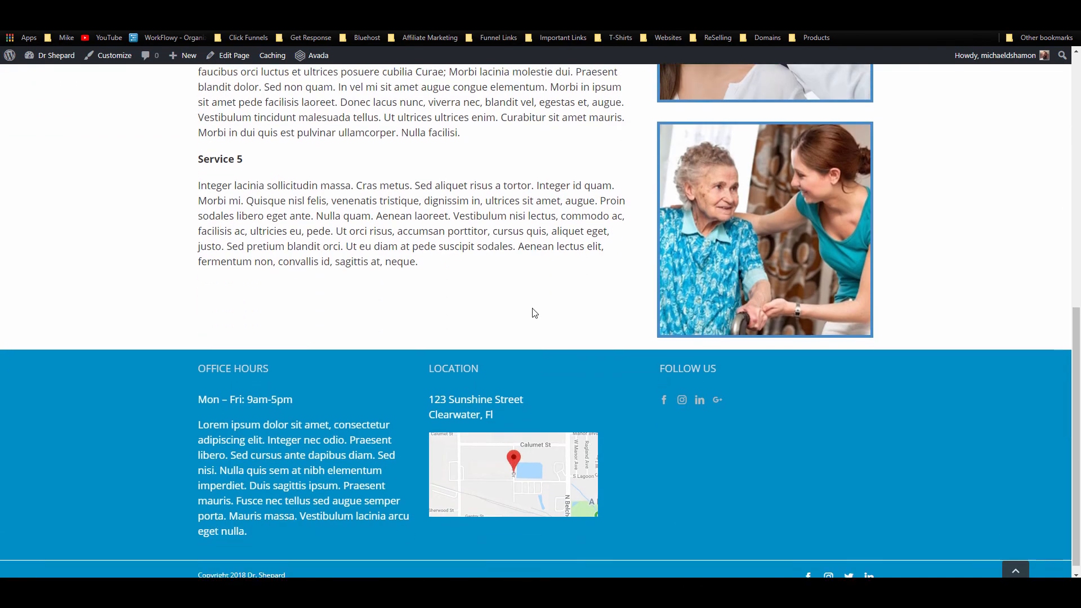
pyautogui.scroll(10, 535, 315)
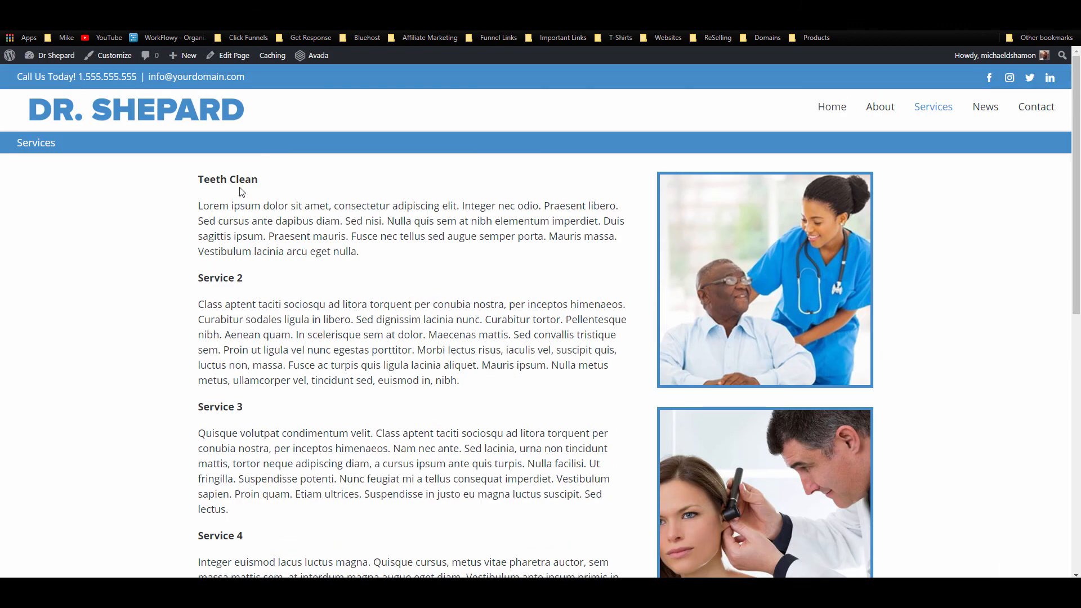
pyautogui.click(984, 108)
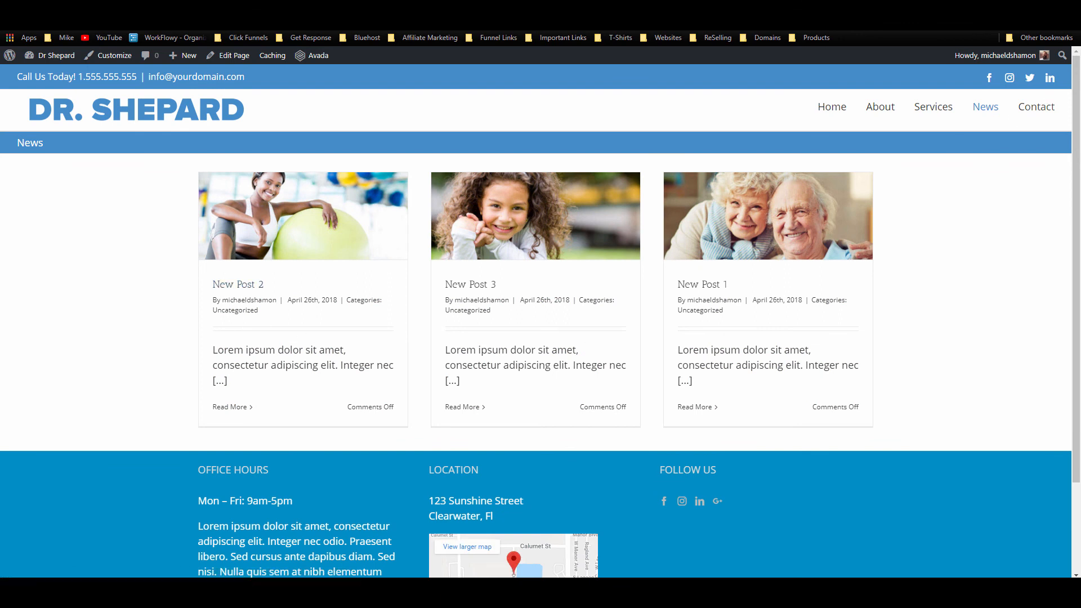
pyautogui.click(1030, 112)
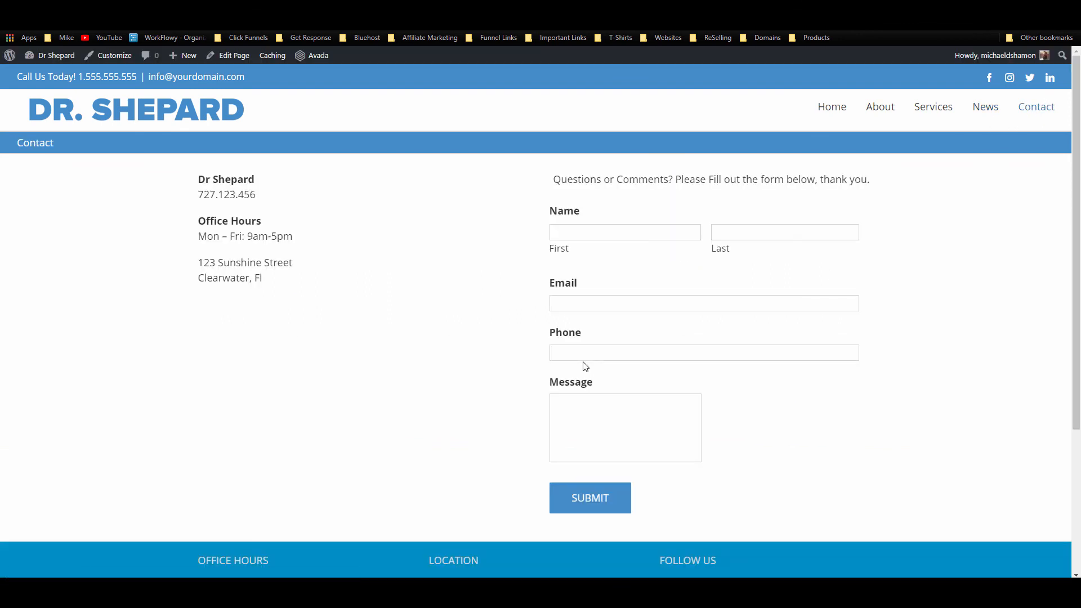
pyautogui.scroll(-4, 574, 351)
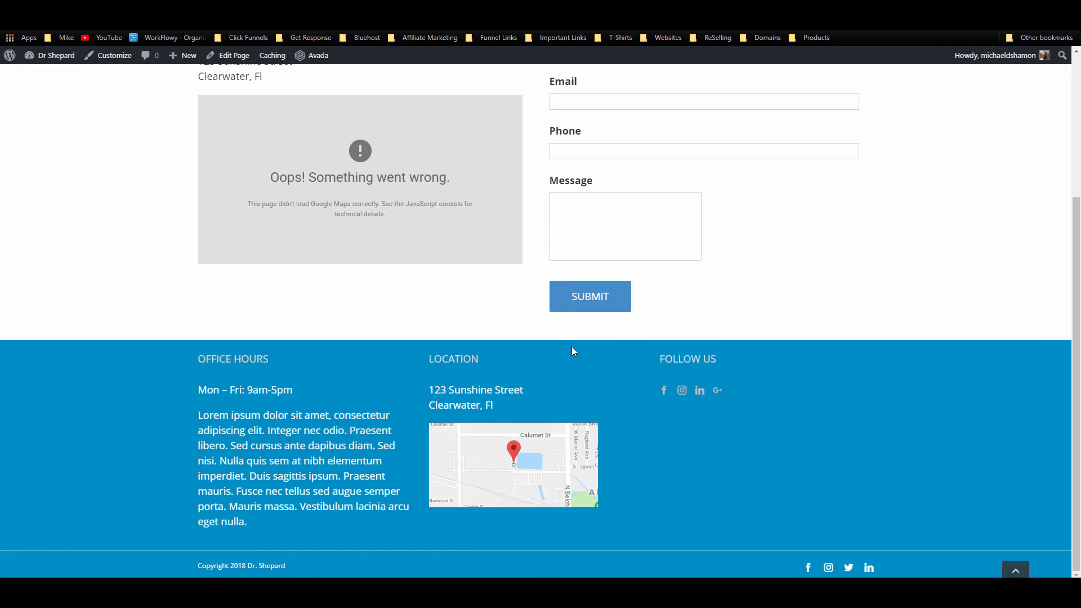
pyautogui.scroll(4, 582, 348)
pyautogui.click(833, 116)
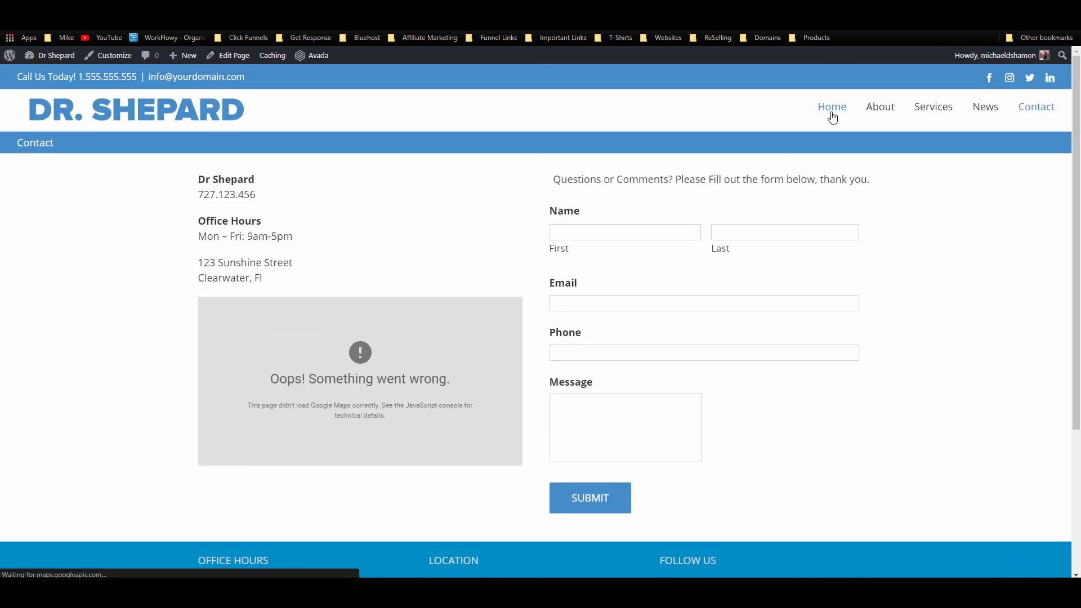